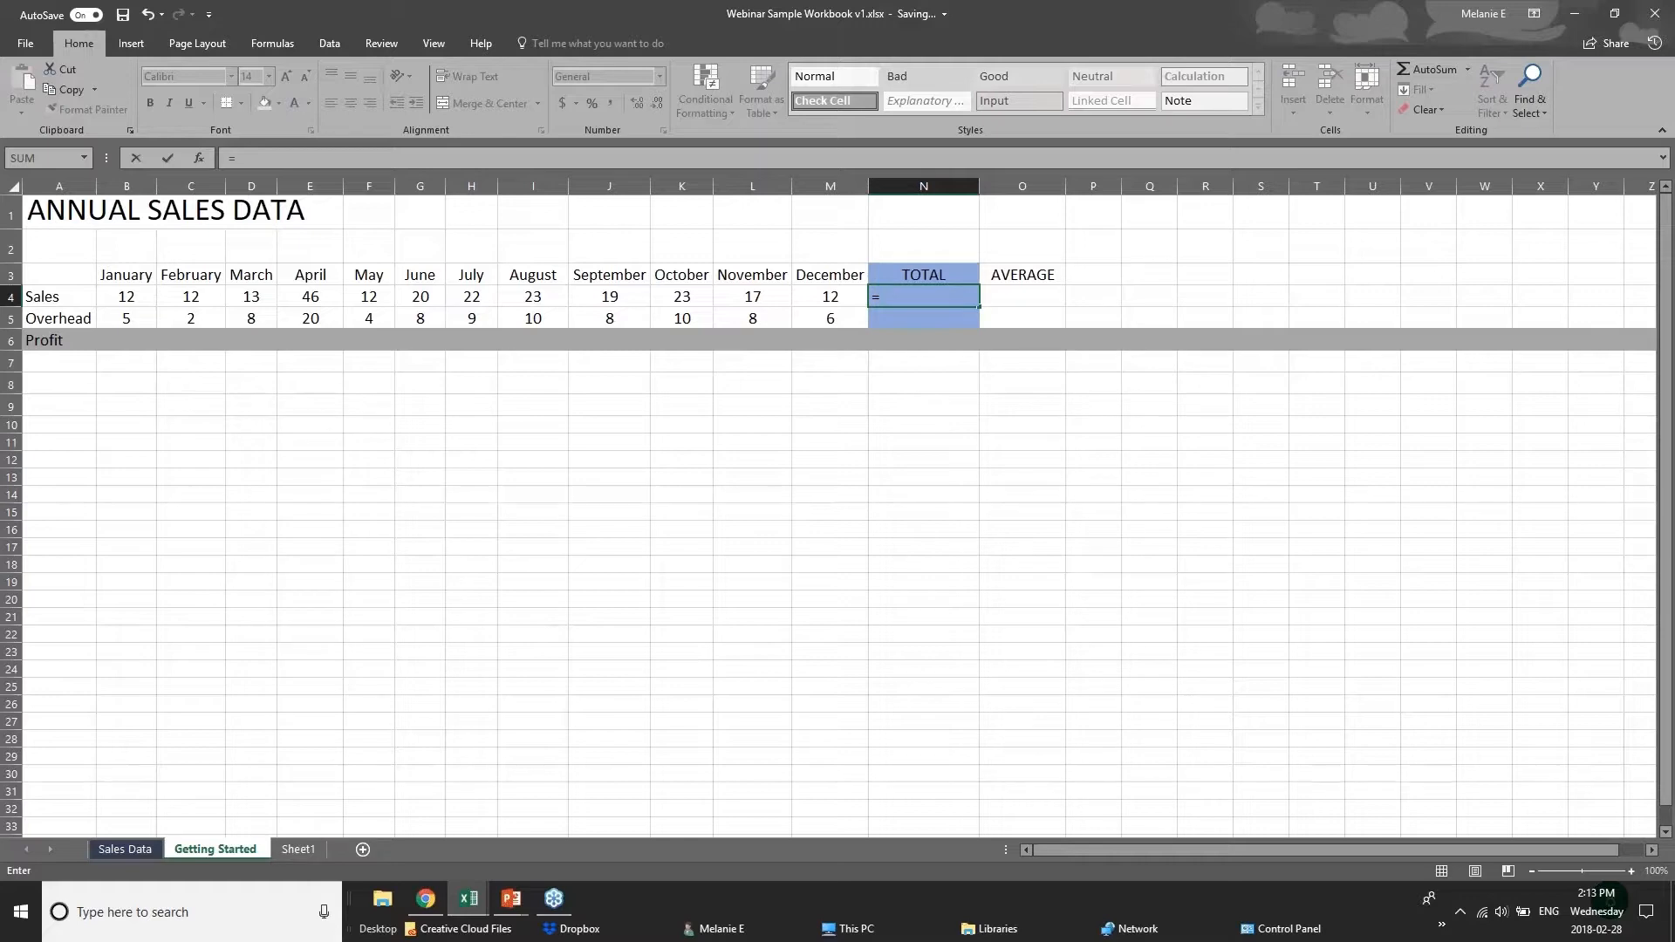
text(sum)
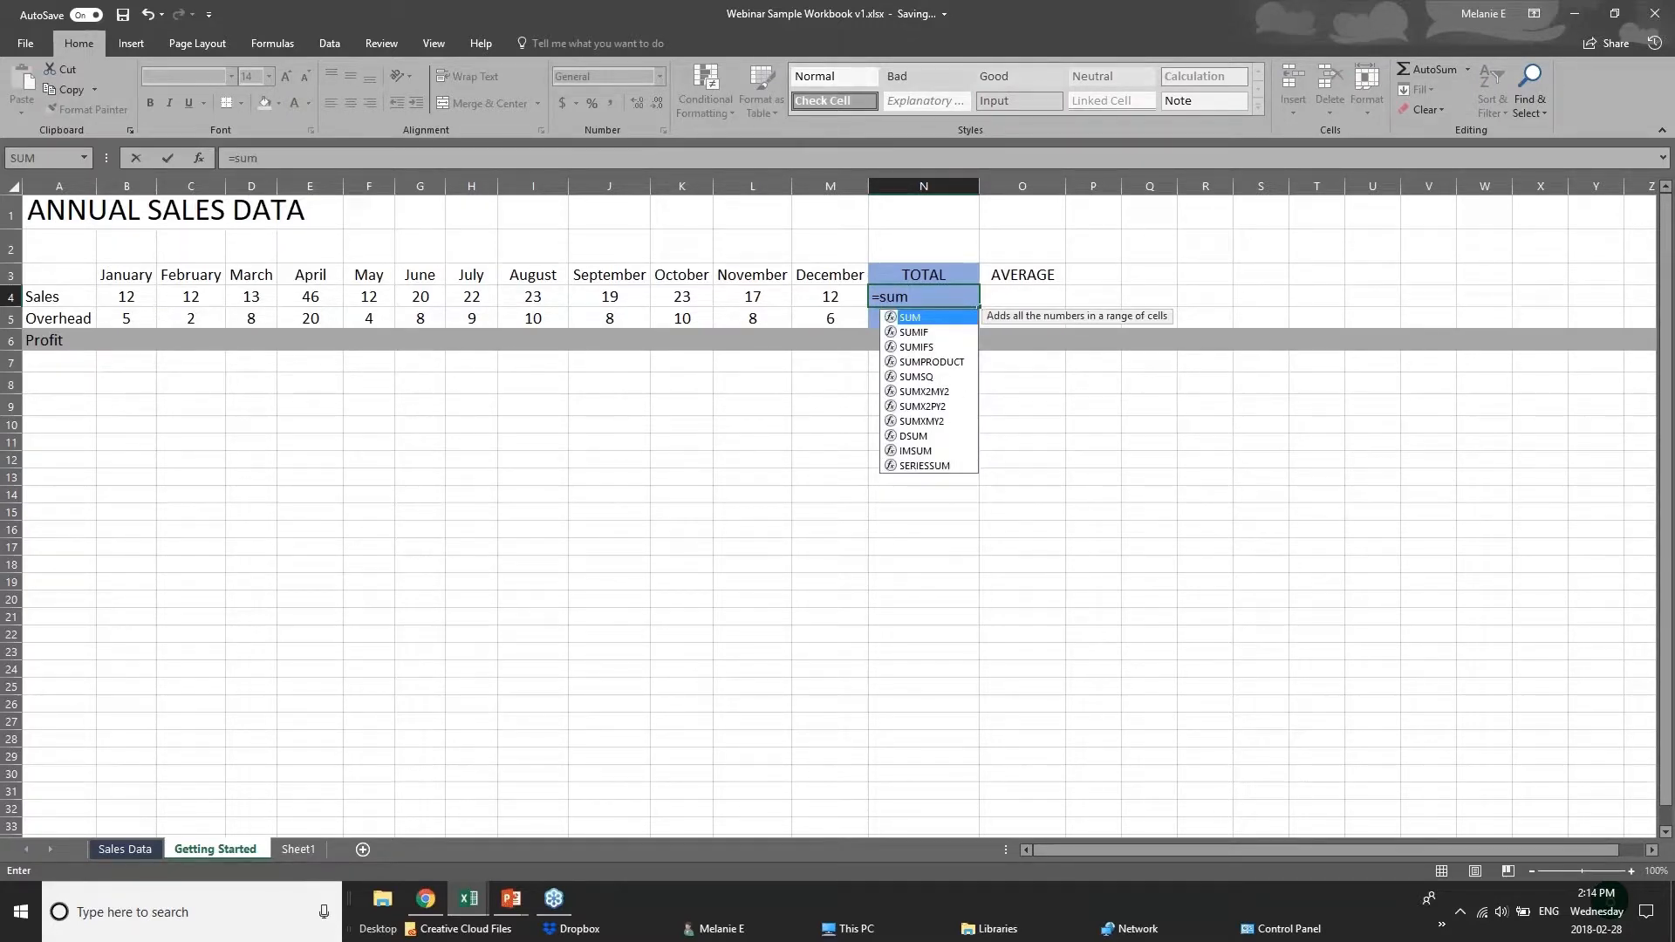
key(BackSpace)
key(BackSpace)
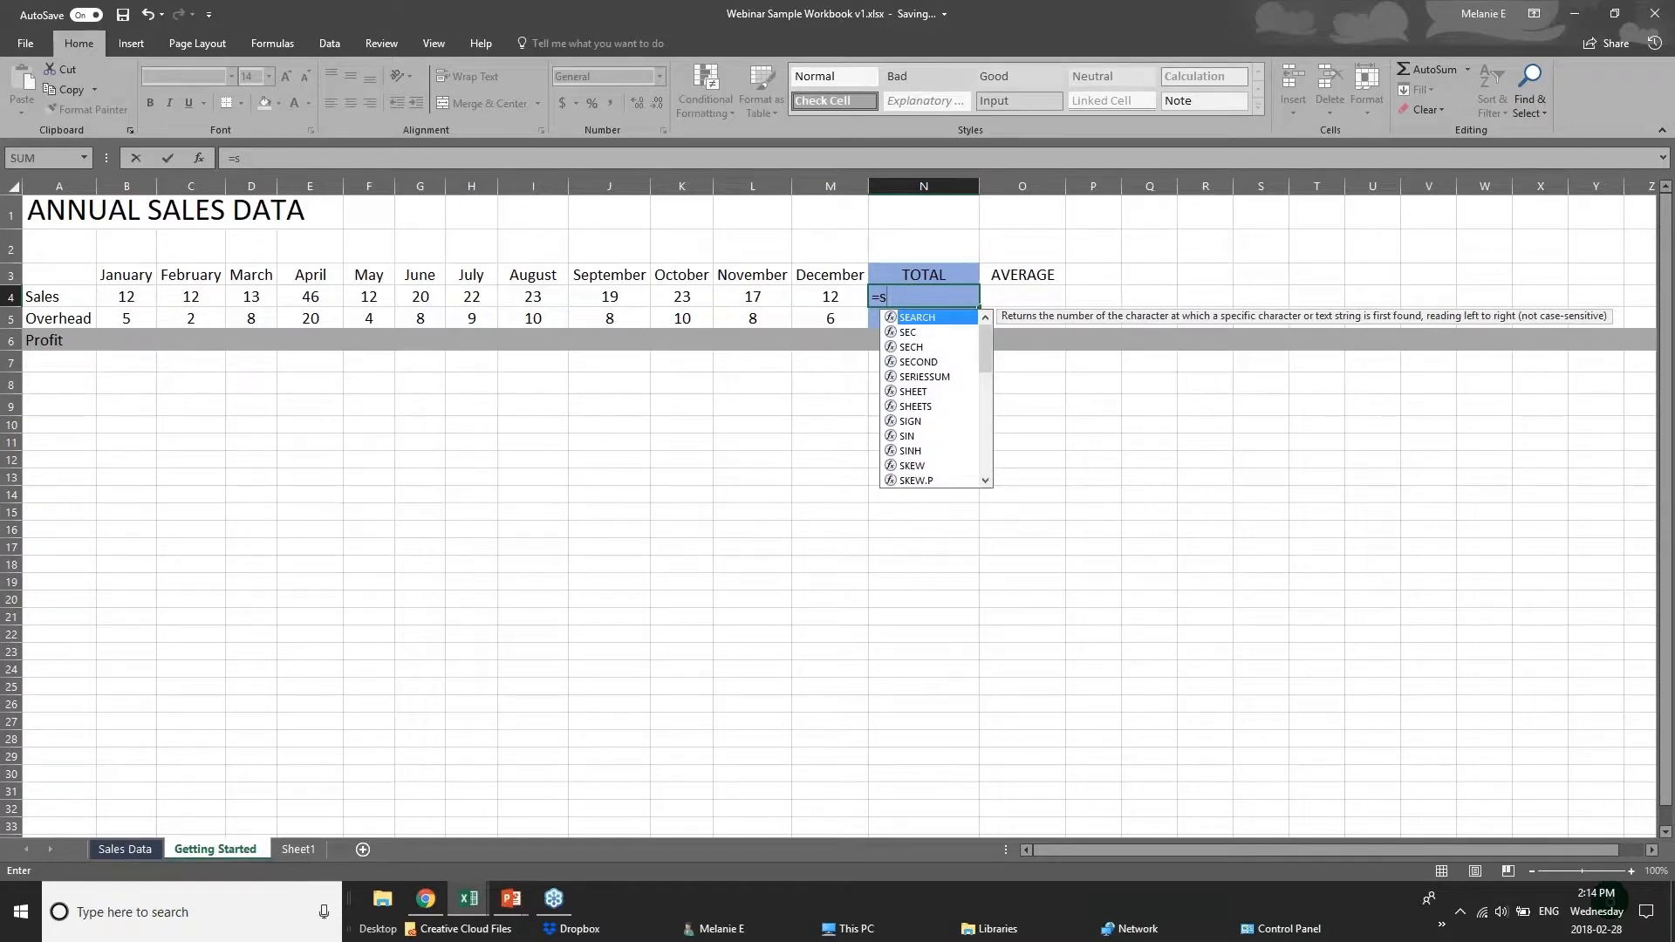
key(BackSpace)
text(sum)
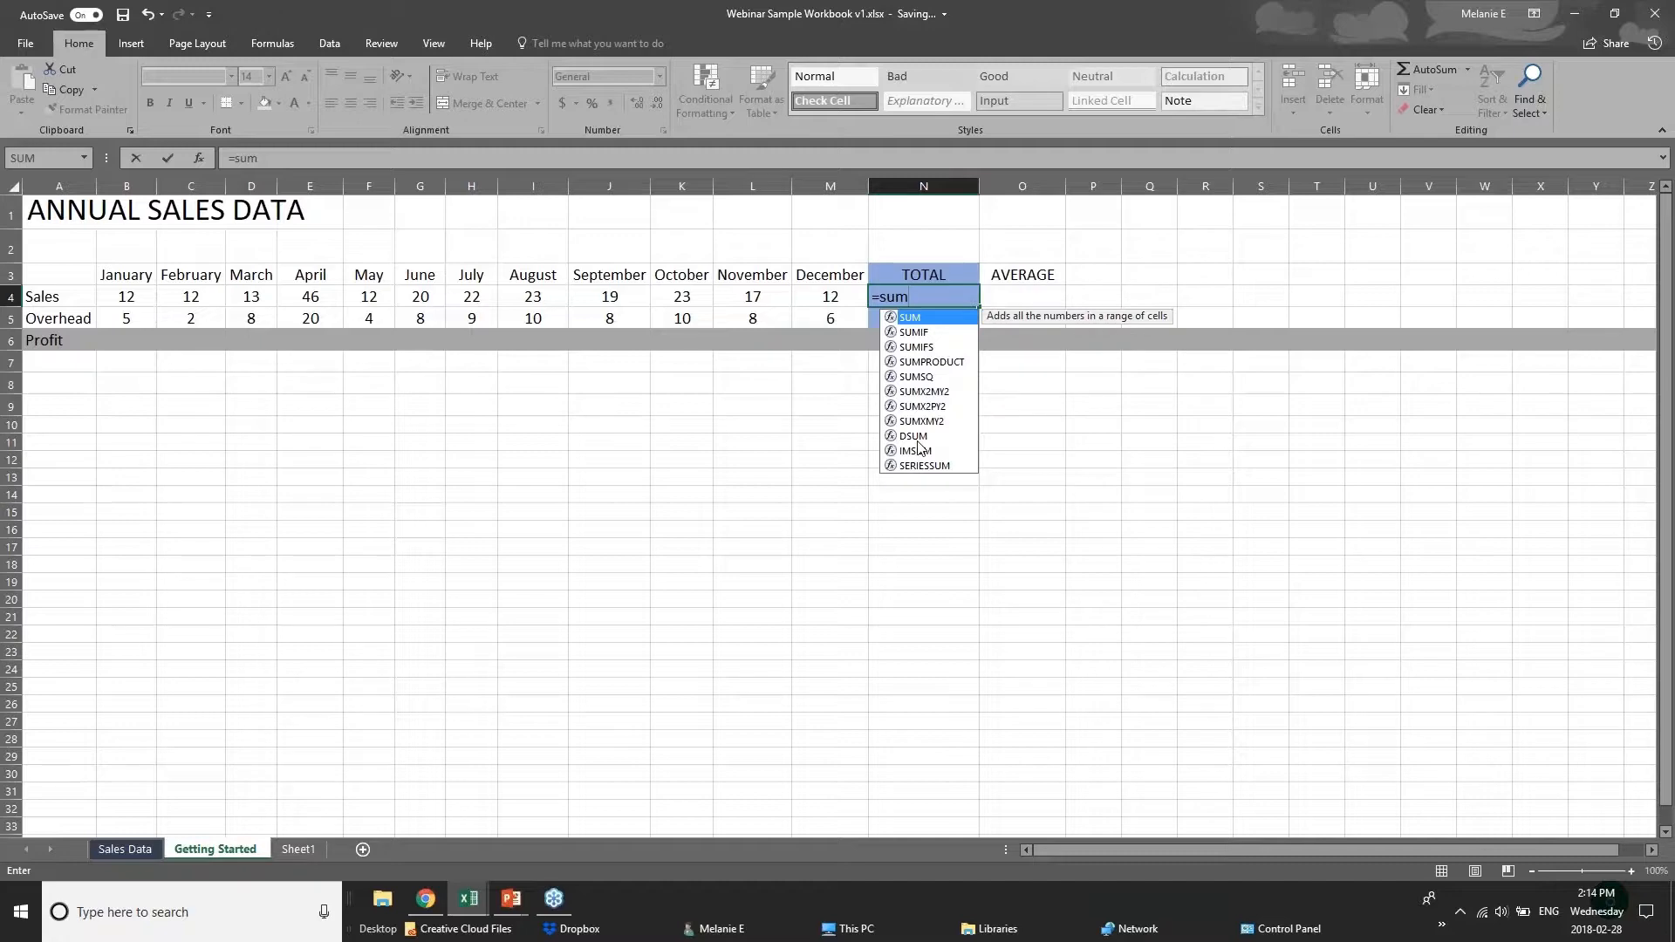
text(()
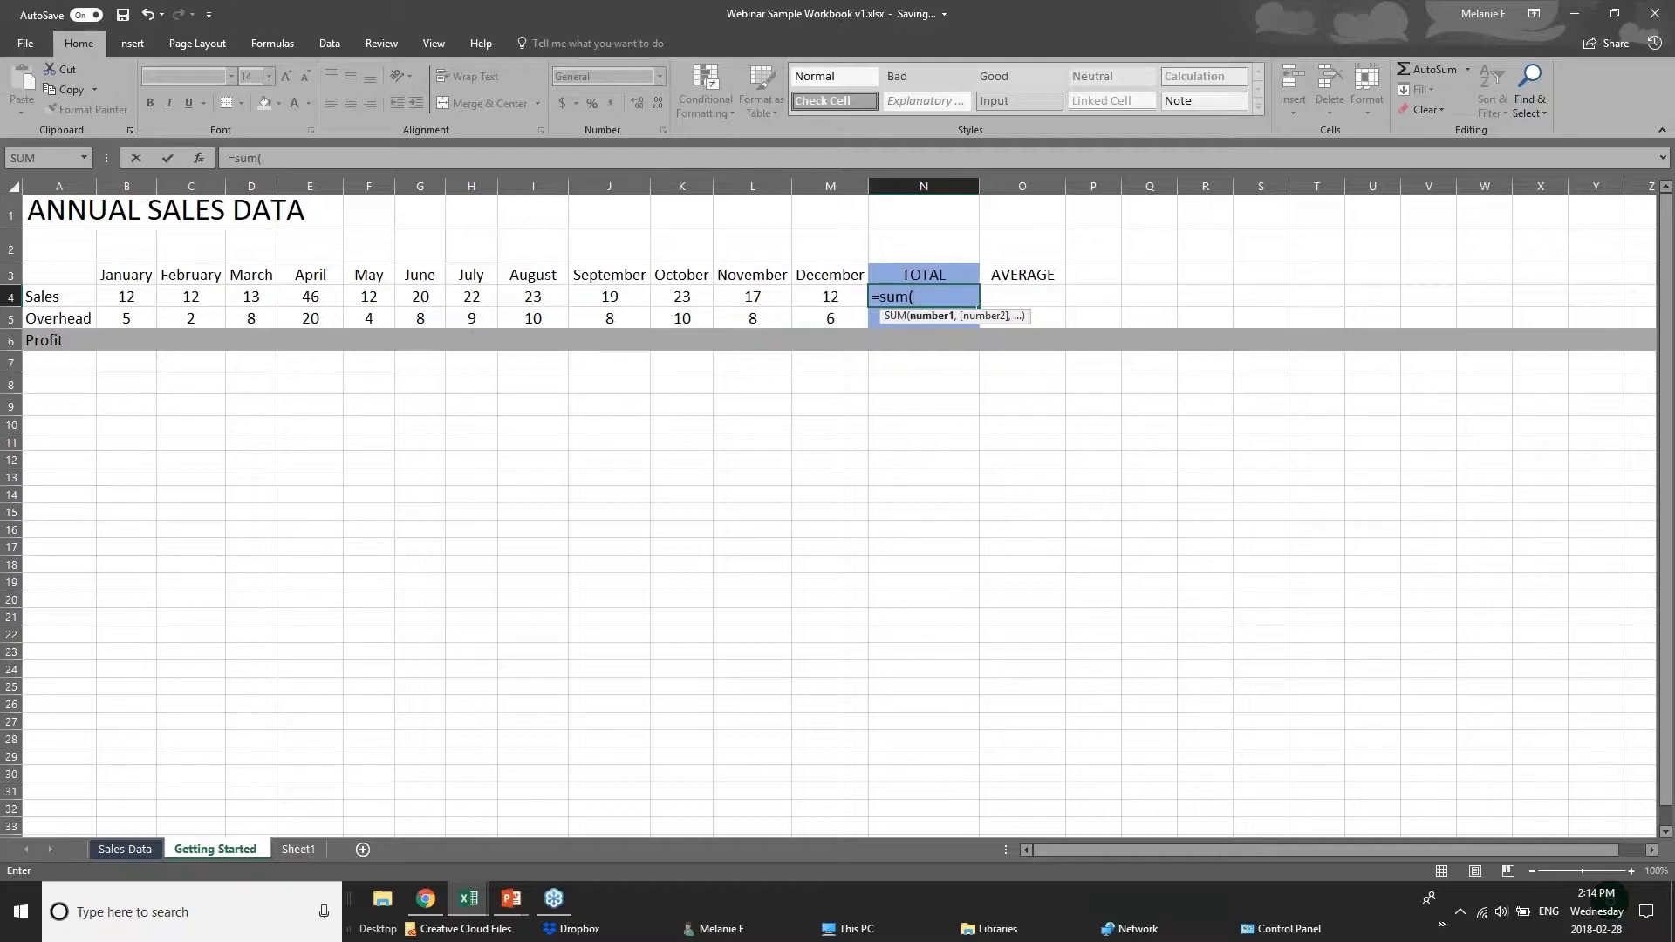
click(932, 288)
key(BackSpace)
key(BackSpace)
key(BackSpace)
key(BackSpace)
key(BackSpace)
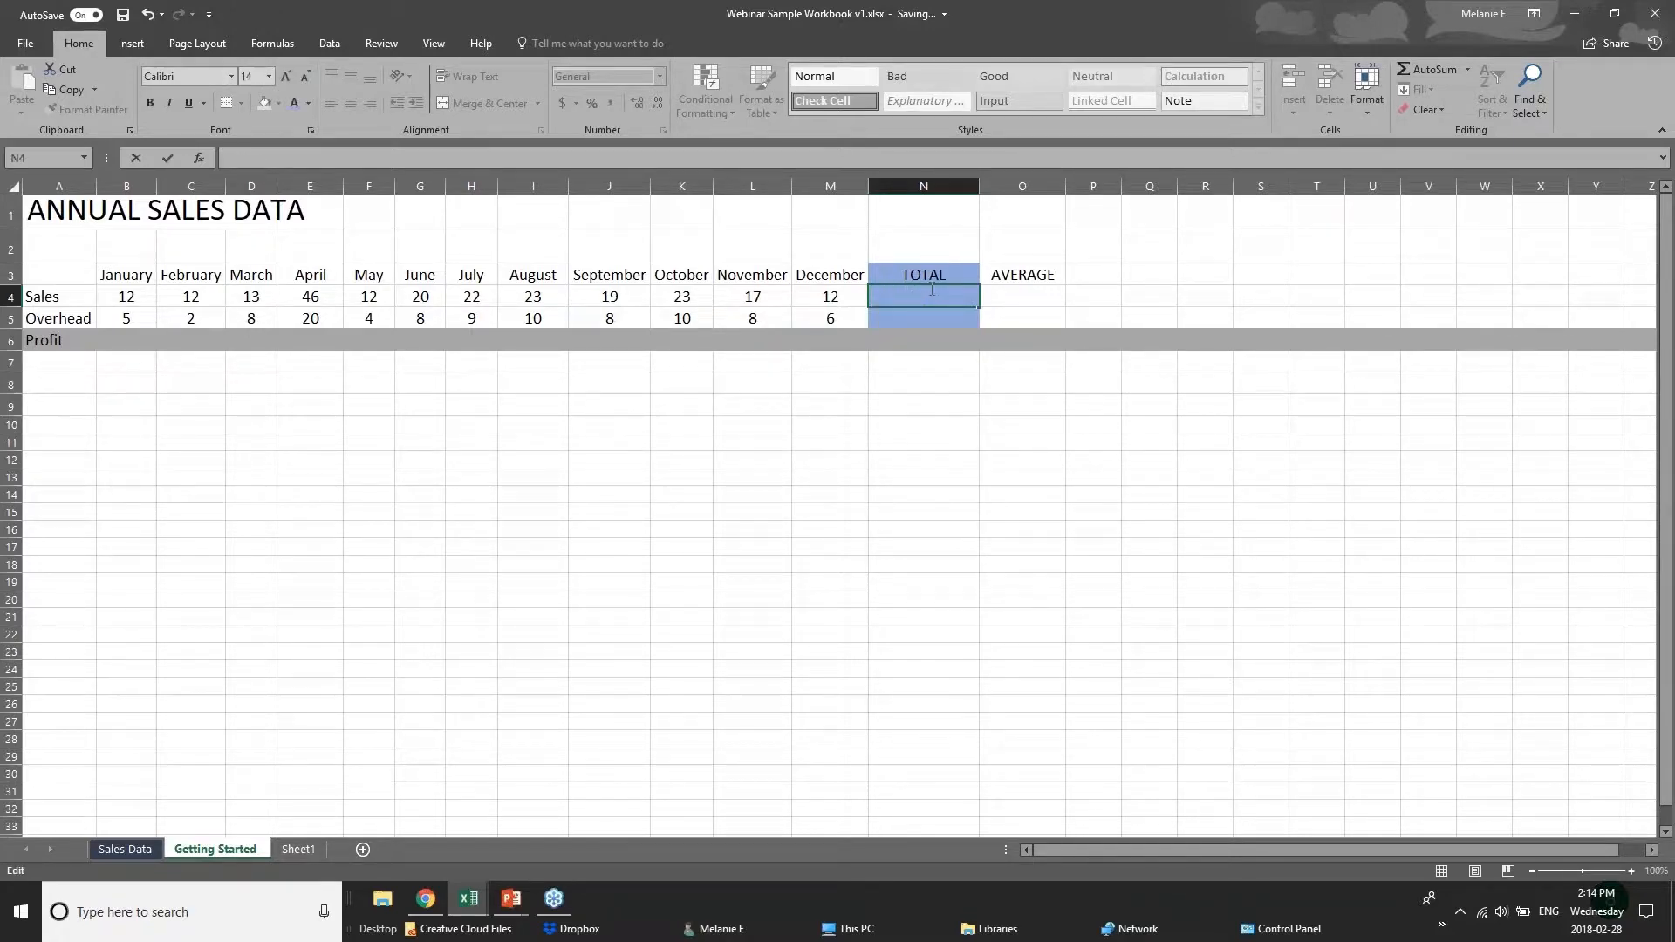
Step: Enter the formula =12+12 in the Sales total cell N4
text(=)
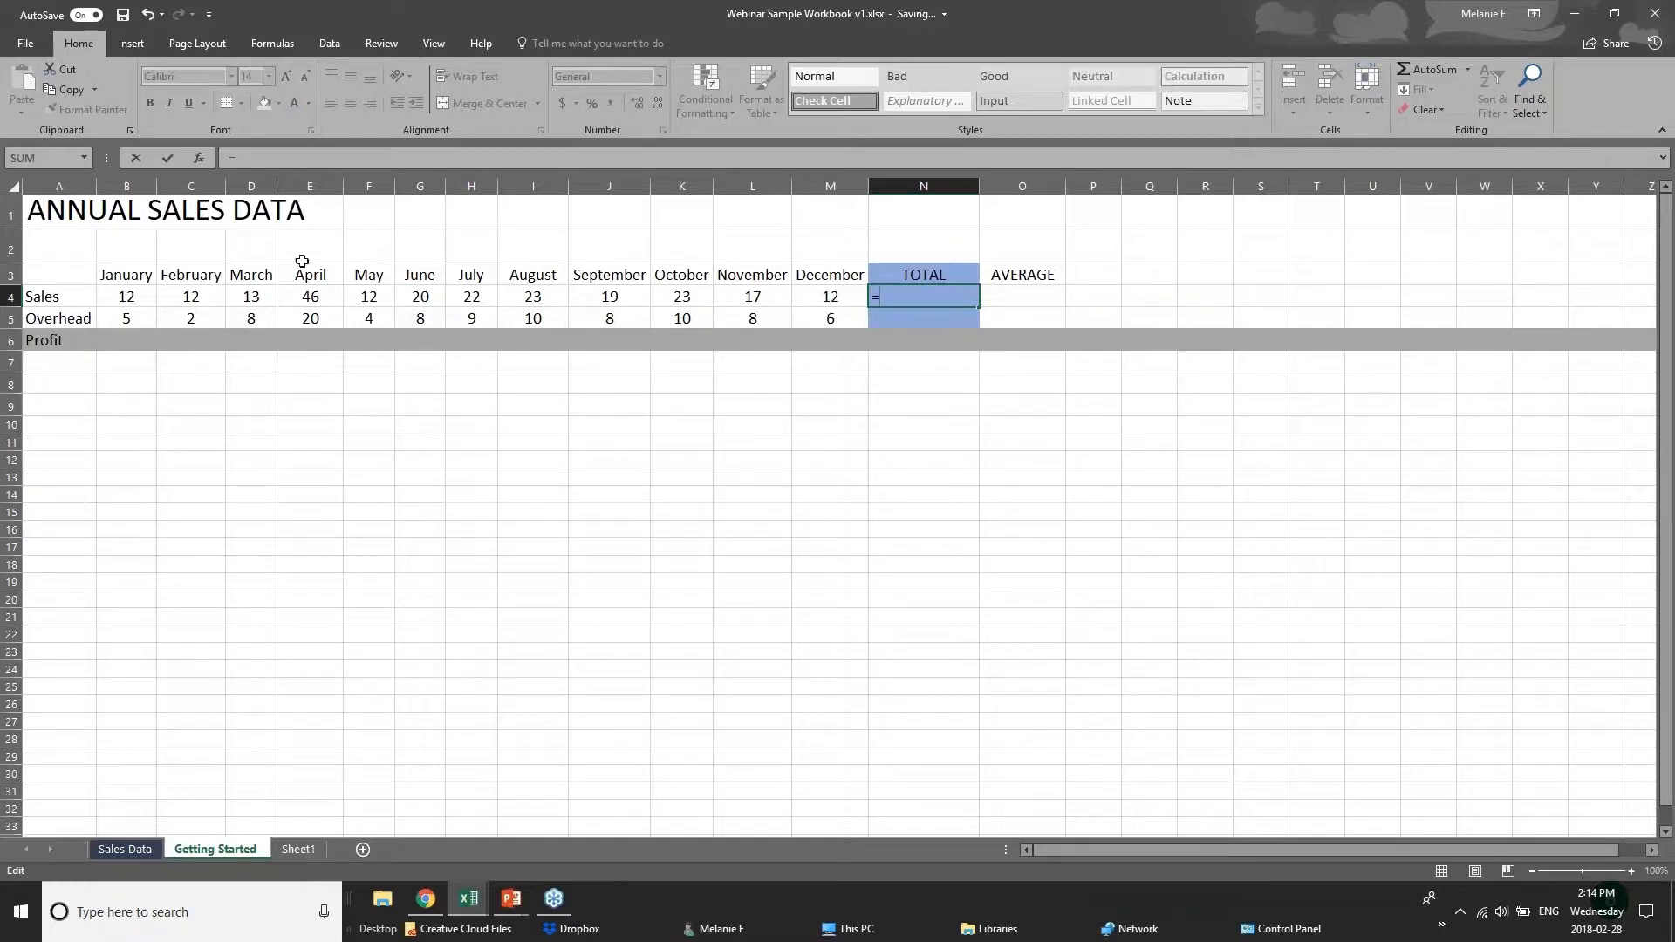
text(12)
key(BackSpace)
text(=12)
key(BackSpace)
key(BackSpace)
key(BackSpace)
text(+12)
Step: Compare the January to April sales cells with the formula stored in the Sales total cell N4
click(133, 298)
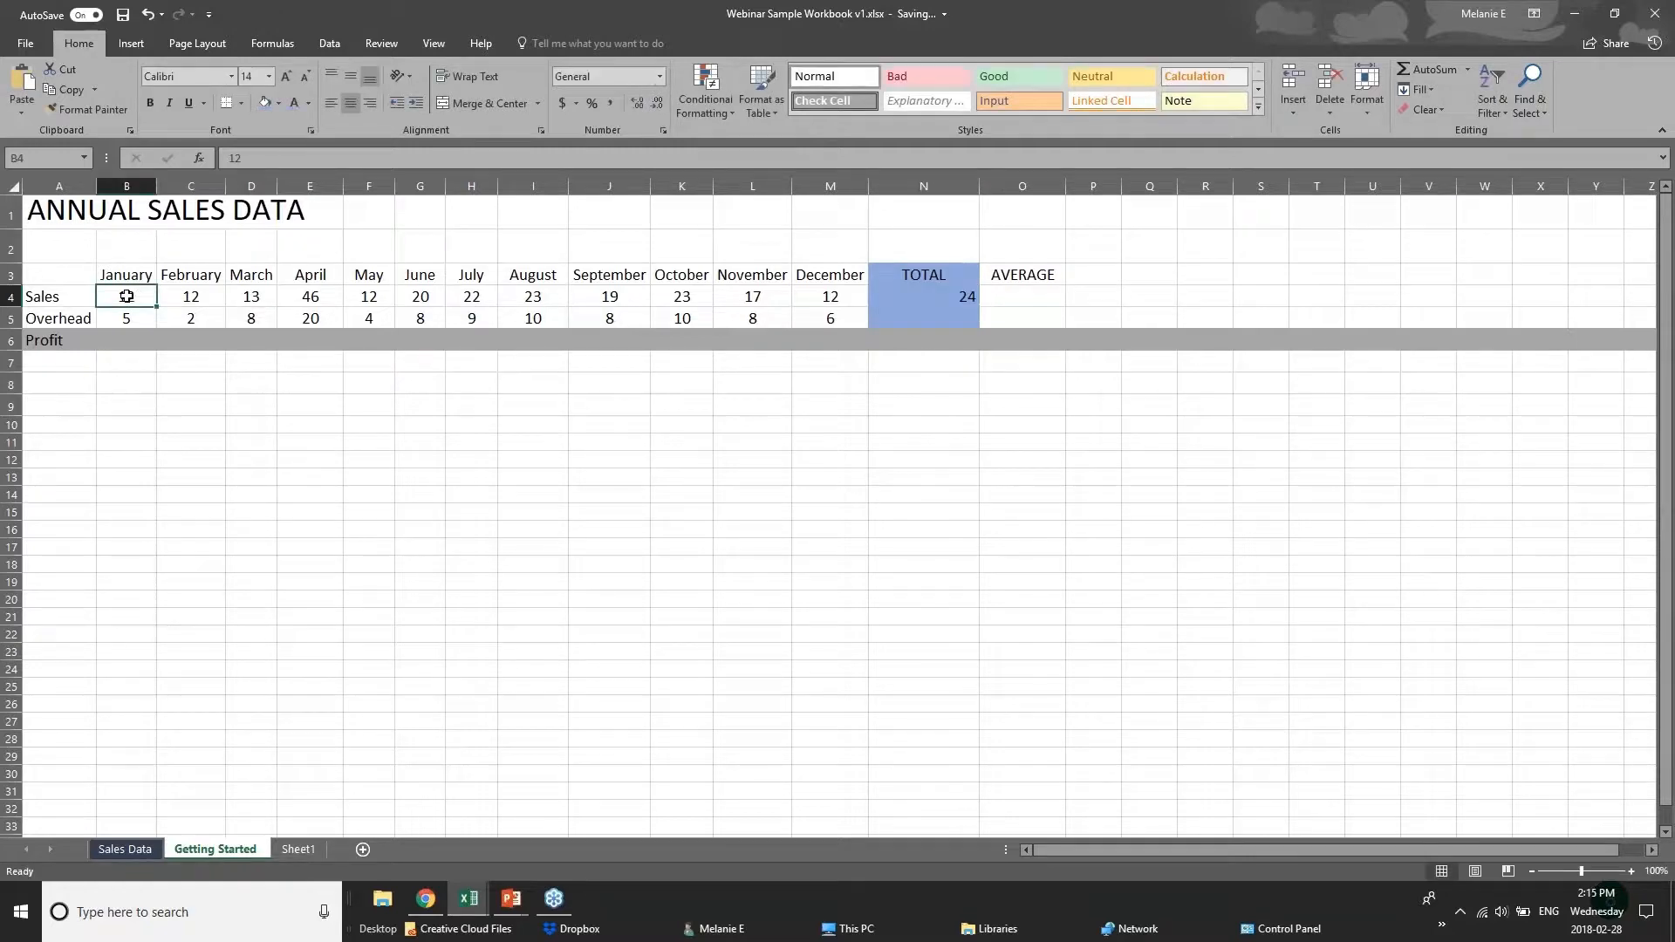
click(196, 302)
click(255, 301)
click(292, 300)
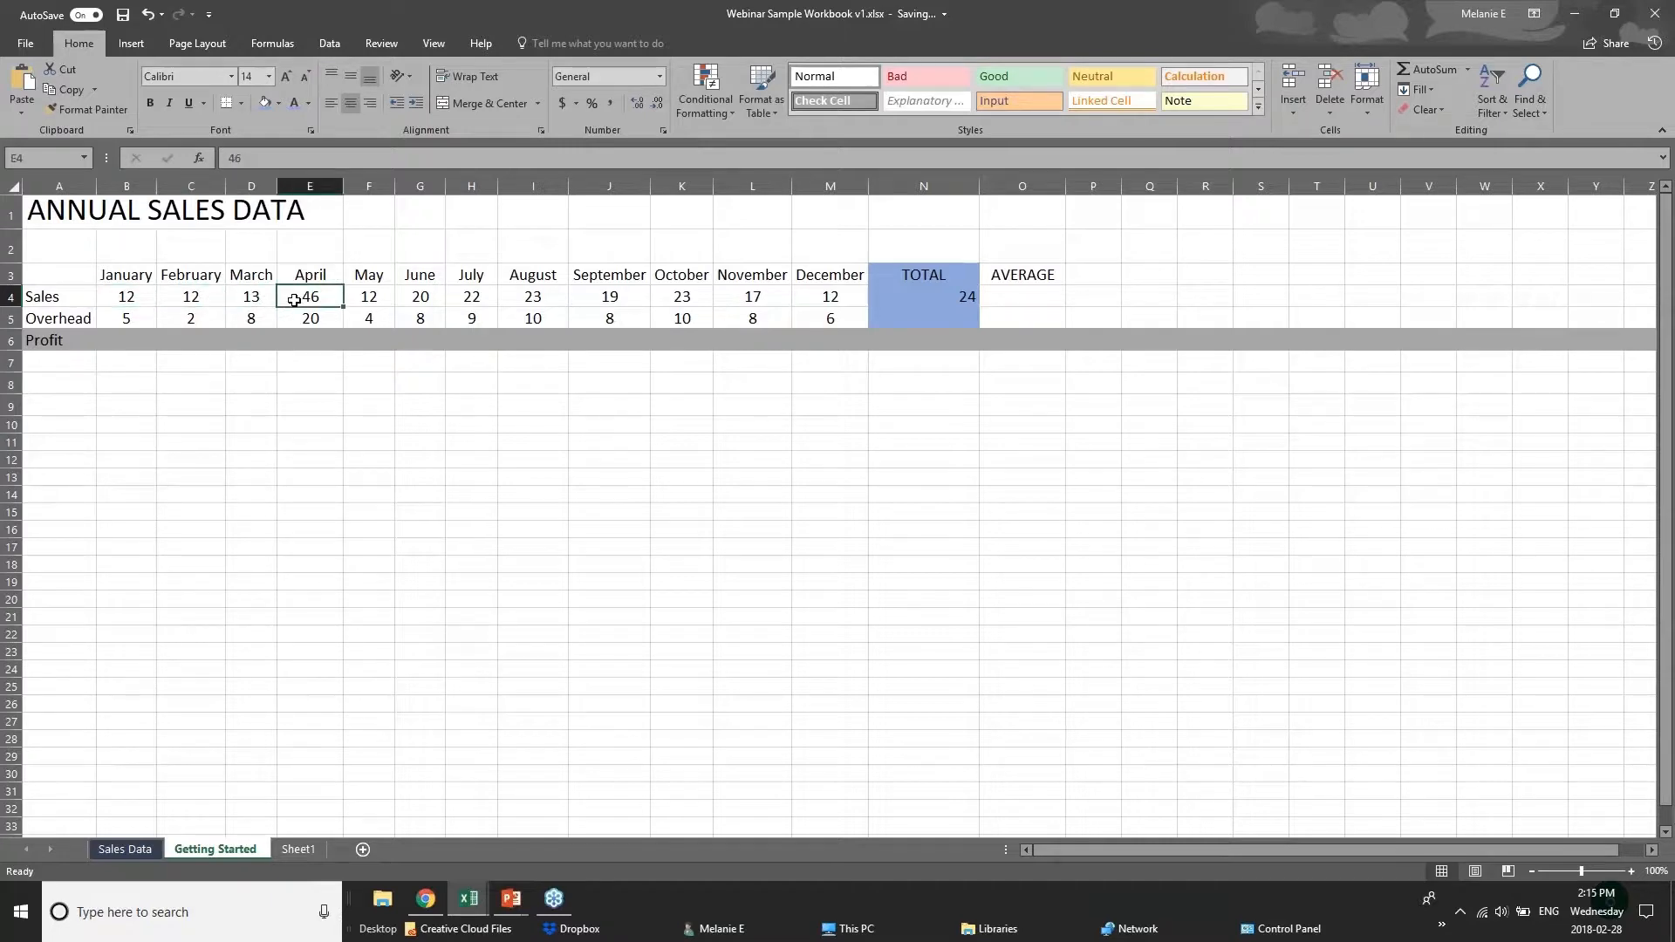
click(942, 297)
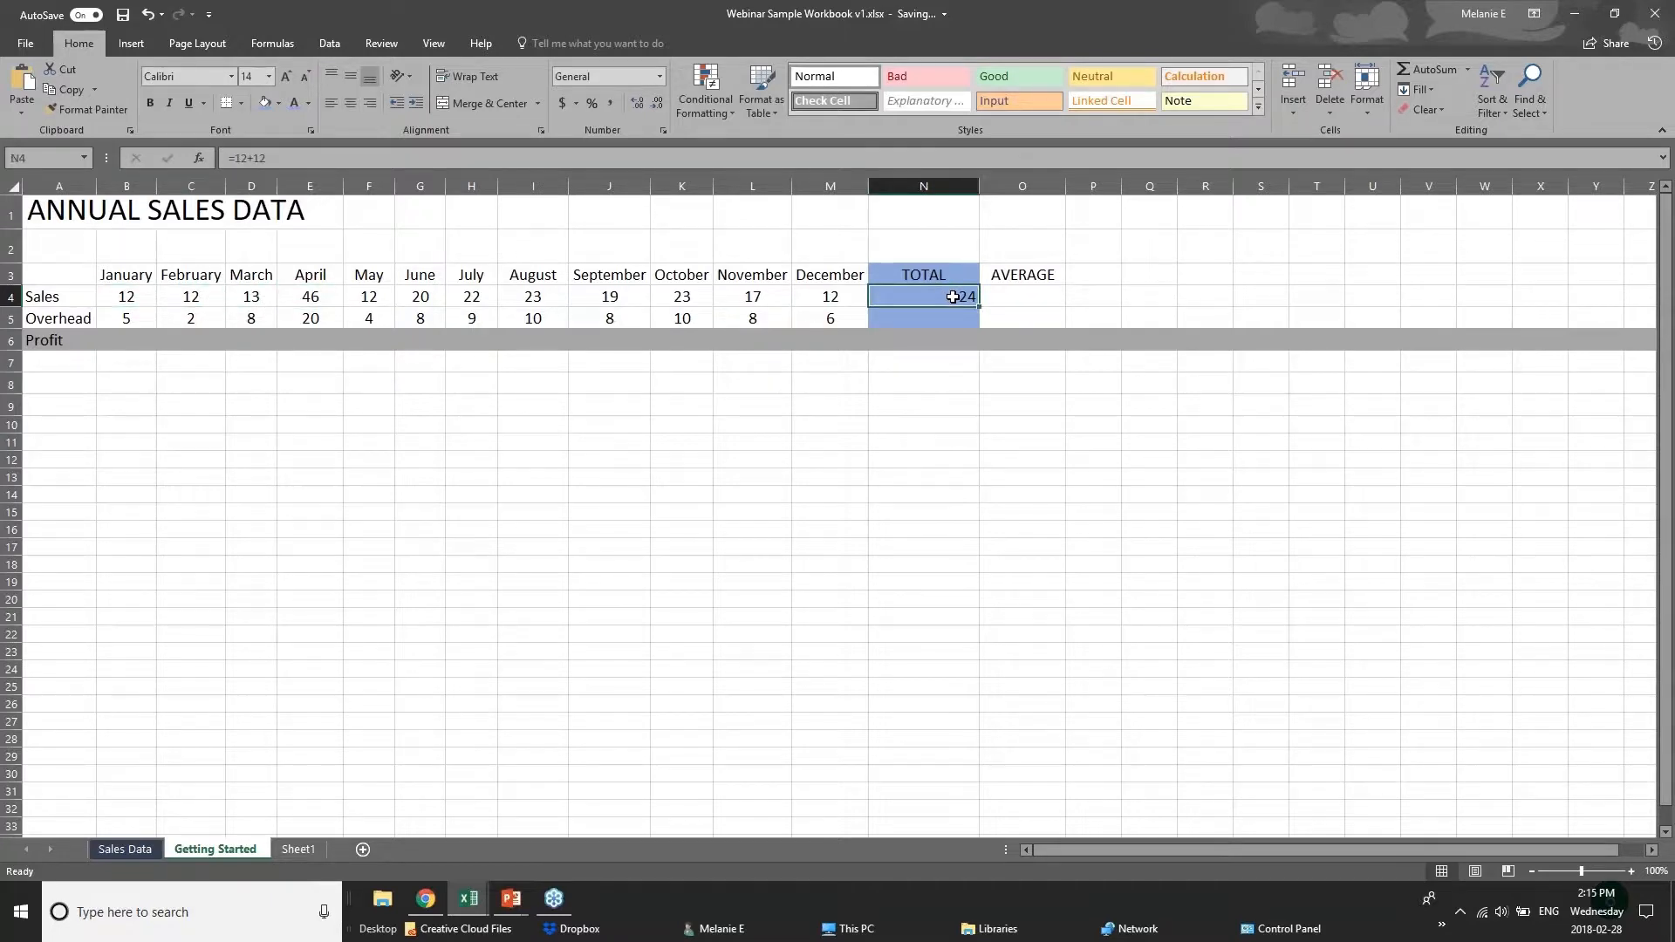
double_click(951, 296)
click(923, 405)
Step: Clear the Sales total cell N4 and begin a SUM formula adding B4, C4 and D4 one by one
click(916, 298)
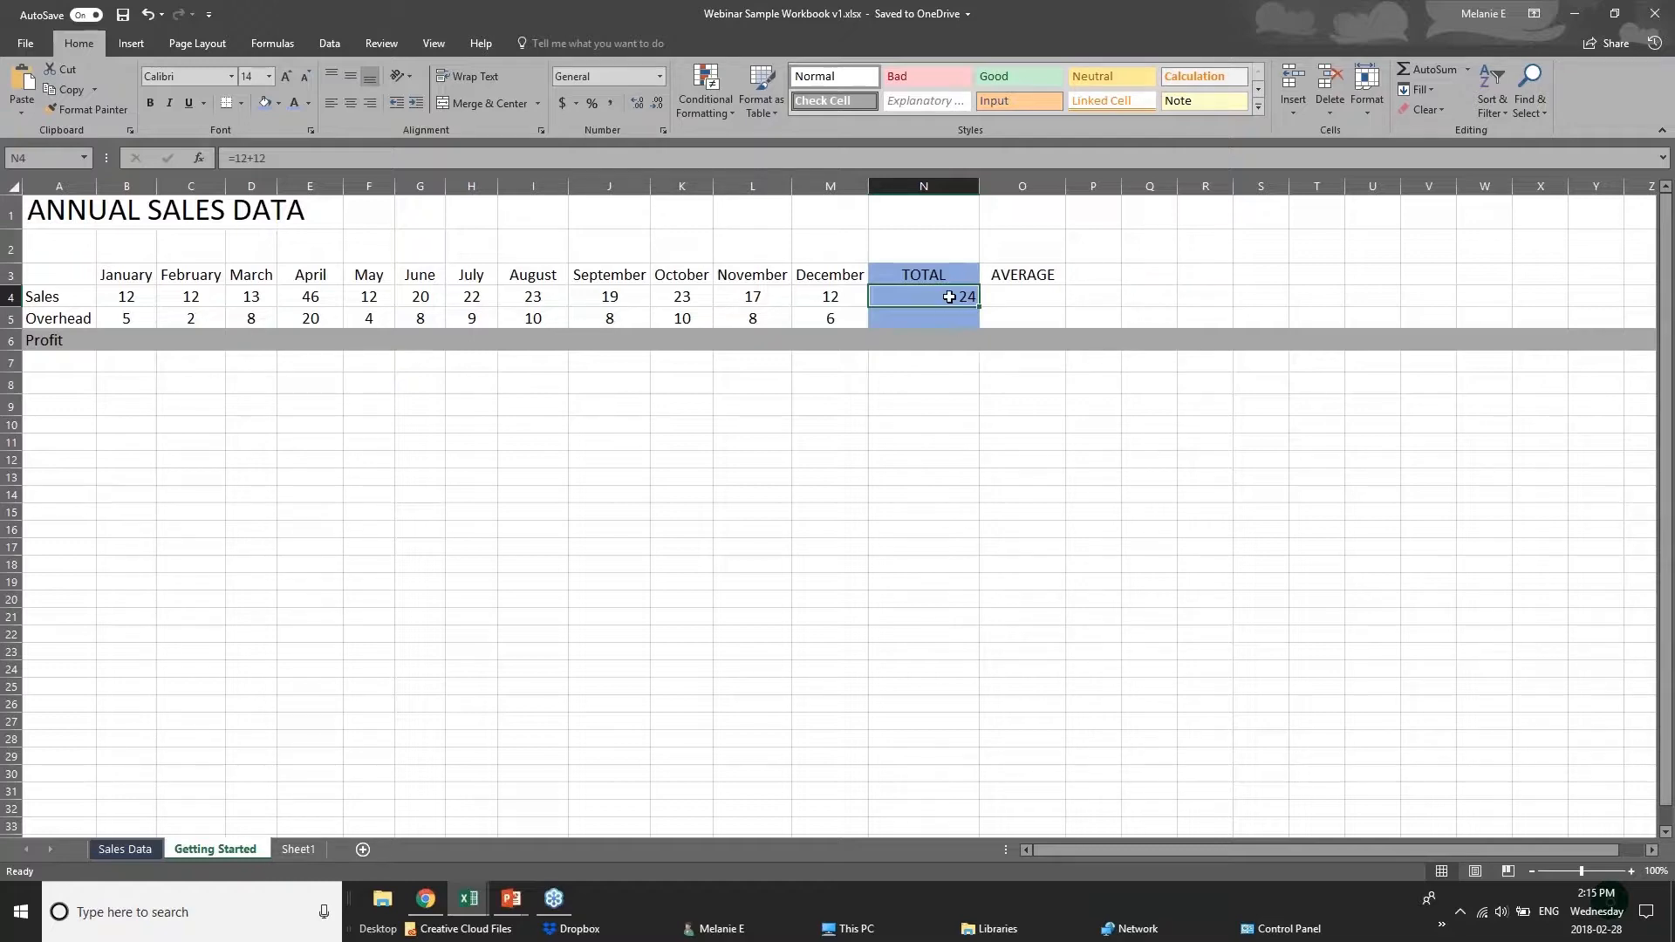
key(Delete)
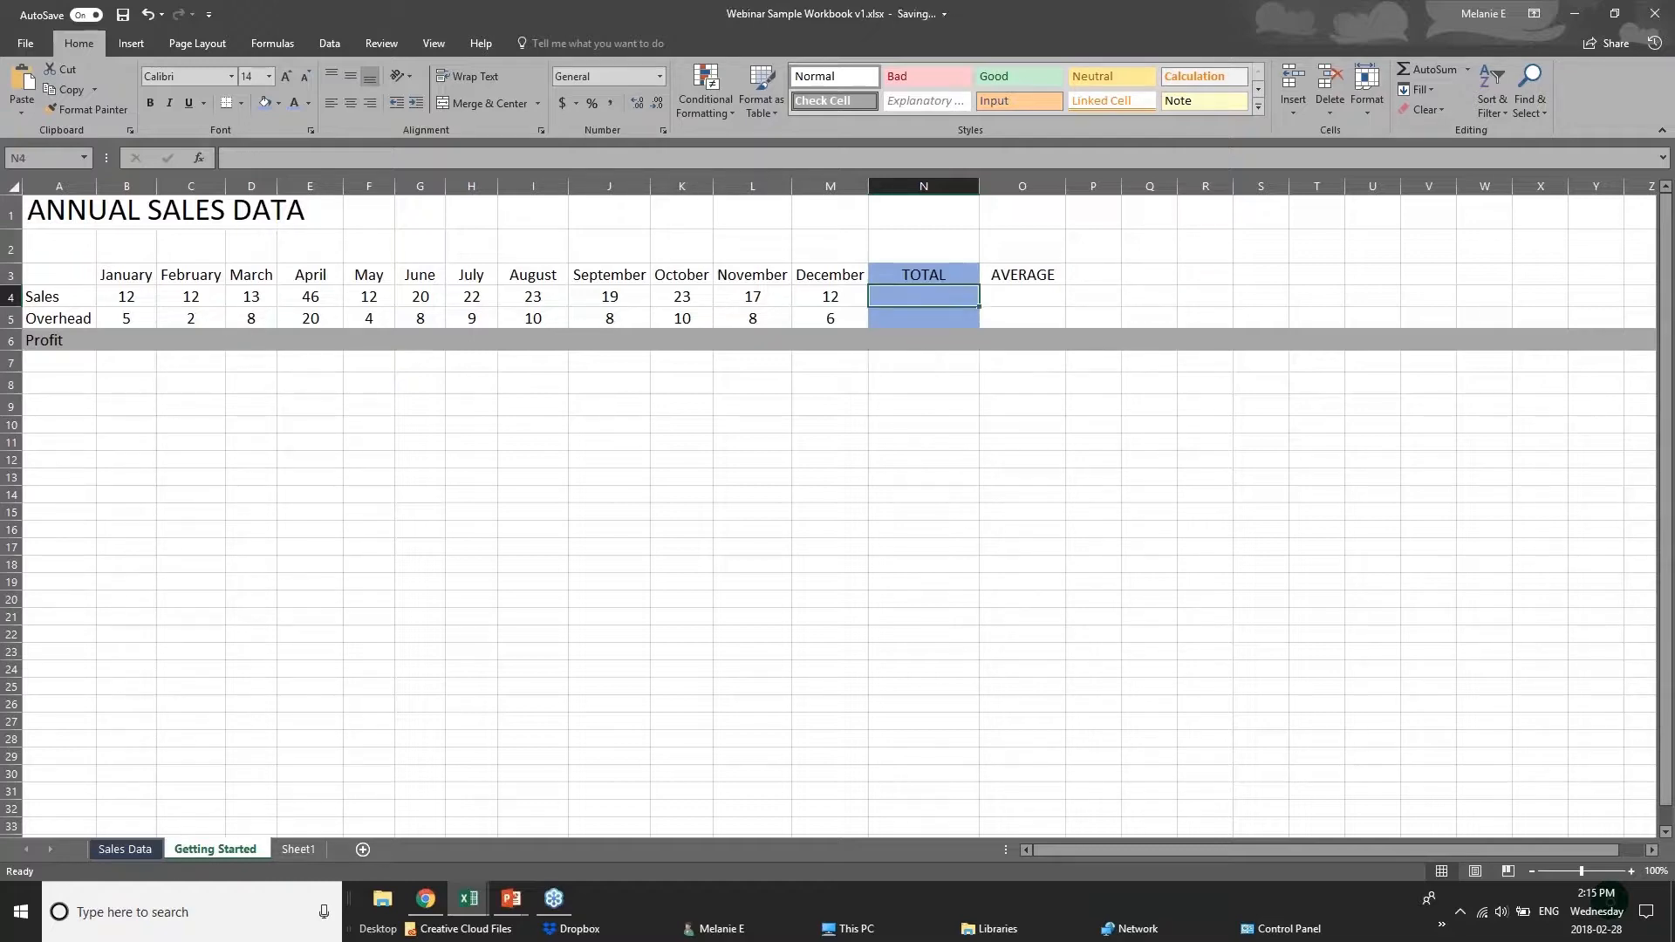
text(=s)
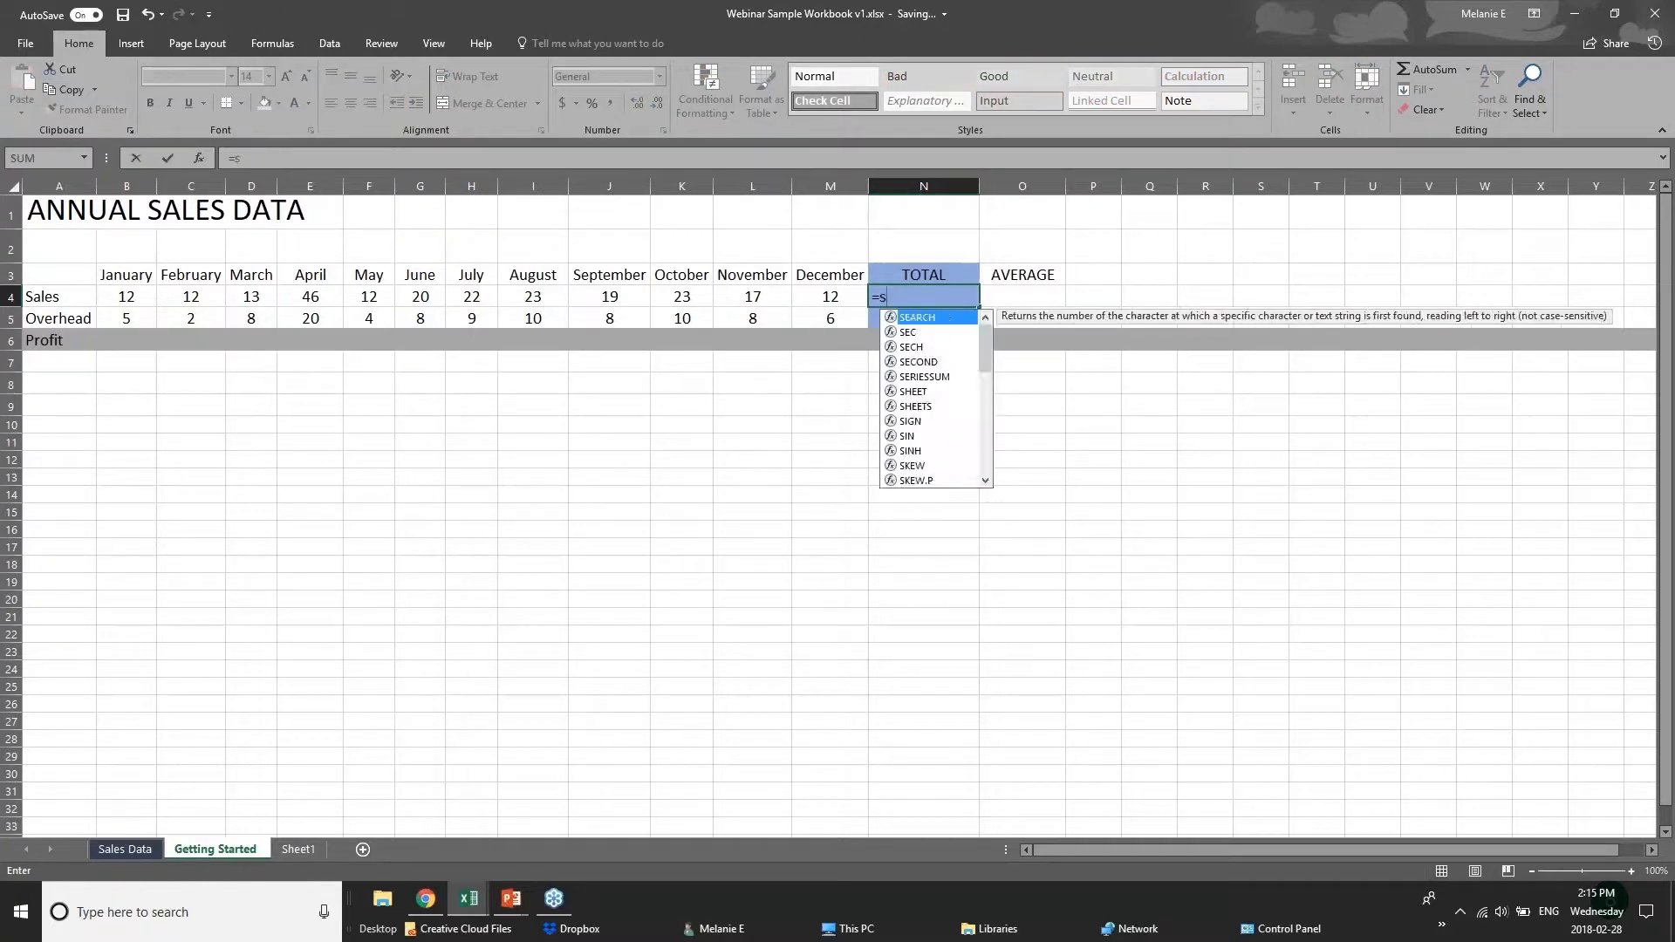
text(um()
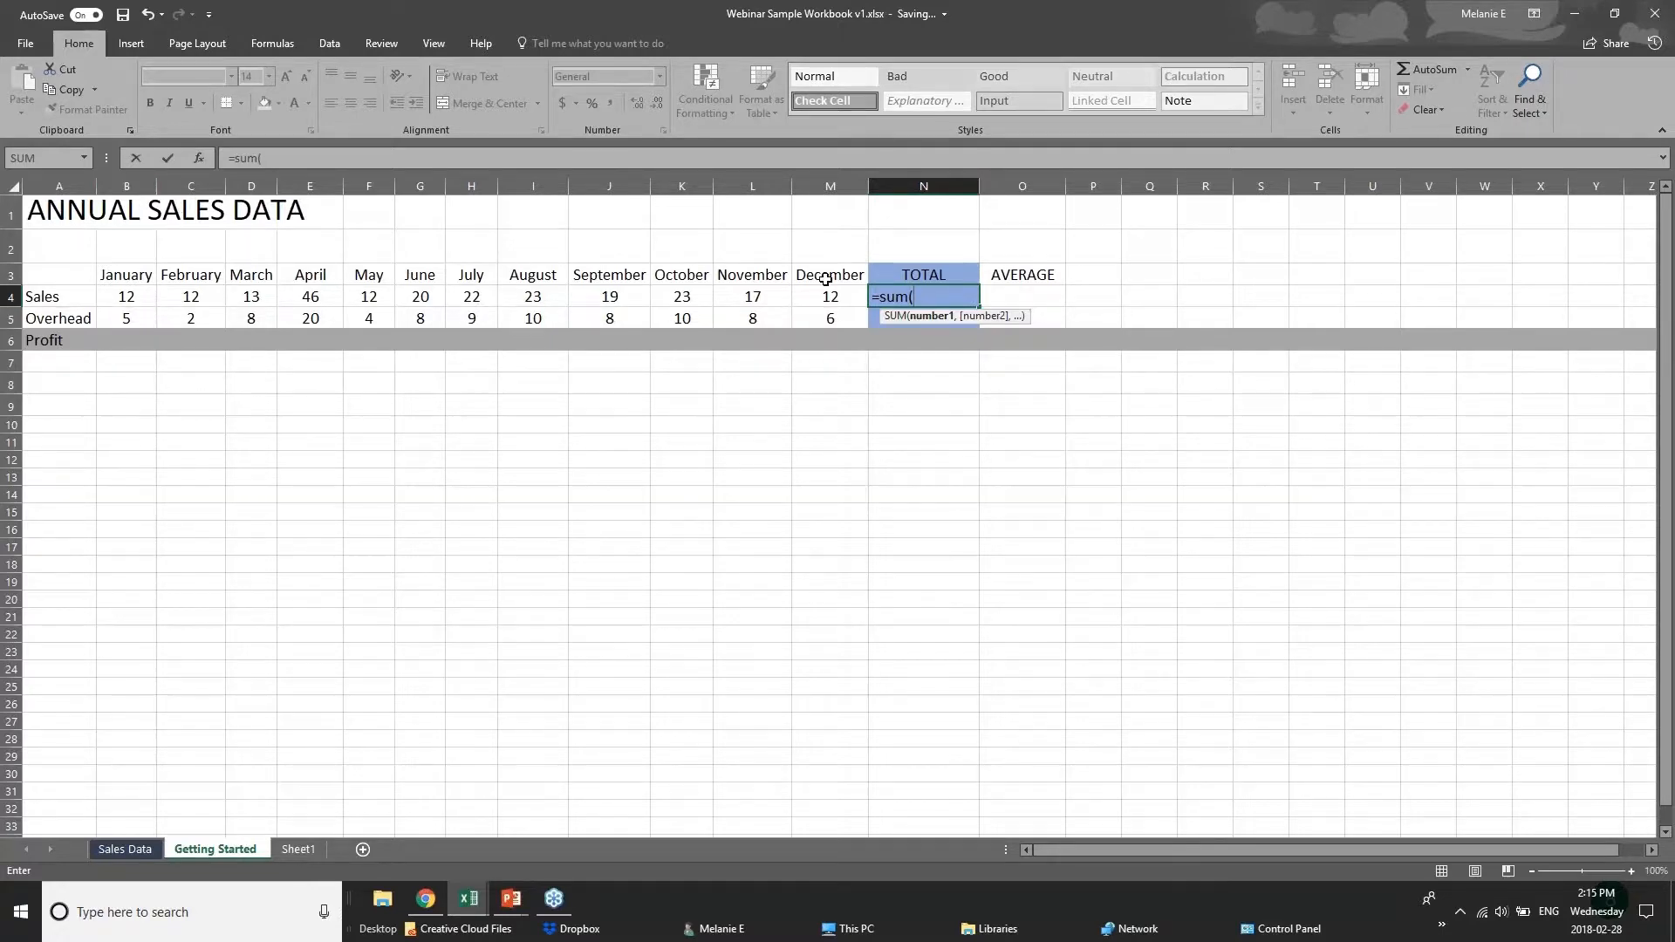
text(b4)
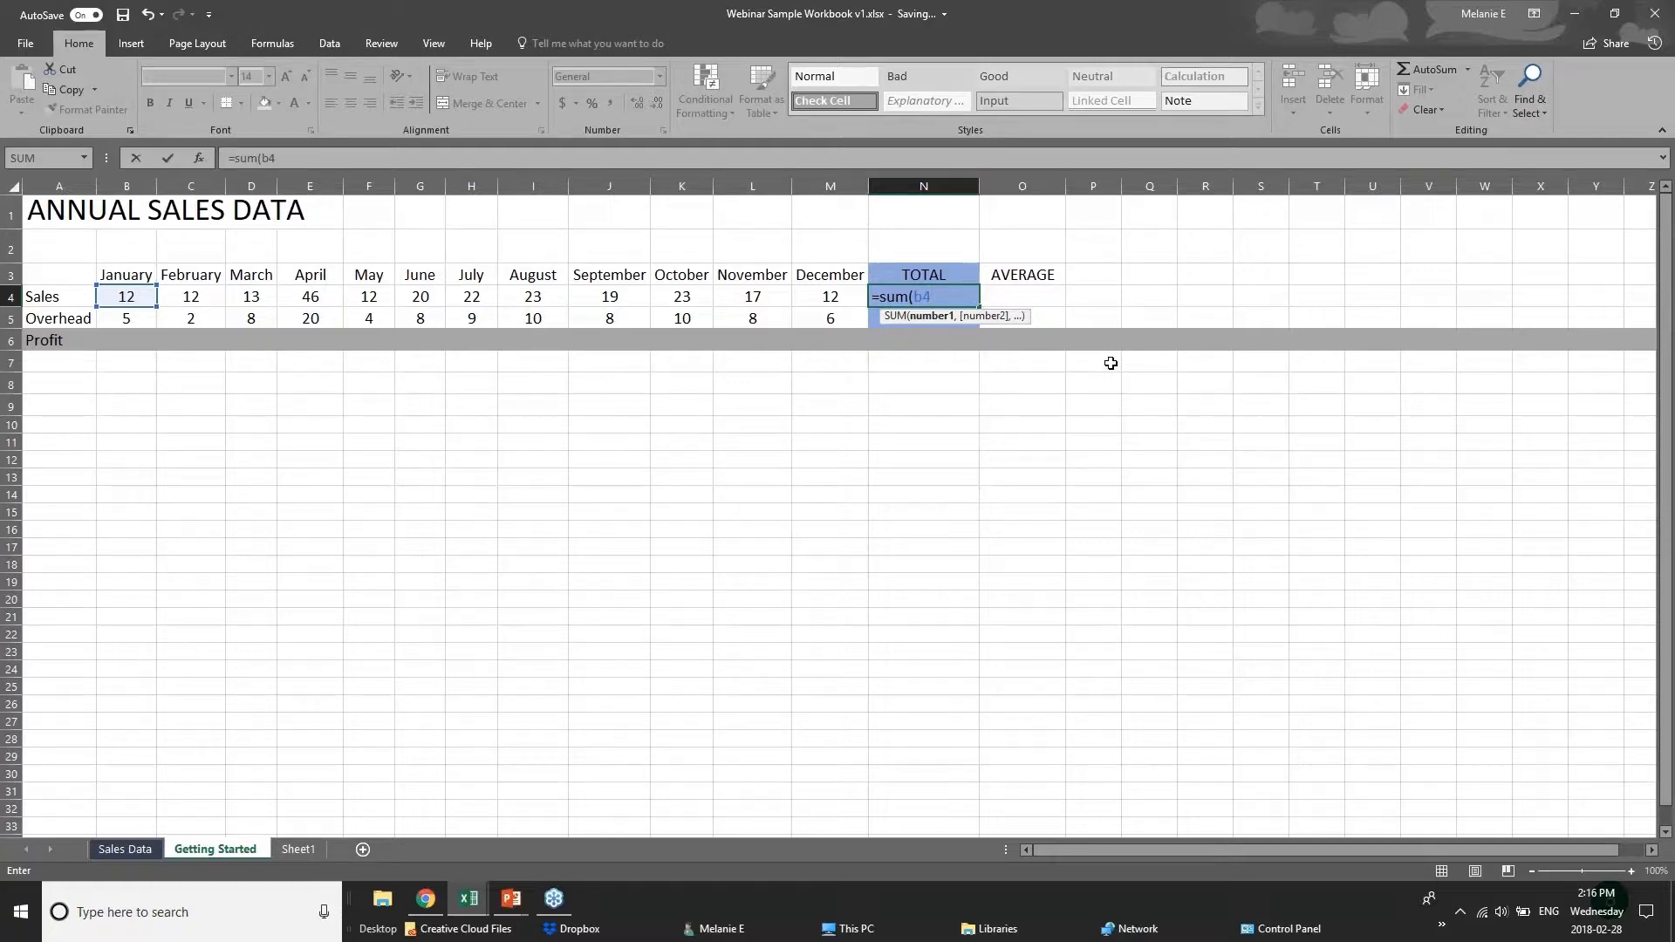
text(+c)
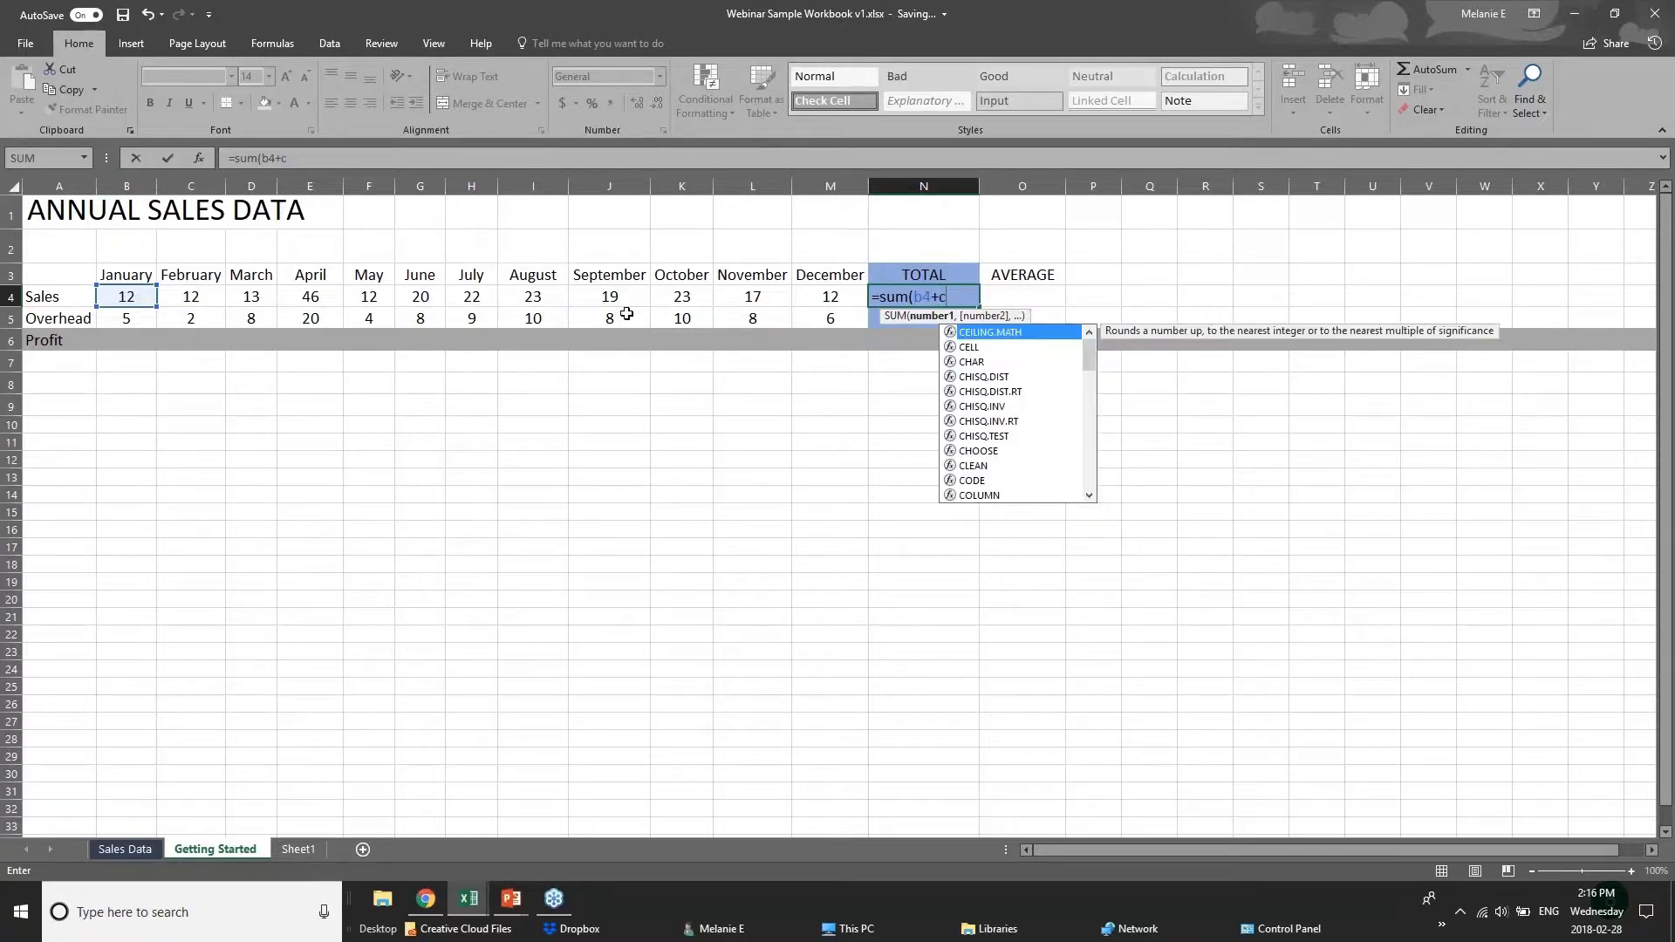
text(4+)
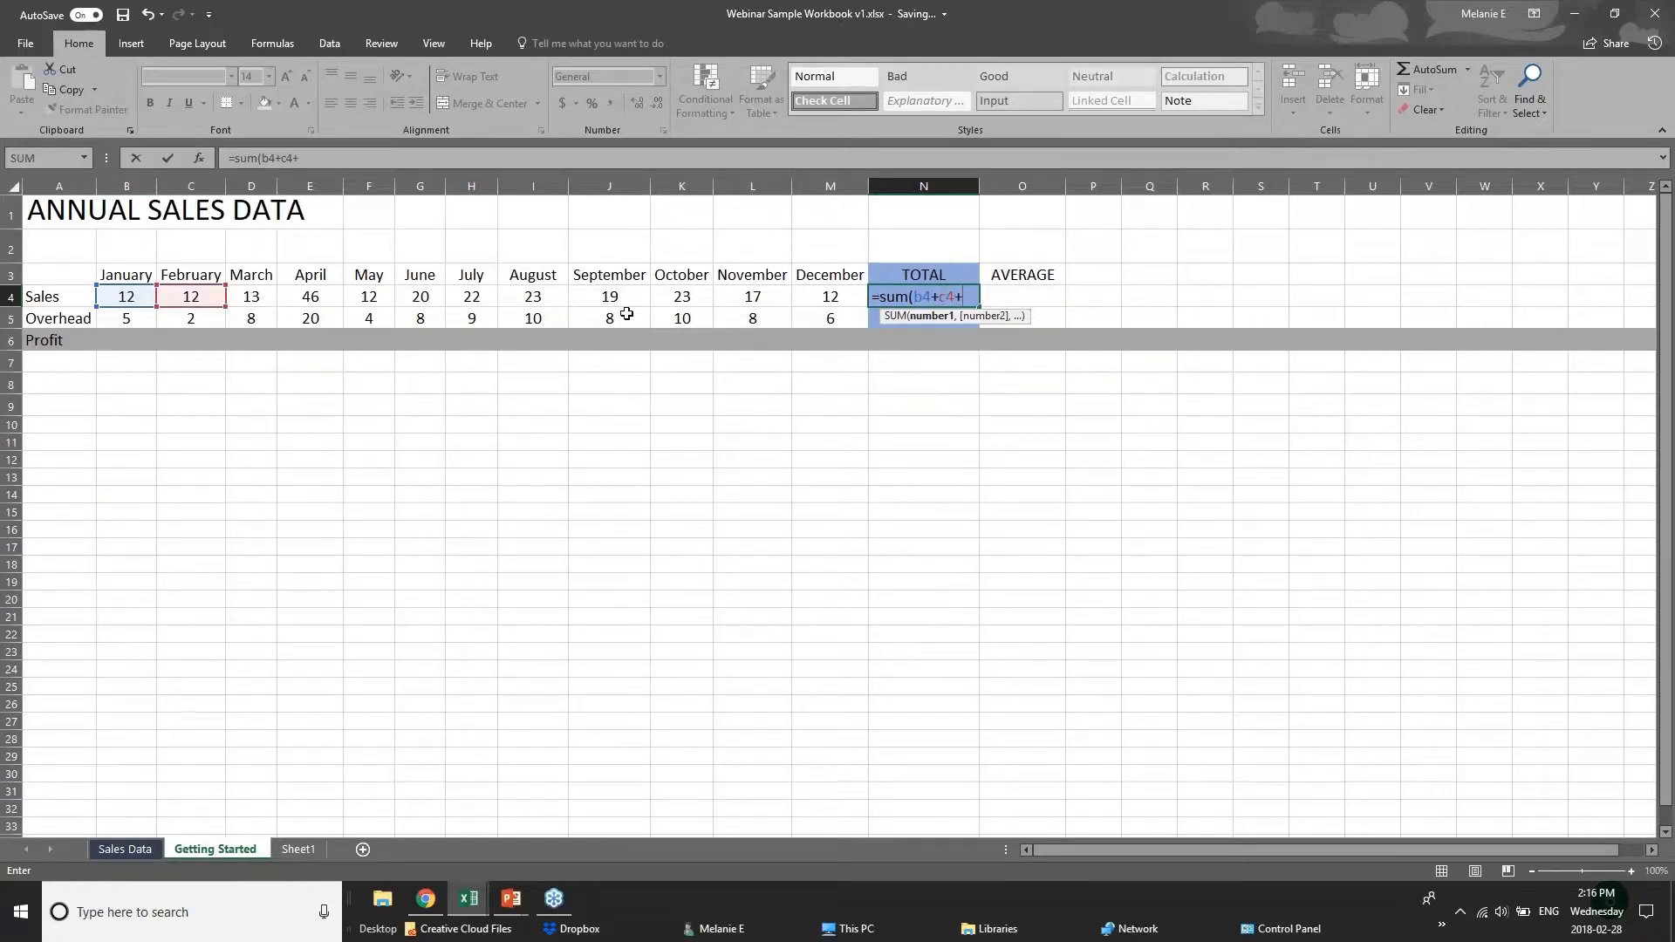
text(d)
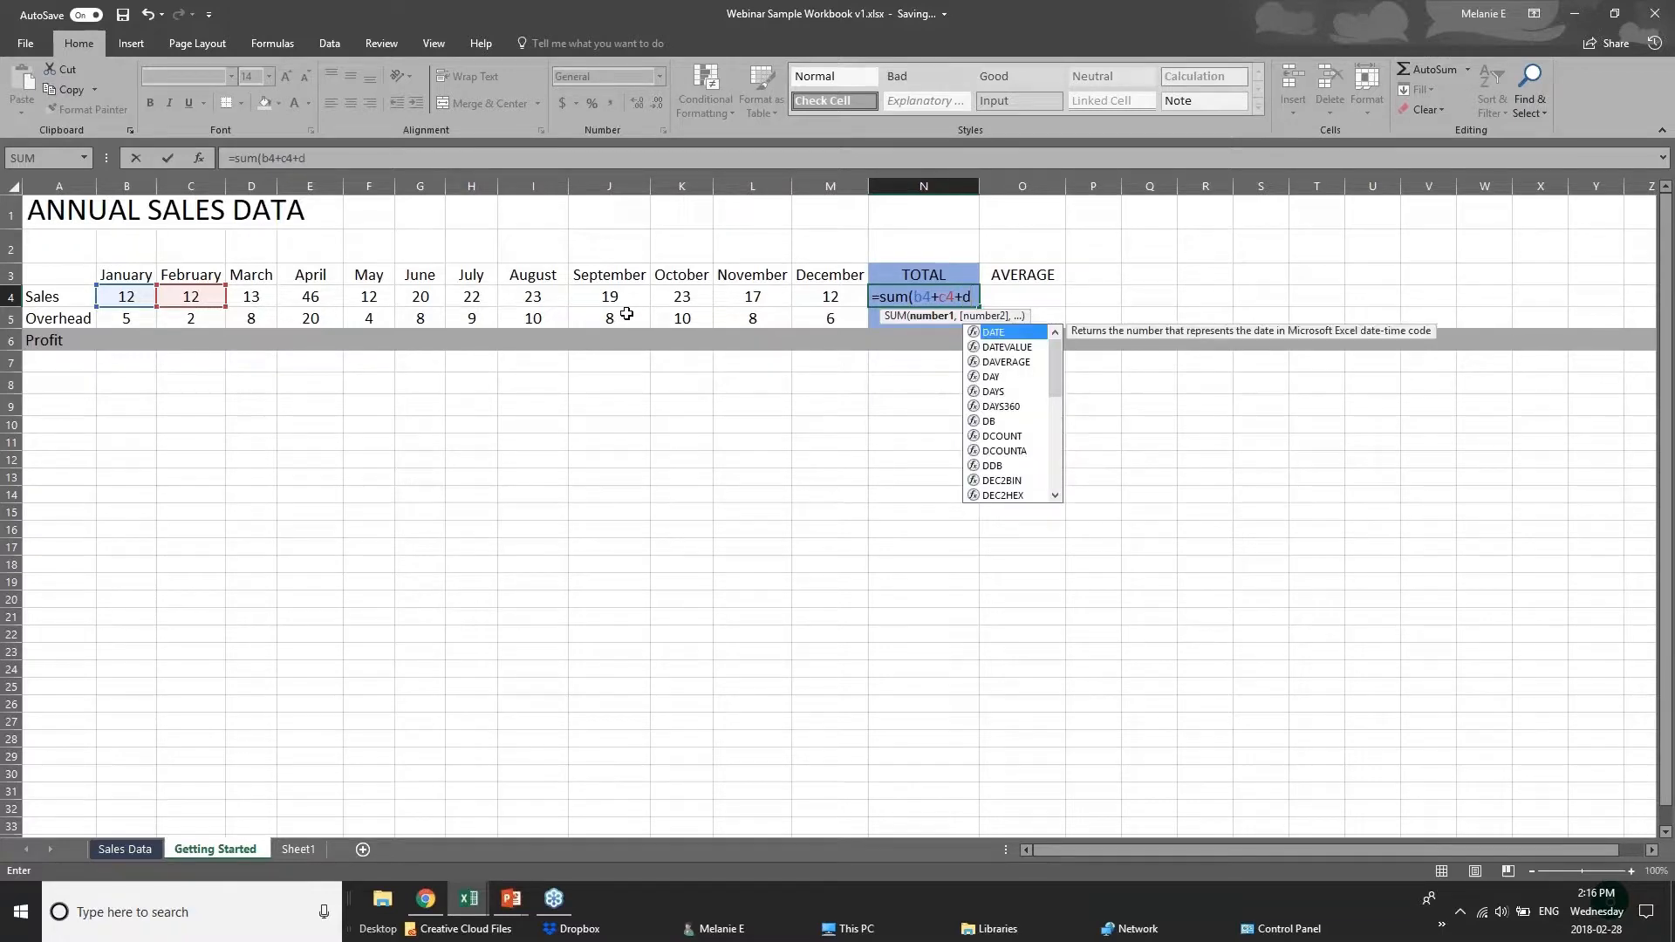
text(4)
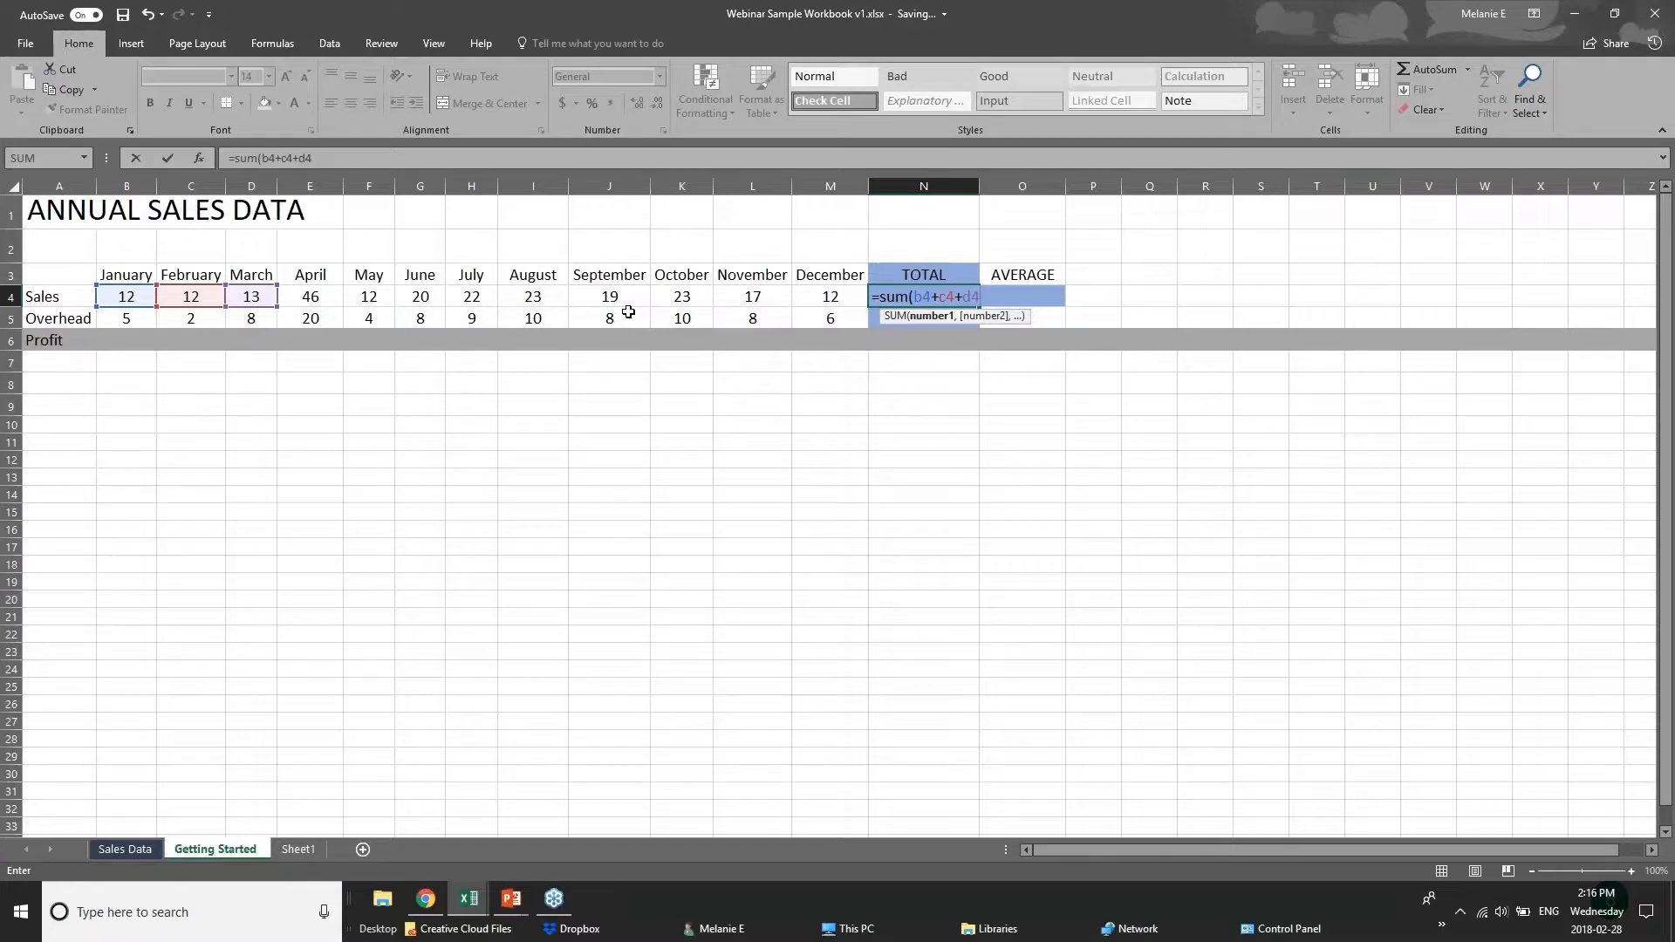
Step: Replace the individual references in the N4 SUM formula with the range B4:M4 and complete the formula
key(BackSpace)
key(BackSpace)
key(BackSpace)
key(BackSpace)
key(BackSpace)
key(BackSpace)
key(BackSpace)
key(BackSpace)
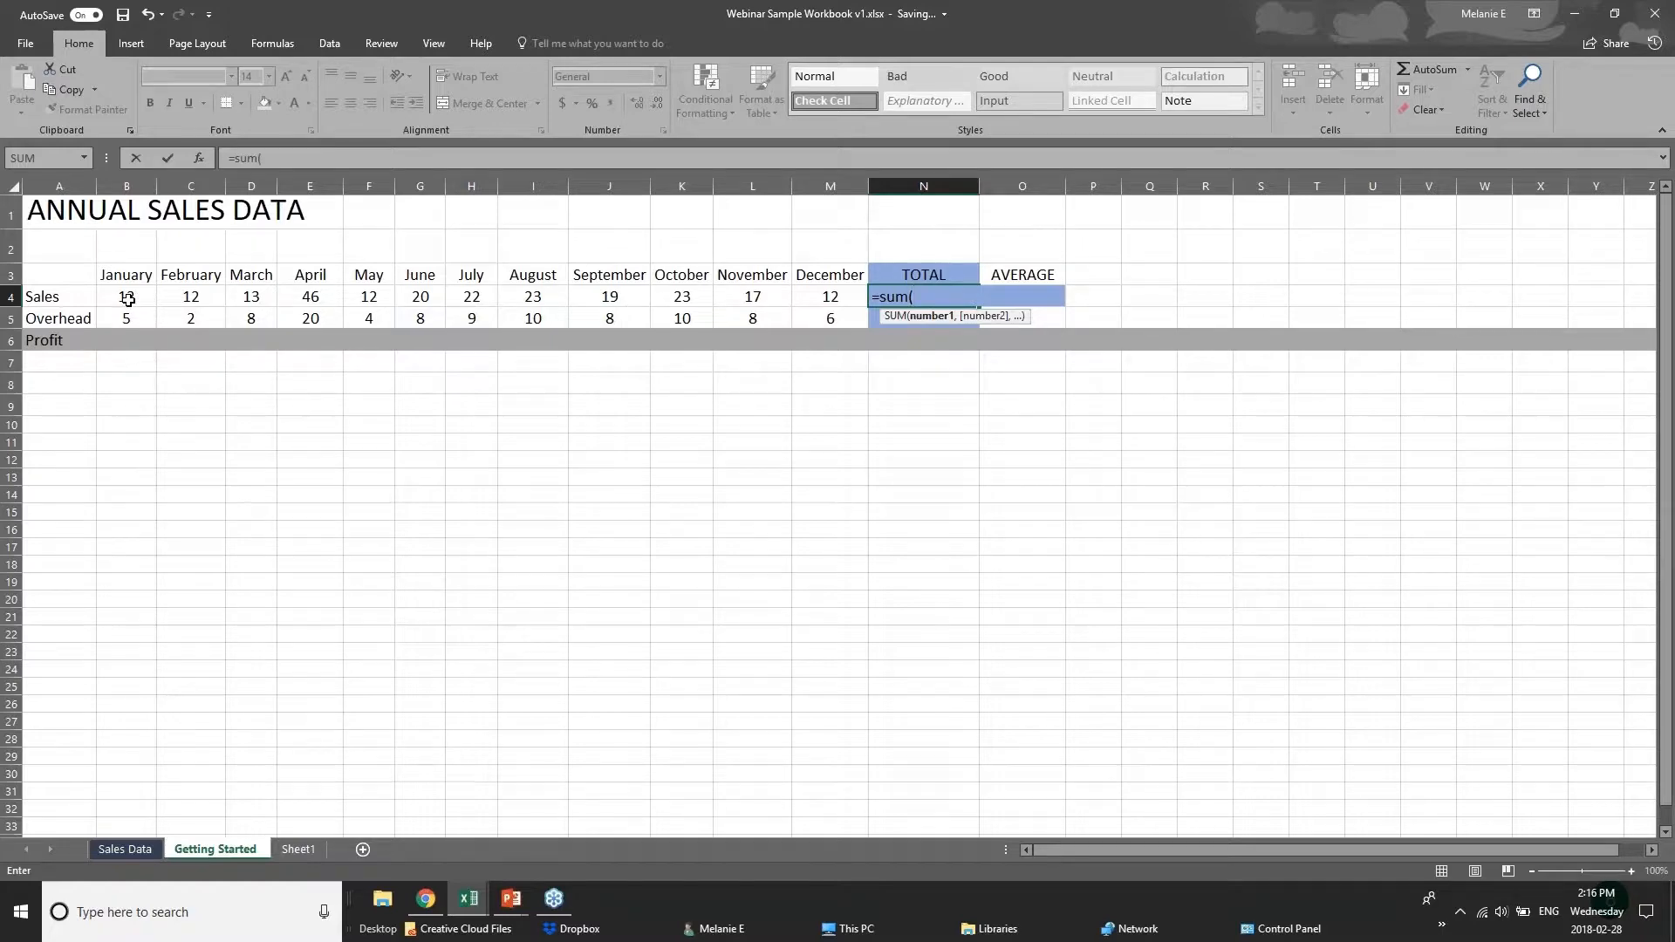
drag(128, 299, 809, 299)
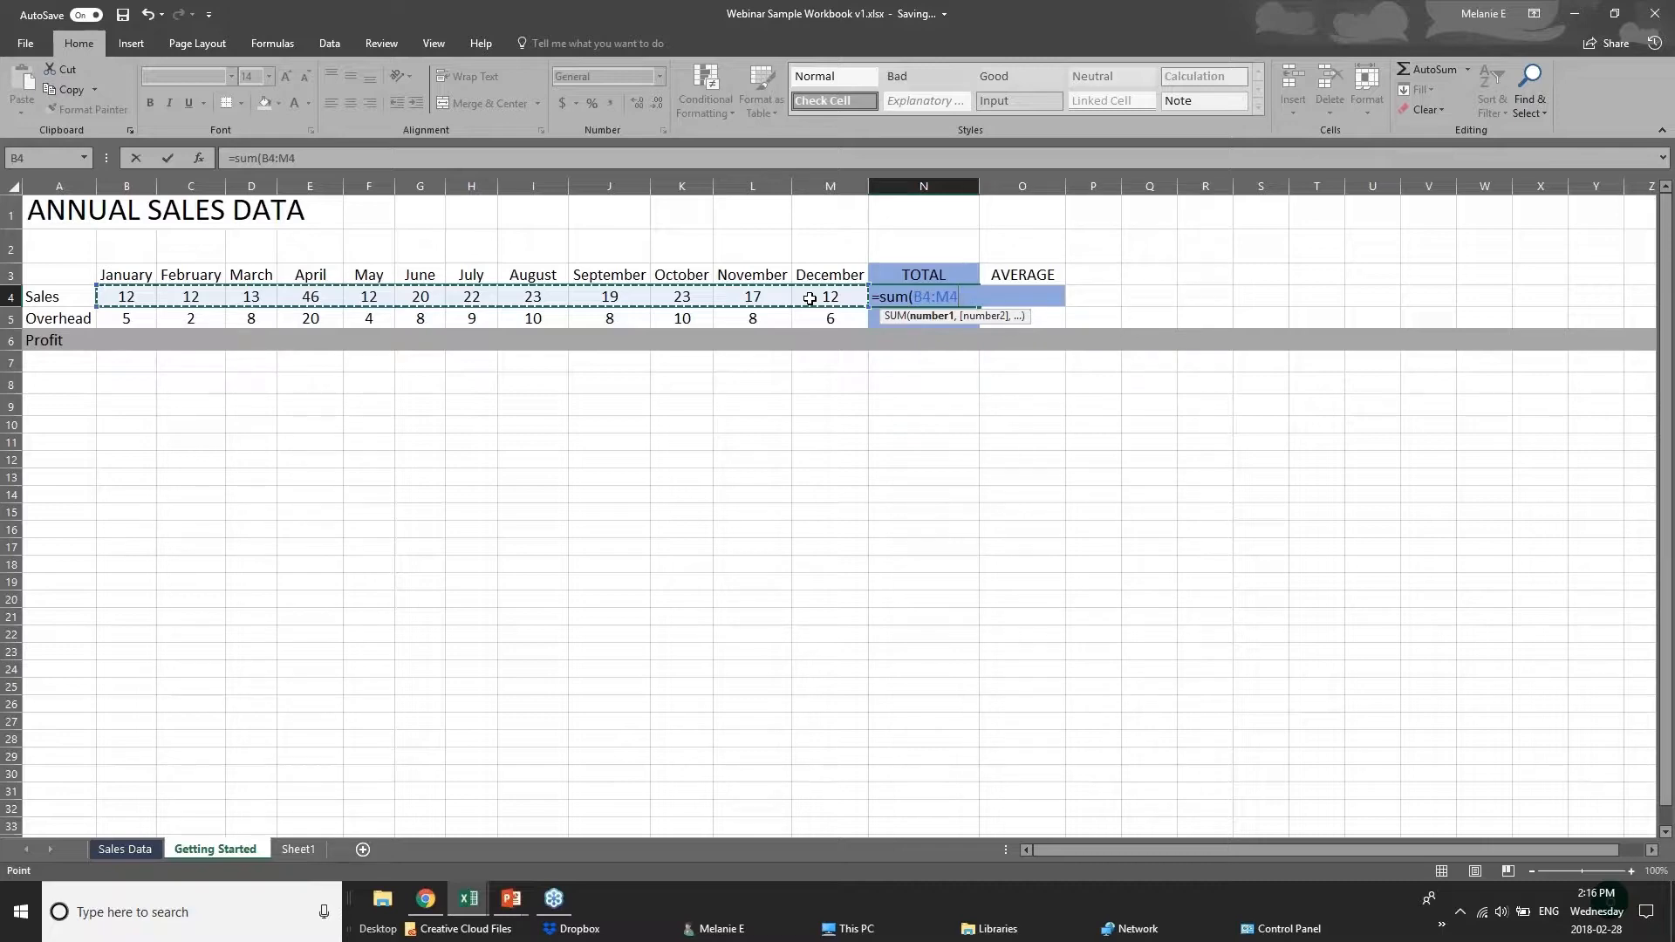
key(Return)
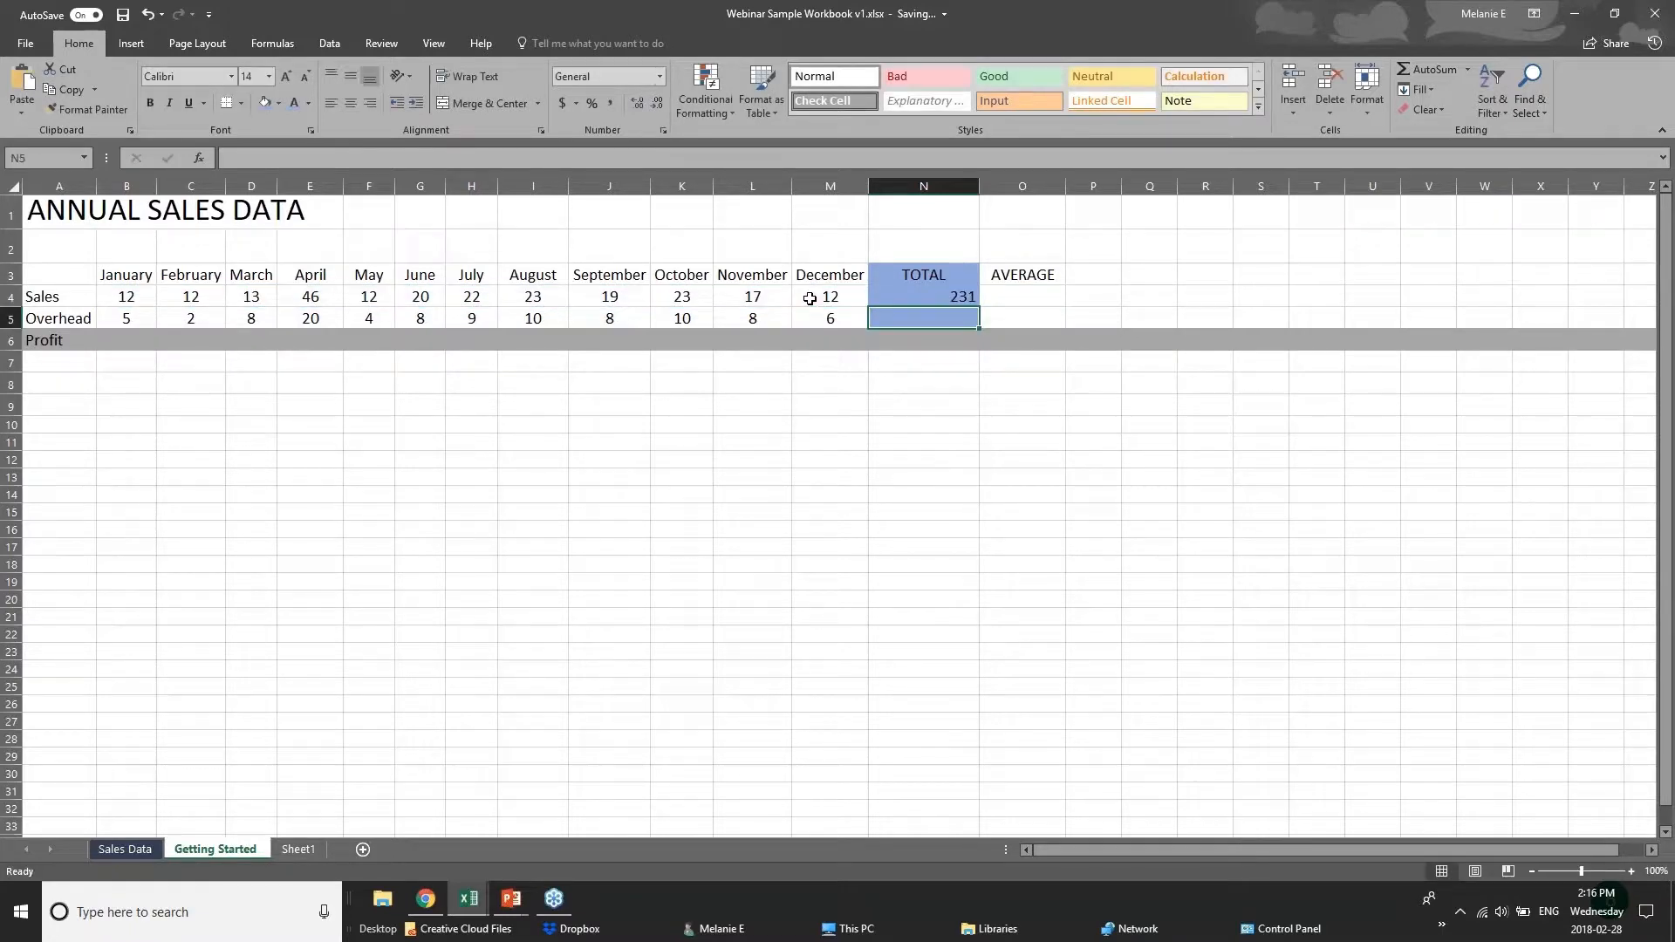
Step: Clear the Sales total cell N4 and total the January to December sales B4:M4 there with AutoSum
click(921, 299)
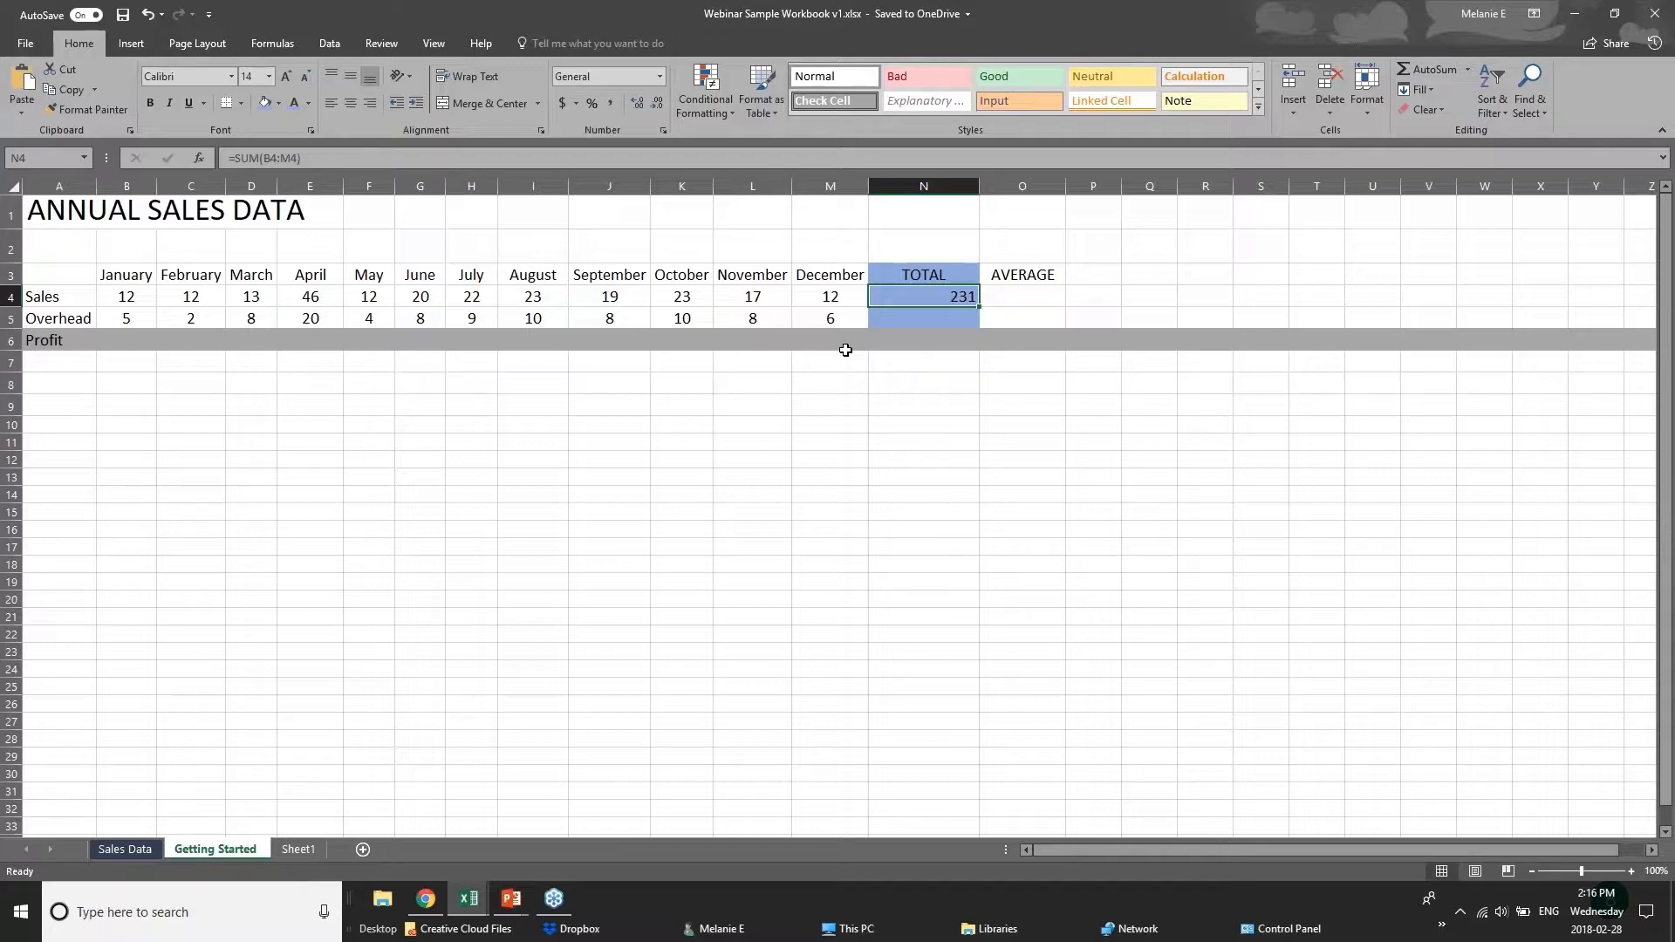
key(Delete)
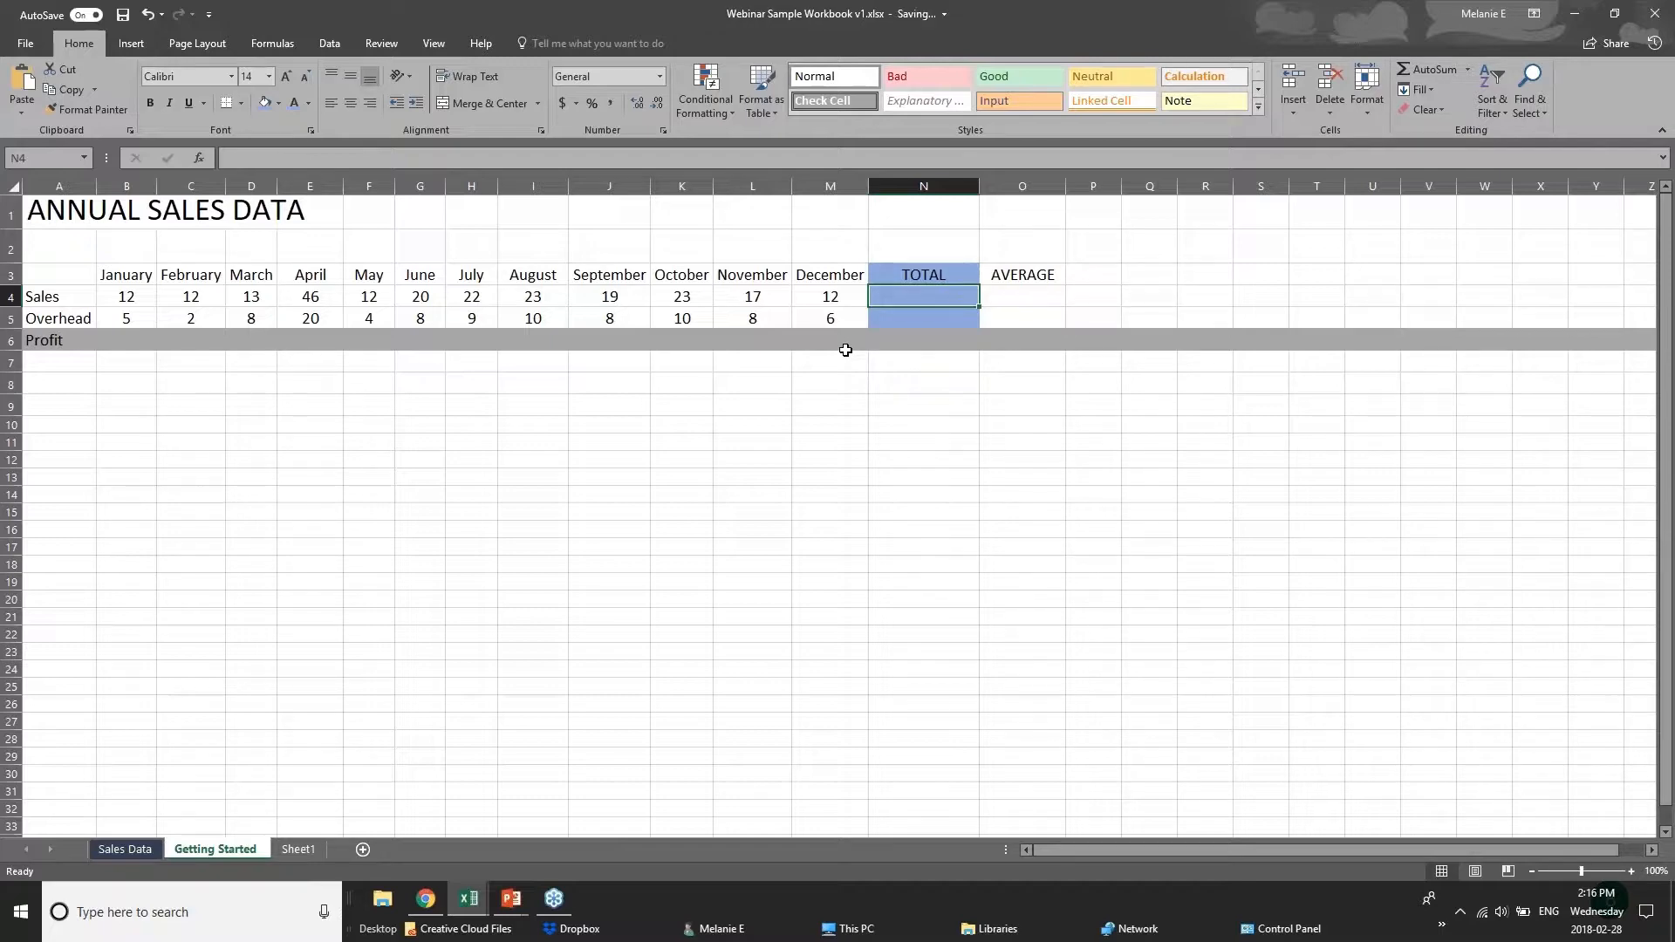
click(1654, 14)
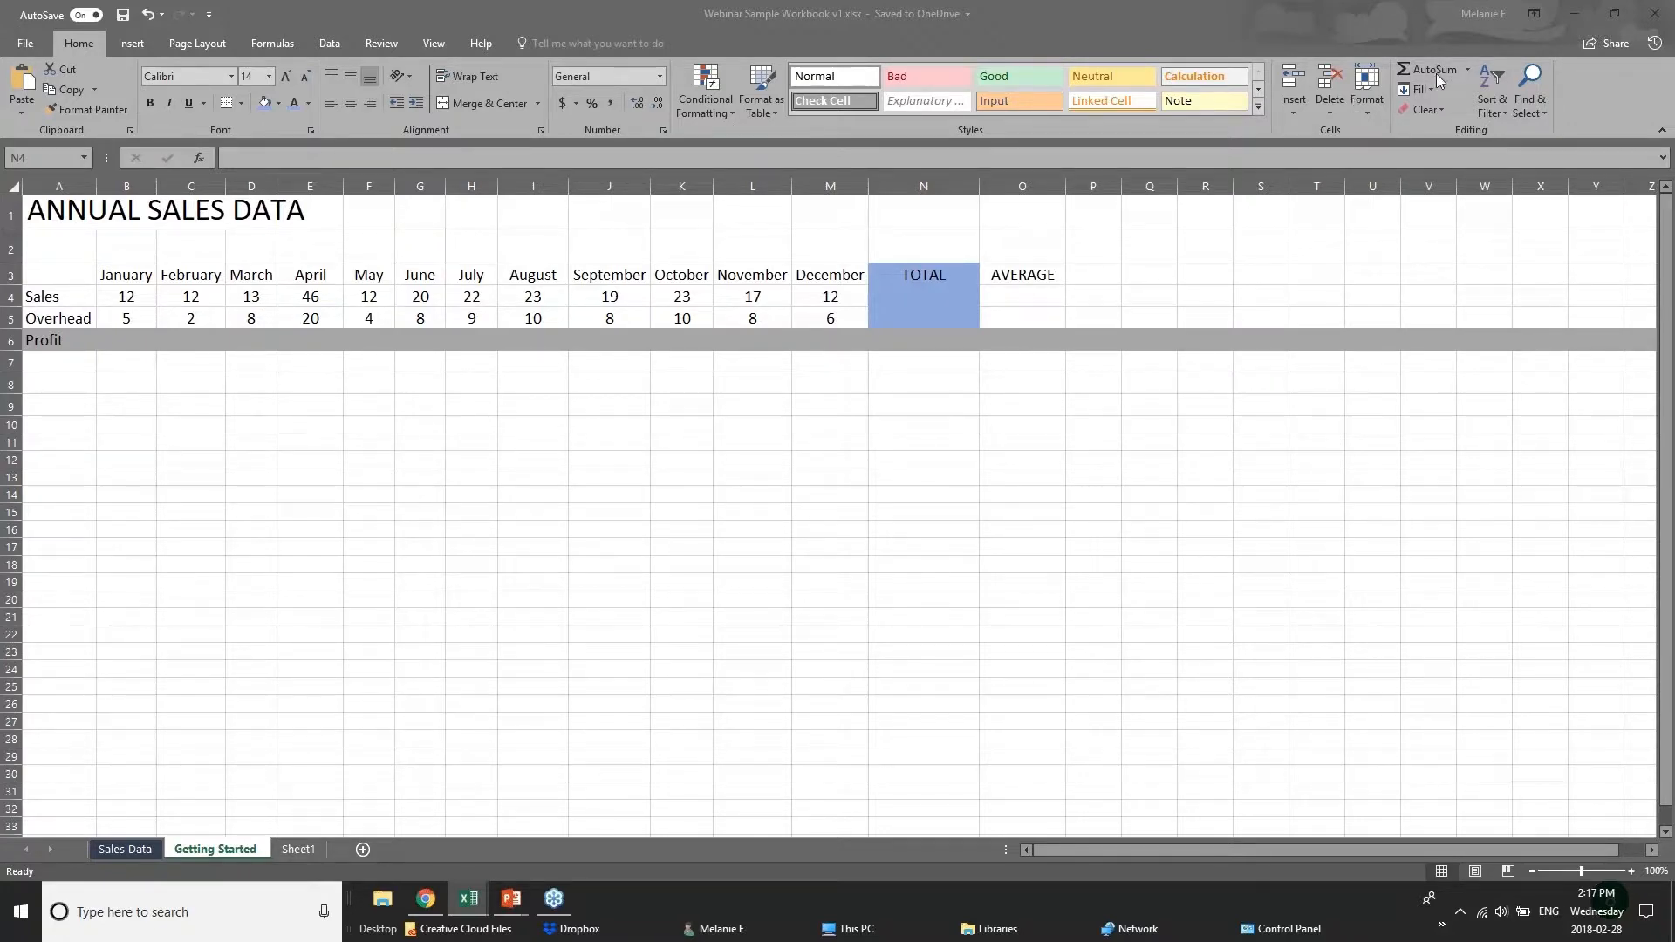
click(961, 302)
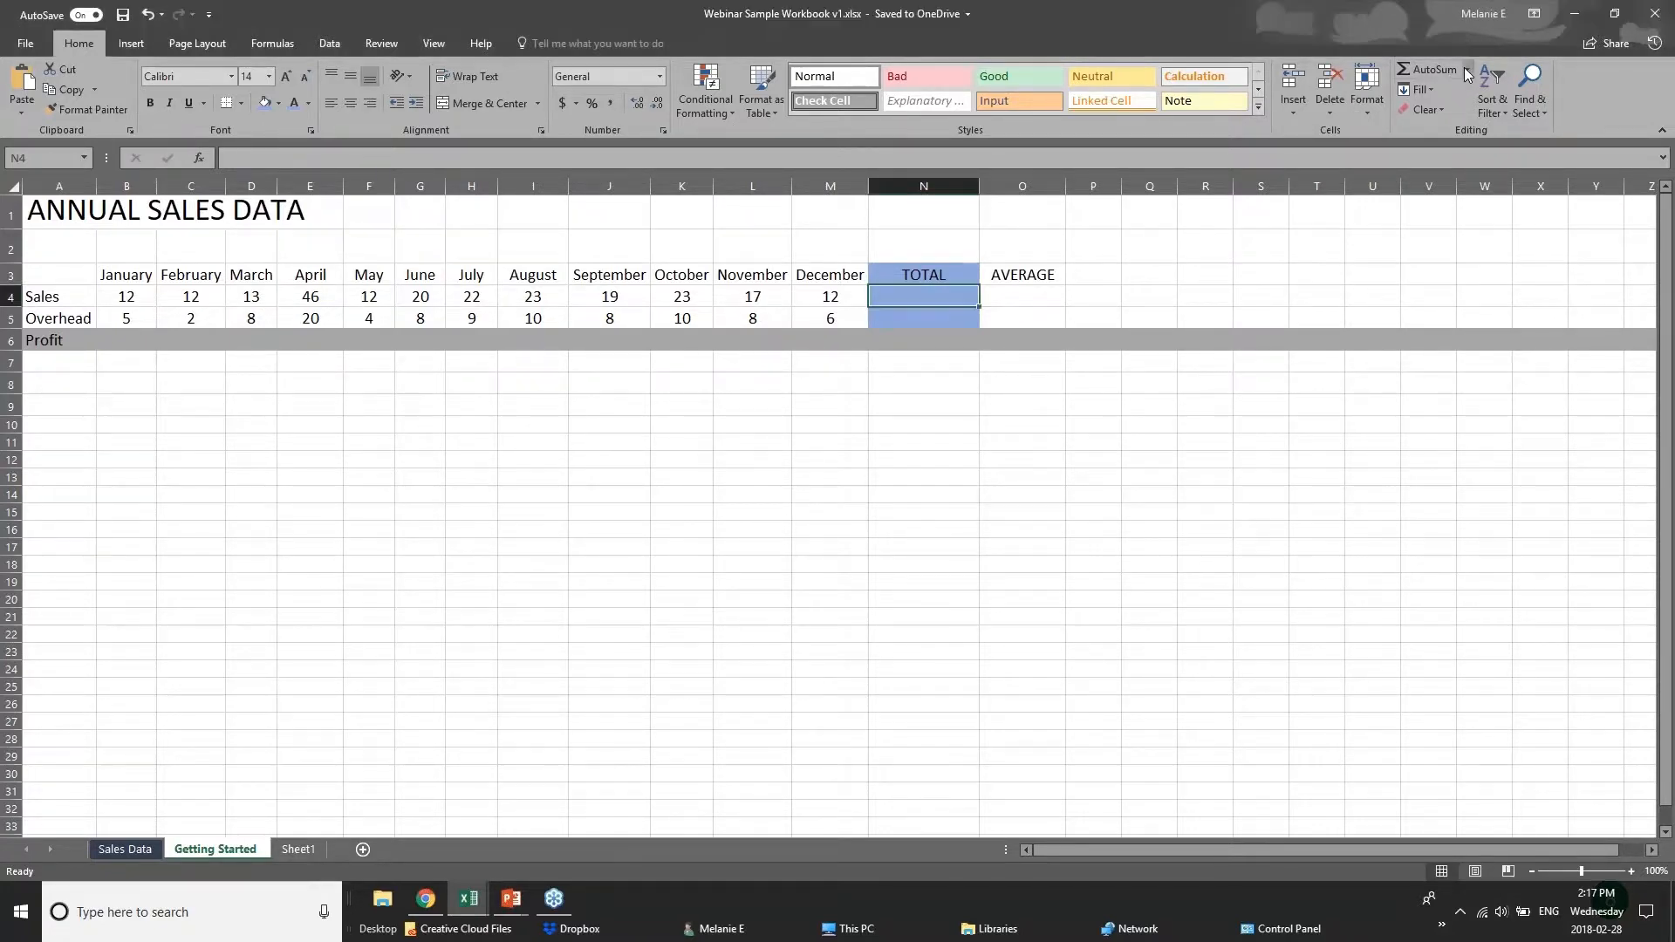
click(1417, 70)
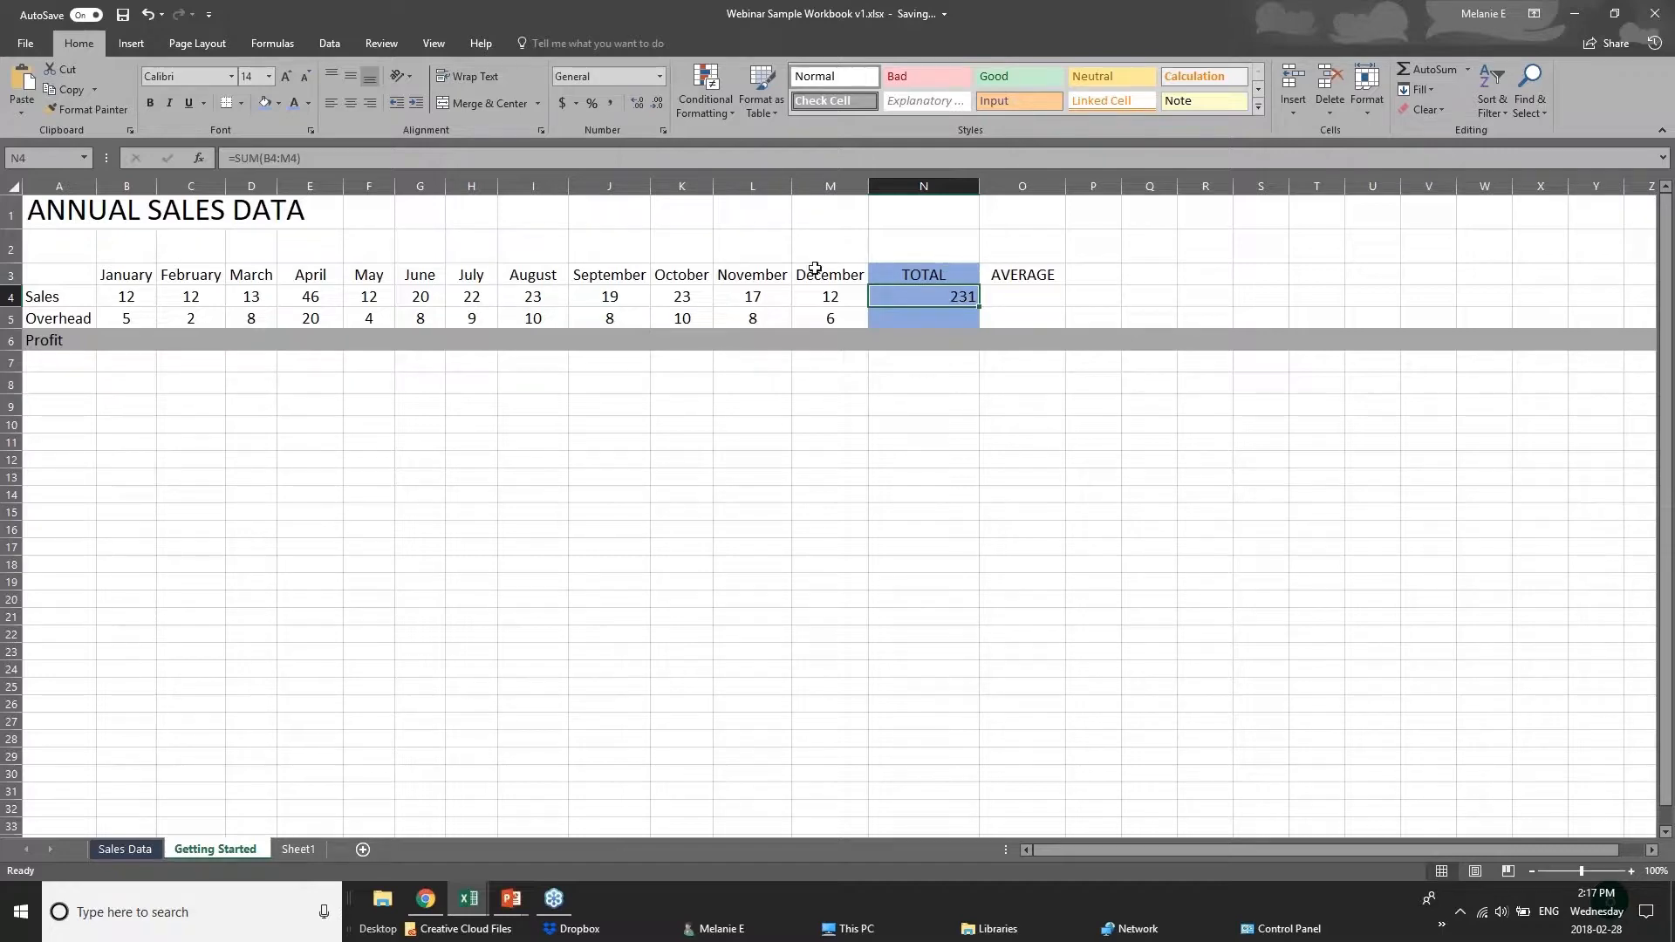
click(117, 297)
drag(117, 297, 879, 298)
click(879, 298)
Step: Try AutoSum in the Overhead total cell N5 and clear its content
click(967, 321)
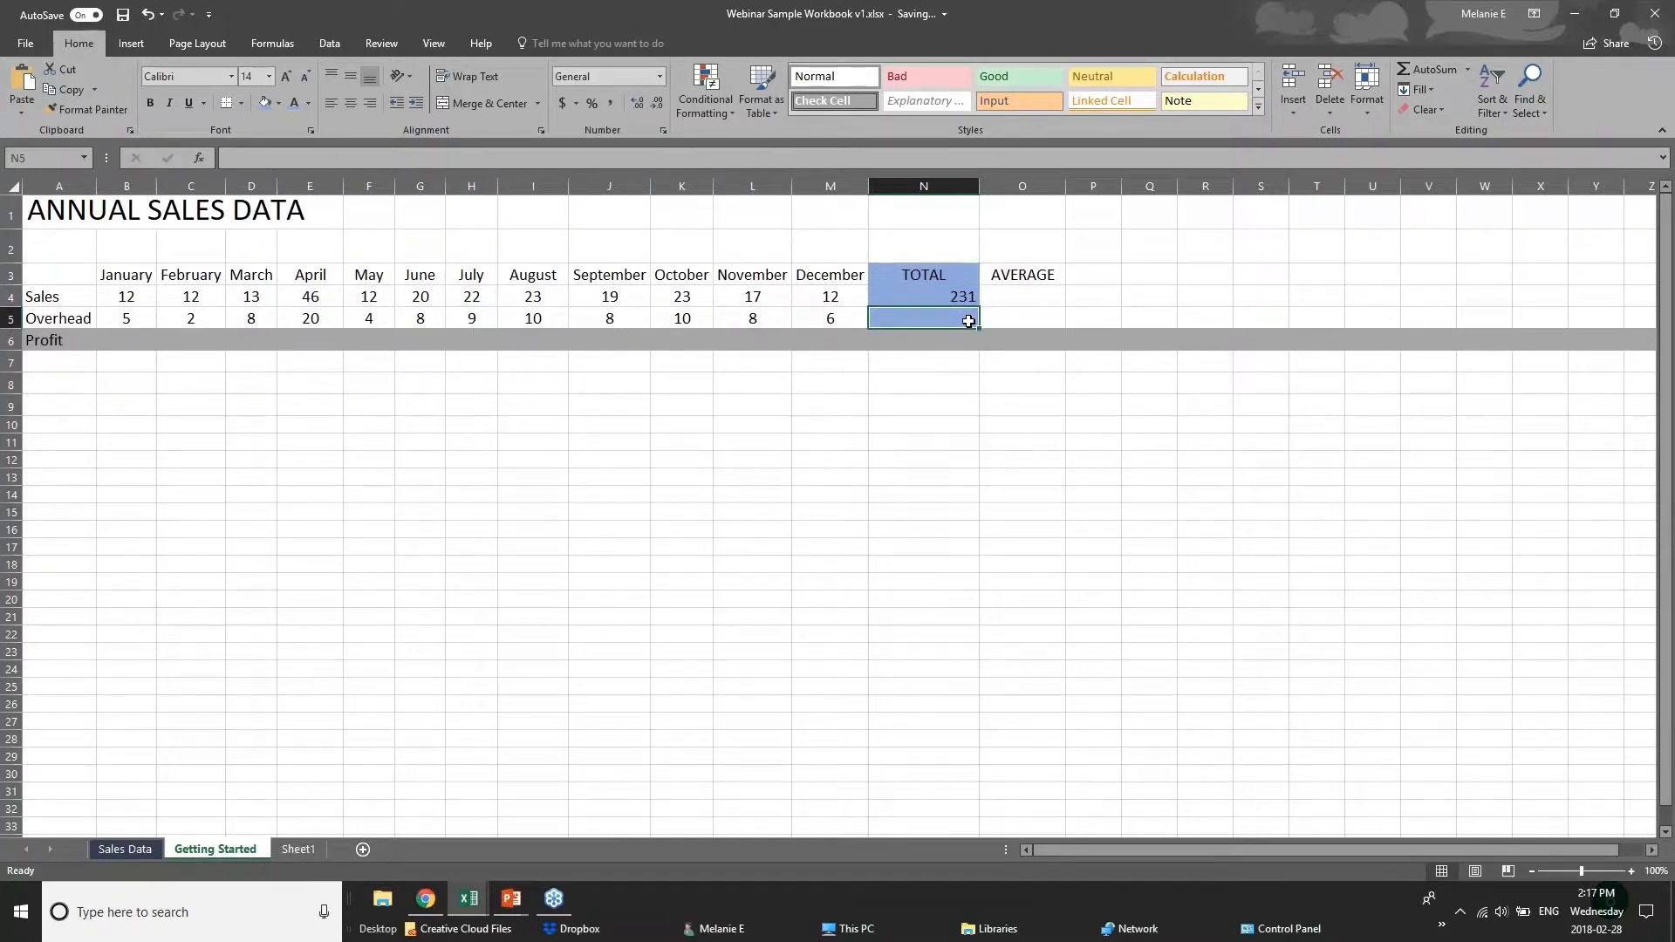
double_click(1436, 69)
key(Delete)
Step: Insert the AutoSum Average function in cell N5 and set its range to the Overhead values B5:M5
click(1468, 72)
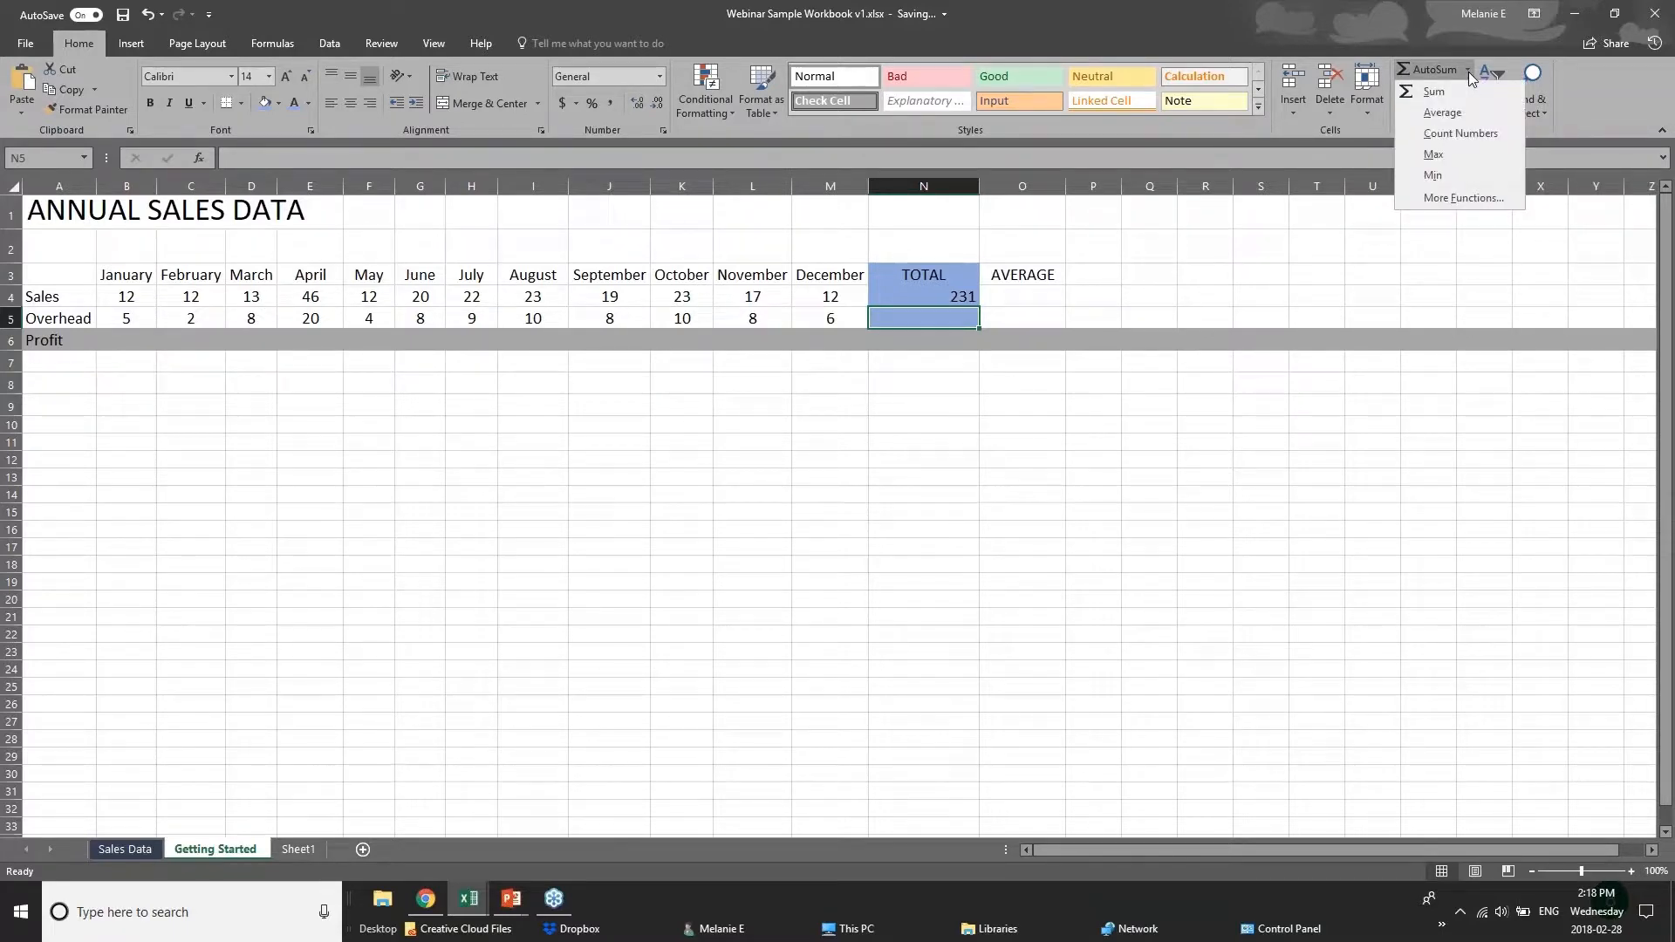
click(1441, 113)
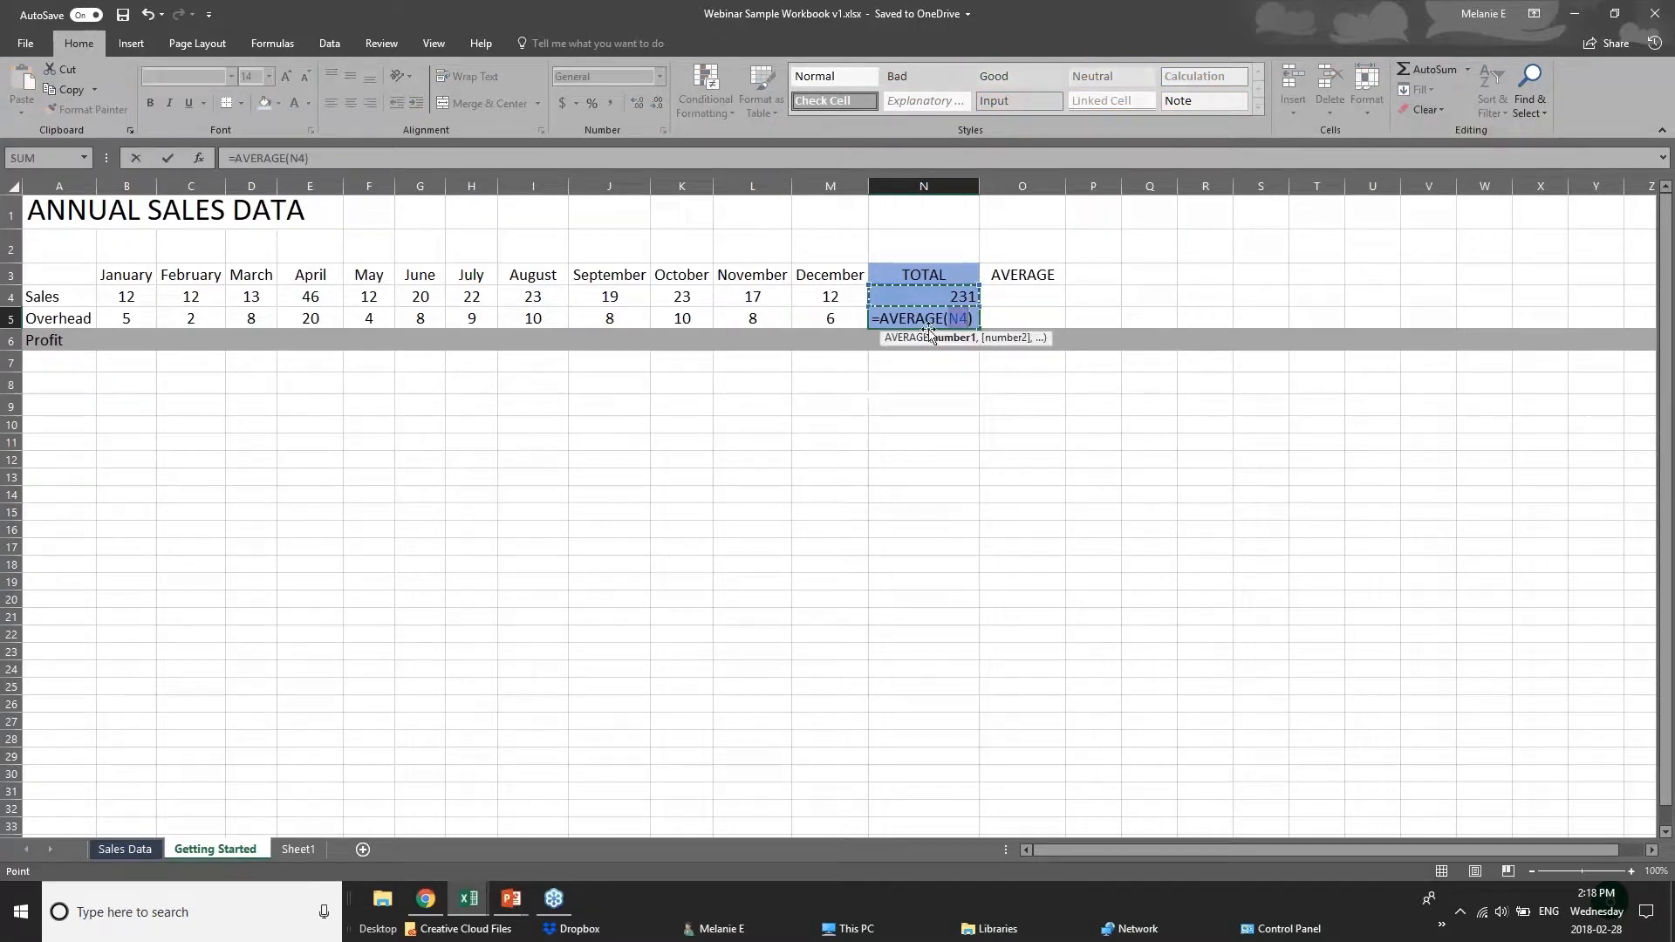
click(951, 319)
click(149, 318)
drag(149, 318, 831, 327)
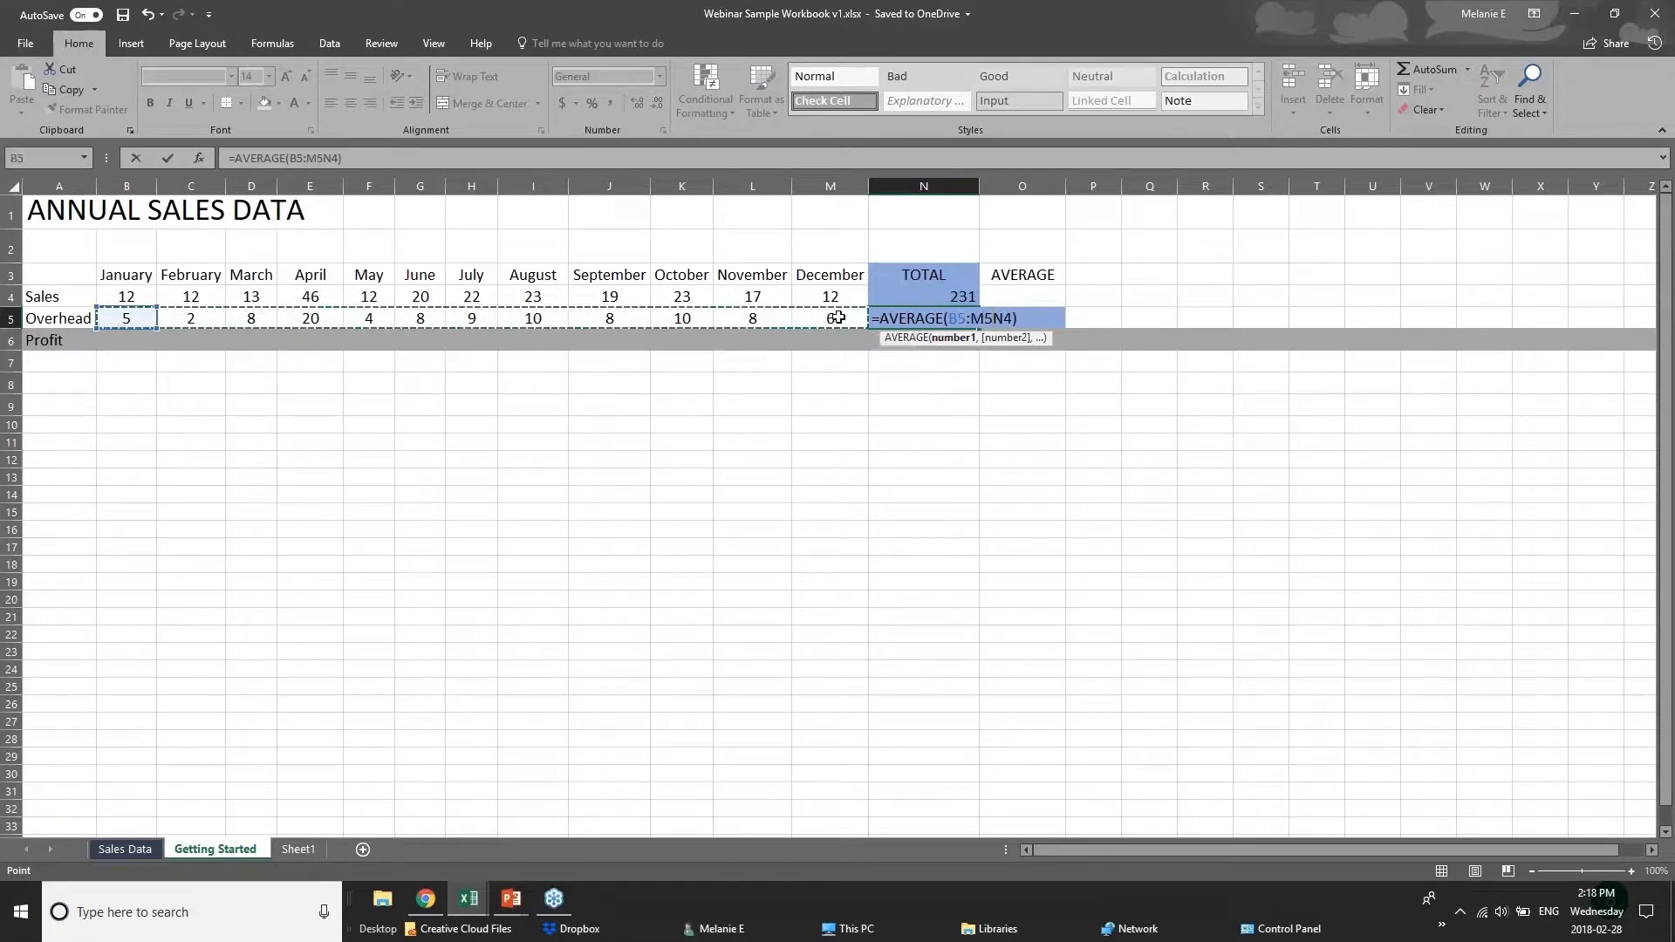
click(948, 338)
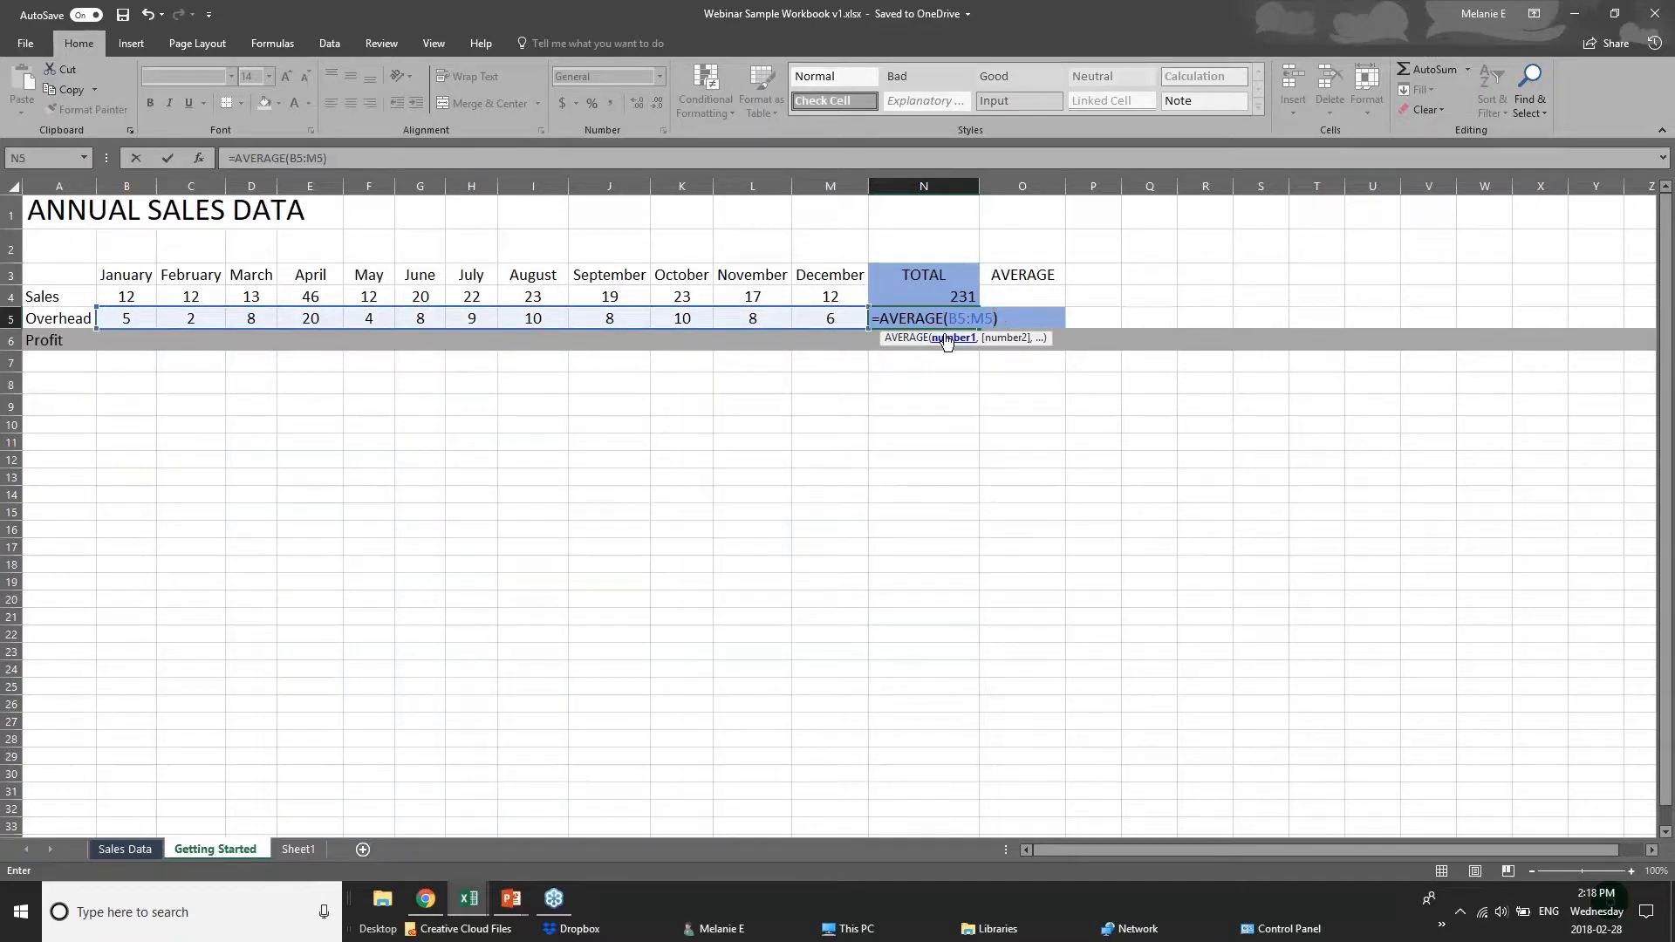
key(Return)
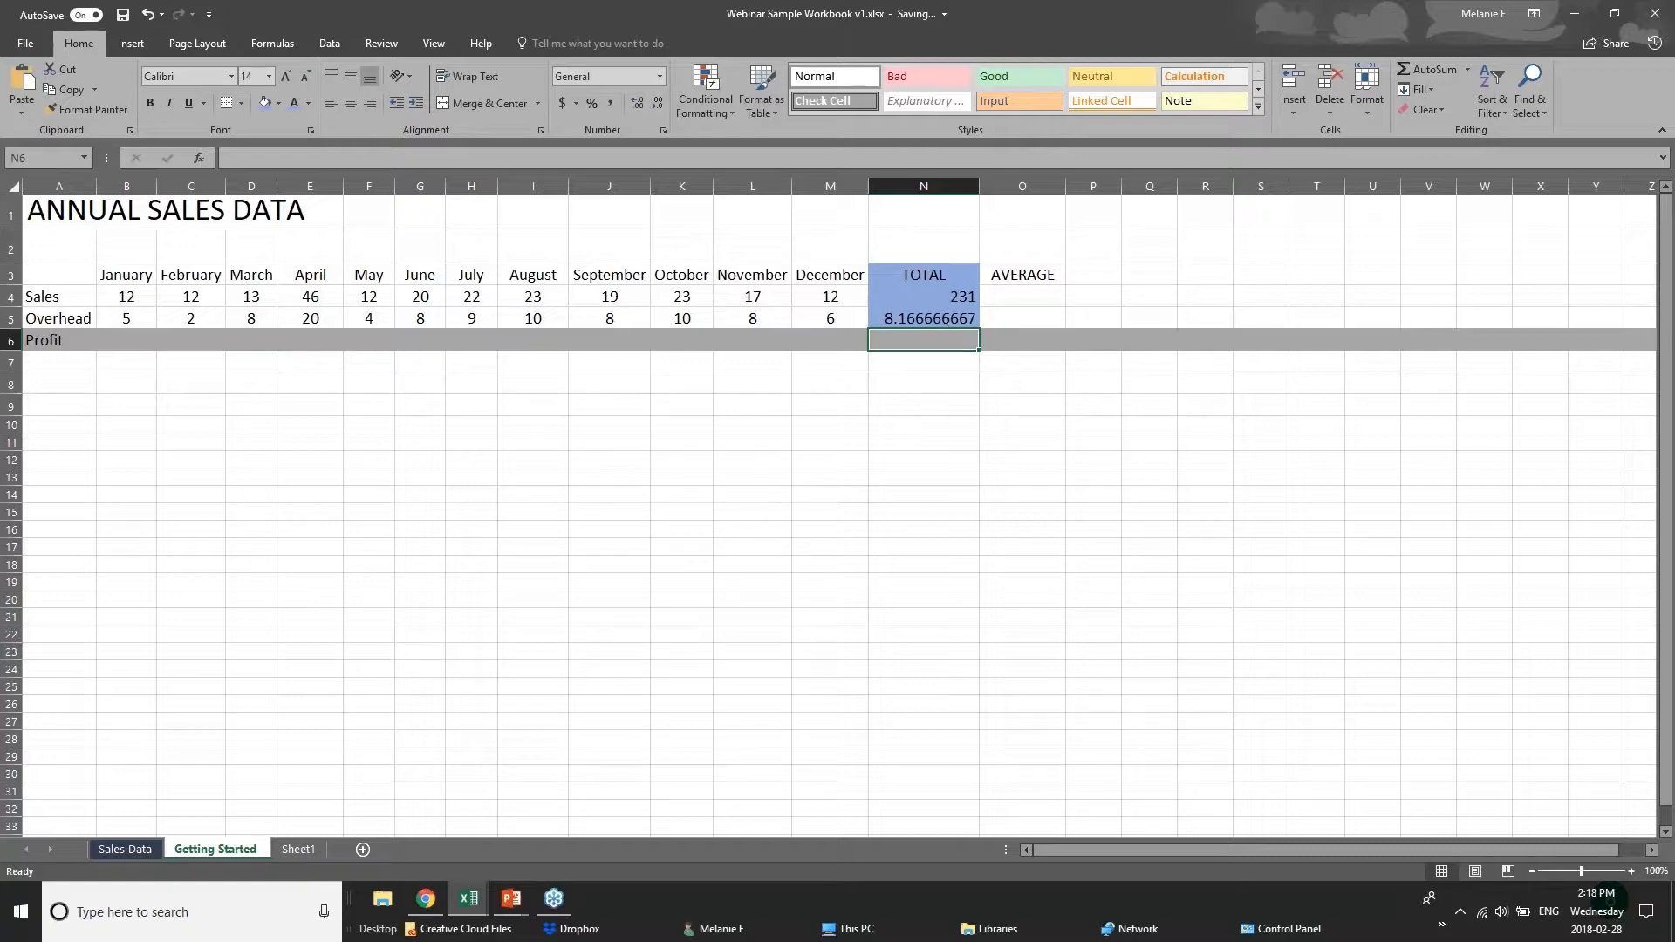
Step: Review the average formula in N5 against the Overhead values and bring up the function library commands
click(924, 317)
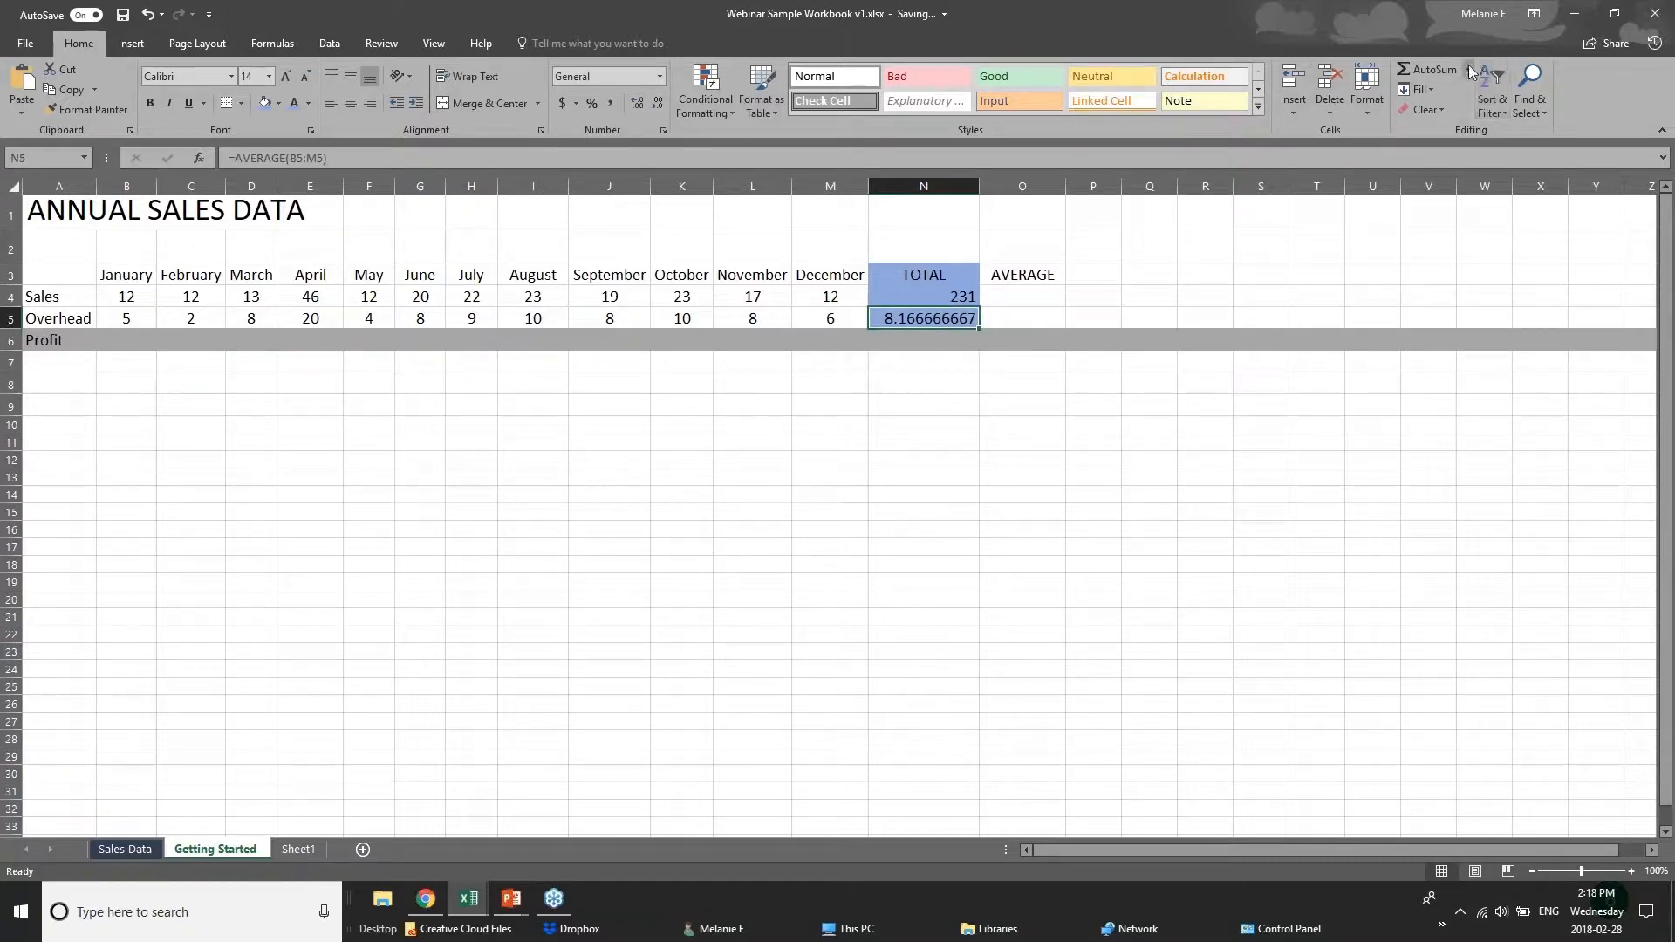
drag(131, 318, 850, 319)
click(896, 322)
click(118, 303)
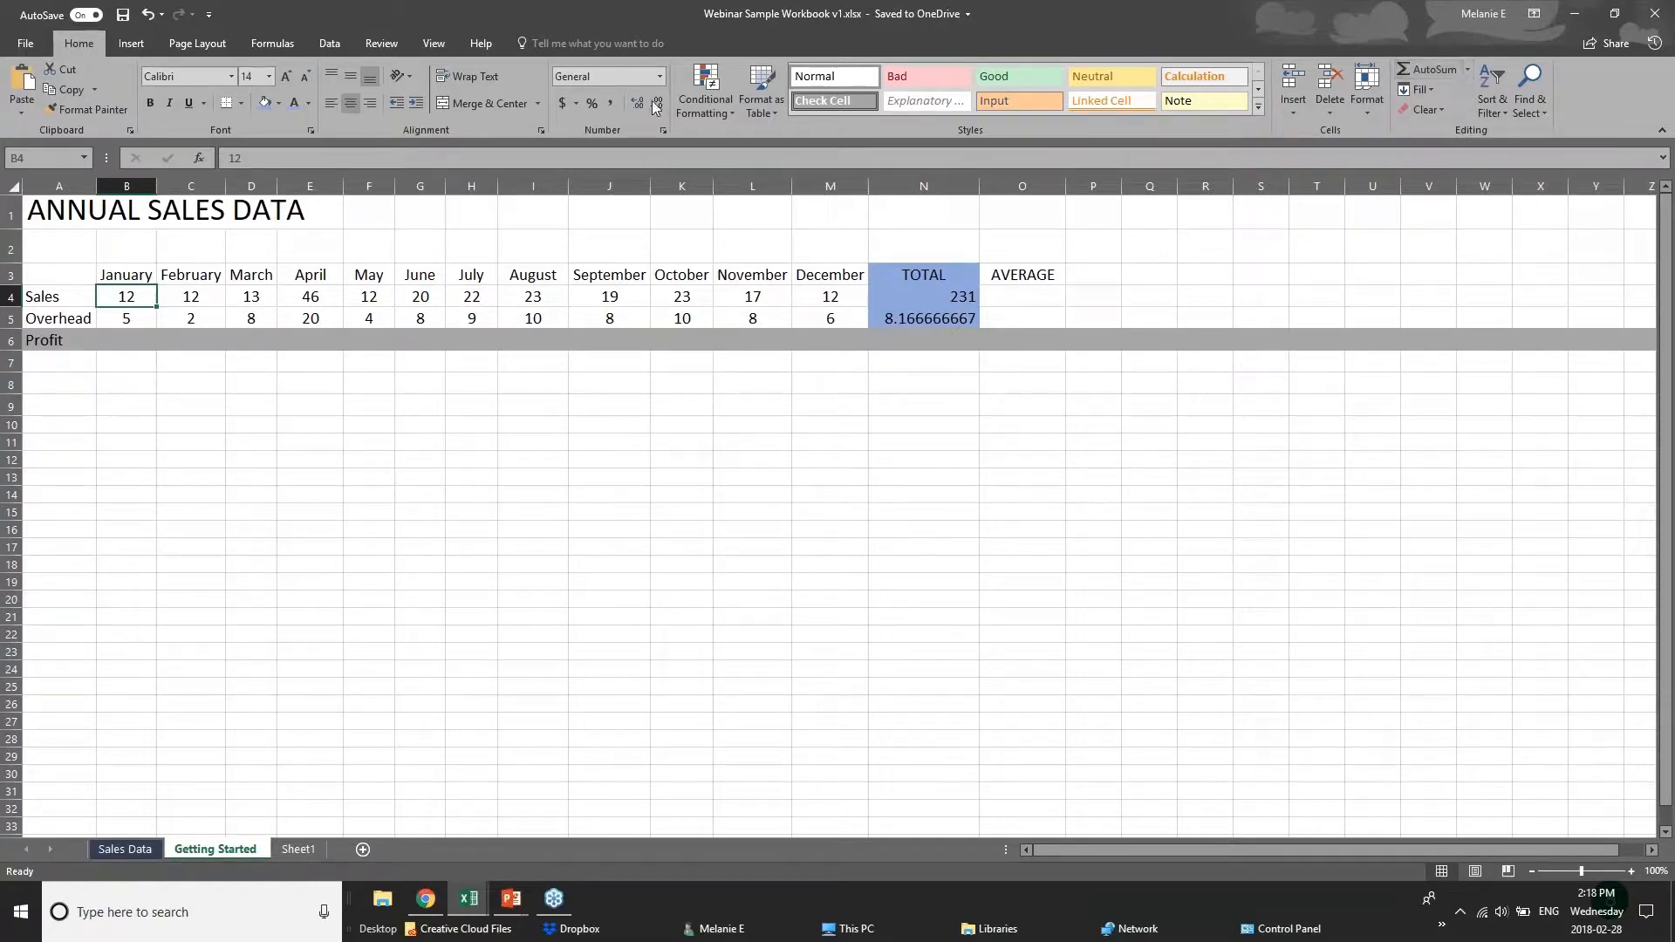
click(280, 42)
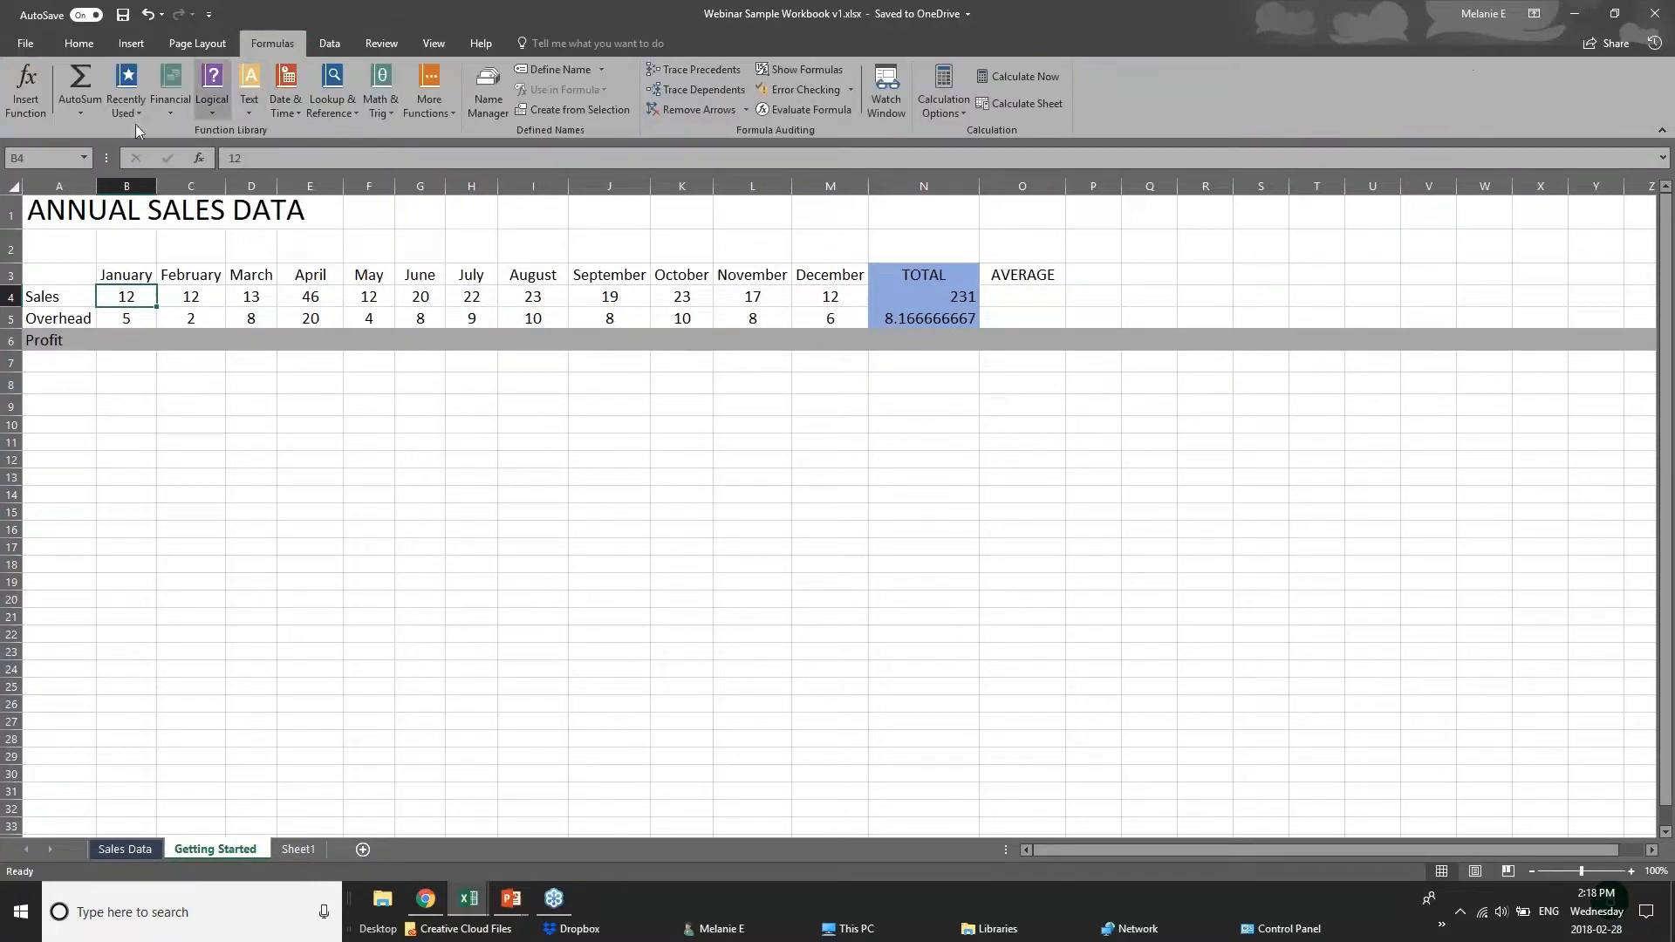
click(92, 115)
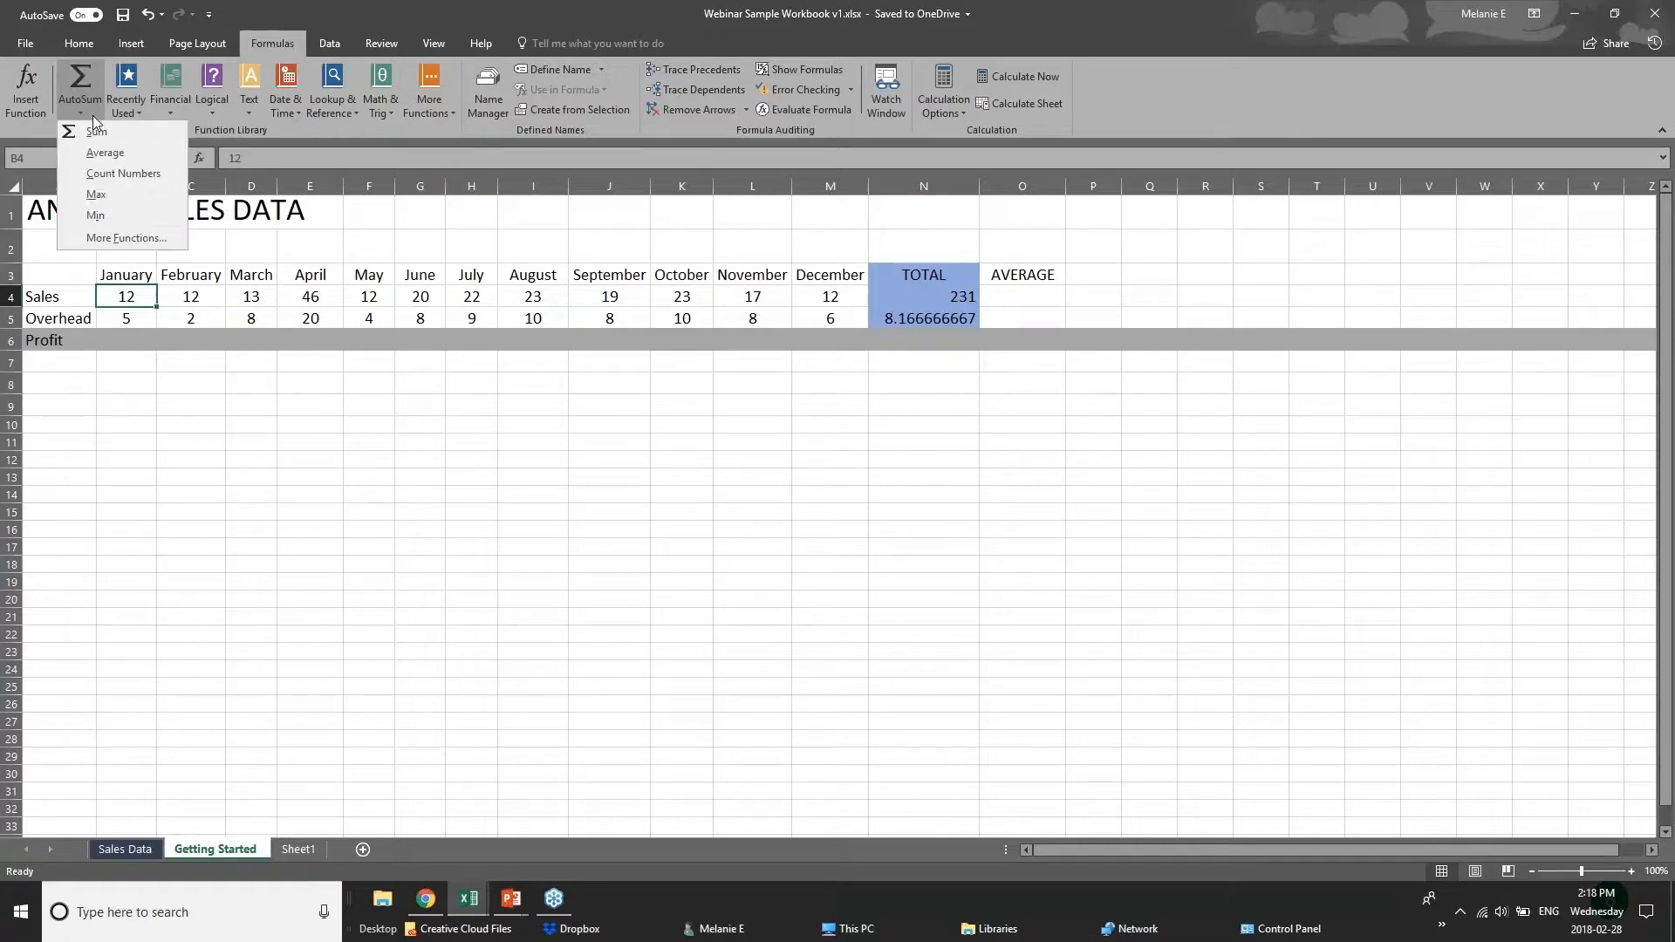
click(86, 77)
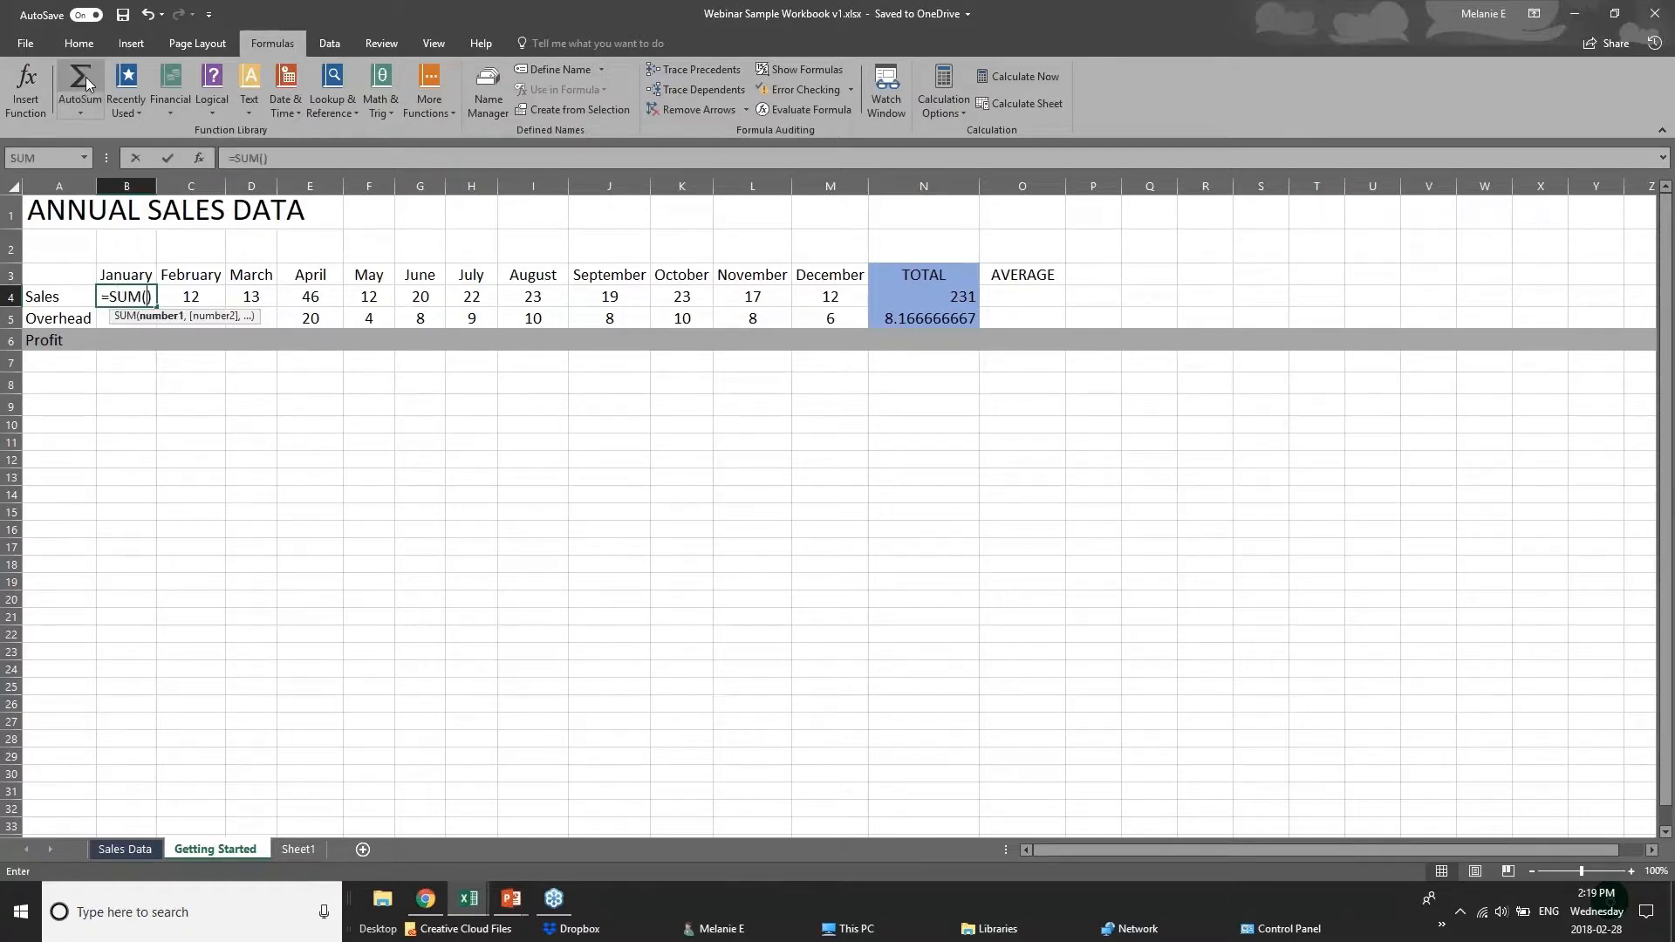
key(ctrl+z)
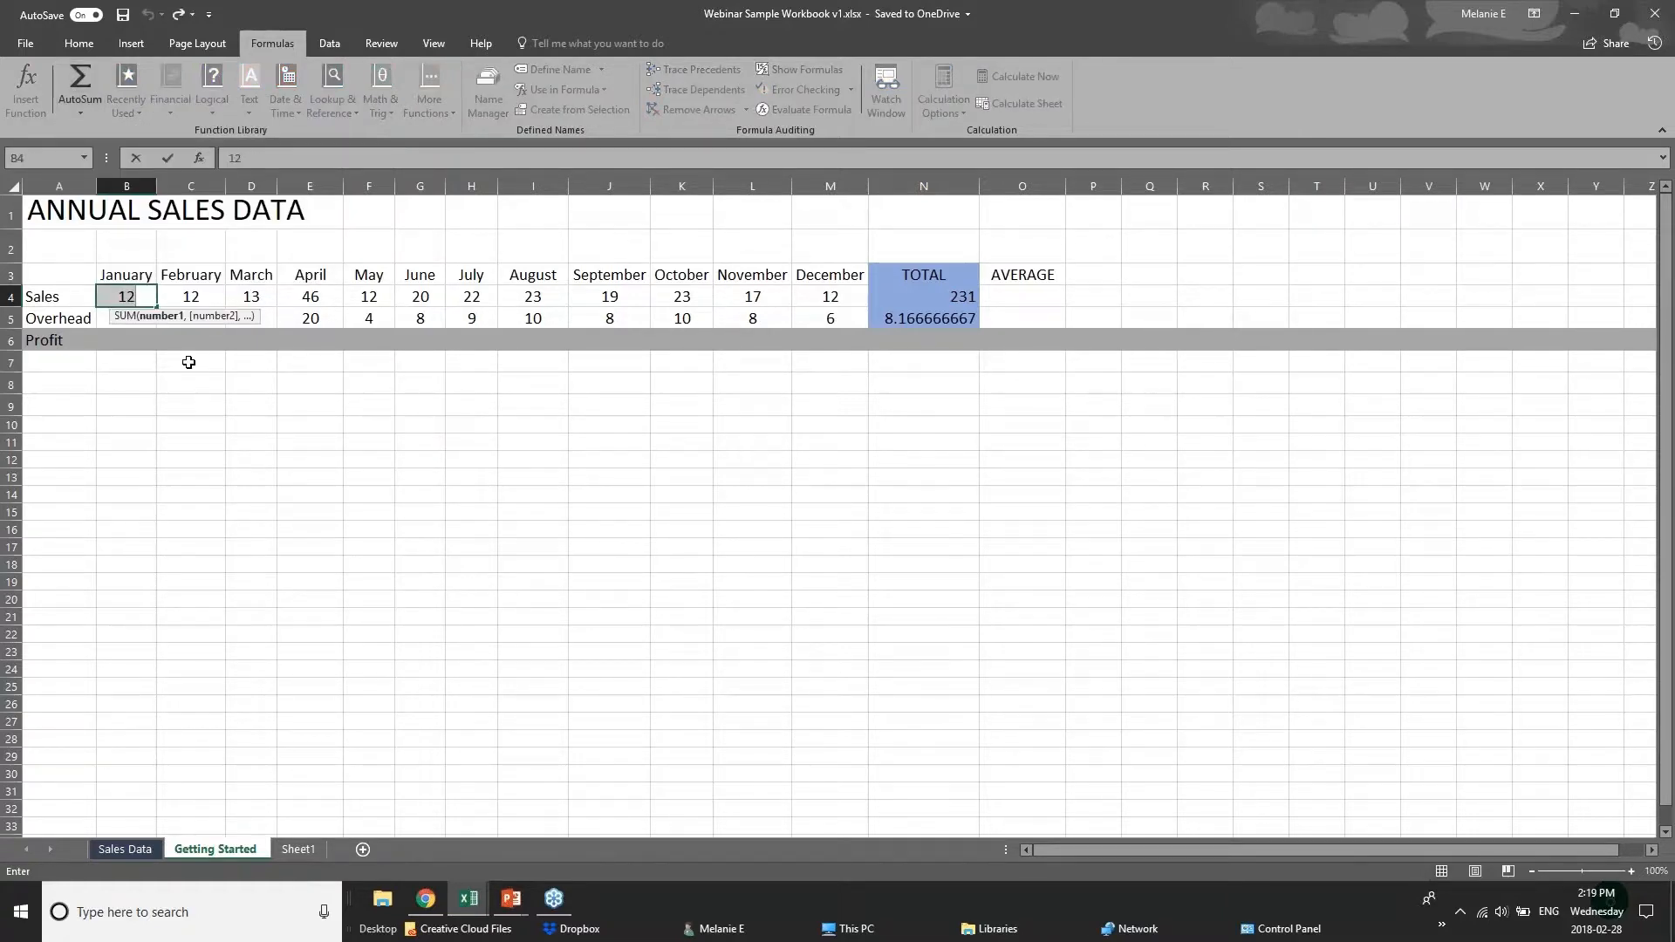
click(286, 459)
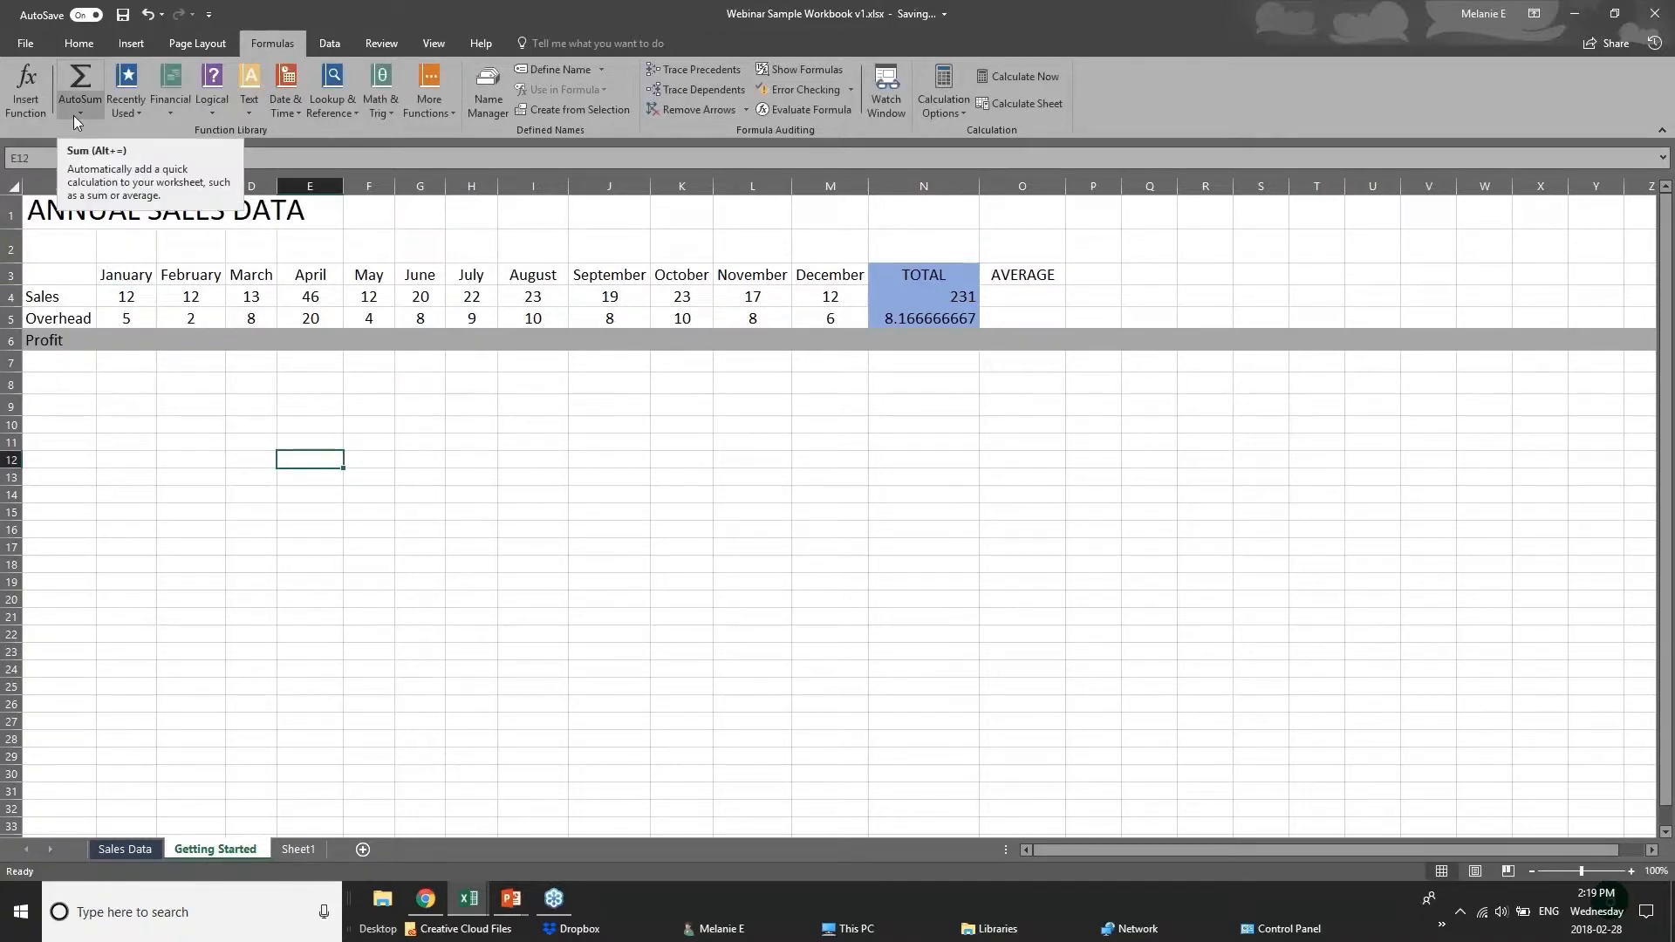
Step: Browse the recently used, logical, text, math and trig, lookup and reference, date and time, and AutoSum function lists
click(141, 363)
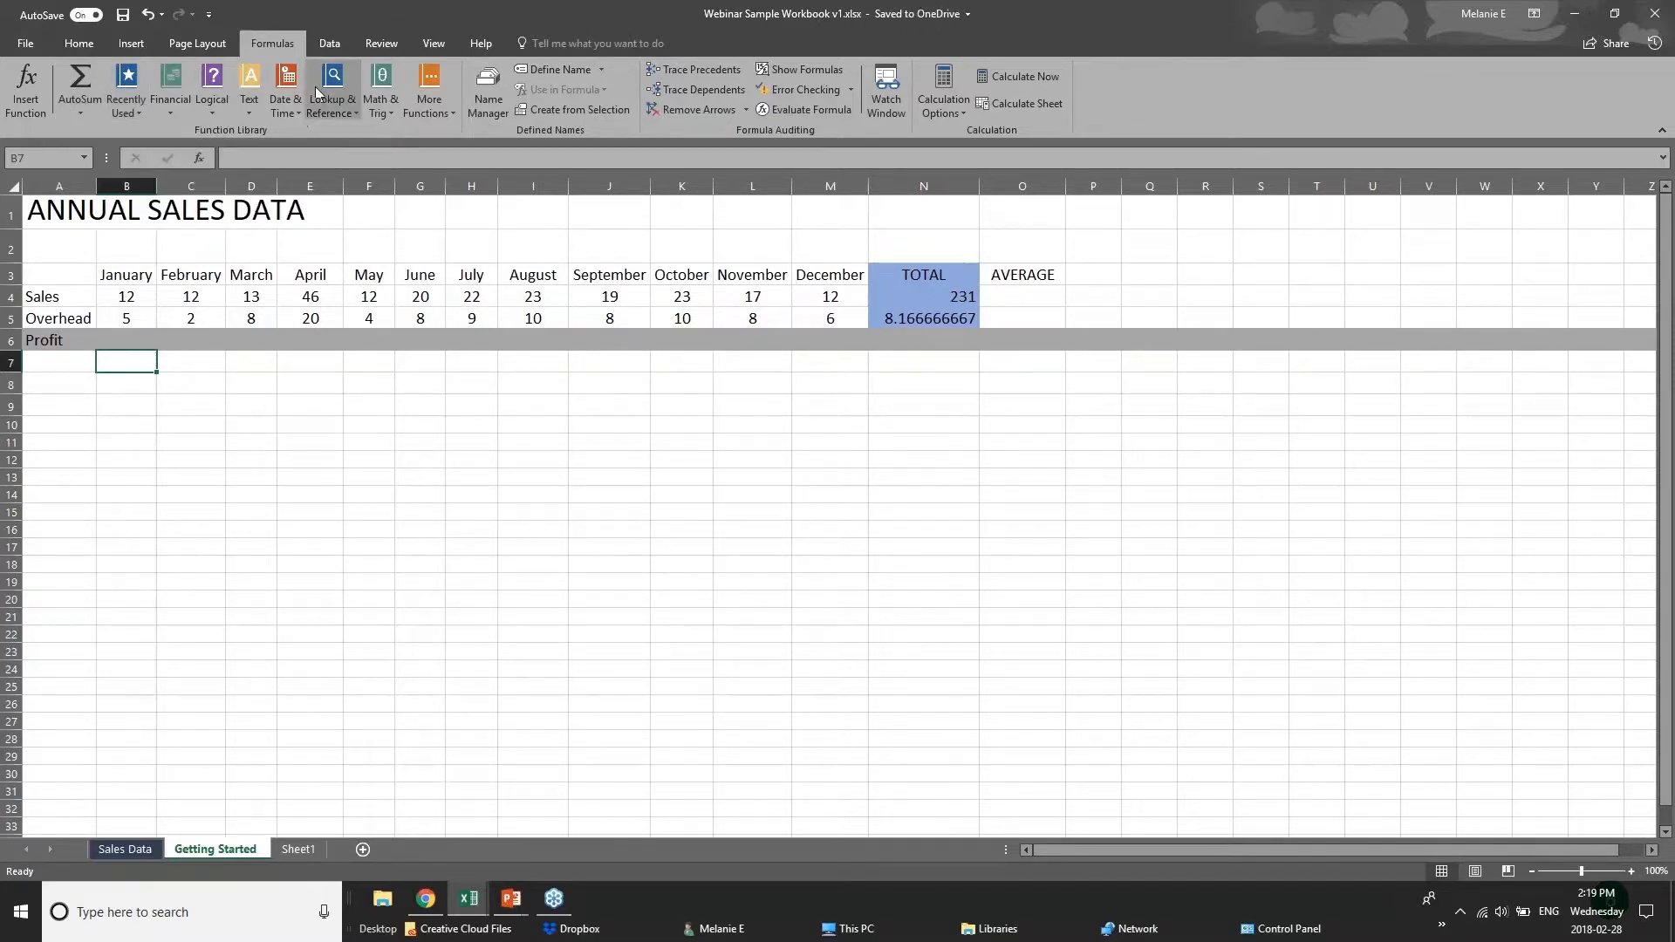
click(123, 112)
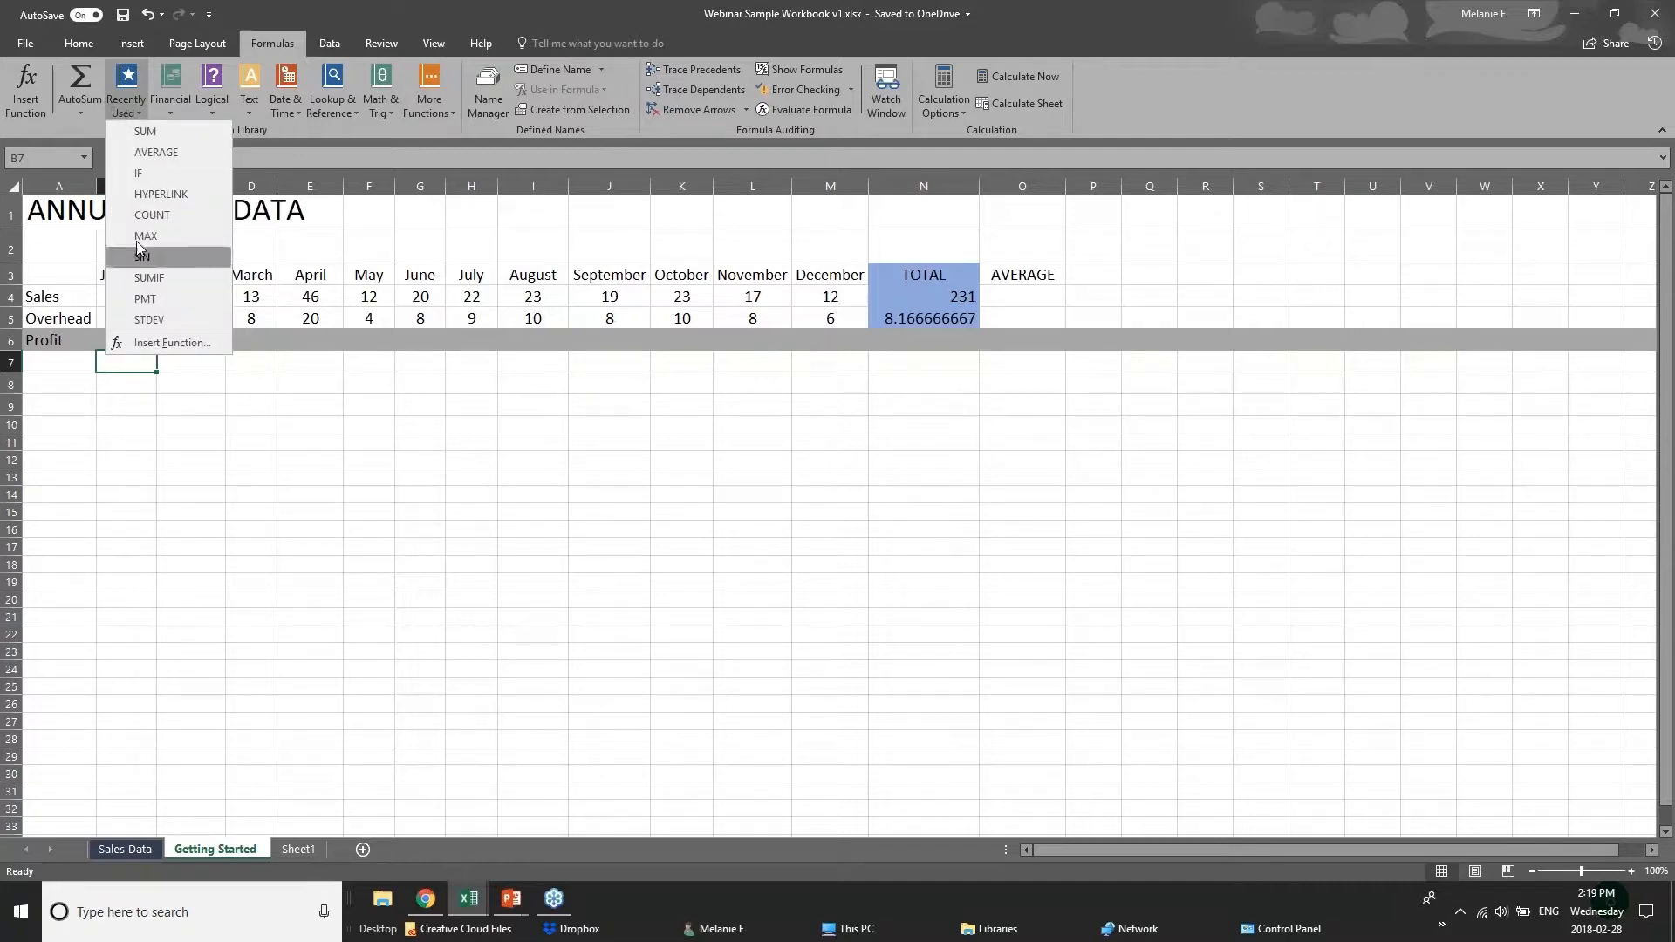
click(253, 113)
click(211, 110)
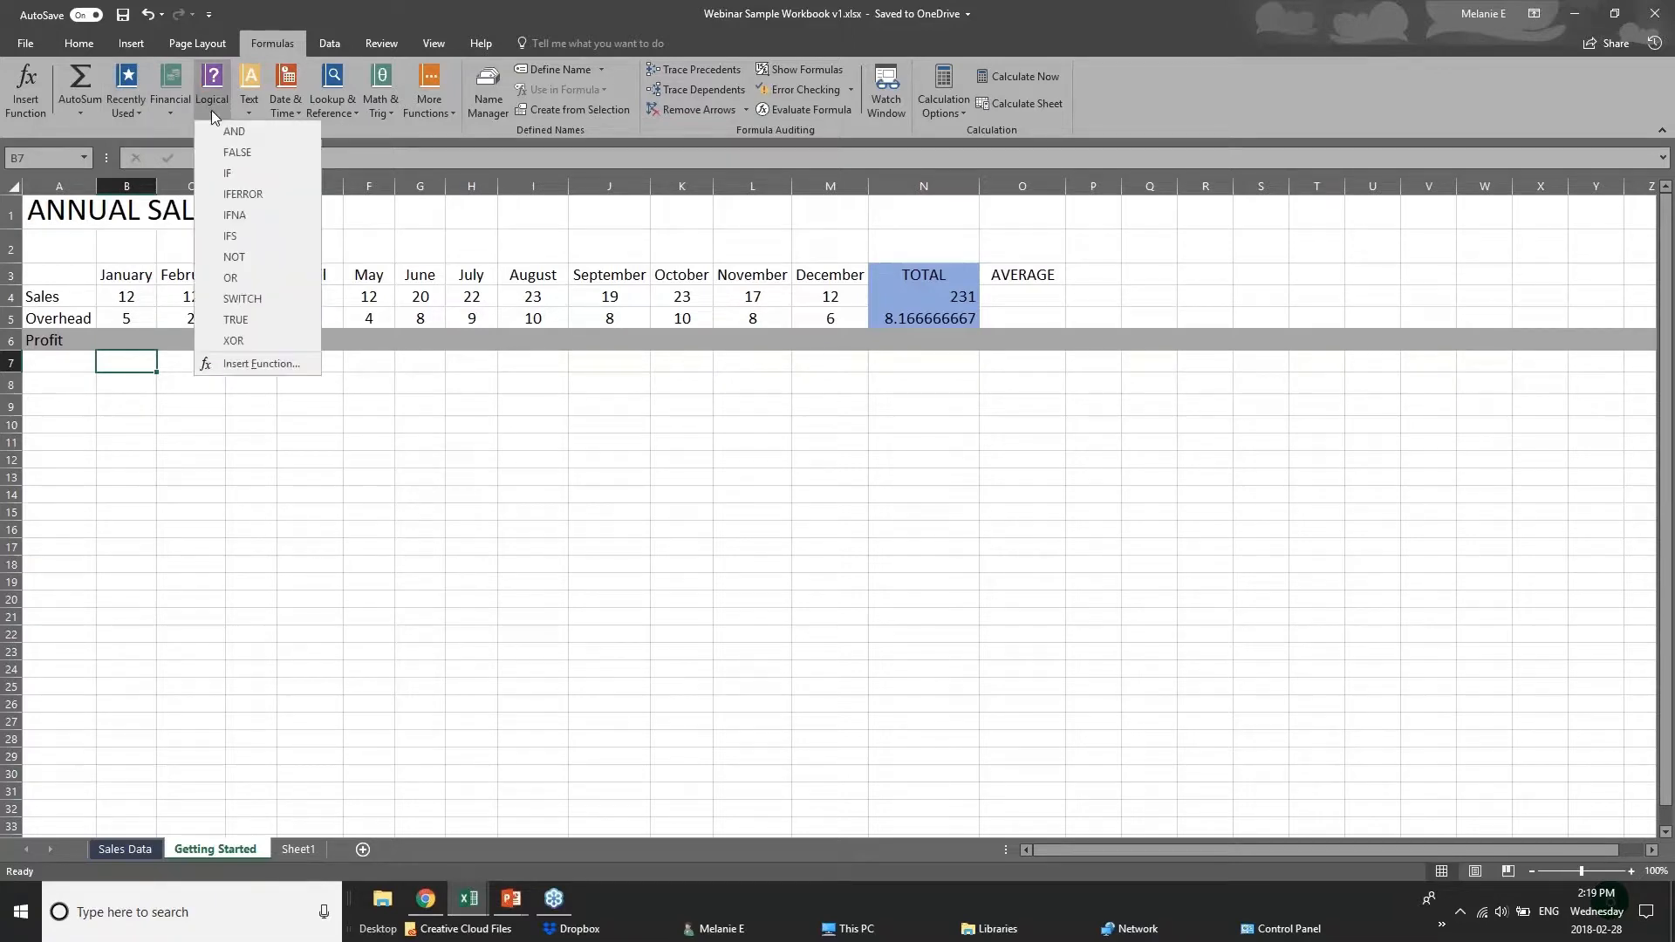
click(330, 129)
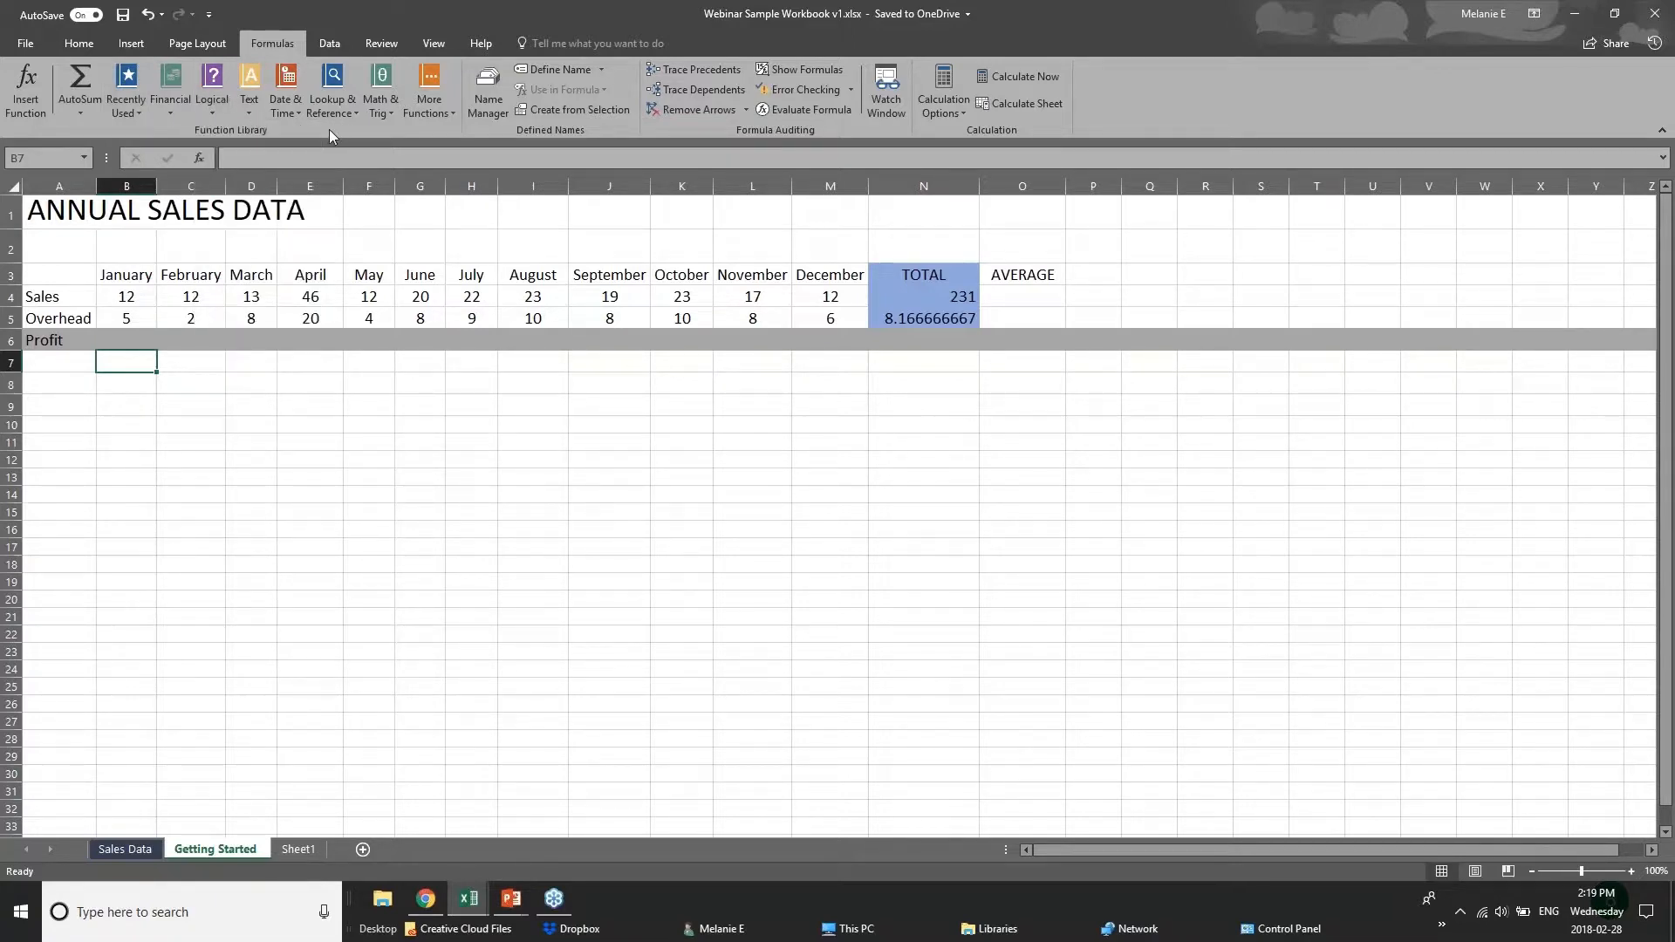
click(250, 115)
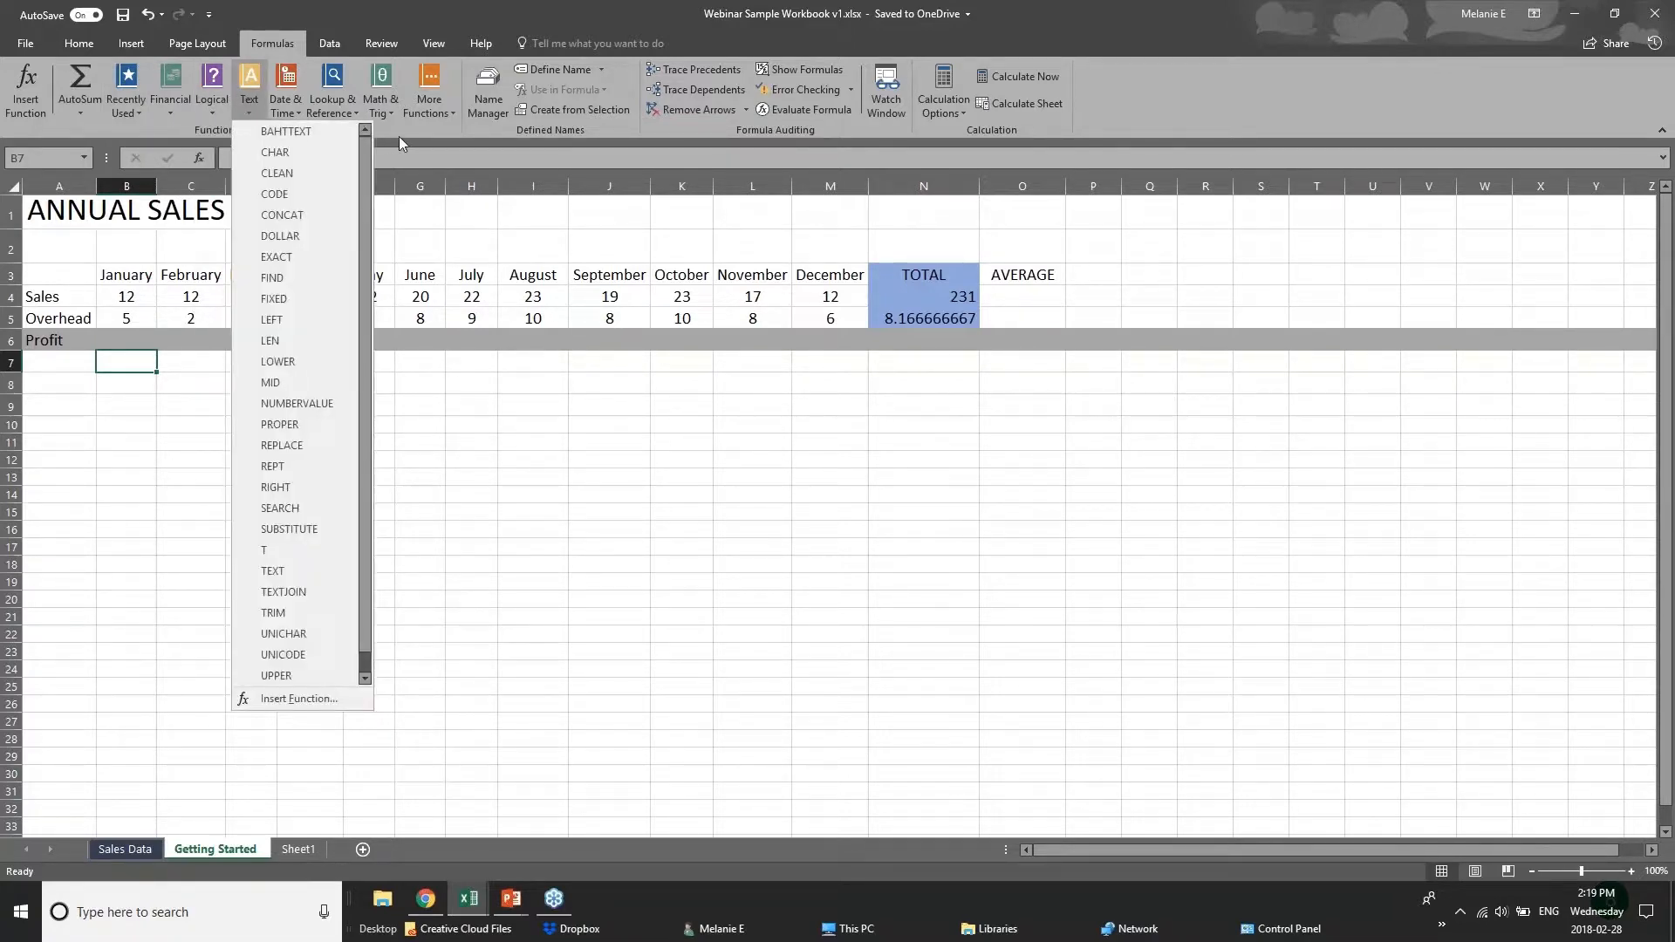
click(383, 113)
click(384, 113)
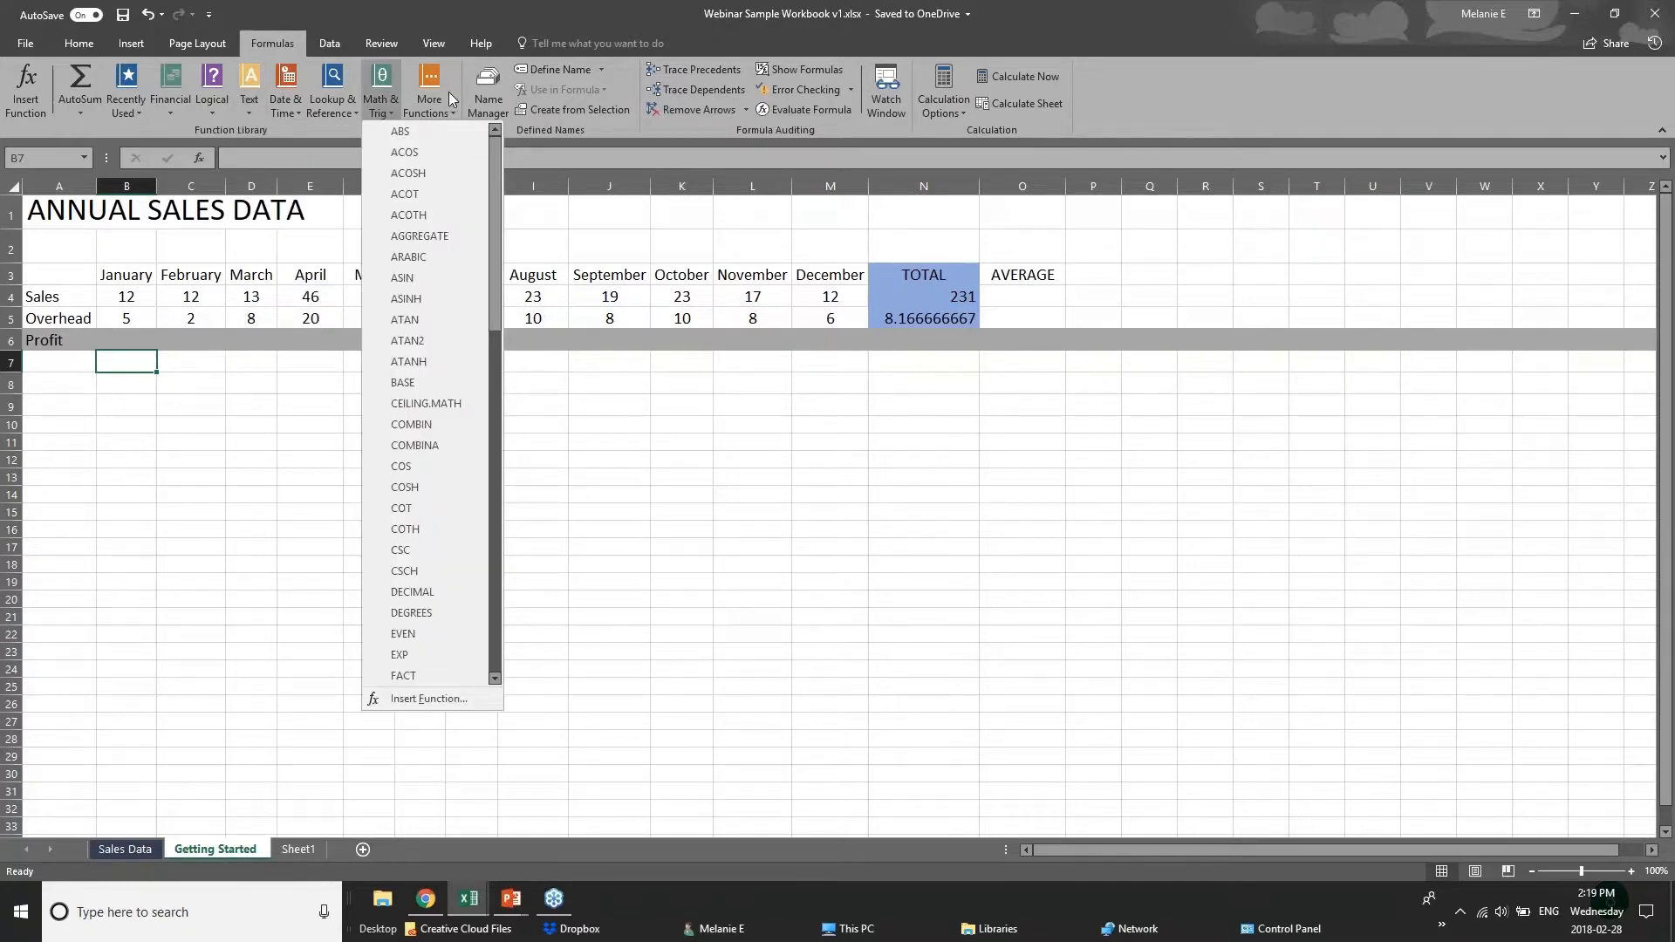
click(327, 114)
click(328, 113)
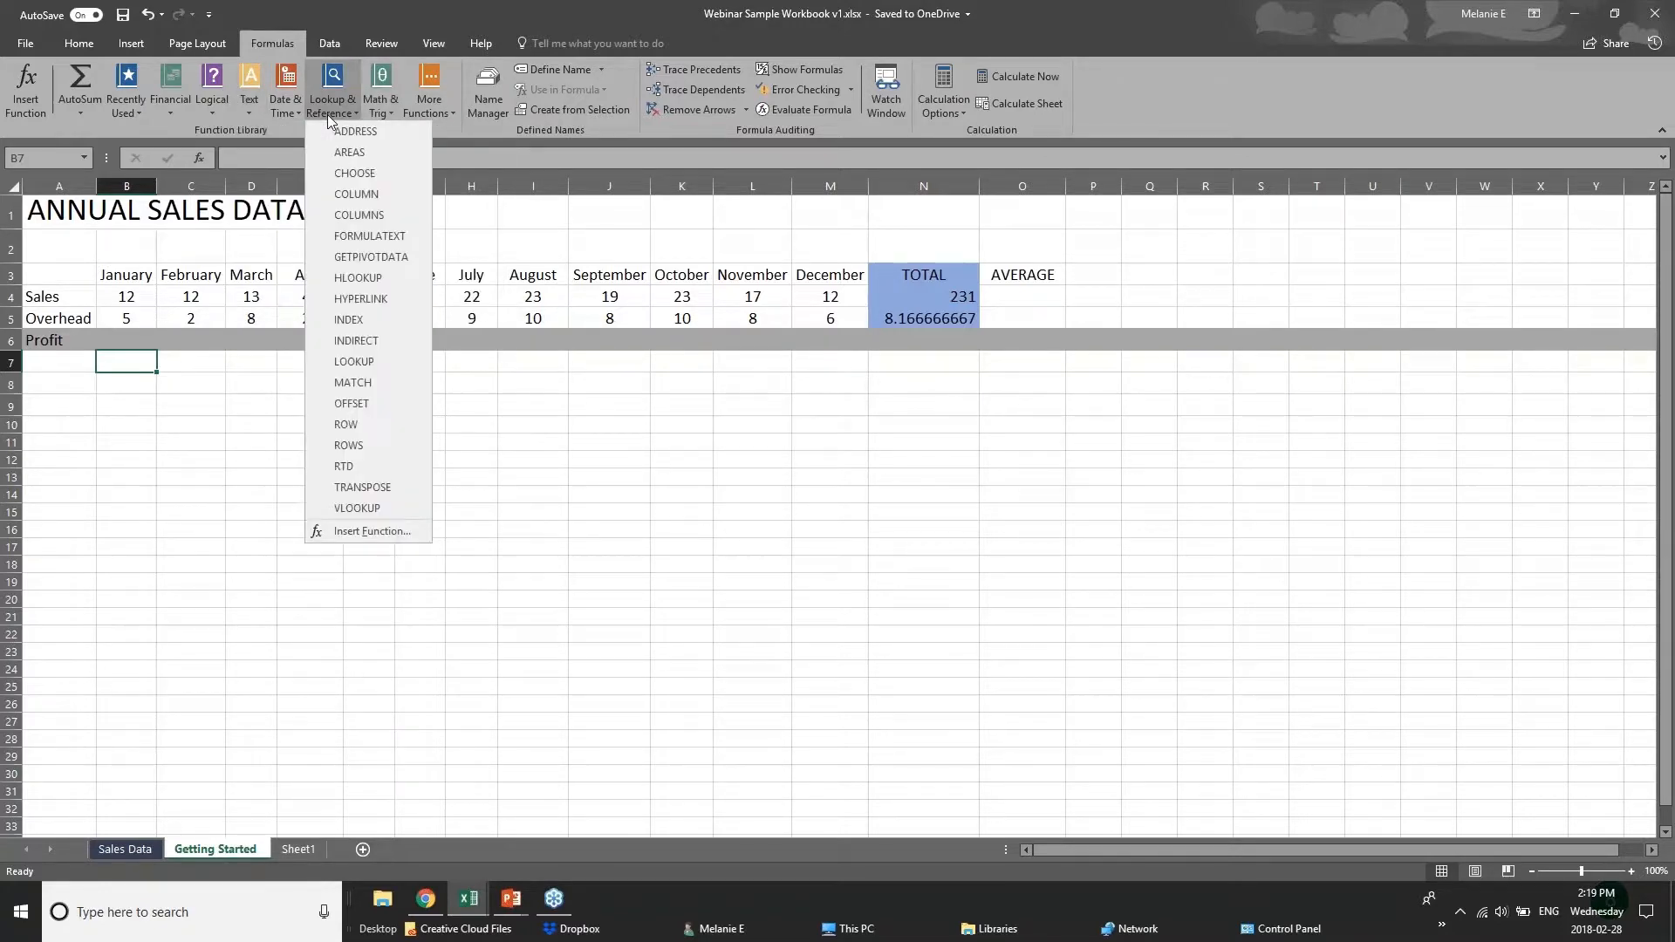
click(282, 114)
click(282, 114)
click(403, 127)
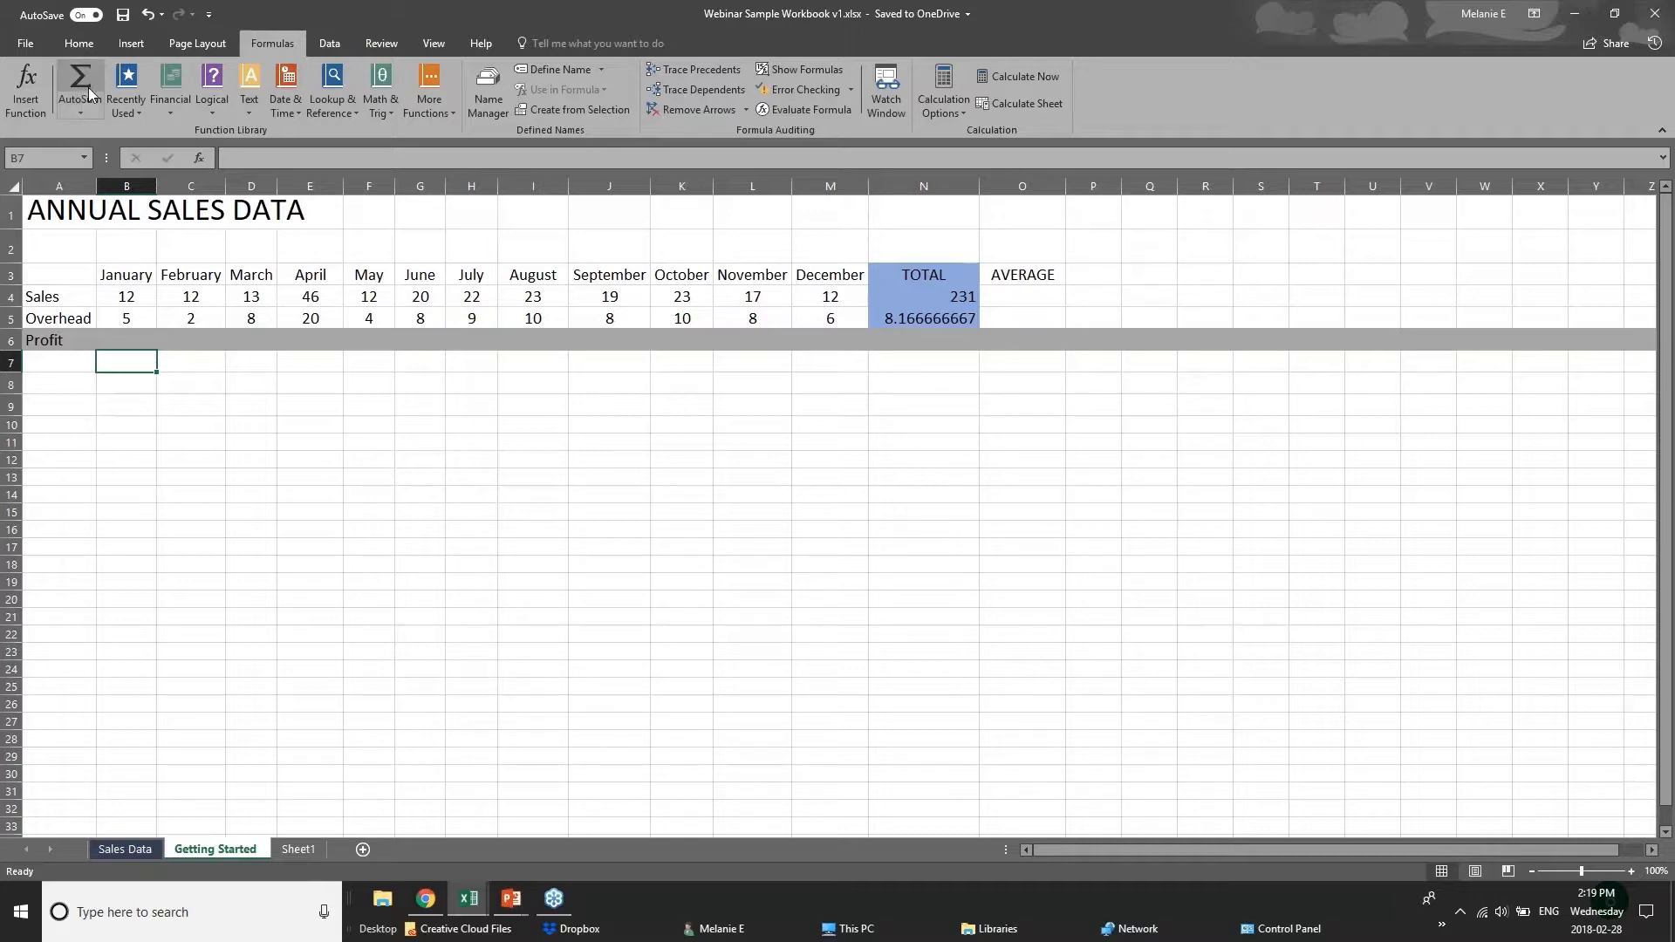
click(80, 113)
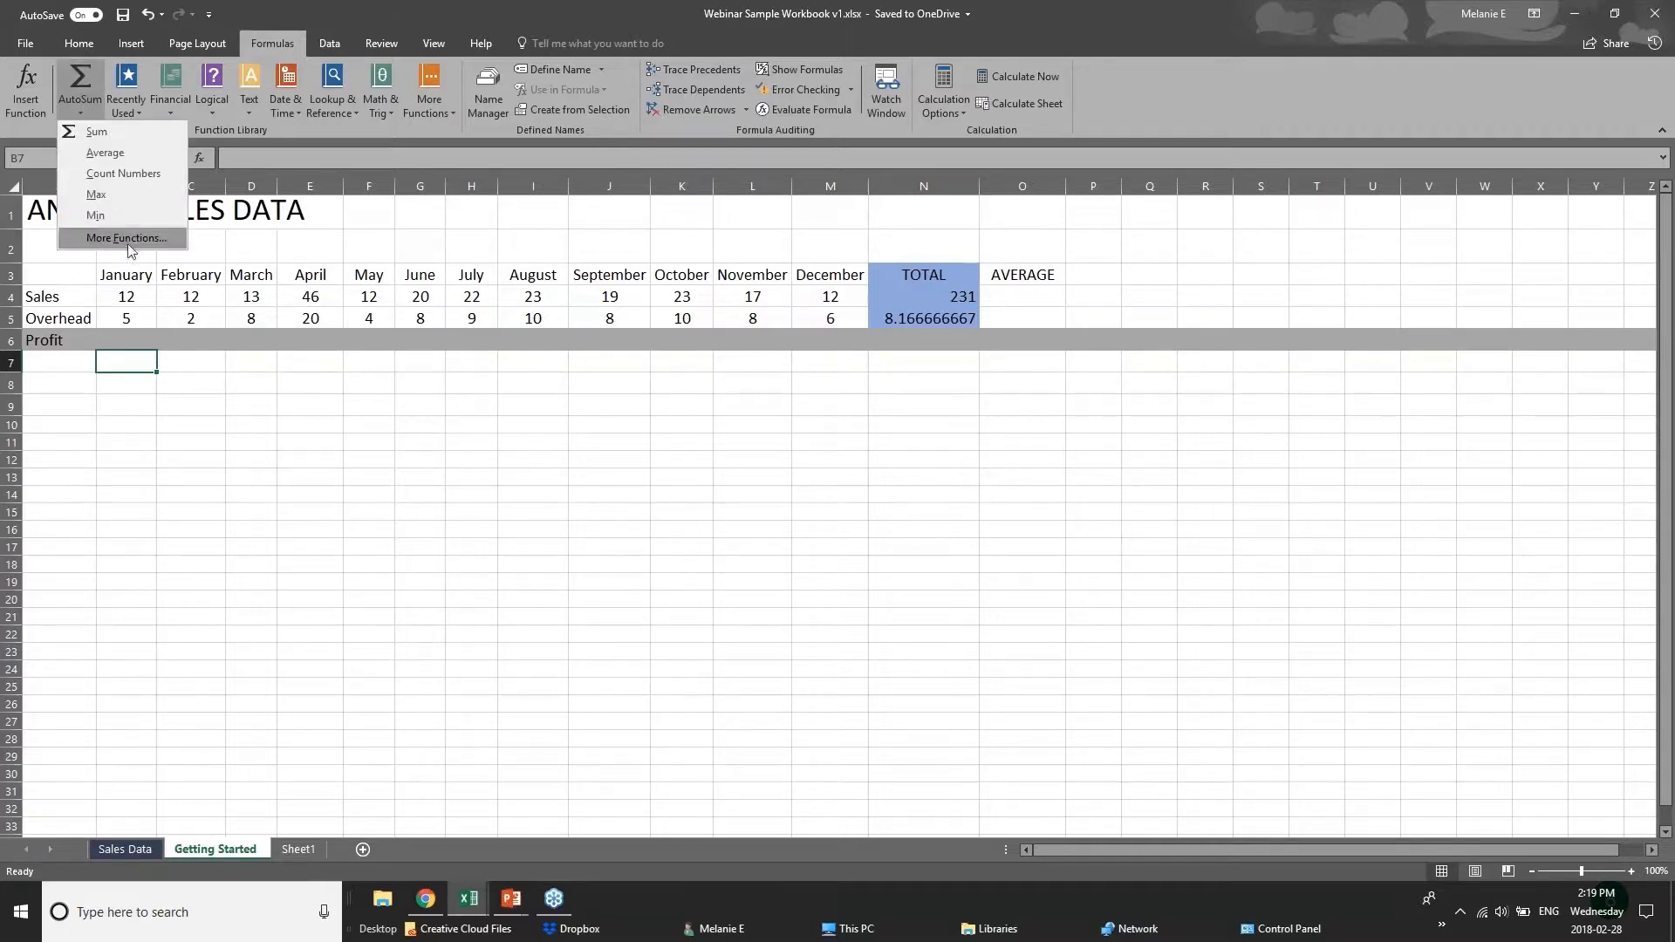
click(146, 352)
Step: Check the January Sales and Overhead cells B4 and B5 and start a formula in the January Profit cell B6
click(138, 340)
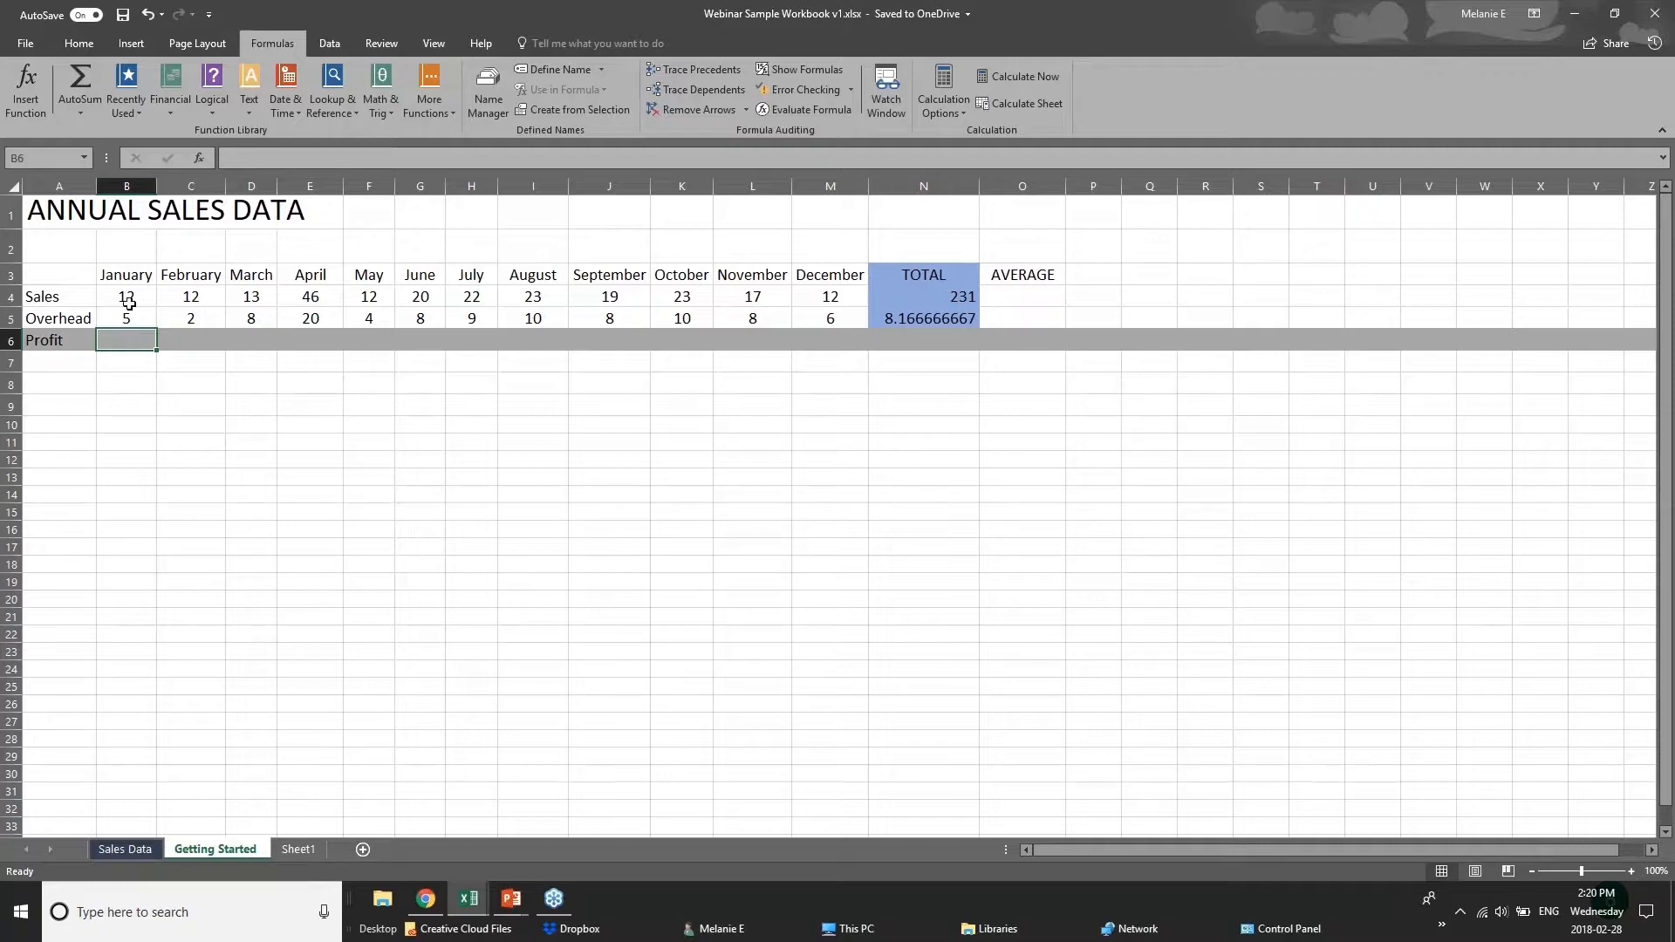
click(128, 304)
click(128, 315)
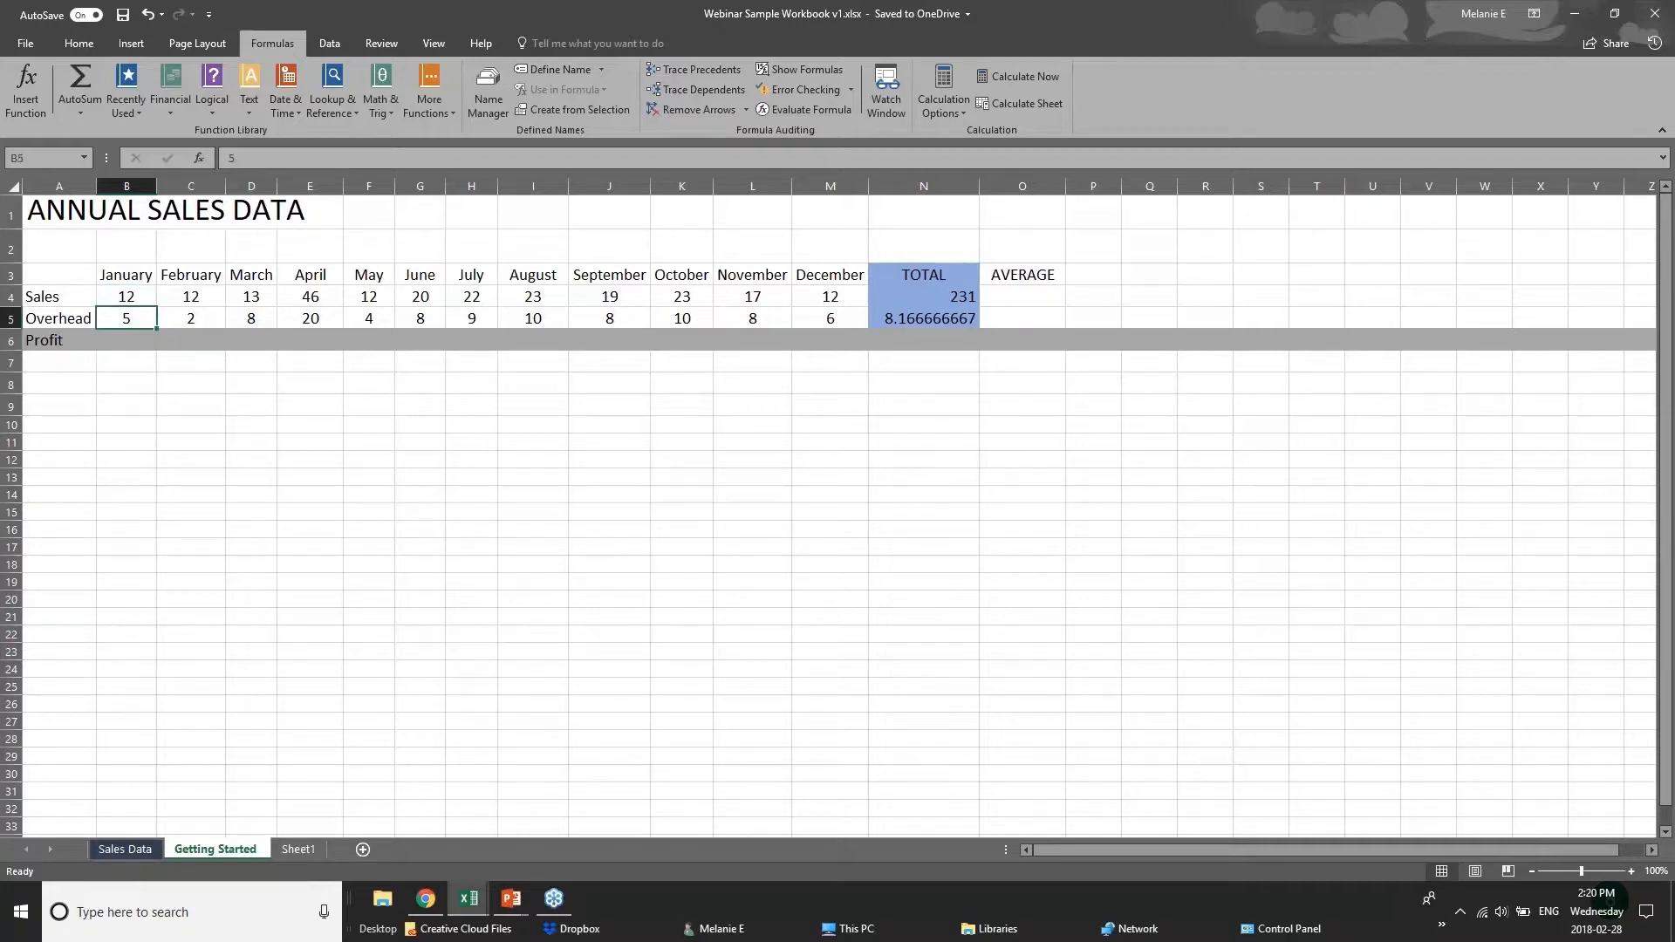
click(128, 339)
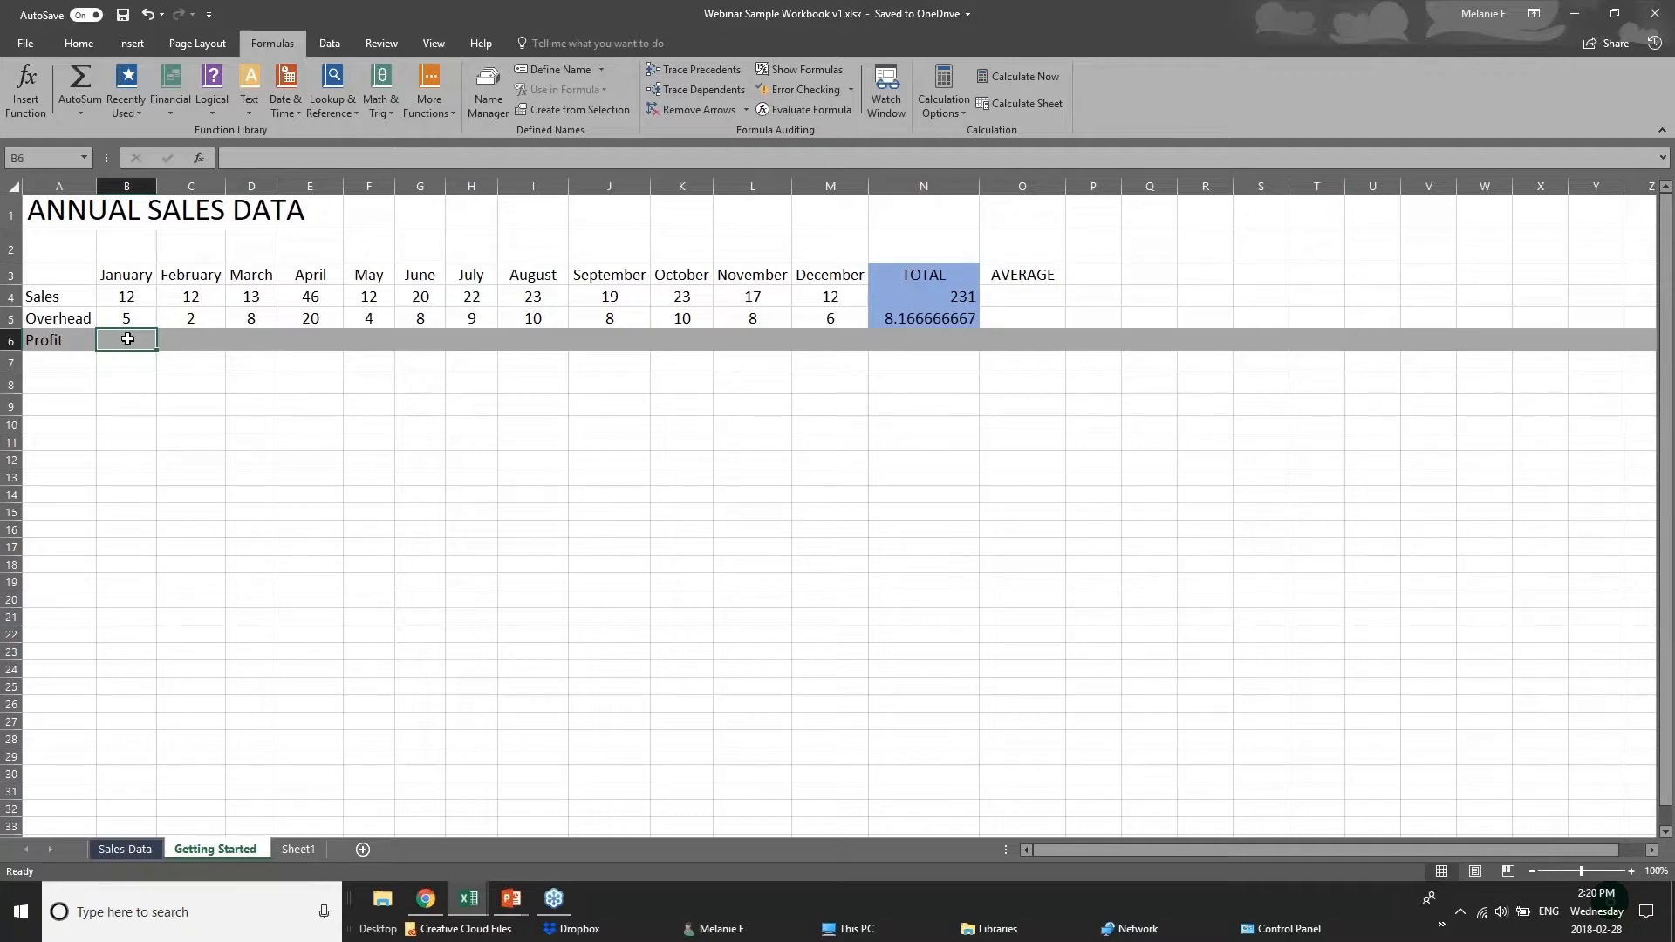
text(=)
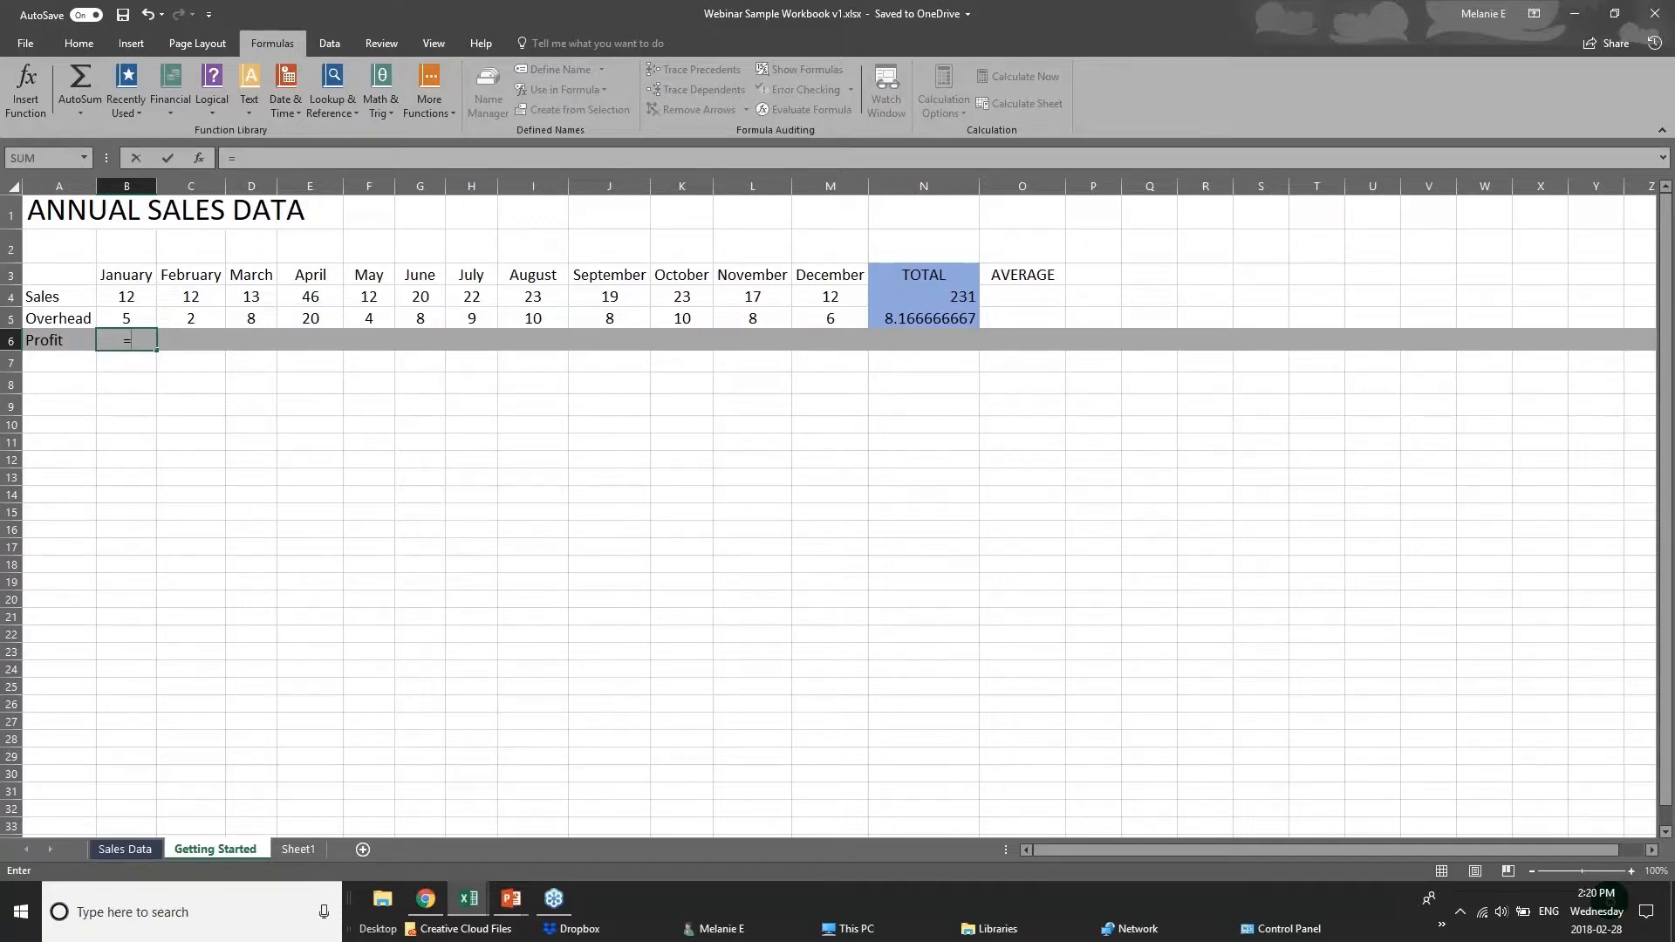
Step: Try looking up a subtraction function by the name sub in the B6 formula and remove that text
text(sub)
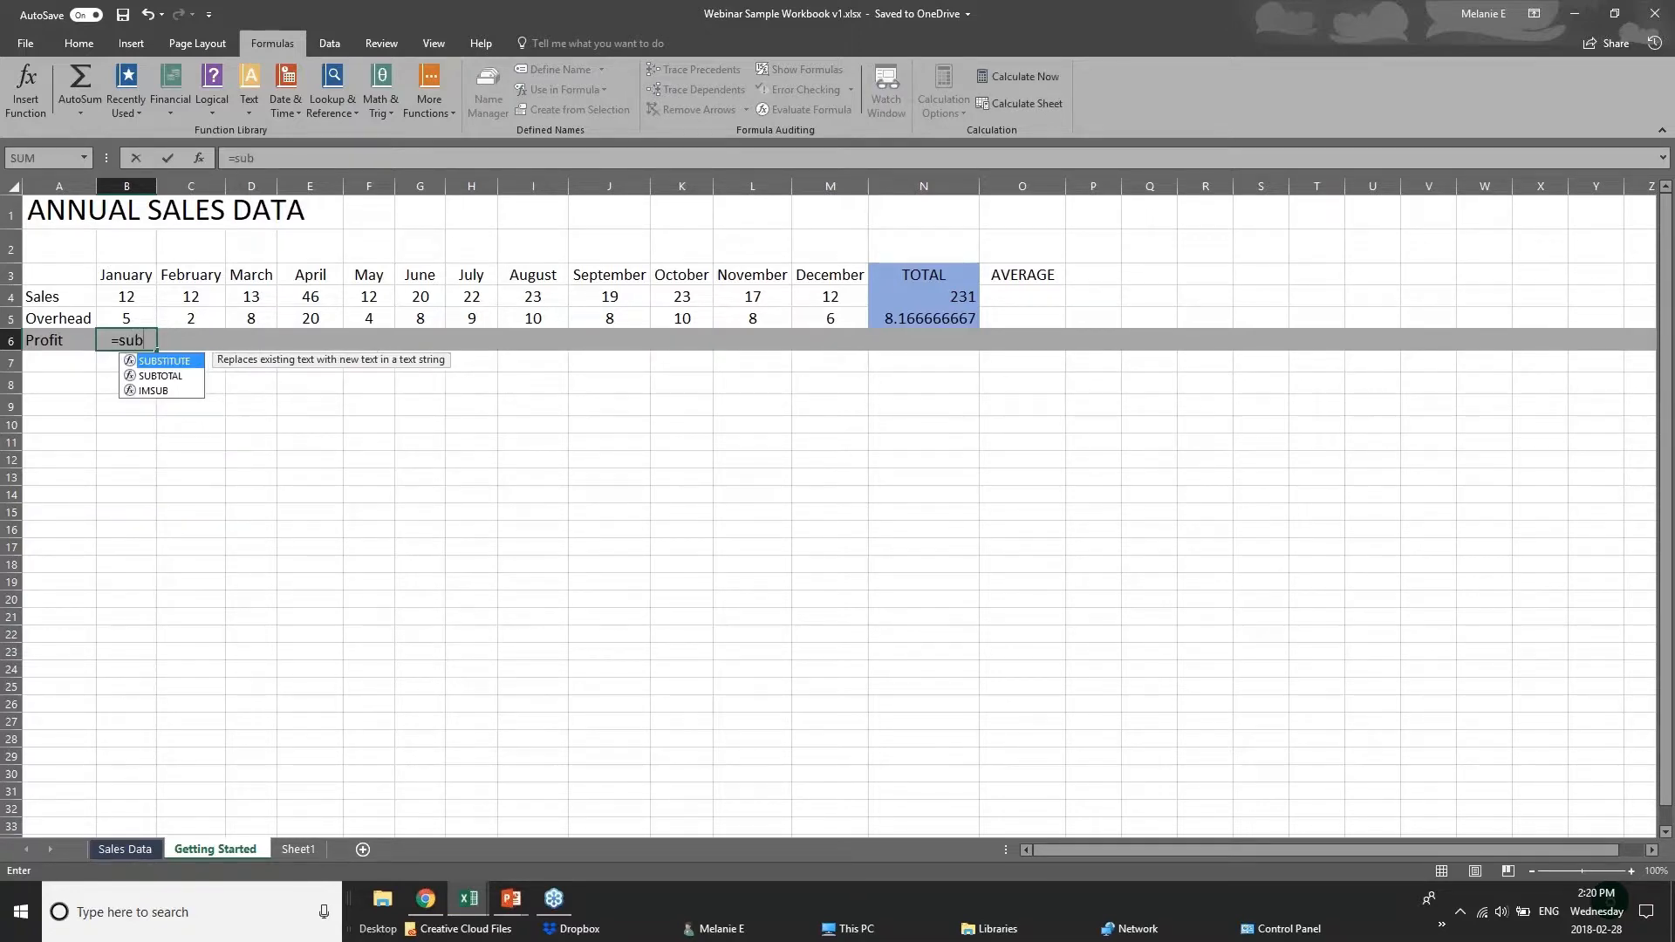
key(BackSpace)
key(BackSpace)
text(ub)
key(BackSpace)
key(BackSpace)
key(BackSpace)
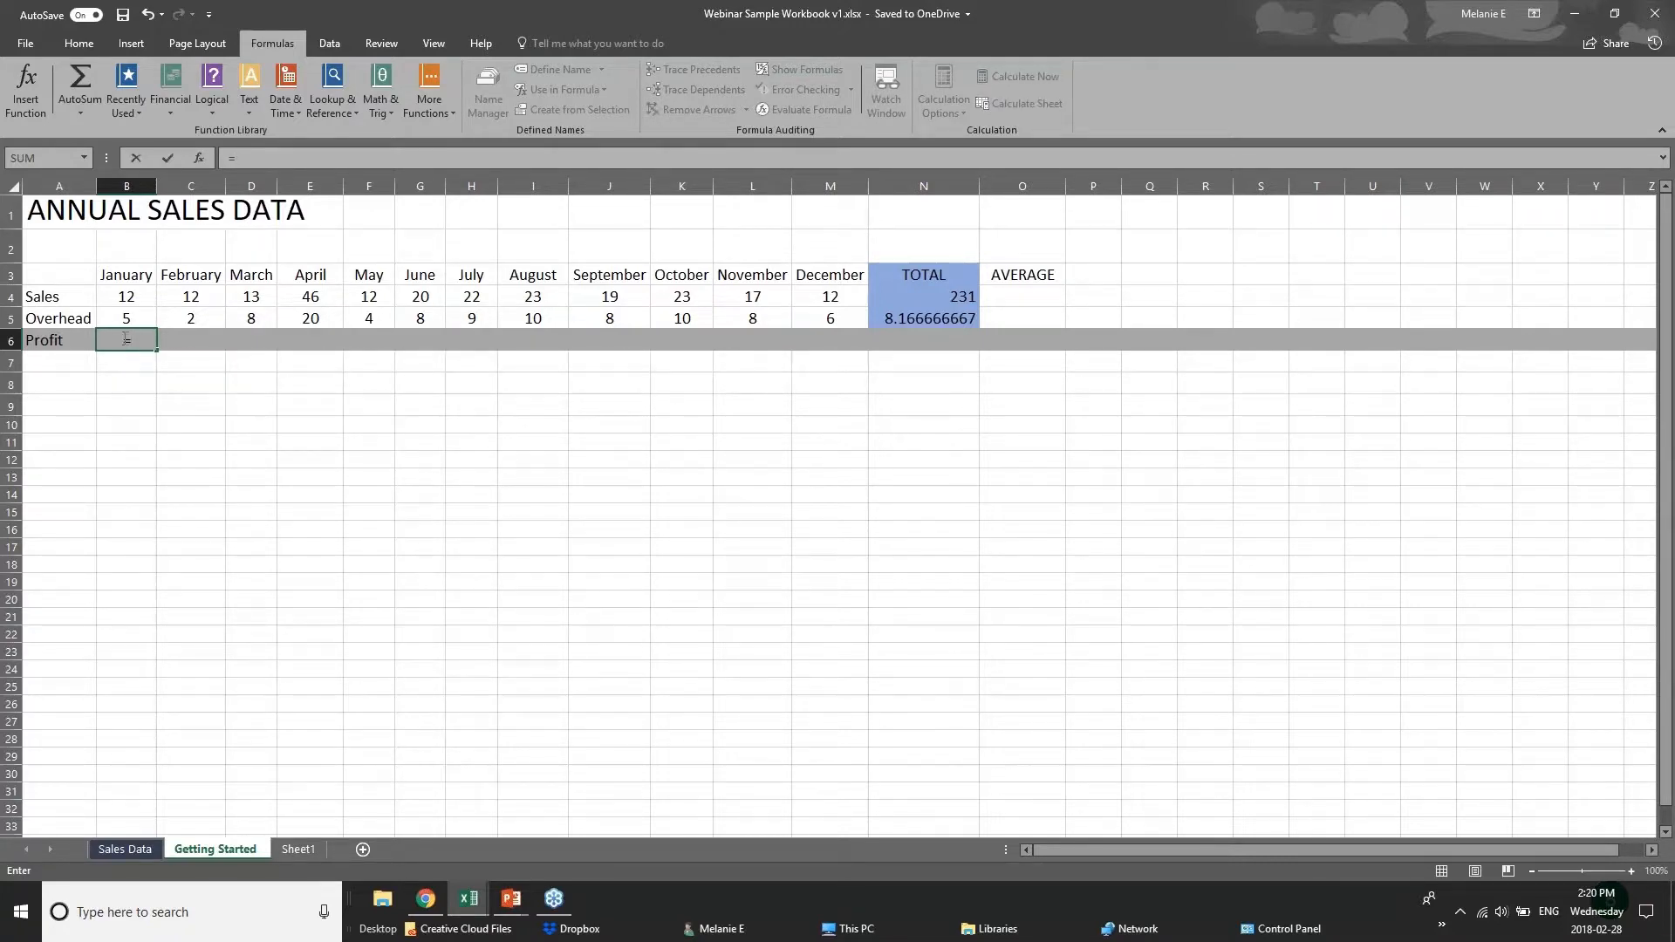
Step: Complete the January profit formula in B6 as Sales minus Overhead, =B4-B5, and review it
click(138, 295)
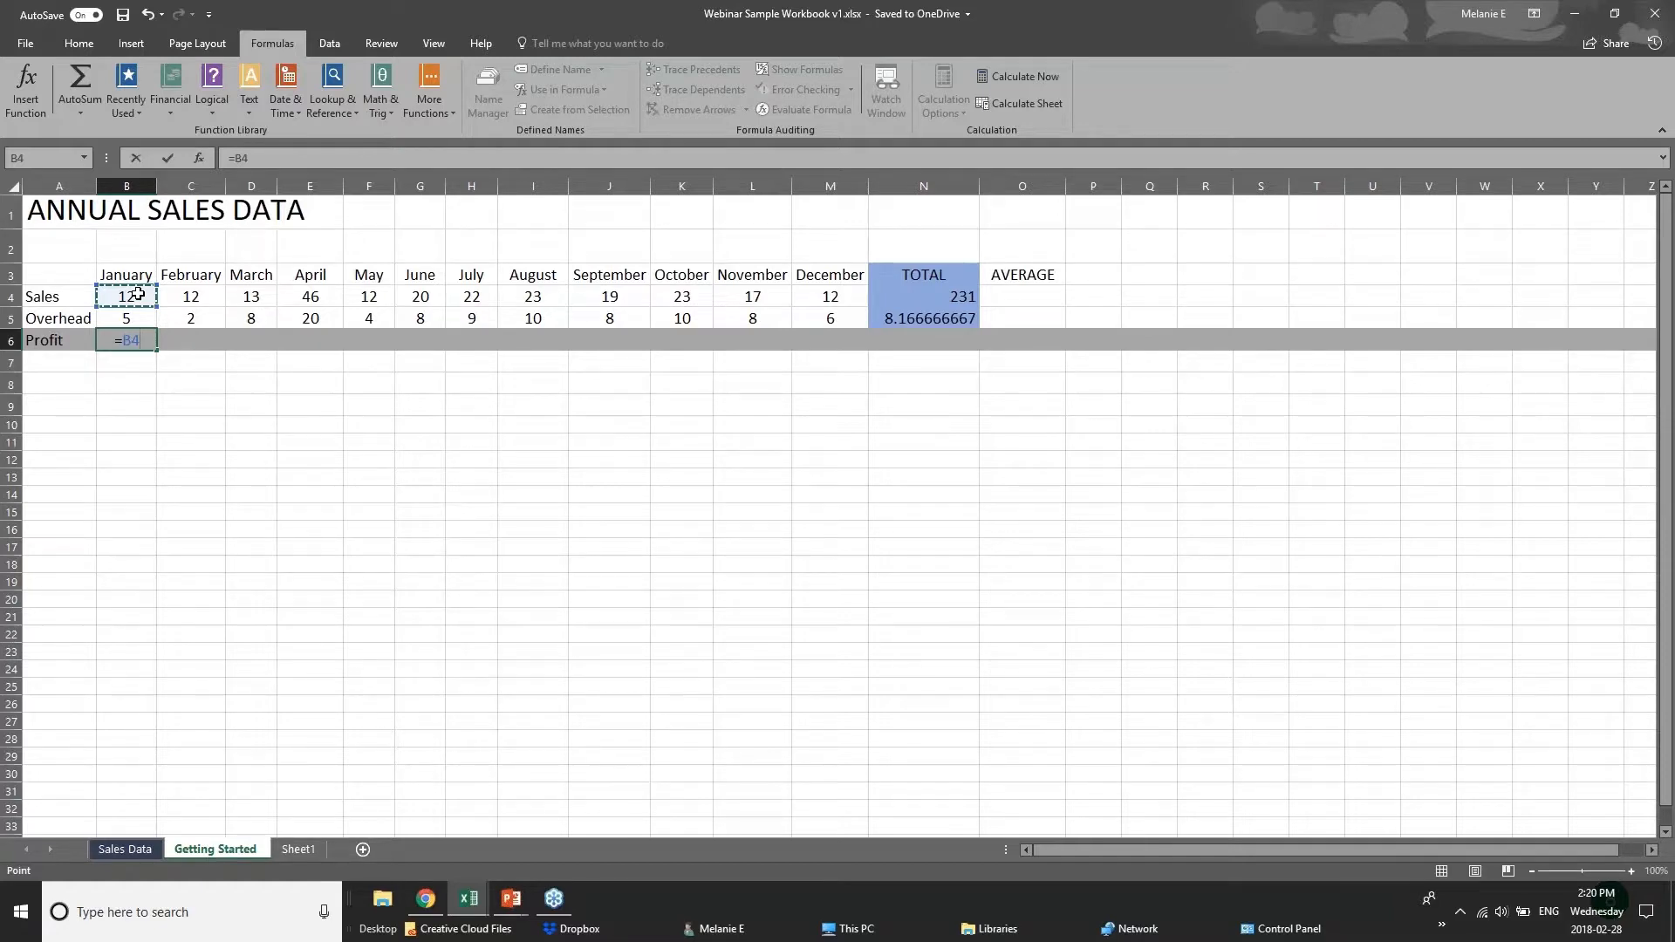
text(-)
click(142, 317)
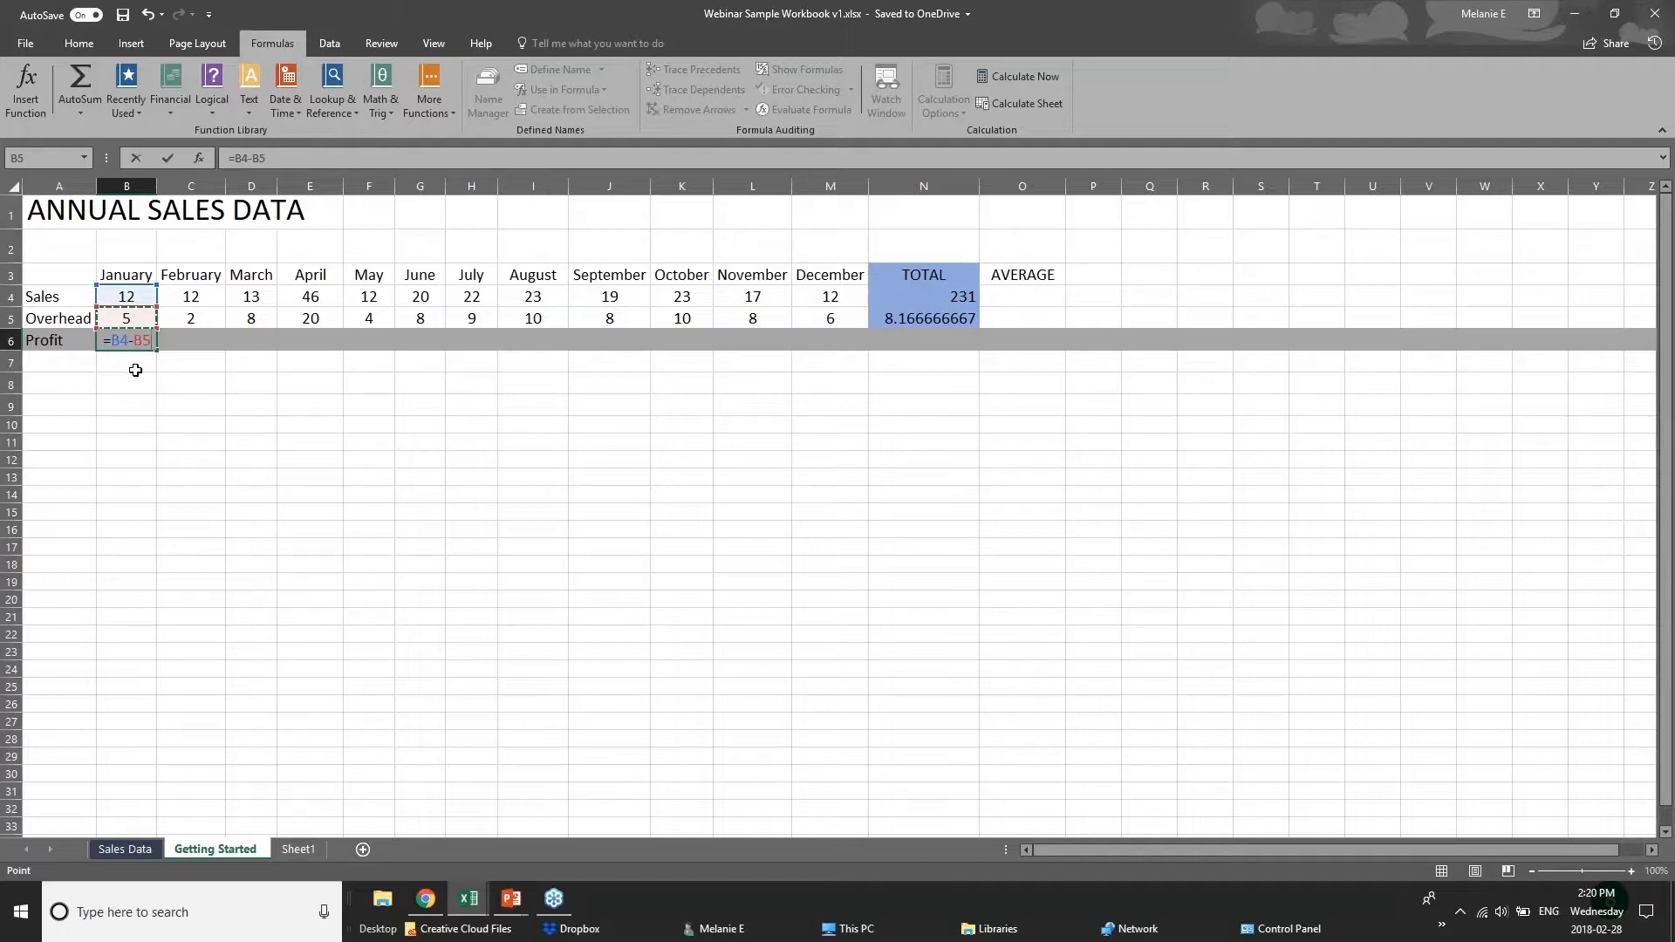
key(Return)
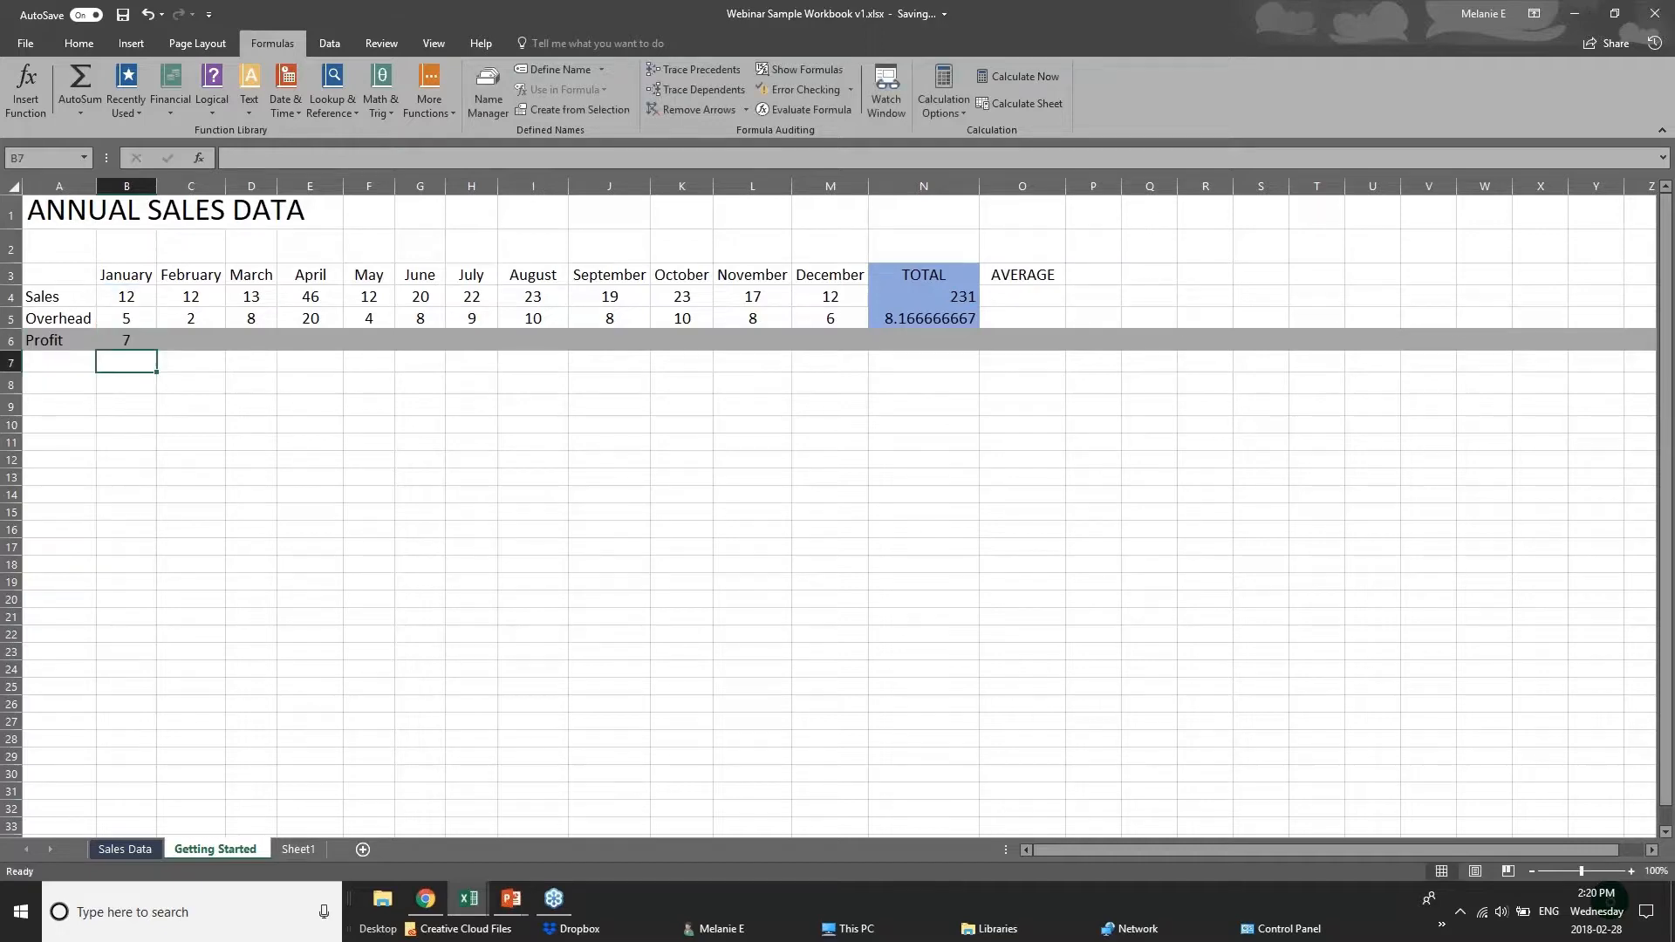
click(125, 339)
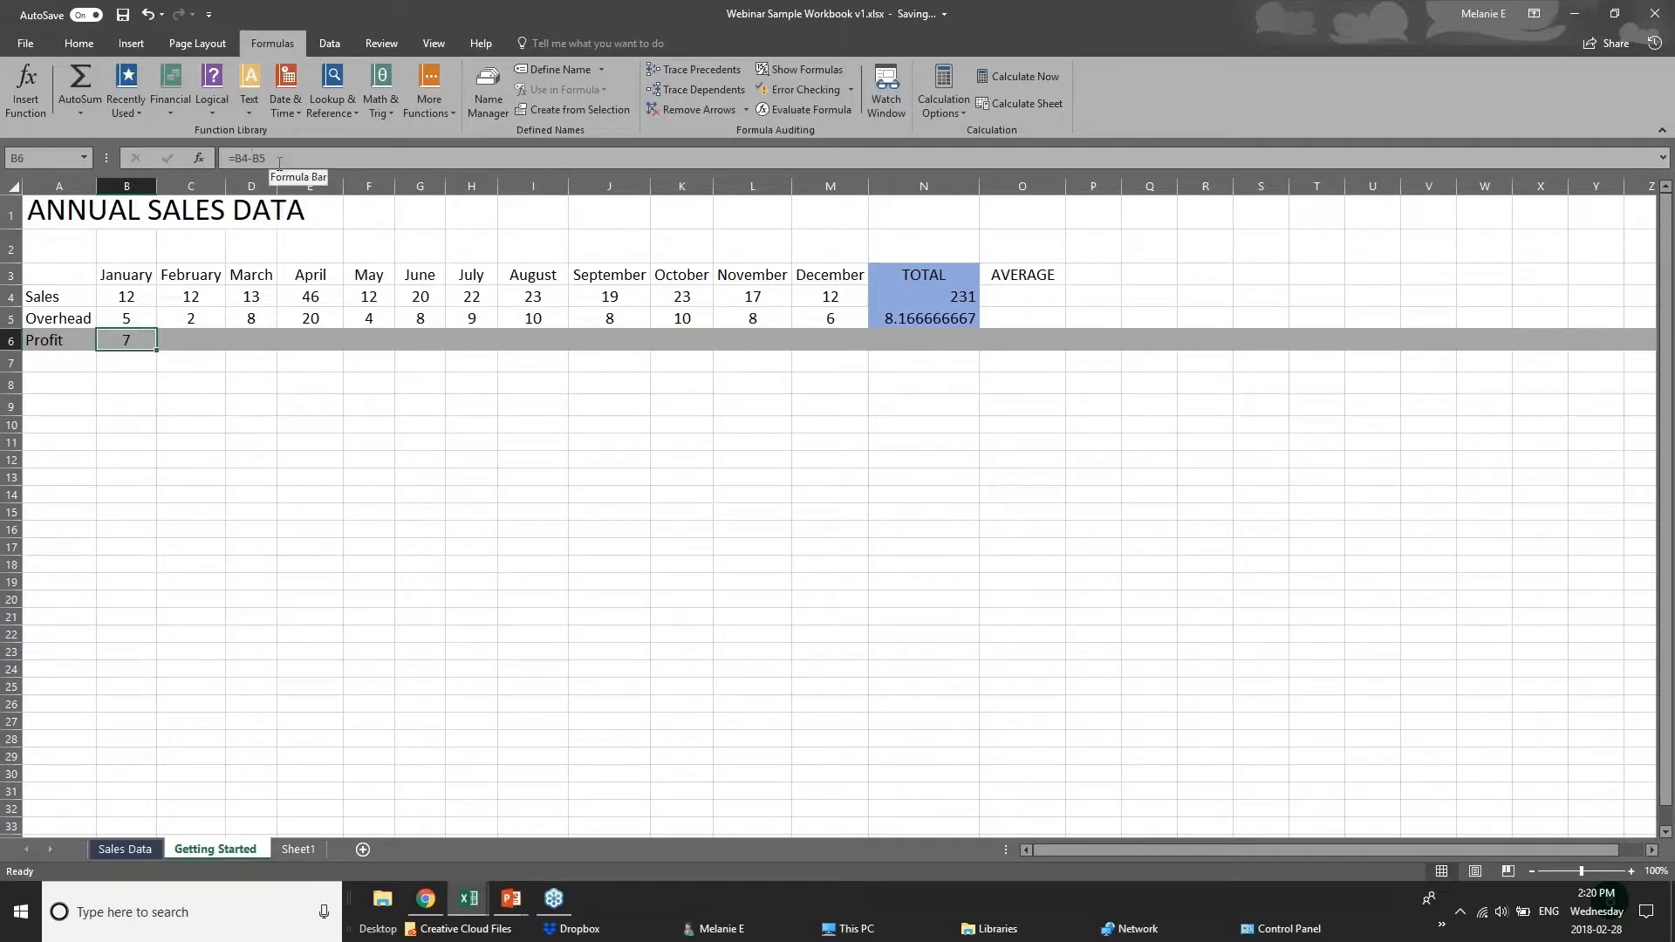
Step: Copy the January profit formula from B6 and paste it into the February Profit cell C6
click(207, 332)
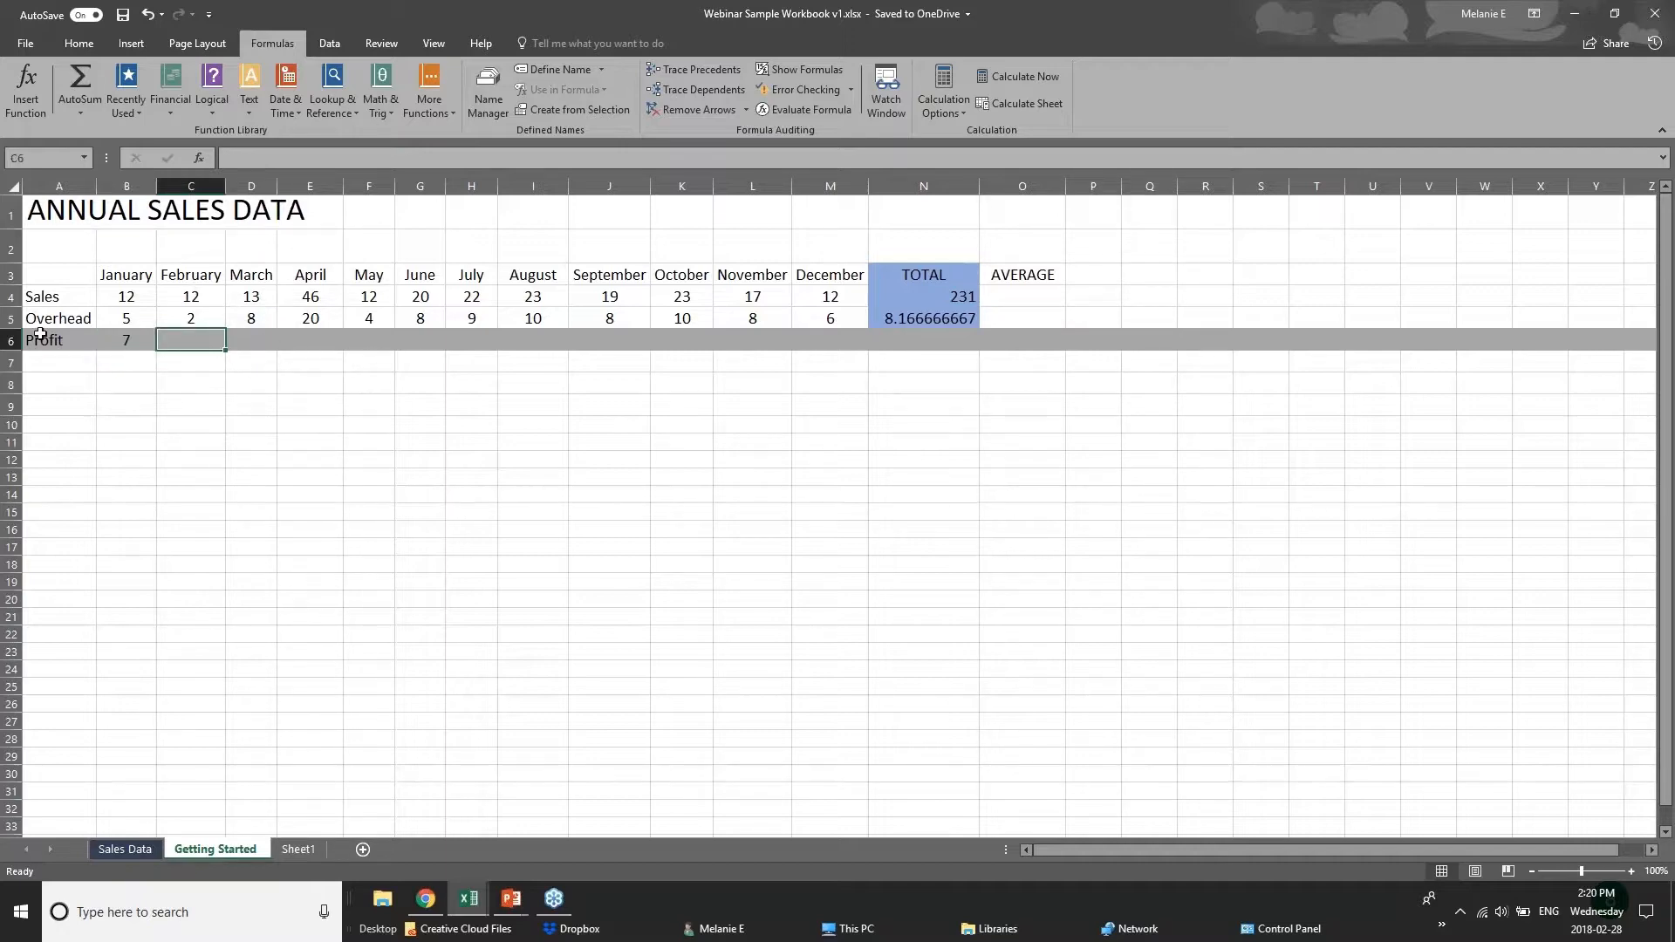
click(110, 341)
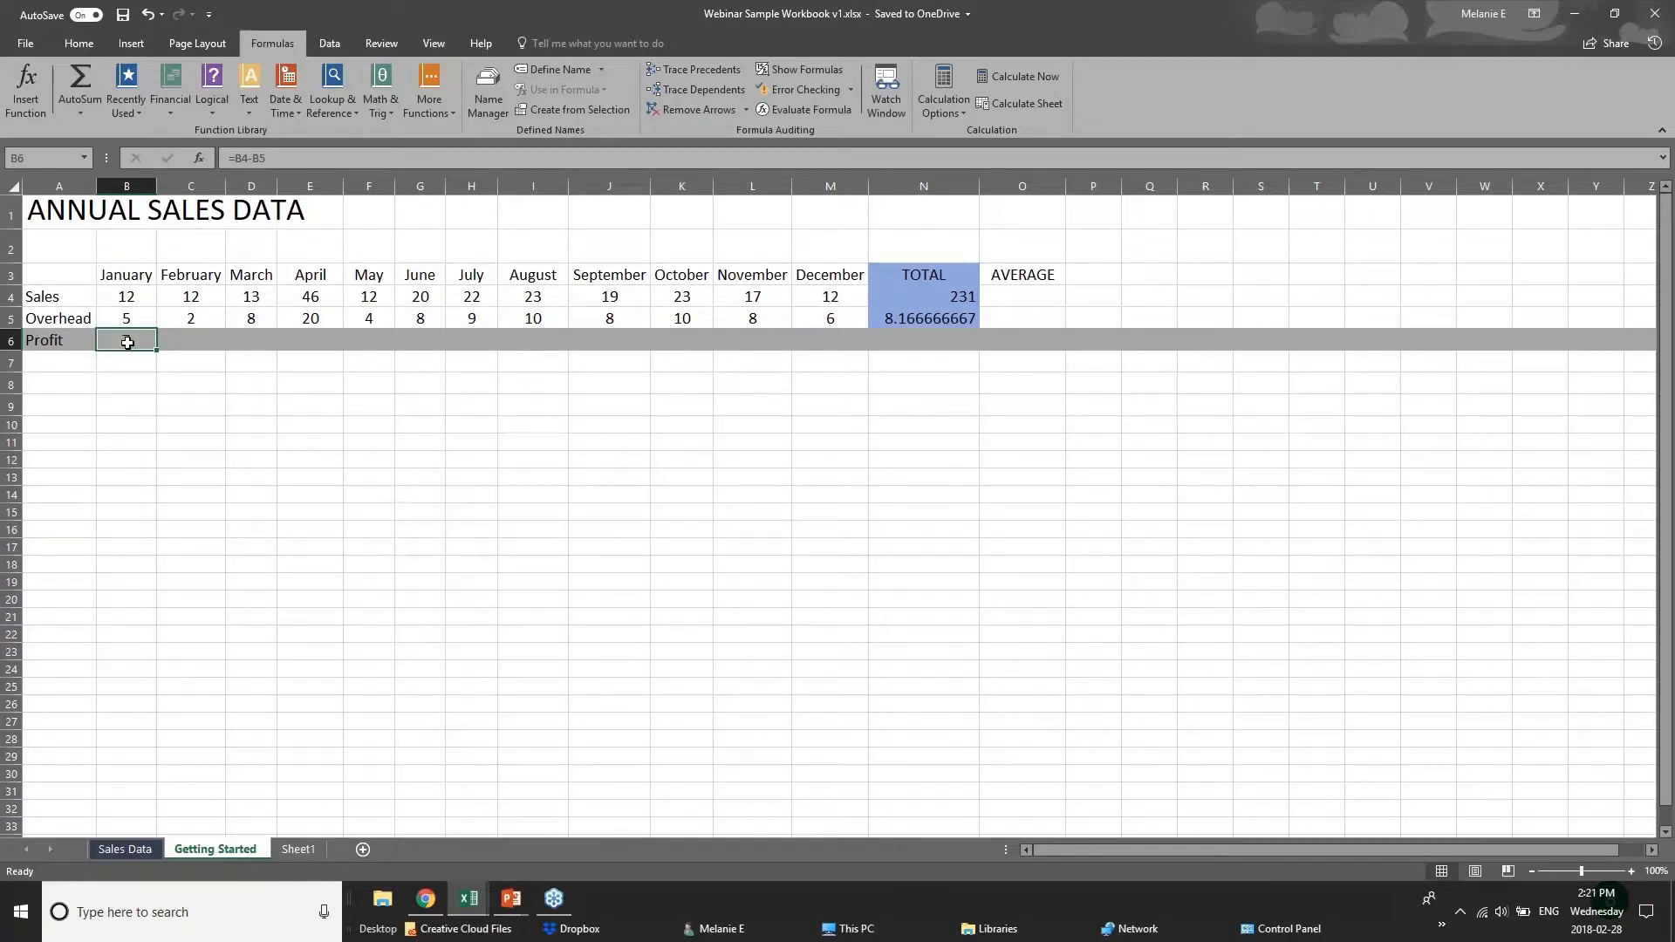
right_click(127, 343)
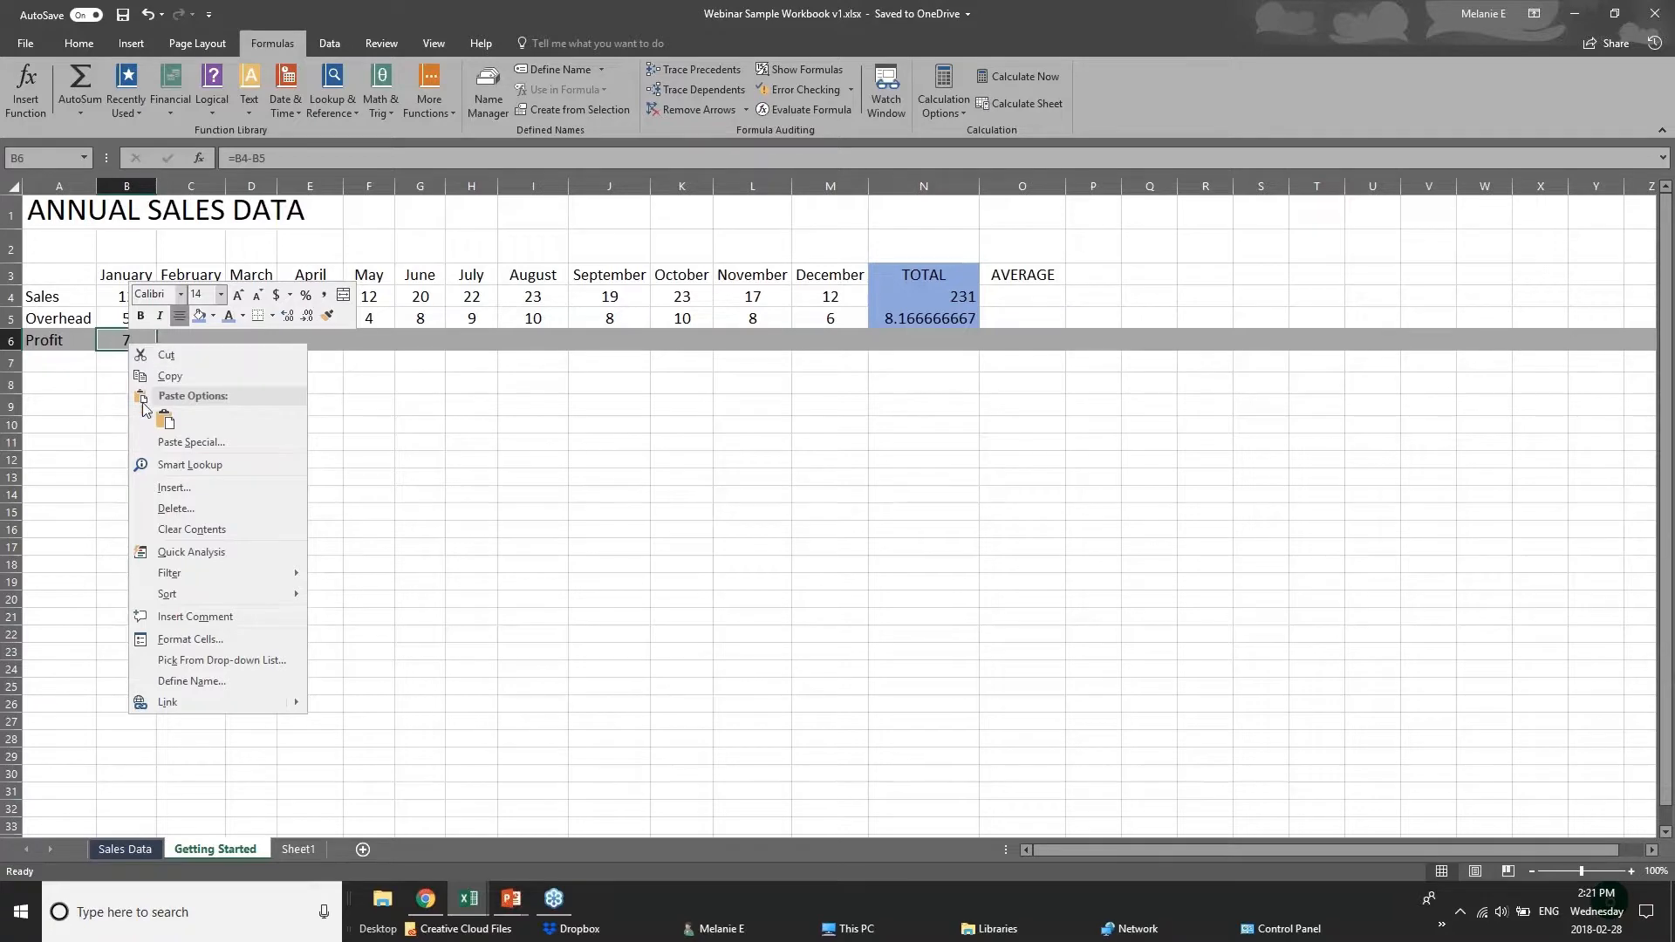
click(170, 376)
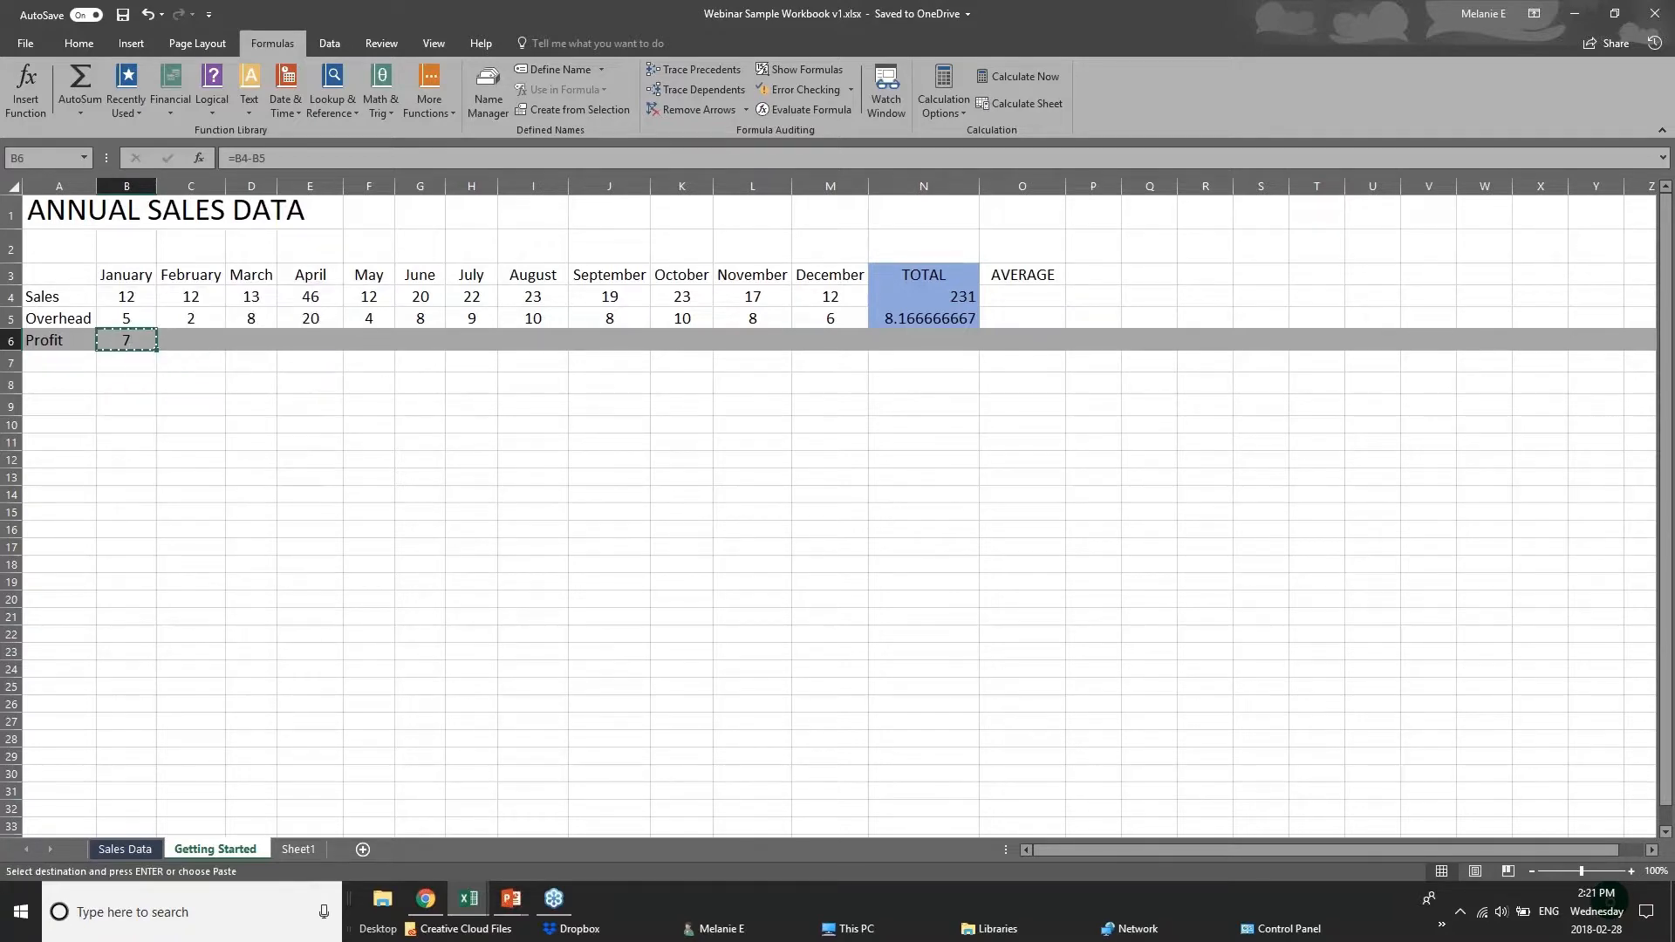
right_click(187, 343)
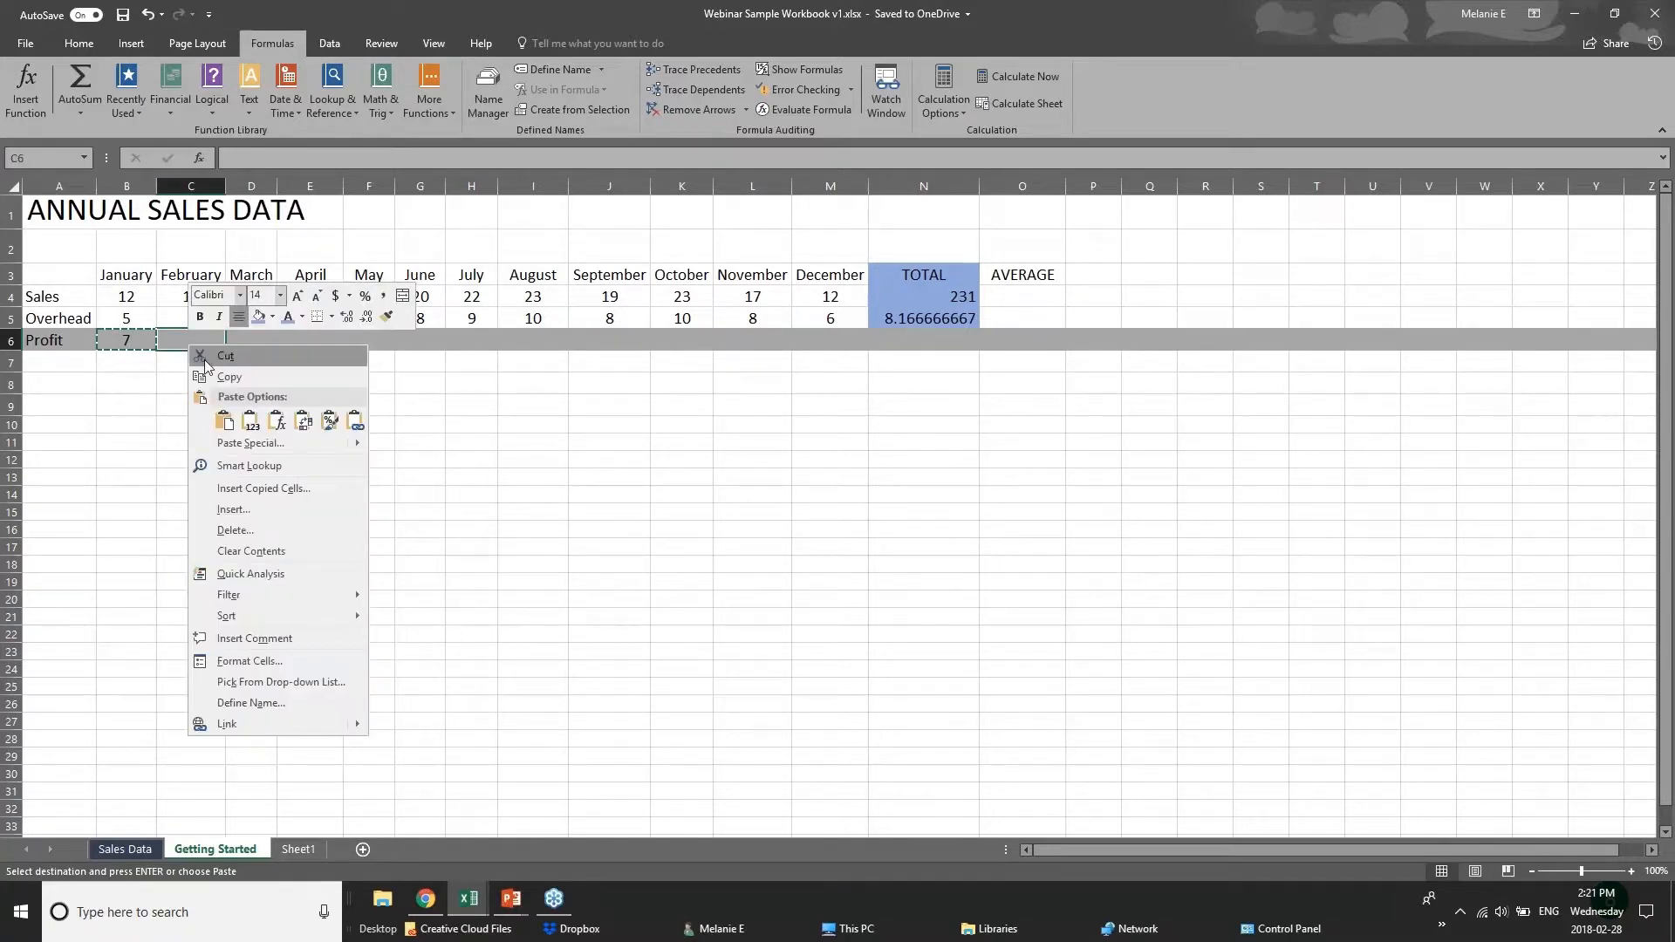
click(224, 423)
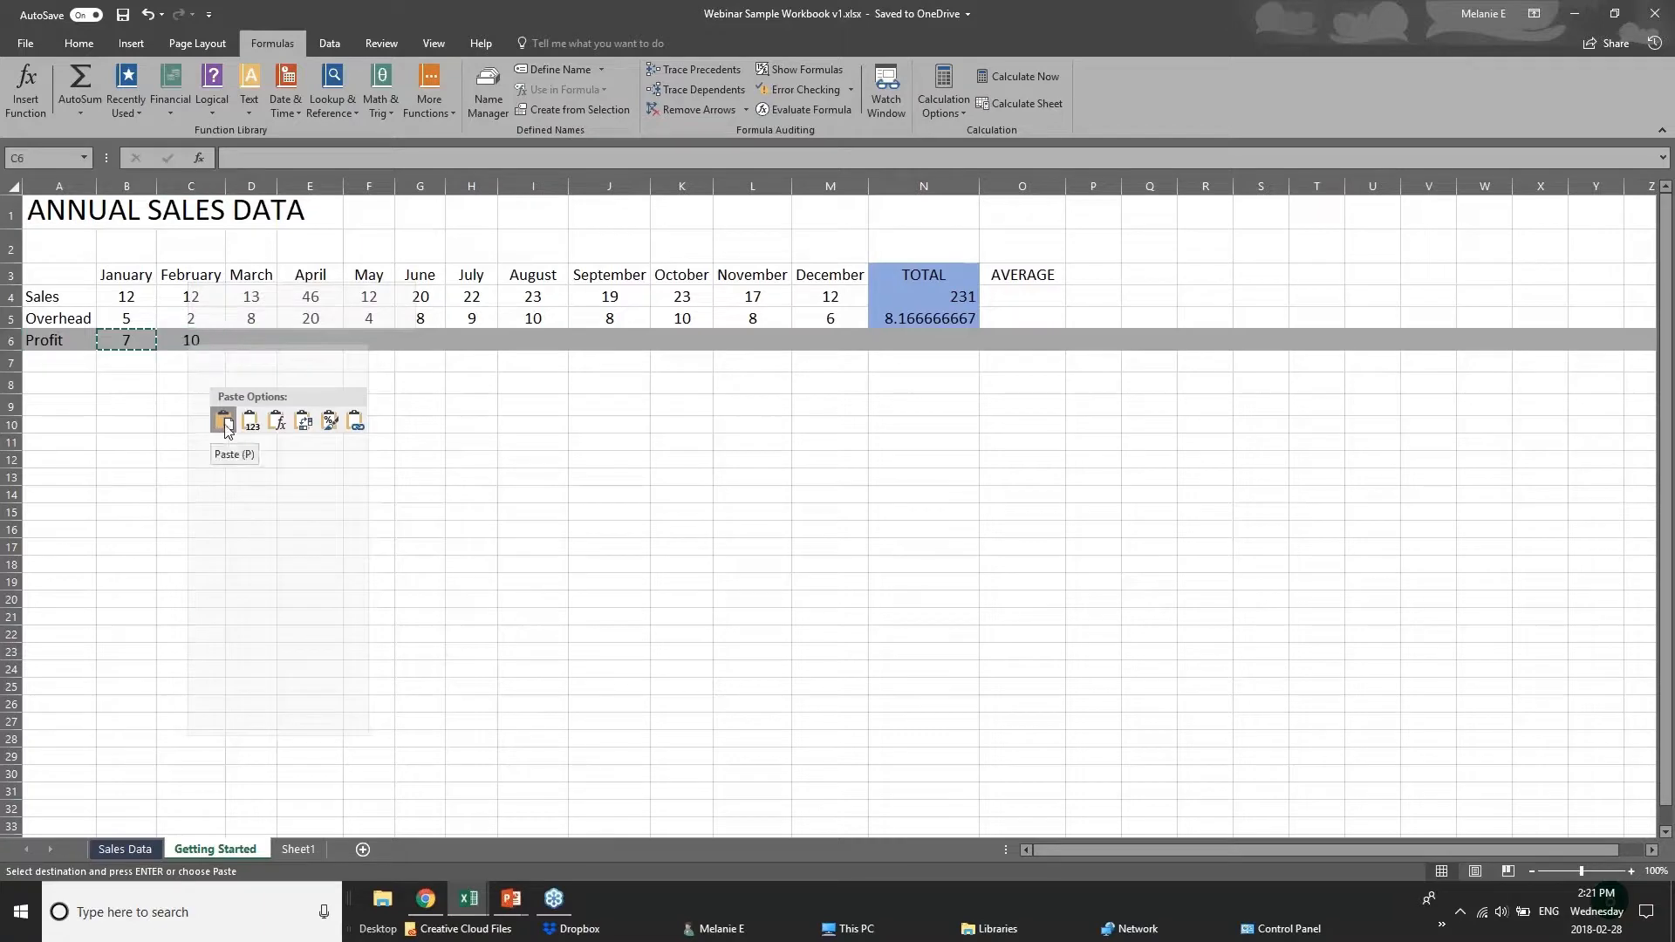
click(277, 422)
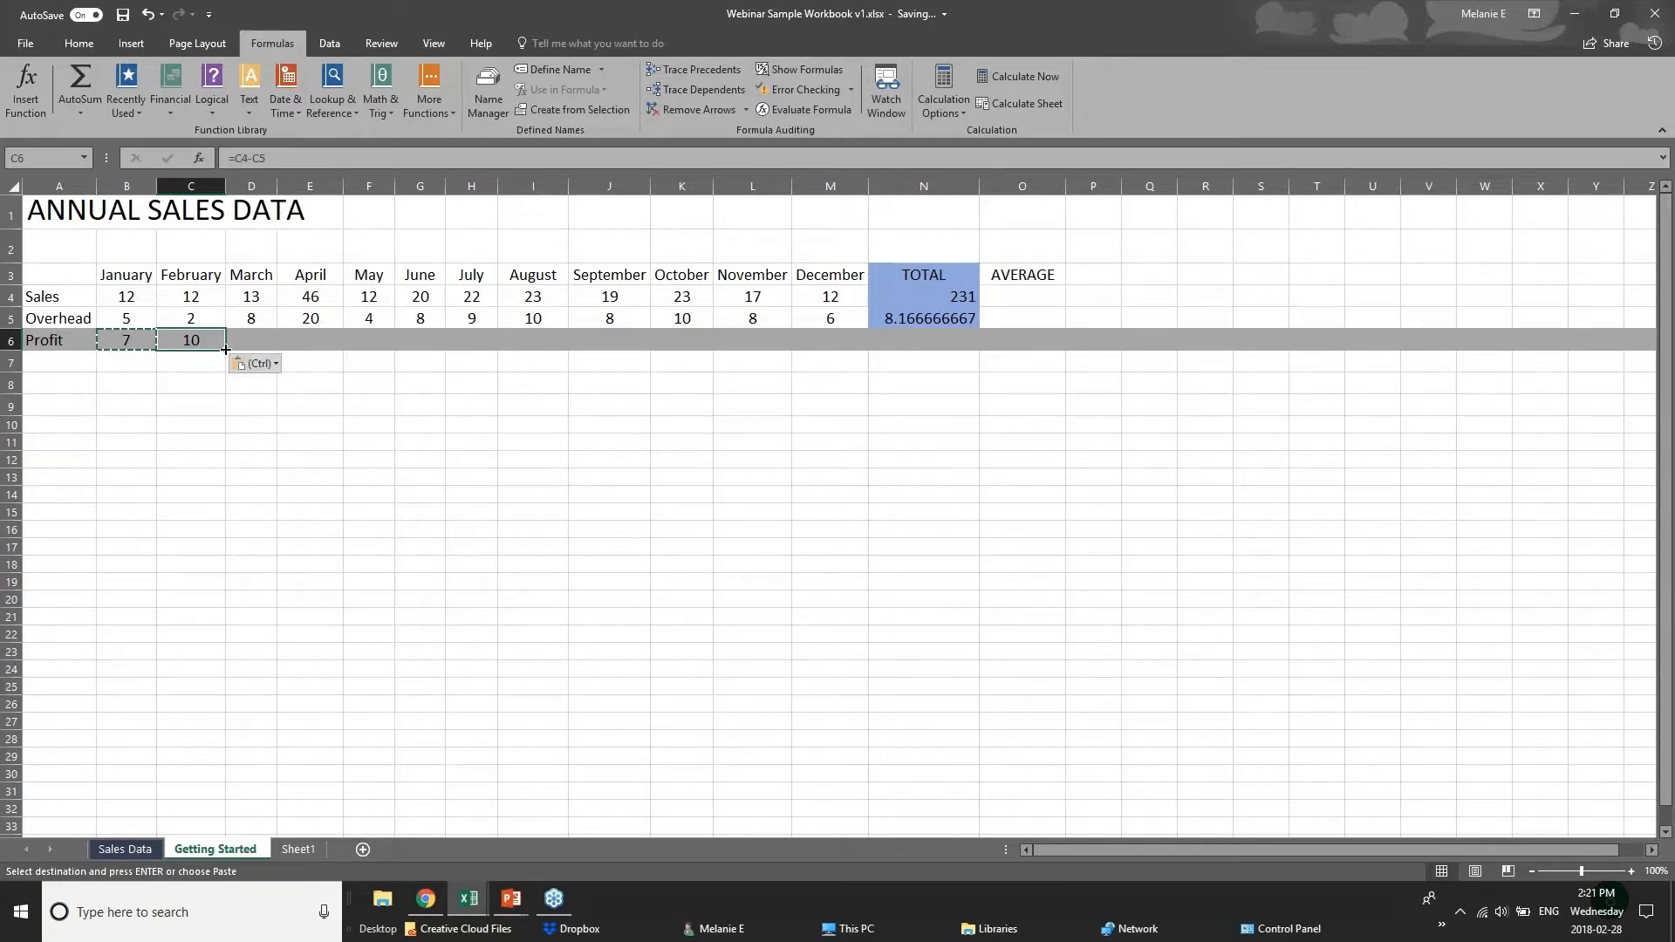
Step: Fill the profit formula from C6 across the remaining months to the December cell M6
drag(225, 349, 837, 351)
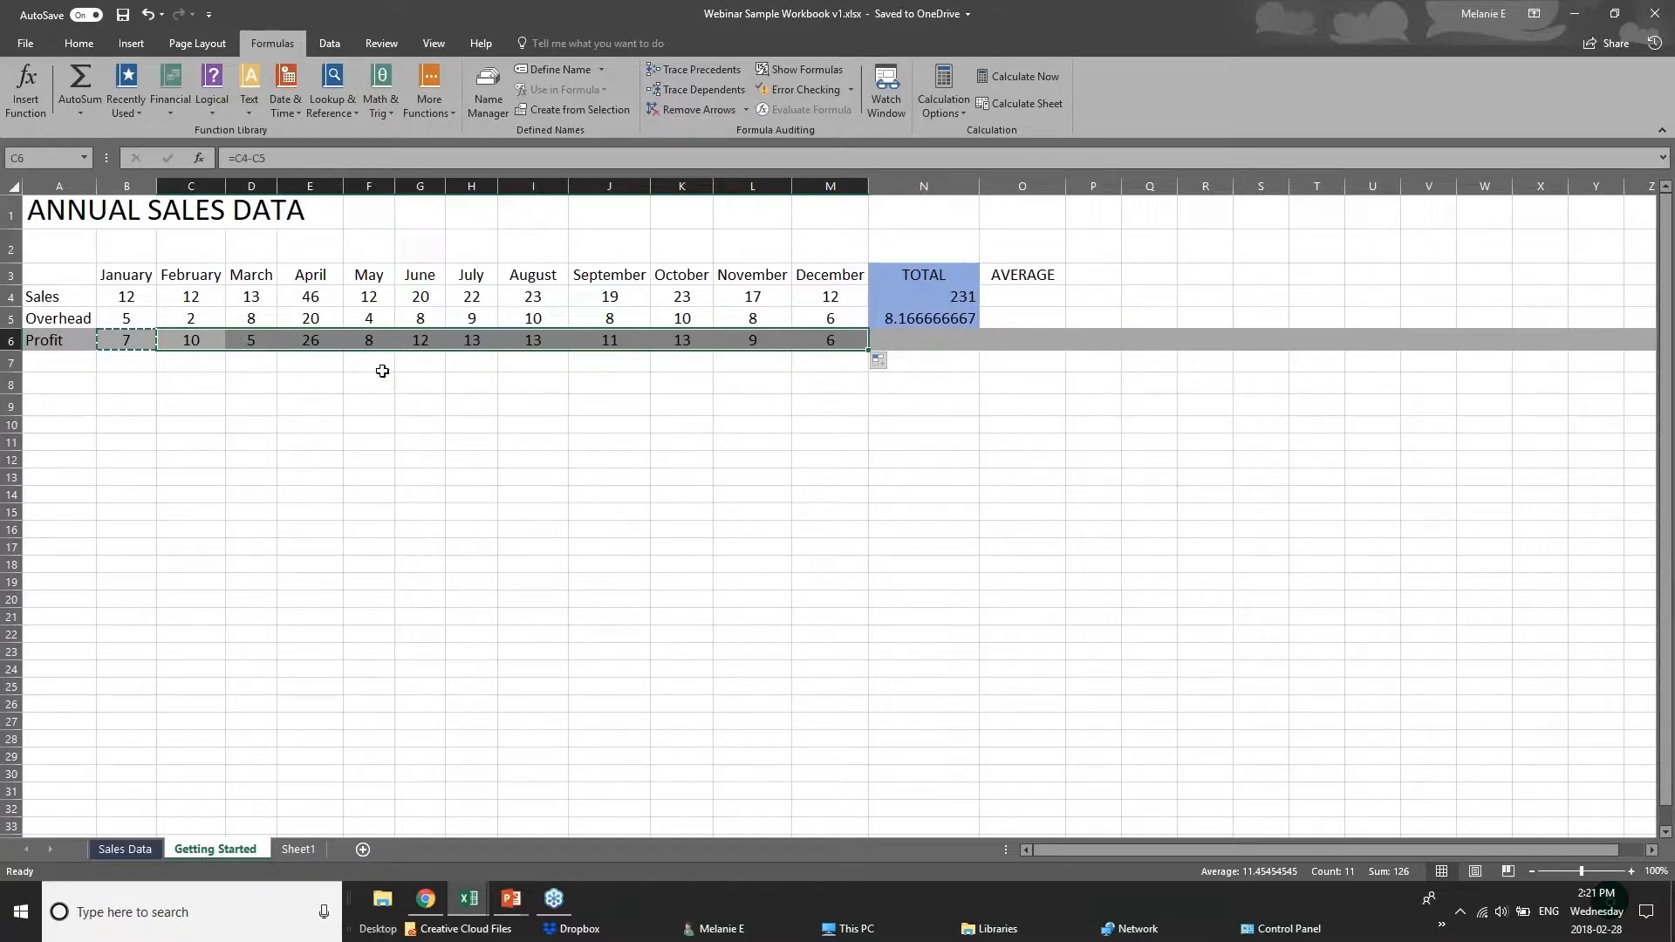
click(104, 292)
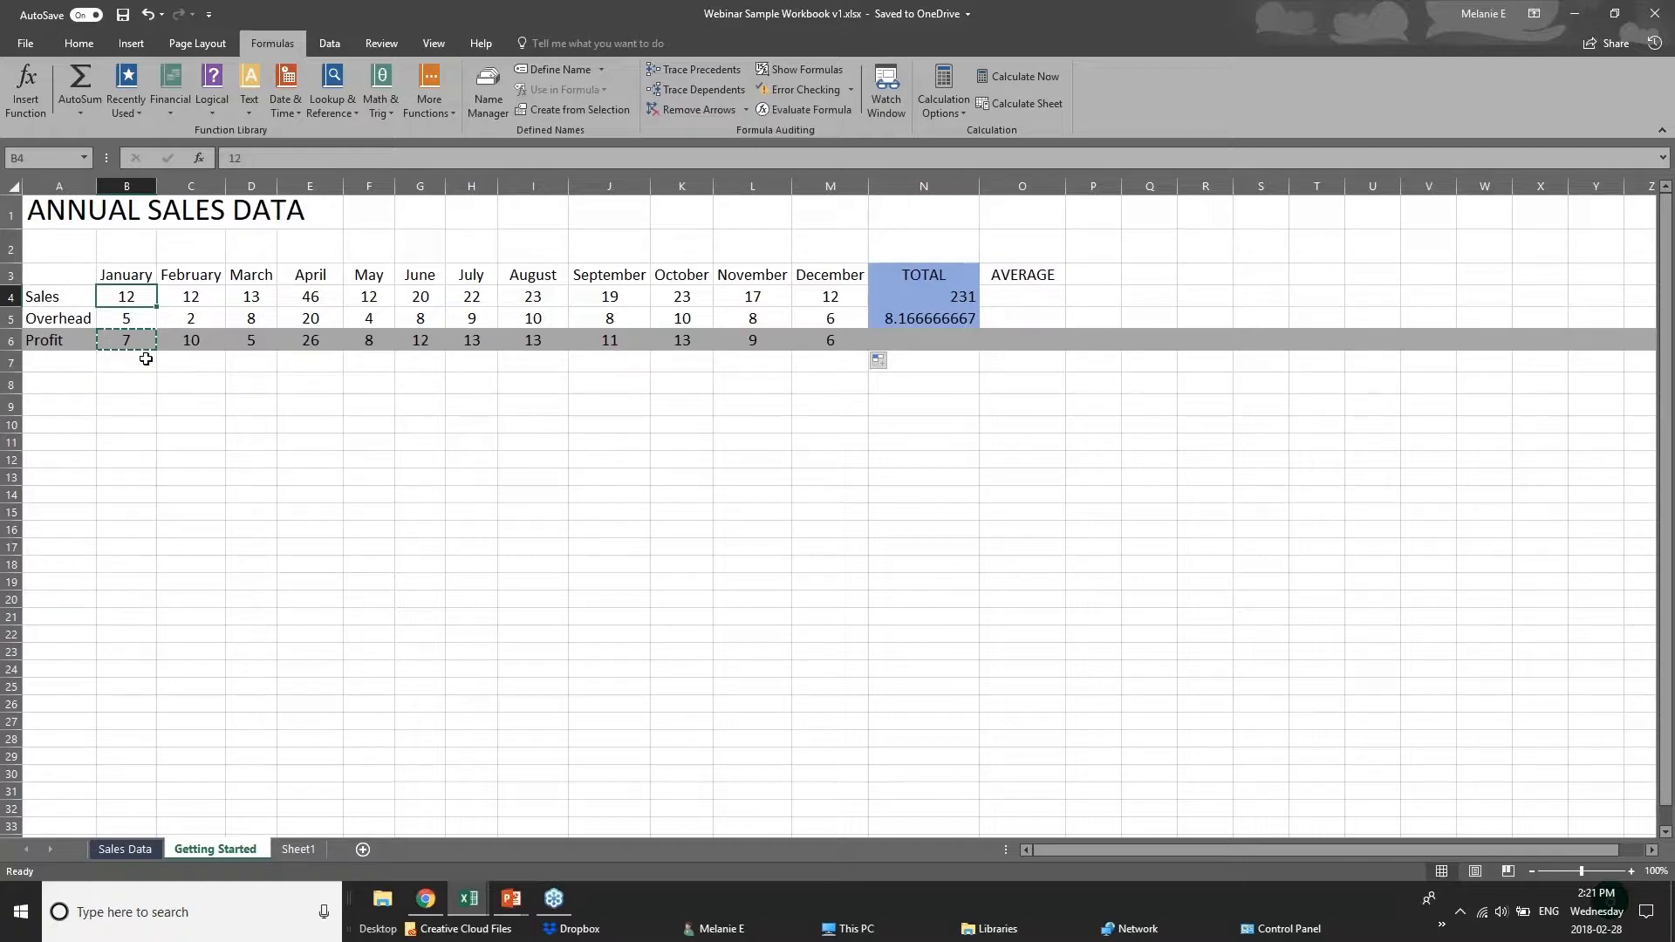
click(955, 342)
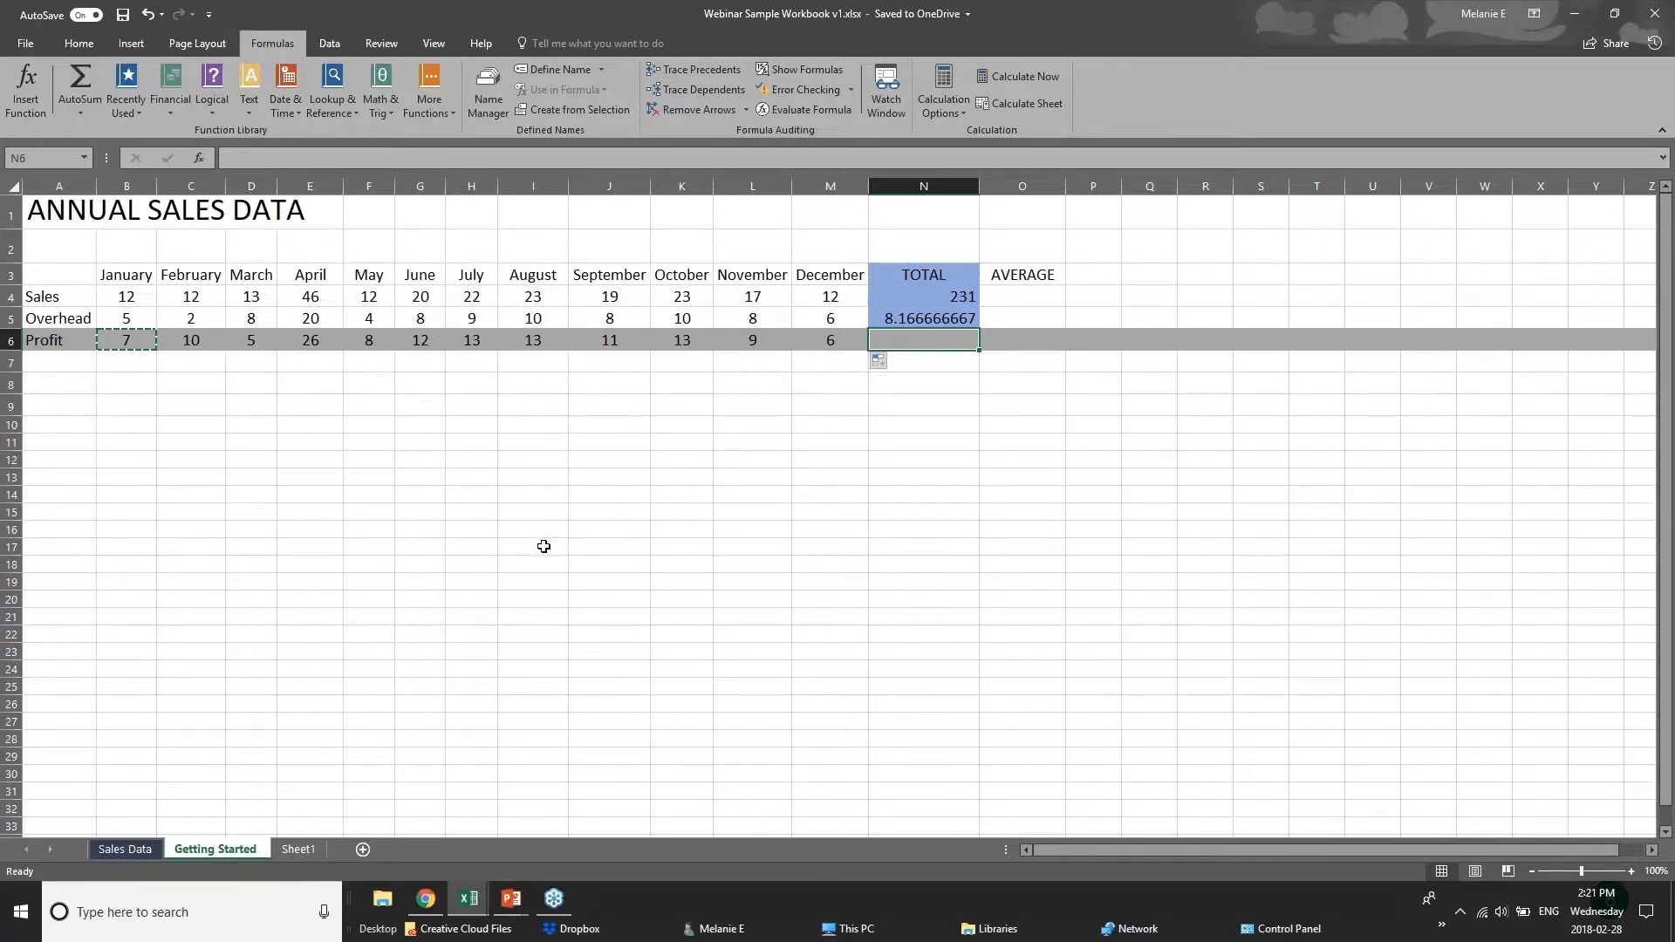
Step: Switch to the PowerPoint slideshow and advance to the Formatting Worksheets slide
click(610, 820)
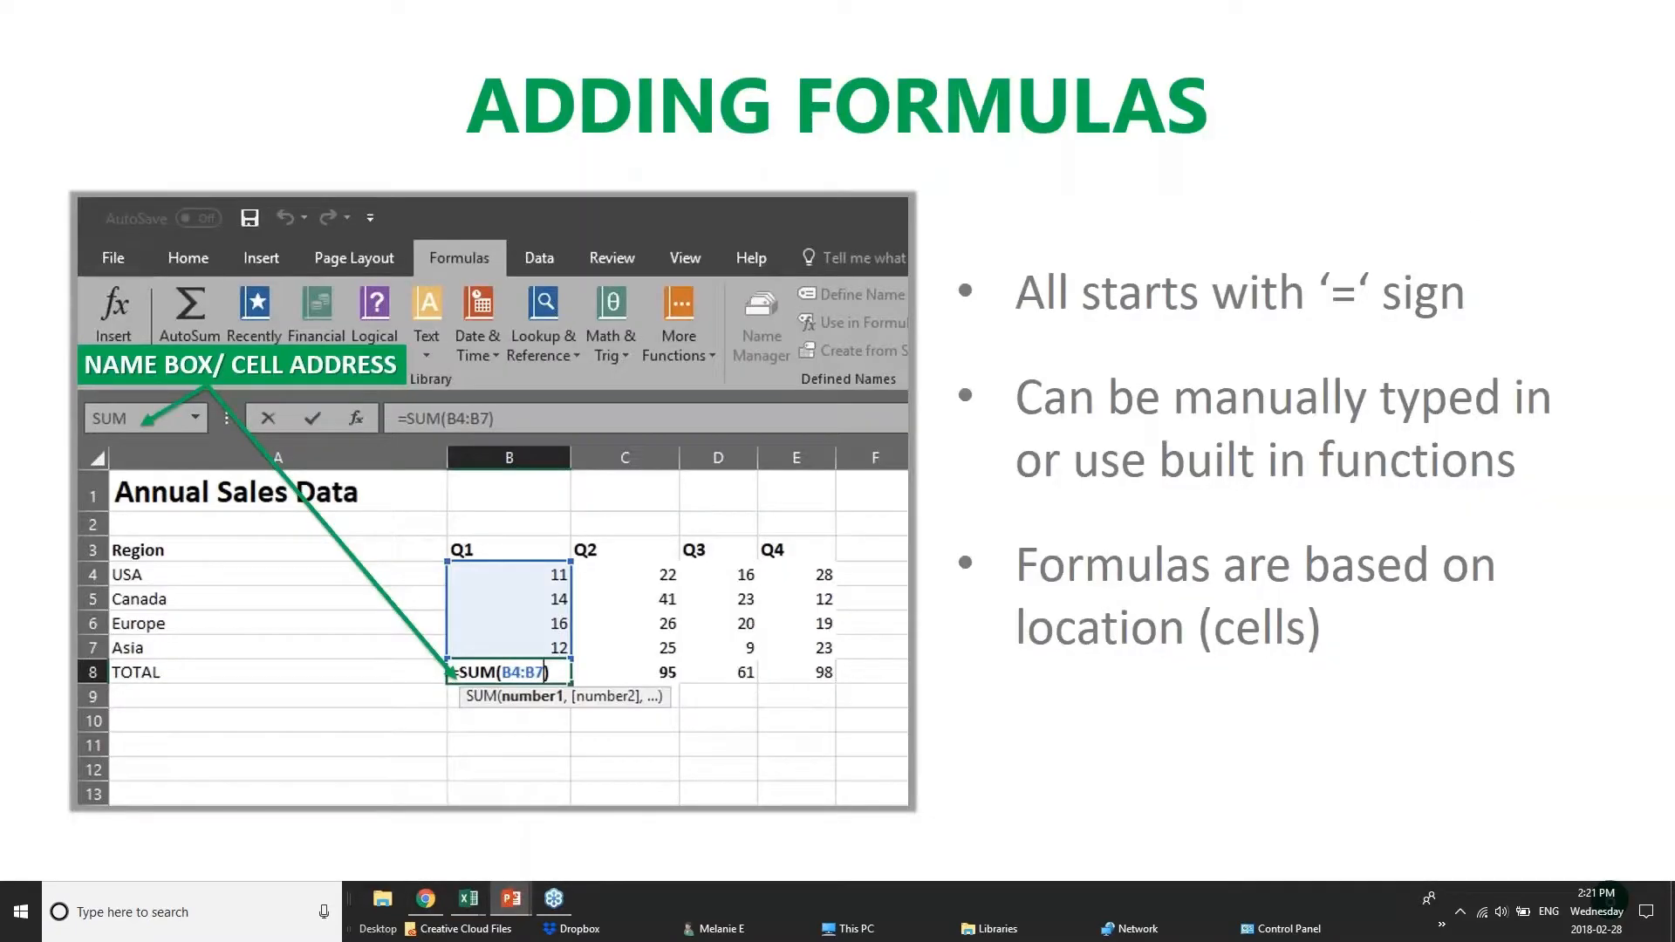
key(Right)
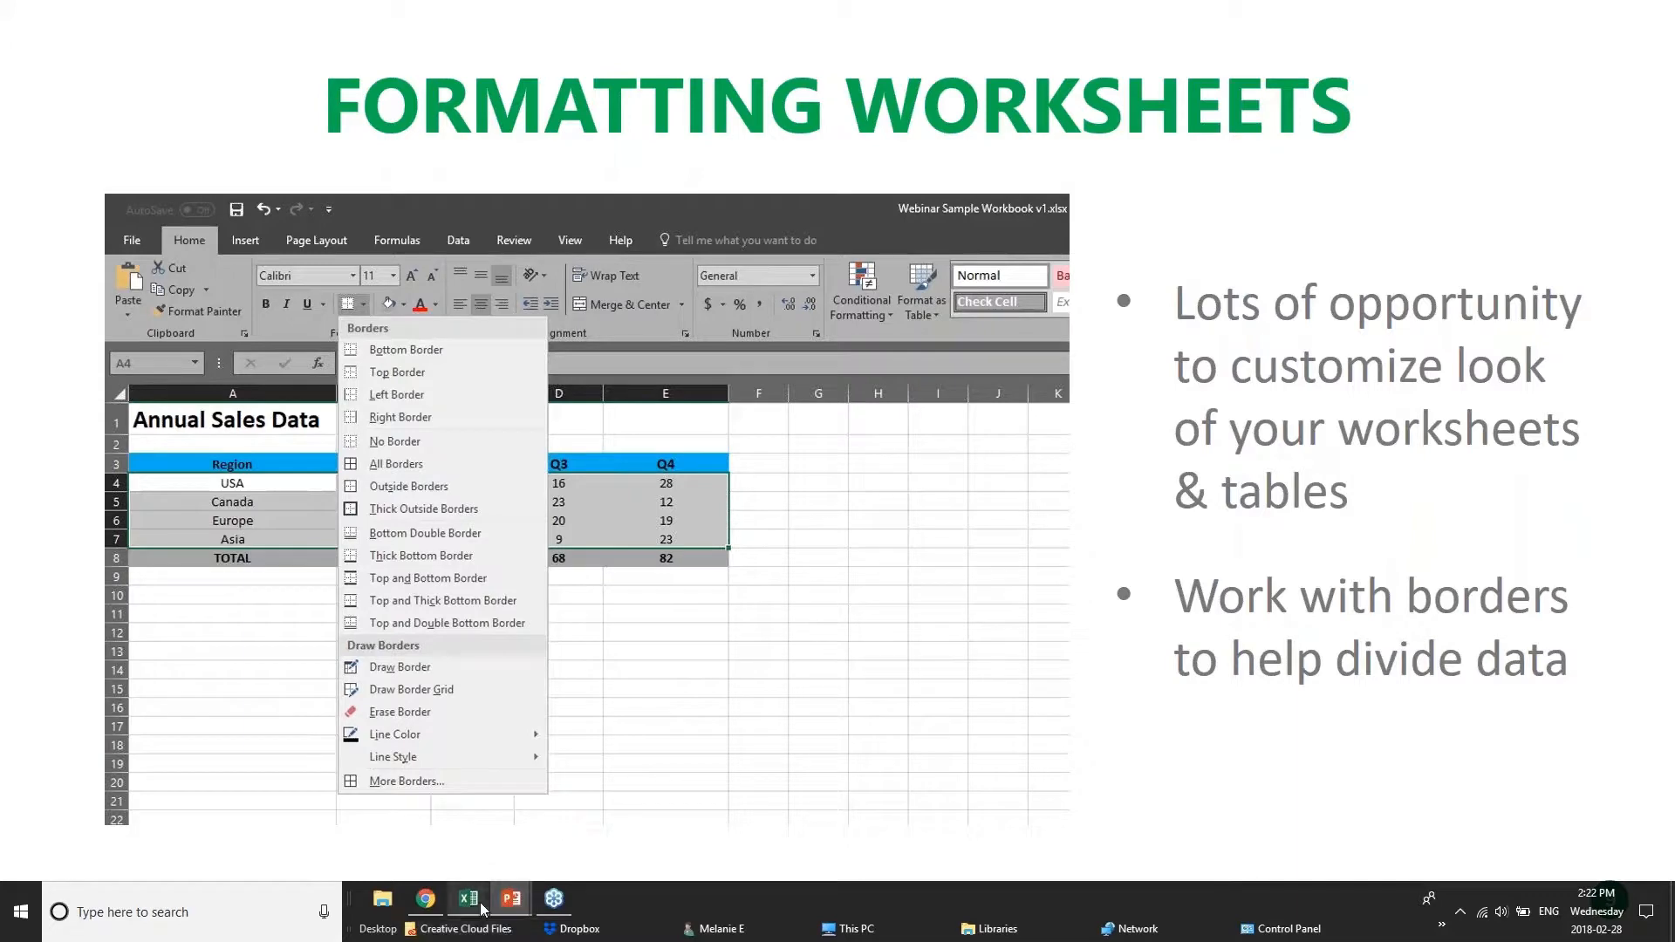
Step: Switch from the slideshow to Excel, view the Sales Data sheet, and bring up the pivotTables.xlsx workbook
mouse_move(469, 899)
click(647, 804)
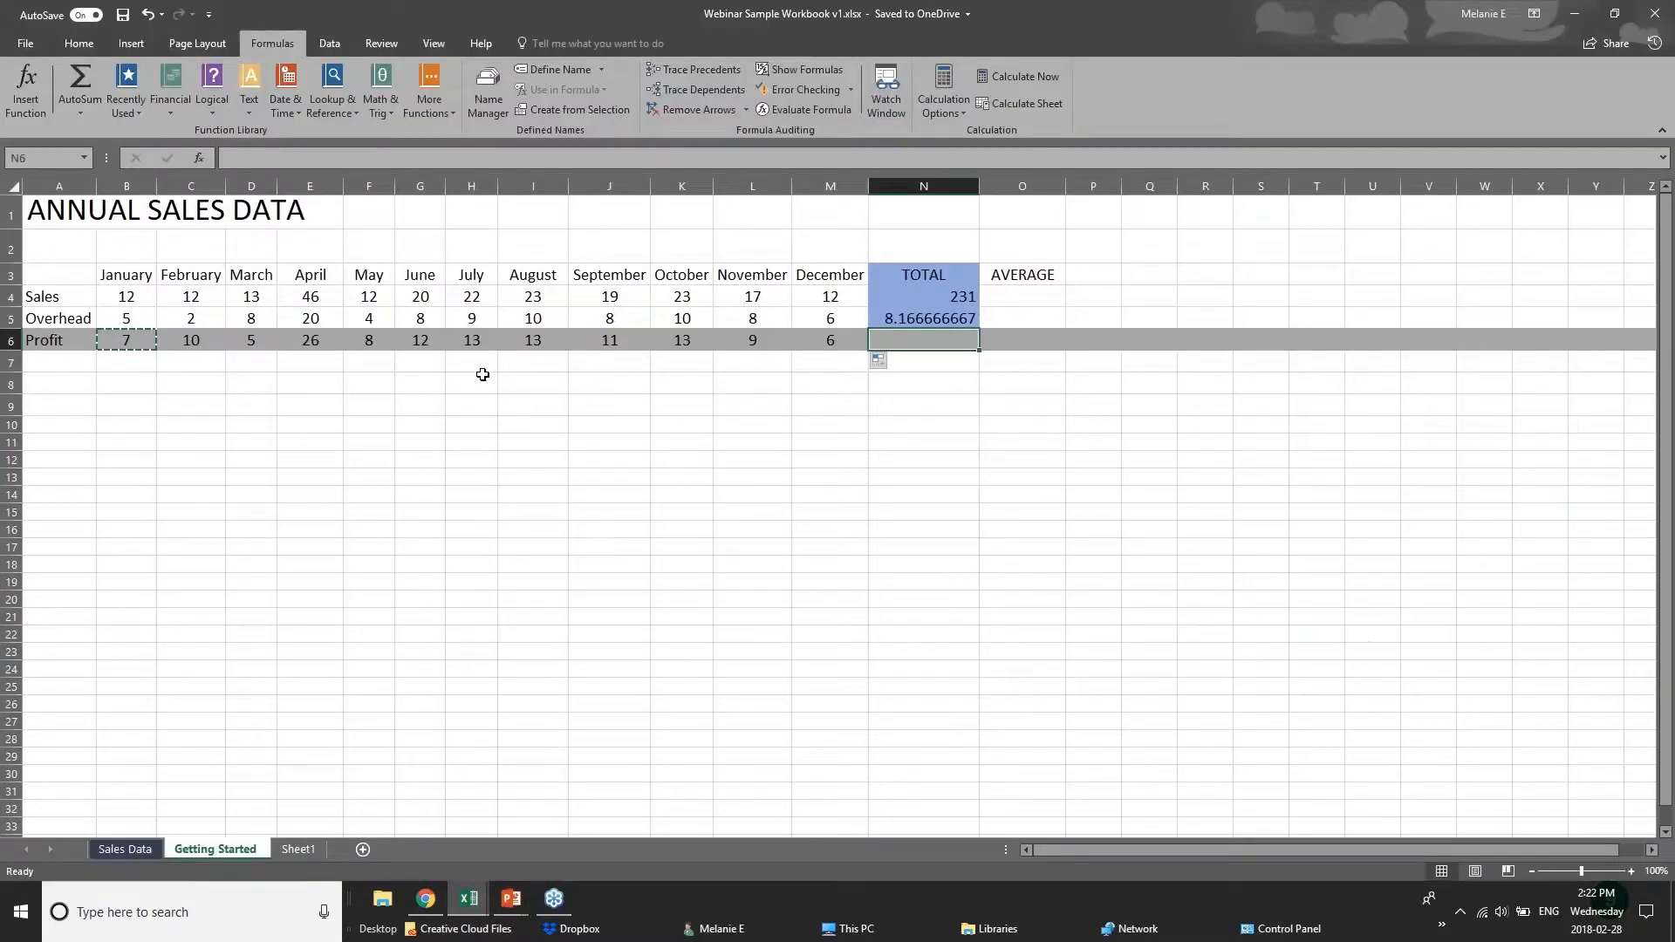
click(475, 404)
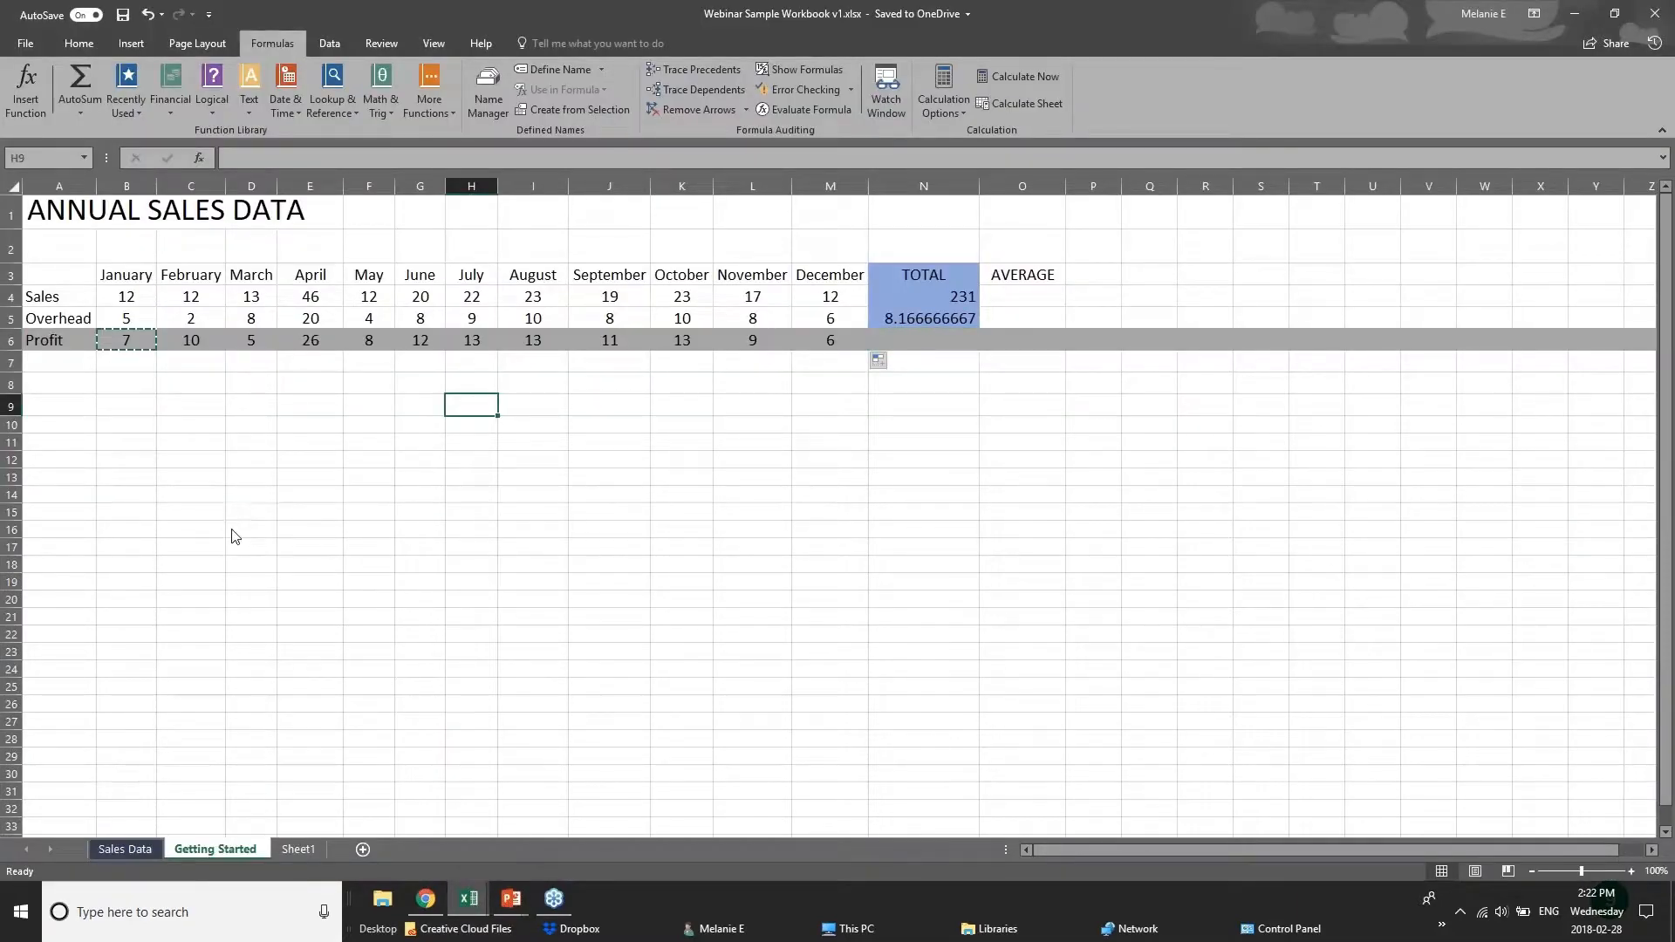
click(125, 849)
mouse_move(469, 898)
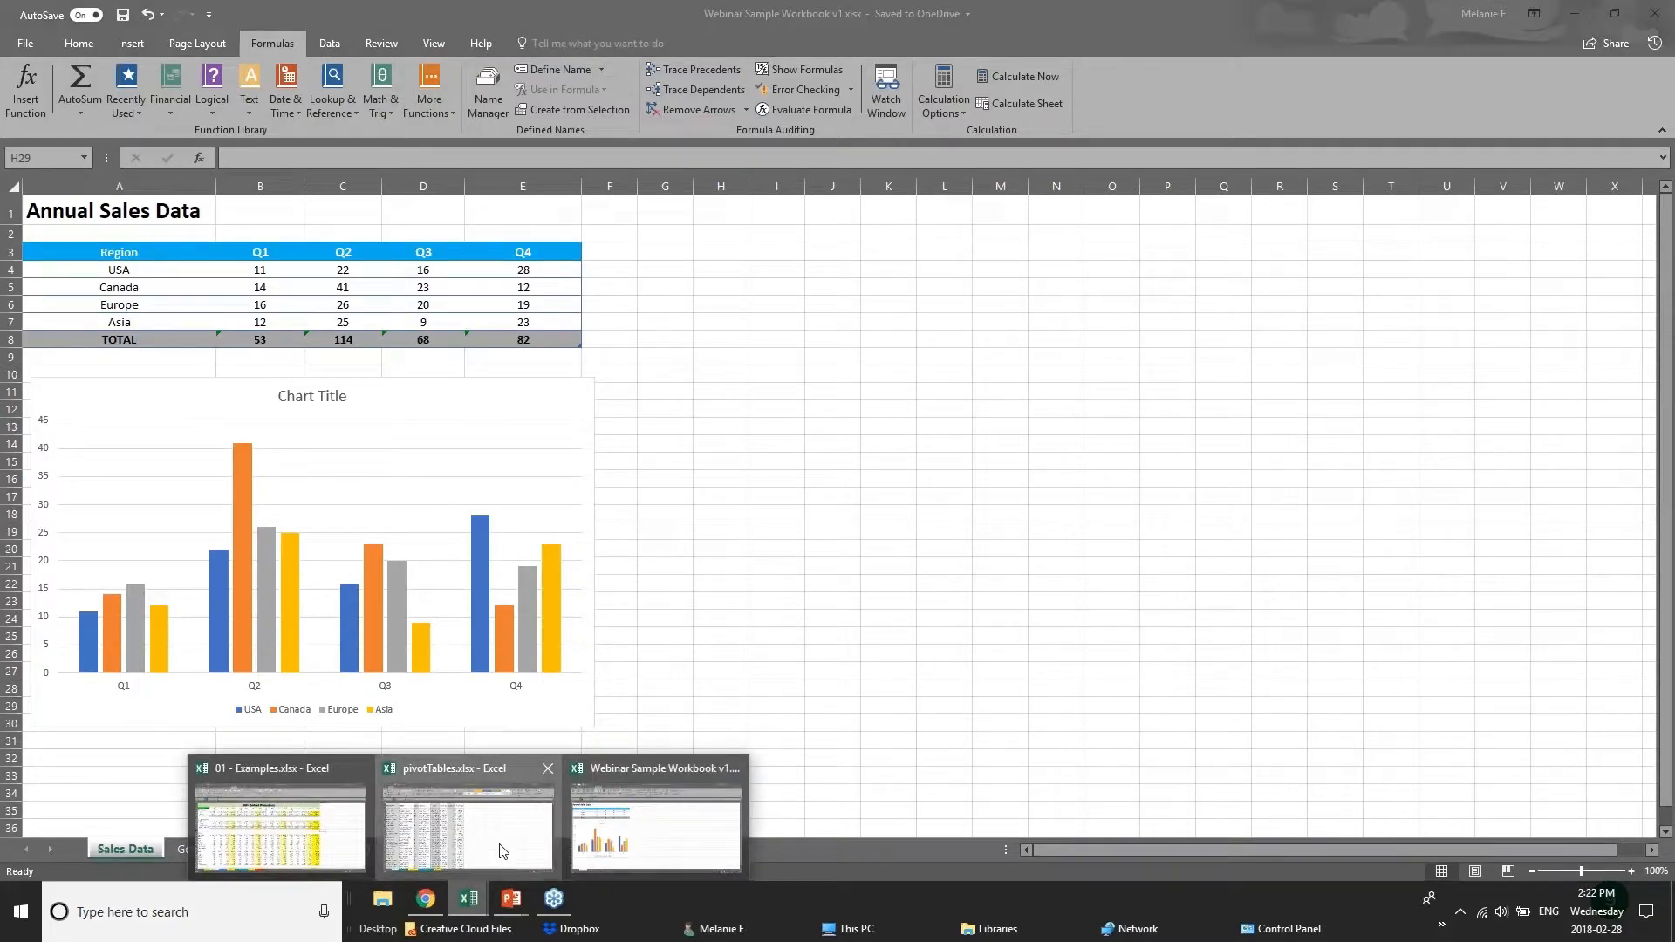
click(502, 851)
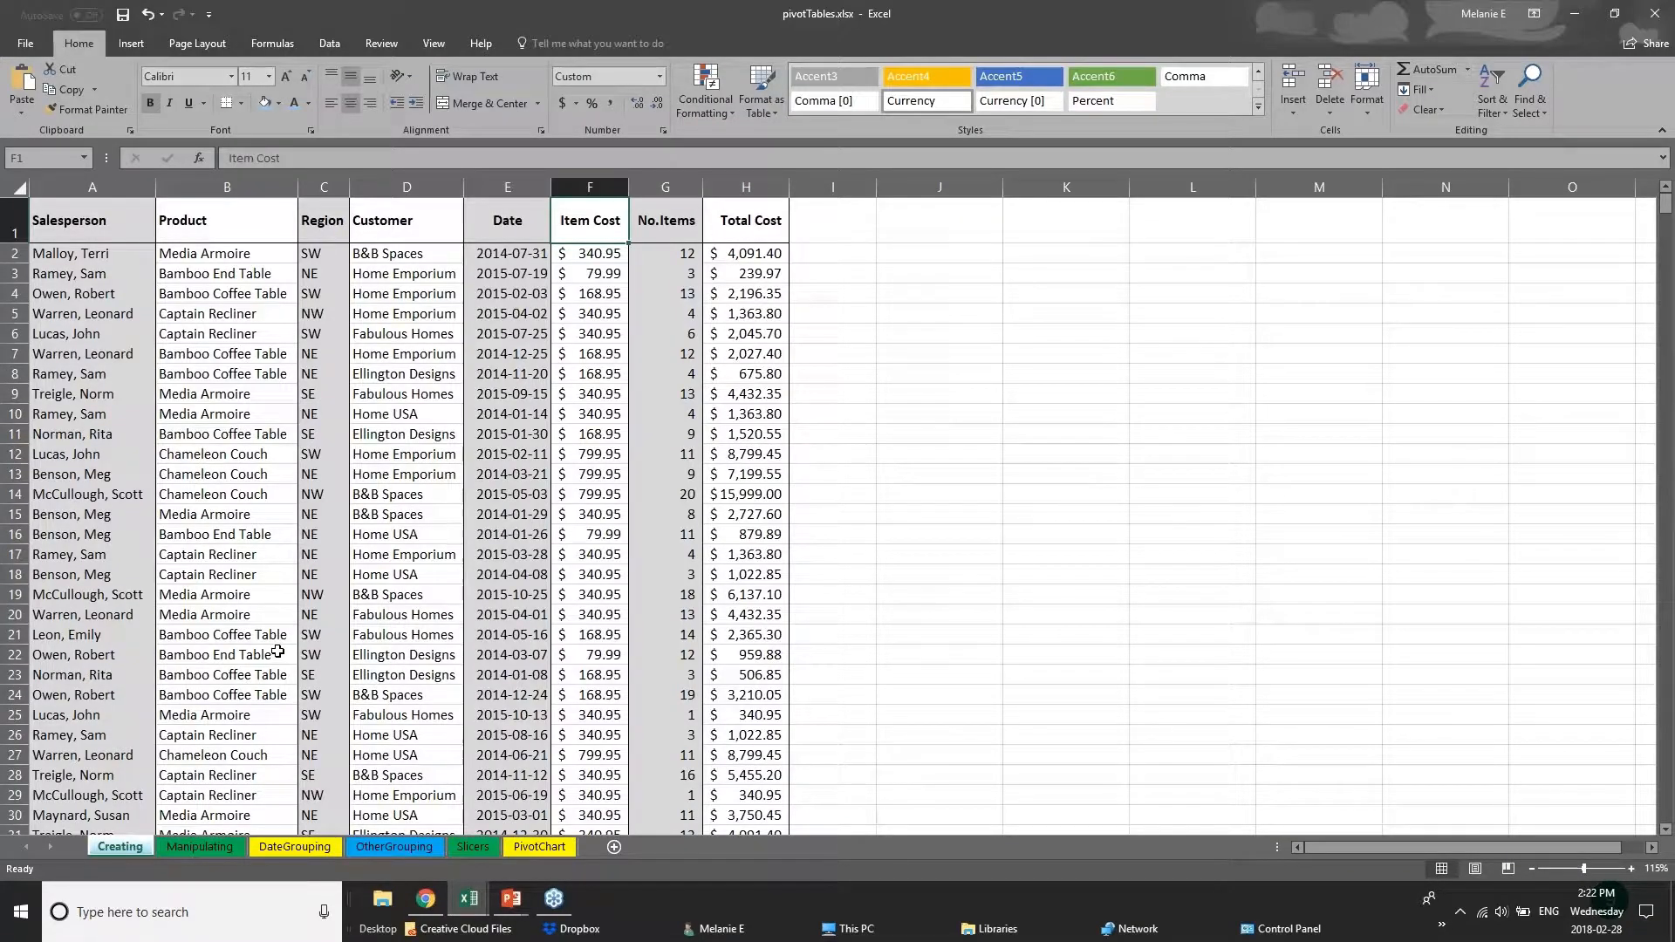
Step: Examine the long list of sales records on the Creating sheet, column by column from Salesperson to Total Cost
scroll(278, 651, down, 1)
scroll(277, 651, down, 20)
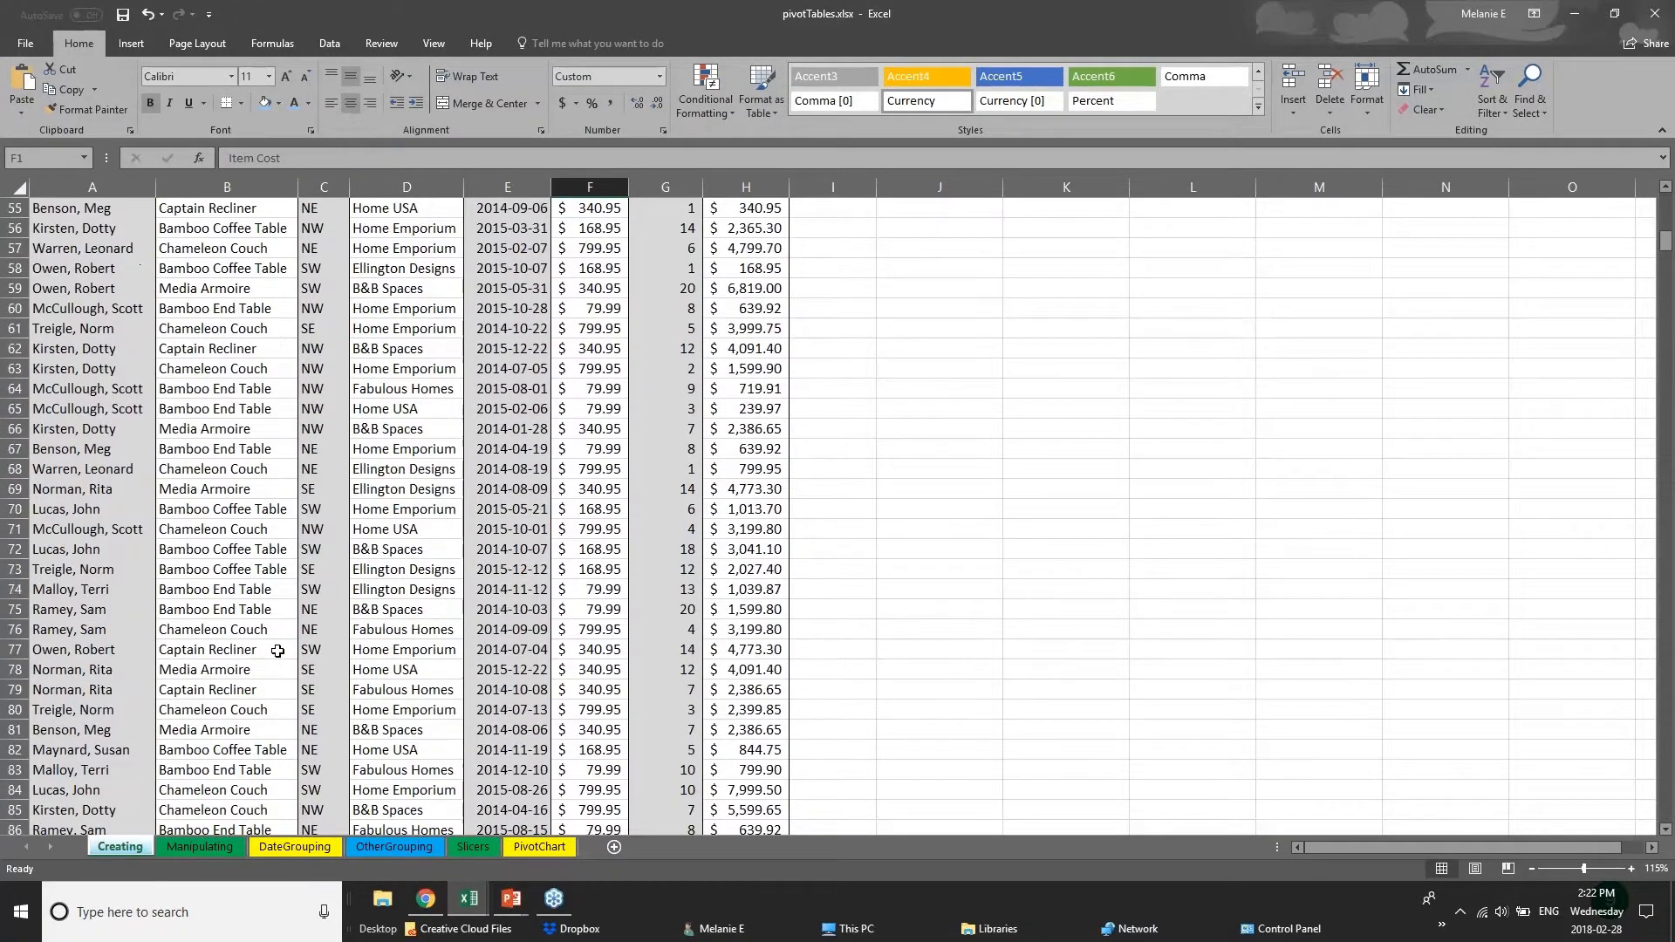
scroll(328, 576, up, 20)
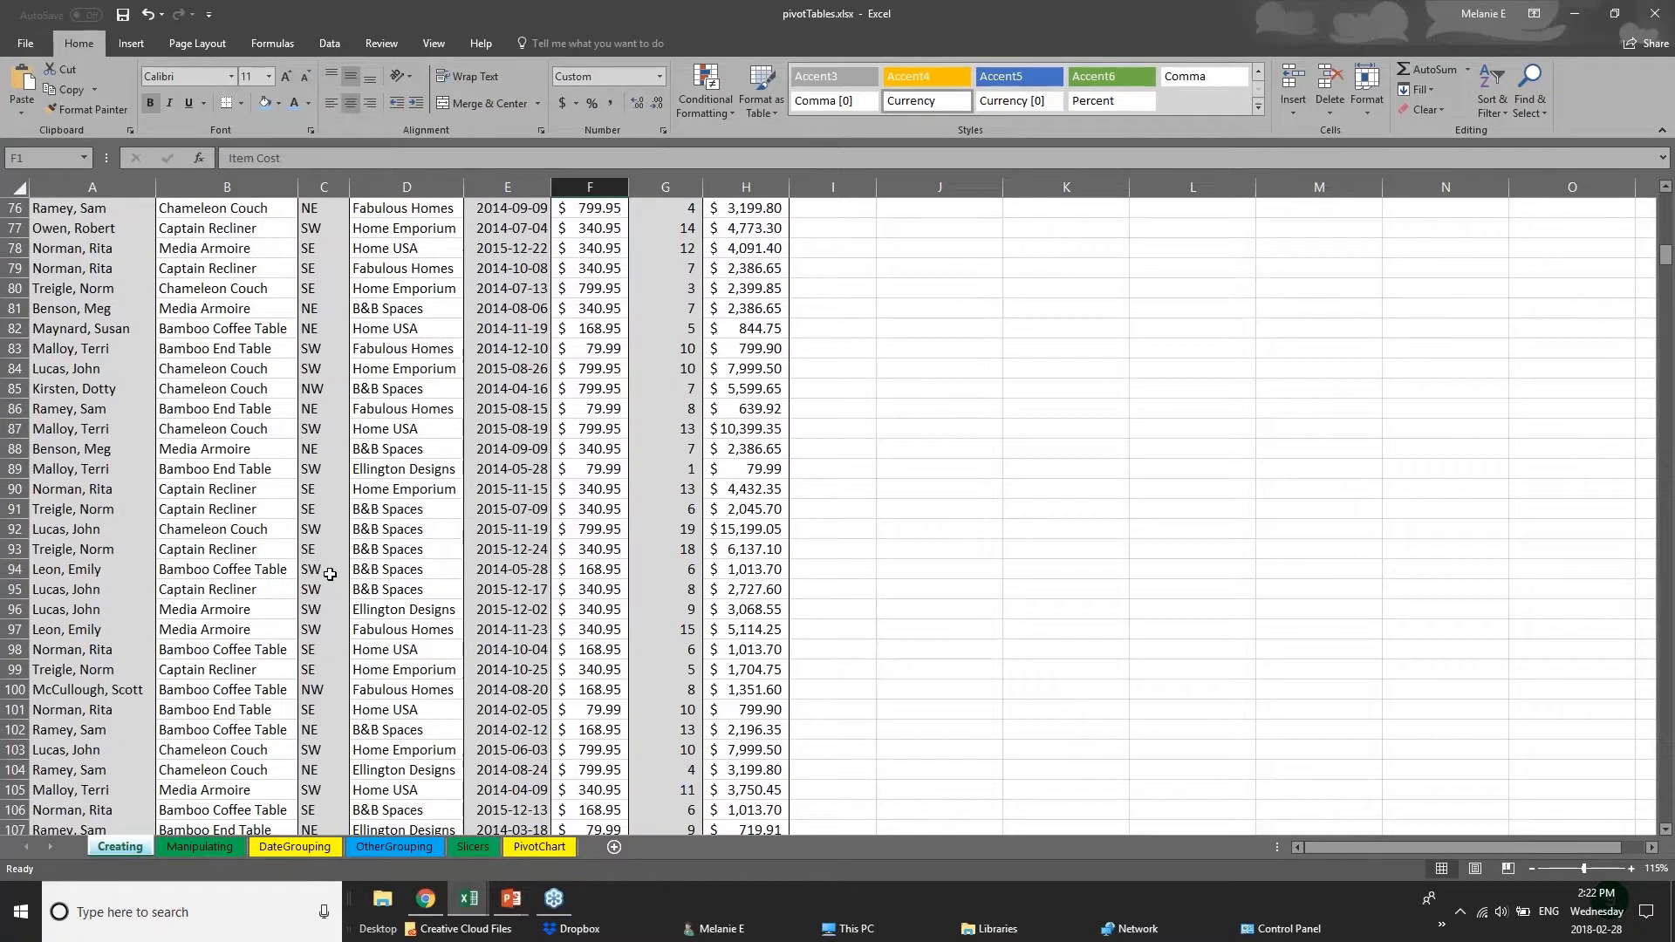
click(100, 278)
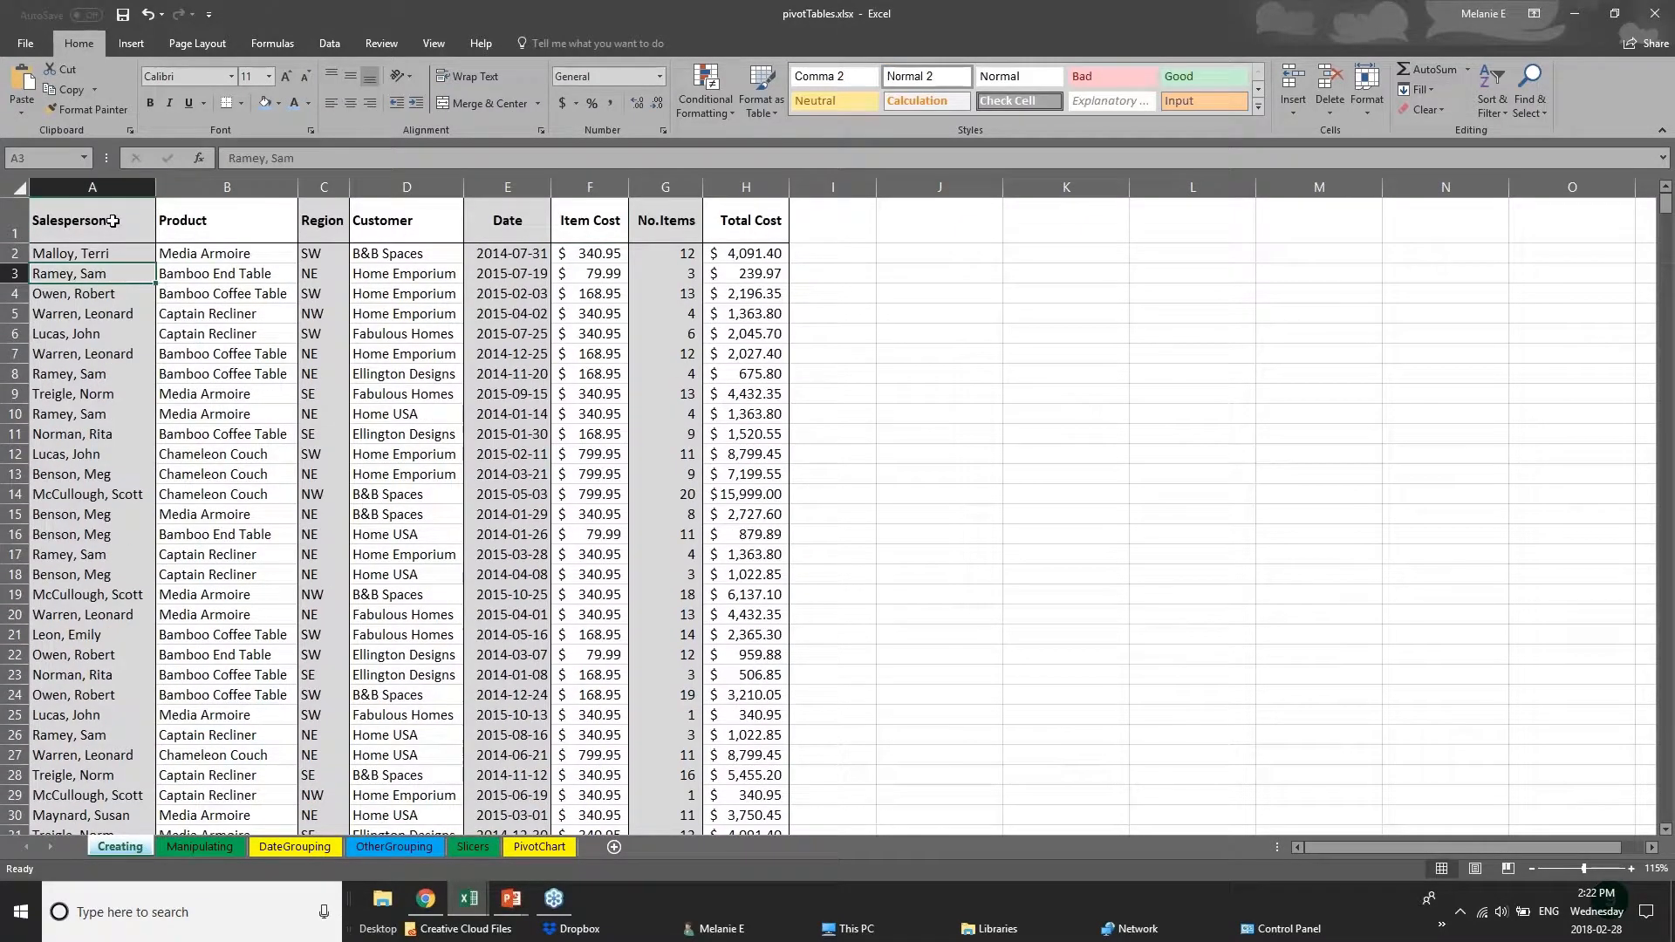
click(101, 232)
click(94, 187)
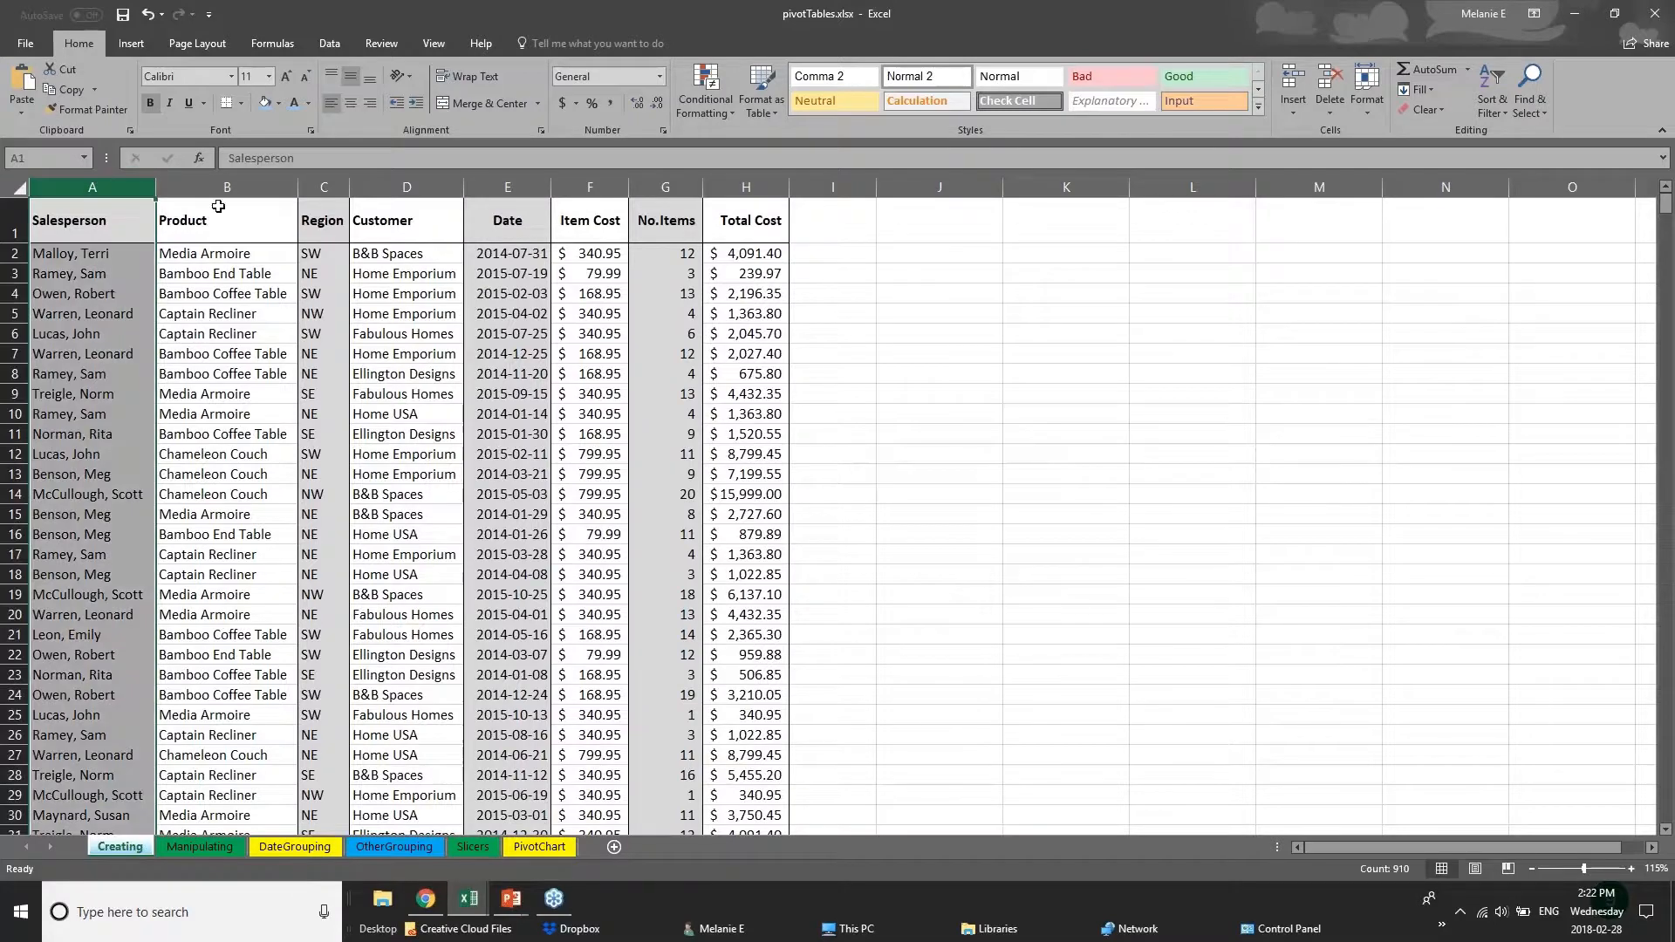
click(253, 187)
click(323, 186)
click(407, 186)
click(508, 186)
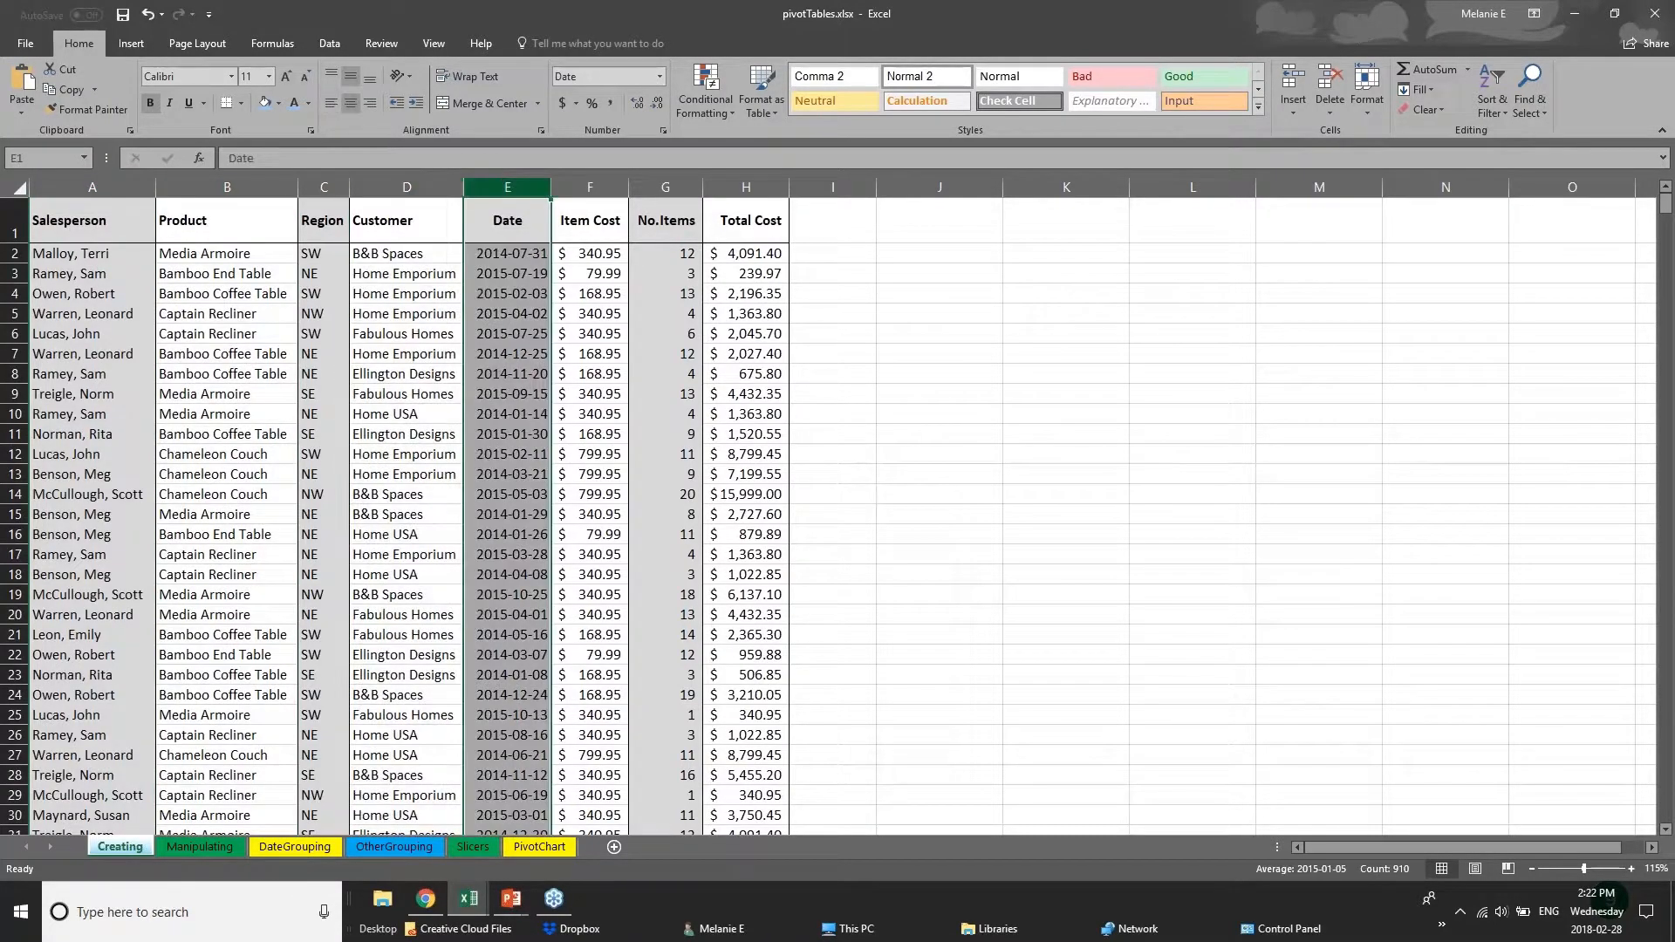
click(589, 186)
click(665, 186)
click(735, 186)
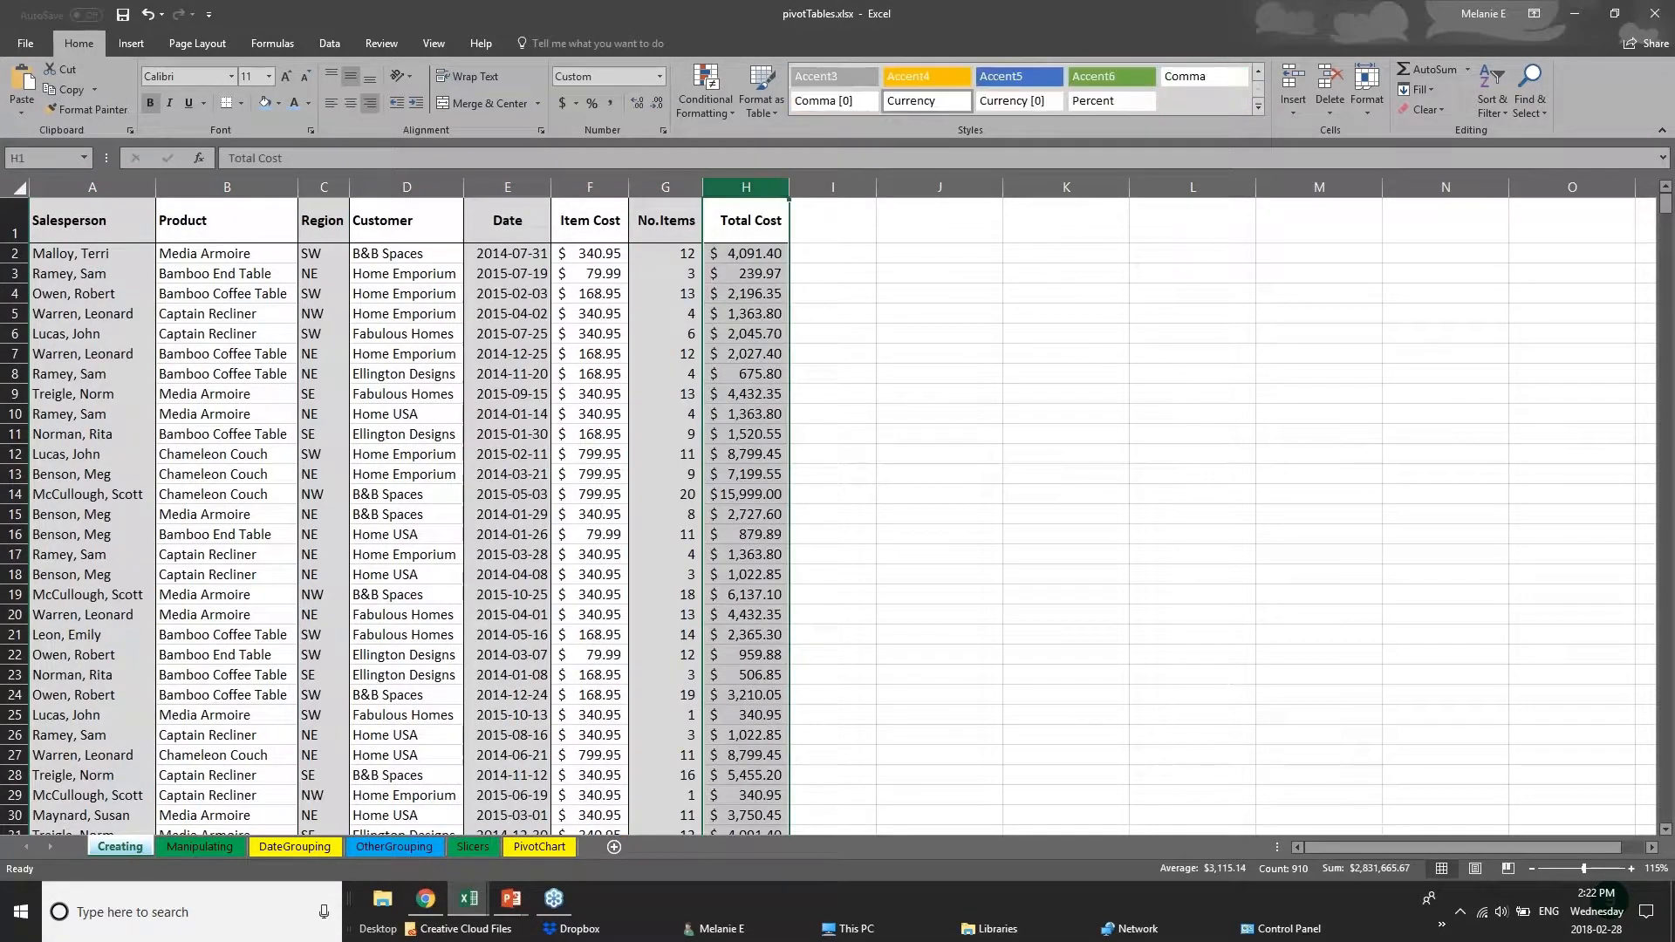
Step: Fill the entire Salesperson column A with a light blue theme color
click(94, 186)
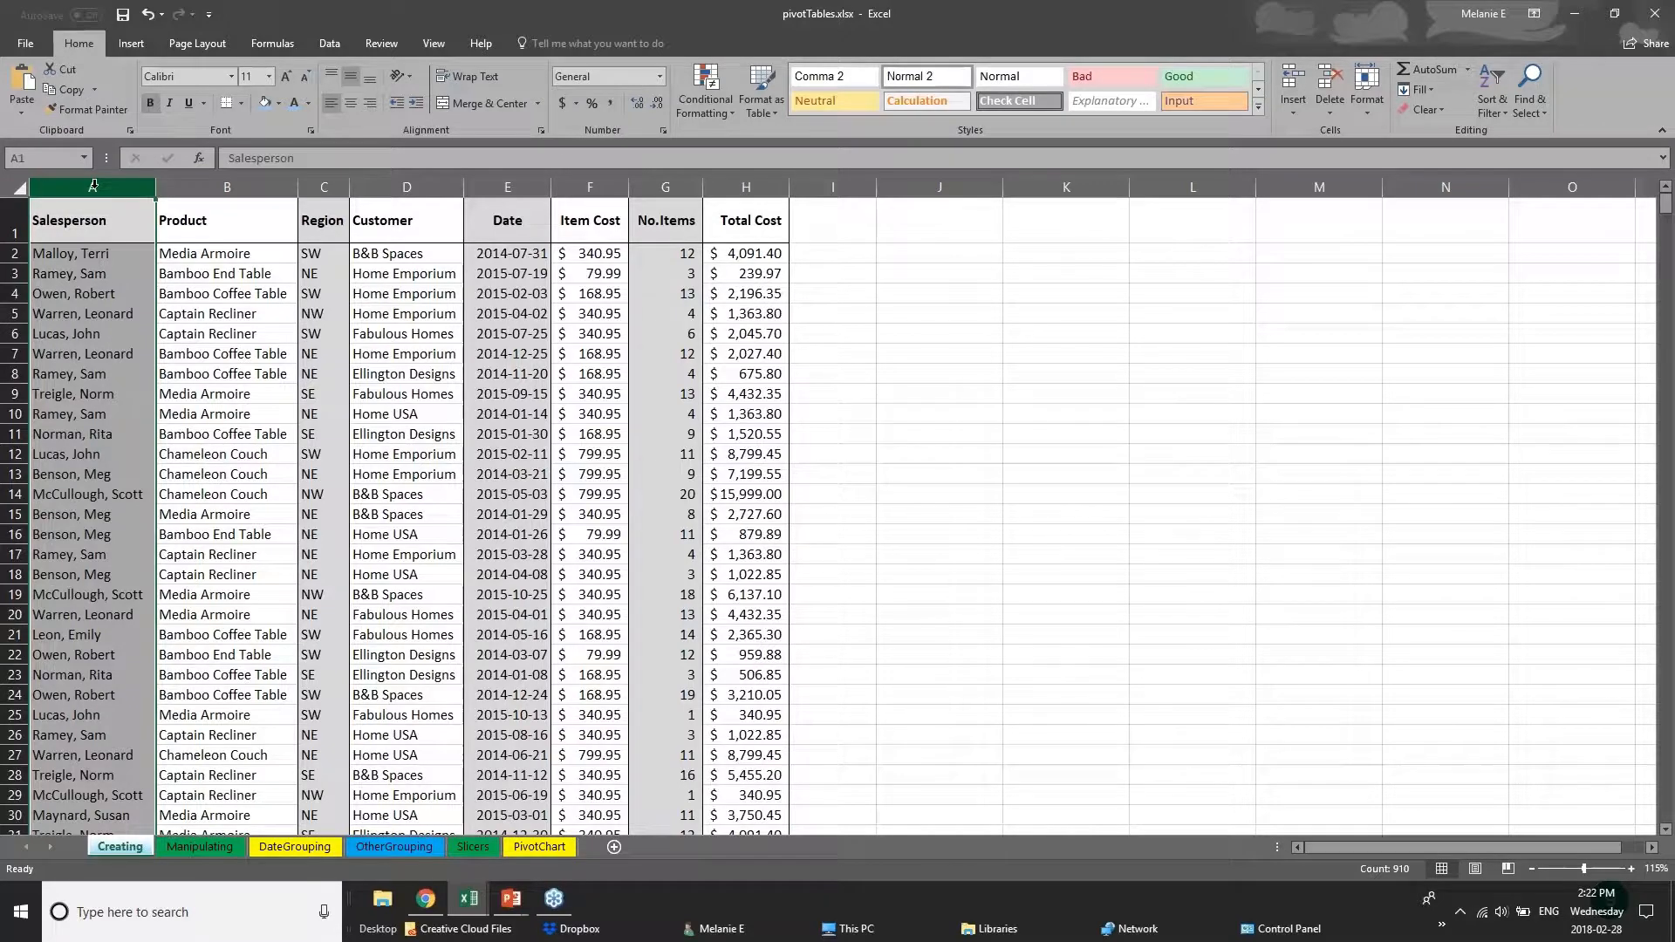
right_click(94, 185)
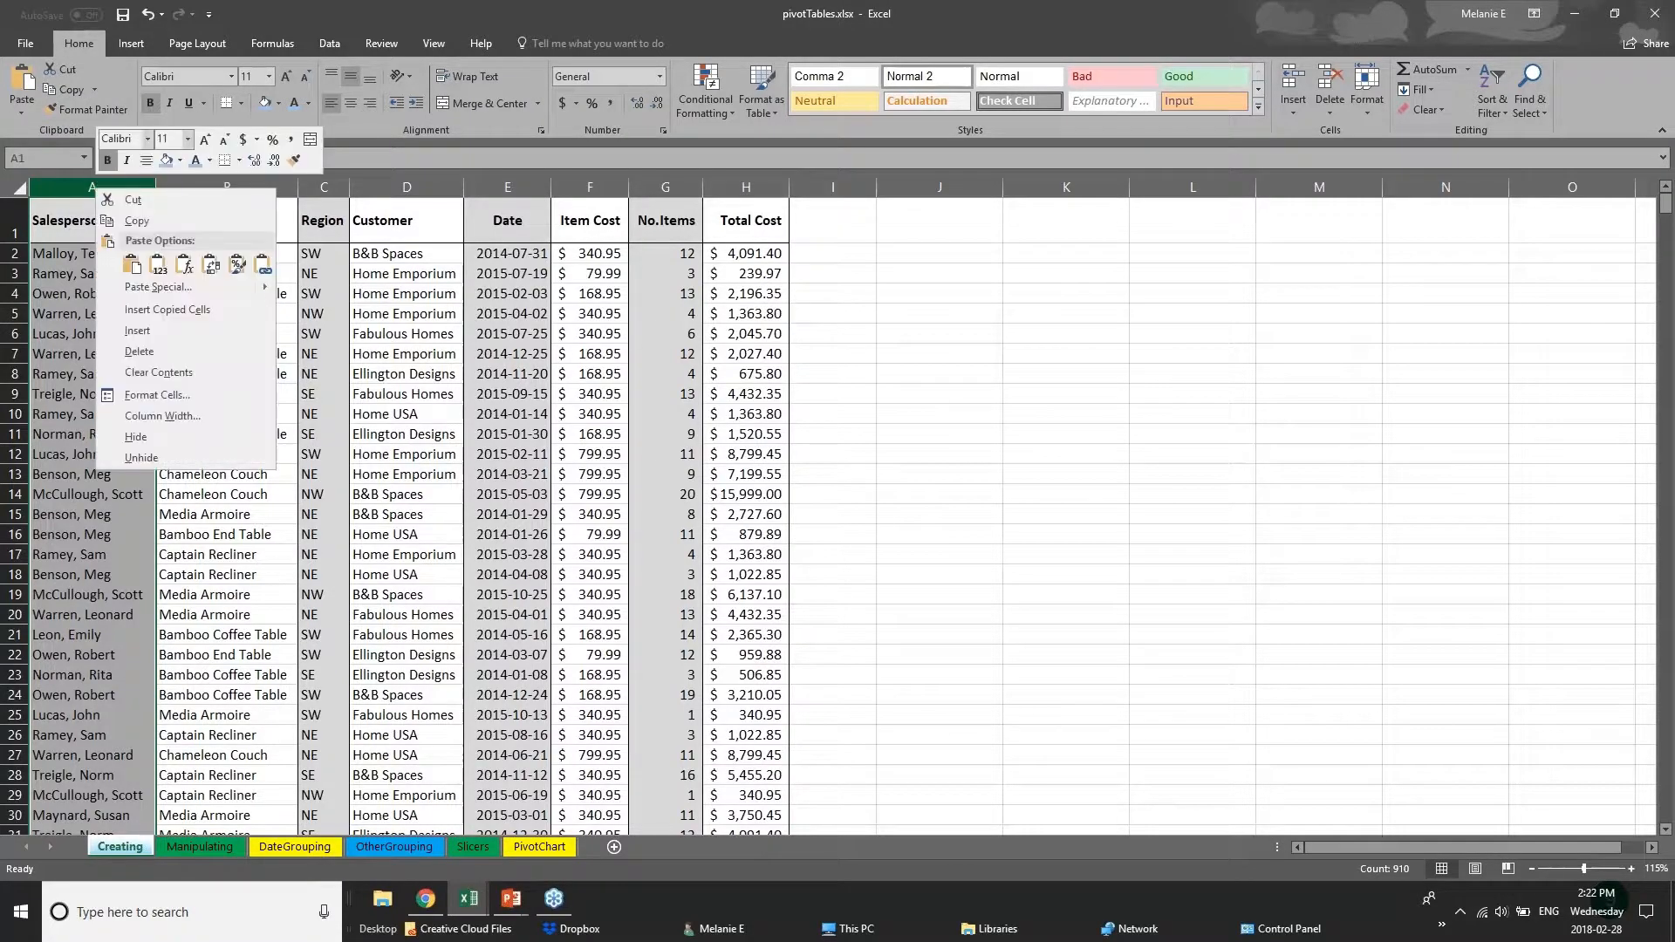
click(179, 162)
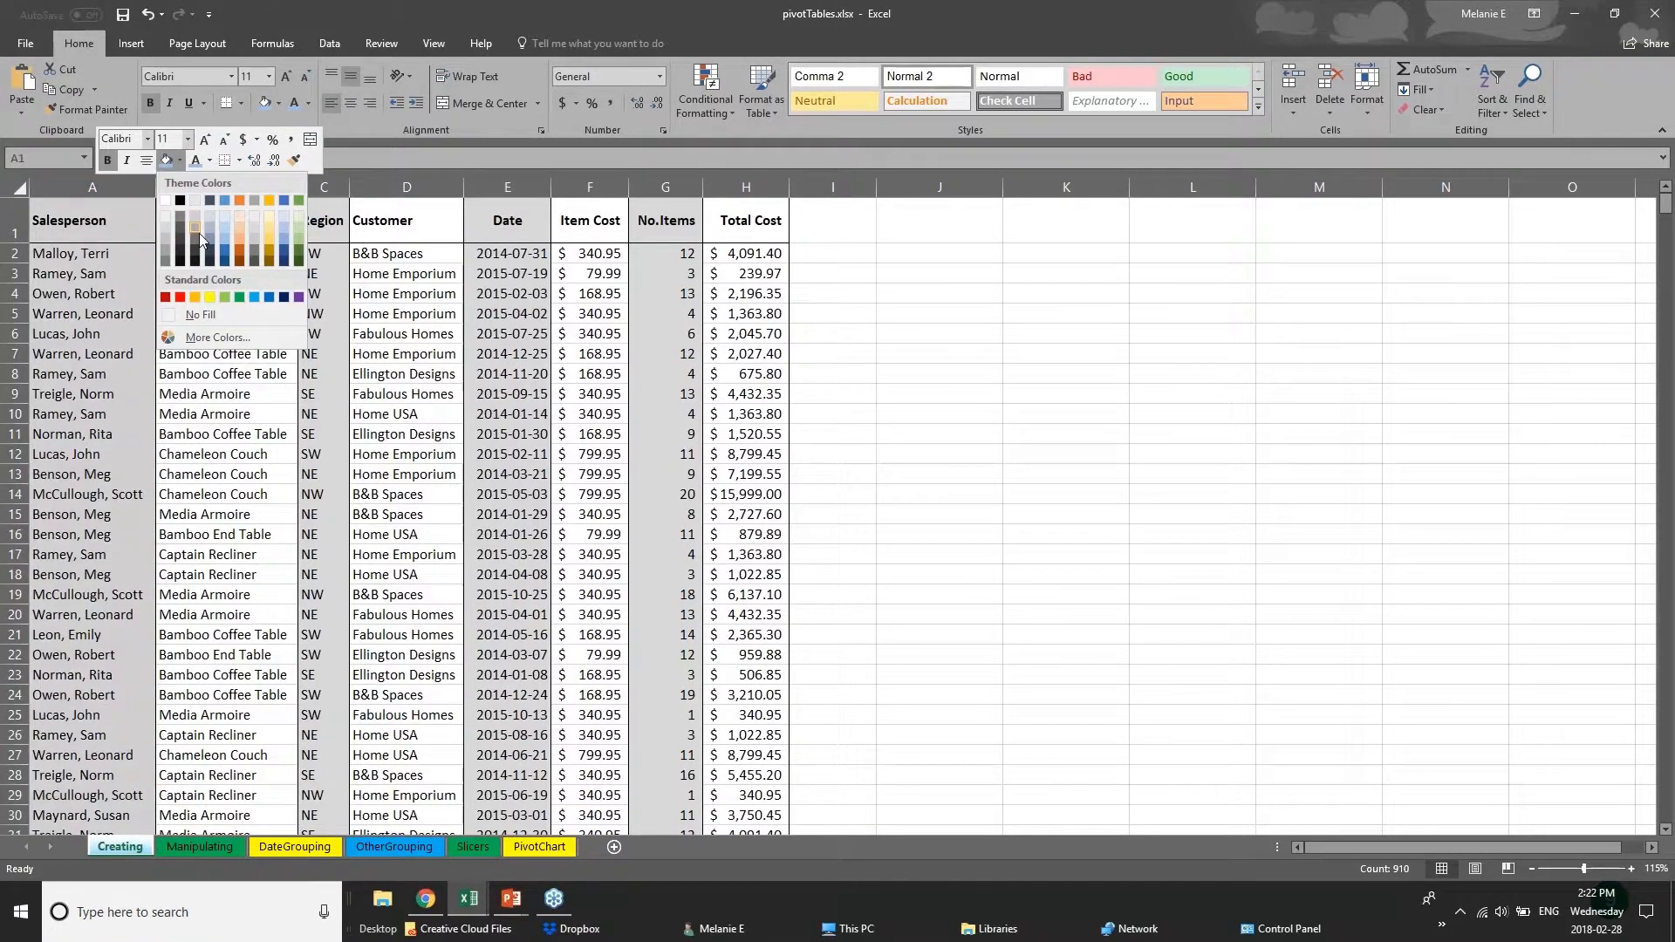
click(227, 243)
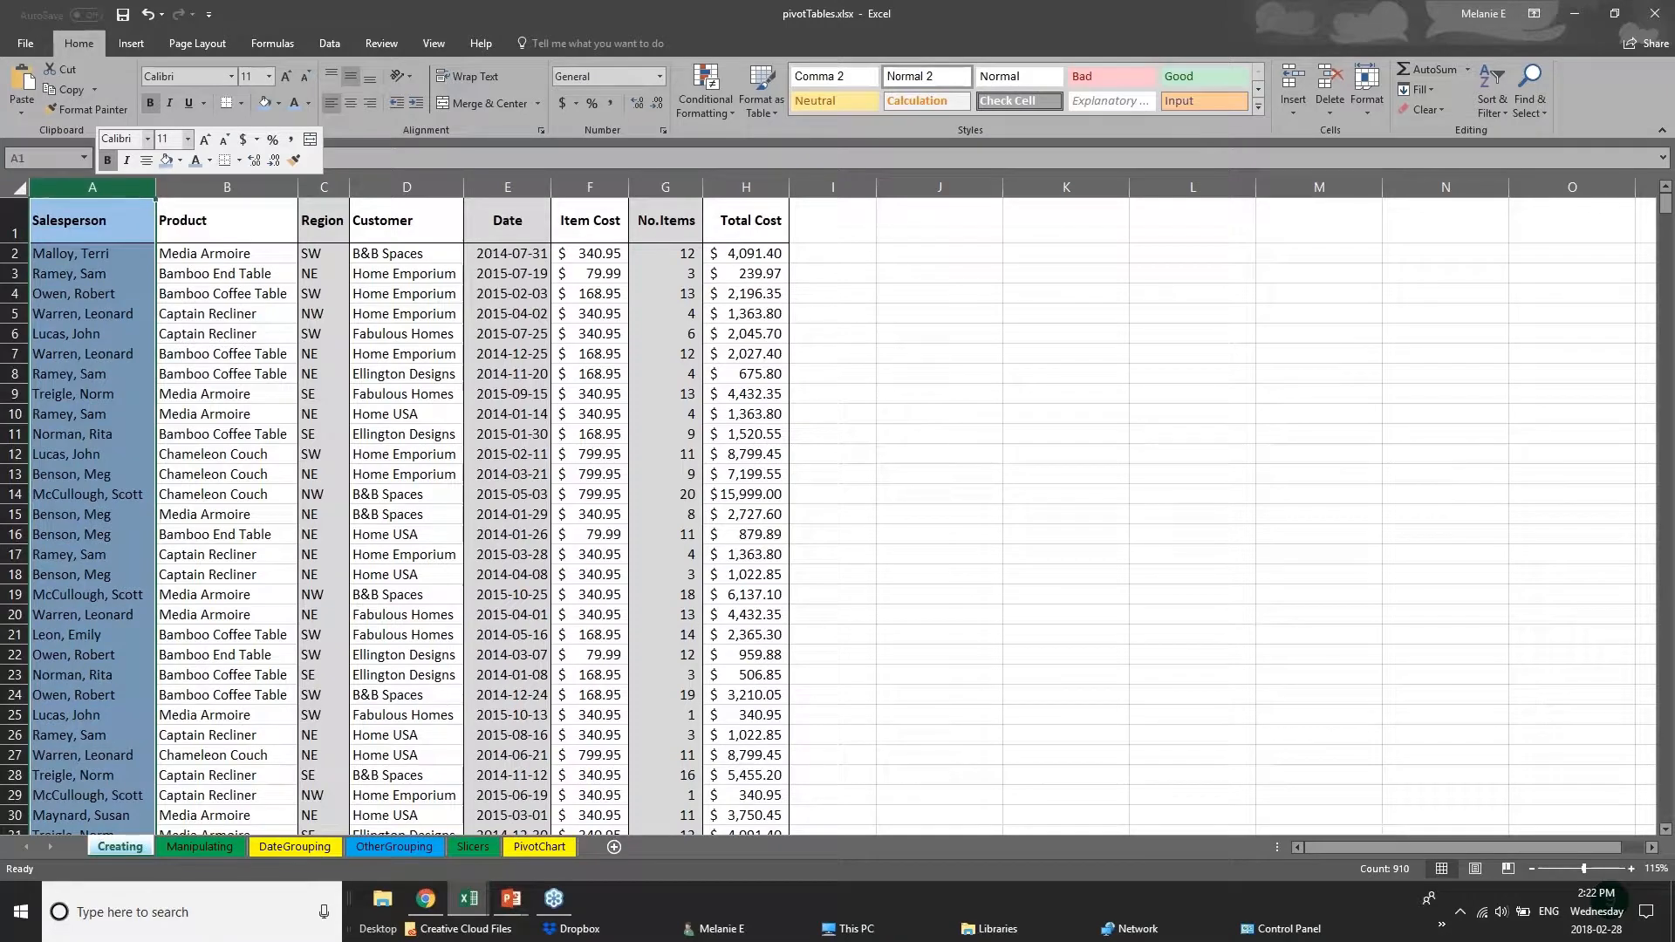
click(83, 274)
Step: Apply a Thick Bottom Border to the whole header row 1 of the Creating sheet
drag(68, 231, 768, 226)
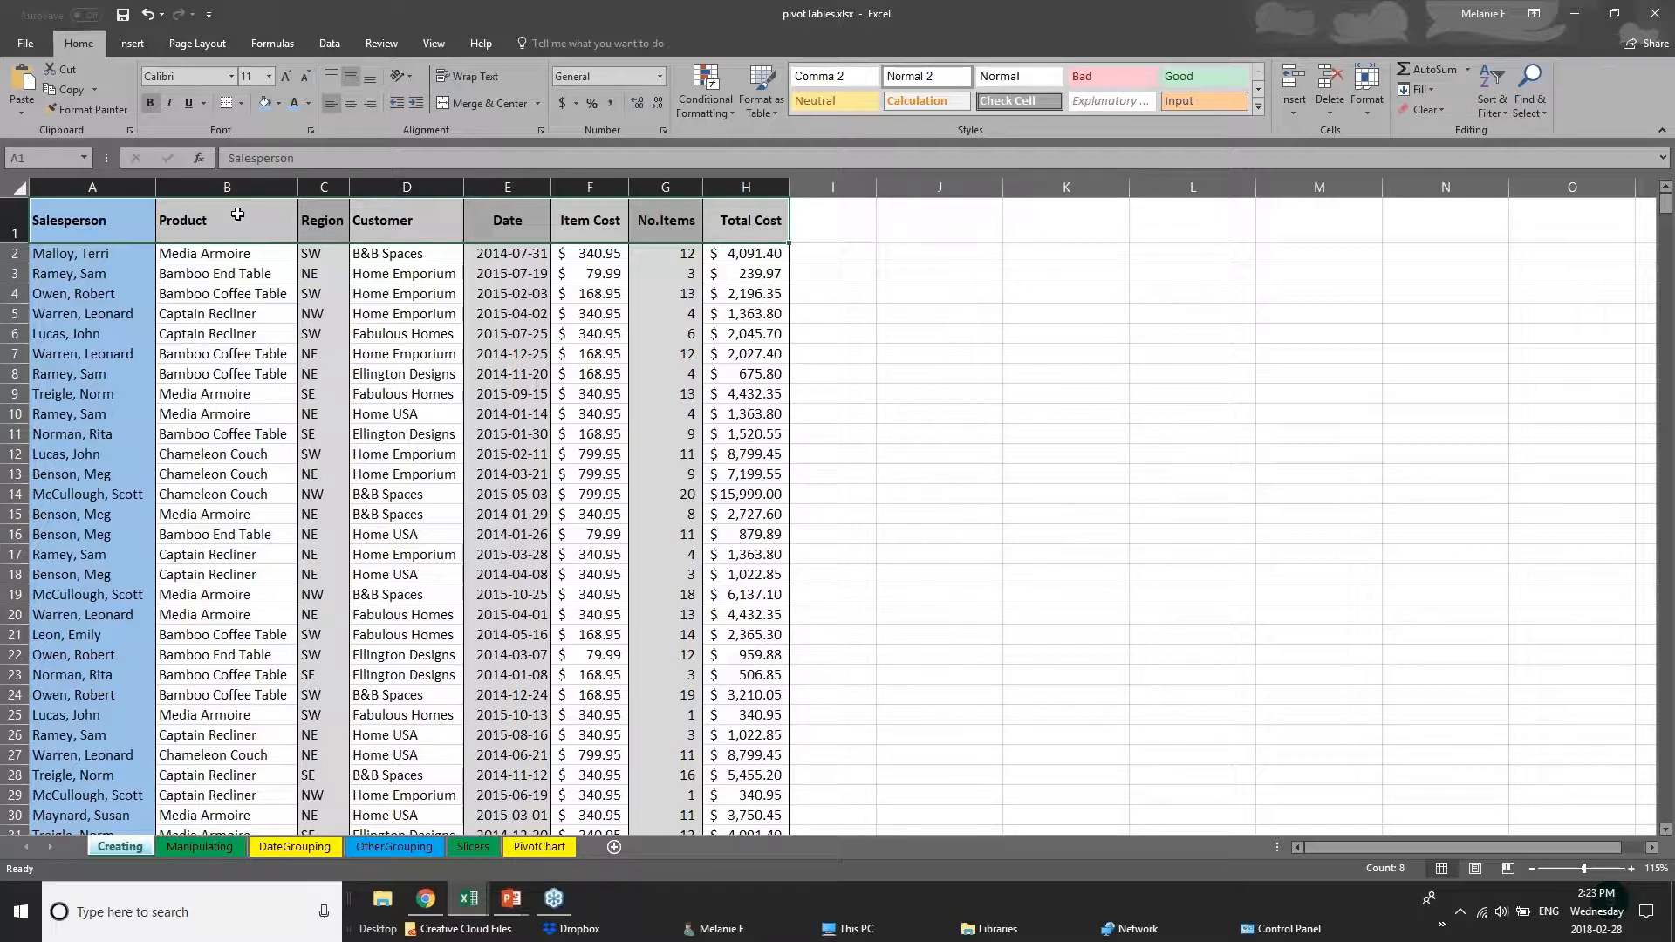
click(17, 225)
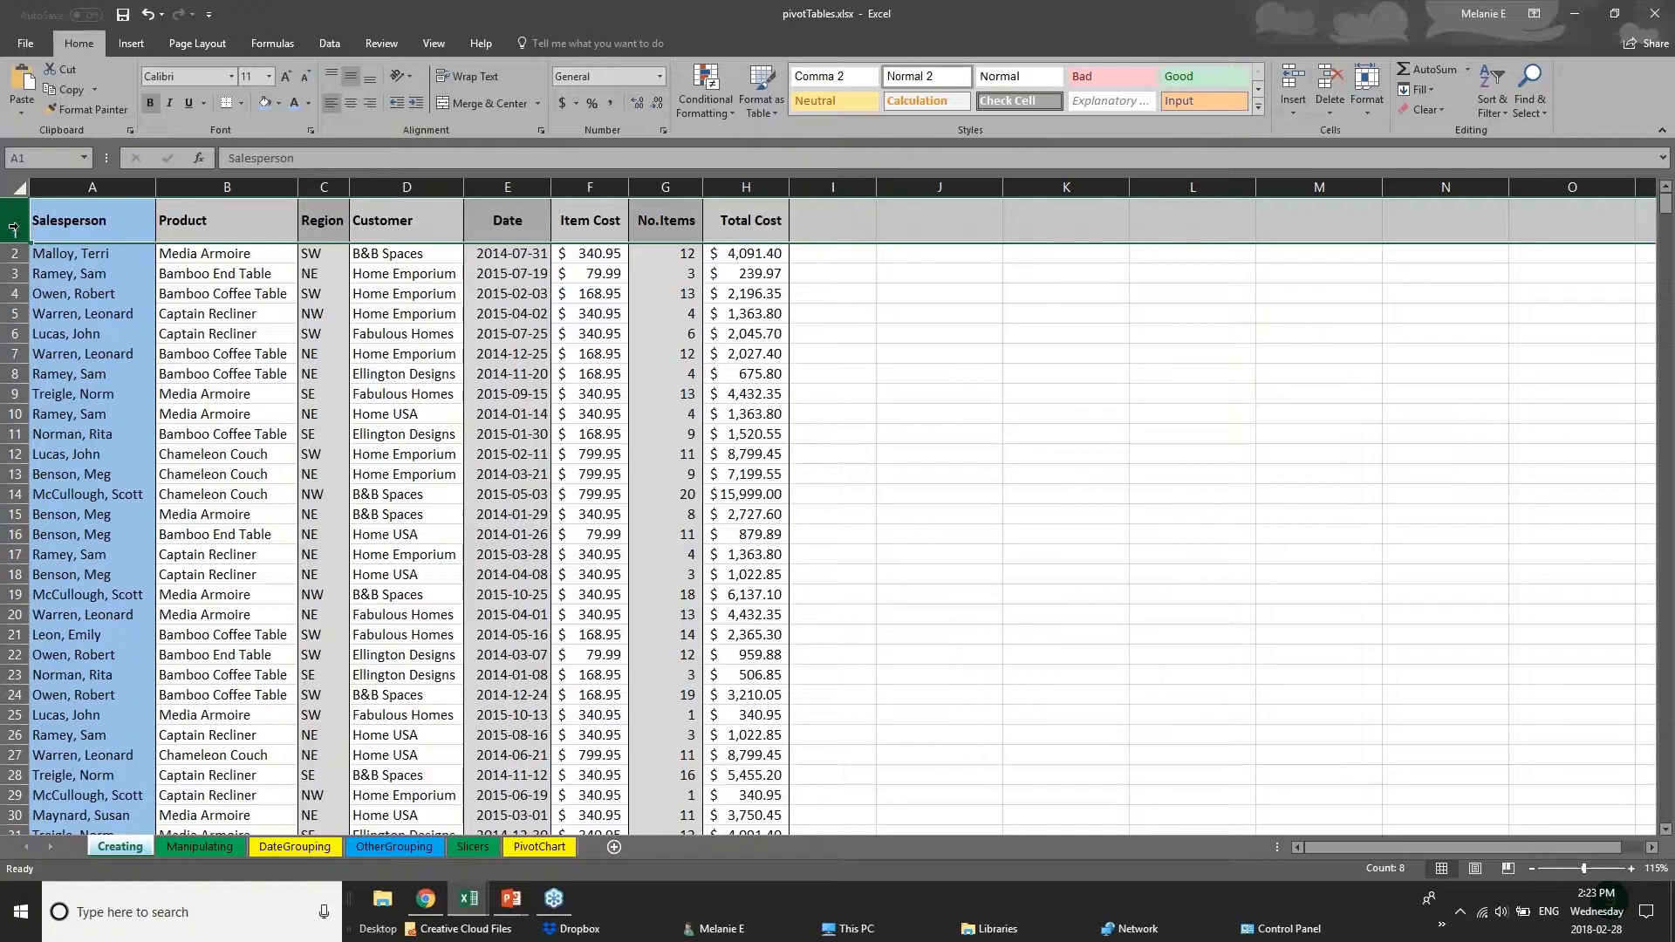
click(244, 104)
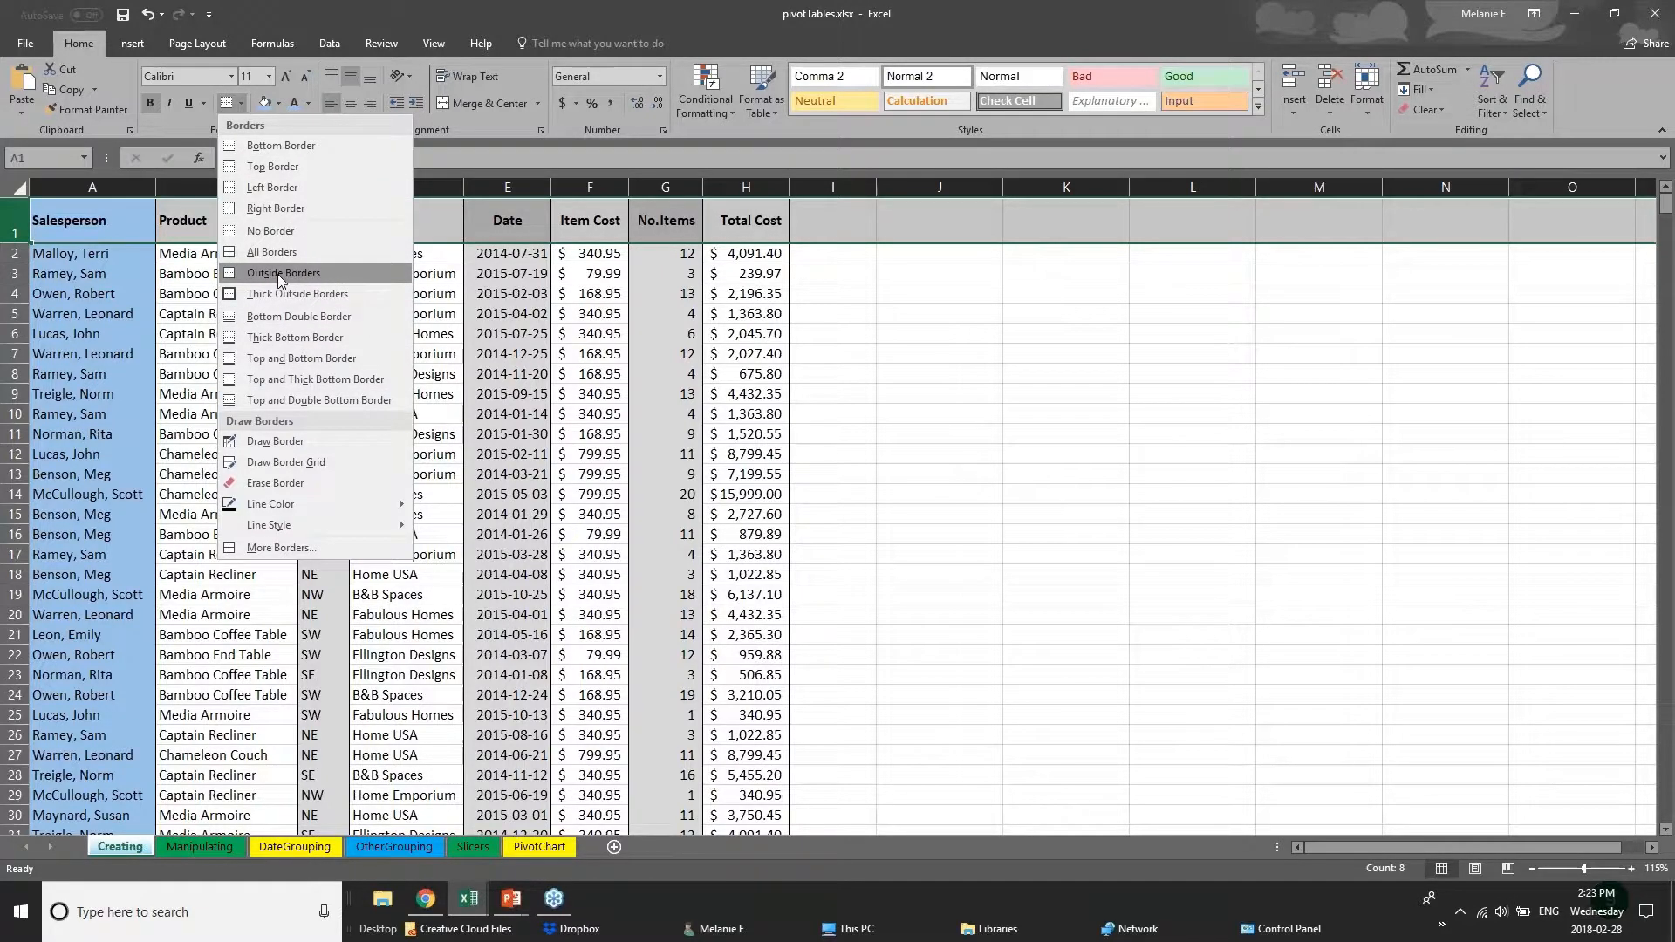
click(22, 224)
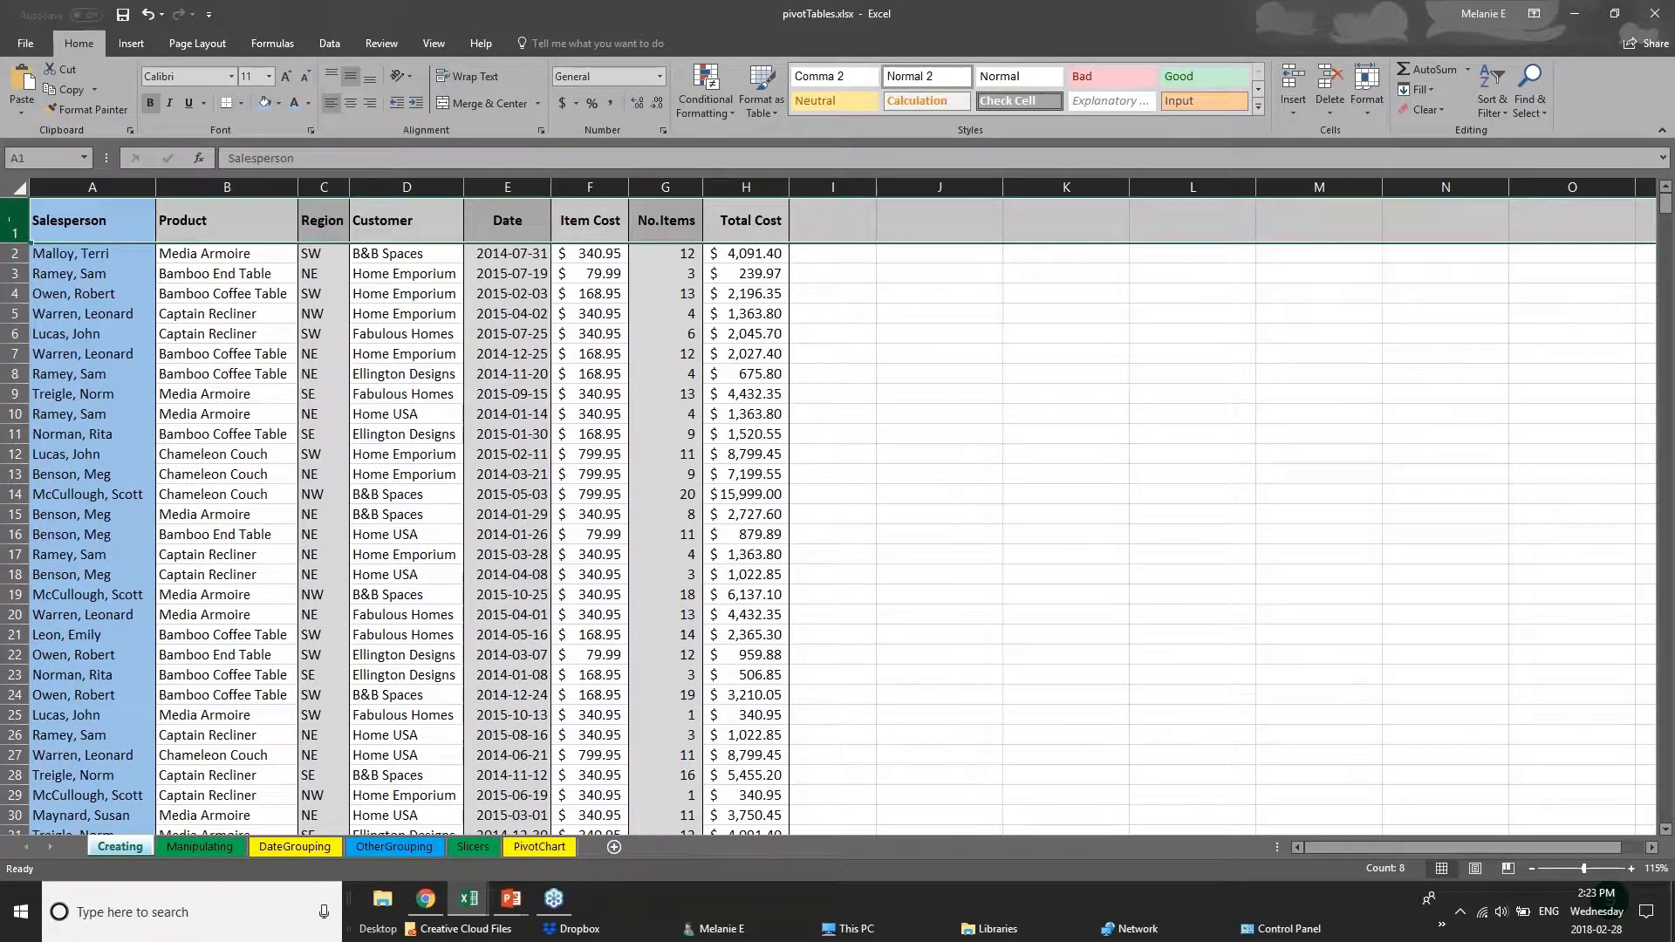
click(241, 103)
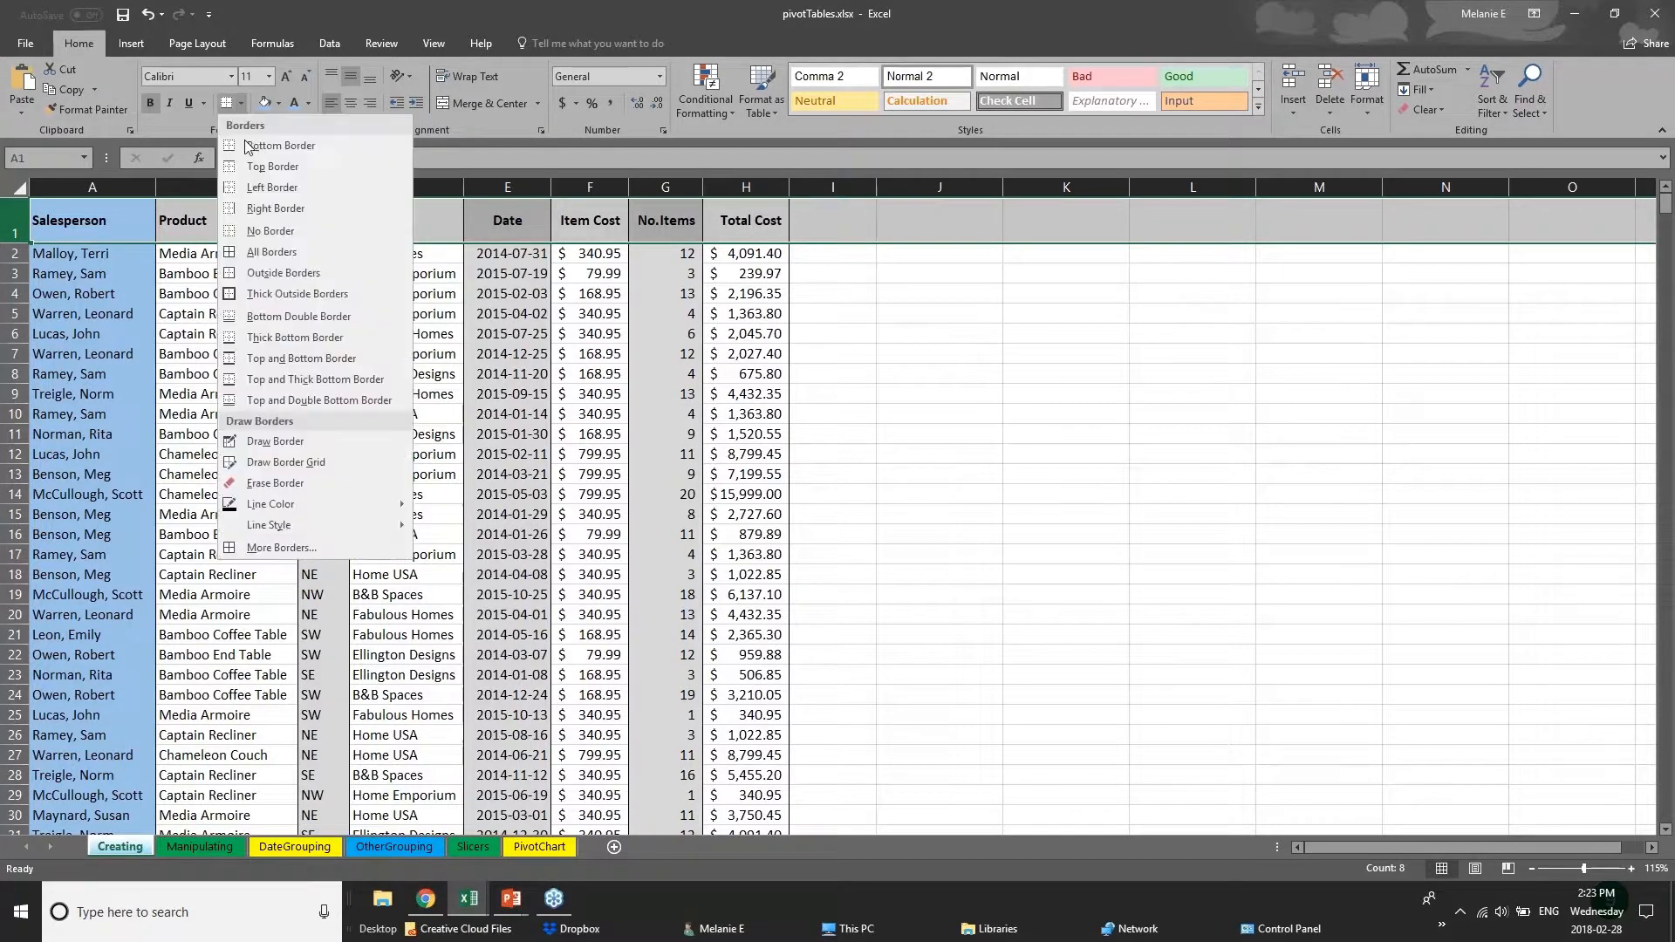
click(251, 340)
drag(102, 227, 761, 218)
click(389, 528)
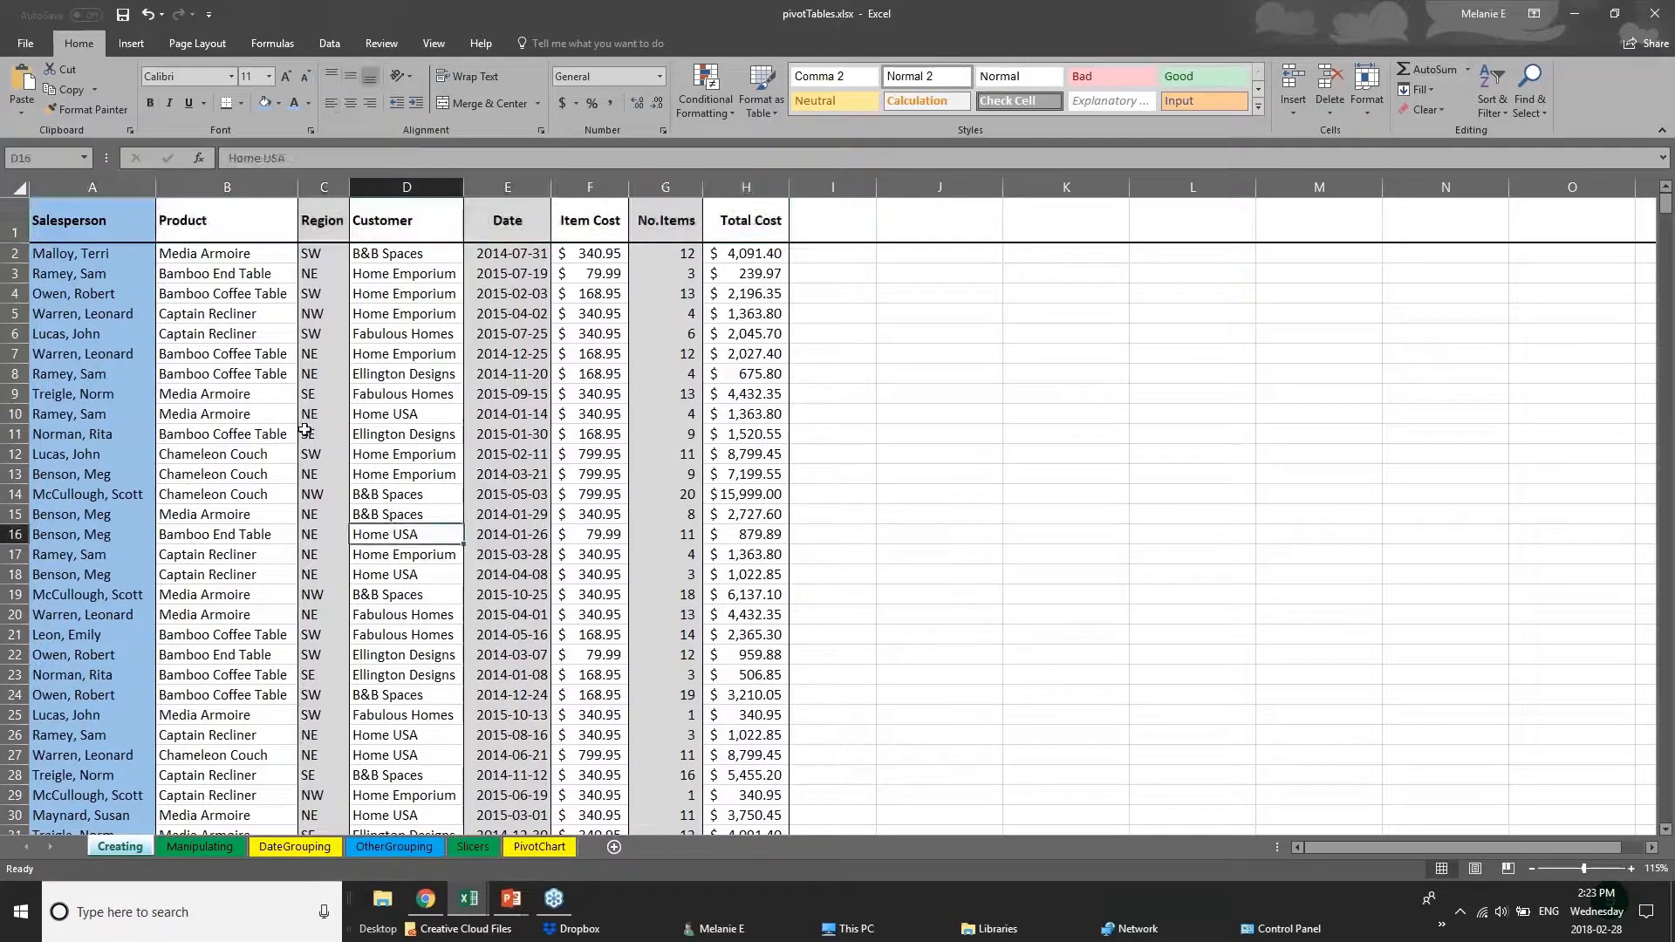
Step: Look through the DateGrouping, Slicers and PivotChart sheets, and switch to the 01 - Examples.xlsx workbook
scroll(121, 691, down, 1)
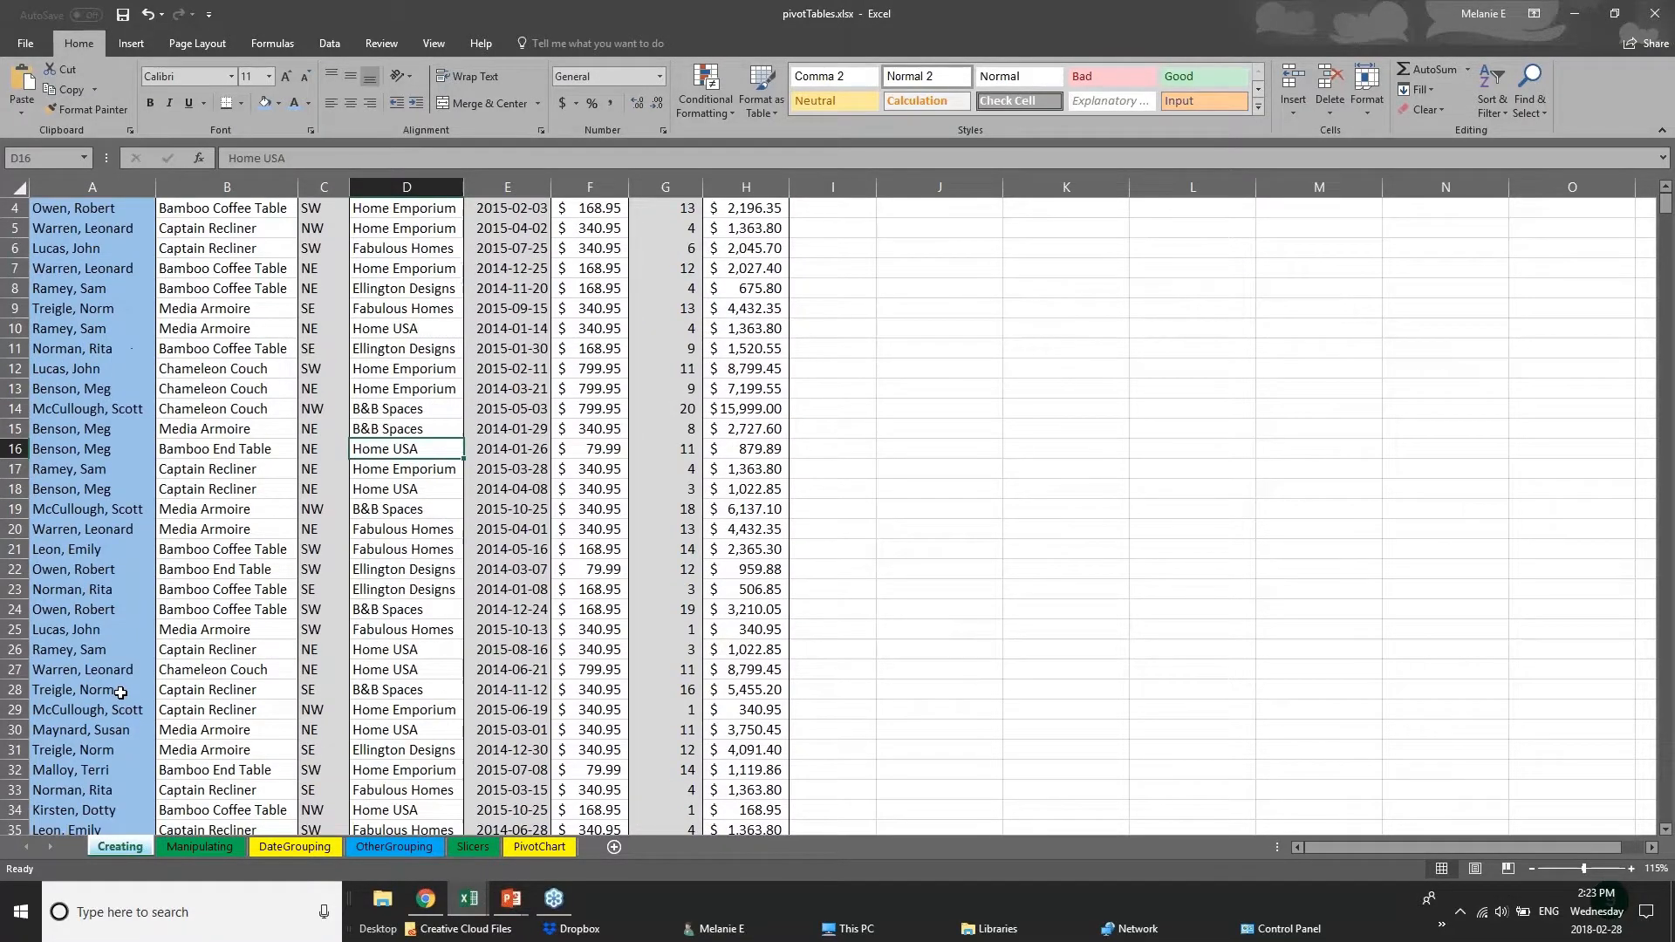
scroll(121, 691, down, 10)
click(294, 846)
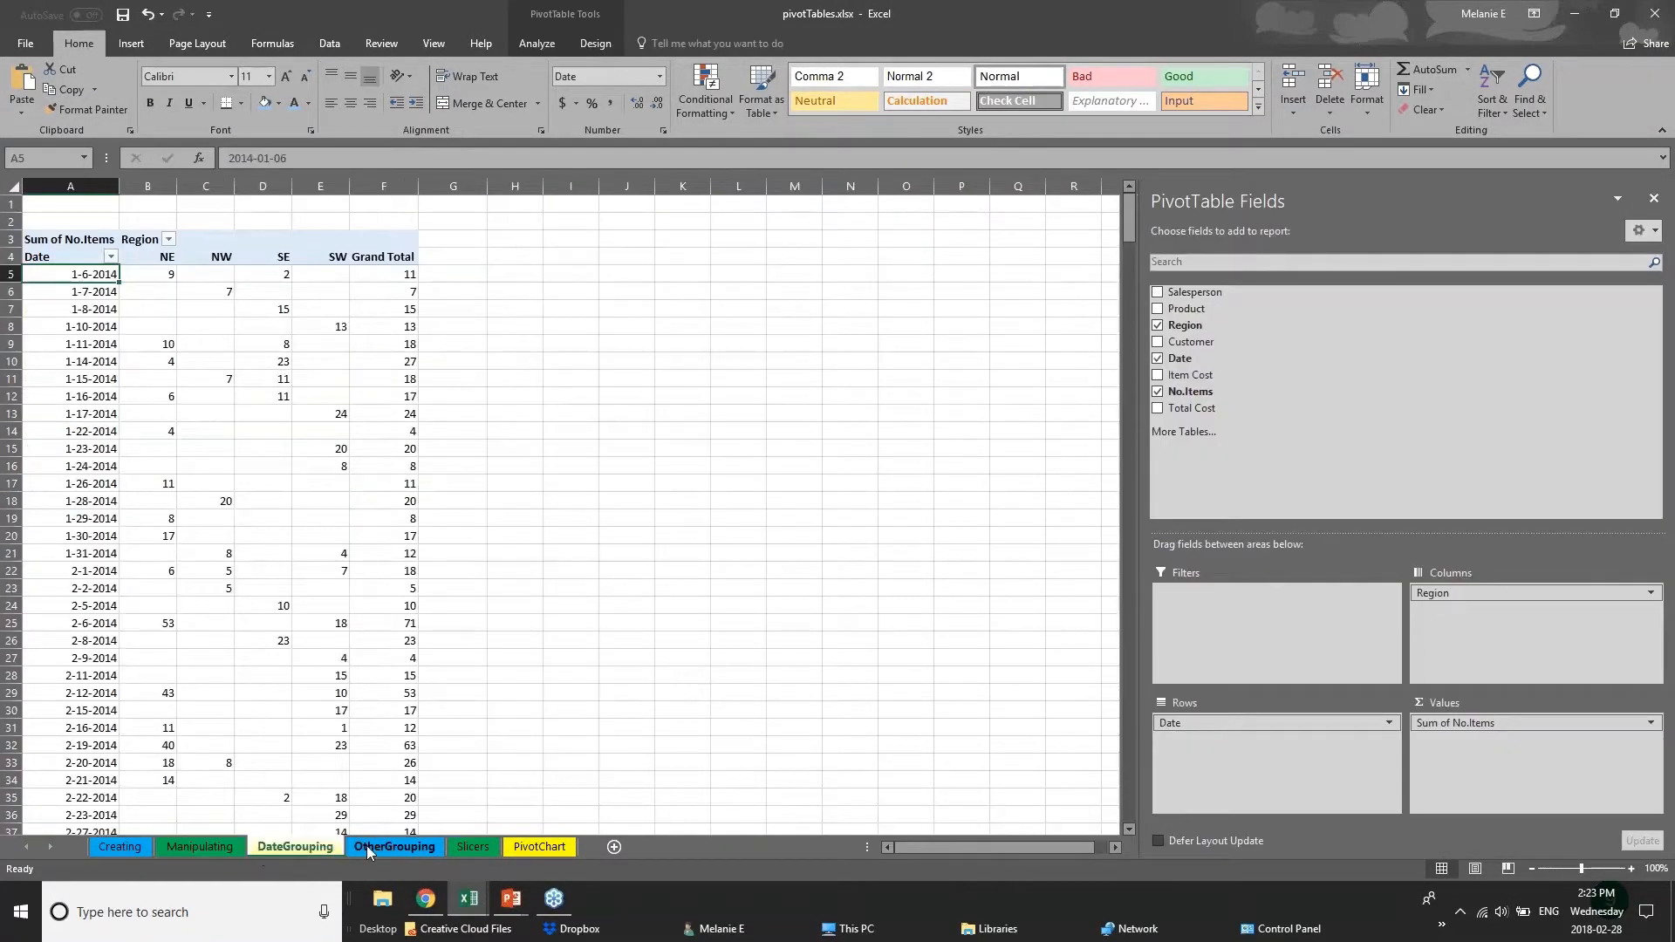
click(472, 846)
click(523, 846)
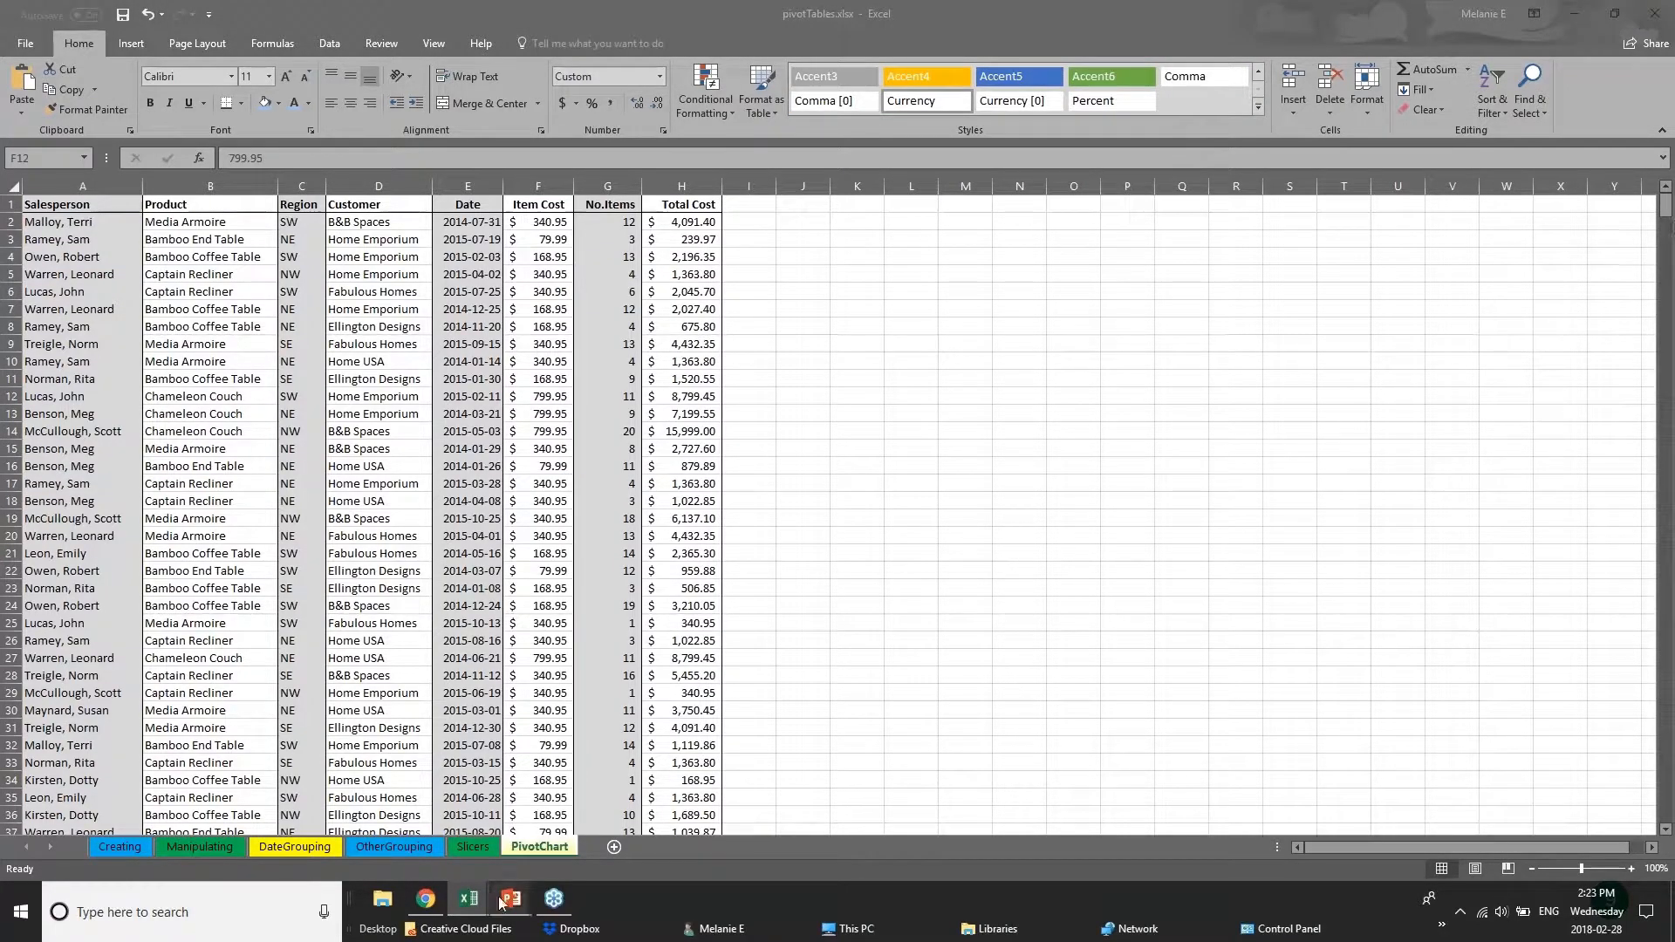
mouse_move(458, 877)
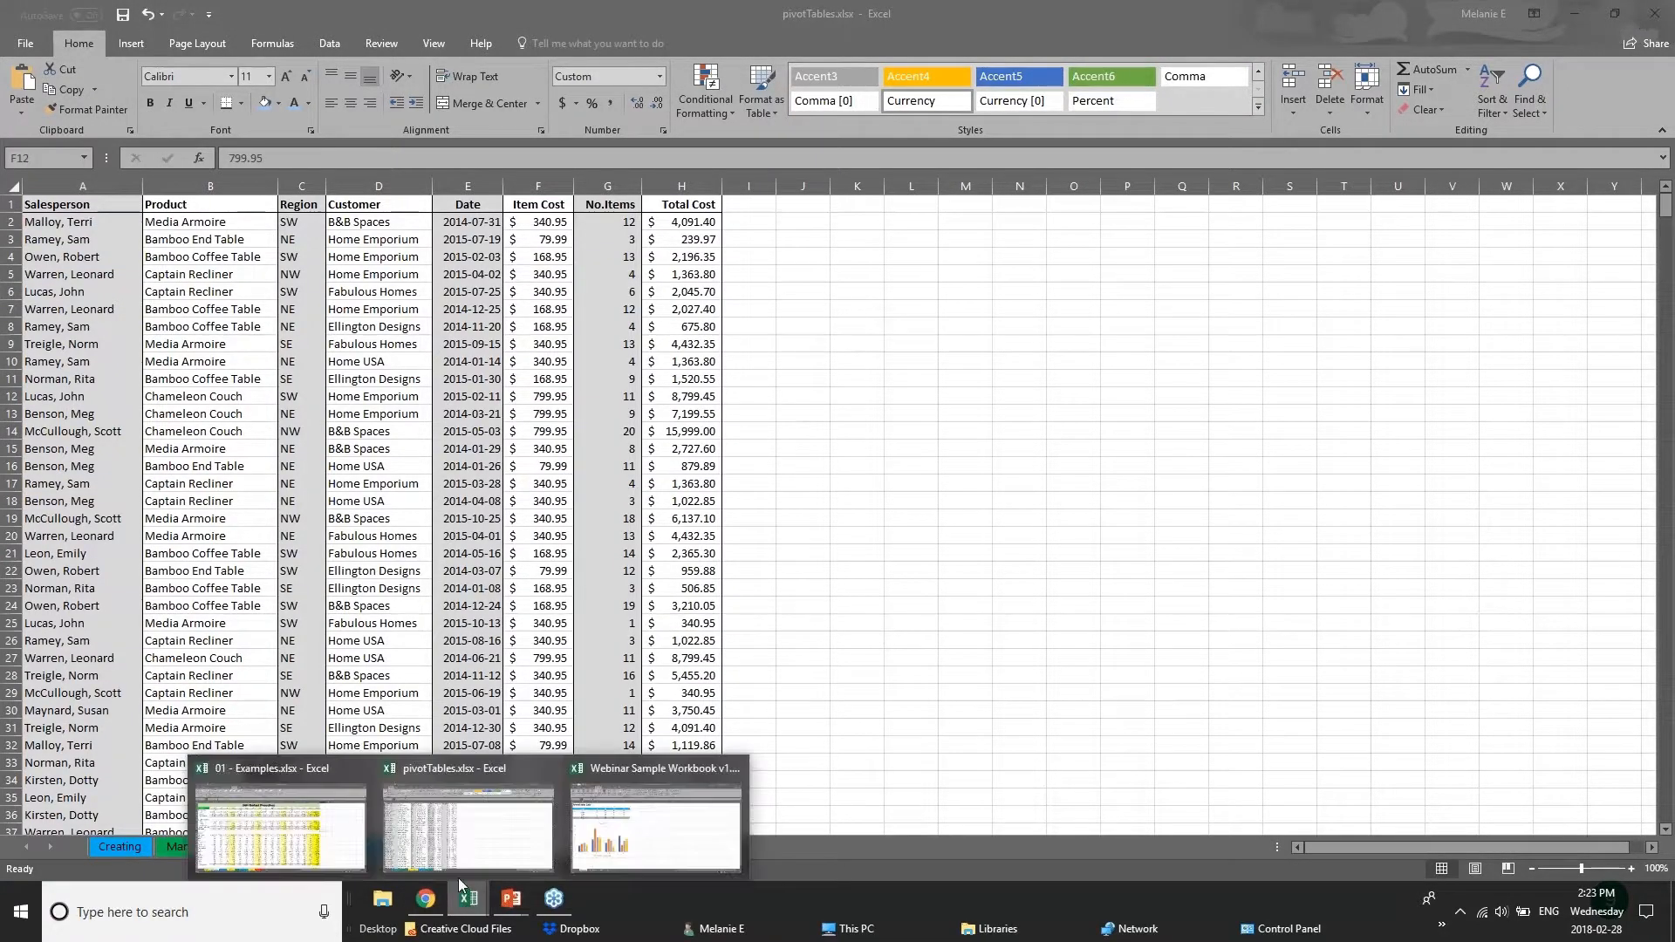
click(279, 829)
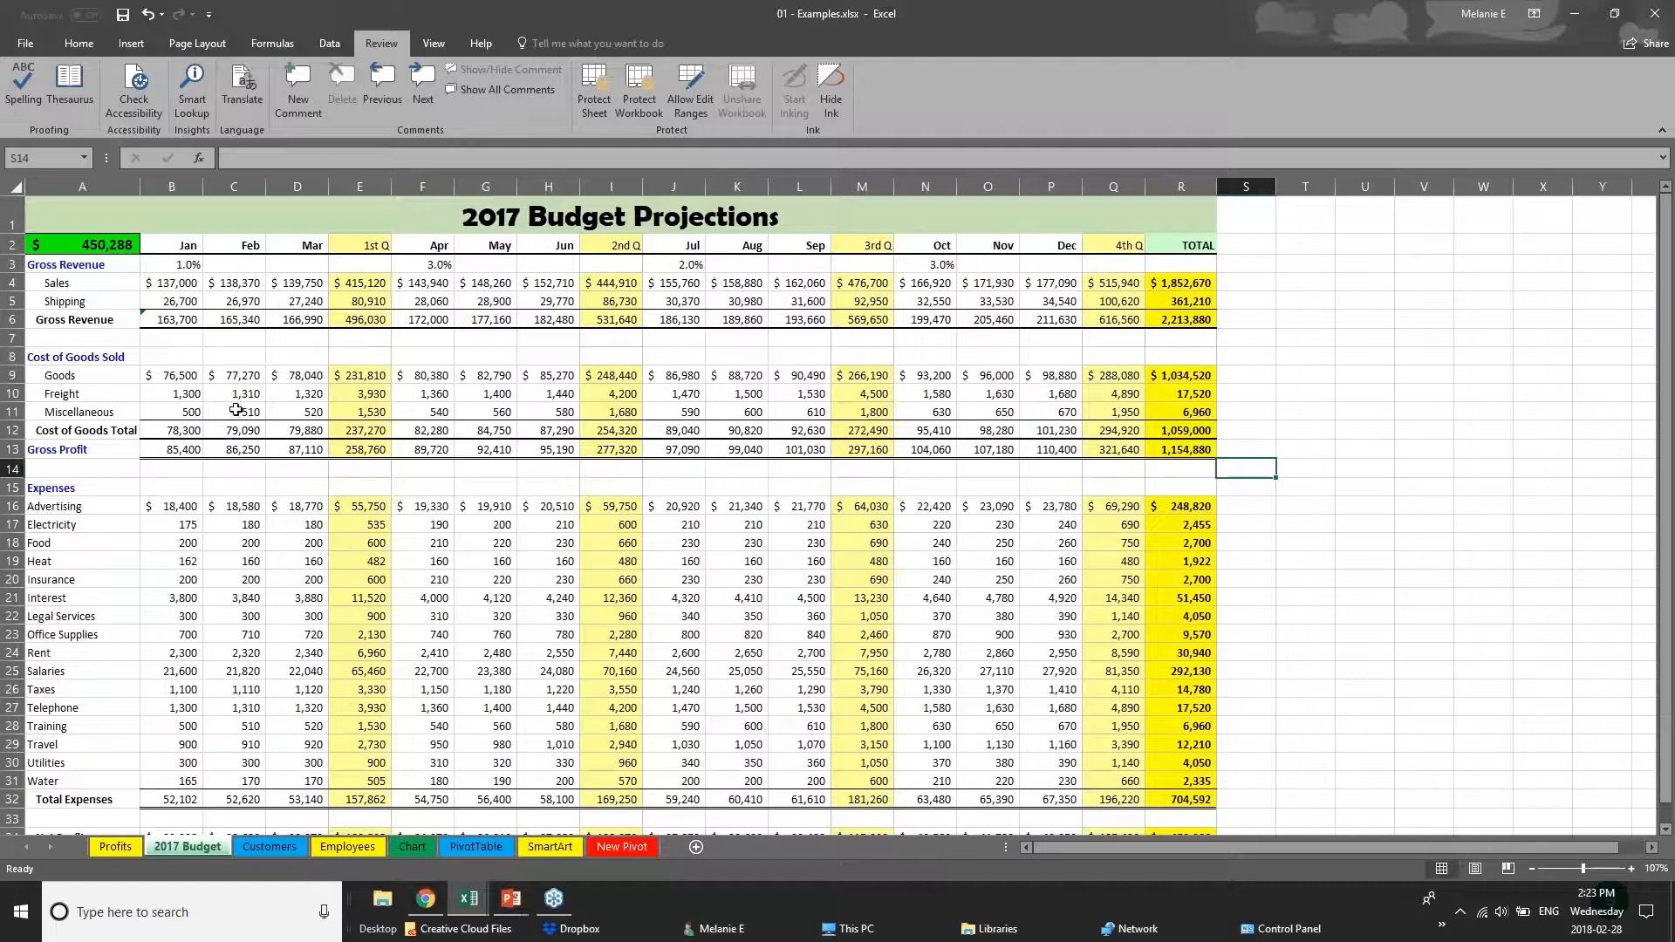
Step: Examine the shaded quarter columns, the Gross Revenue row and the bordered heading row on the 2017 Budget sheet
click(366, 248)
click(360, 179)
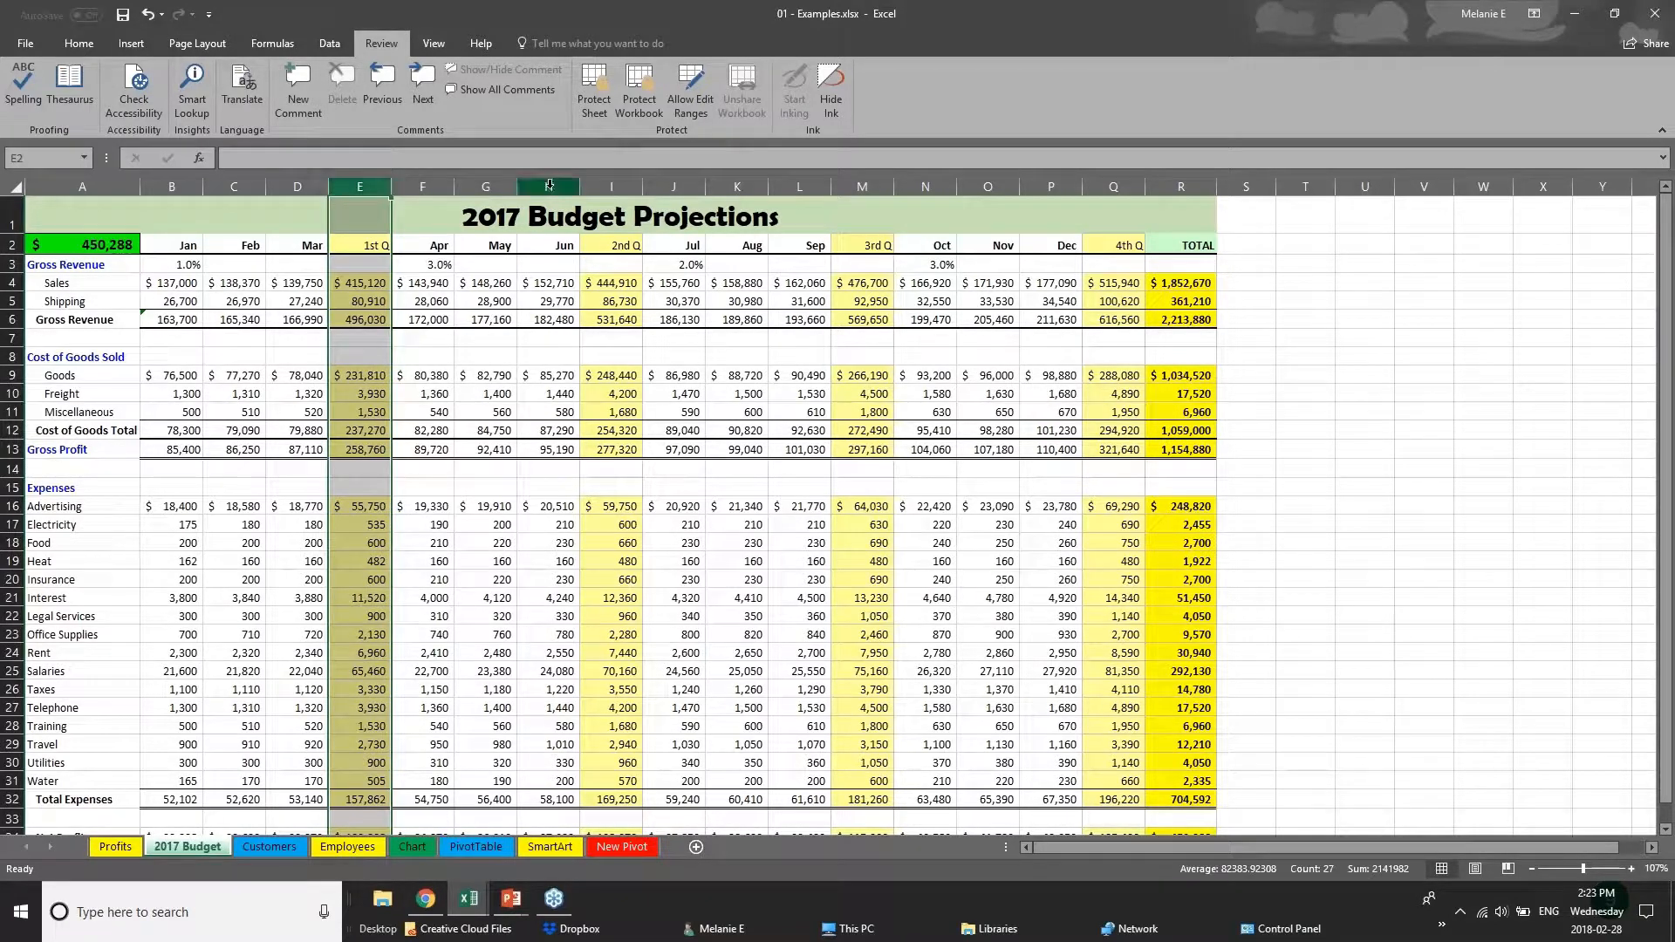
click(610, 187)
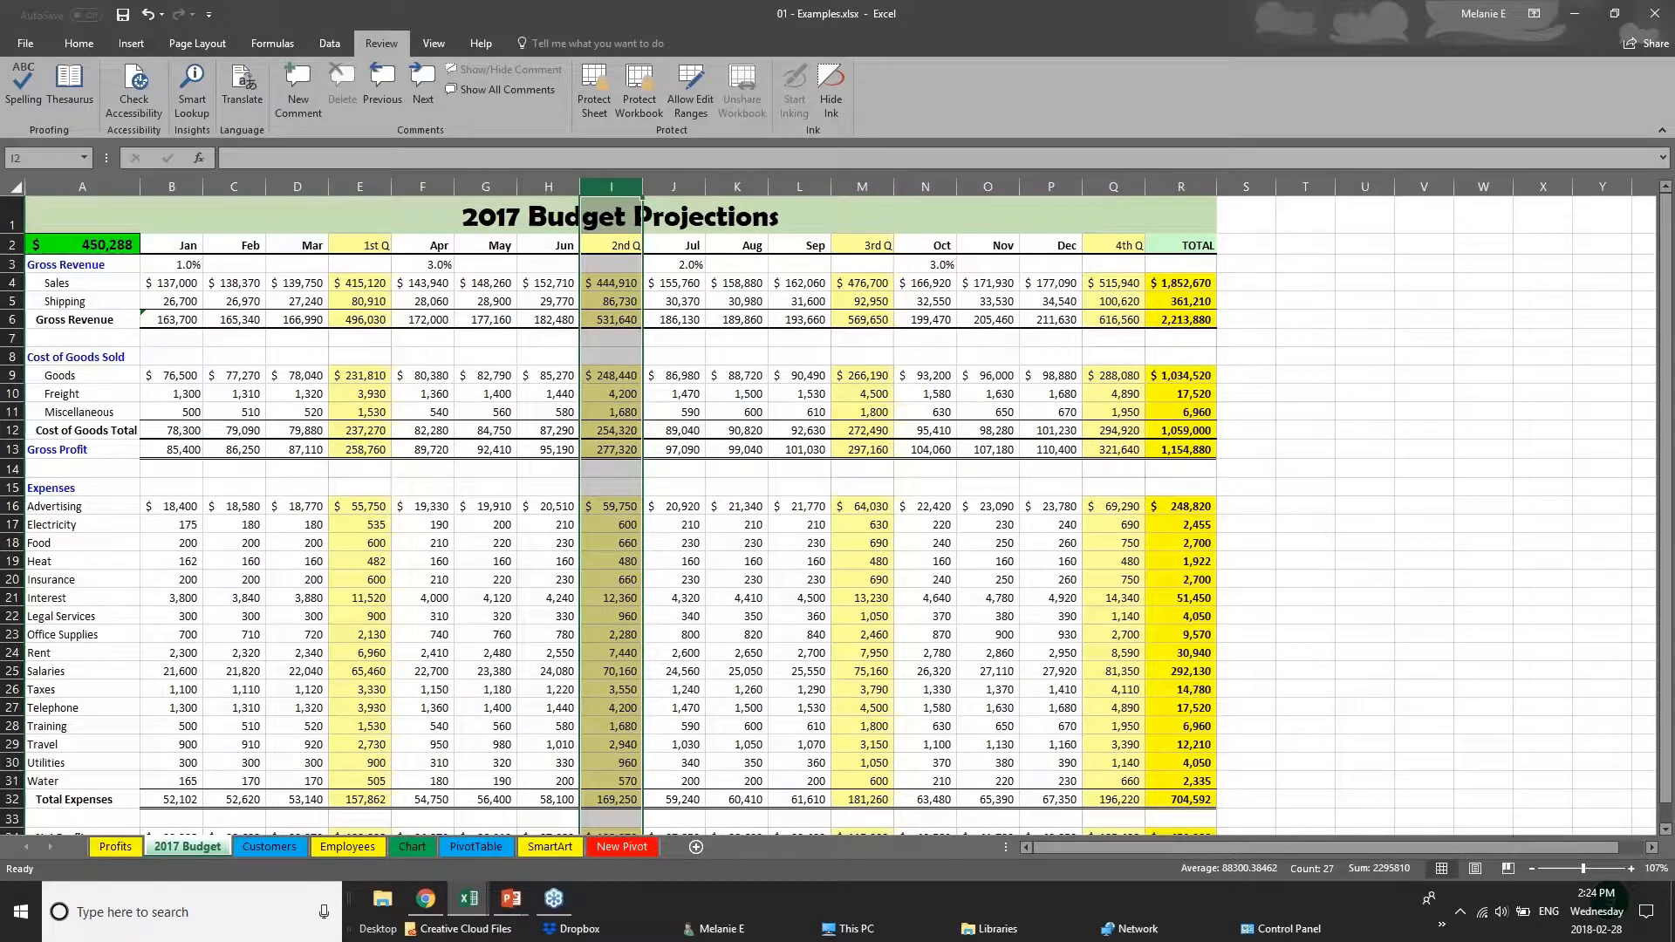
click(1113, 186)
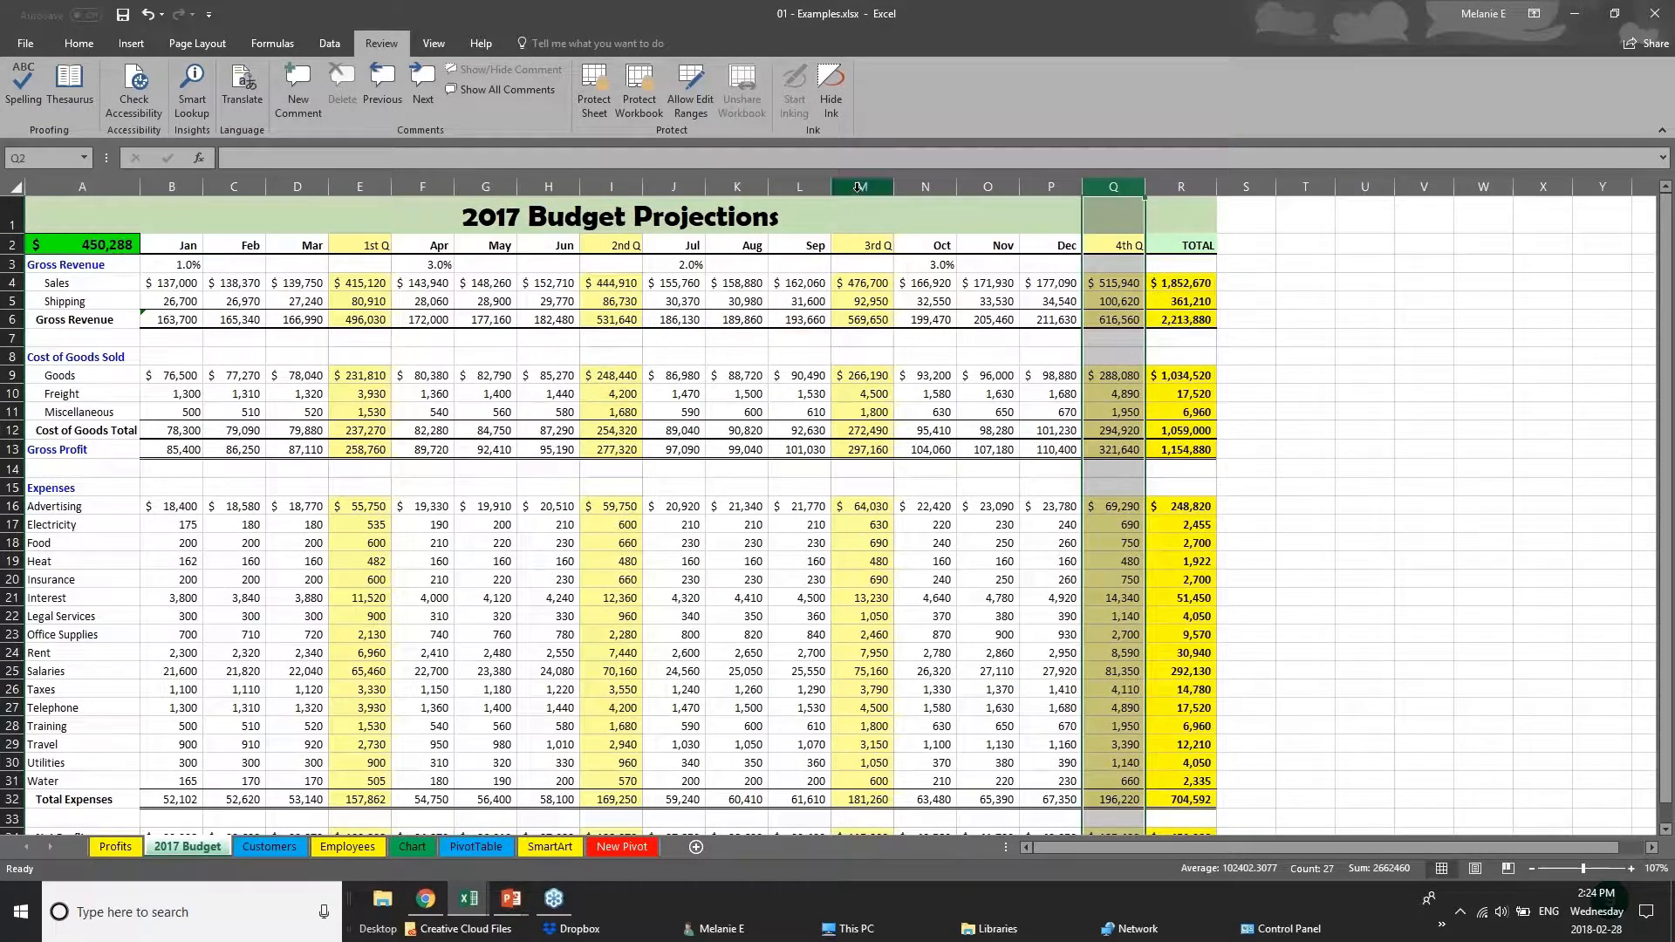
click(860, 186)
drag(171, 321, 1212, 329)
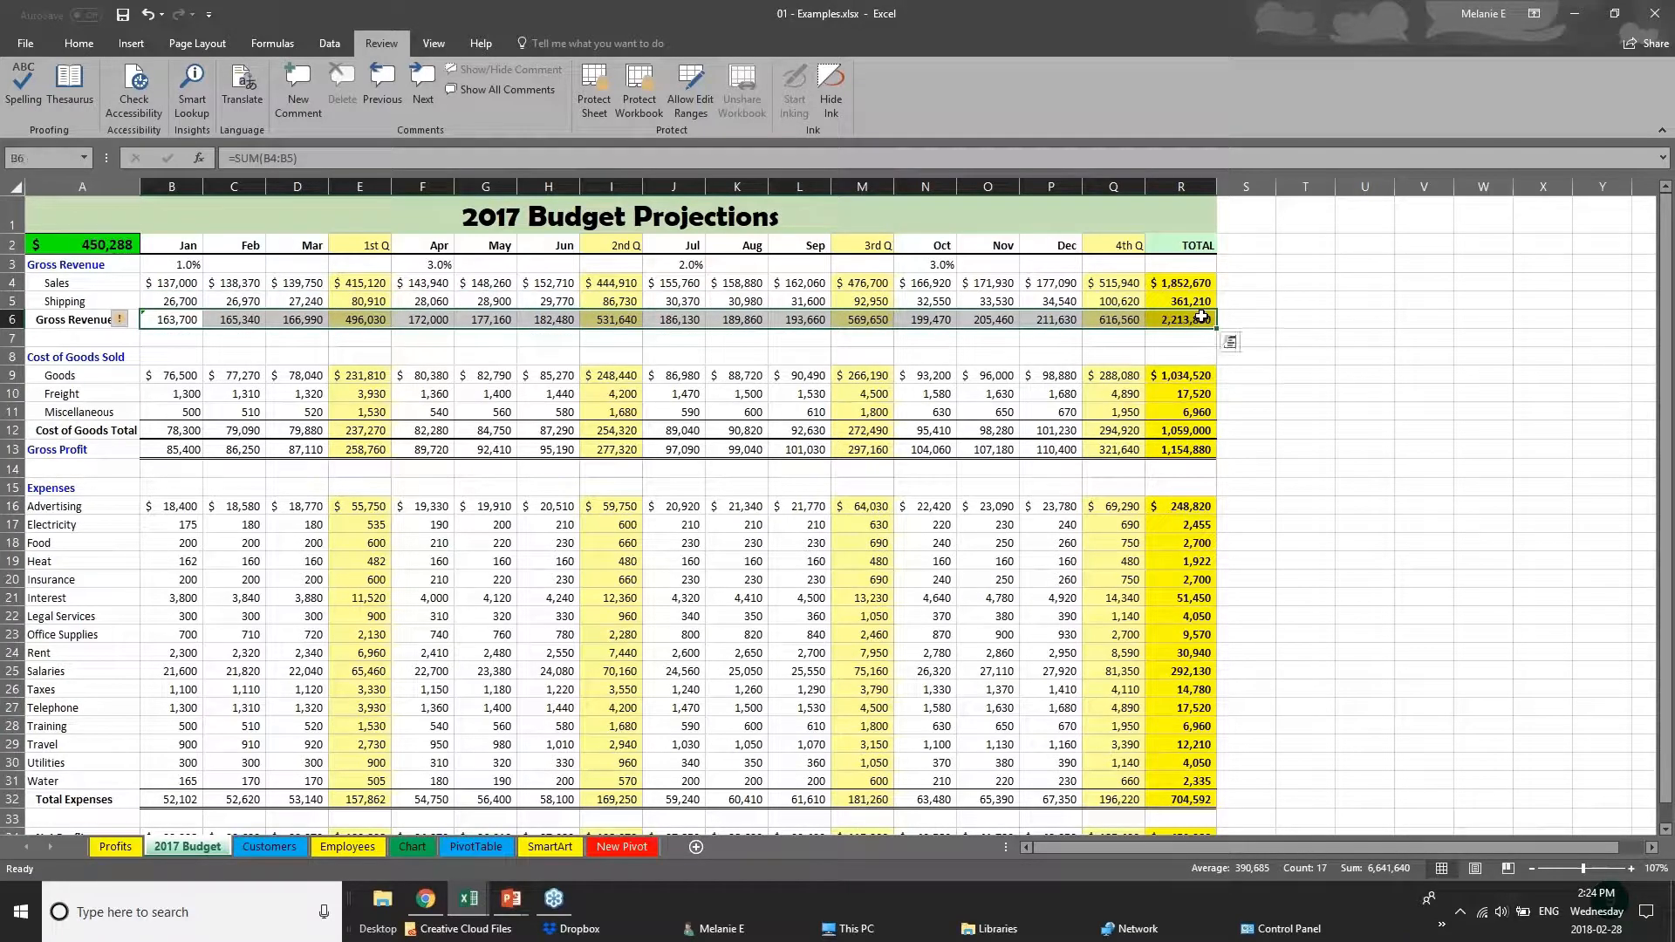
drag(196, 248, 1225, 262)
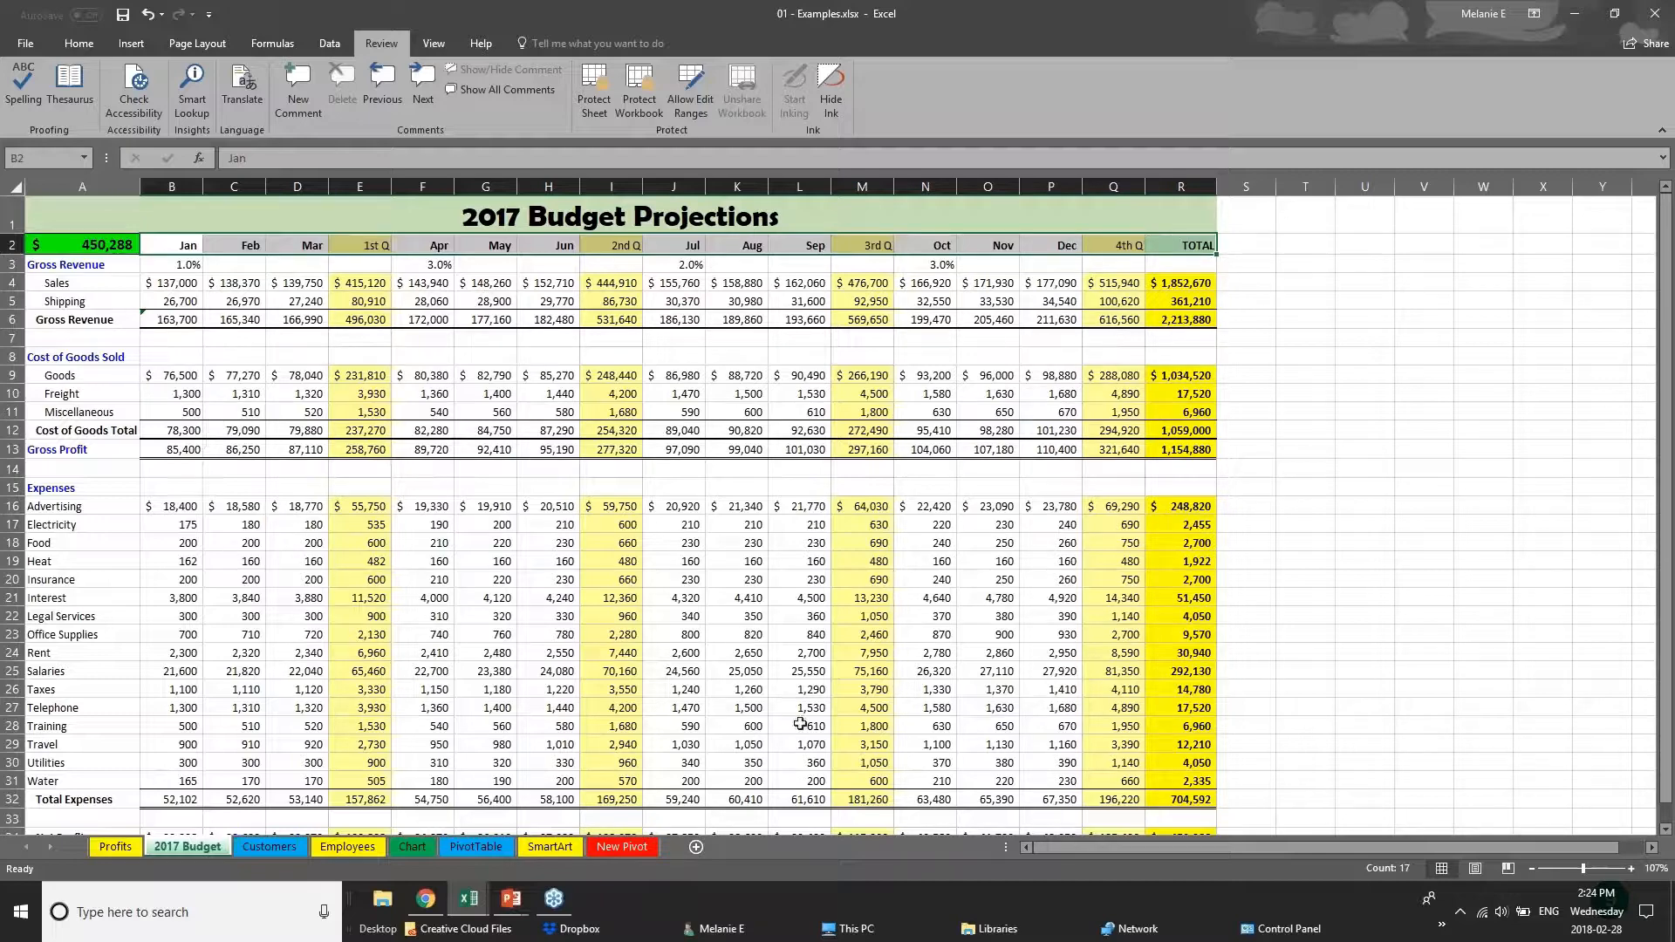
scroll(792, 731, down, 1)
scroll(792, 731, up, 1)
Step: Remove all borders from the entire 2017 Budget sheet with the No Border option
click(18, 187)
click(59, 45)
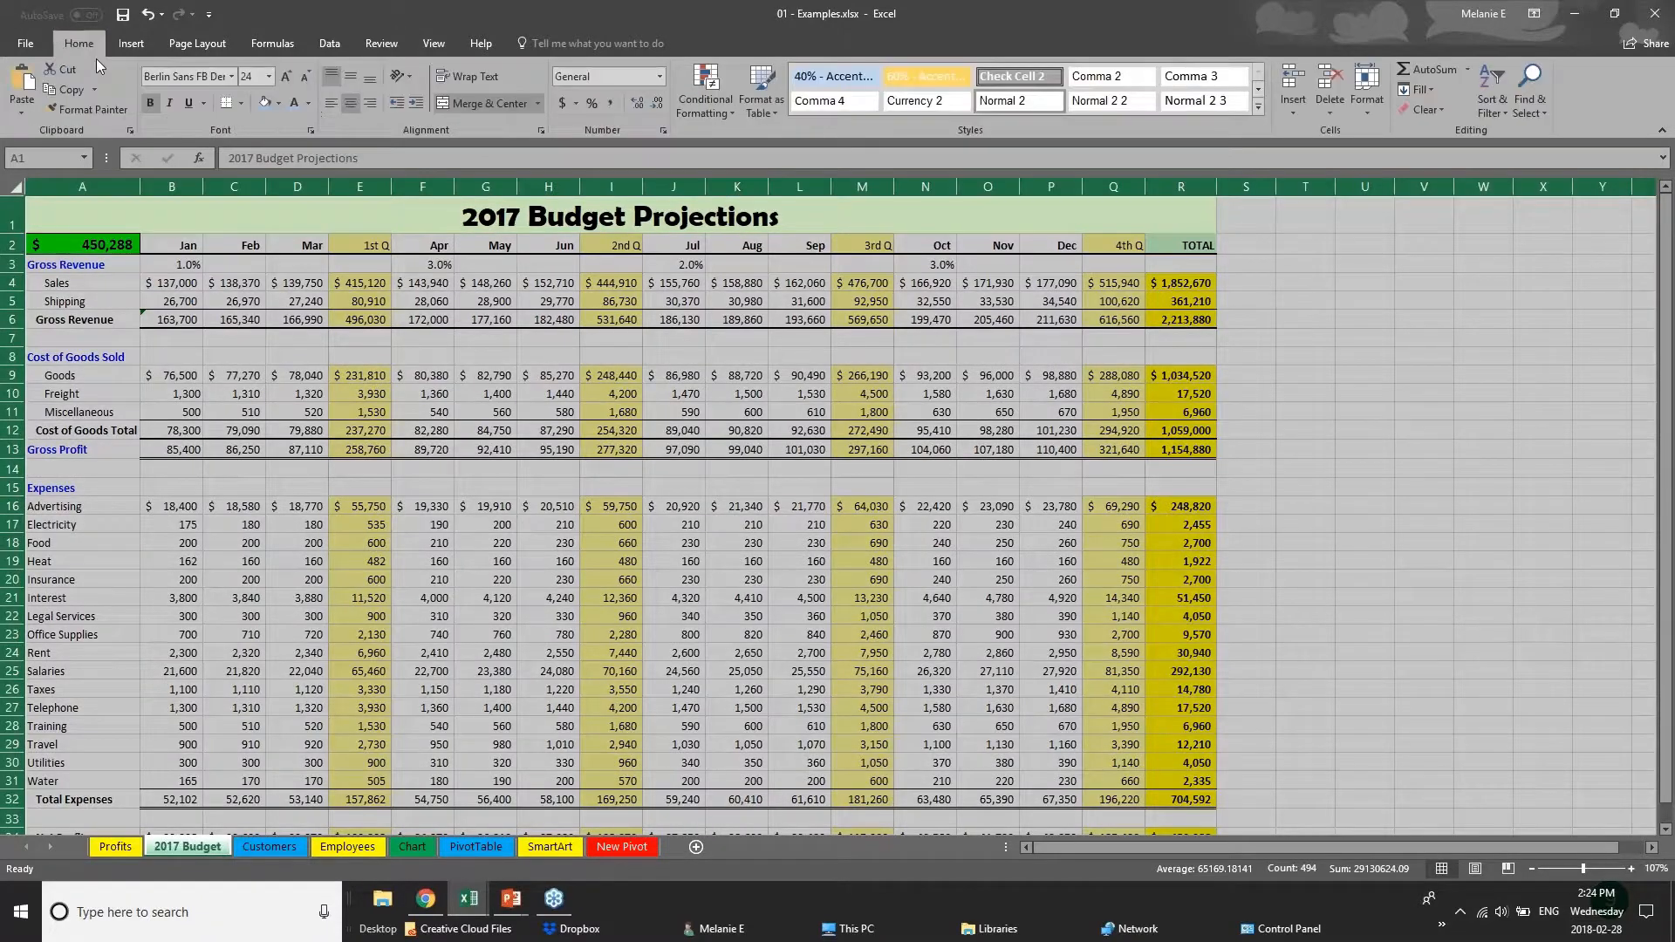
click(240, 105)
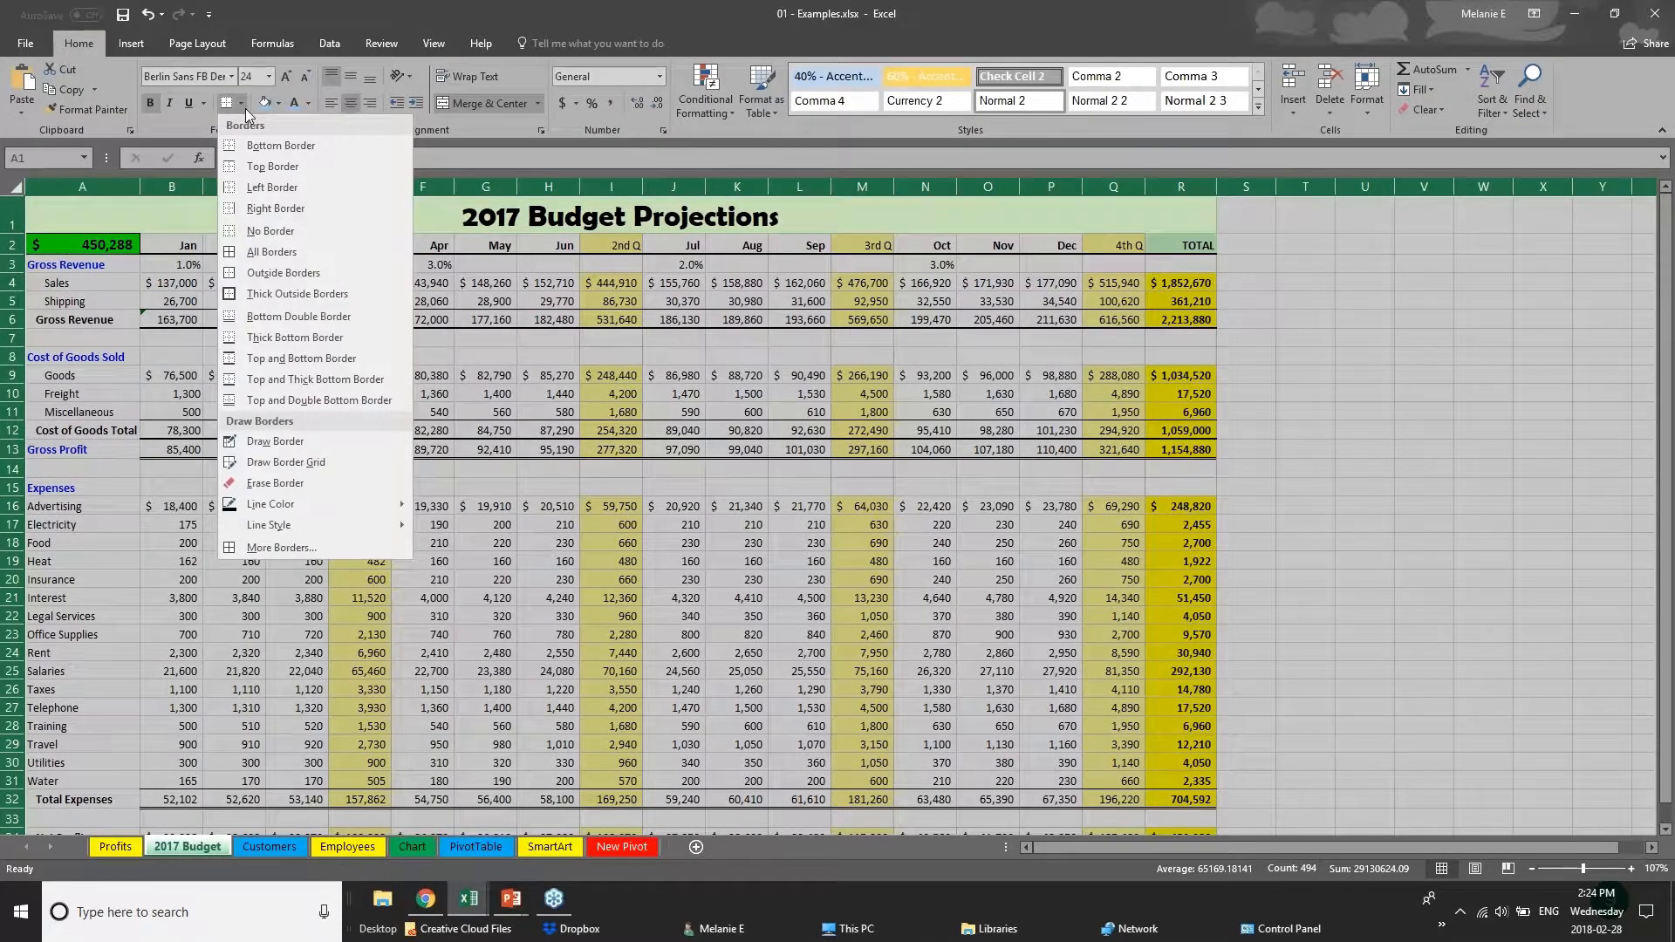
click(288, 232)
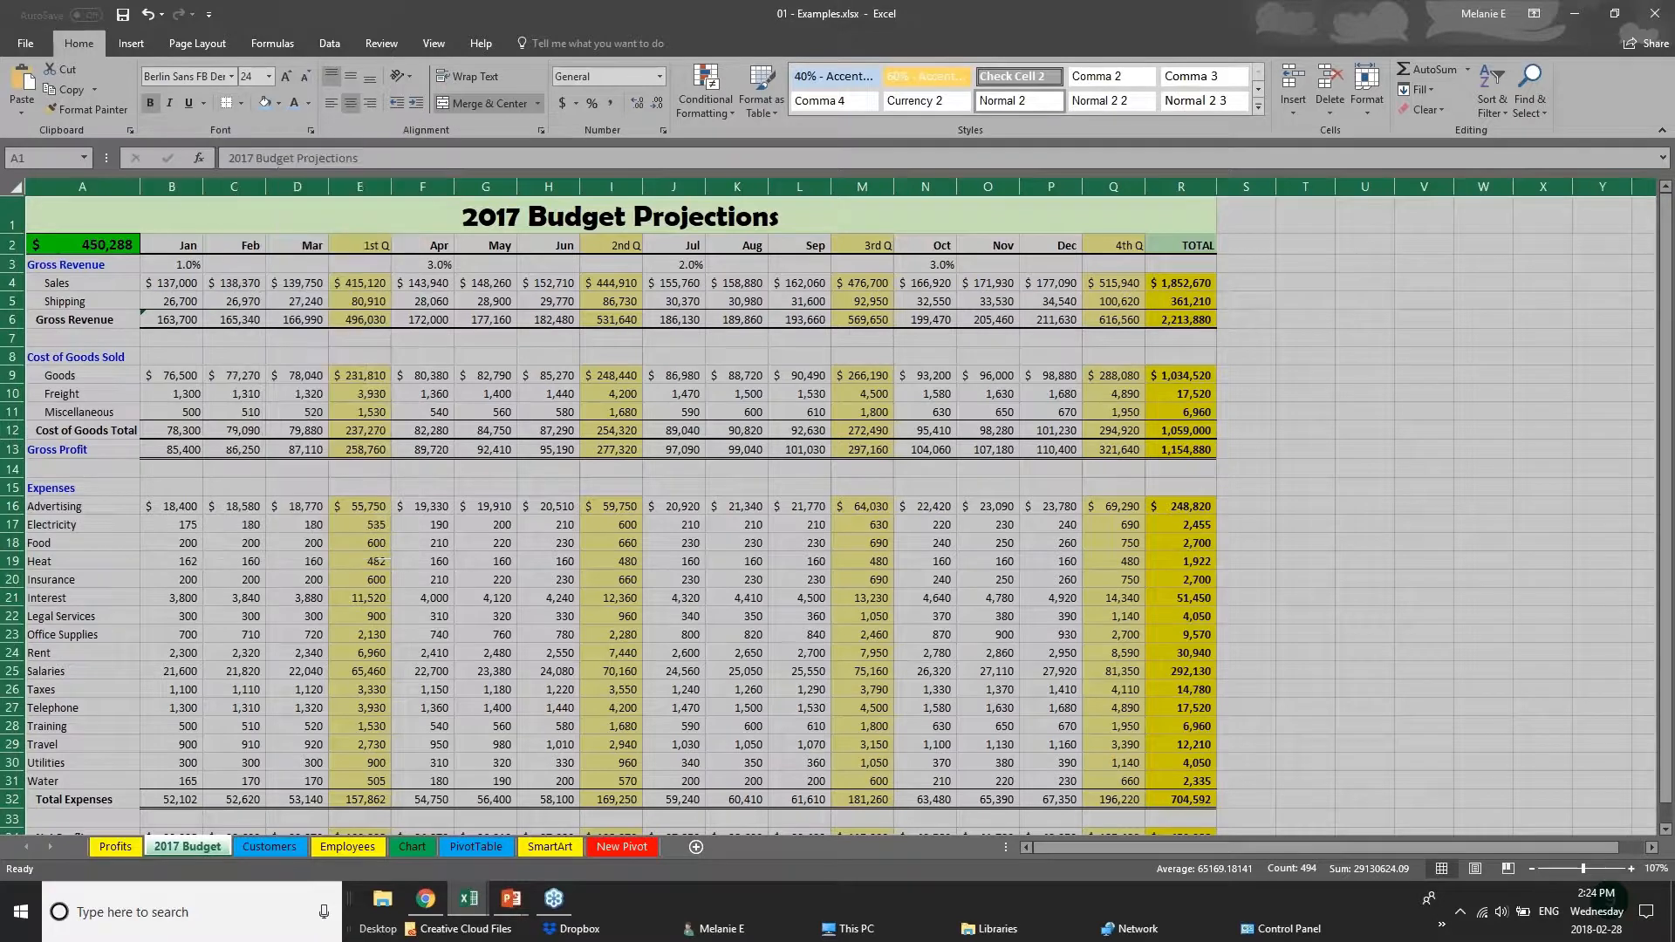
click(644, 476)
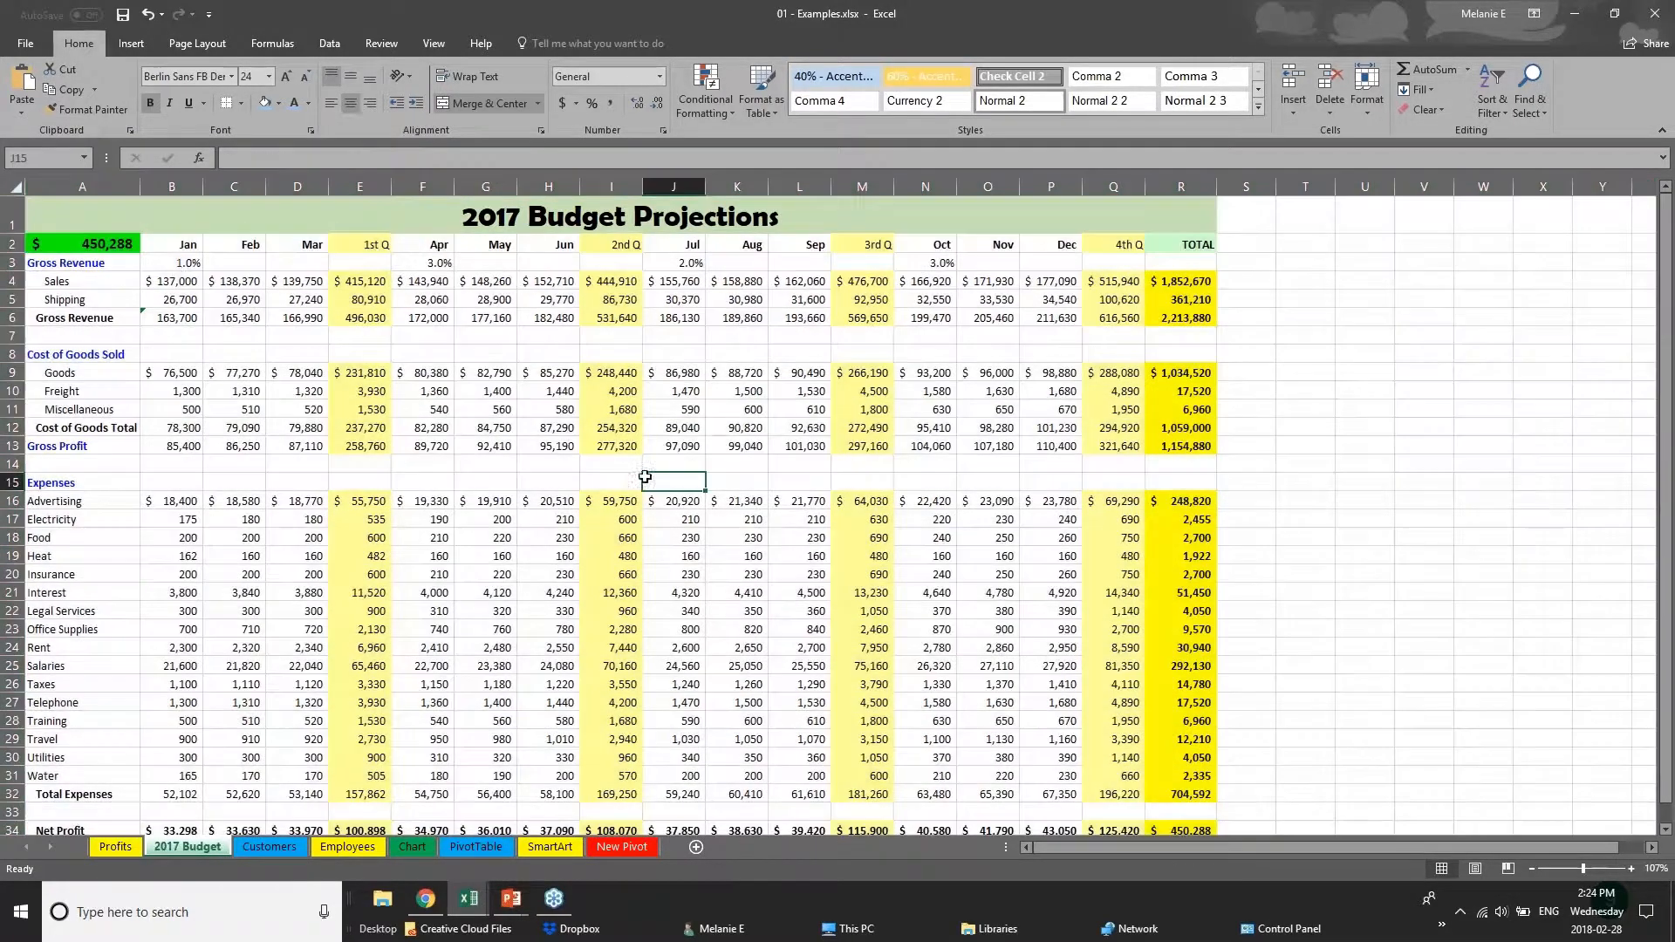
Step: Apply a Top and Bottom Border and a light blue fill to the month, quarter and TOTAL headings in B2:R2
click(186, 247)
drag(253, 251, 1181, 247)
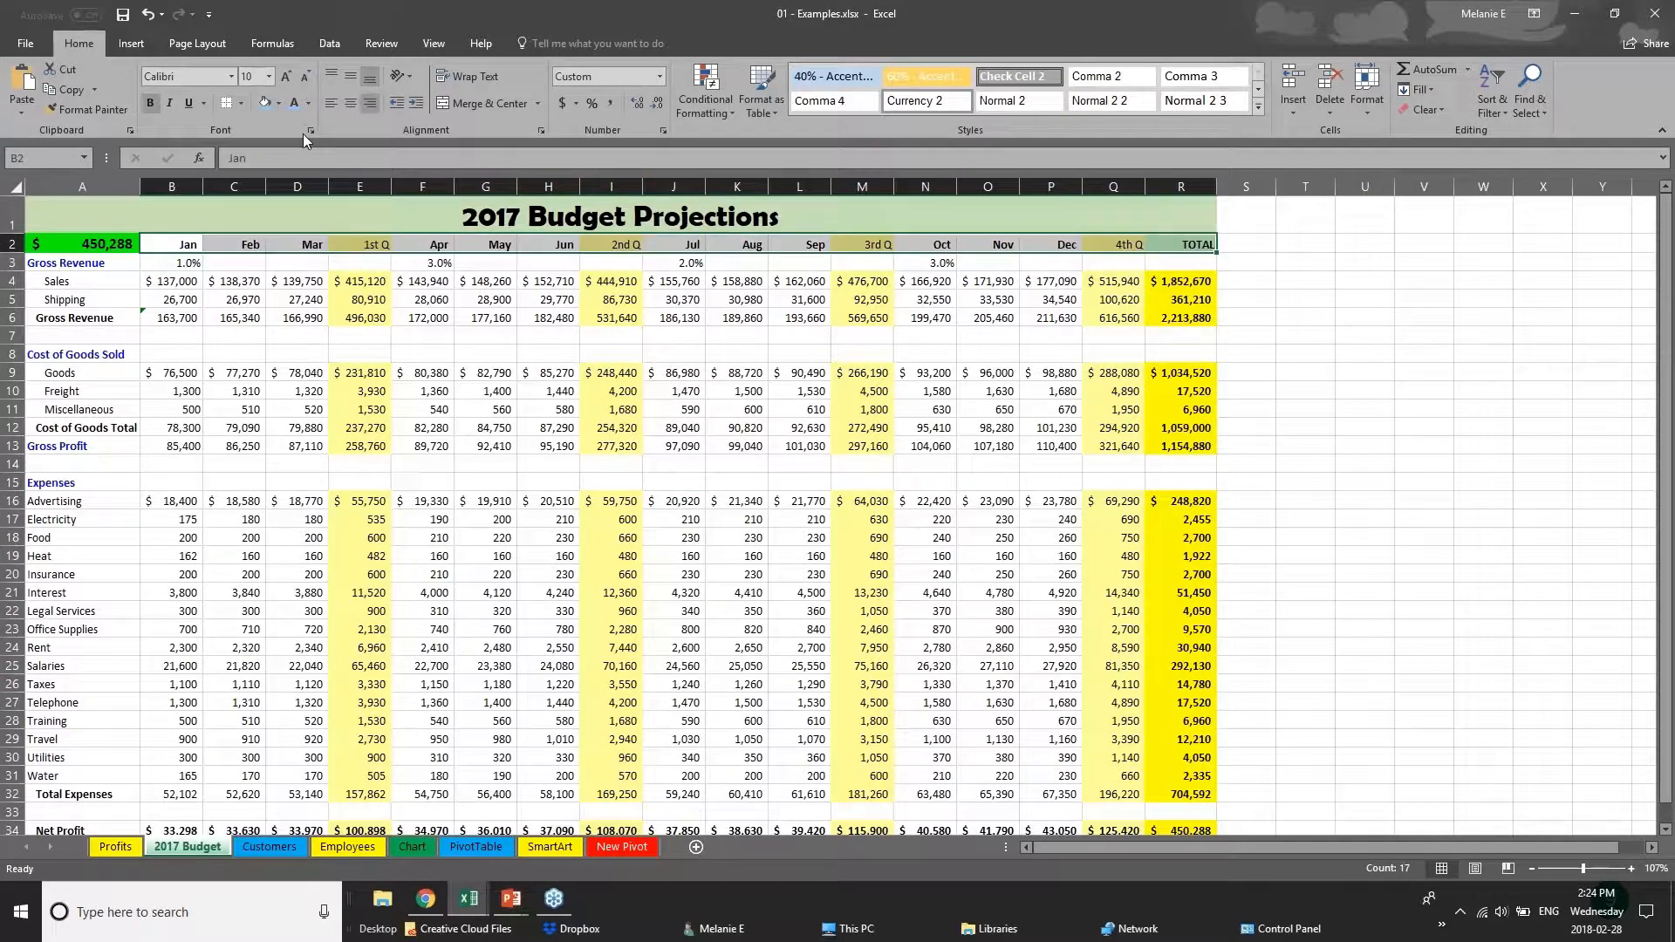
click(243, 103)
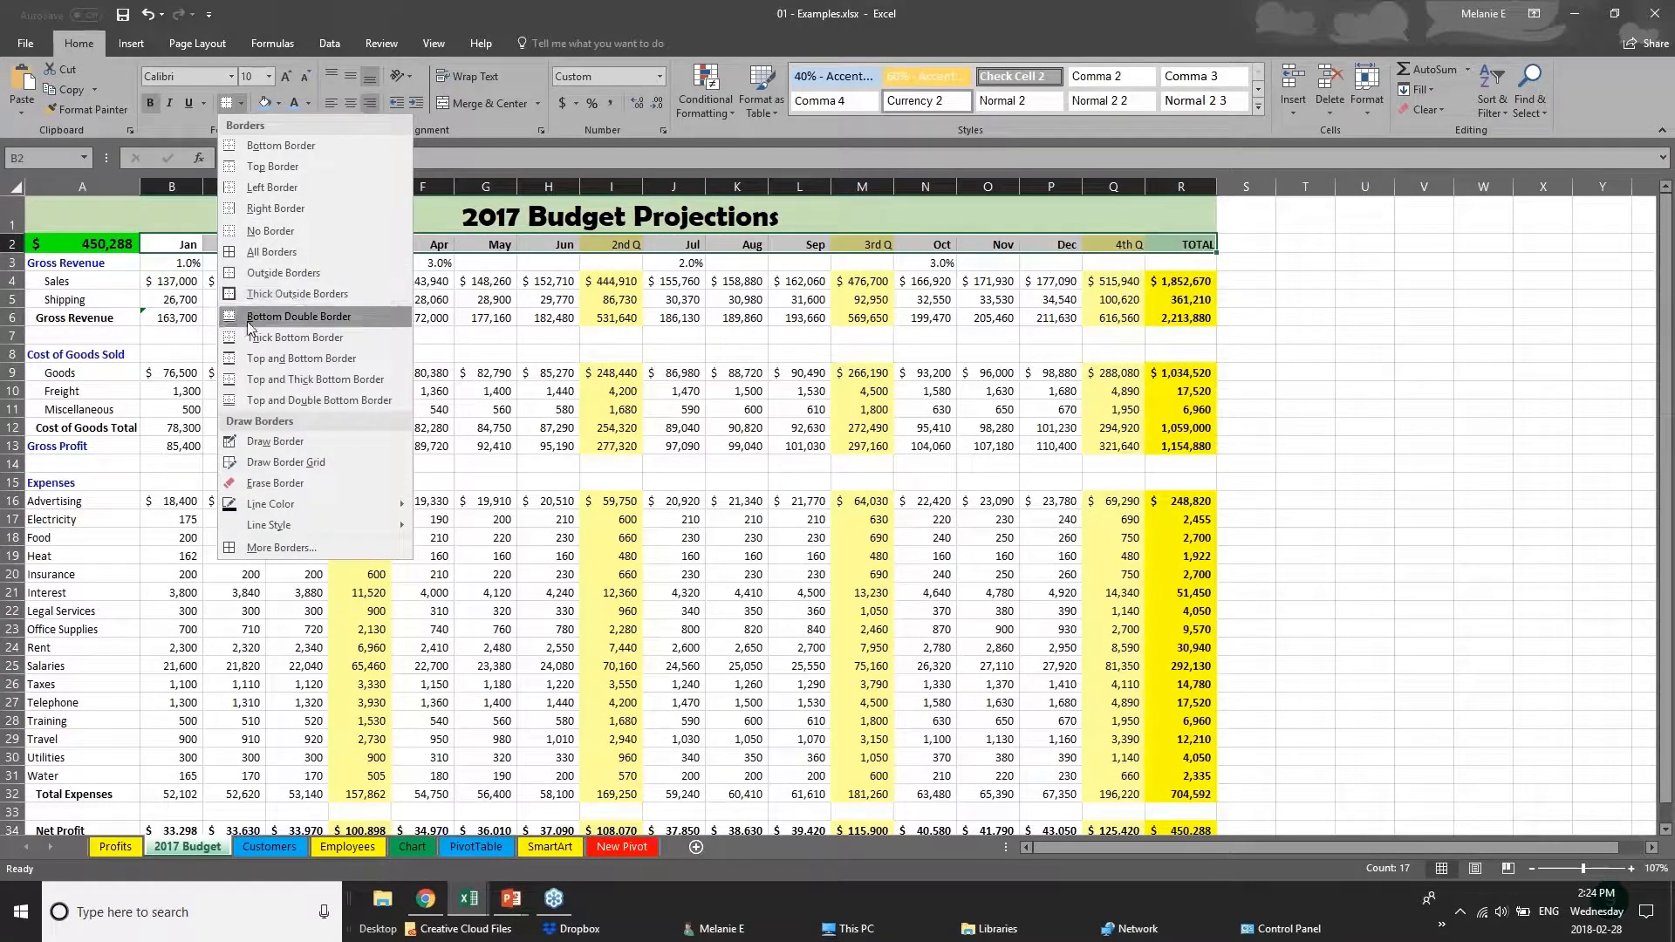
click(262, 360)
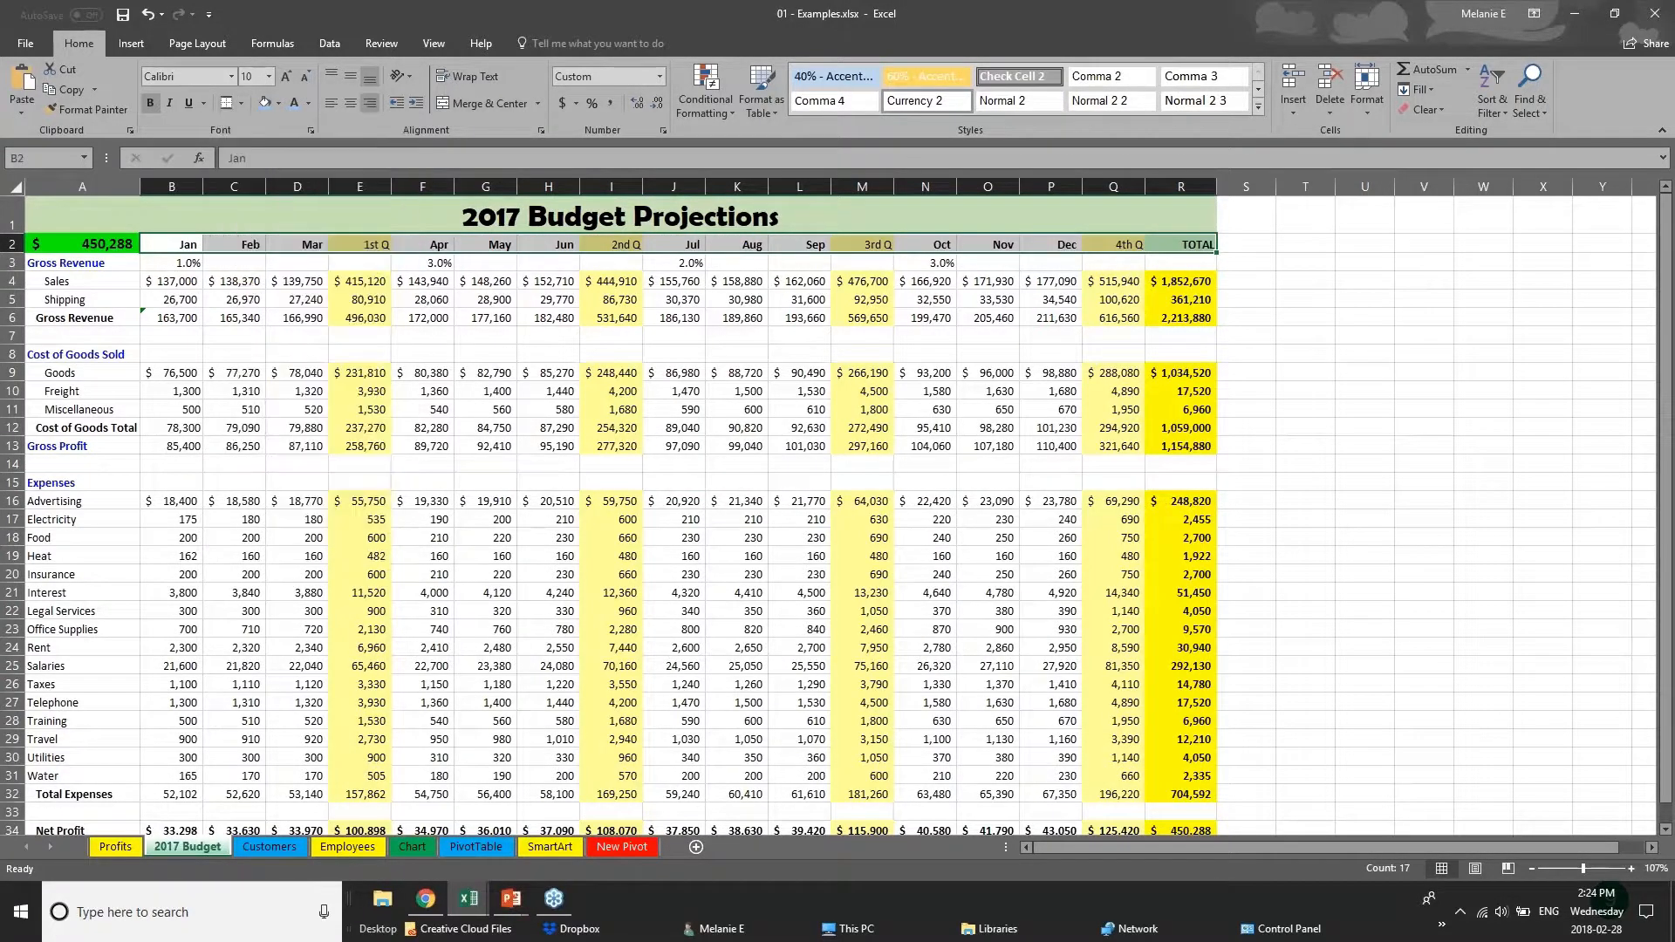
click(269, 111)
click(250, 409)
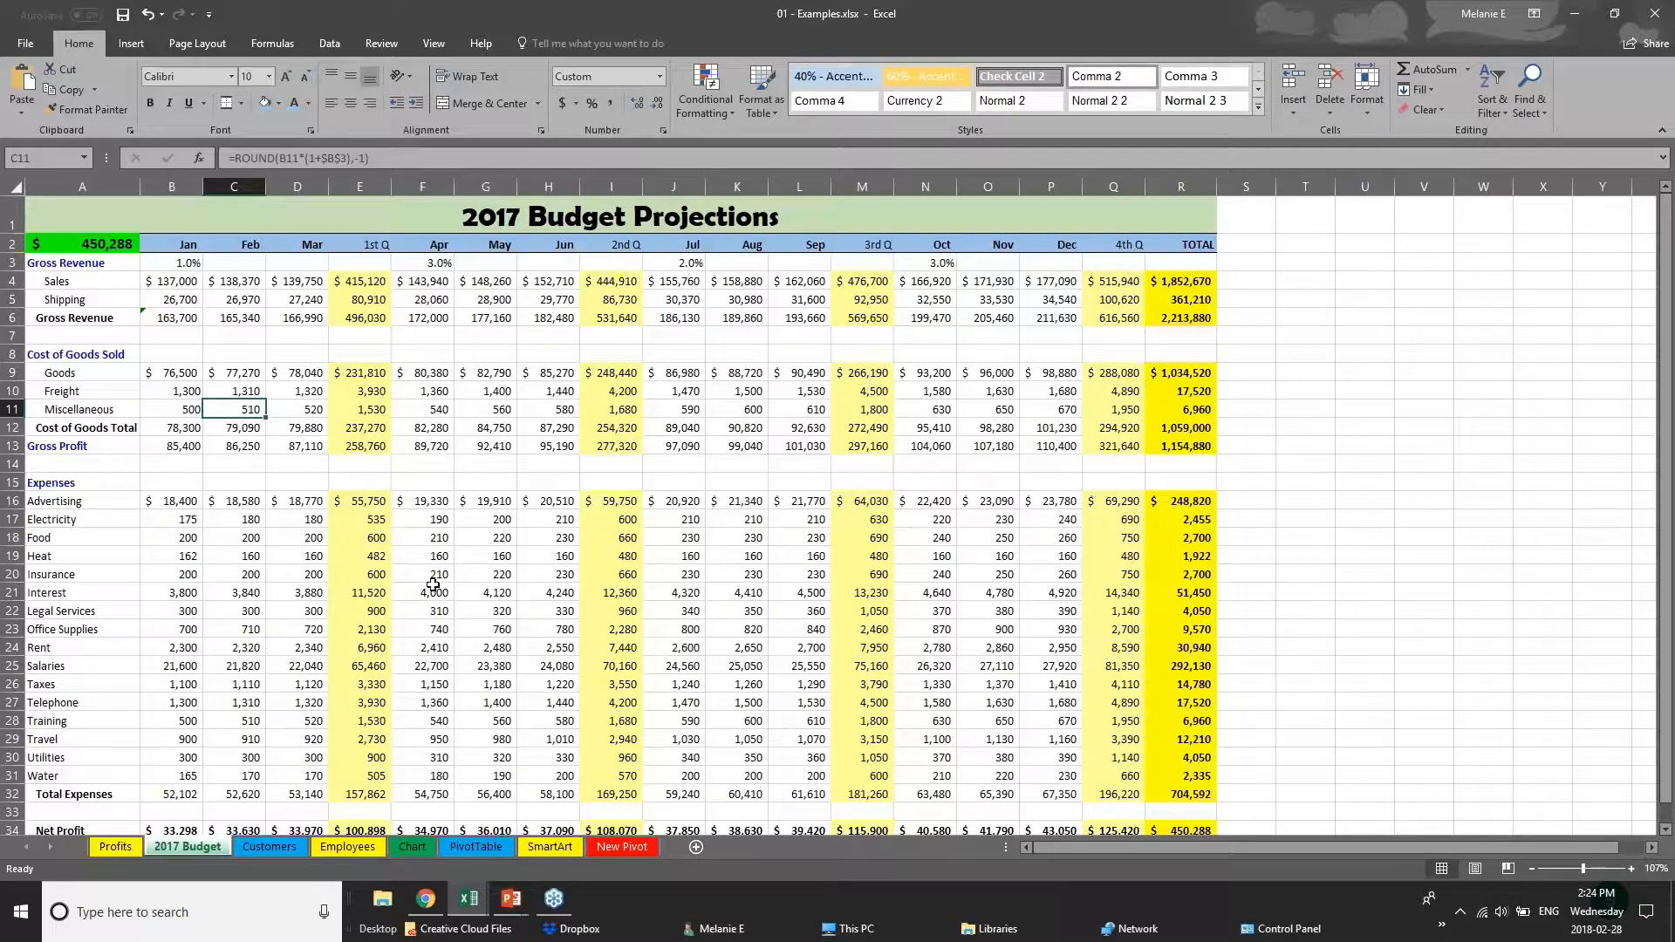
click(253, 316)
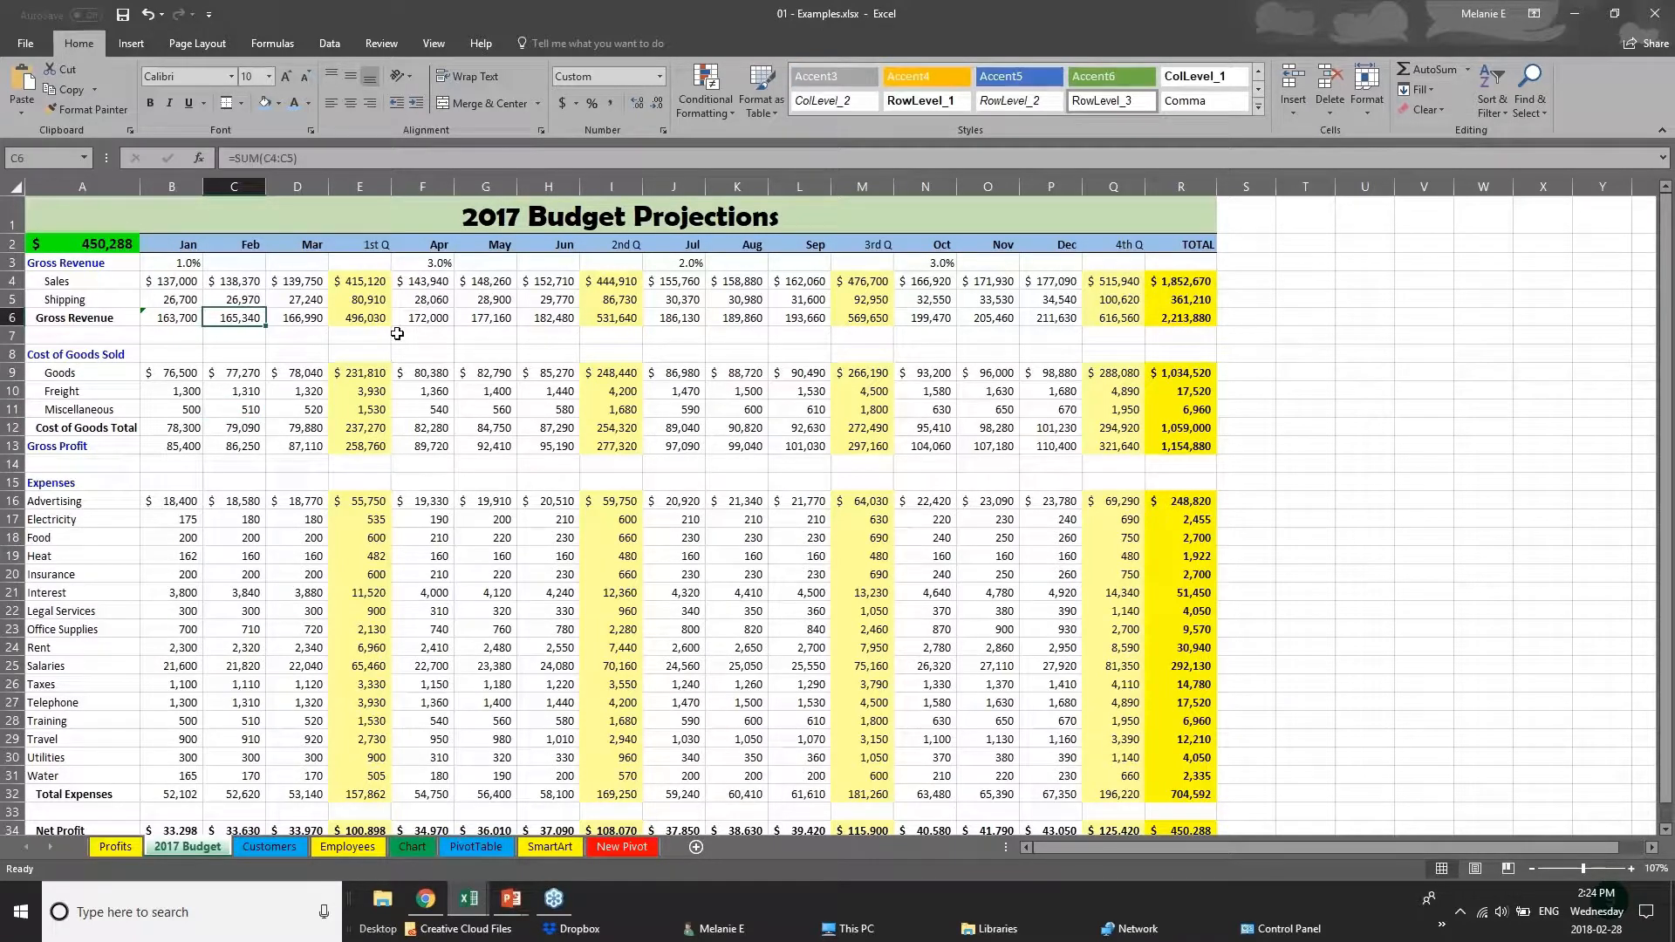
click(157, 282)
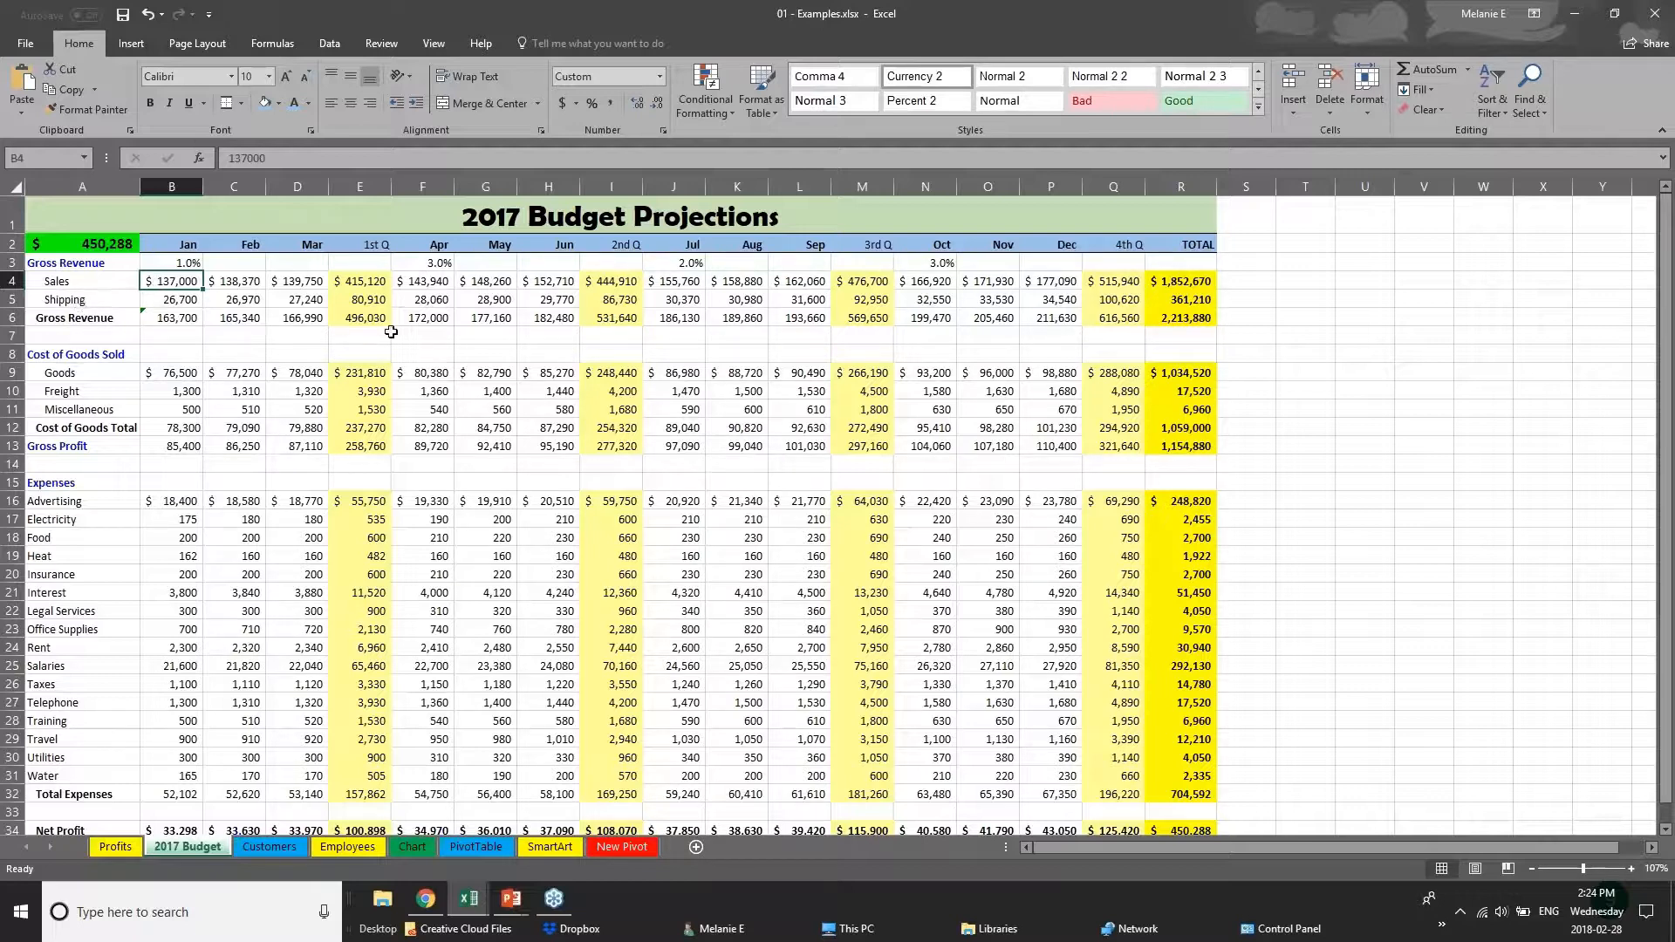
Step: Change the font of the 2017 Budget Projections title in row 1 to Arial
click(12, 215)
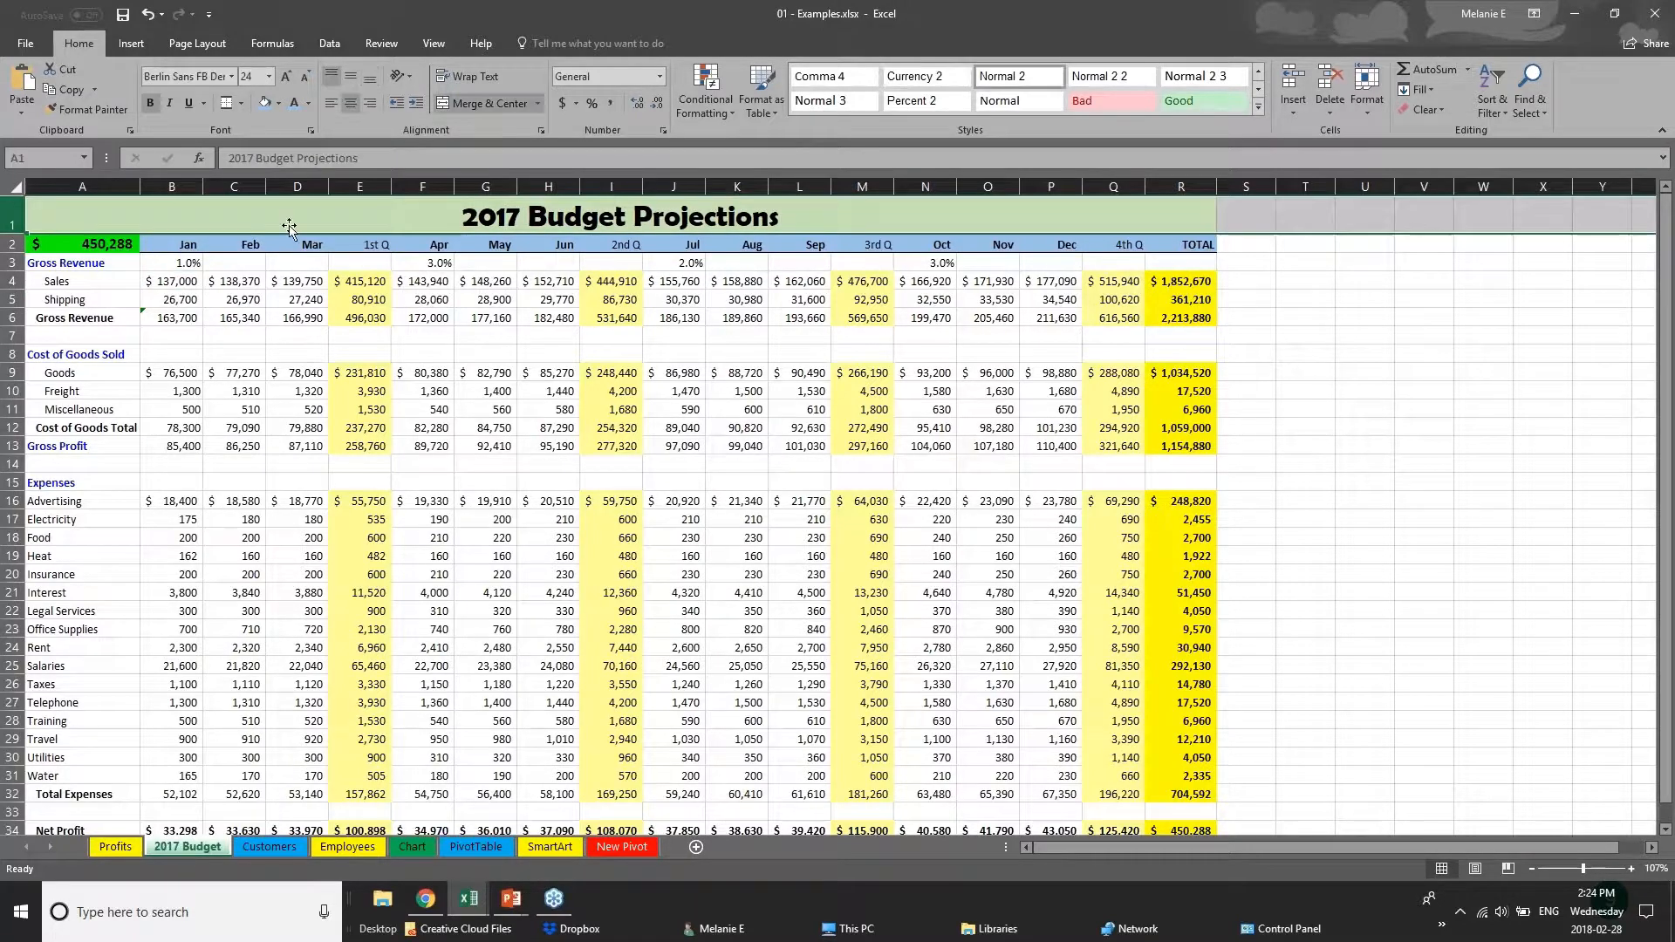
click(468, 218)
double_click(468, 218)
drag(468, 218, 782, 221)
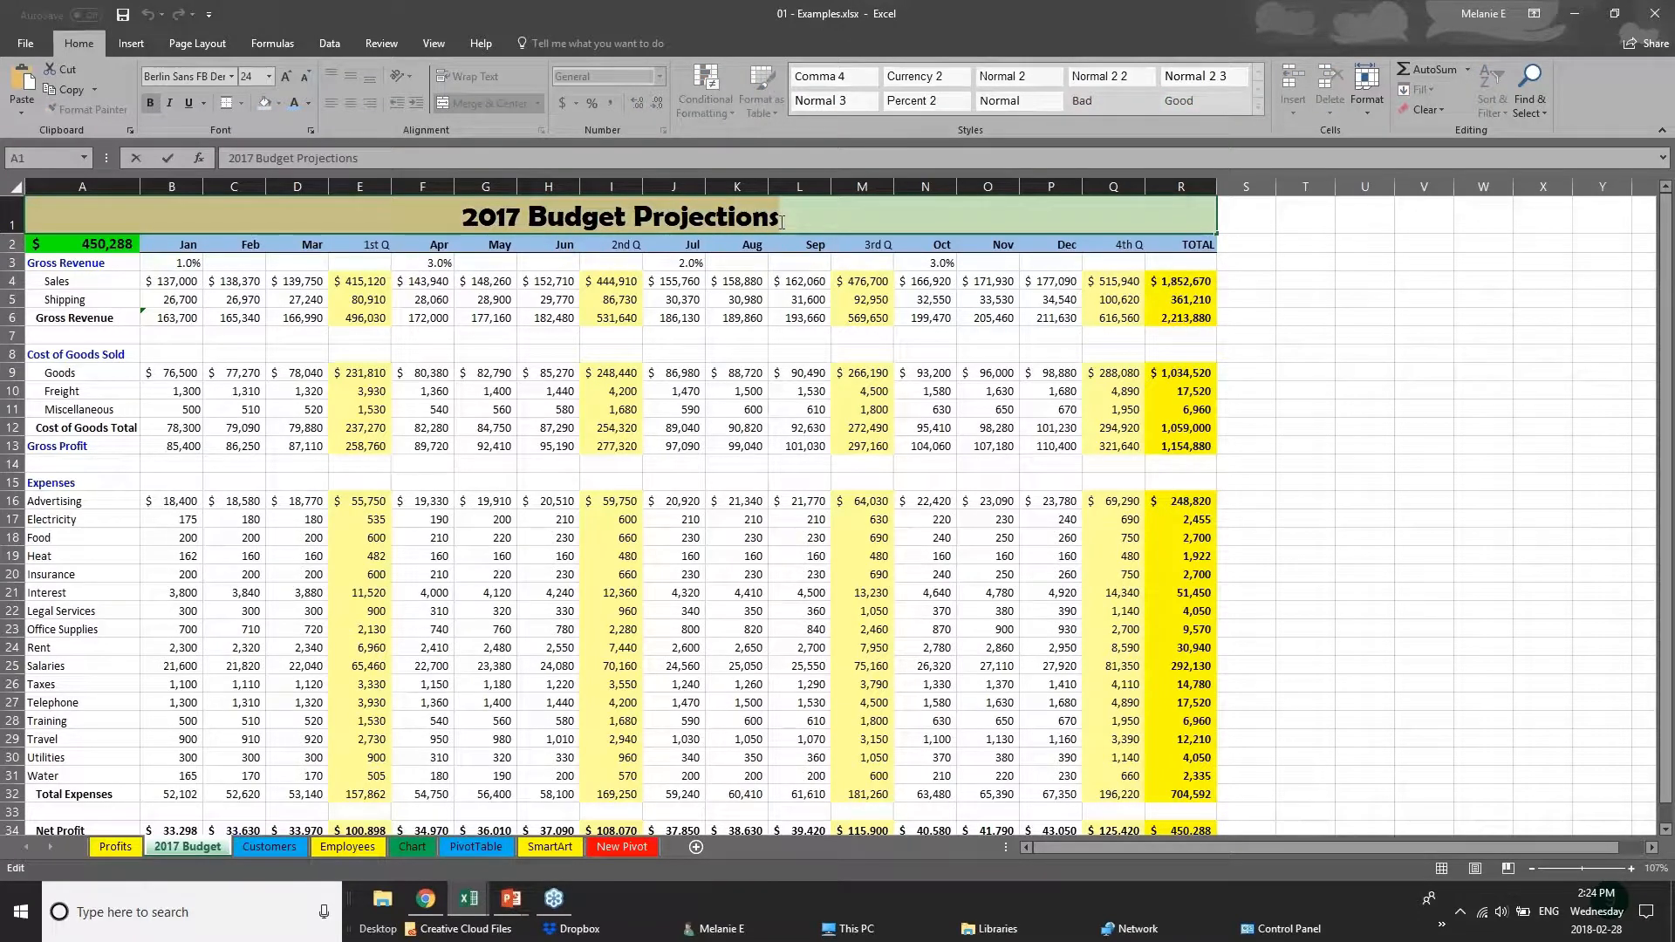
click(232, 77)
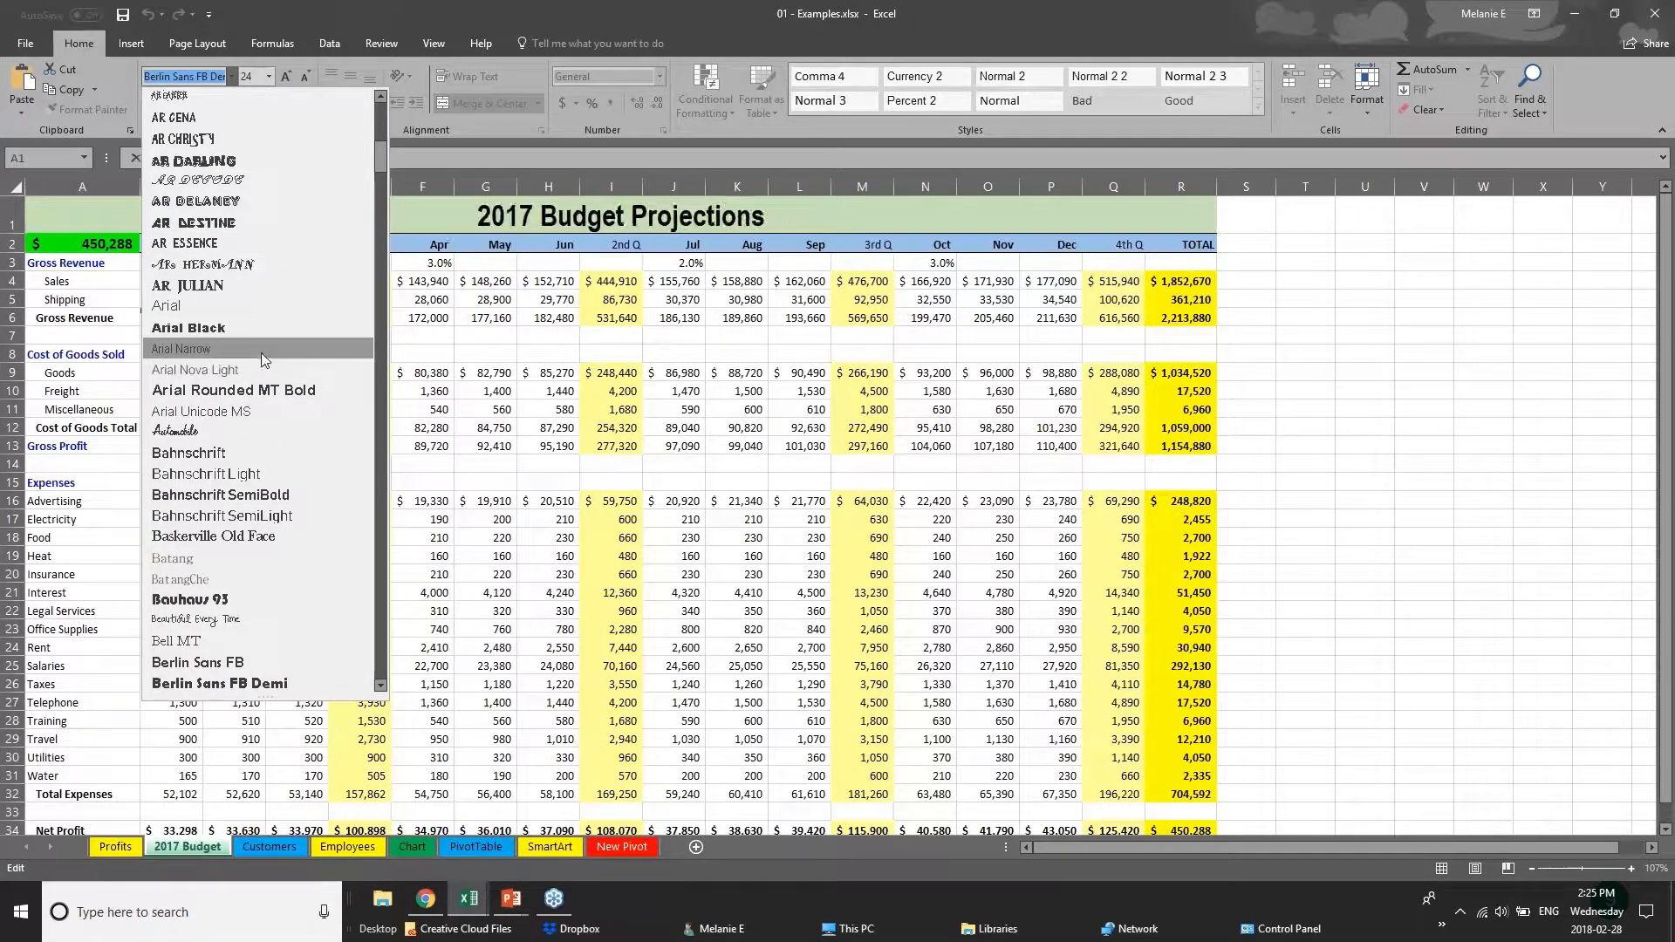
click(264, 312)
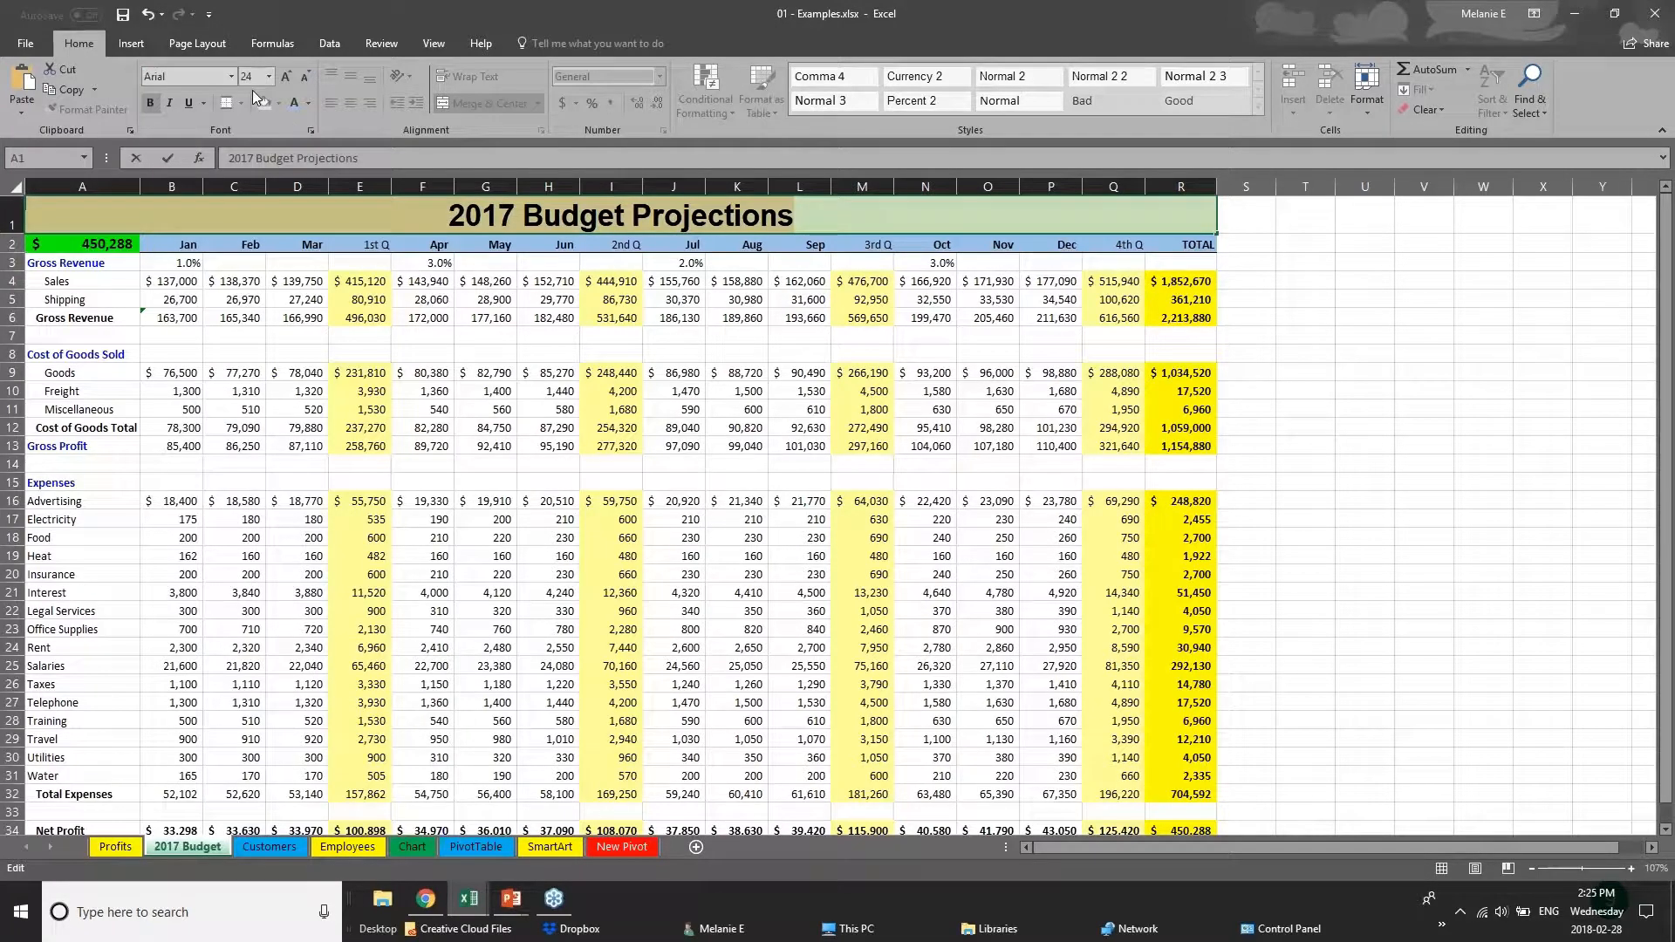
right_click(594, 218)
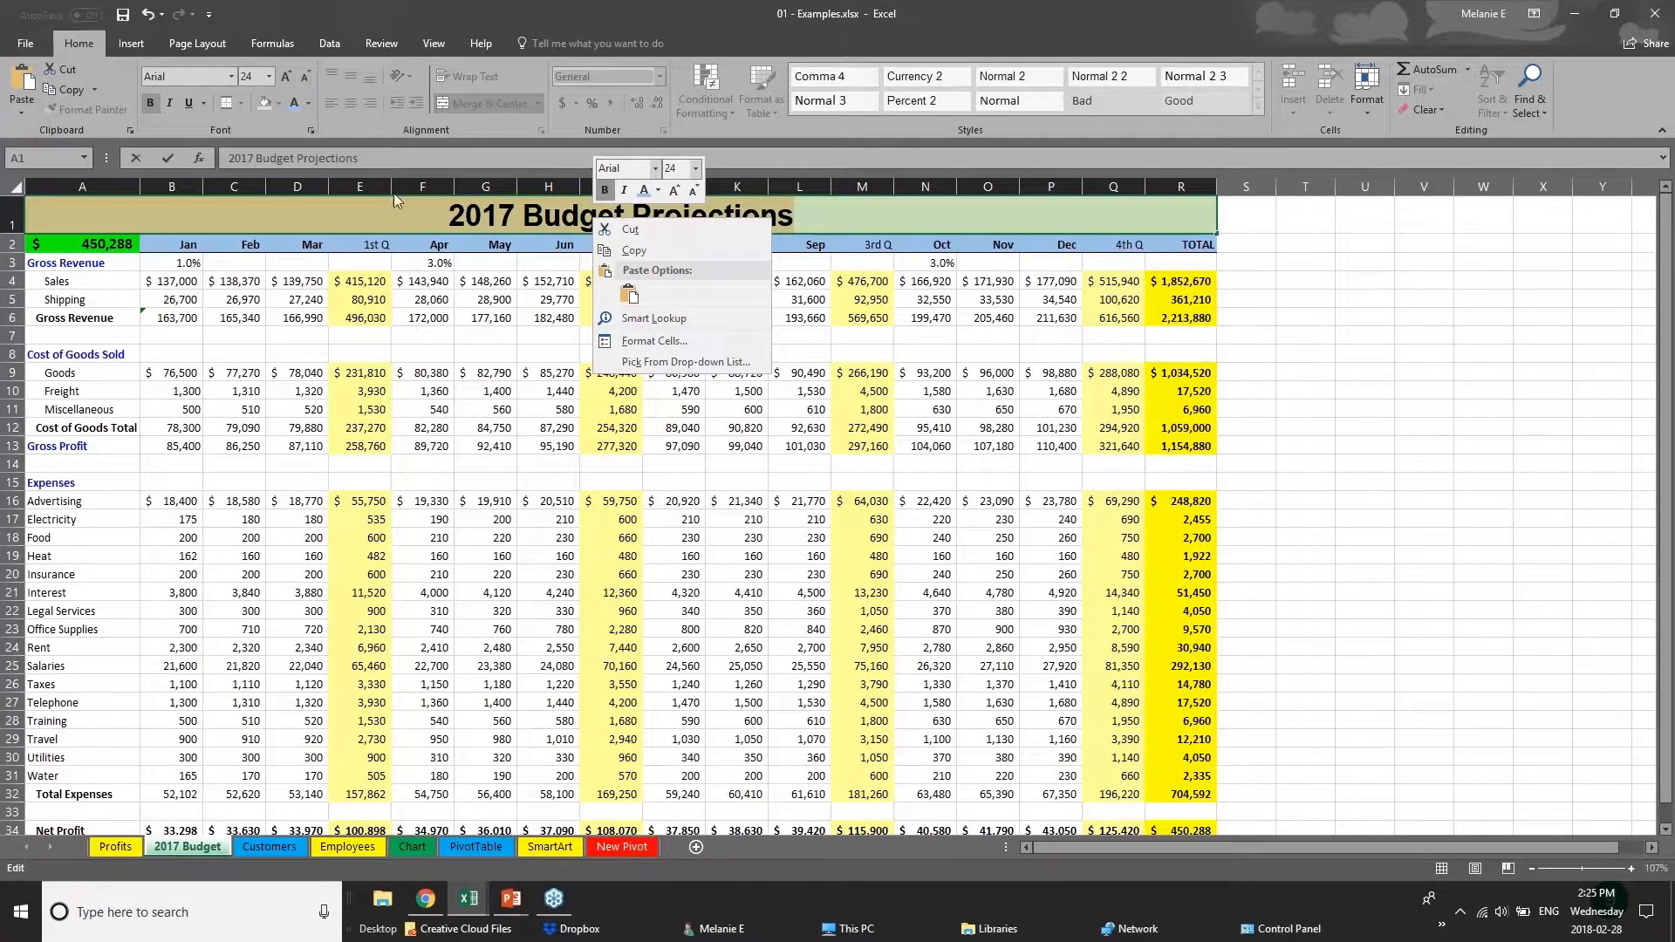
click(408, 250)
click(409, 251)
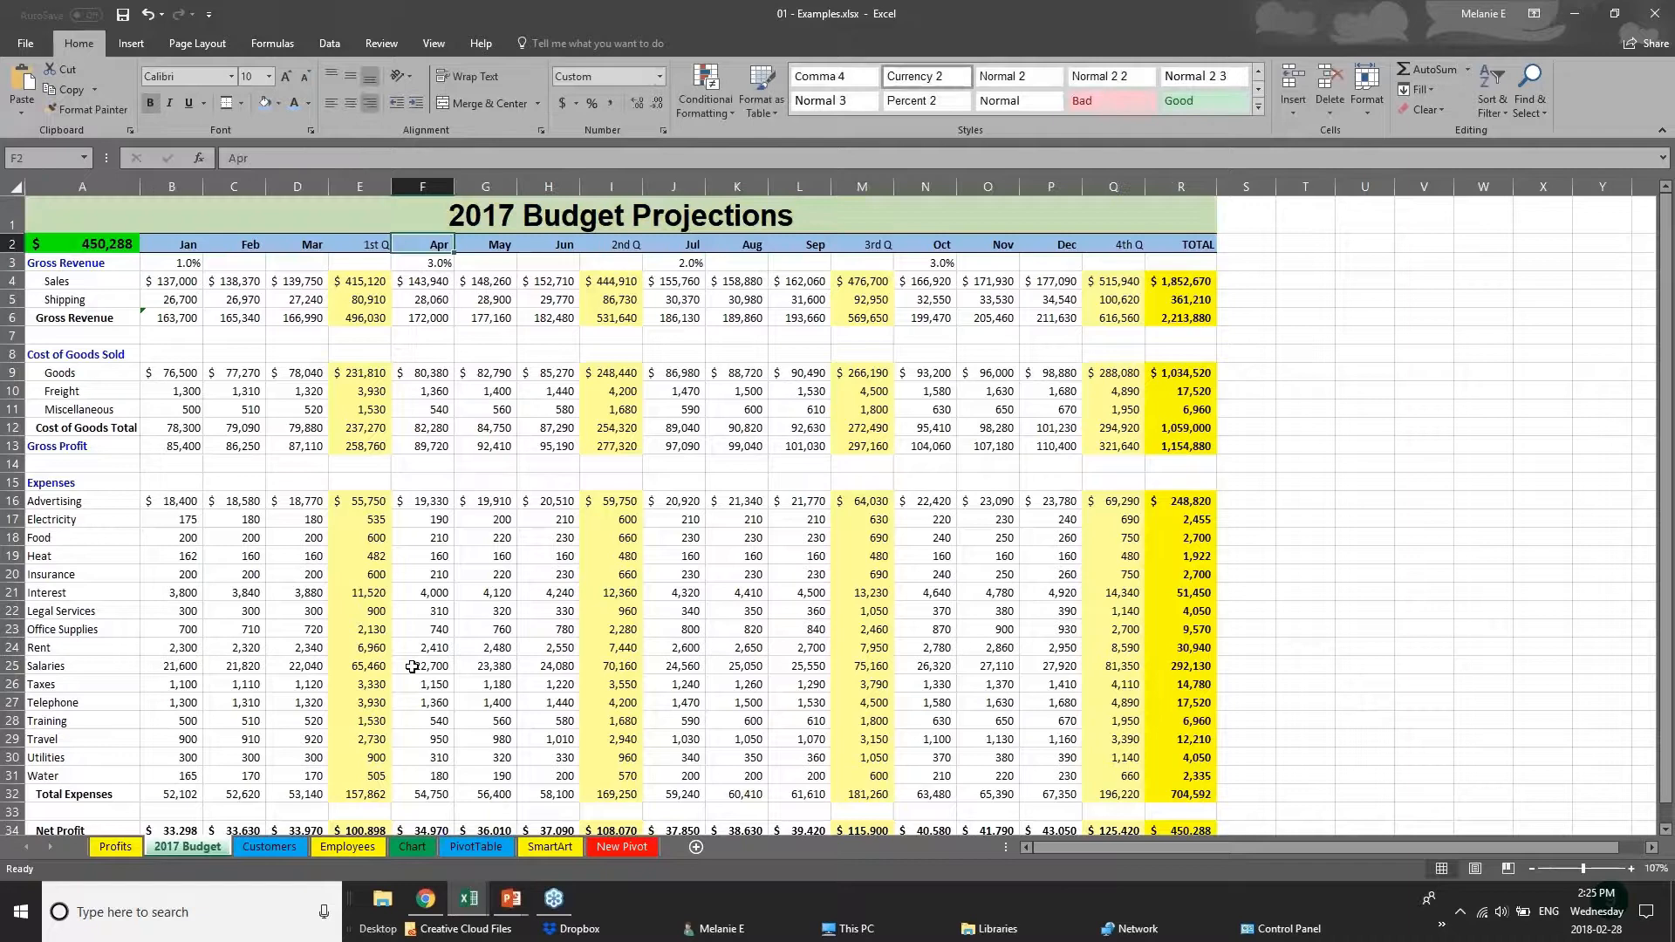
Step: Give the Net Profit row, A34:R34, a dark gray fill and white font color
click(443, 716)
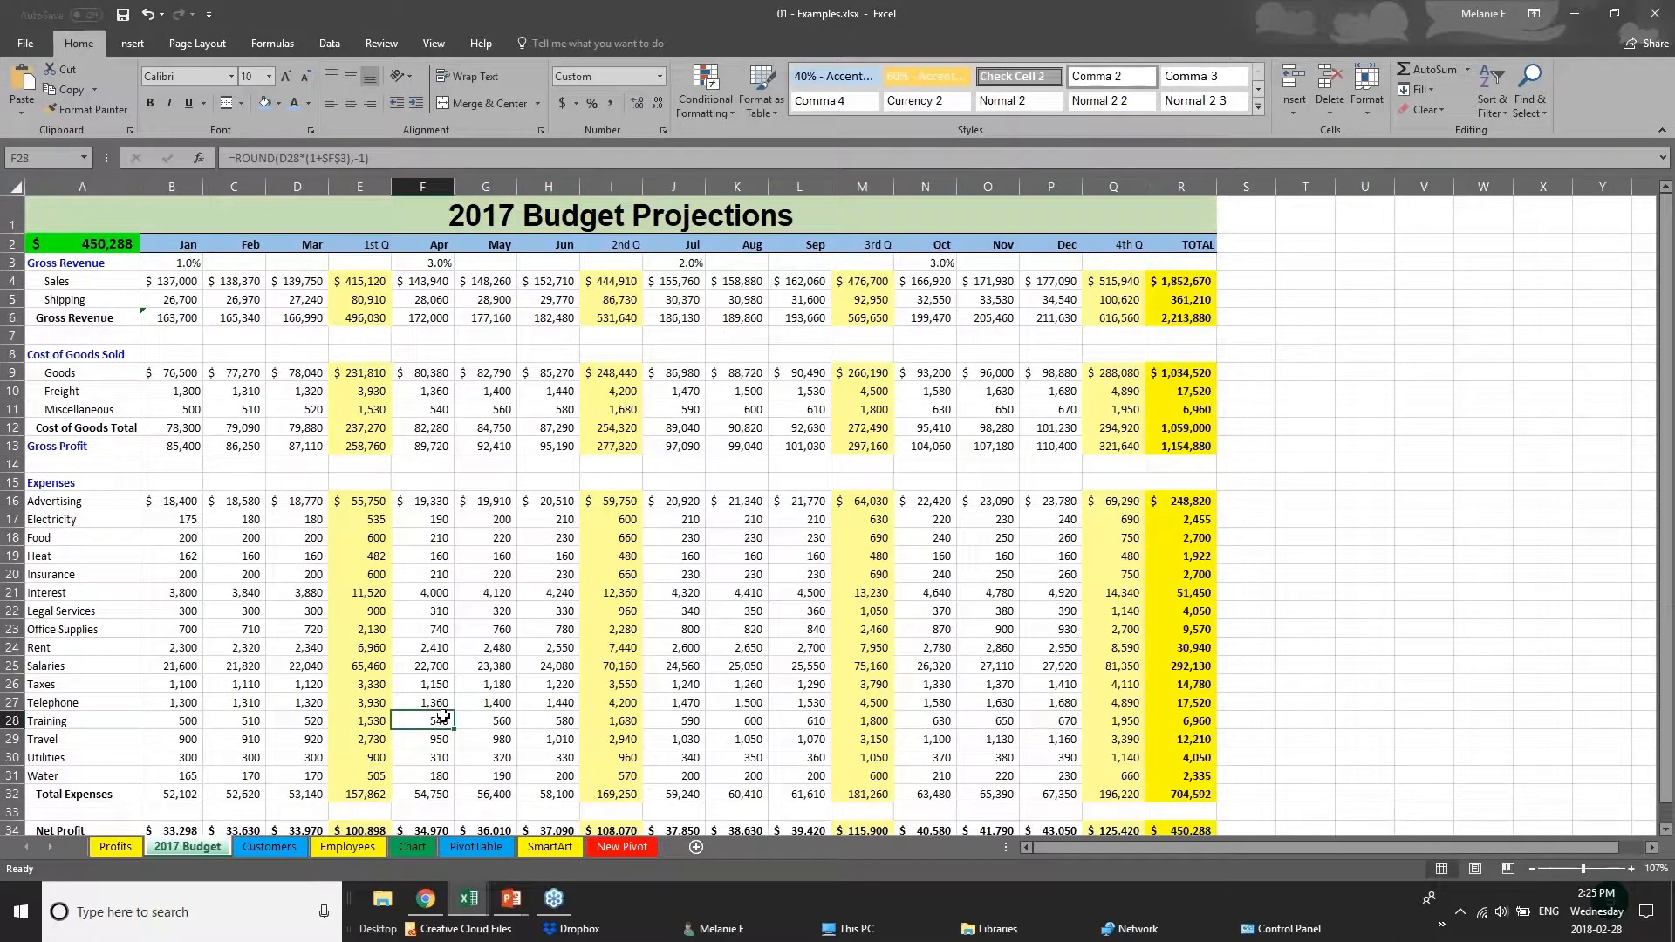
scroll(443, 716, down, 3)
drag(1190, 646, 27, 640)
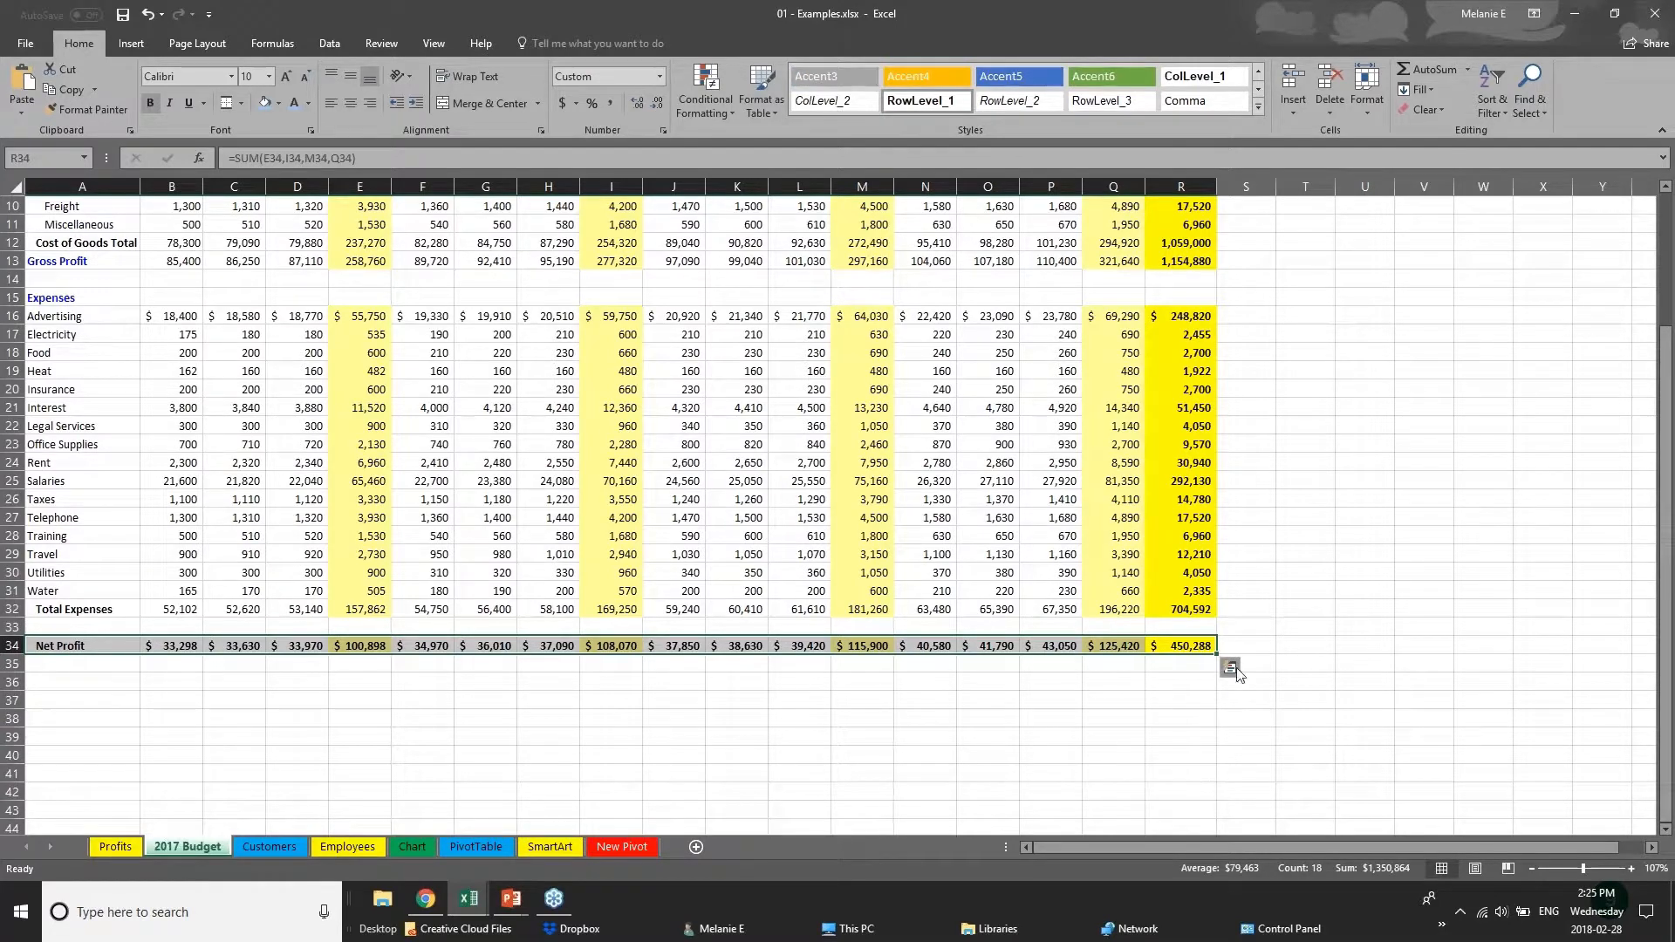
click(278, 103)
click(280, 179)
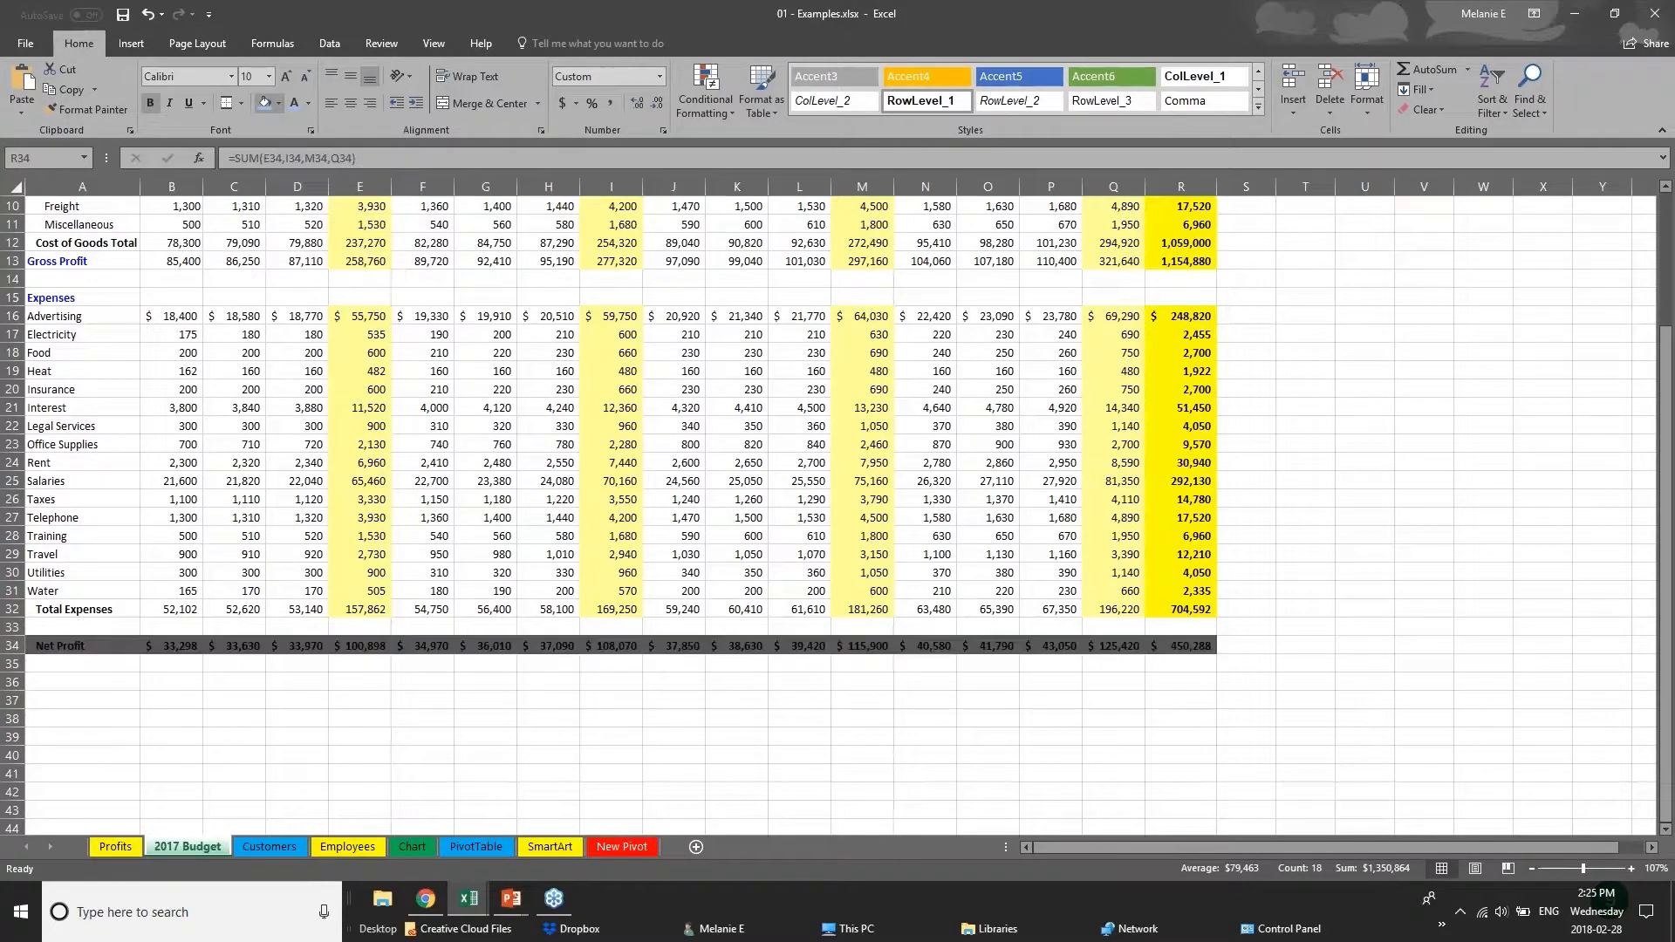
click(307, 103)
click(299, 146)
click(659, 685)
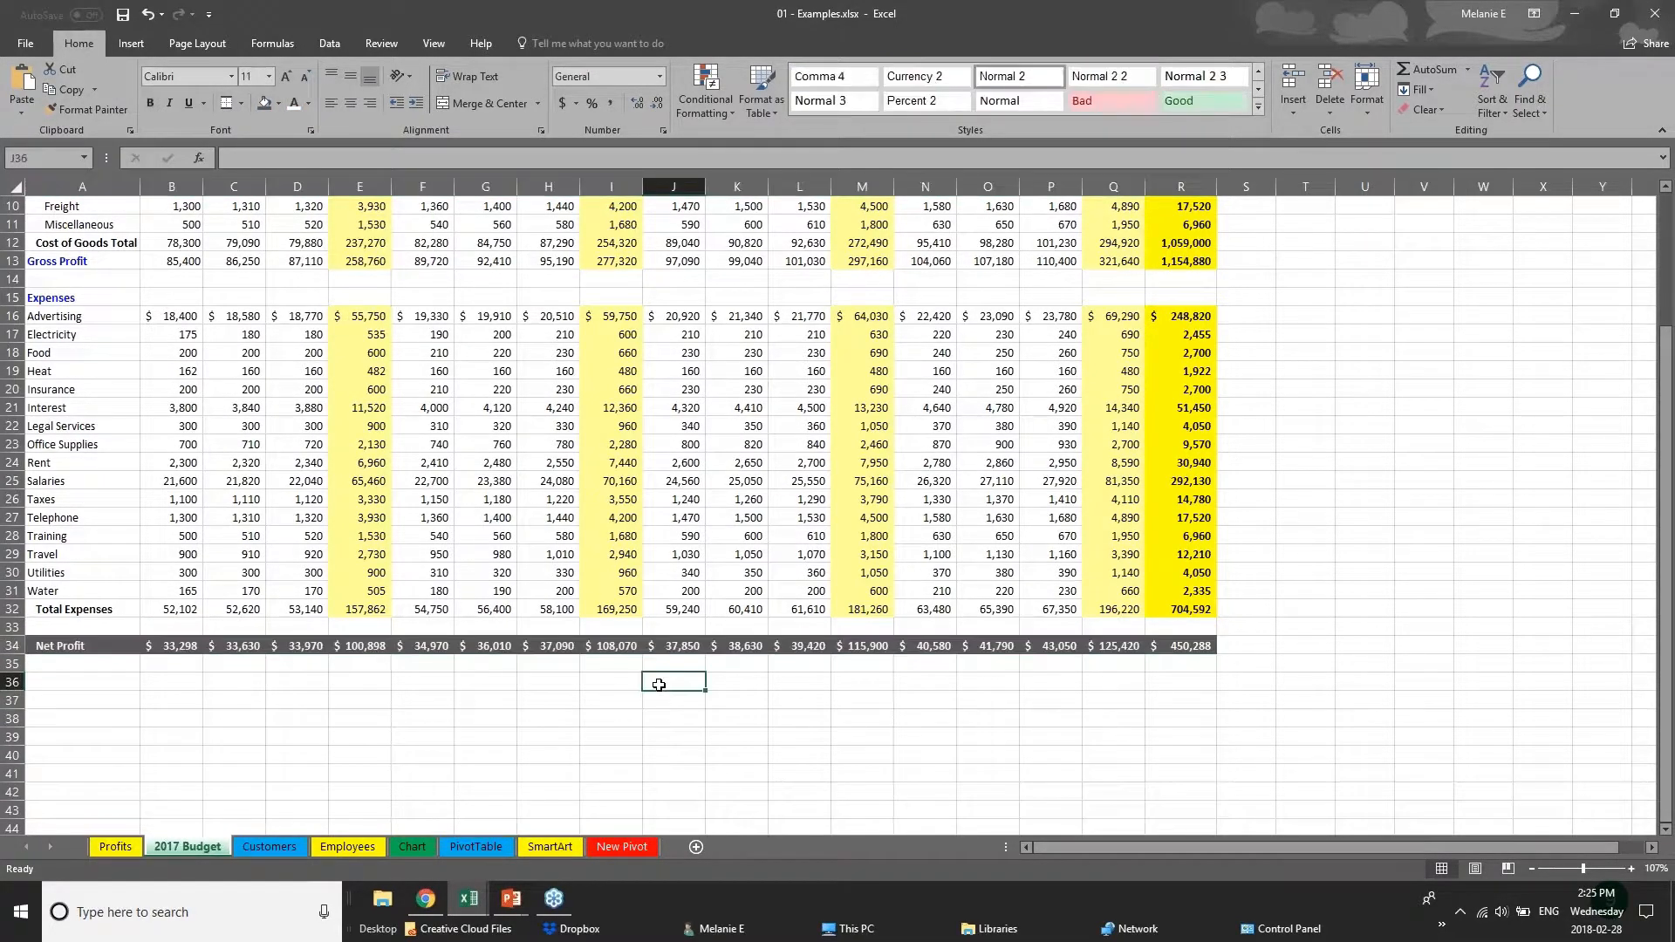
scroll(658, 685, up, 1)
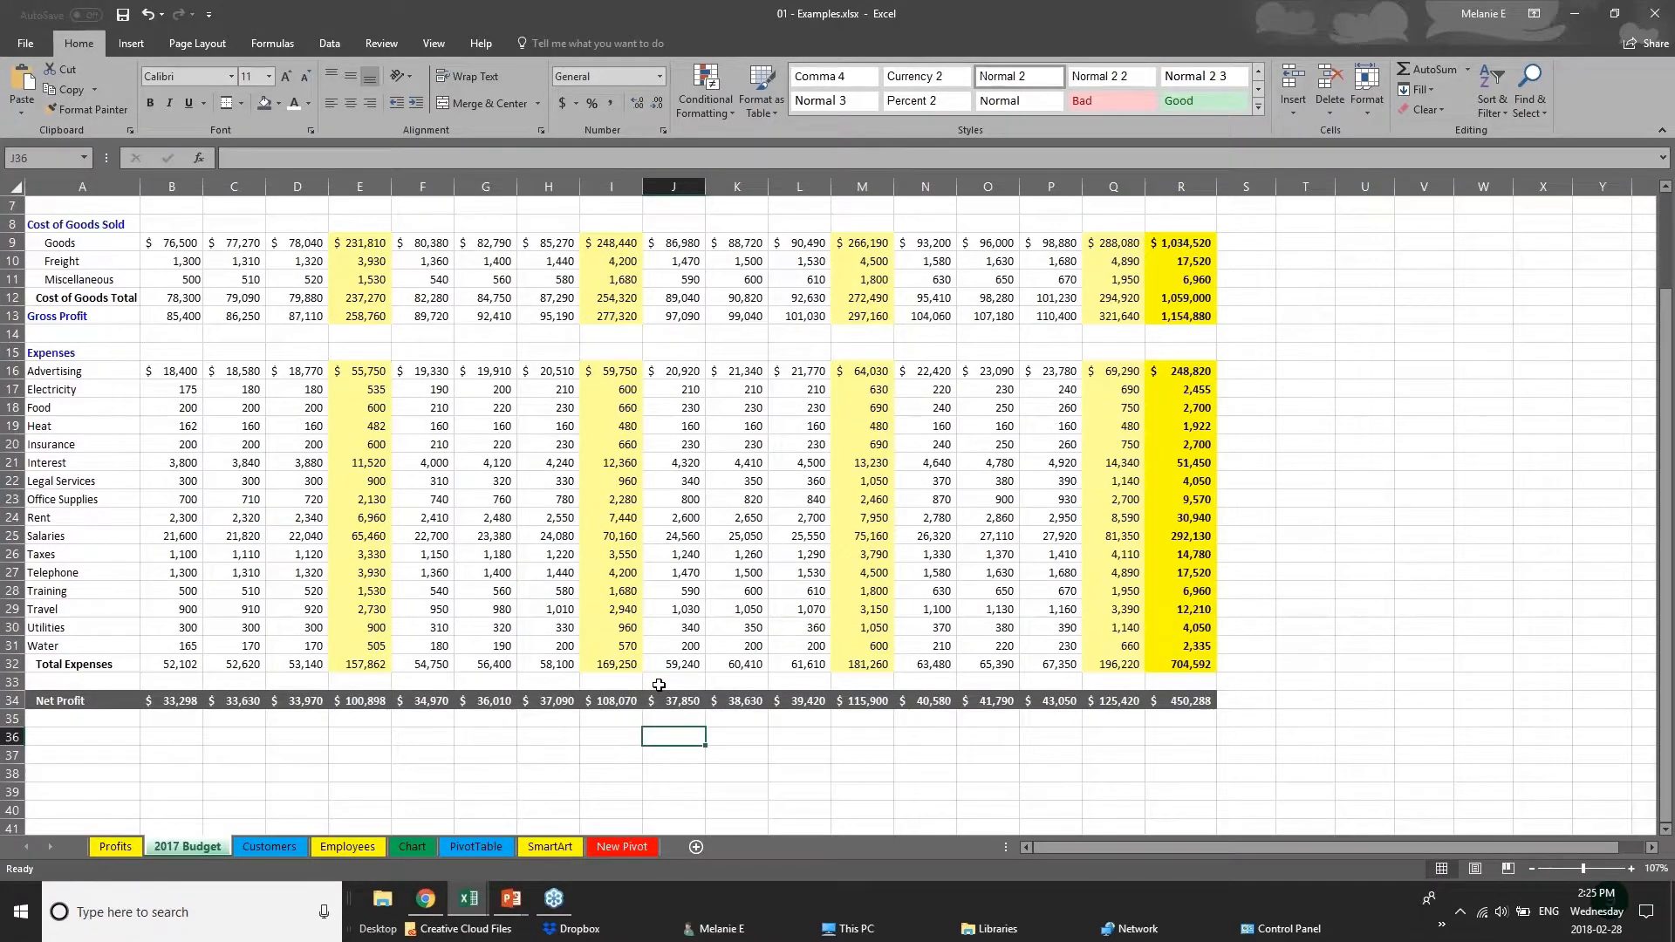
scroll(659, 684, up, 2)
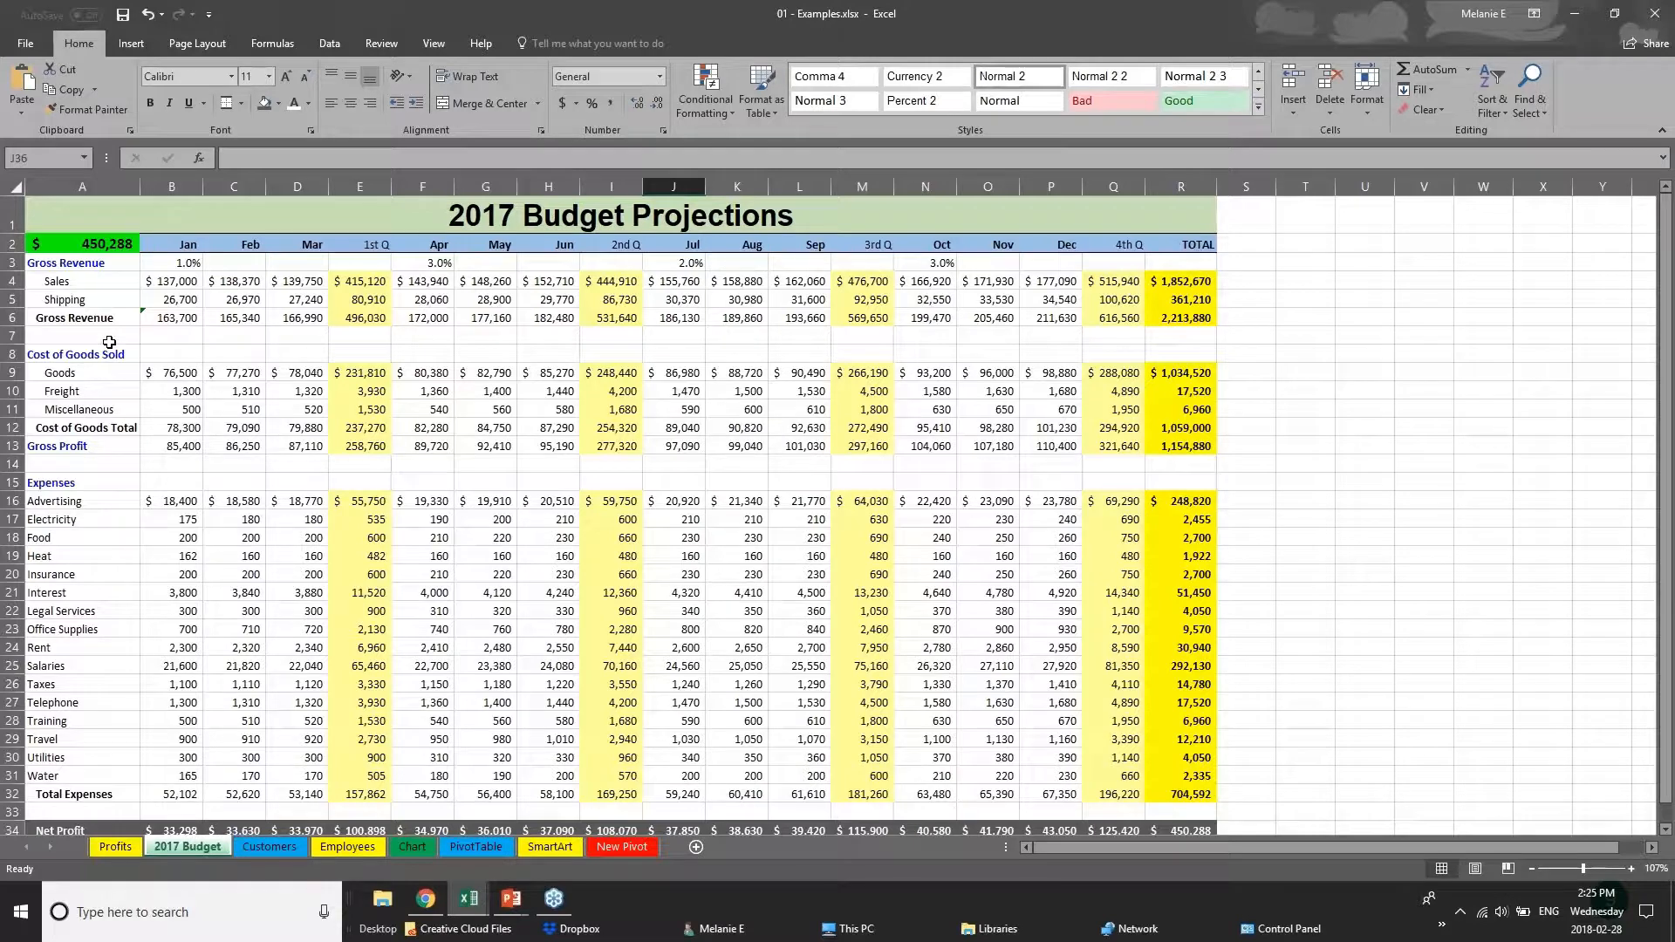
Step: Switch to Webinar Sample Workbook v1.xlsx and examine the USA quarterly values and TOTAL row formulas in the Annual Sales Data table
click(511, 898)
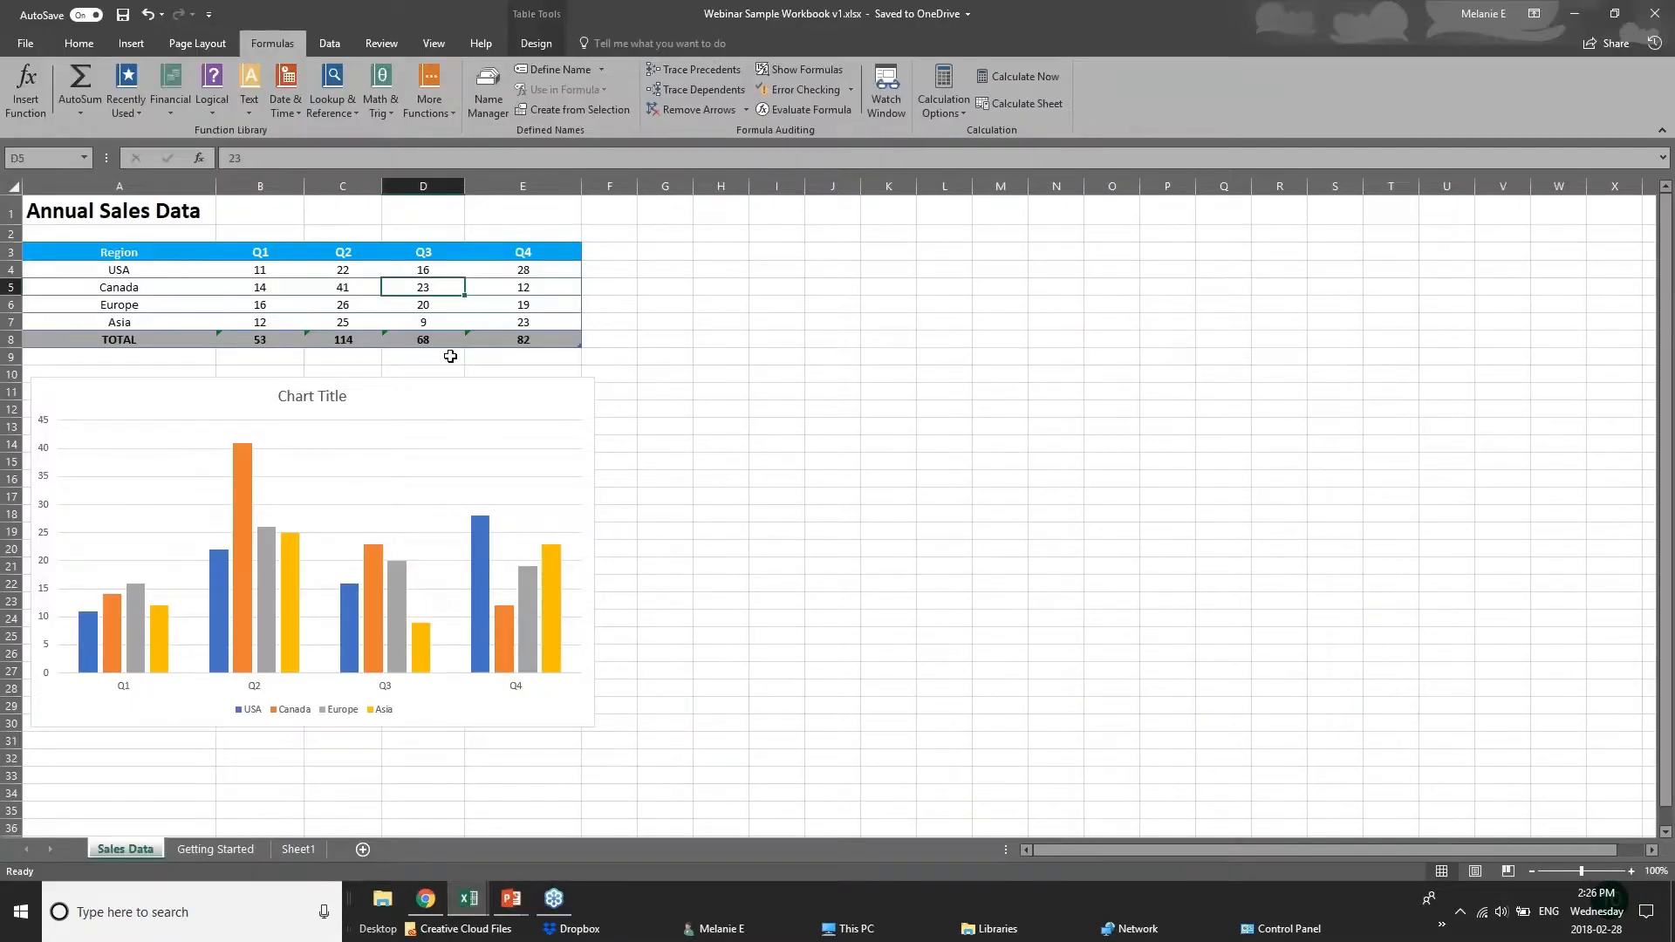
click(296, 270)
click(351, 271)
click(439, 273)
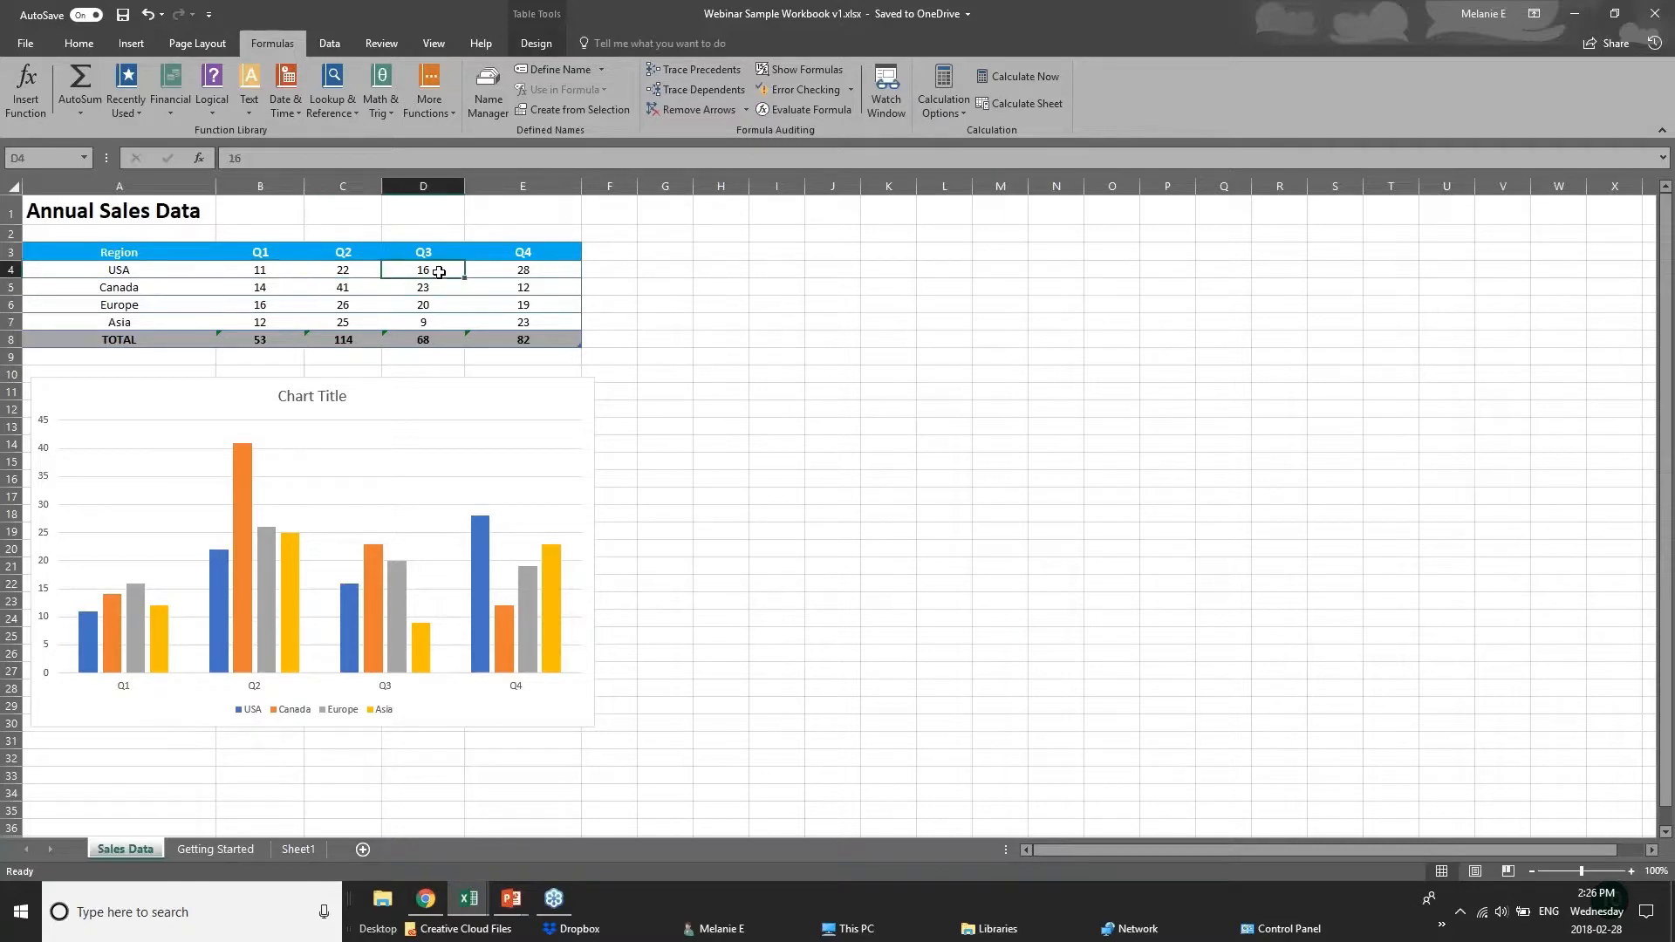
click(522, 267)
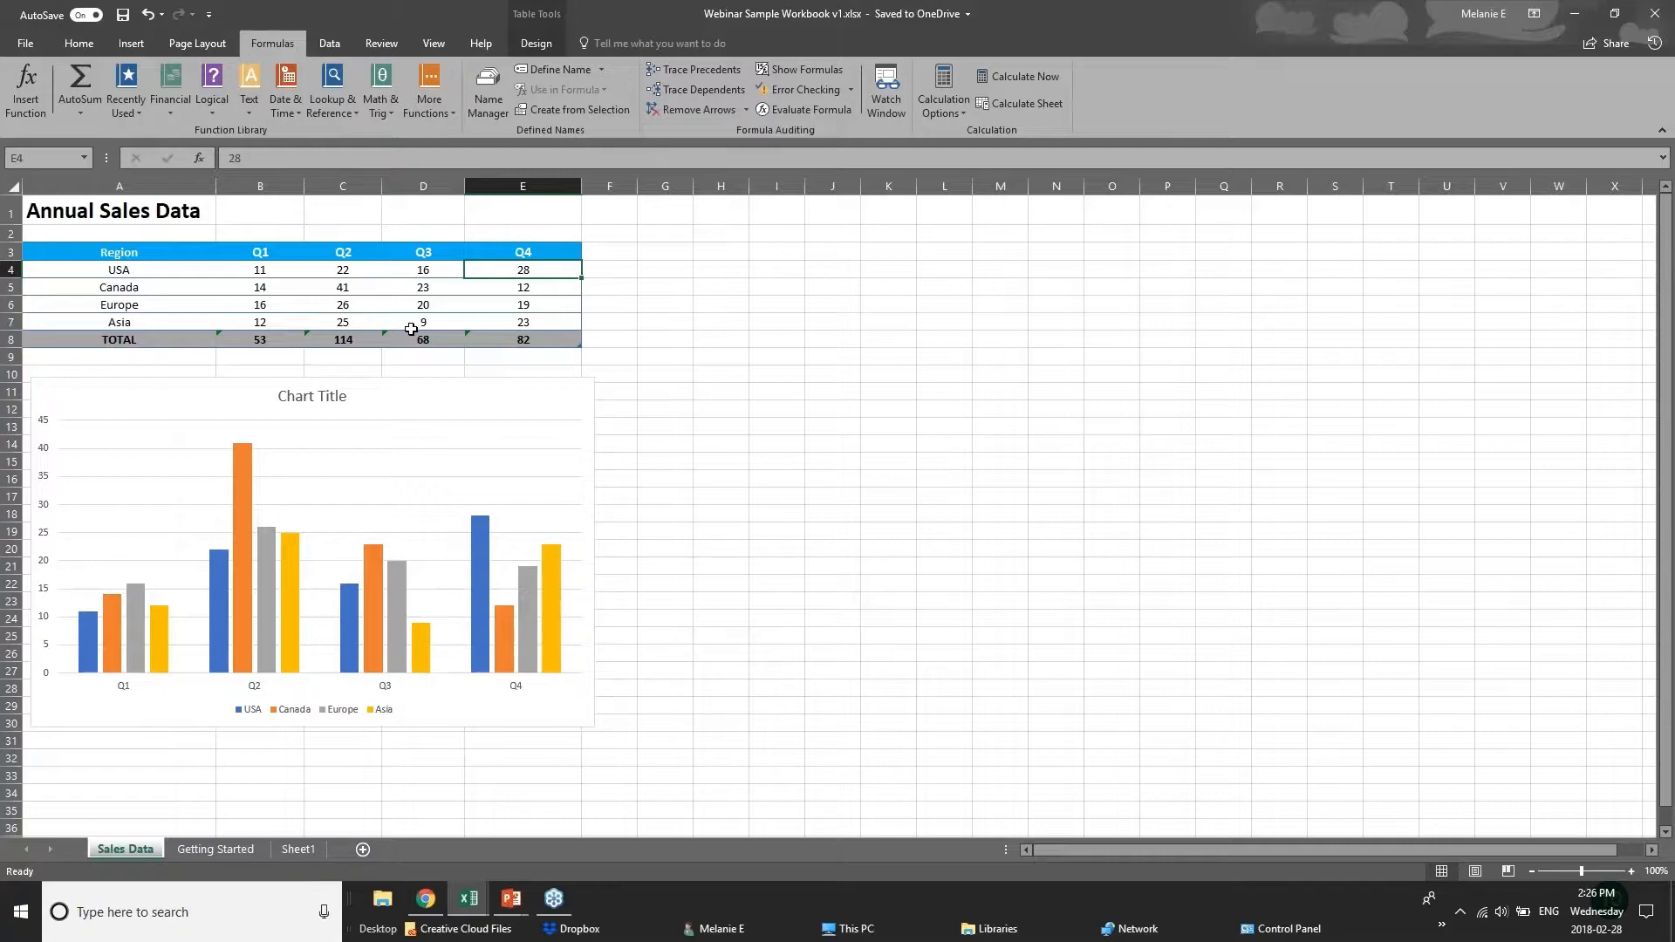
click(548, 339)
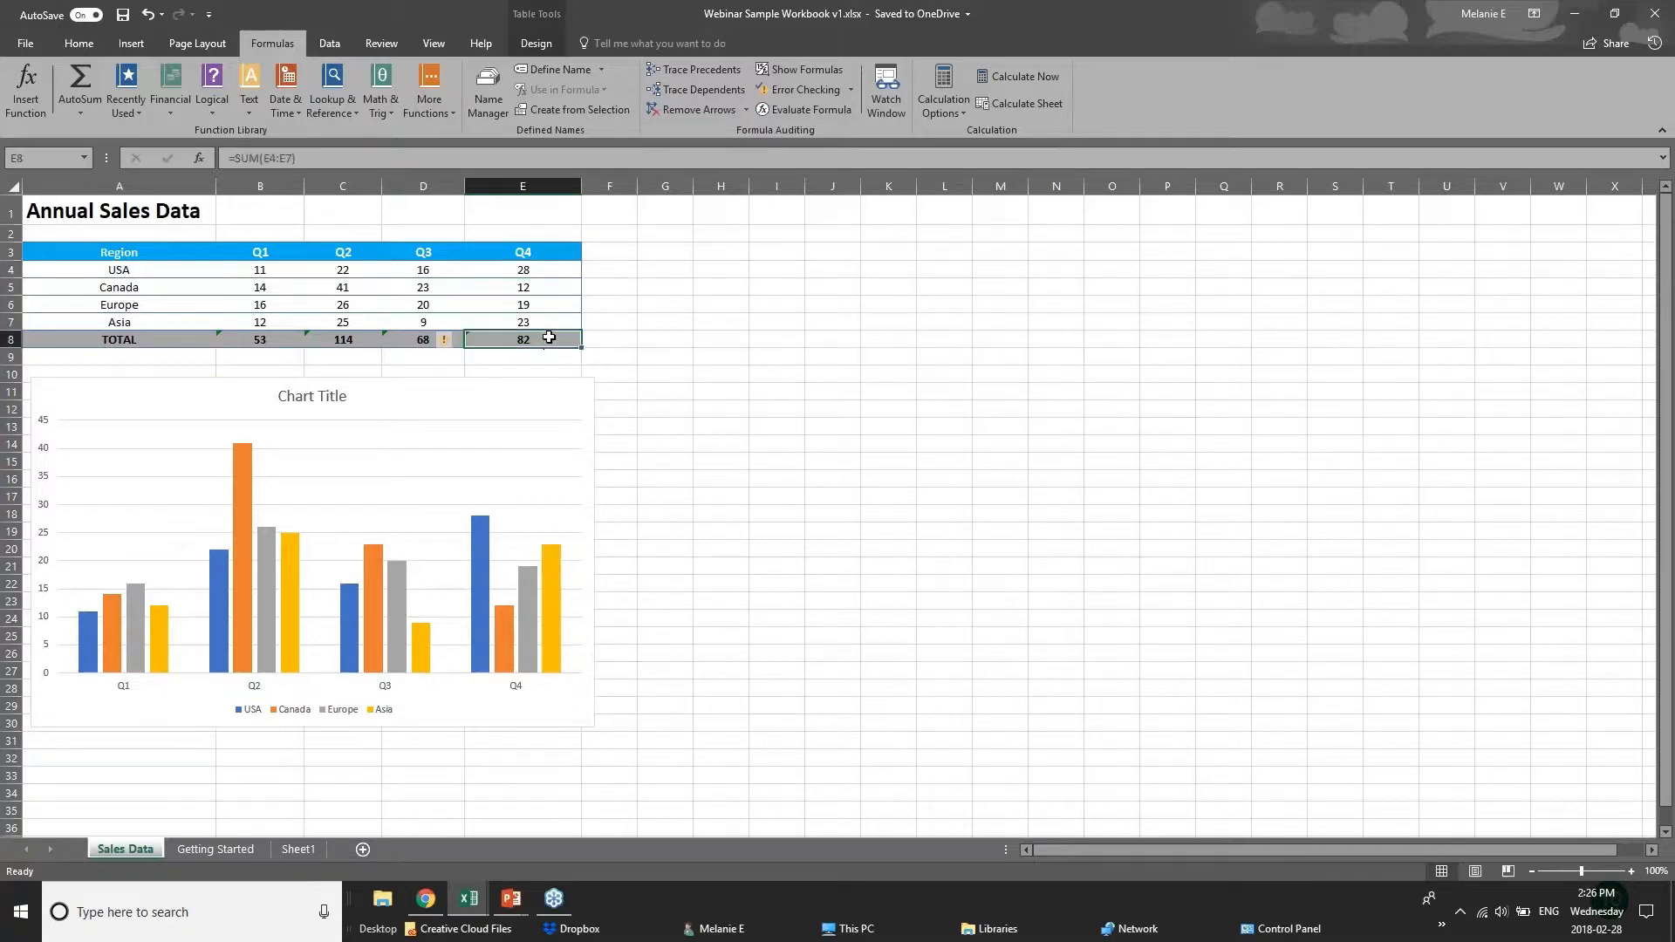
click(262, 339)
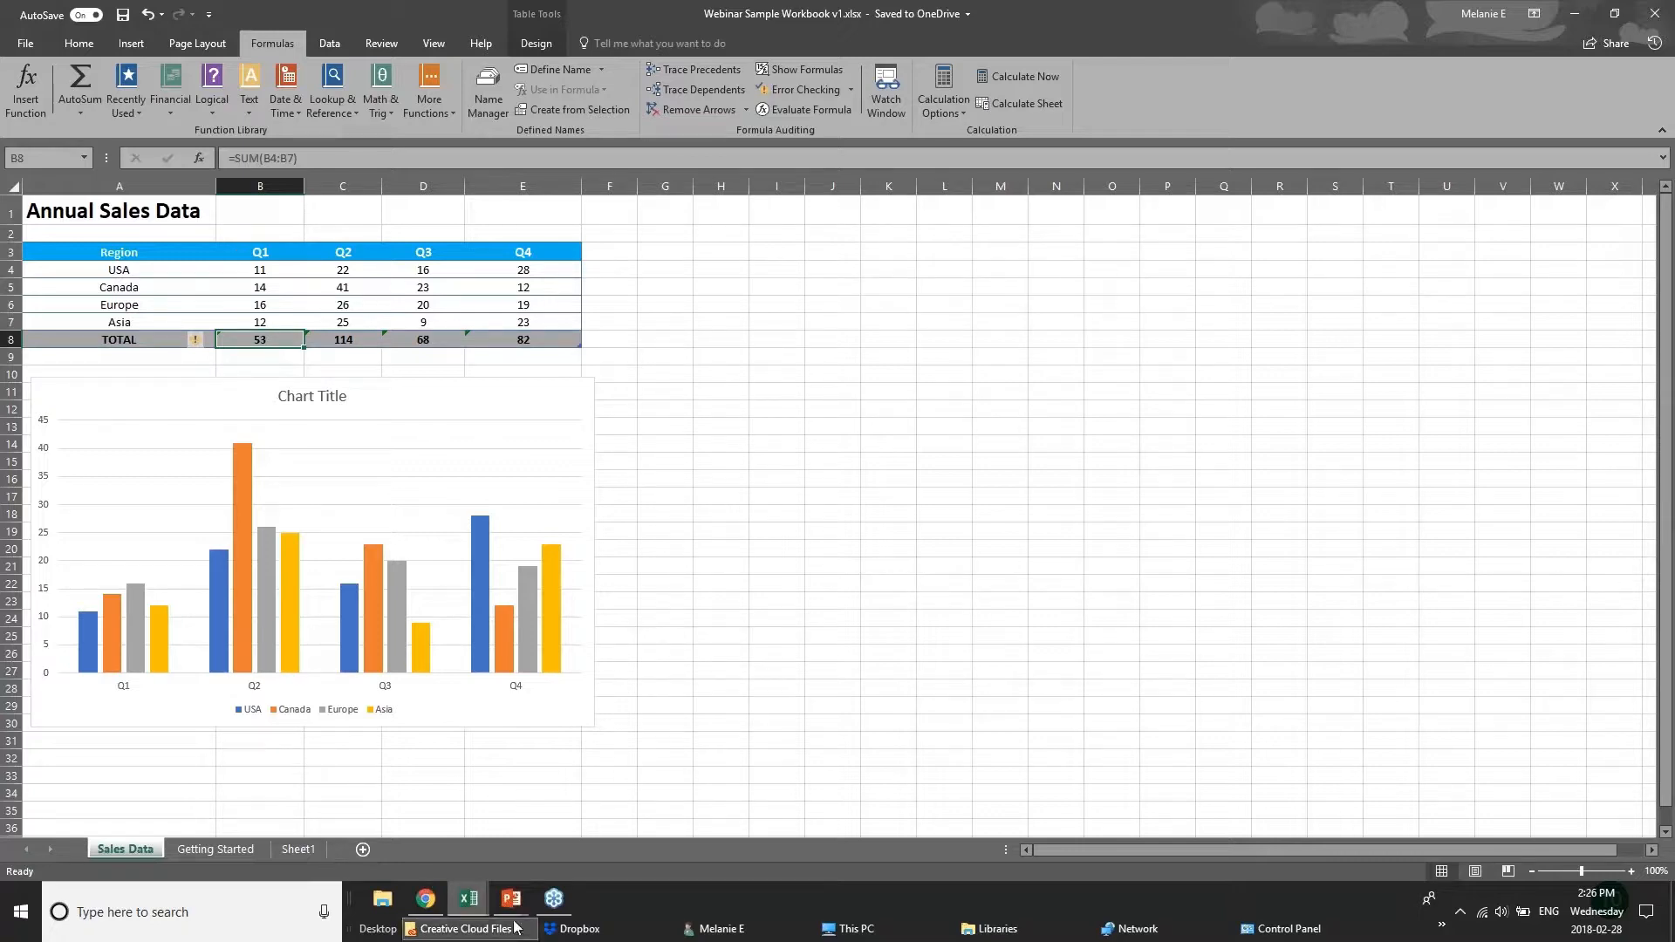
Step: Switch back to the 01 - Examples.xlsx workbook and open its Chart sheet
click(467, 898)
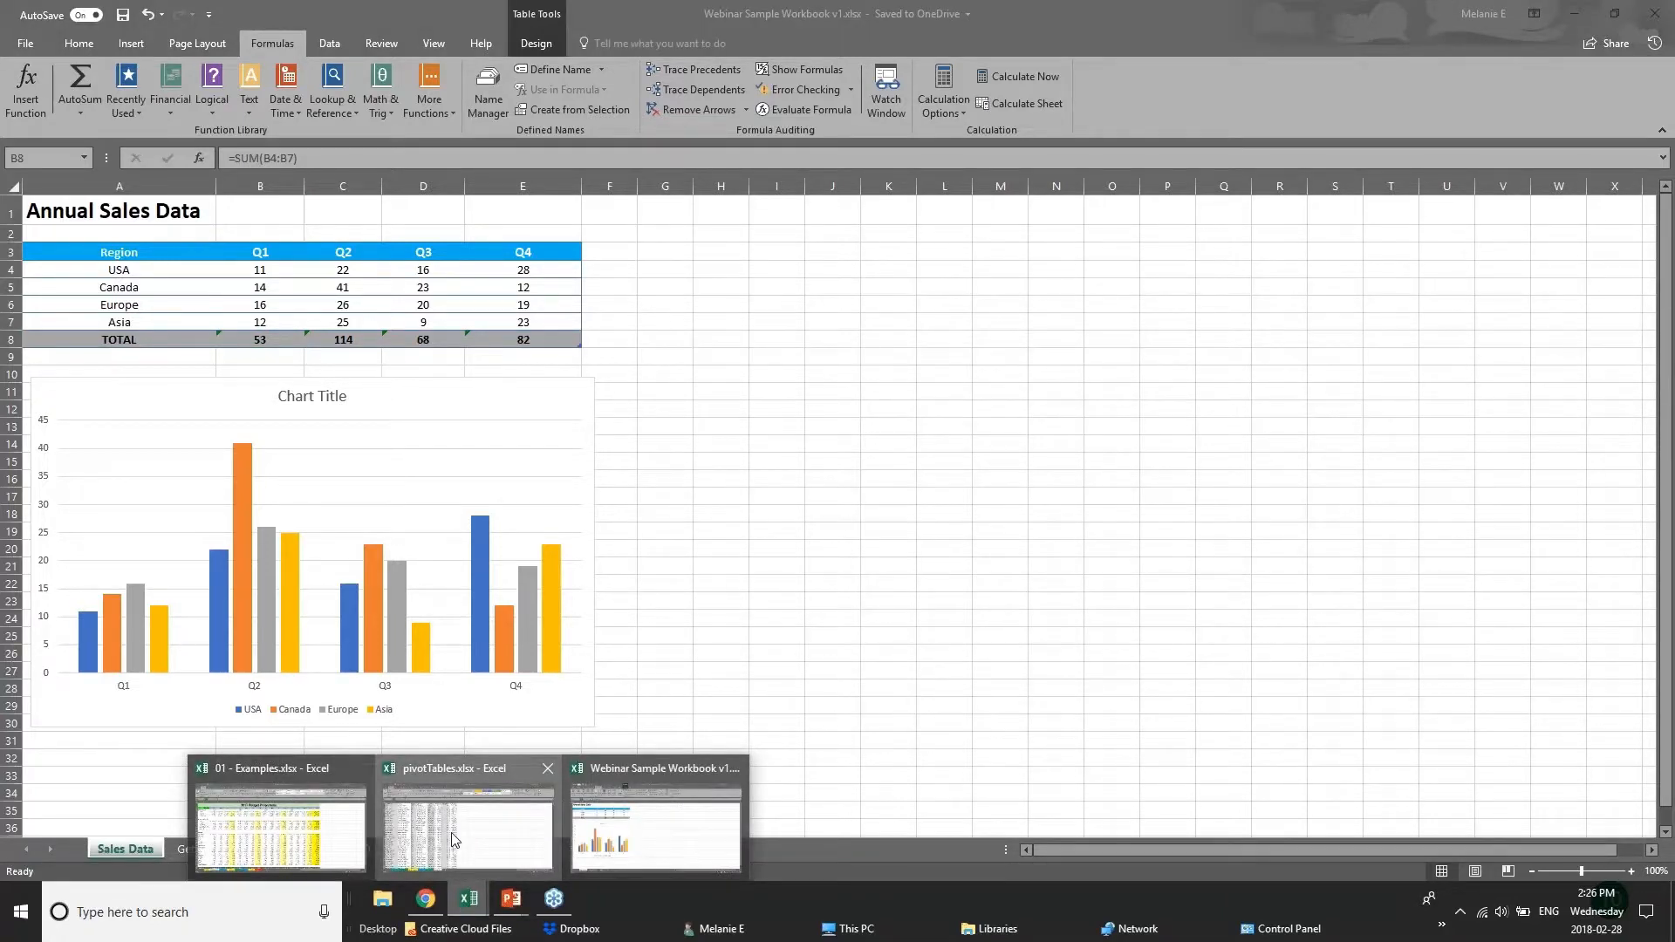
click(453, 840)
mouse_move(468, 912)
click(362, 841)
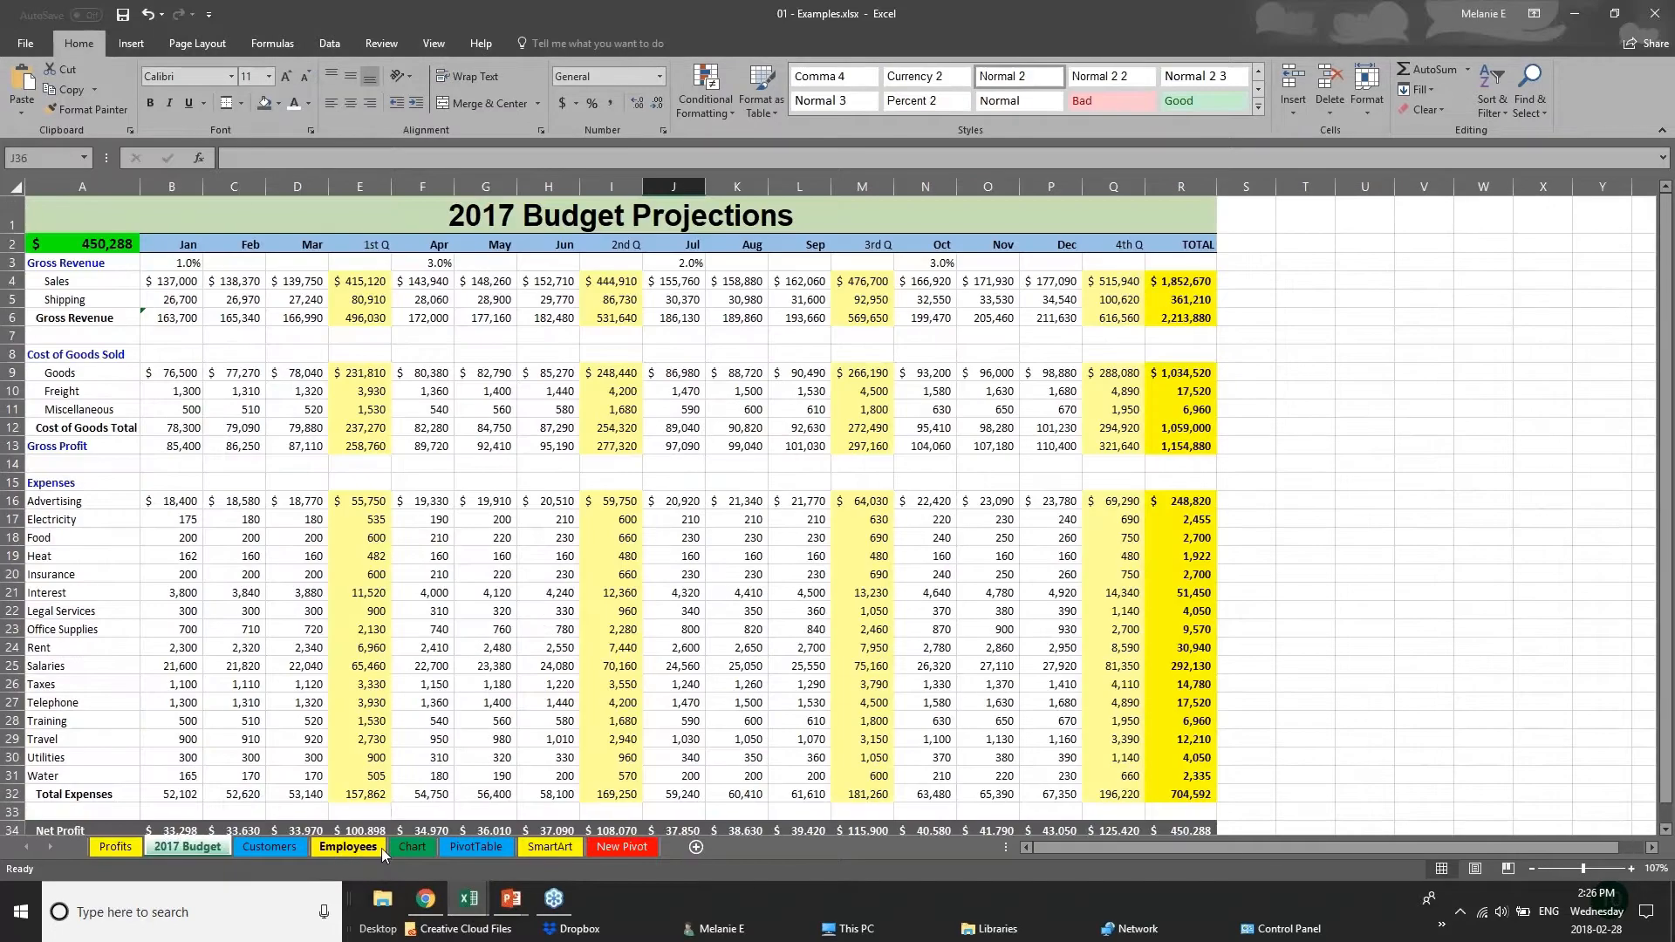
click(411, 847)
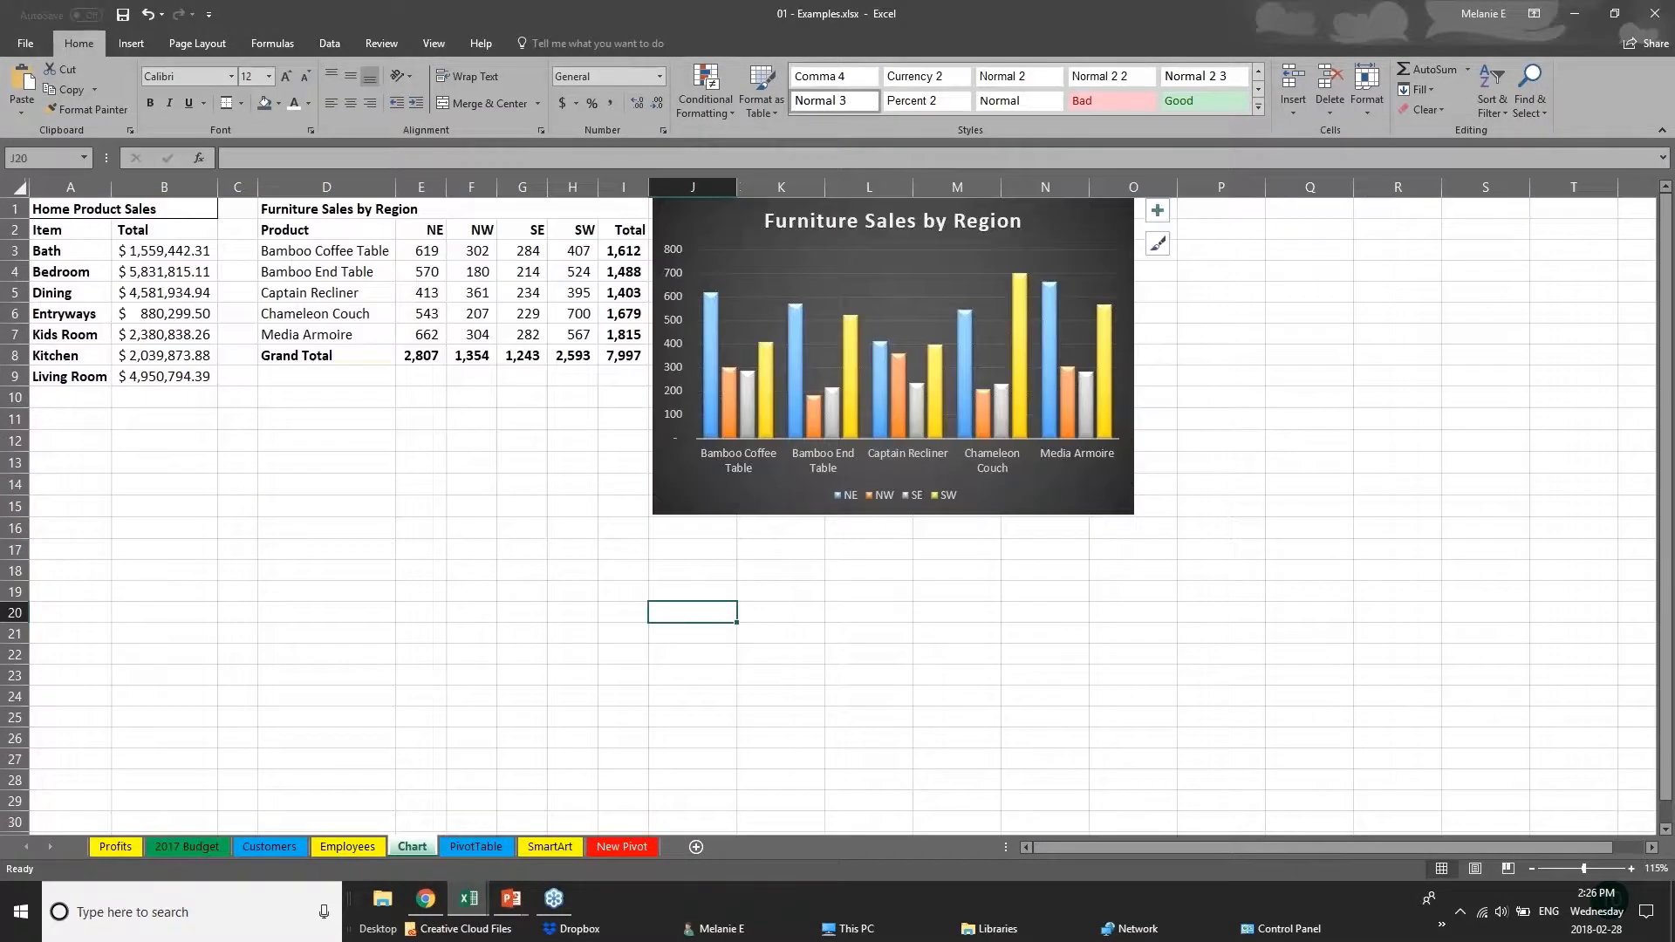
Step: Move the Furniture Sales by Region chart away from the data and delete it
drag(1026, 507, 1152, 508)
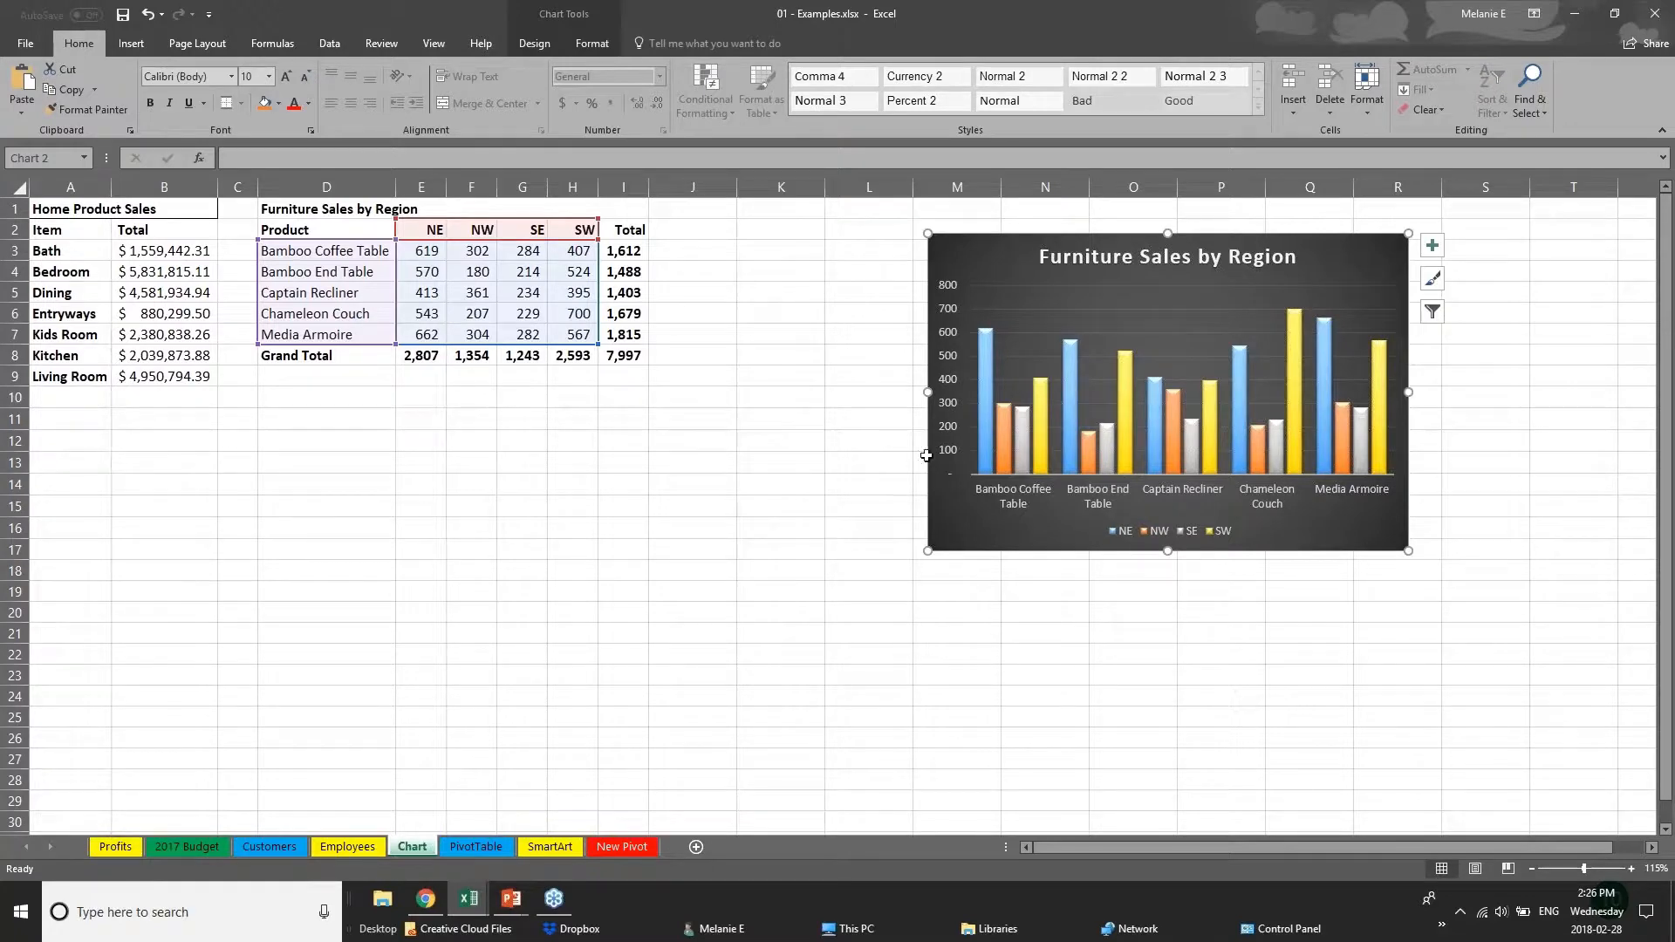
drag(1082, 551, 1254, 538)
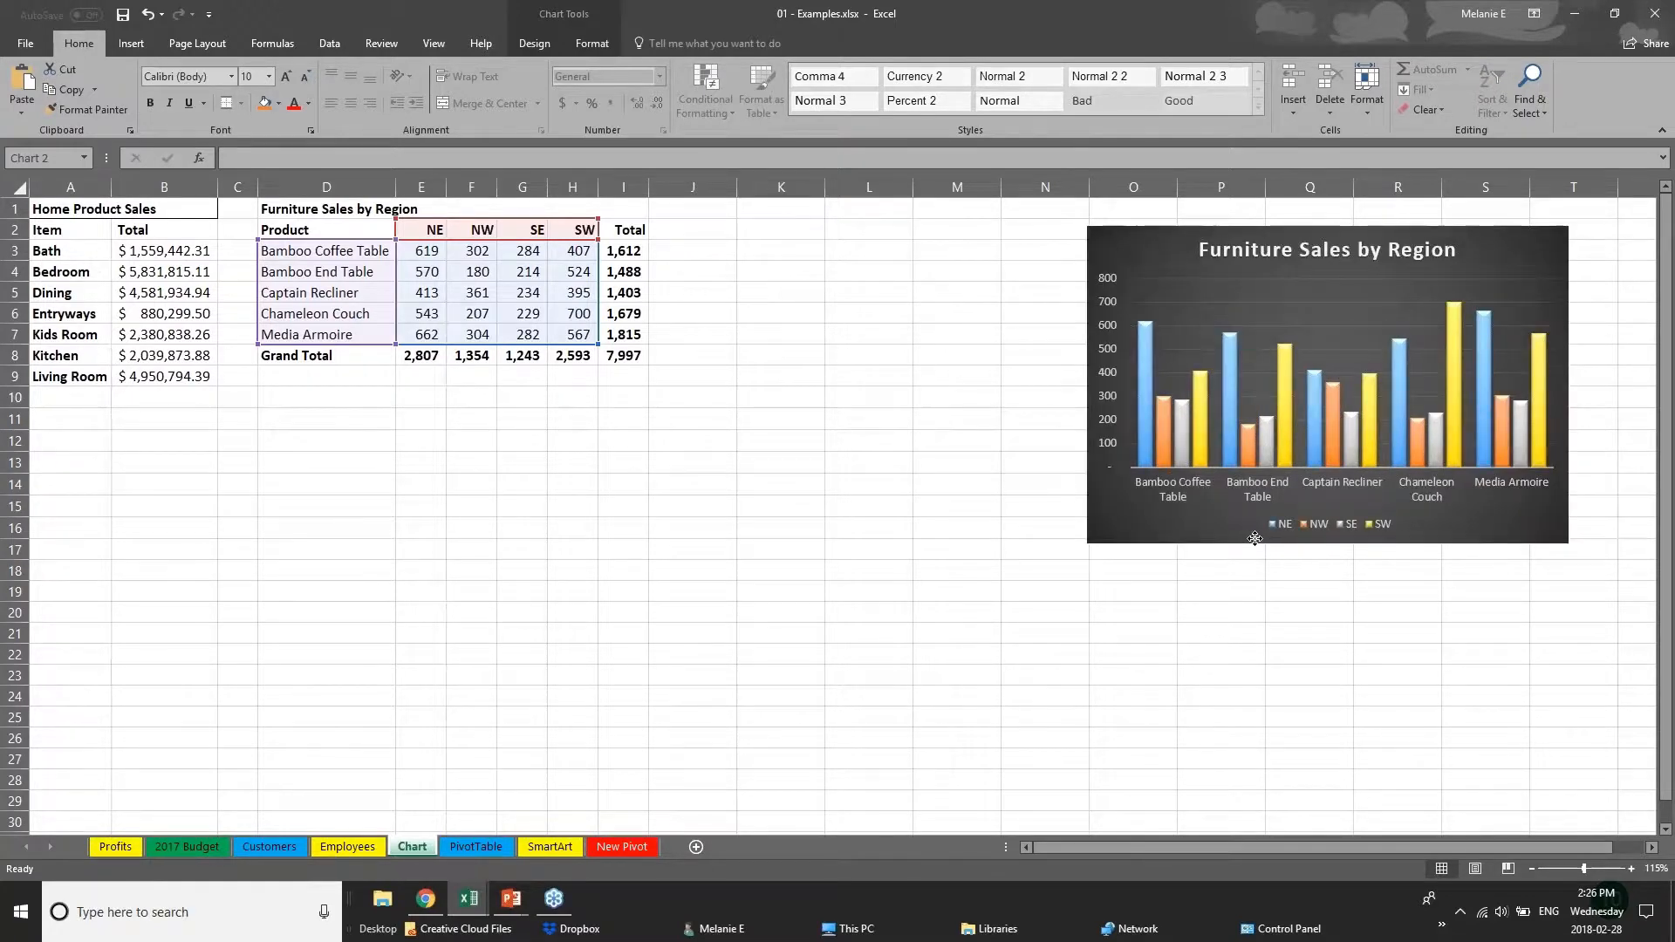
key(Delete)
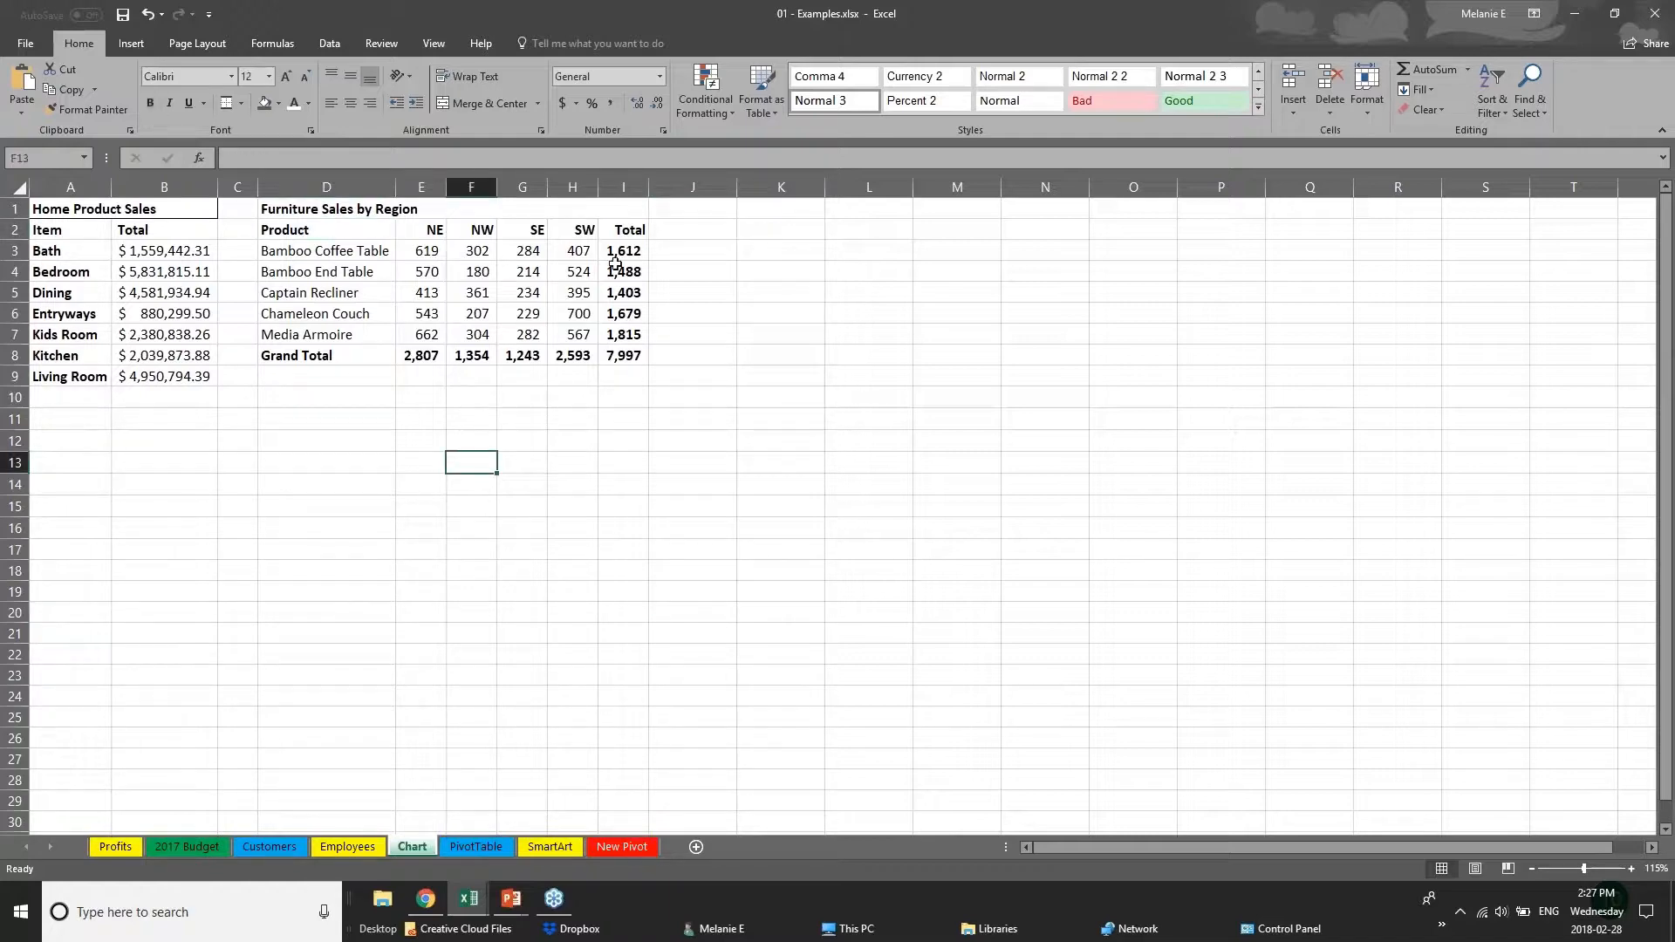
drag(622, 253, 635, 348)
drag(344, 354, 633, 354)
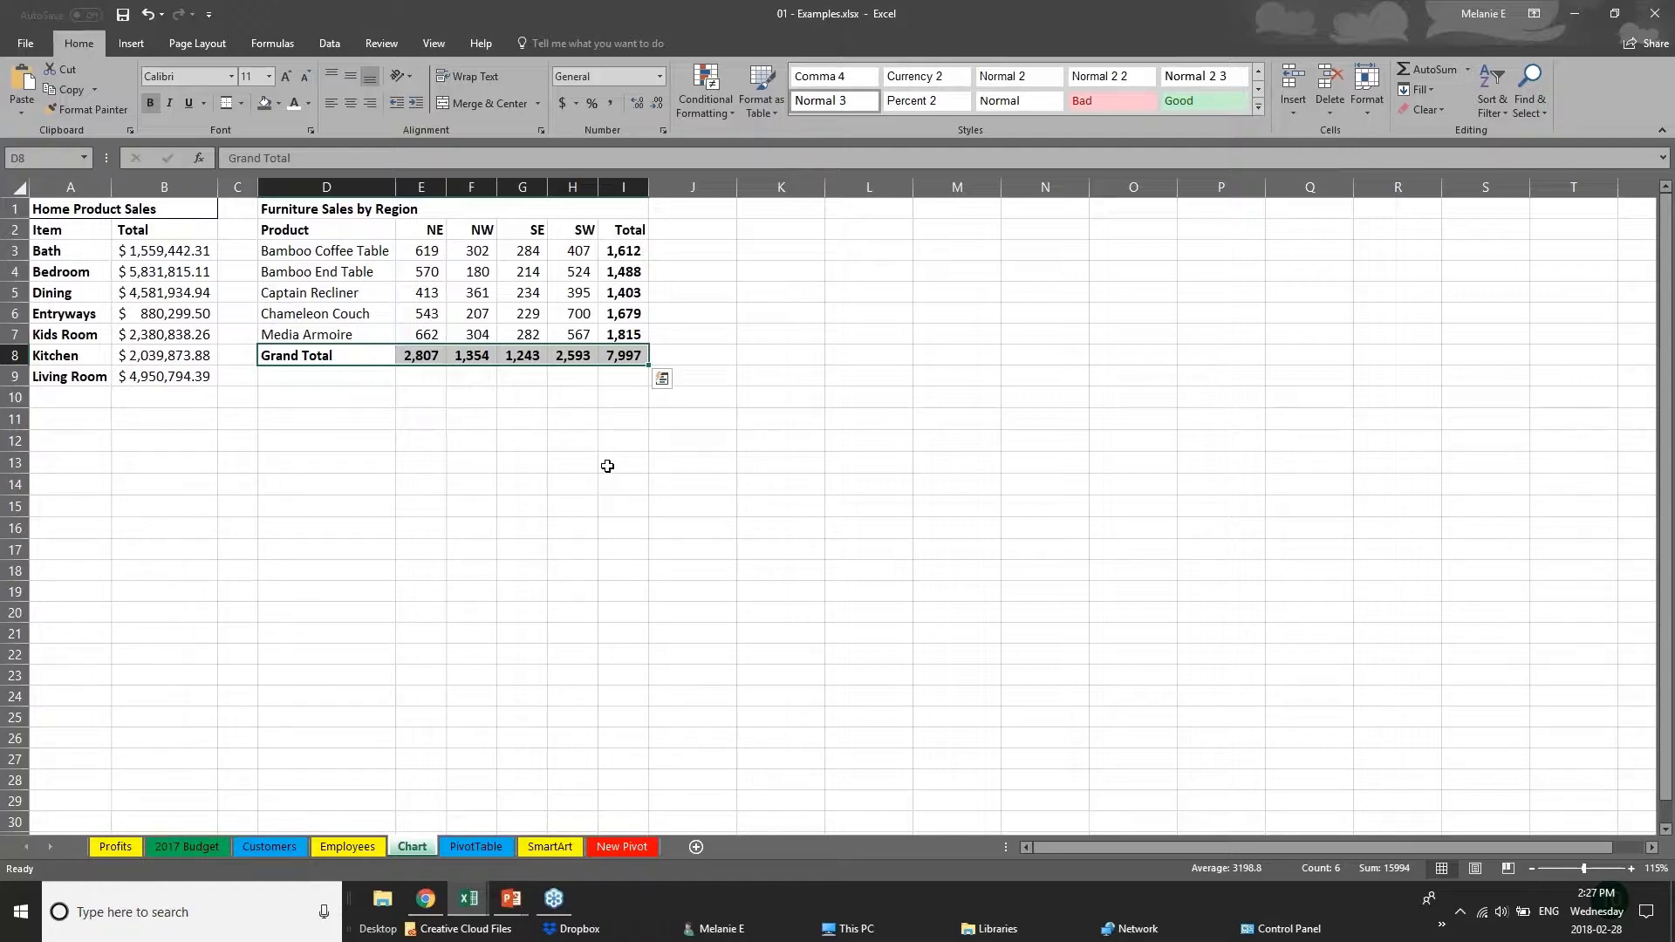
click(422, 440)
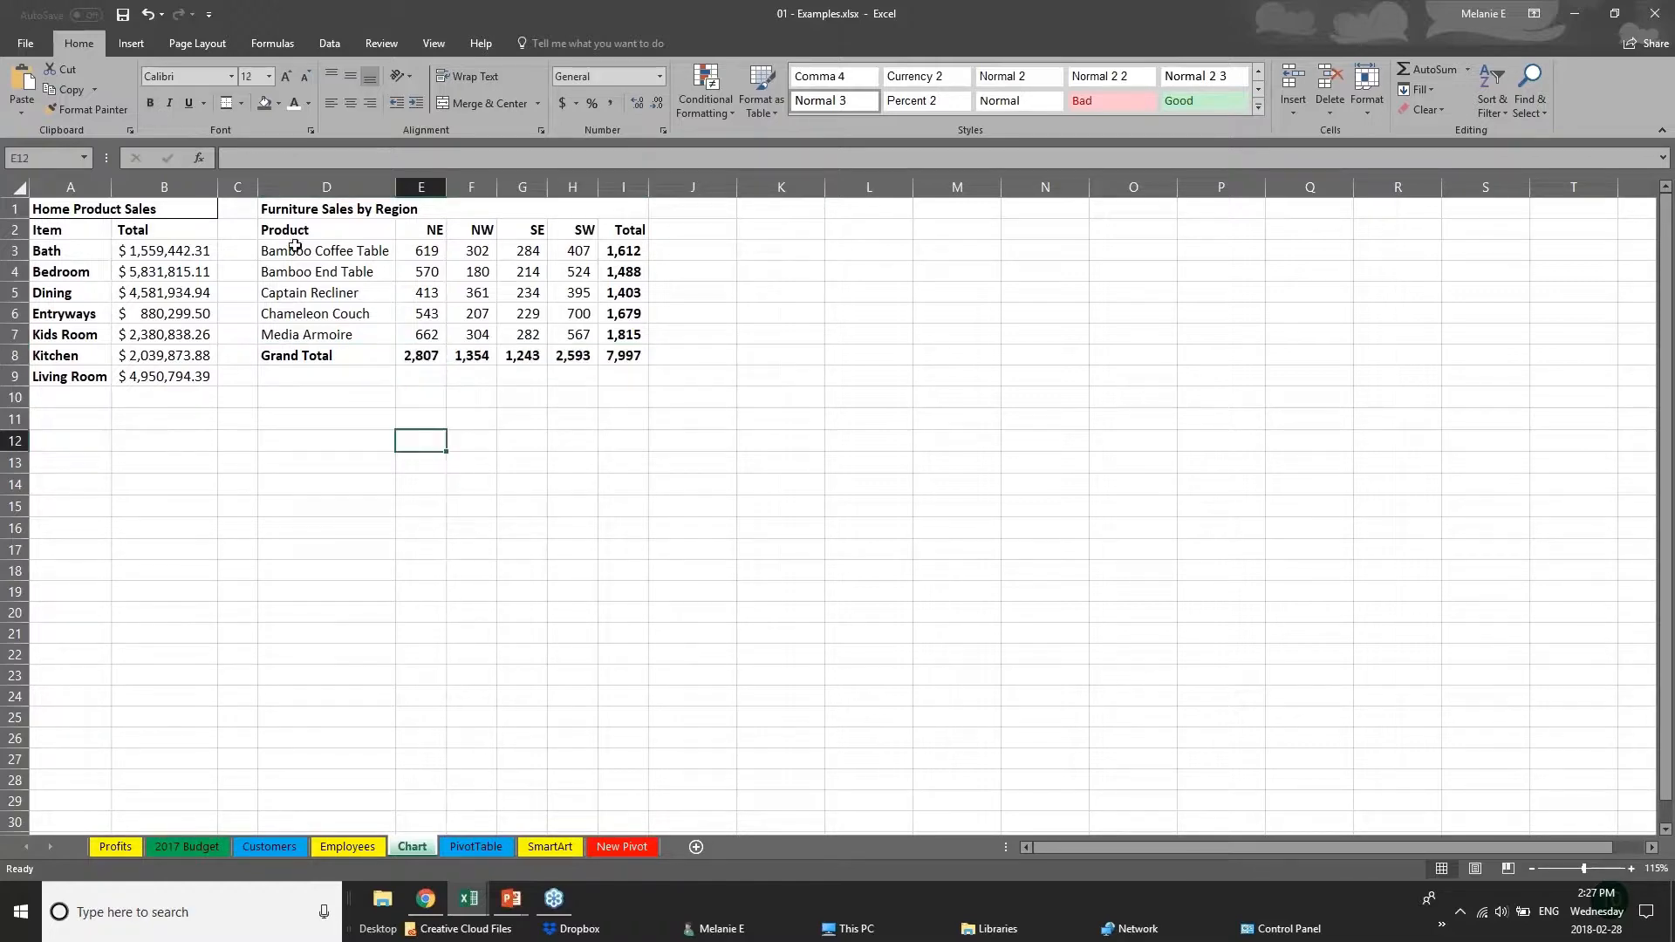
Step: Select the product and region figures in D2:H7, leaving out the totals, and open the recommended charts for them
drag(296, 232, 591, 334)
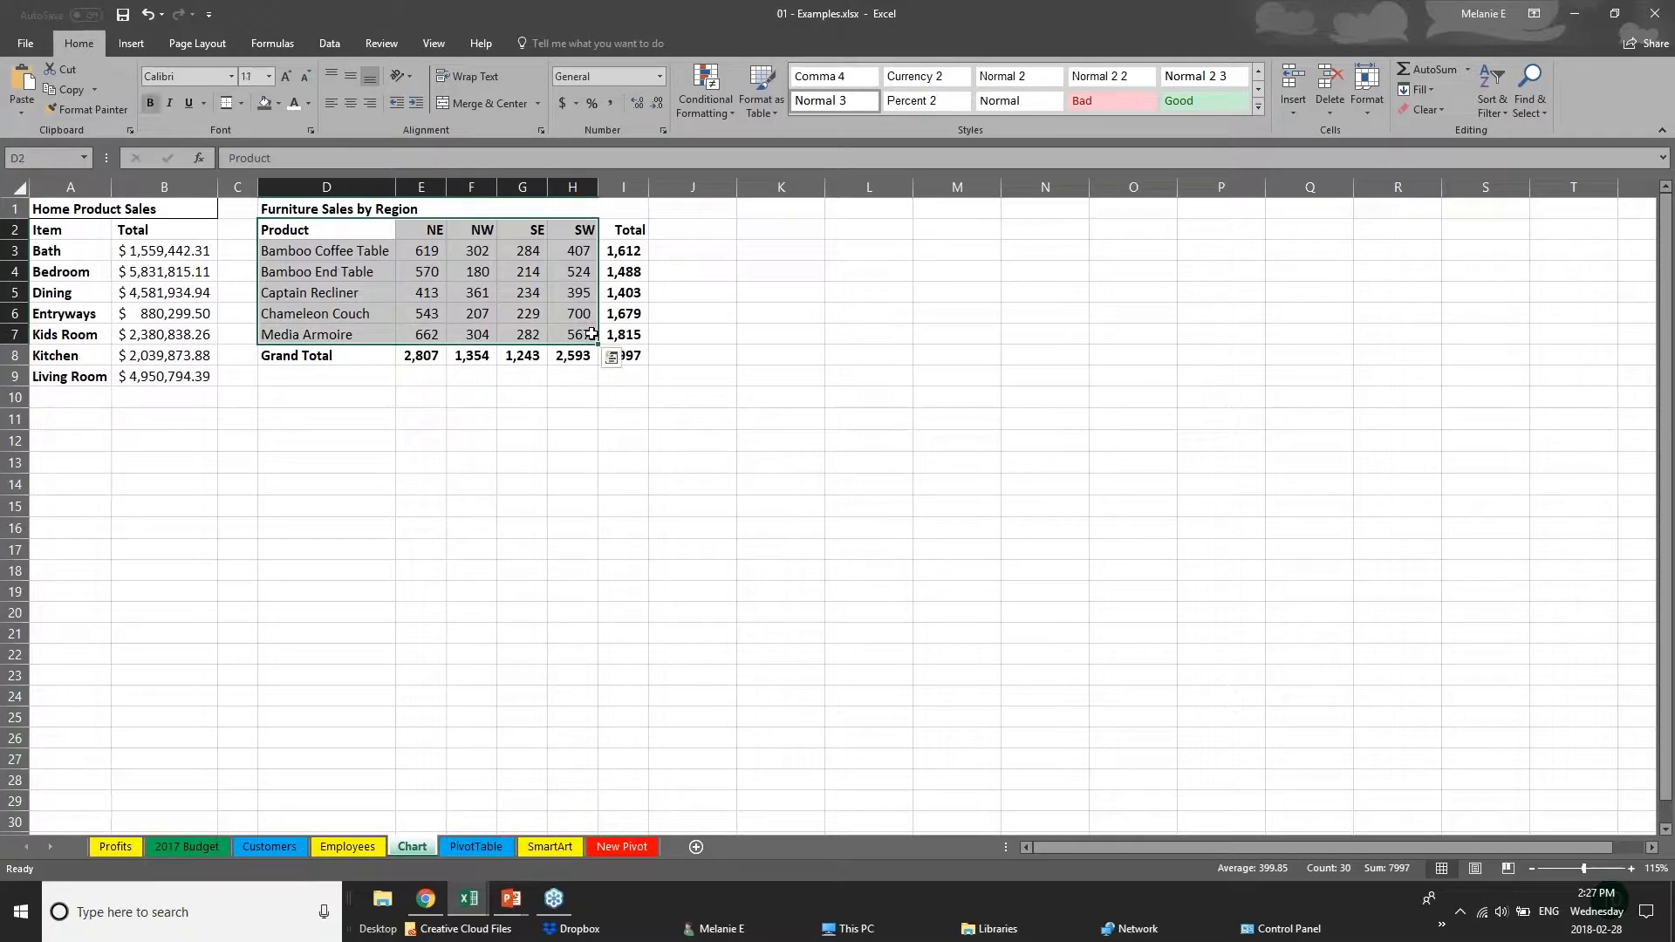
click(131, 43)
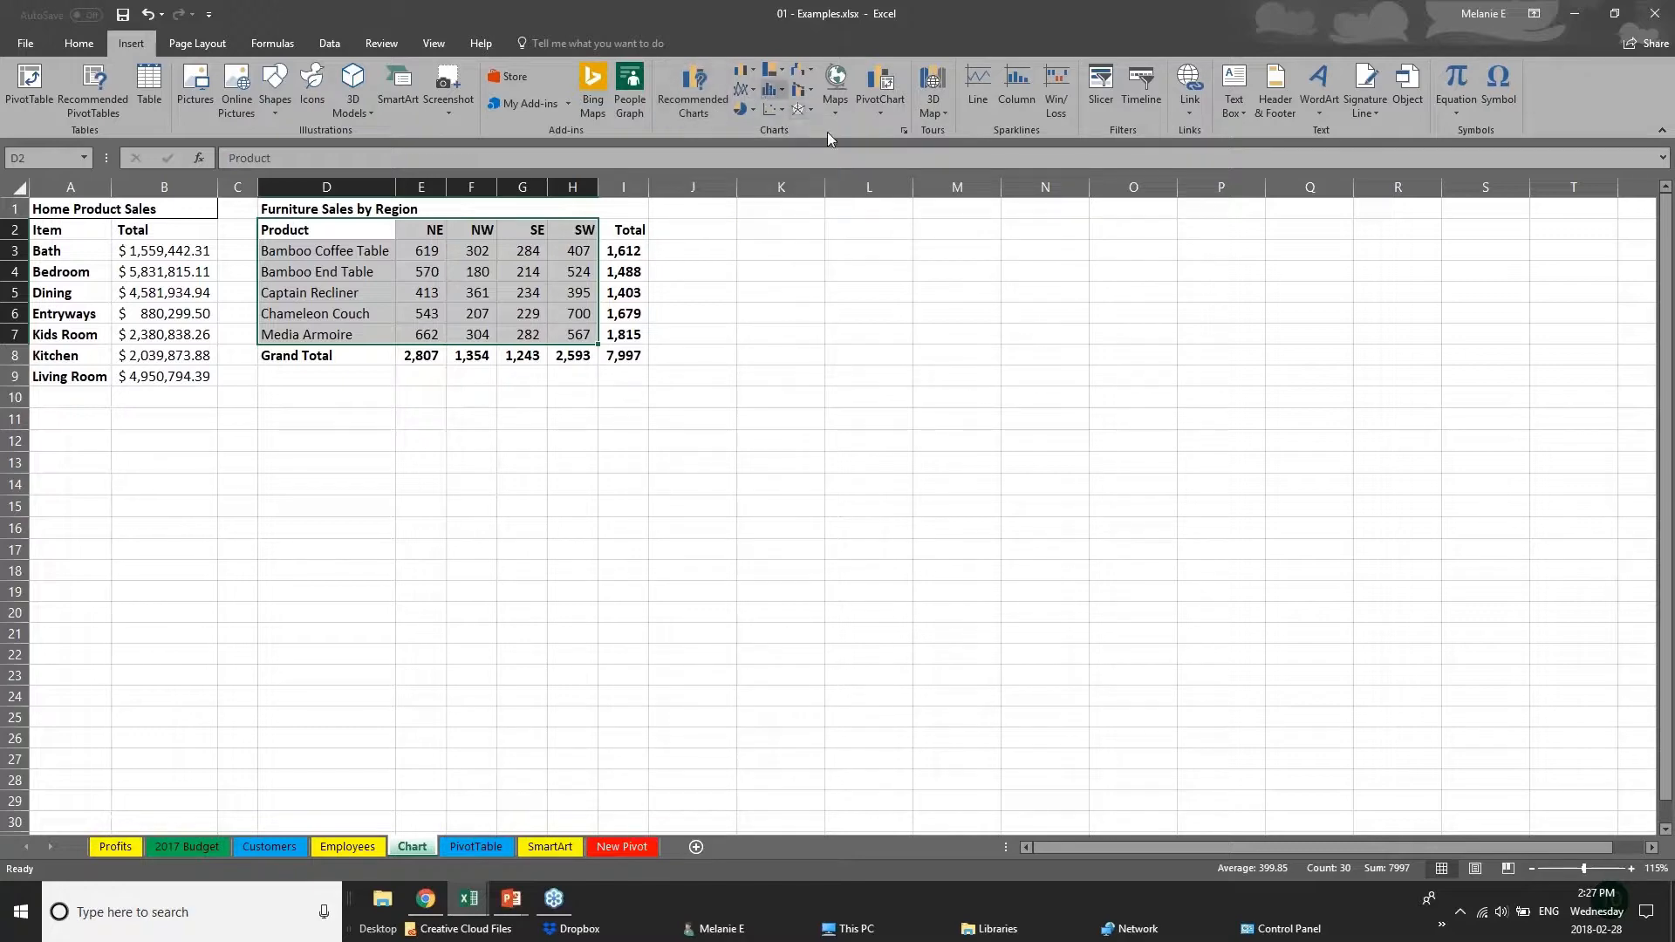
click(782, 72)
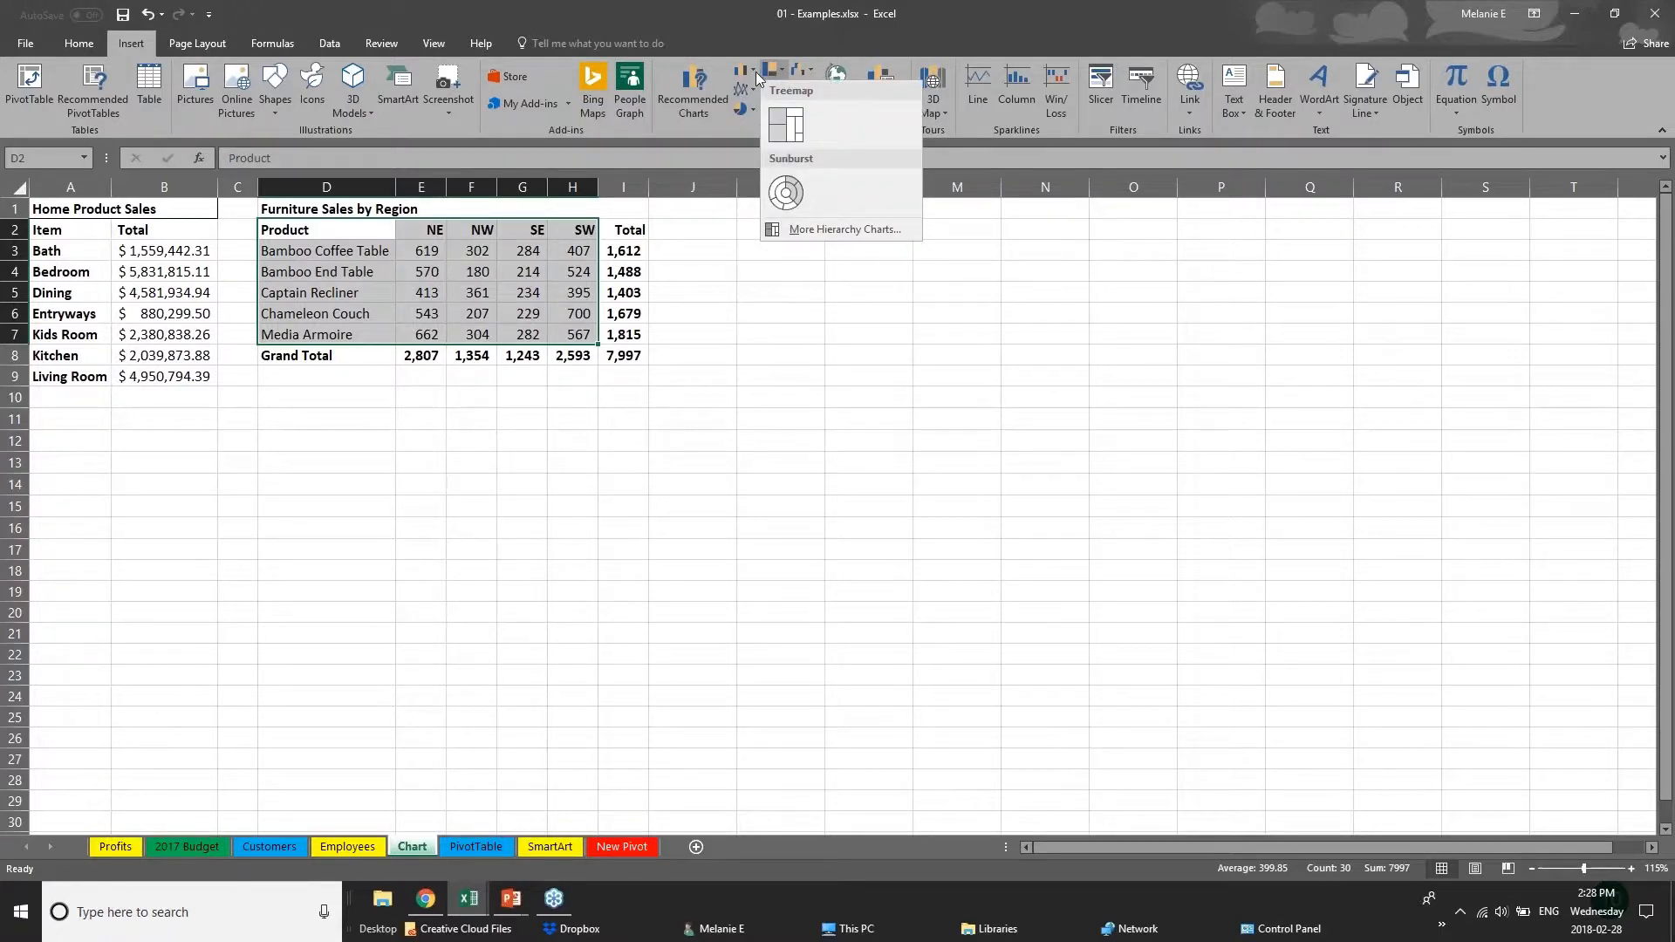
click(754, 72)
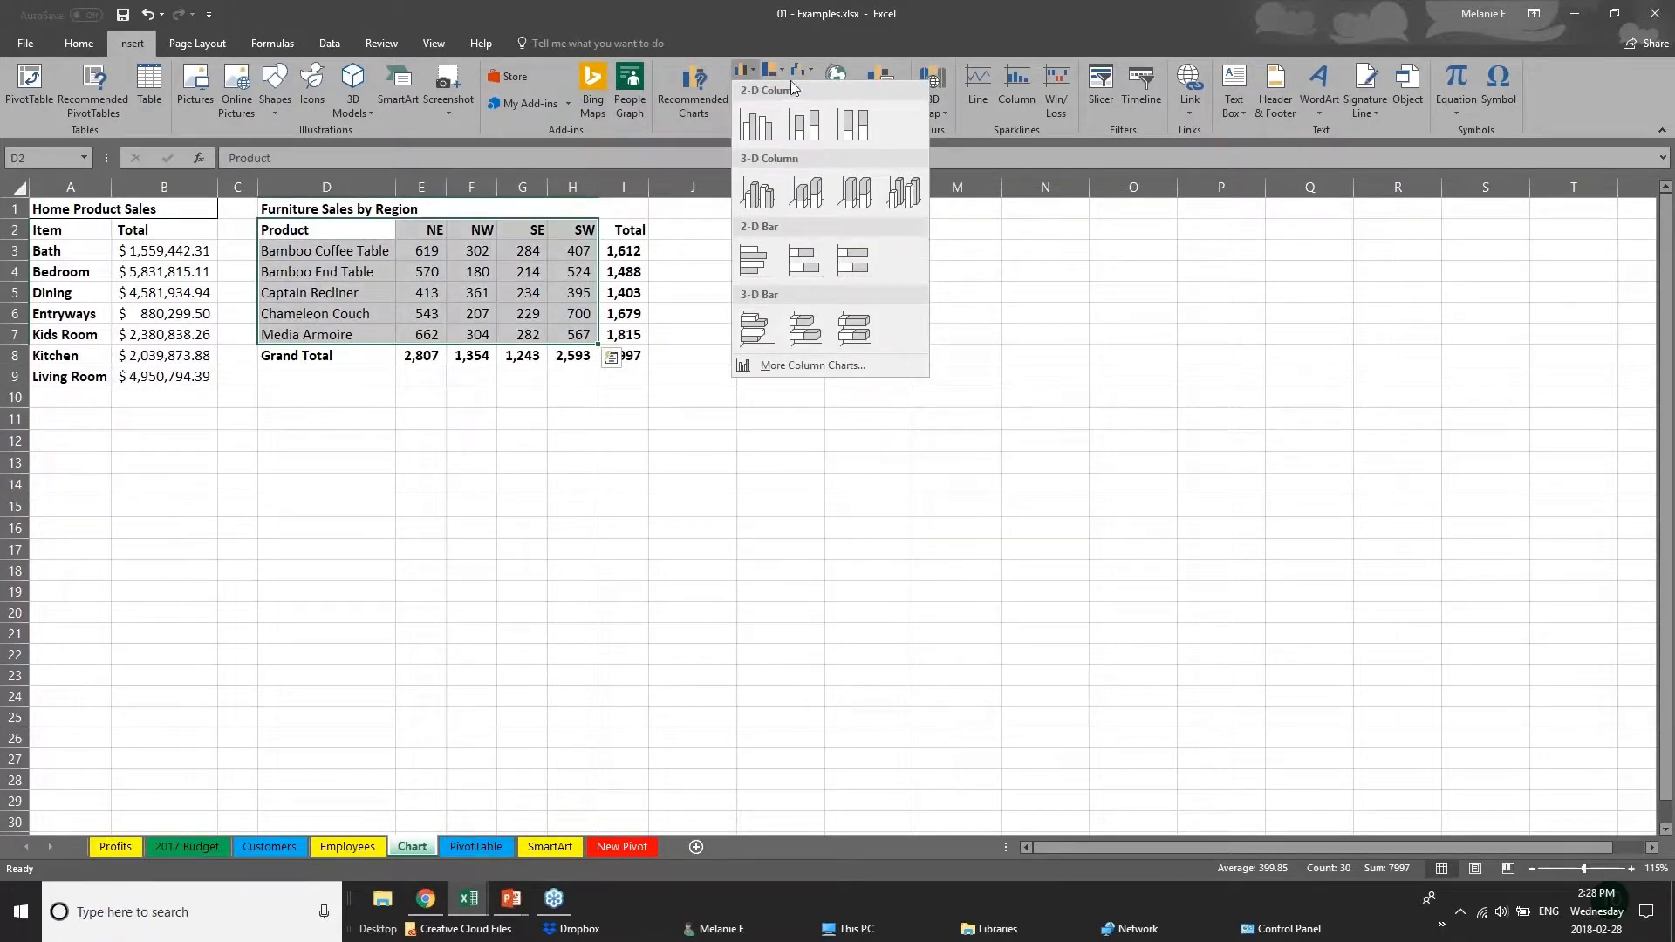
click(682, 96)
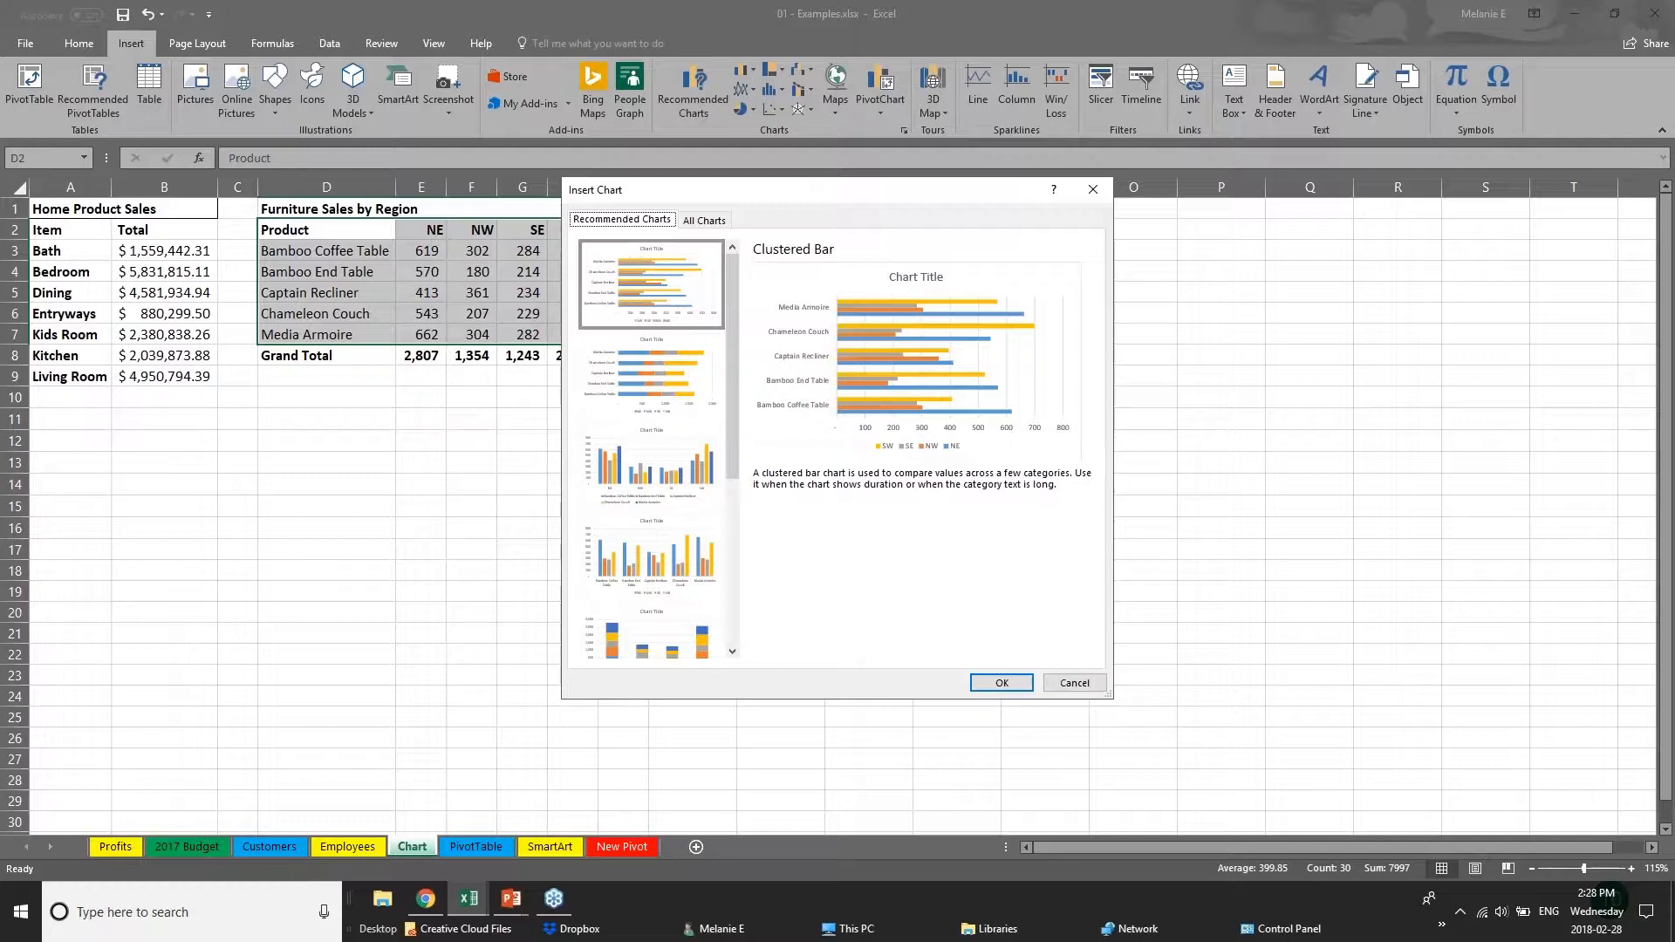
Step: Preview the recommended chart types for the furniture sales data, including Clustered Column, Stacked Column and Stacked Bar
click(656, 403)
click(673, 504)
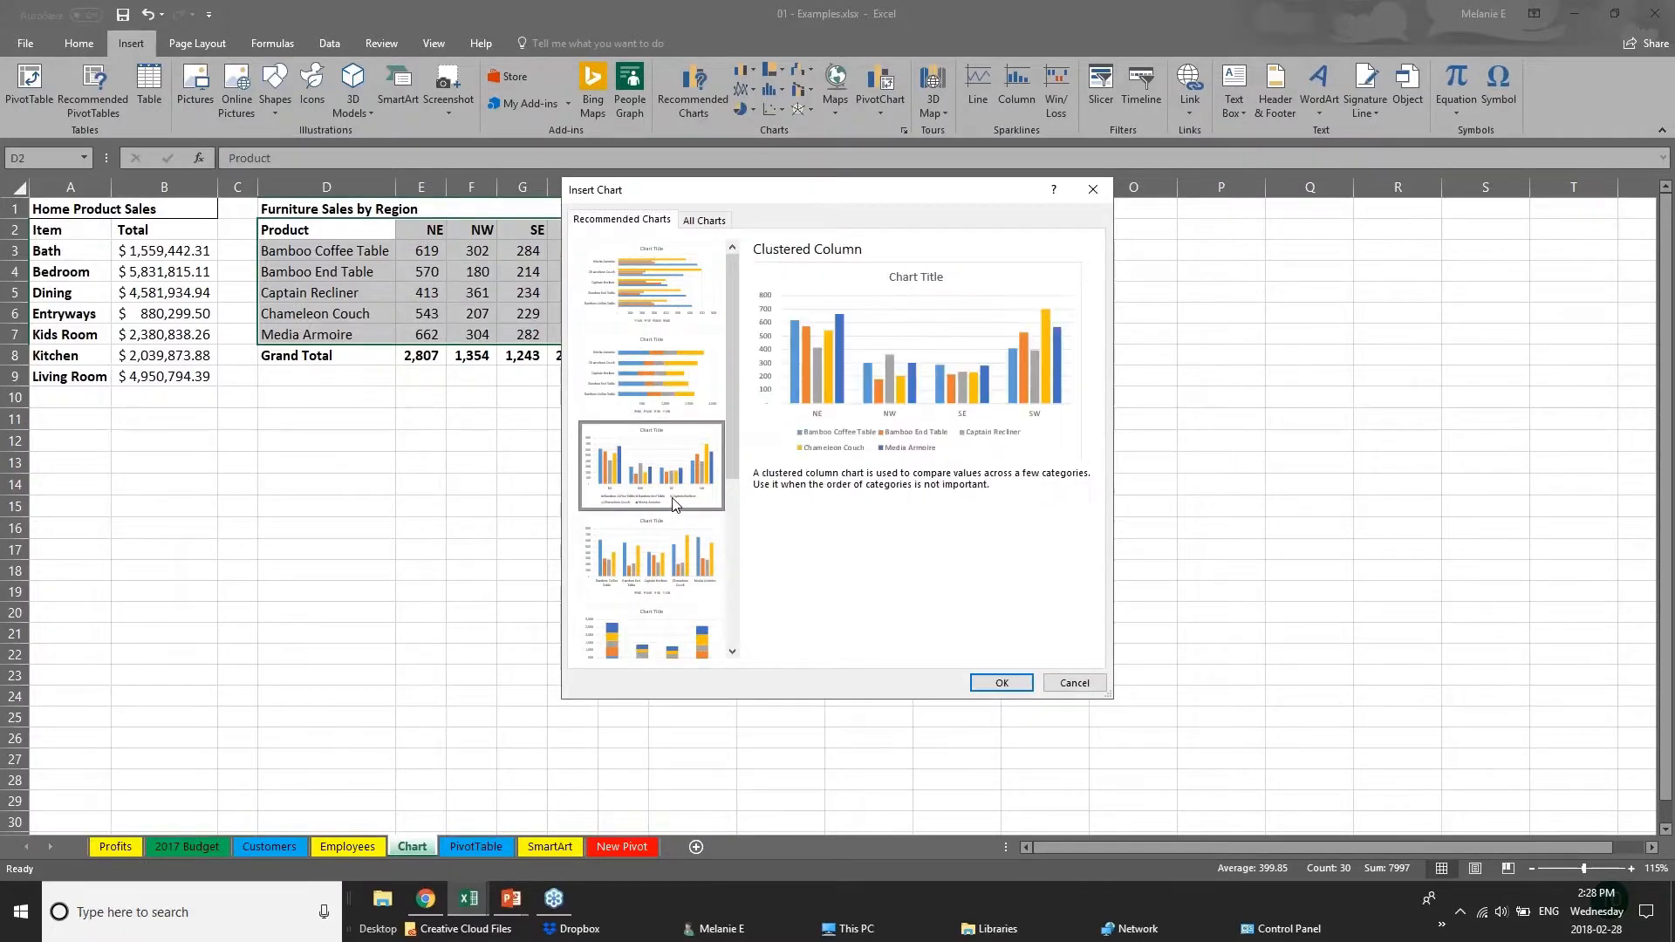
click(689, 567)
click(702, 645)
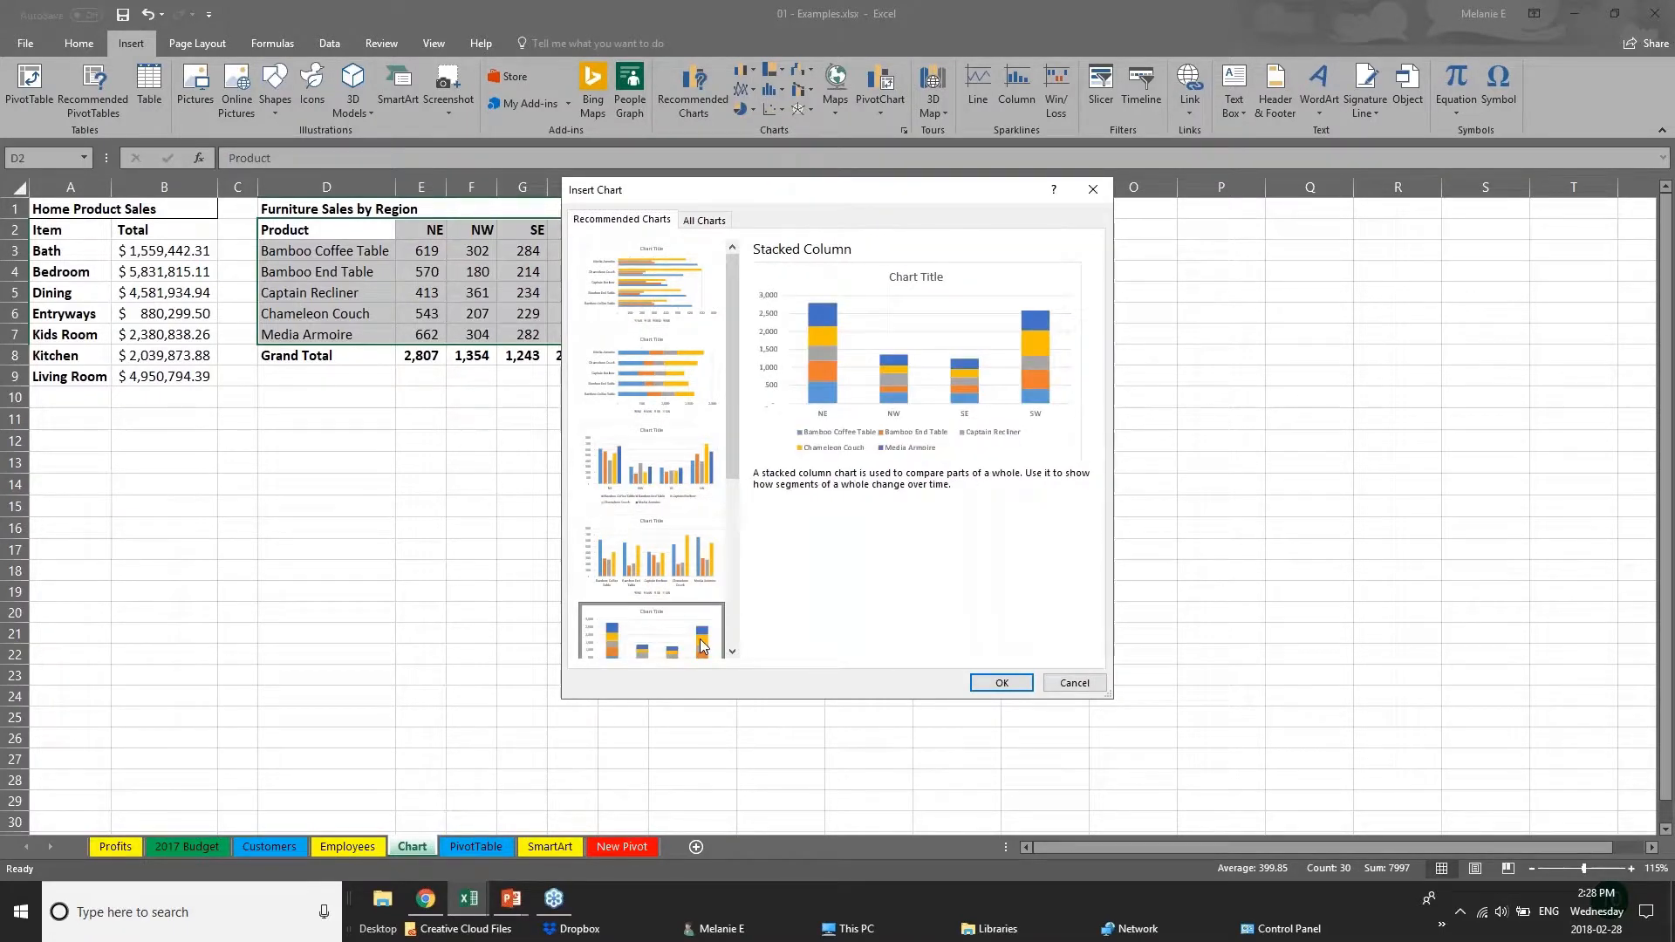
drag(730, 432, 750, 609)
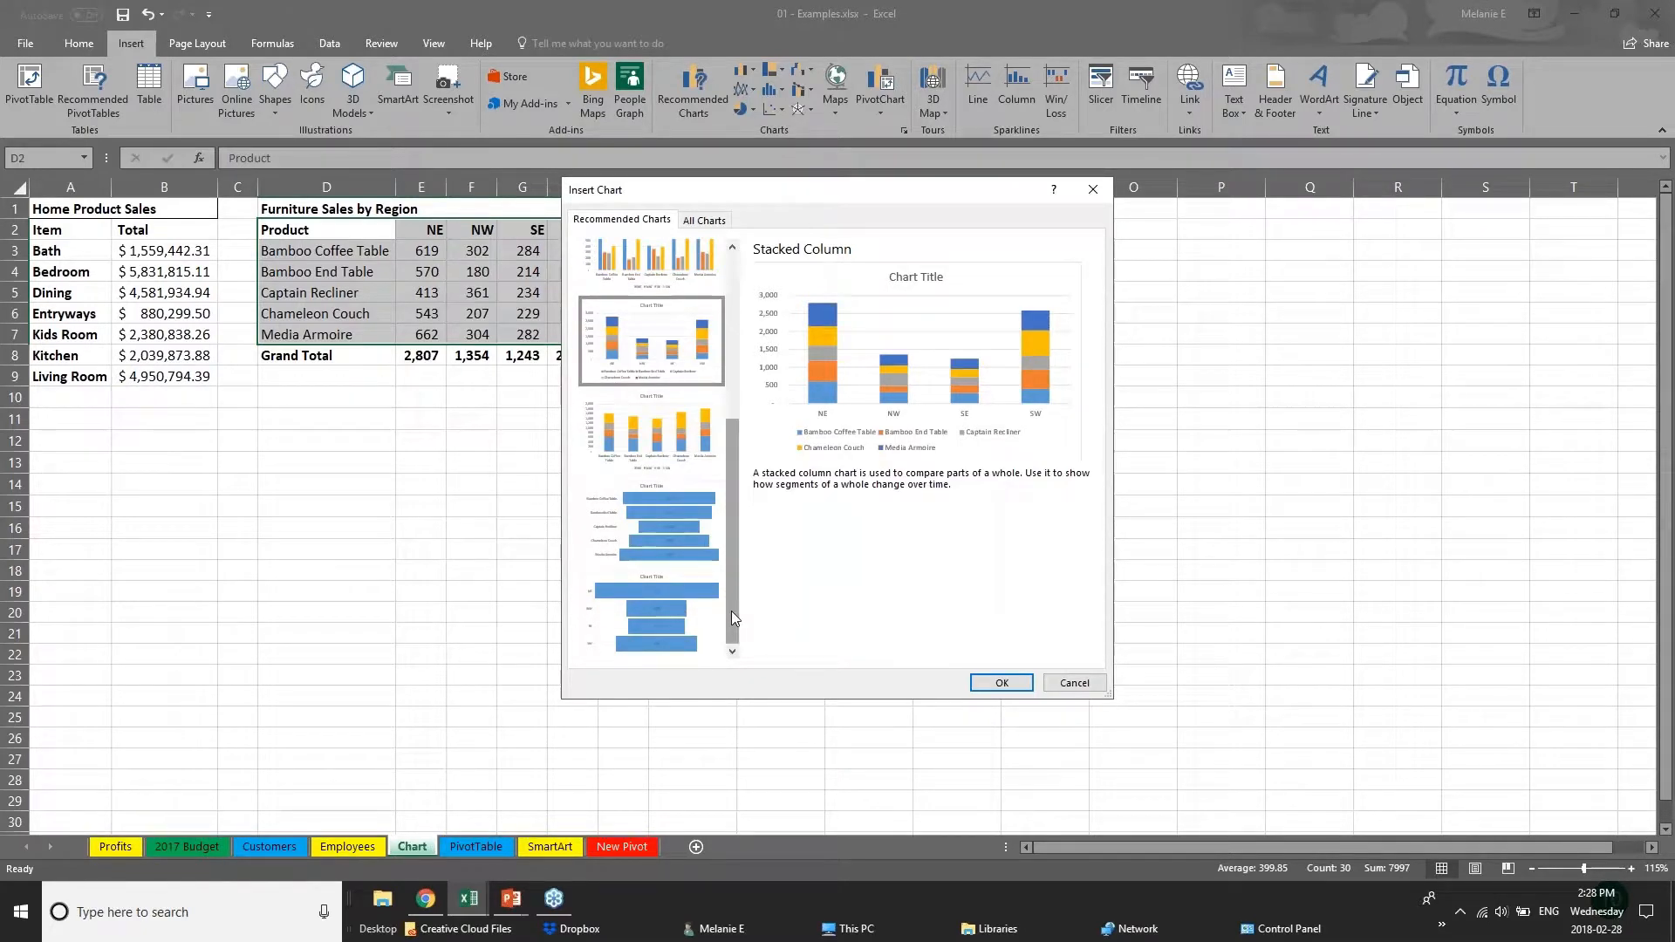
drag(729, 578, 730, 459)
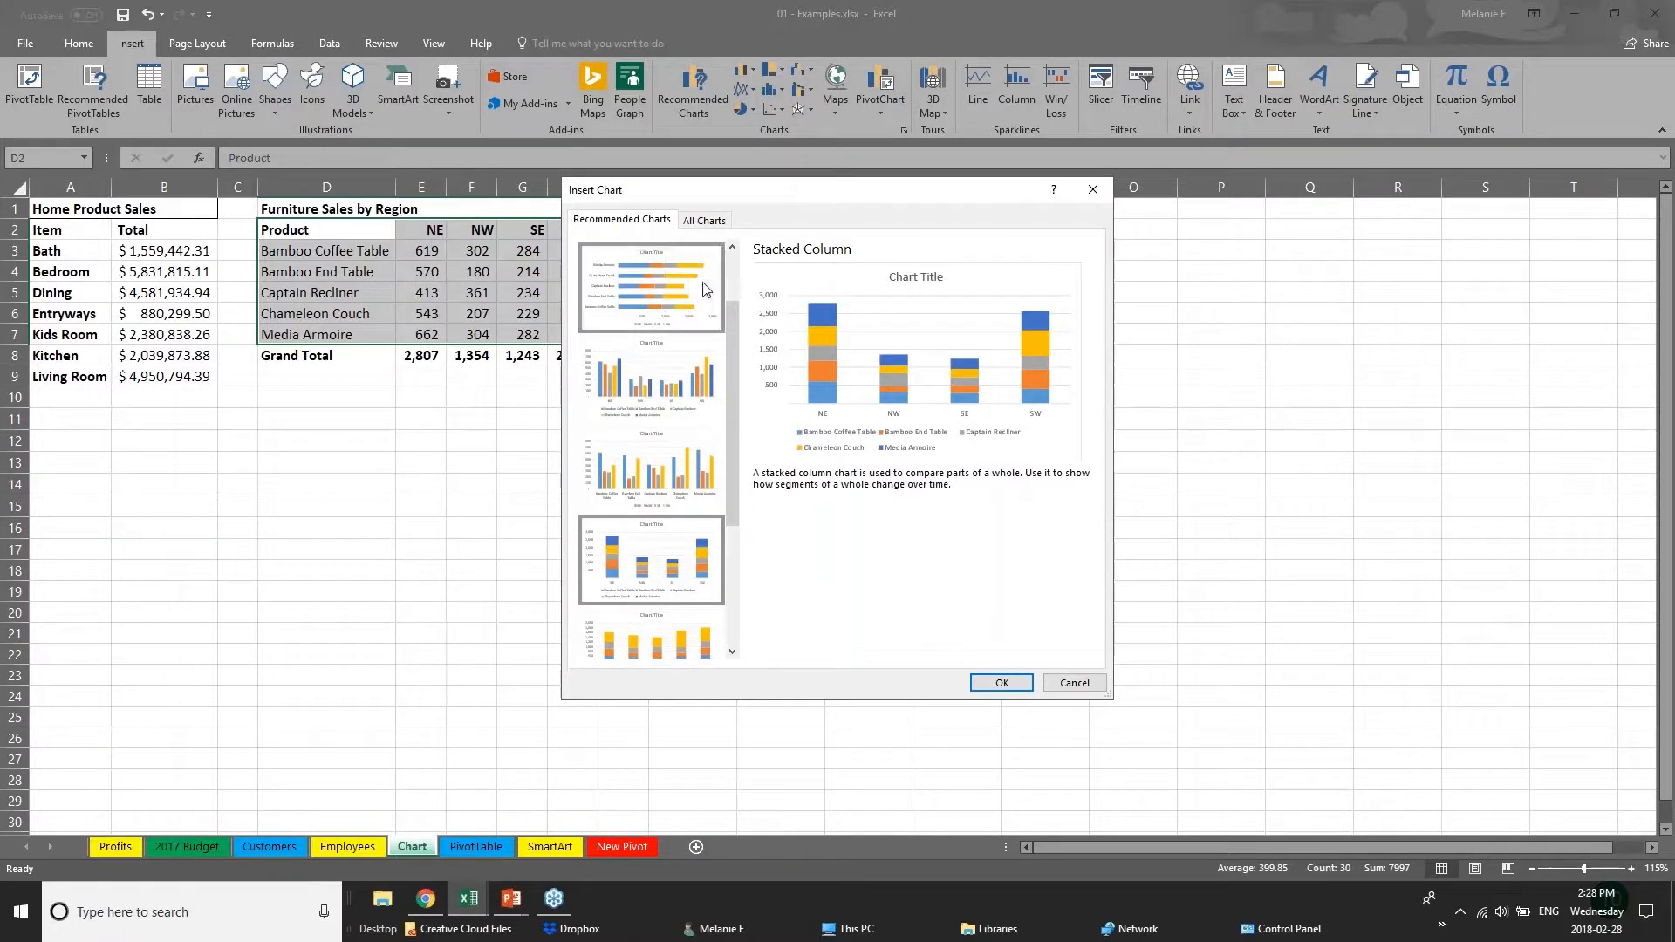
click(705, 289)
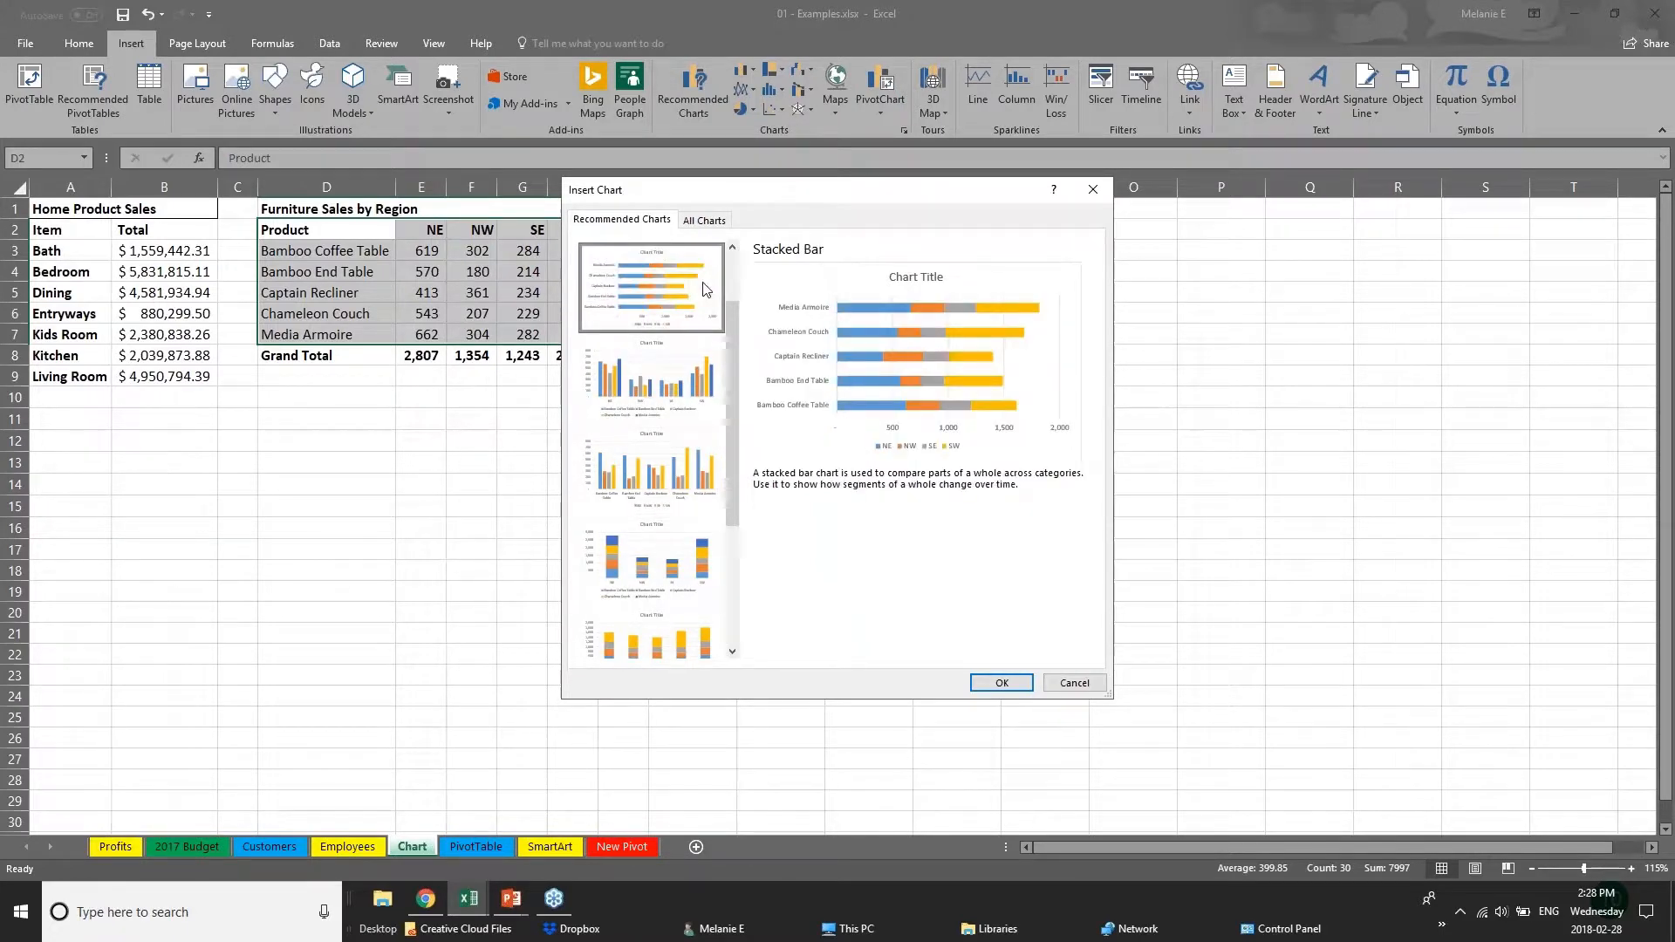
drag(734, 321, 738, 269)
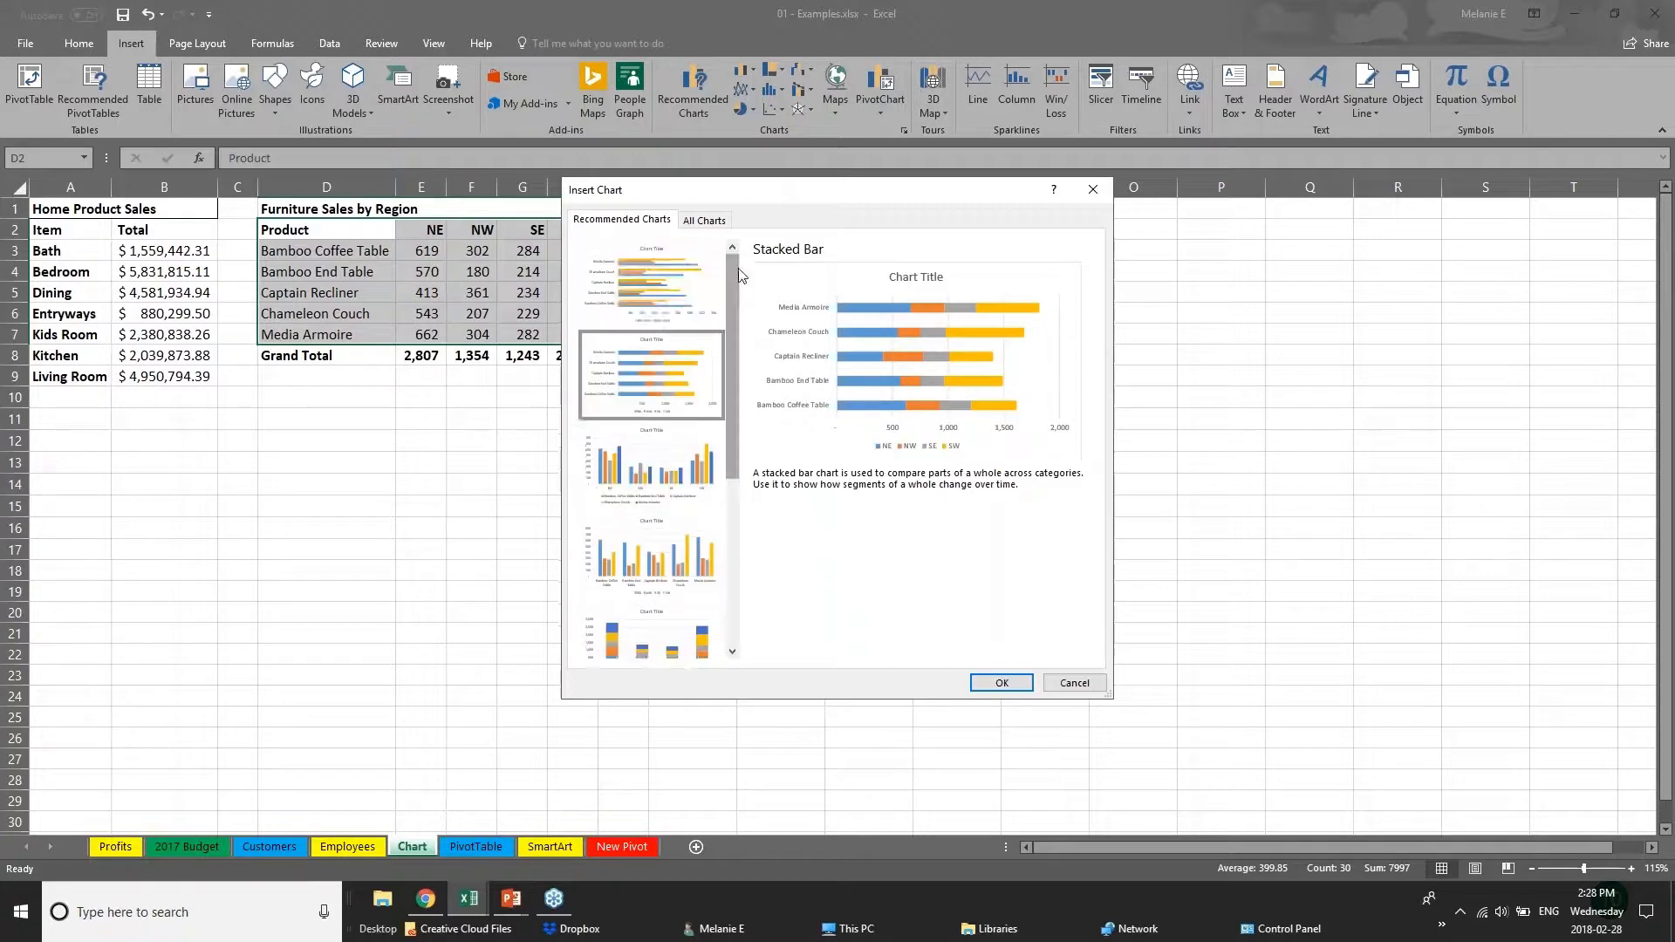
Step: Insert the recommended Clustered Bar chart, place it beside the Furniture Sales by Region table and enlarge it to about row 23
click(635, 290)
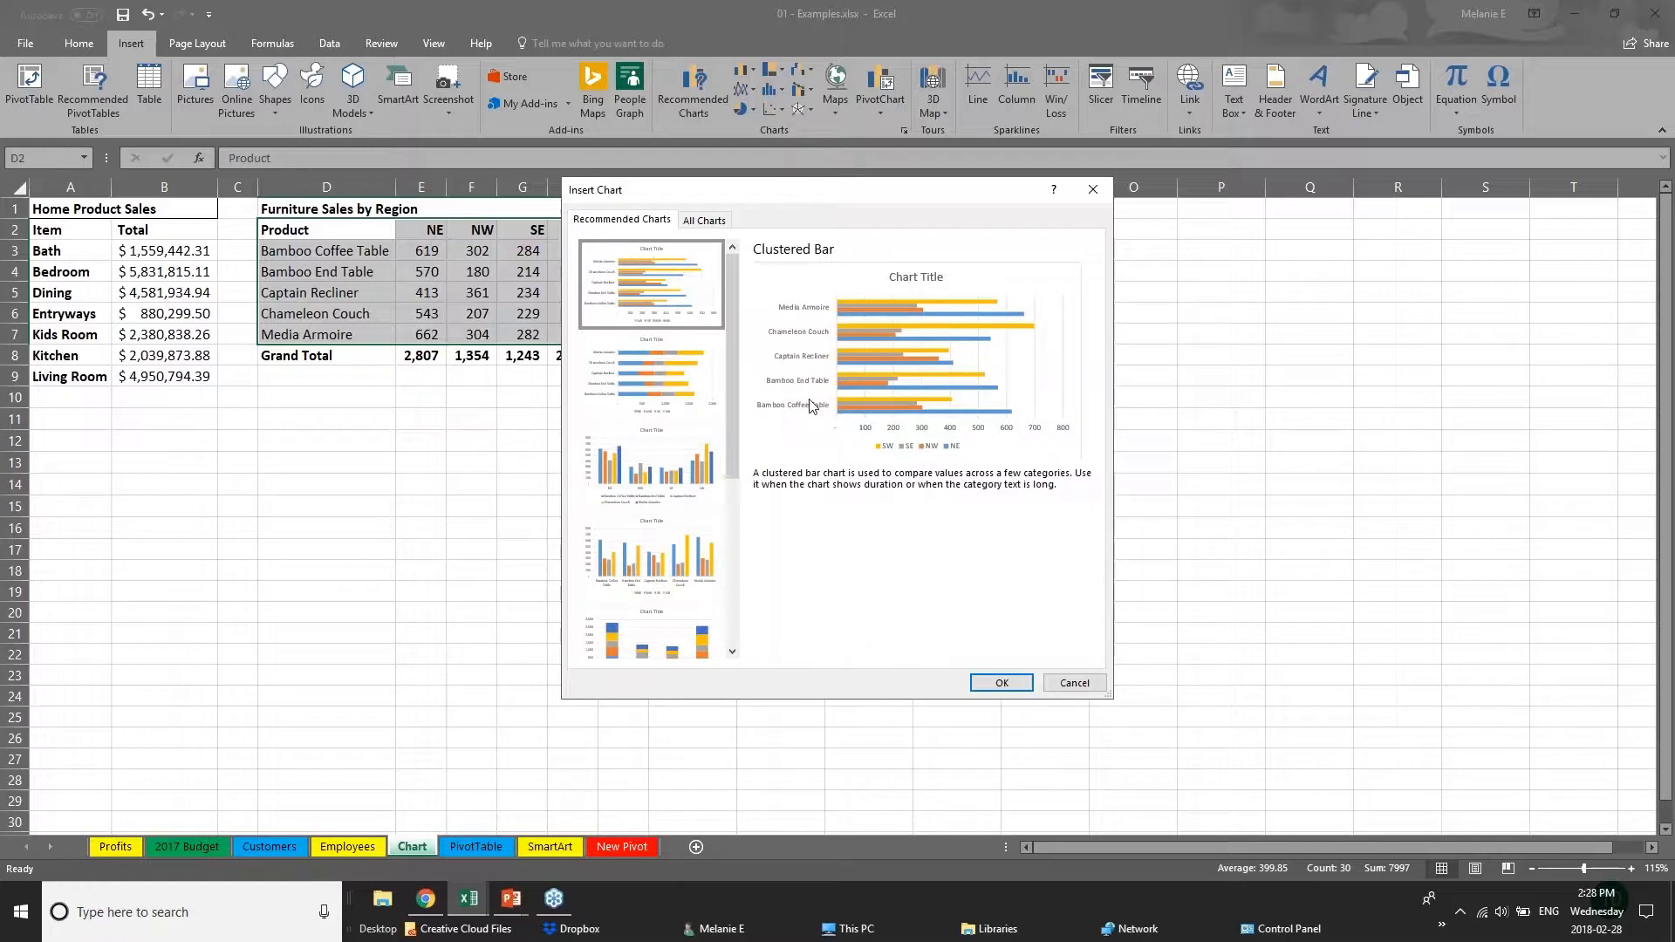
click(1010, 684)
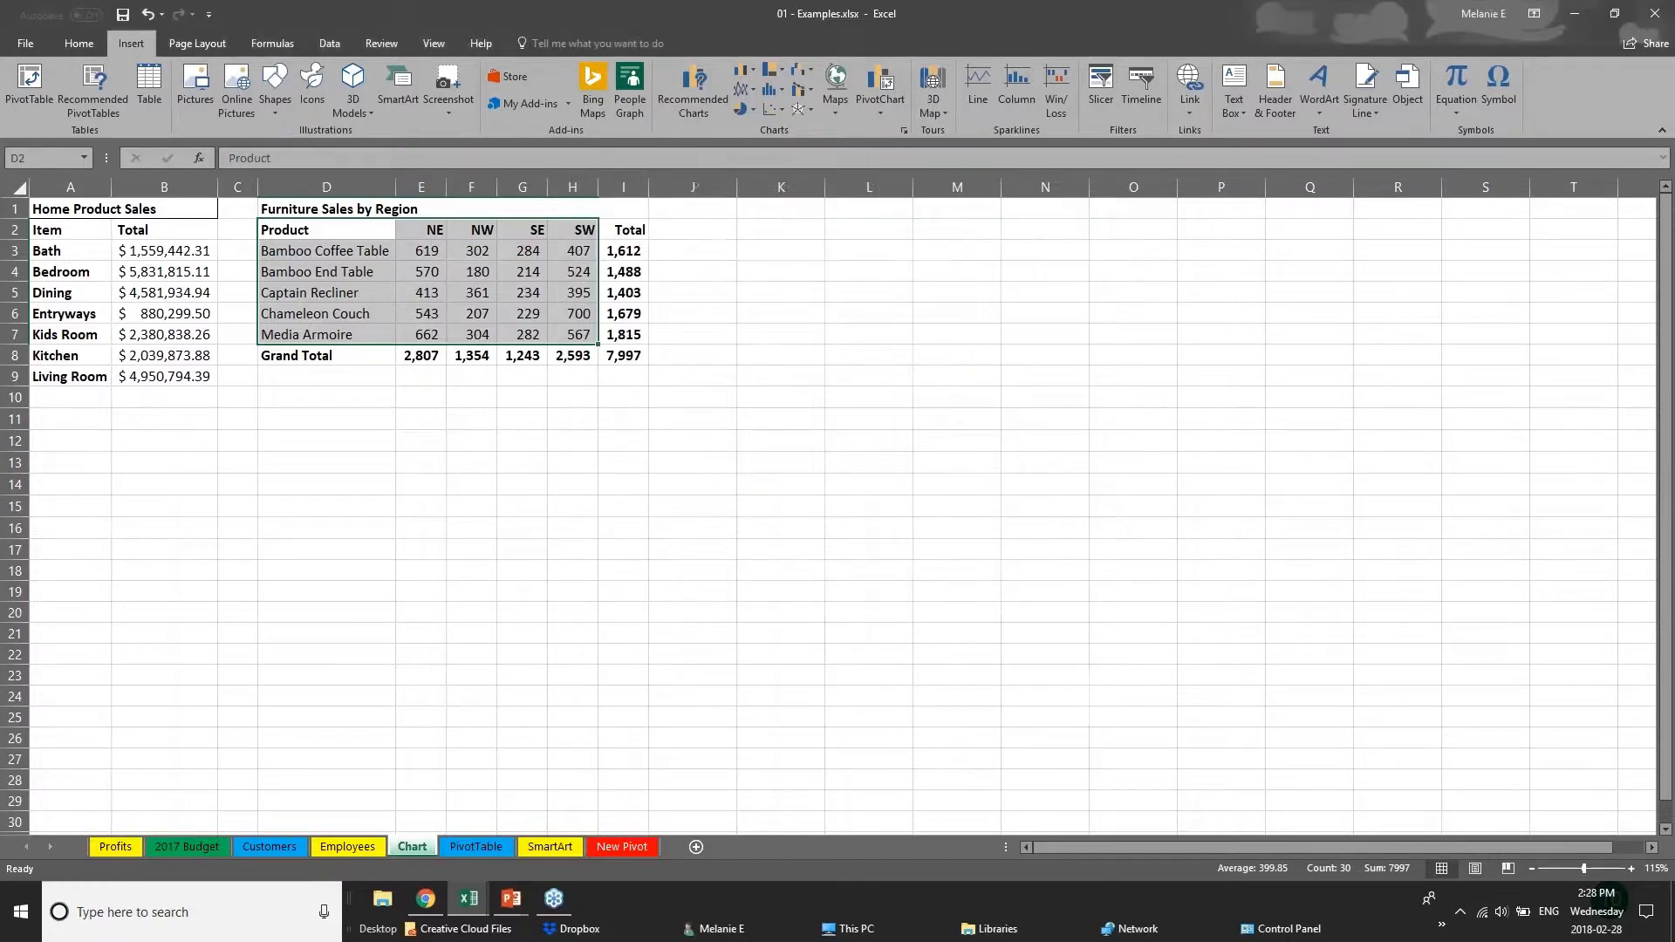
drag(915, 389, 995, 250)
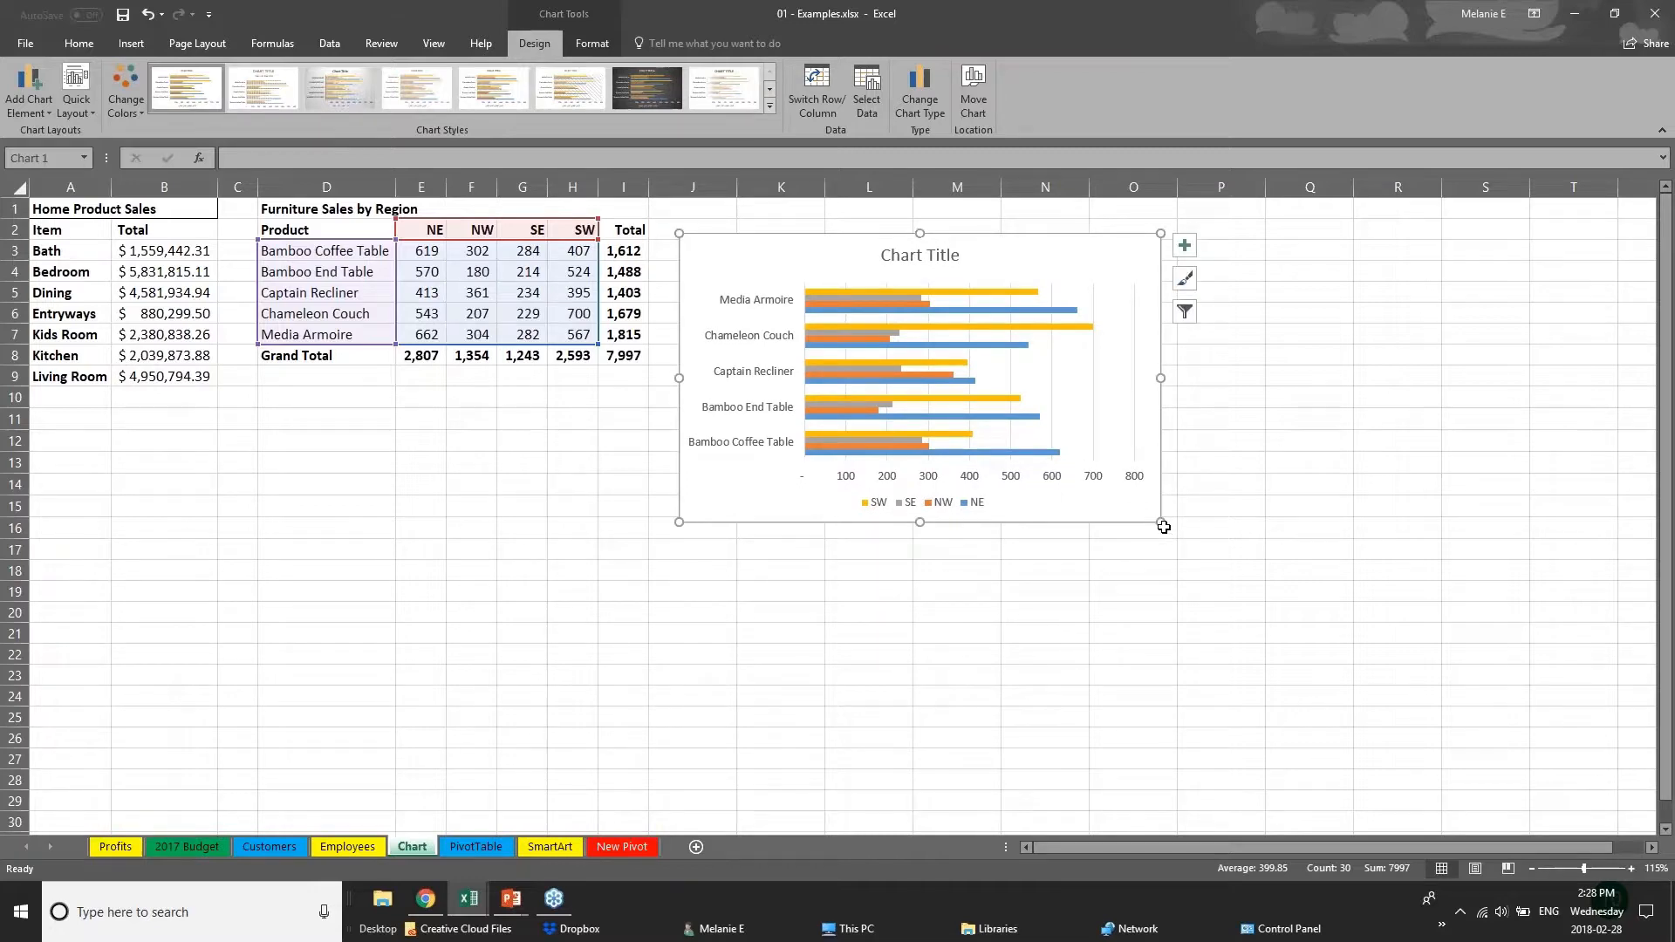
drag(1161, 522, 1384, 681)
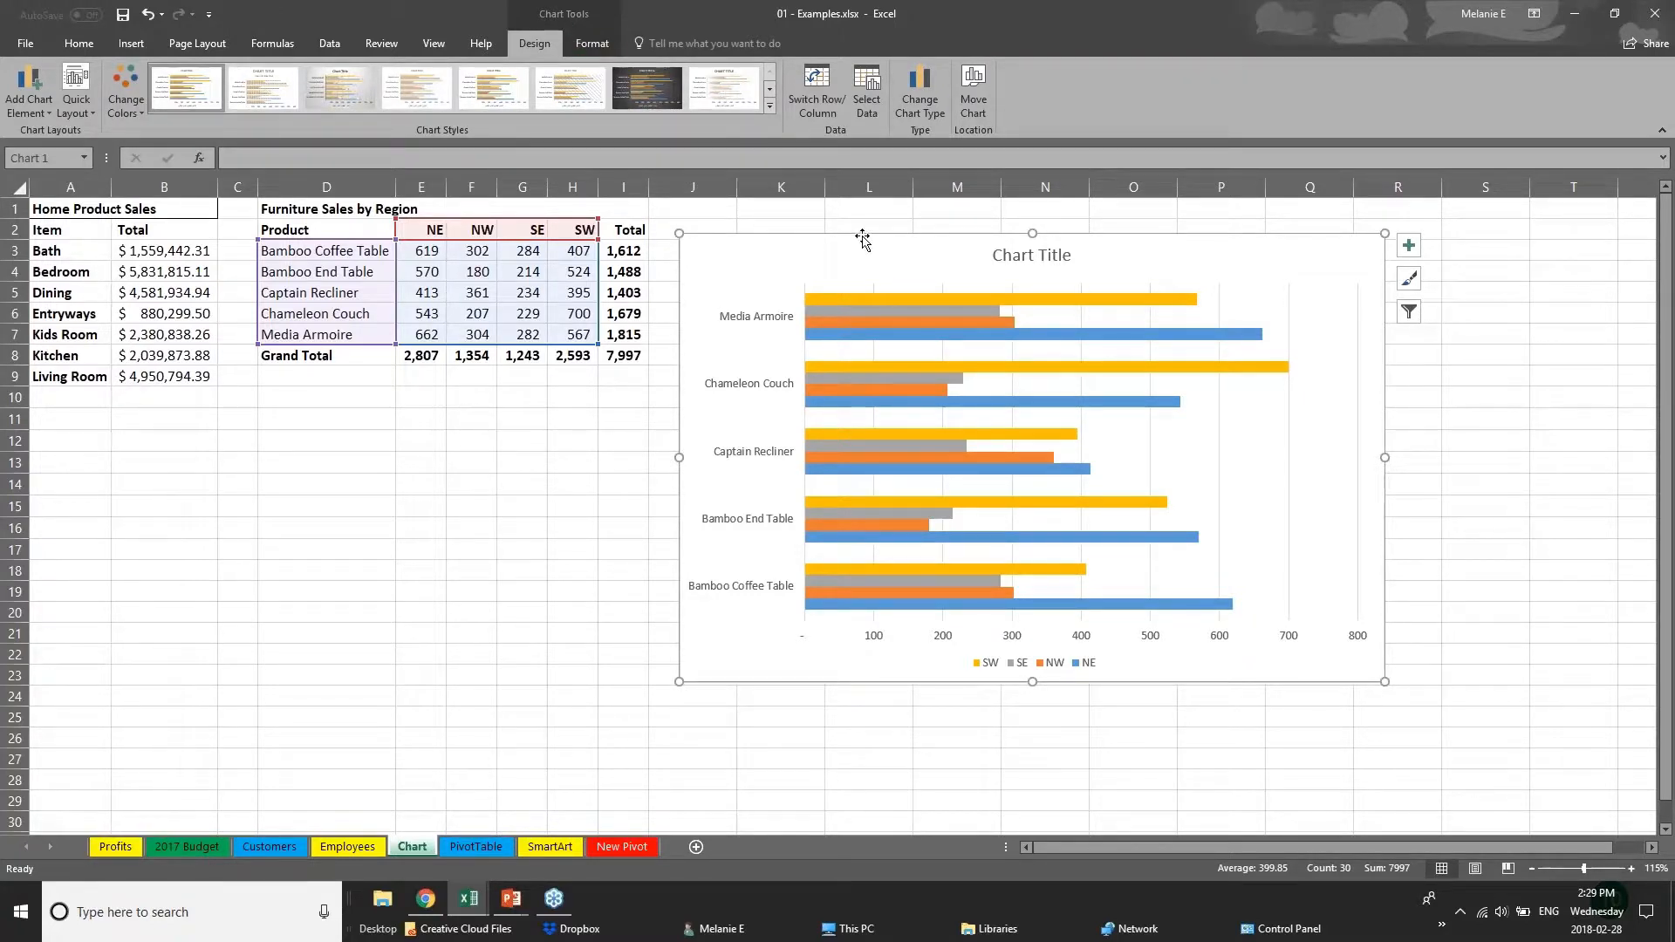
click(436, 608)
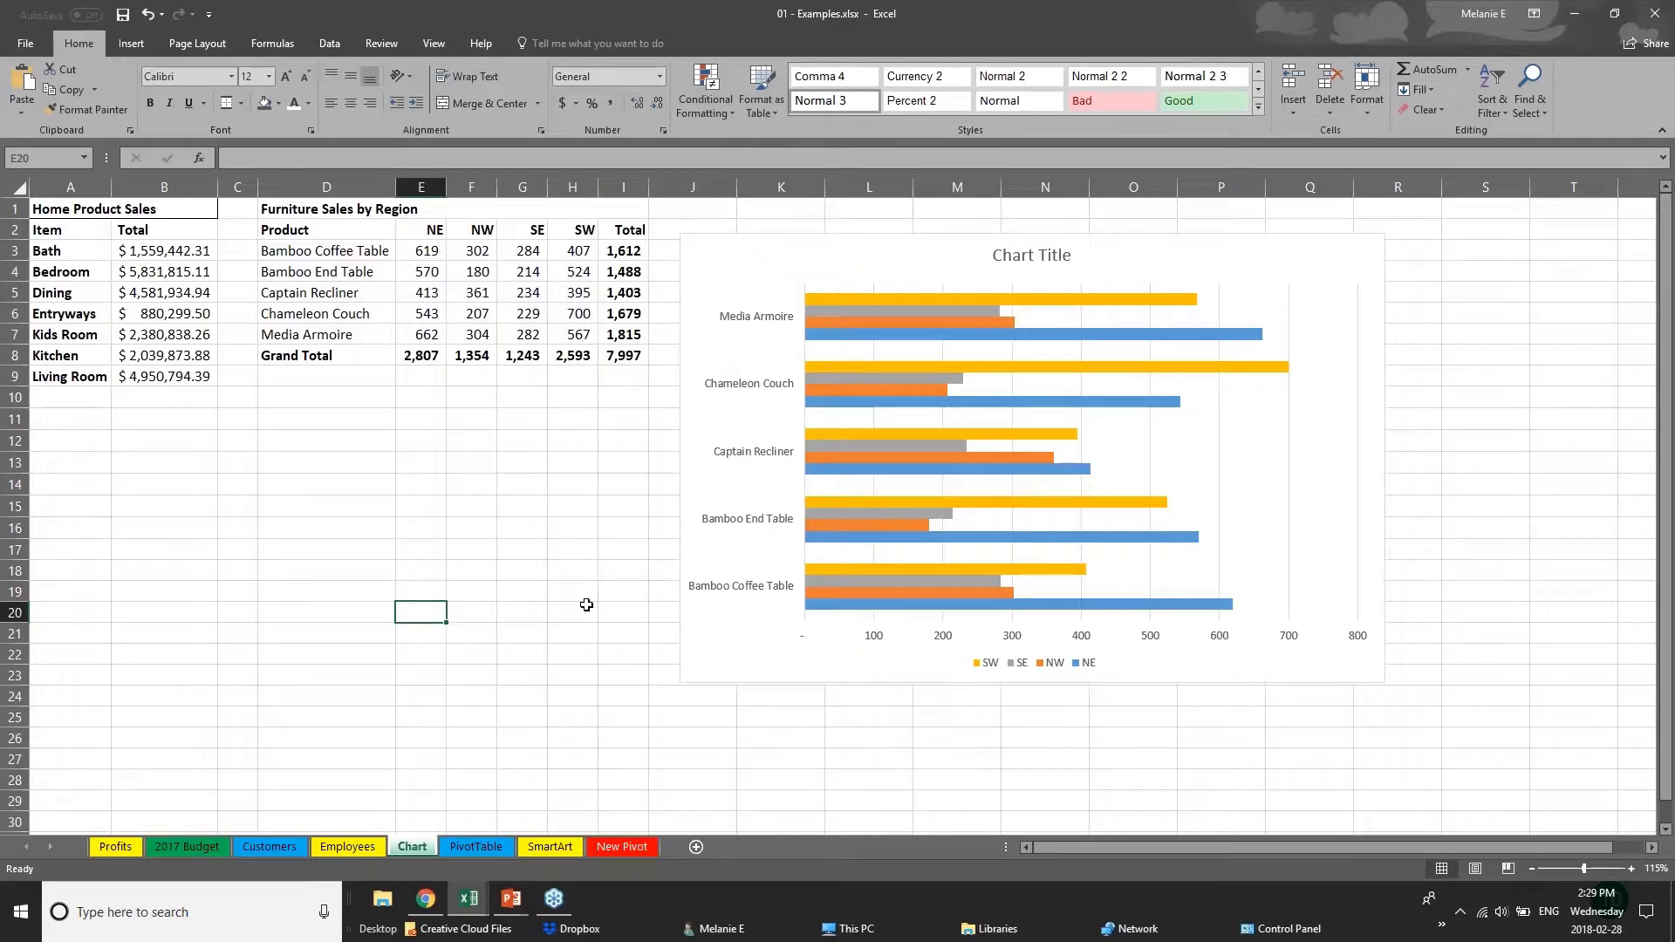
Step: Try the orange Monochromatic palette on the bar chart and settle on the Colorful palette that starts with green, blue and gold
click(777, 681)
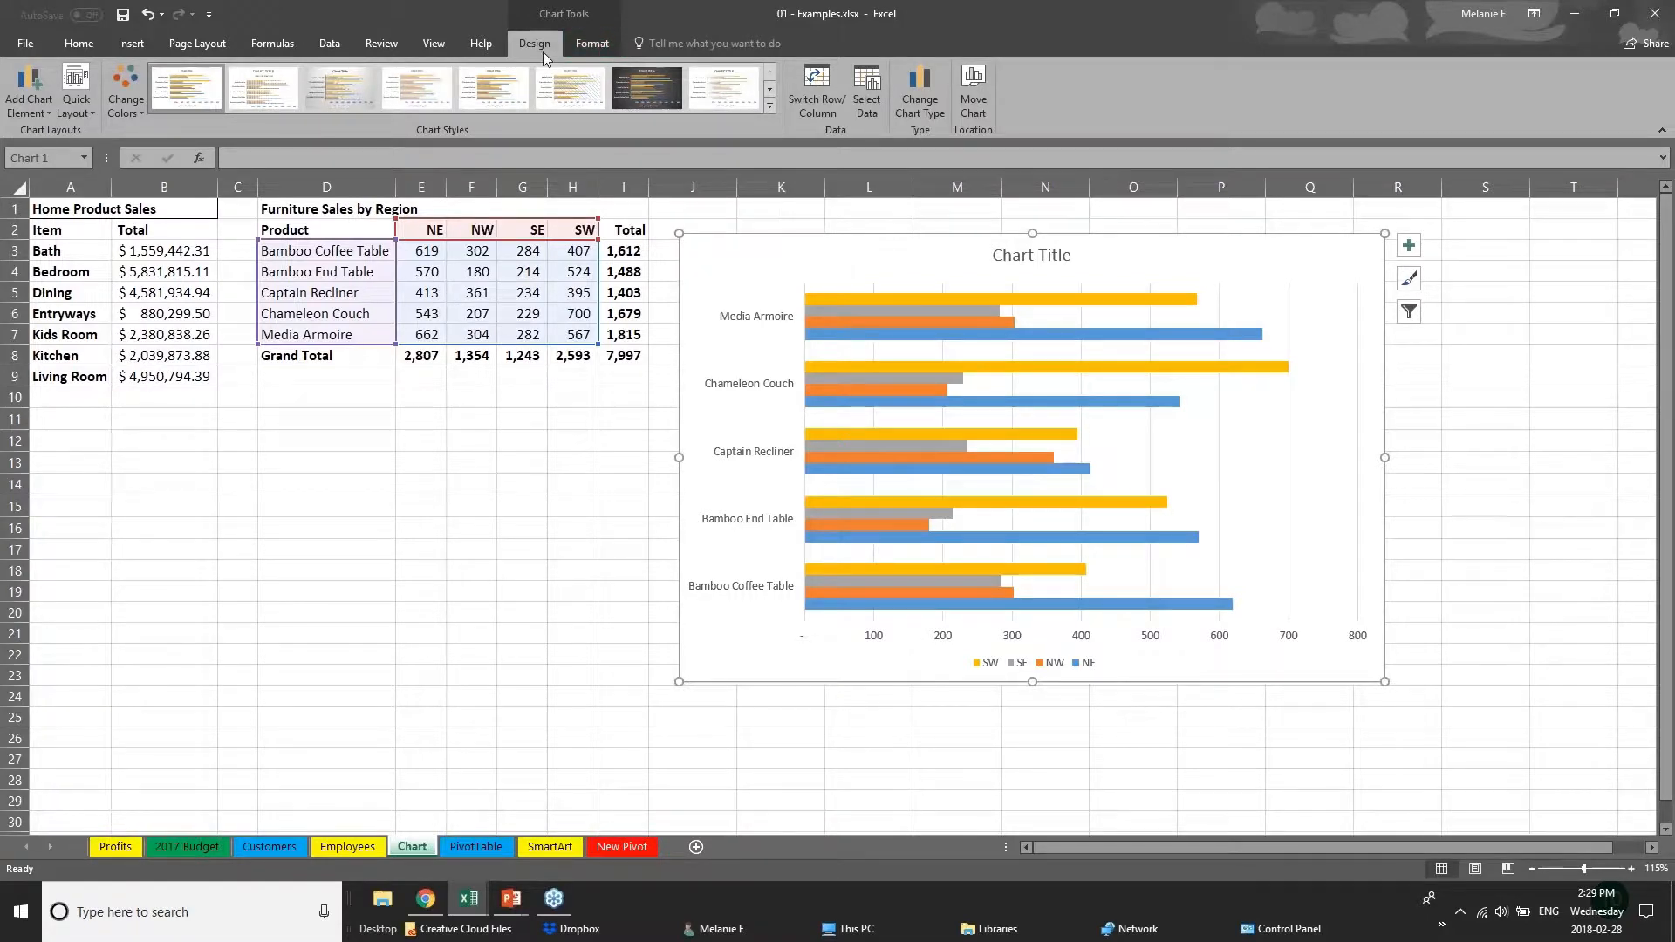
click(126, 87)
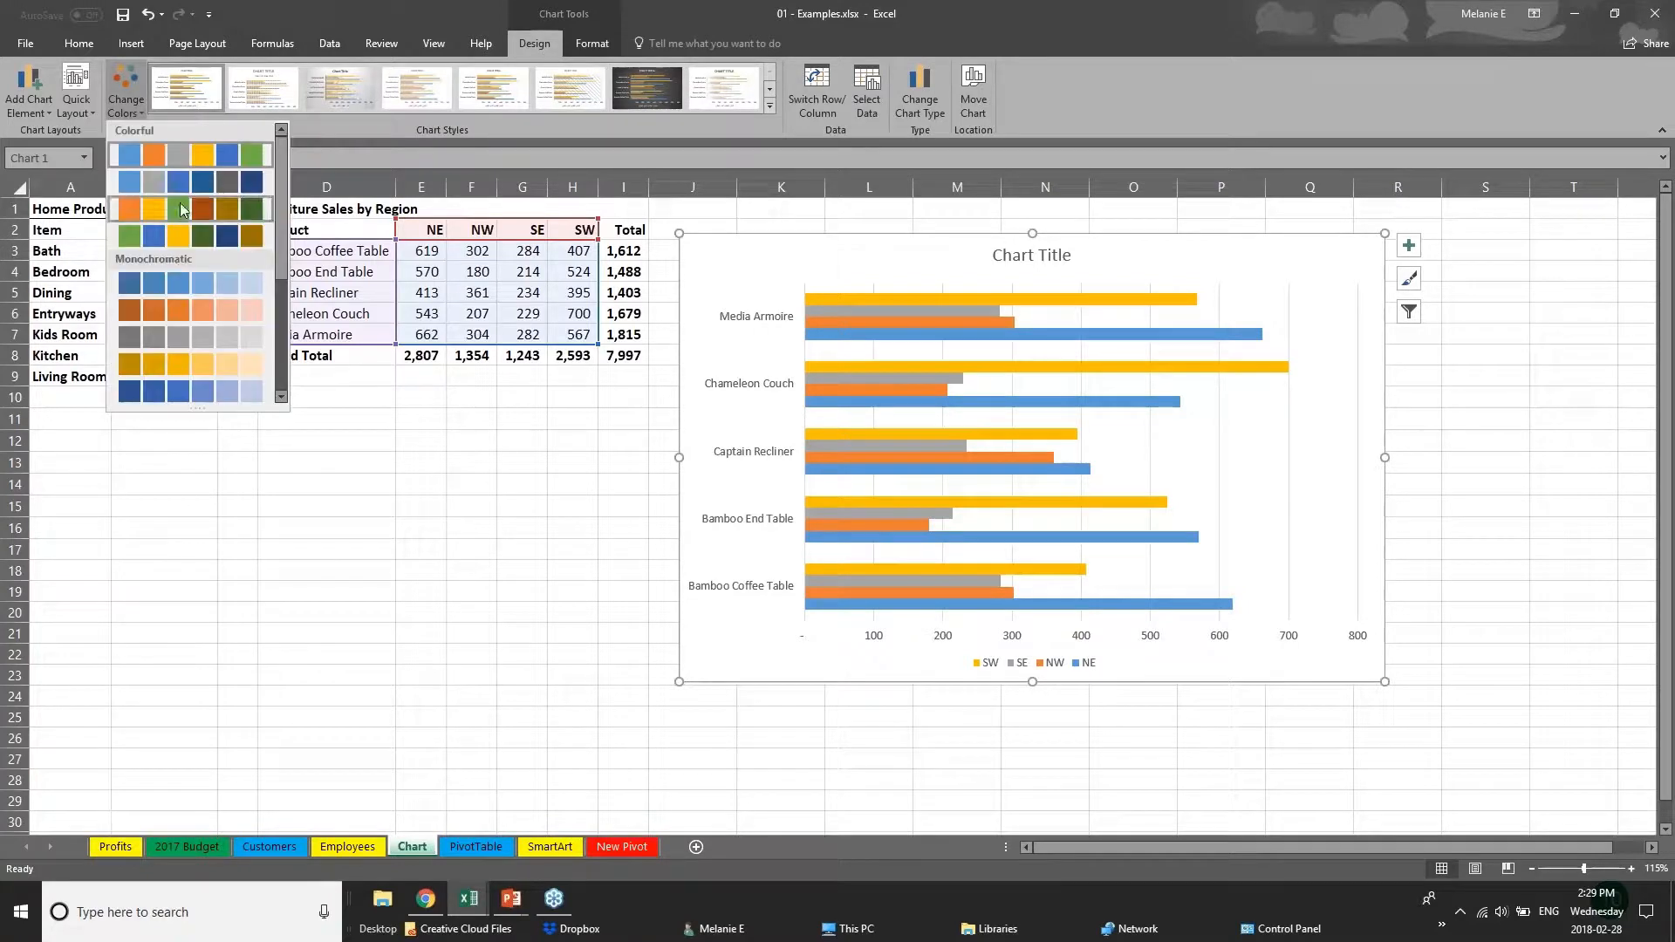
click(185, 307)
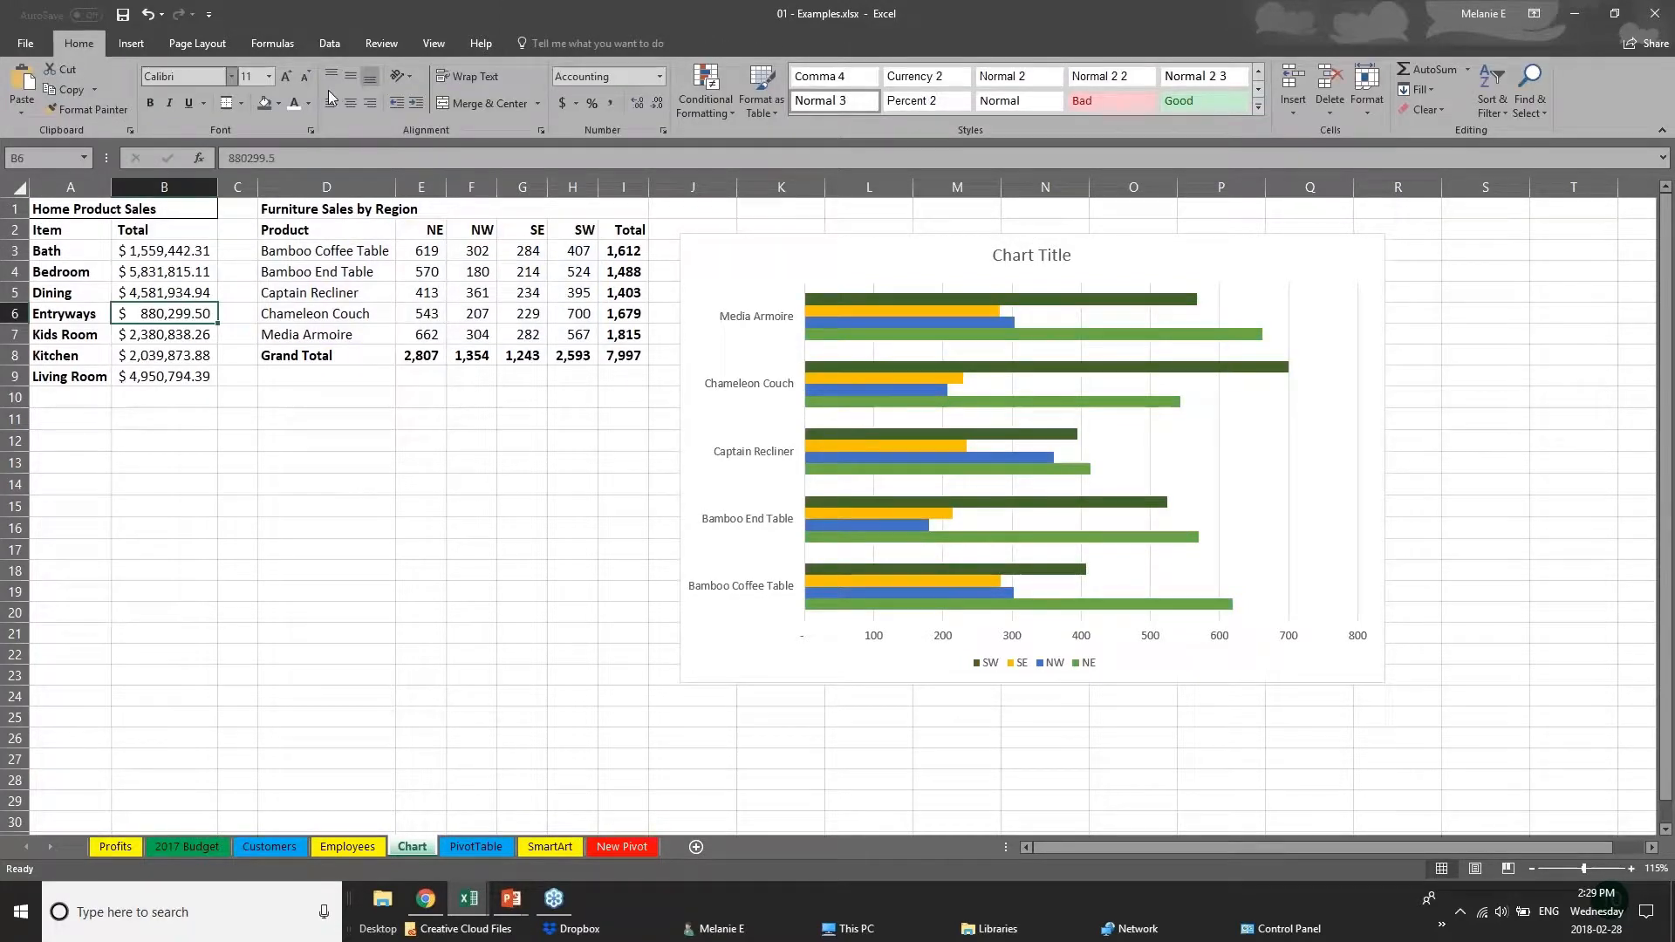
click(907, 592)
click(139, 113)
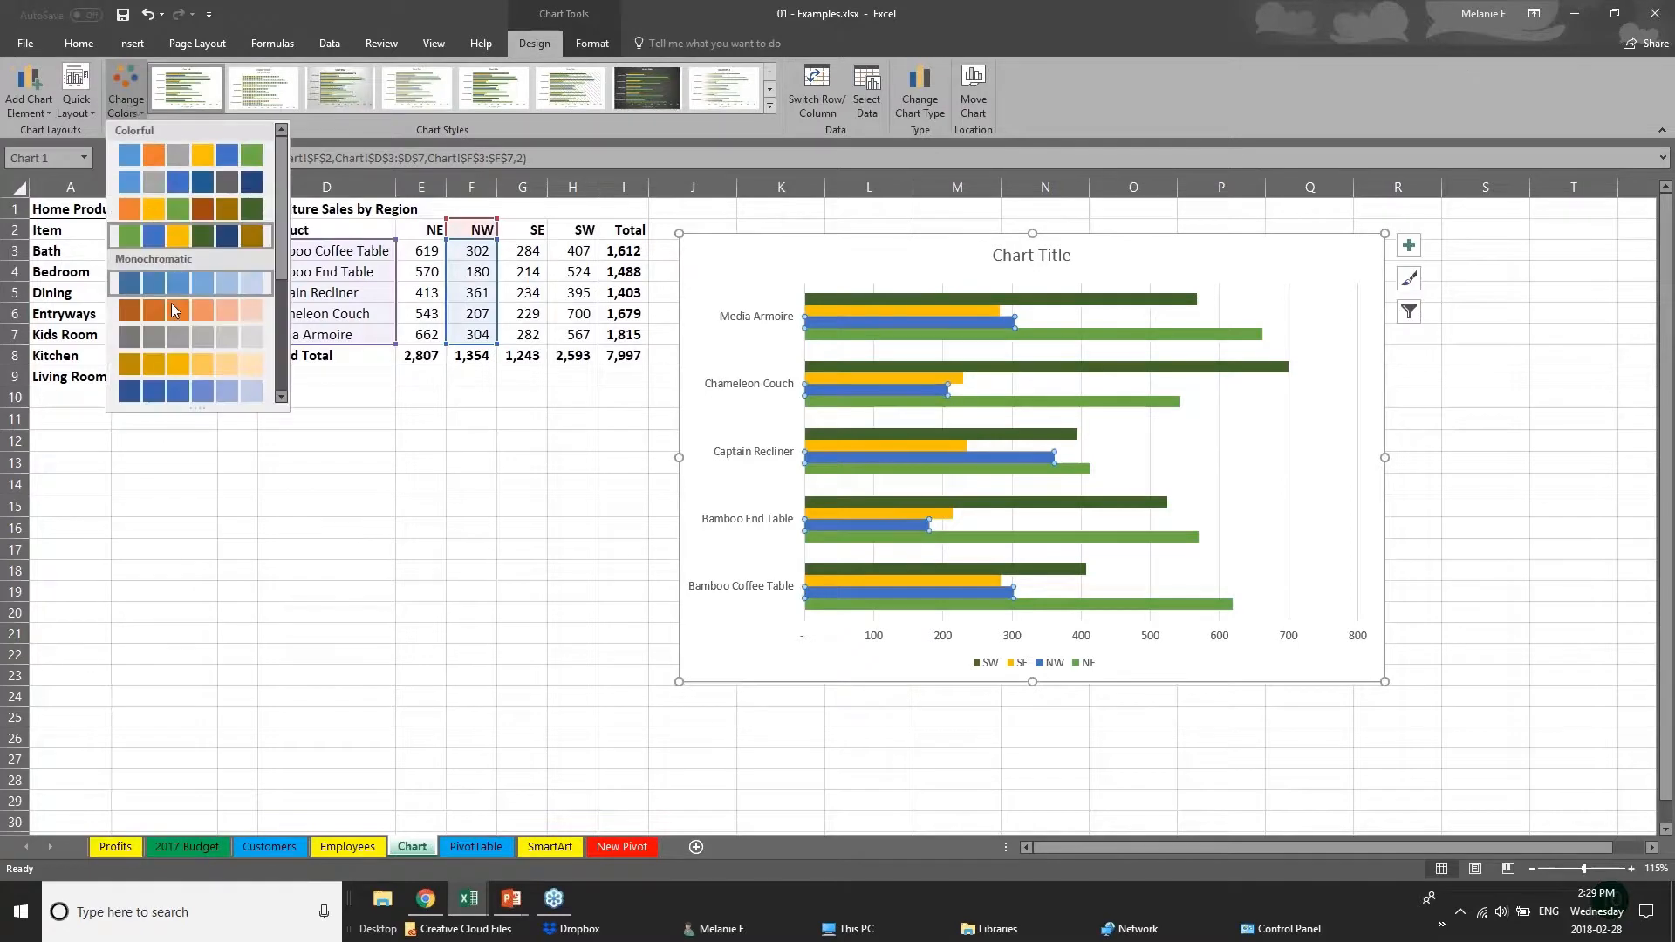
click(171, 302)
click(128, 97)
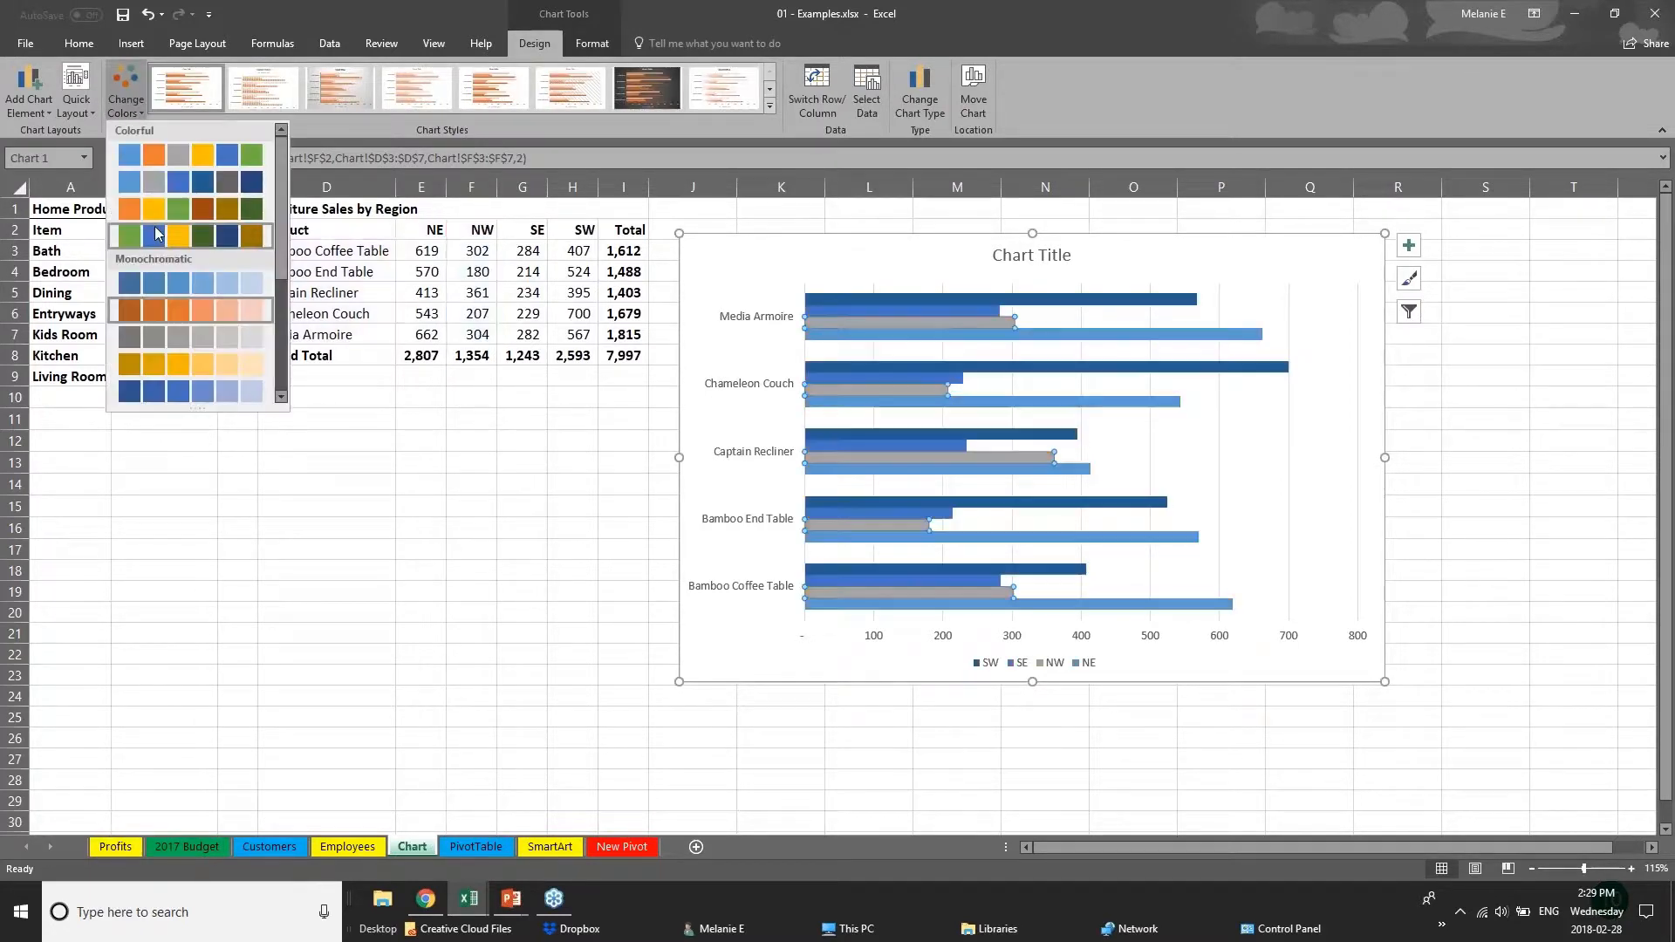
click(155, 235)
Step: Try the gray-background chart style and another preset, and settle on the eighth style, with bars that fade in from white
click(774, 108)
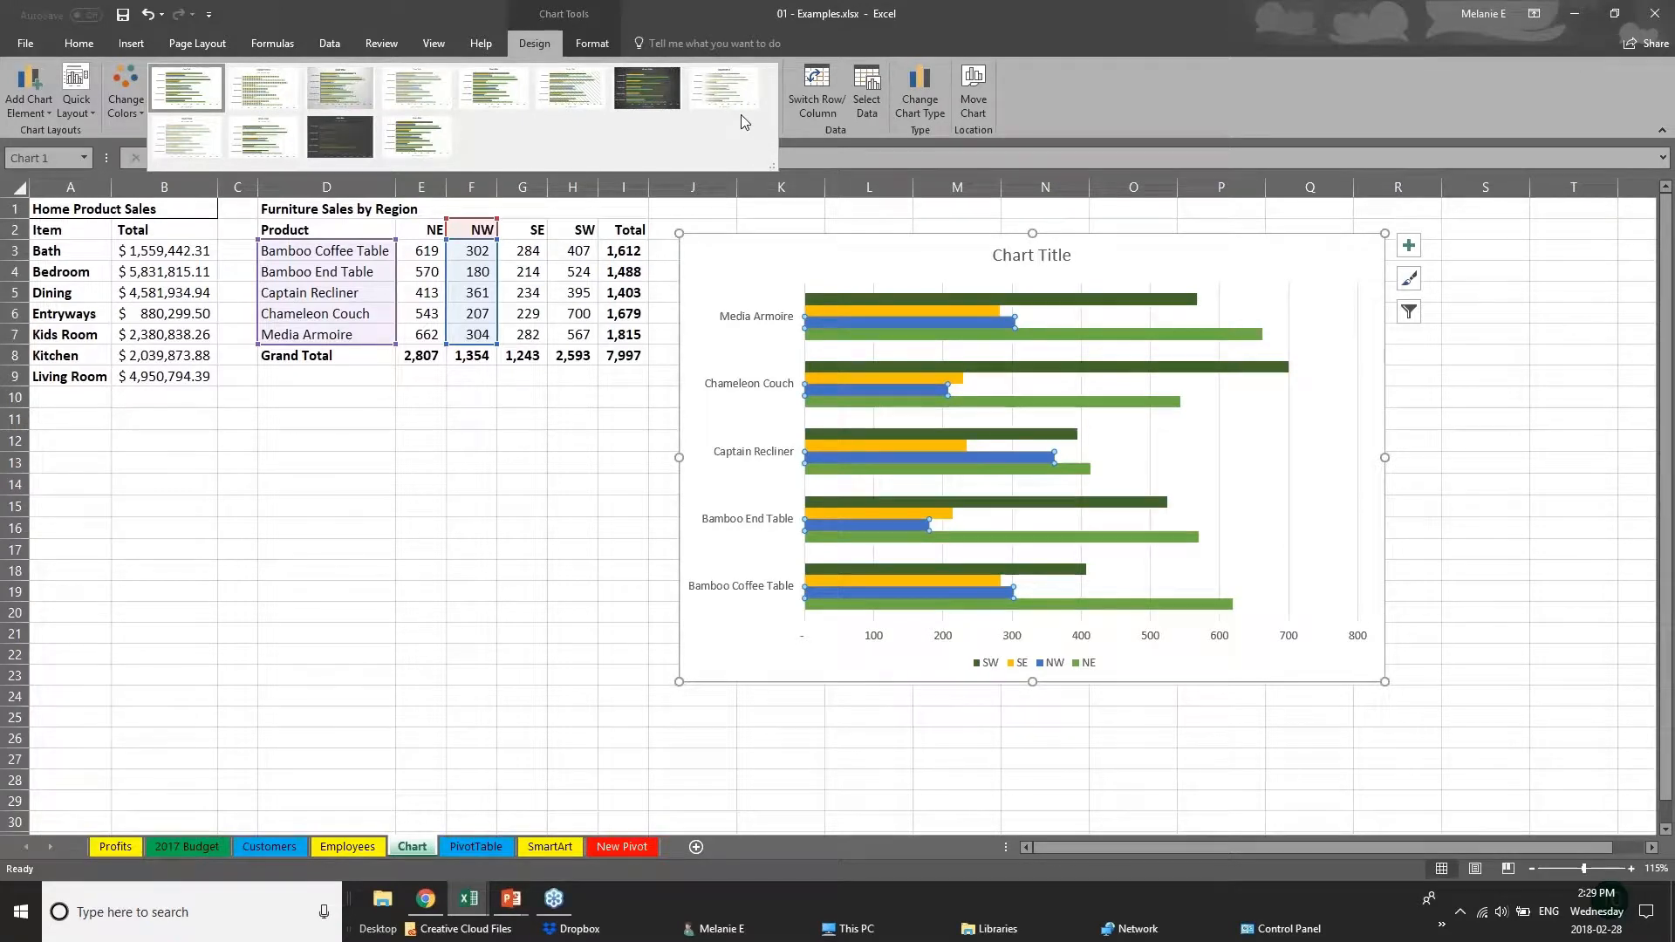
click(339, 87)
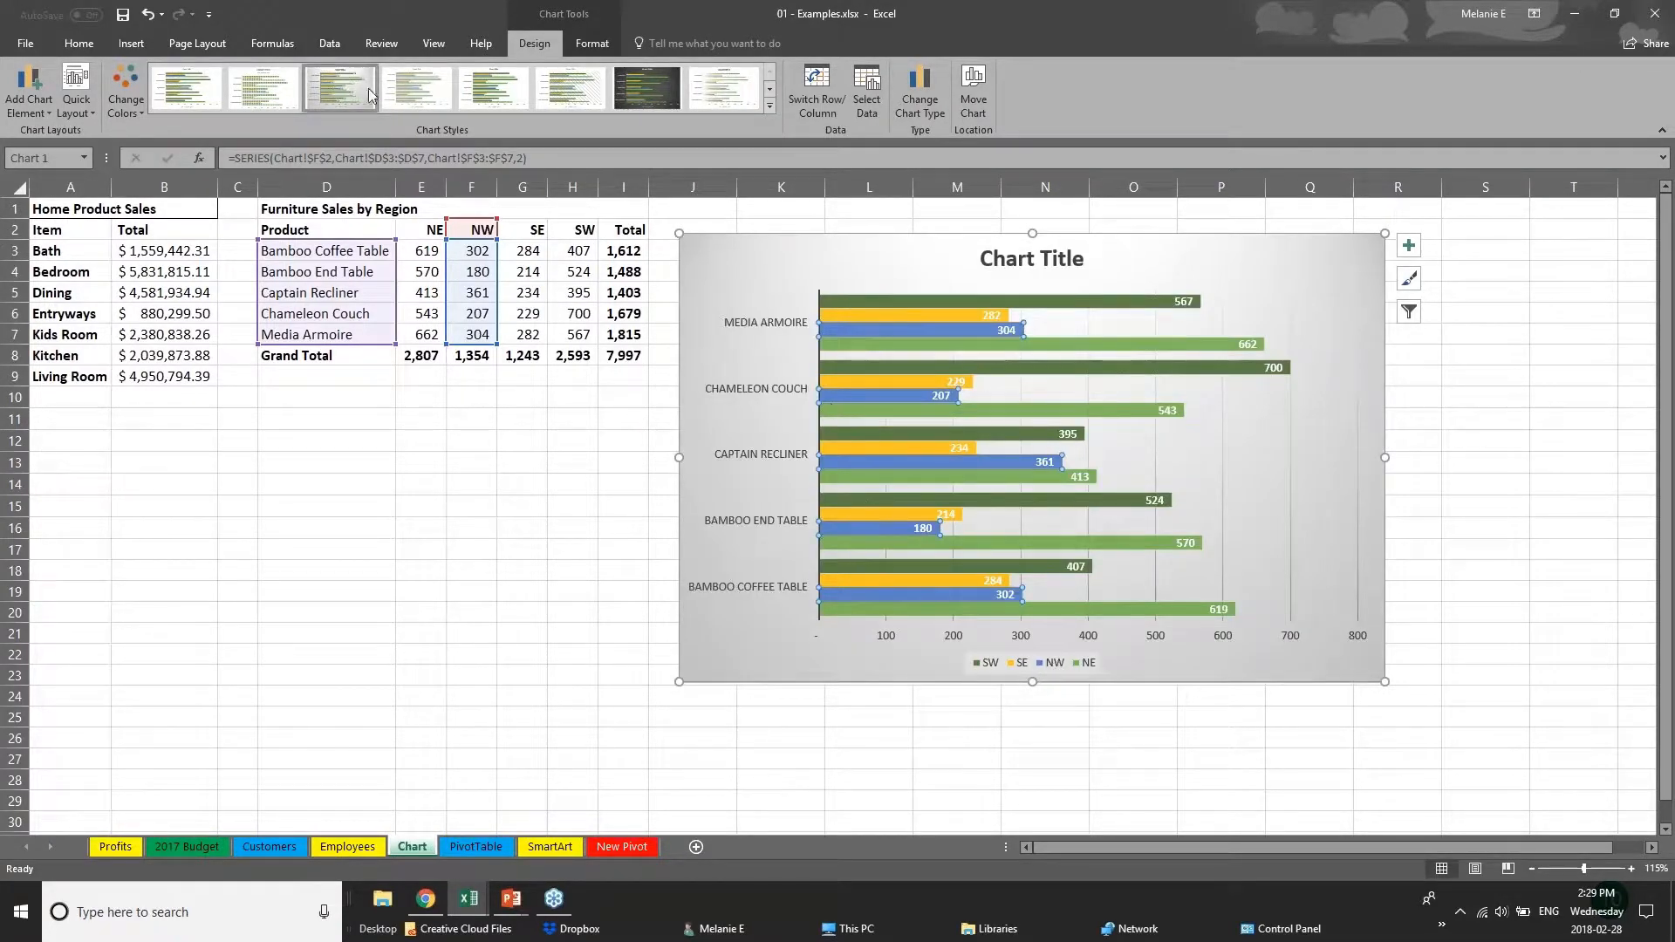
click(495, 89)
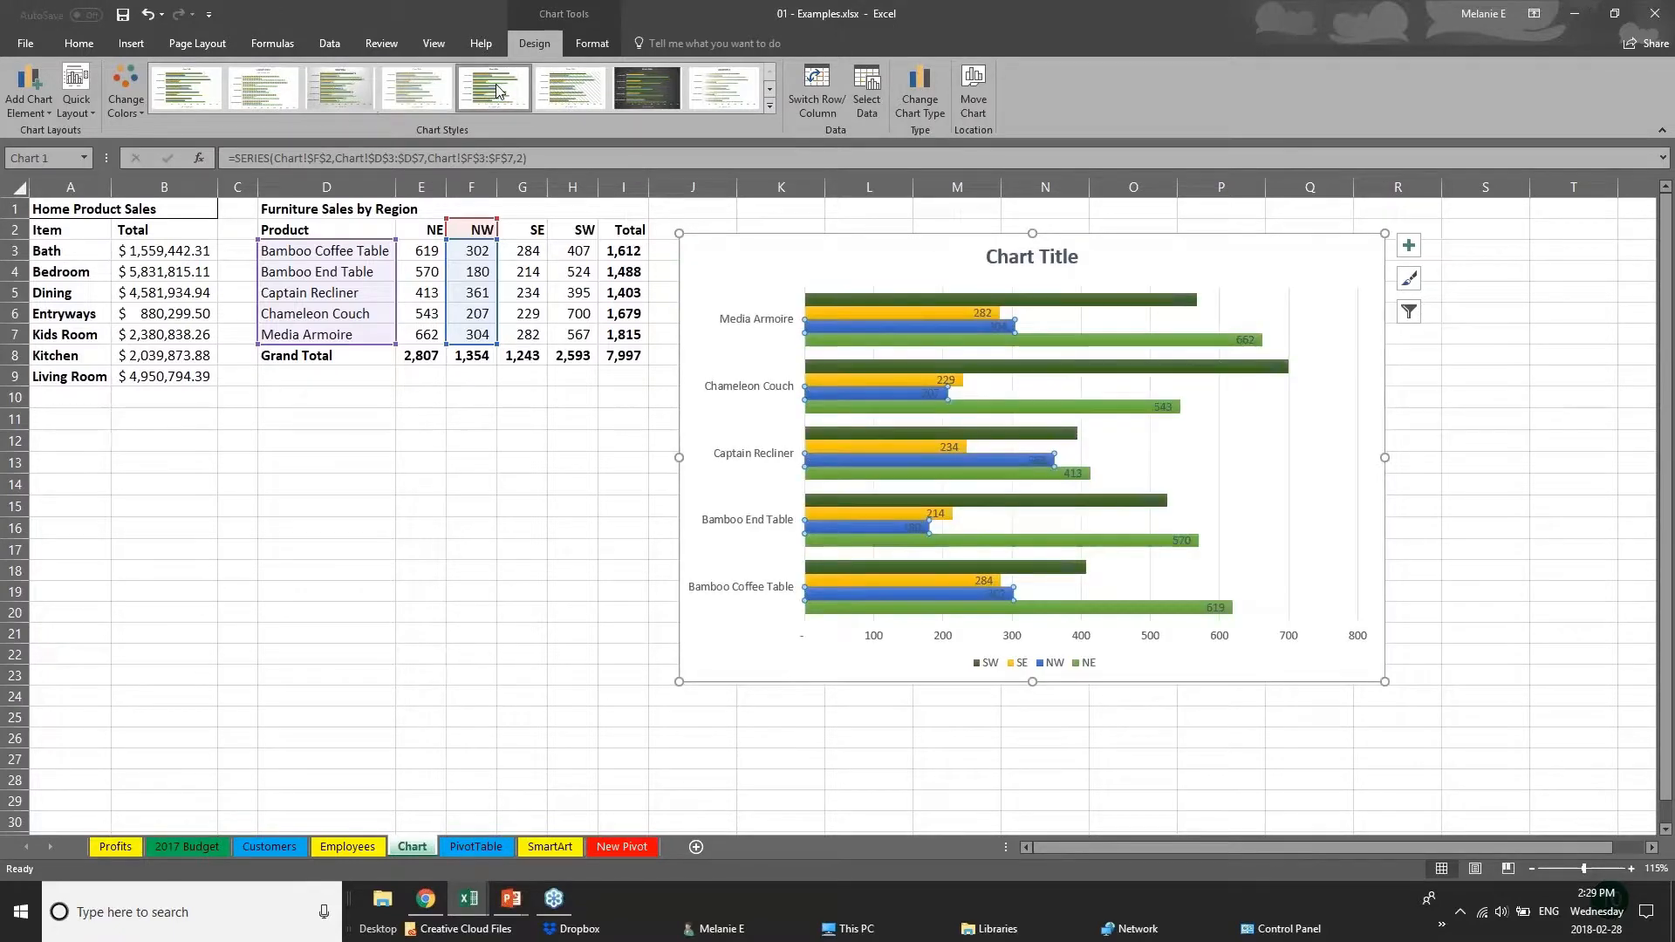
click(725, 88)
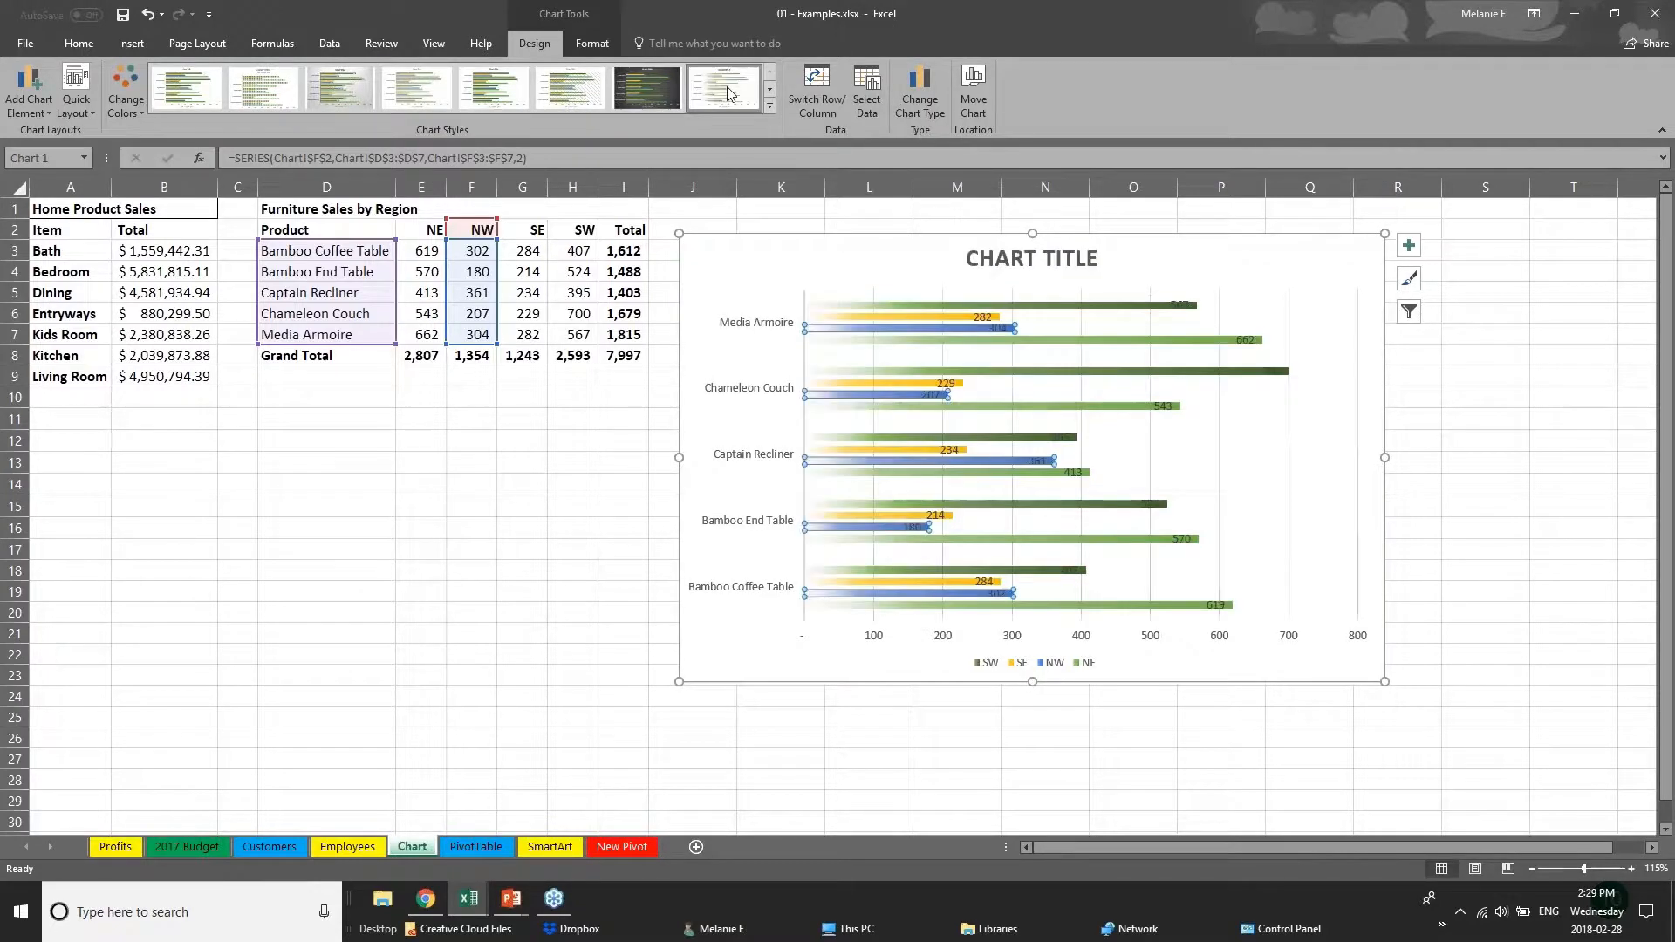
click(769, 106)
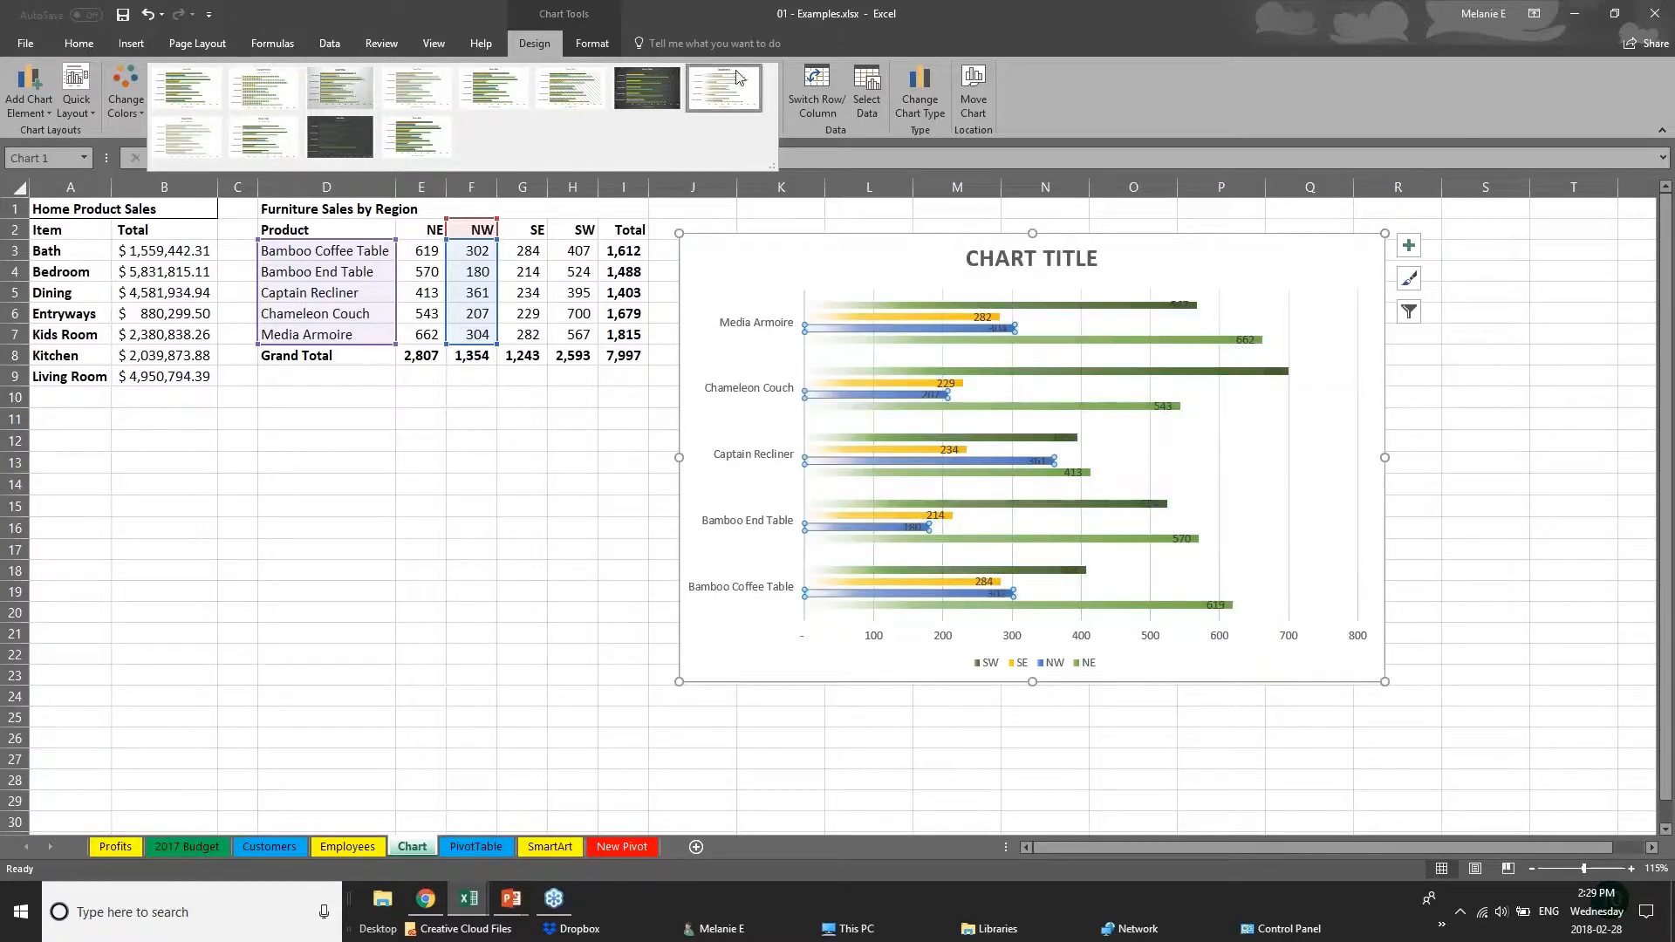
Step: Fill the bars of the SW series in the chart with solid dark orange
click(597, 42)
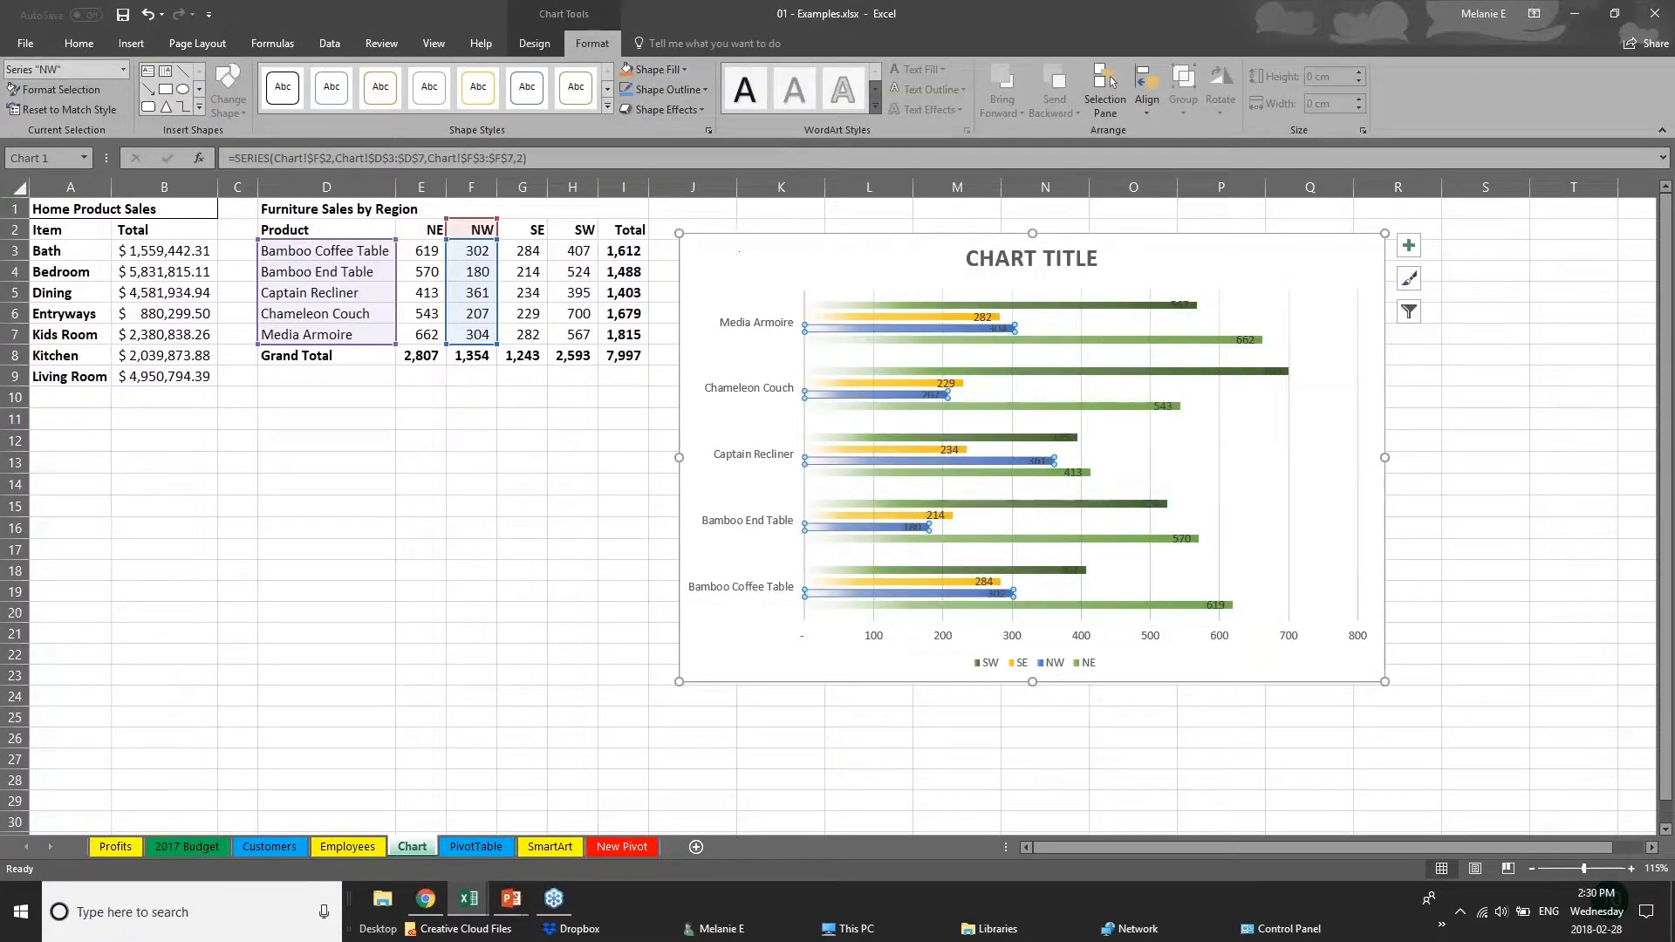
click(888, 319)
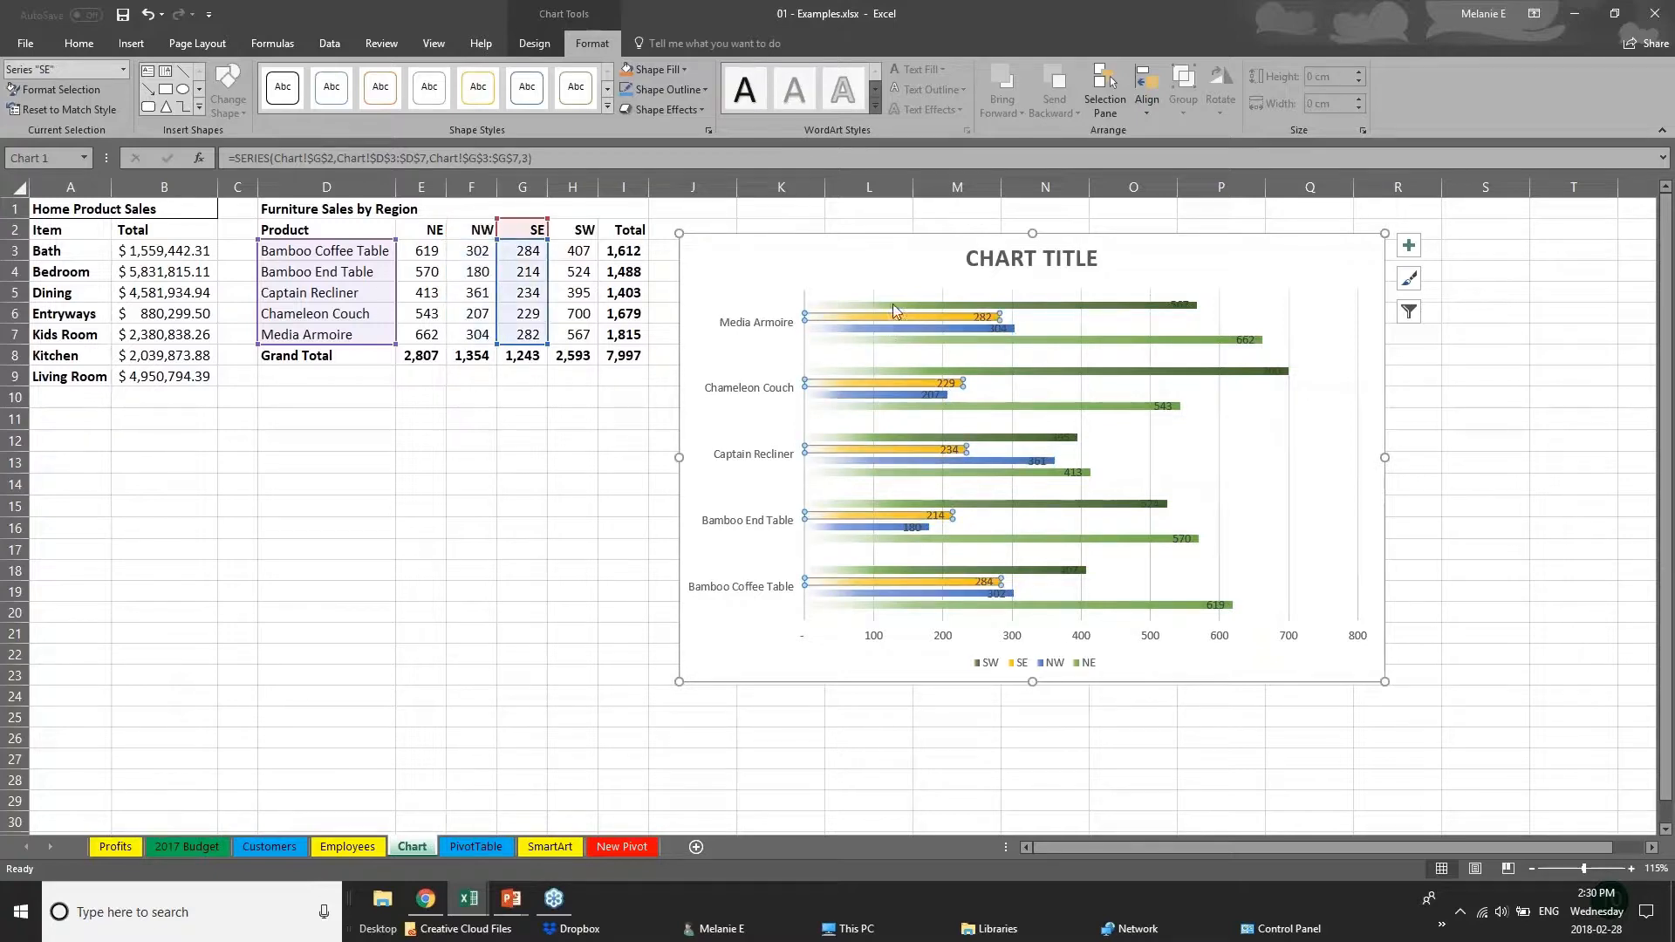
click(892, 305)
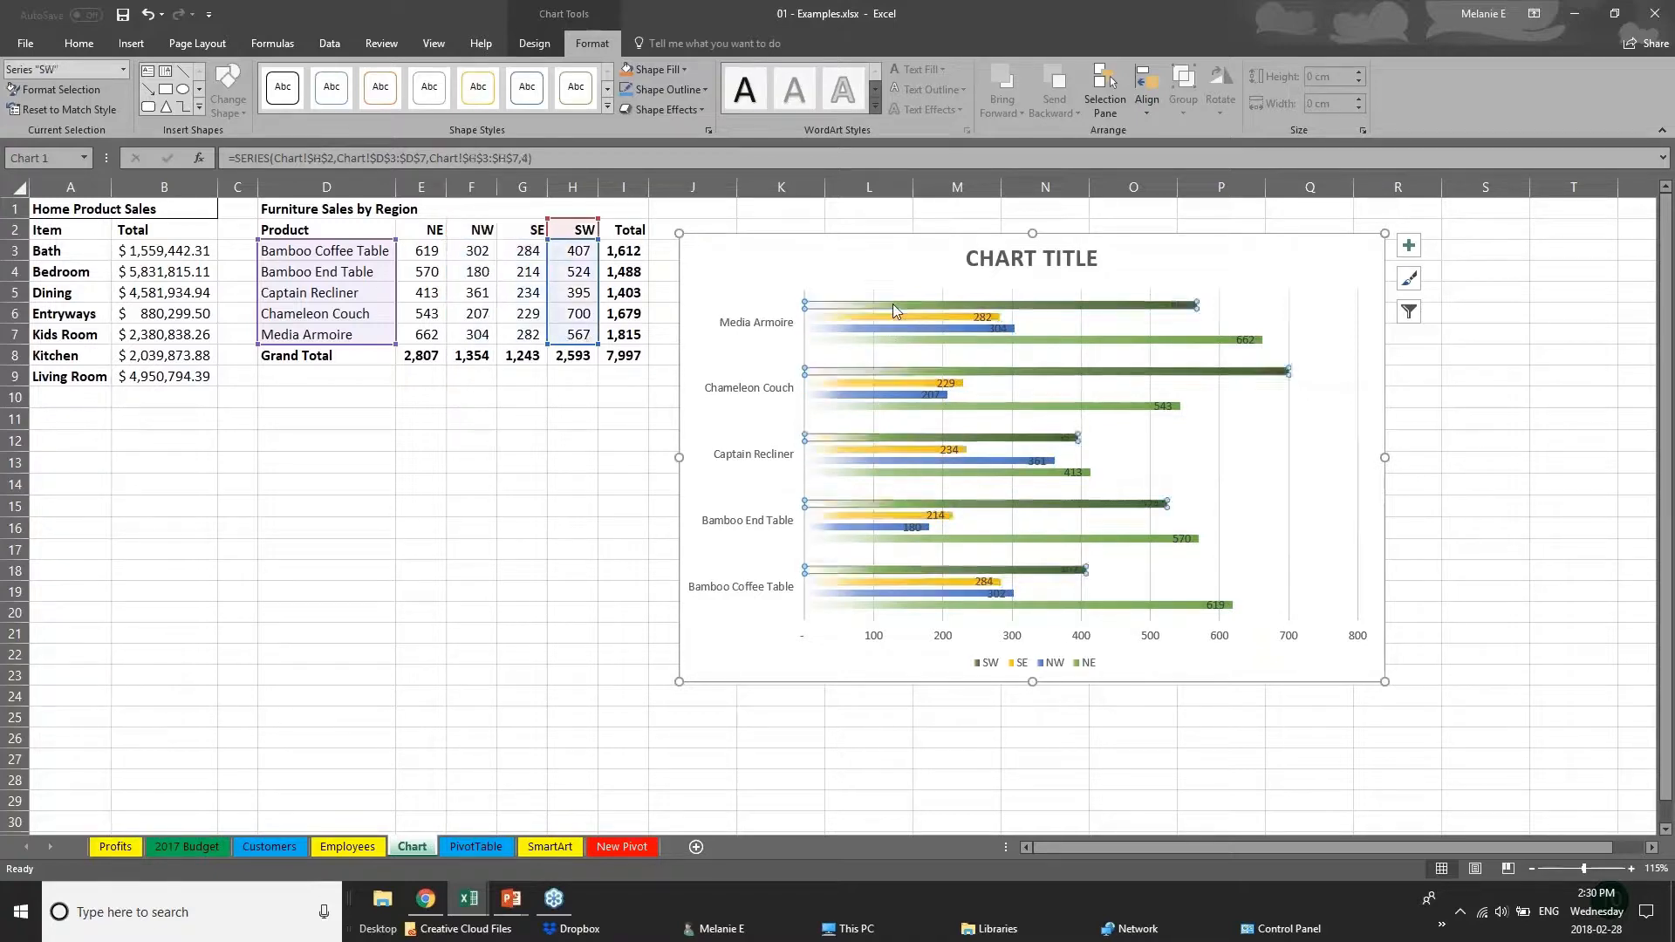
click(656, 69)
click(703, 186)
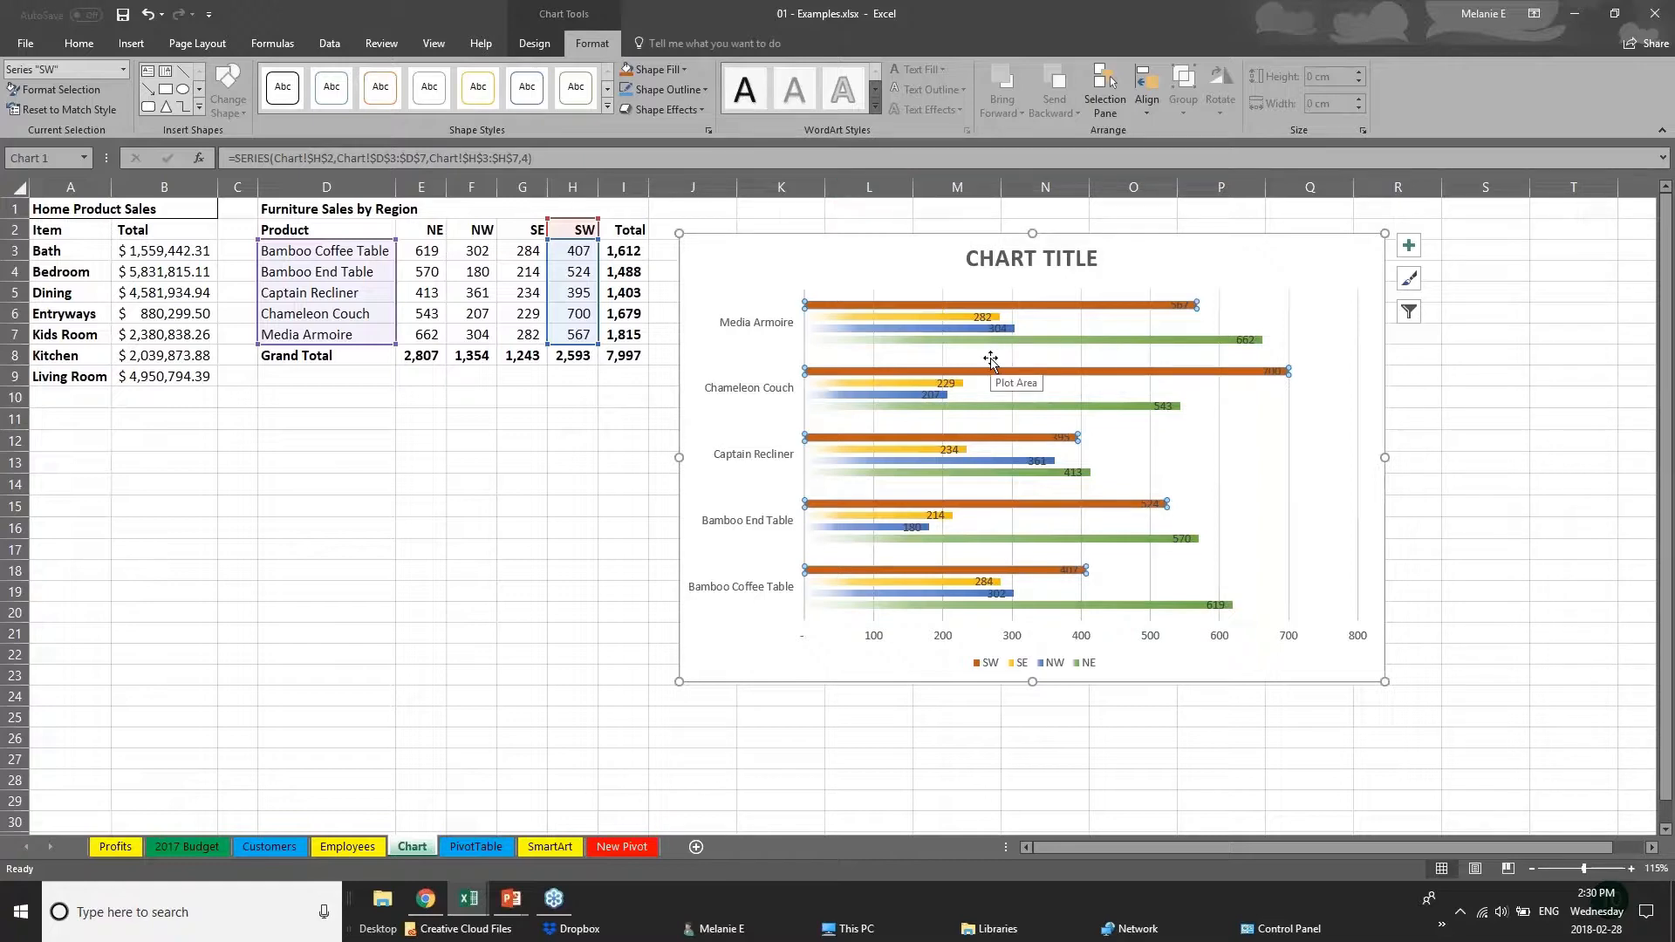
Step: Replace the placeholder chart title with SALES DATA
click(1004, 258)
drag(966, 258, 1103, 262)
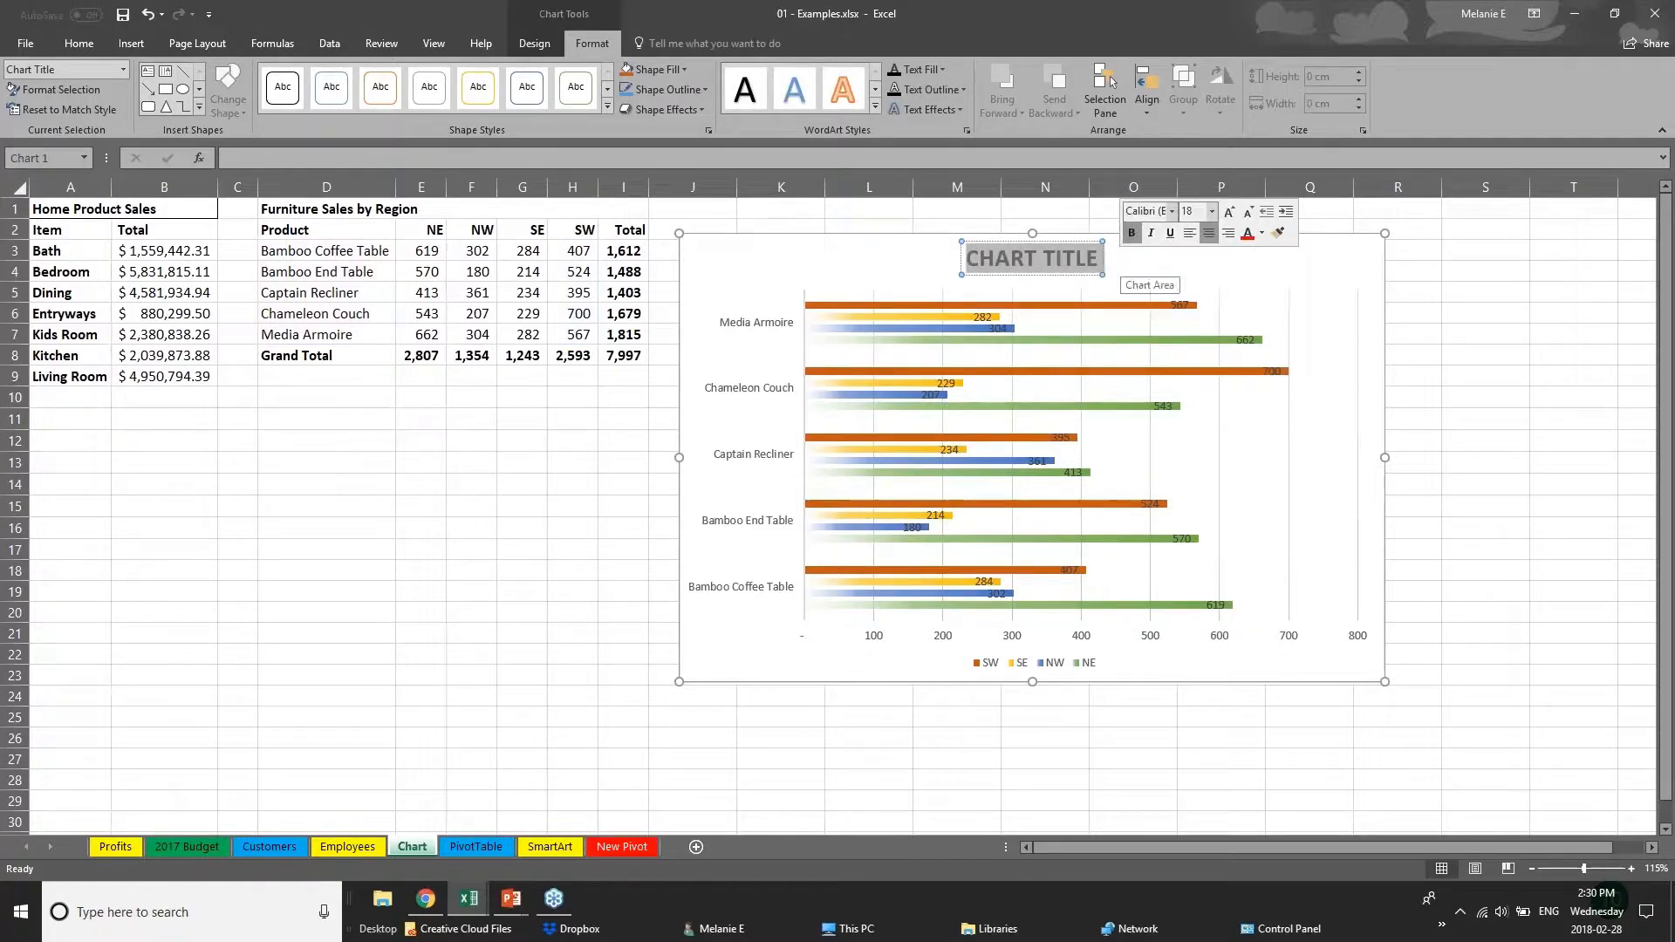
text(SALES D)
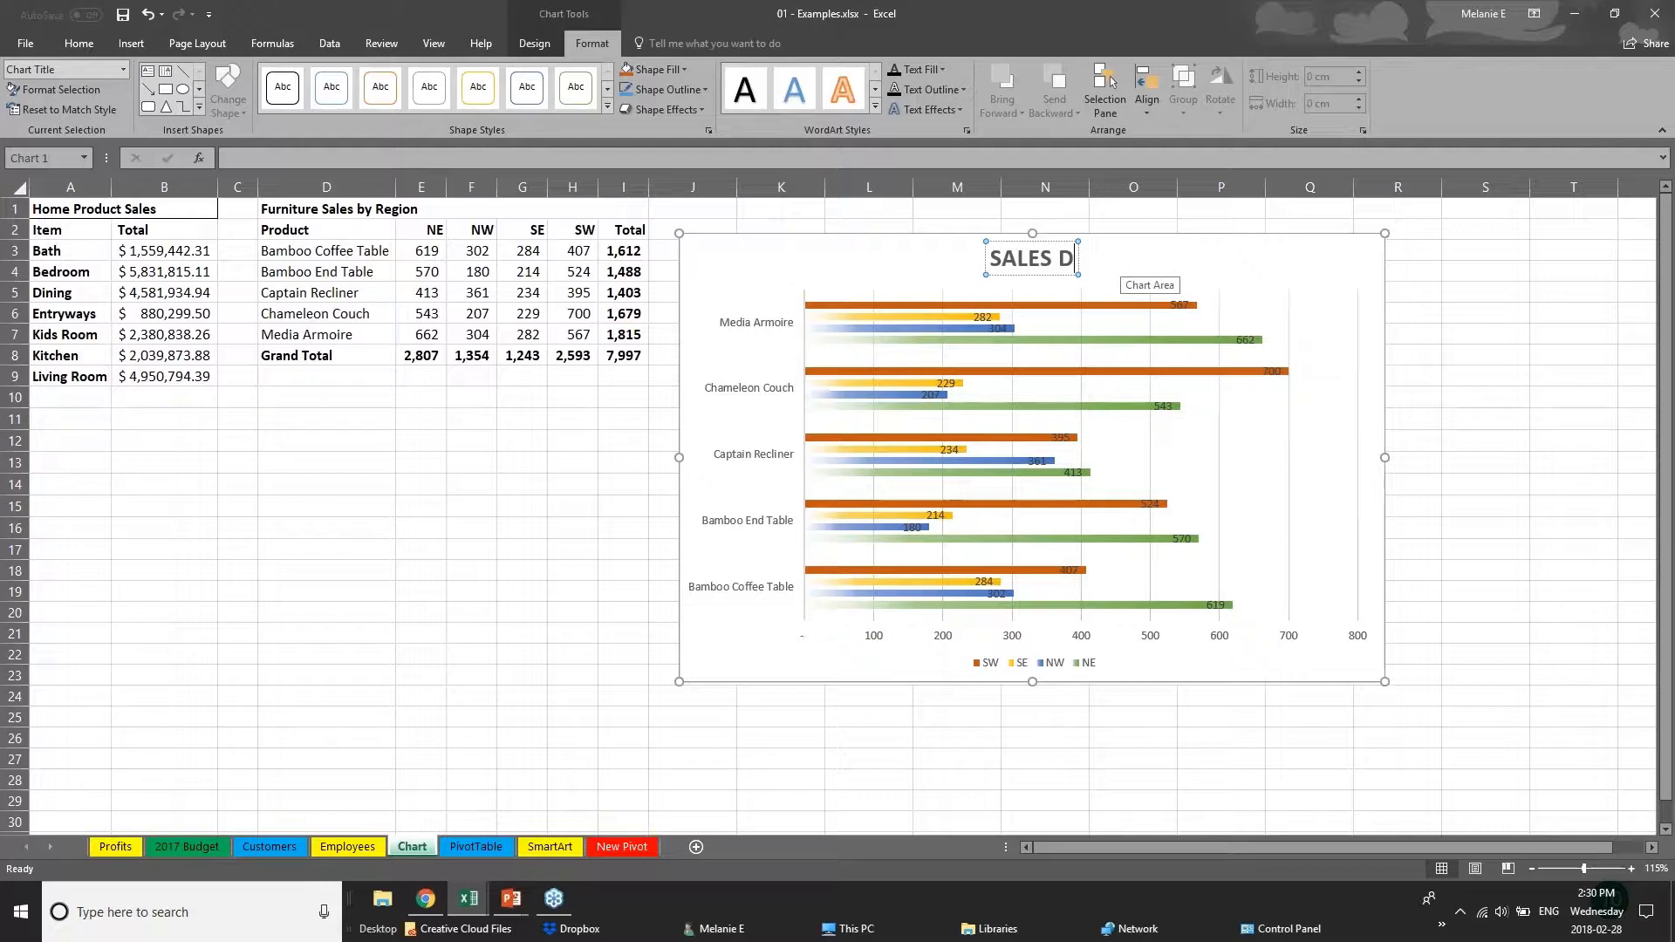
text(ATA)
click(878, 644)
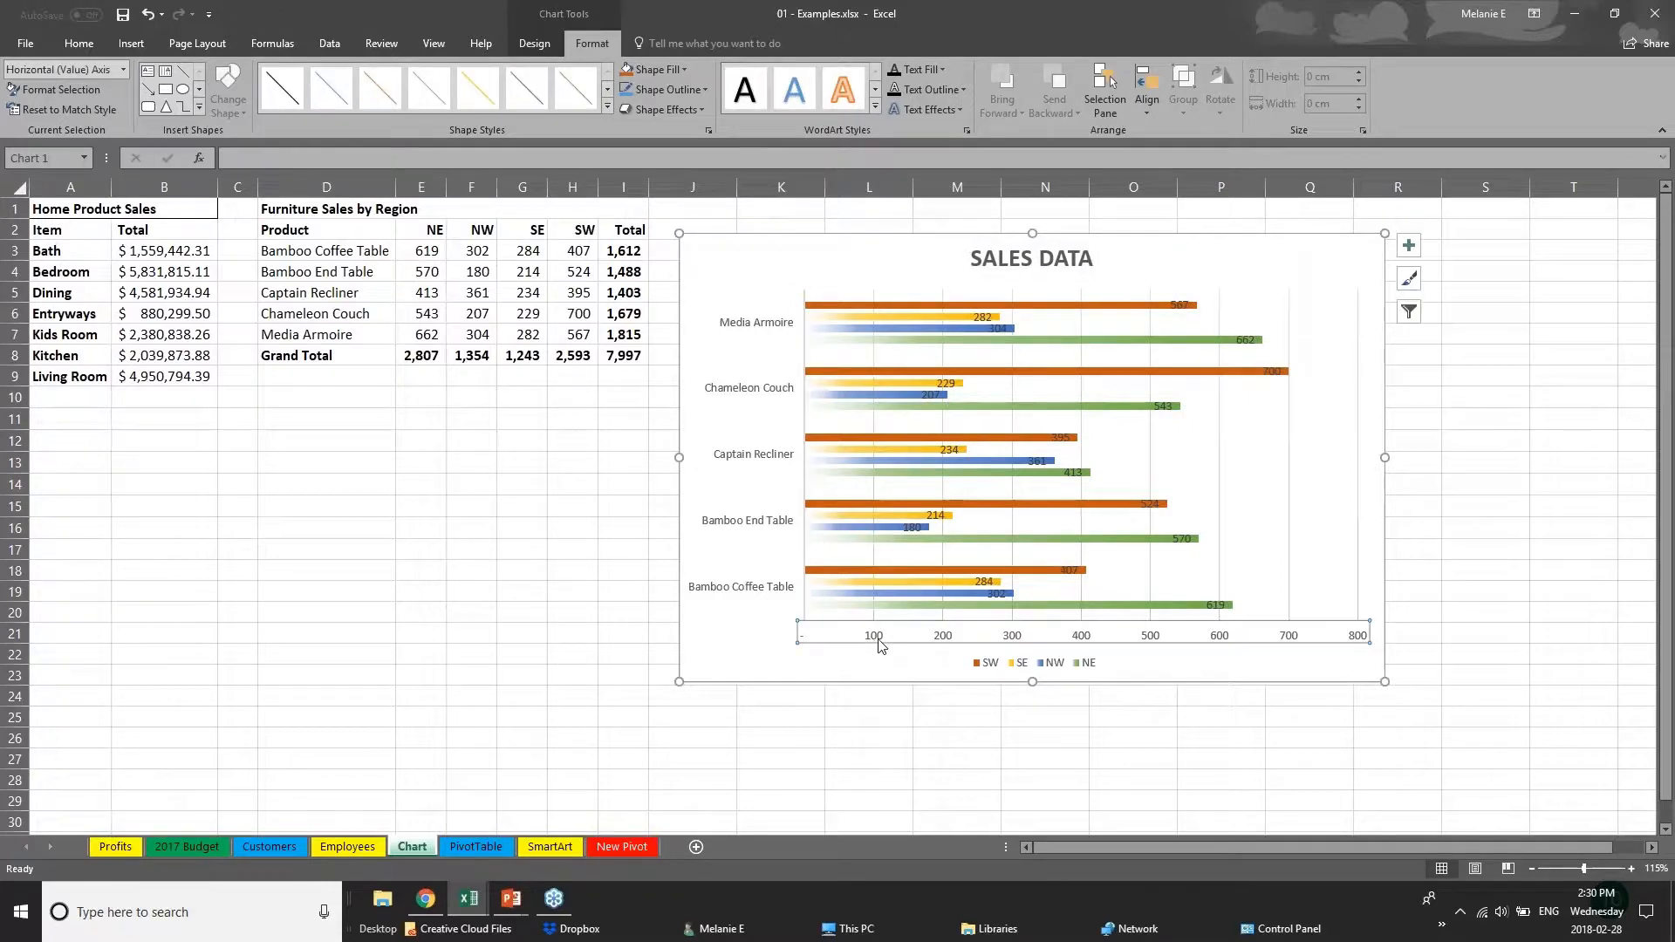
Step: Enlarge the font of the product names on the chart's vertical axis by two size increments
click(790, 521)
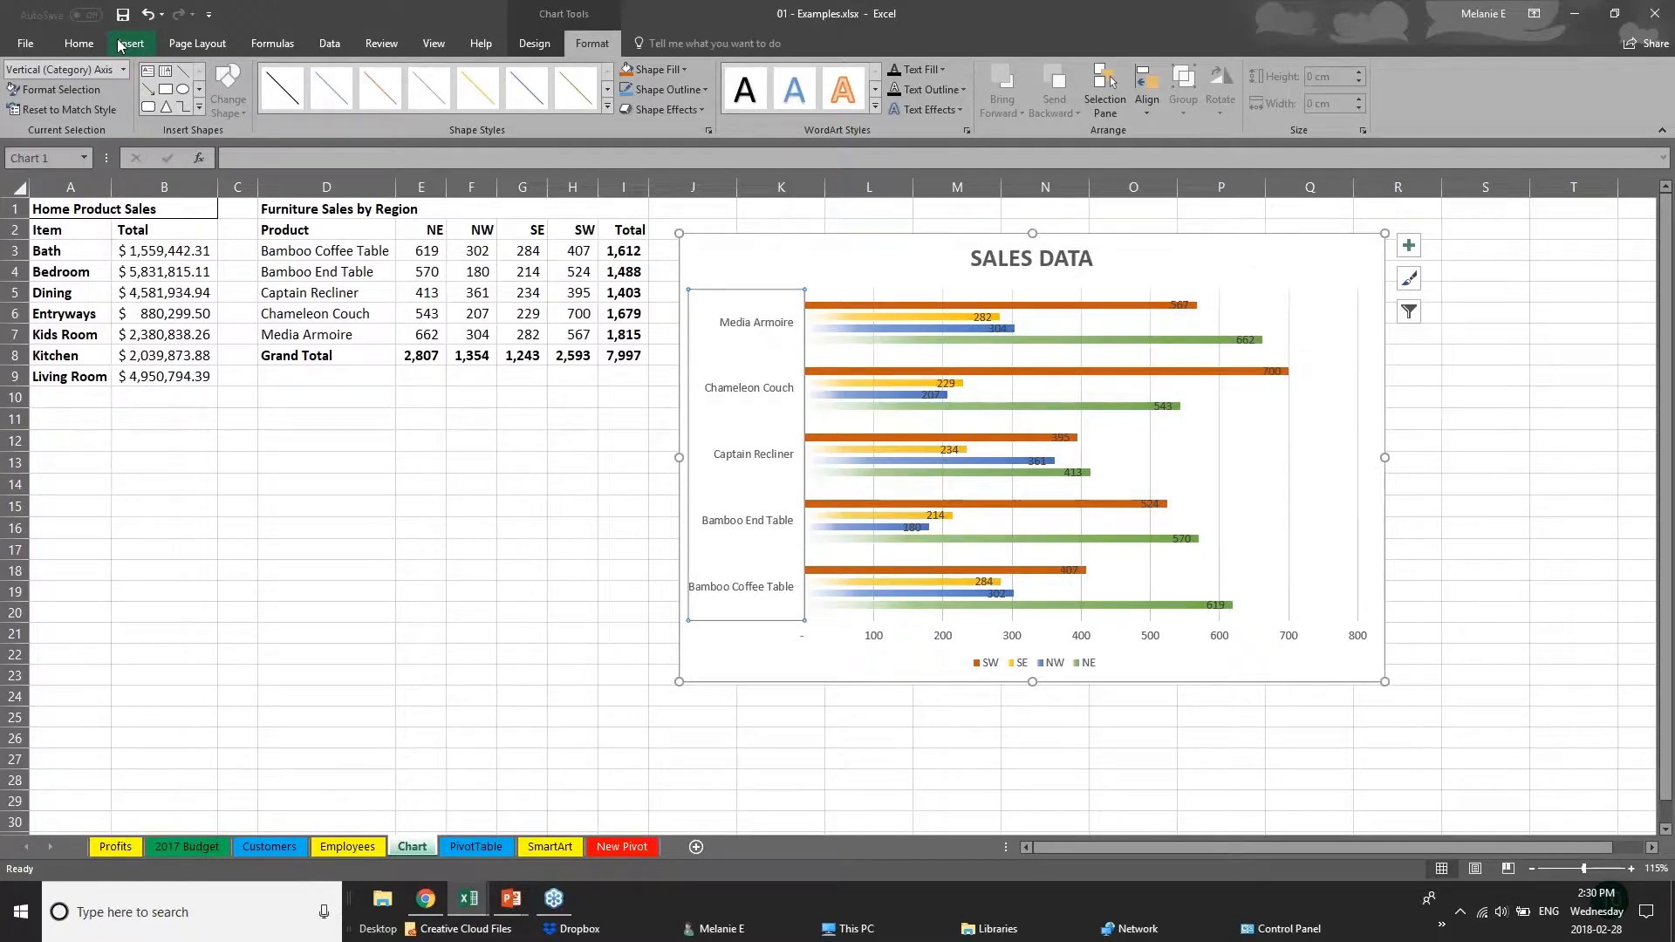
click(79, 43)
click(286, 77)
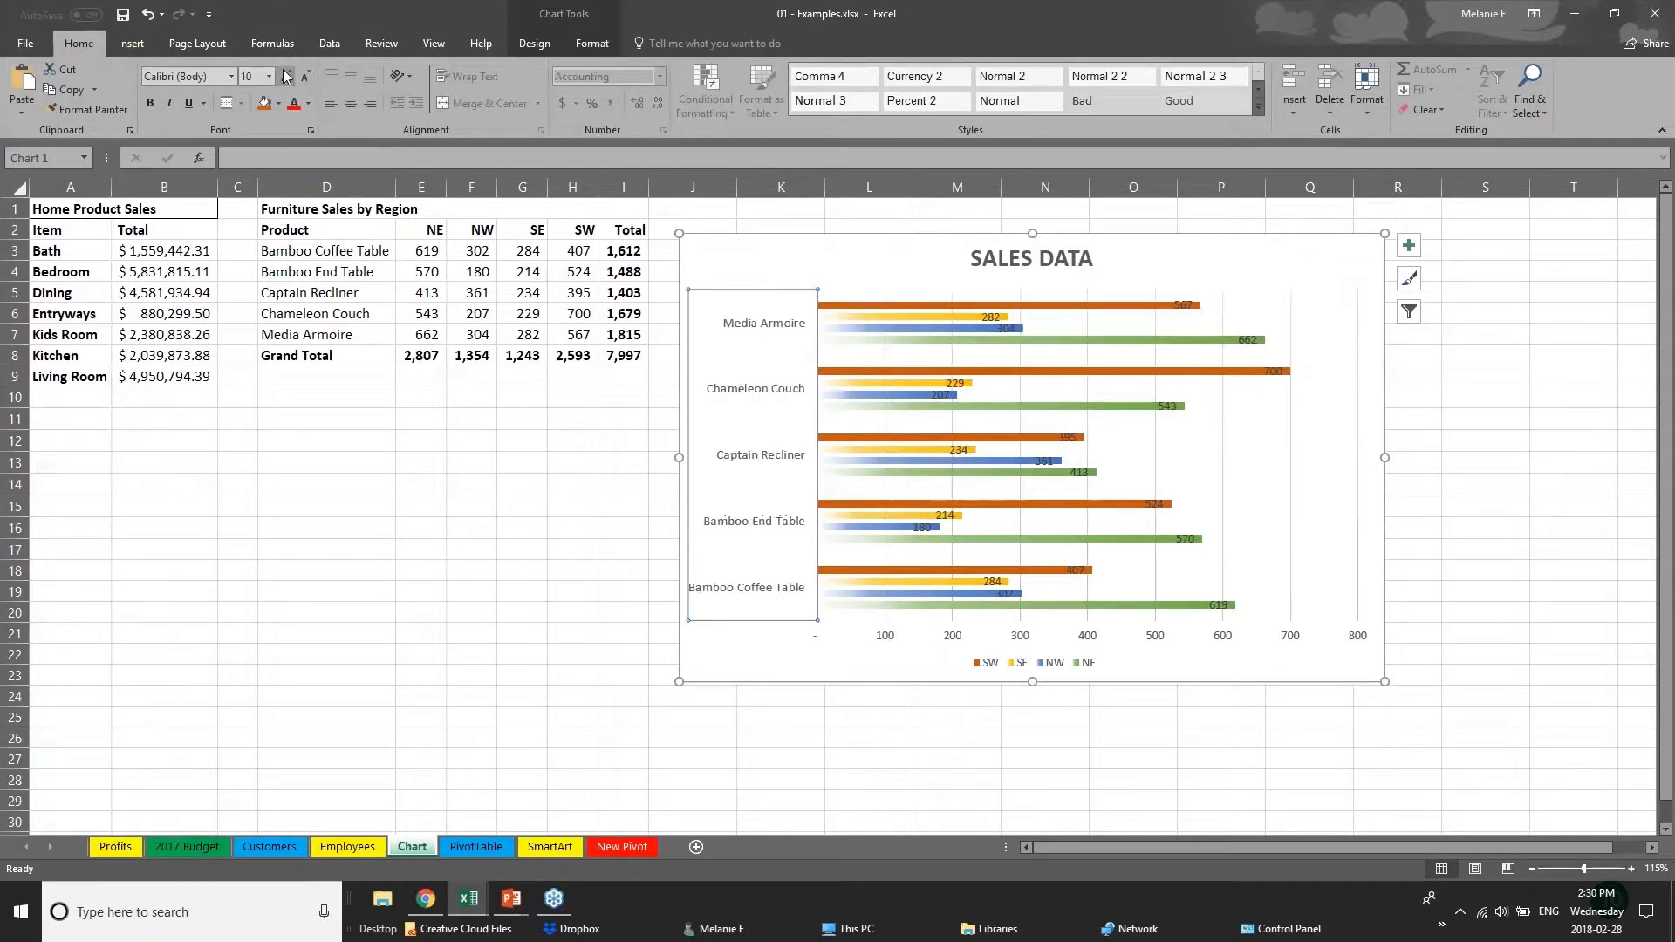
click(286, 77)
click(910, 636)
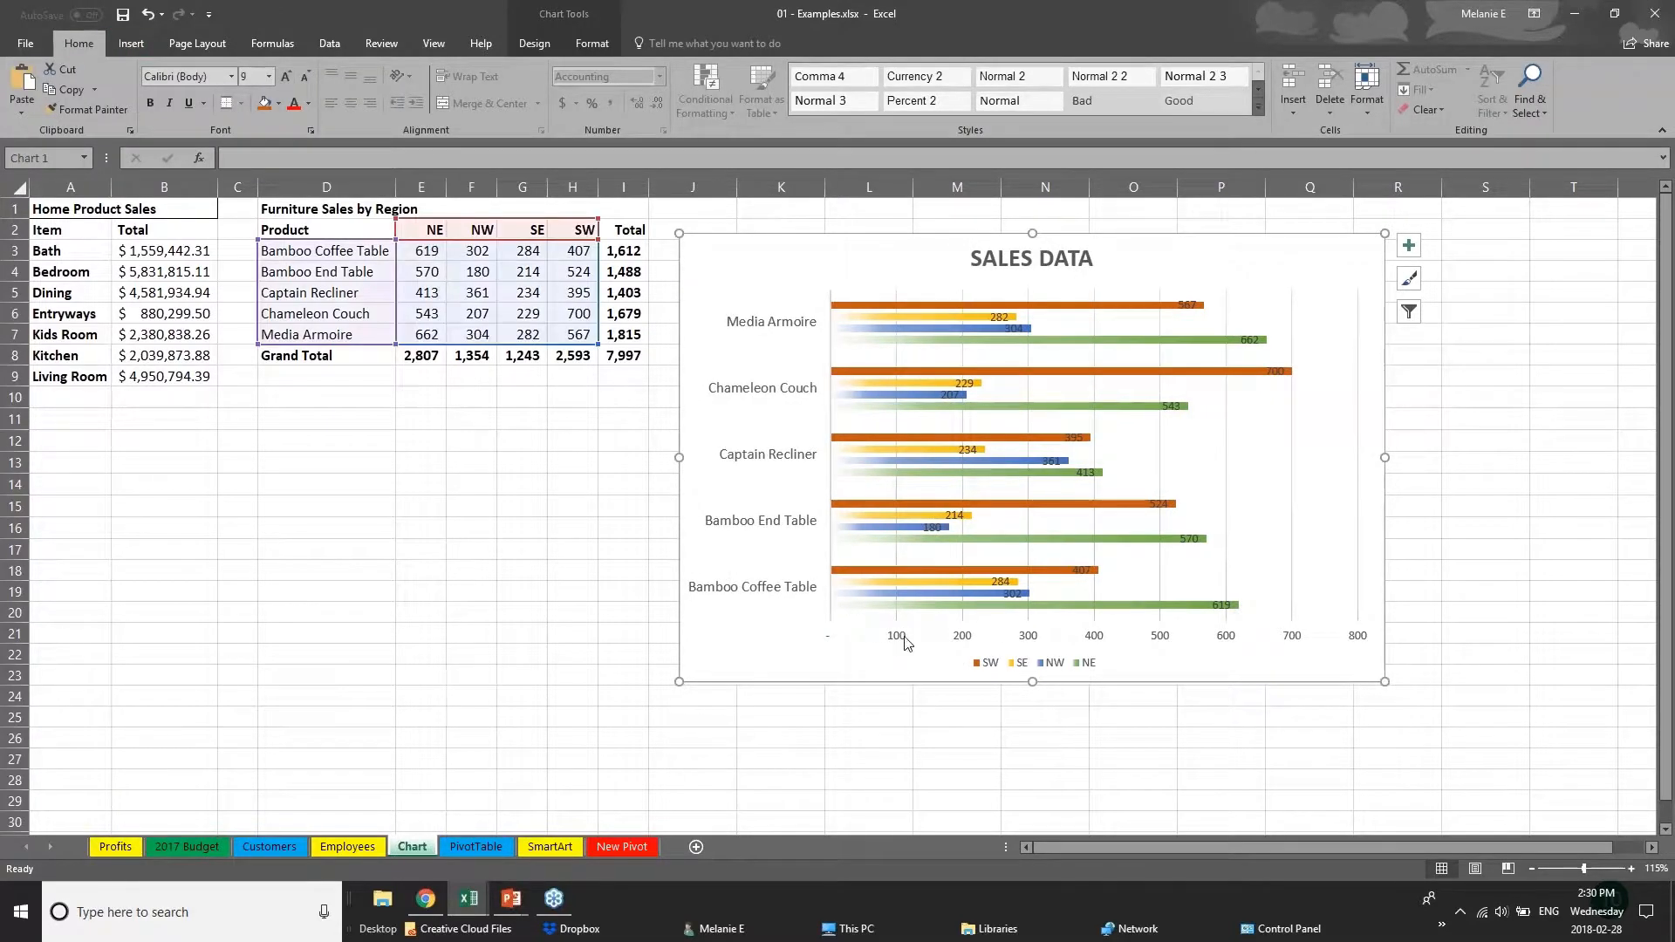
click(907, 637)
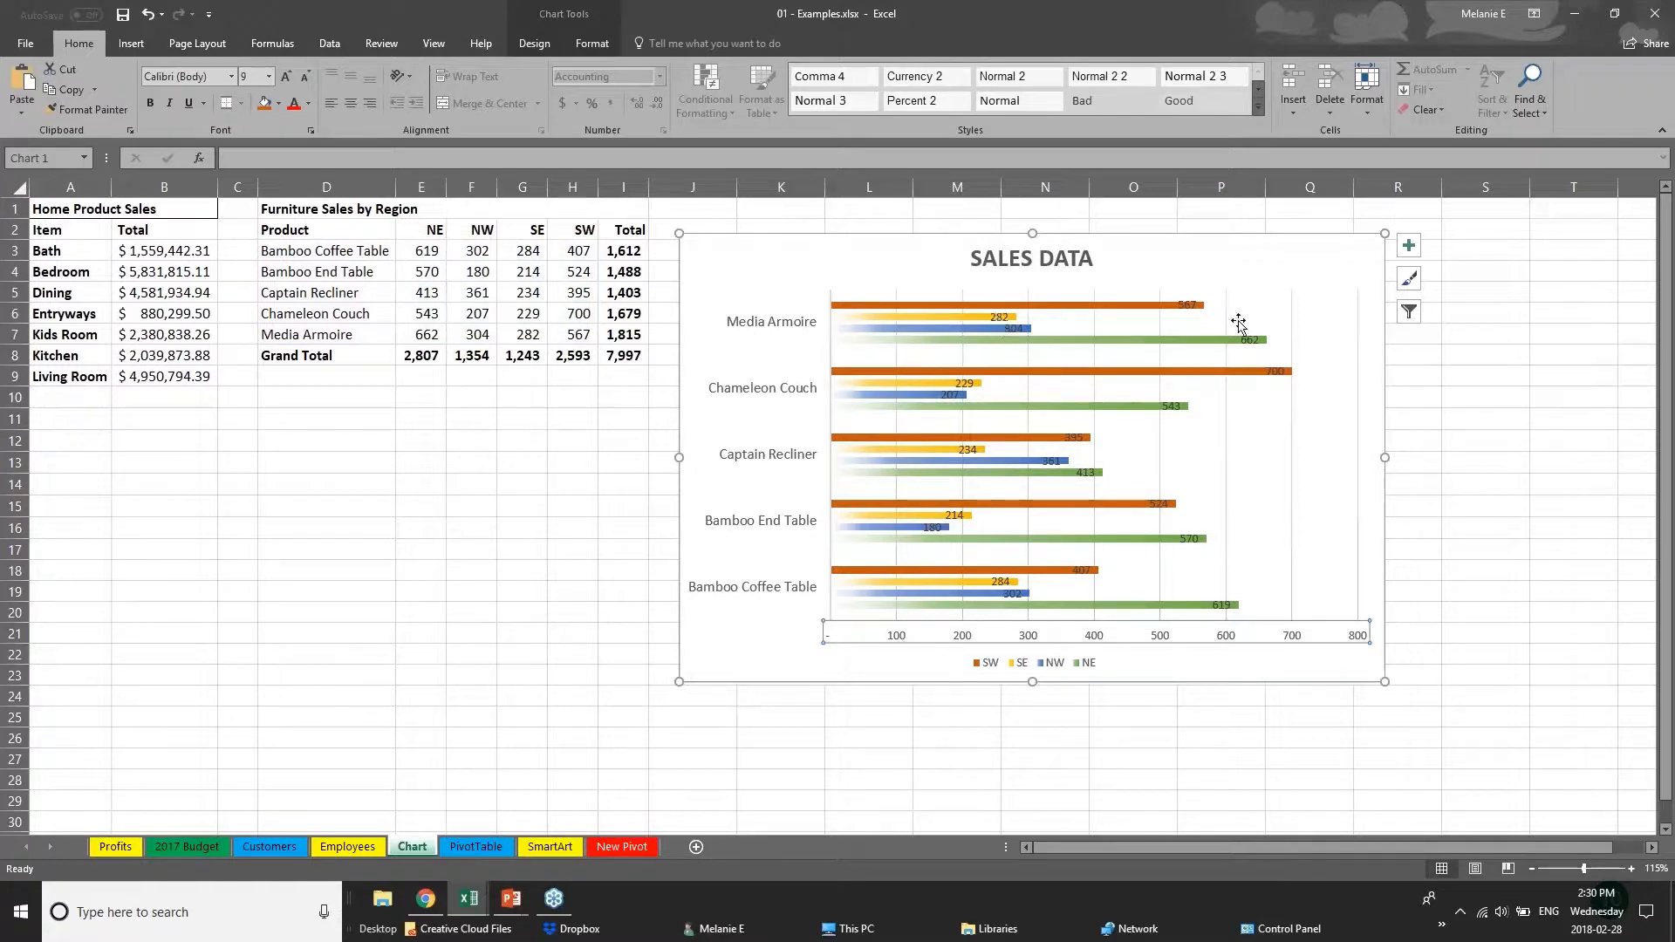
Step: Move the 700 data label of the Chameleon Couch SW bar to just beyond the end of its bar
click(1186, 304)
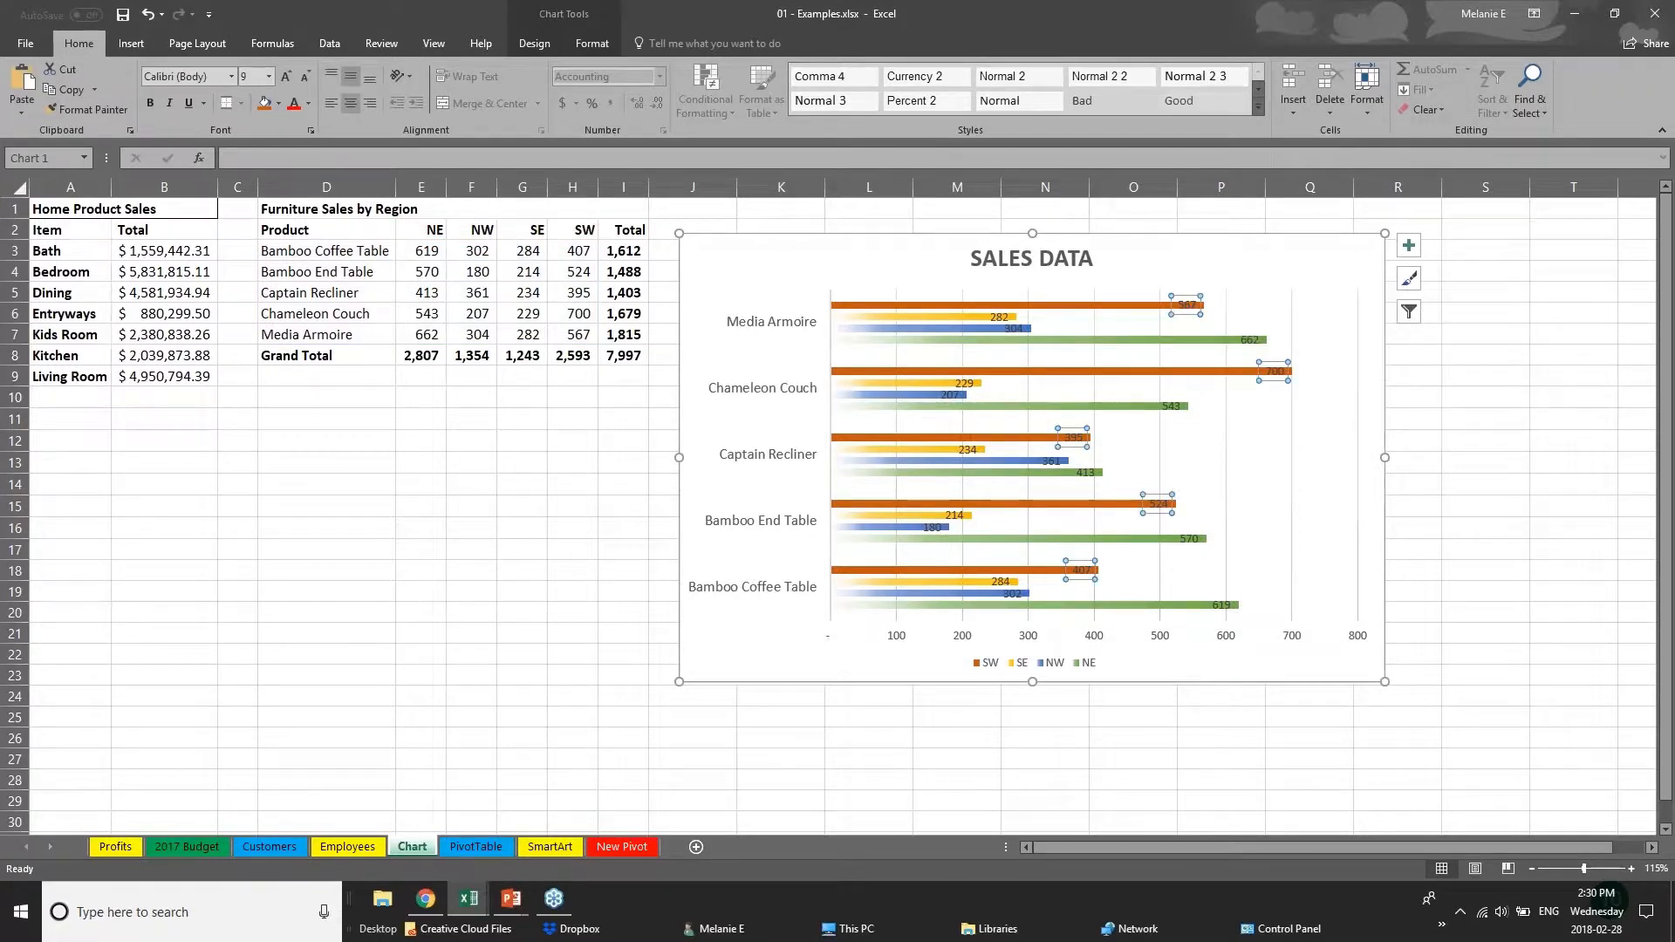
click(1273, 371)
drag(1274, 372, 1312, 370)
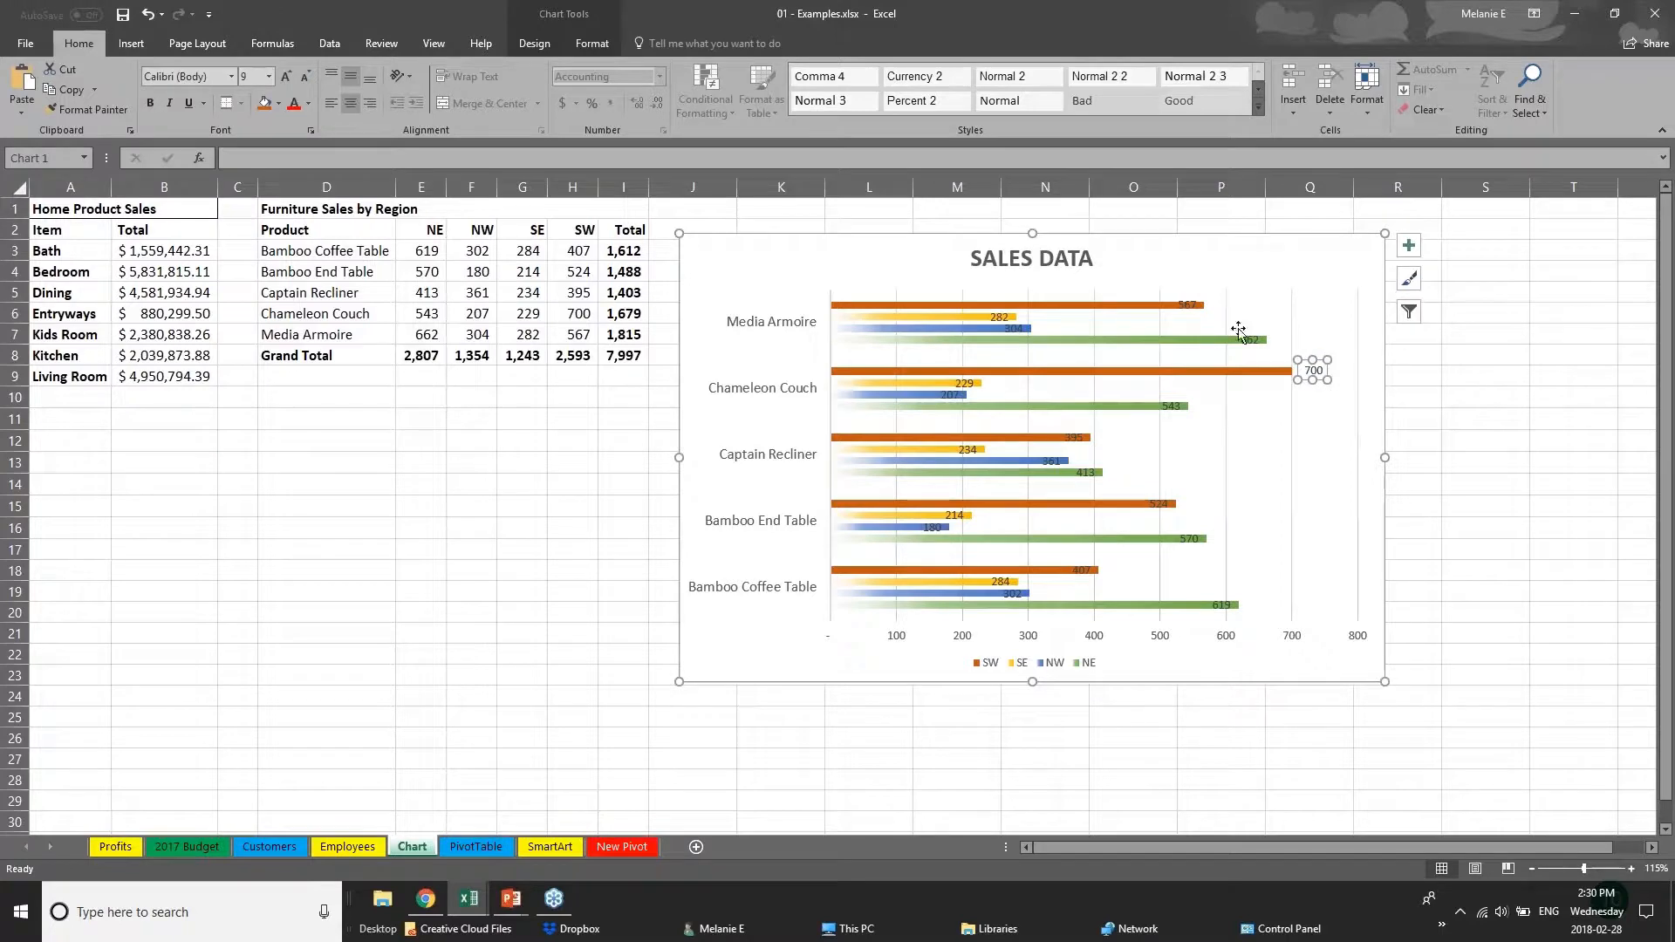
Step: Delete the horizontal value axis from the SALES DATA chart
click(1191, 309)
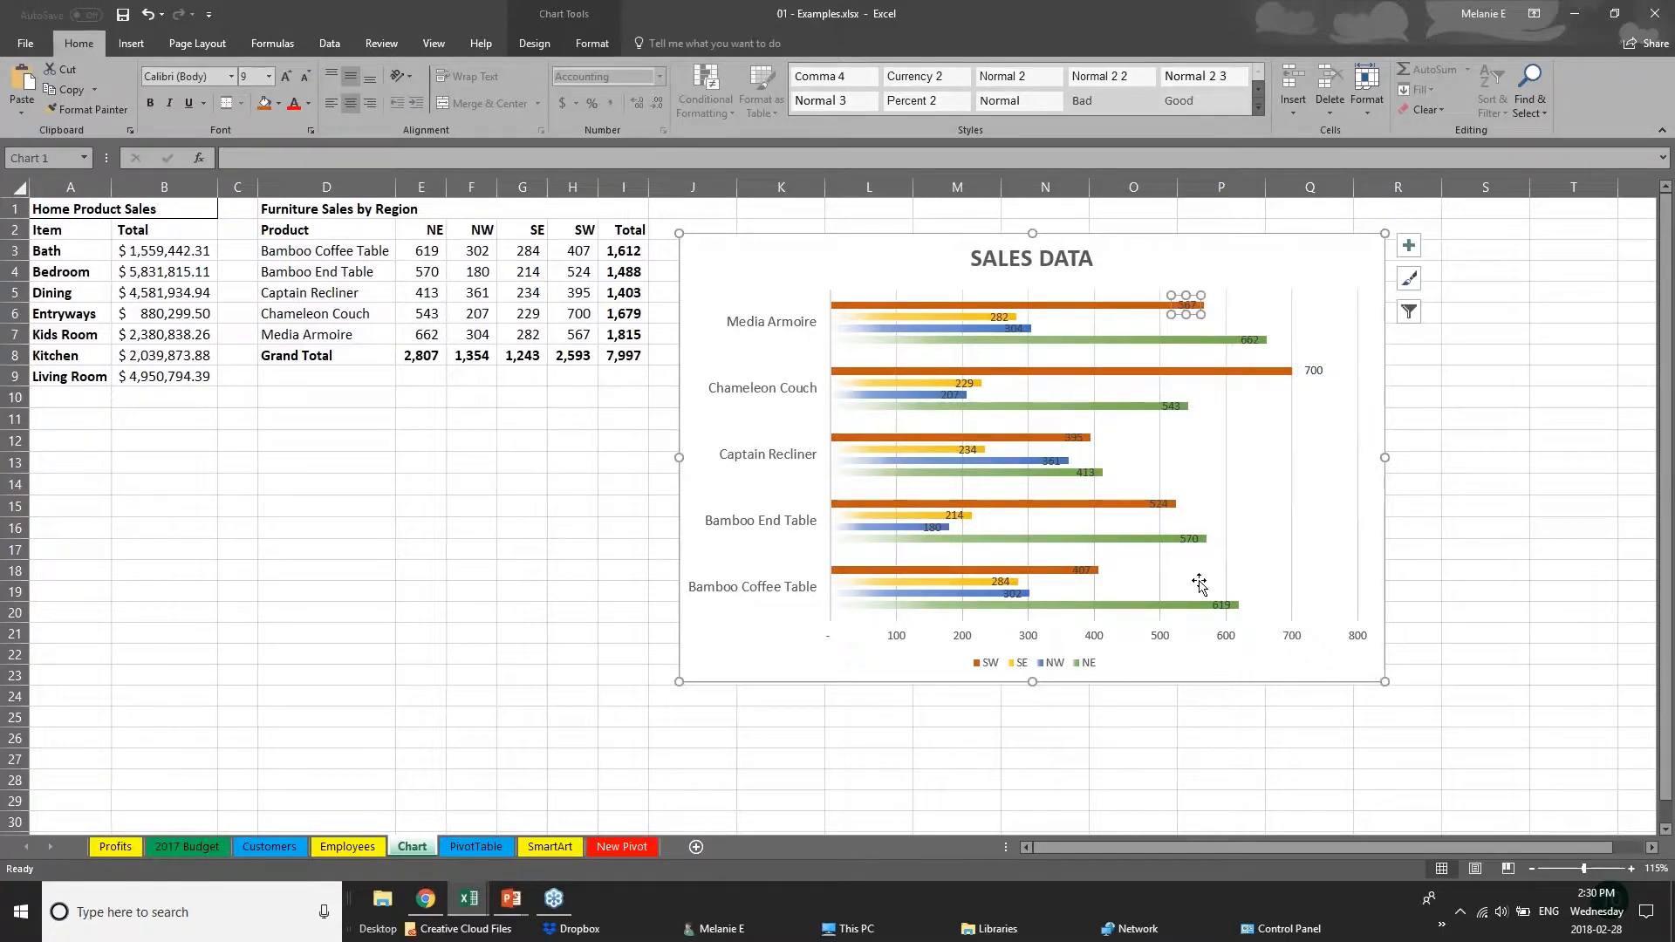
click(1090, 640)
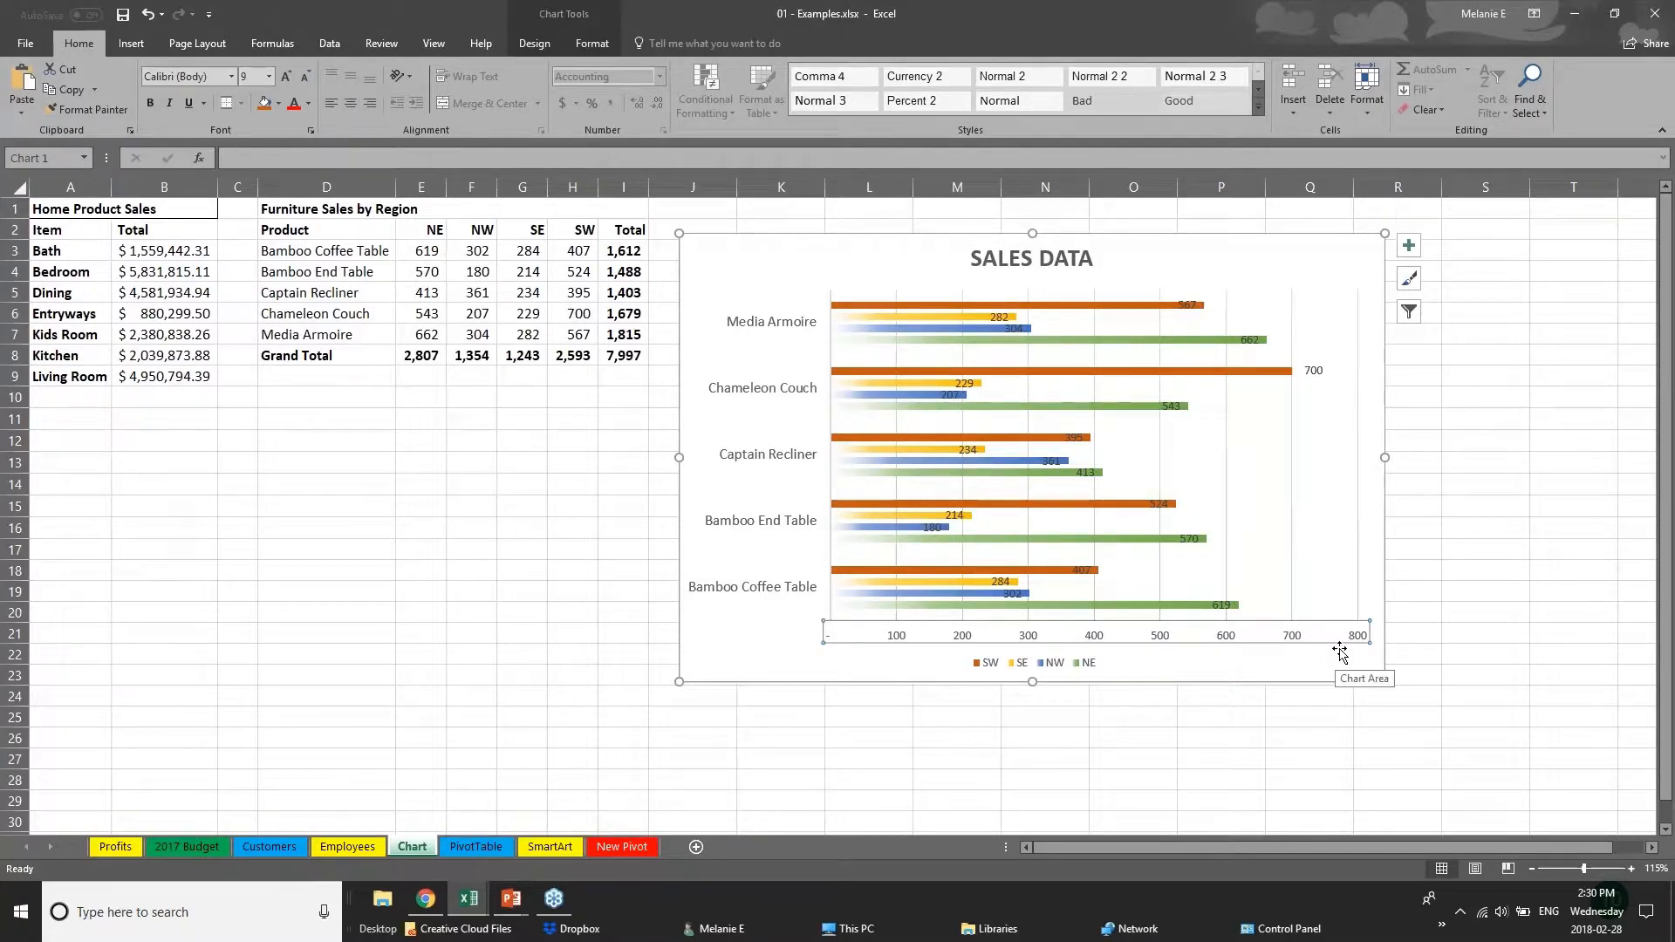
key(Delete)
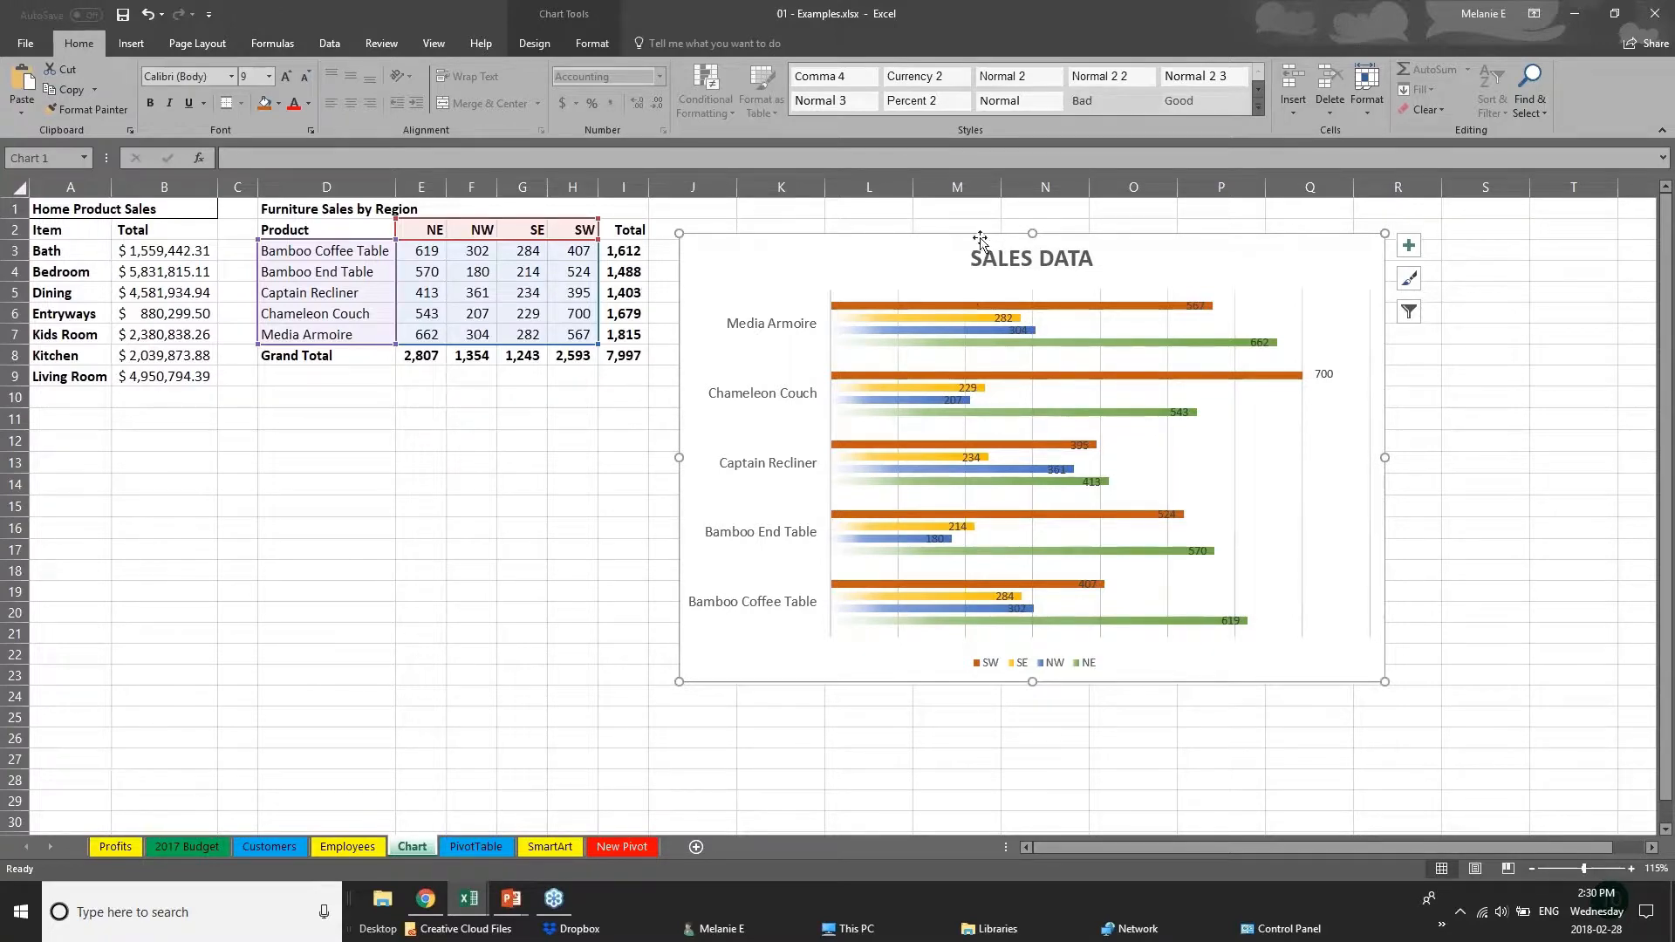
Step: Review the chart's design and format options and inspect the source cells of the SW, SE and NW series
click(534, 43)
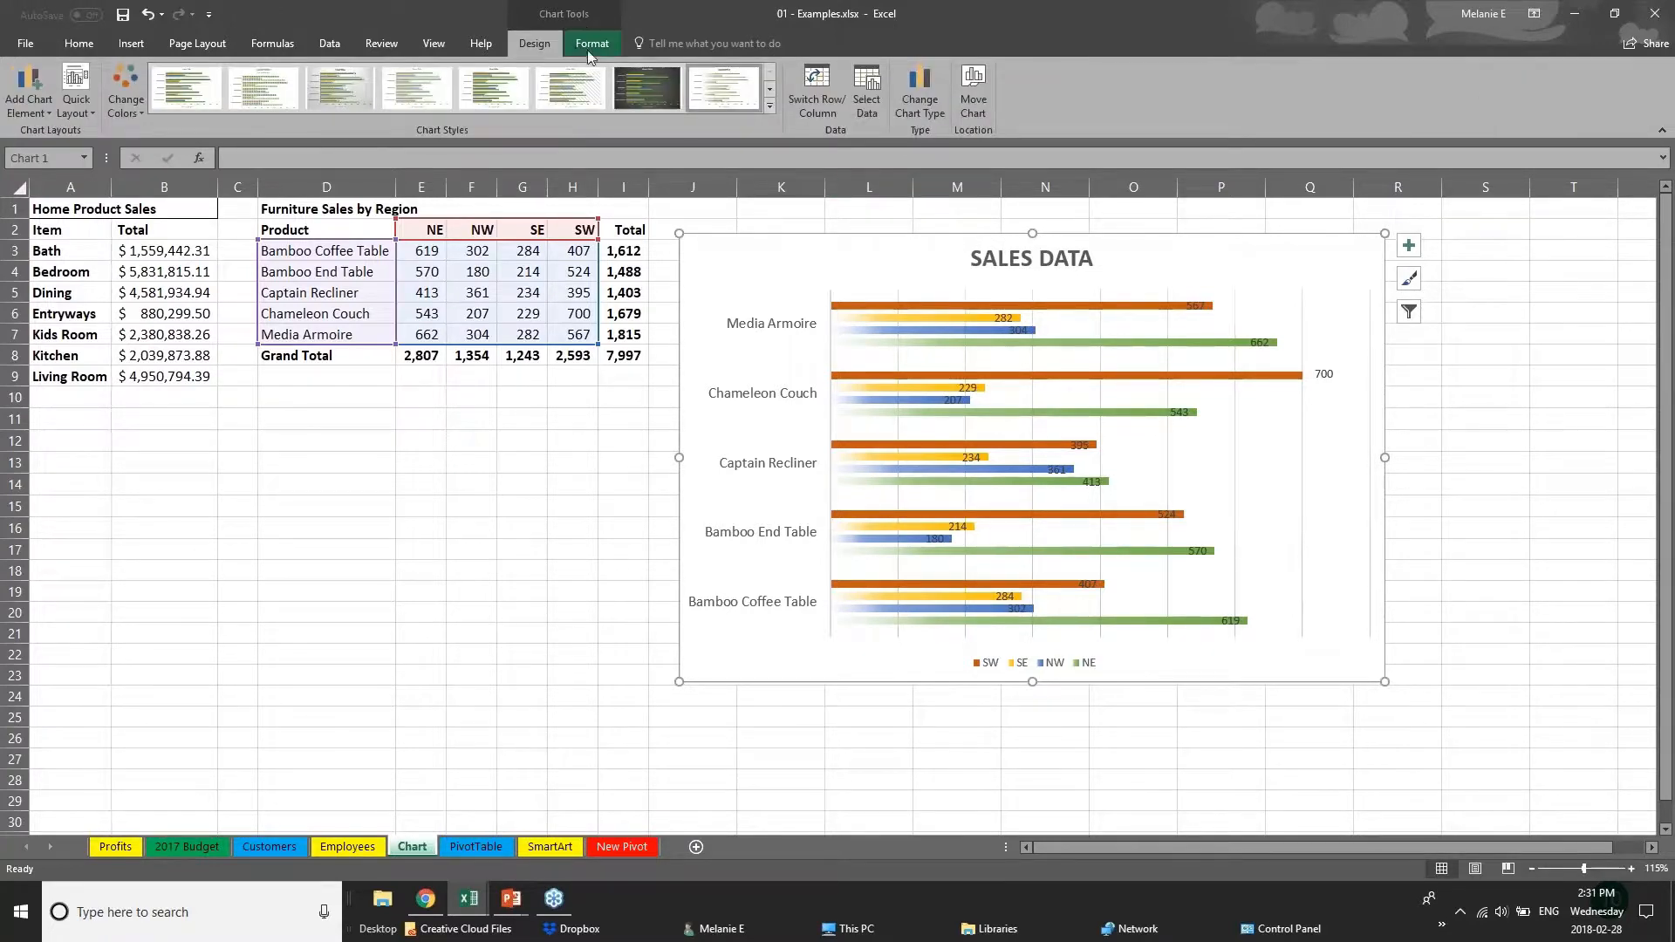
click(593, 44)
click(562, 41)
click(531, 254)
click(827, 302)
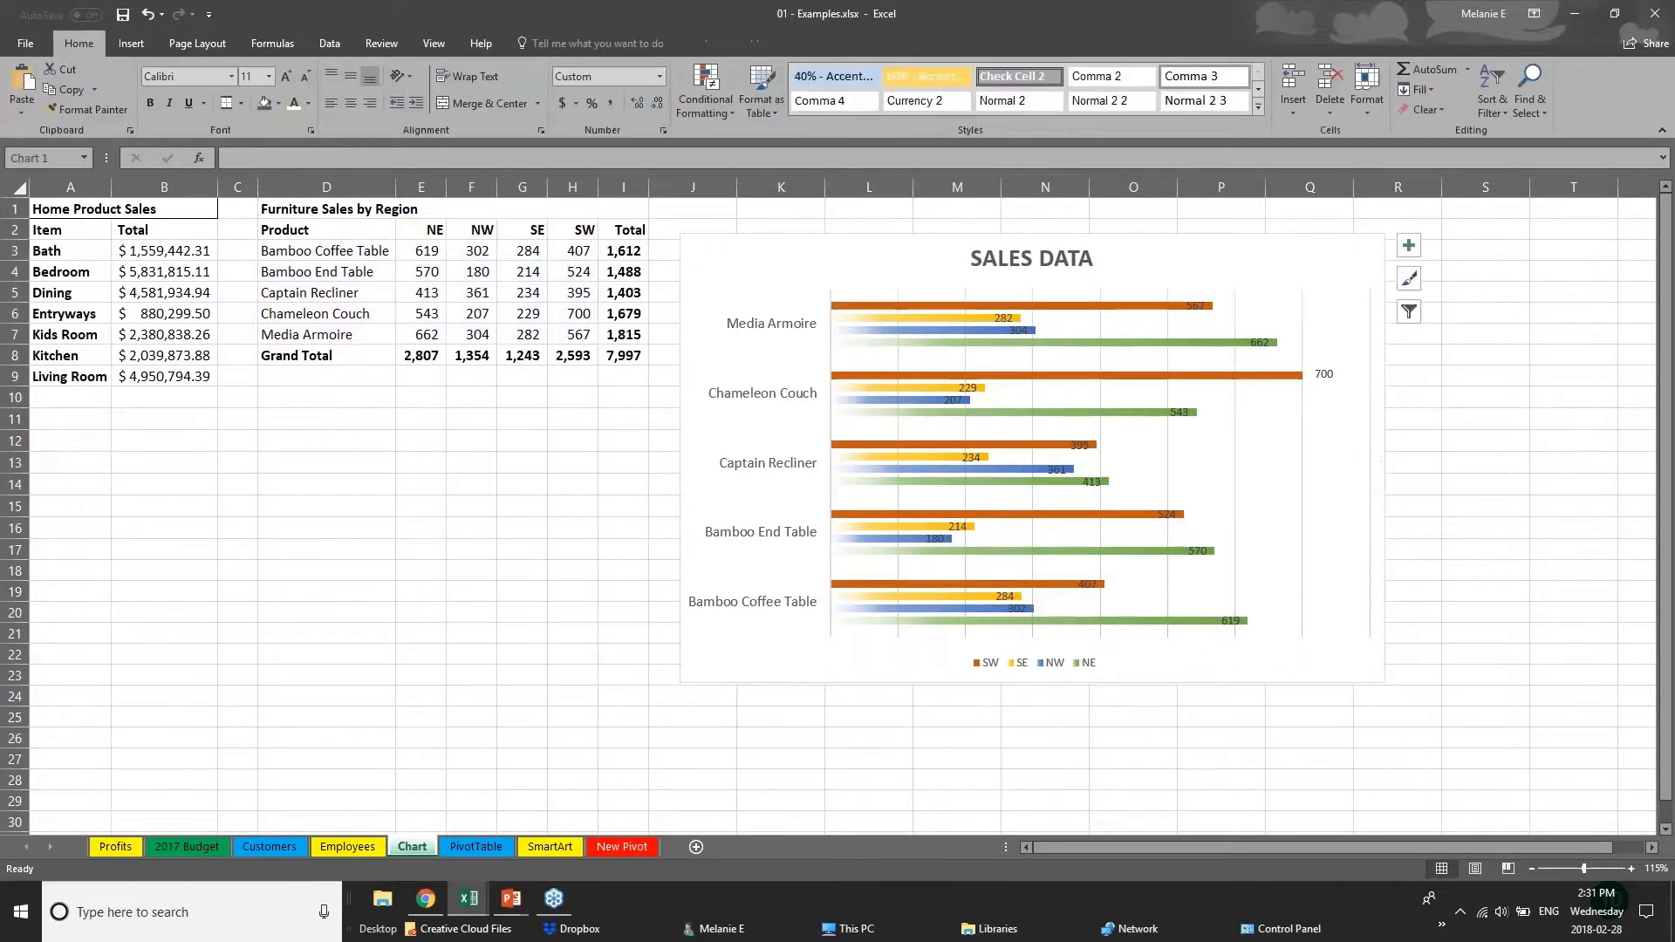
click(939, 307)
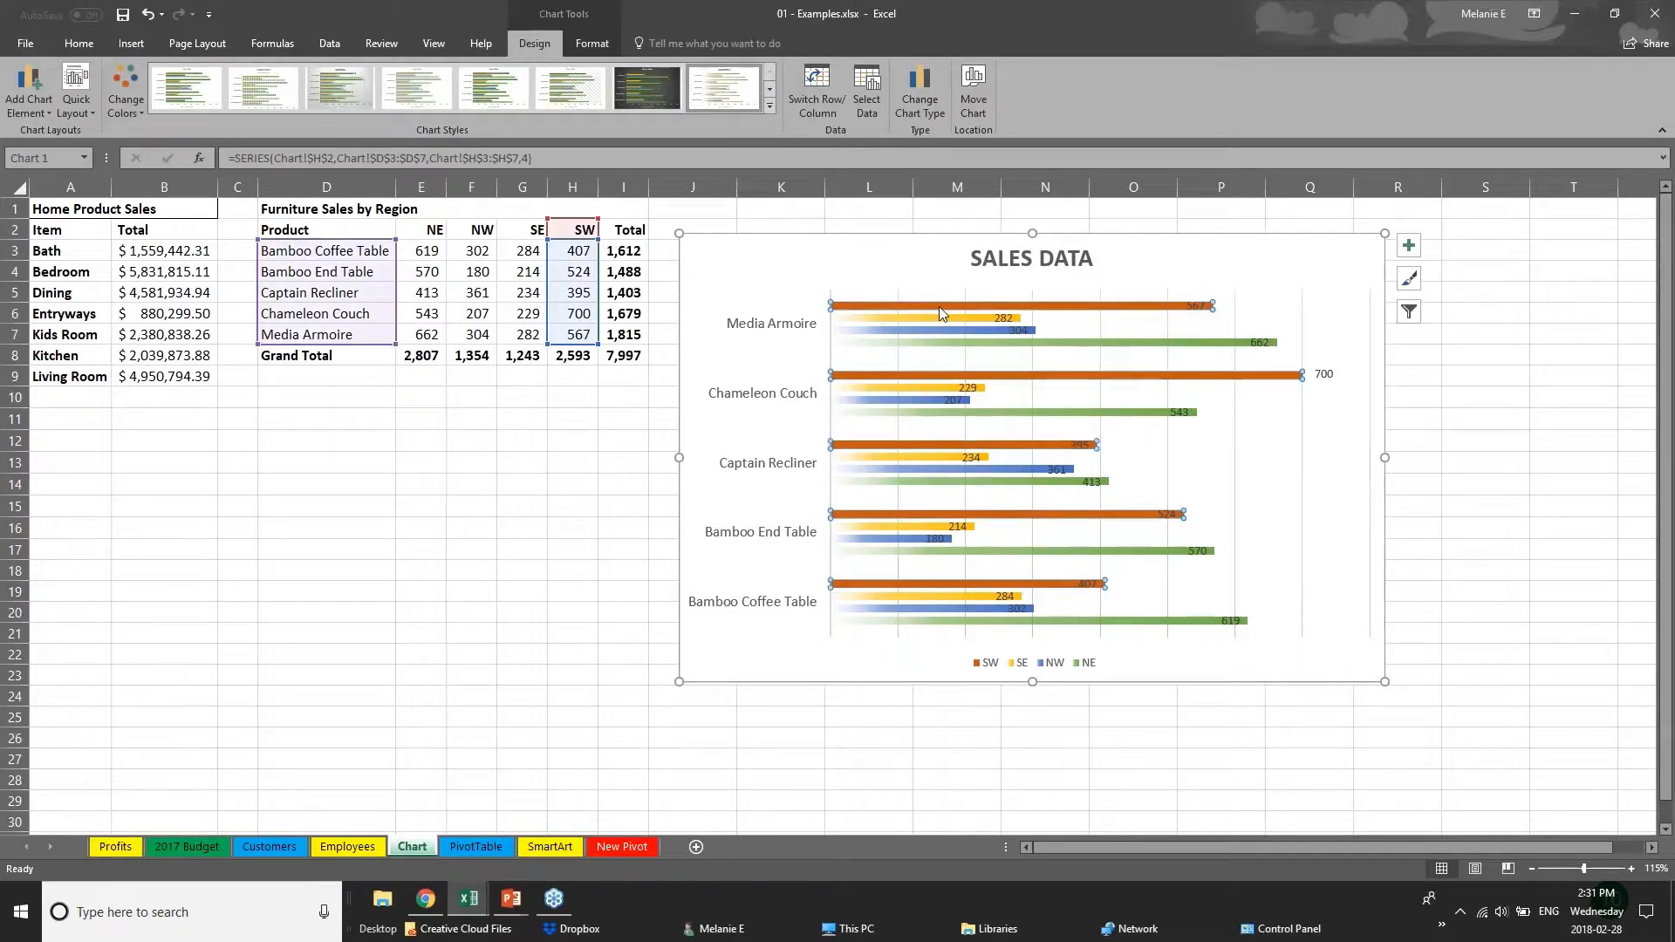
click(955, 320)
click(964, 332)
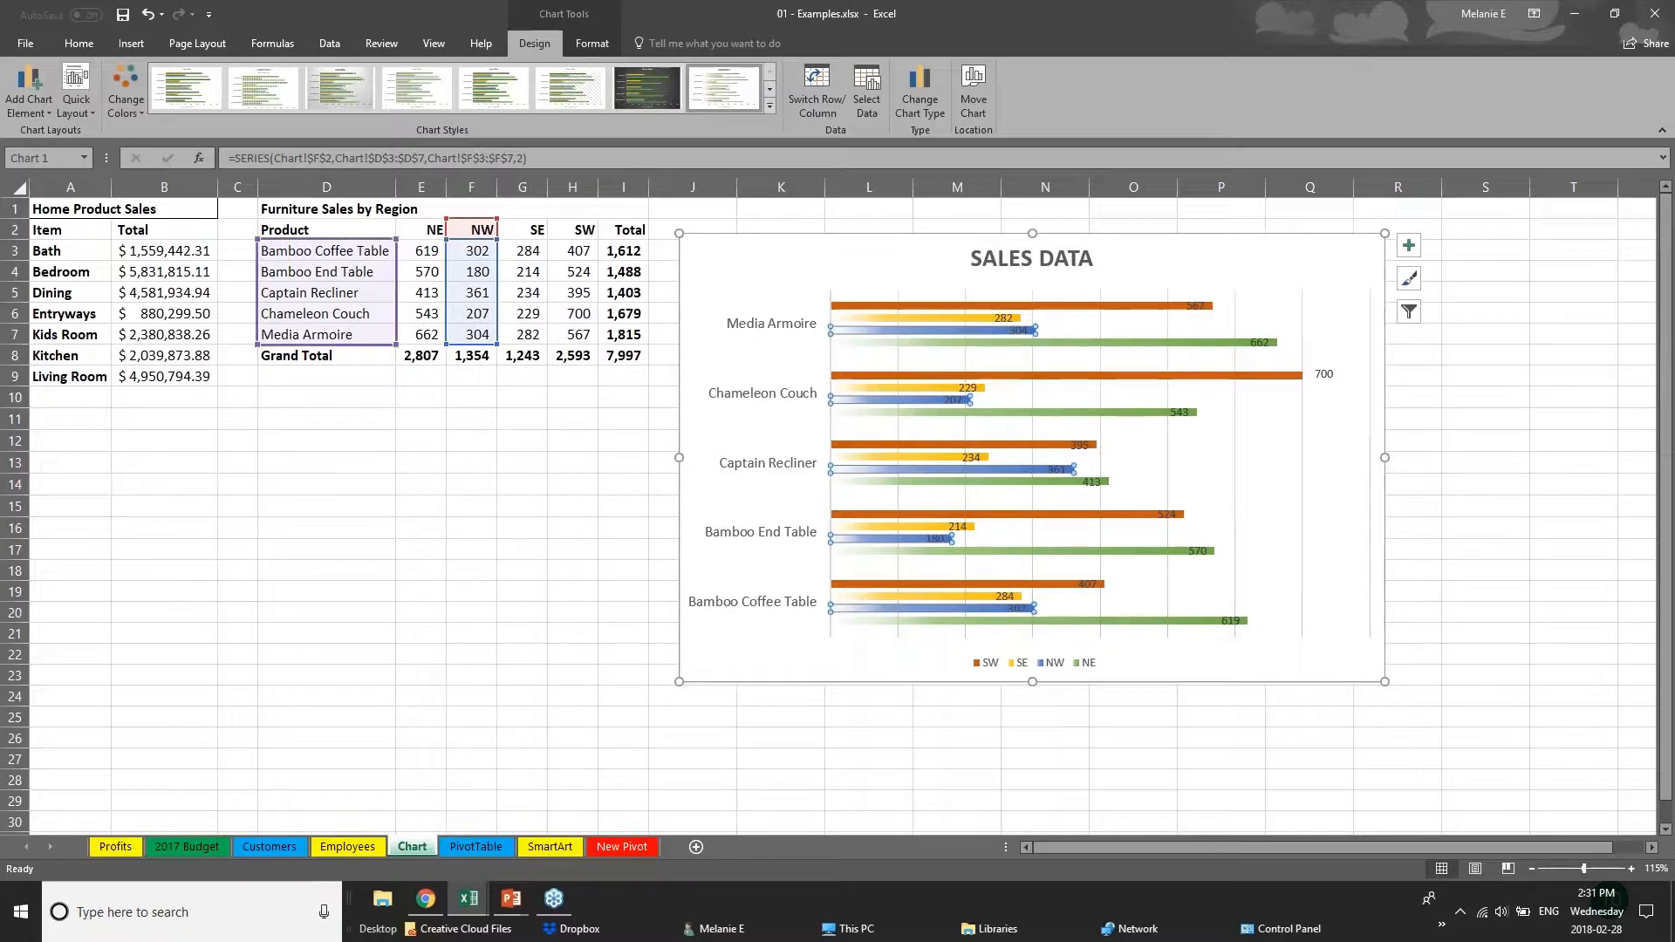
Step: Set the NW sales figure for Bamboo End Table in cell F4 to 181
click(479, 275)
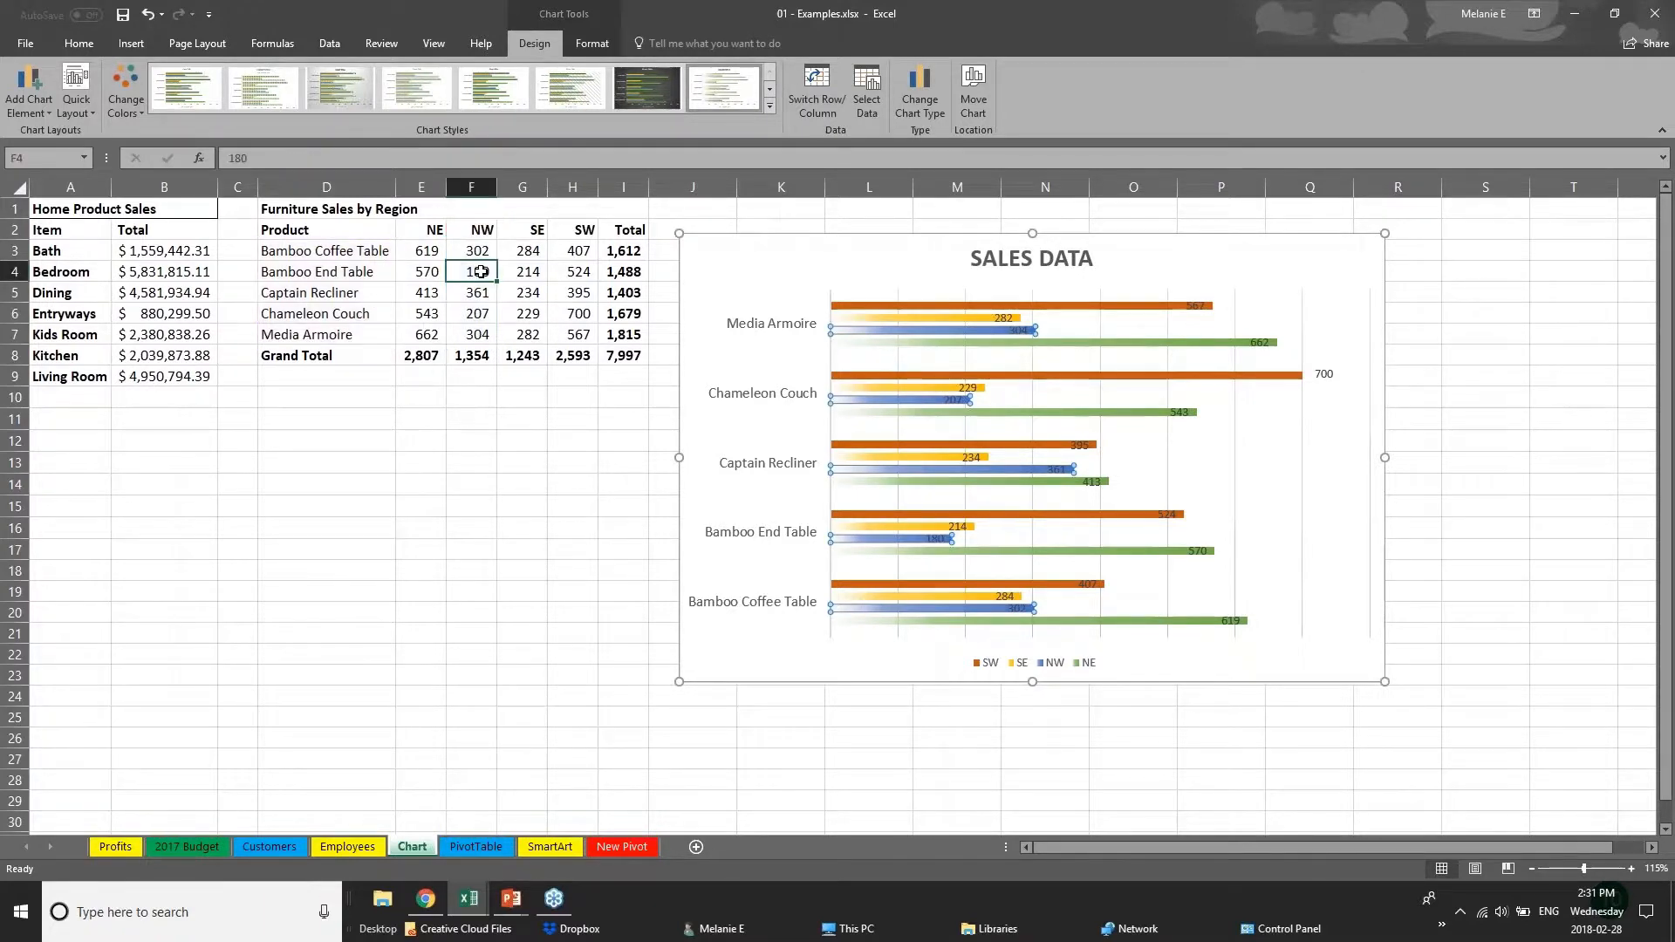
double_click(480, 275)
text(181)
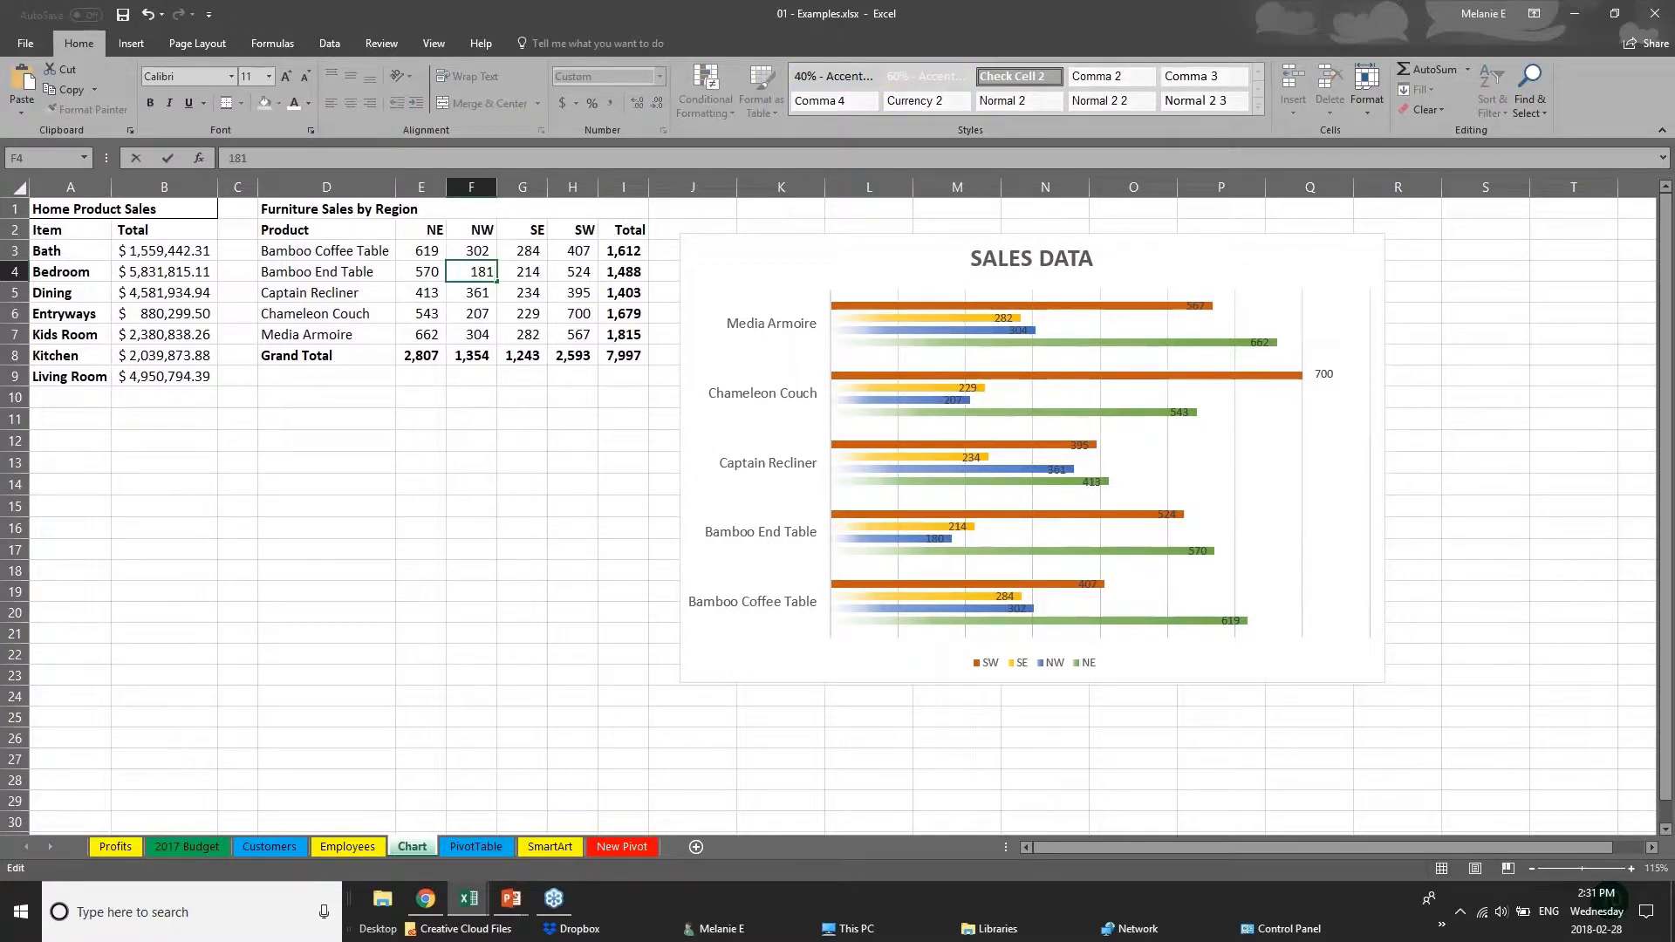
key(ctrl+Return)
key(Return)
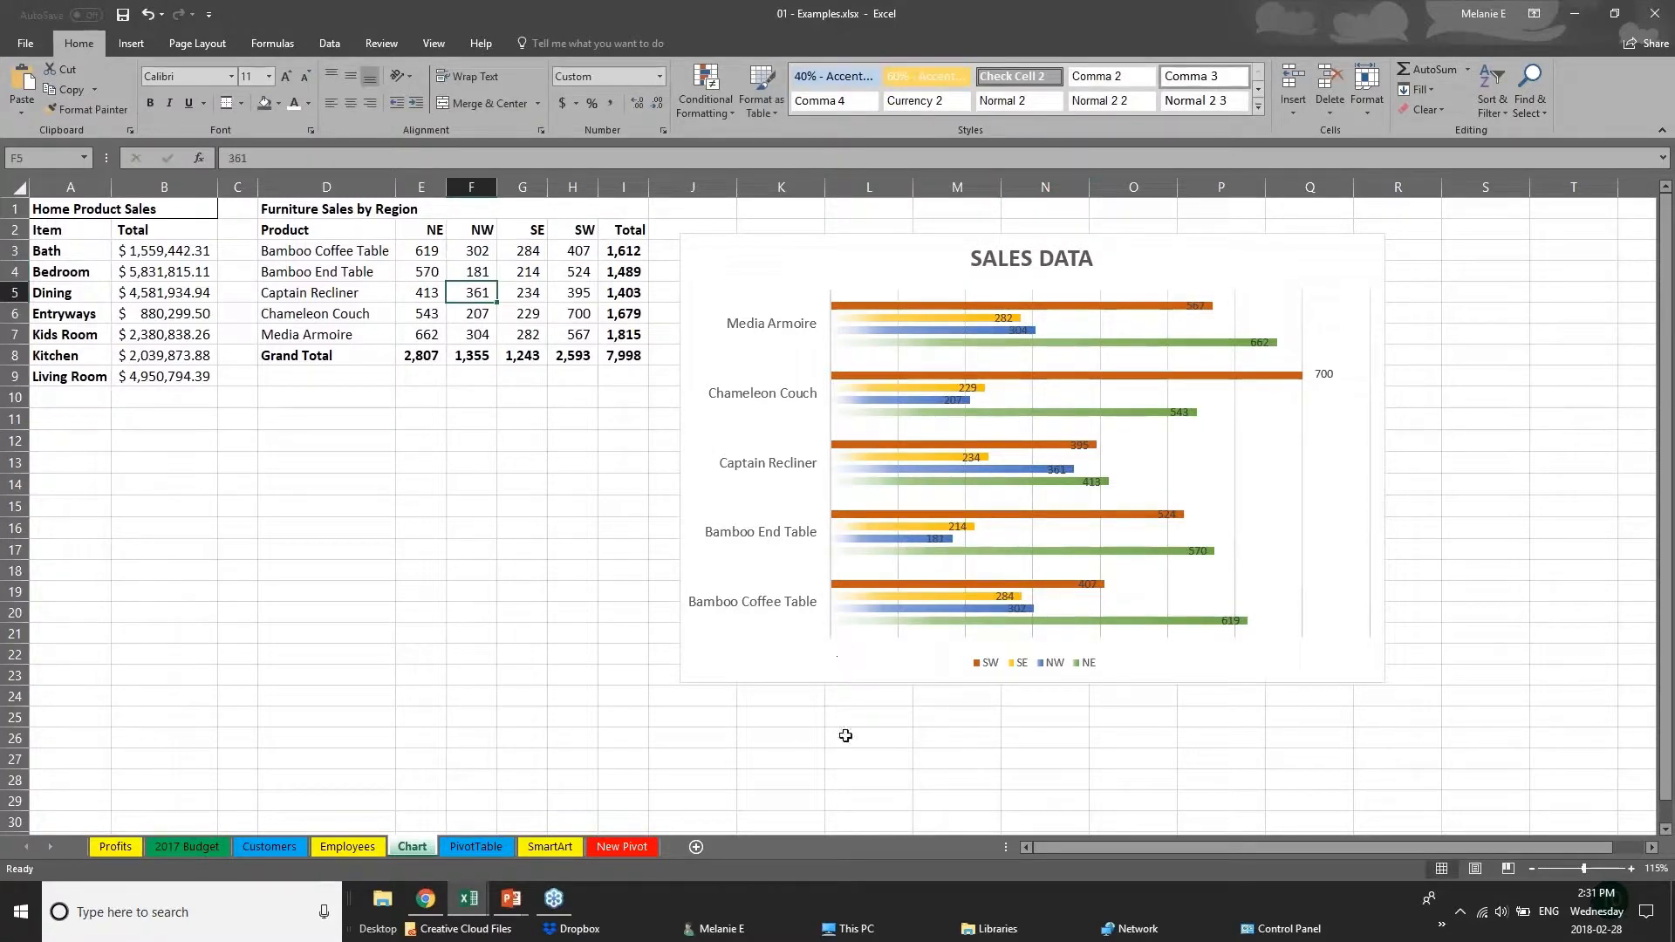
Step: Switch to the PowerPoint slide show and advance to the Creating Tables slide
click(509, 898)
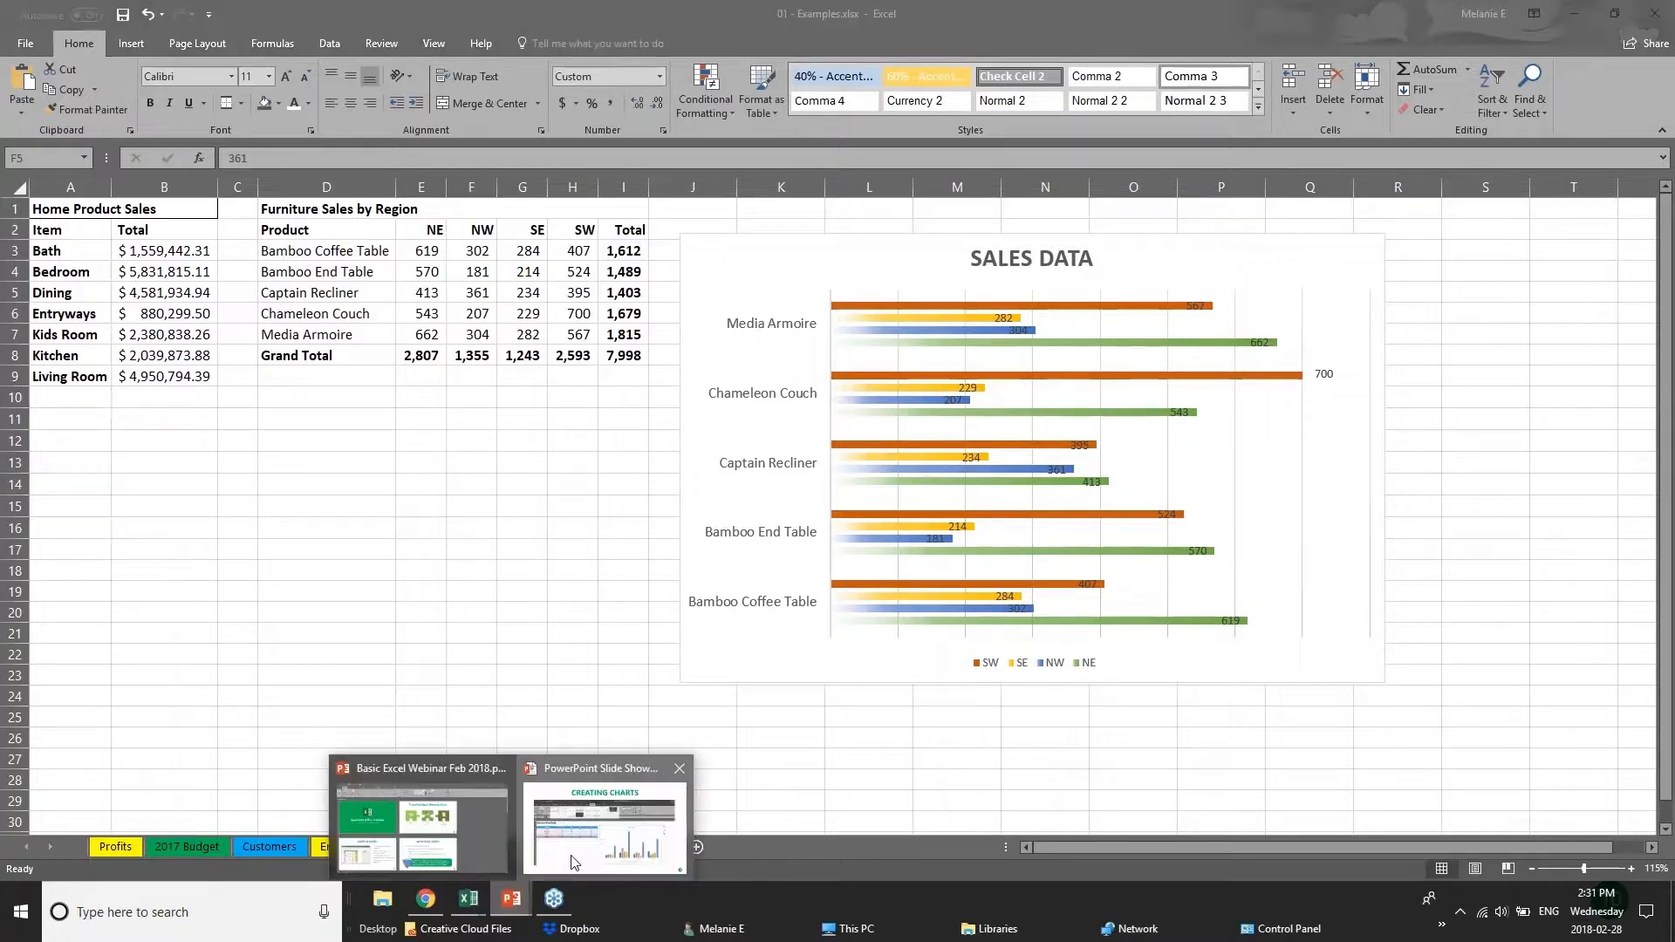
click(604, 842)
key(Right)
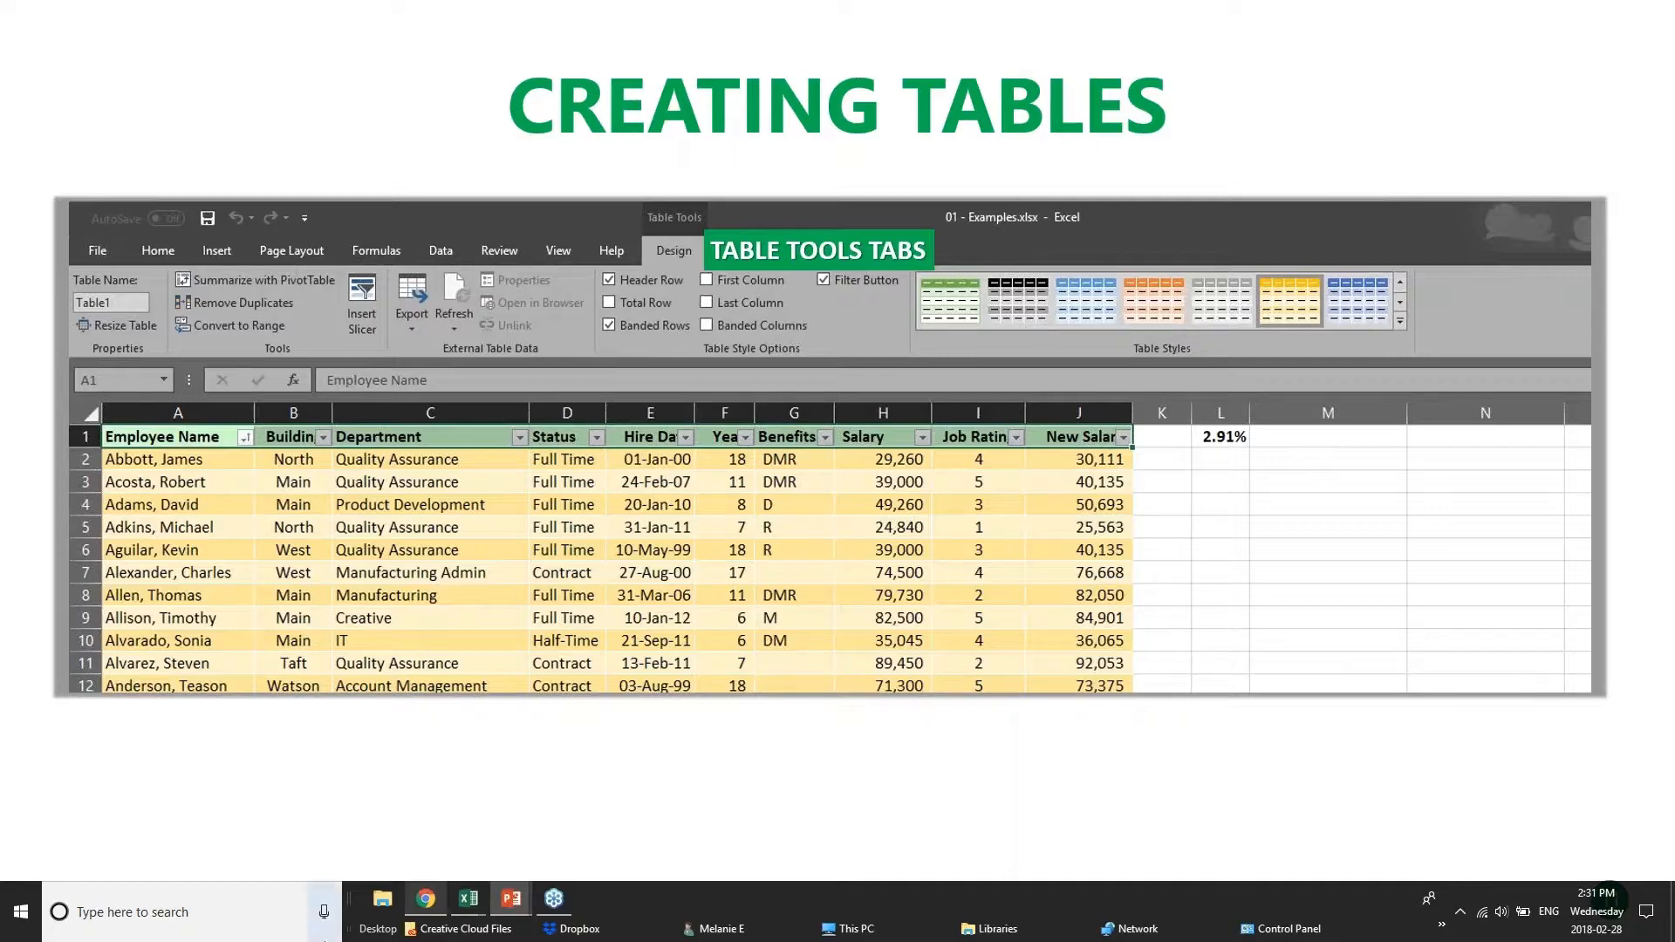
Step: Return to the 01 - Examples.xlsx workbook in Excel and open its Customers sheet
mouse_move(460, 918)
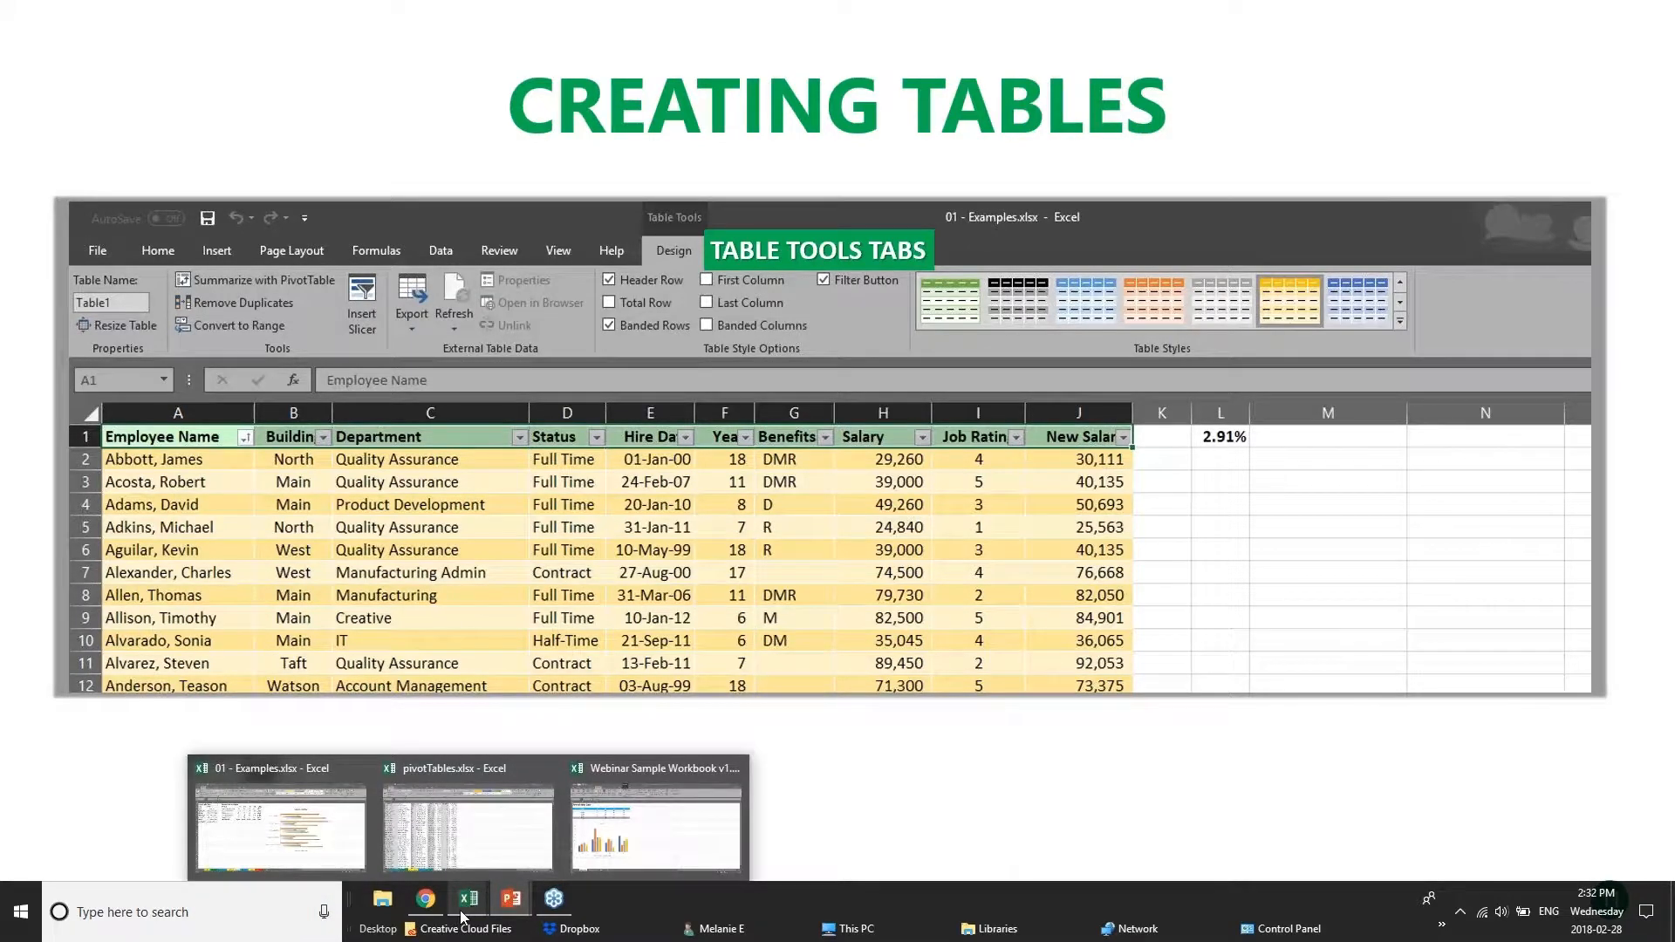
click(644, 833)
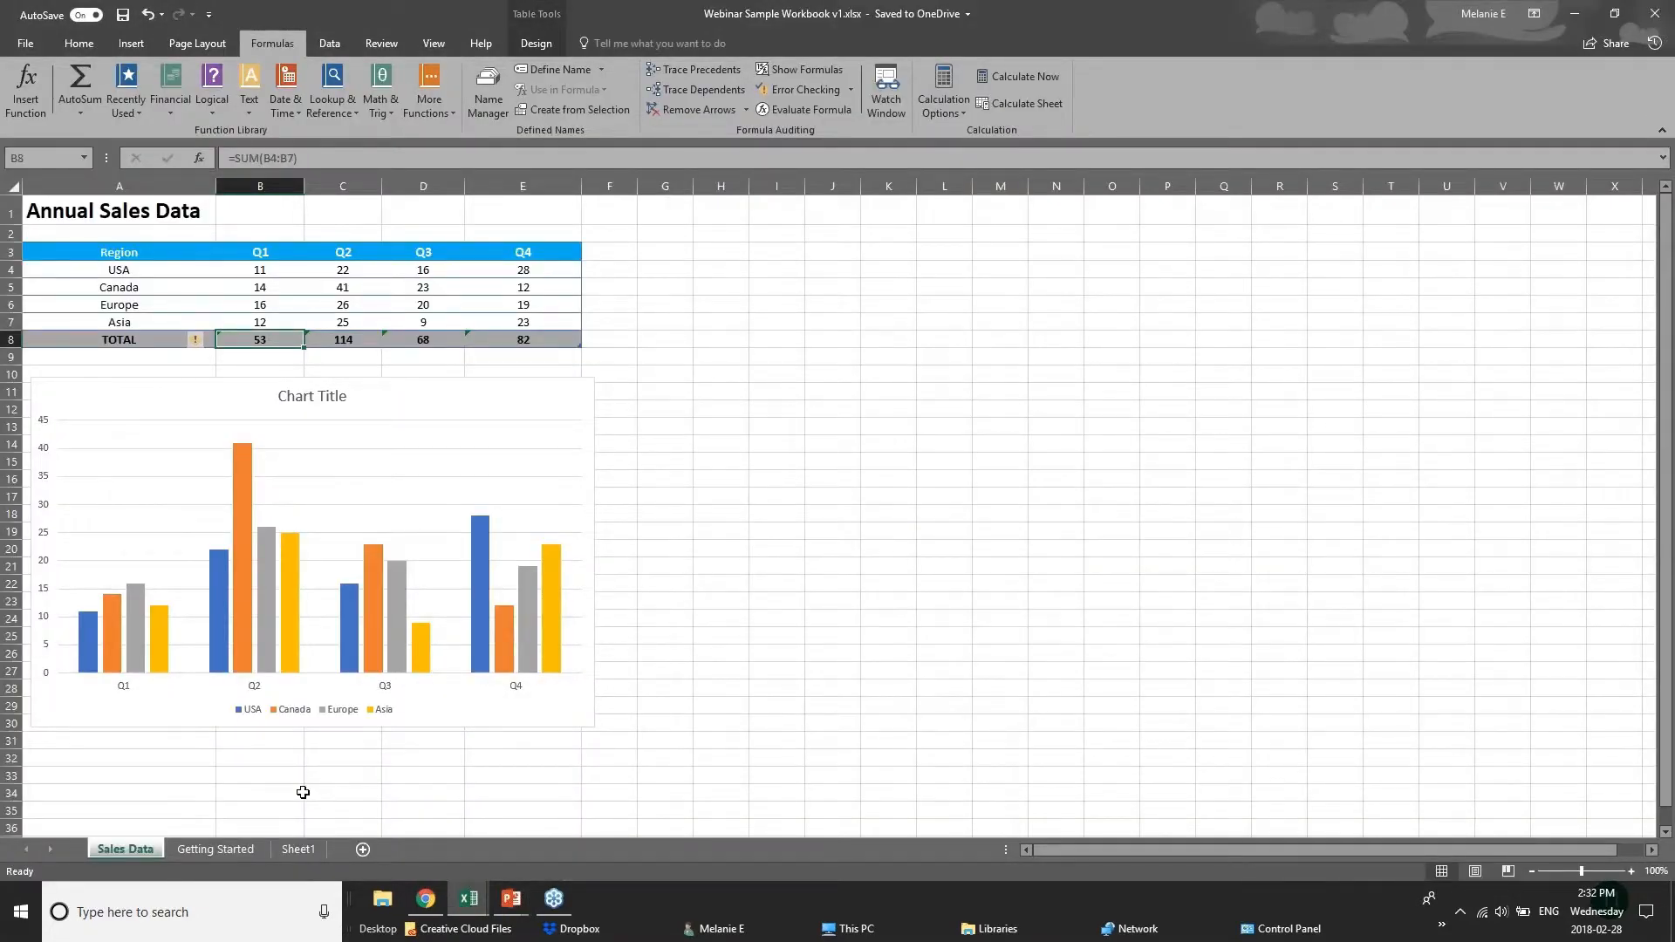
mouse_move(468, 898)
click(394, 844)
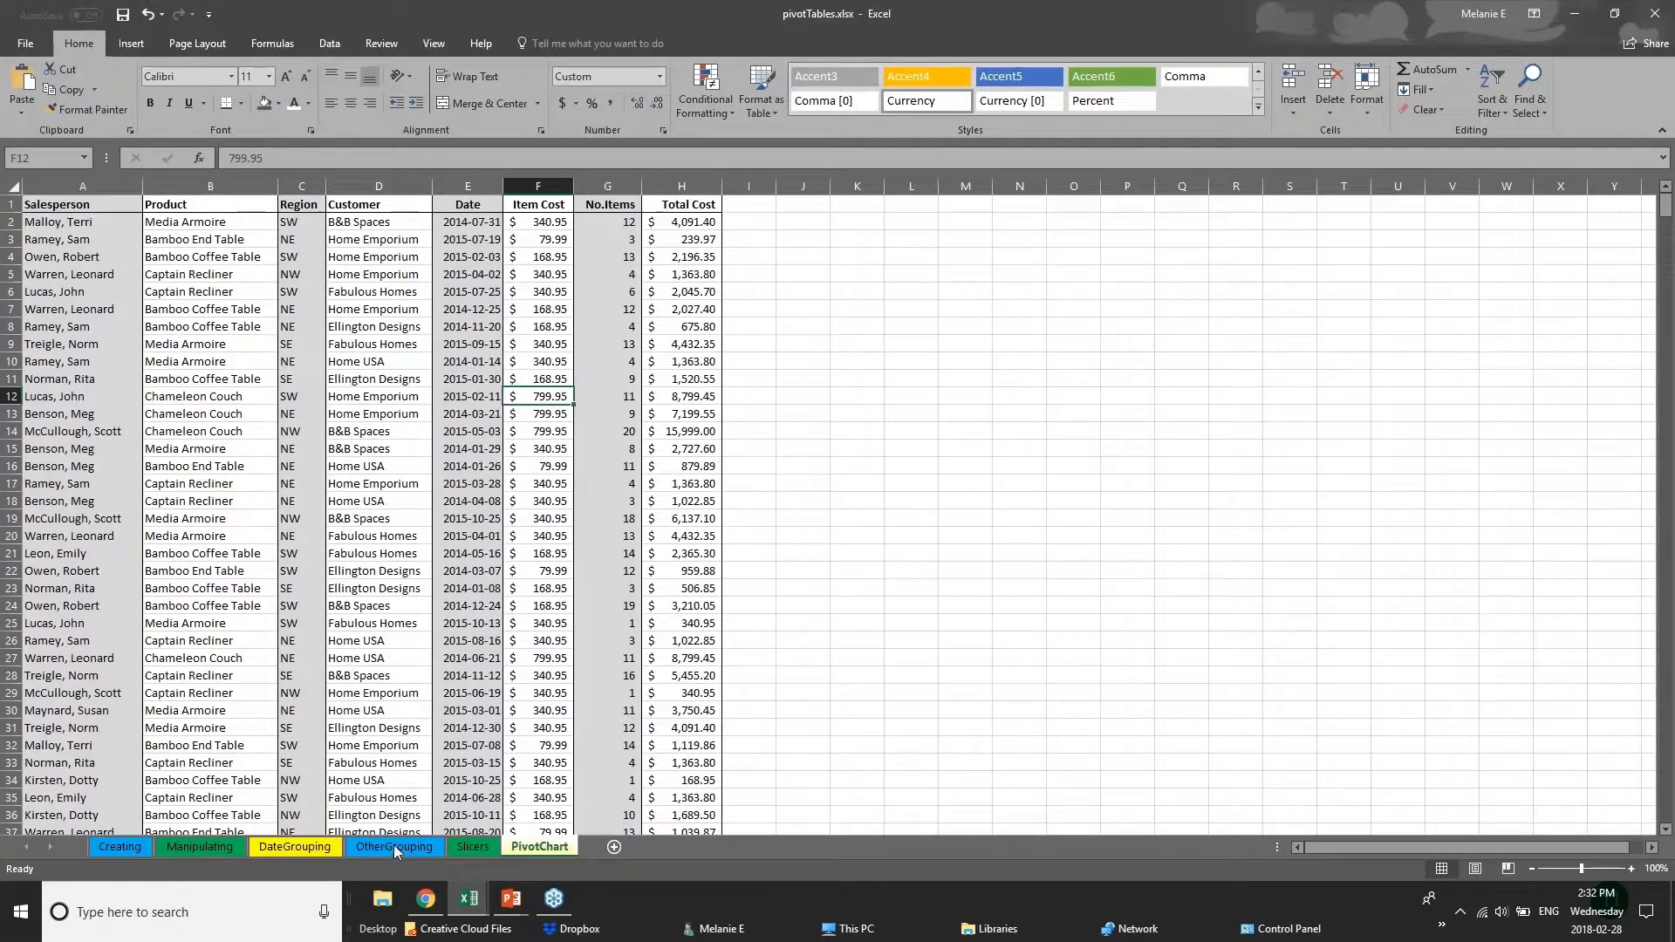
click(489, 860)
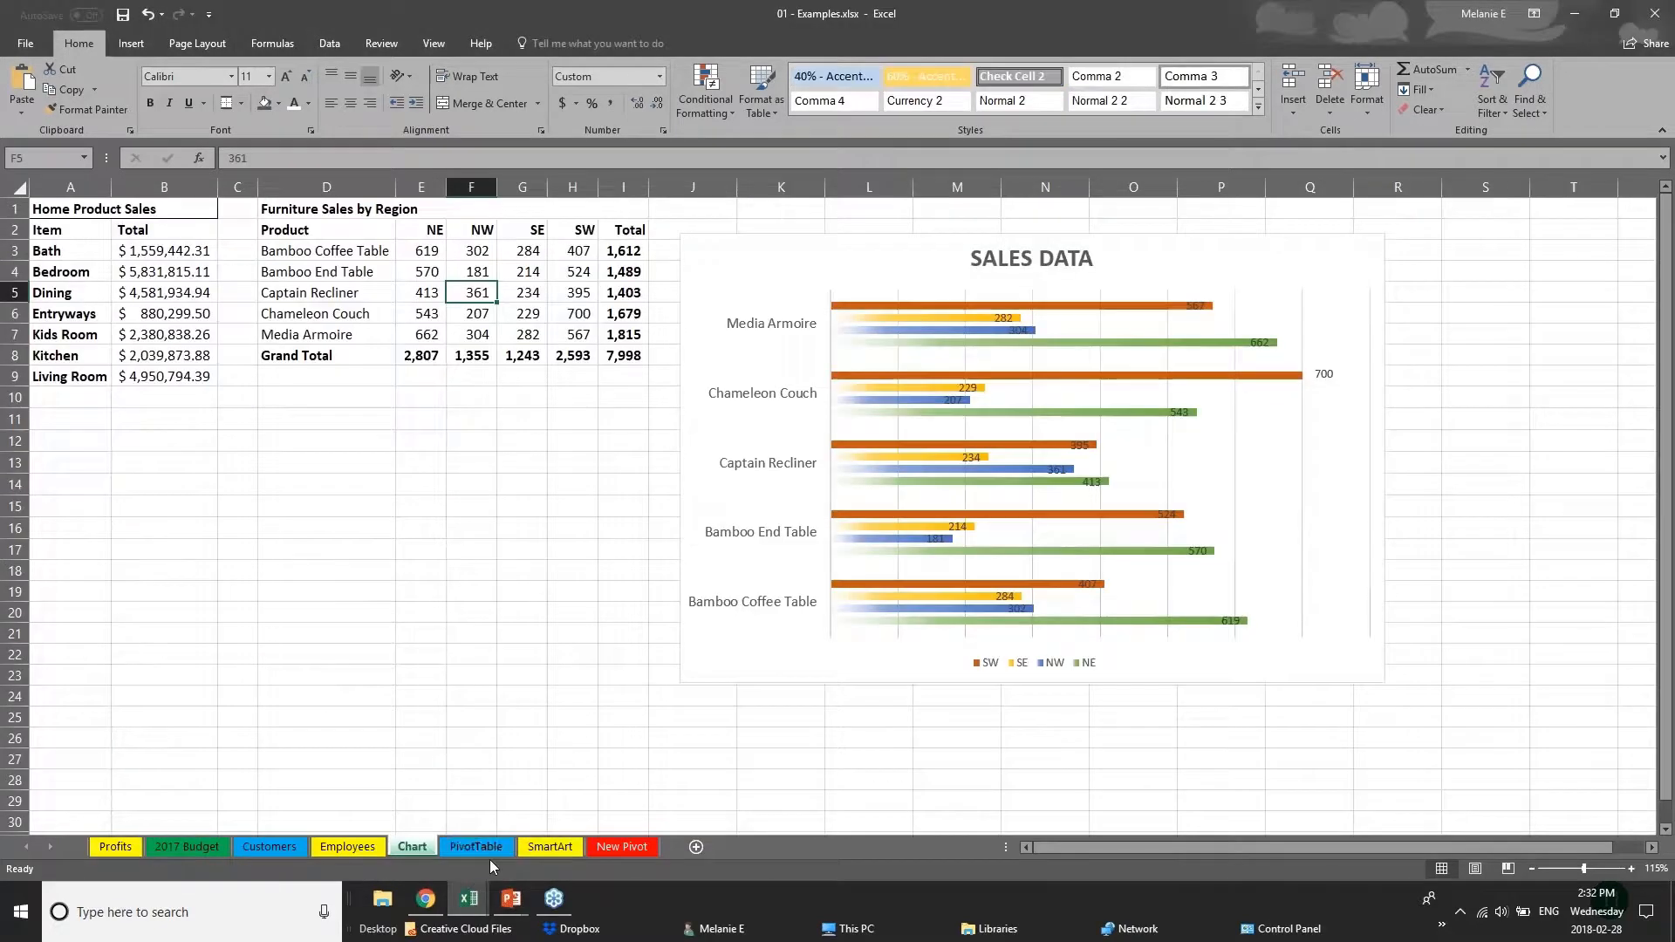
click(269, 846)
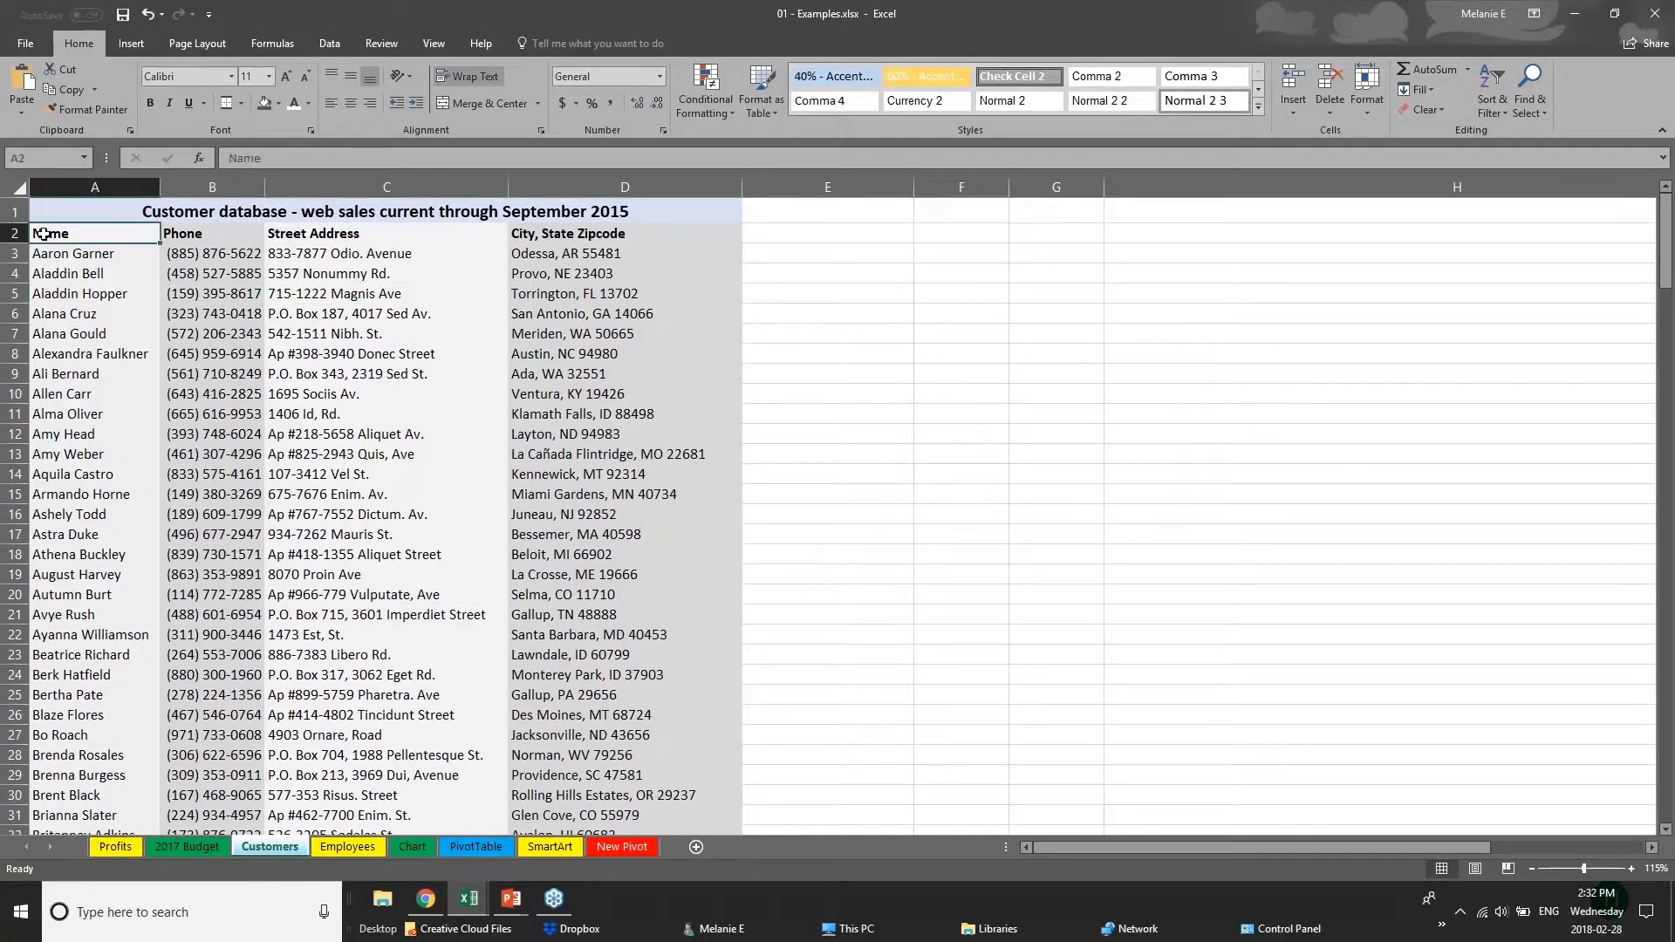
Step: Look through the customer database down to its last rows and return to the header rows
scroll(181, 399, down, 20)
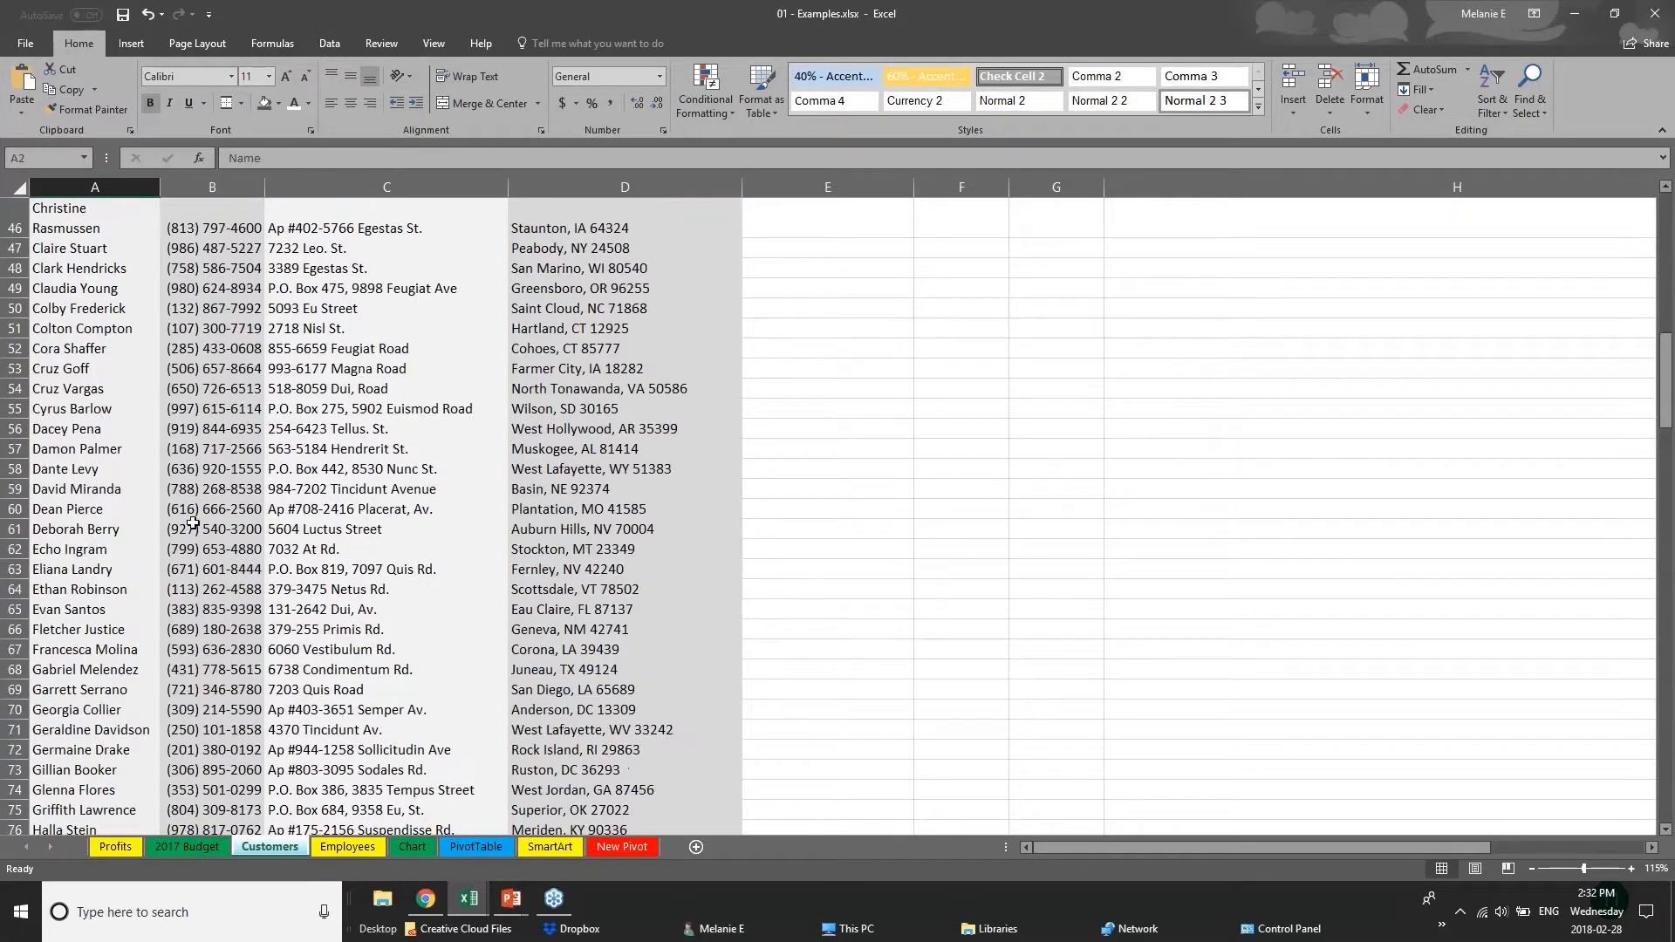
scroll(192, 524, down, 20)
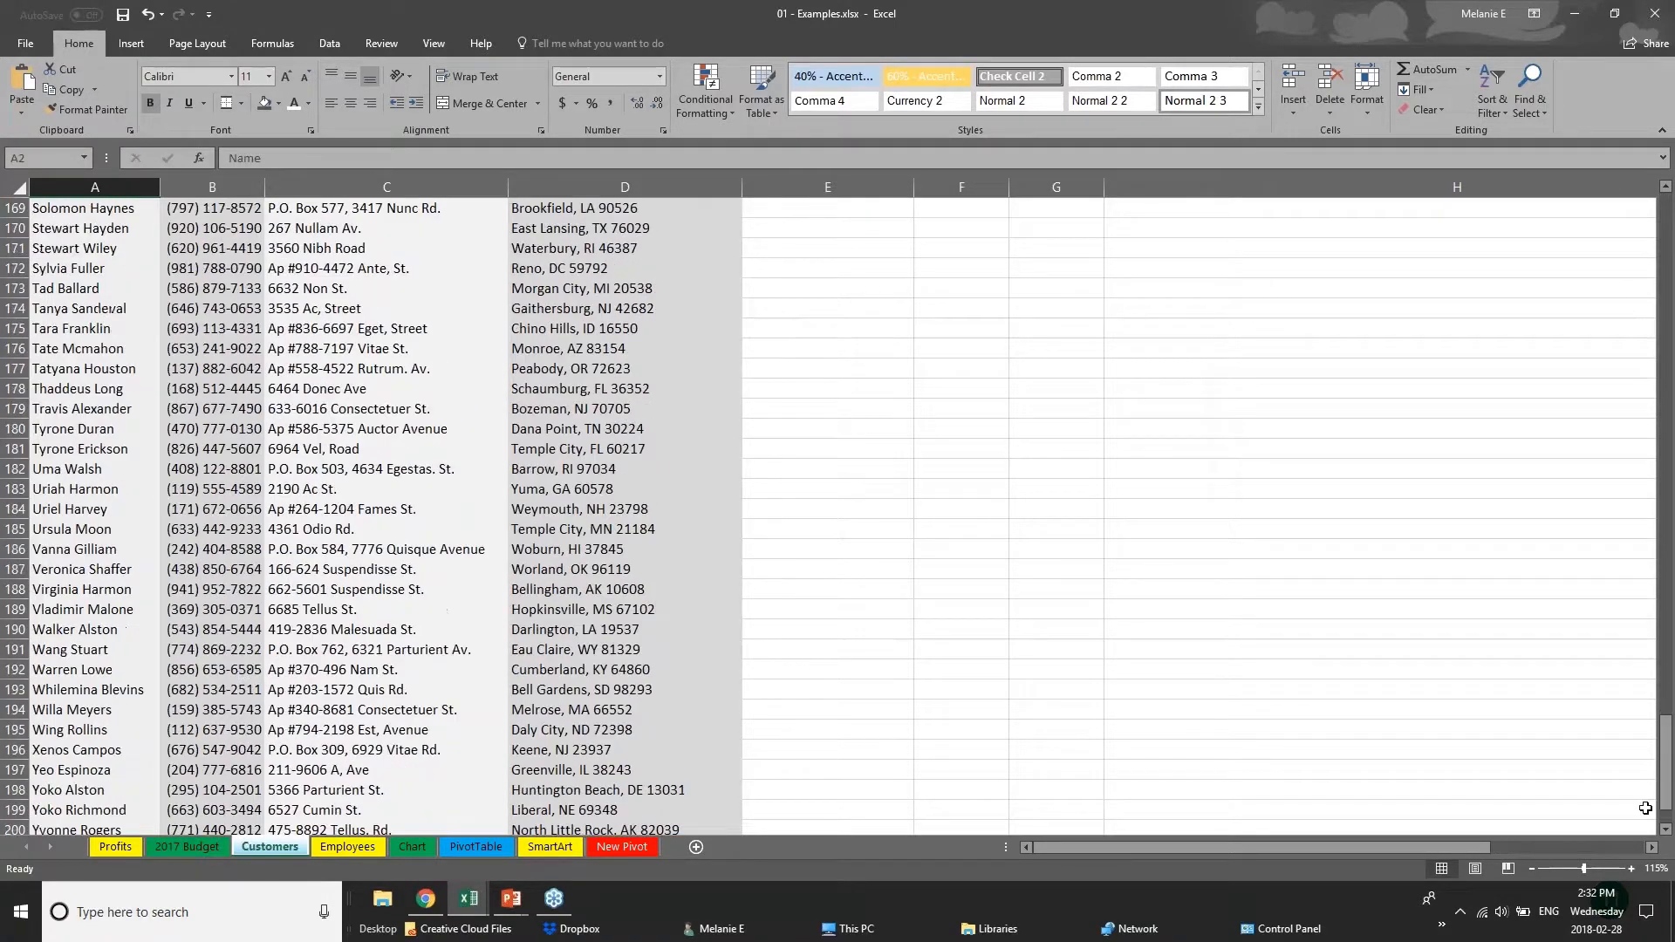
drag(1665, 782, 1659, 235)
click(183, 275)
click(119, 297)
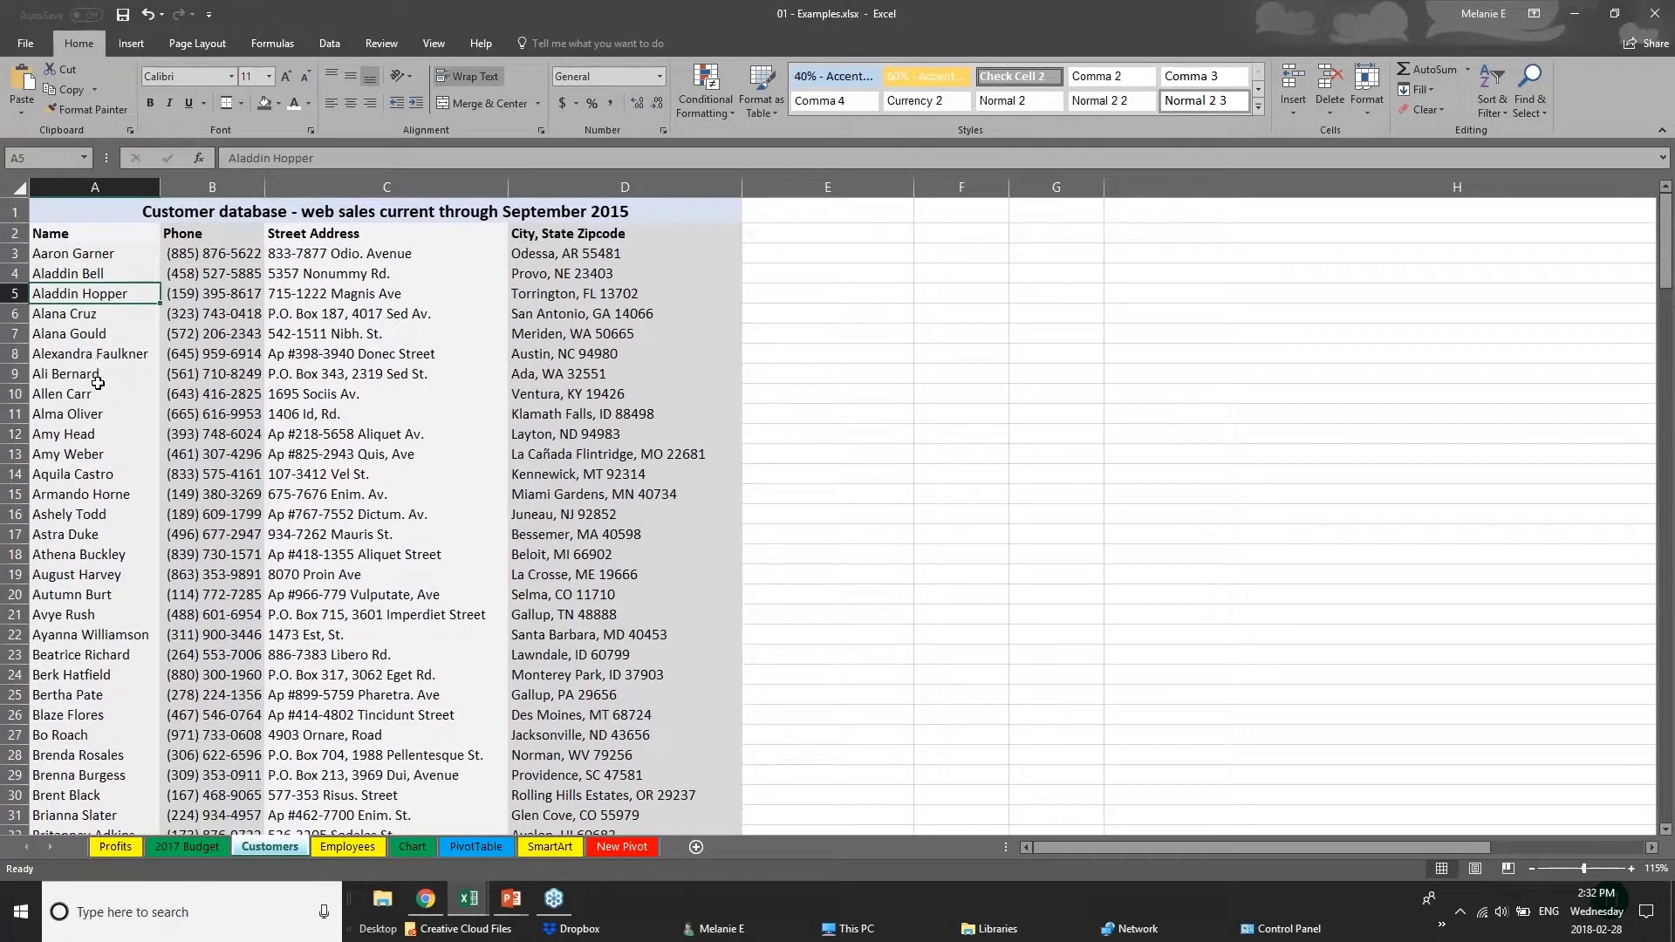
scroll(52, 571, down, 2)
scroll(48, 436, up, 2)
Step: Convert the entire Customers sheet, range $1:$1048576, into a table with headers
click(18, 189)
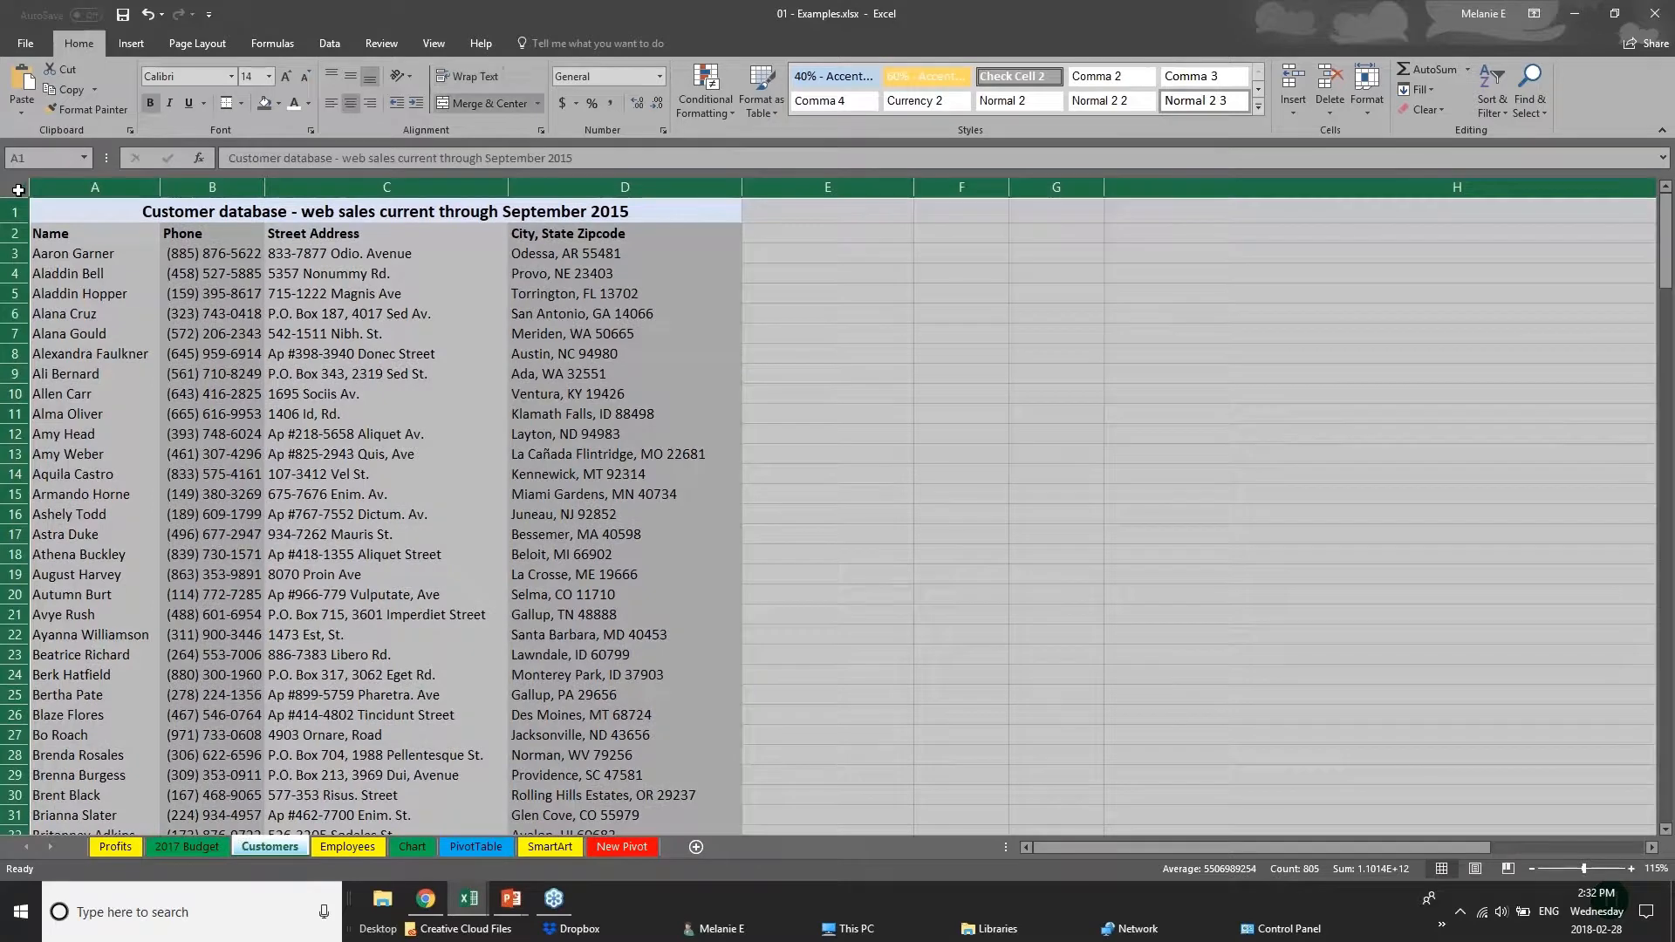
click(127, 47)
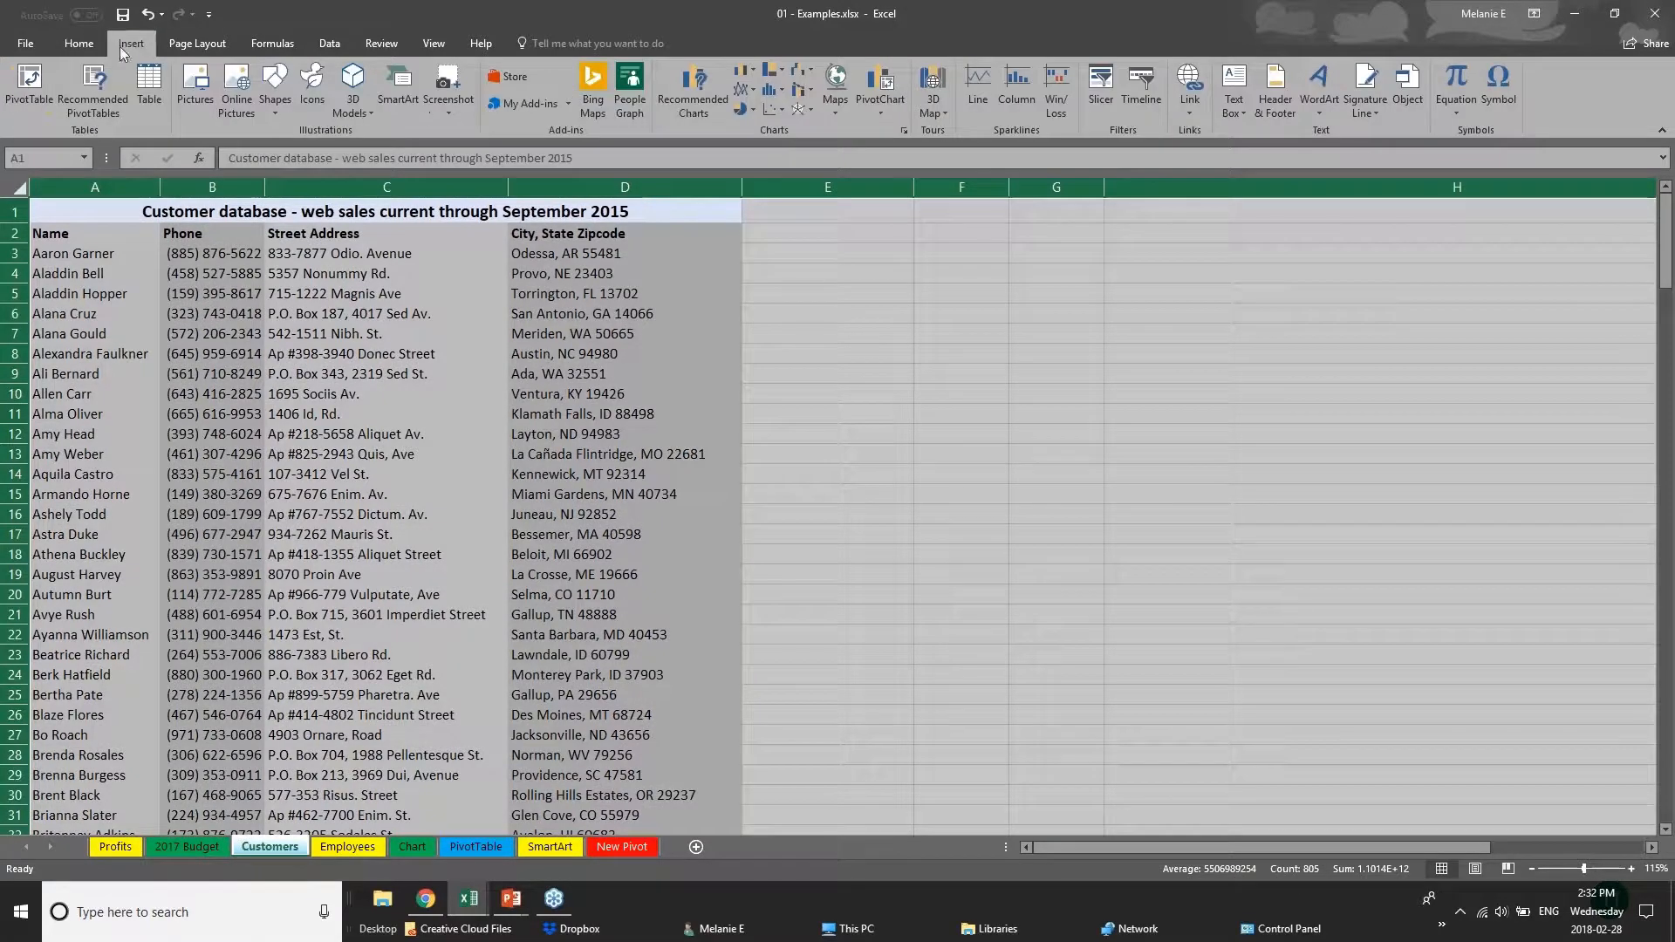
click(150, 87)
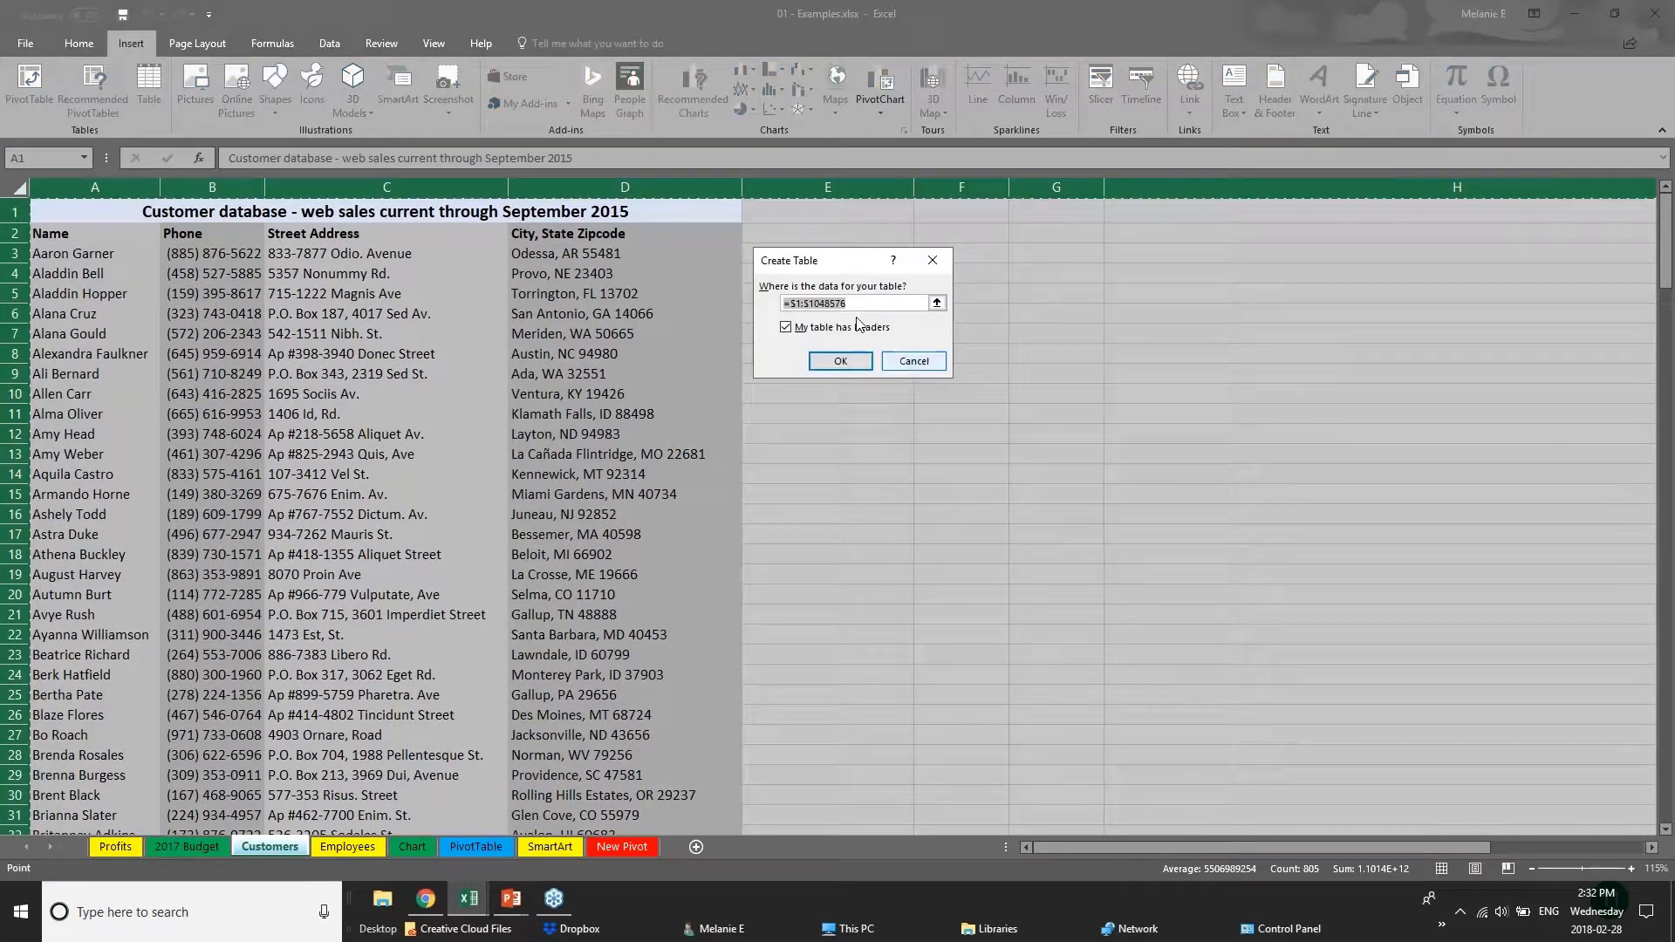
click(847, 367)
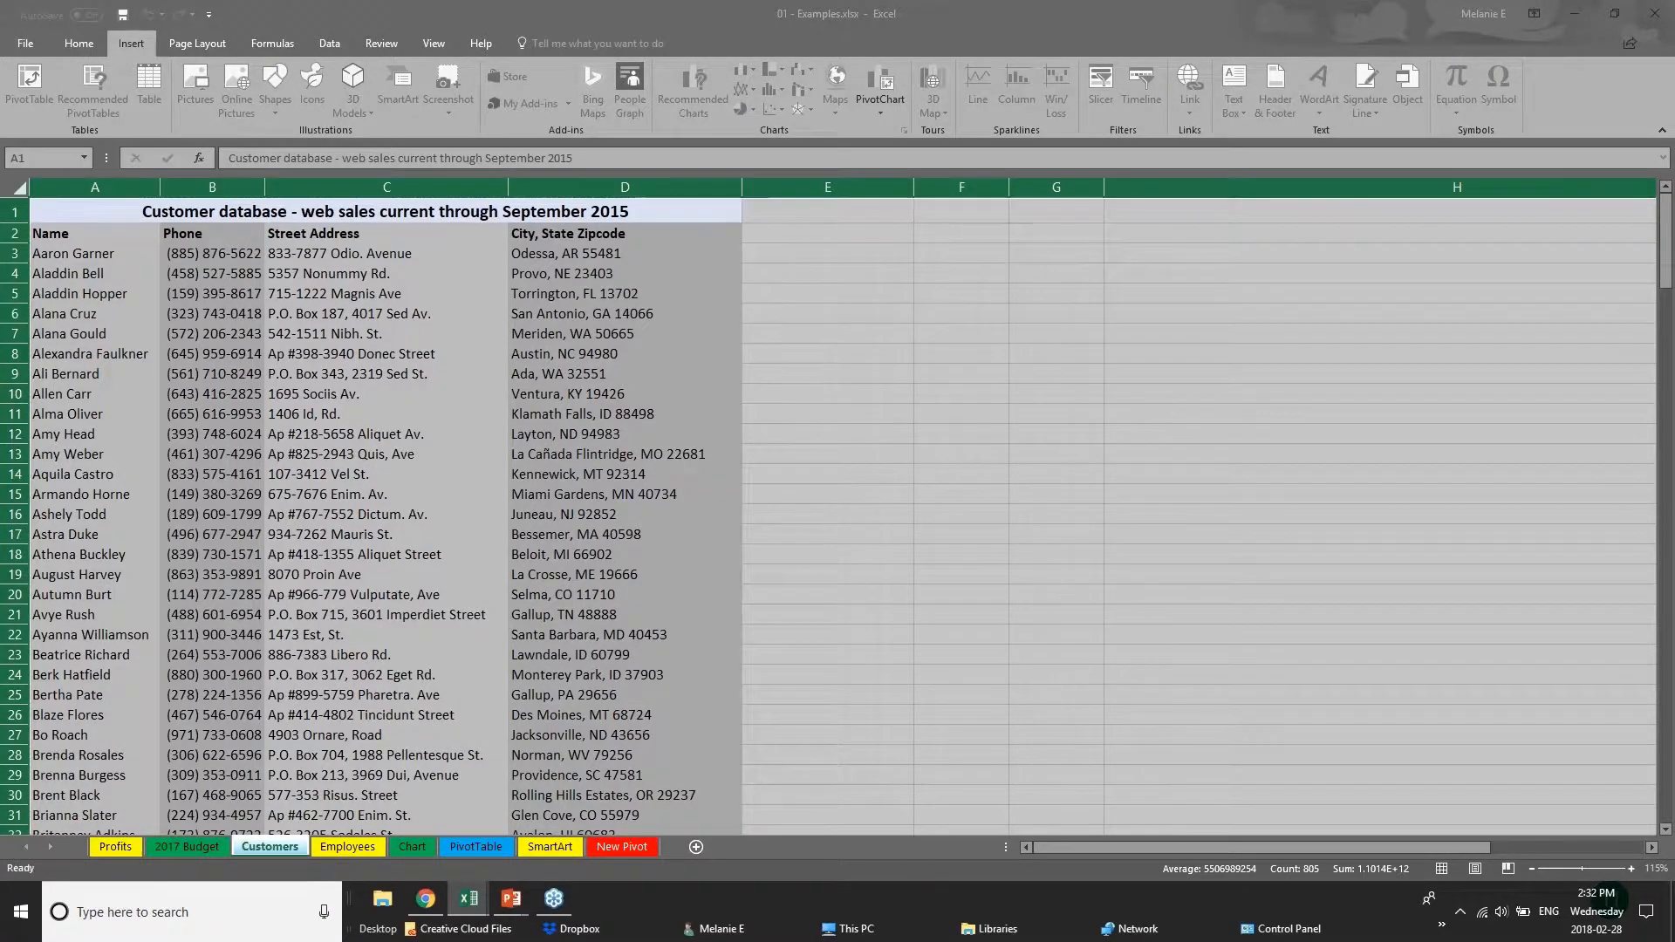
click(804, 360)
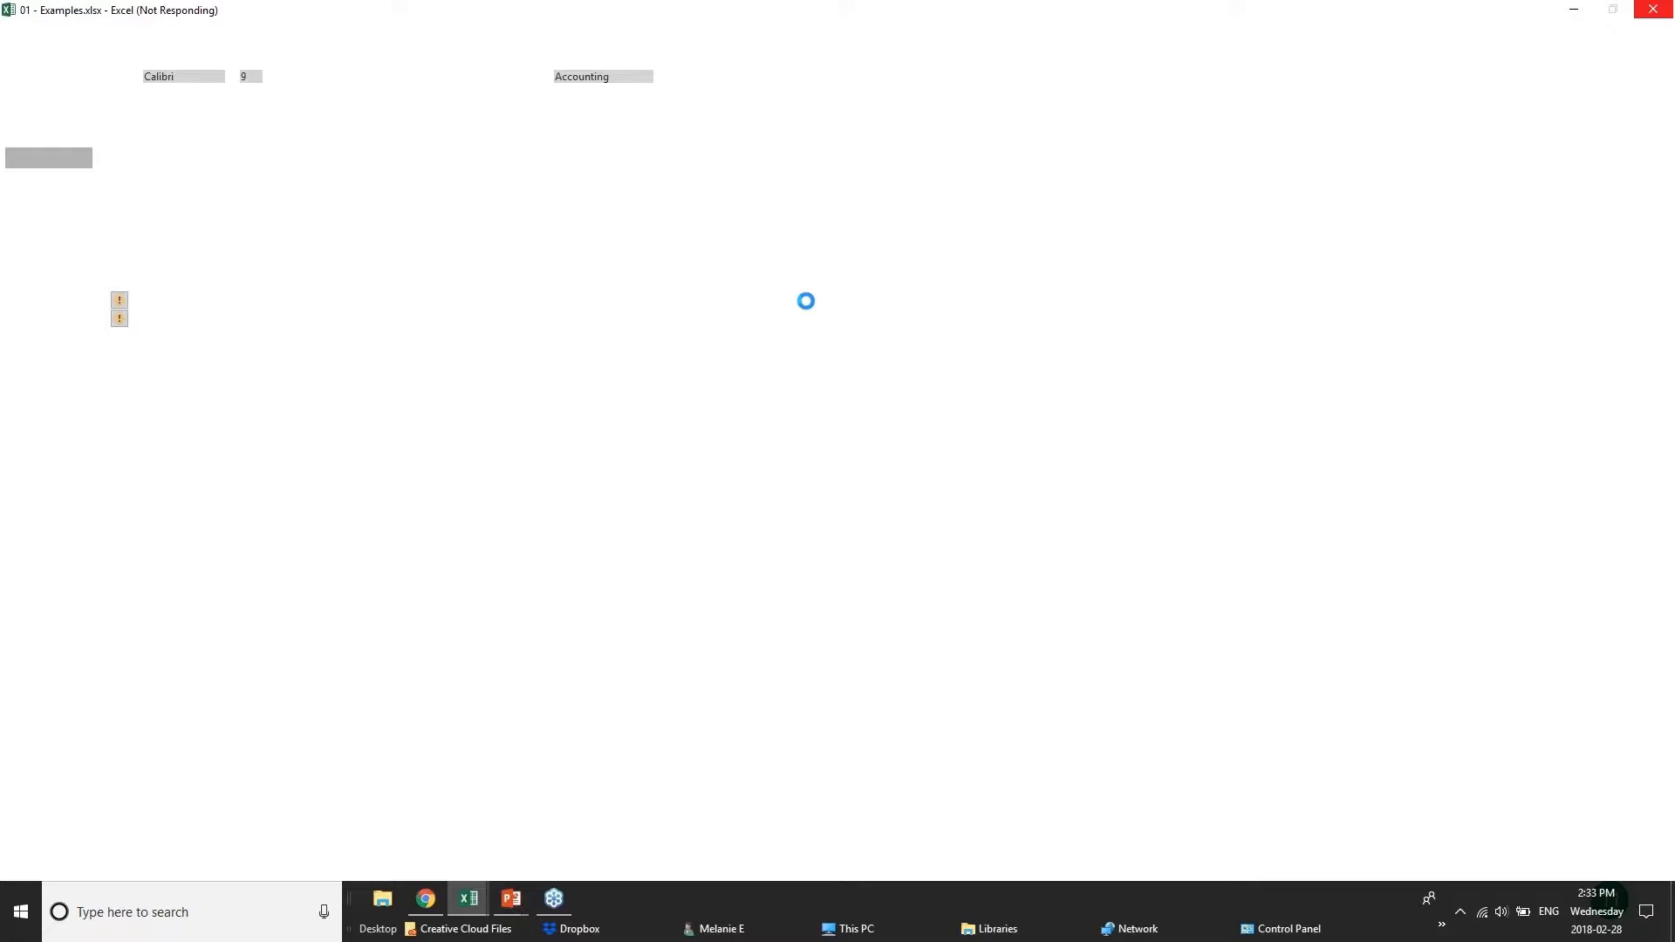
Step: Show the Creating Tables slide in the PowerPoint slide show and return to 01 - Examples.xlsx in Excel
mouse_move(511, 898)
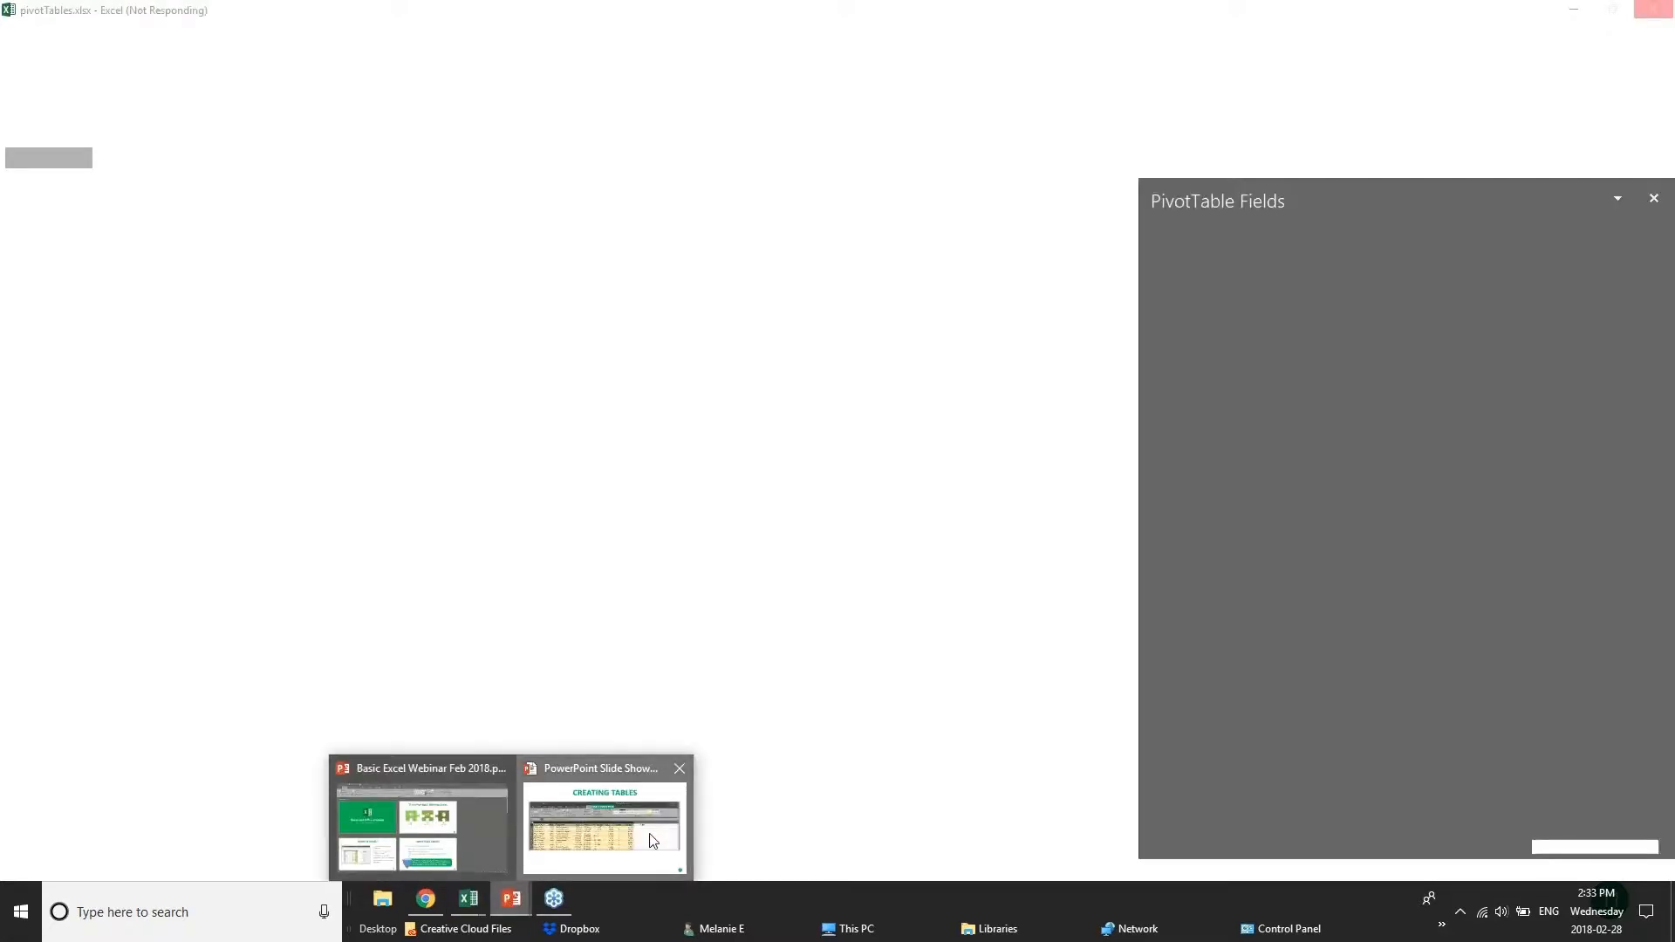
click(652, 840)
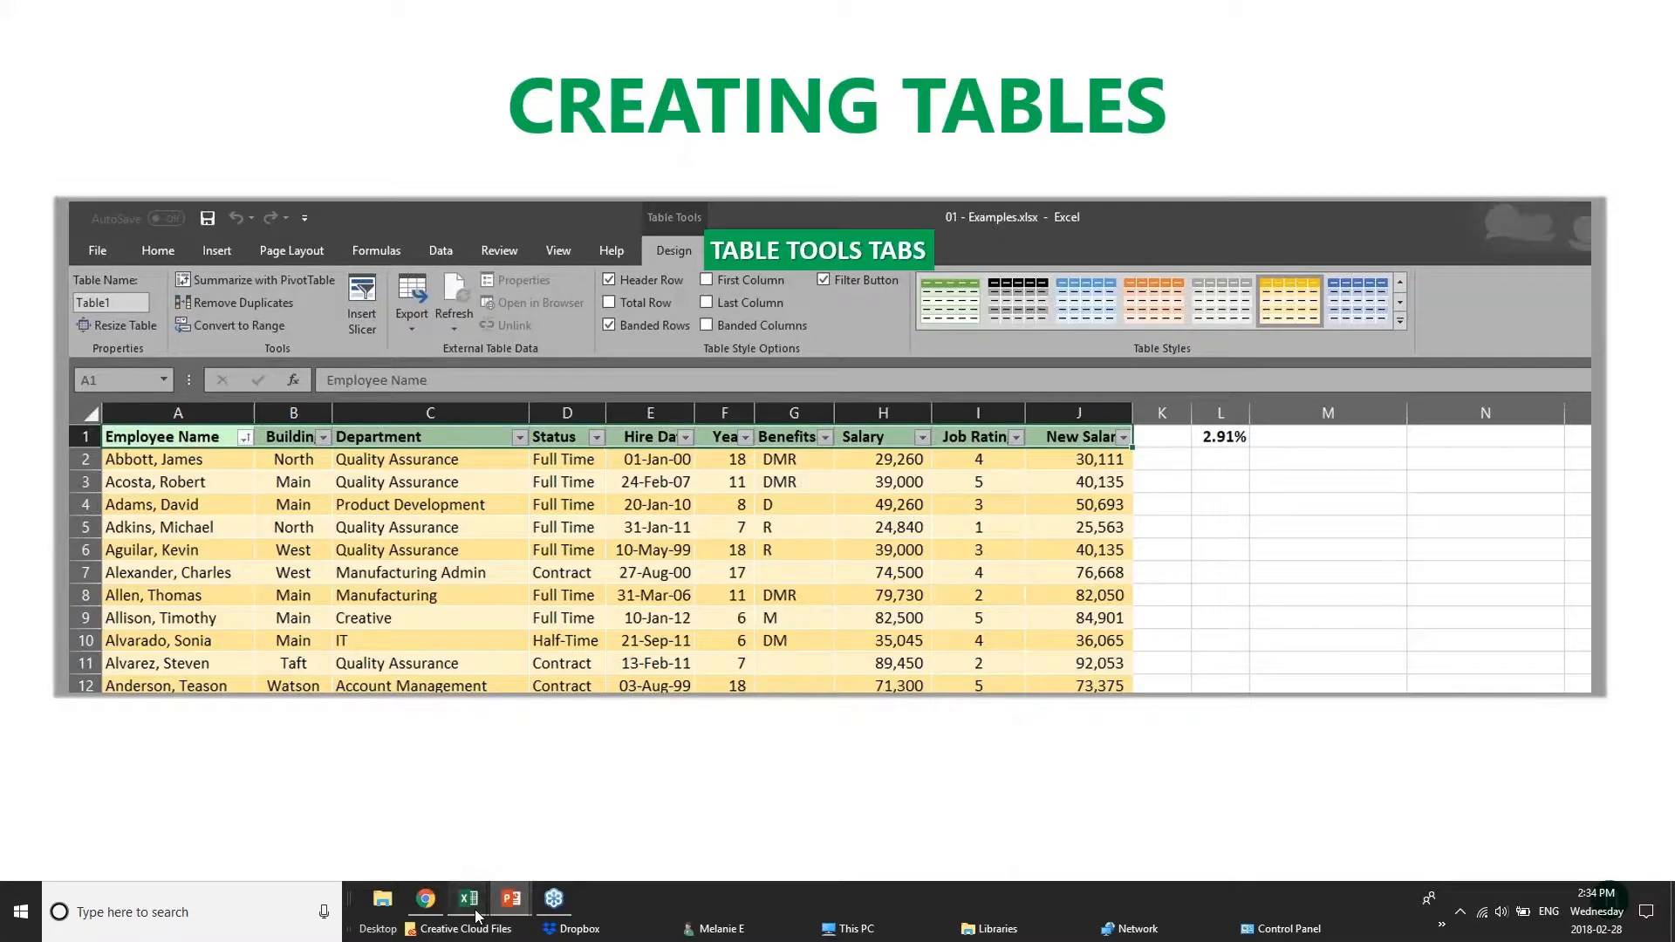
mouse_move(475, 916)
click(468, 820)
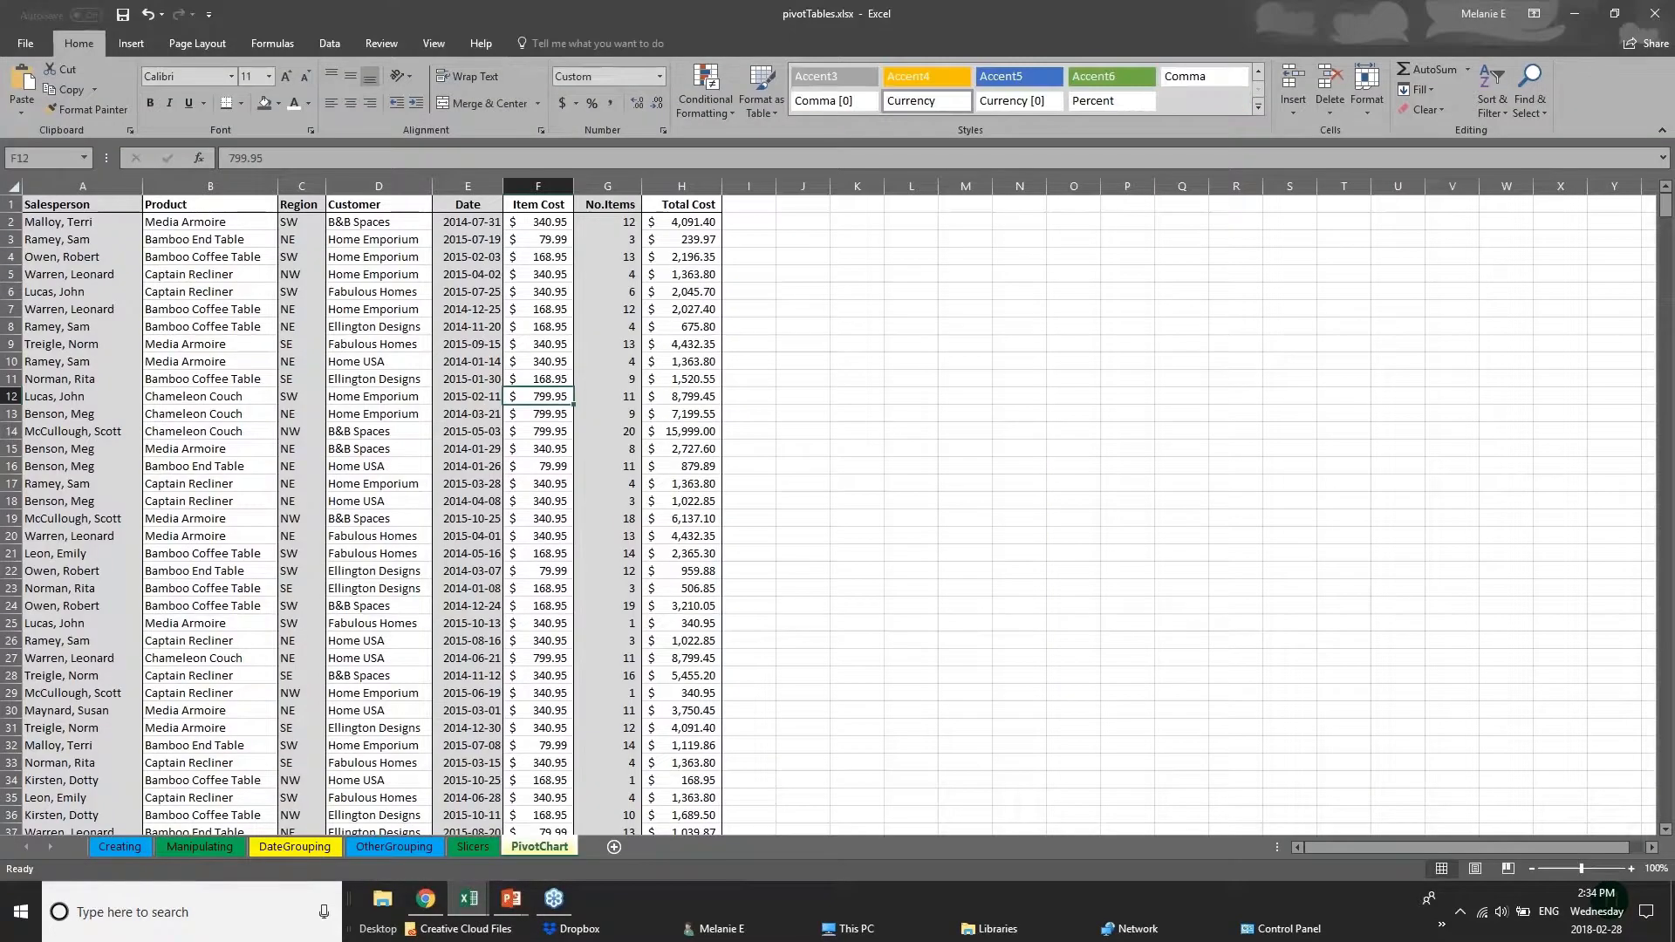
click(298, 827)
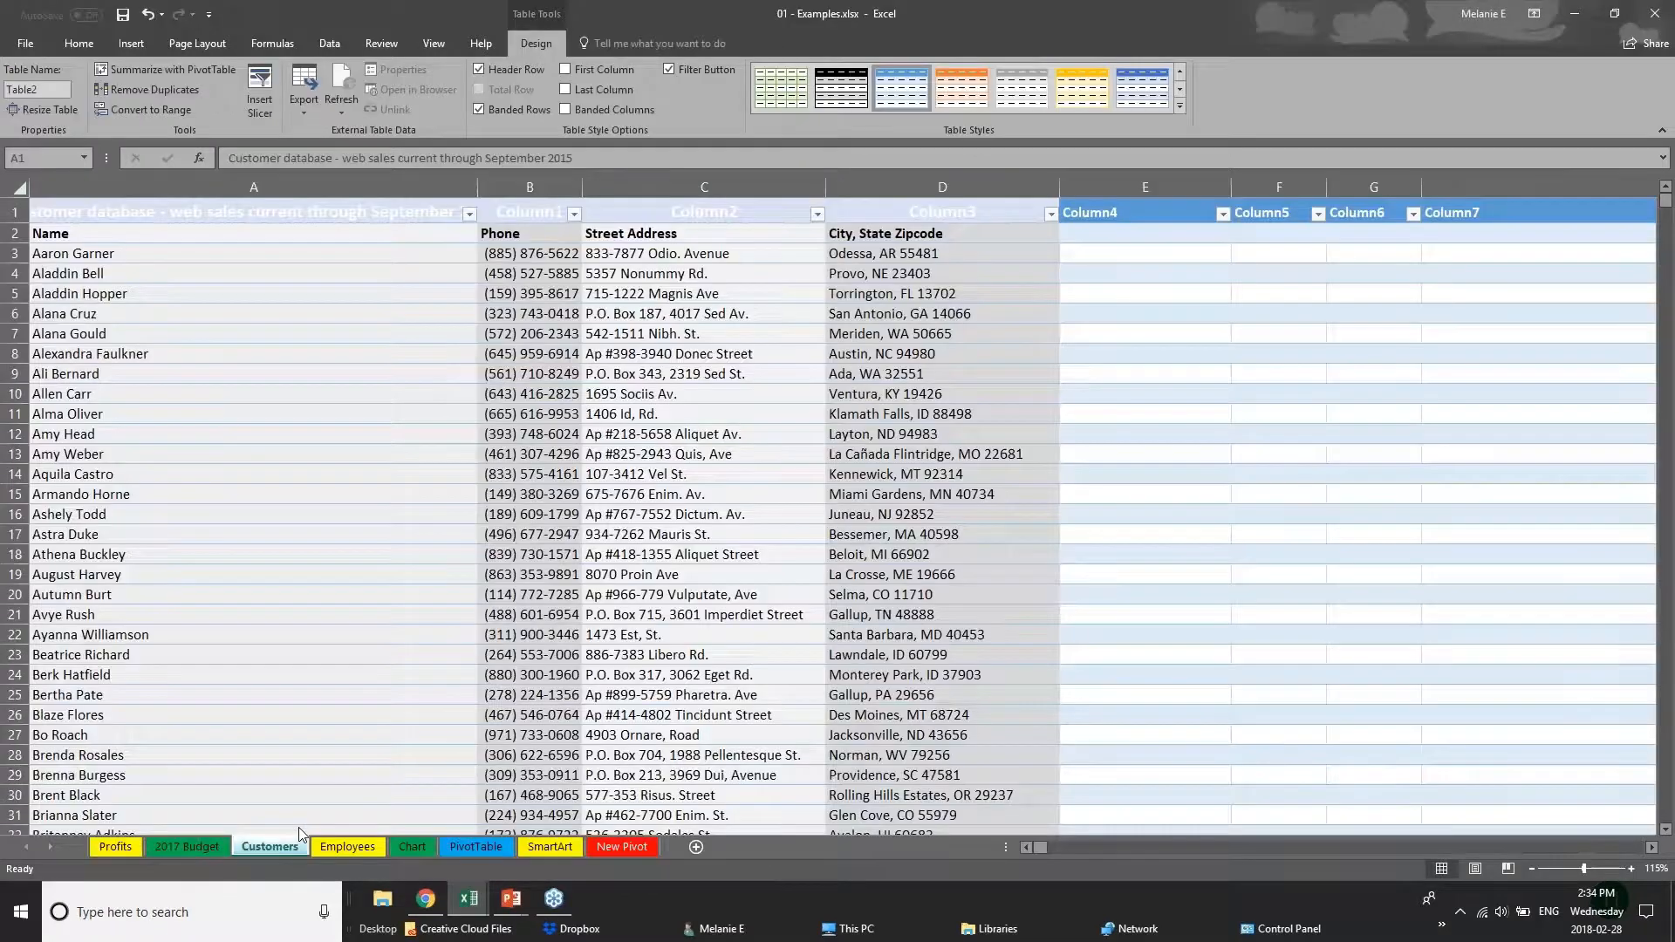
Step: Undo the conversion of the entire Customers sheet into a table
click(1072, 435)
key(ctrl+a)
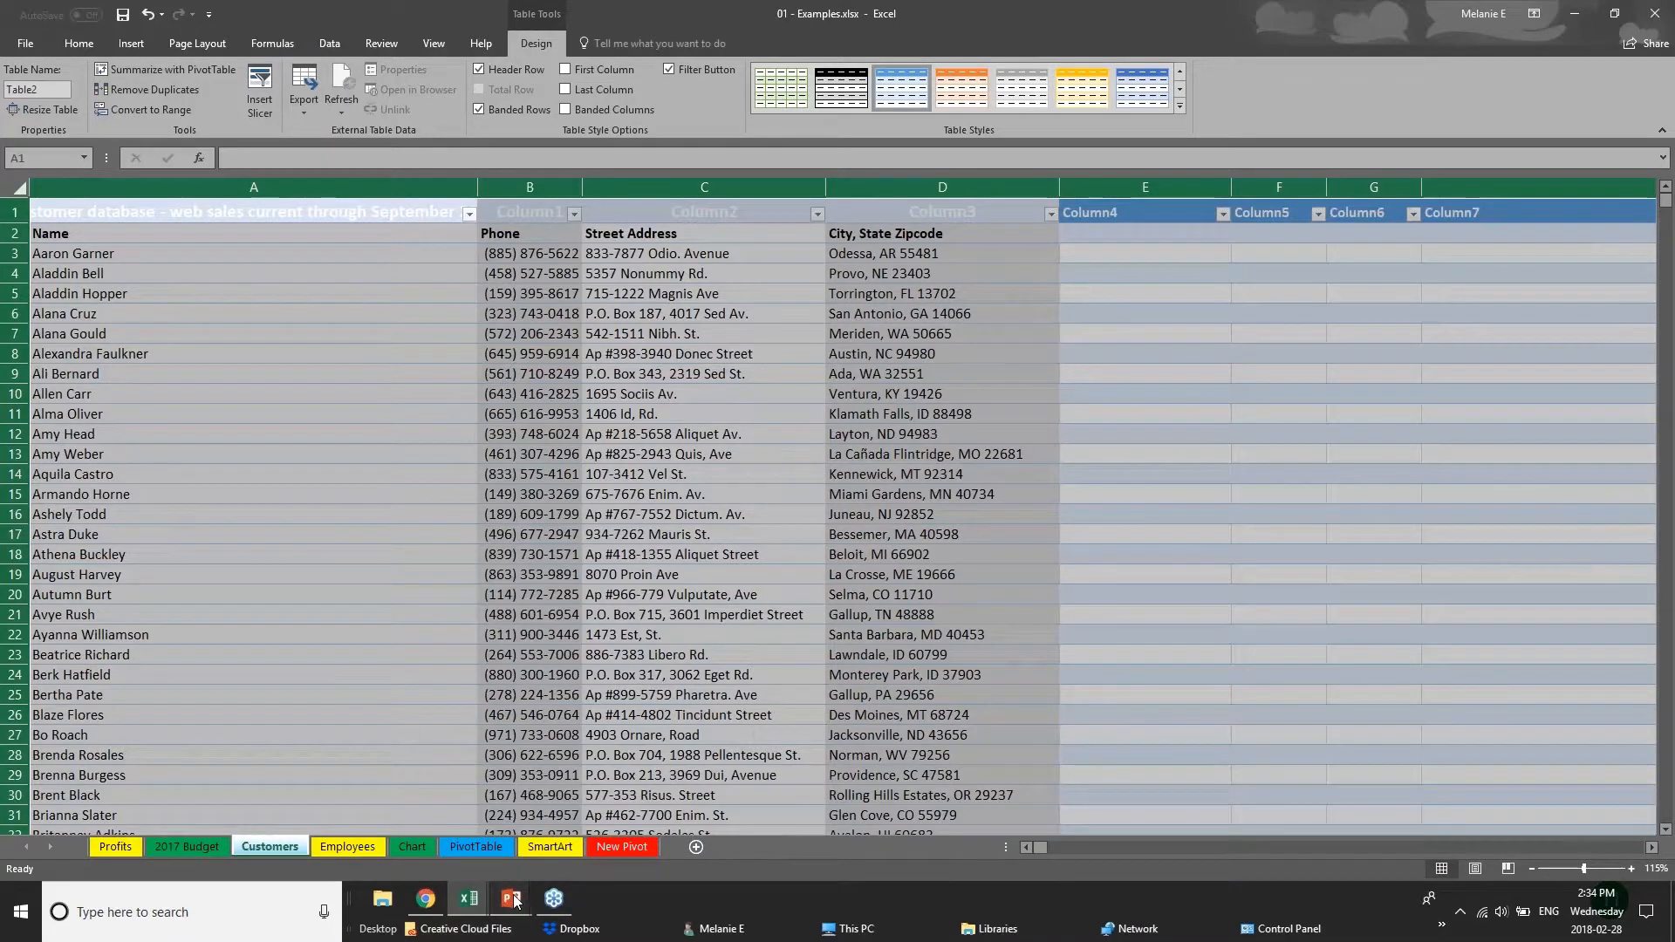
key(ctrl+z)
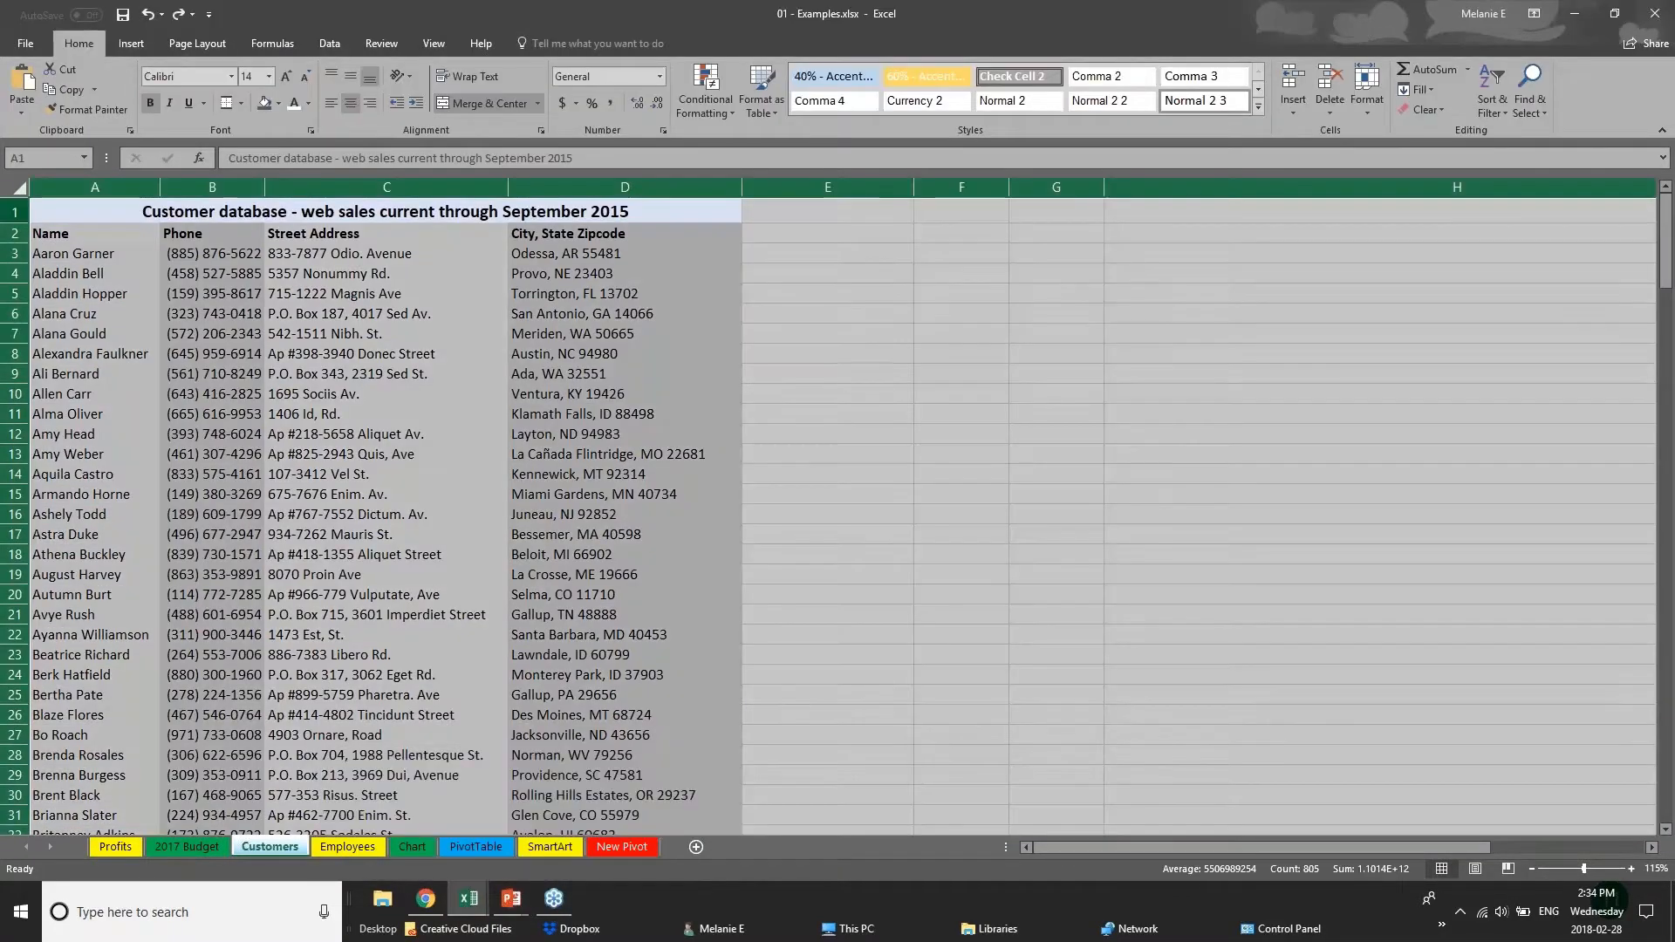
Step: Try to create a table without headers from the Customers title range $A$1:$D$1, and undo it
click(92, 203)
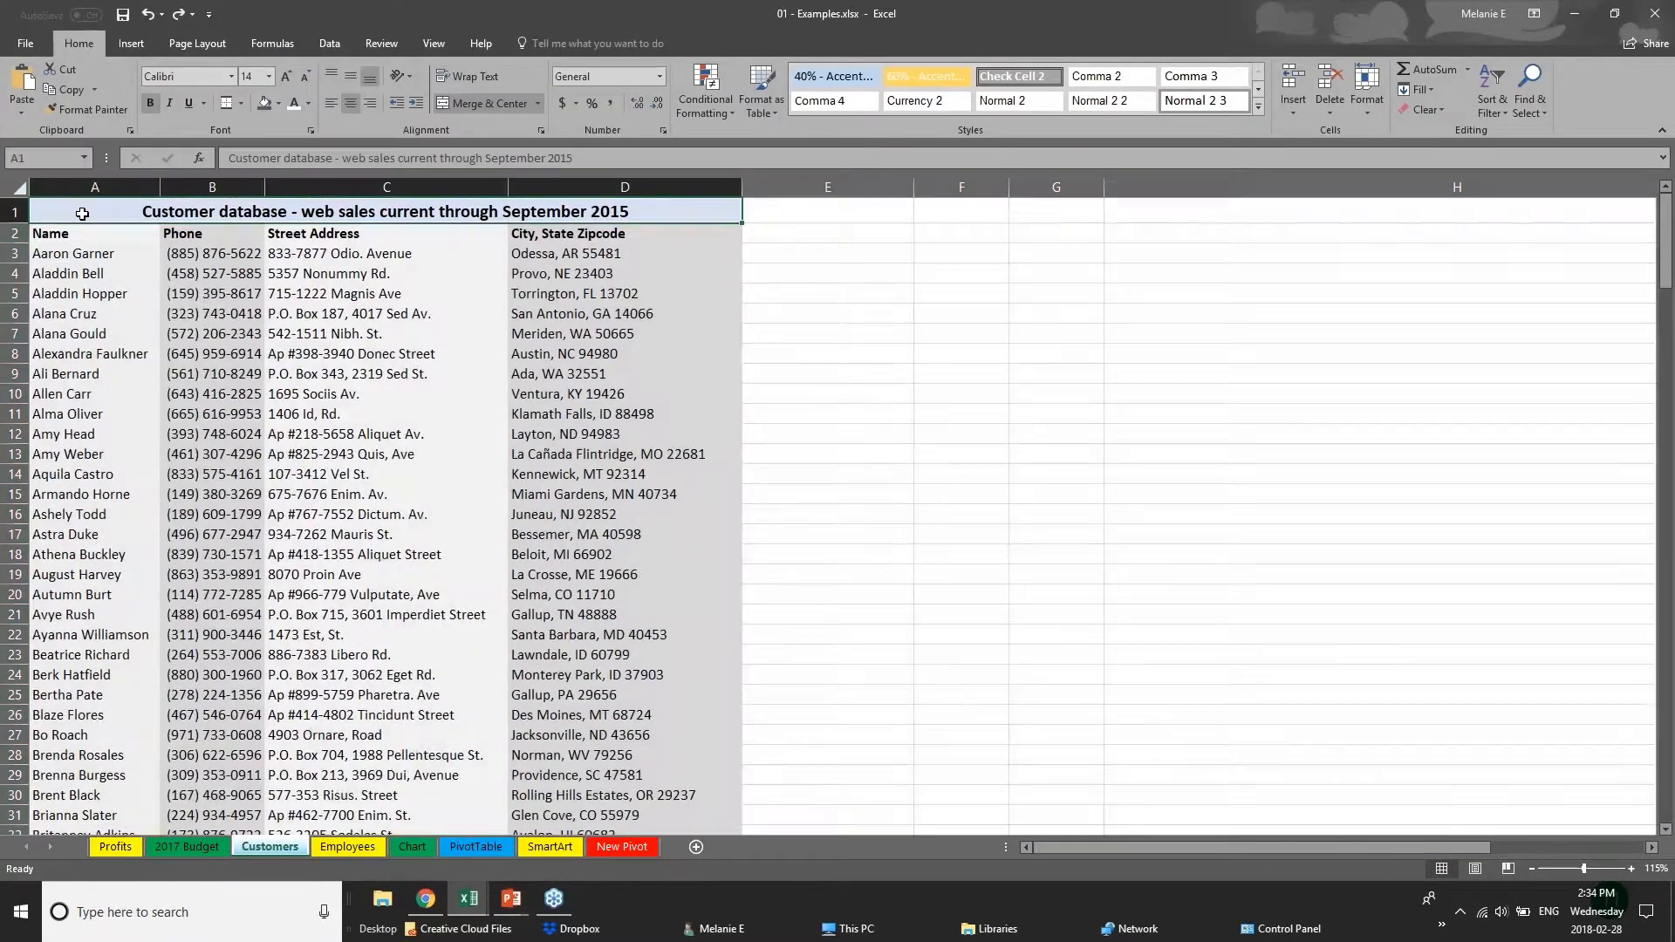
key(ctrl+a)
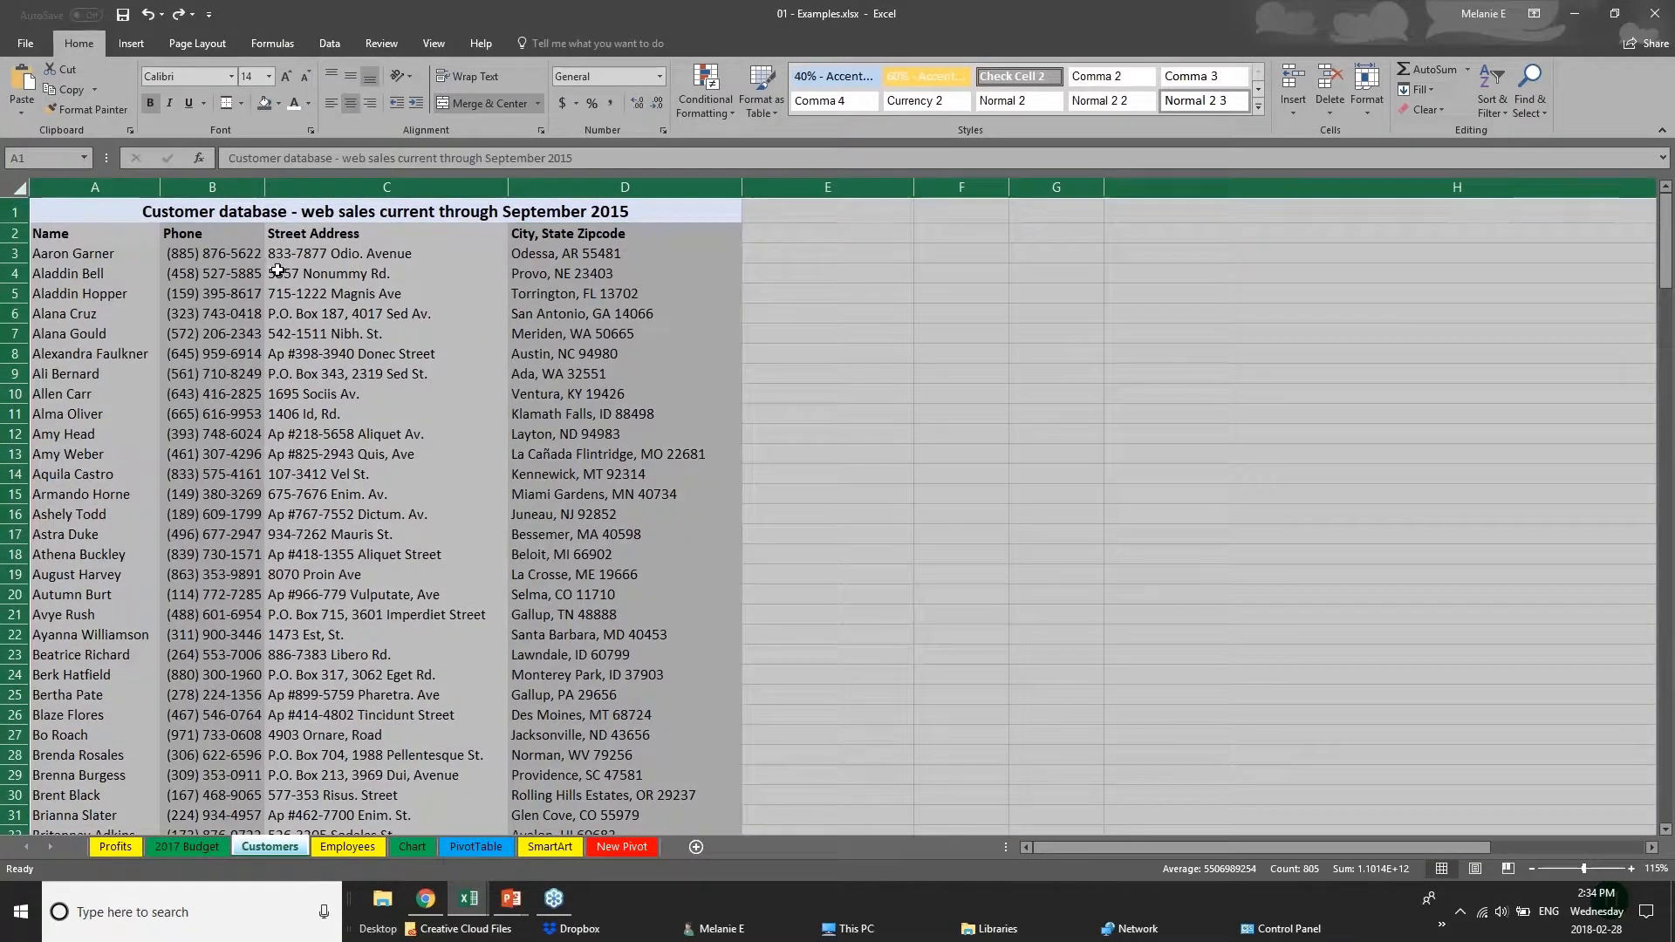
click(340, 273)
click(80, 218)
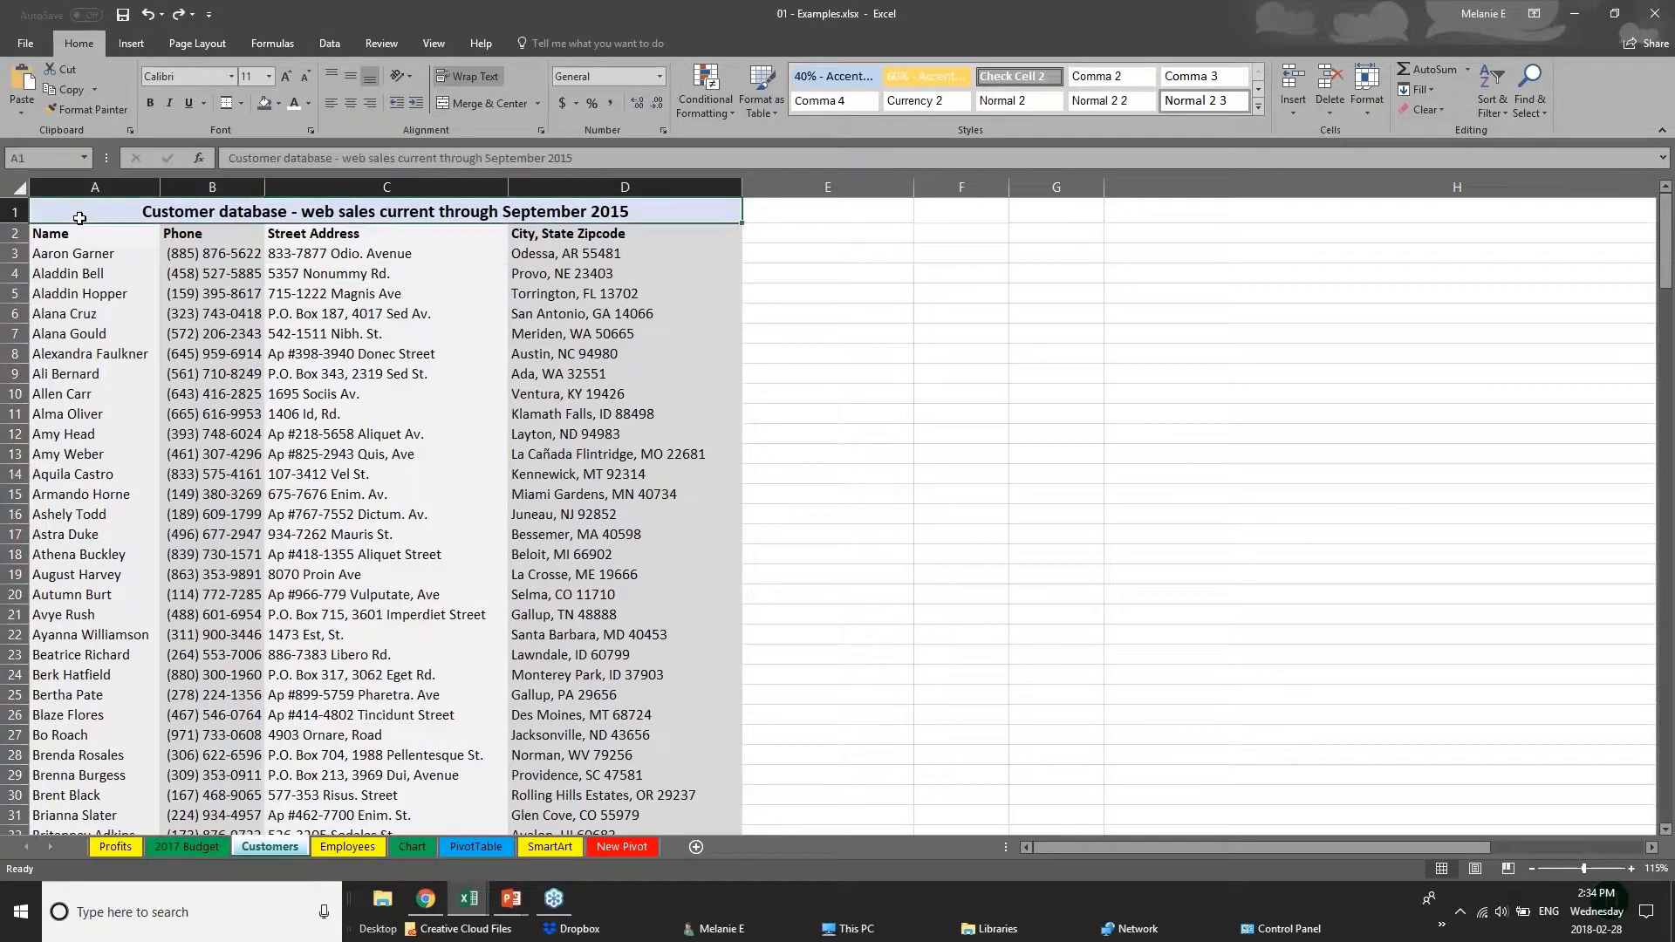
click(131, 42)
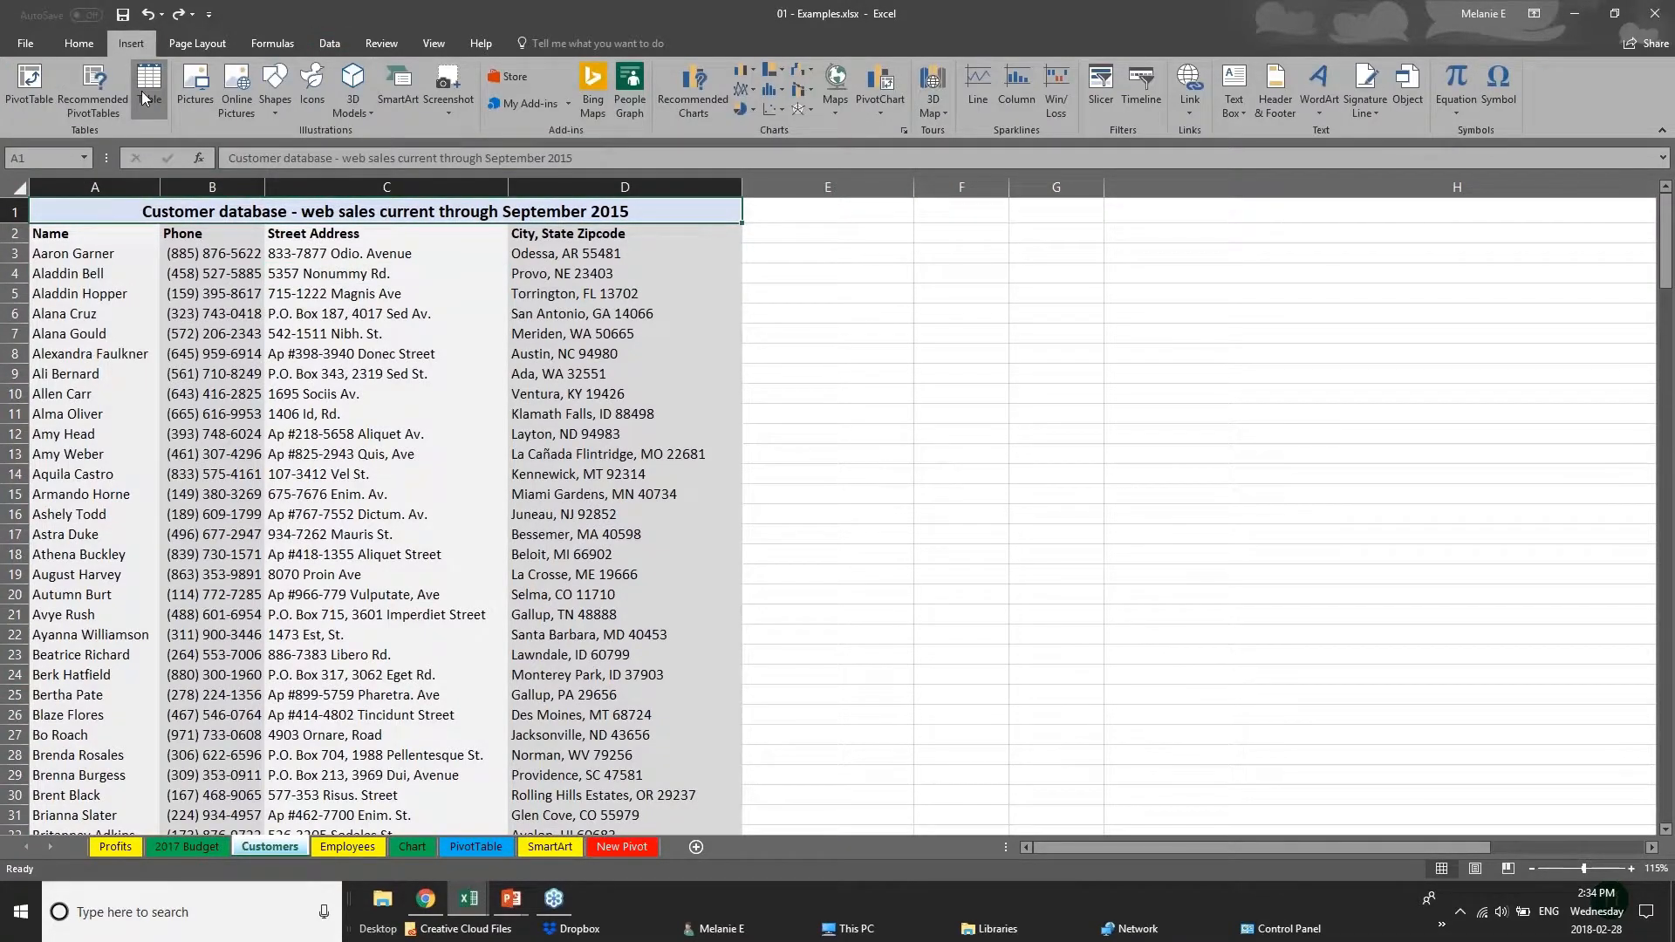
click(161, 113)
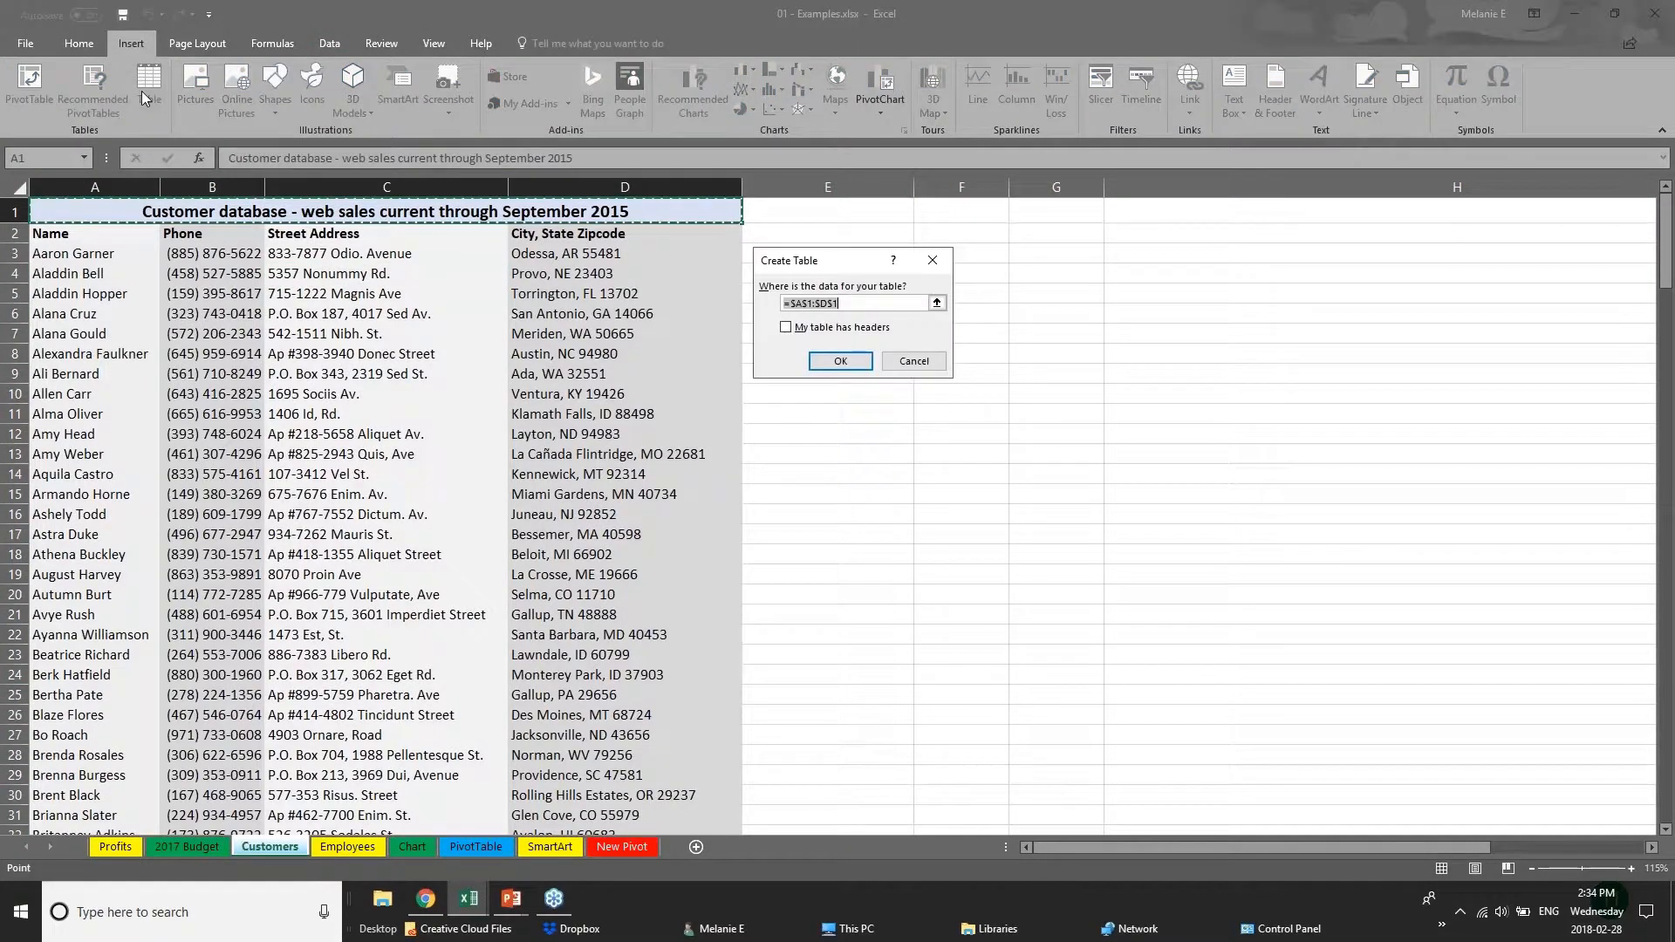
click(824, 361)
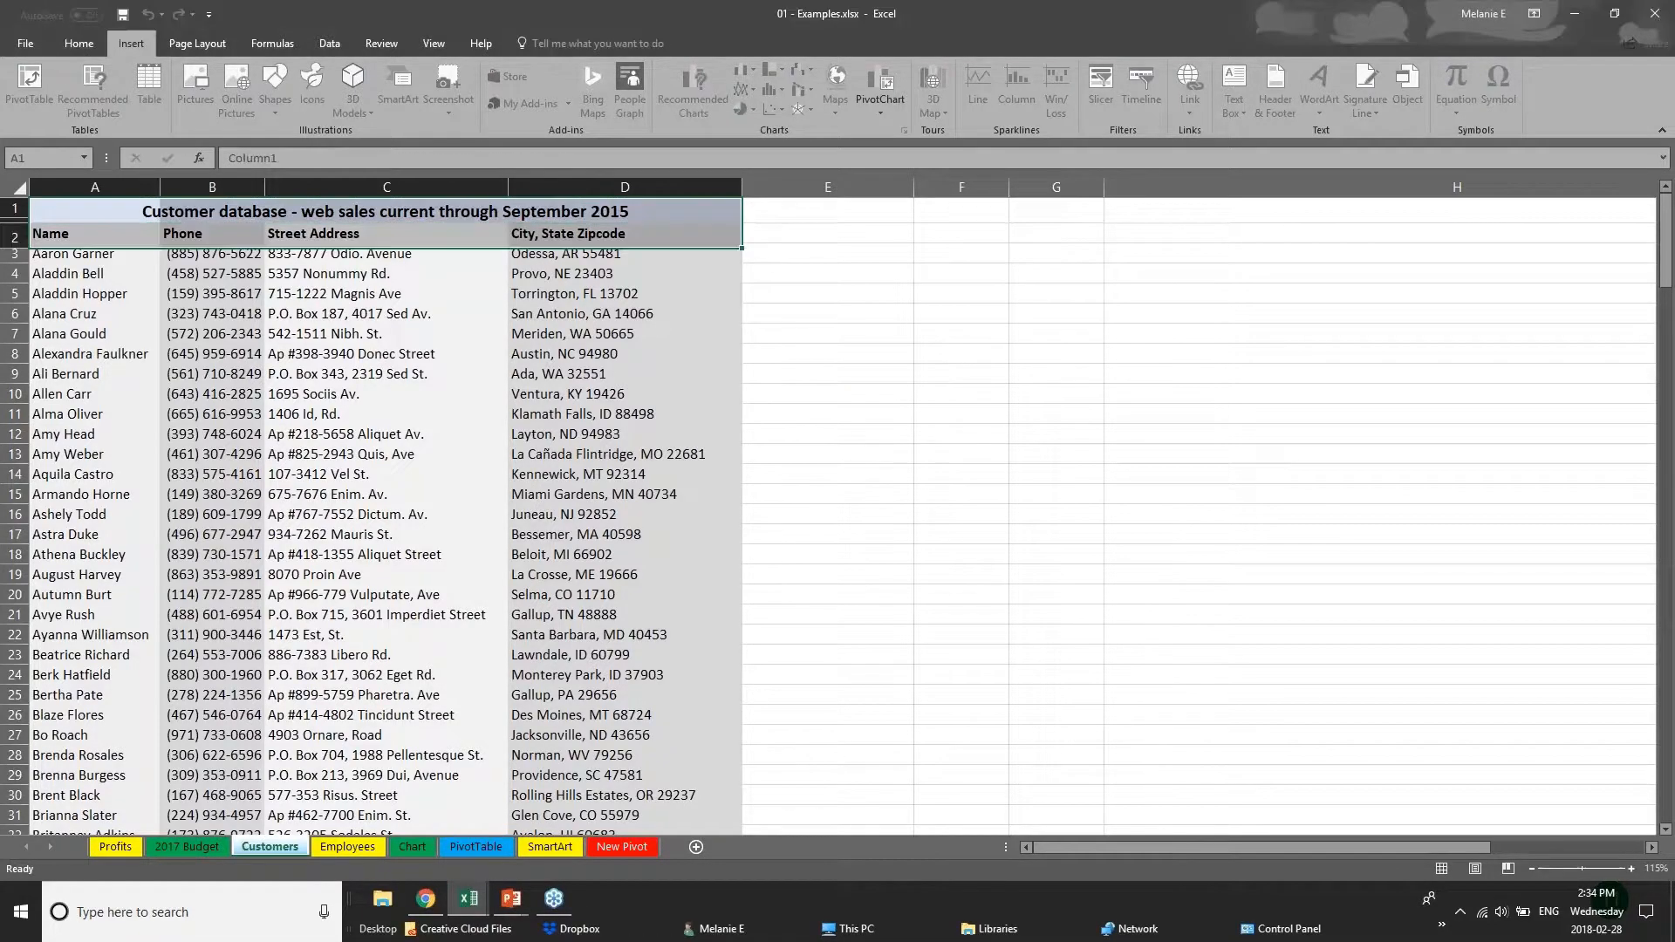
key(ctrl+z)
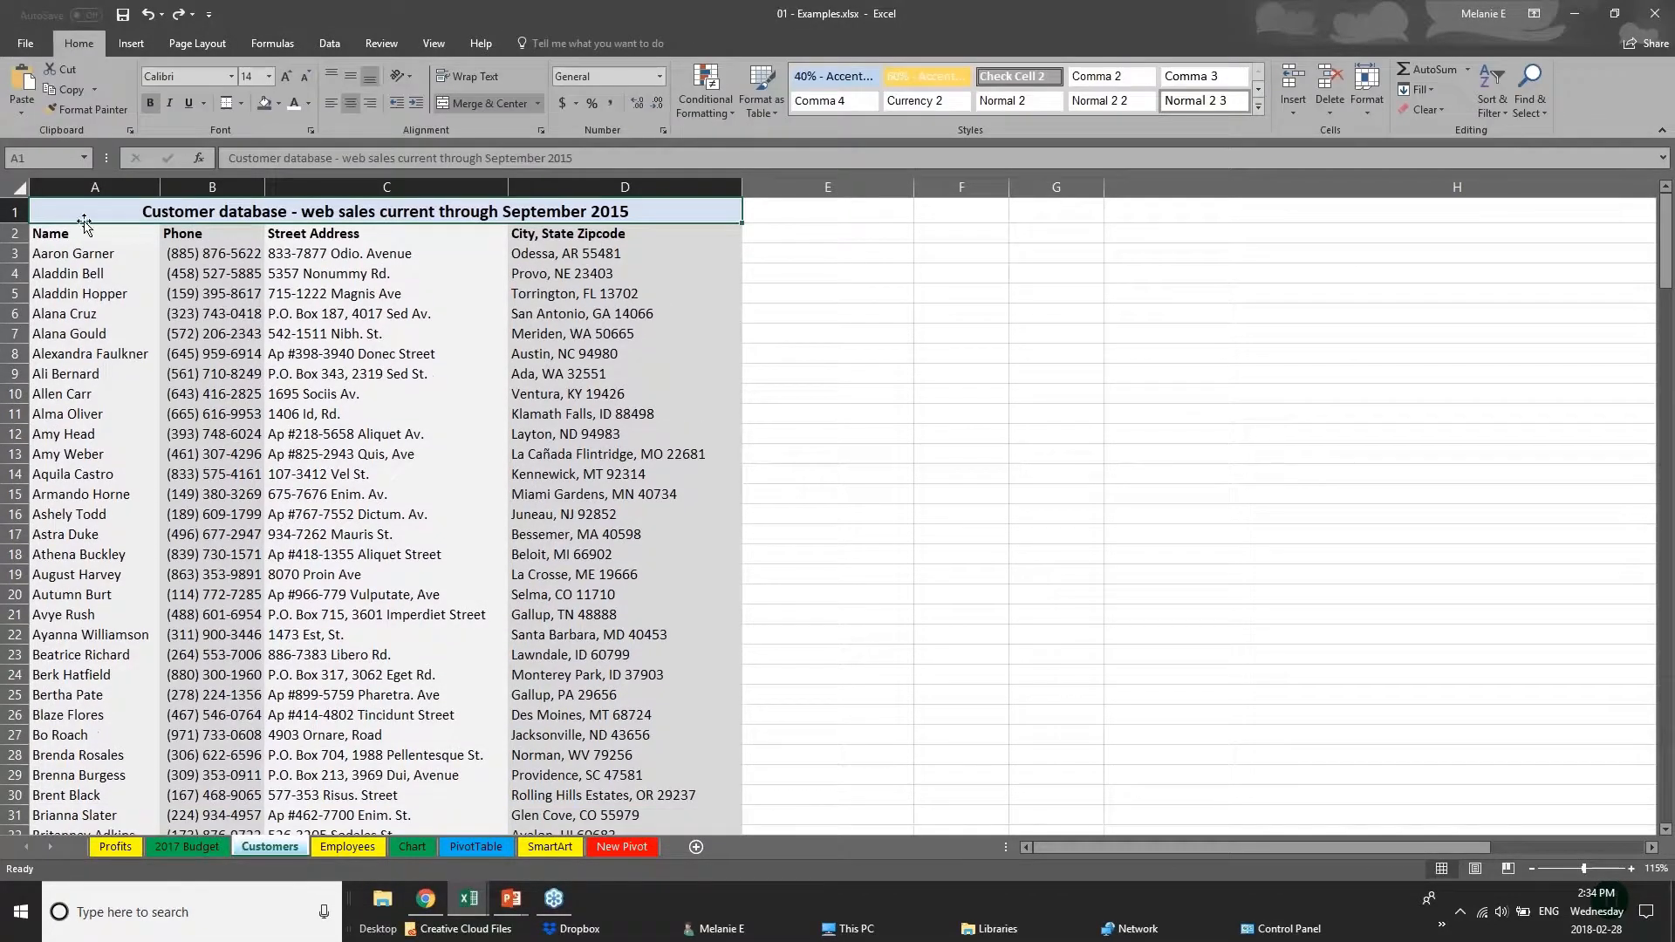
click(25, 191)
click(358, 654)
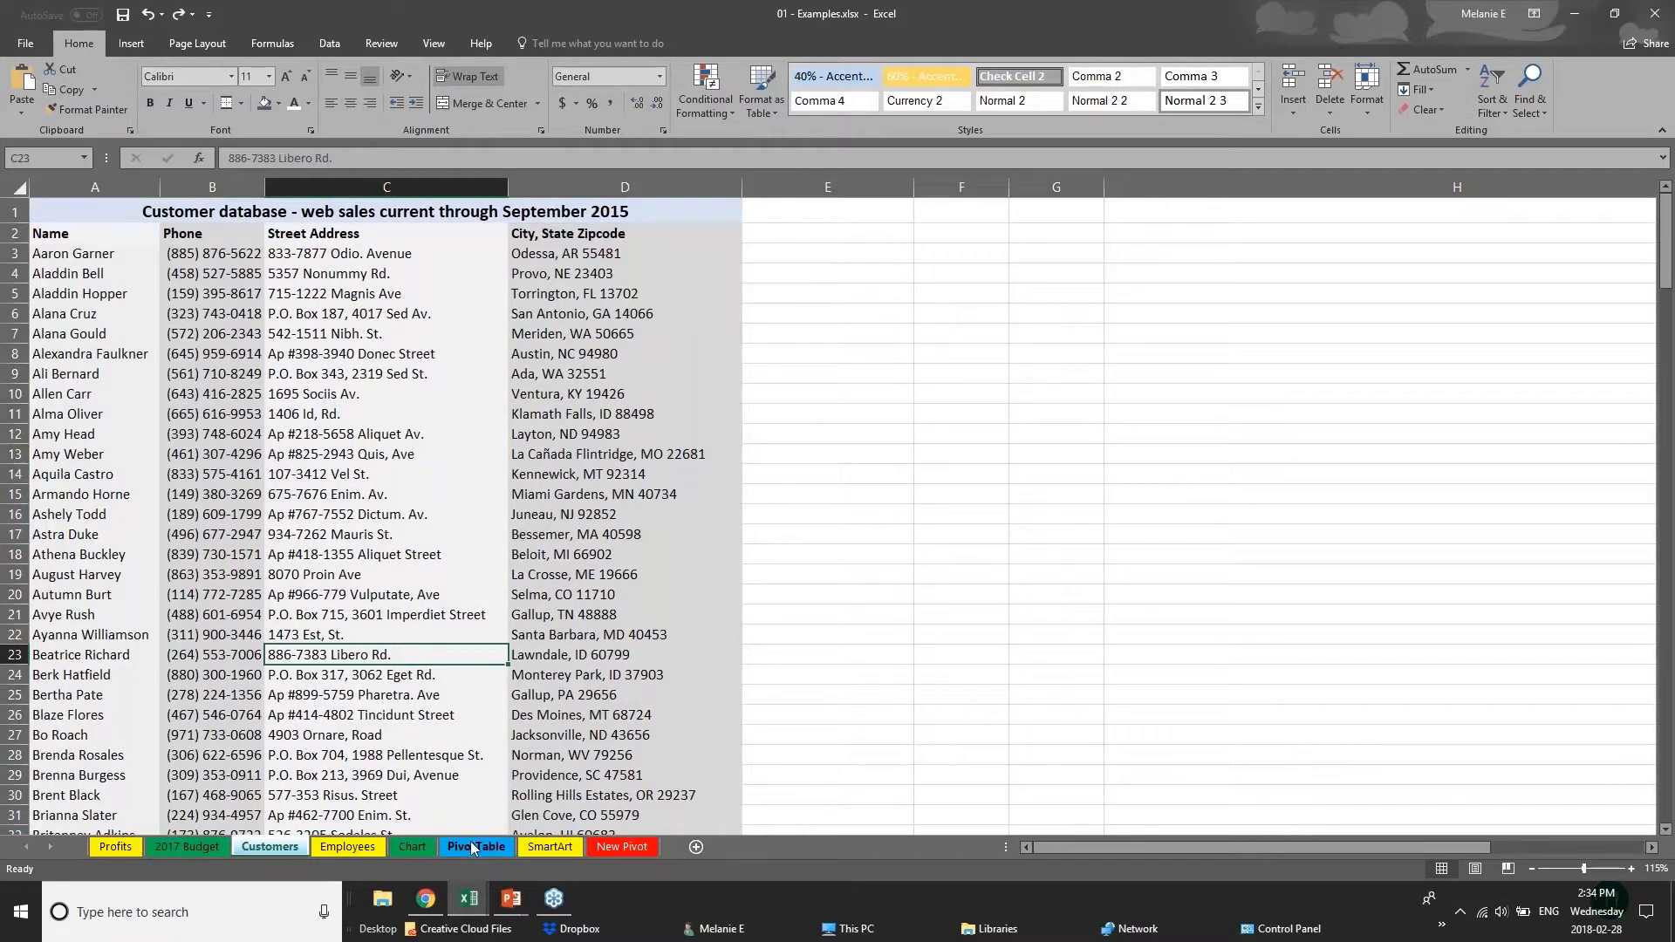
Step: Convert the Furniture Sales by Region data on the Chart sheet, range $D$1:$I$8, into a table with headers
click(417, 846)
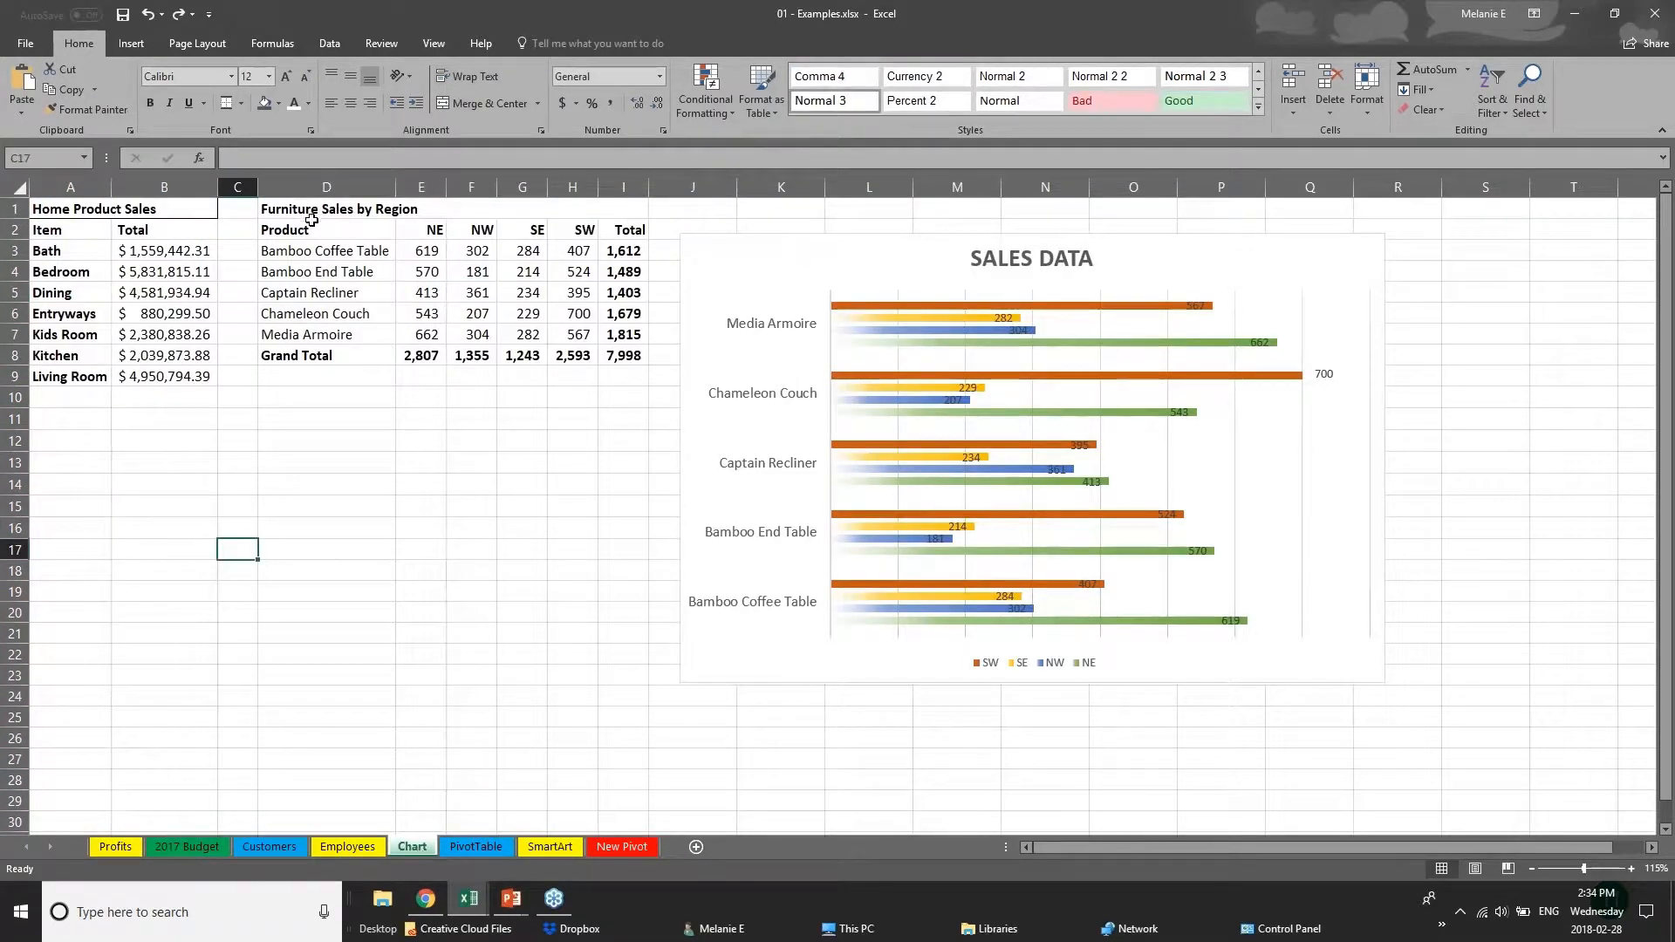
drag(312, 219, 641, 357)
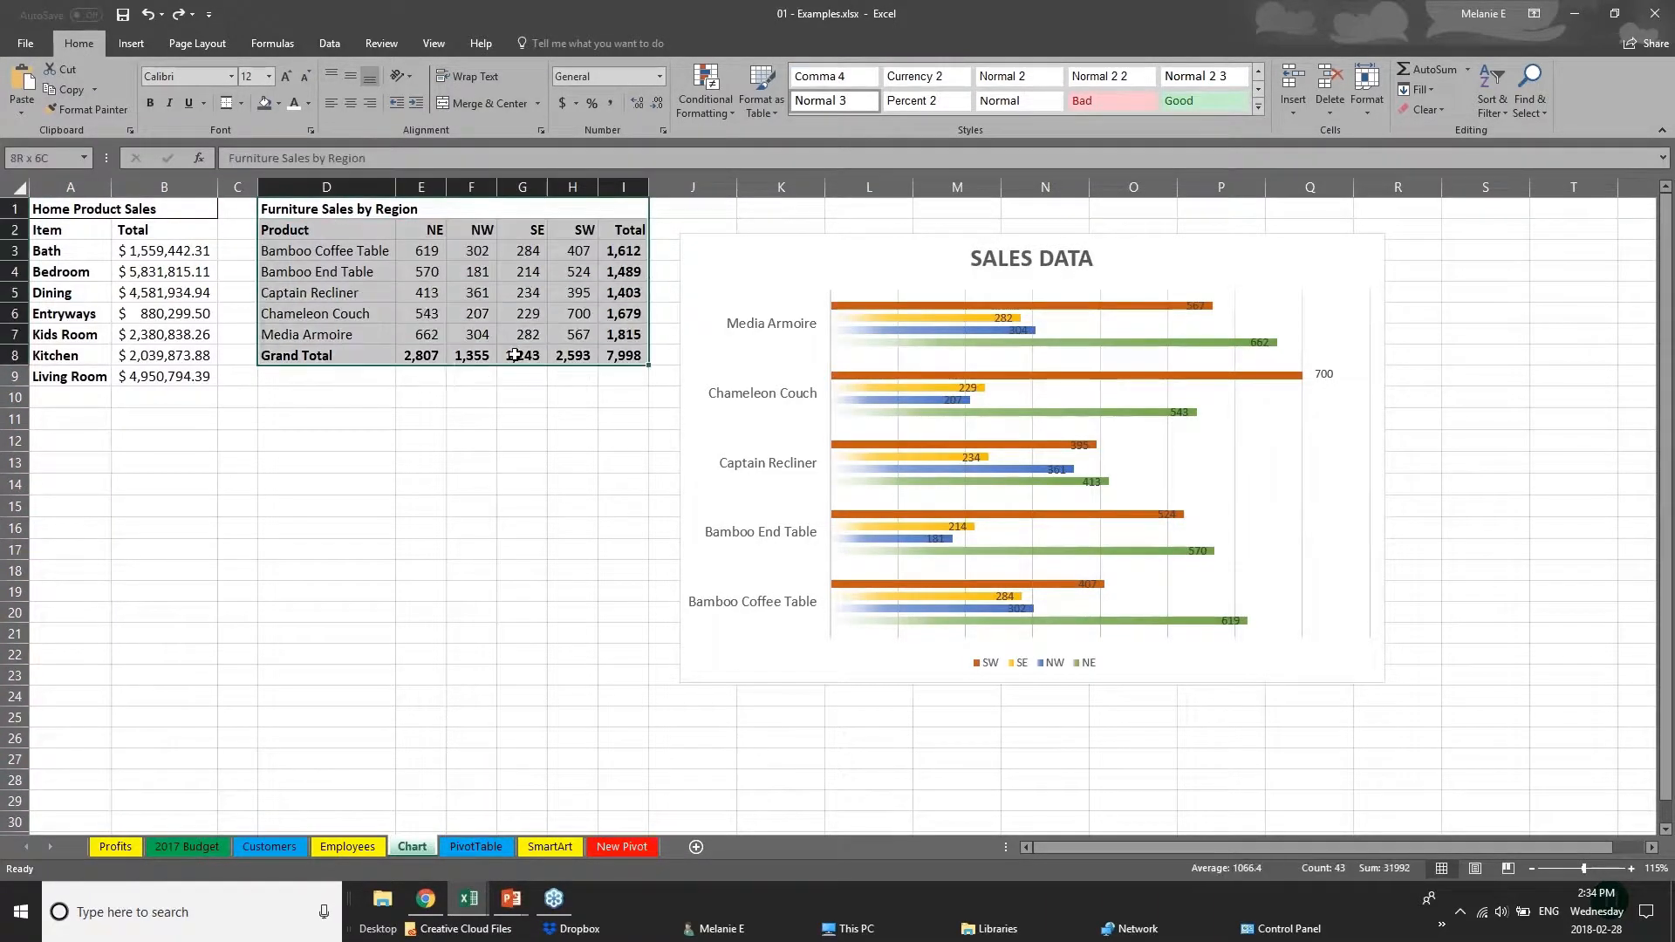
click(131, 43)
click(150, 86)
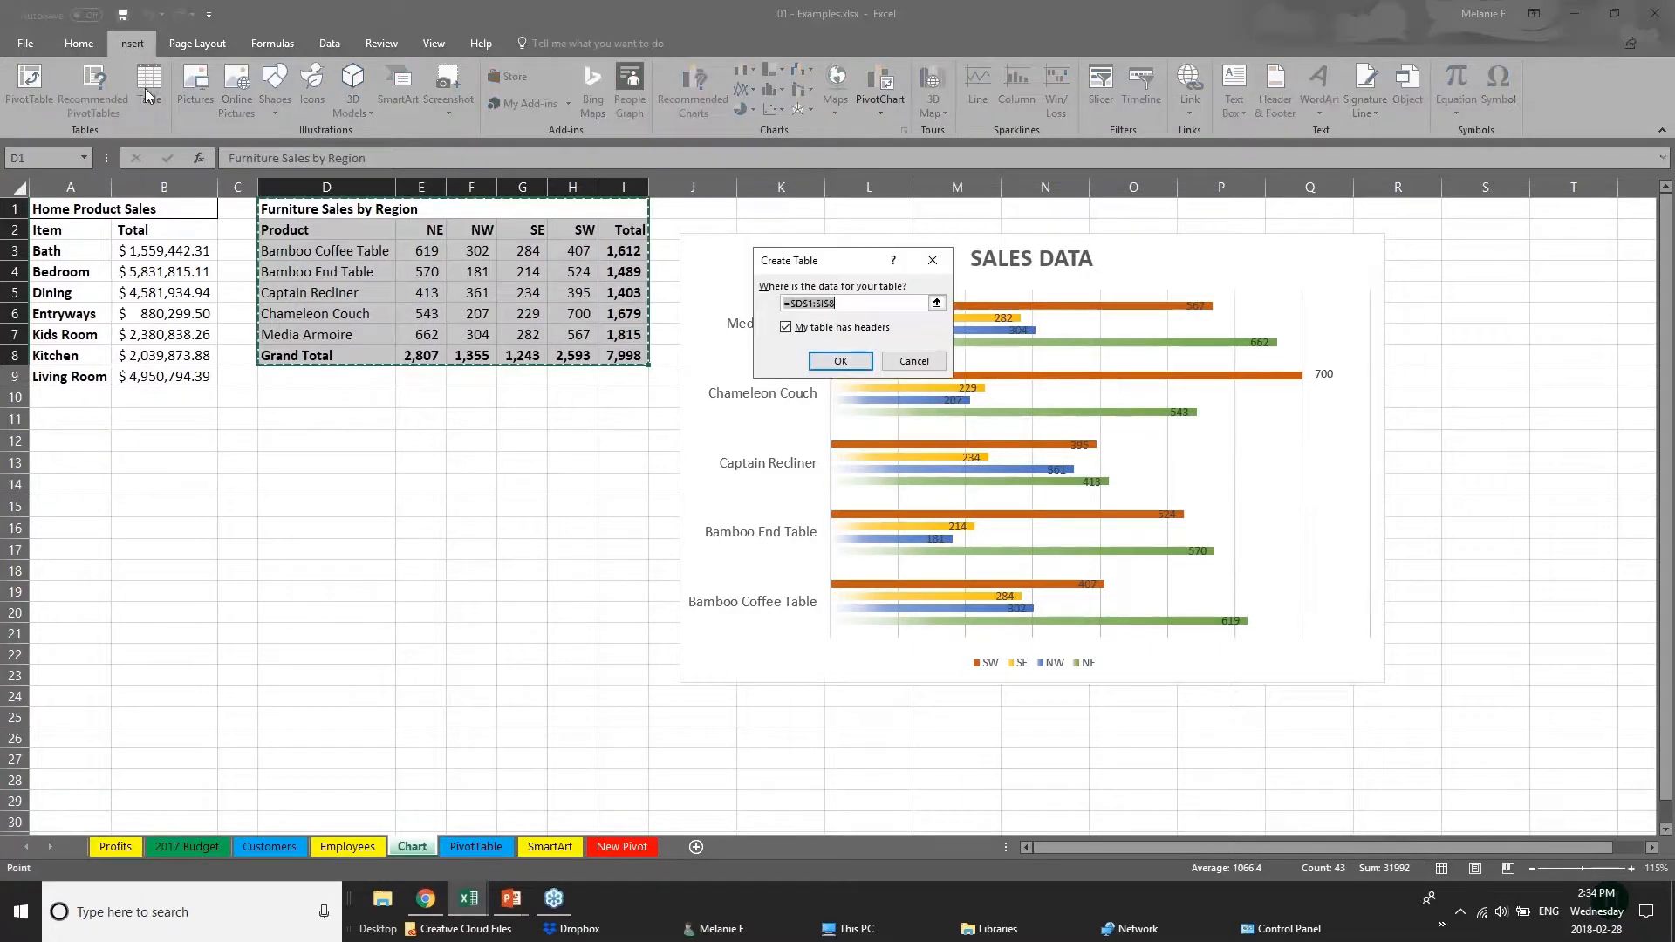
click(833, 365)
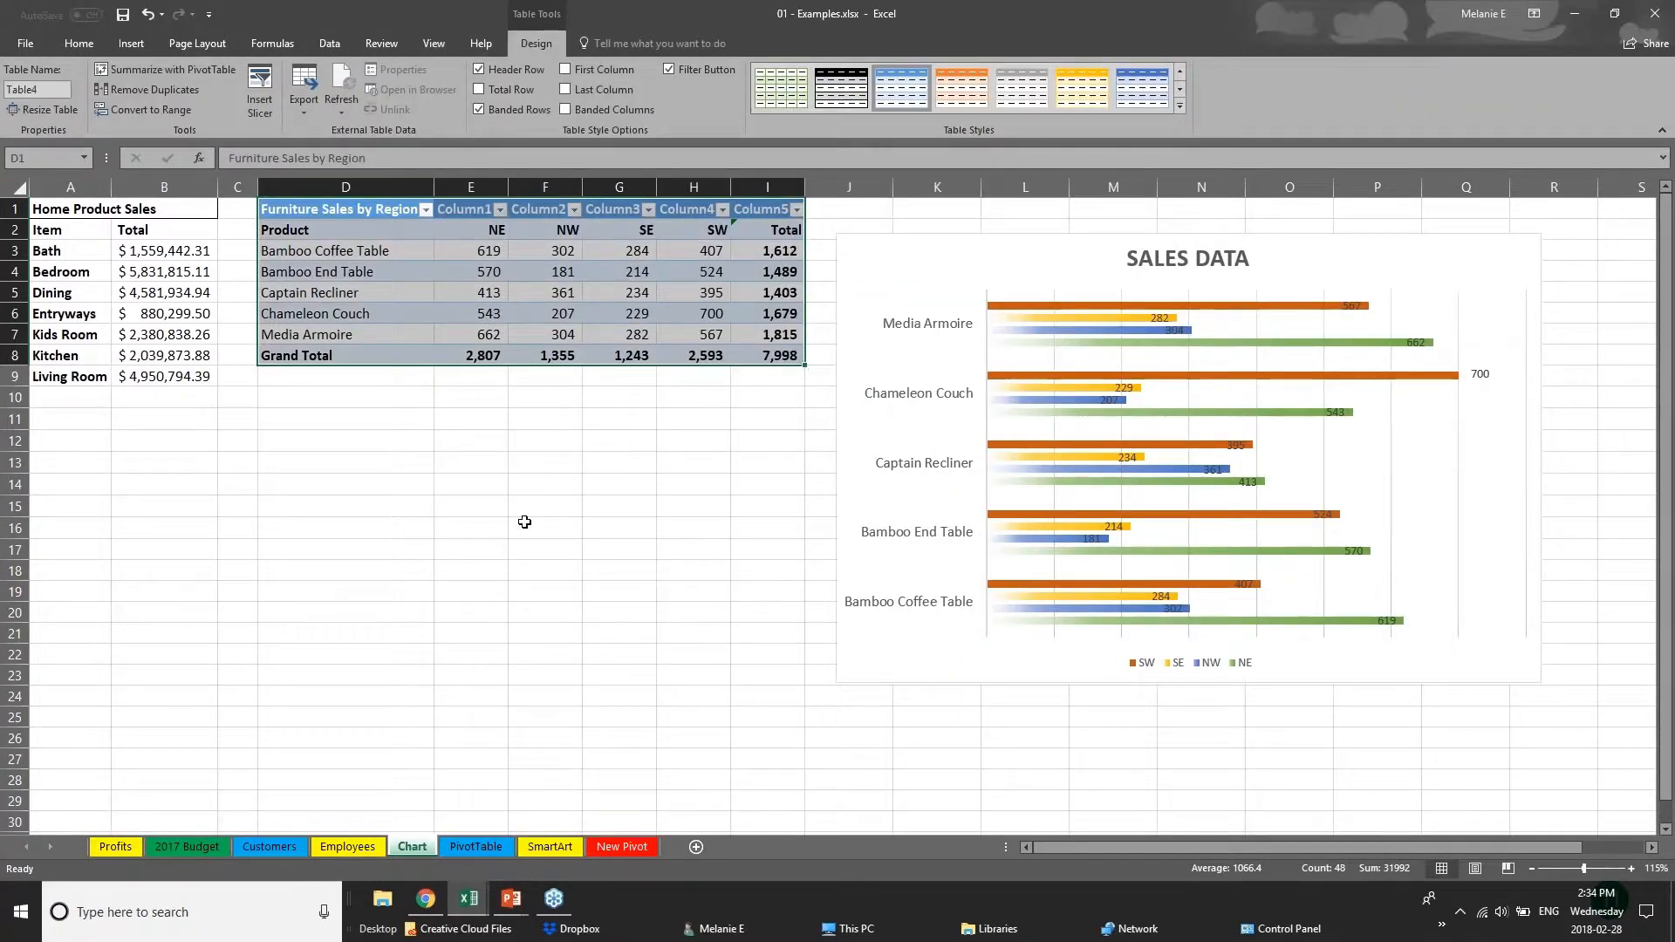
Step: Apply the medium table style with an orange header and grey banded rows to the Furniture Sales by Region table
click(524, 522)
drag(377, 217, 791, 365)
click(1179, 108)
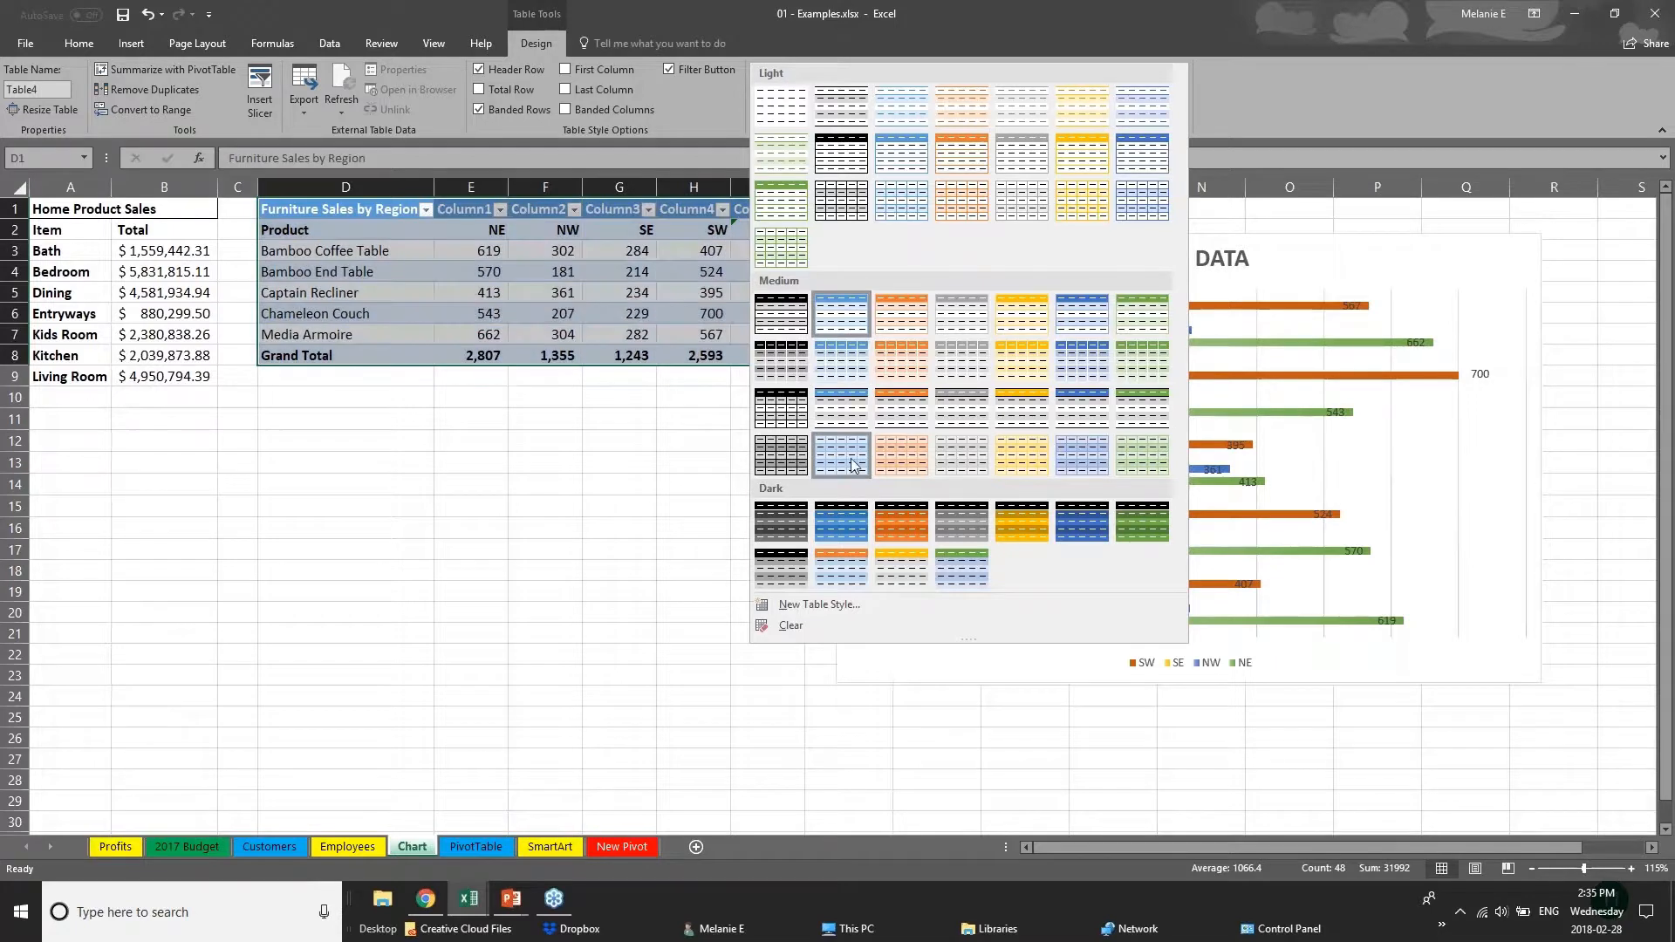
click(913, 421)
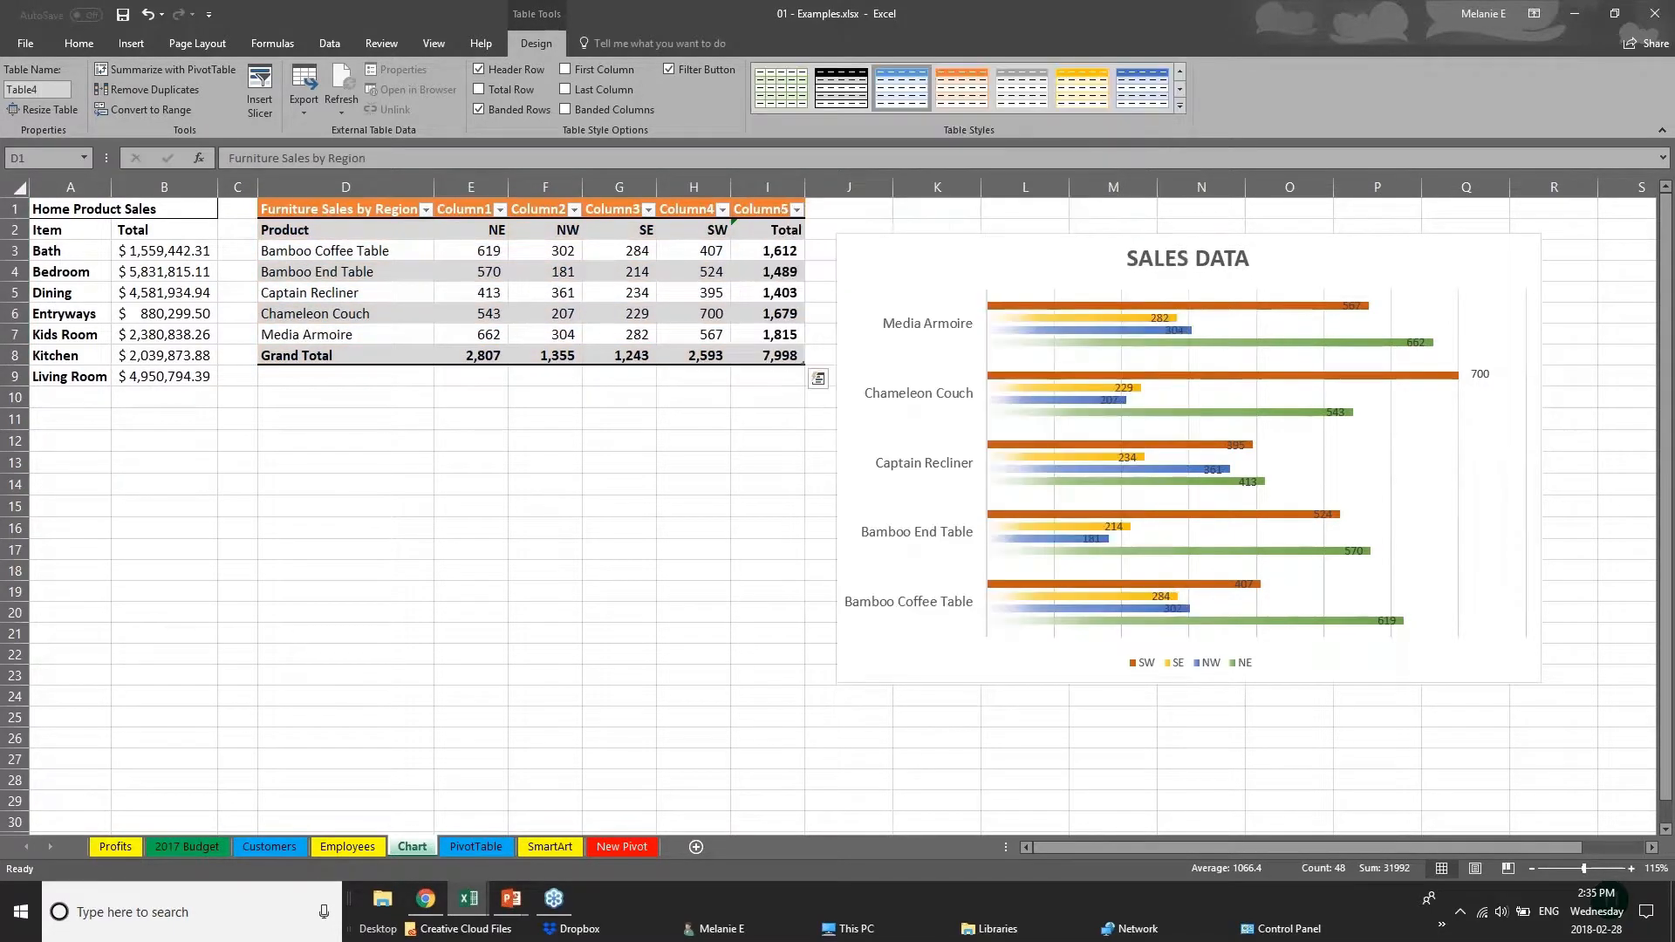
Step: Highlight the product column of the furniture sales table by turning on the First Column style option
click(396, 356)
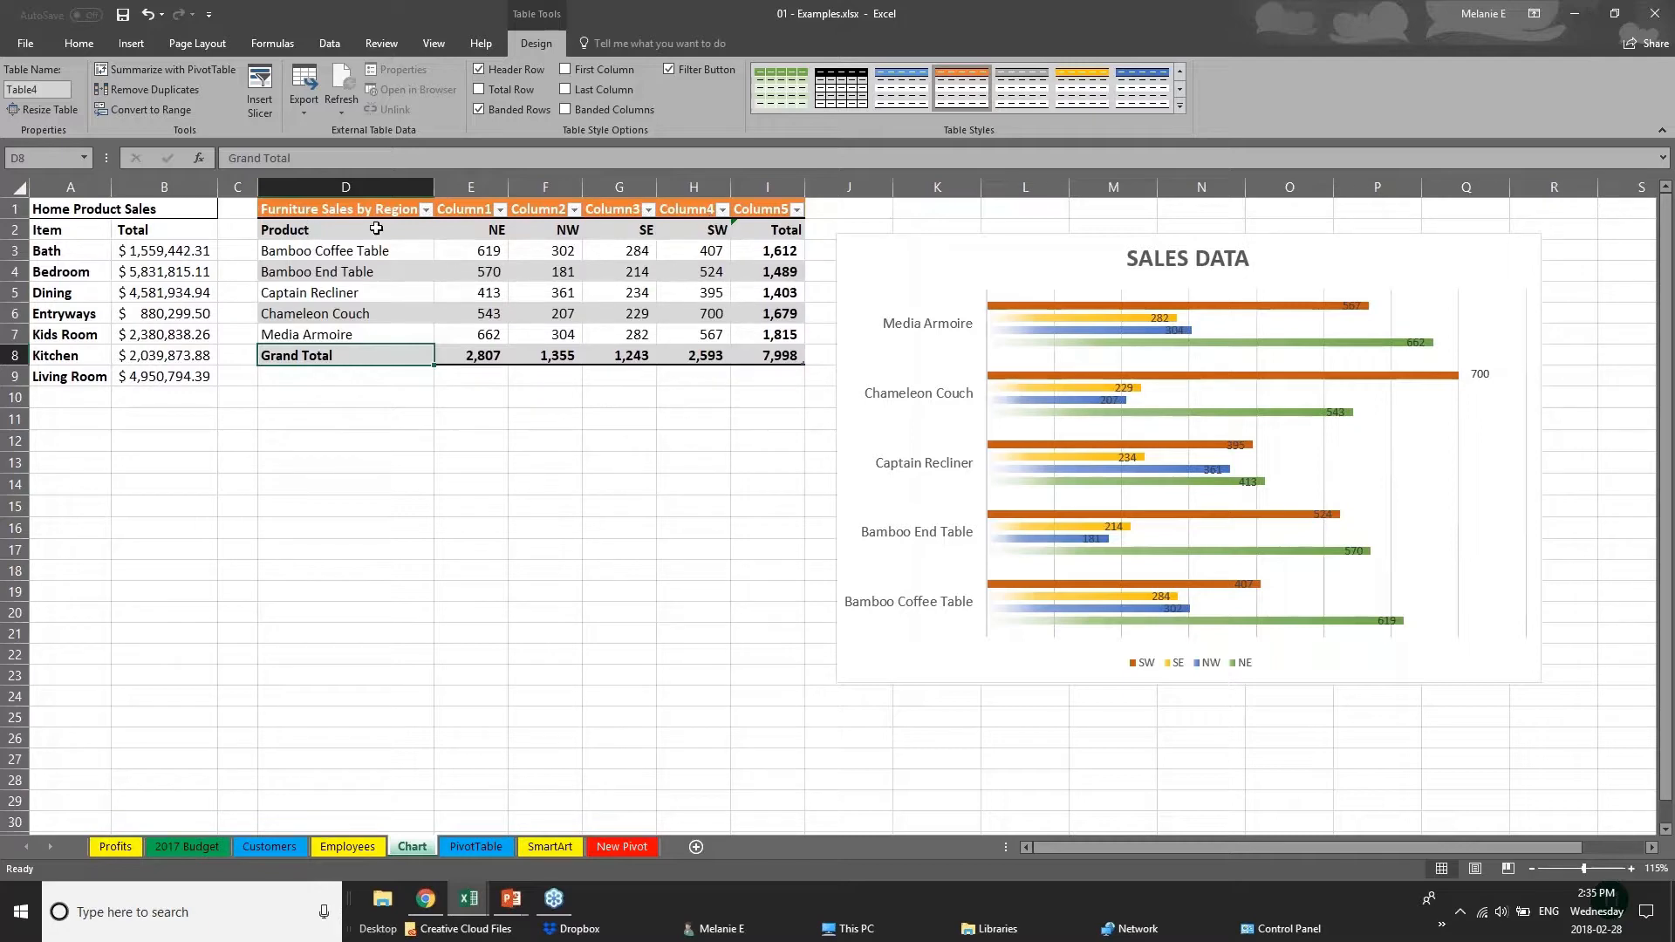
click(319, 228)
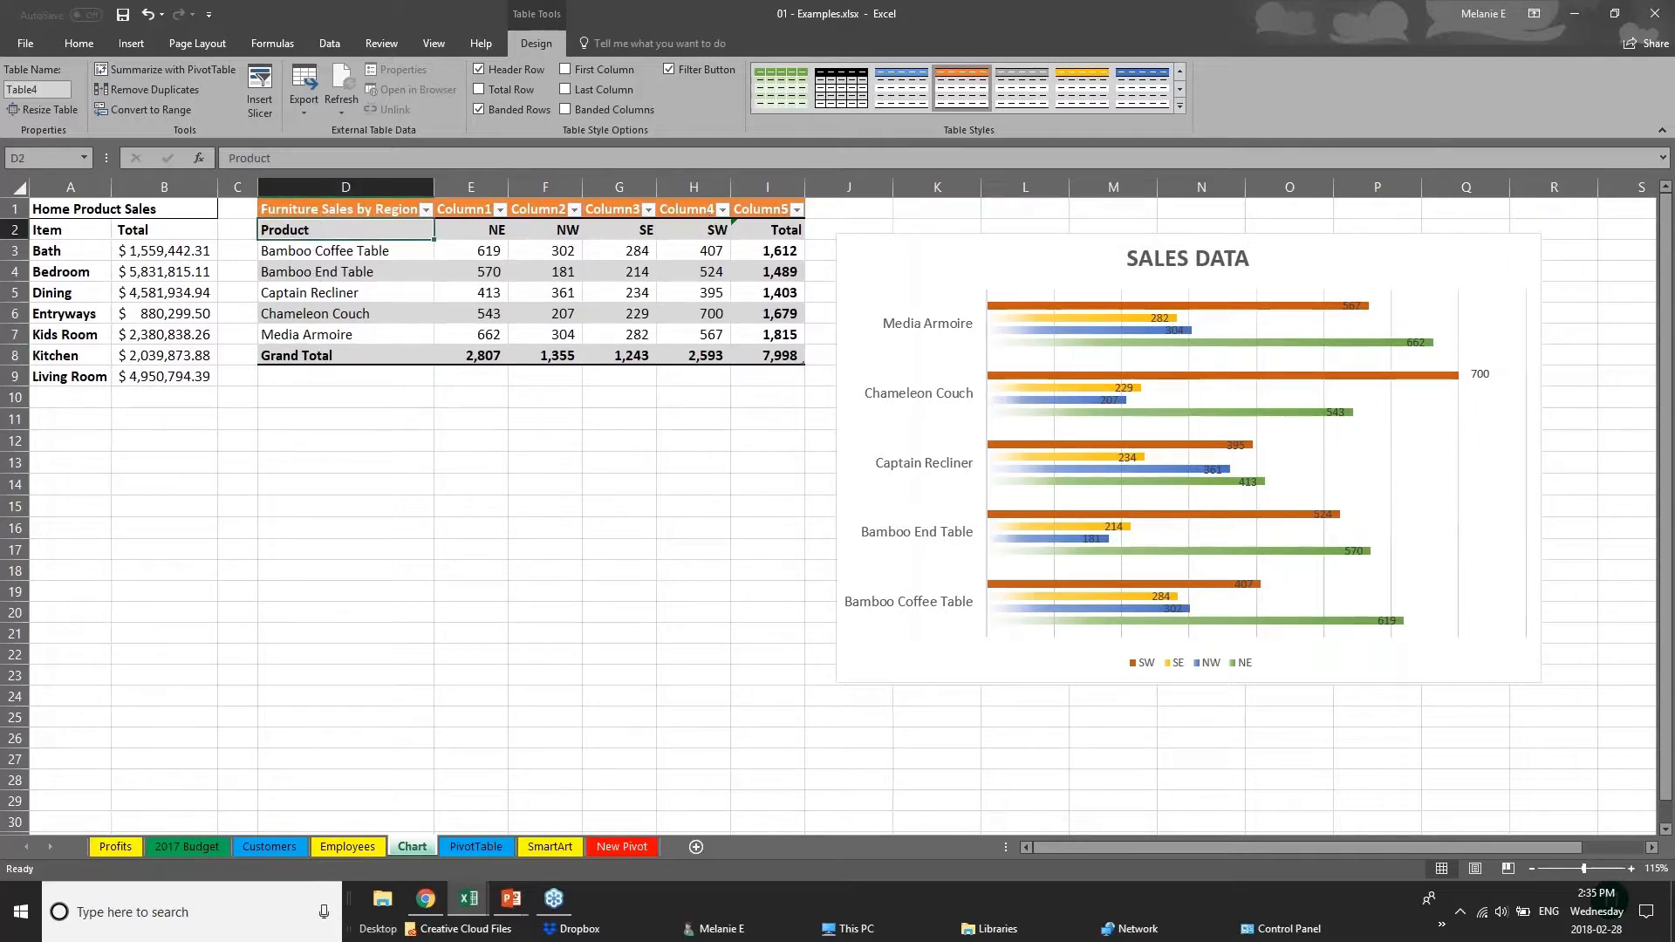
drag(365, 242, 373, 340)
click(565, 70)
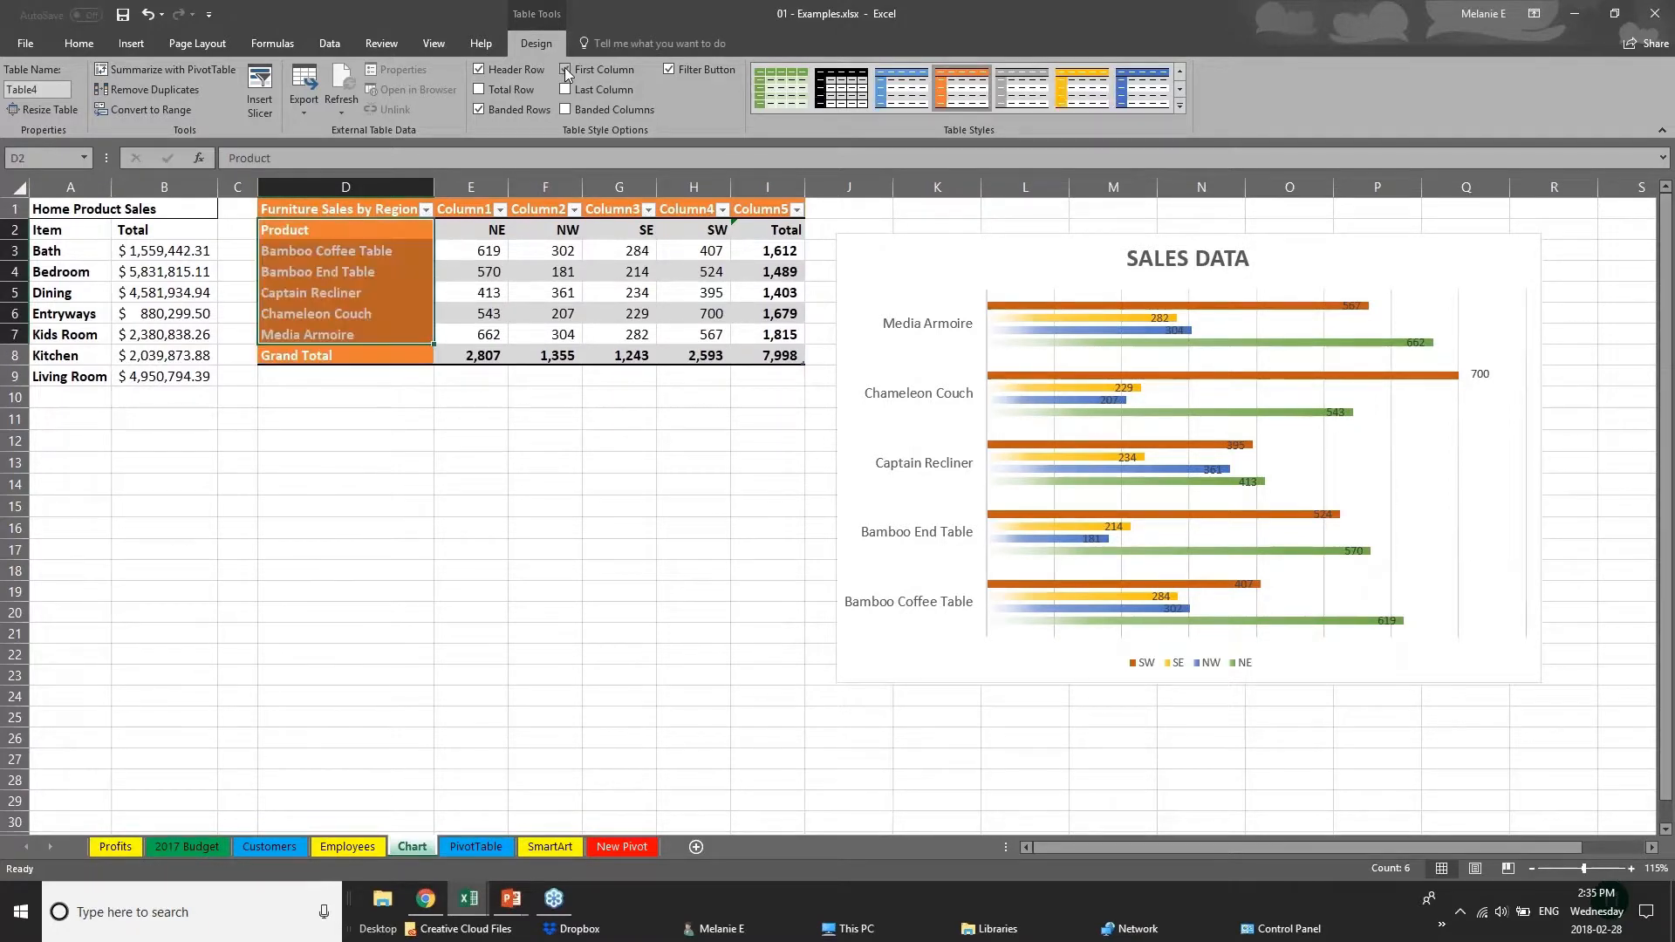
click(438, 486)
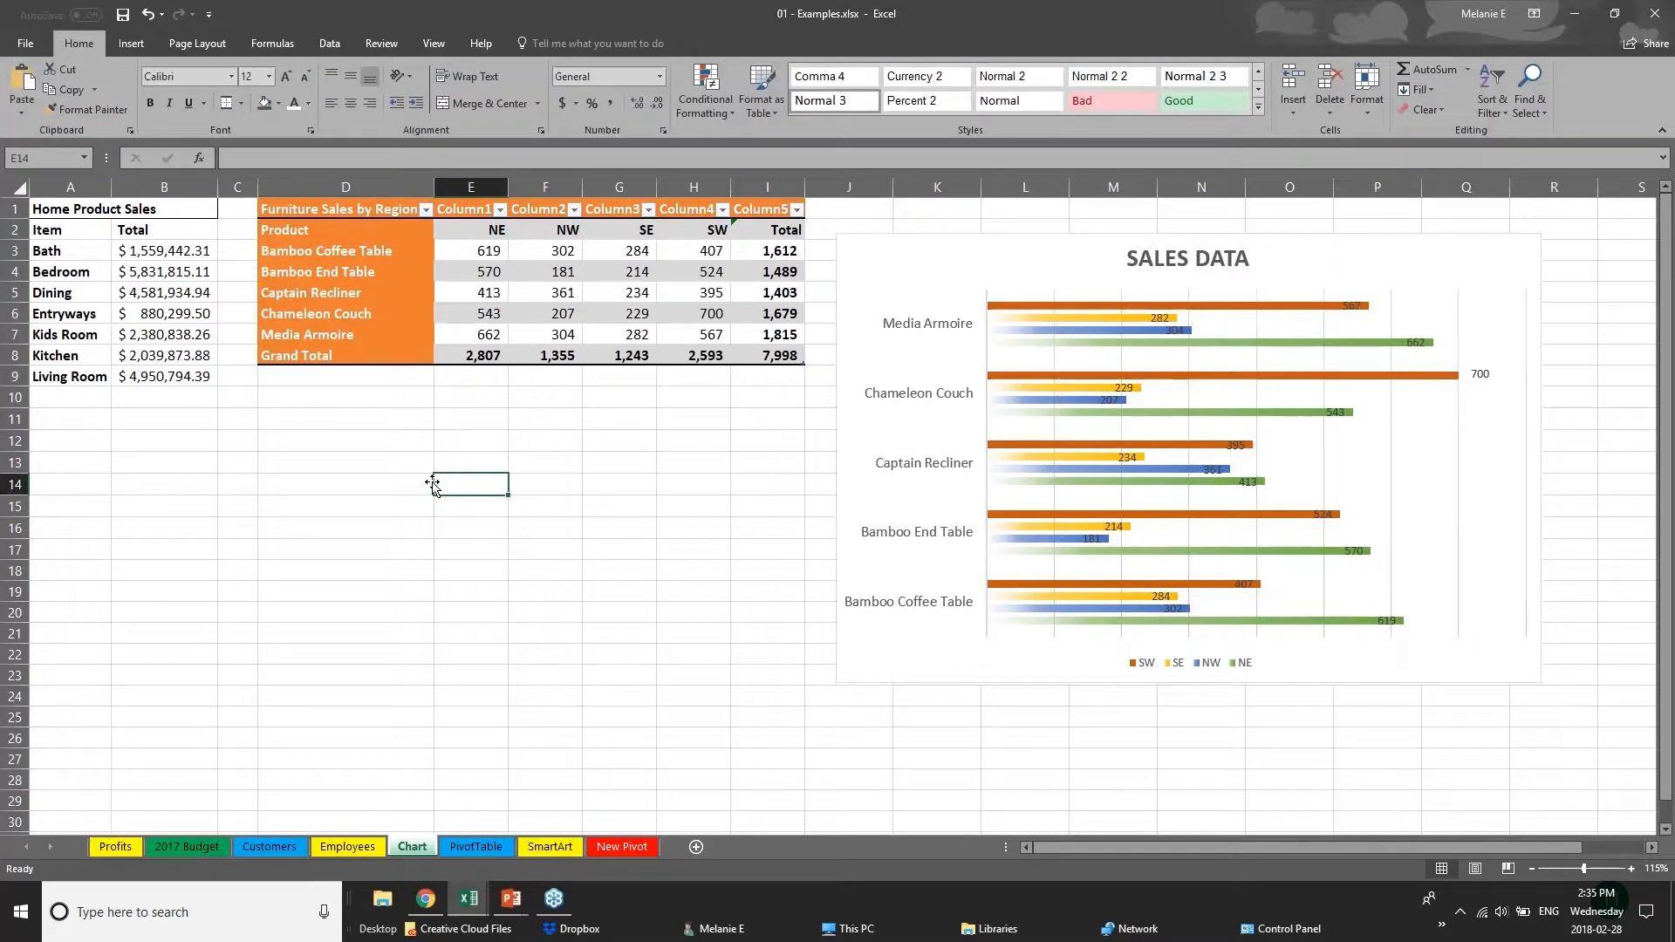
click(316, 215)
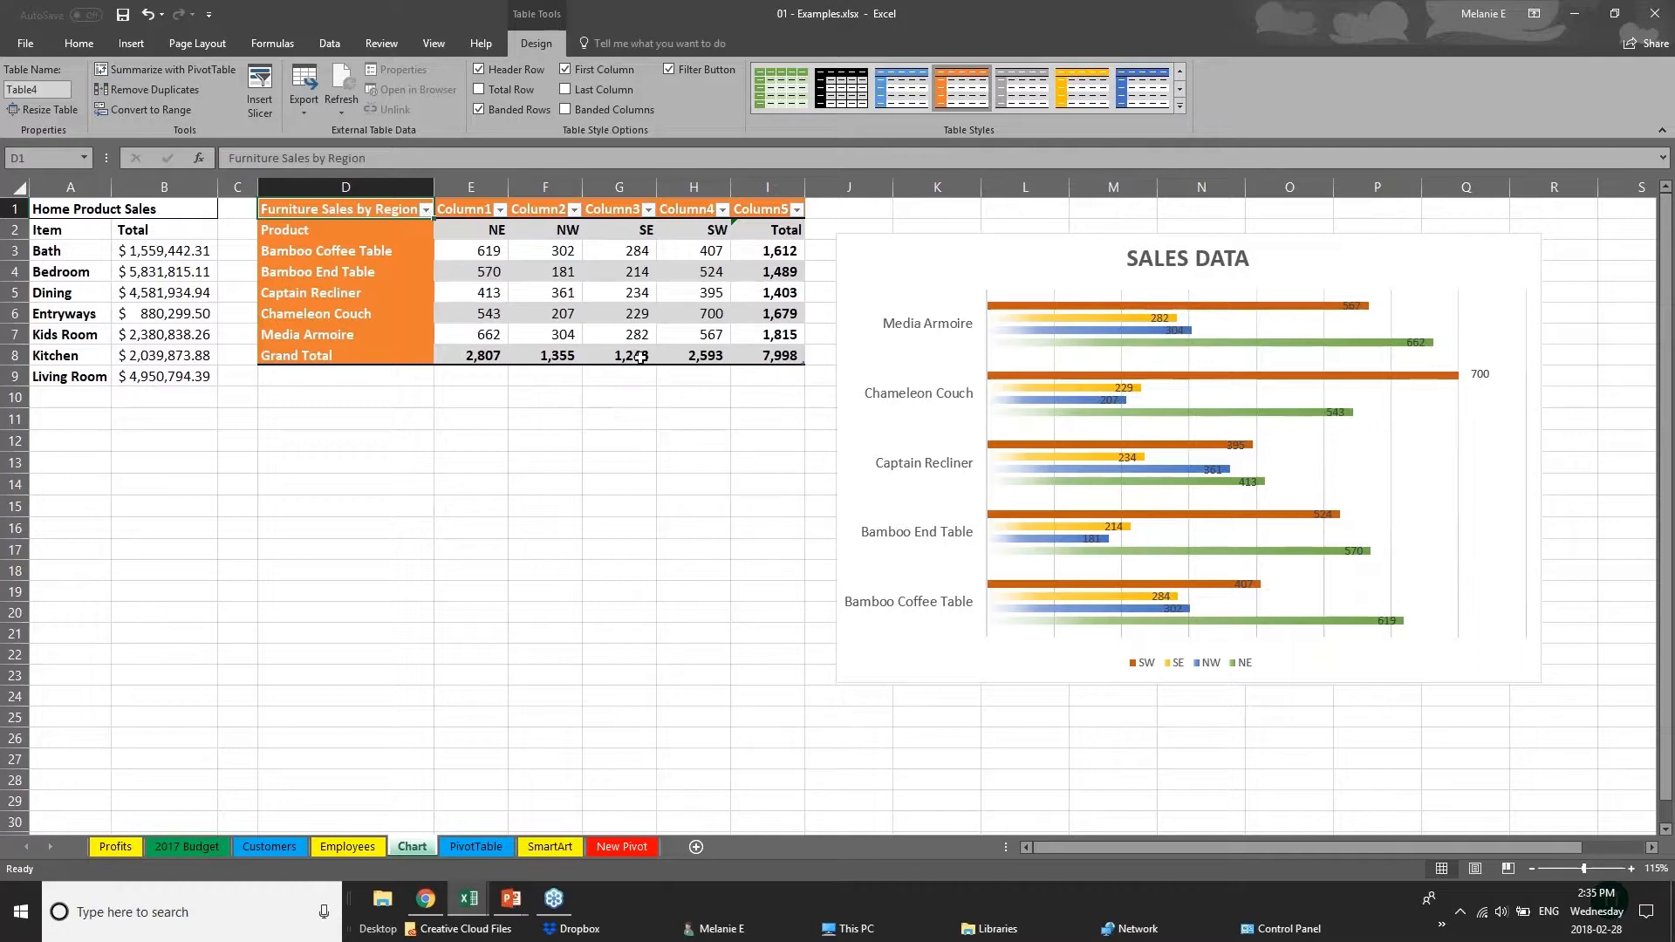
Step: Show the Viewing Worksheets slide in the PowerPoint slide show and switch to the pivotTables.xlsx workbook in Excel
key(alt+Tab)
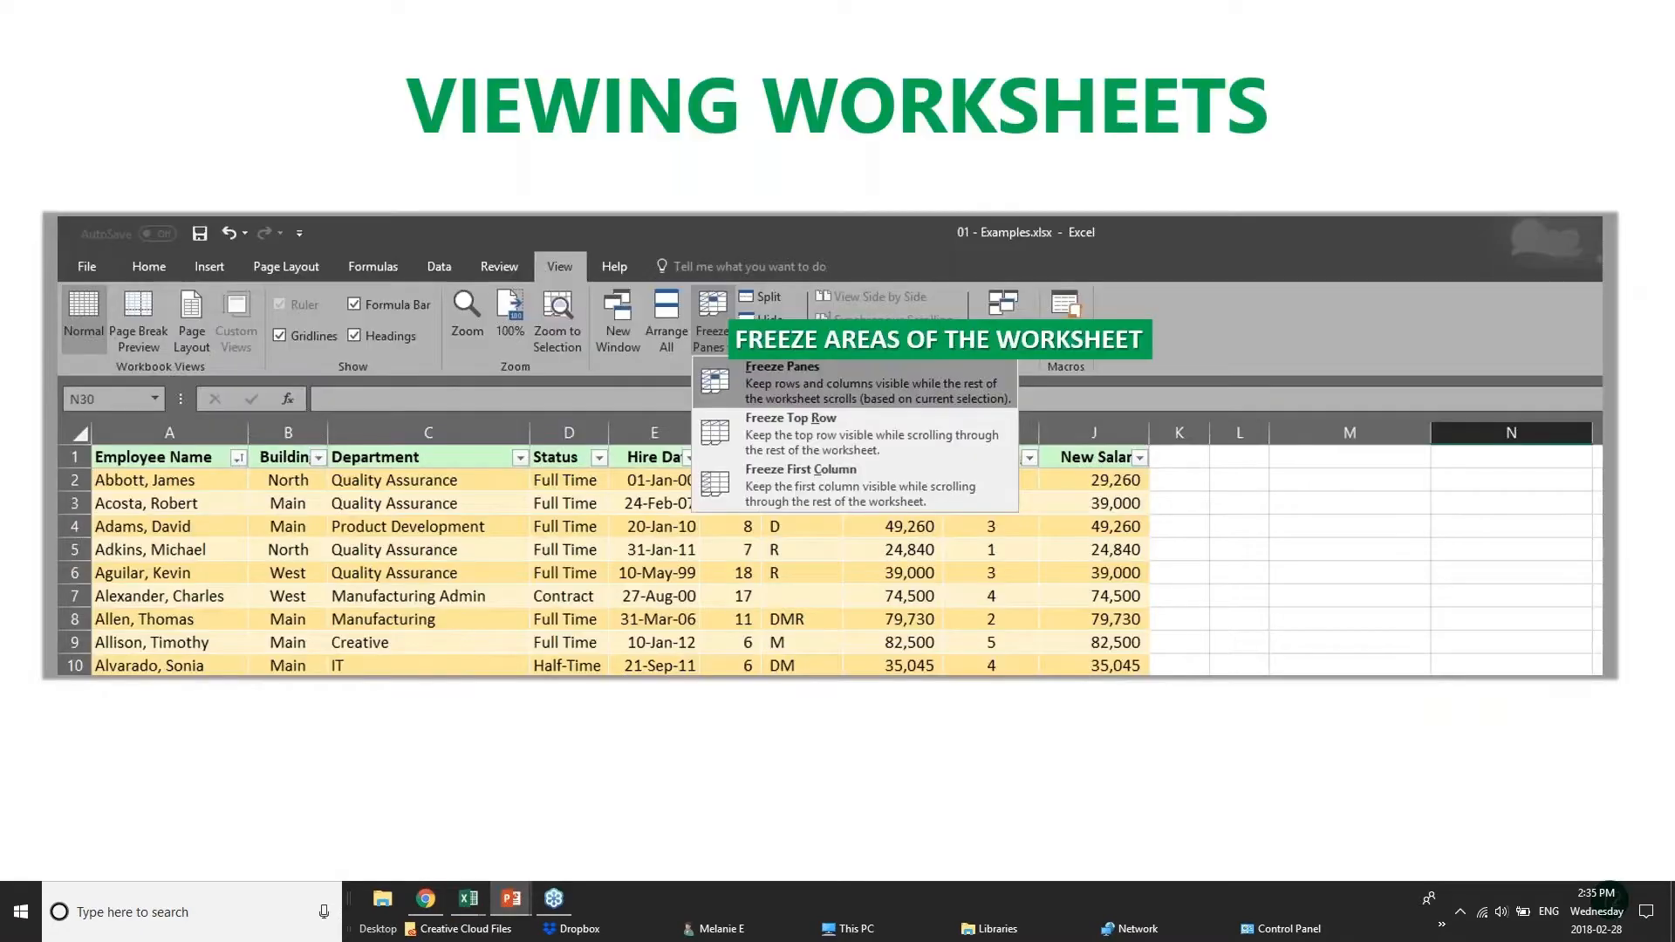
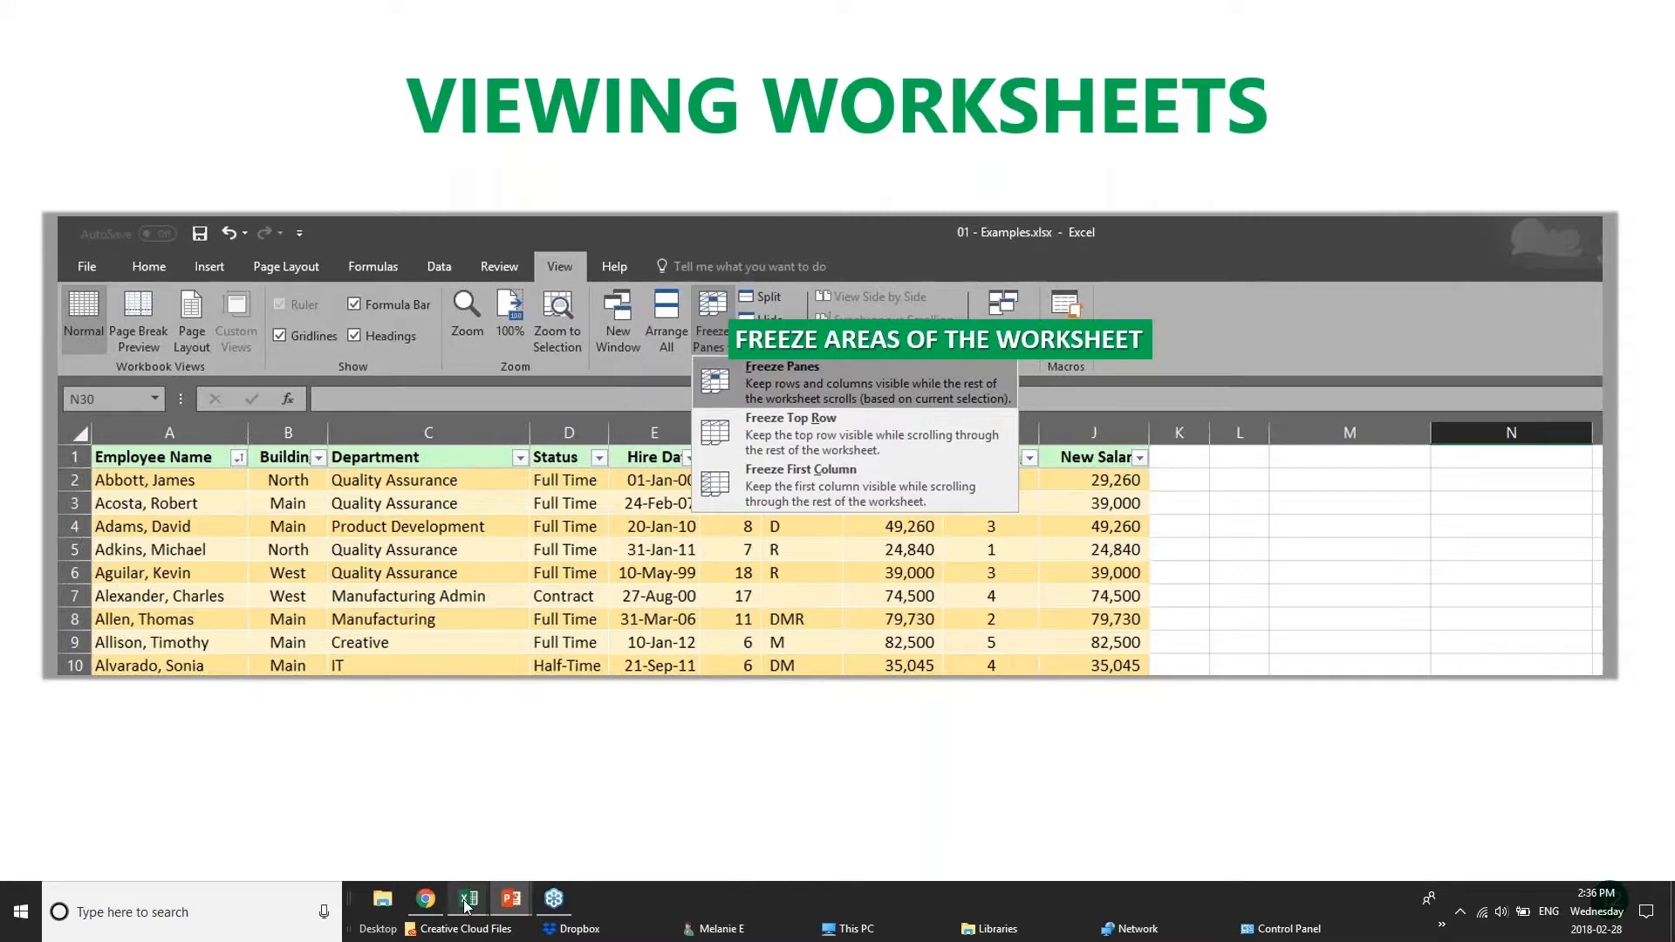
mouse_move(465, 907)
click(449, 840)
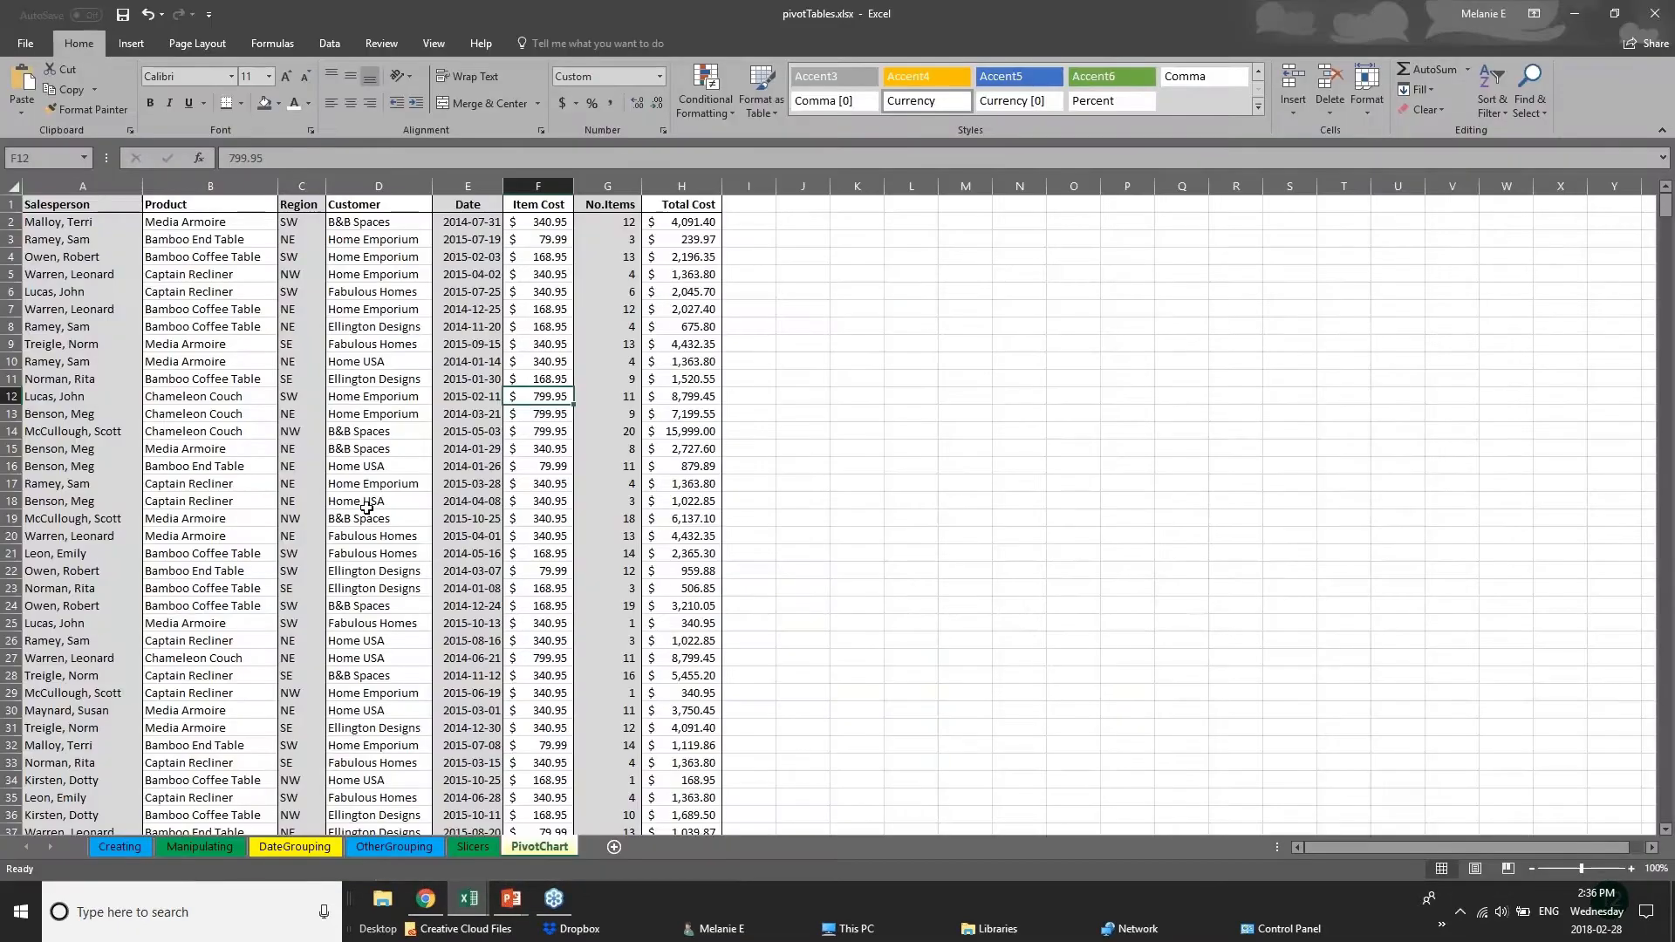
Step: Look through the sales records on the PivotChart sheet well below the headers and return to the header row
scroll(366, 508, down, 20)
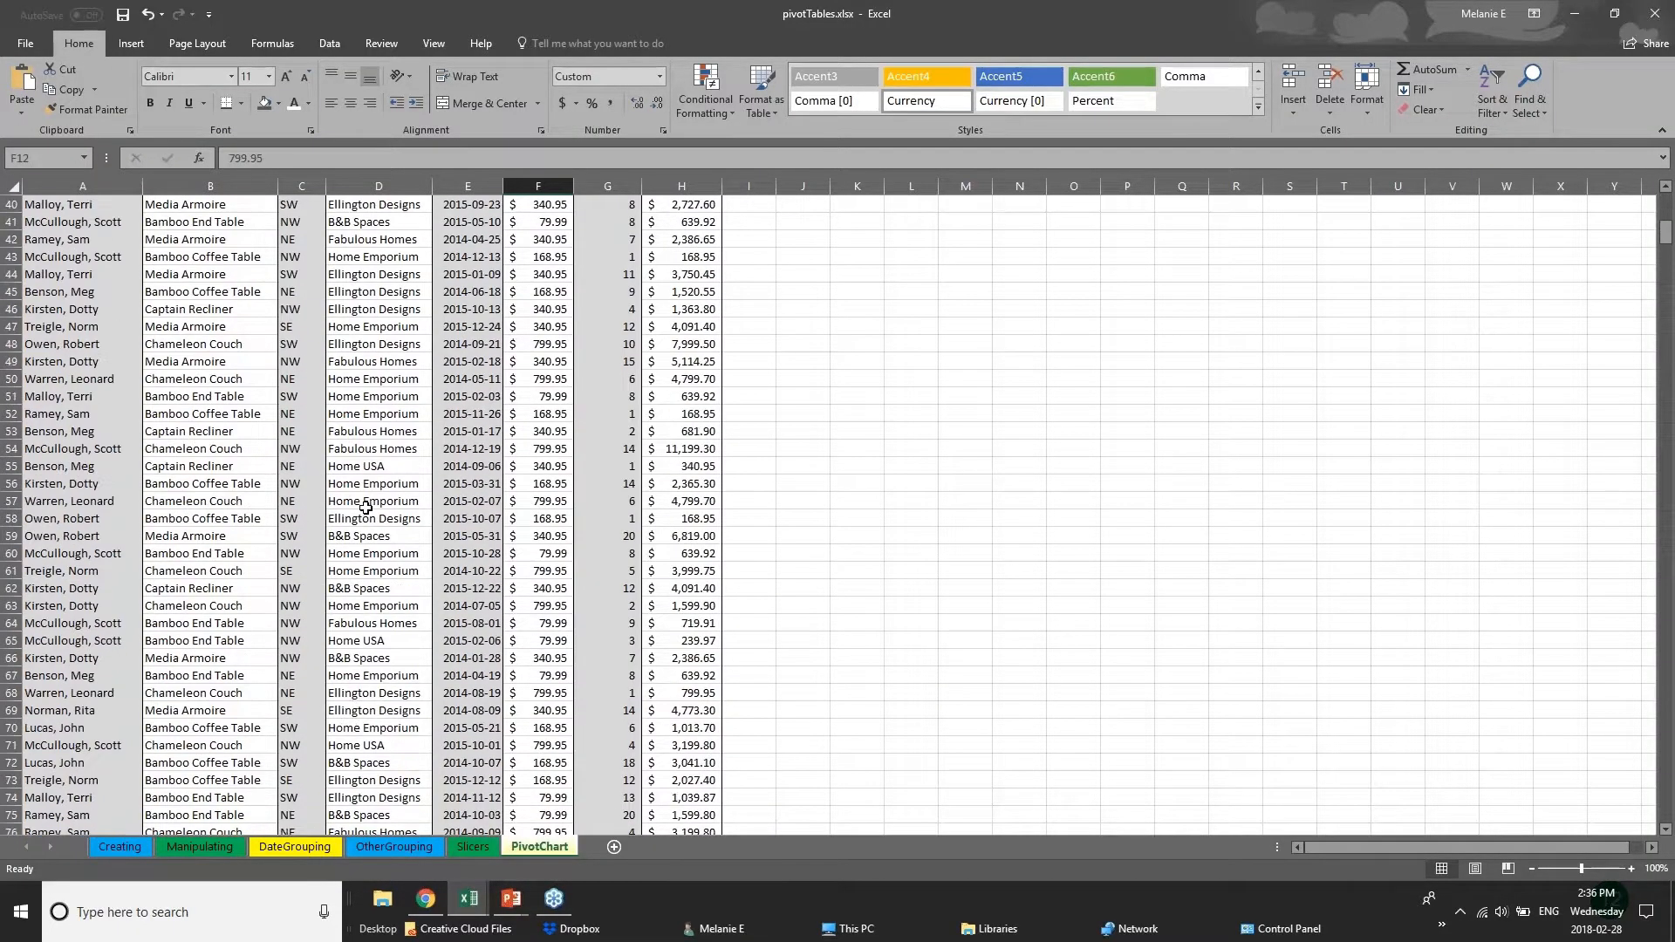
scroll(365, 507, down, 4)
scroll(353, 510, up, 8)
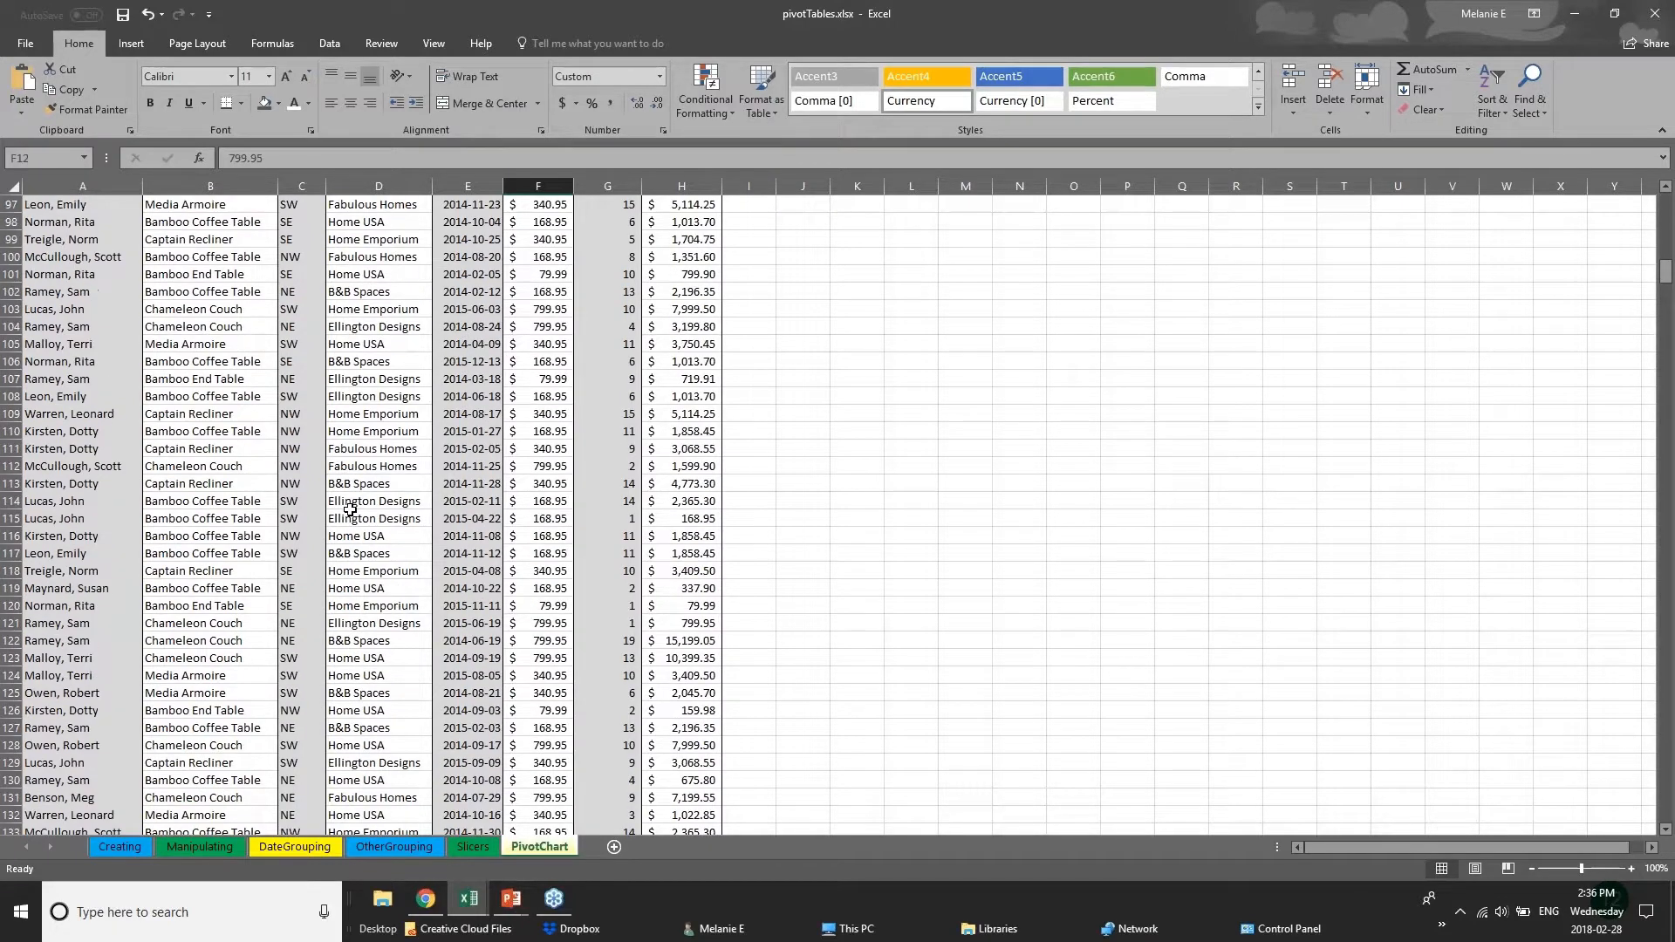
scroll(350, 509, up, 6)
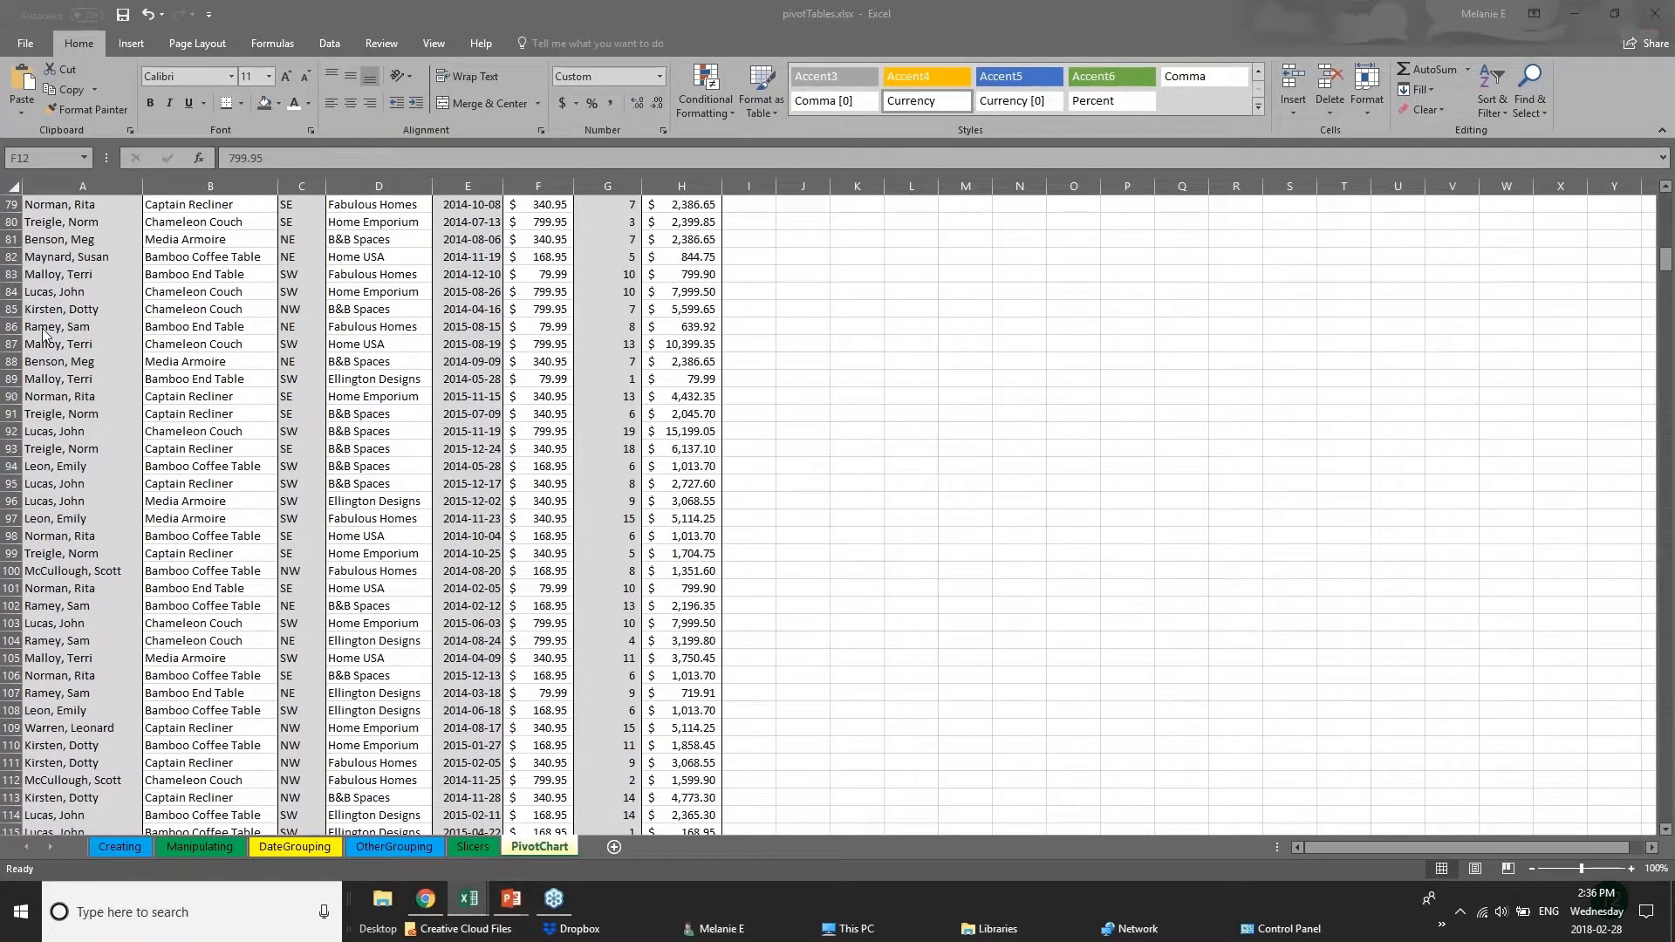
drag(1666, 262, 1665, 209)
scroll(1665, 250, down, 3)
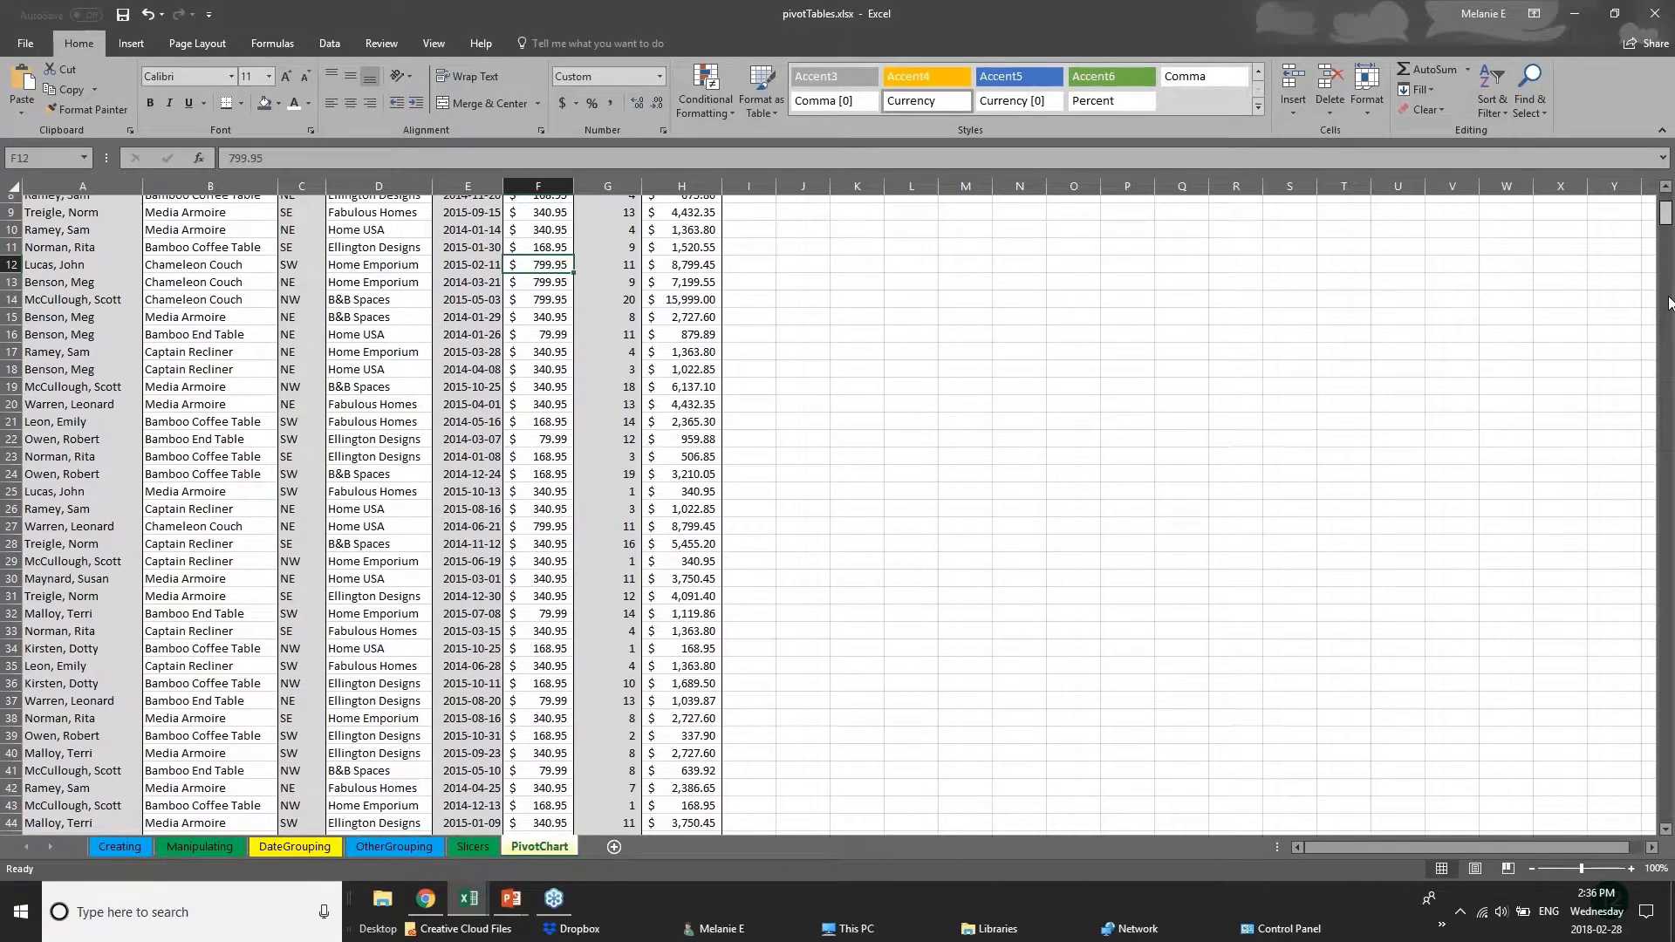
drag(1668, 304, 1666, 452)
click(97, 394)
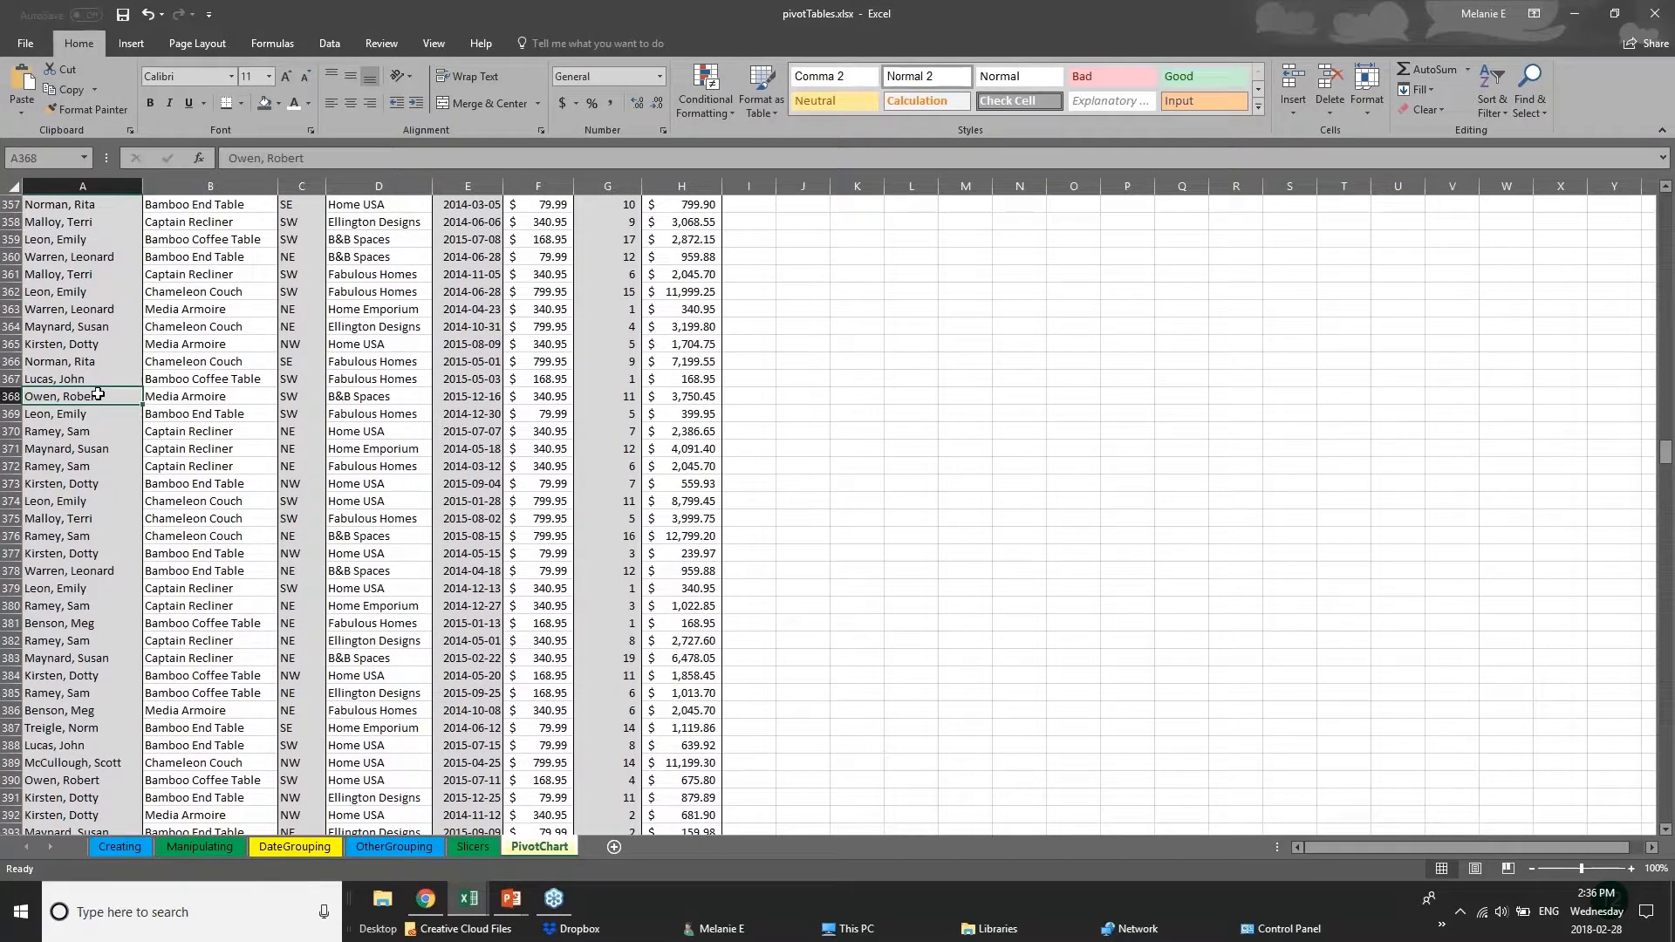
click(236, 377)
click(266, 410)
click(413, 428)
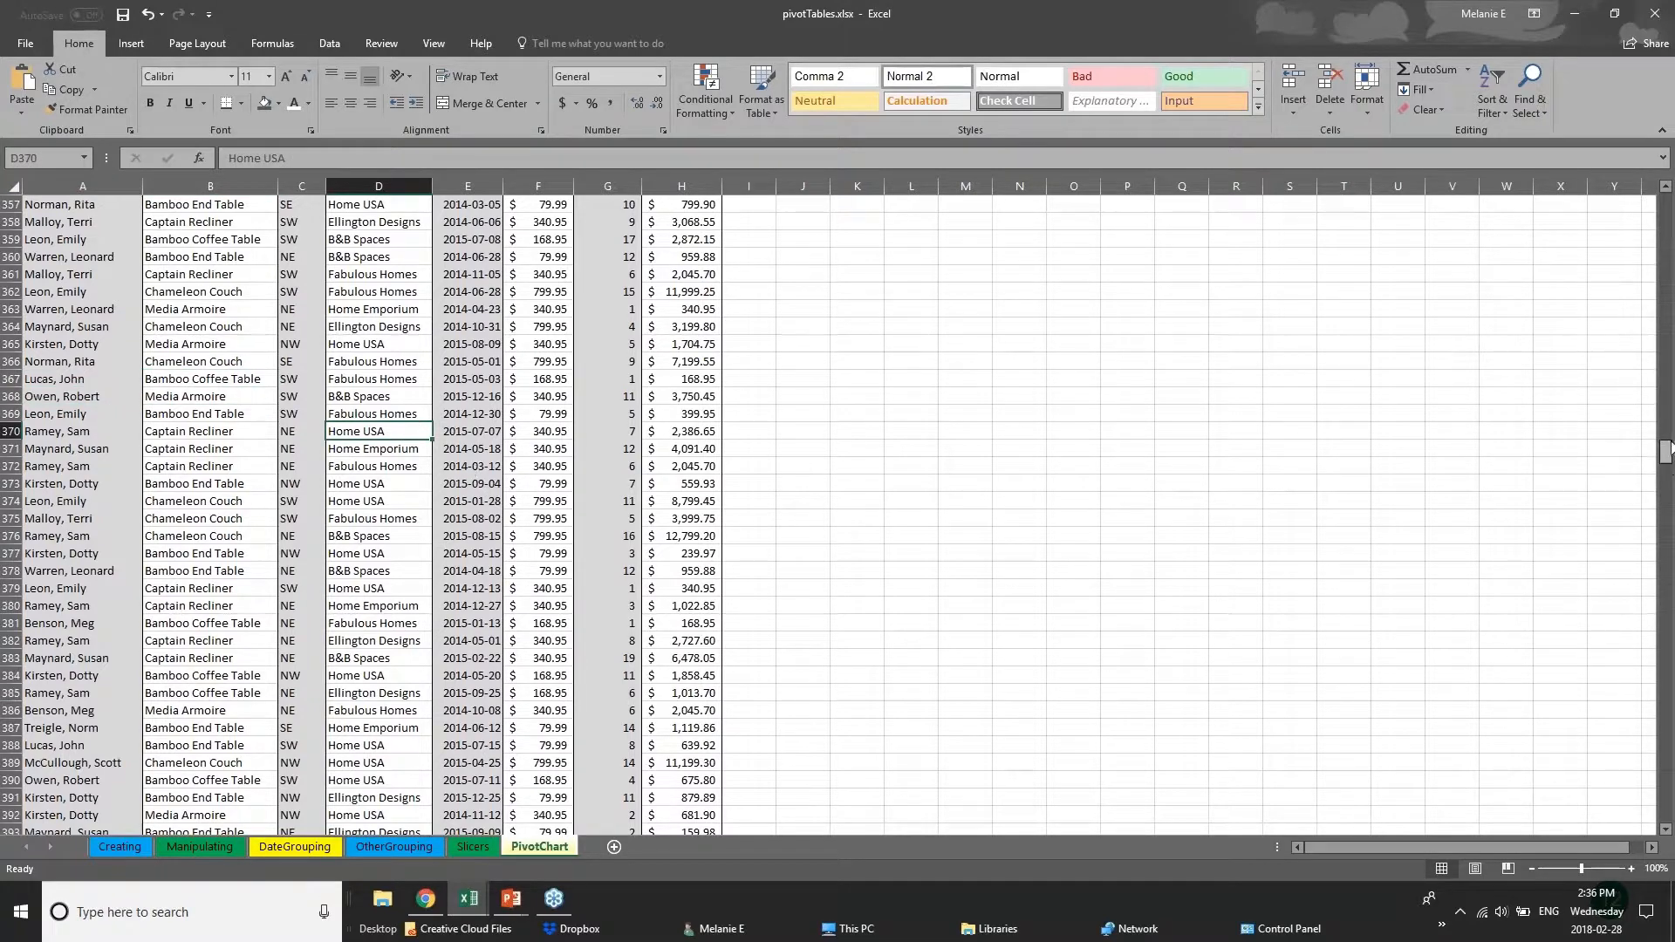
scroll(1668, 414, up, 1)
drag(1665, 449, 1665, 206)
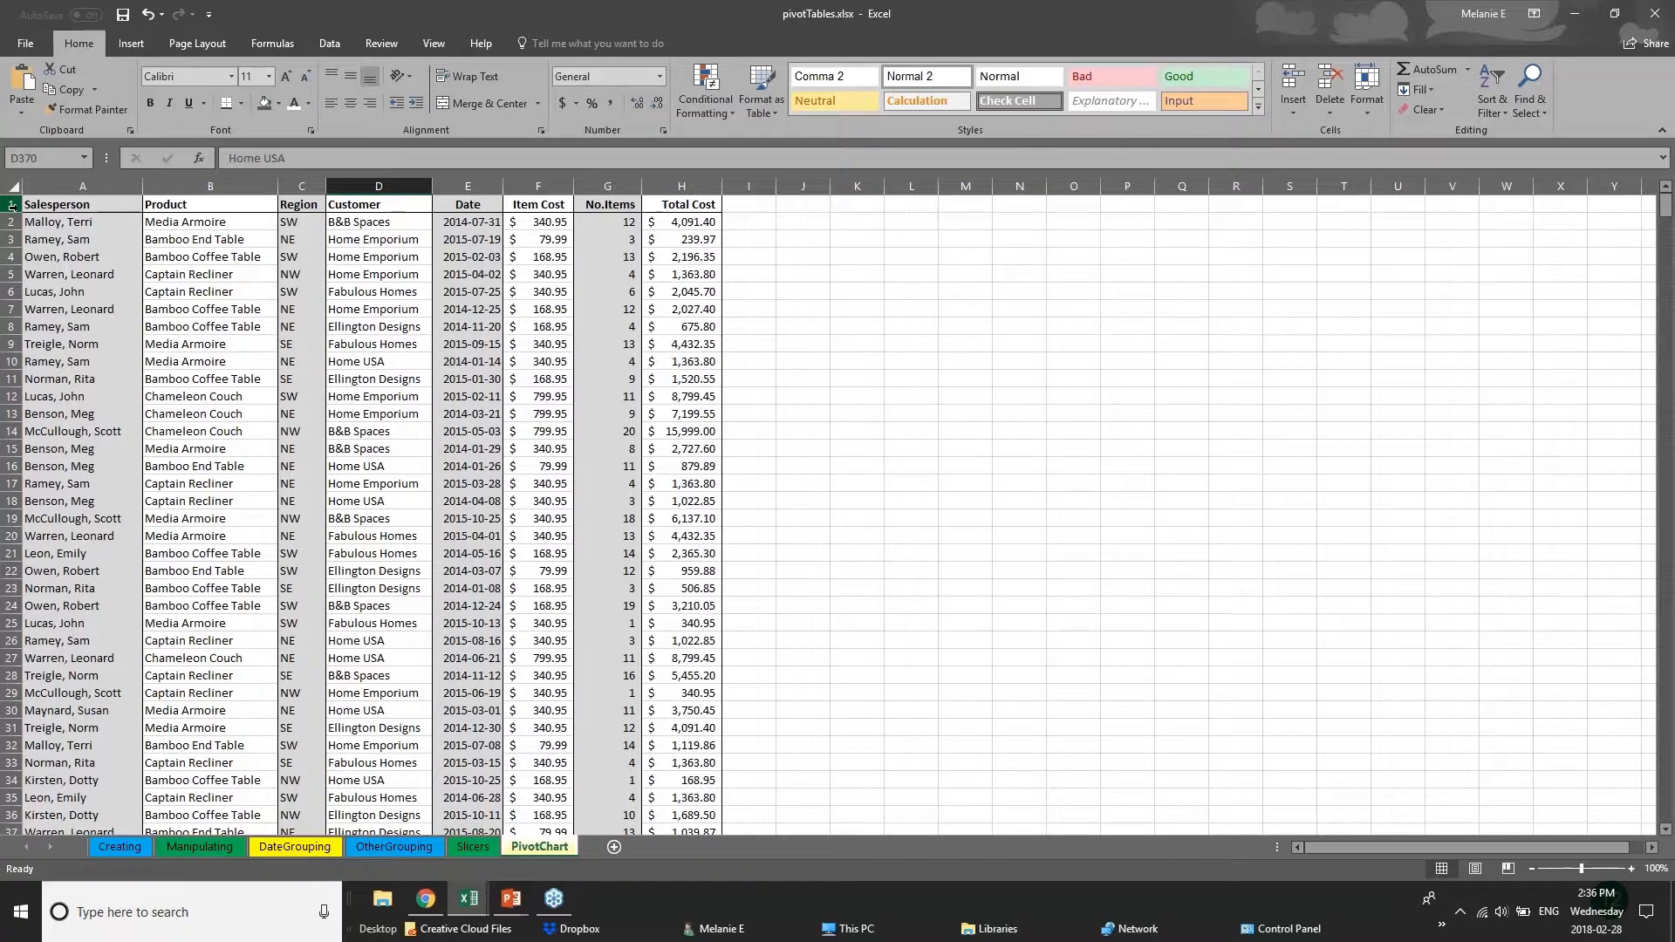
Step: Freeze the first column of the PivotChart sheet so the salespeople stay in view while scrolling
click(12, 204)
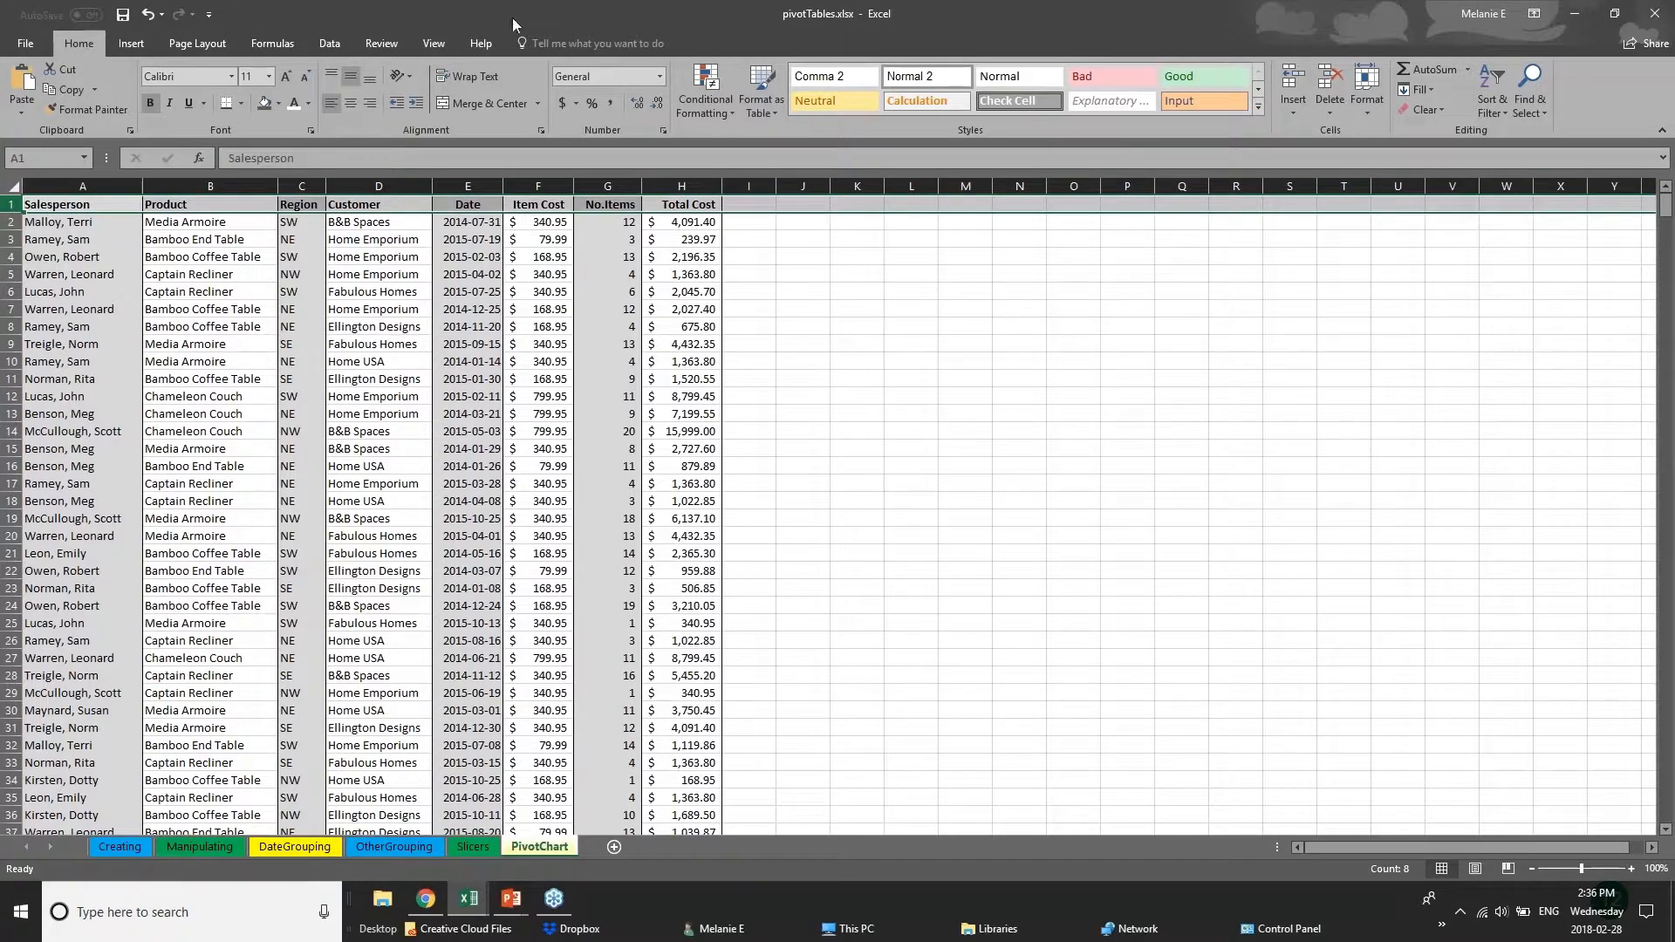
click(439, 46)
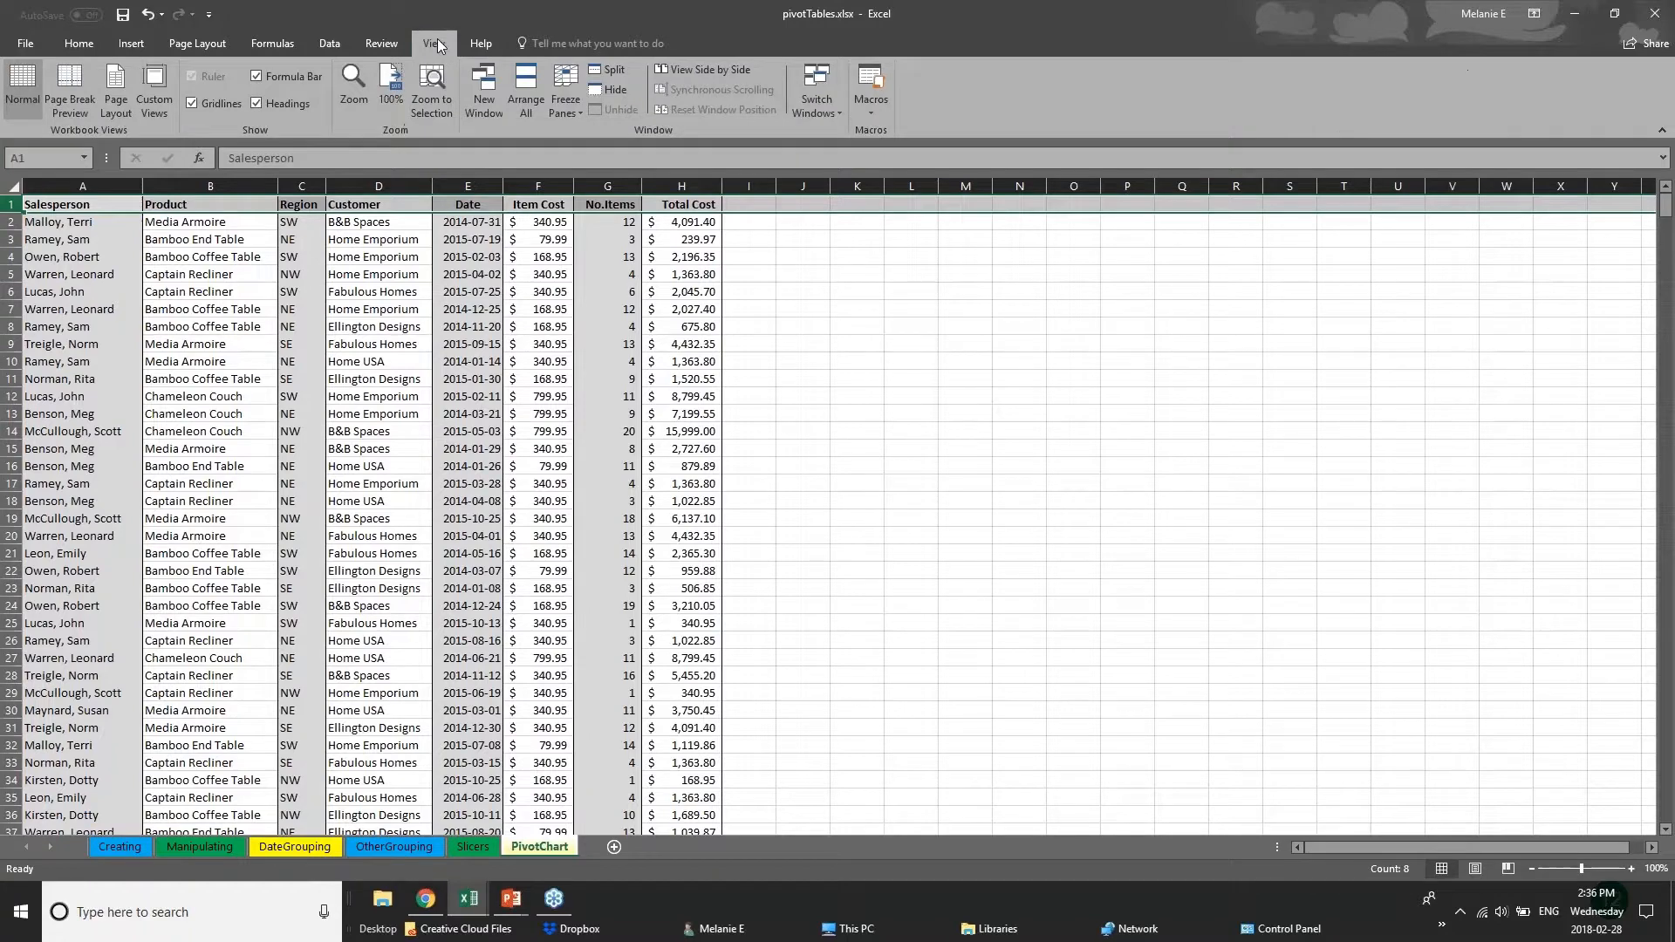
click(566, 107)
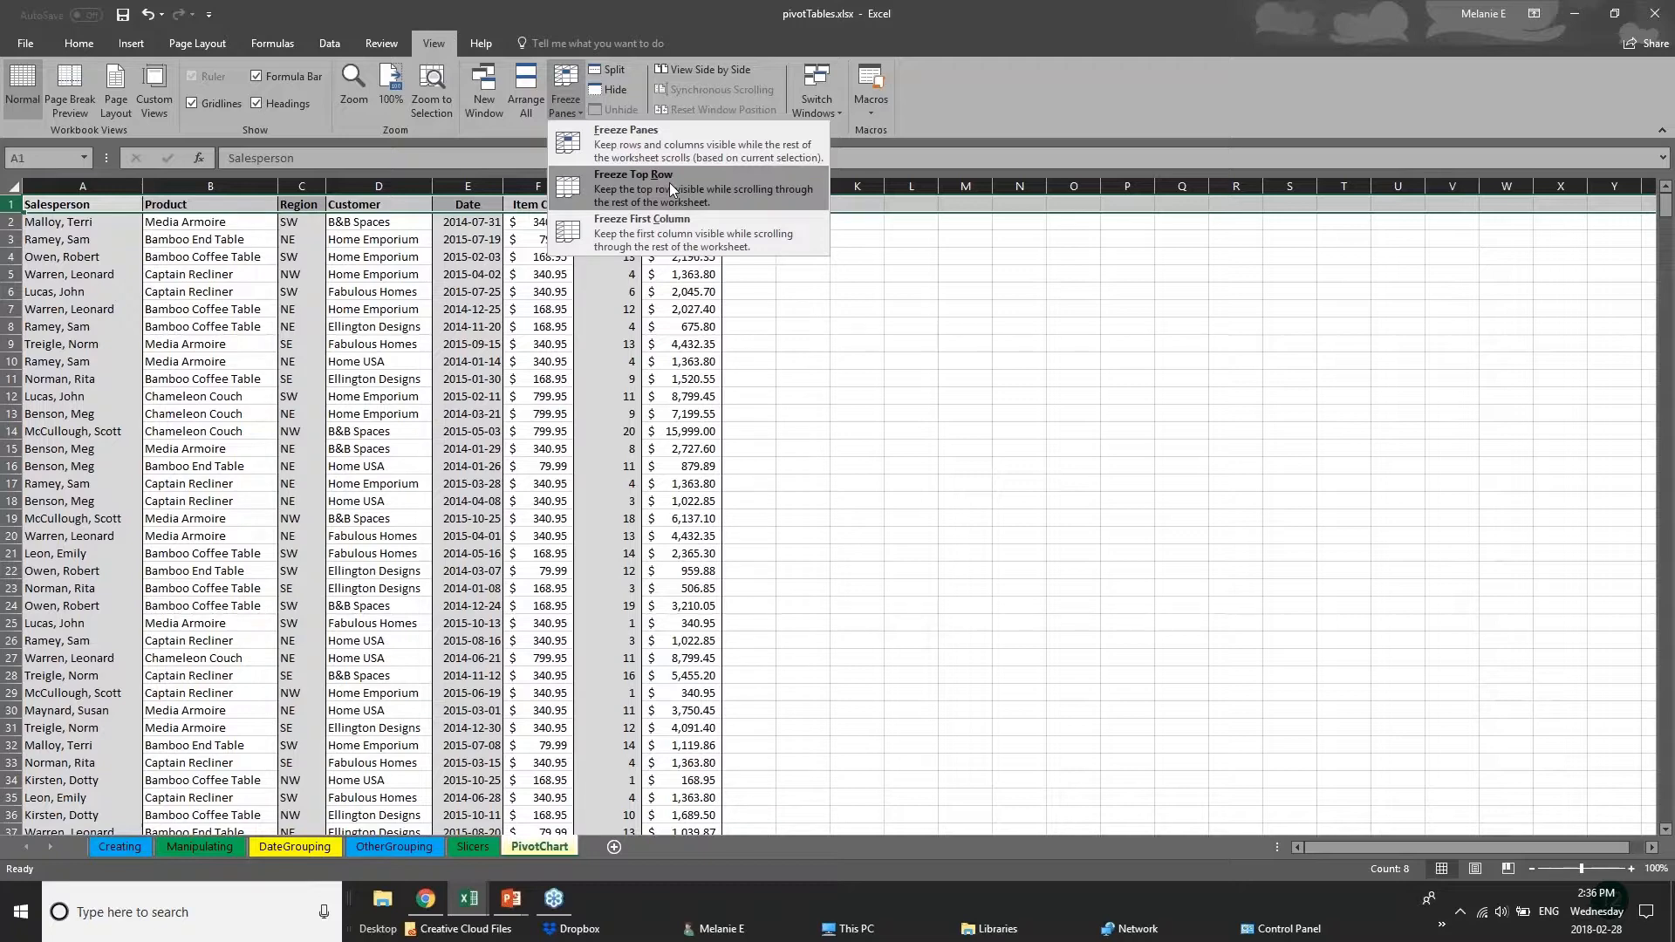
click(675, 233)
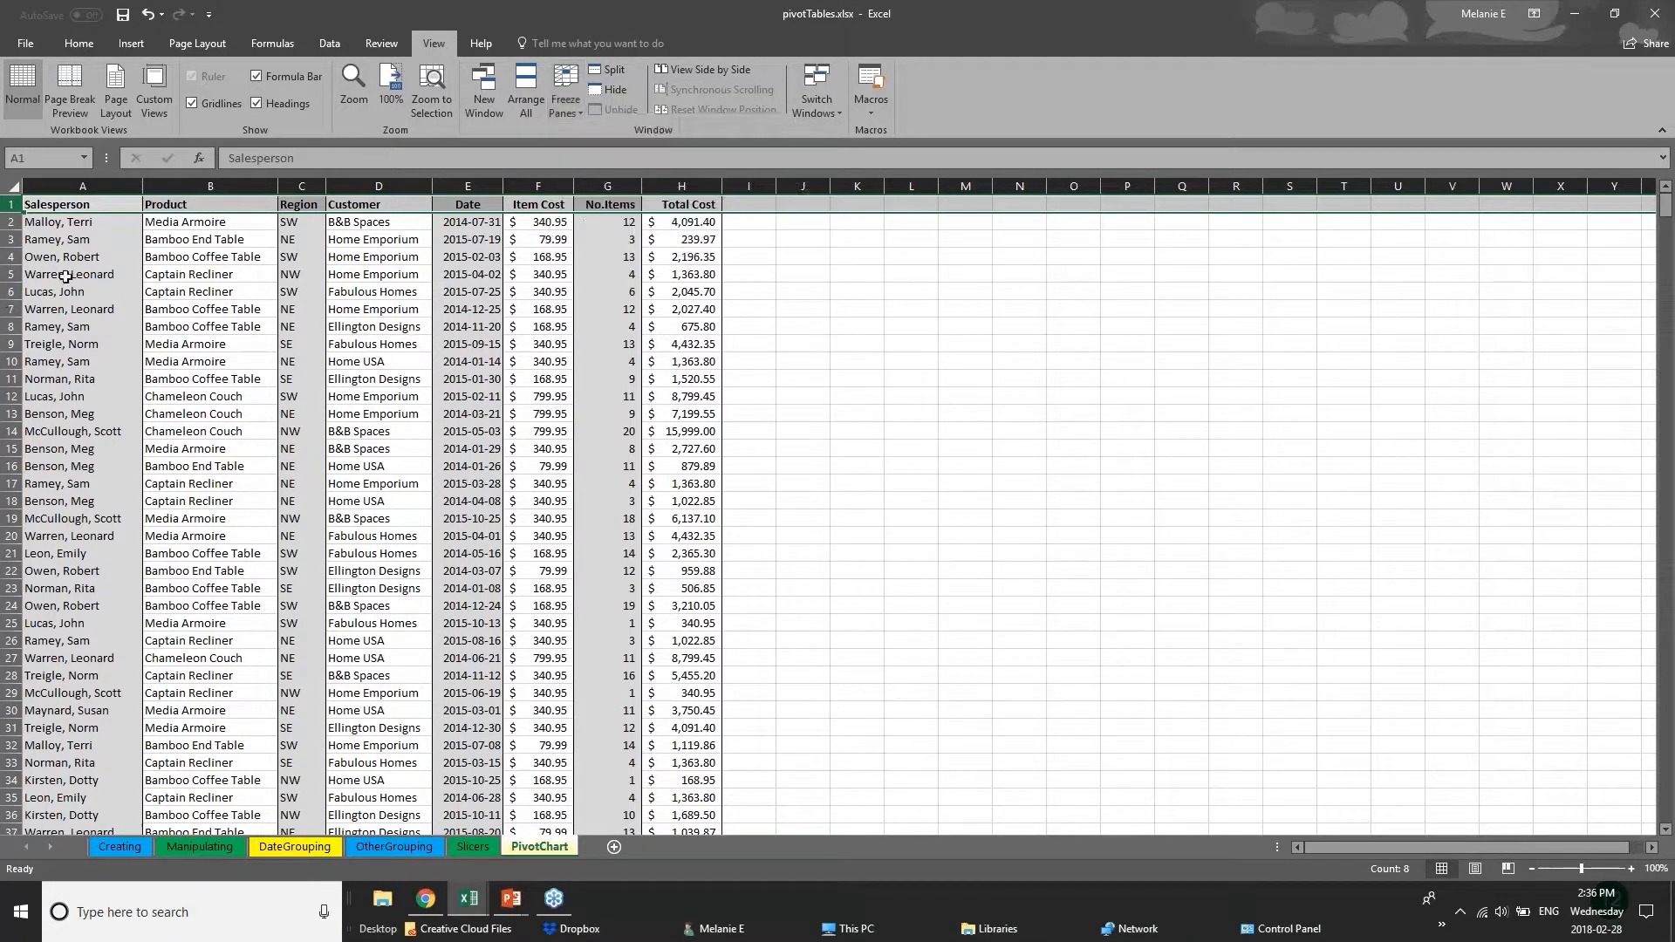
Step: Select the whole Salesperson column and apply Freeze First Column to the PivotChart sheet
click(66, 276)
click(84, 185)
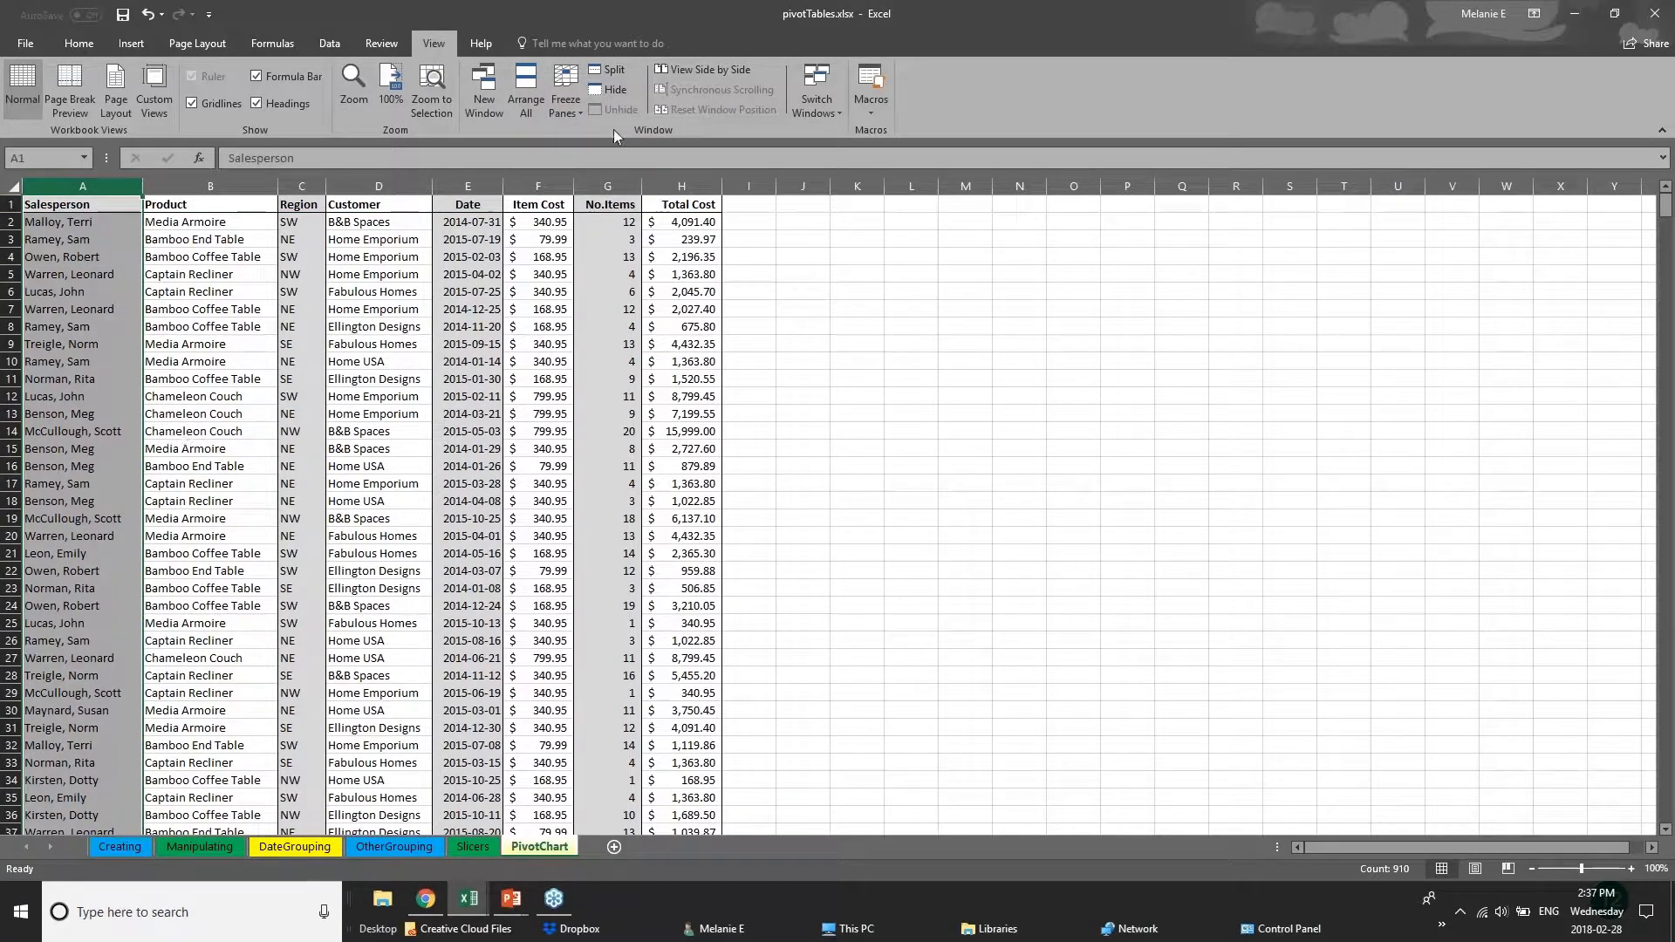
click(565, 103)
click(597, 234)
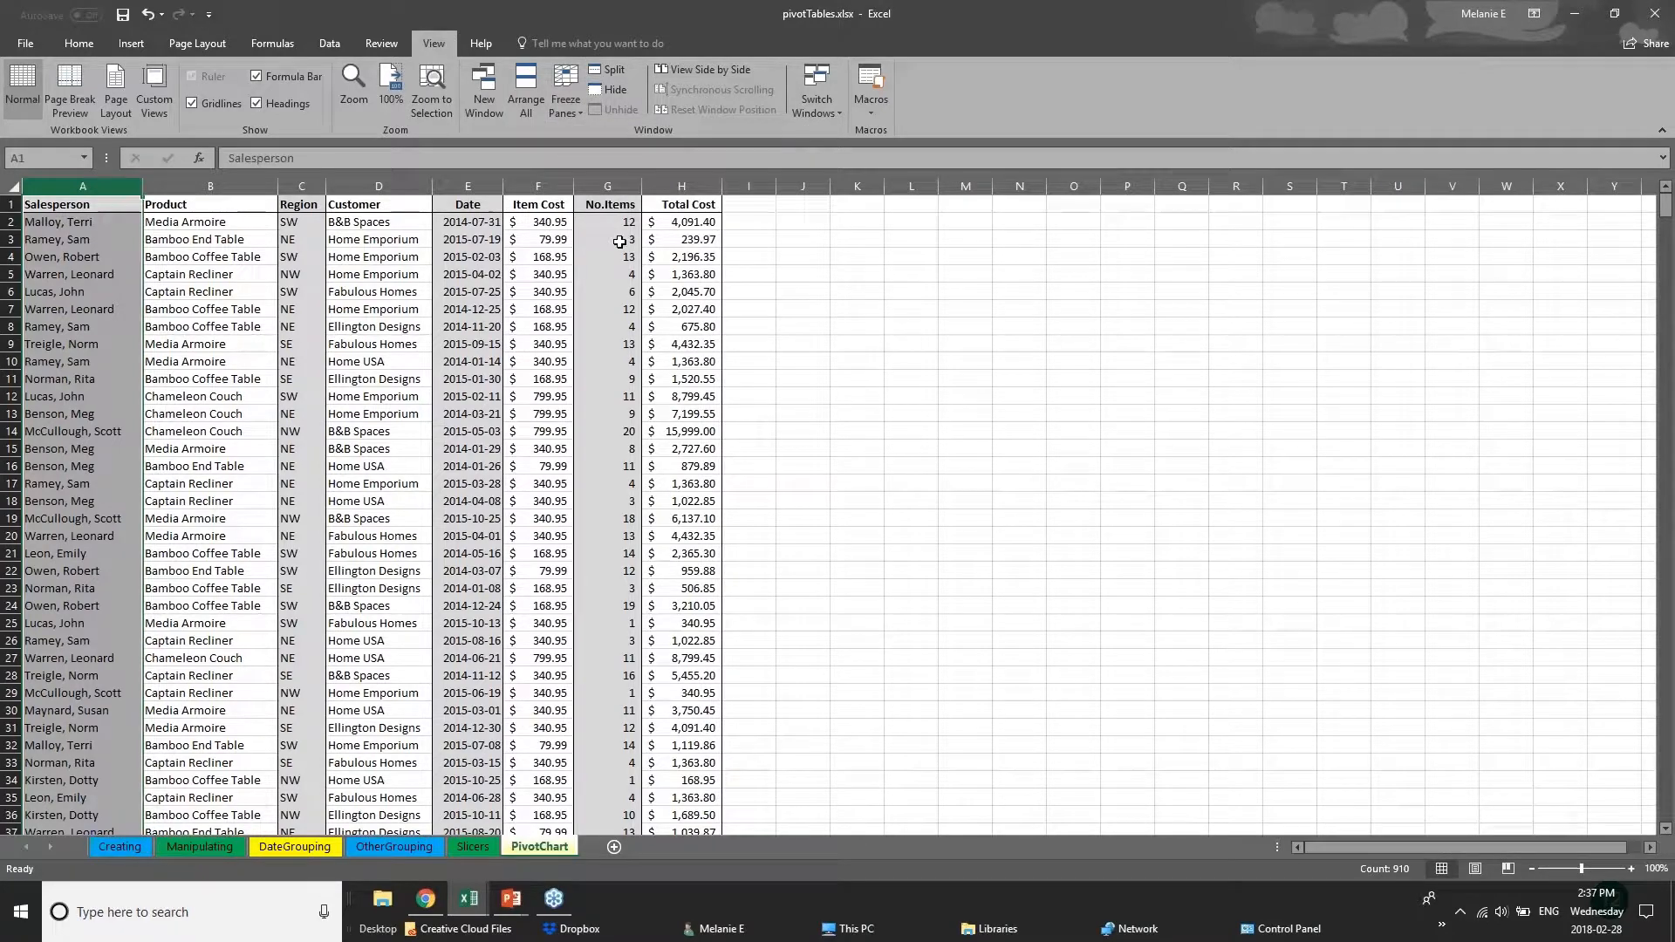
Step: Widen the Total Cost, No.Items and Item Cost columns so the data extends beyond the visible window
drag(721, 189, 1478, 188)
drag(644, 187, 1049, 187)
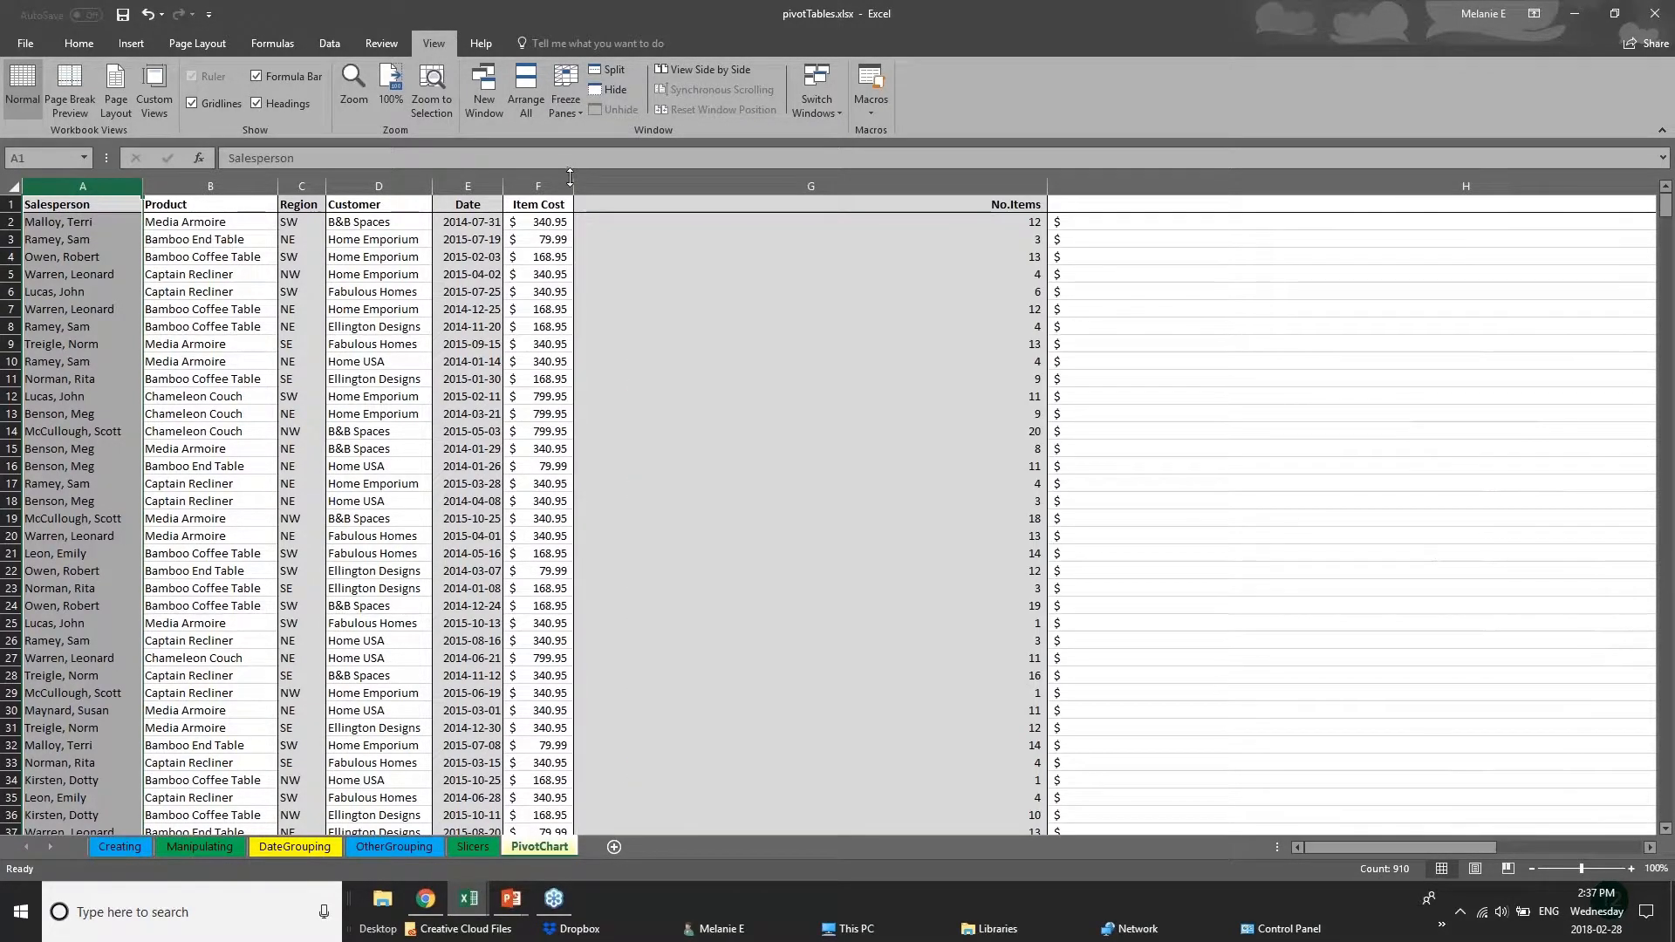
drag(574, 181, 713, 181)
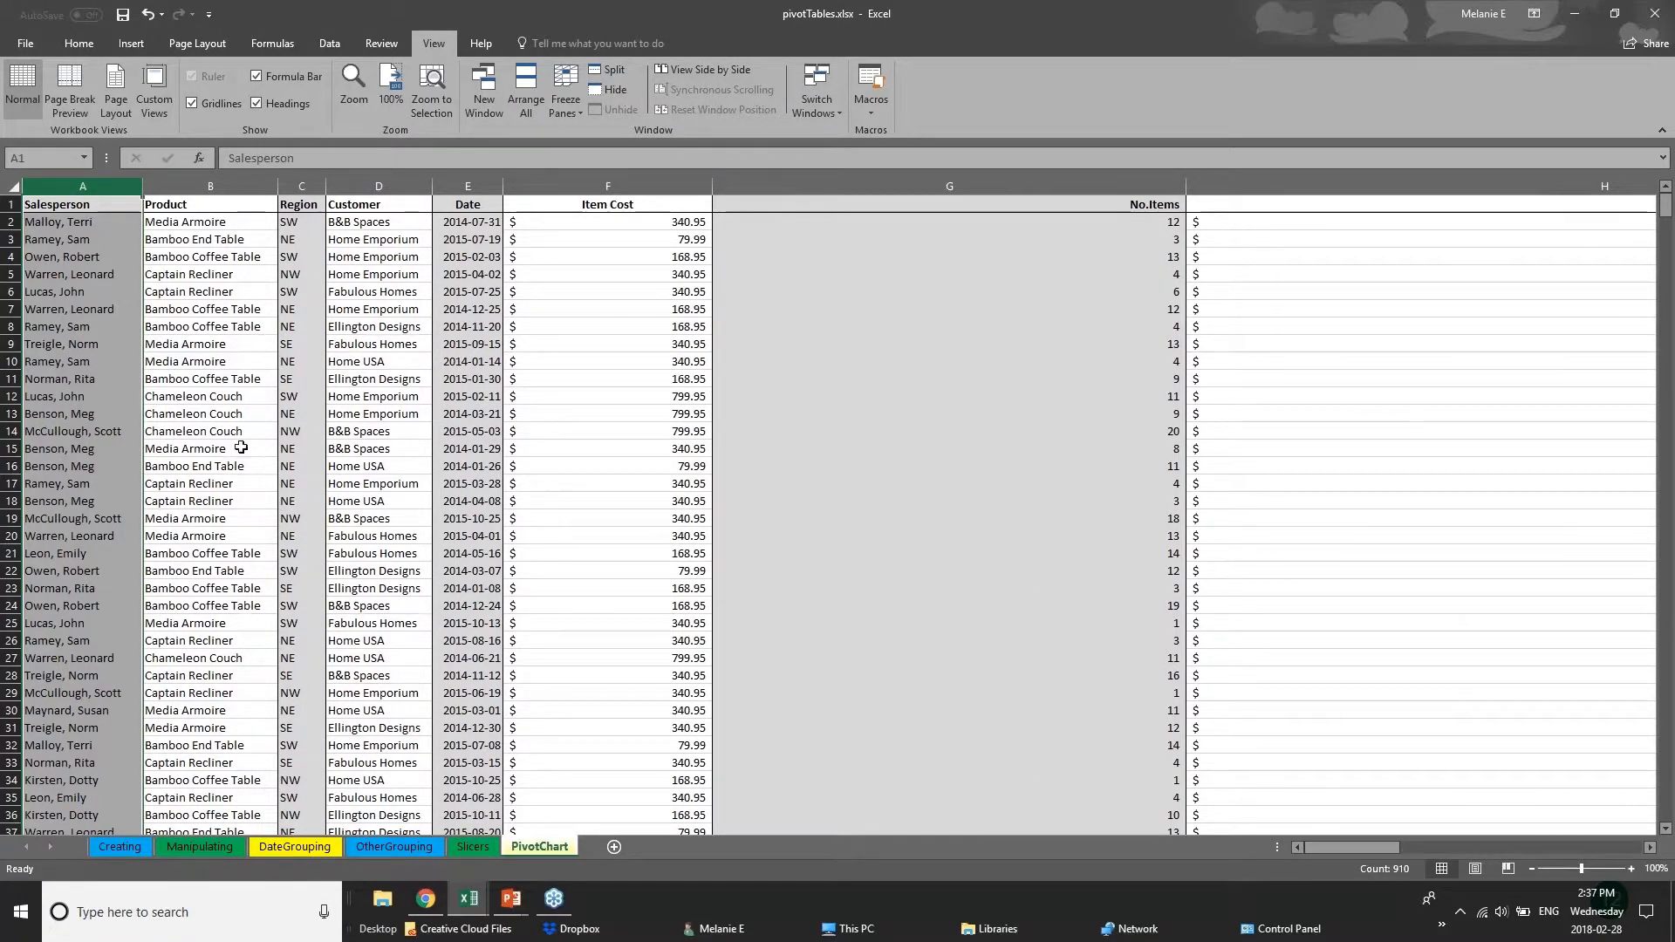
Step: Select the header row and freeze the top row of the PivotChart sheet
click(12, 204)
click(565, 99)
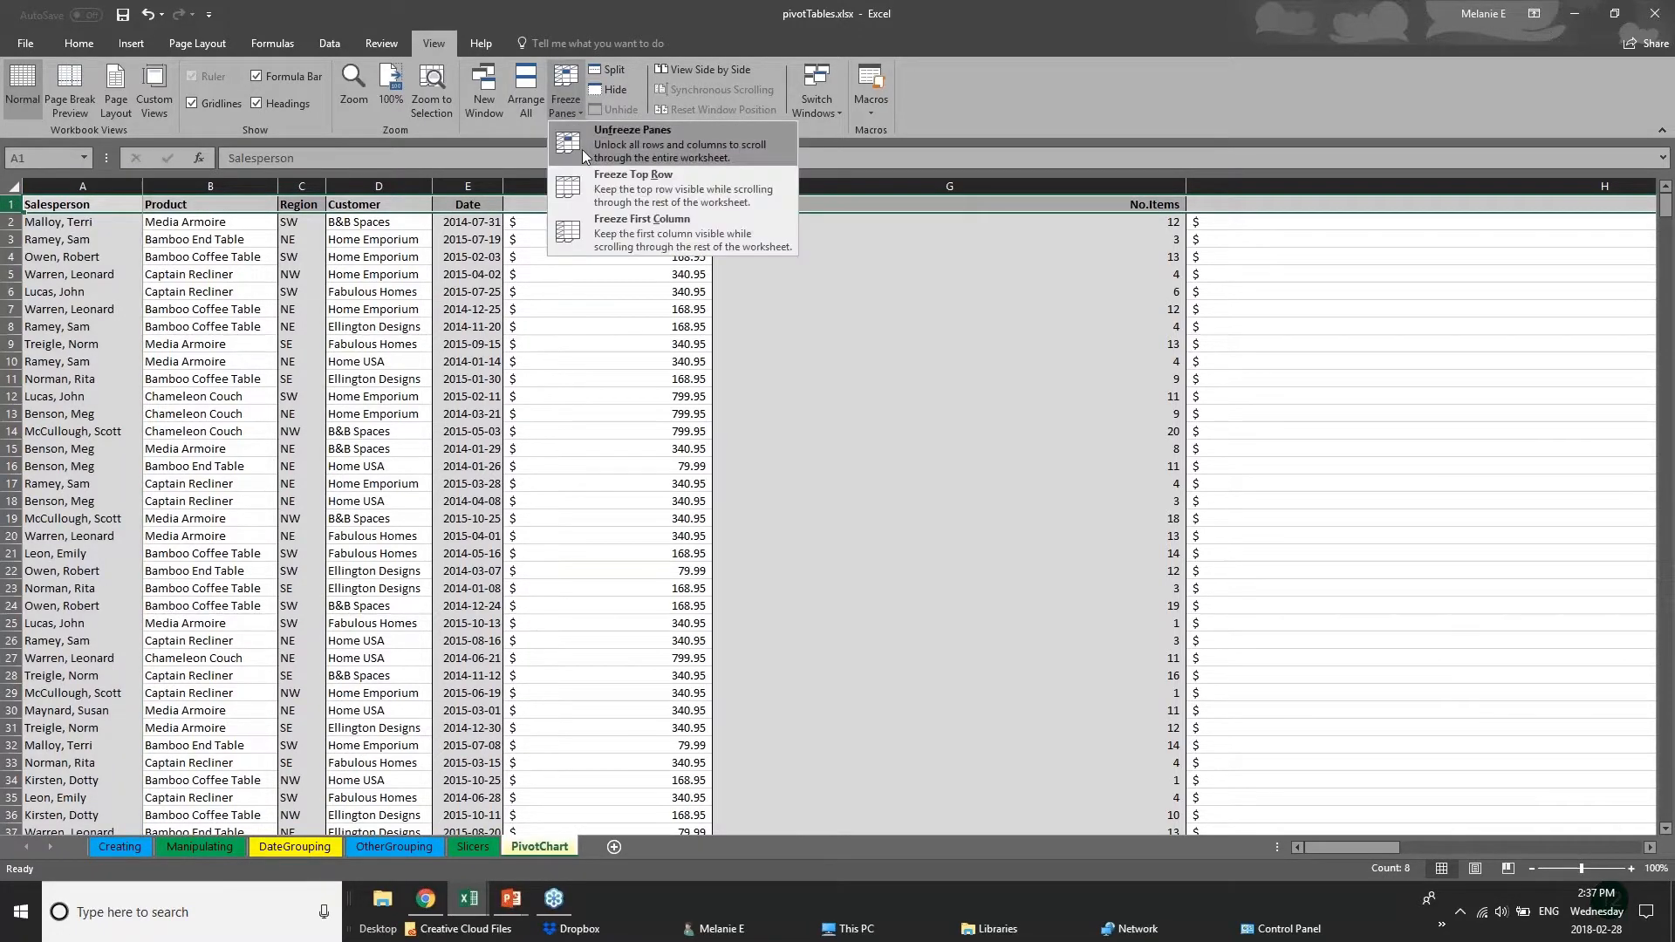
click(591, 195)
click(776, 518)
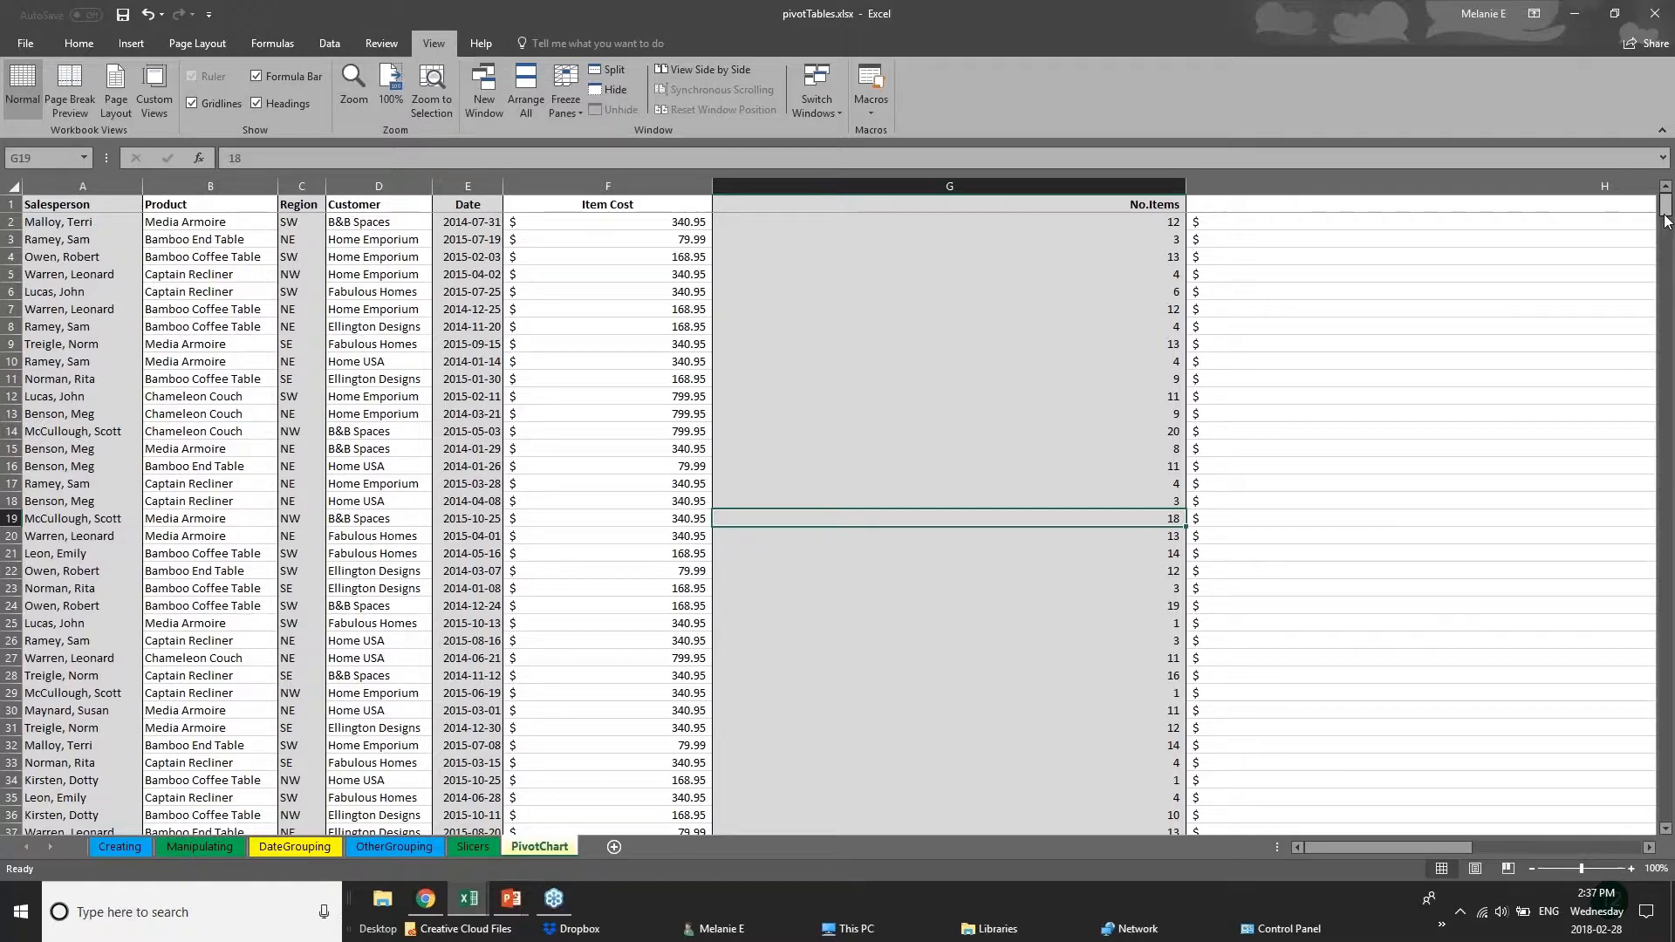
Step: Look through the sales records well below the frozen header row and return towards the first records
mouse_move(1665, 221)
mouse_down()
mouse_move(1670, 495)
mouse_move(1669, 188)
mouse_up()
click(75, 204)
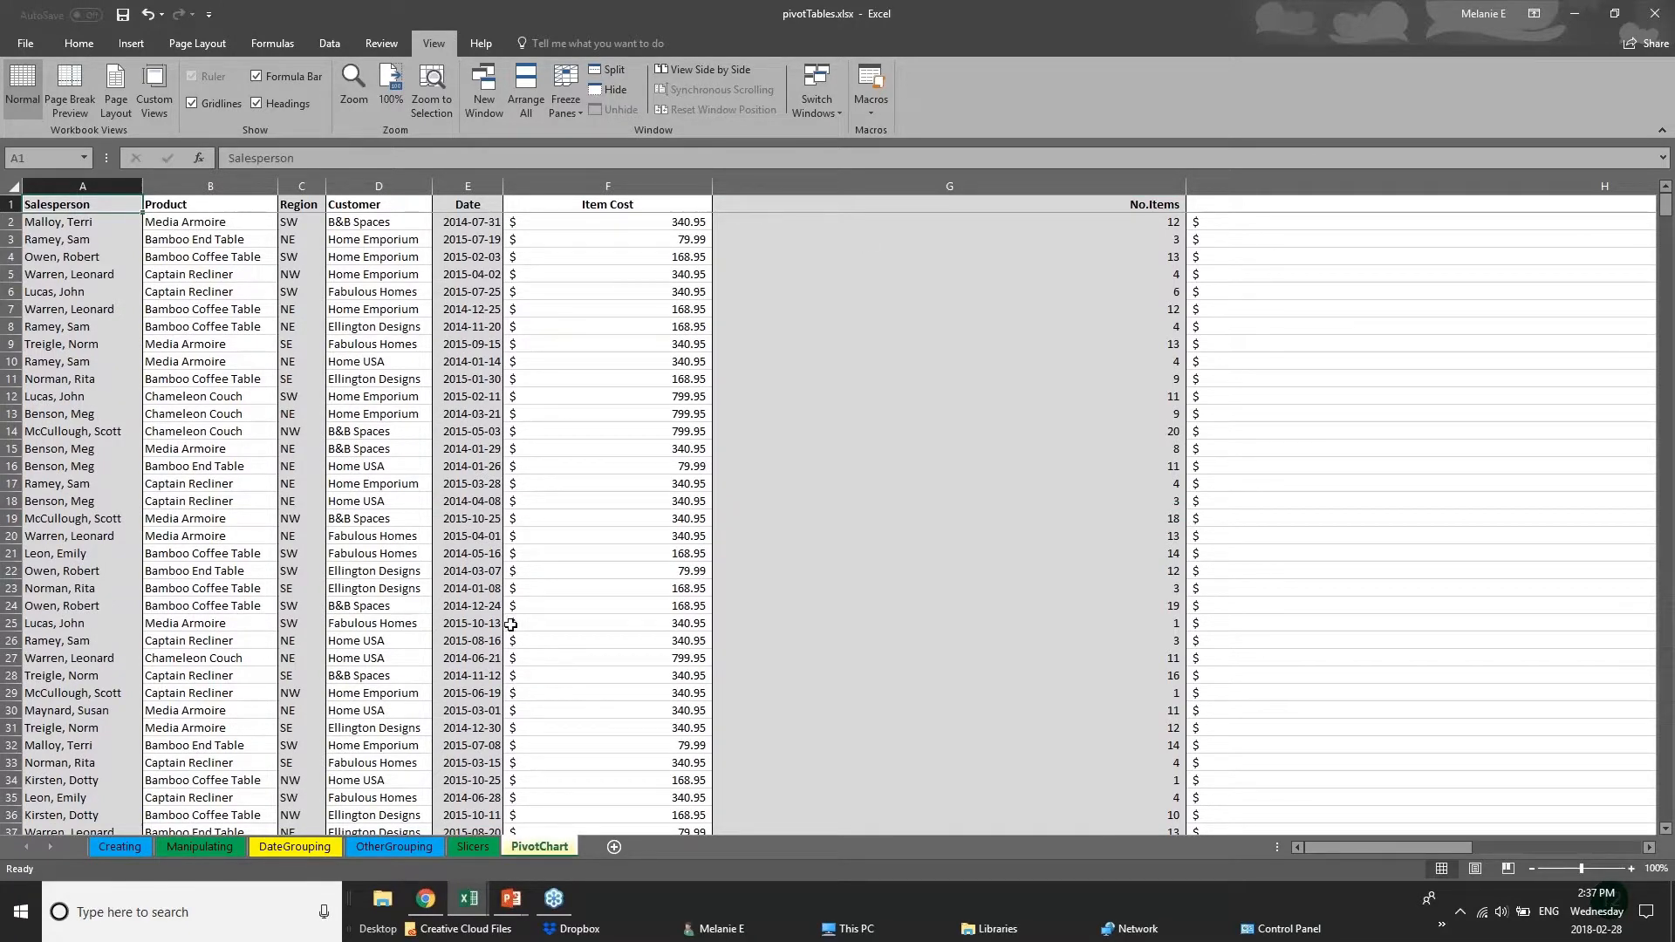
click(535, 536)
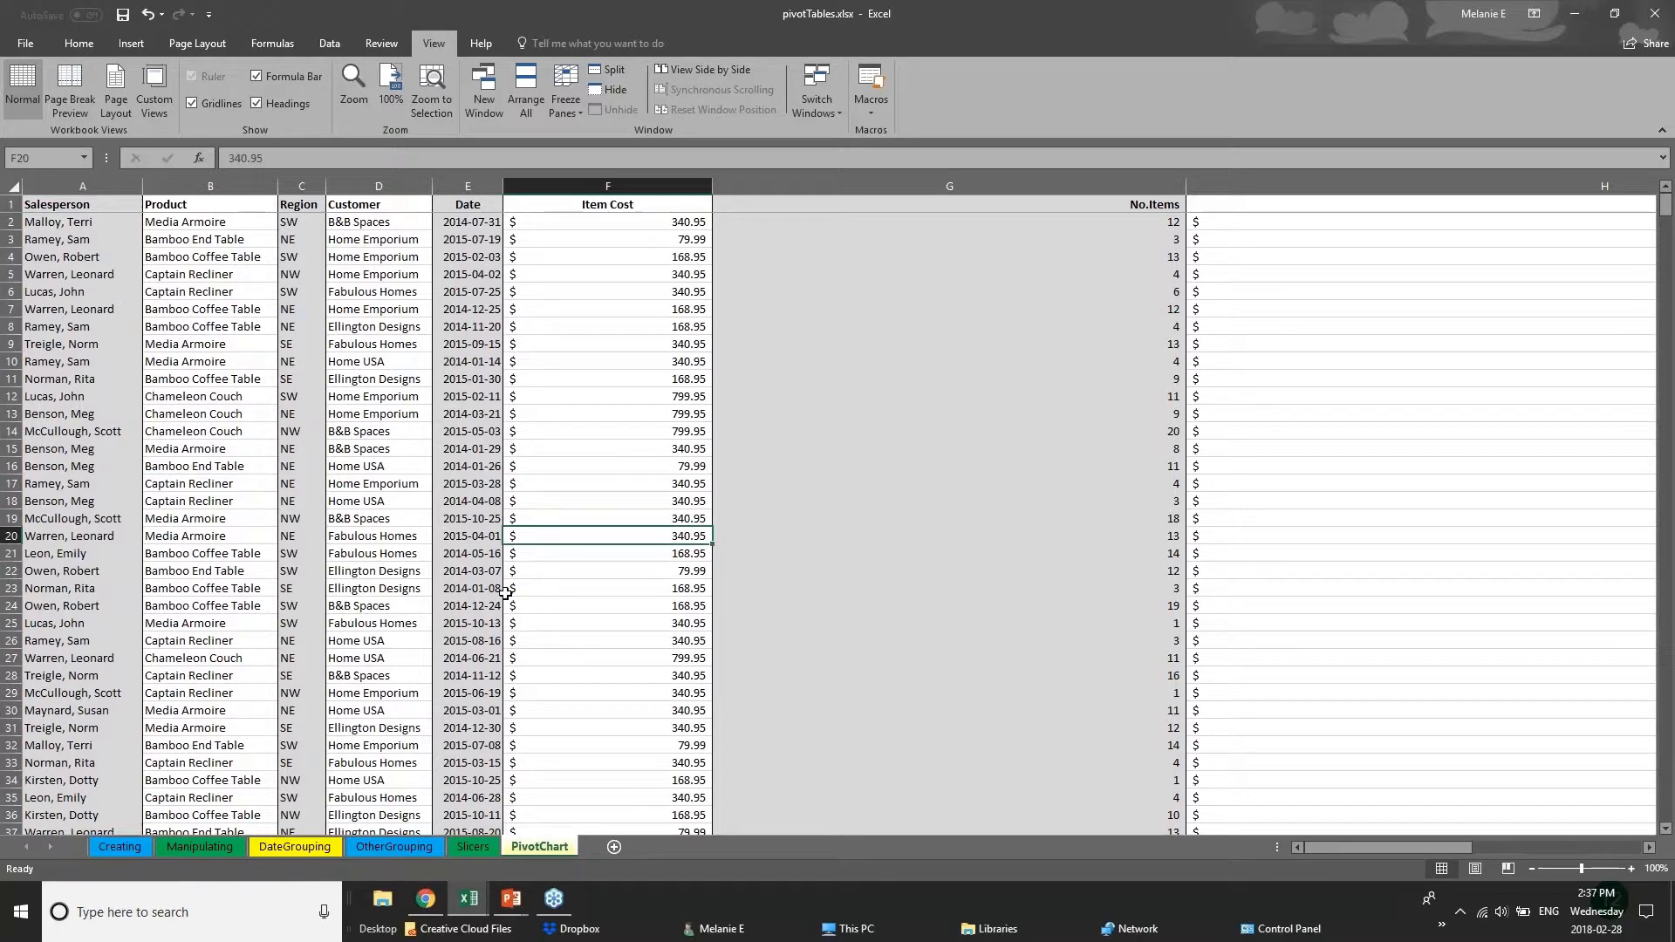
scroll(505, 593, down, 2)
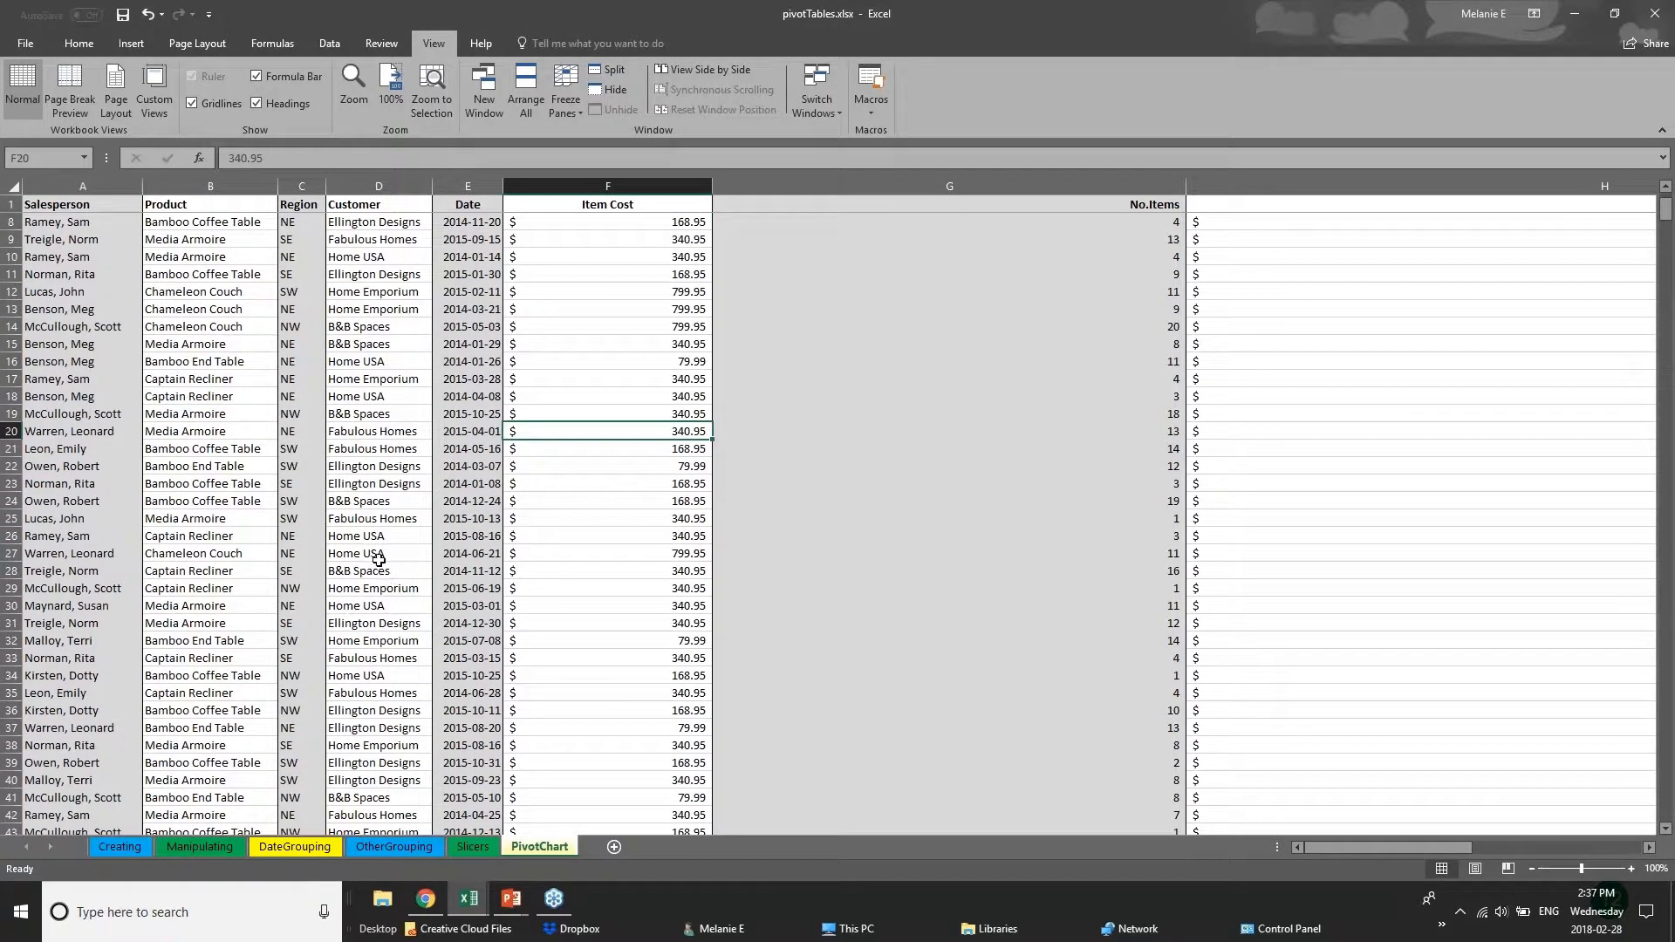
click(382, 589)
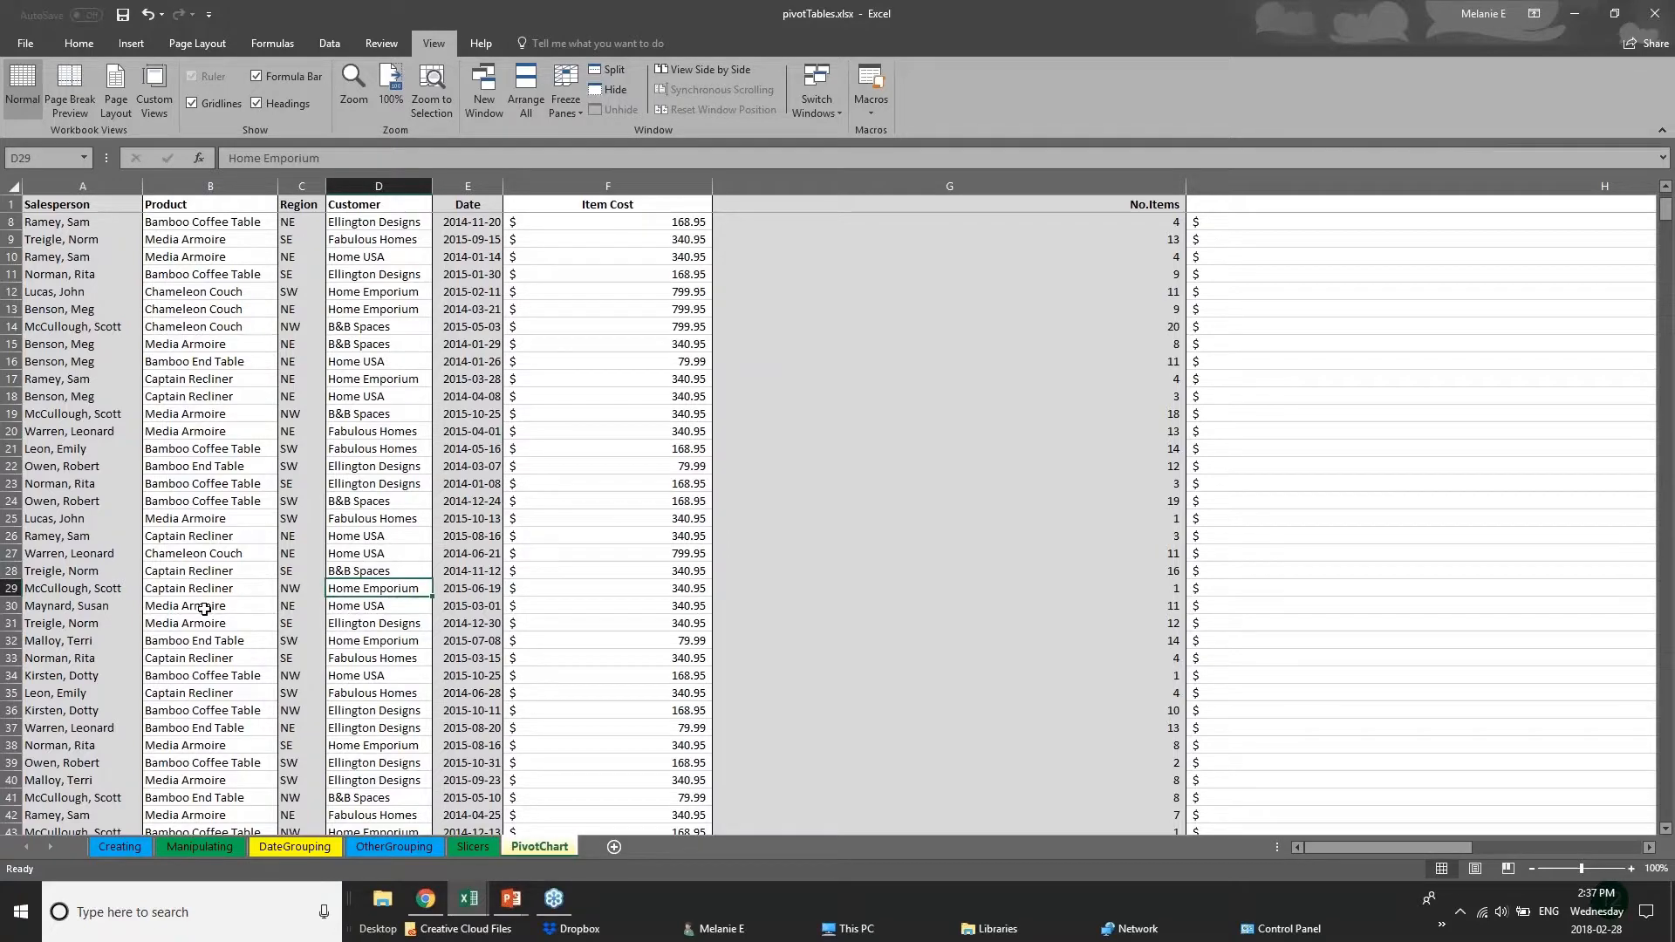
scroll(180, 604, down, 12)
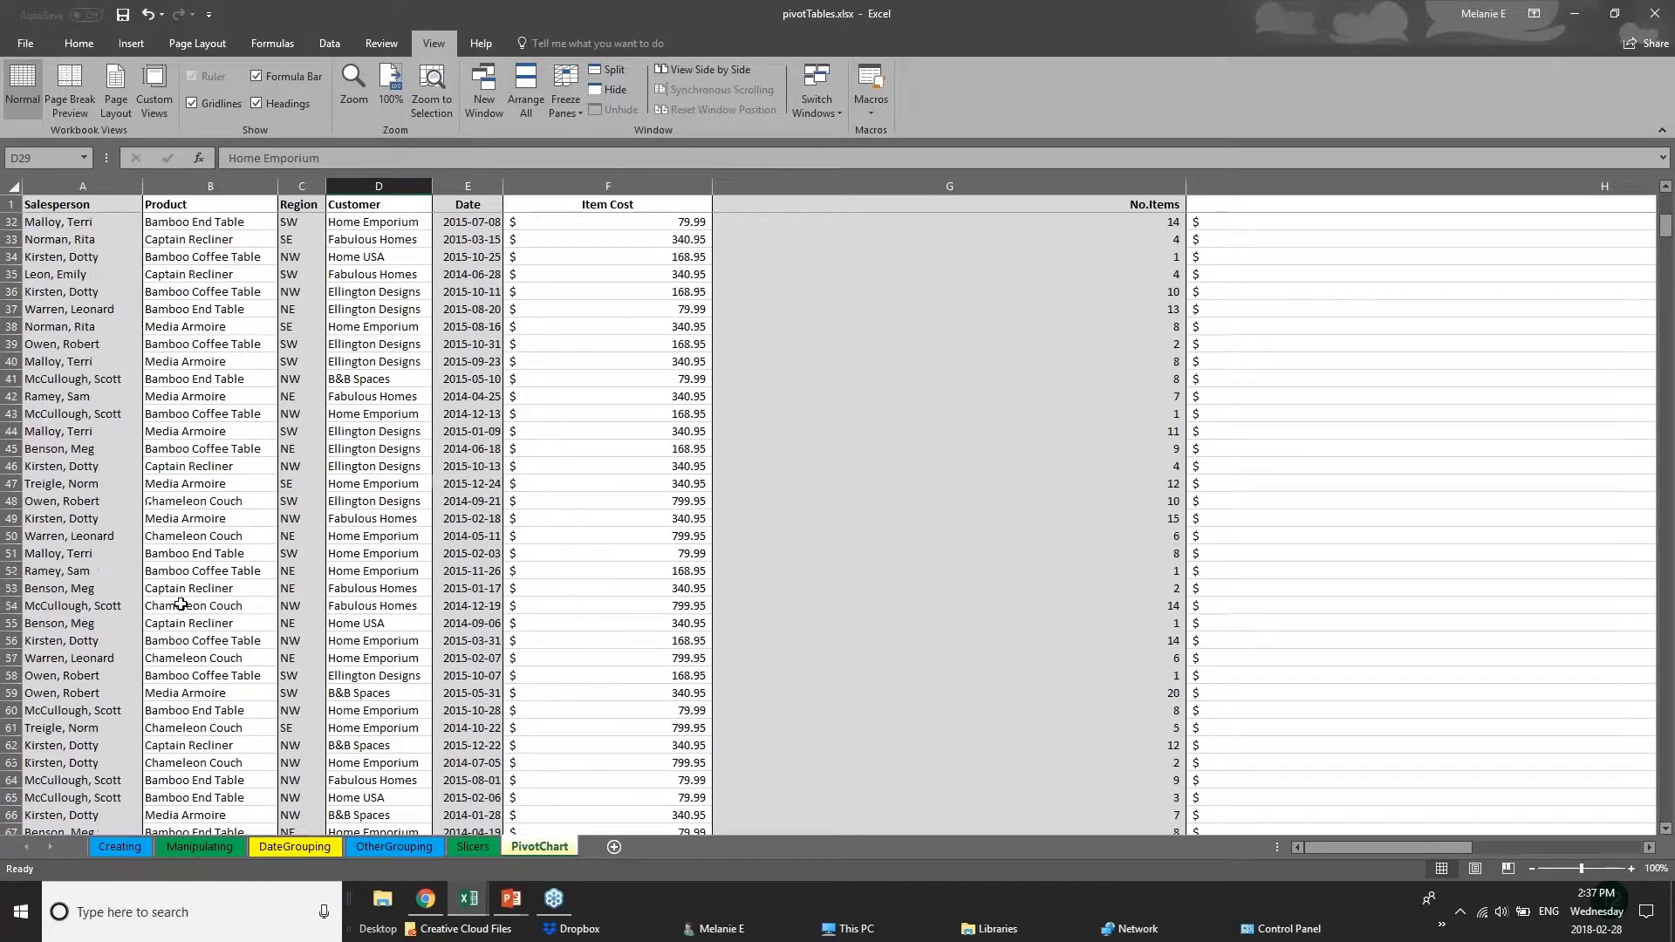
scroll(180, 605, down, 3)
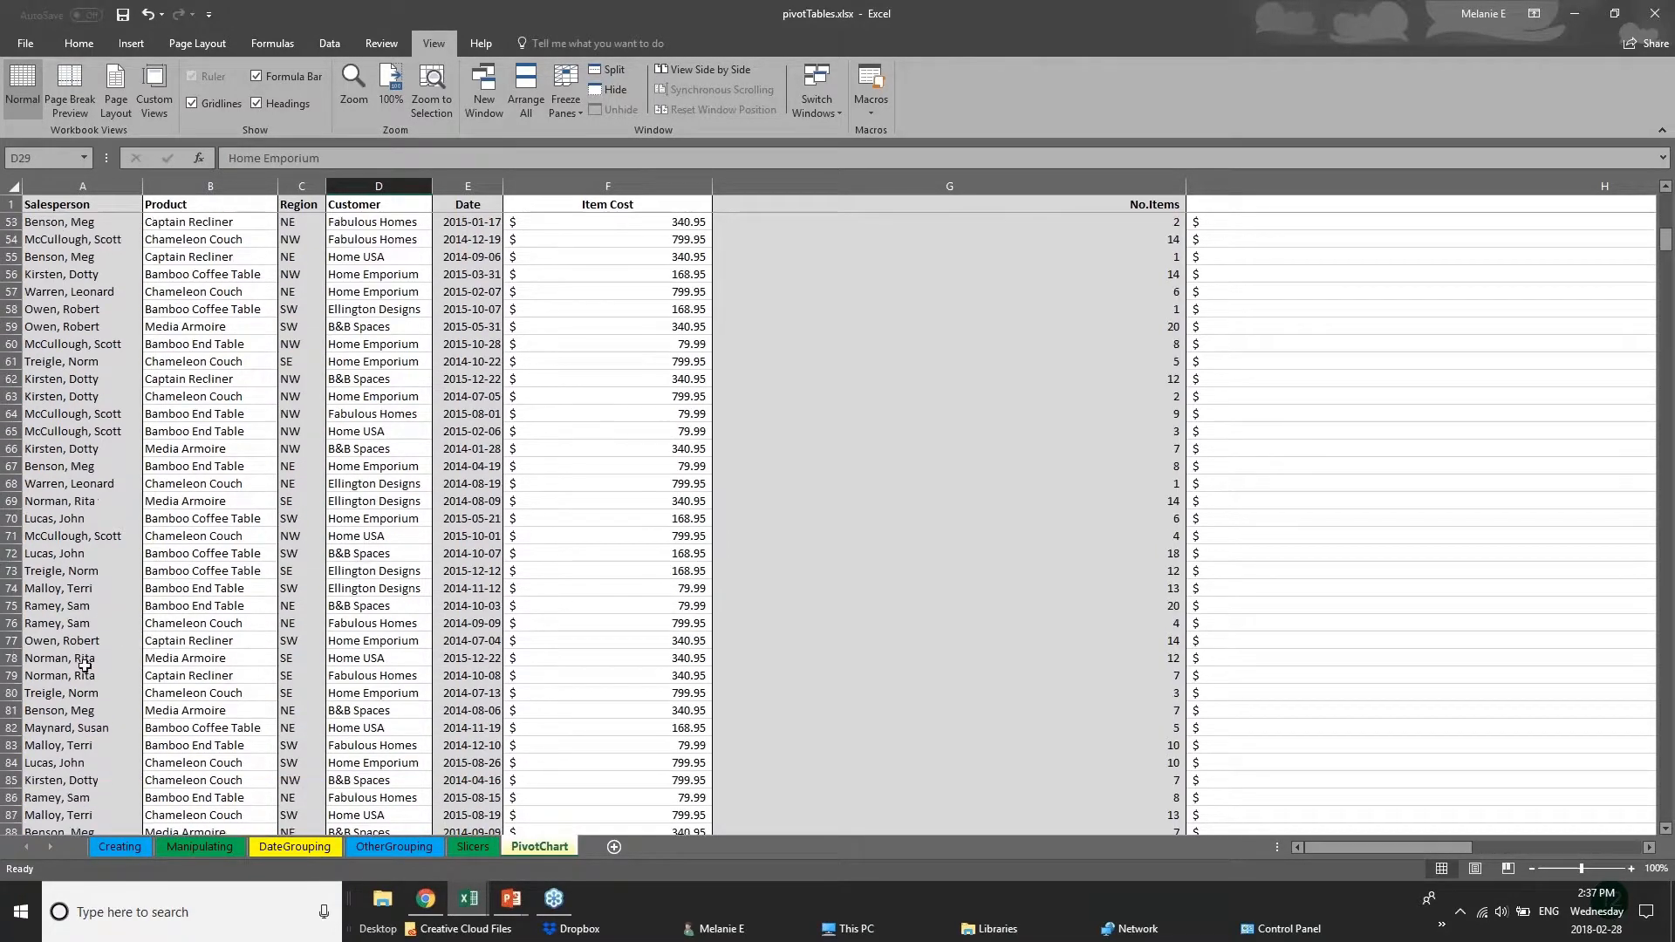
scroll(85, 665, up, 1)
scroll(85, 664, up, 3)
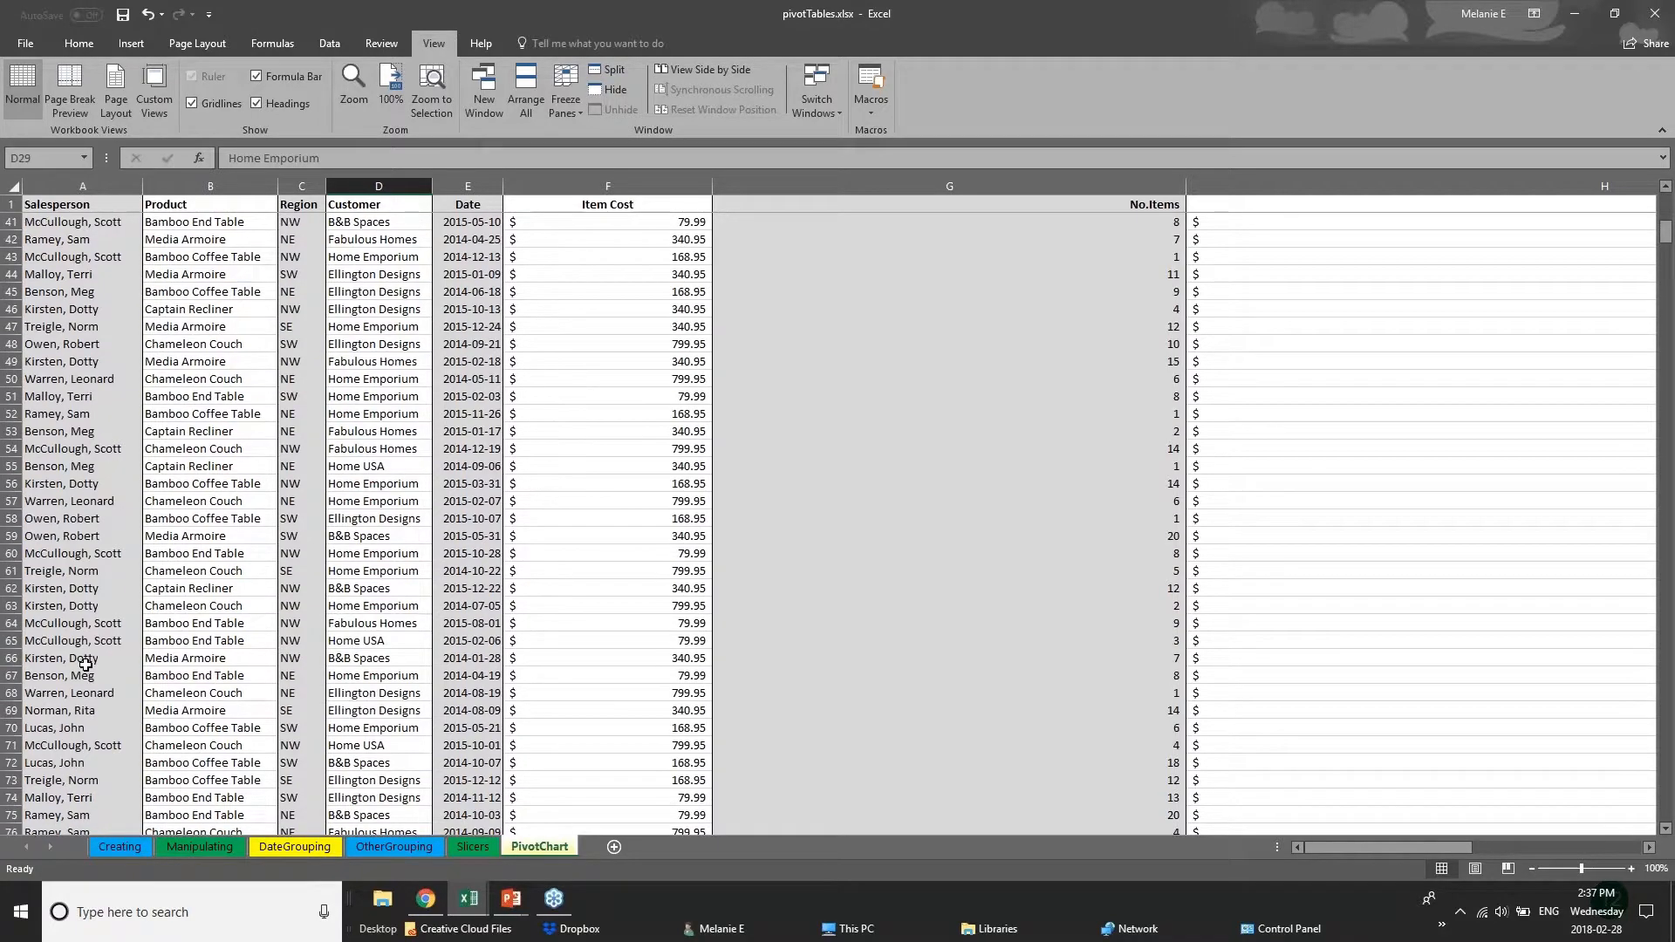
scroll(85, 665, up, 8)
Step: Narrow the Item Cost and No.Items columns to bring the Total Cost column back into view
drag(711, 186, 622, 186)
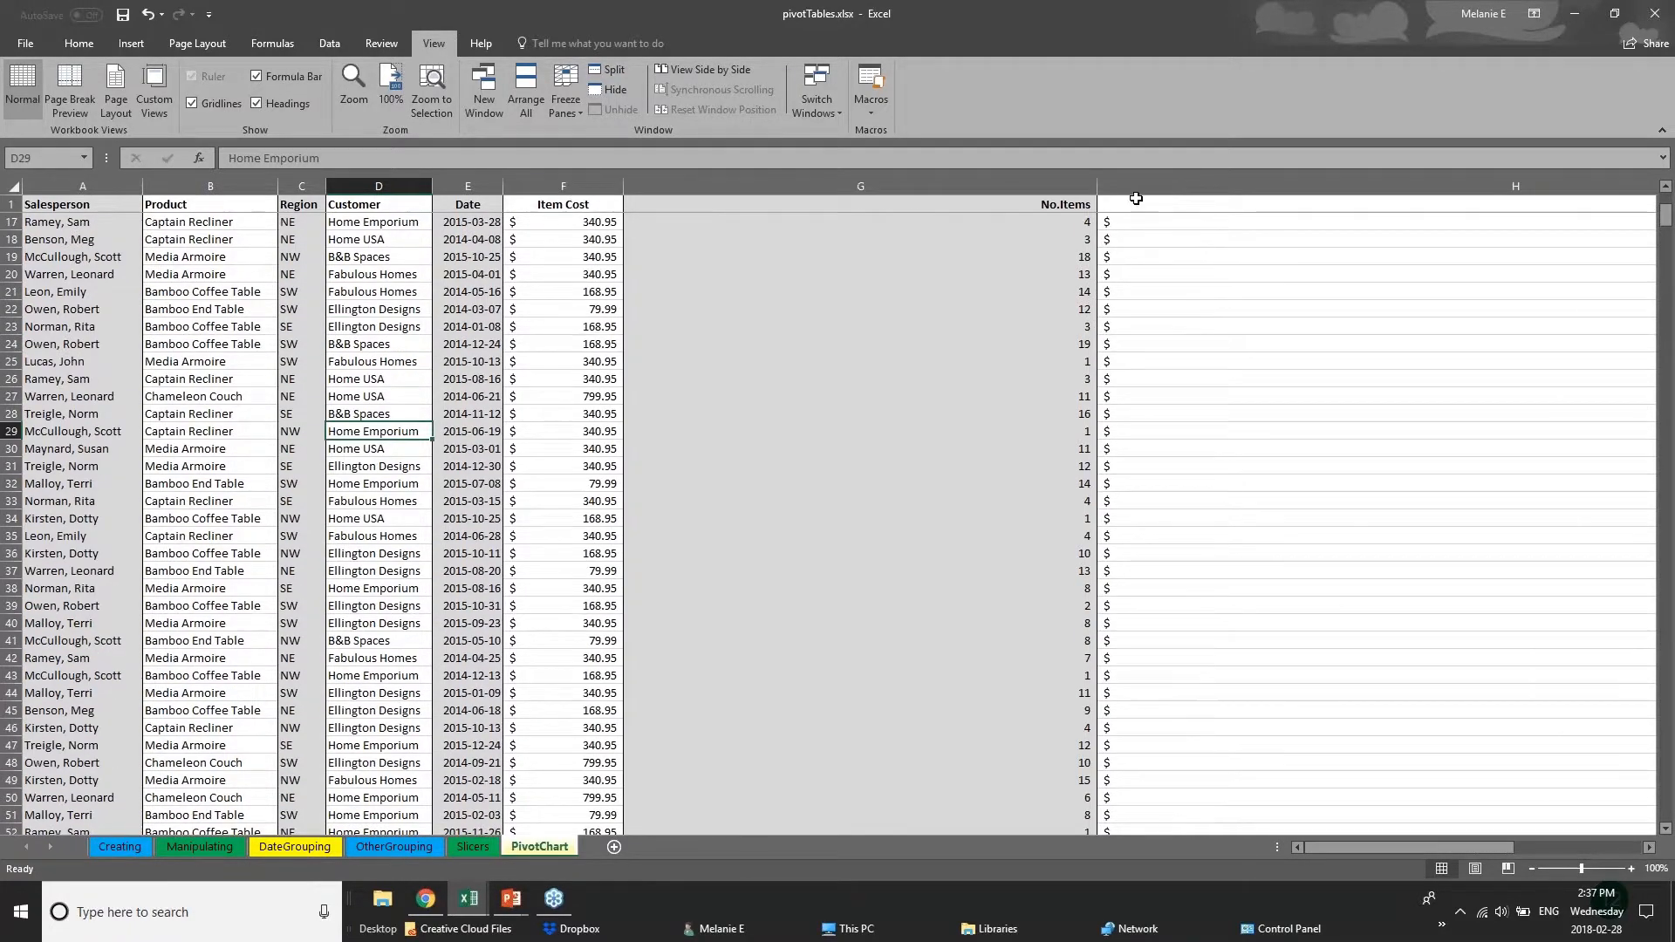
drag(1097, 186, 768, 185)
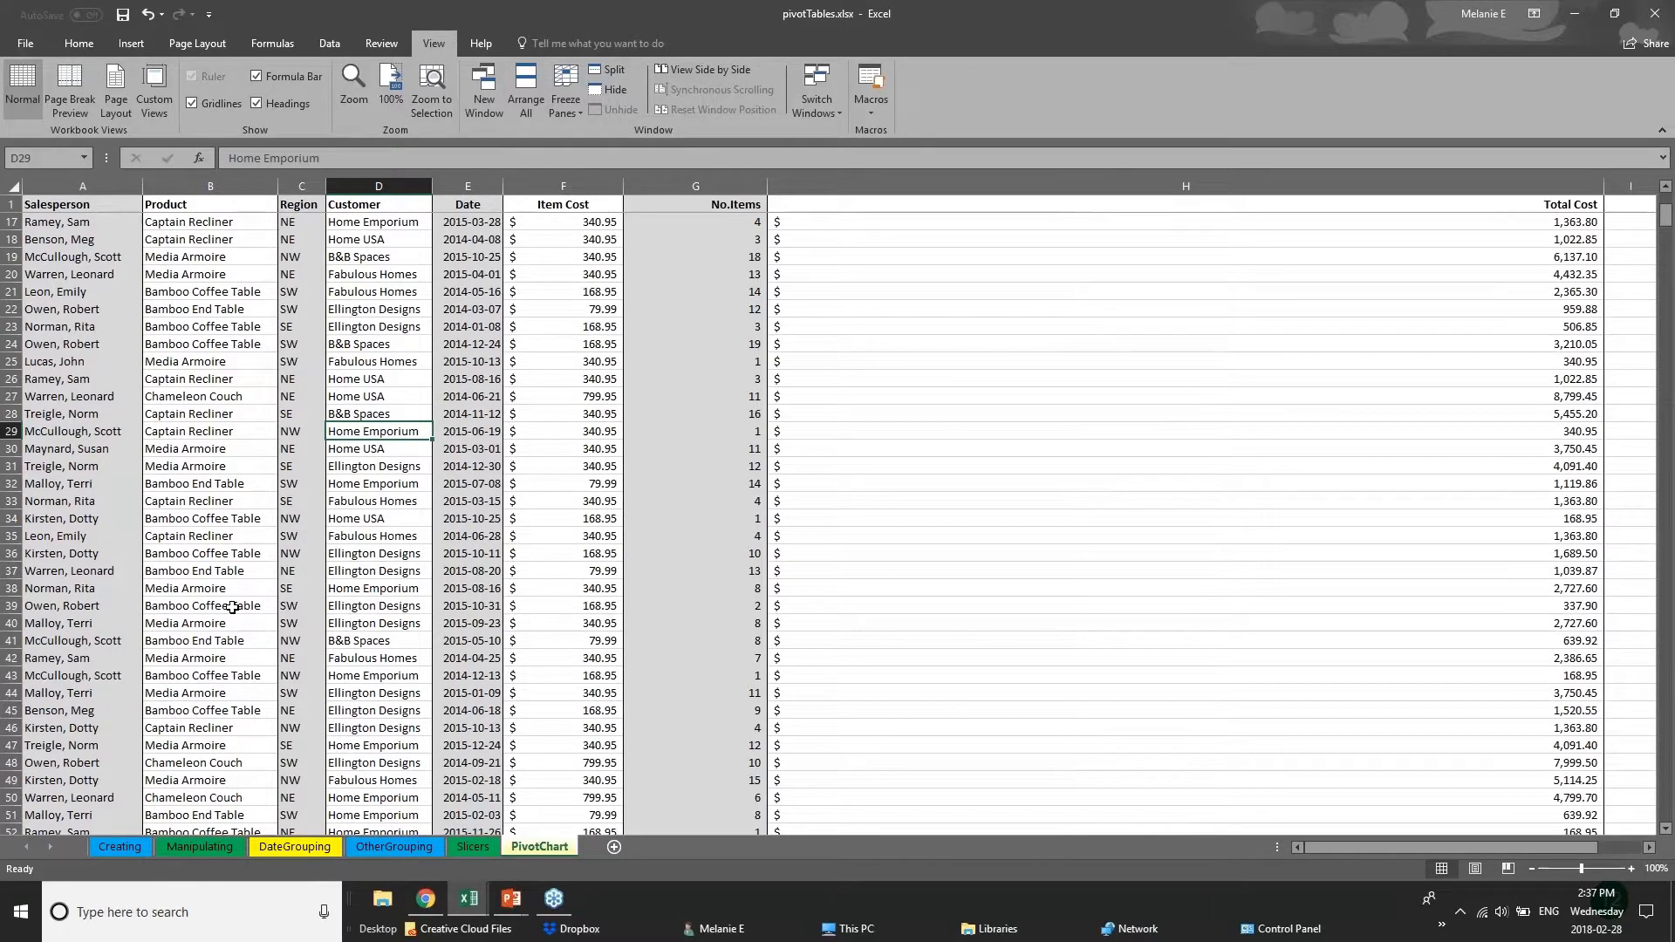
Step: Try to split the PivotChart worksheet window at row 110
scroll(145, 695, down, 3)
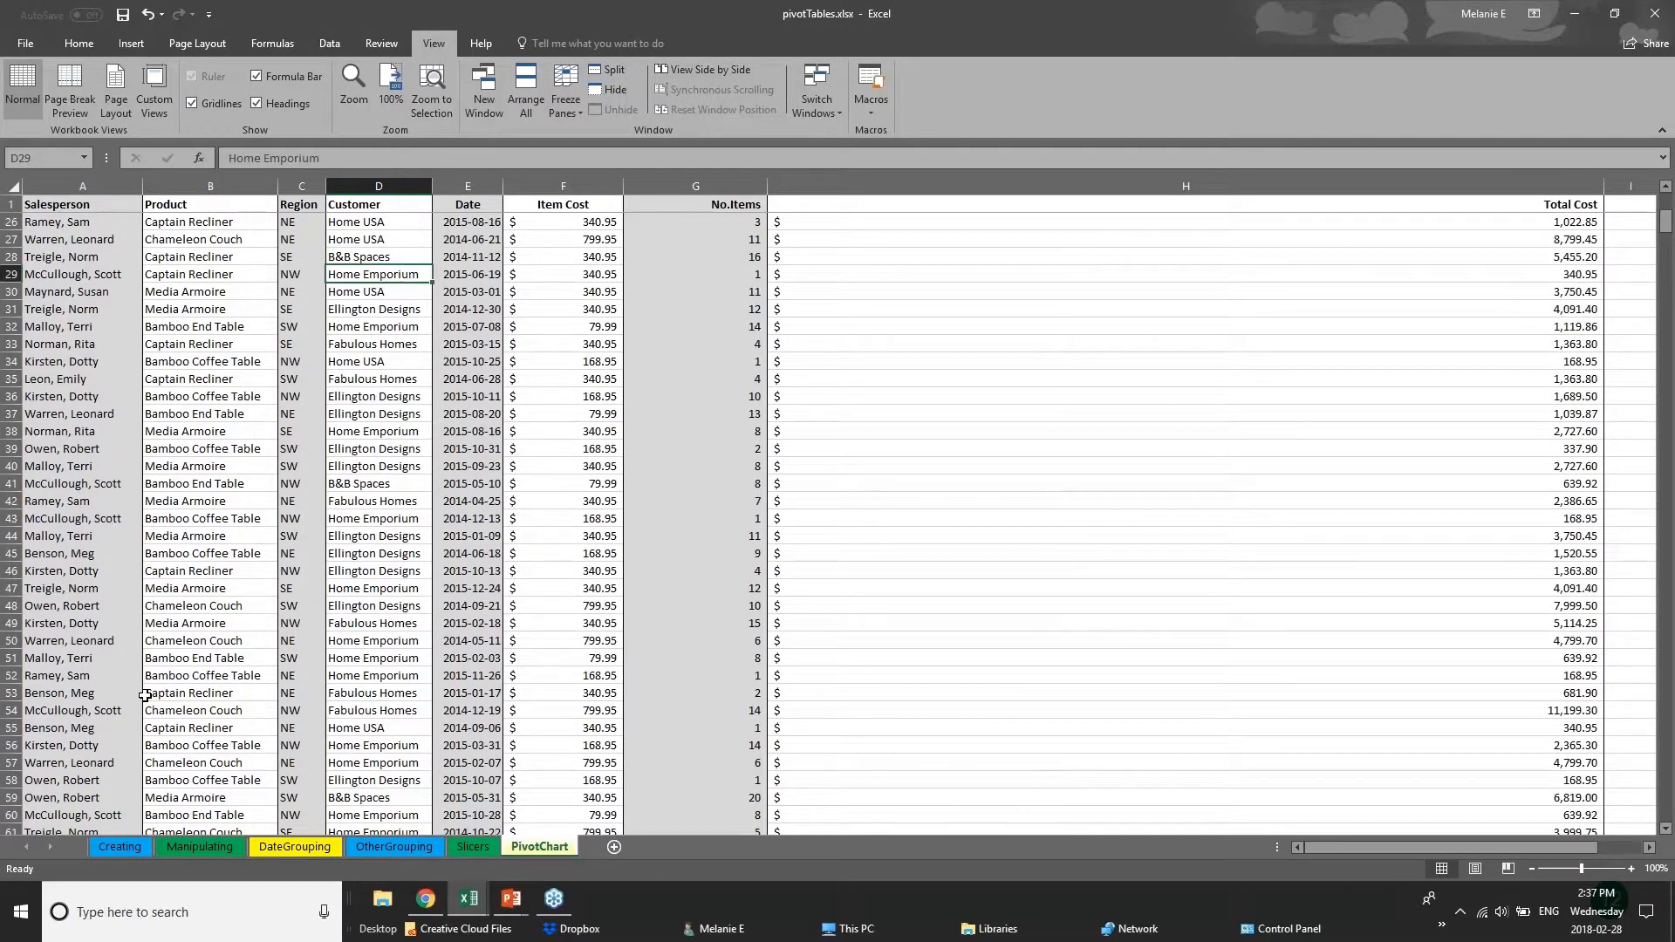
scroll(144, 695, down, 18)
scroll(167, 764, down, 2)
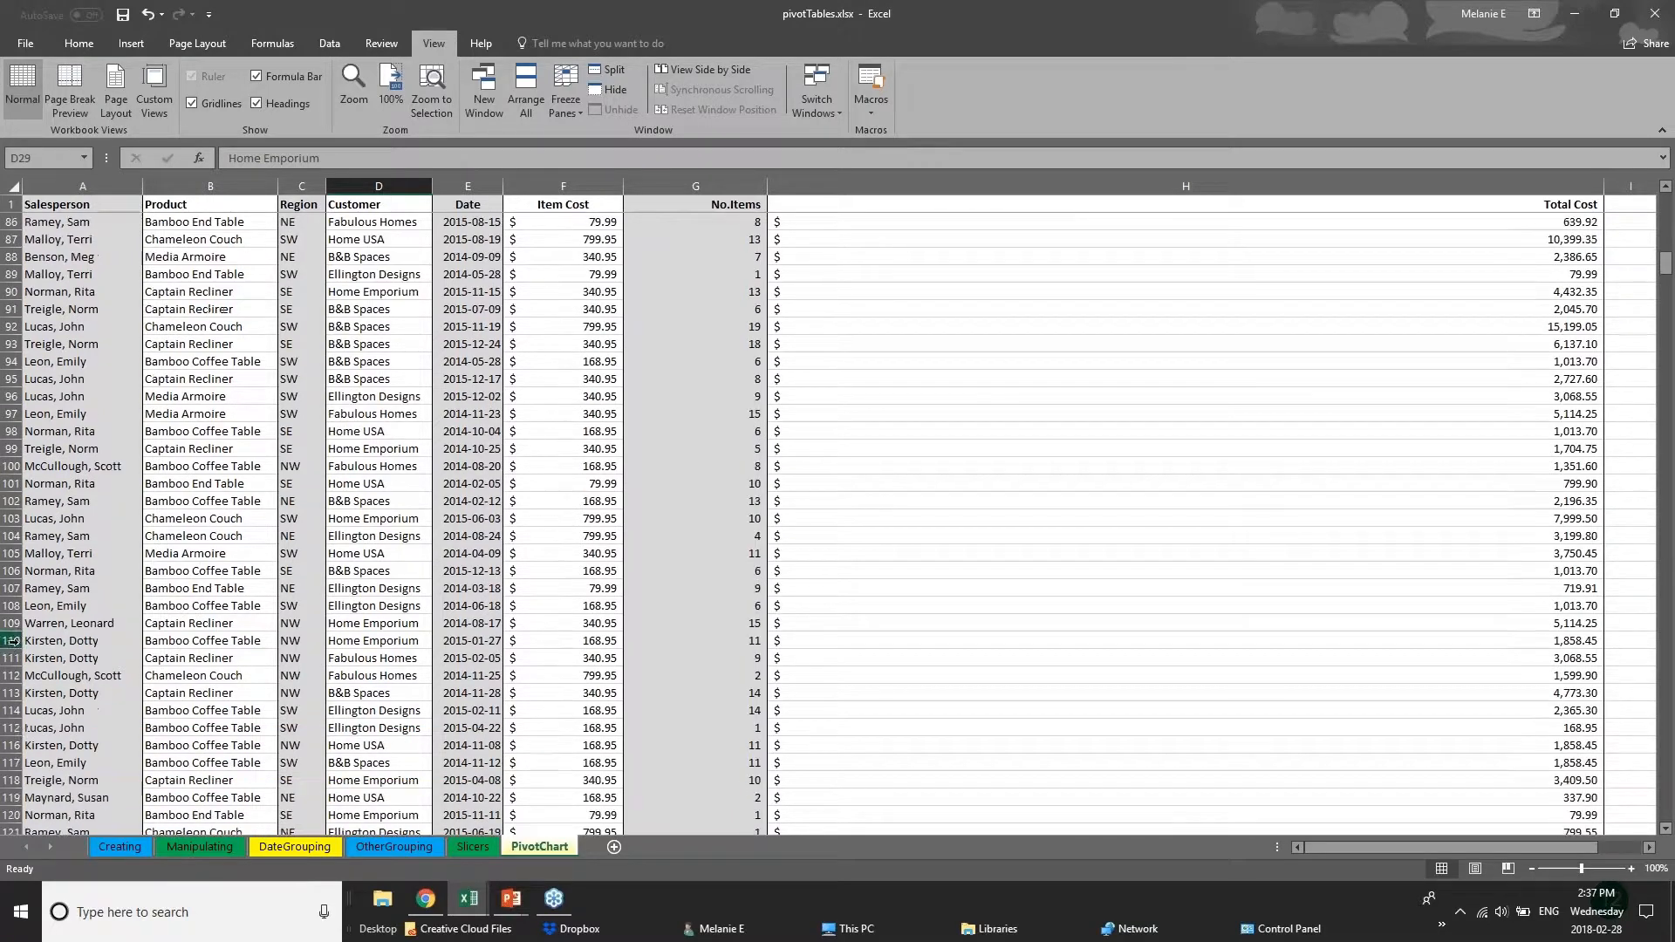
click(14, 640)
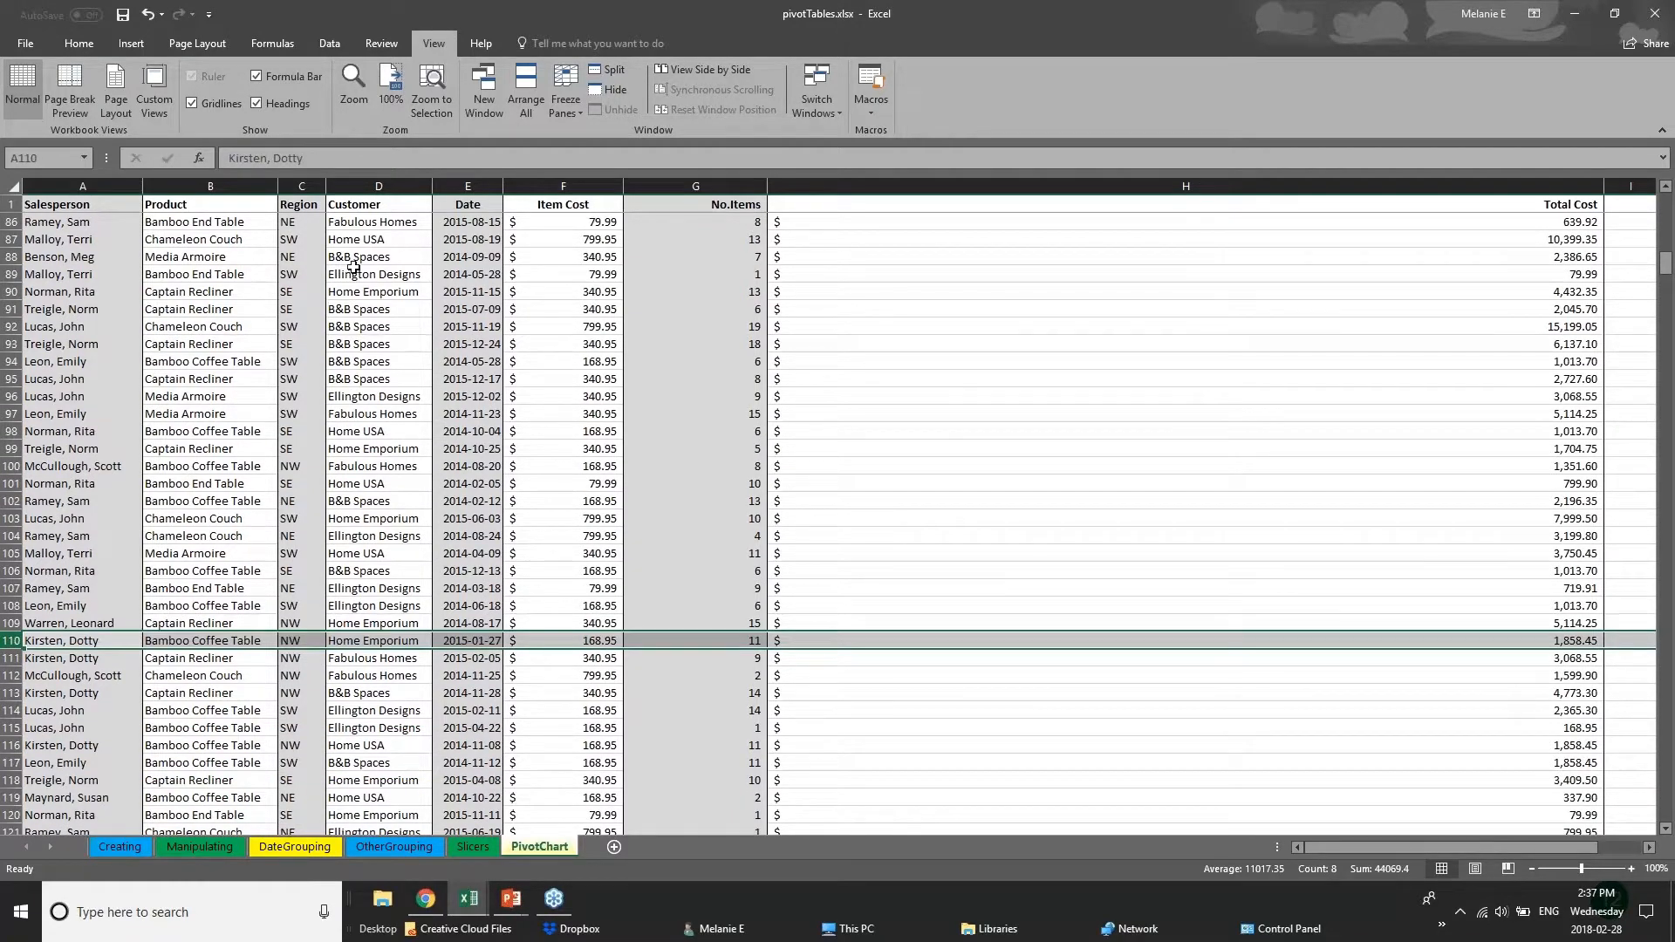
click(597, 77)
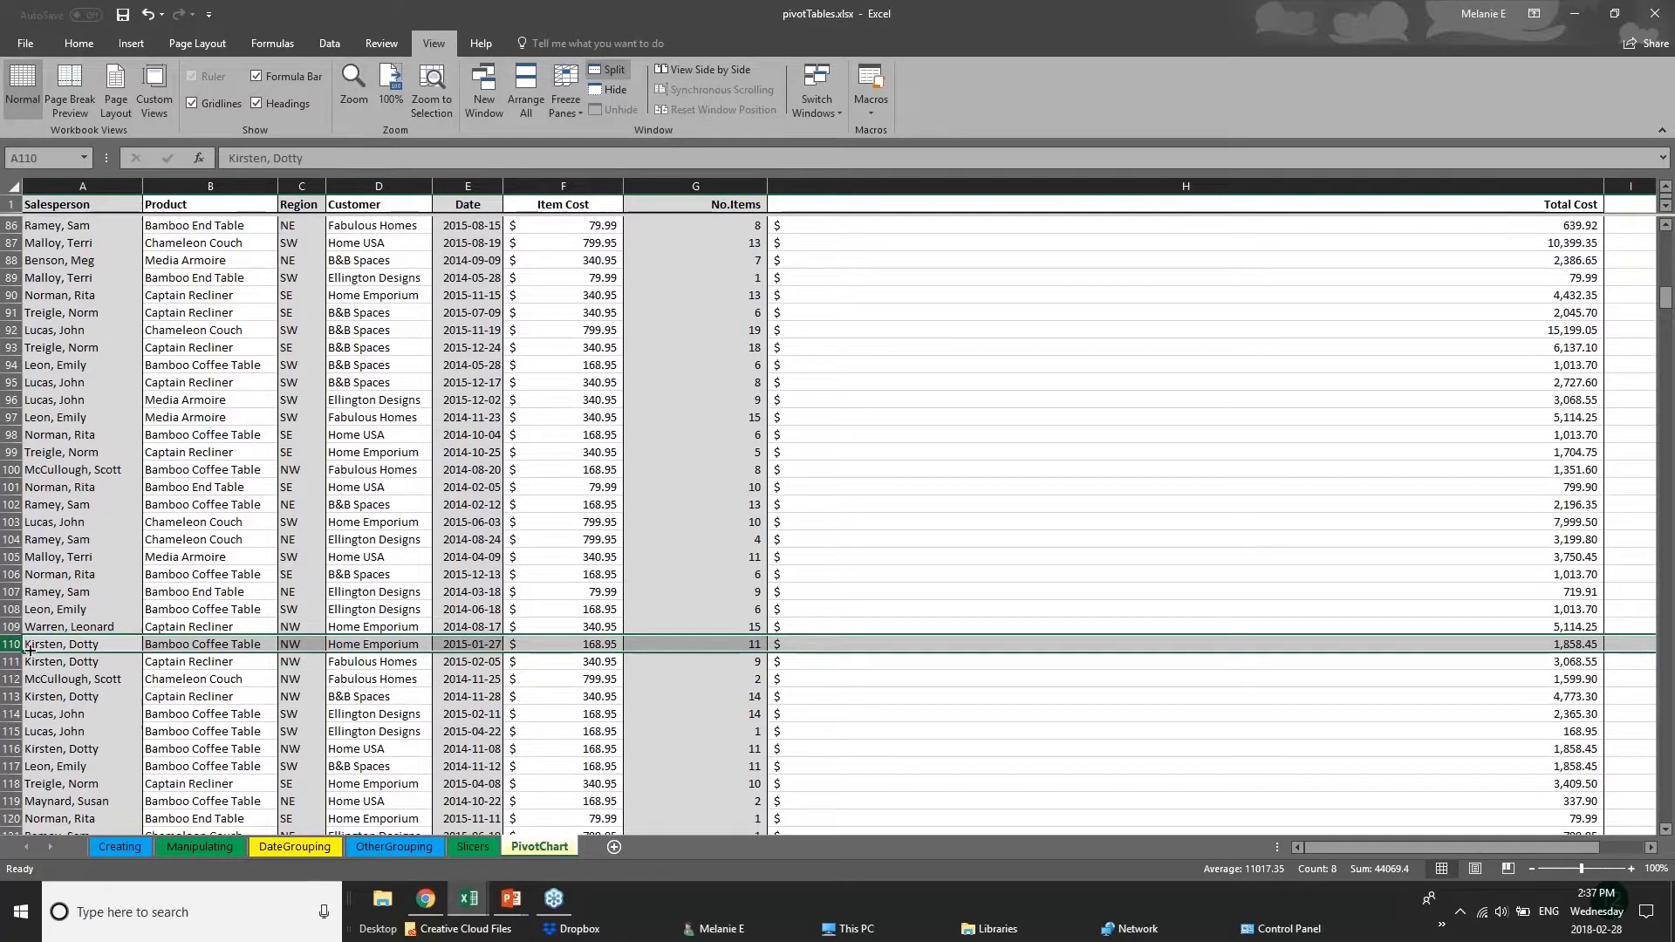
click(724, 568)
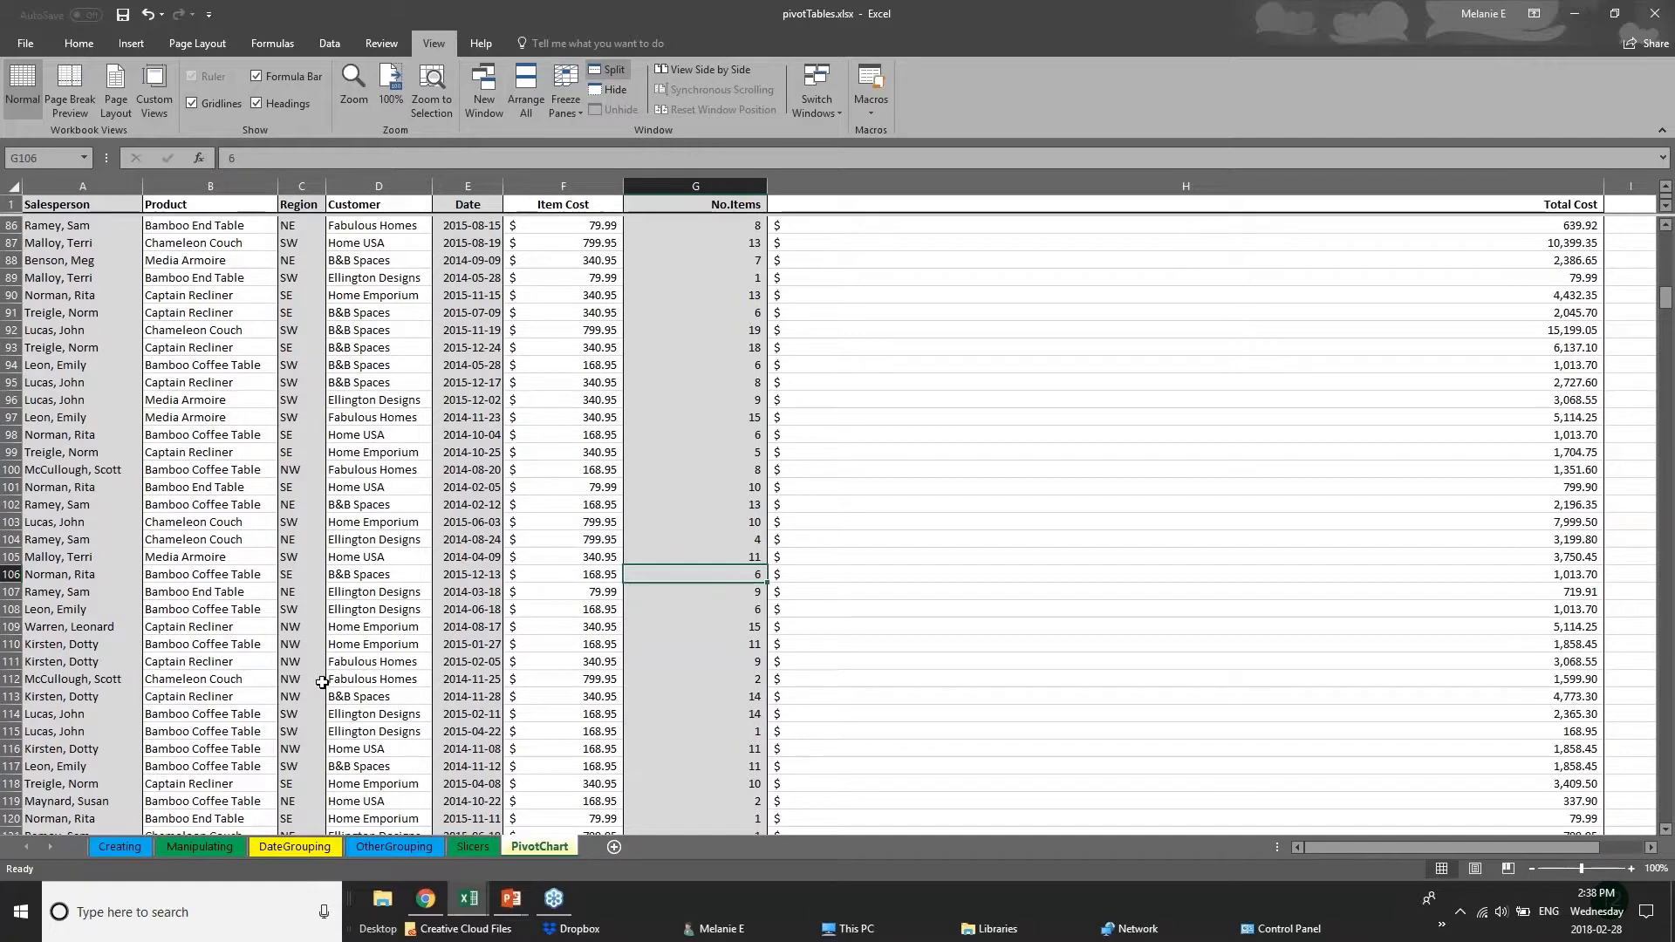
Step: Select row 106, remove the existing split and split the worksheet window again
scroll(322, 681, down, 8)
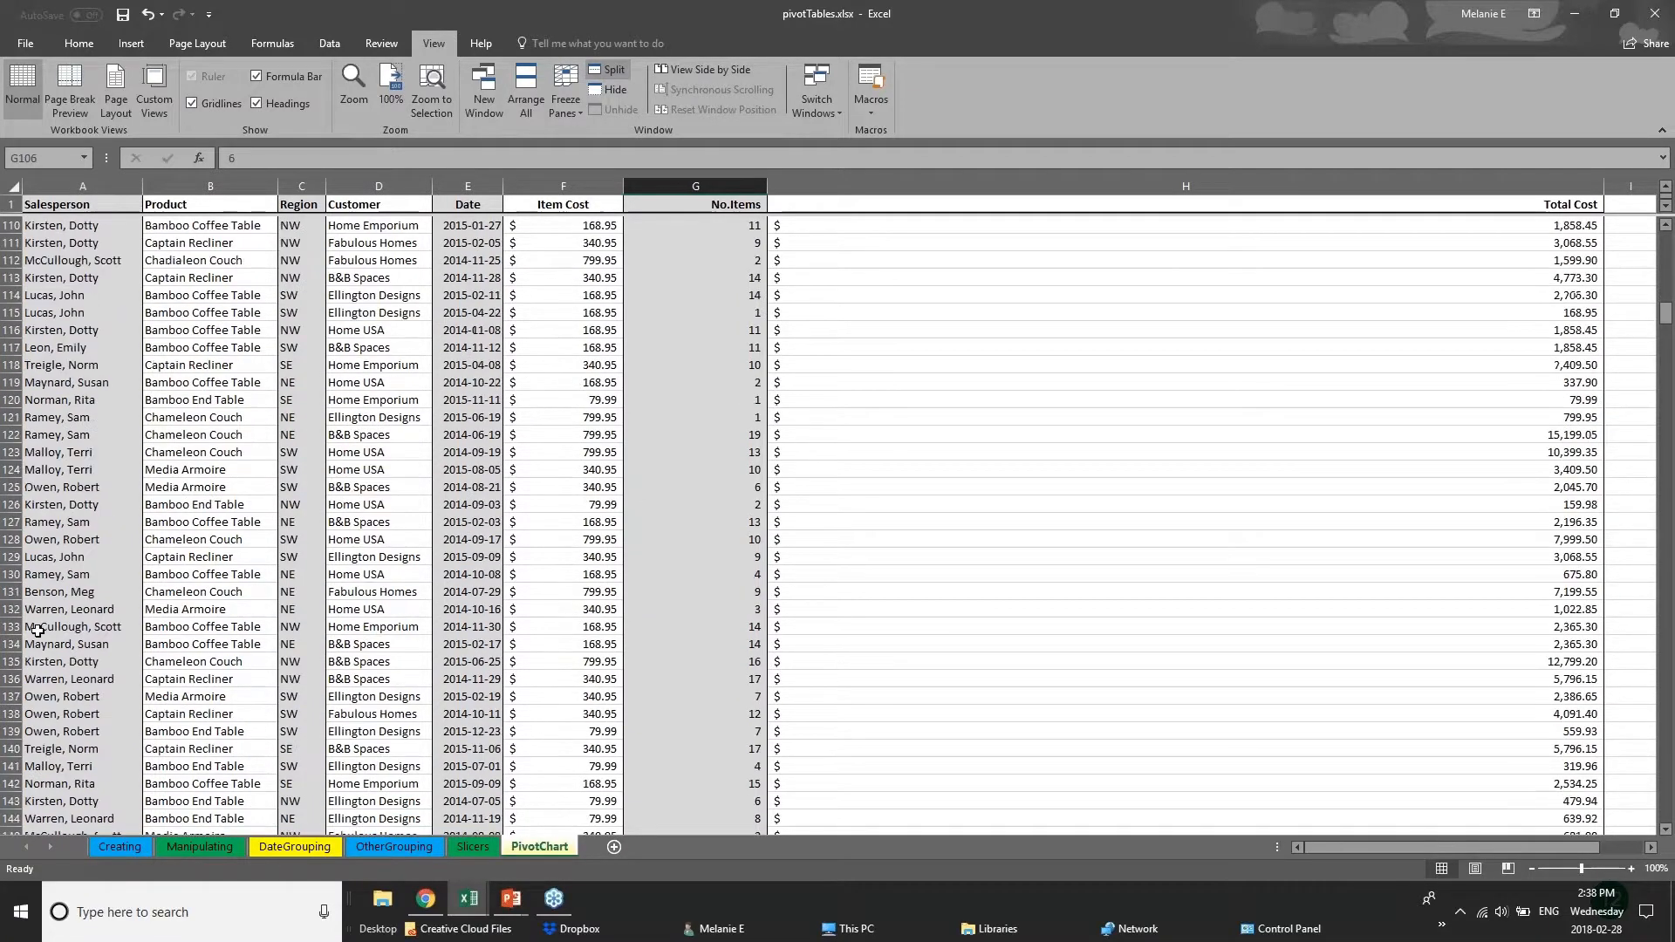
scroll(322, 681, up, 7)
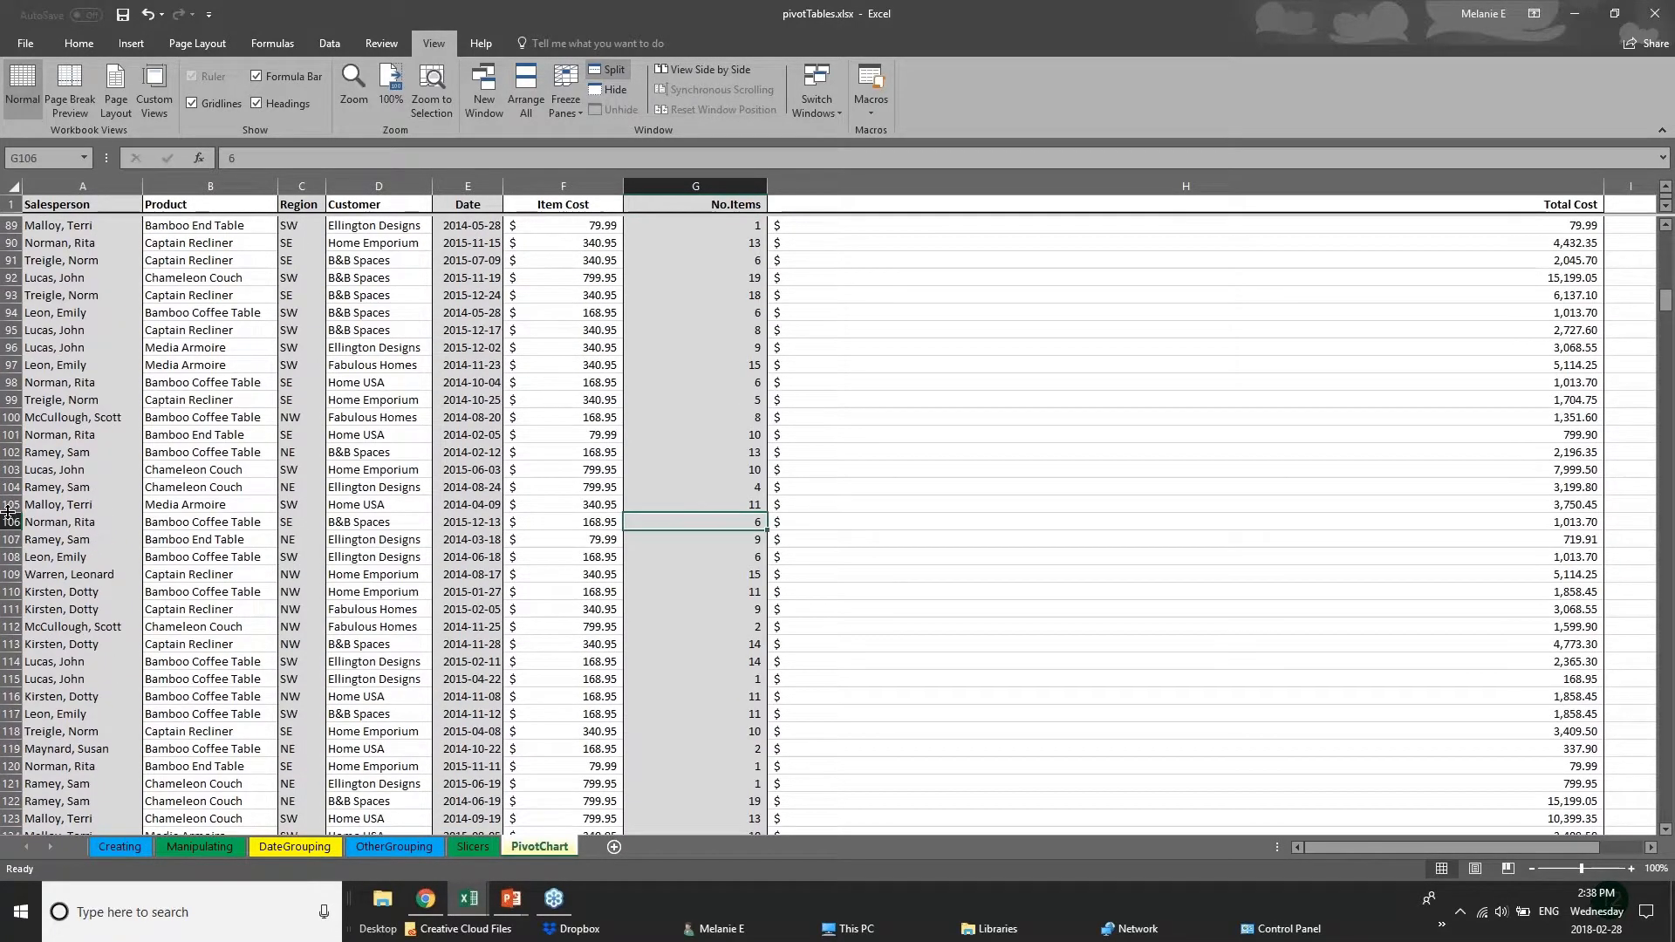
click(11, 522)
click(608, 71)
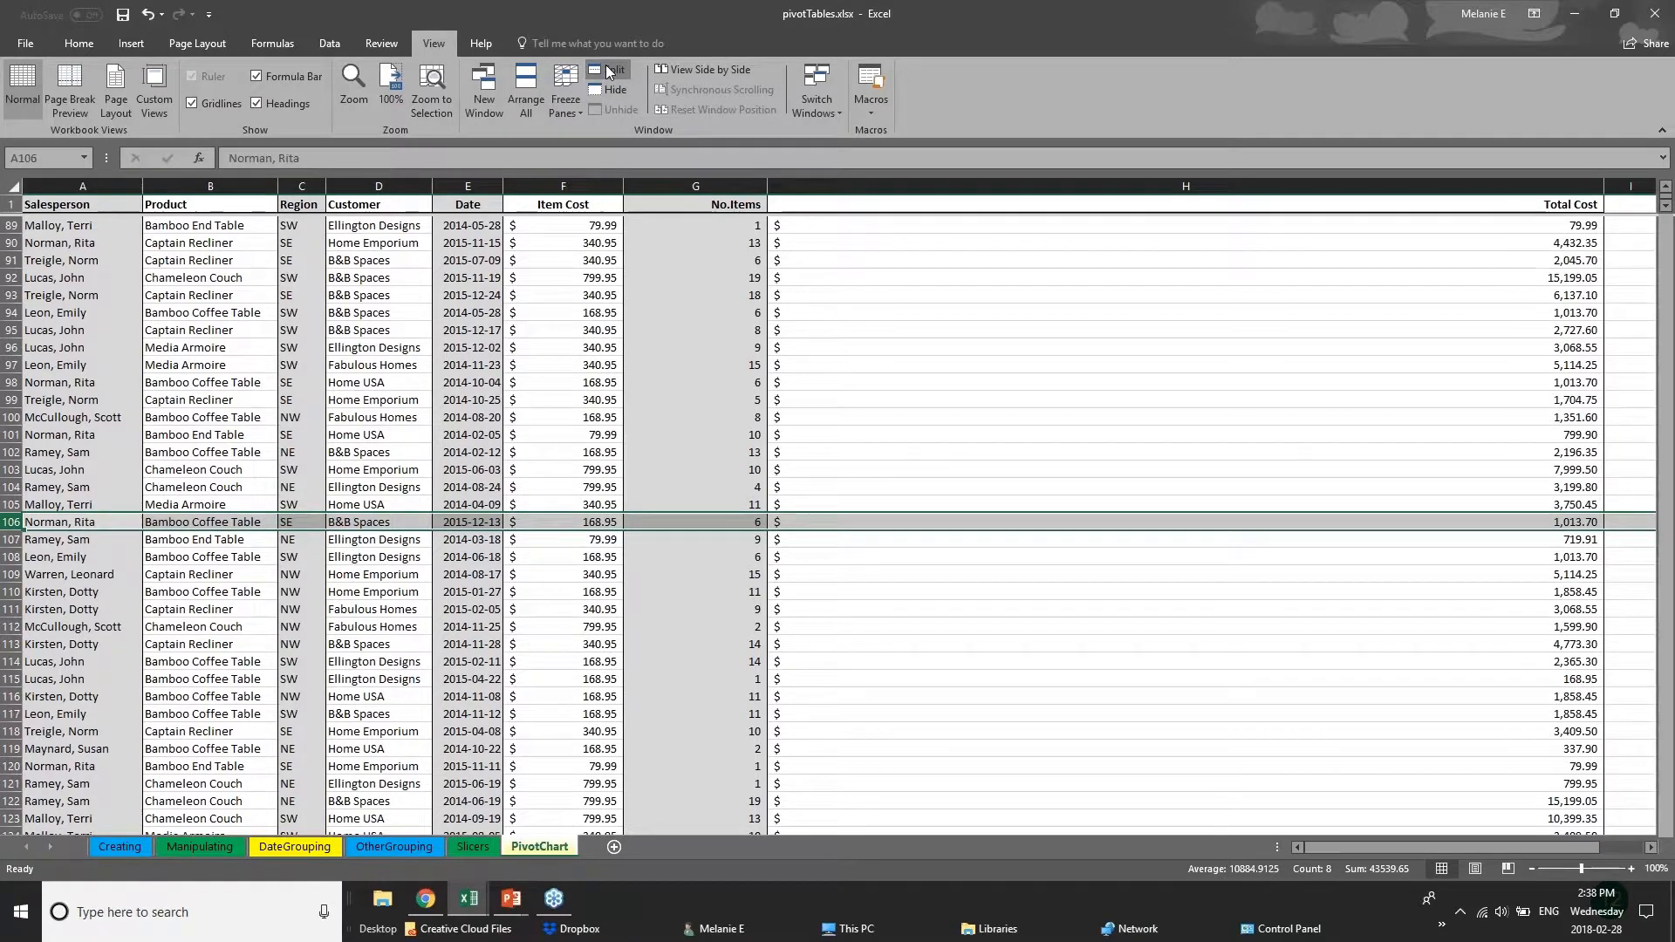
click(609, 71)
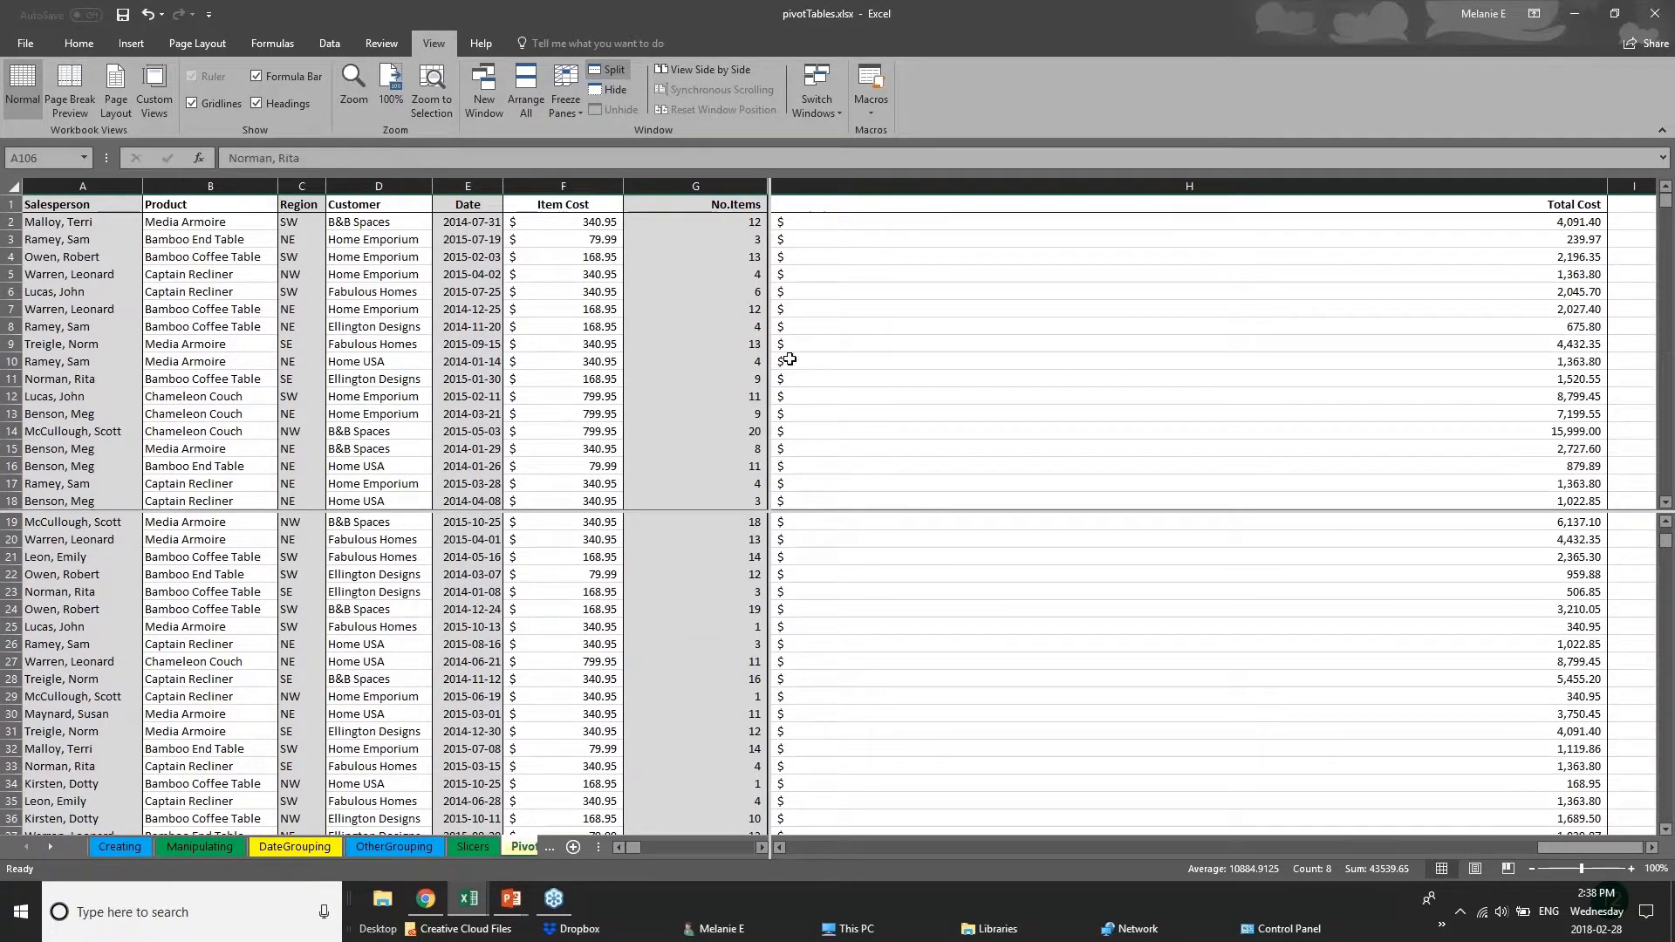
Step: Select cell G19 on the split PivotChart sheet and view the available Freeze Panes options
click(723, 514)
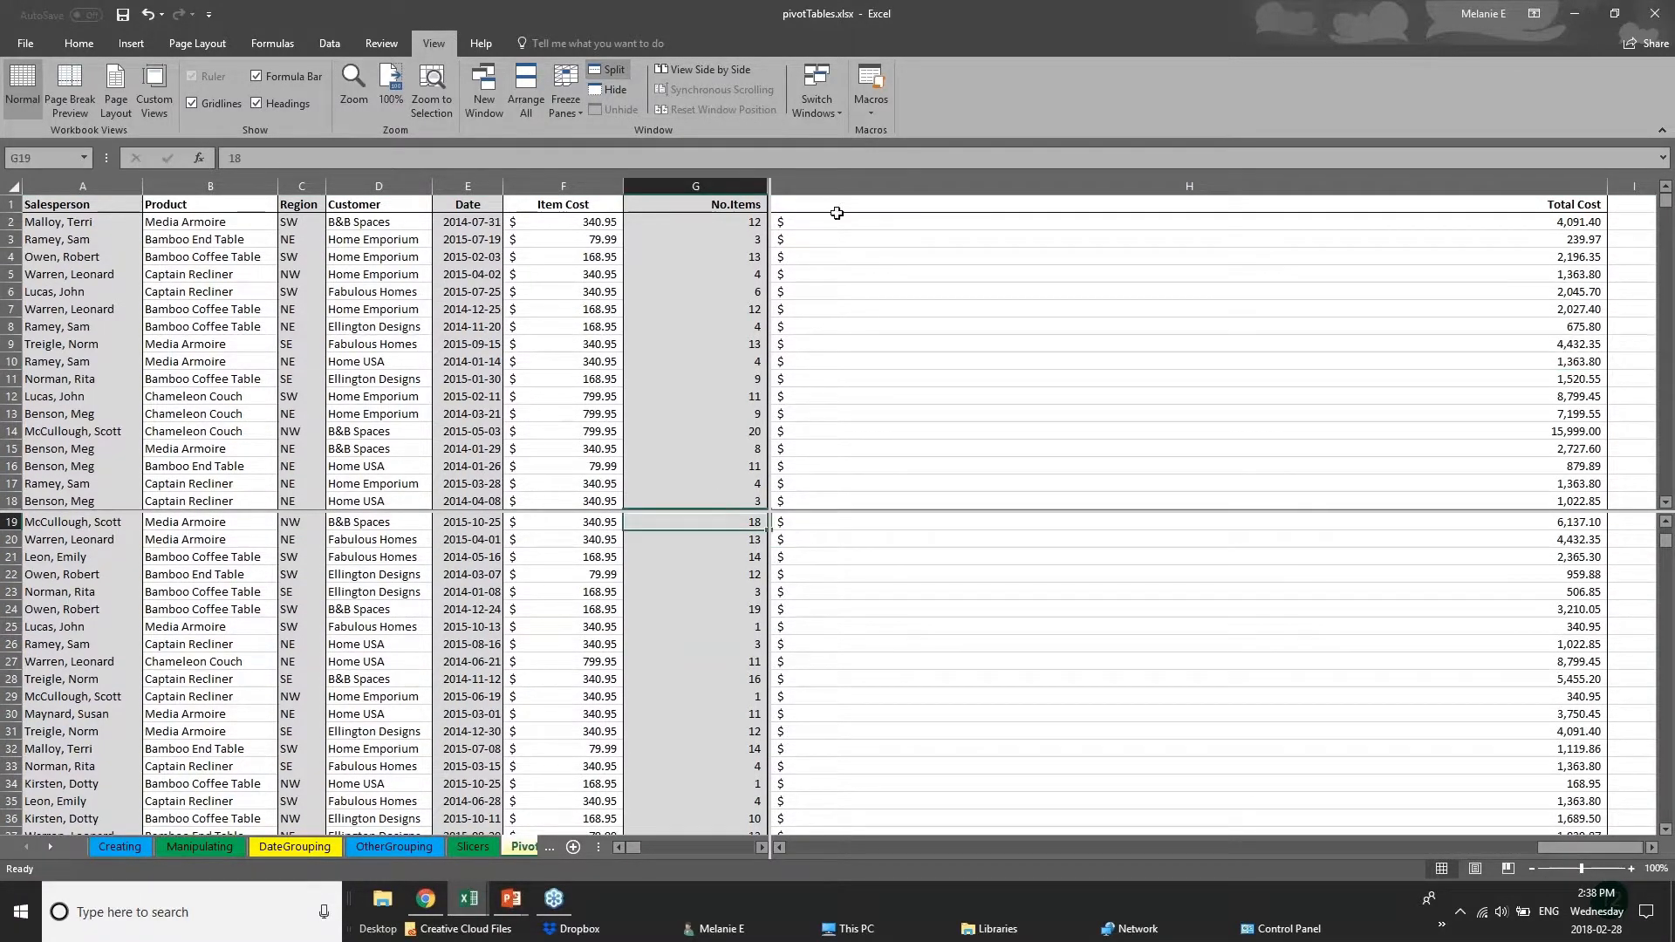
click(567, 102)
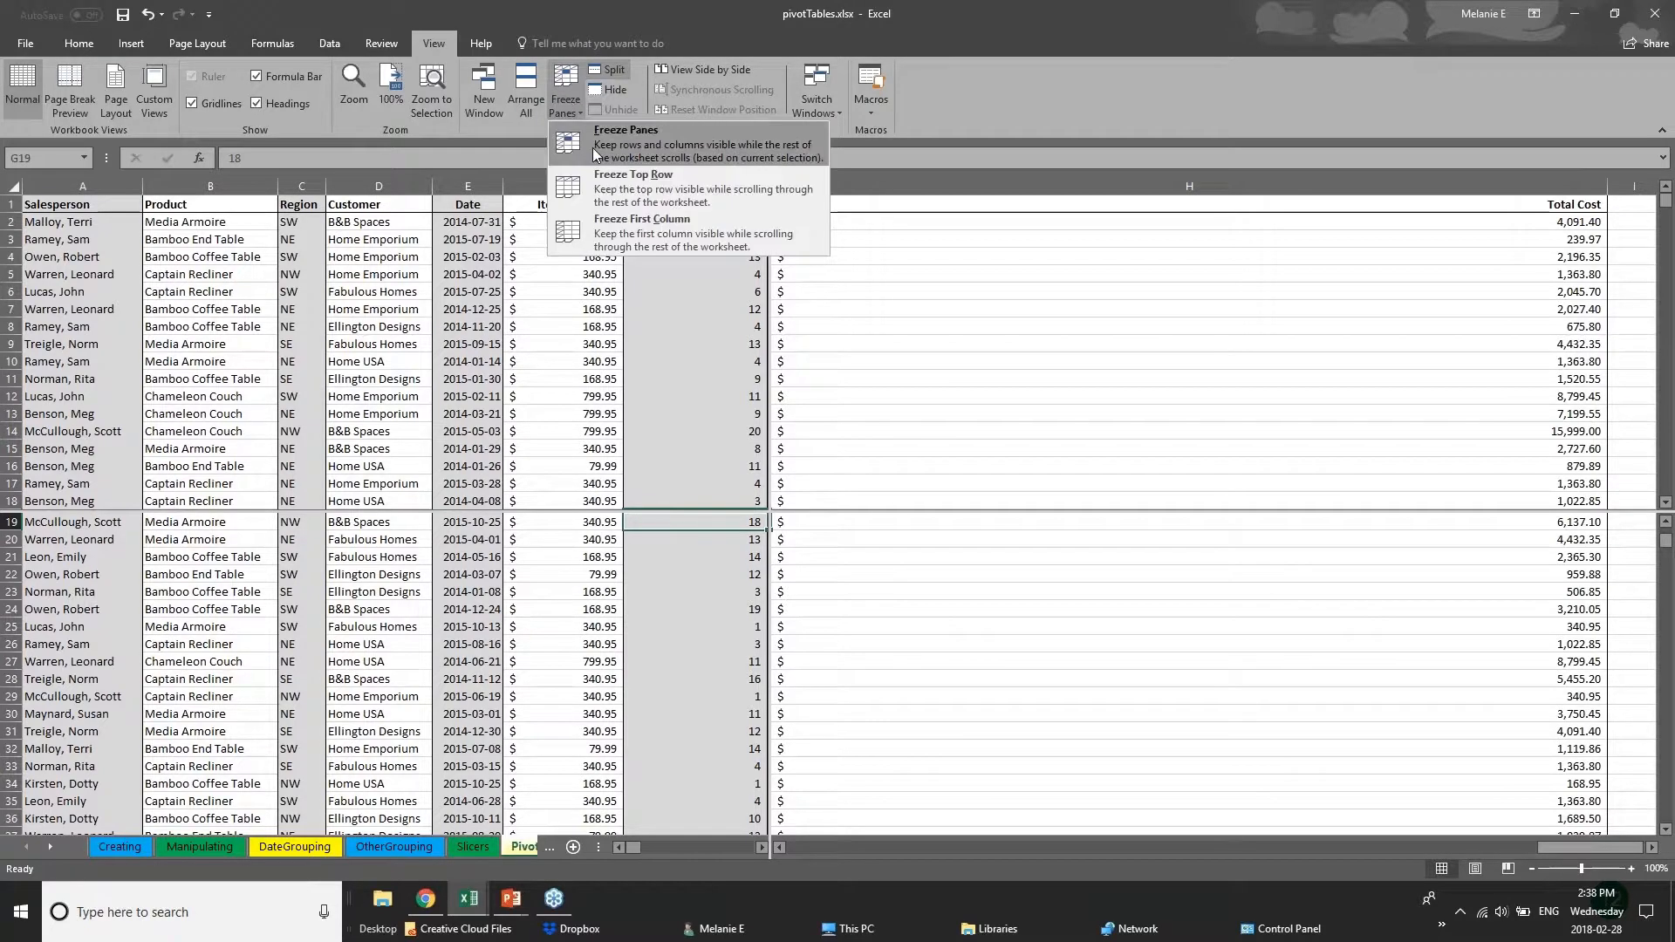
click(931, 228)
Step: Examine the sales data in the lower and upper panes of the split PivotChart sheet independently
scroll(750, 509, up, 1)
scroll(693, 699, up, 5)
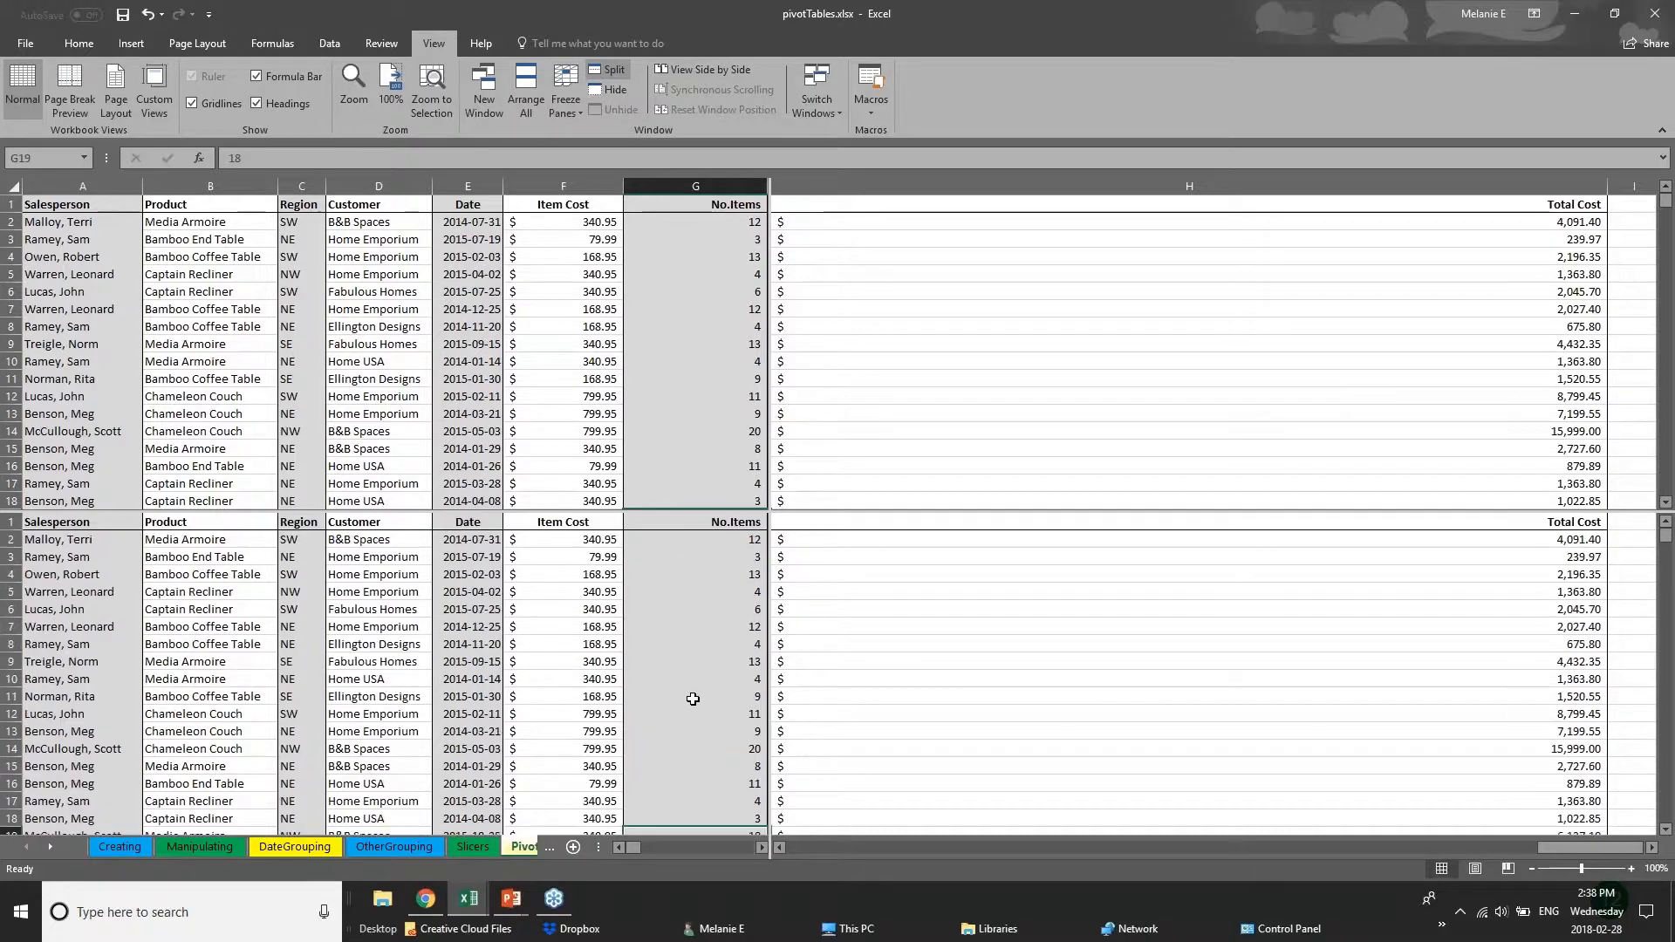
scroll(693, 698, down, 7)
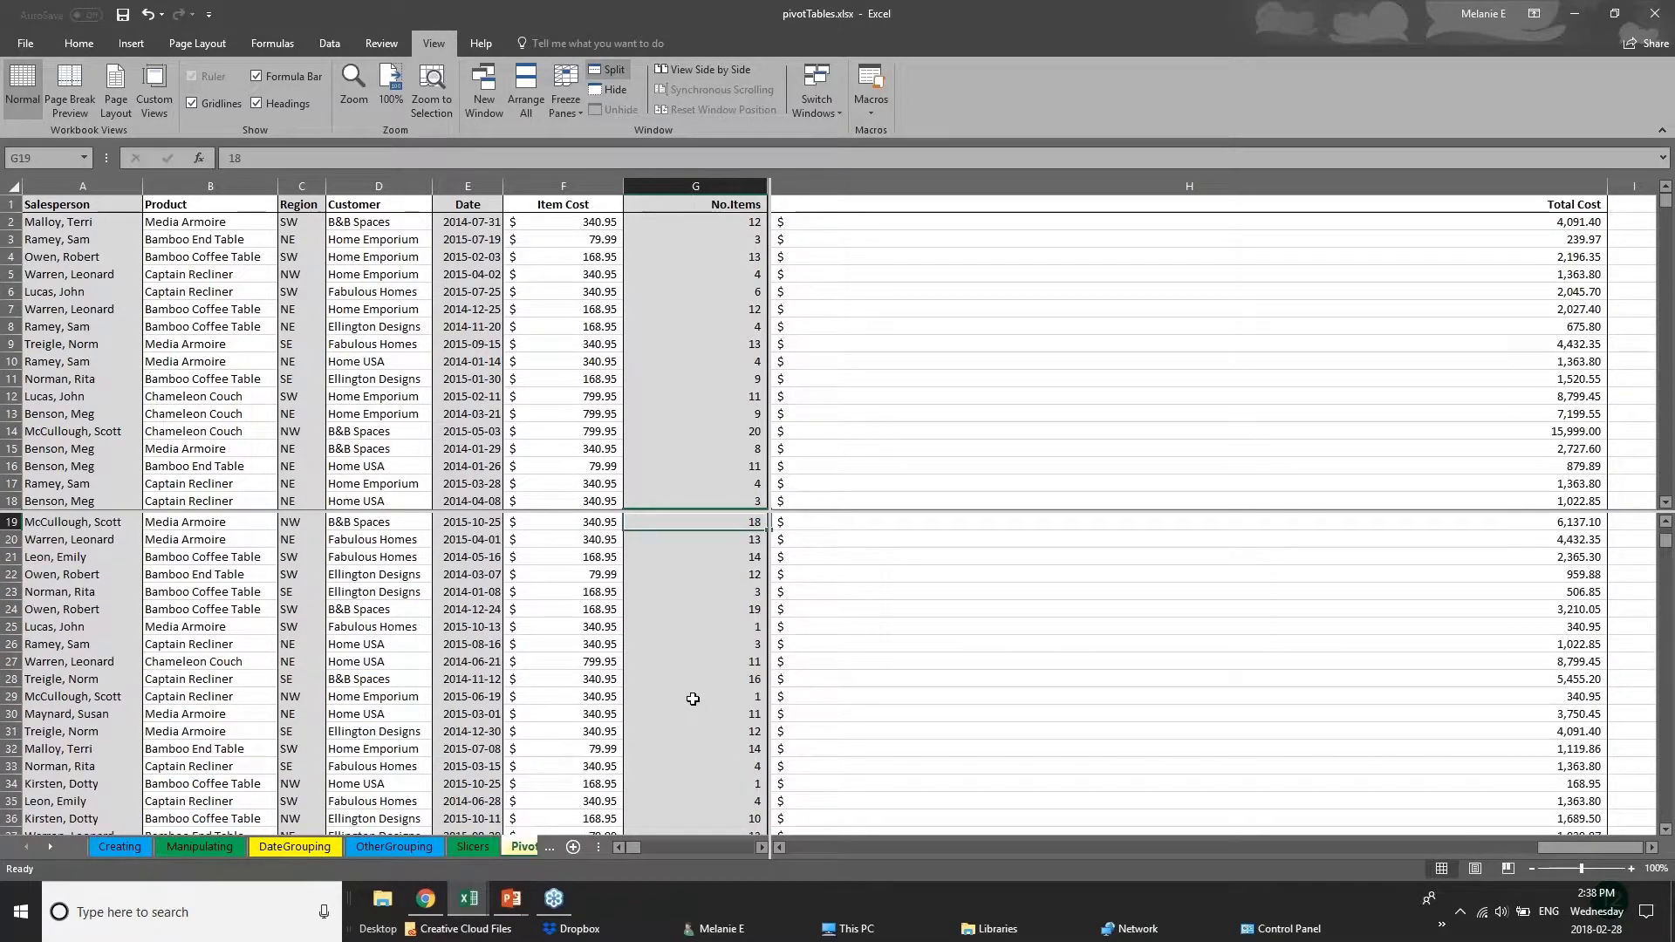
scroll(693, 699, up, 6)
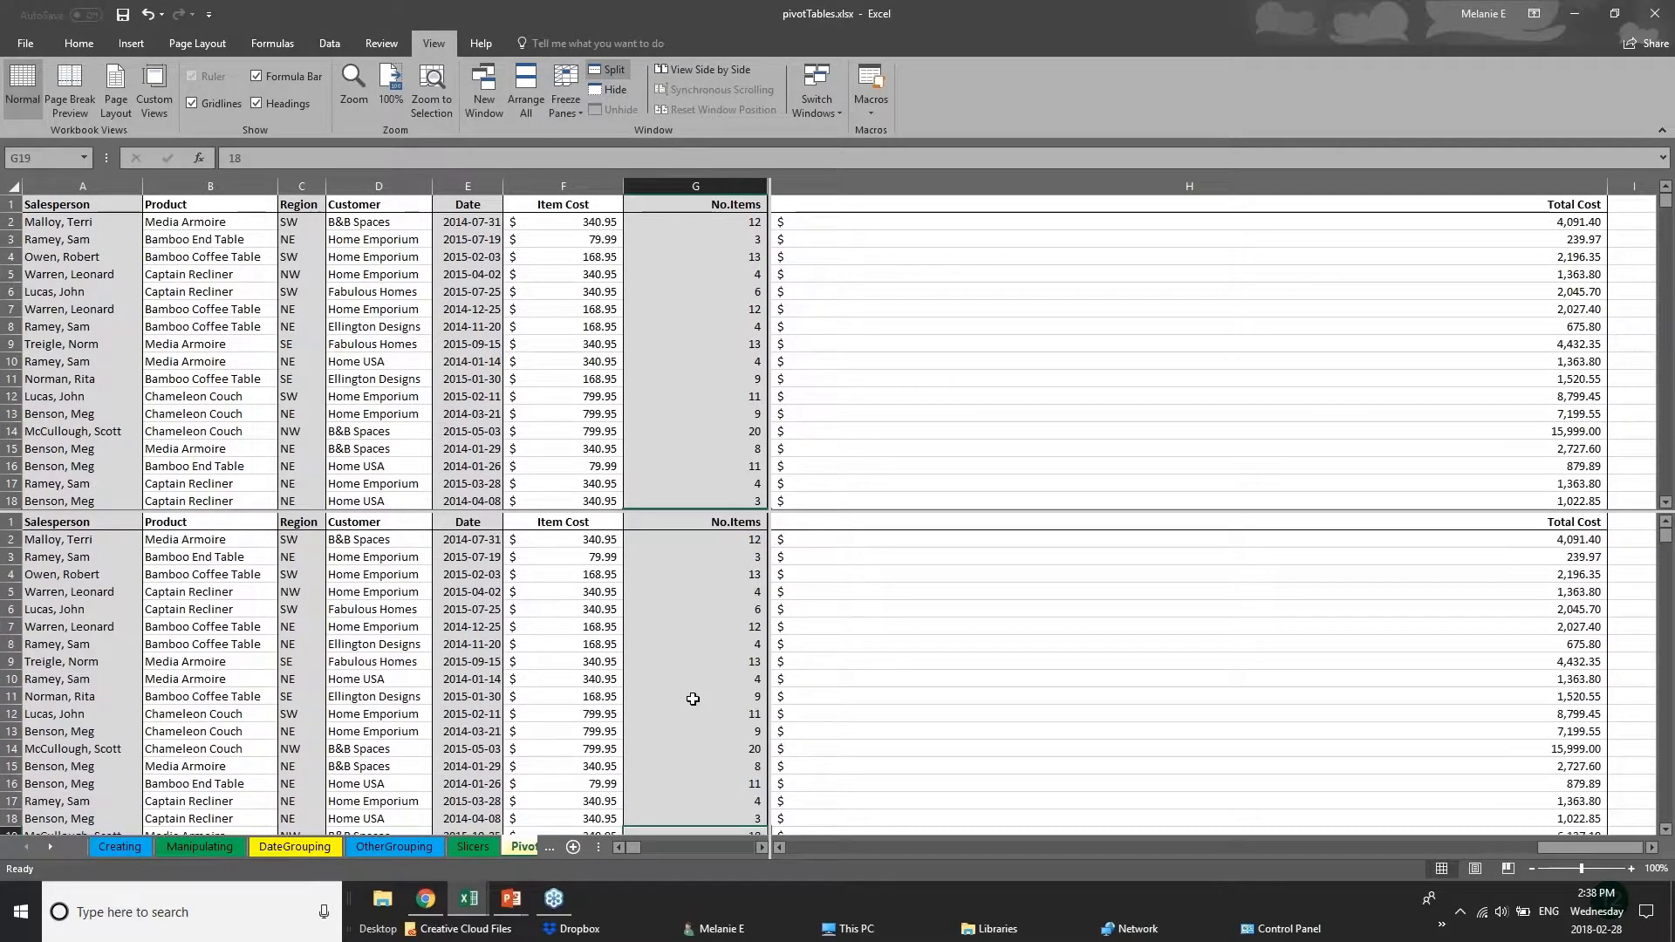
scroll(692, 698, down, 12)
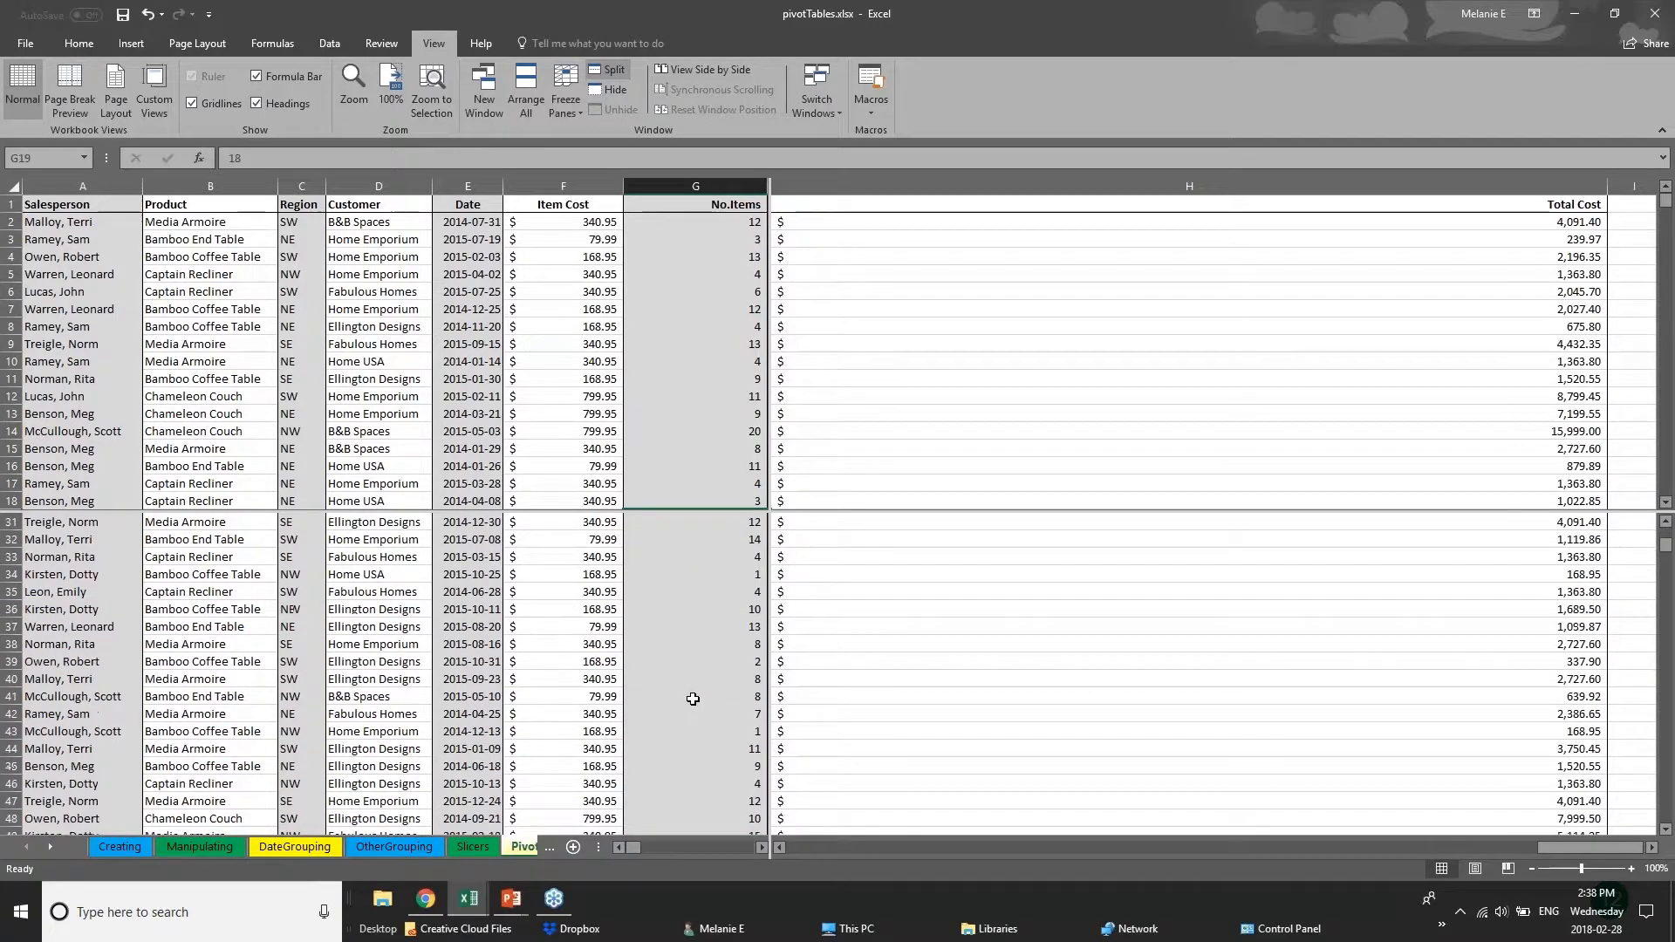
scroll(692, 698, down, 20)
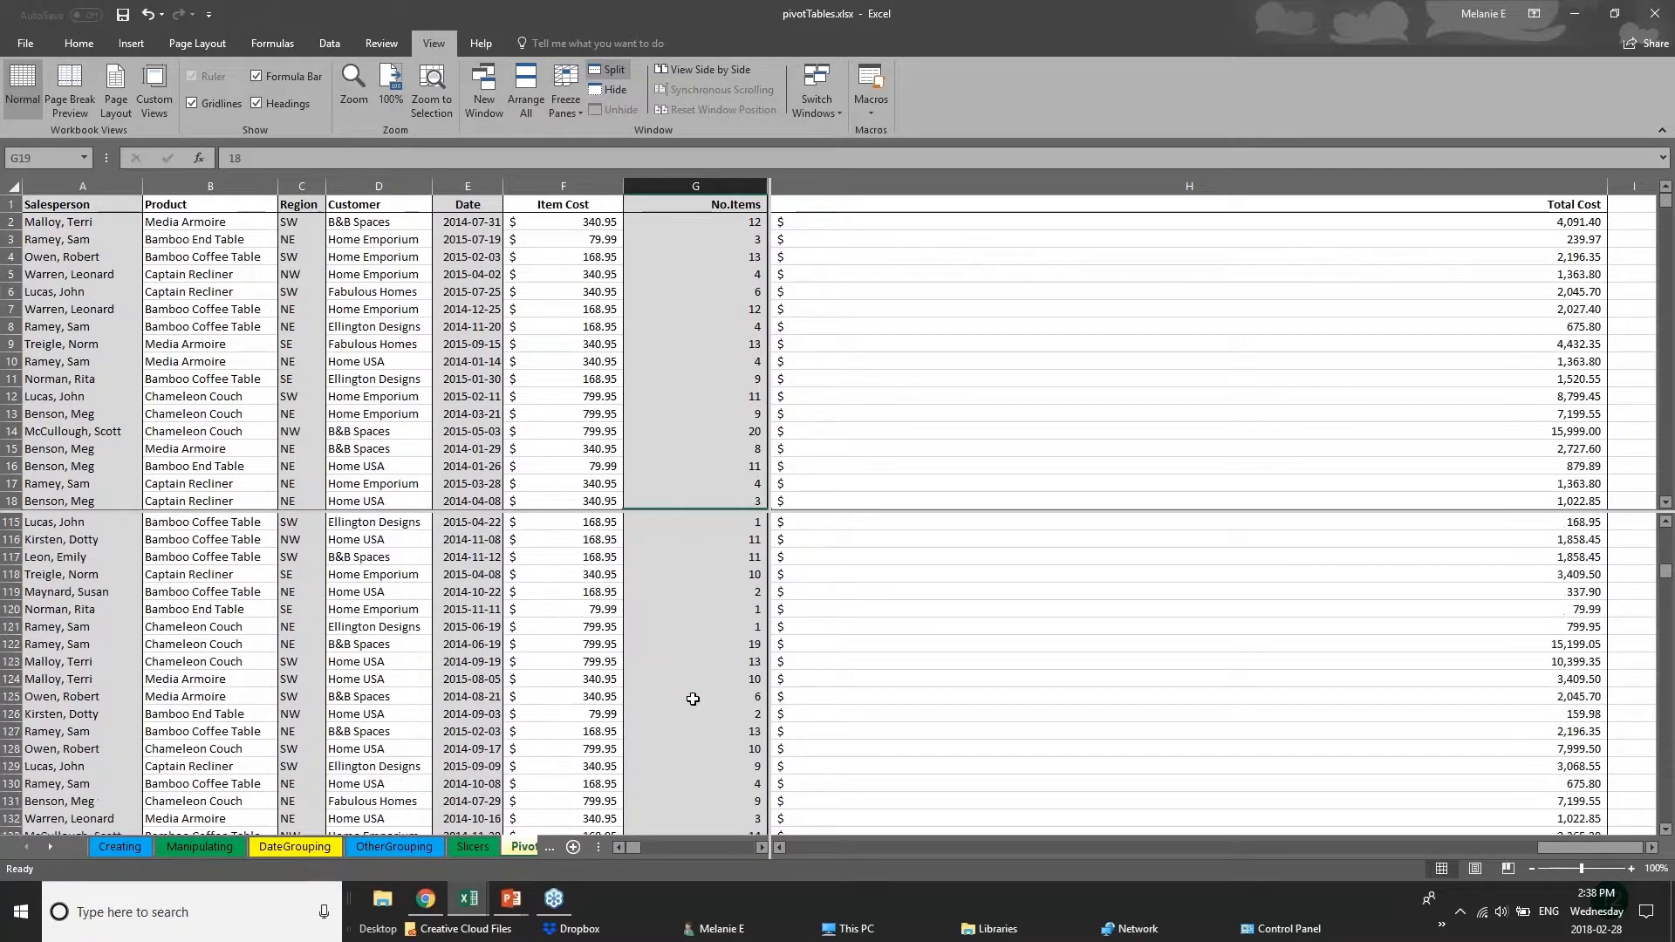
scroll(692, 699, up, 4)
click(476, 394)
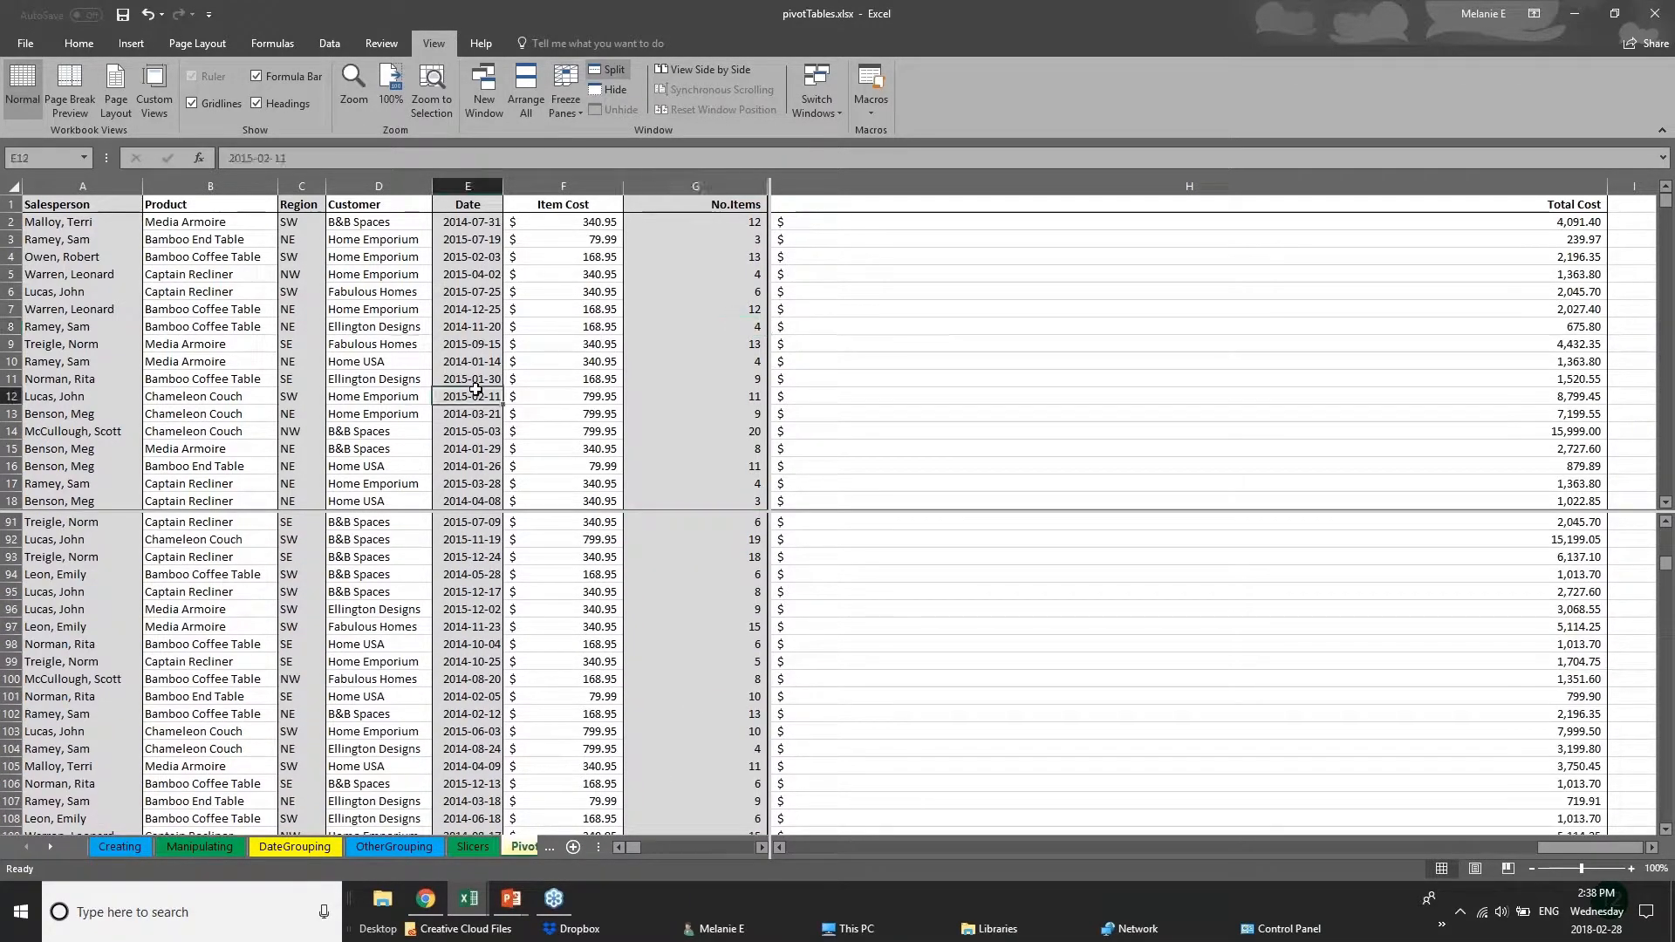
scroll(475, 388, down, 15)
click(300, 343)
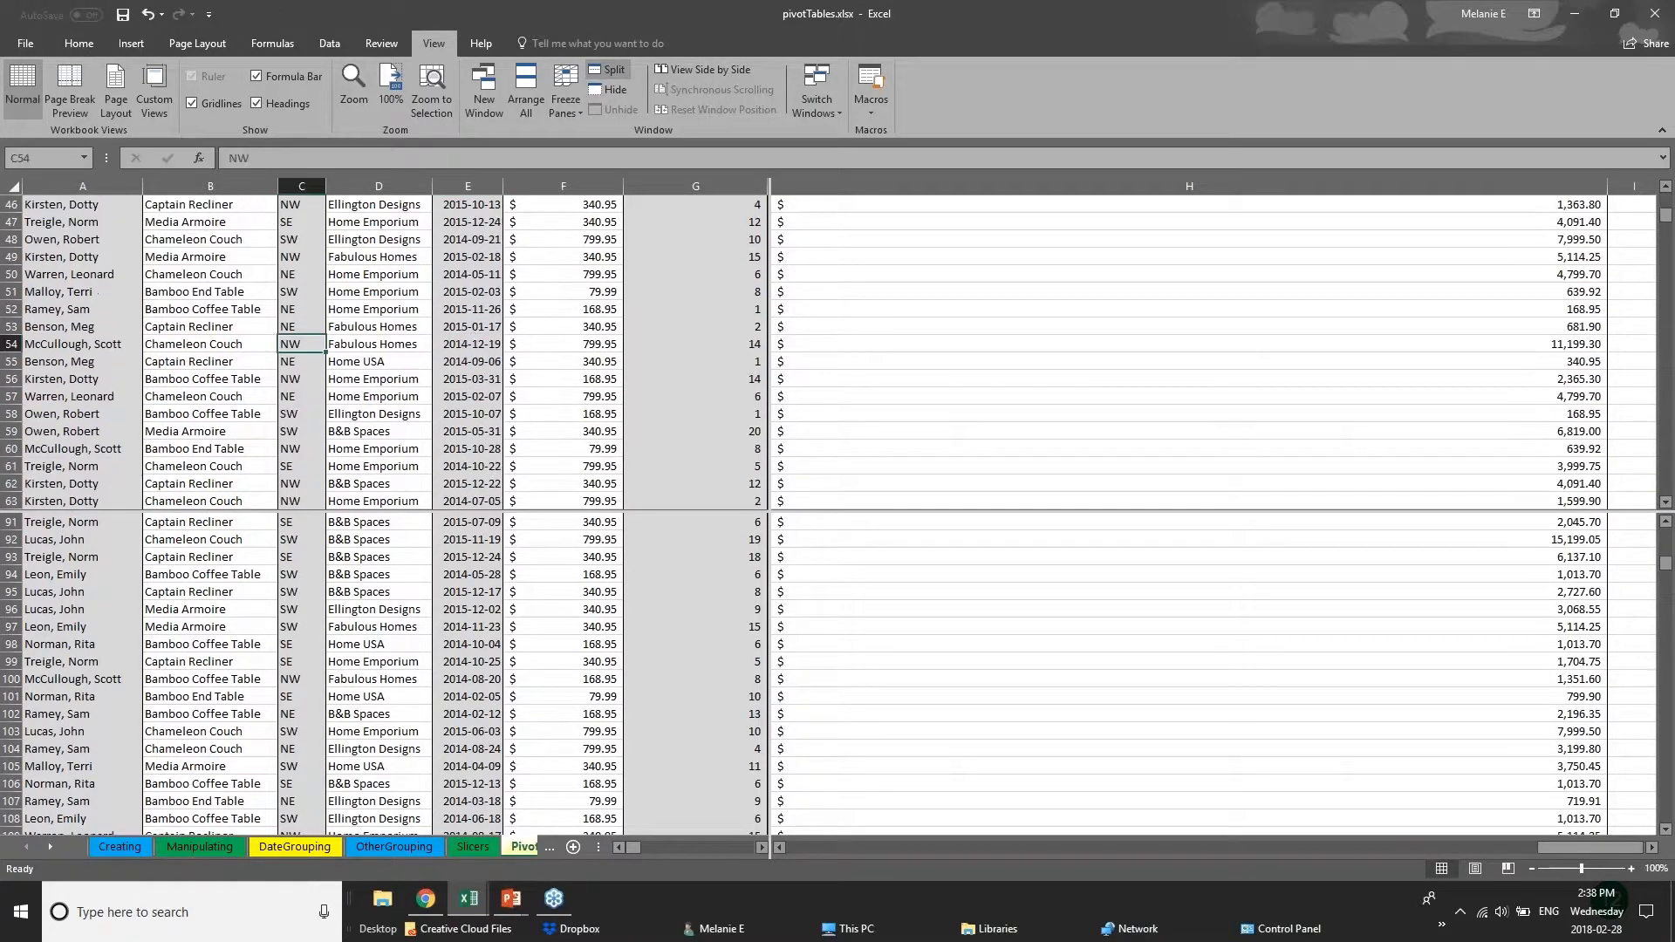
click(31, 358)
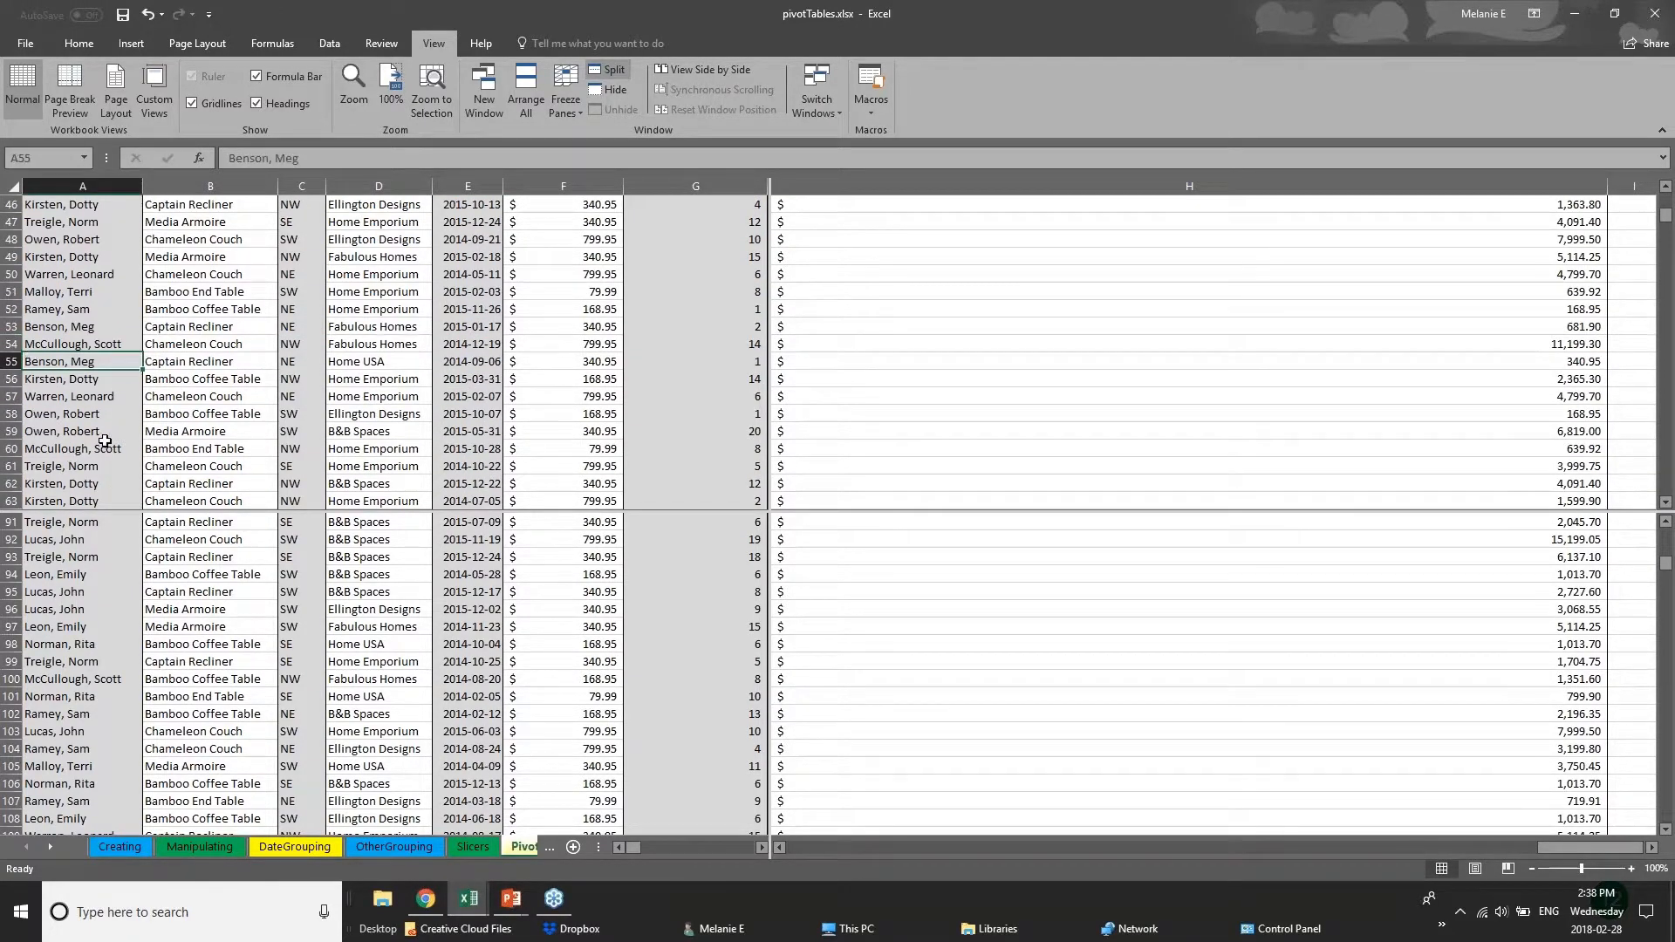
scroll(105, 440, up, 1)
scroll(104, 441, up, 3)
click(106, 624)
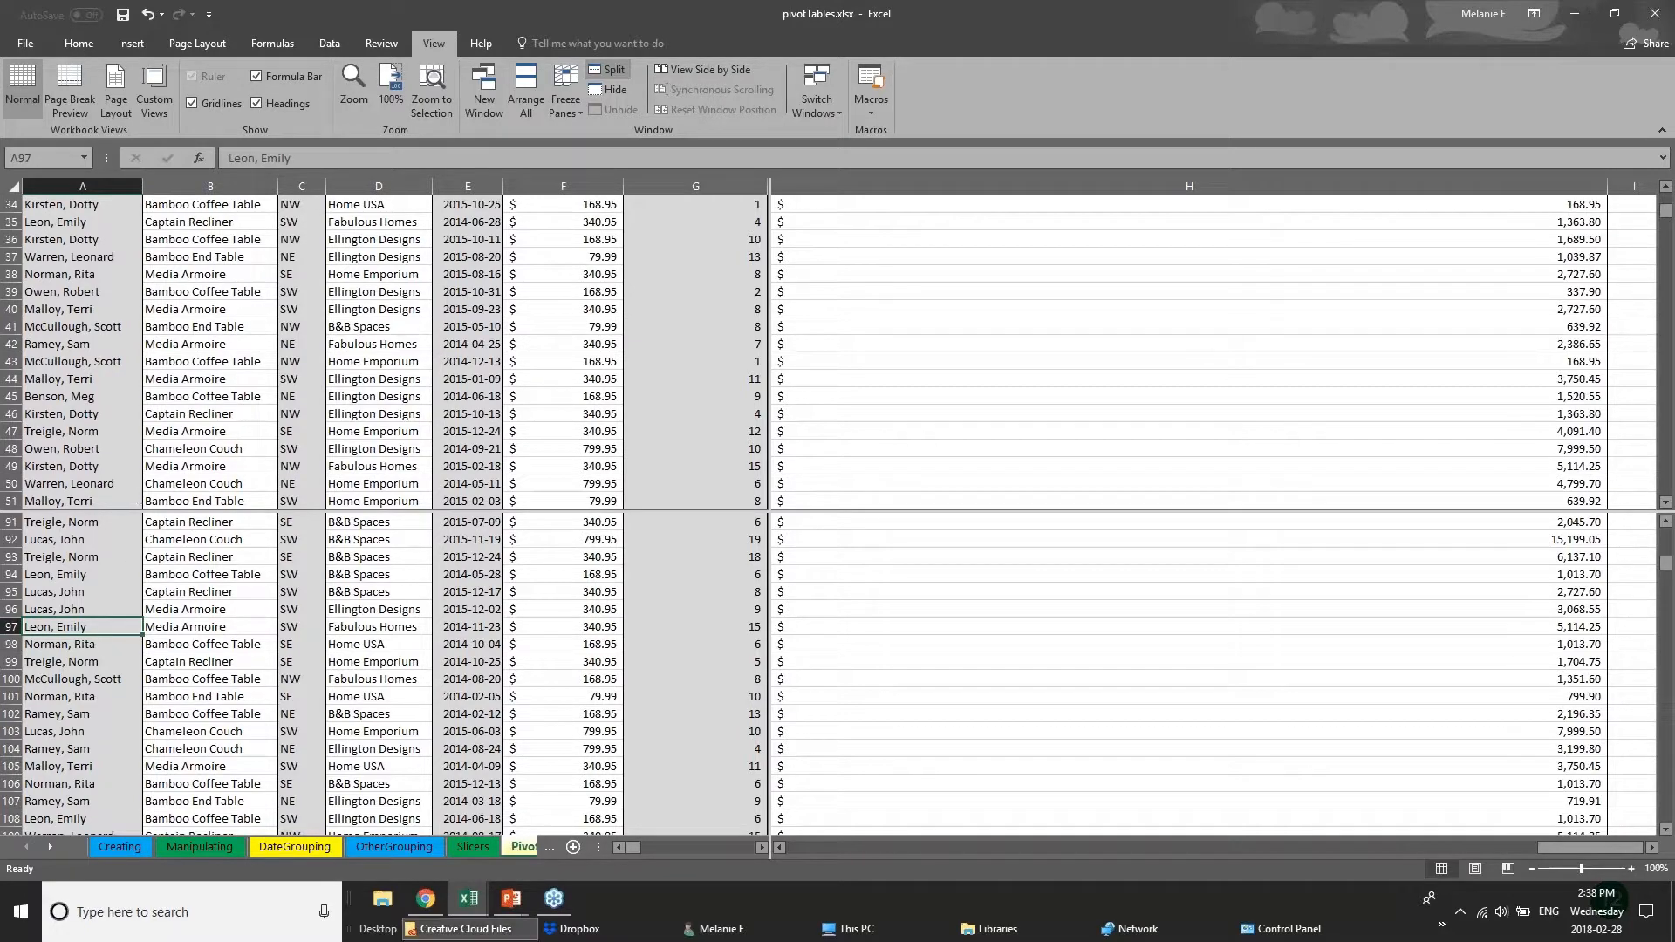
Step: Compare the OtherGrouping and DateGrouping sheets with the split PivotChart sheet, and examine the latter's lower pane
click(549, 846)
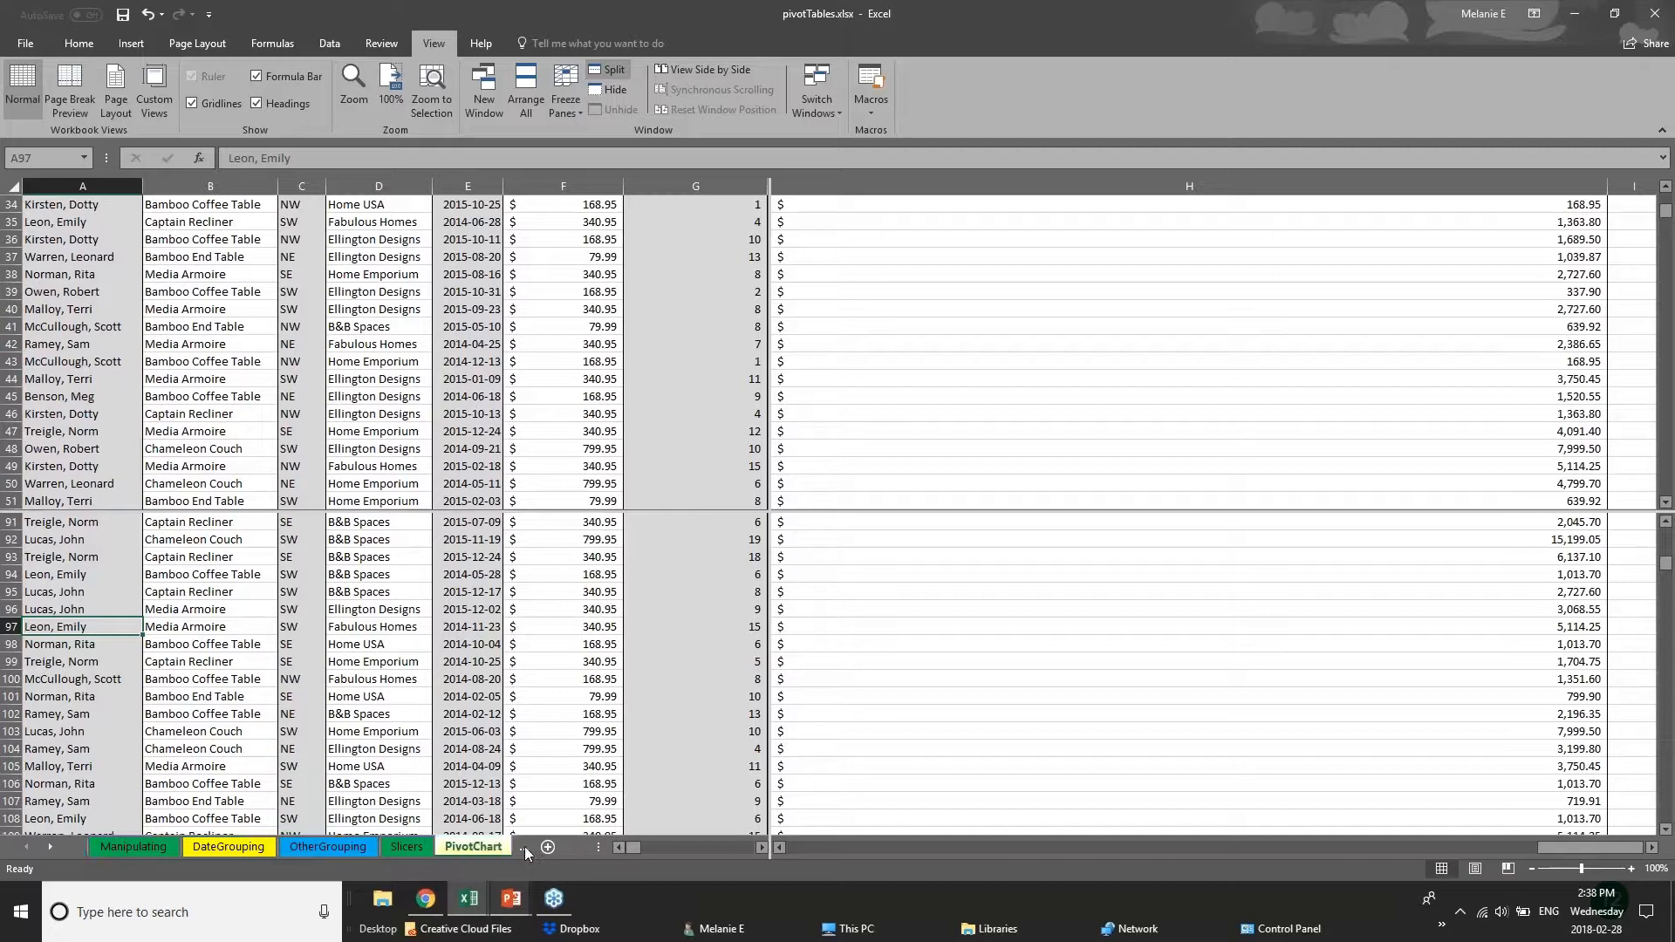
click(363, 852)
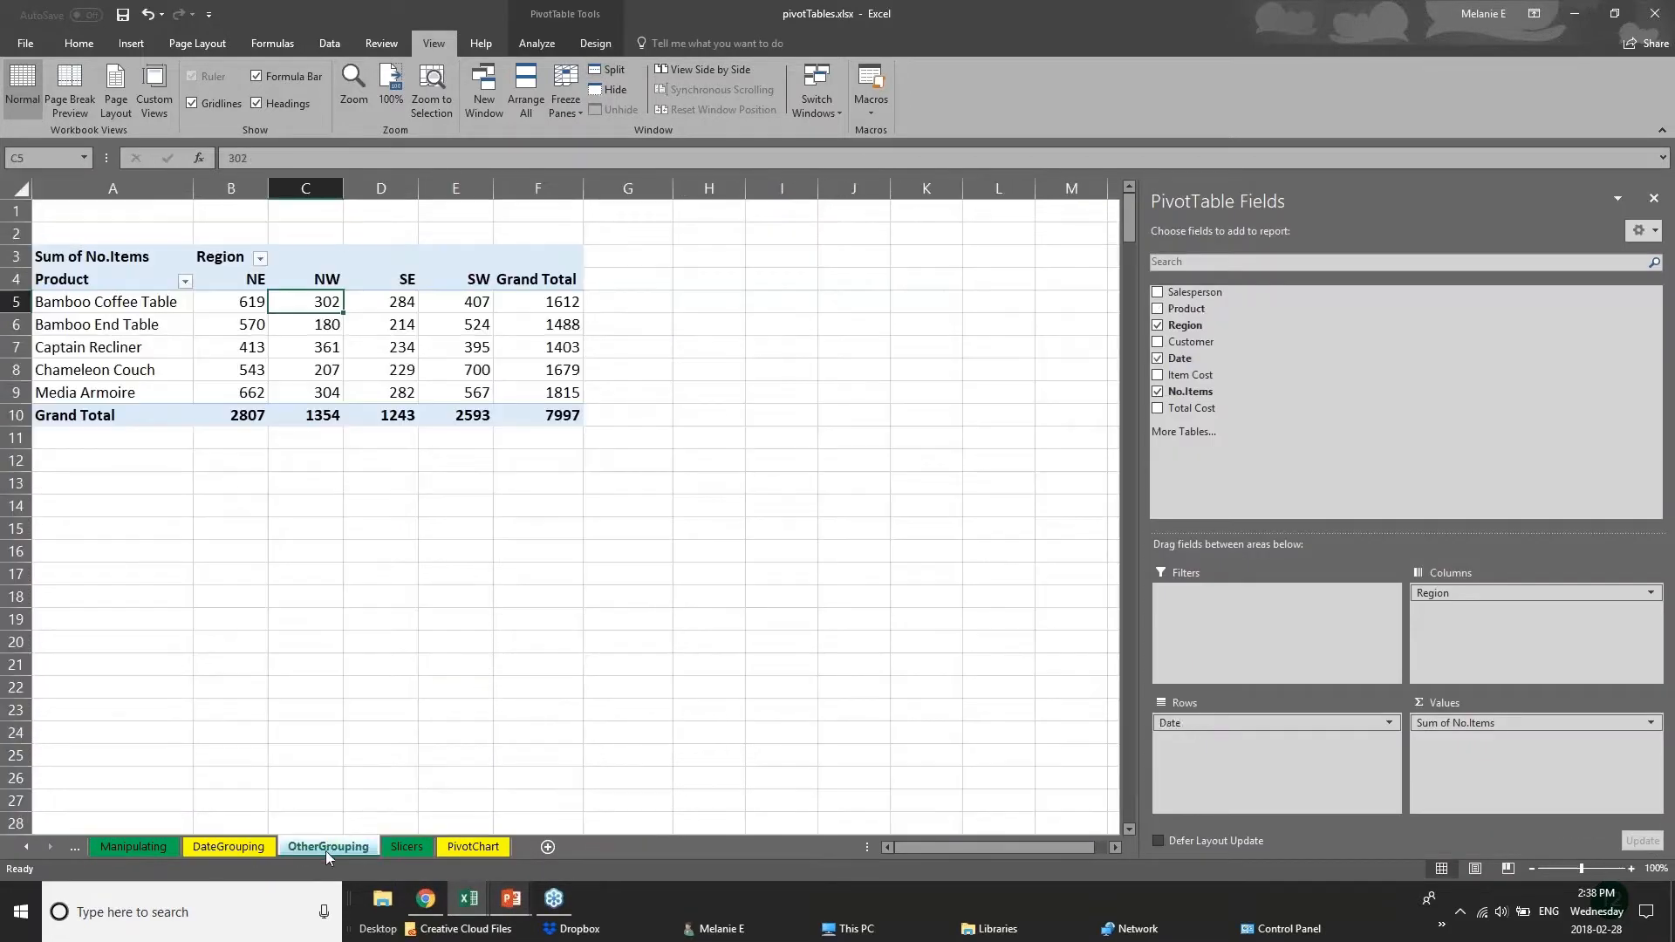
click(252, 847)
click(290, 851)
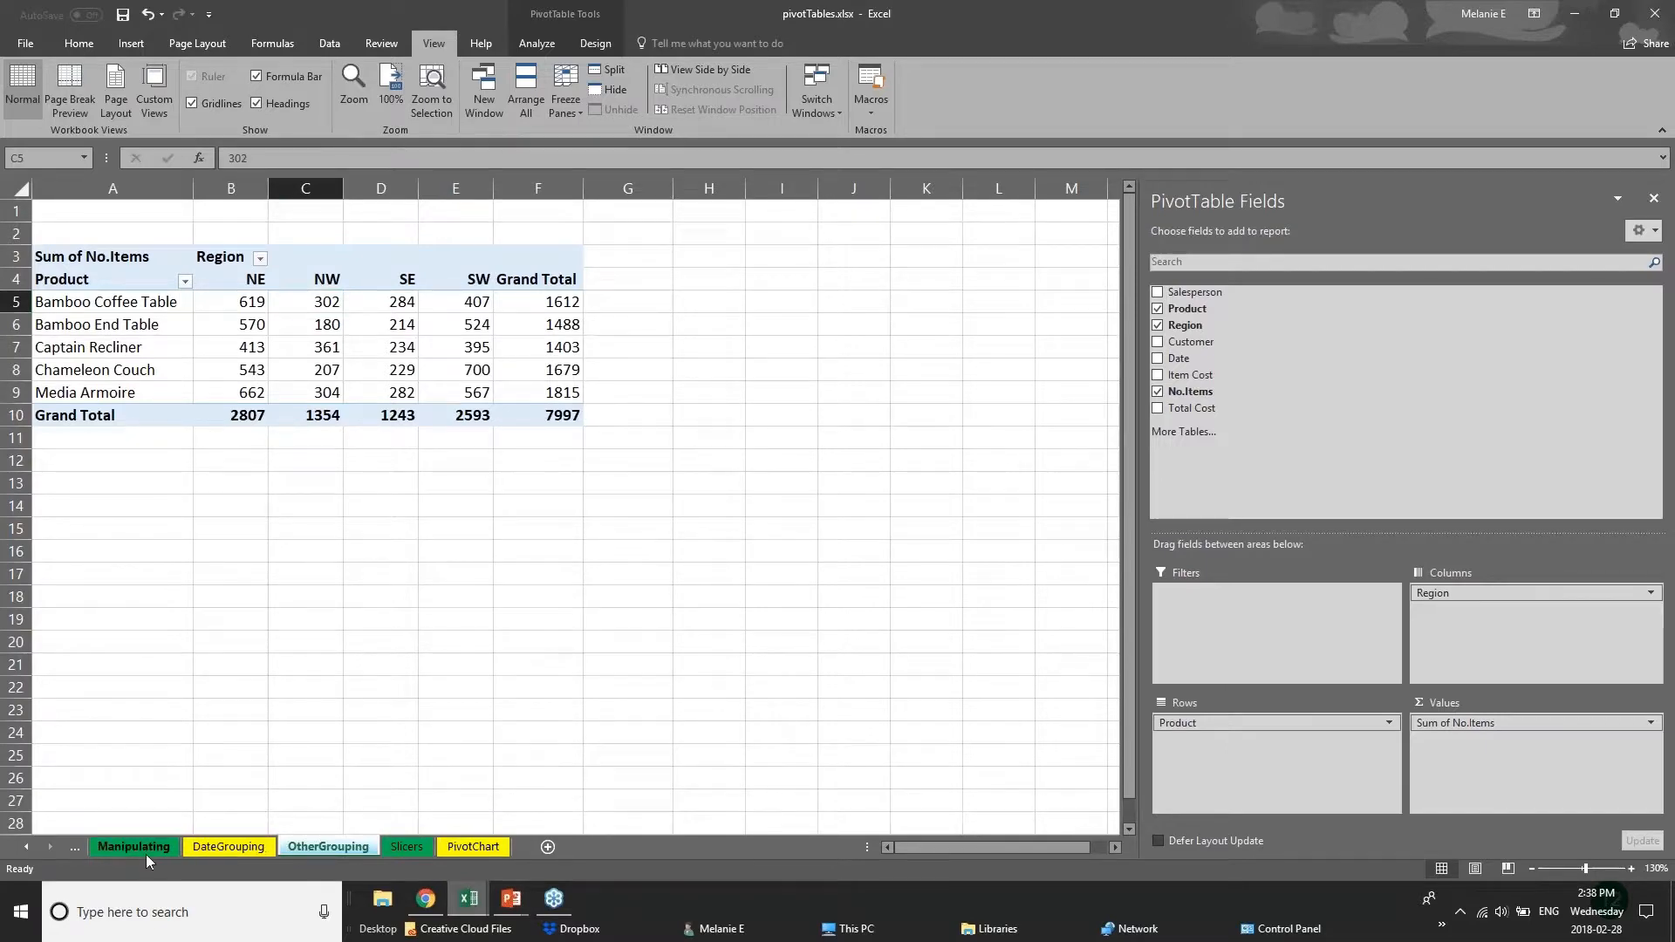
click(183, 850)
click(311, 853)
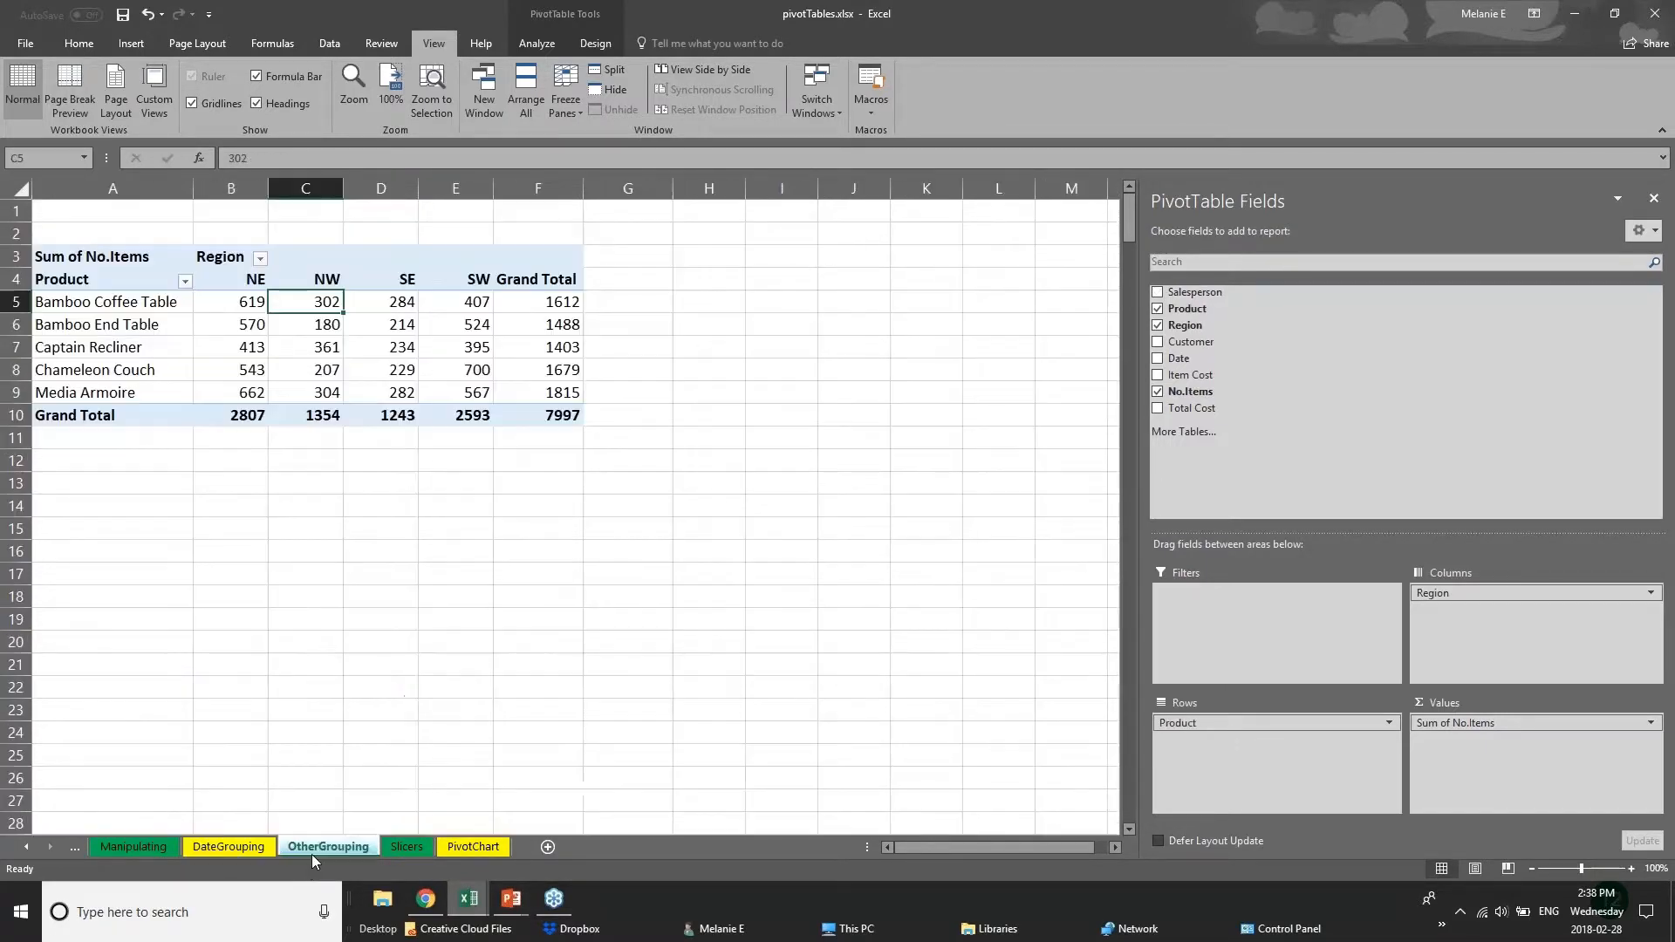
click(469, 850)
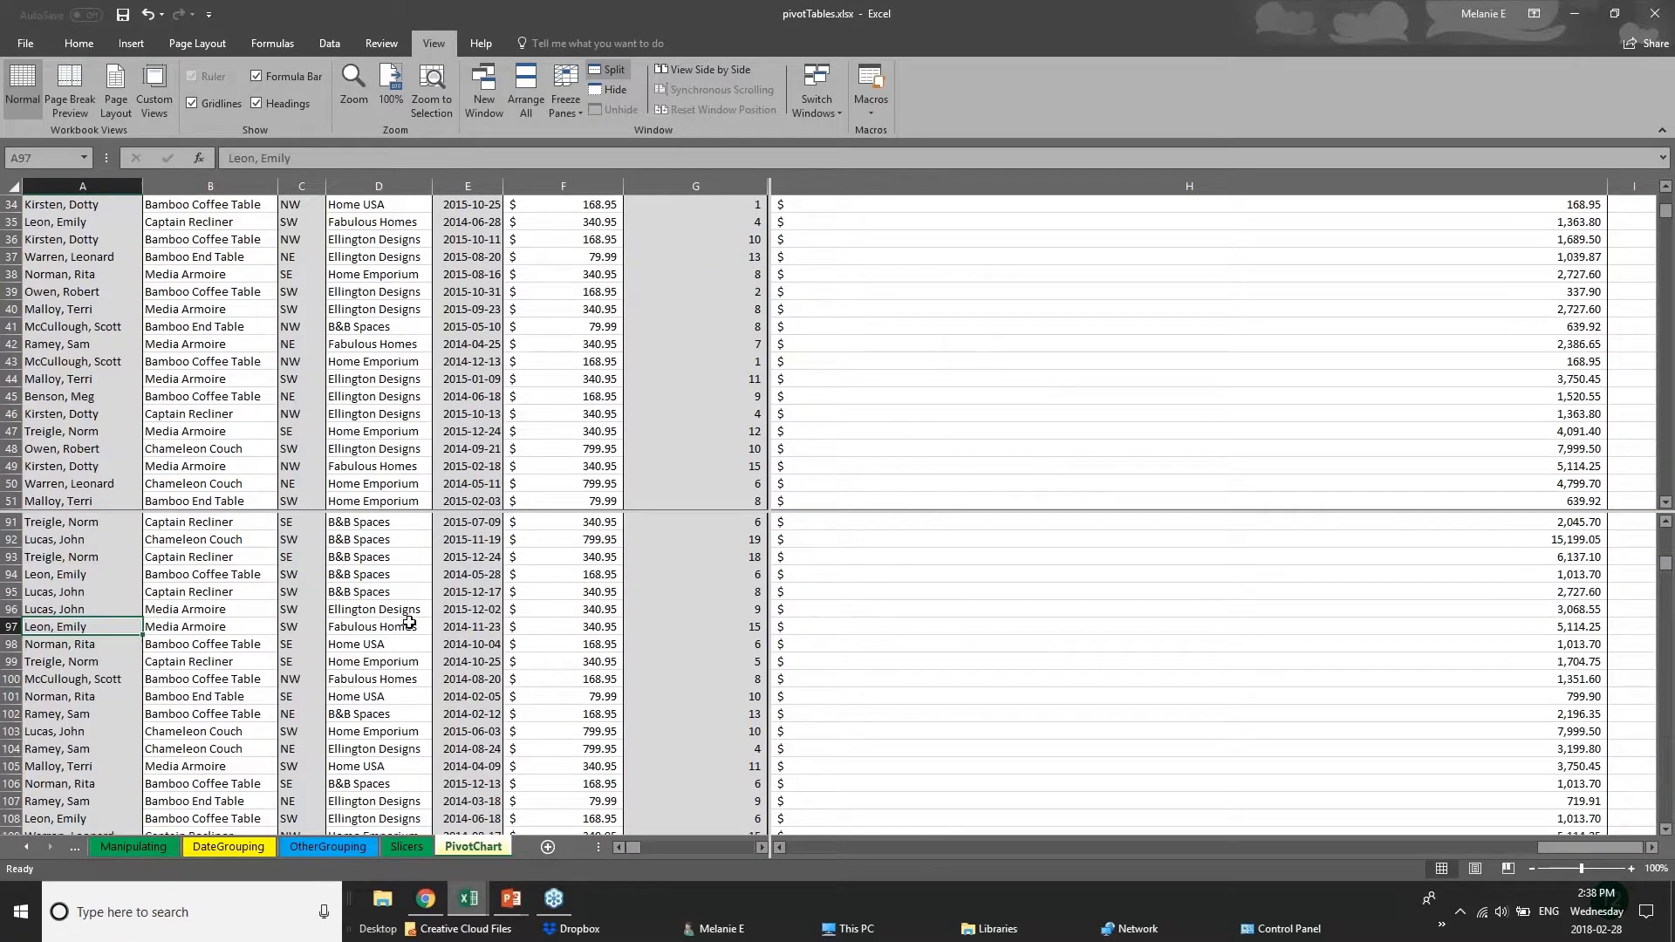
scroll(409, 622, down, 6)
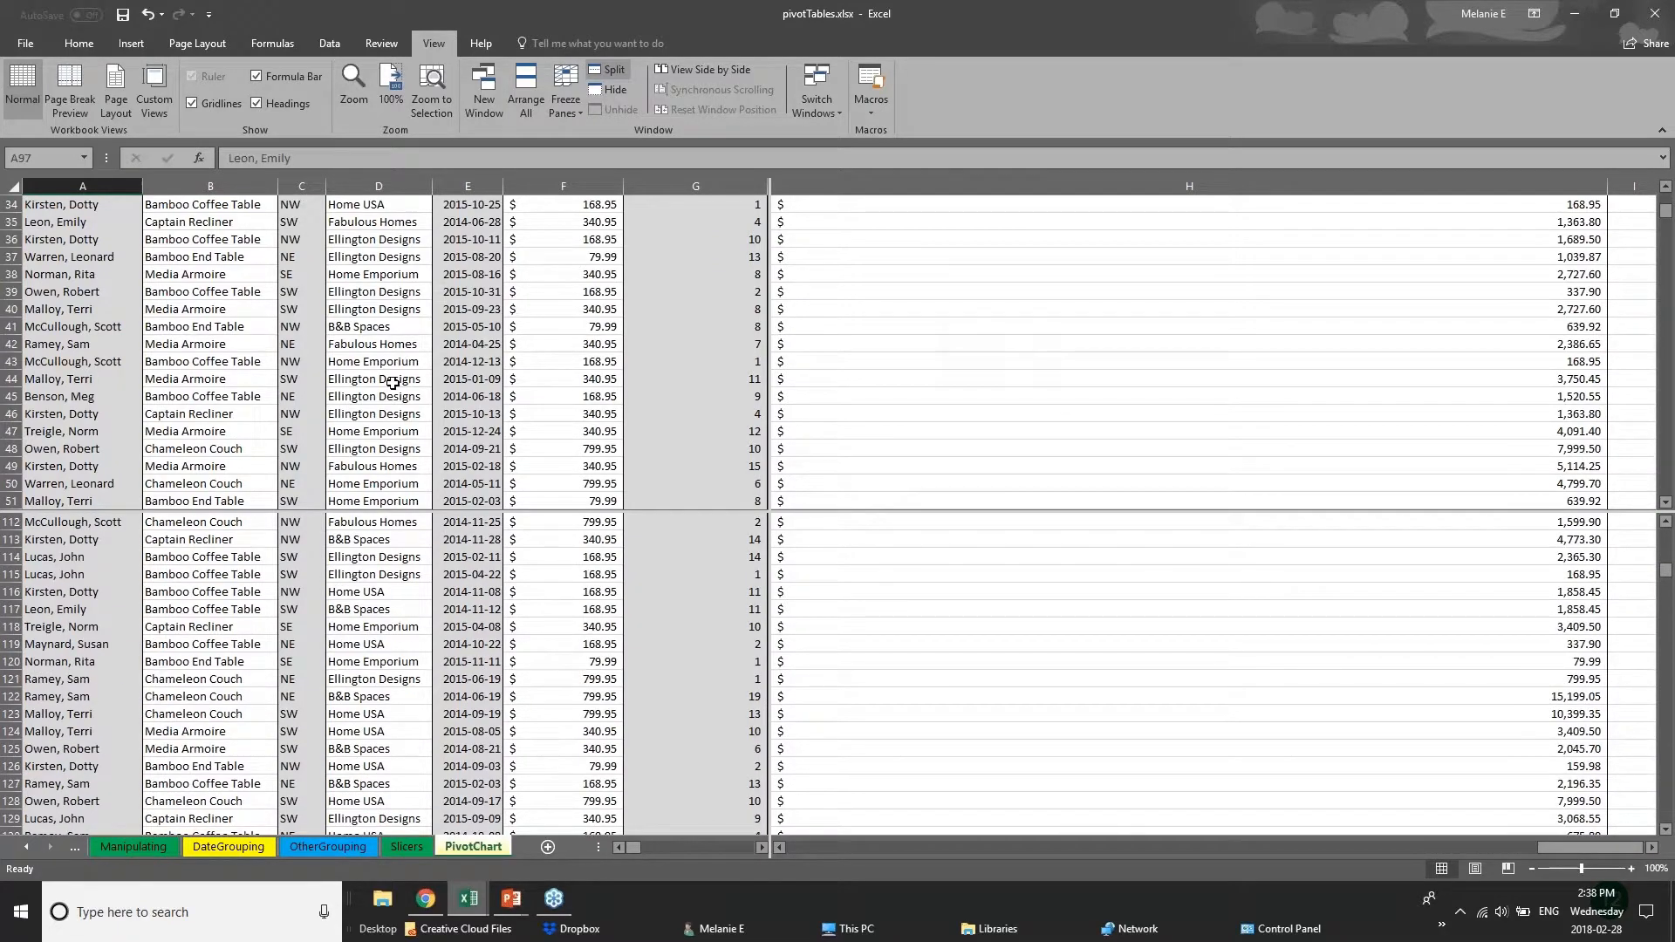
scroll(393, 384, up, 6)
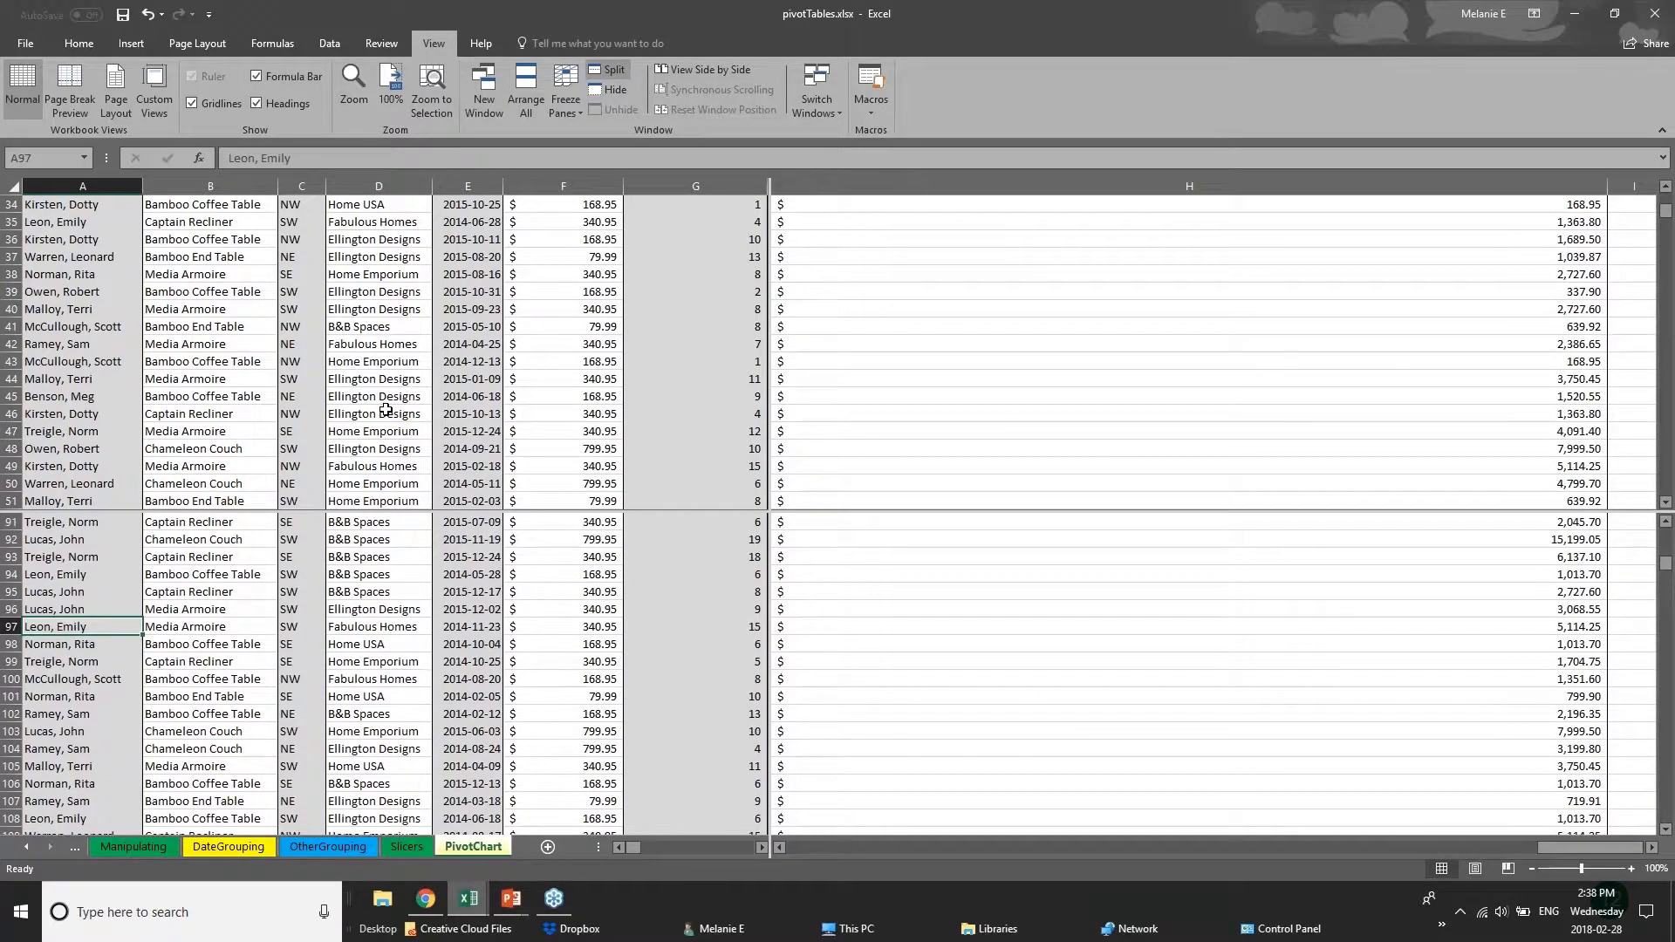
scroll(401, 584, up, 5)
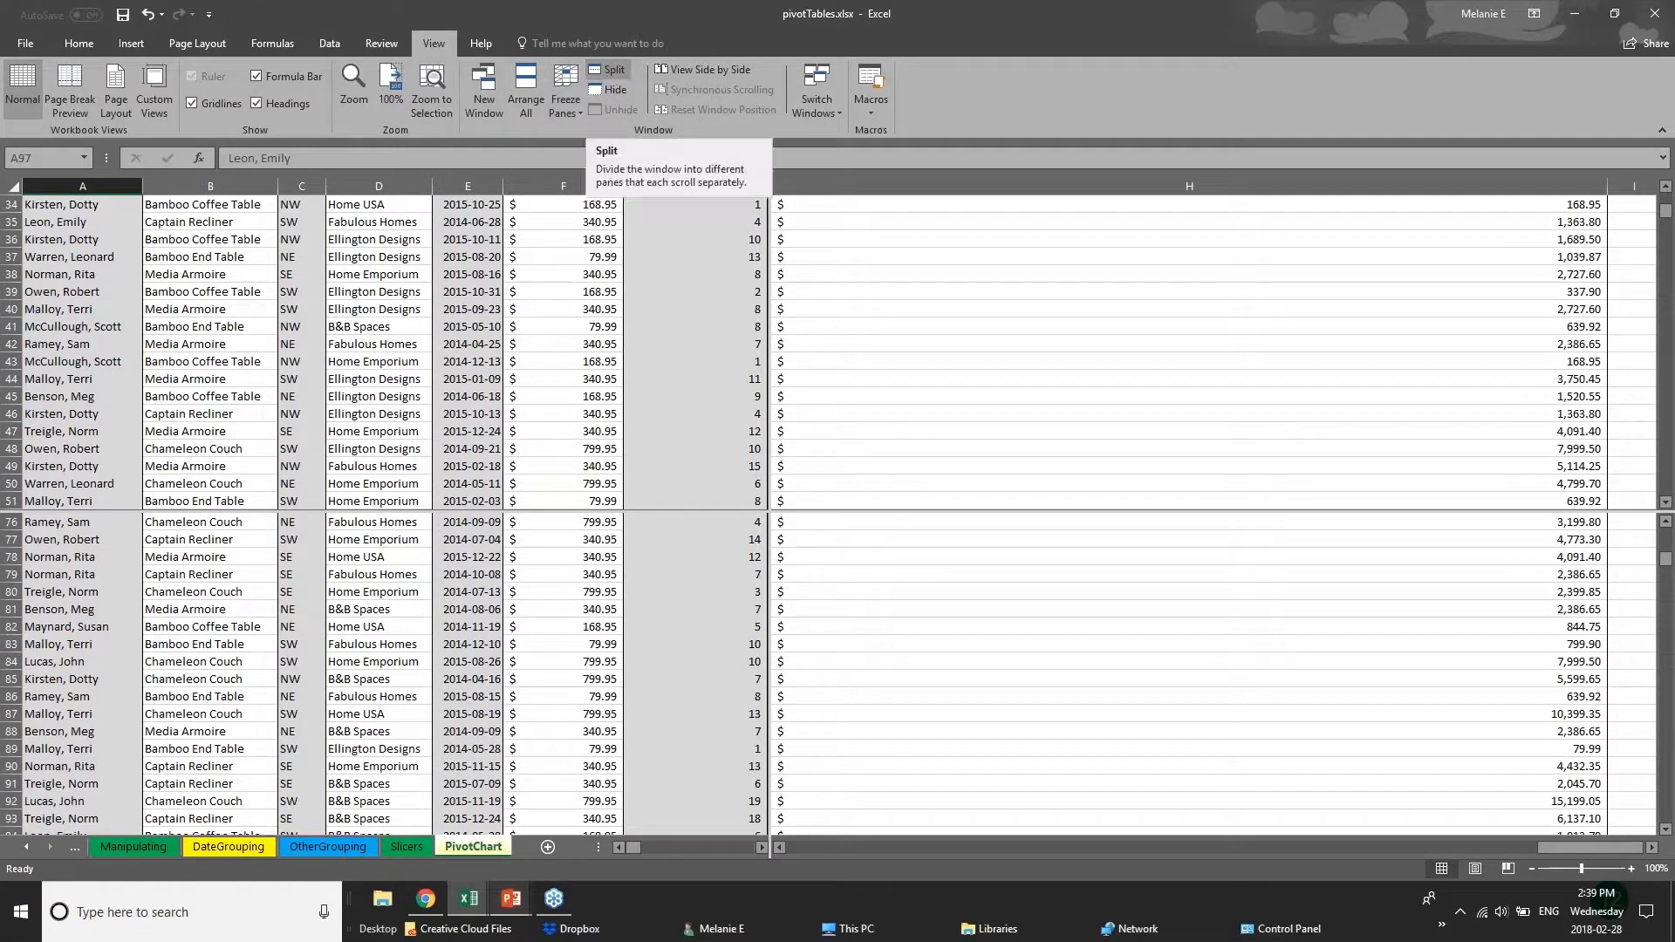
Step: Switch to the PowerPoint slide show and advance to the Saving & Printing slide
click(512, 899)
click(578, 828)
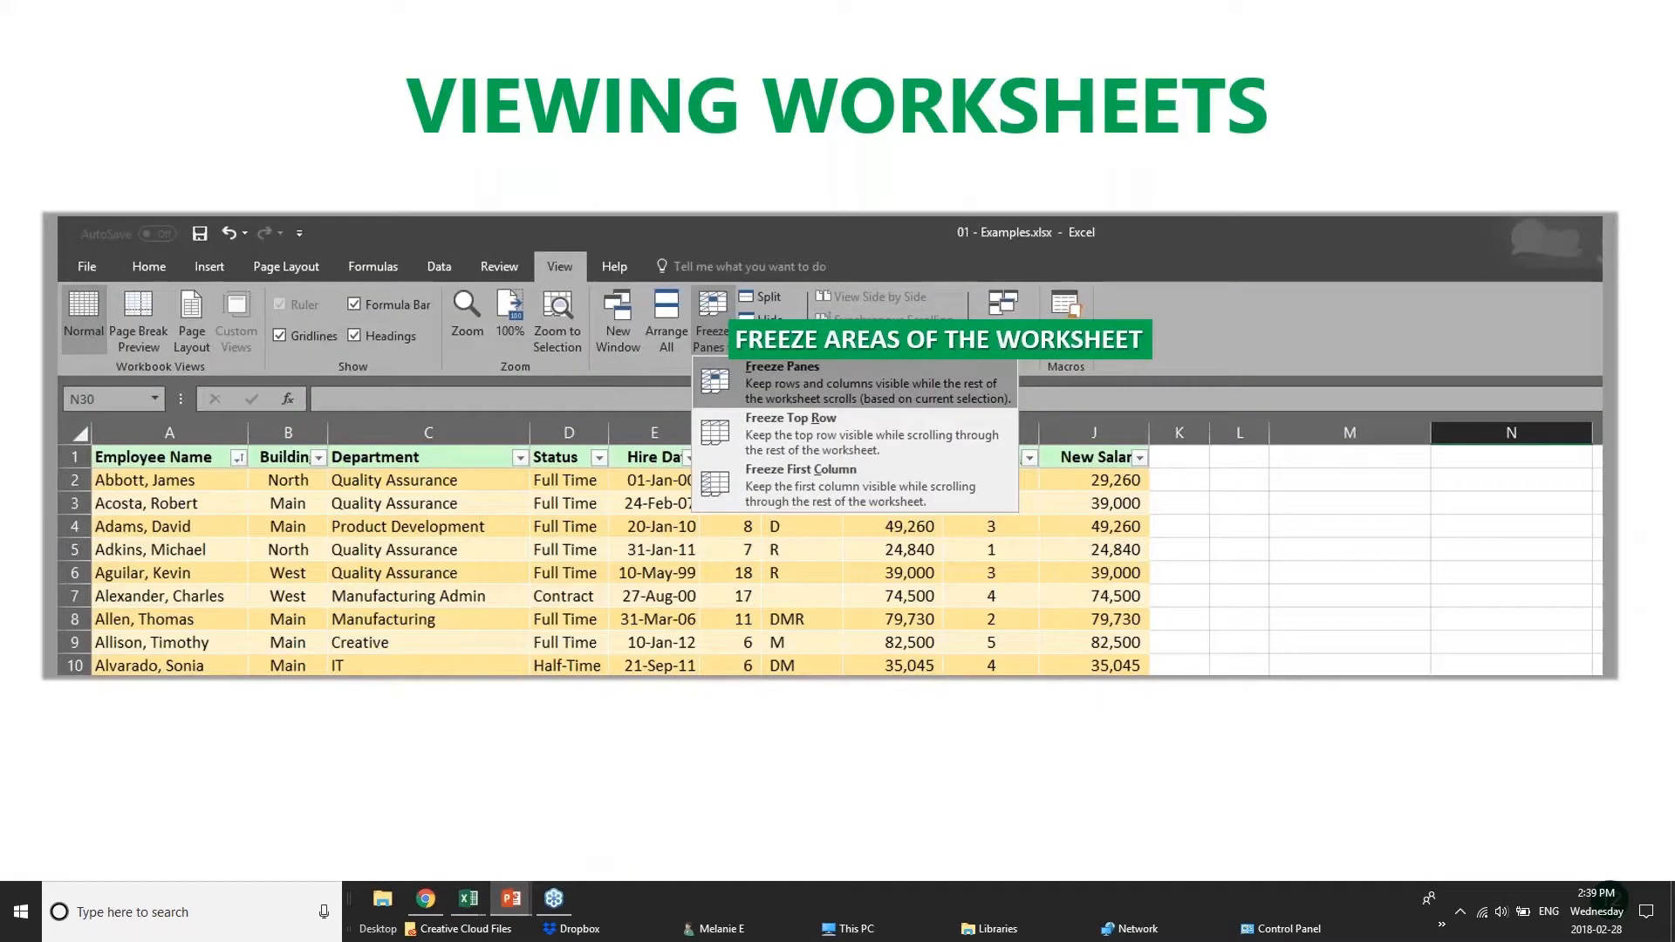
key(Right)
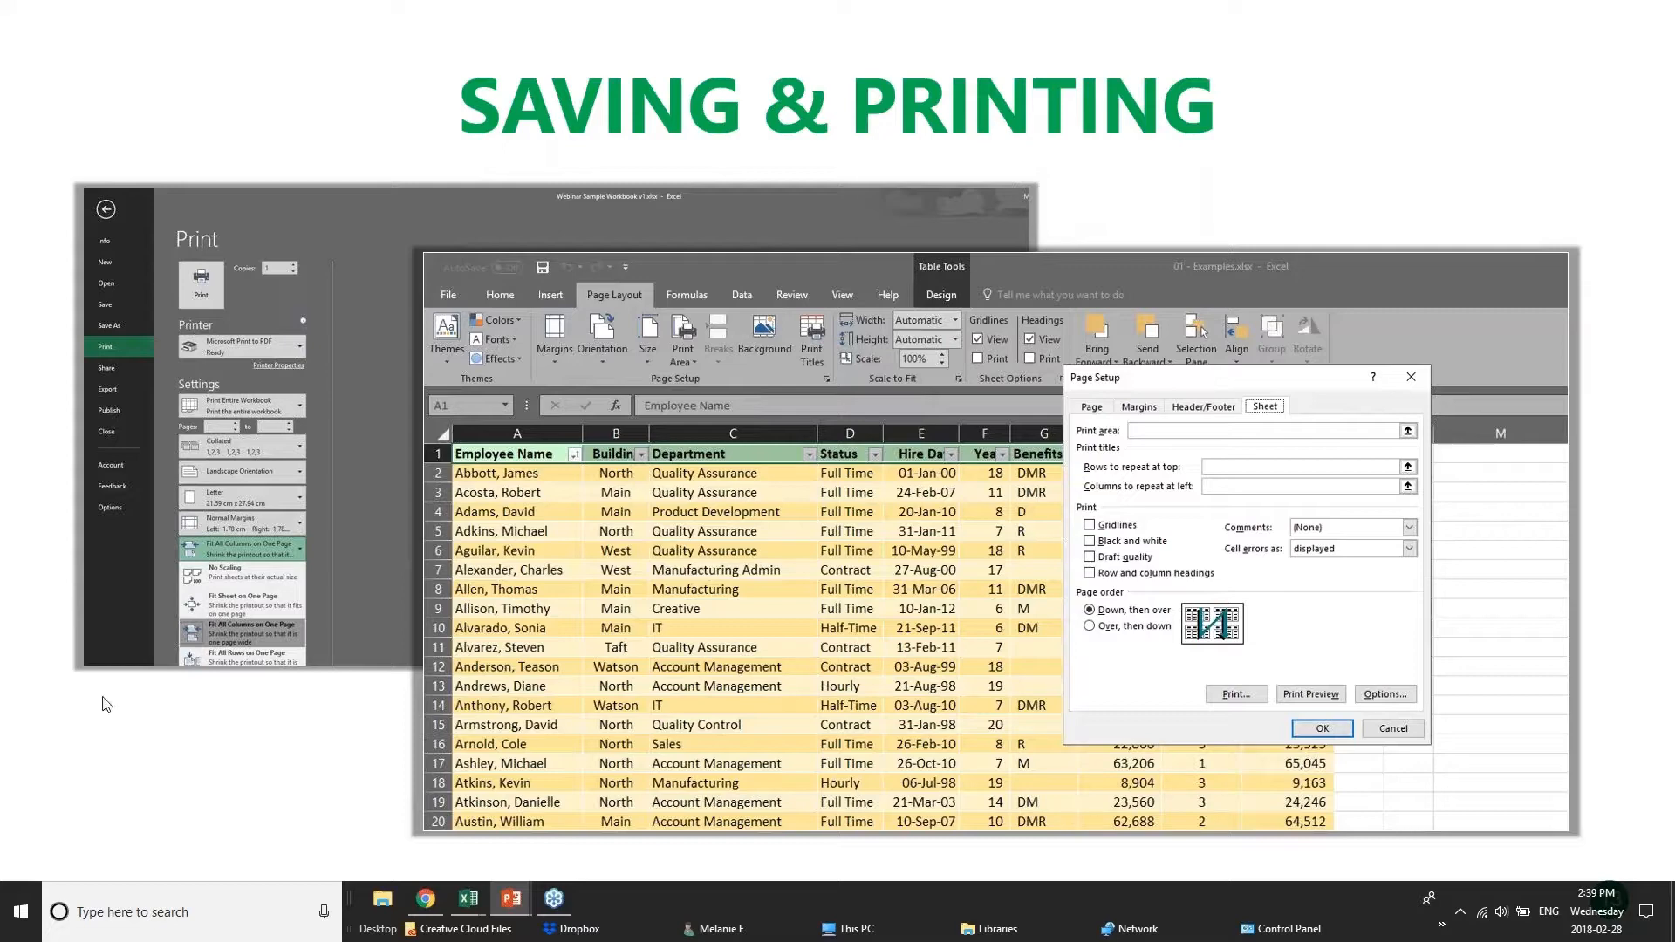
Step: Return to the pivotTables.xlsx workbook in Excel and look through its OtherGrouping, DateGrouping and Manipulating sheets
mouse_move(468, 898)
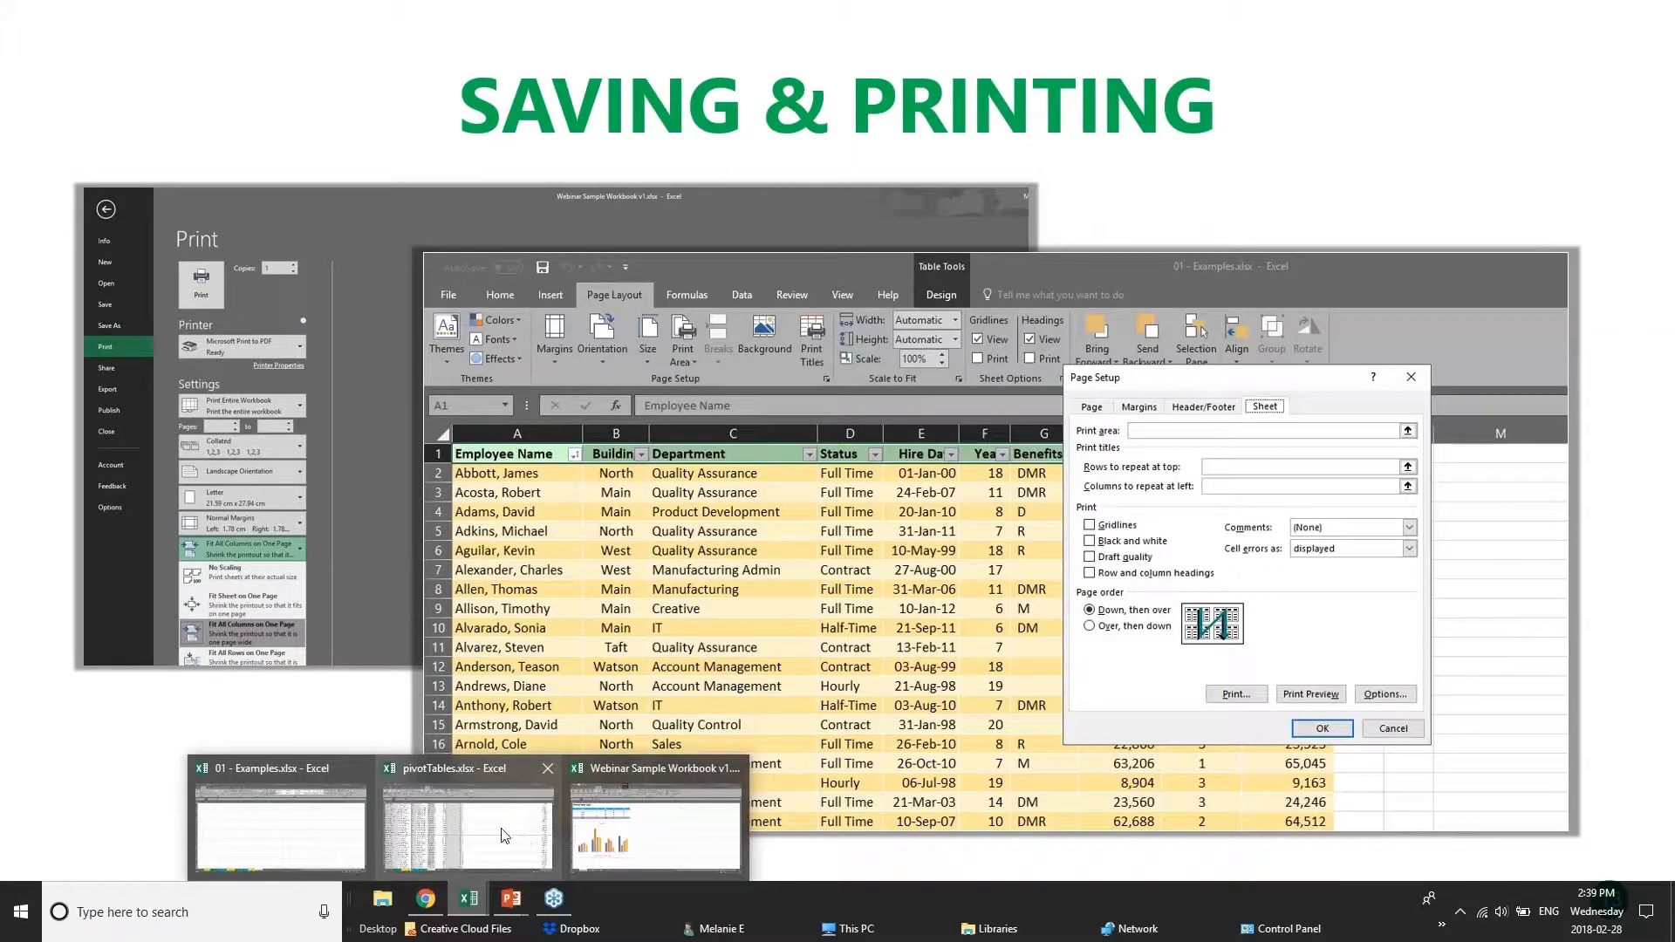
click(510, 838)
scroll(355, 868, down, 11)
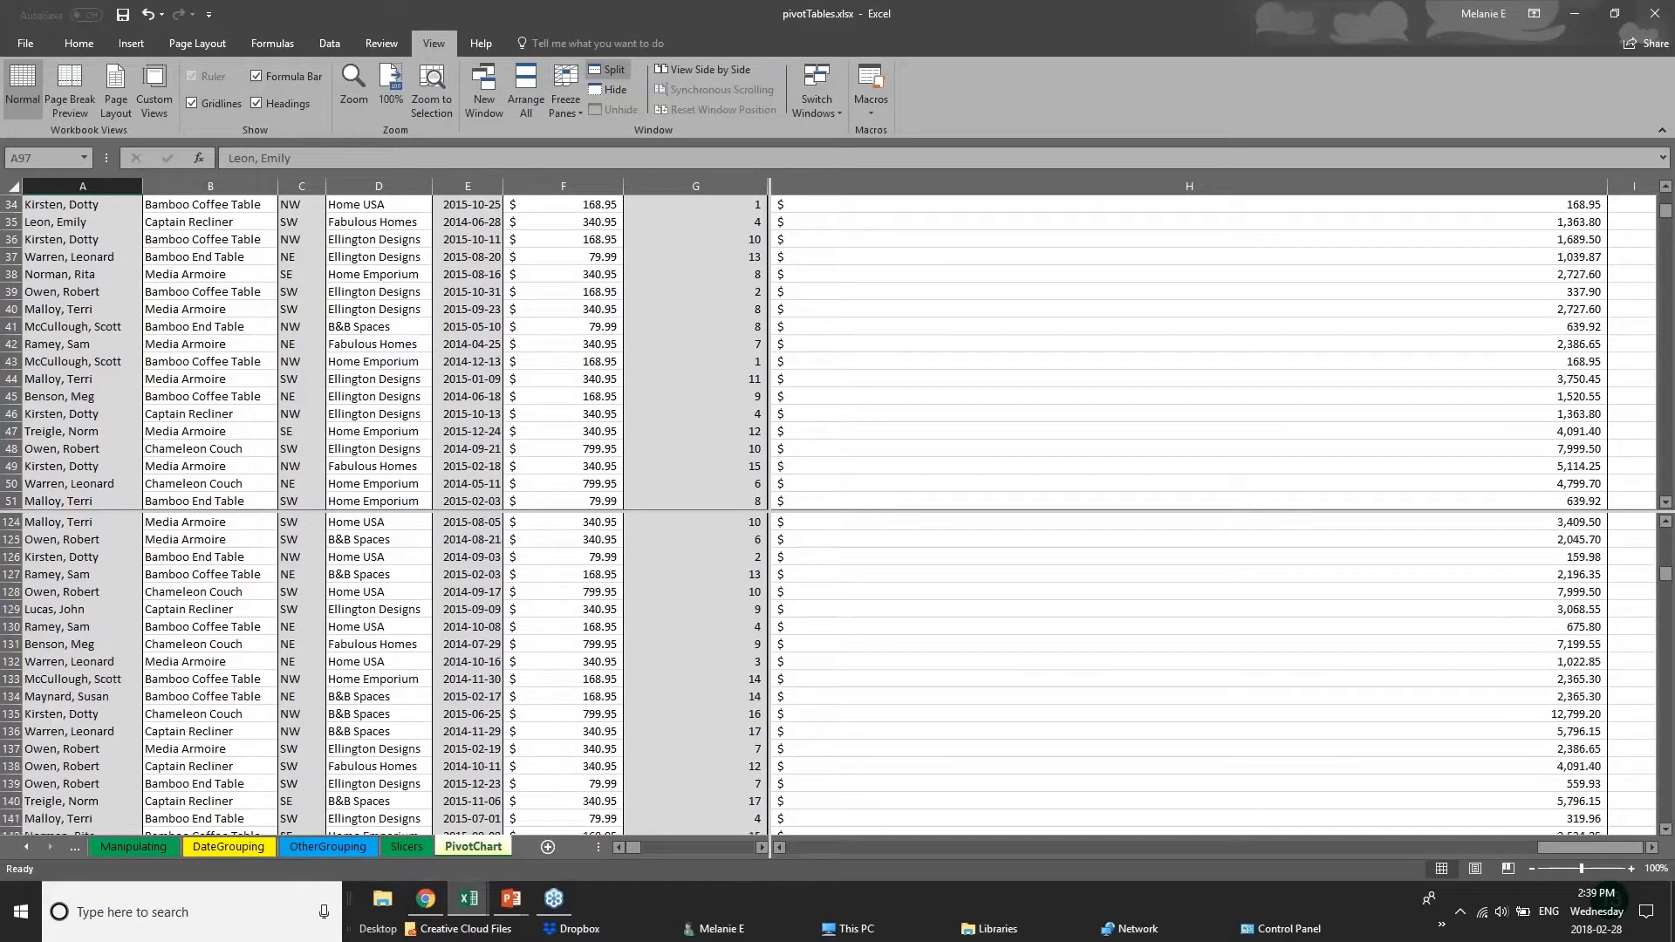
click(336, 851)
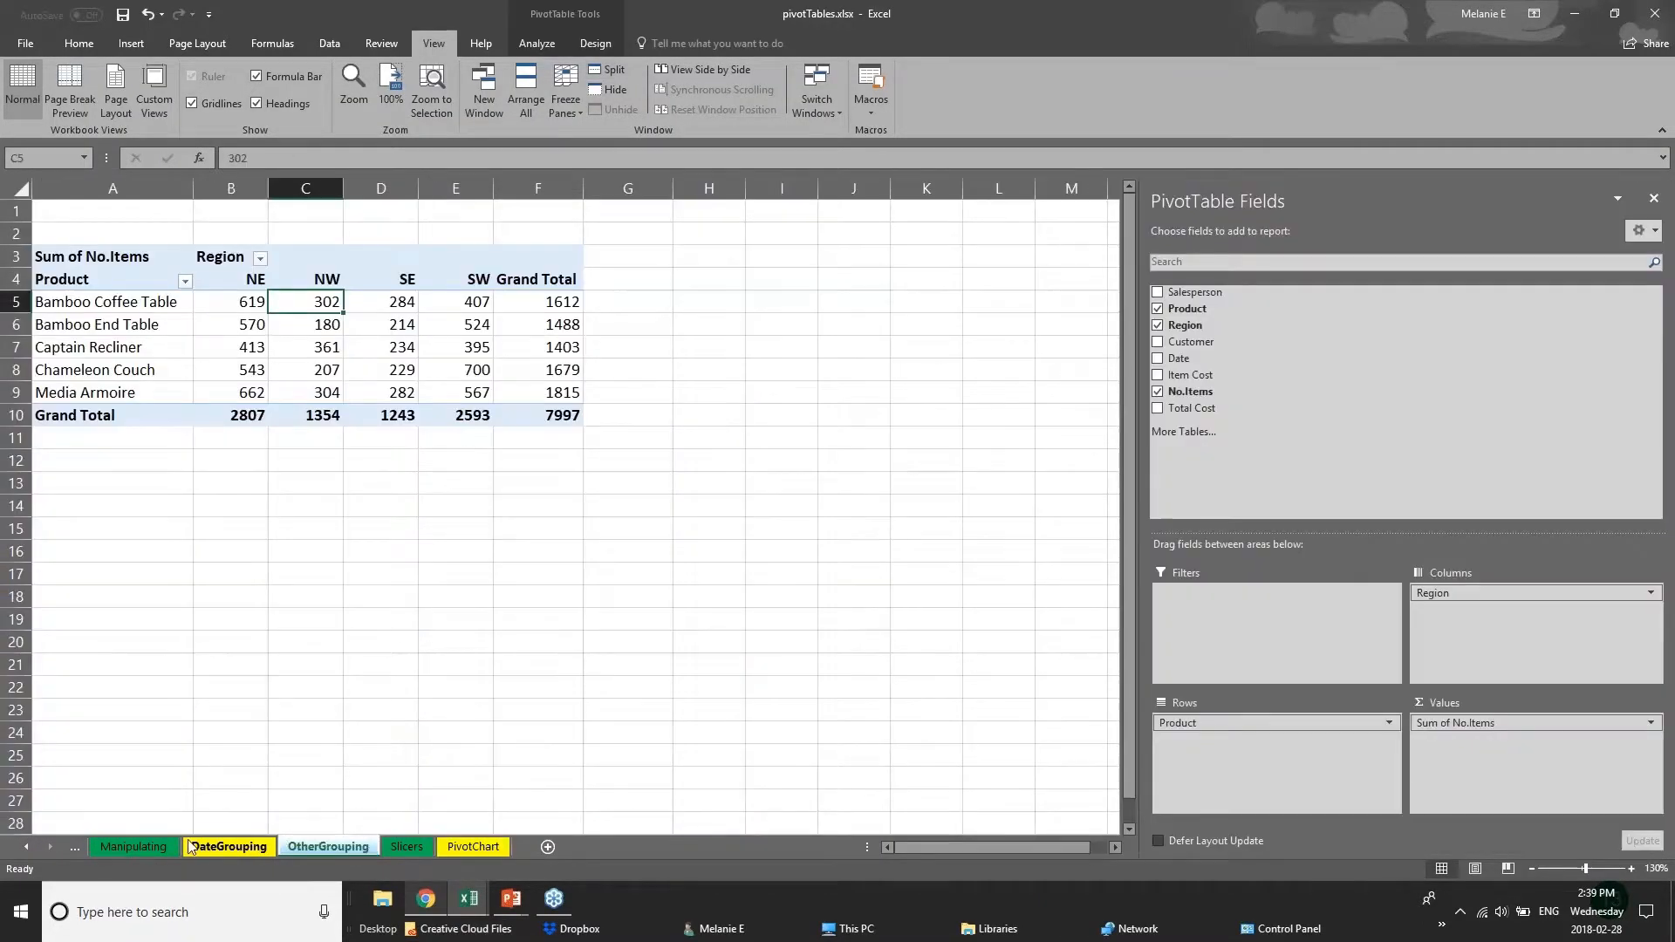
click(229, 846)
click(134, 846)
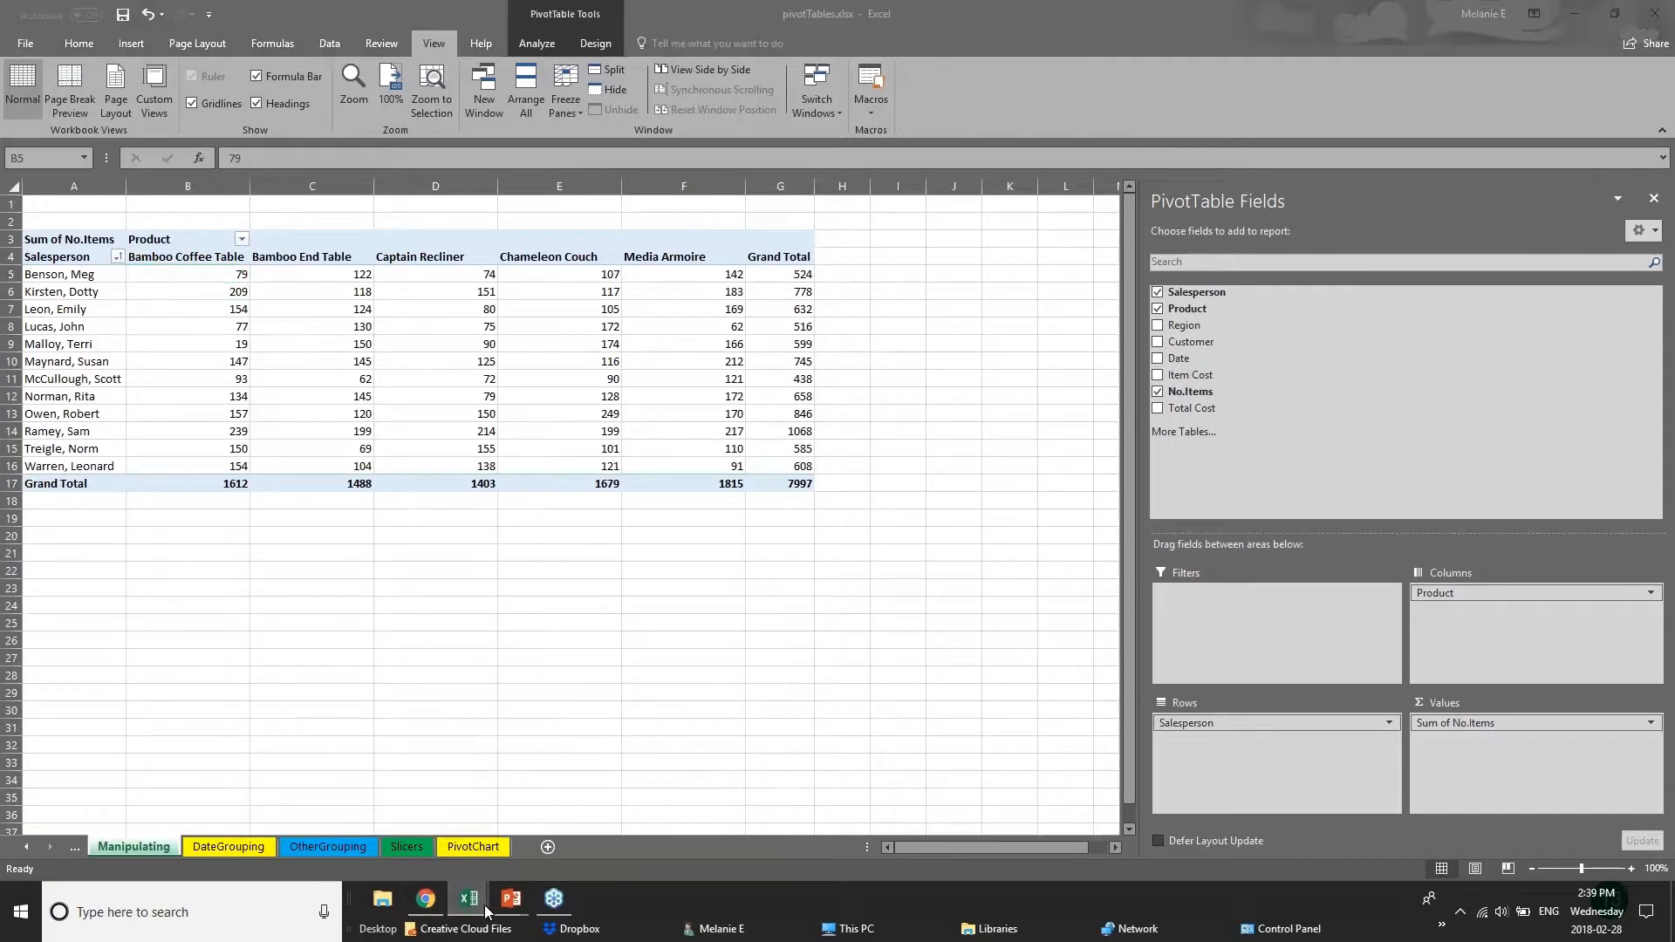
Step: Switch to the 01 - Examples.xlsx workbook and display its 2017 Budget sheet
mouse_move(475, 903)
click(259, 846)
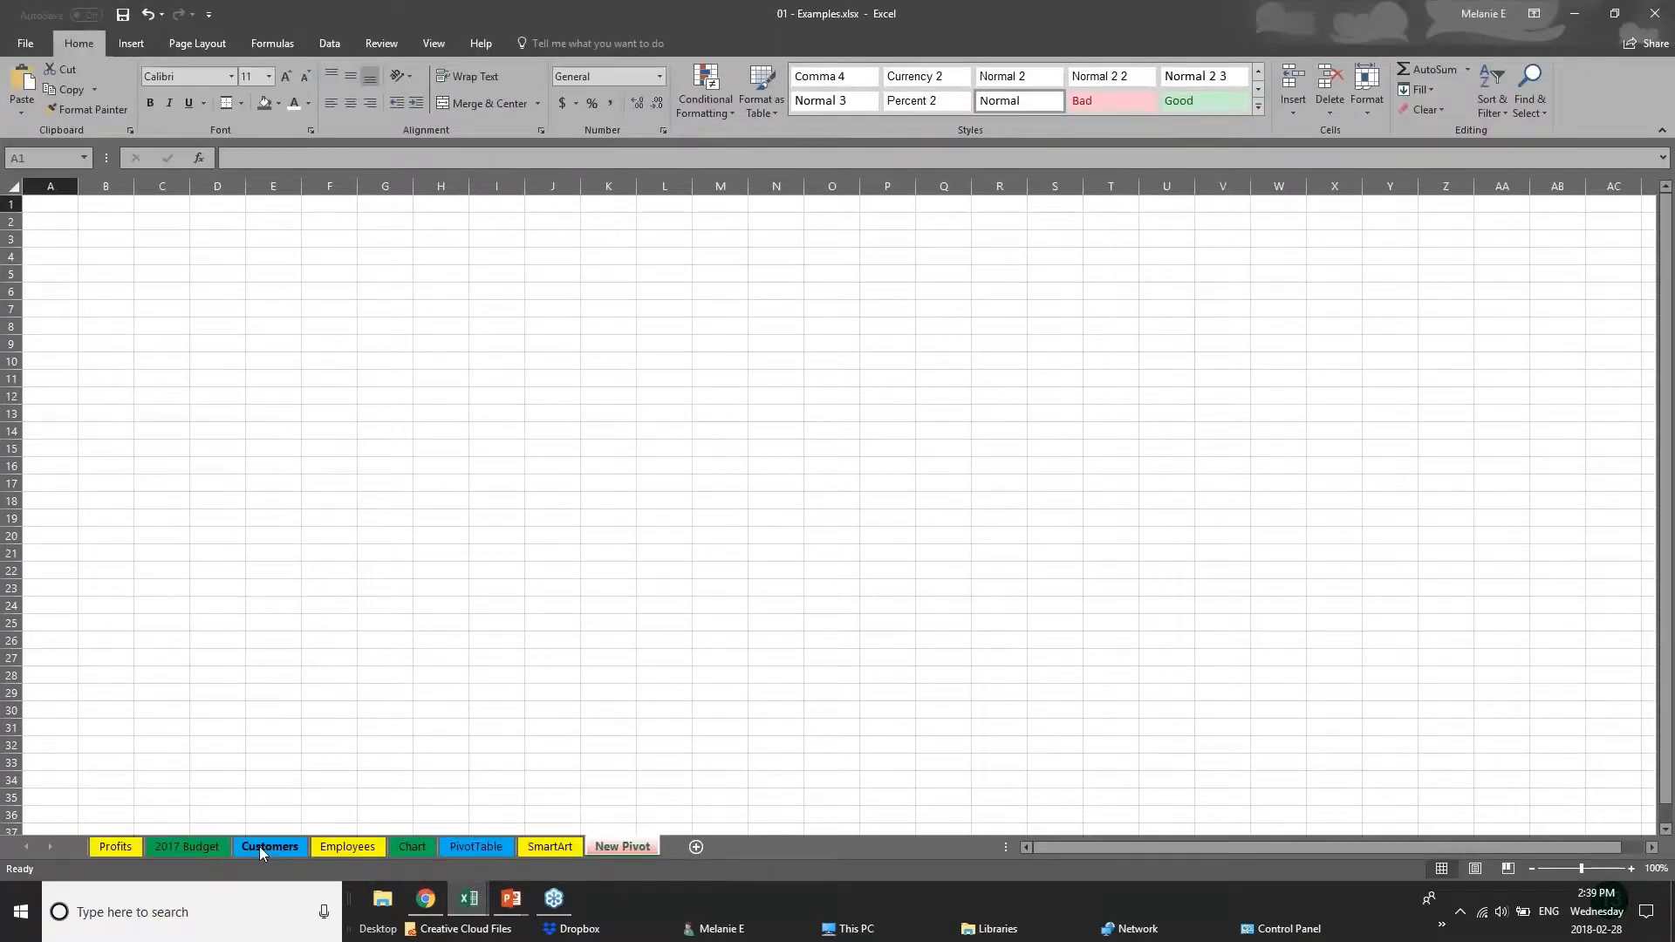
click(259, 846)
click(187, 846)
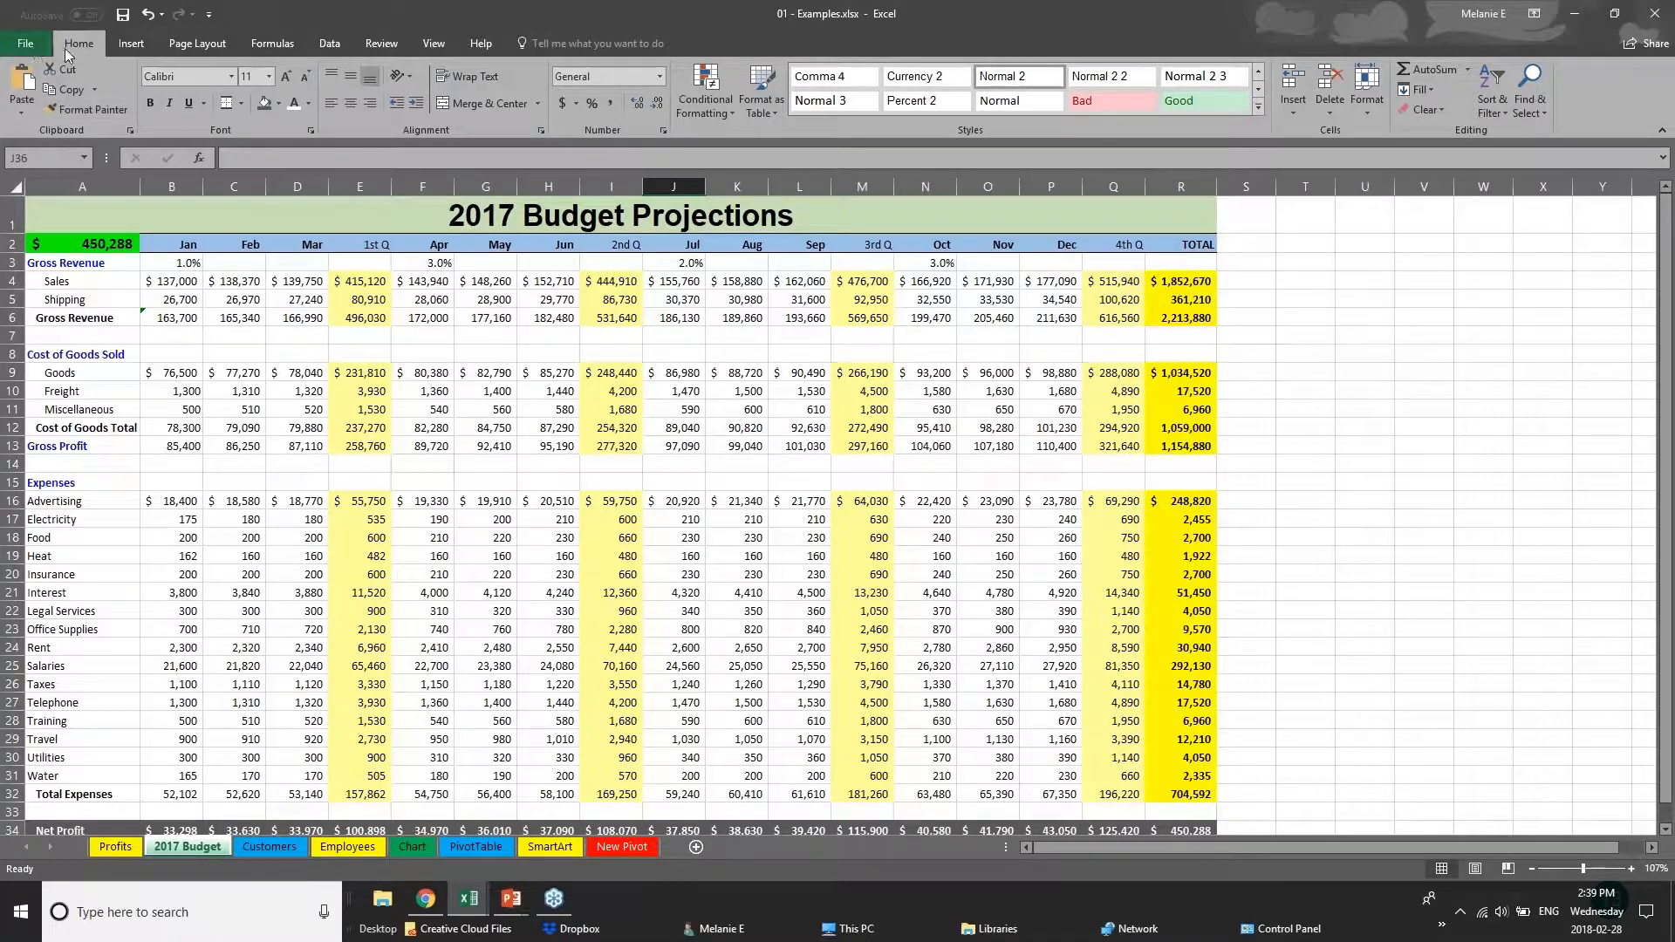
Step: Save the 01 - Examples workbook and view the Save As options
click(18, 51)
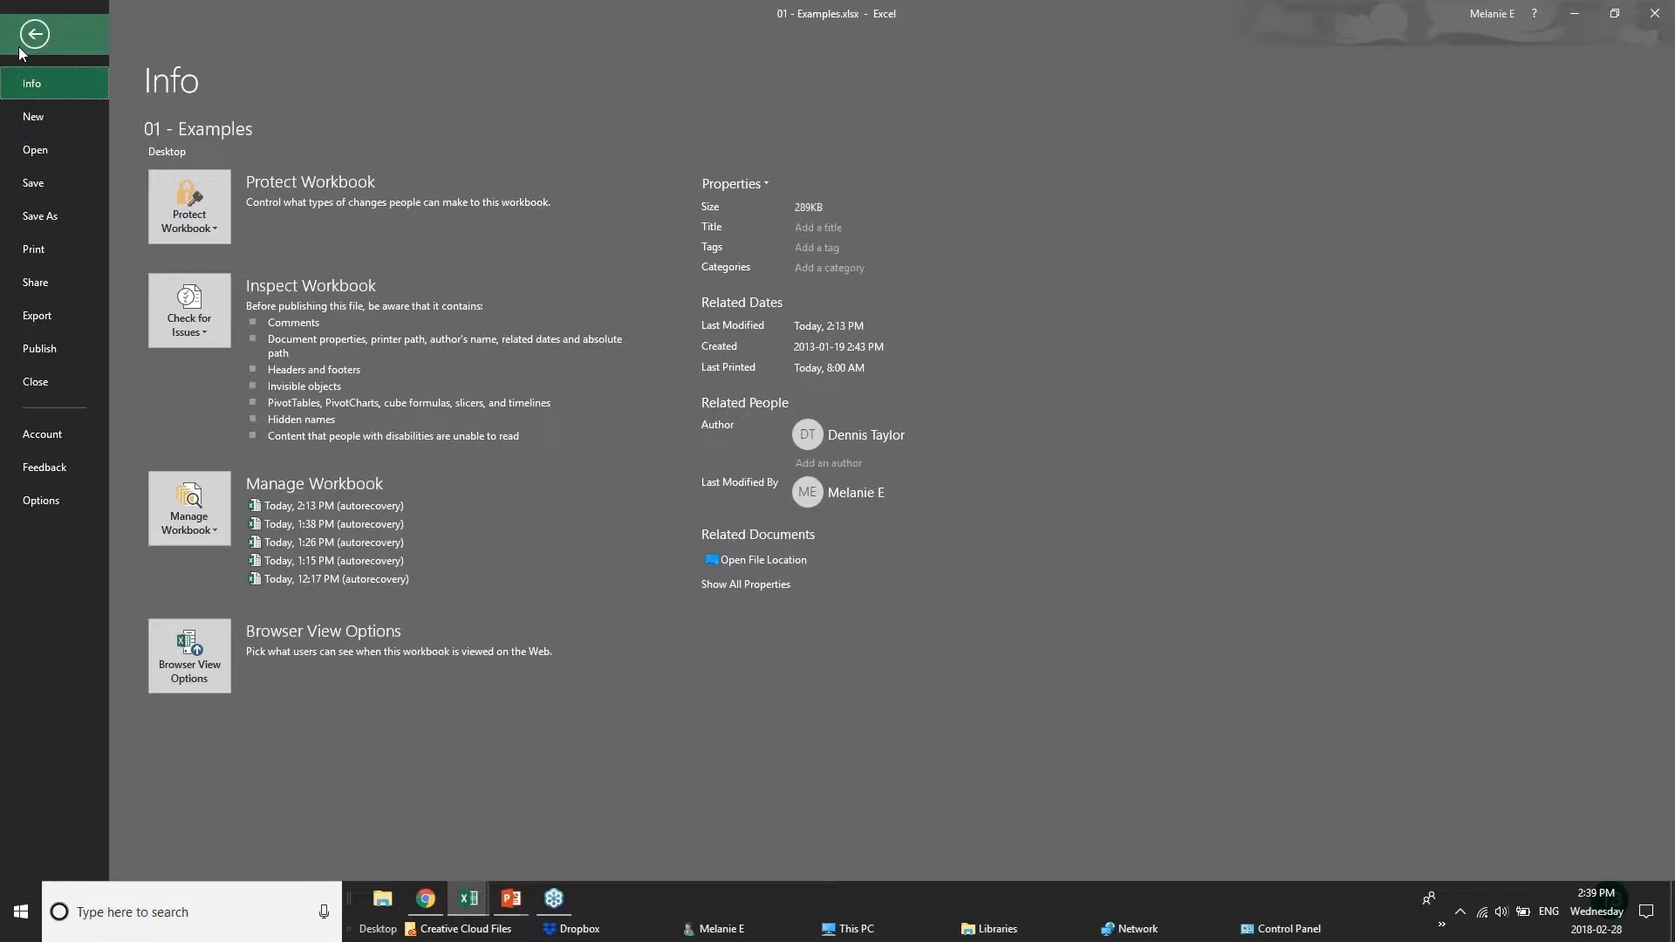
click(70, 187)
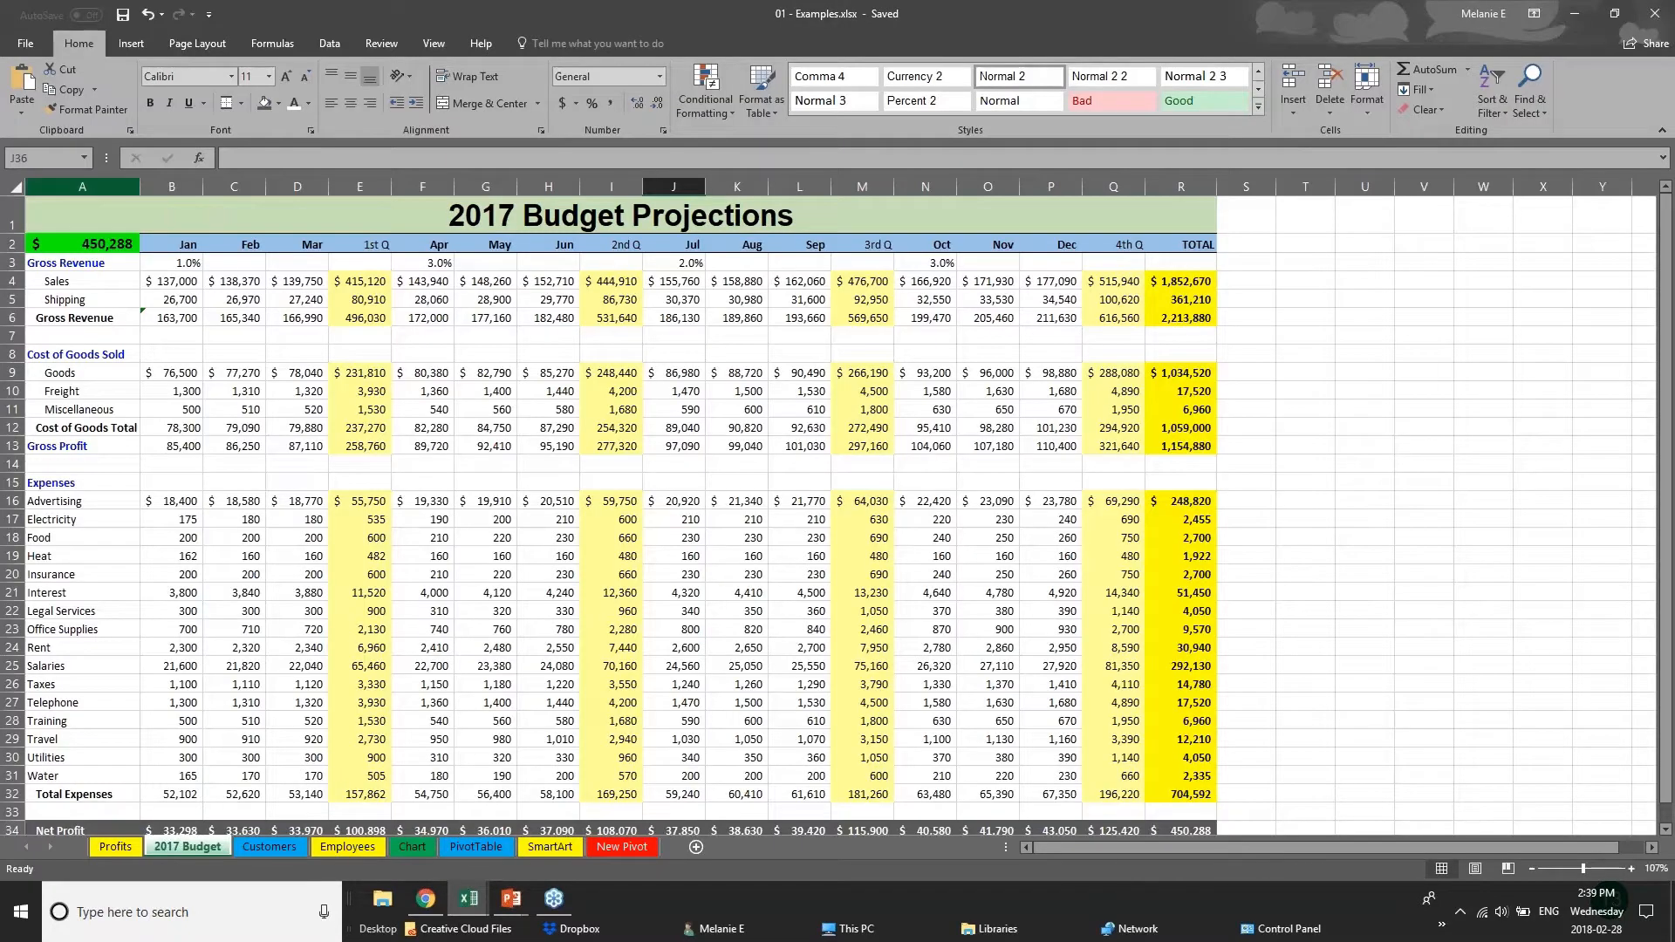
click(19, 42)
click(40, 225)
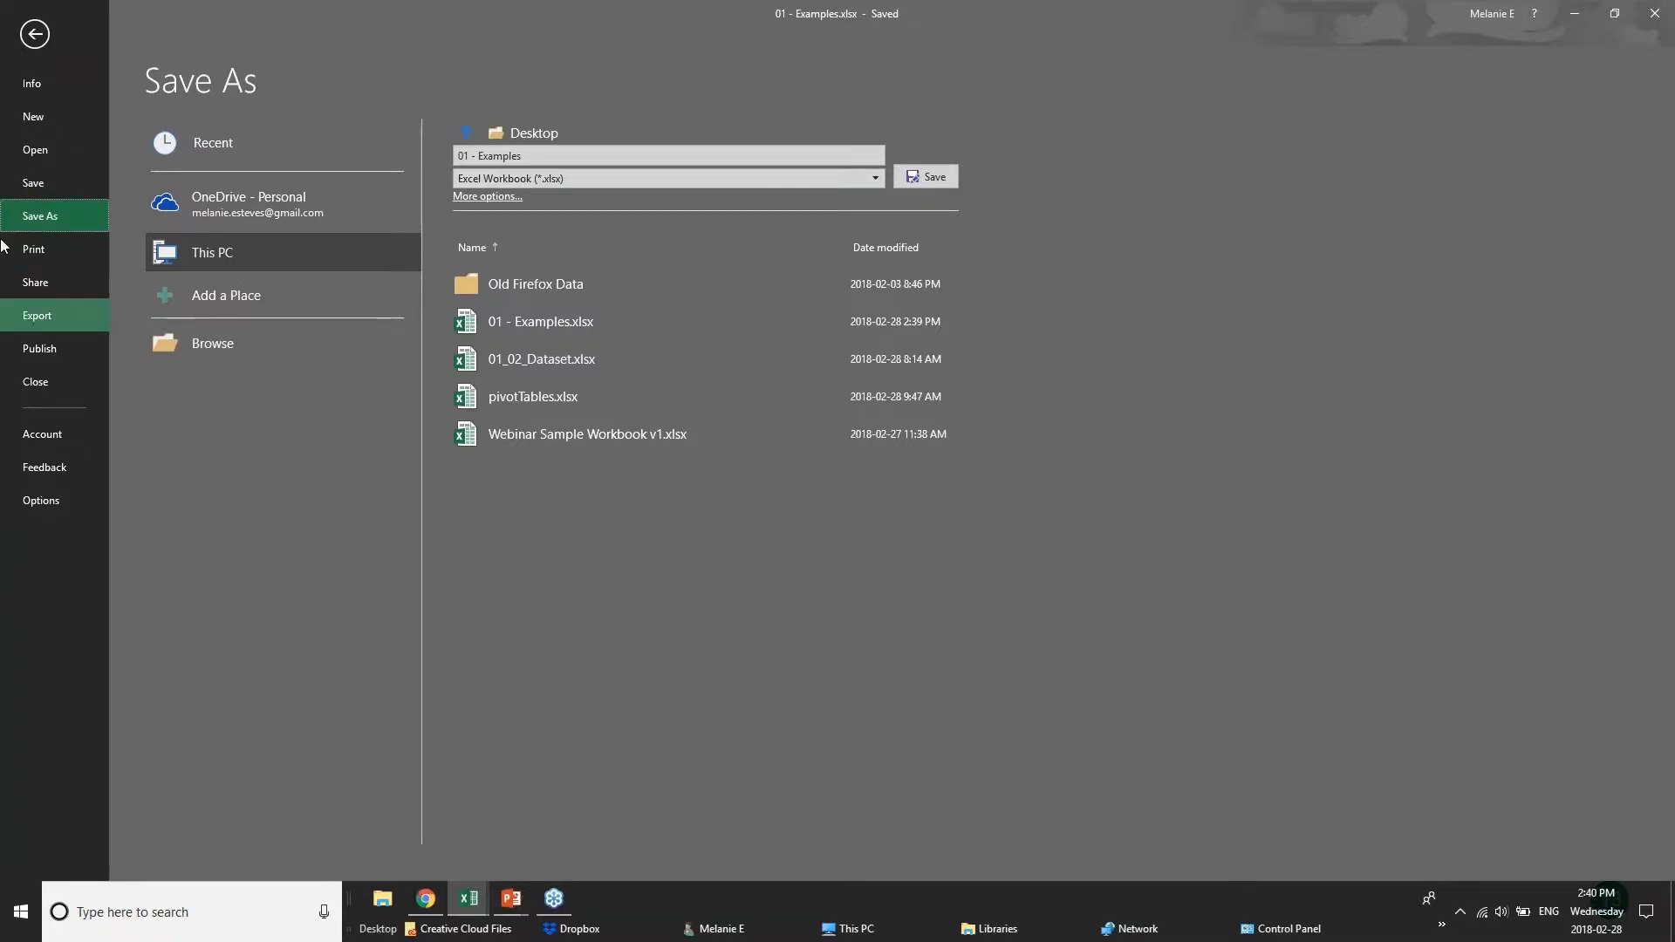
Step: Set the printer to Microsoft Print to PDF and preview the 2017 Budget printout through page 3
click(34, 249)
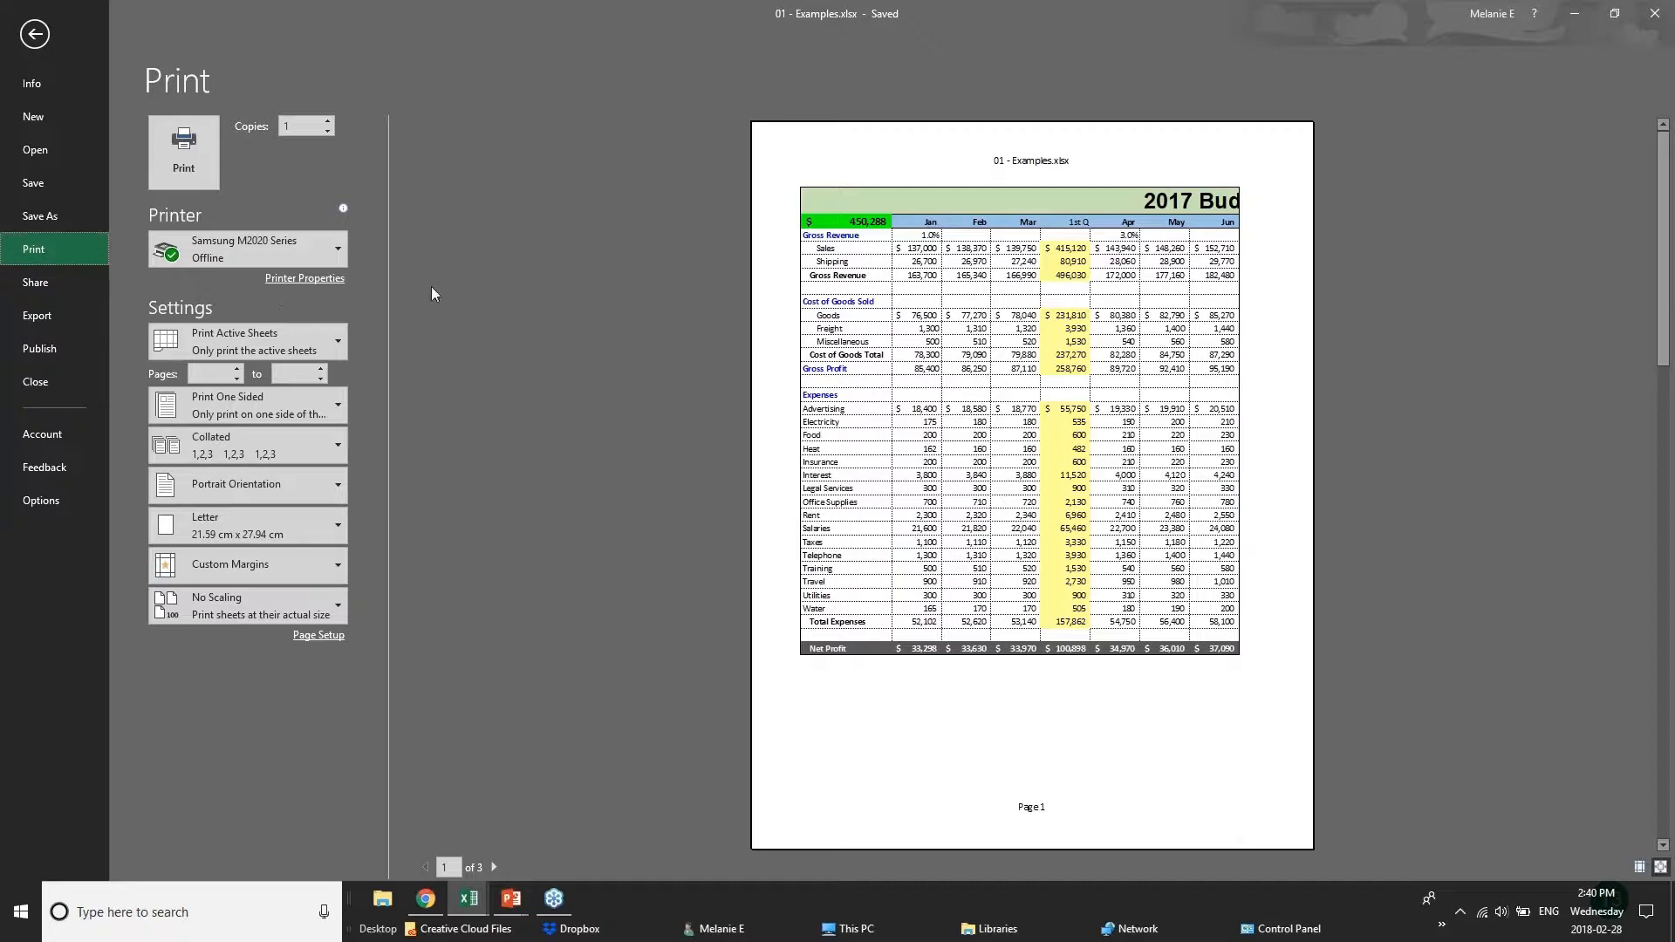
mouse_move(307, 259)
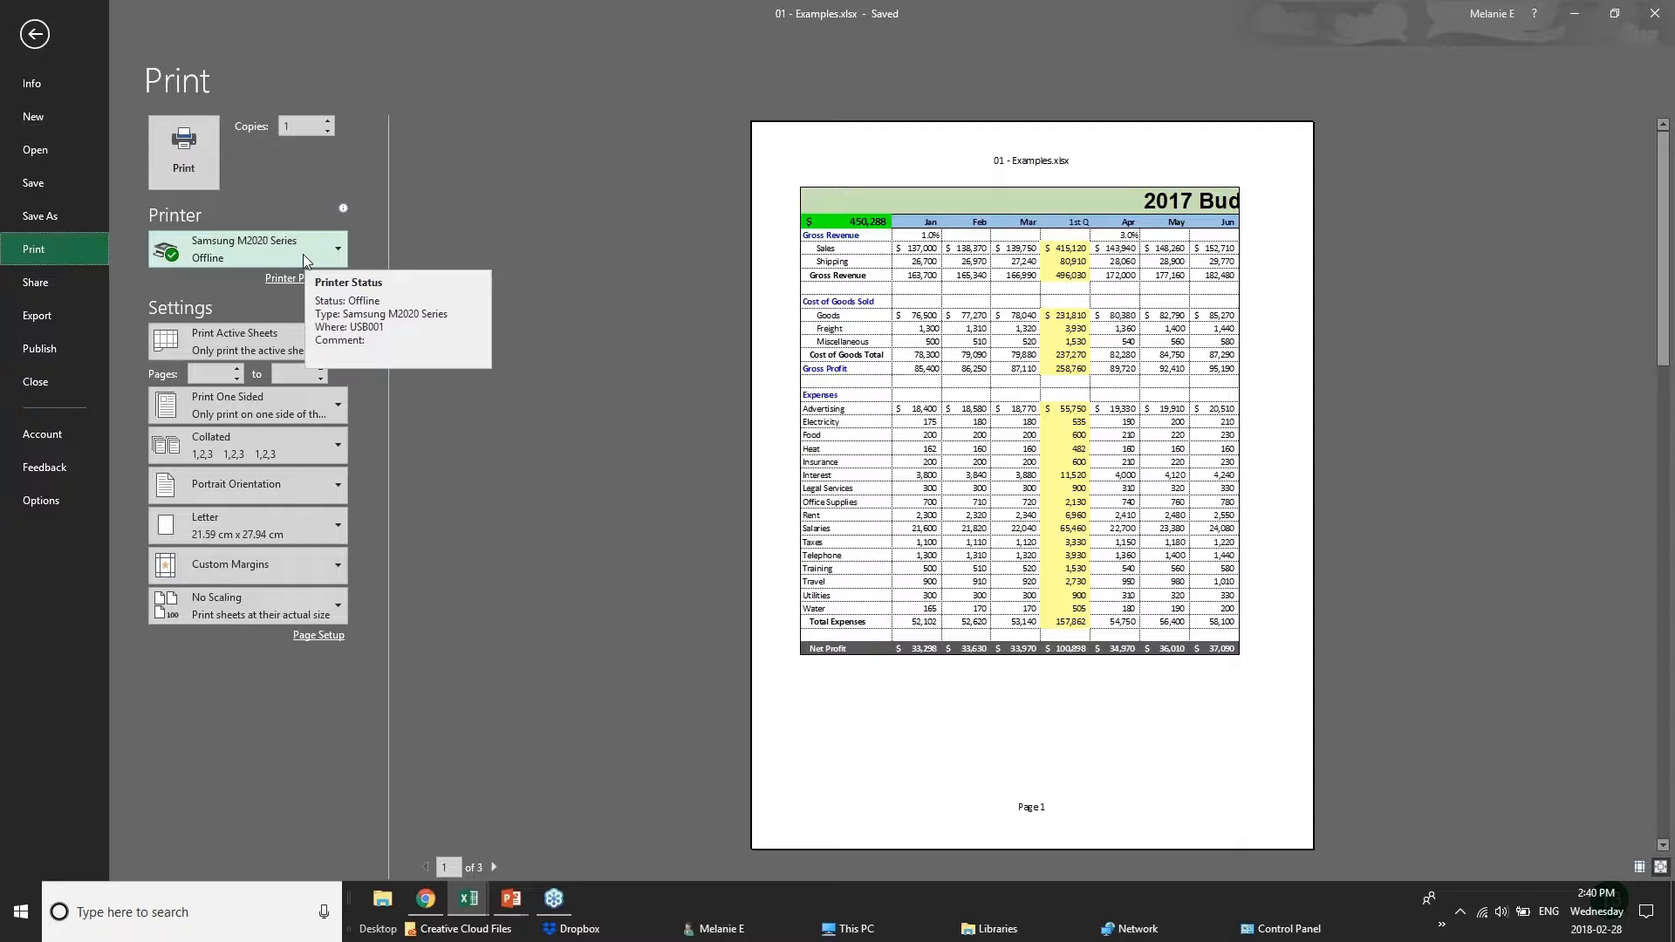
click(305, 253)
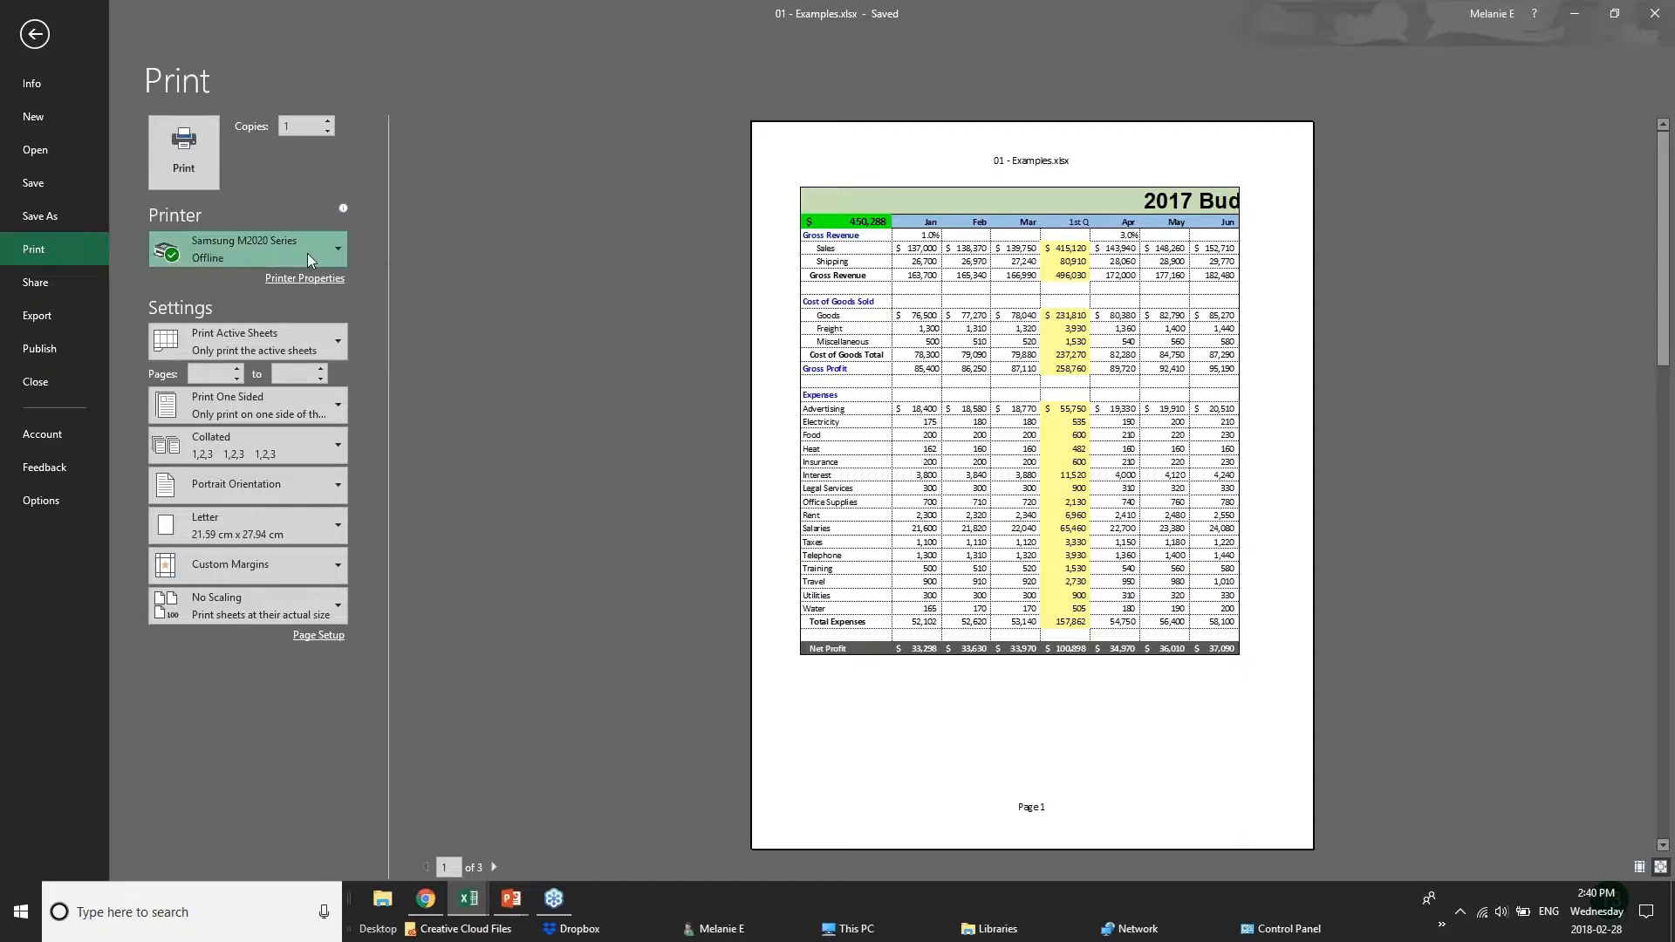
click(301, 332)
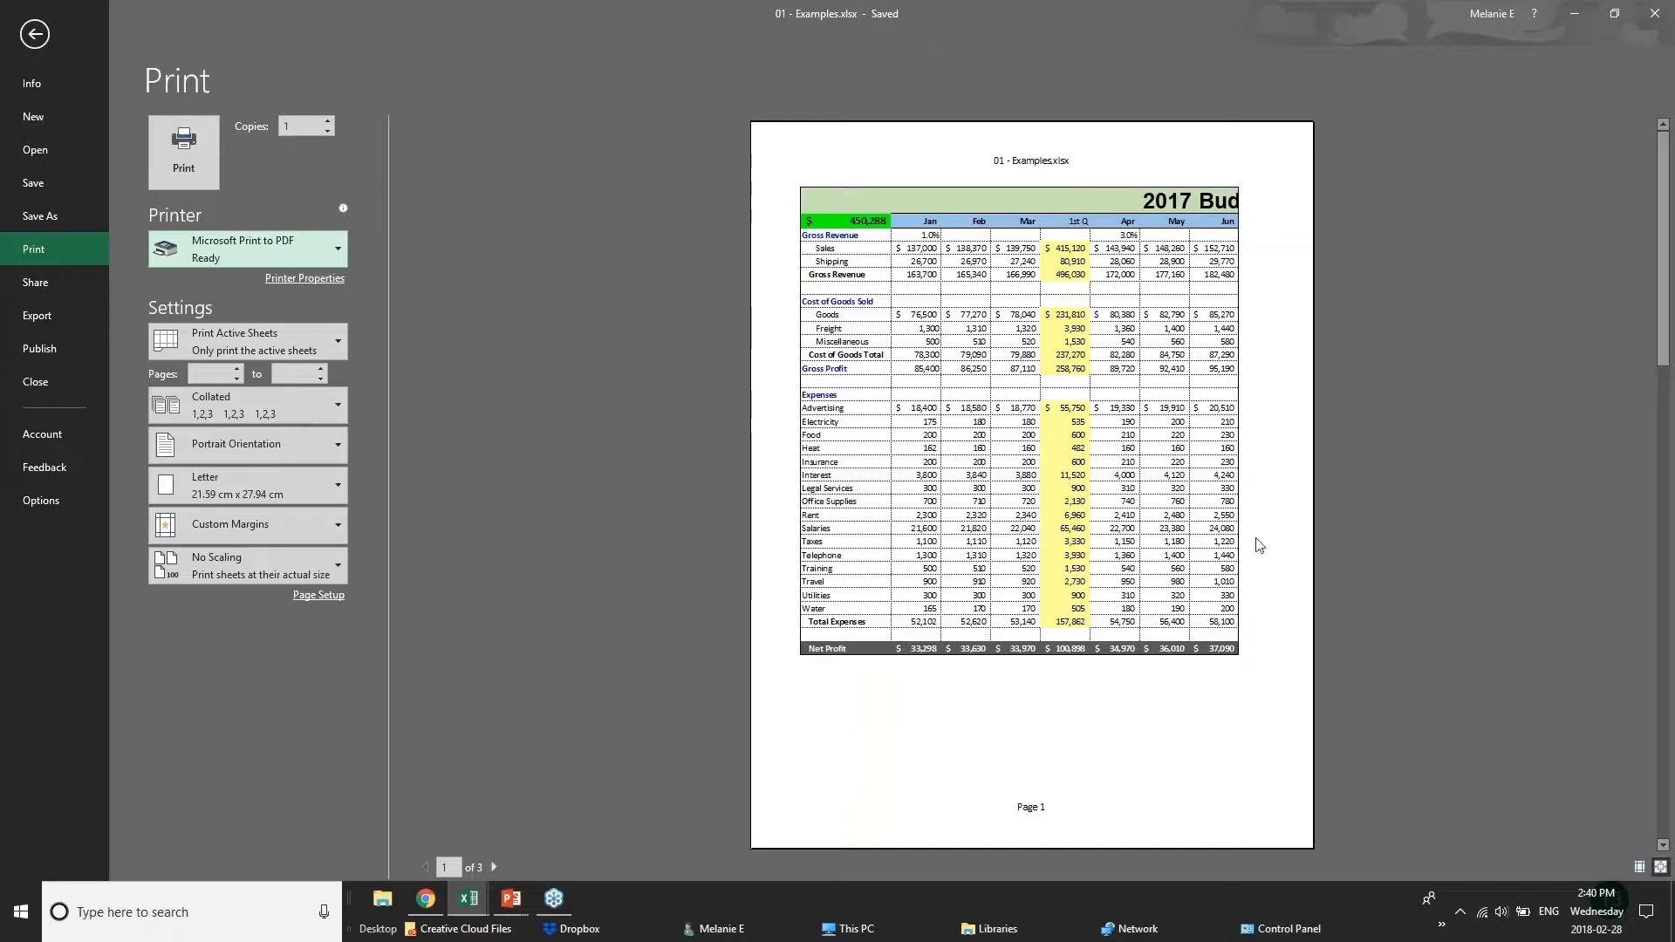
click(495, 868)
click(495, 868)
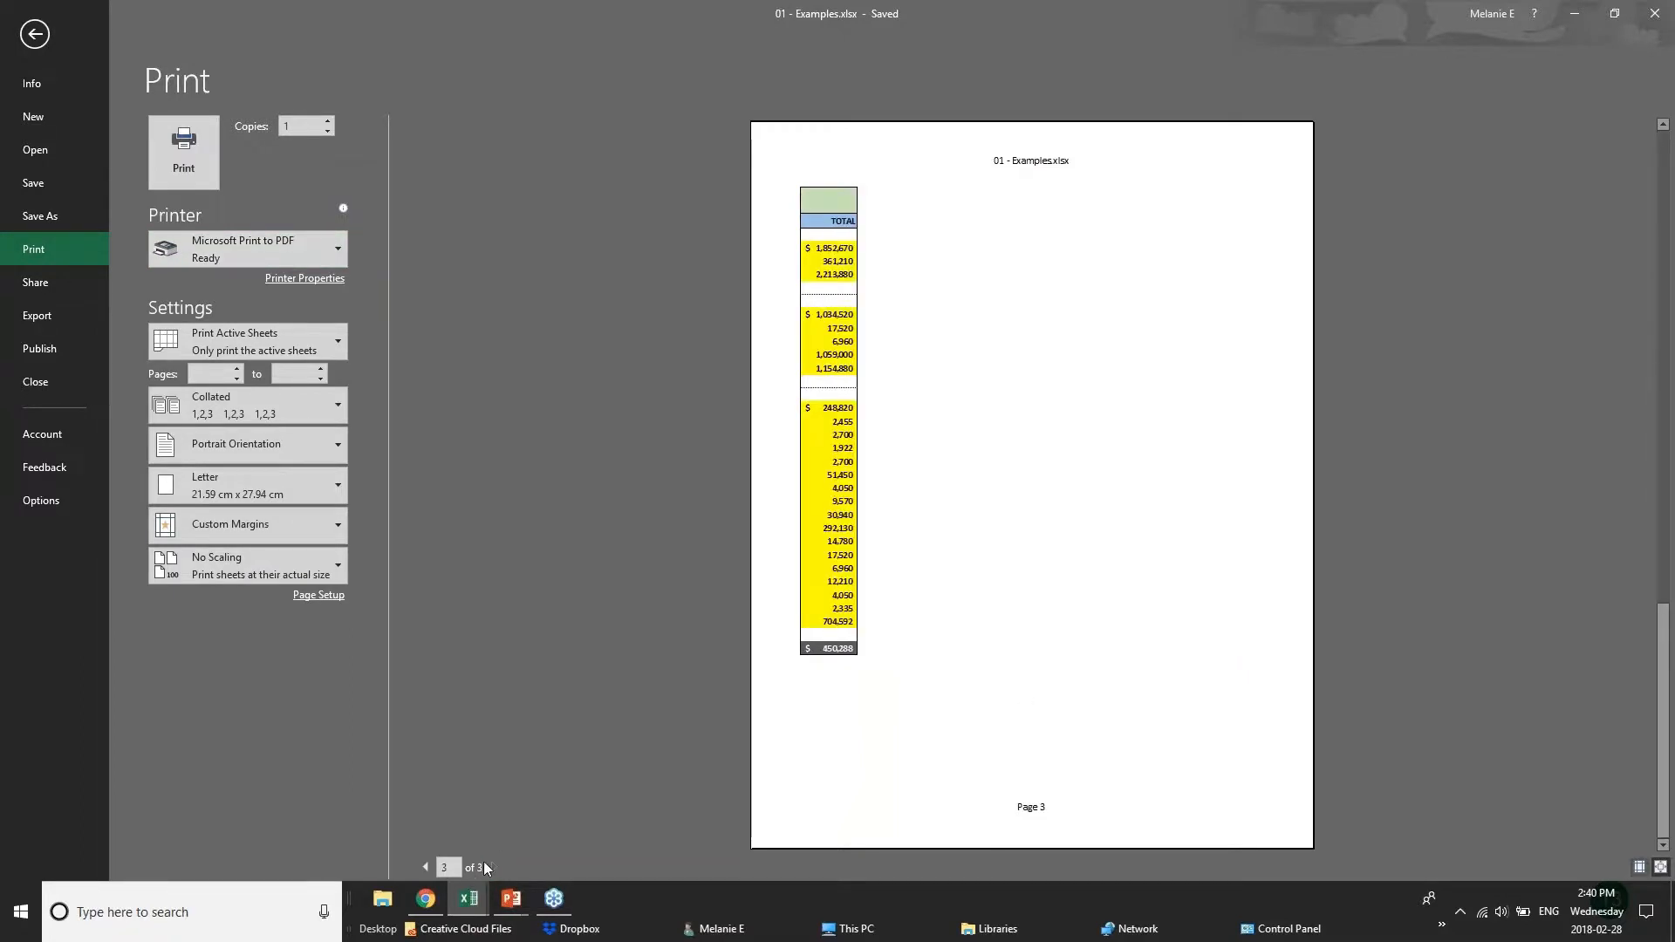
Step: Return the print preview to page 1 and set the 2017 Budget printout to landscape orientation
click(425, 867)
click(425, 867)
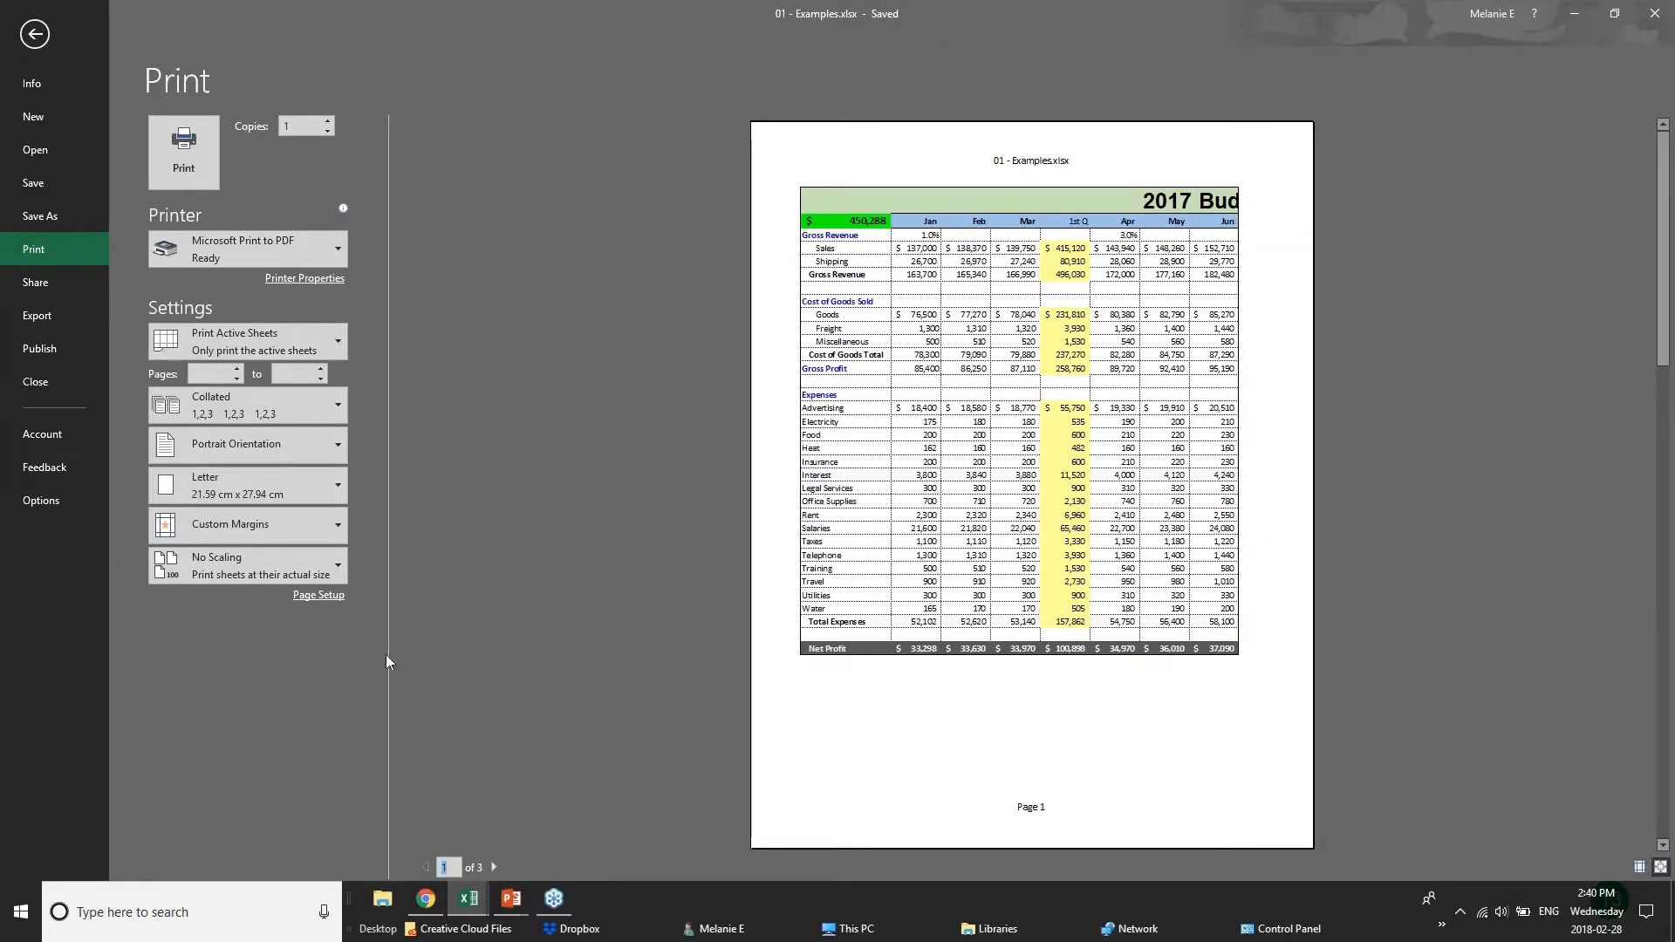
click(314, 453)
click(253, 523)
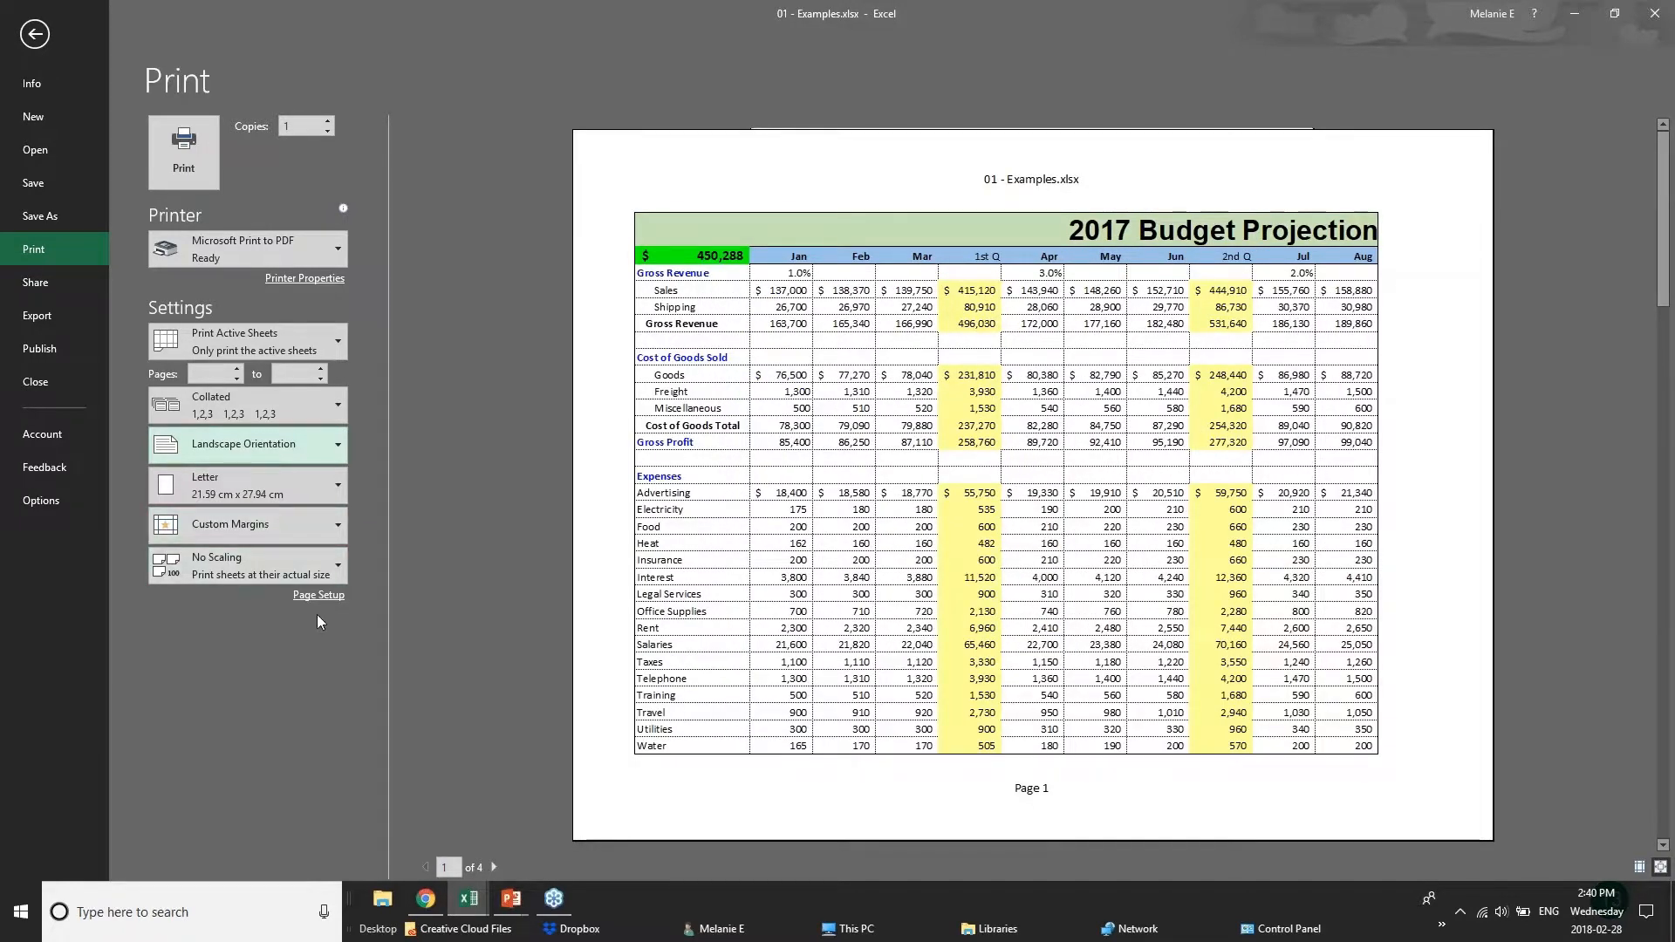
Step: Preview printing only the current selection, and return the print range to the active sheets
click(335, 335)
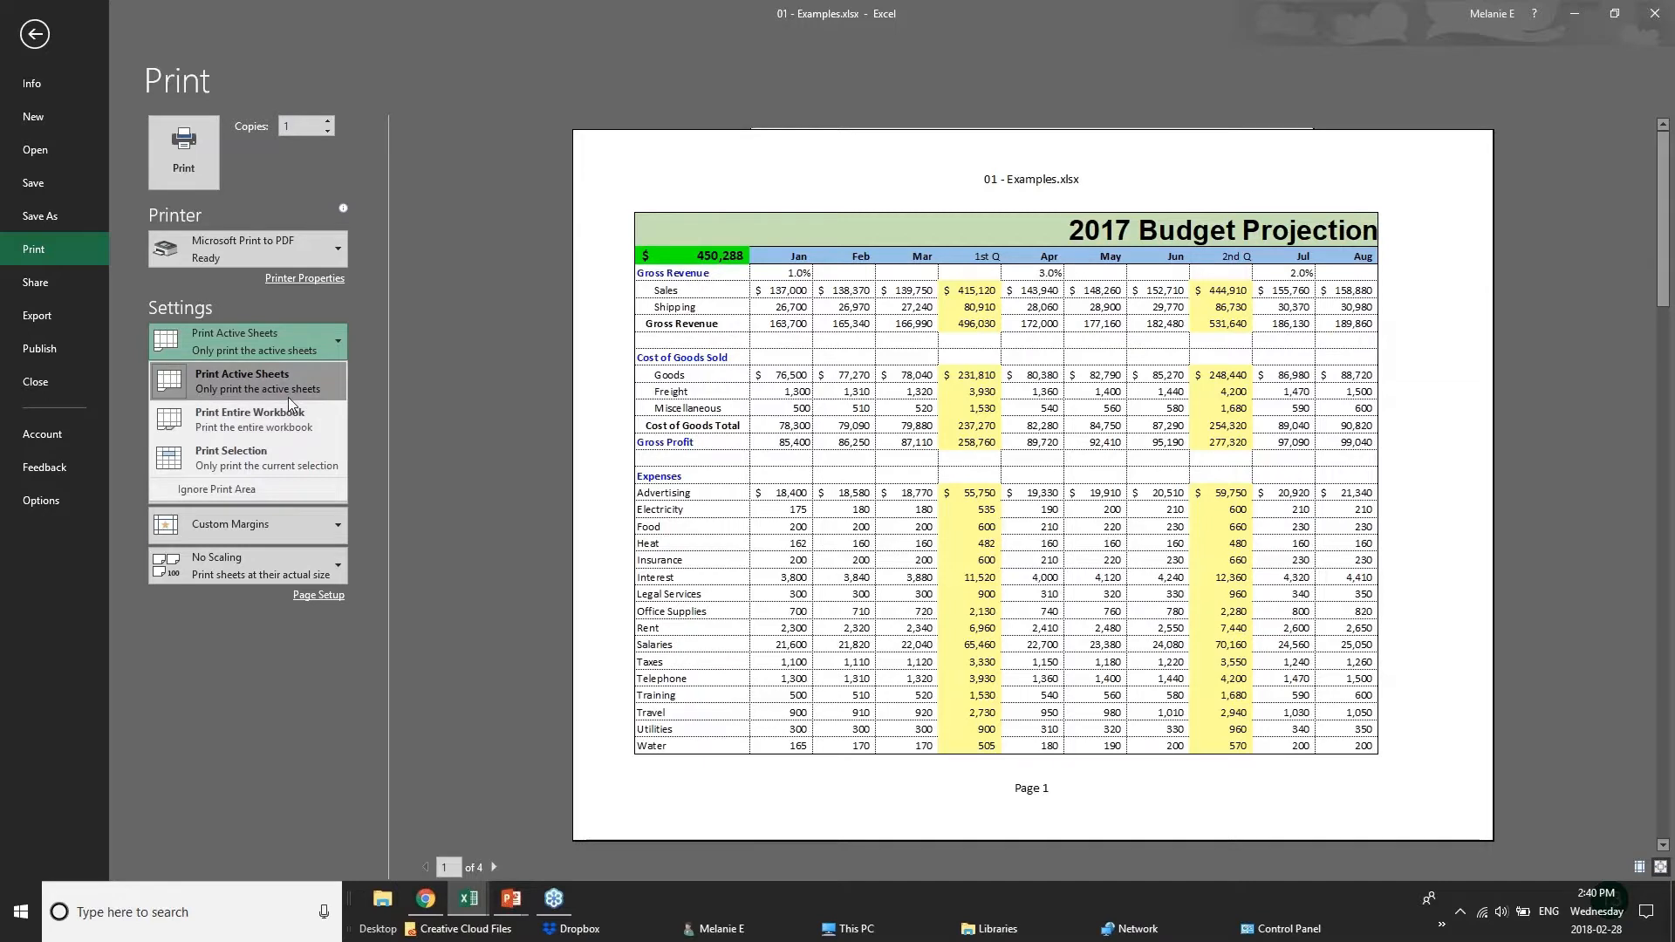
click(291, 456)
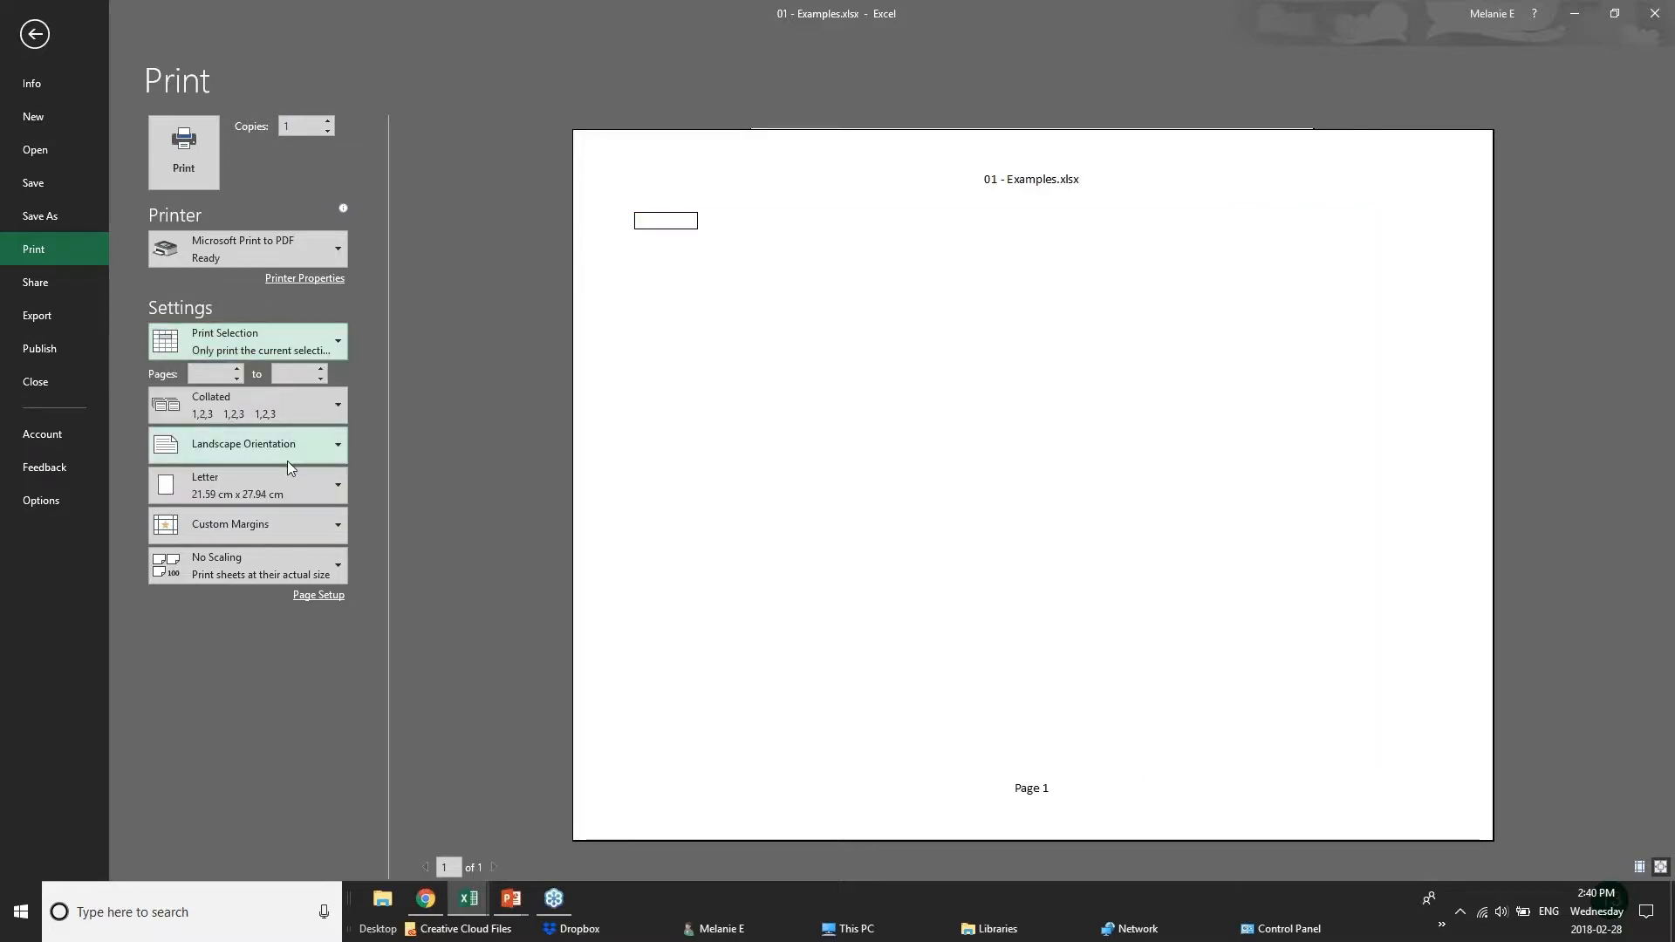
click(281, 344)
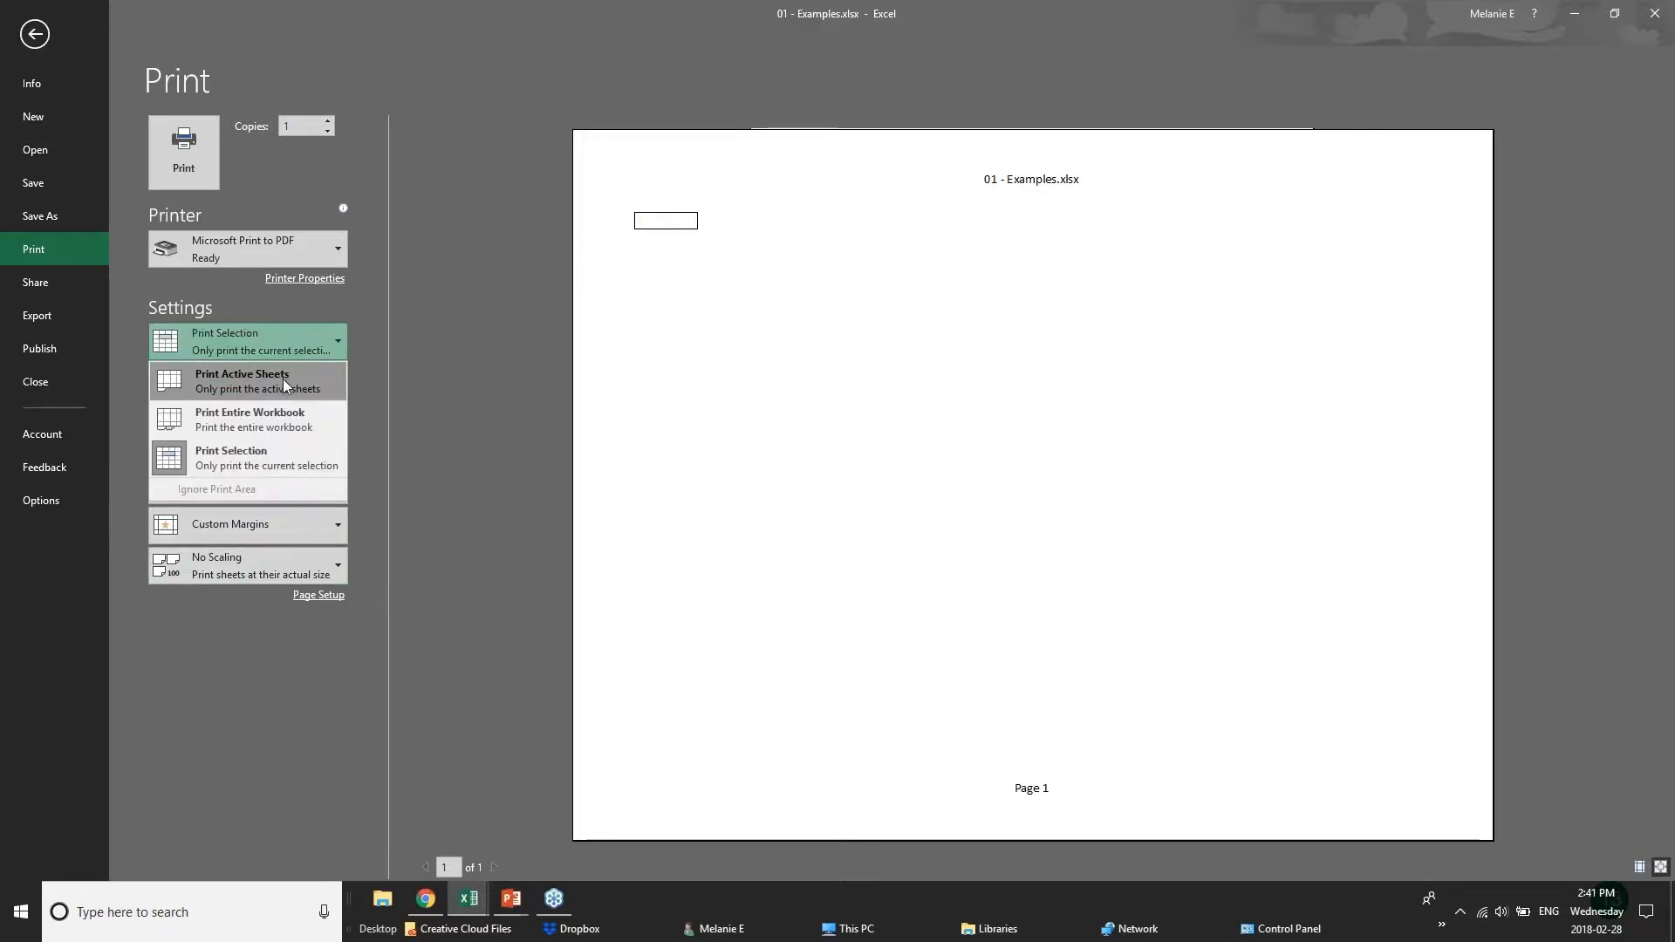
click(279, 395)
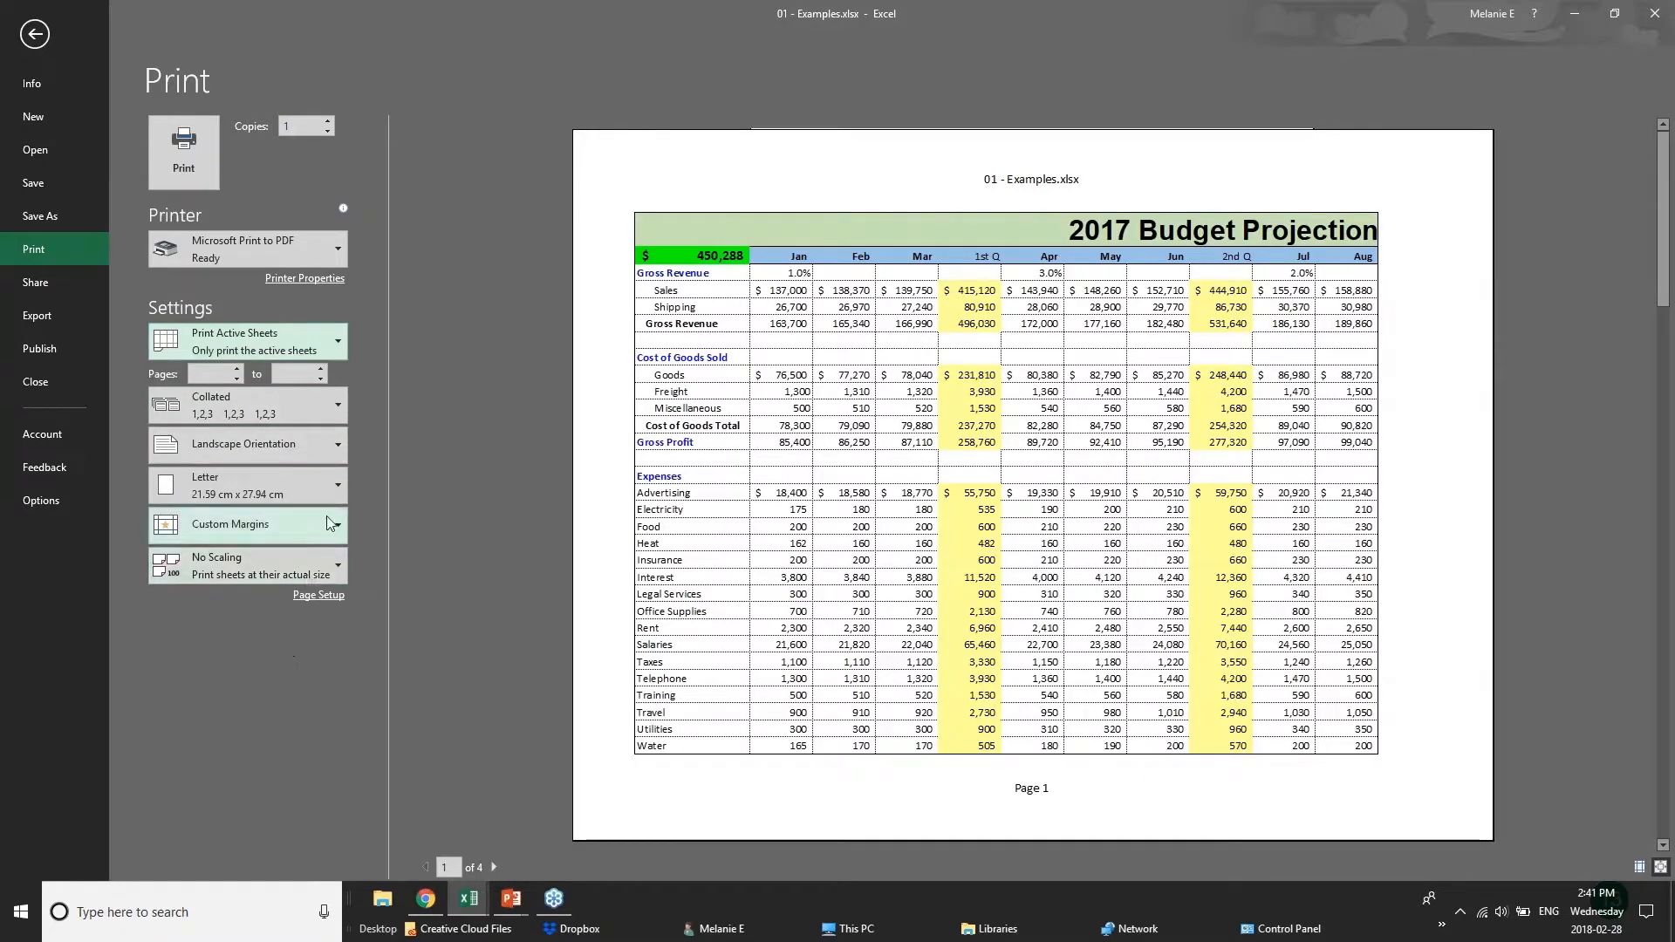
Step: Apply narrow margins and set the page scaling to fit one page wide by one tall
click(326, 520)
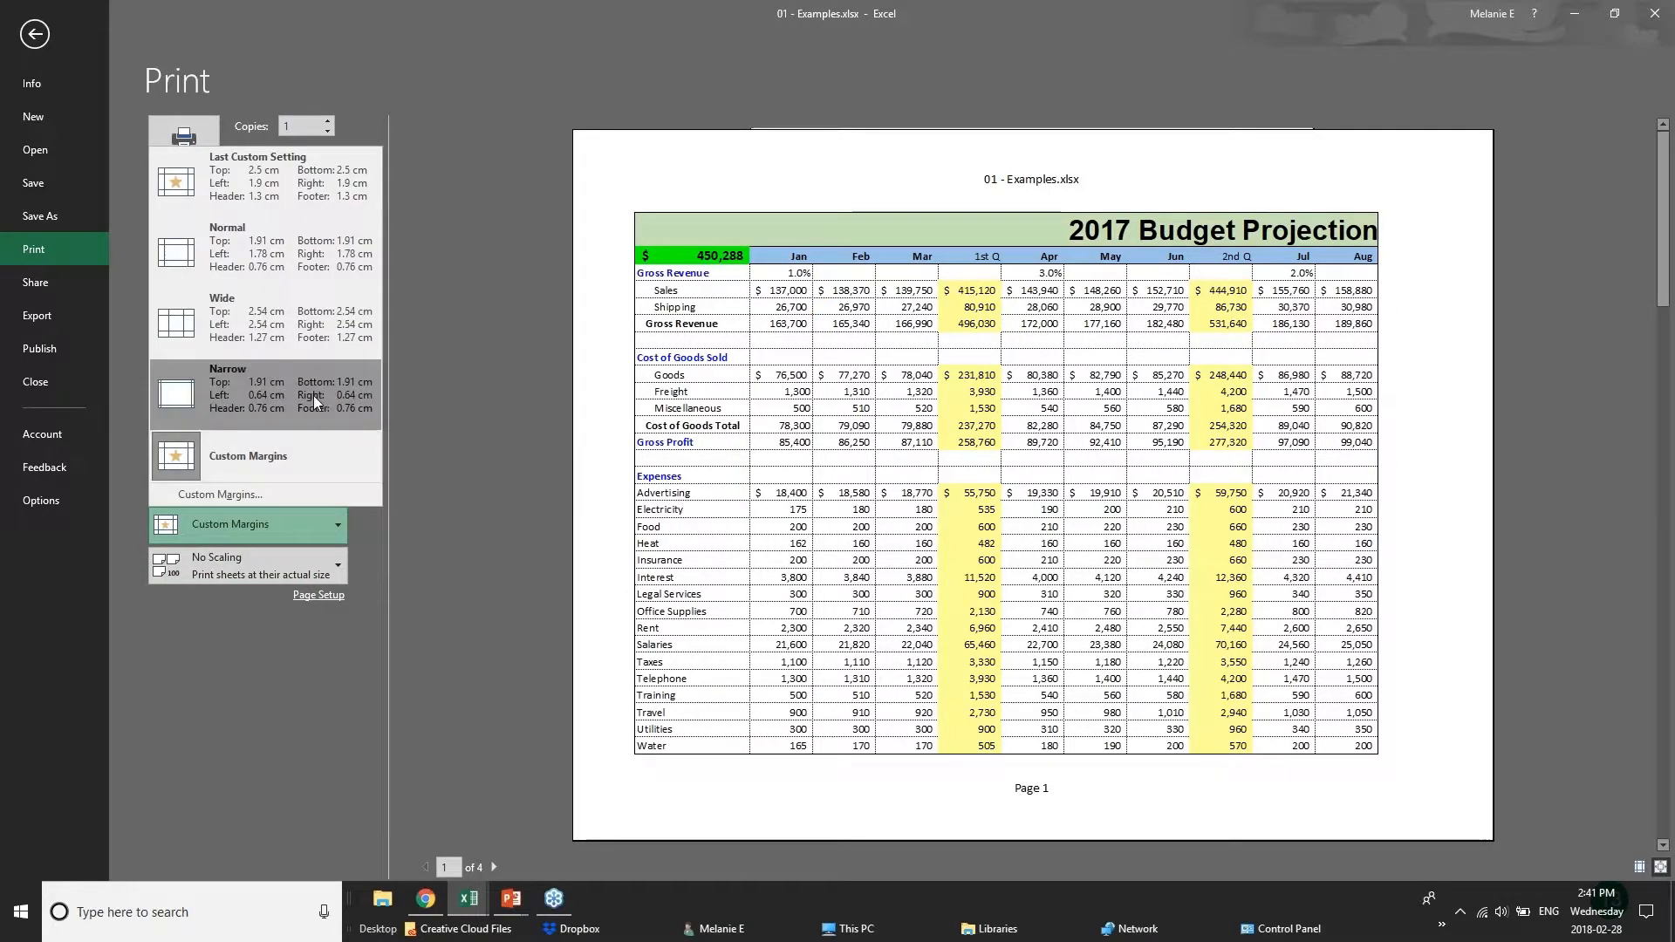
click(268, 376)
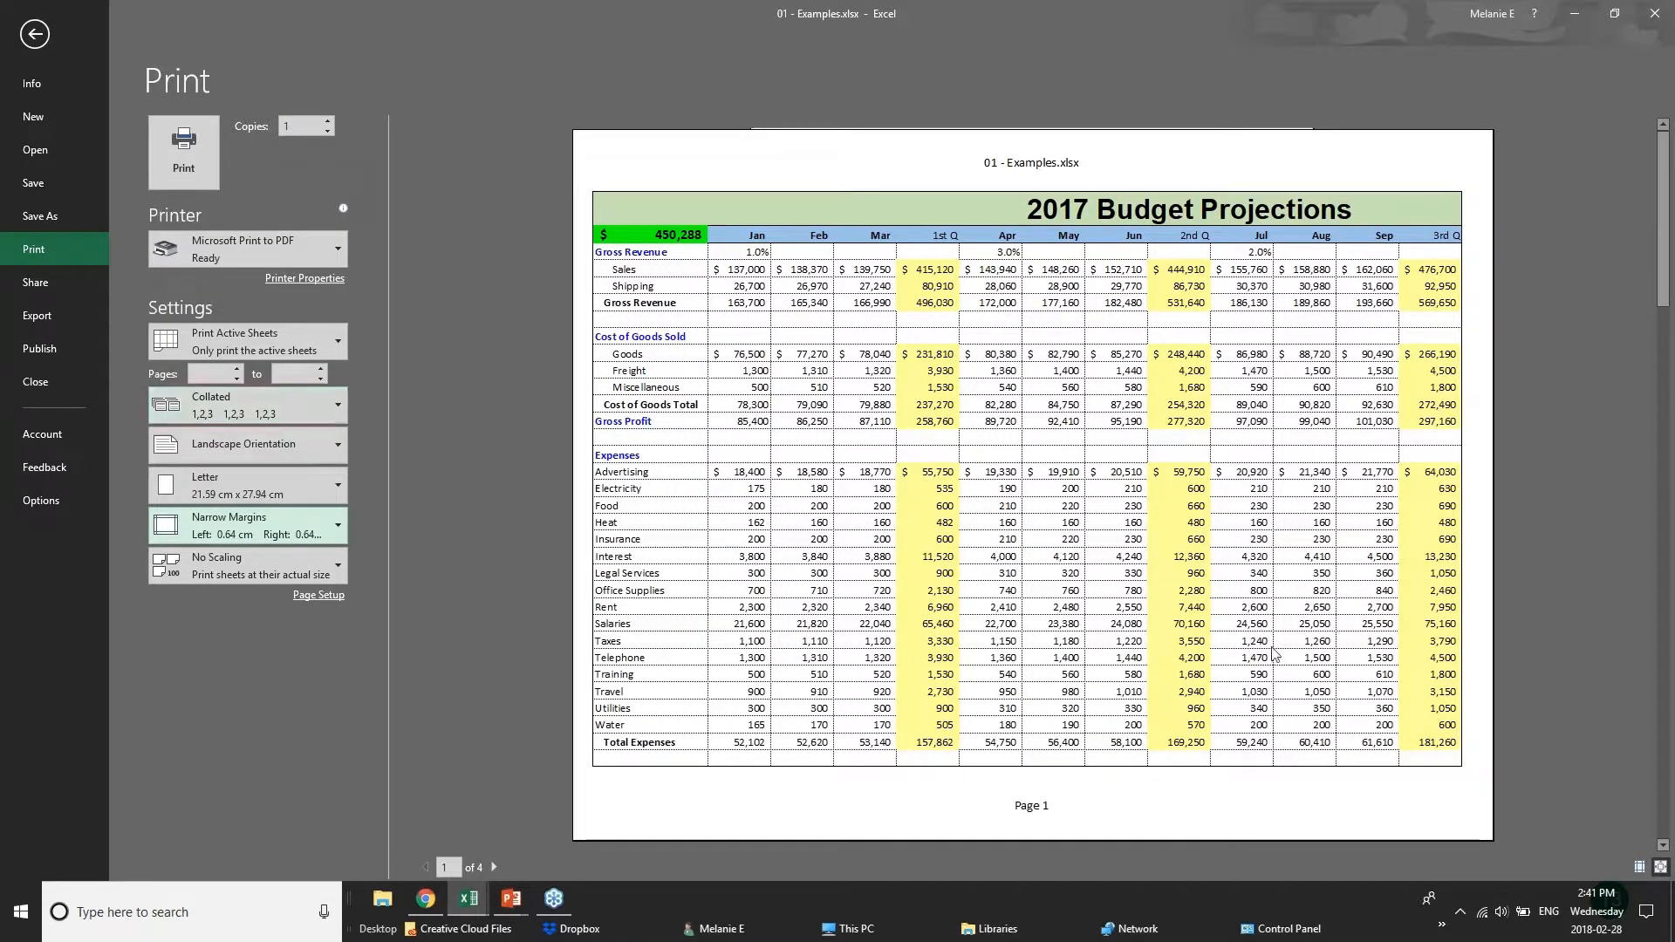
click(316, 598)
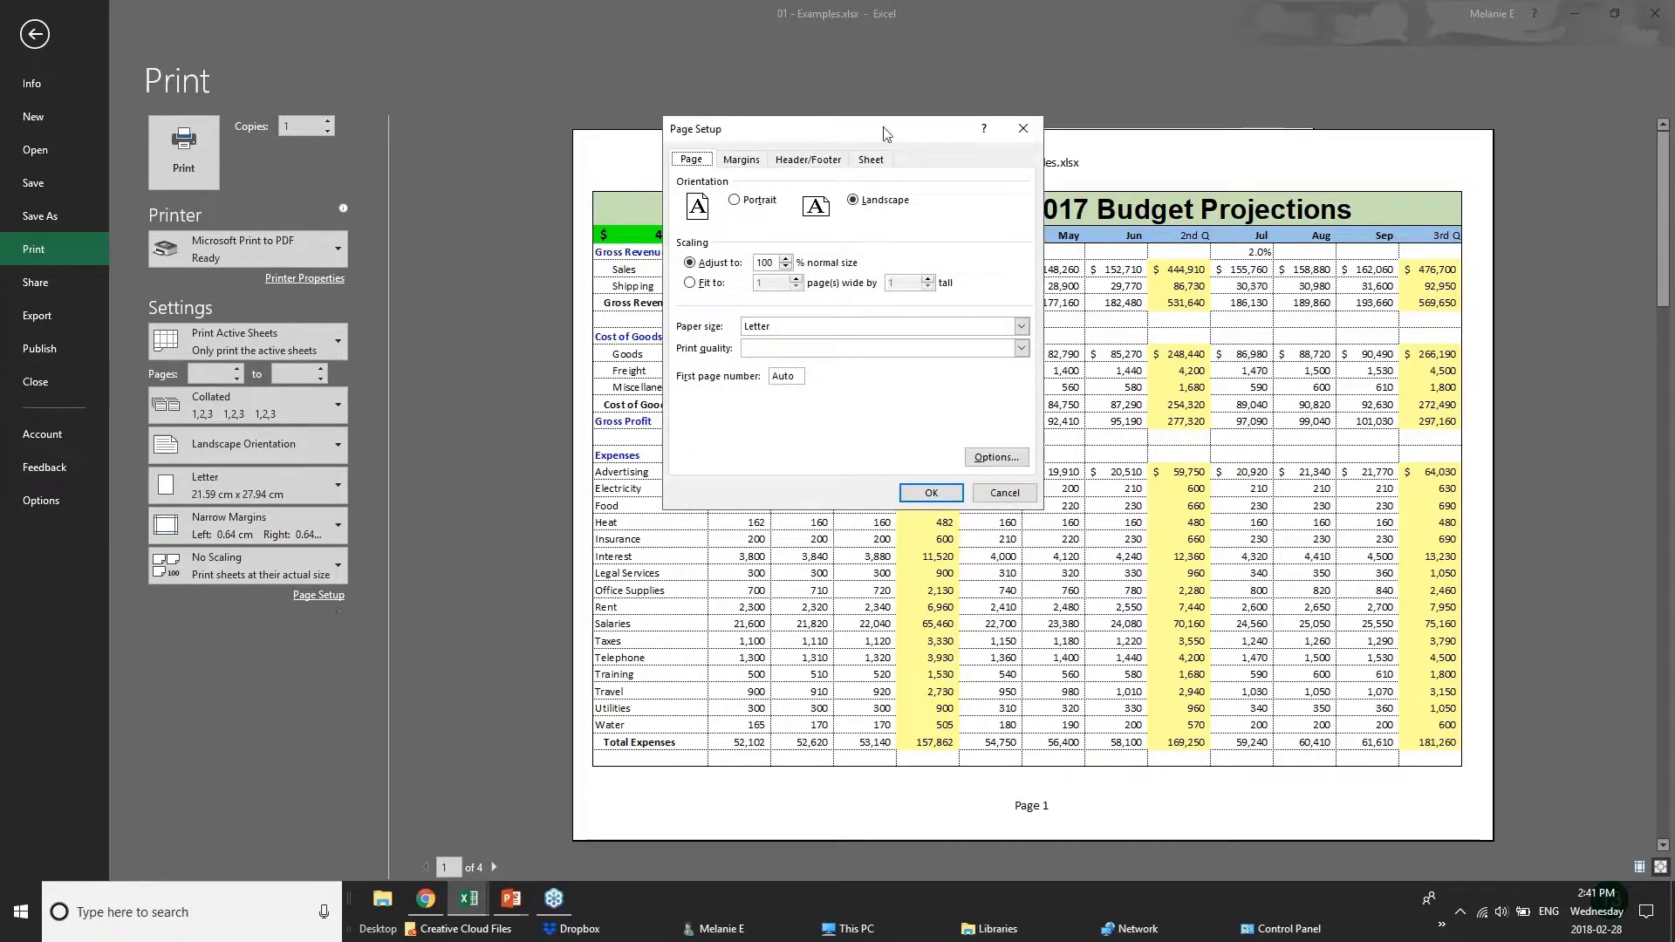
double_click(788, 267)
click(789, 266)
click(788, 259)
click(699, 285)
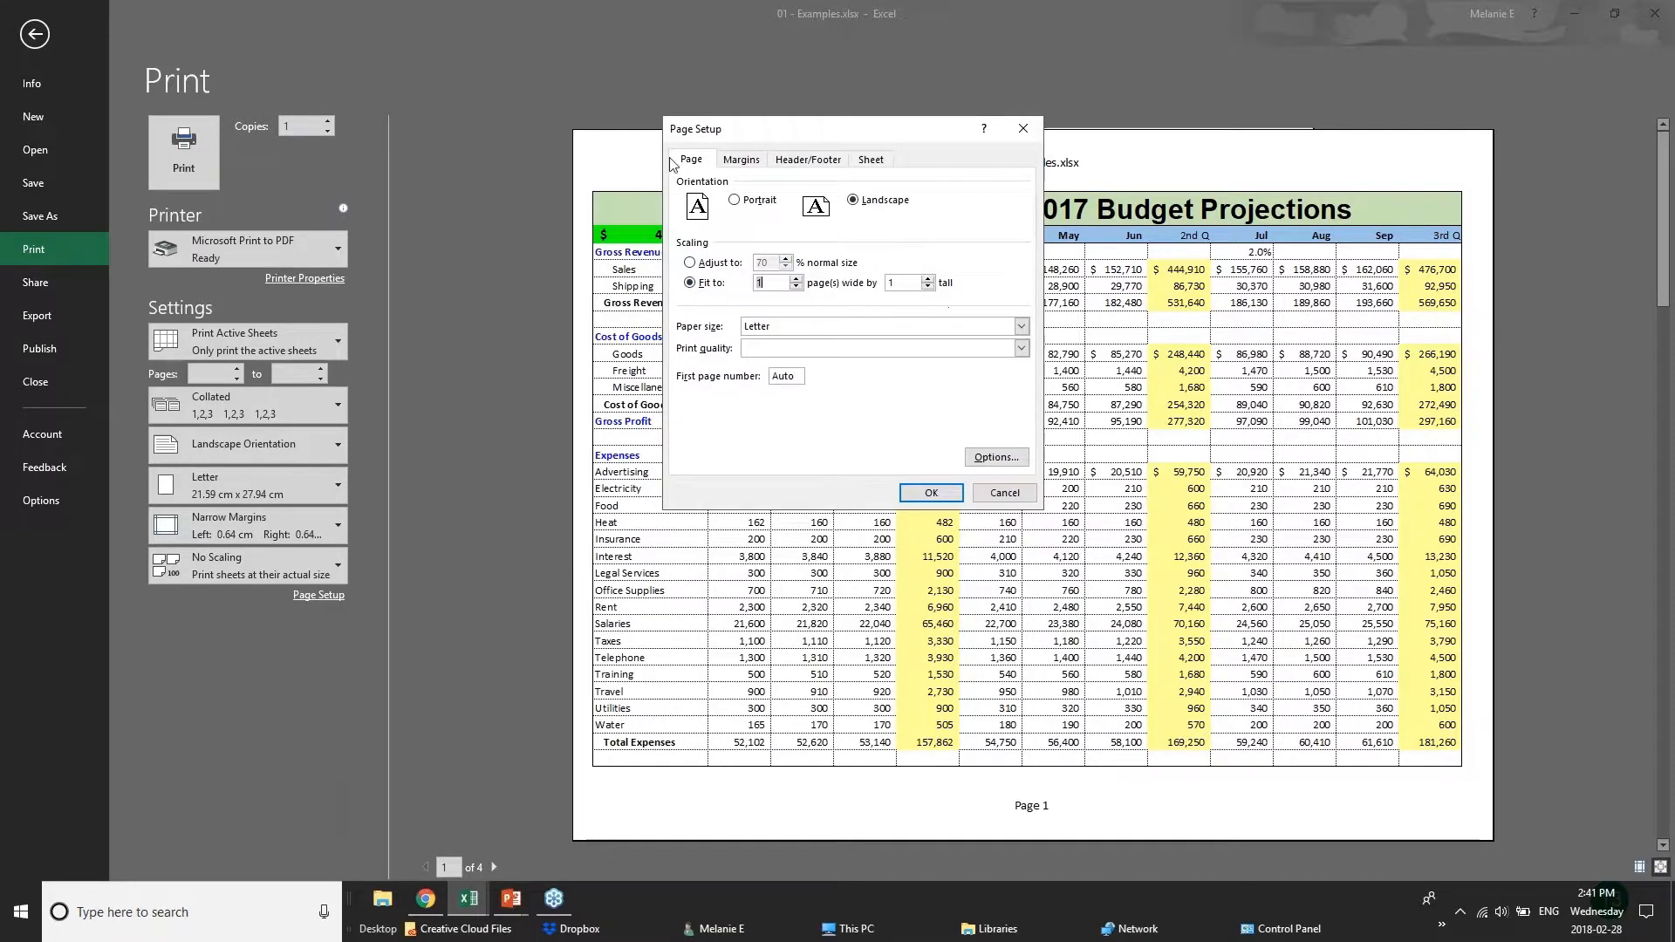
Step: Customize the header with BUDGET PROJECTIONS in its left section and CONFIDENTIAL in its center section, and apply the page setup
click(743, 161)
click(804, 162)
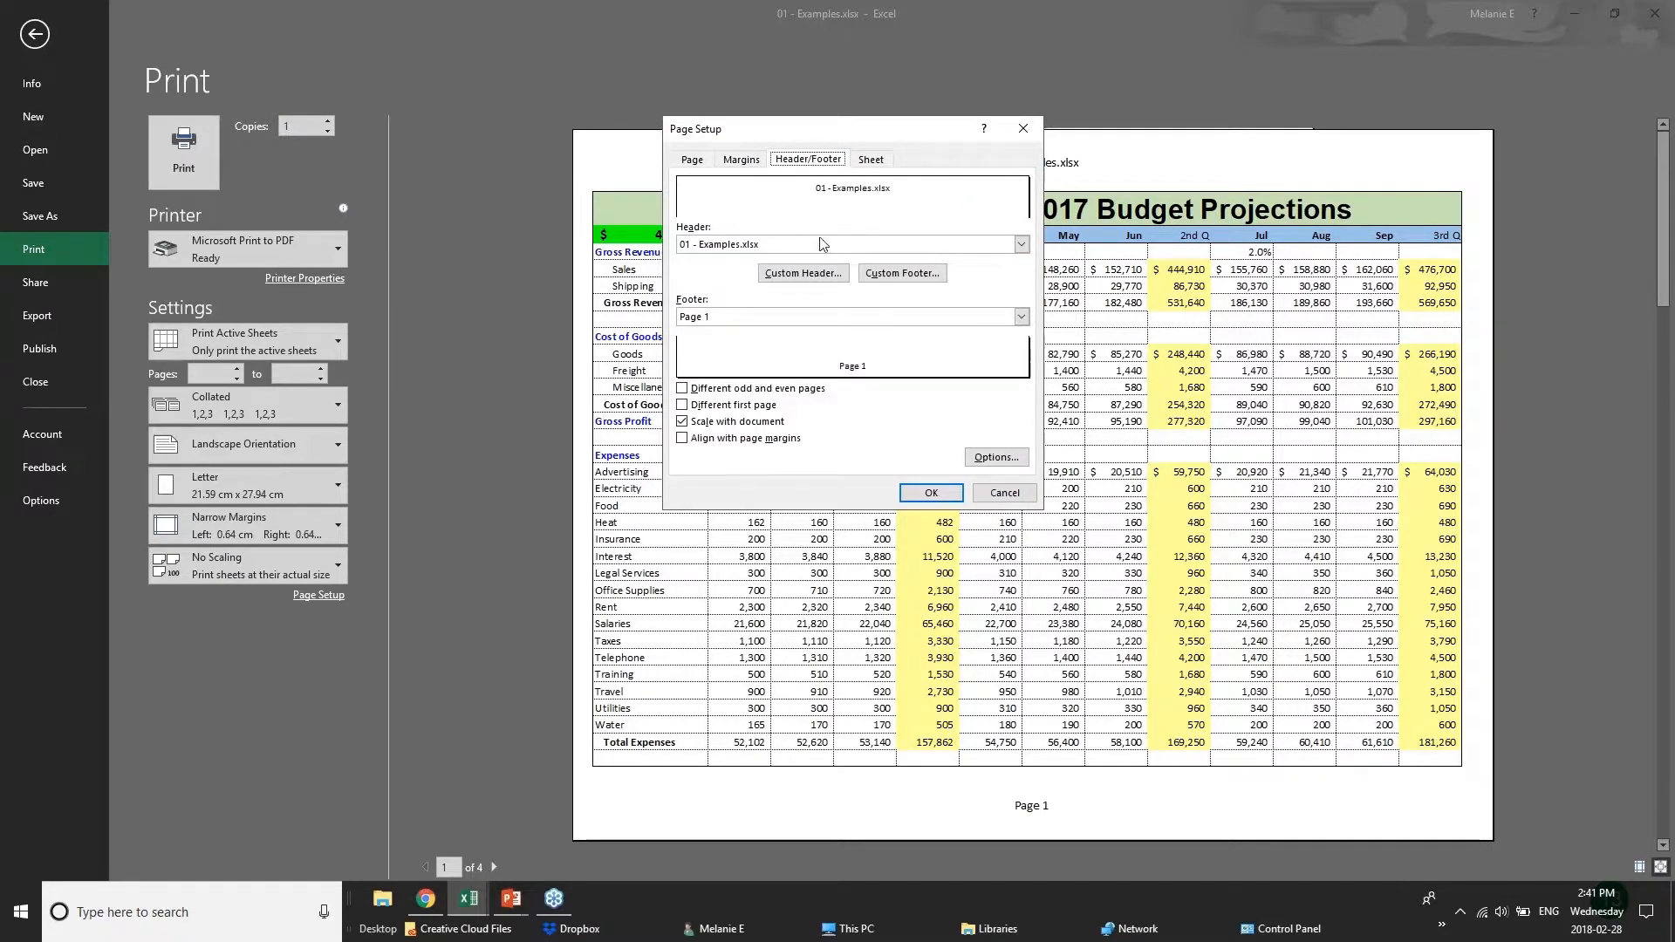
click(784, 246)
click(784, 248)
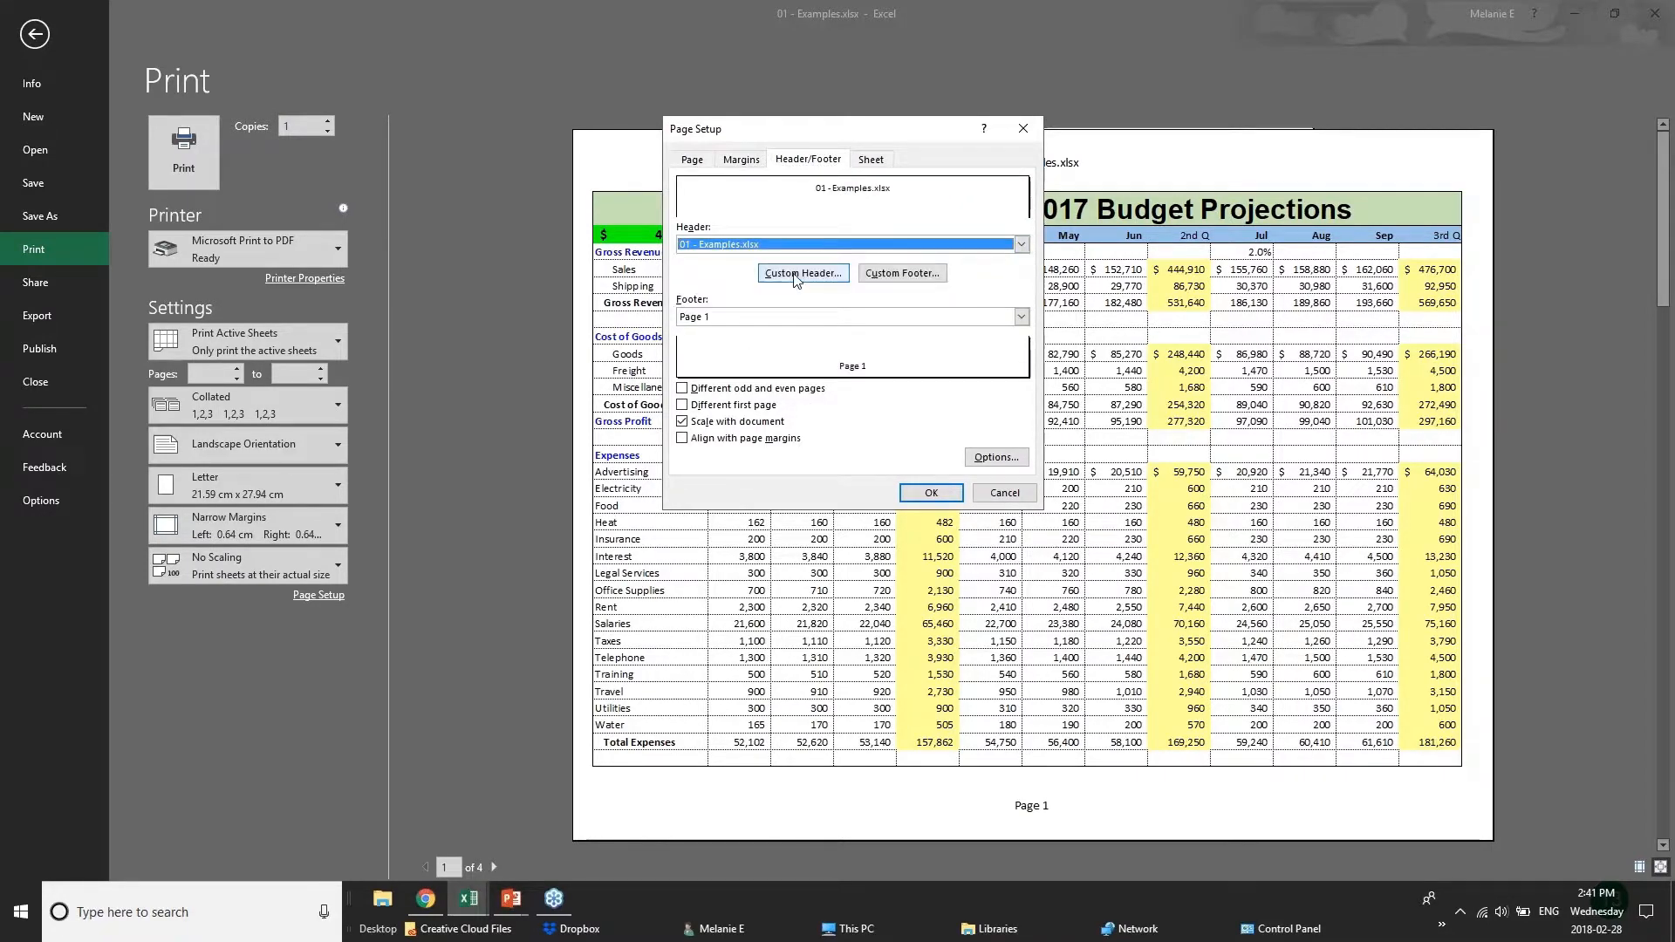
click(803, 273)
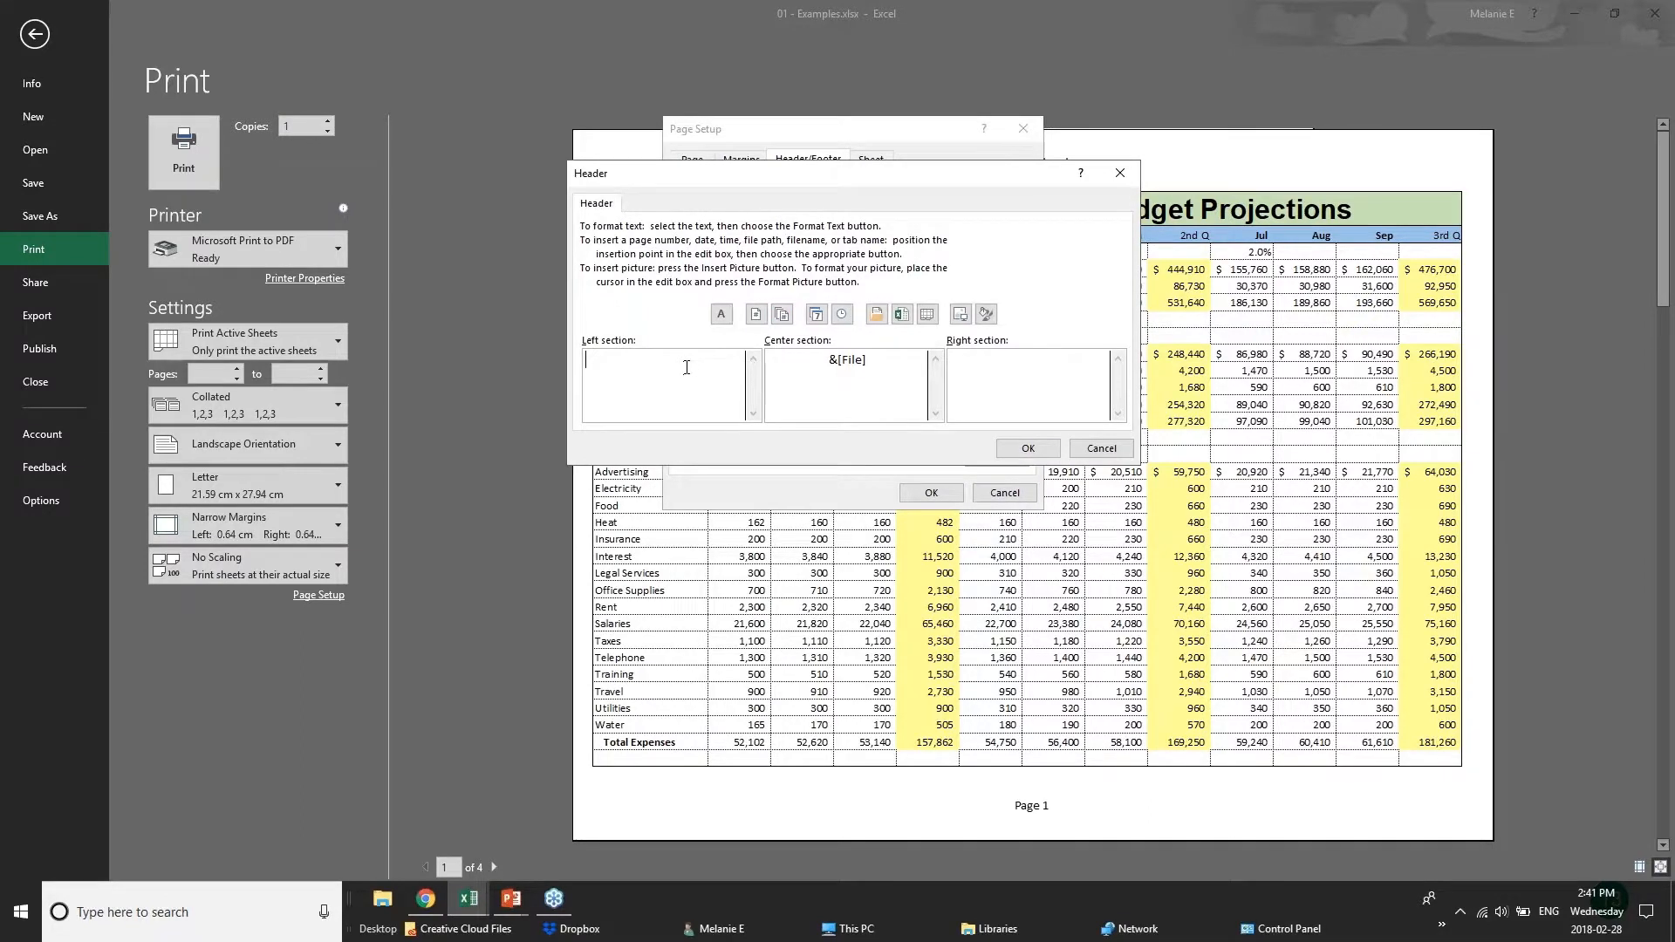
text(BUDGET PROJECTIONS)
drag(863, 359, 768, 358)
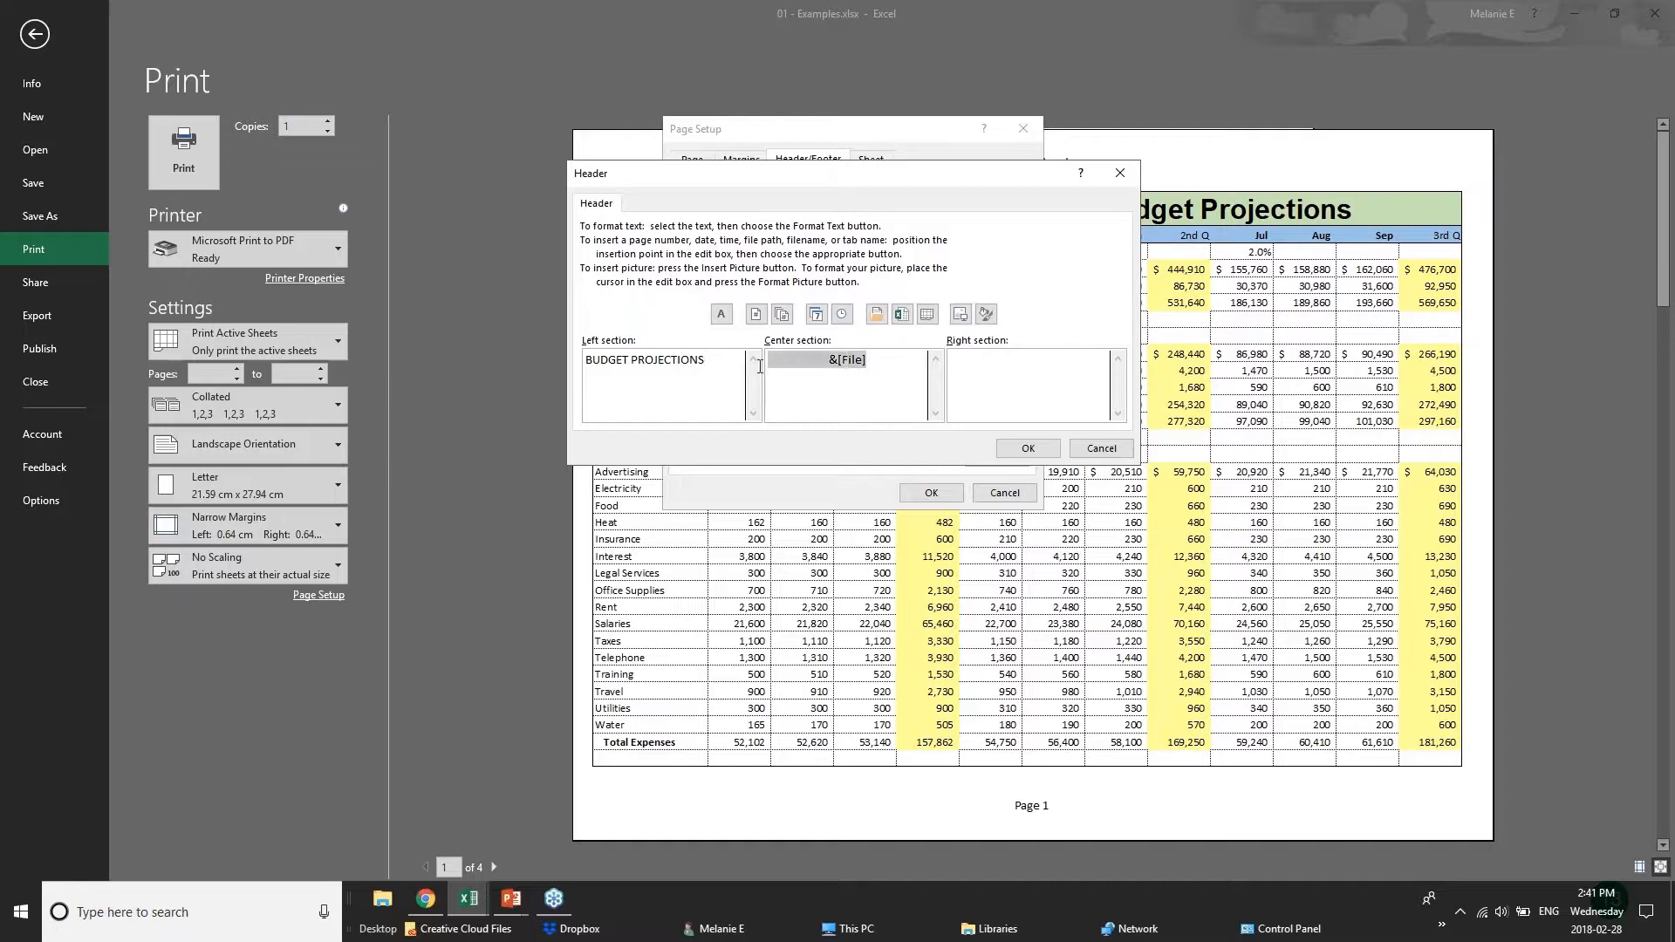
text(CONFIDENTIAL)
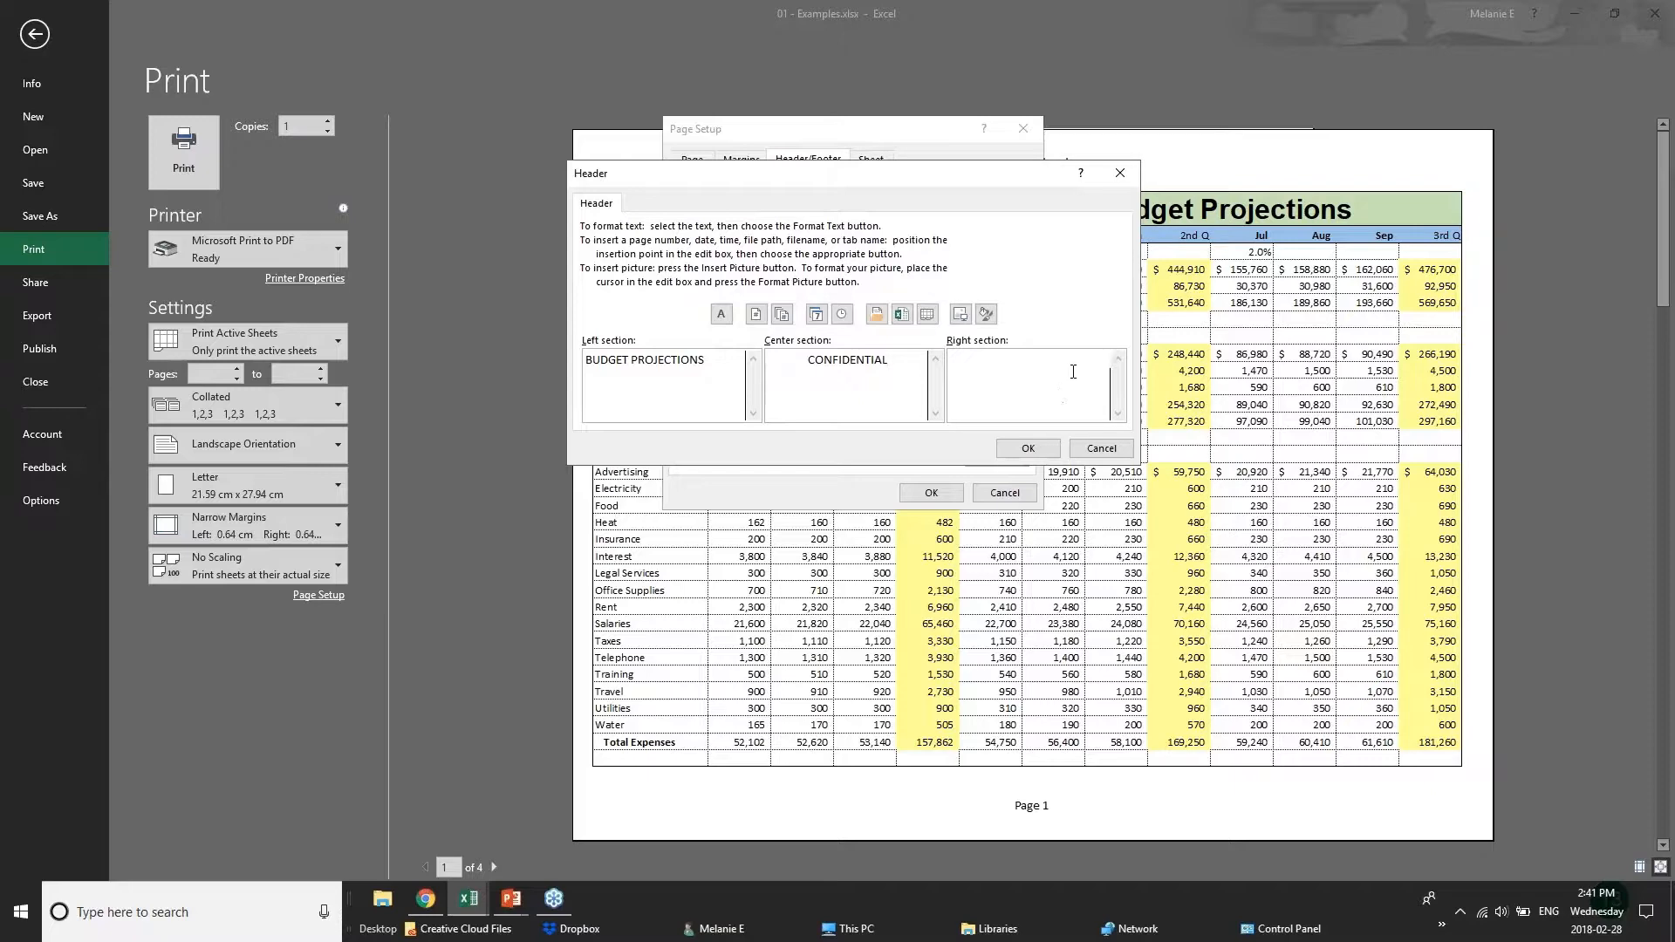
click(1026, 447)
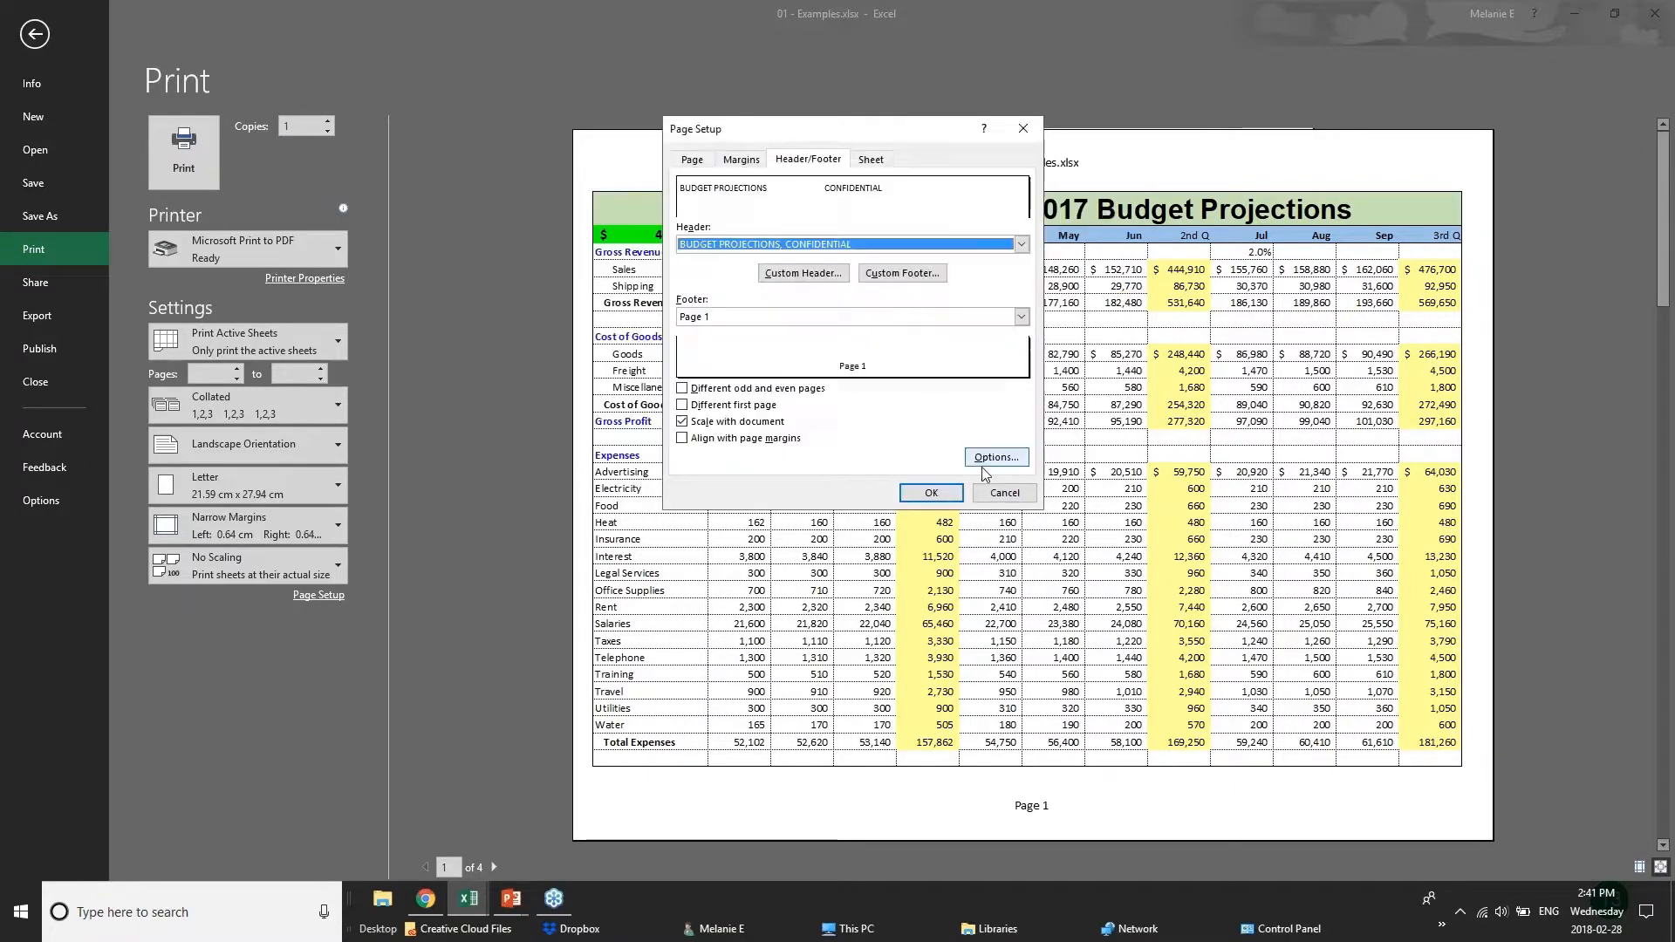
click(930, 493)
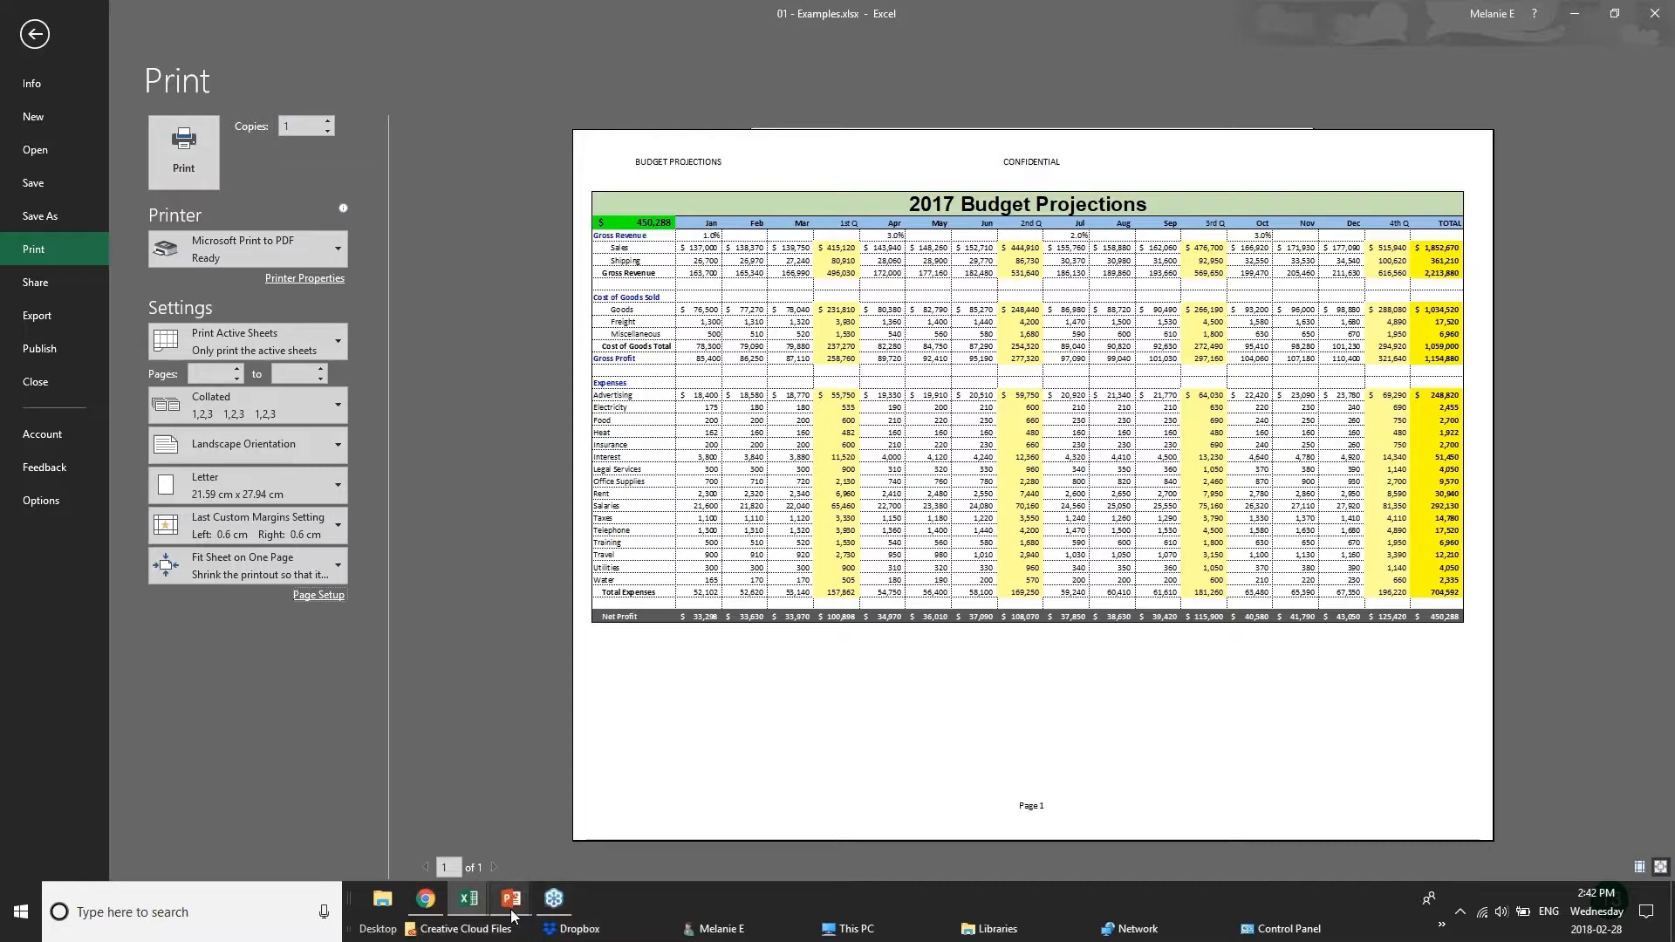
Step: Switch to the PowerPoint slide show and advance to the Sharing & Security slide
mouse_move(506, 913)
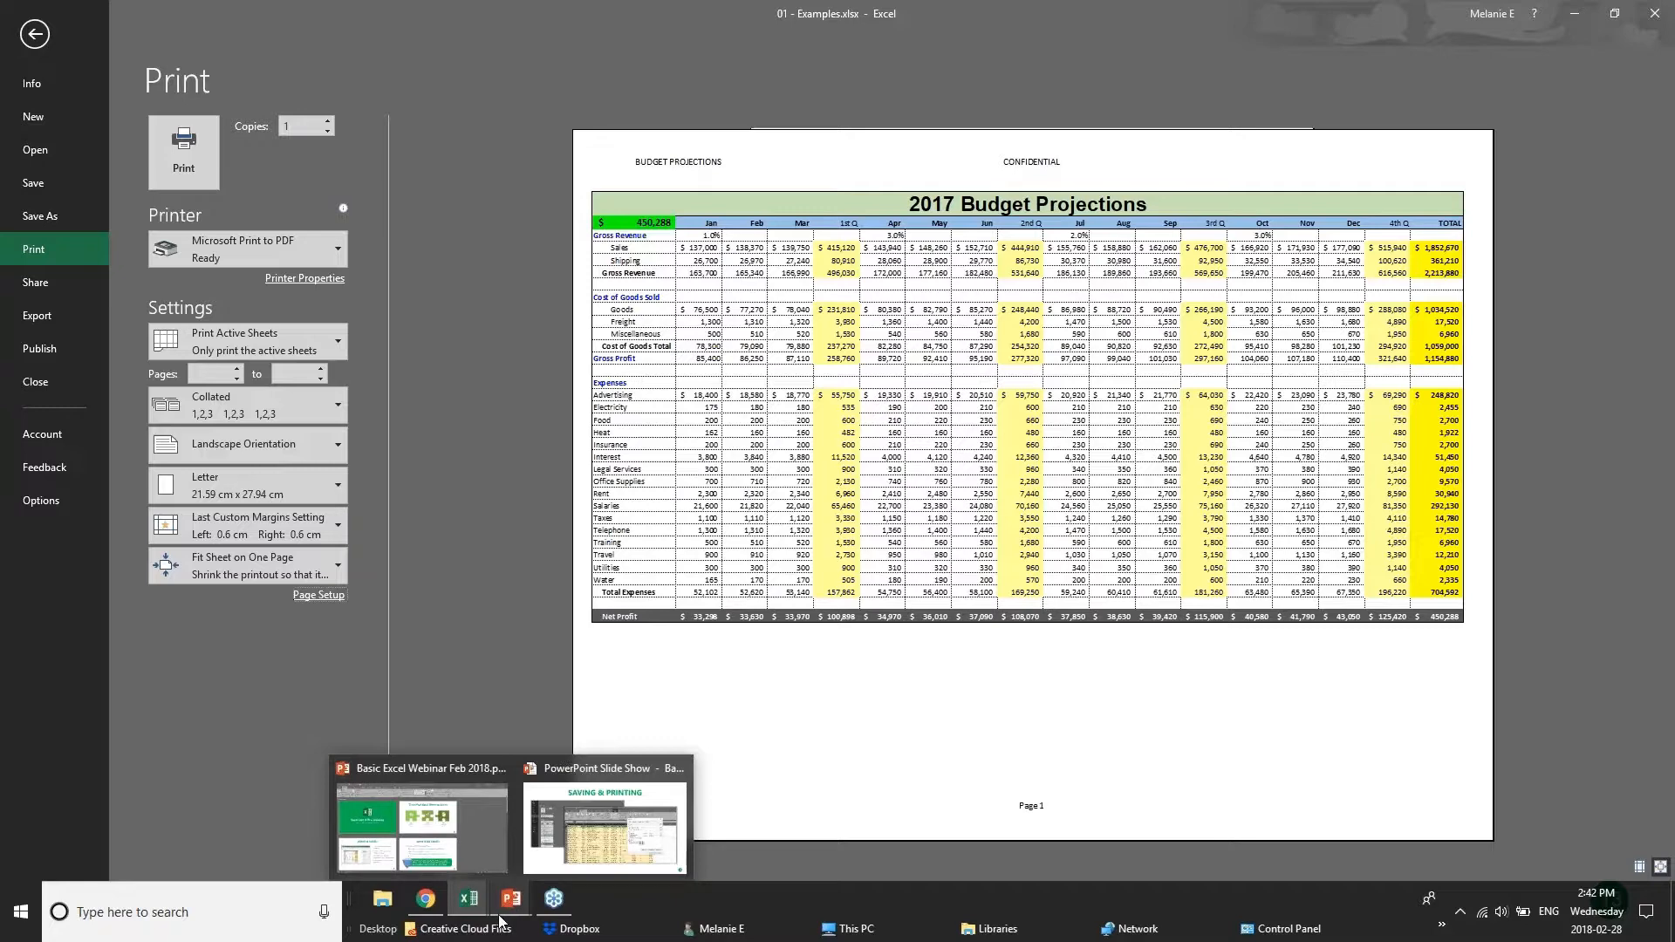
click(604, 829)
key(Right)
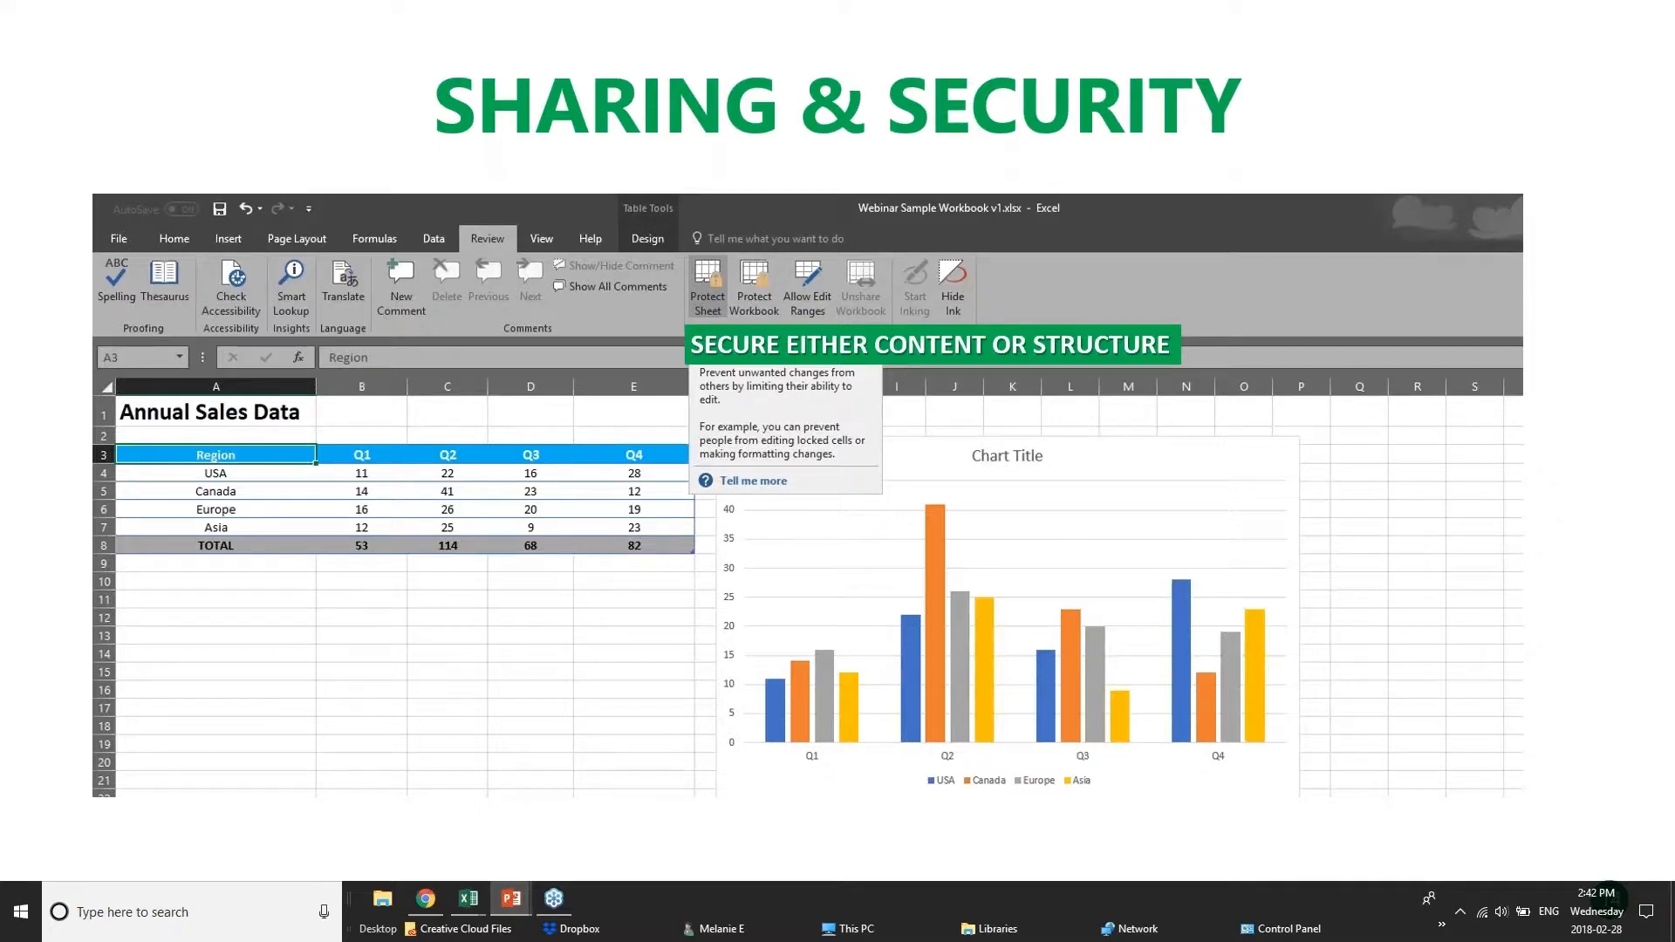
Step: Switch back to the 01 - Examples.xlsx workbook in Excel
click(444, 902)
mouse_move(468, 899)
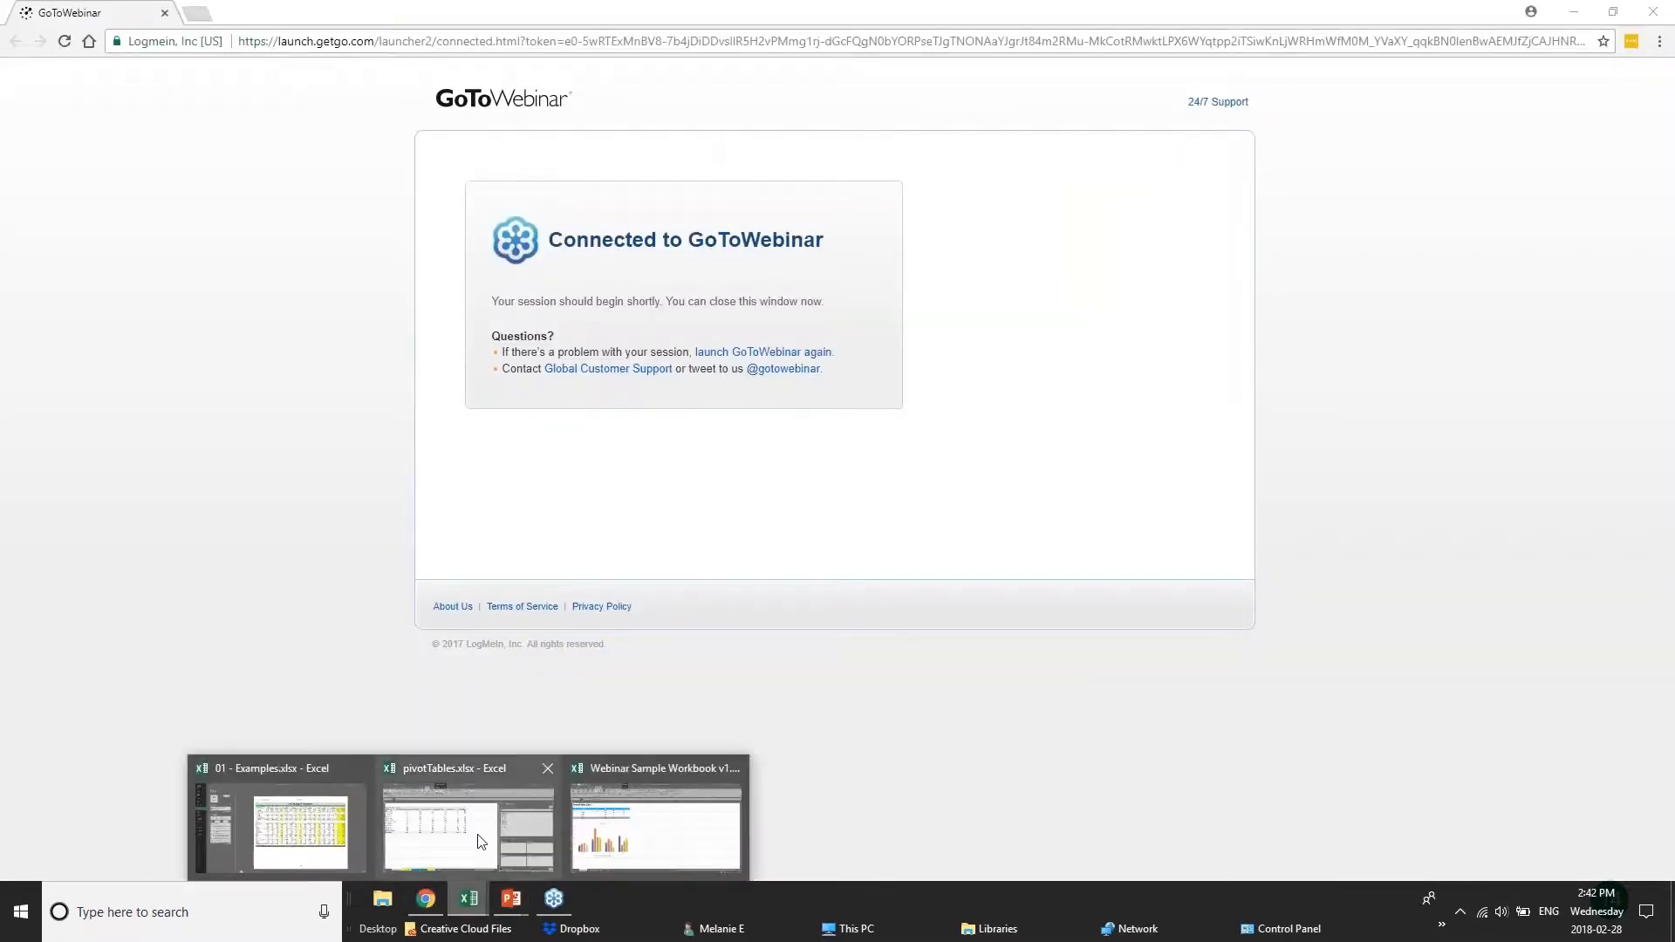
click(279, 816)
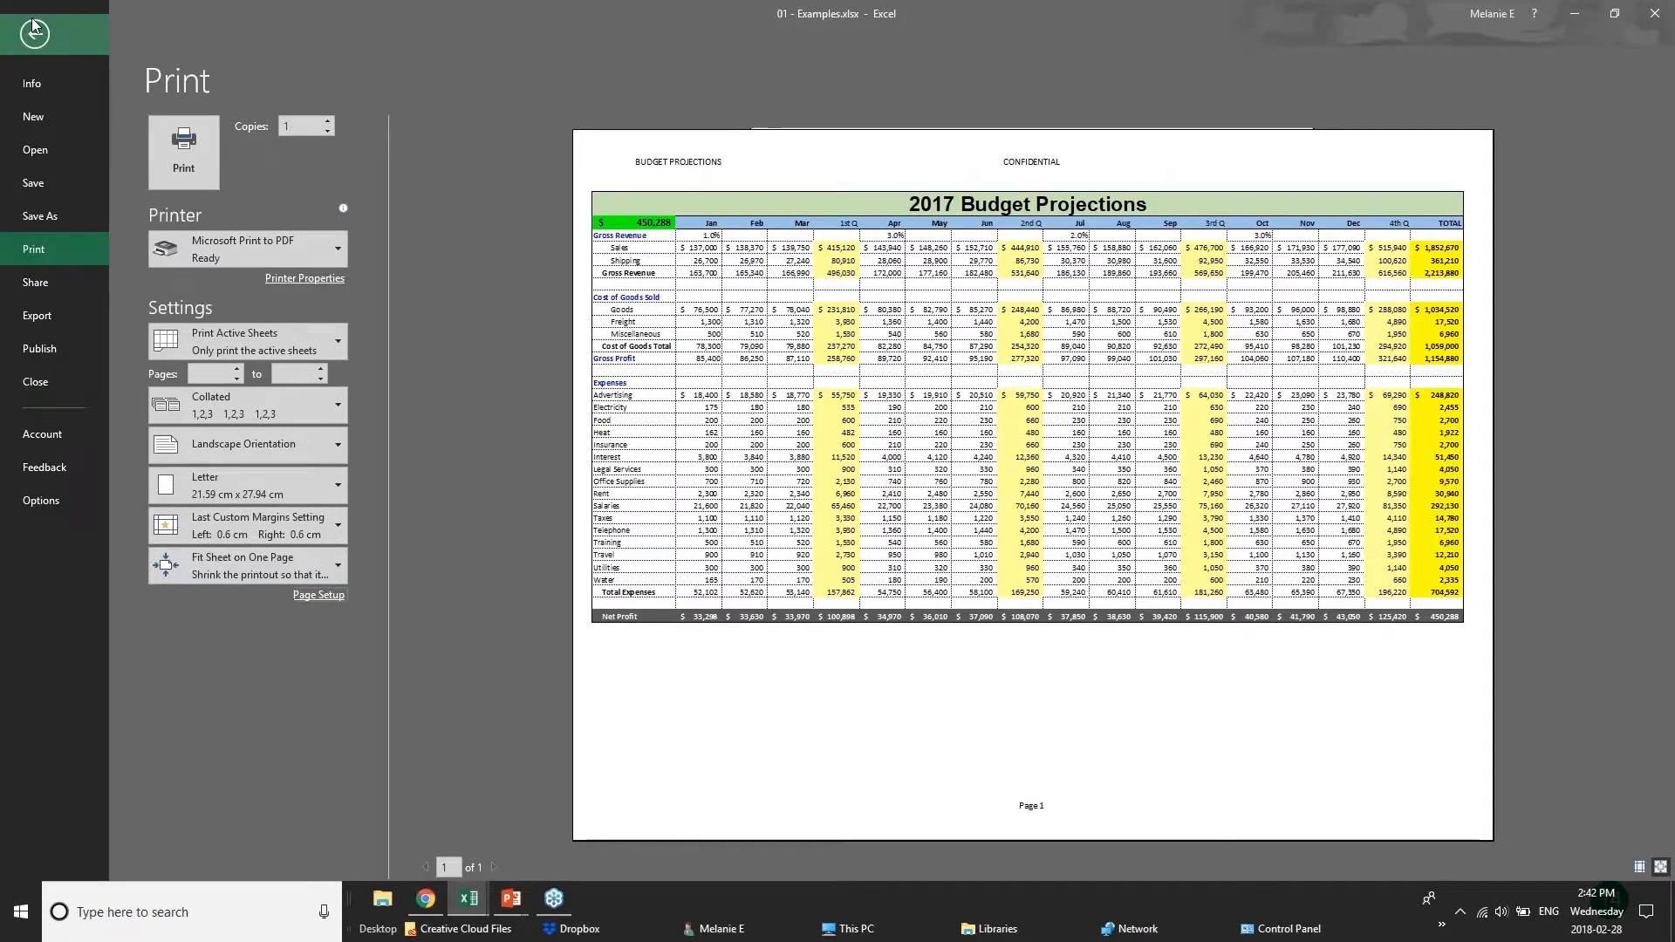
Step: View the password and backup settings in the General Options for saving the workbook, and return to the worksheet without saving
click(33, 28)
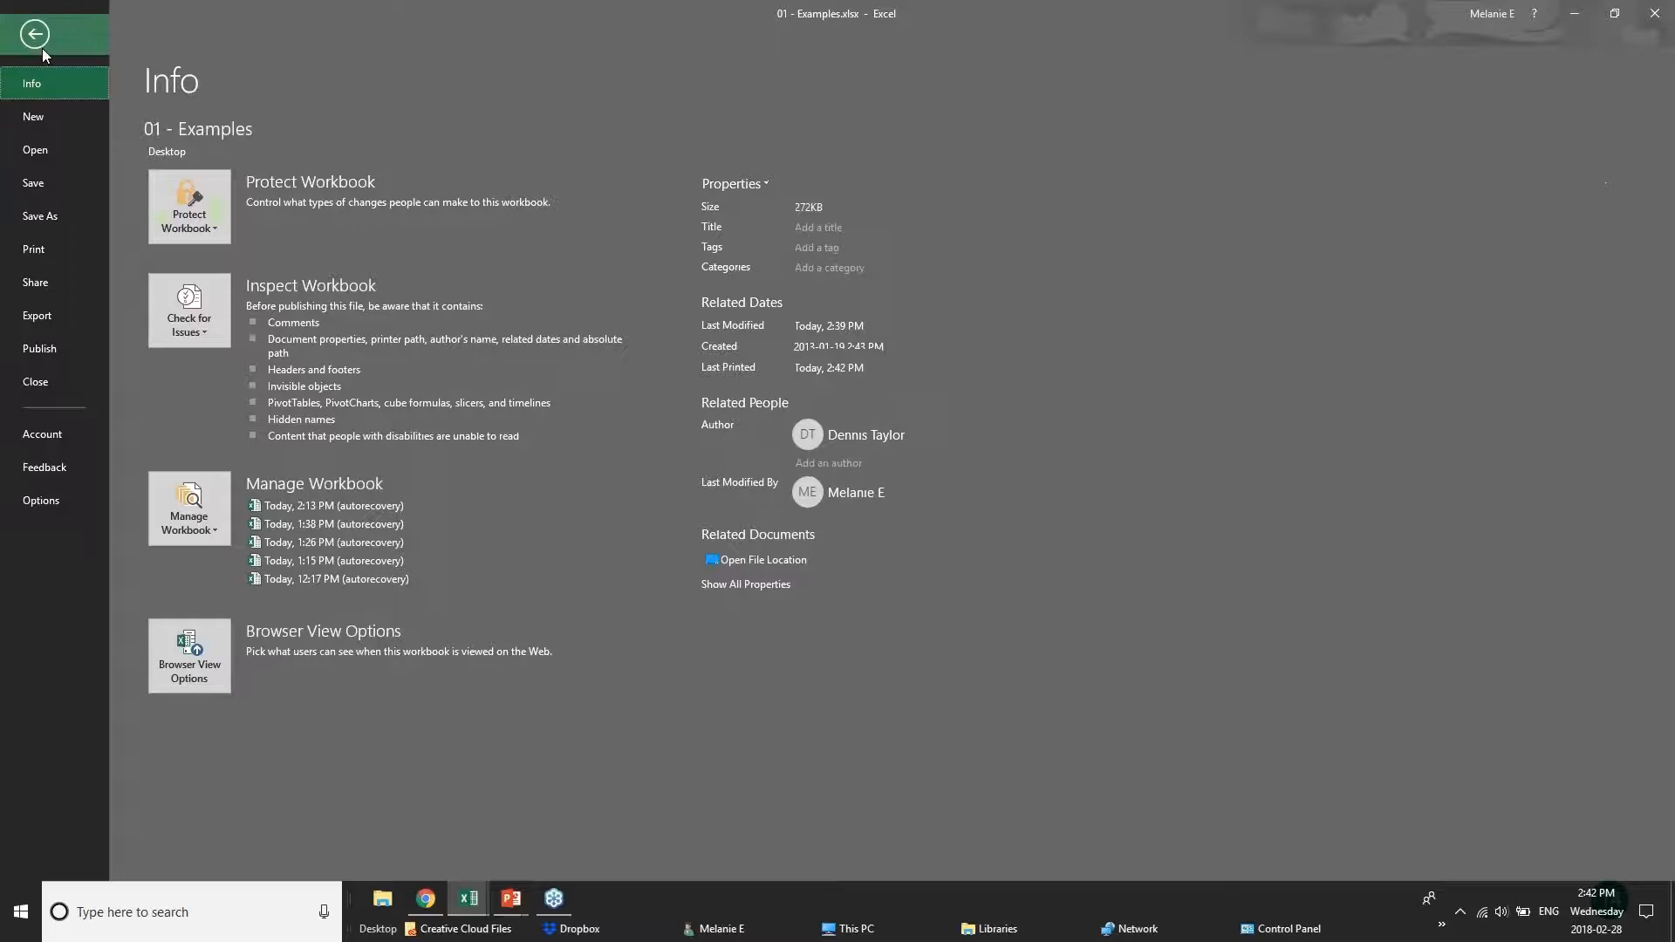
click(32, 214)
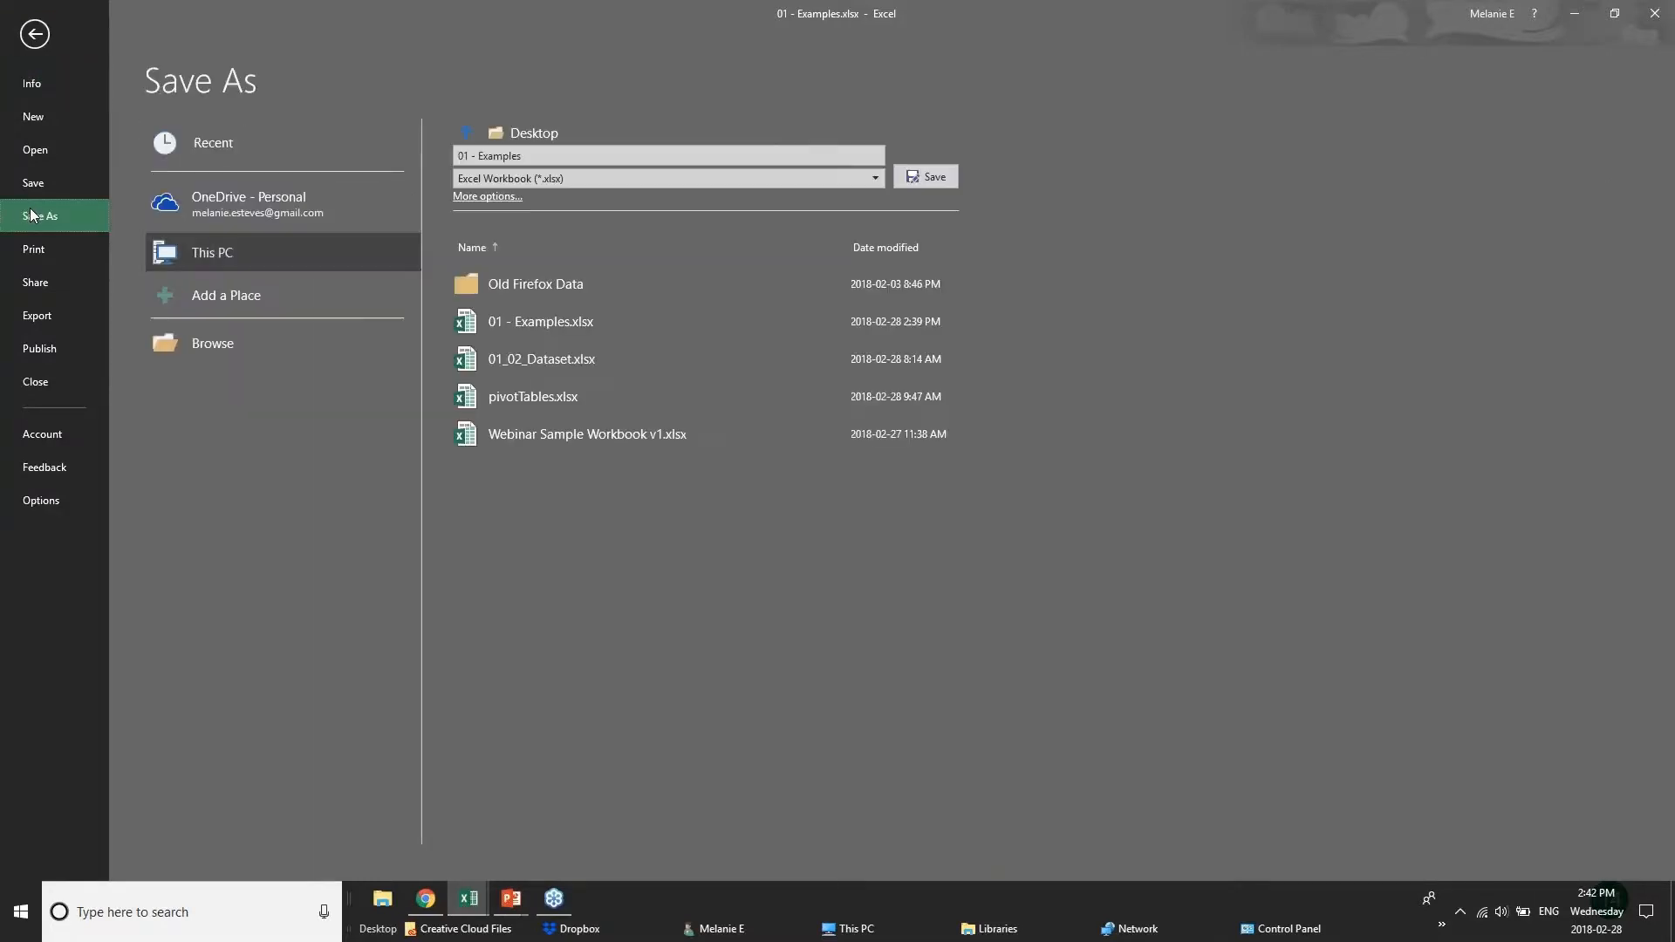
click(208, 213)
click(225, 255)
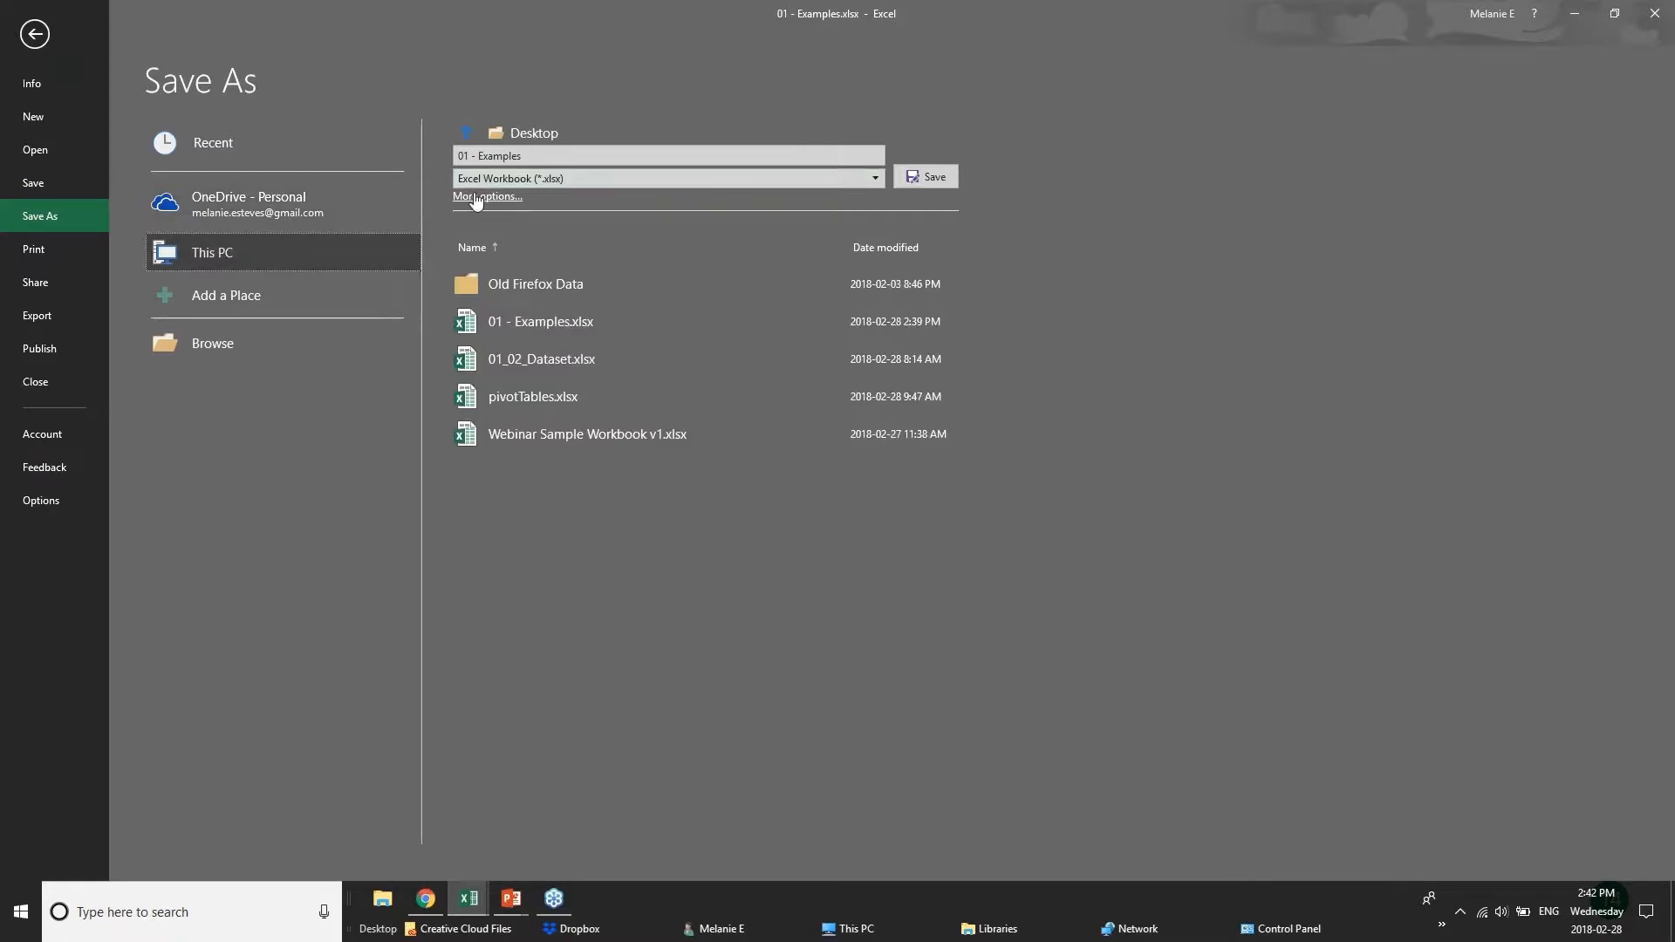
click(475, 197)
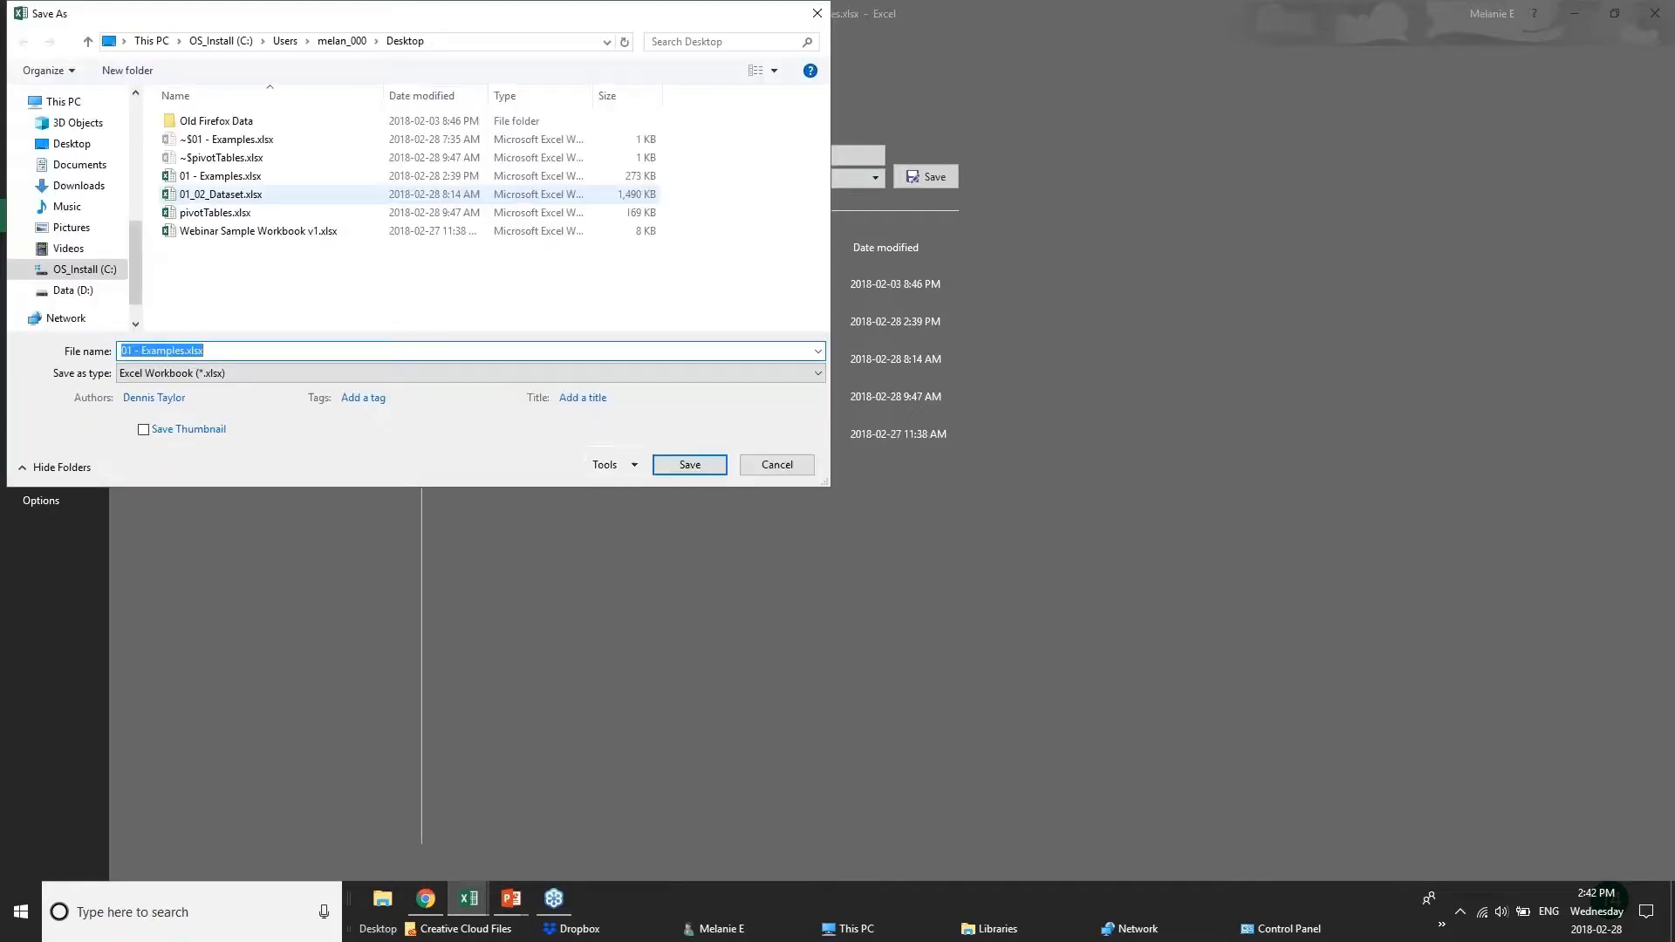
click(608, 466)
click(649, 525)
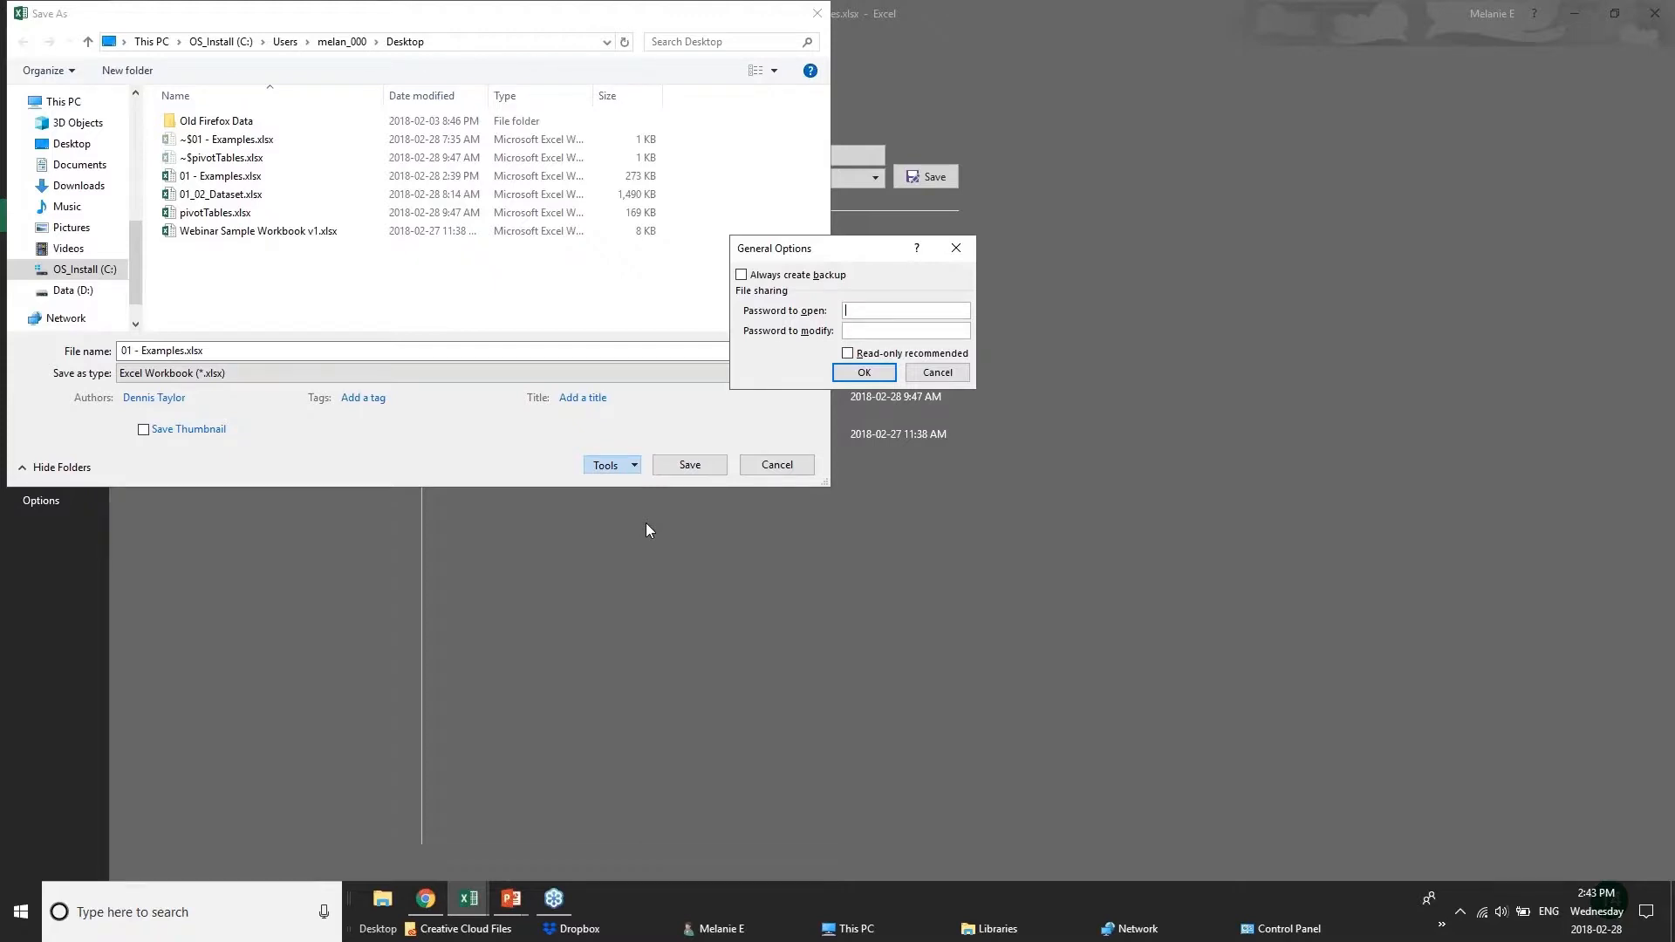
click(947, 376)
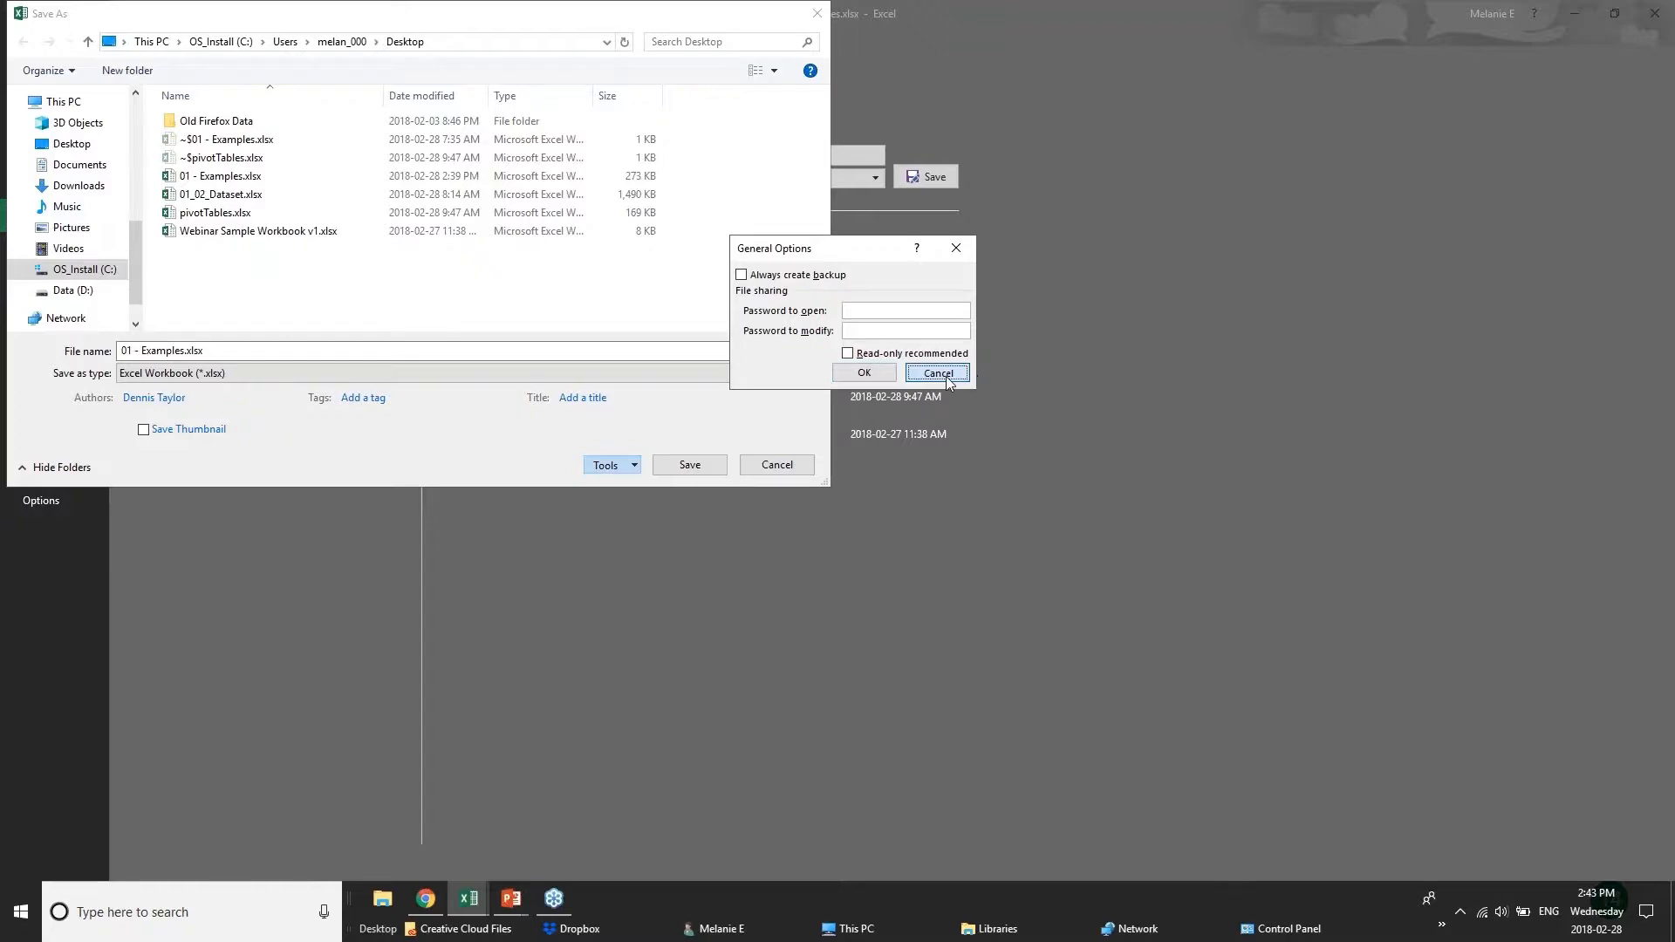
key(Escape)
click(25, 39)
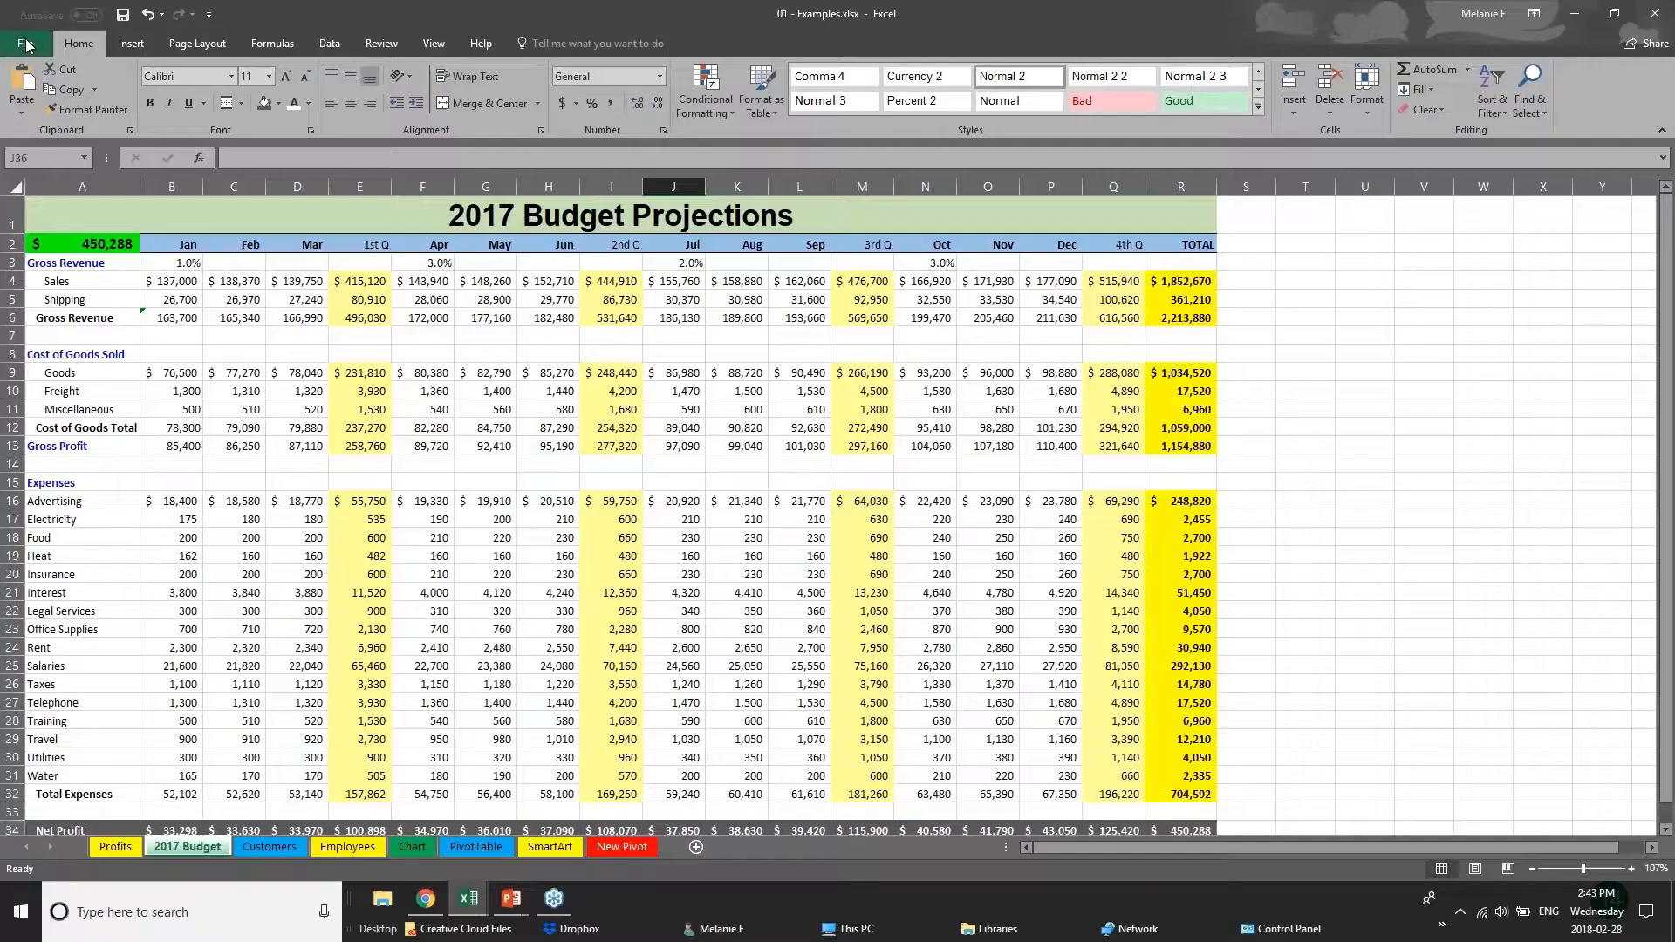
Step: Examine the 1st-quarter gross profit formula on the 2017 Budget sheet
click(217, 475)
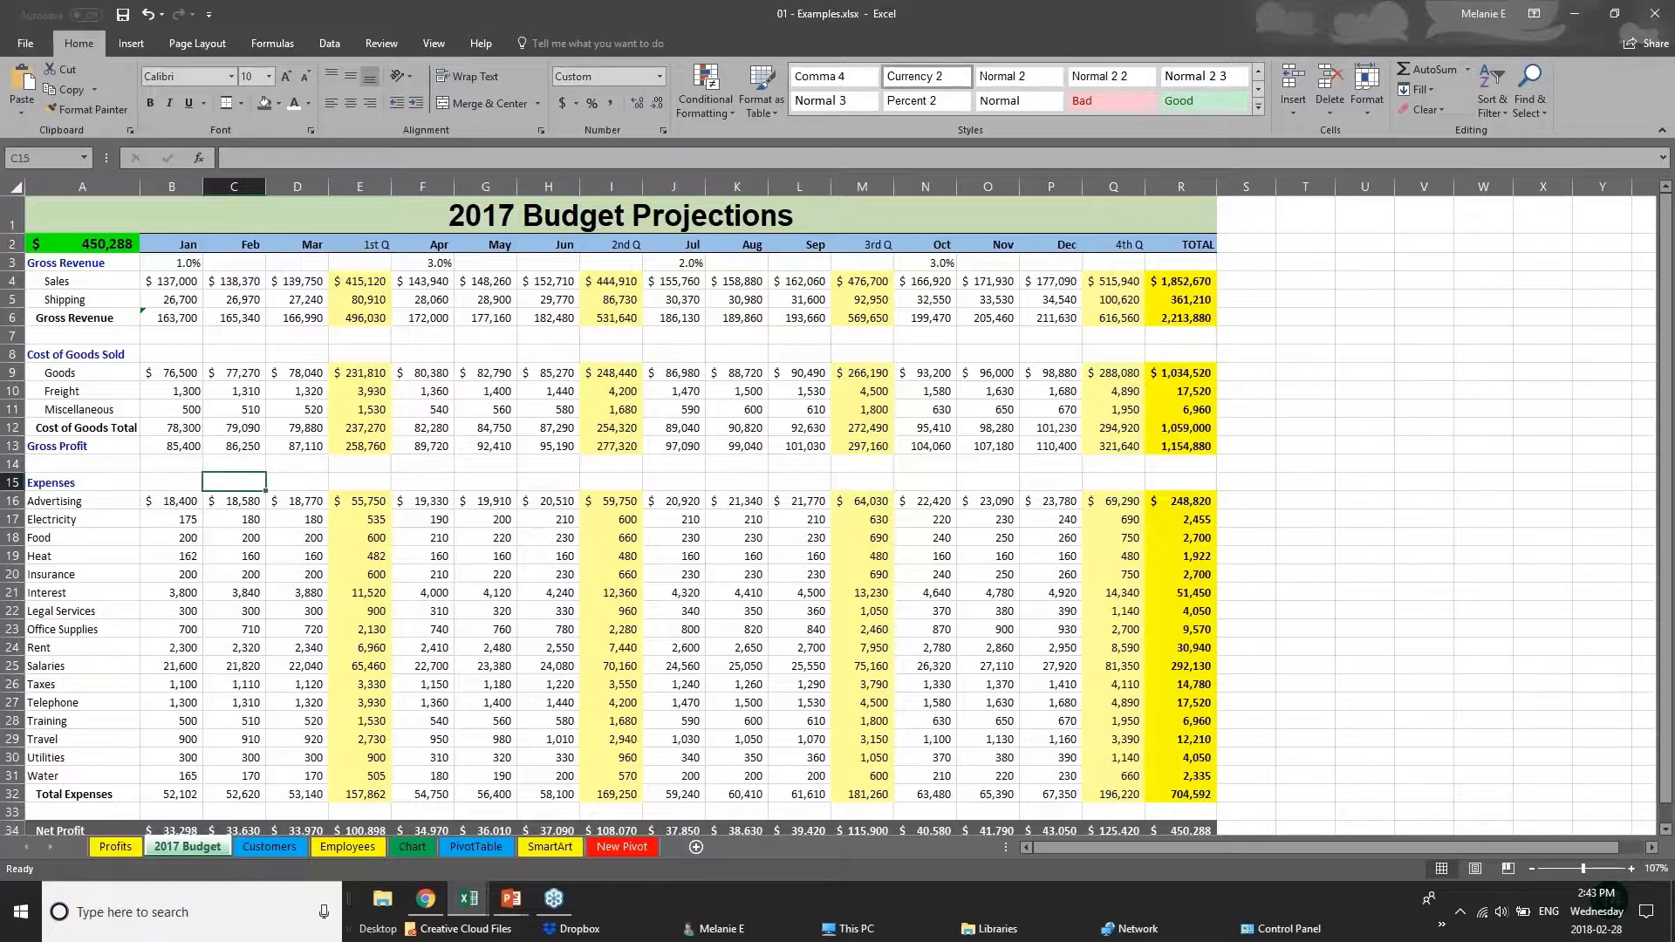
click(343, 422)
click(367, 445)
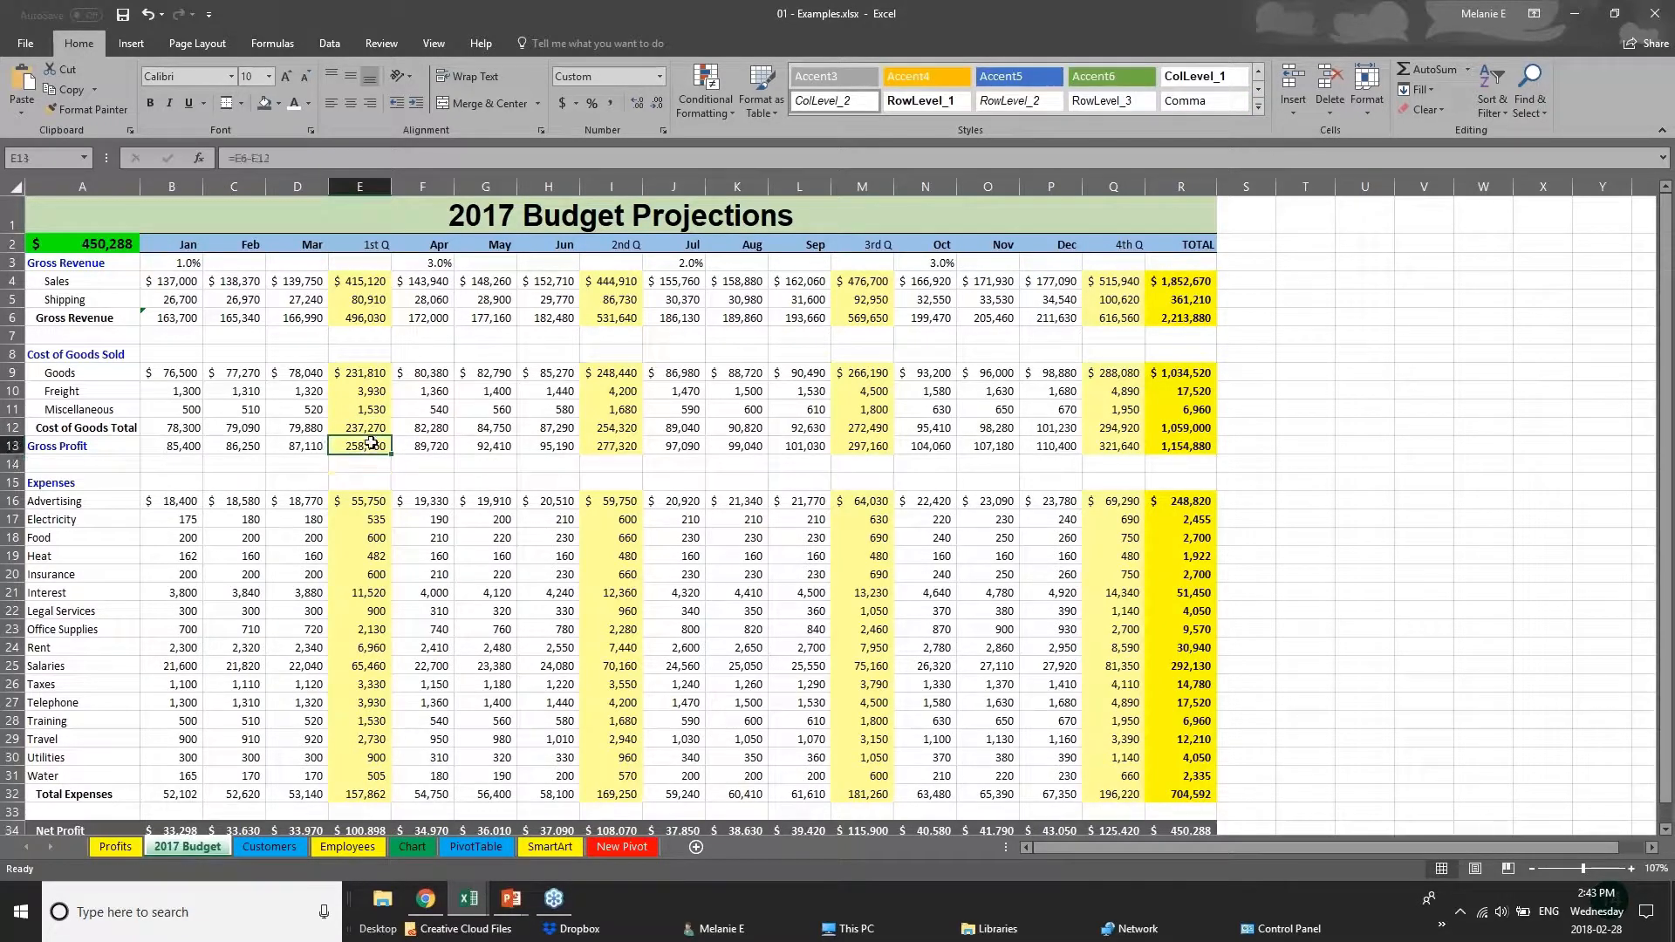
Step: Display the beginning of the Employees sheet and inspect the first employee's Salary value and New Salary formula
click(249, 843)
click(348, 846)
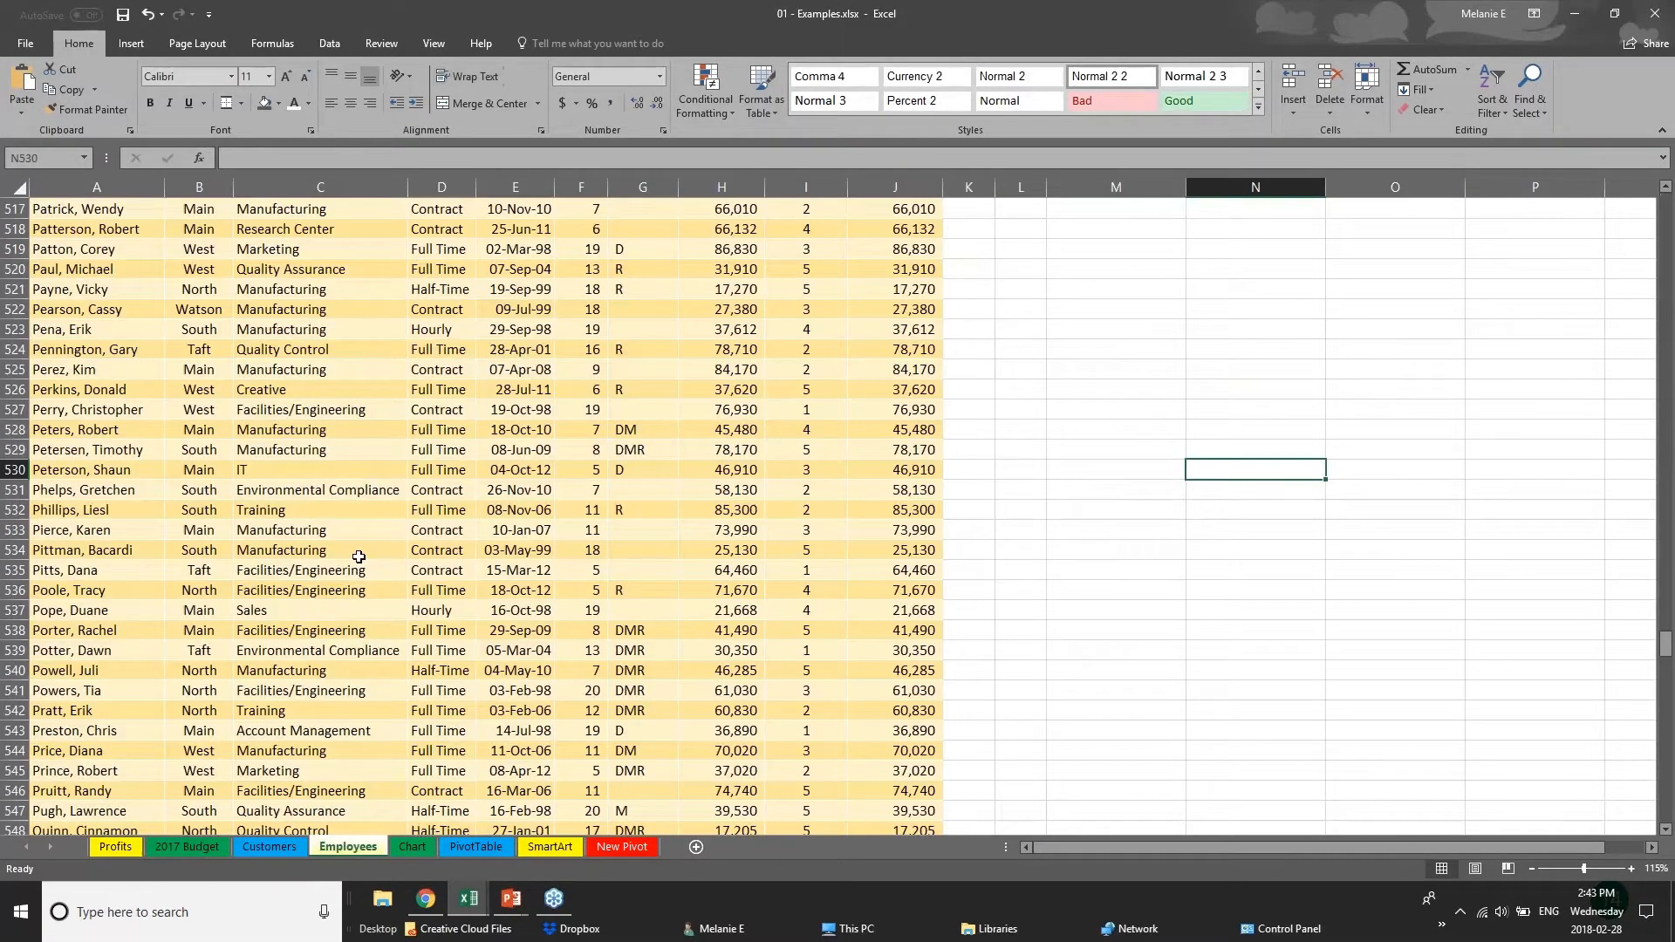
scroll(358, 557, up, 1)
drag(1666, 641, 1666, 209)
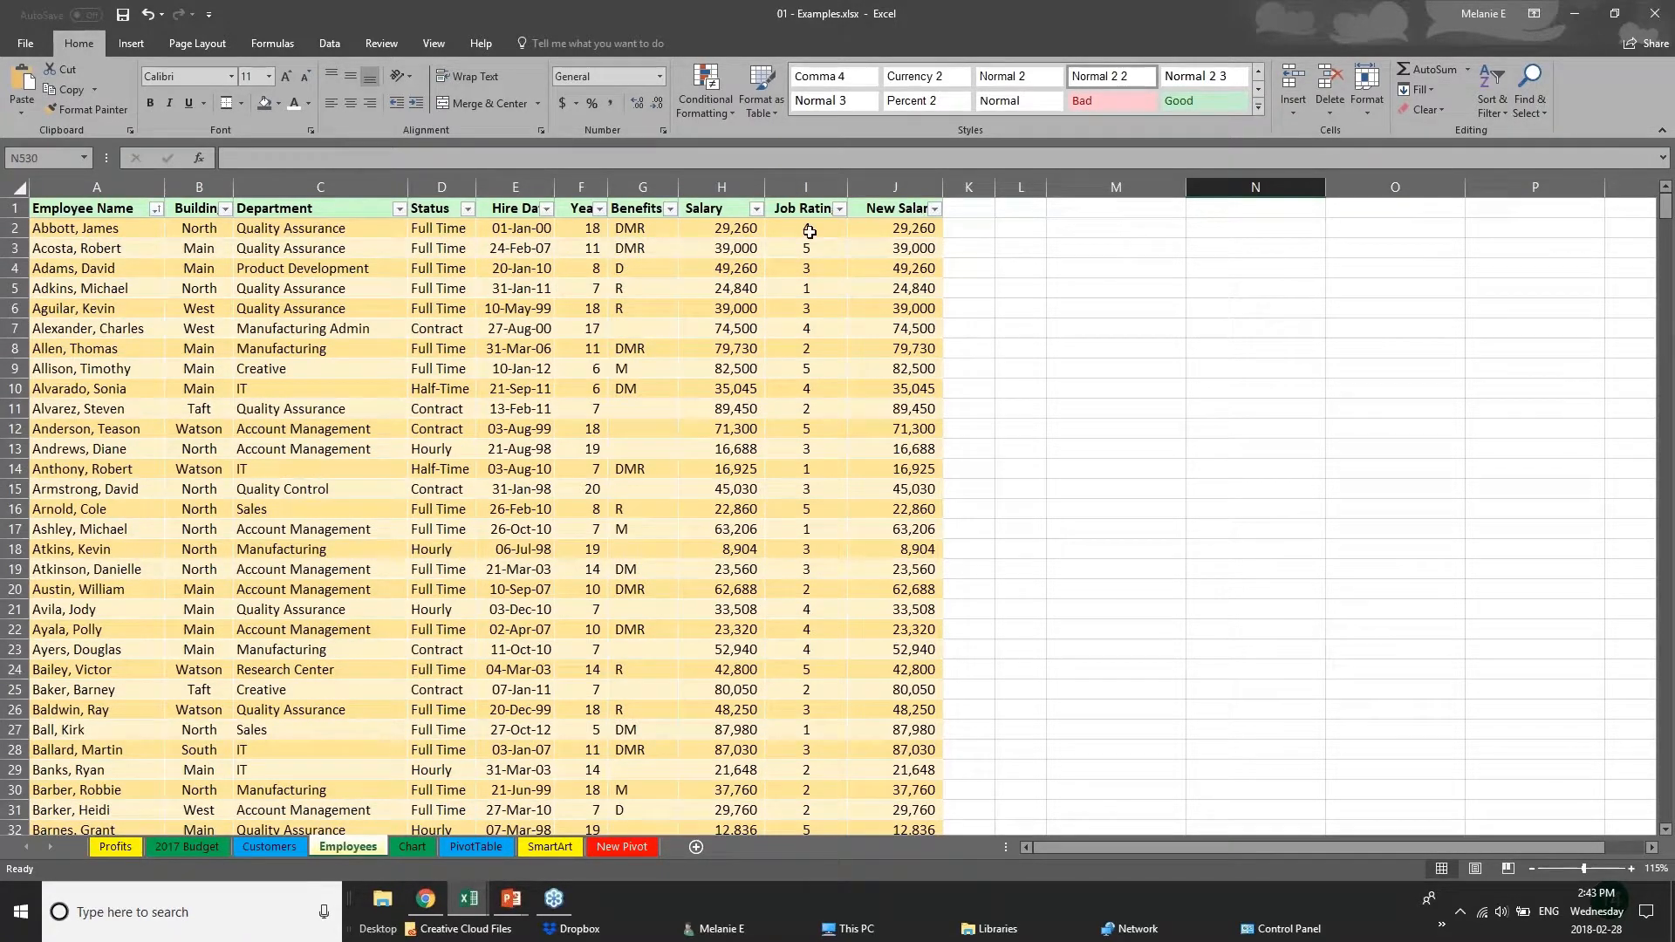
click(720, 211)
click(721, 231)
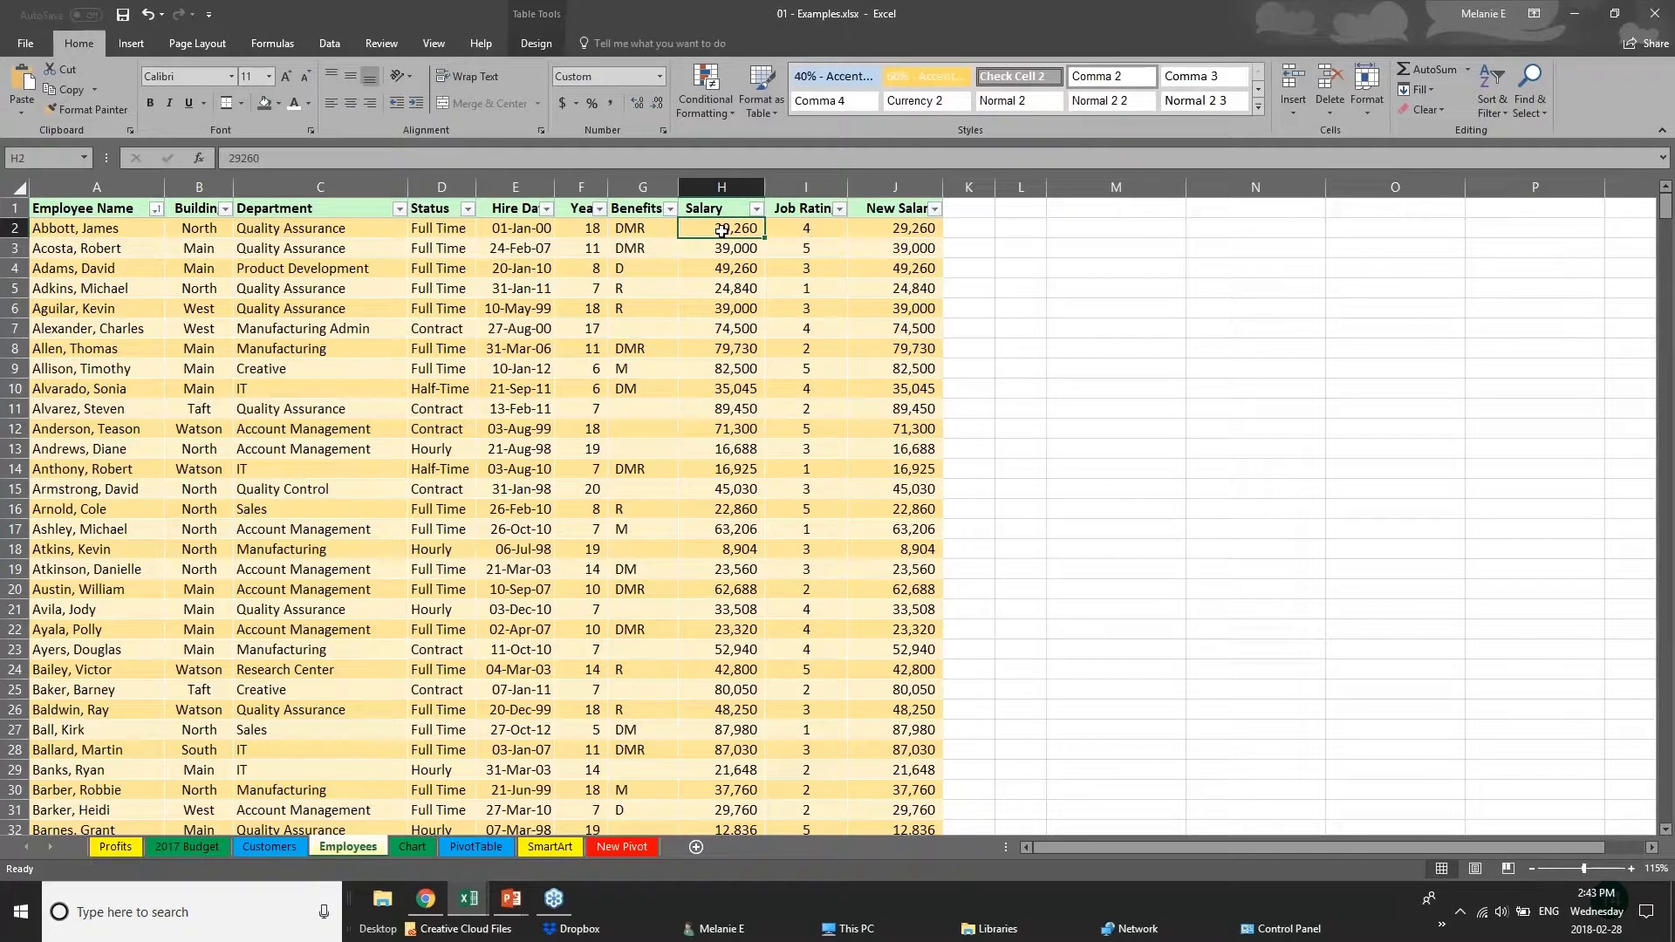
click(914, 231)
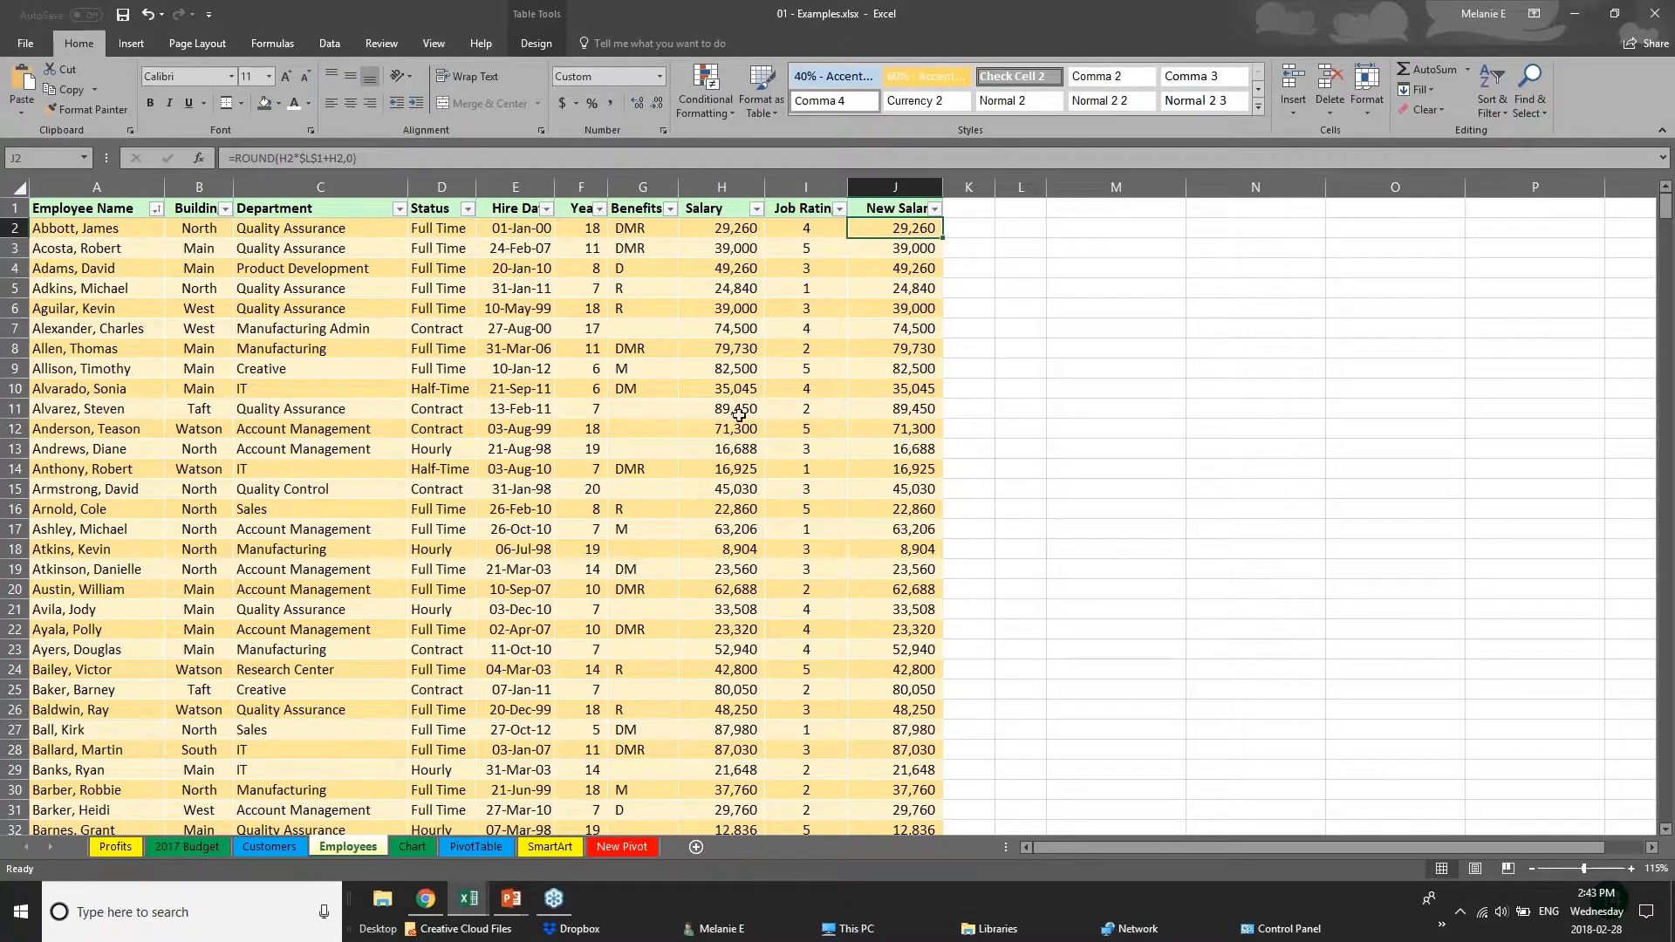
click(492, 555)
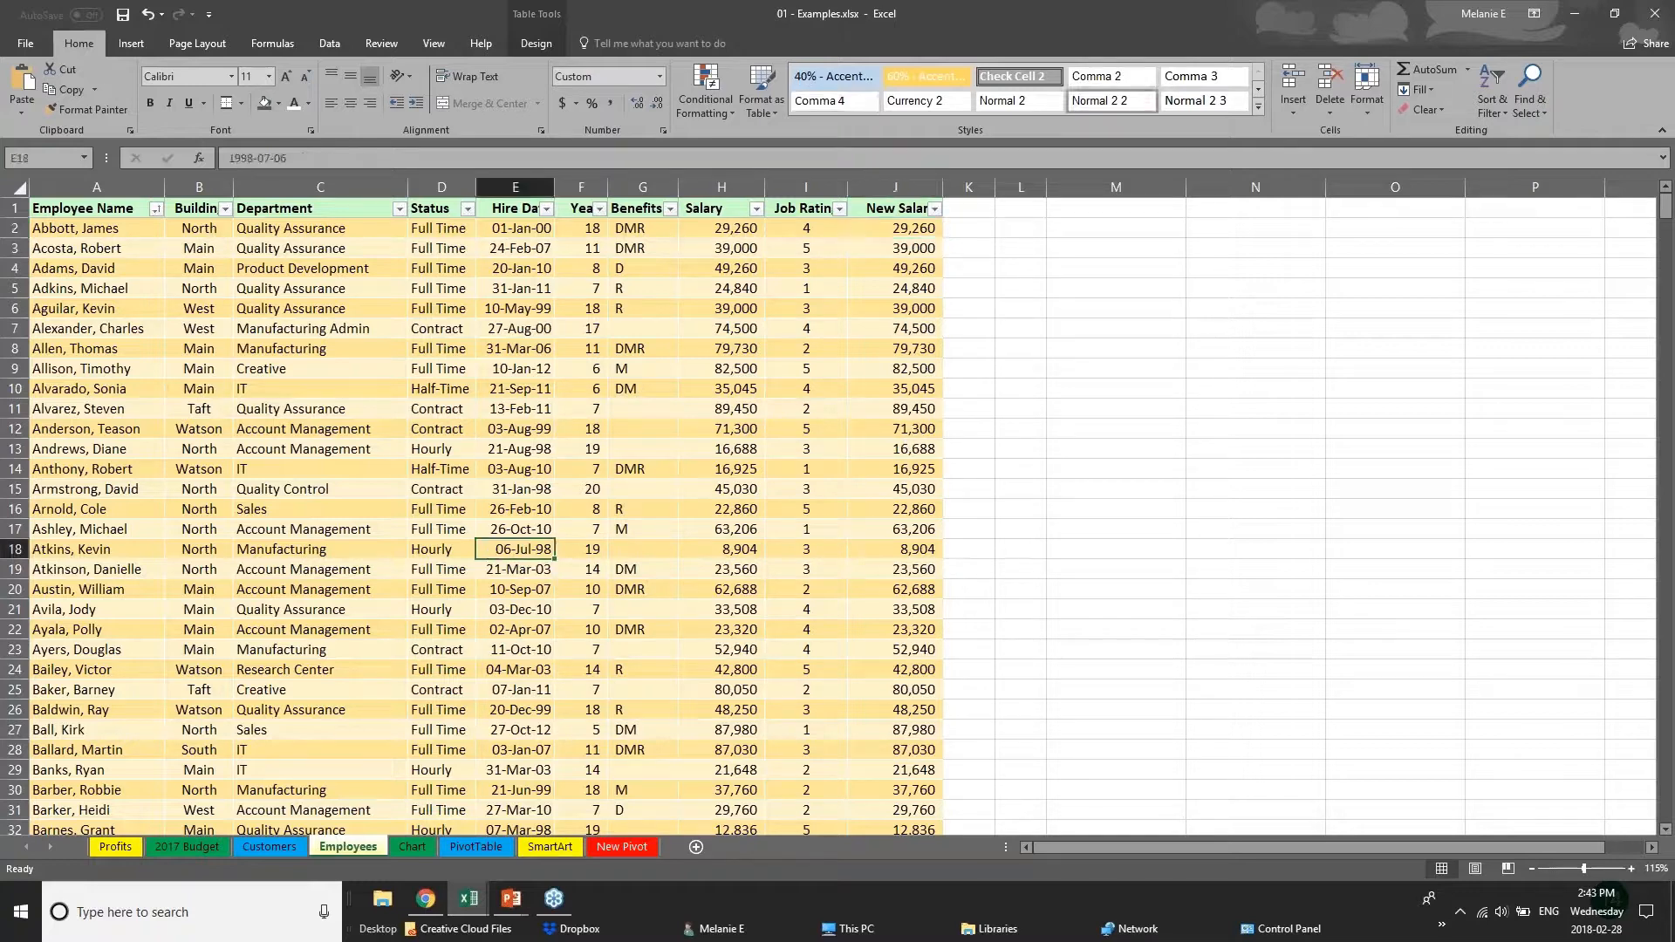
Step: Inspect the New Salary heading and the New Salary formulas of the first and third employees
click(883, 209)
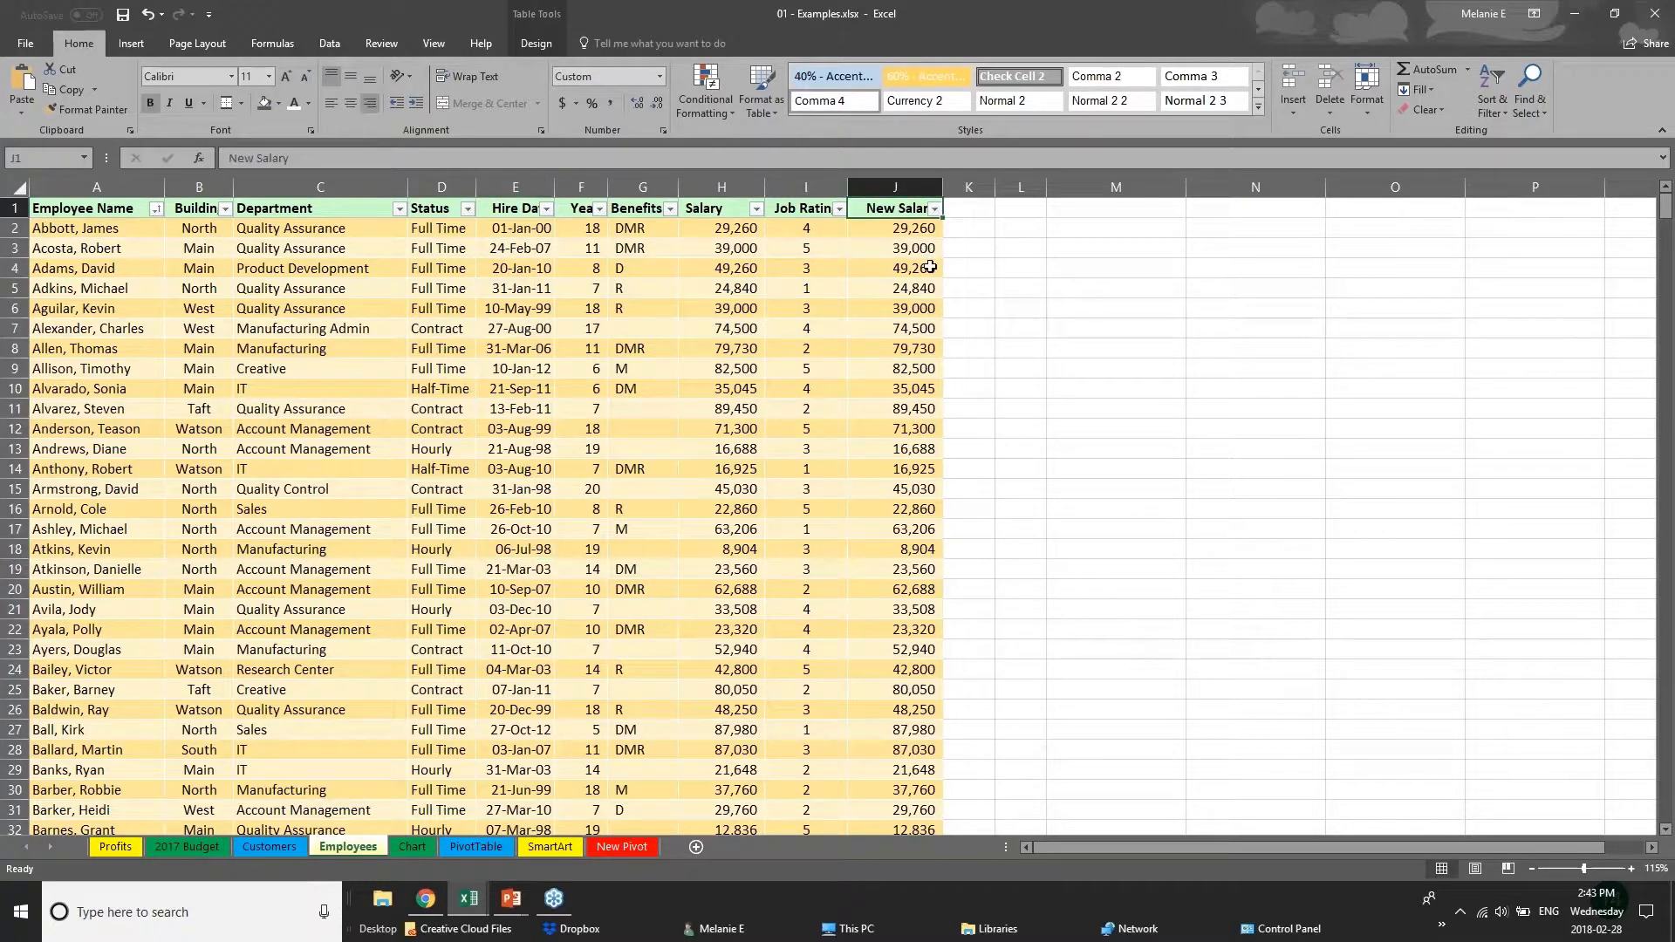
click(925, 229)
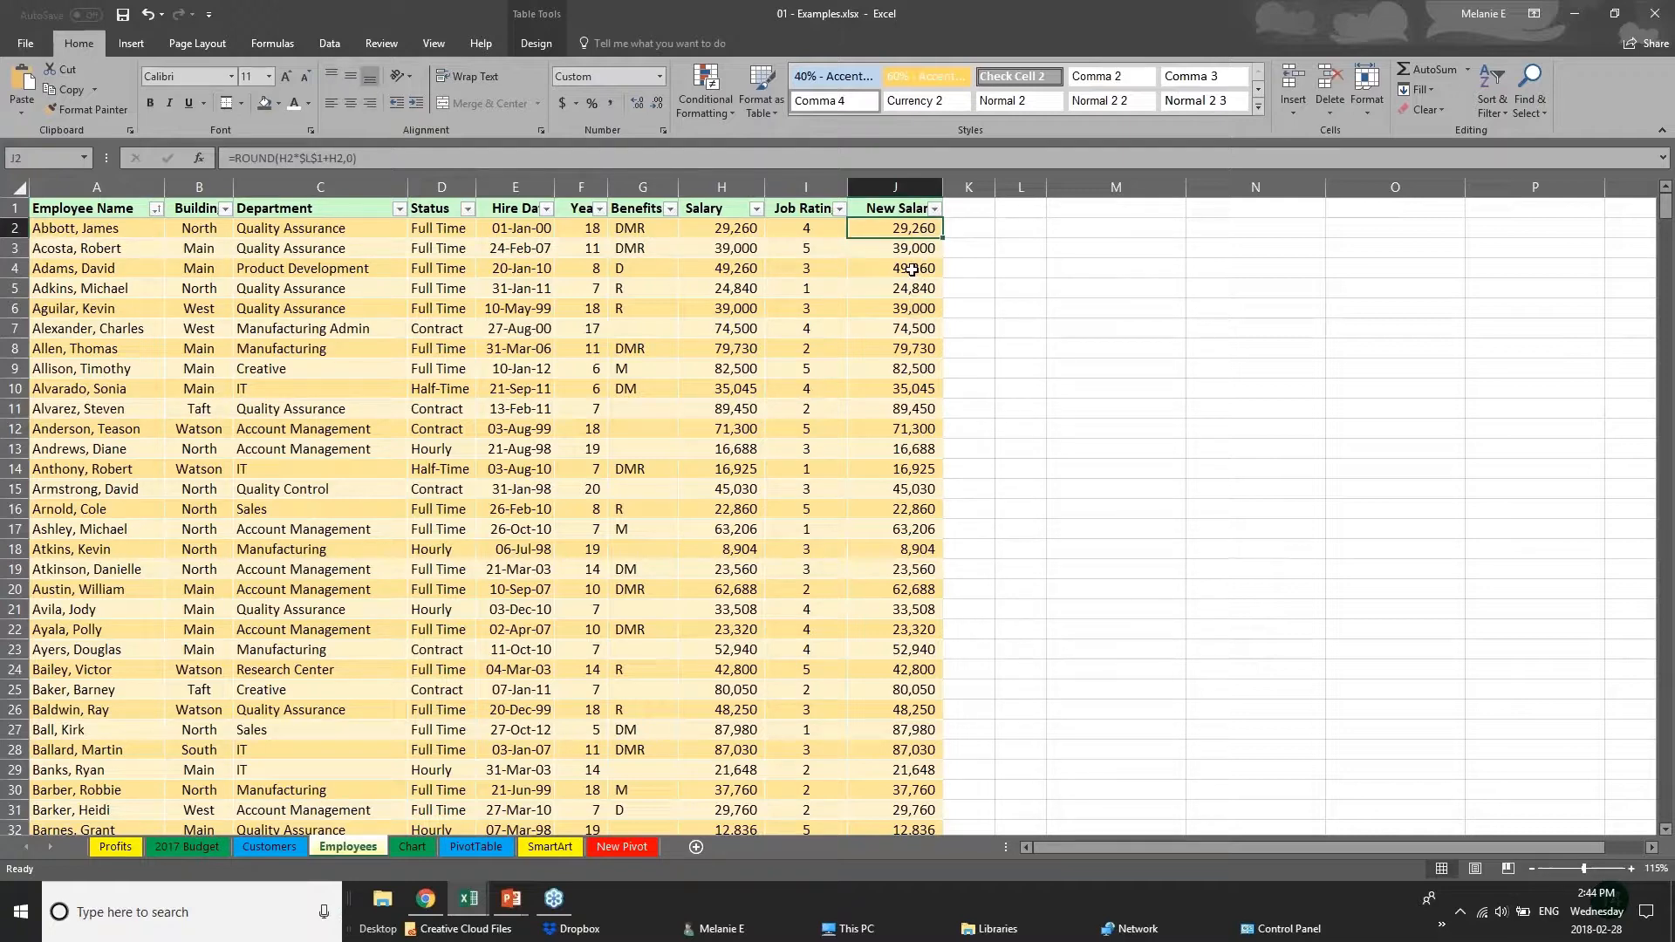
click(914, 265)
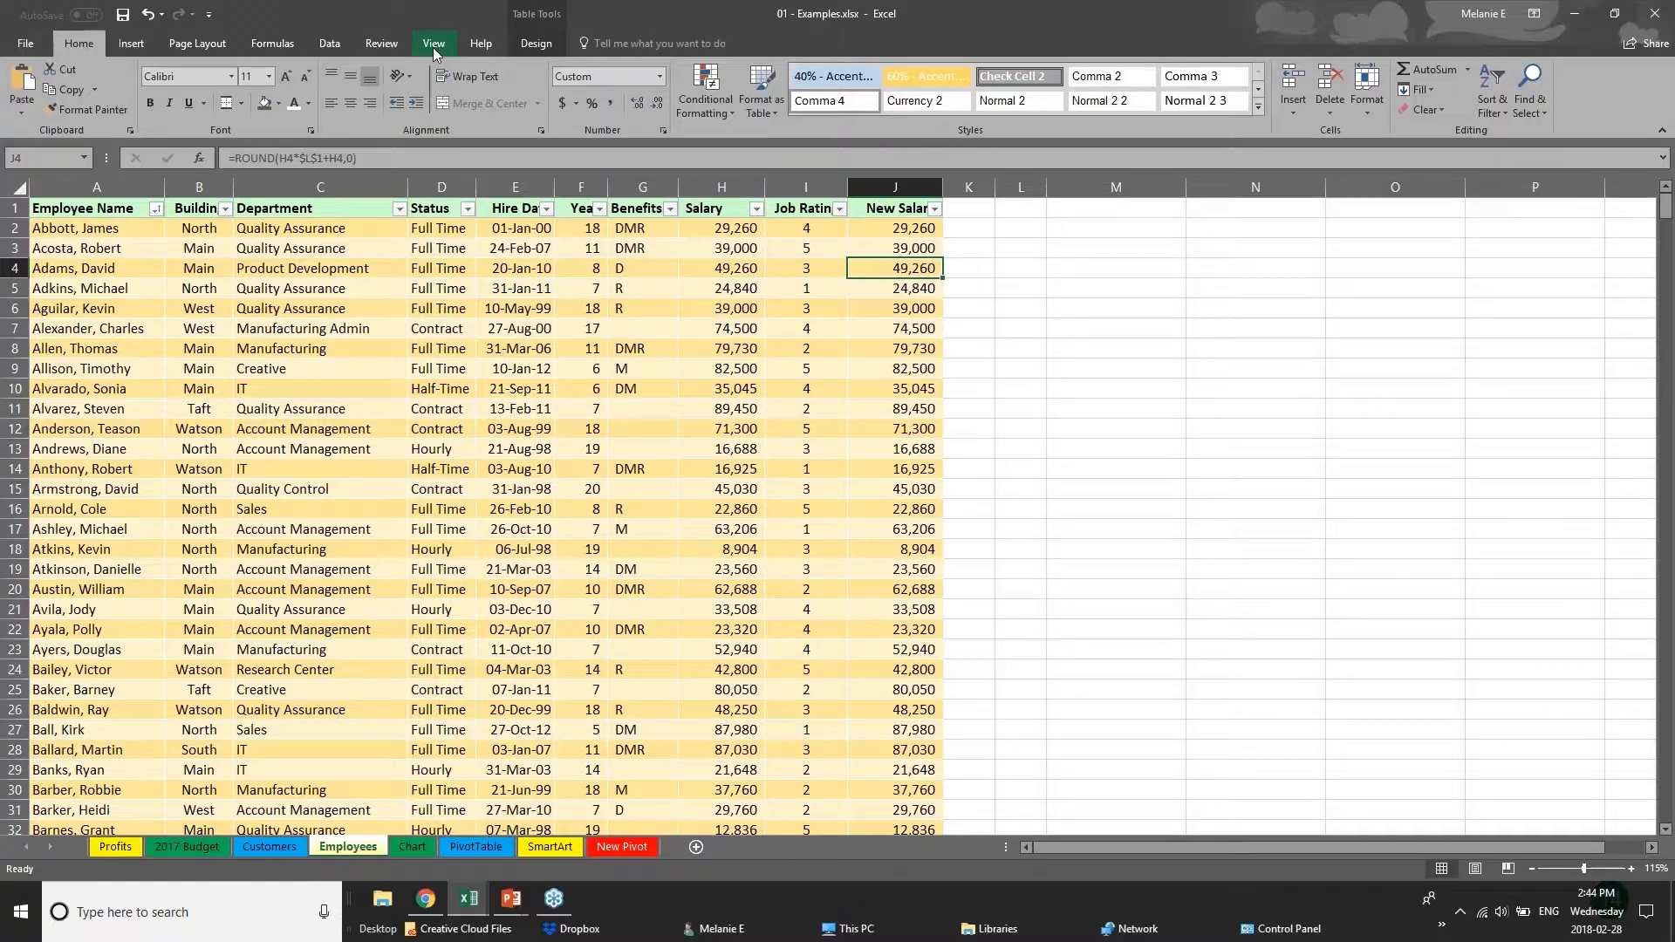
Step: Display the sheet protection commands and examine entries in the Salary, Years and New Salary columns
click(381, 42)
click(723, 384)
click(725, 231)
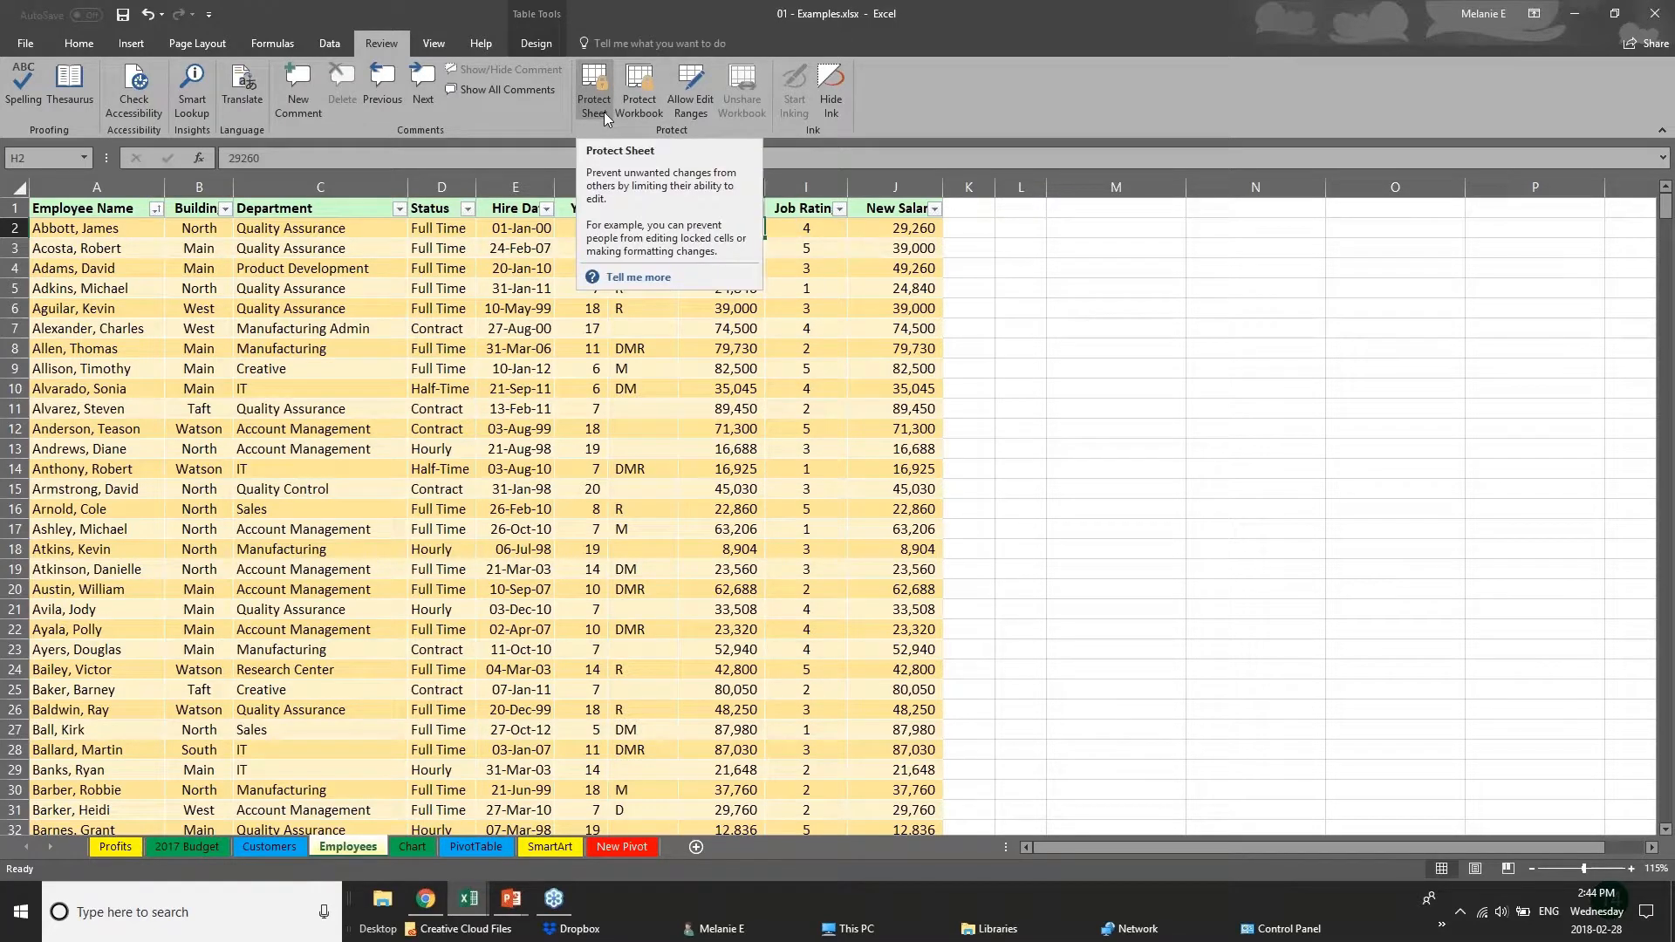
click(562, 375)
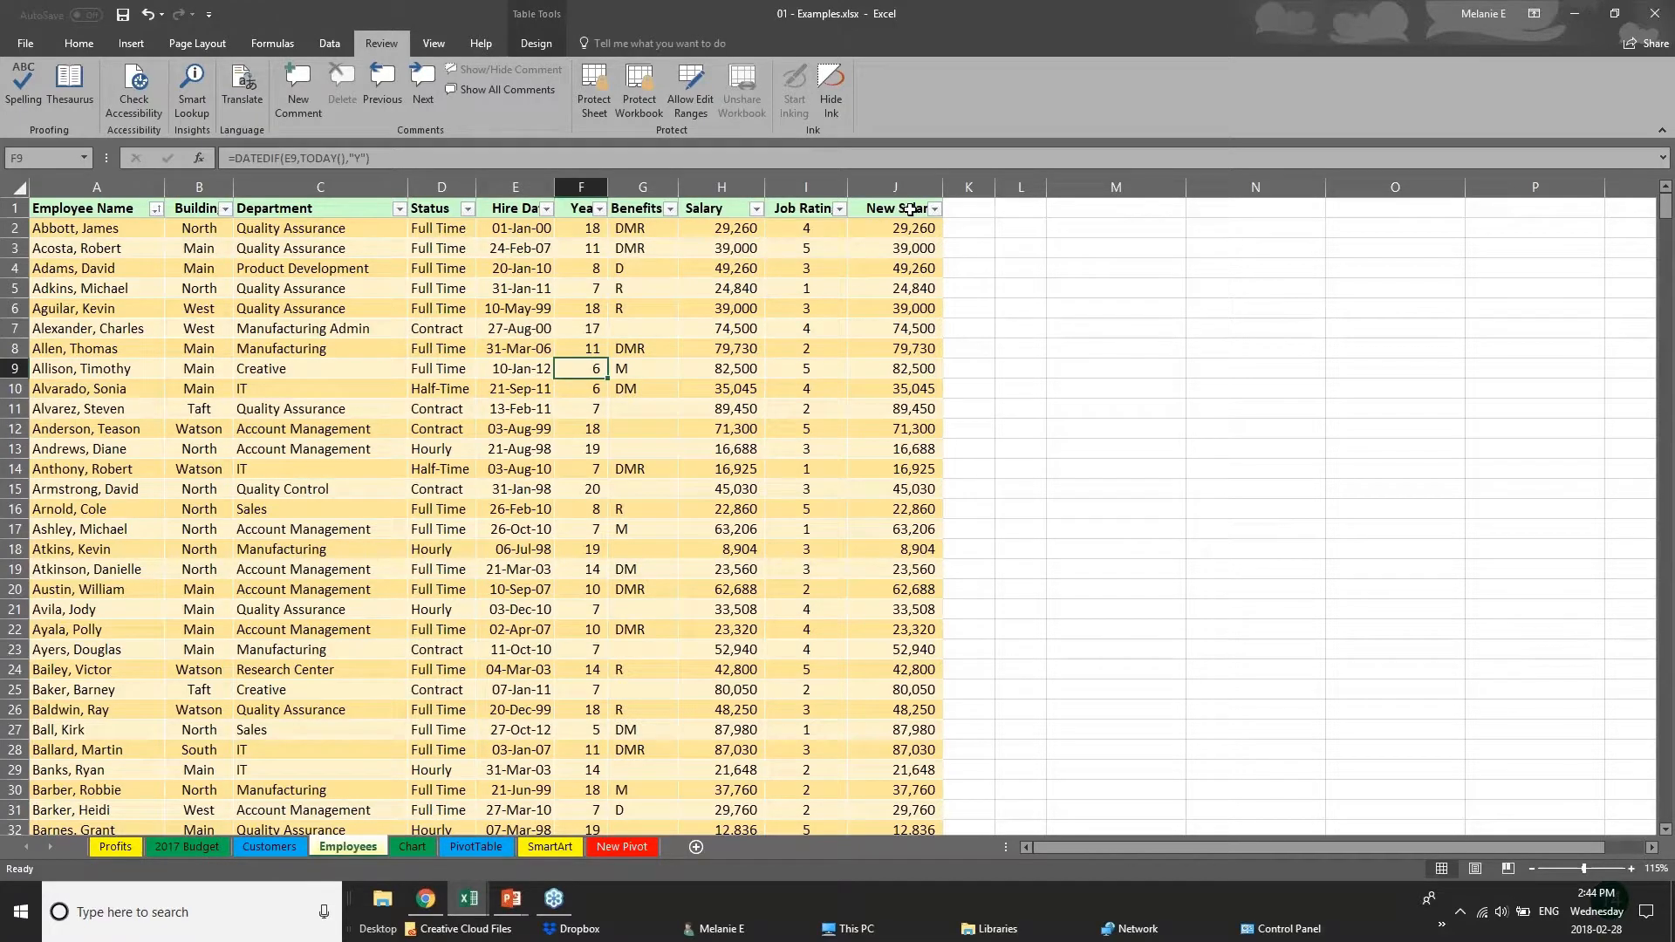
drag(905, 213, 915, 351)
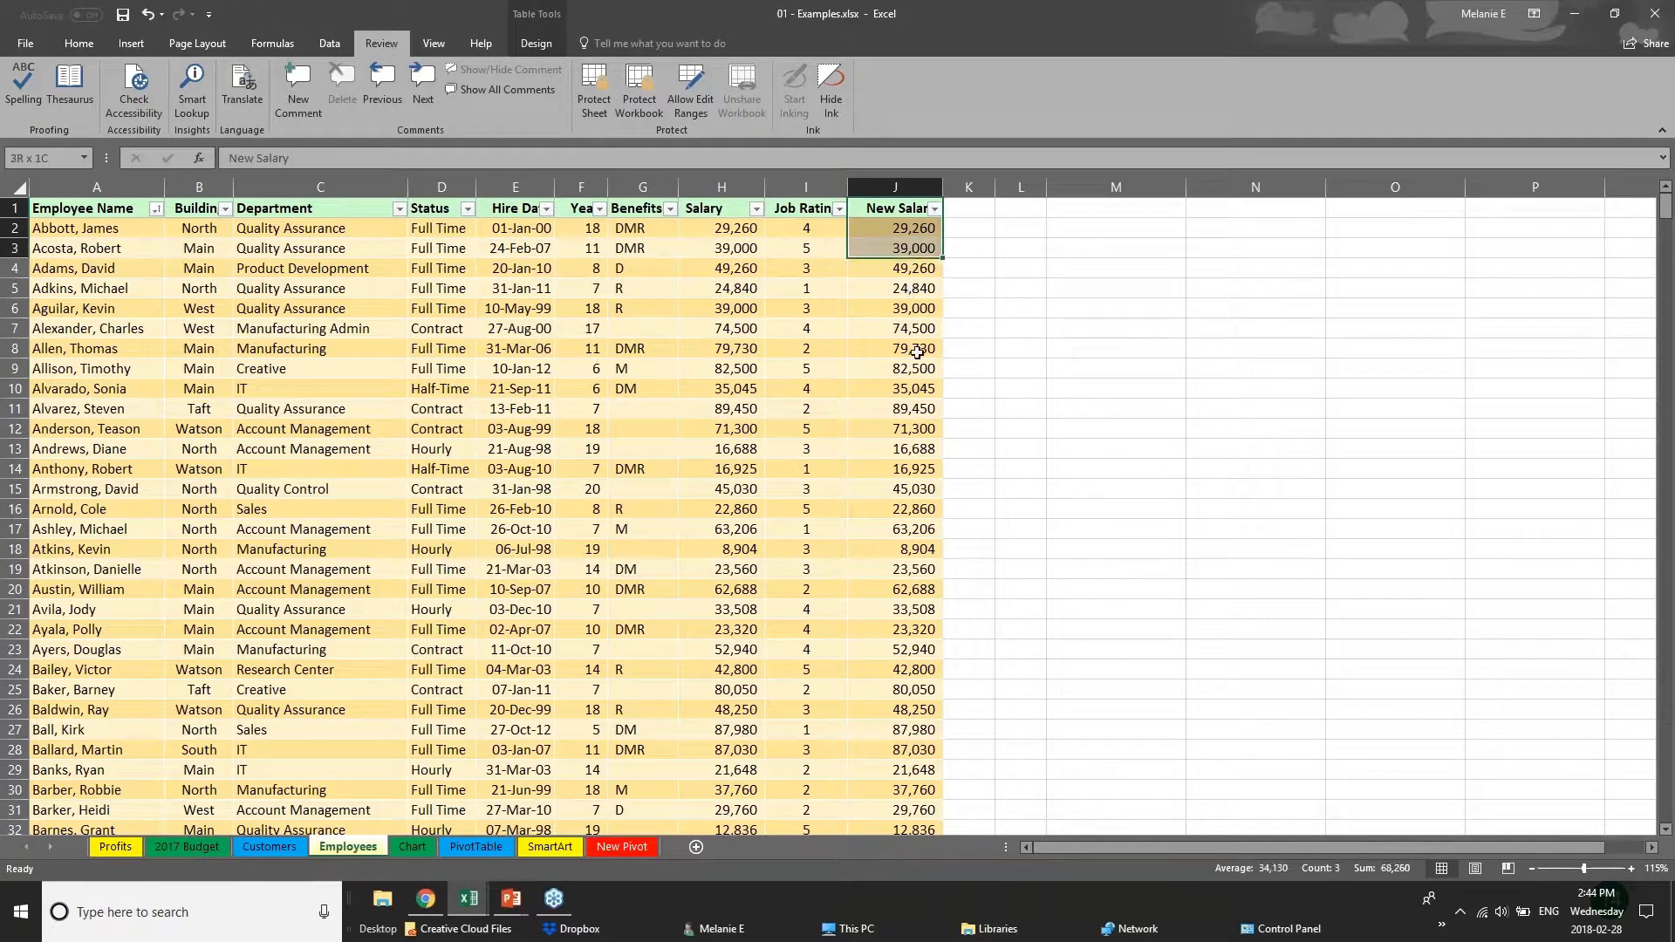
Step: Select the Salary column, enter an unprotect password in Protect Sheet, and cancel the protection
click(721, 186)
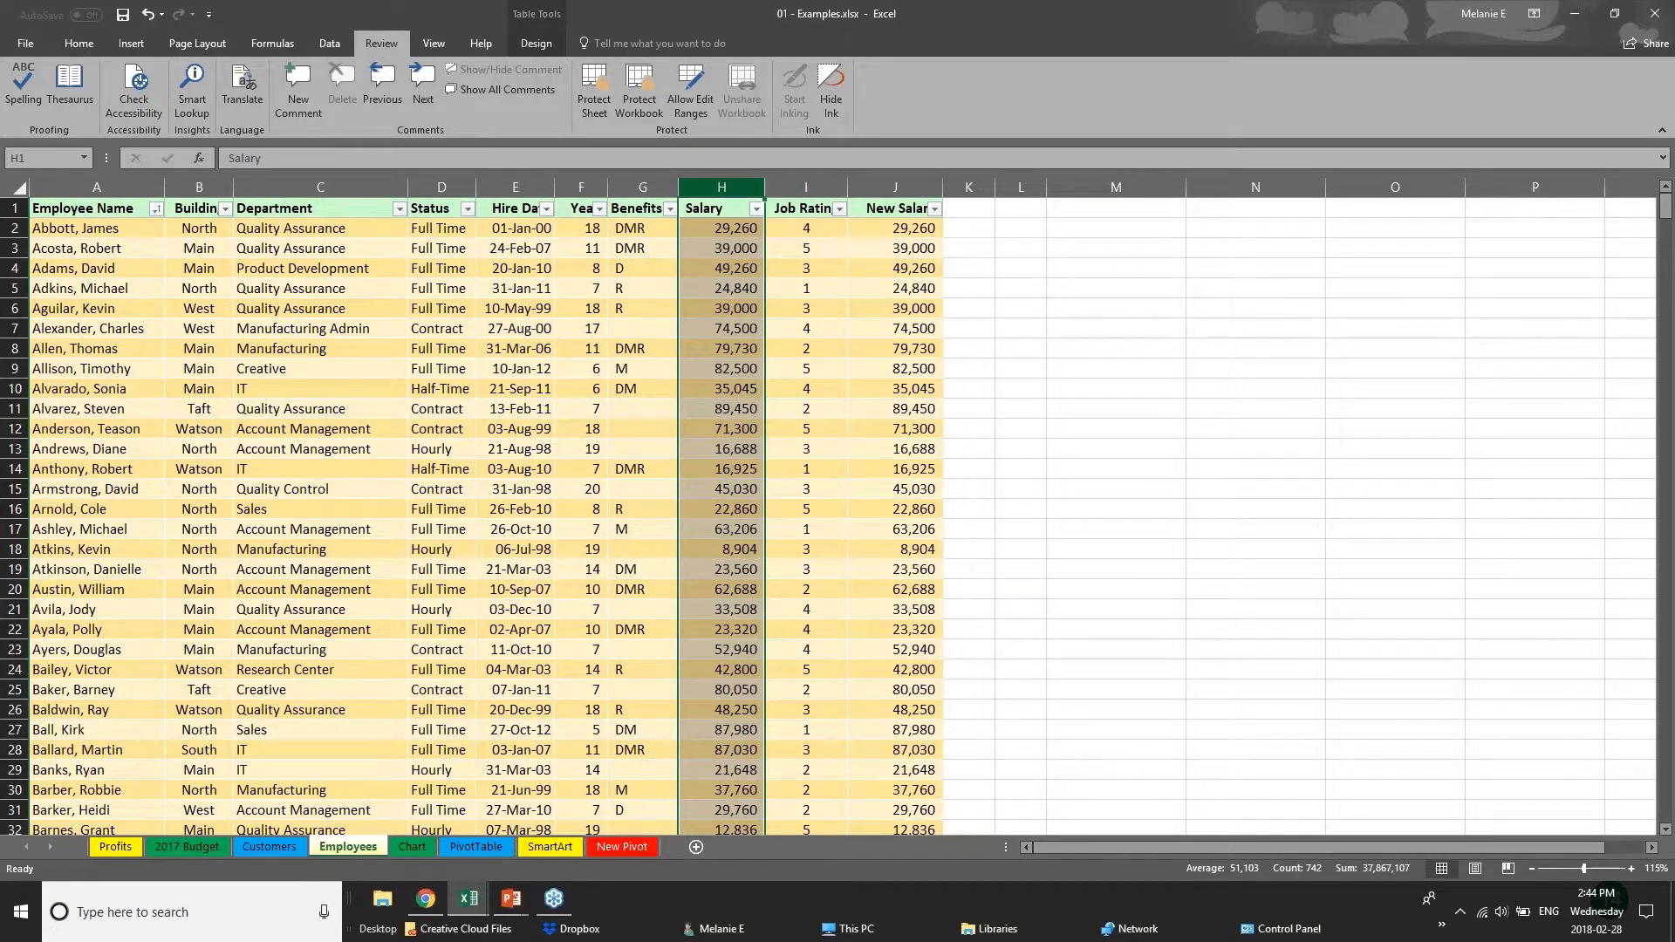
click(589, 104)
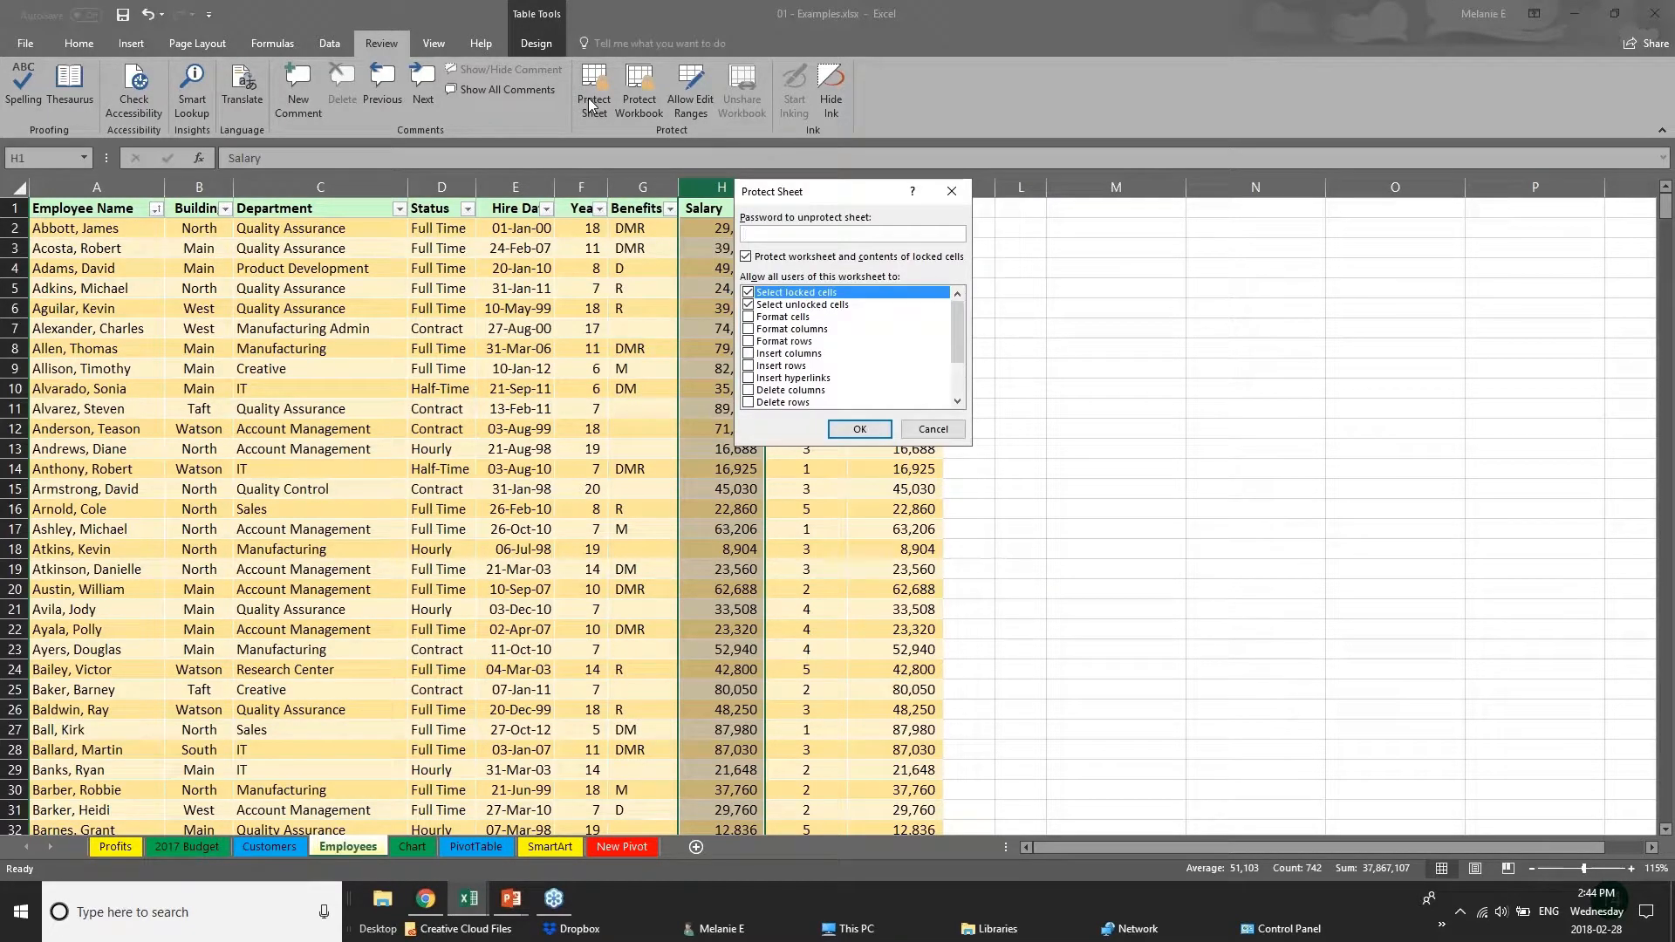
text(p)
click(920, 427)
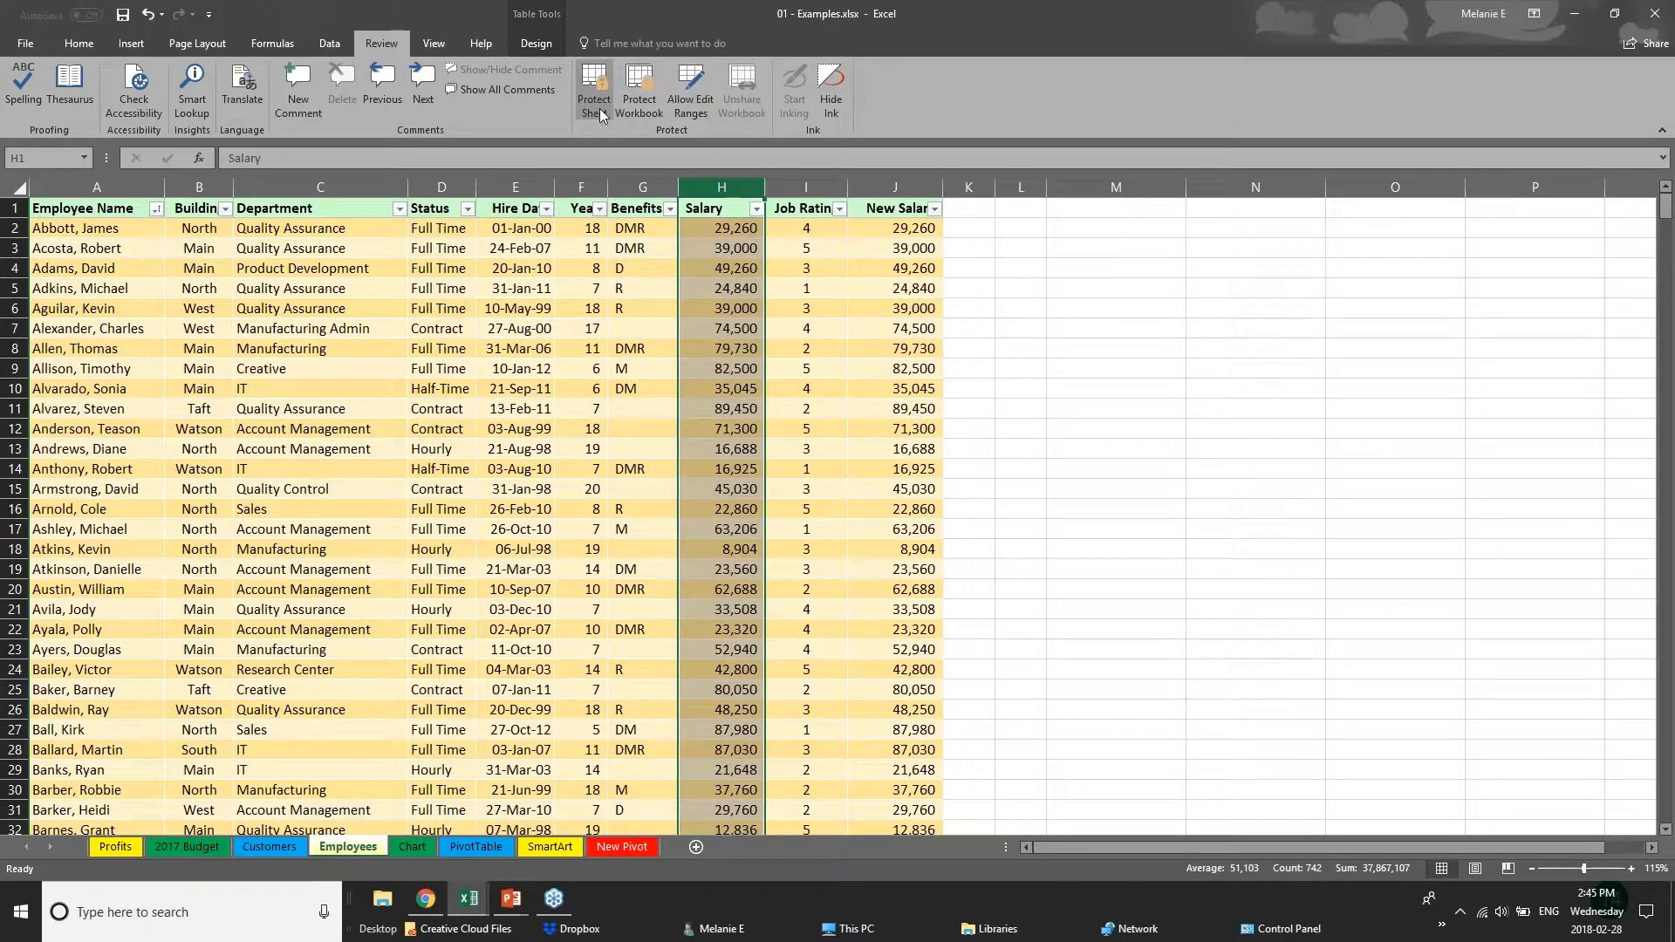
Step: Enter the unprotect password in Protect Sheet, disallow selecting locked cells, review the other permissions, and cancel without protecting the sheet
click(490, 706)
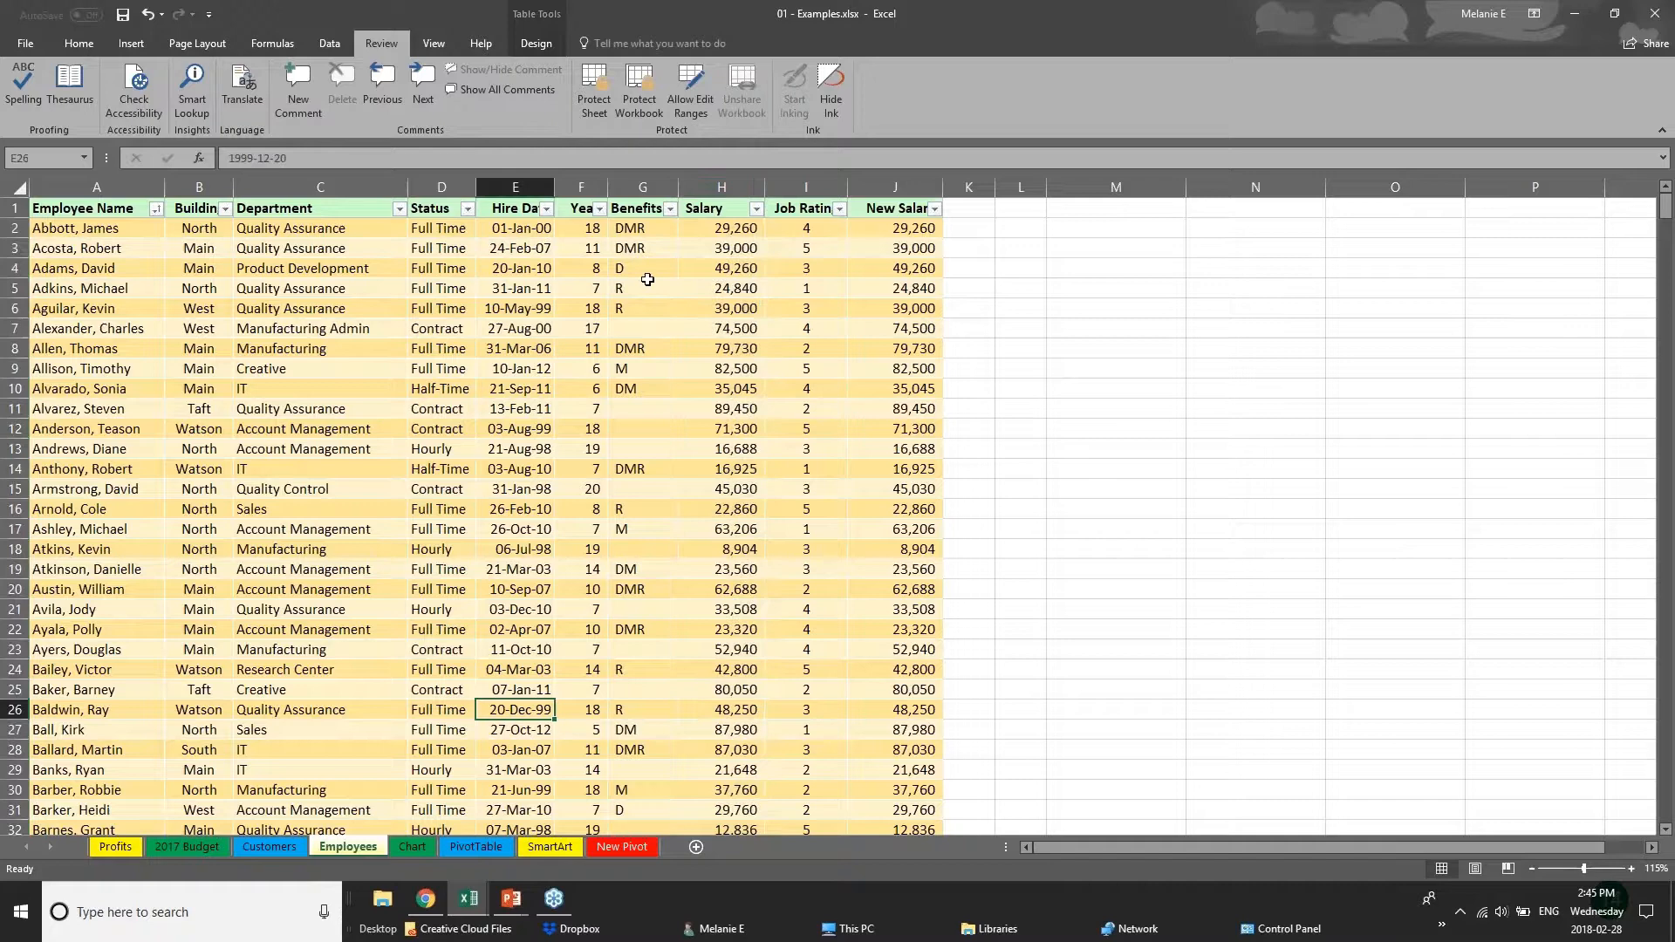
click(597, 110)
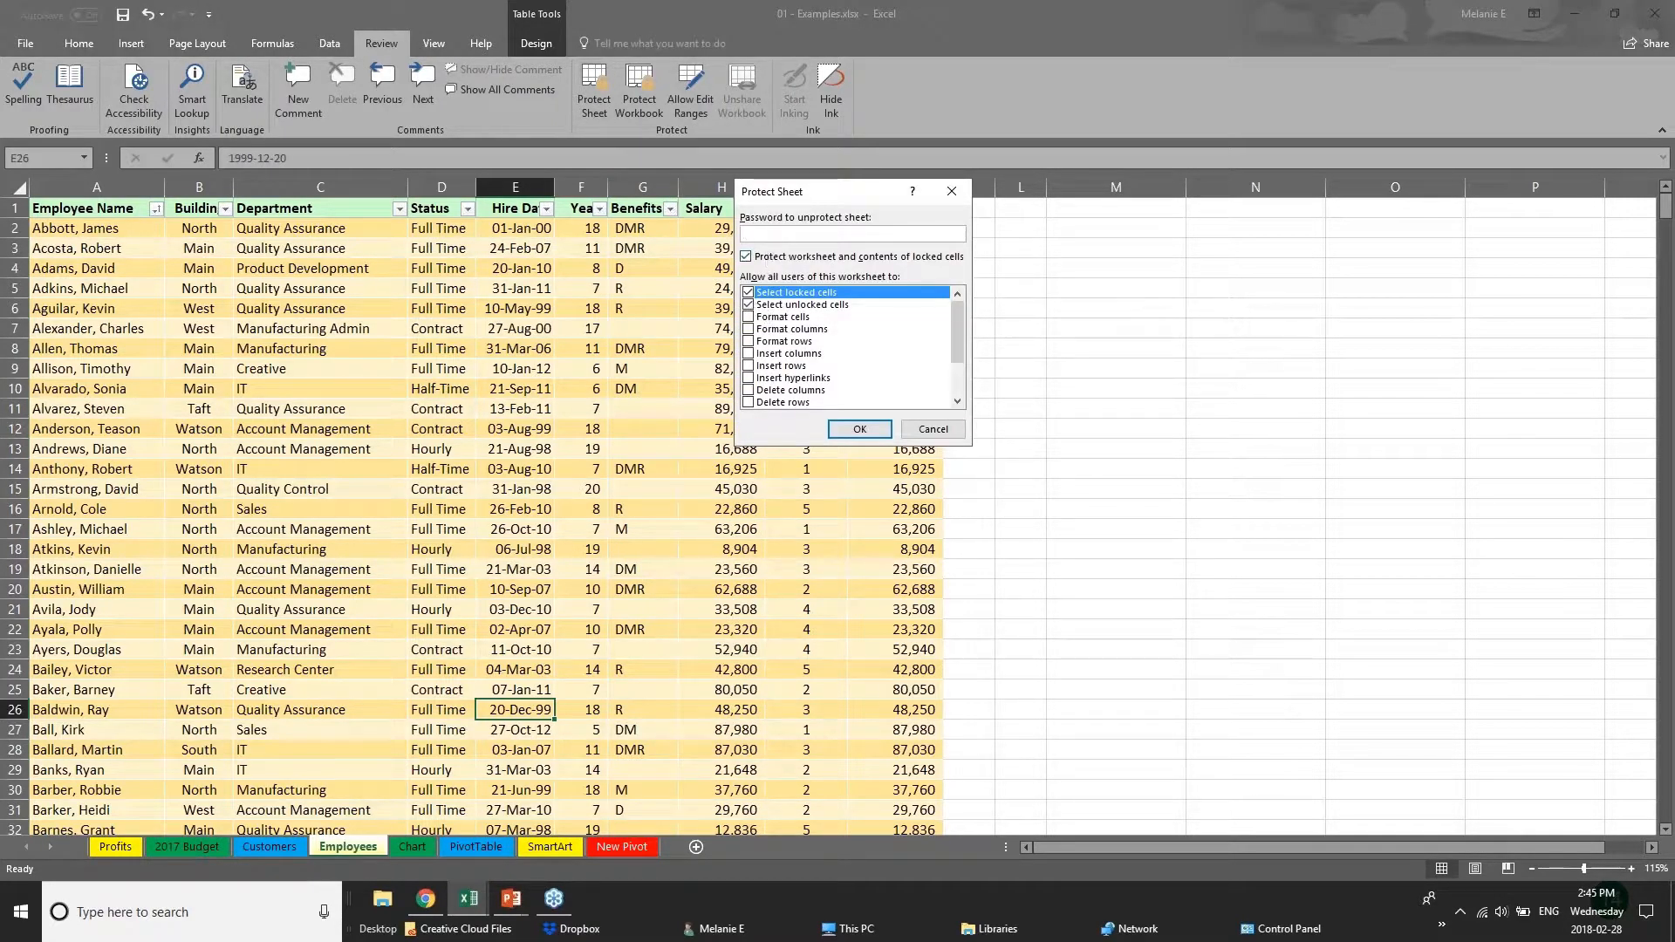
text(••)
click(748, 293)
drag(957, 343, 960, 397)
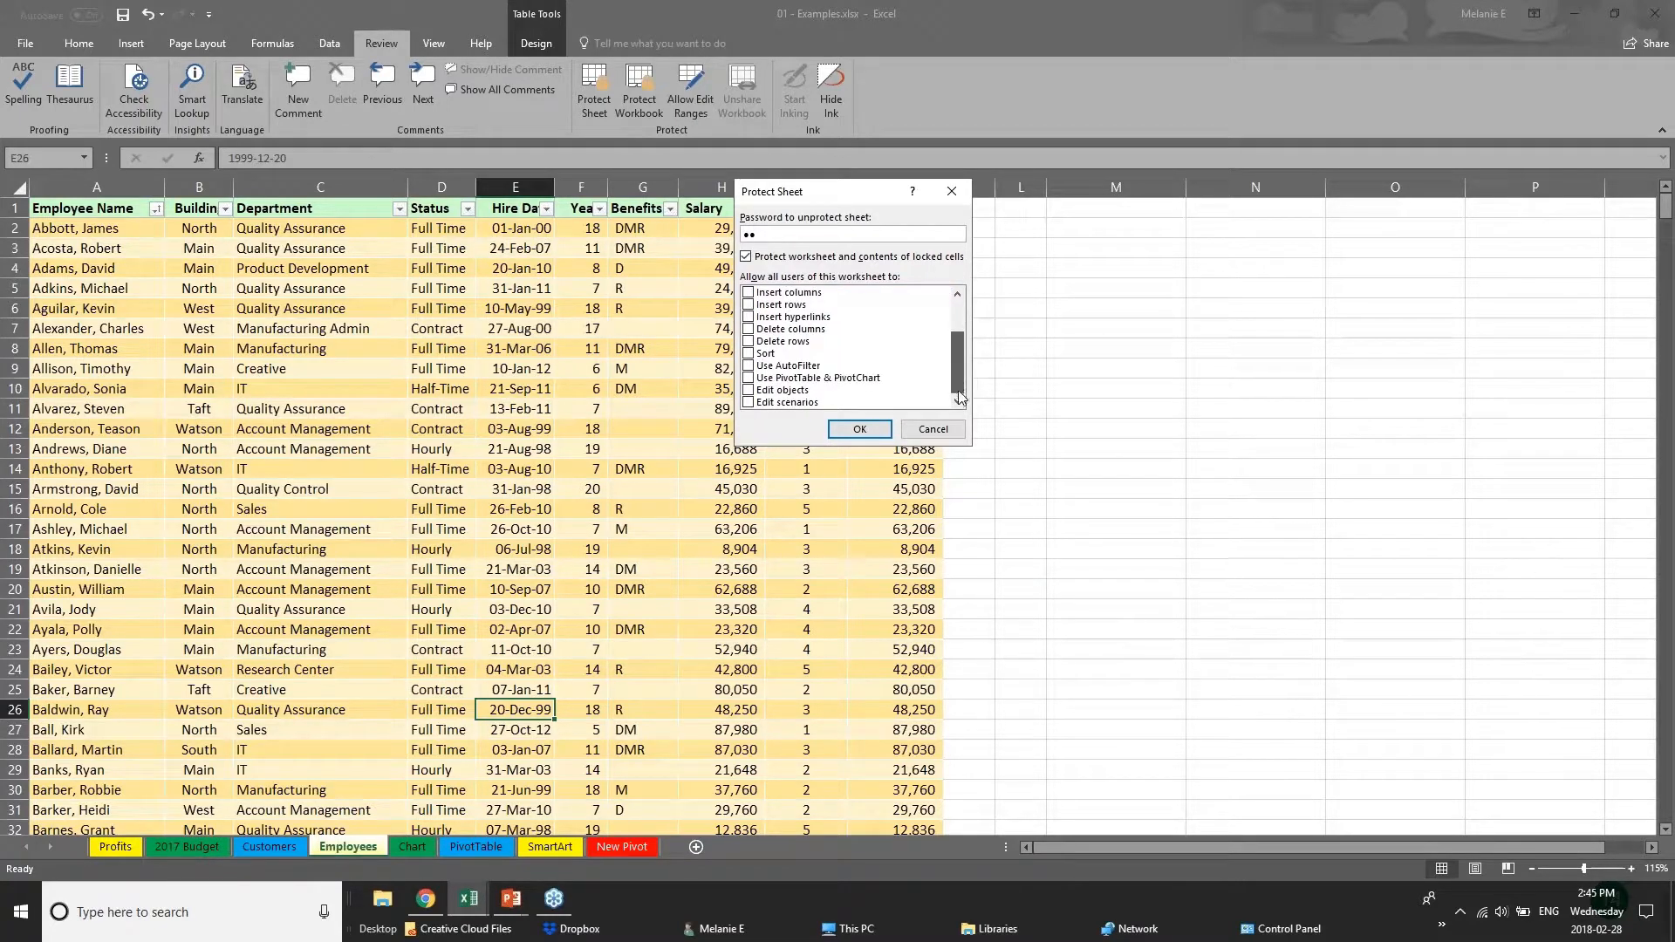
click(749, 390)
drag(956, 347, 956, 307)
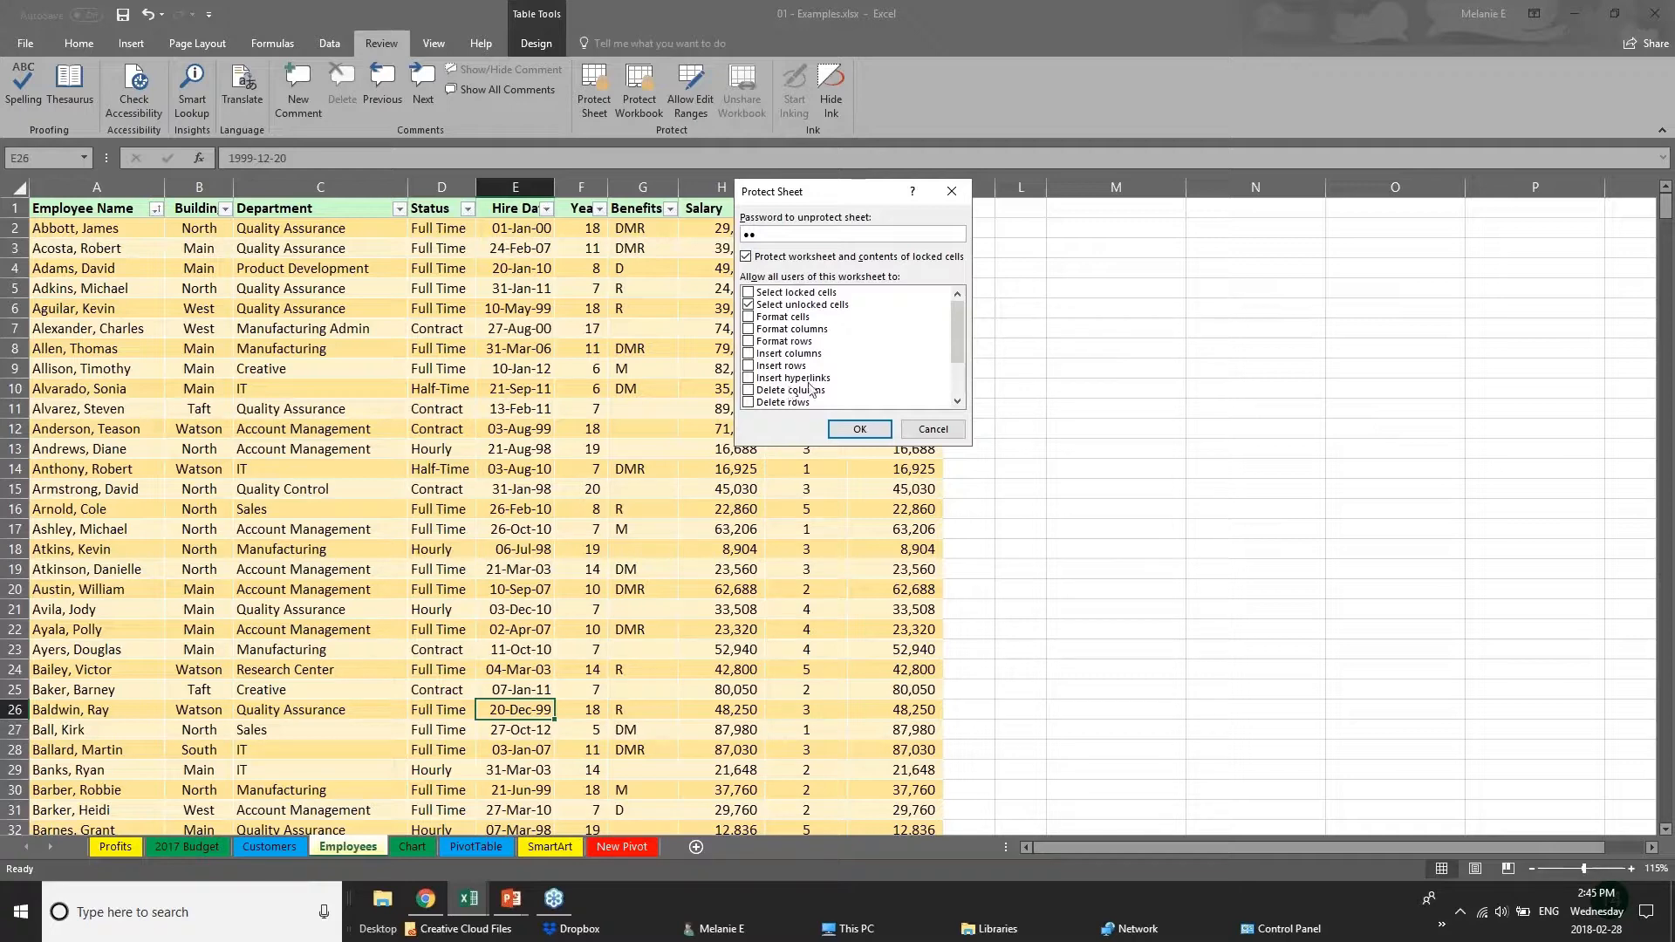
click(907, 429)
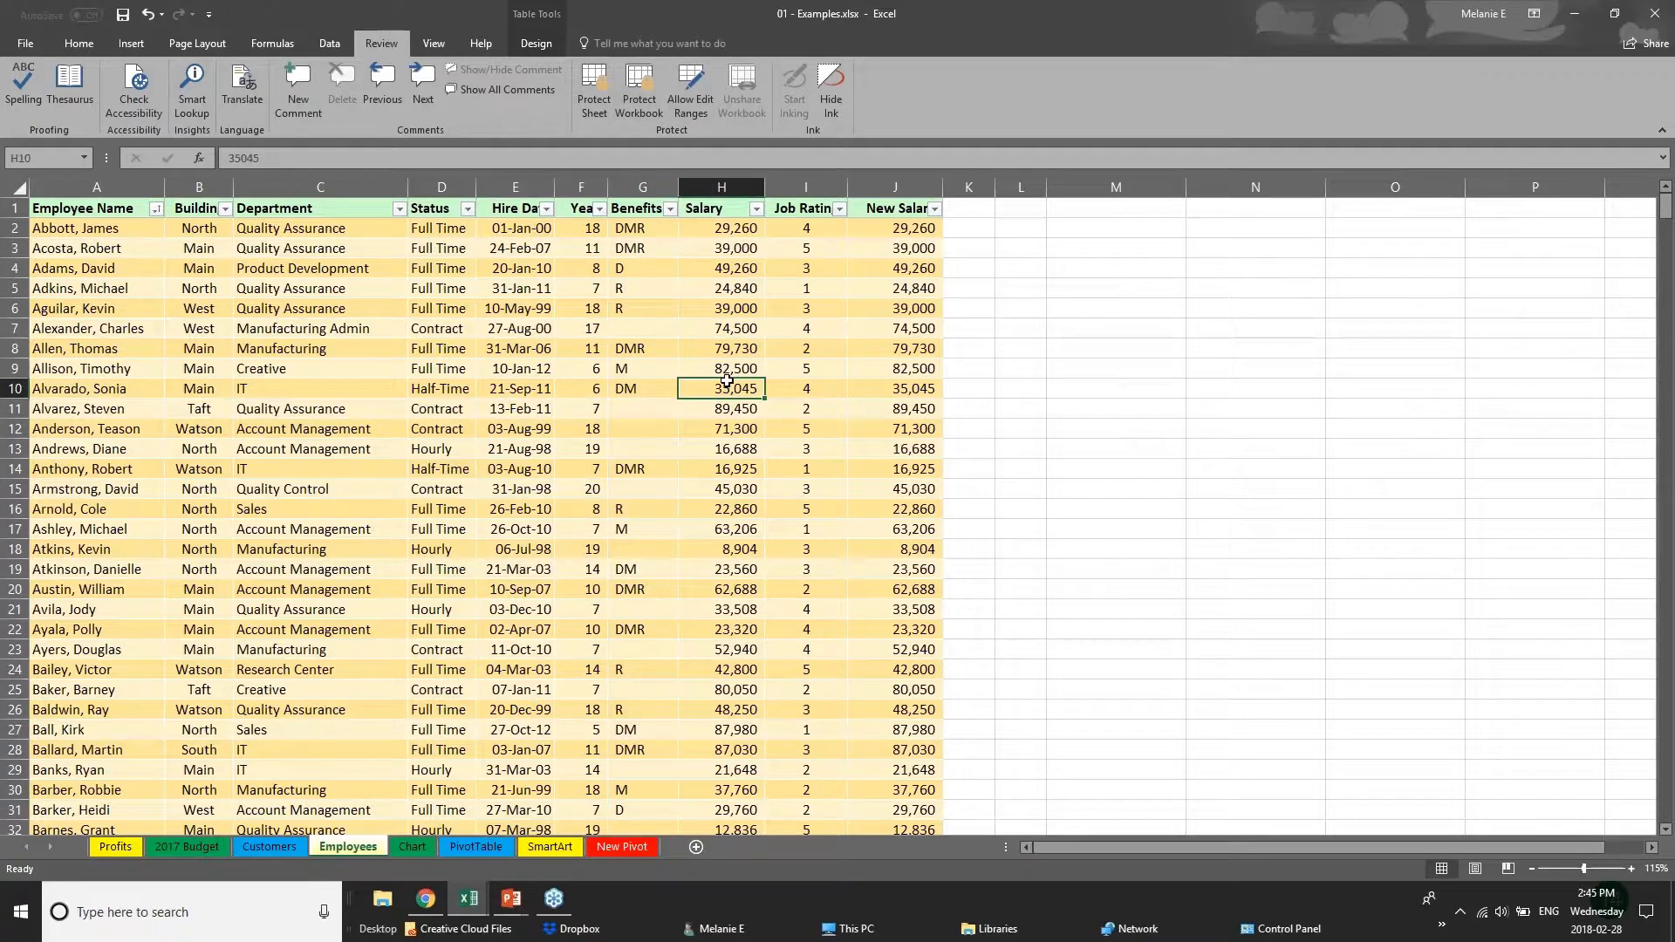
Step: View the Protect Workbook settings and return to the Employees sheet without protecting the workbook
click(711, 312)
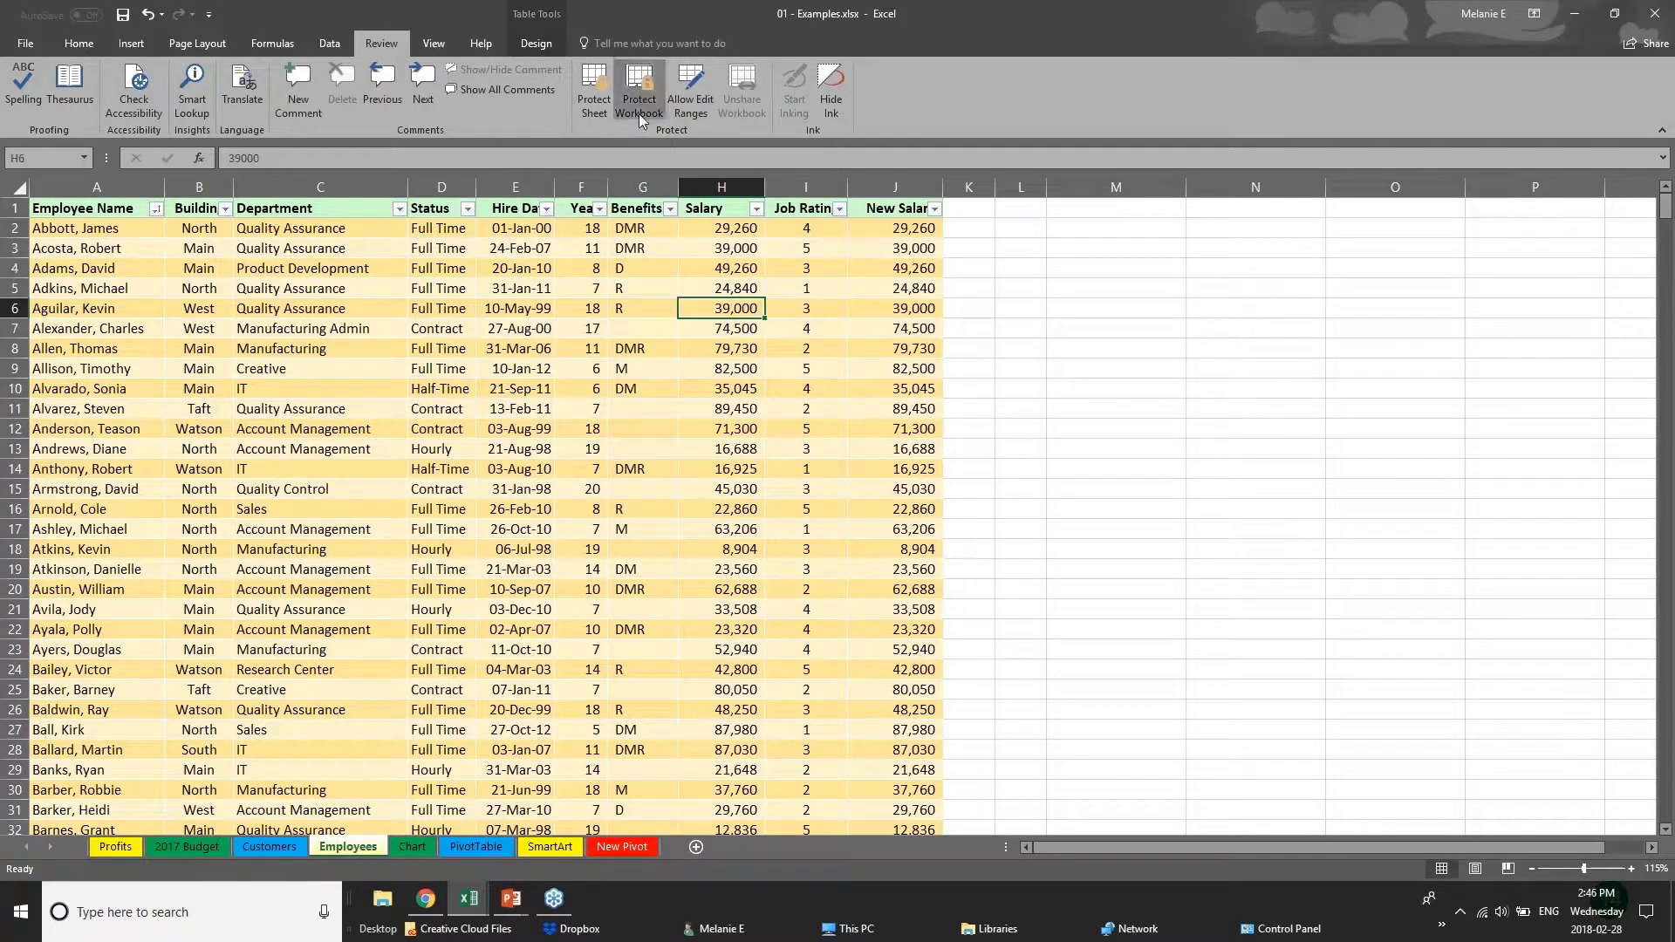
click(639, 114)
click(859, 375)
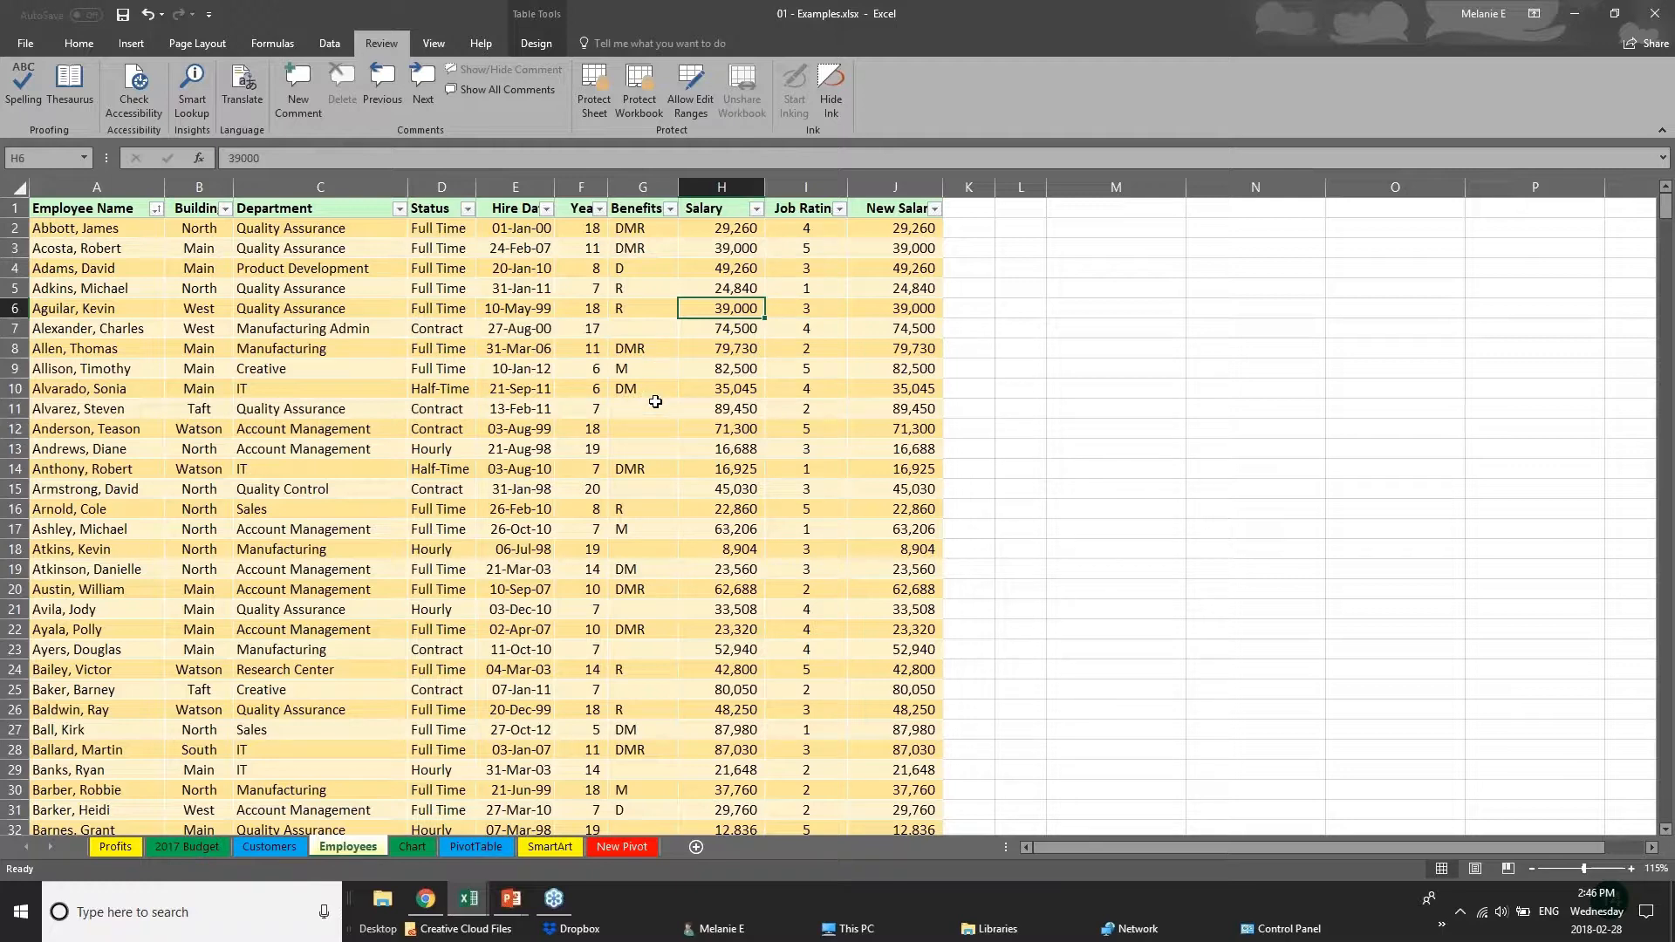
Step: Hide the Salary and New Salary columns on the Employees sheet
click(516, 187)
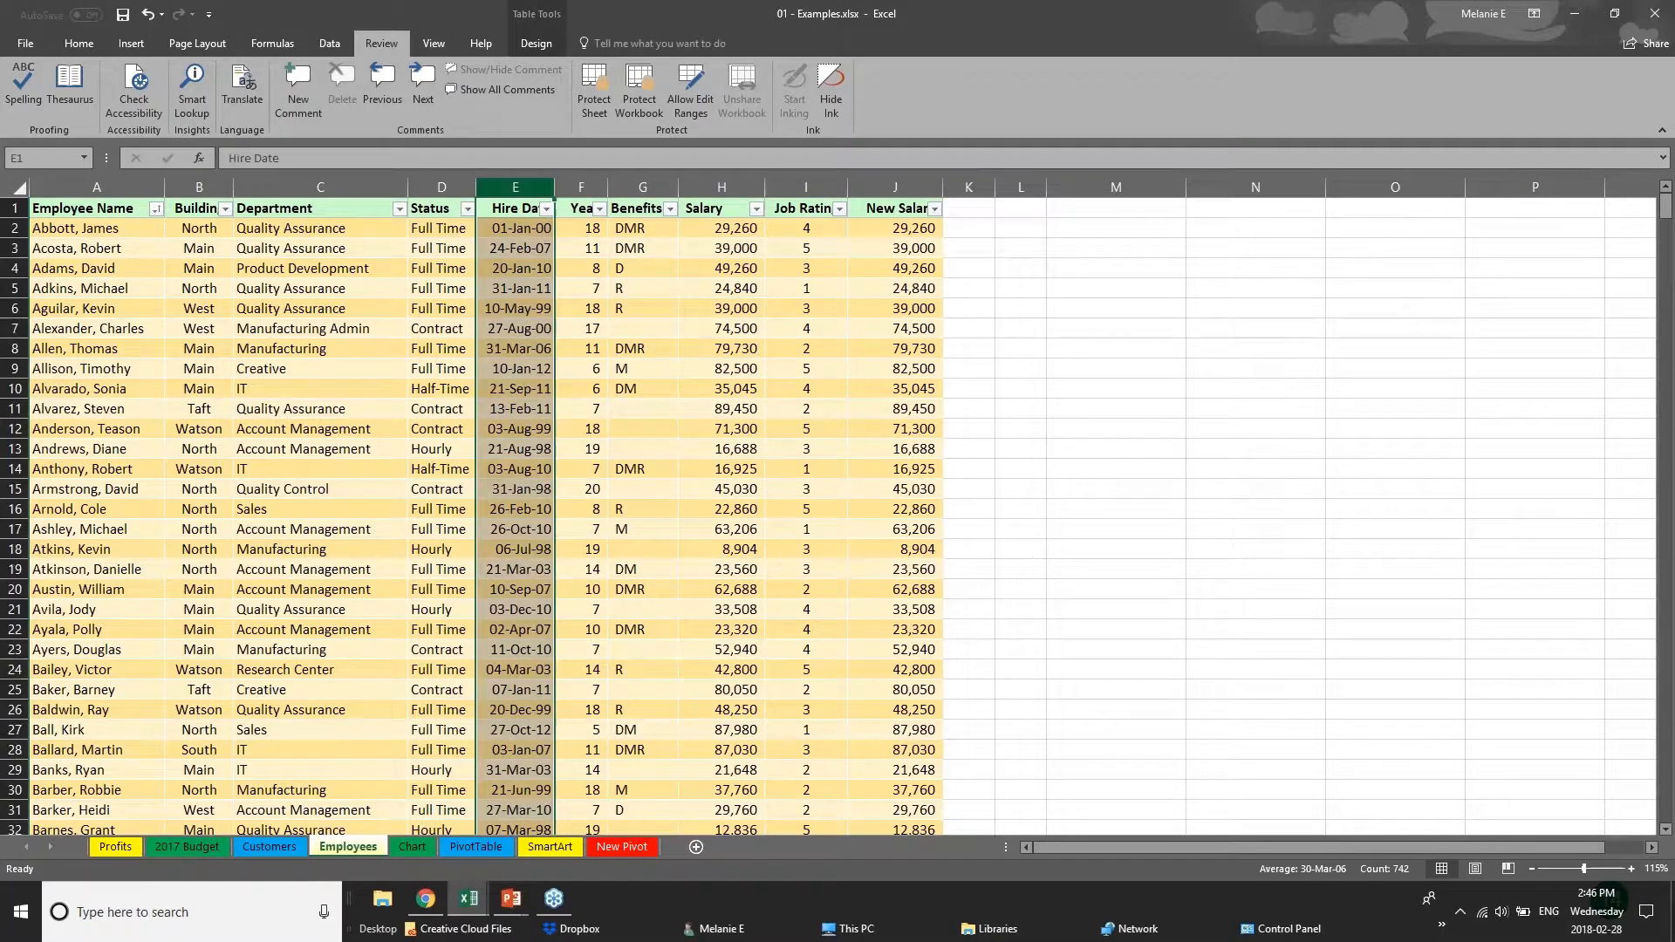
click(581, 187)
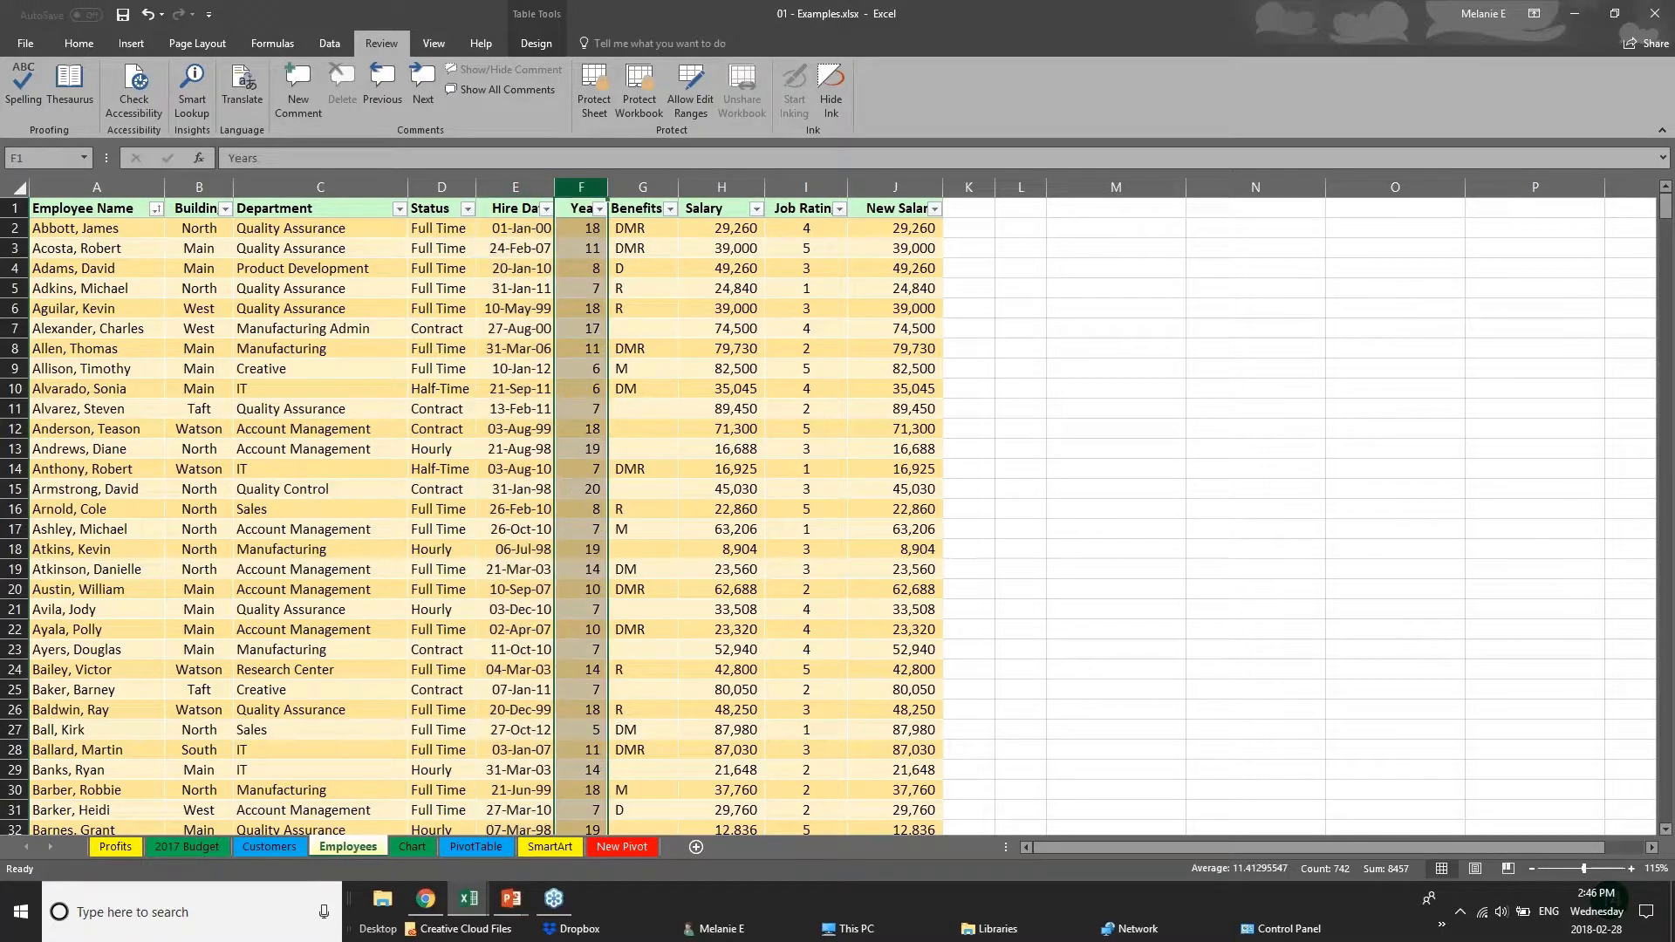
click(725, 186)
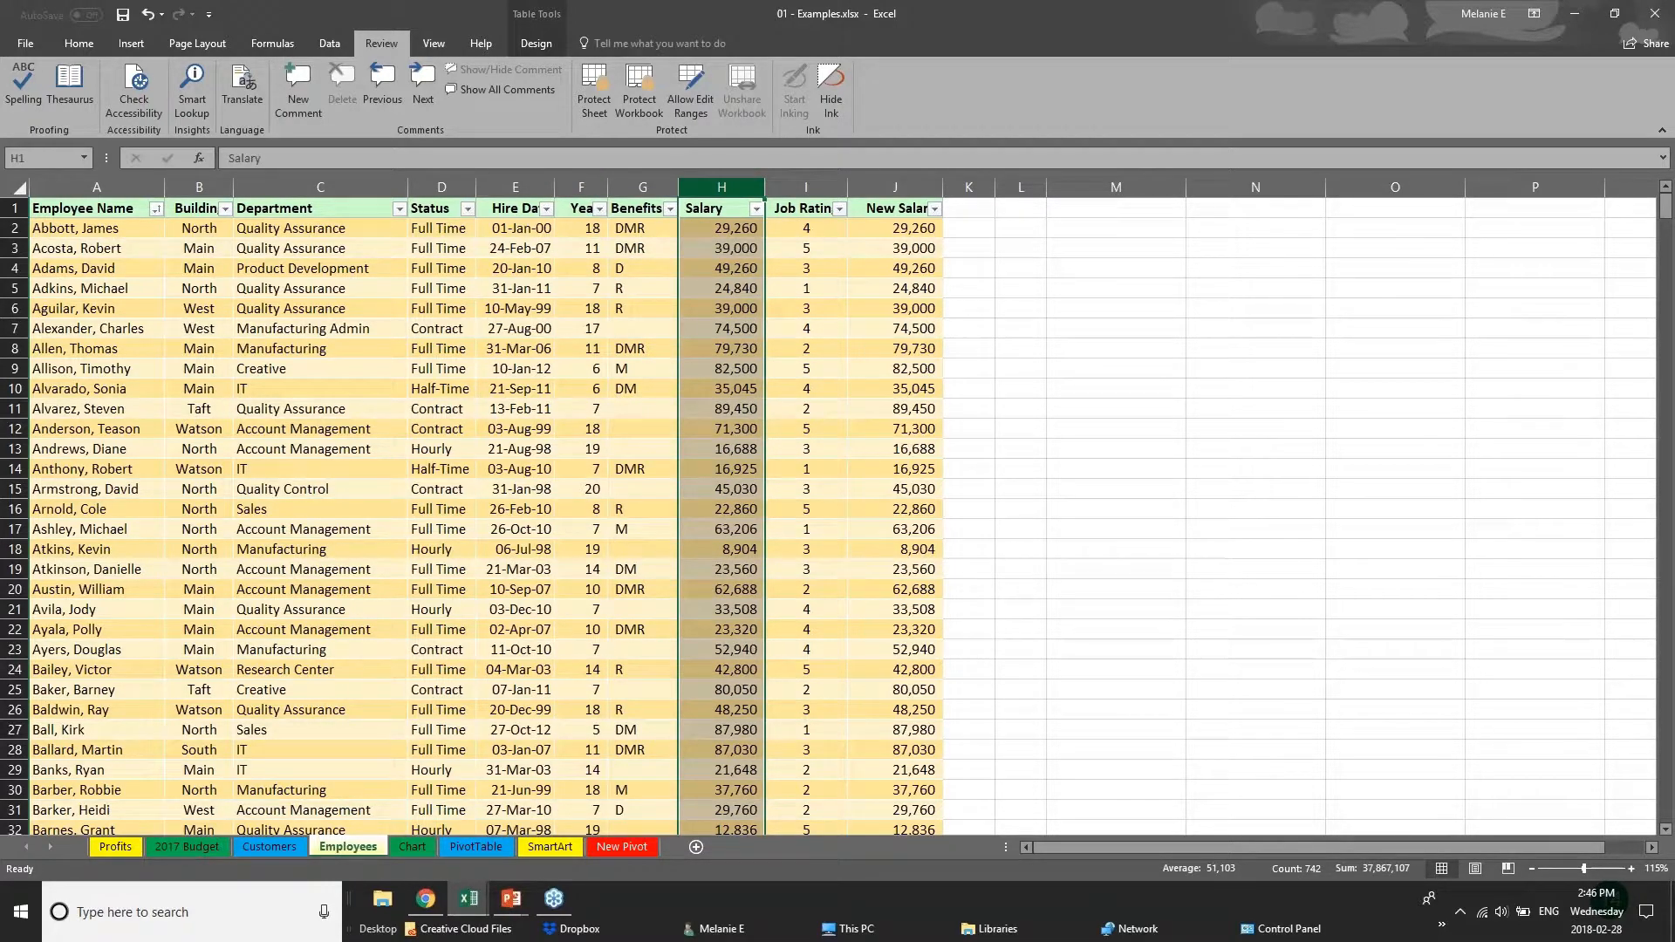
right_click(731, 190)
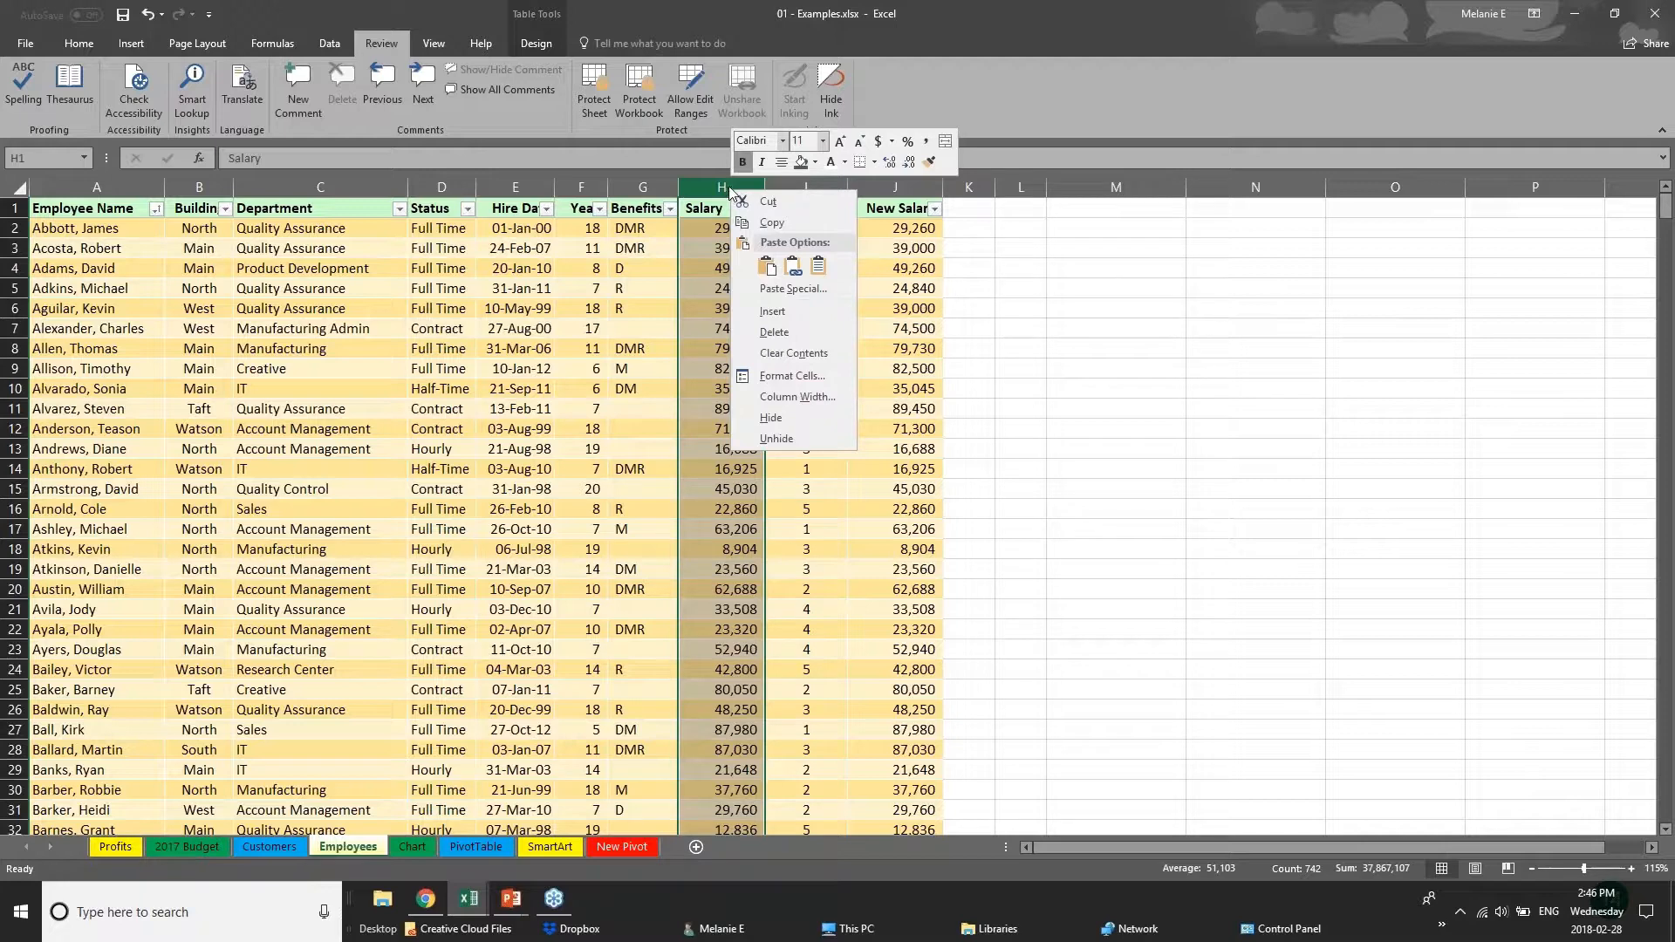
click(787, 418)
click(809, 187)
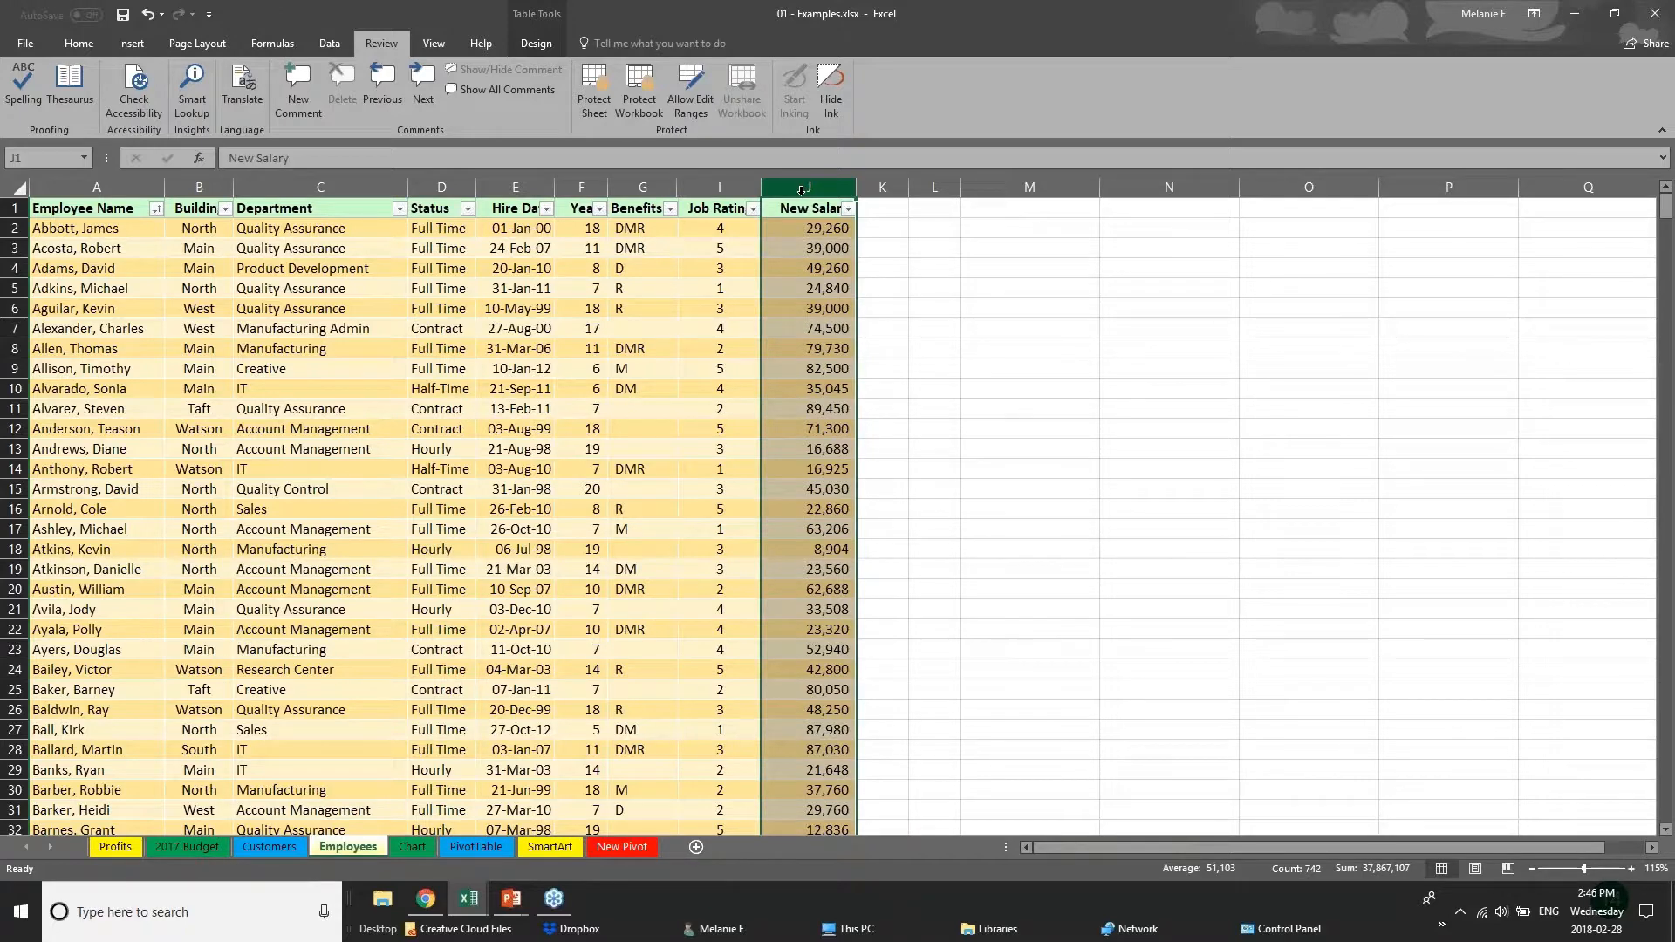
right_click(800, 190)
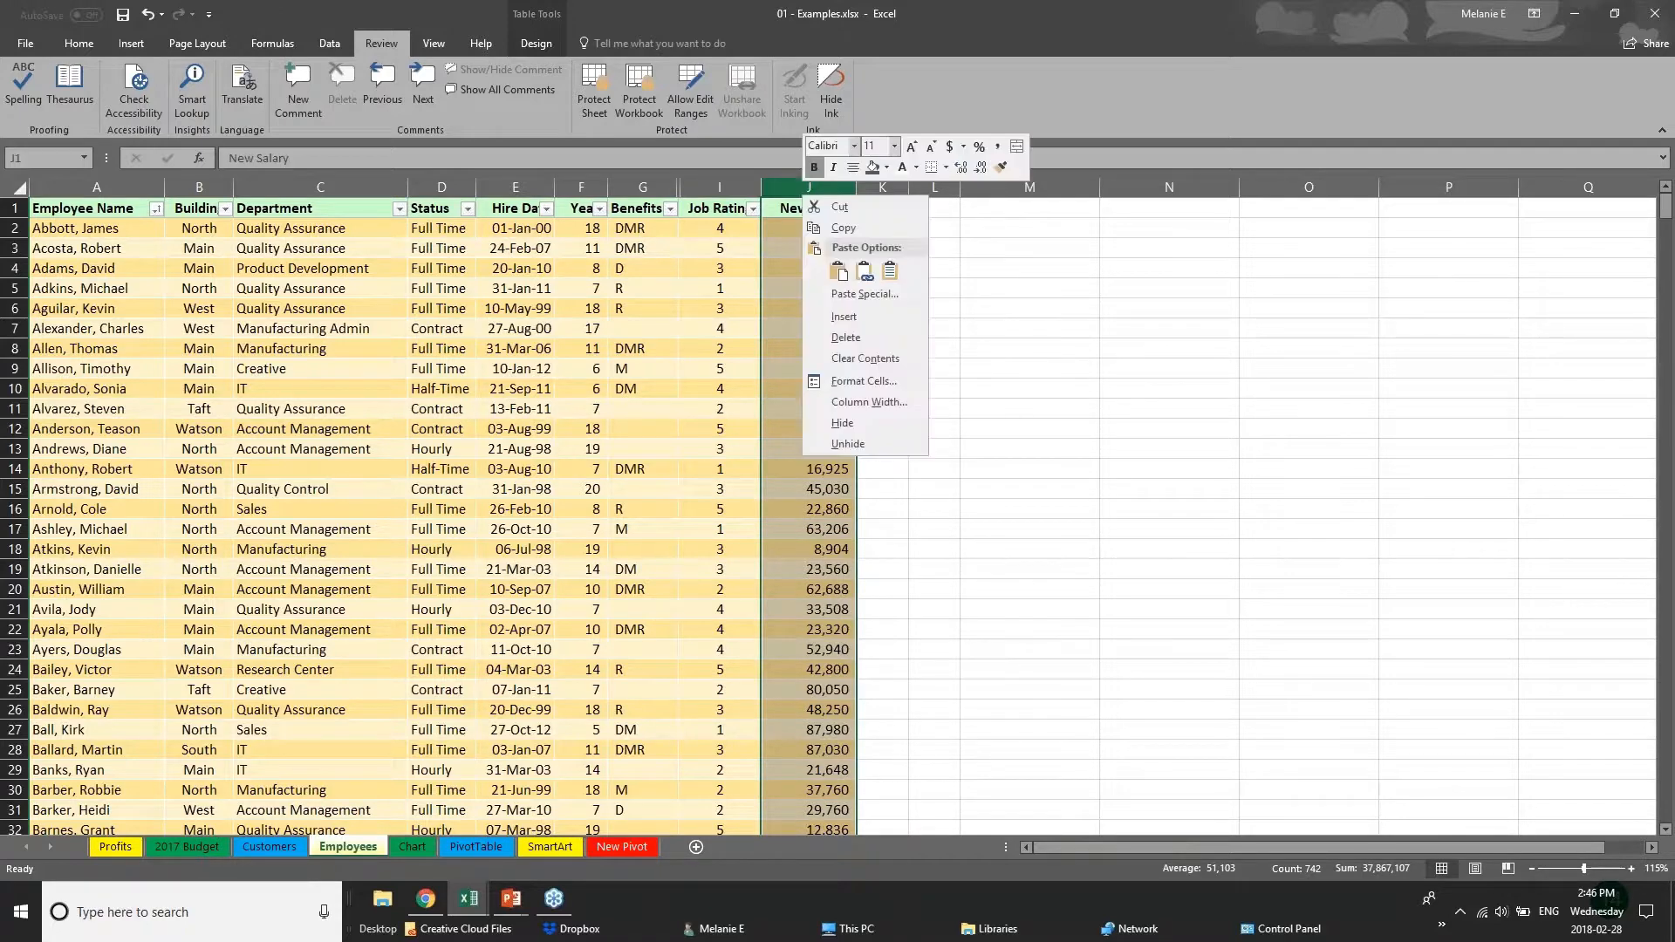
click(850, 424)
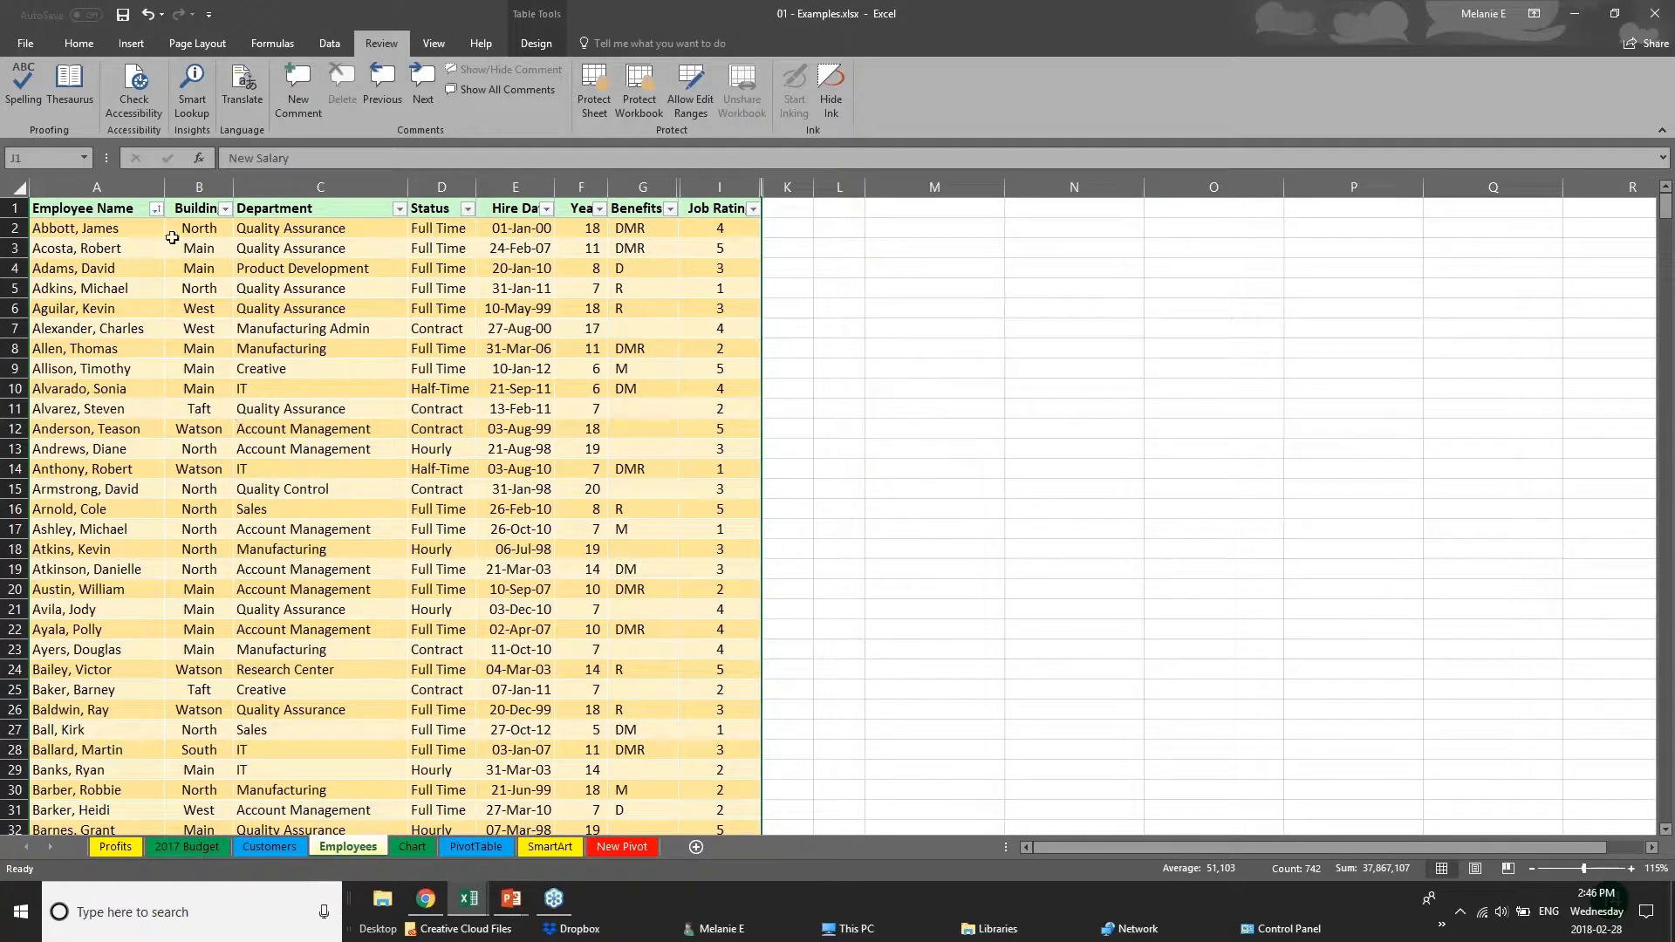
Step: Protect the workbook structure with a password, entering and confirming it in the password fields
click(649, 86)
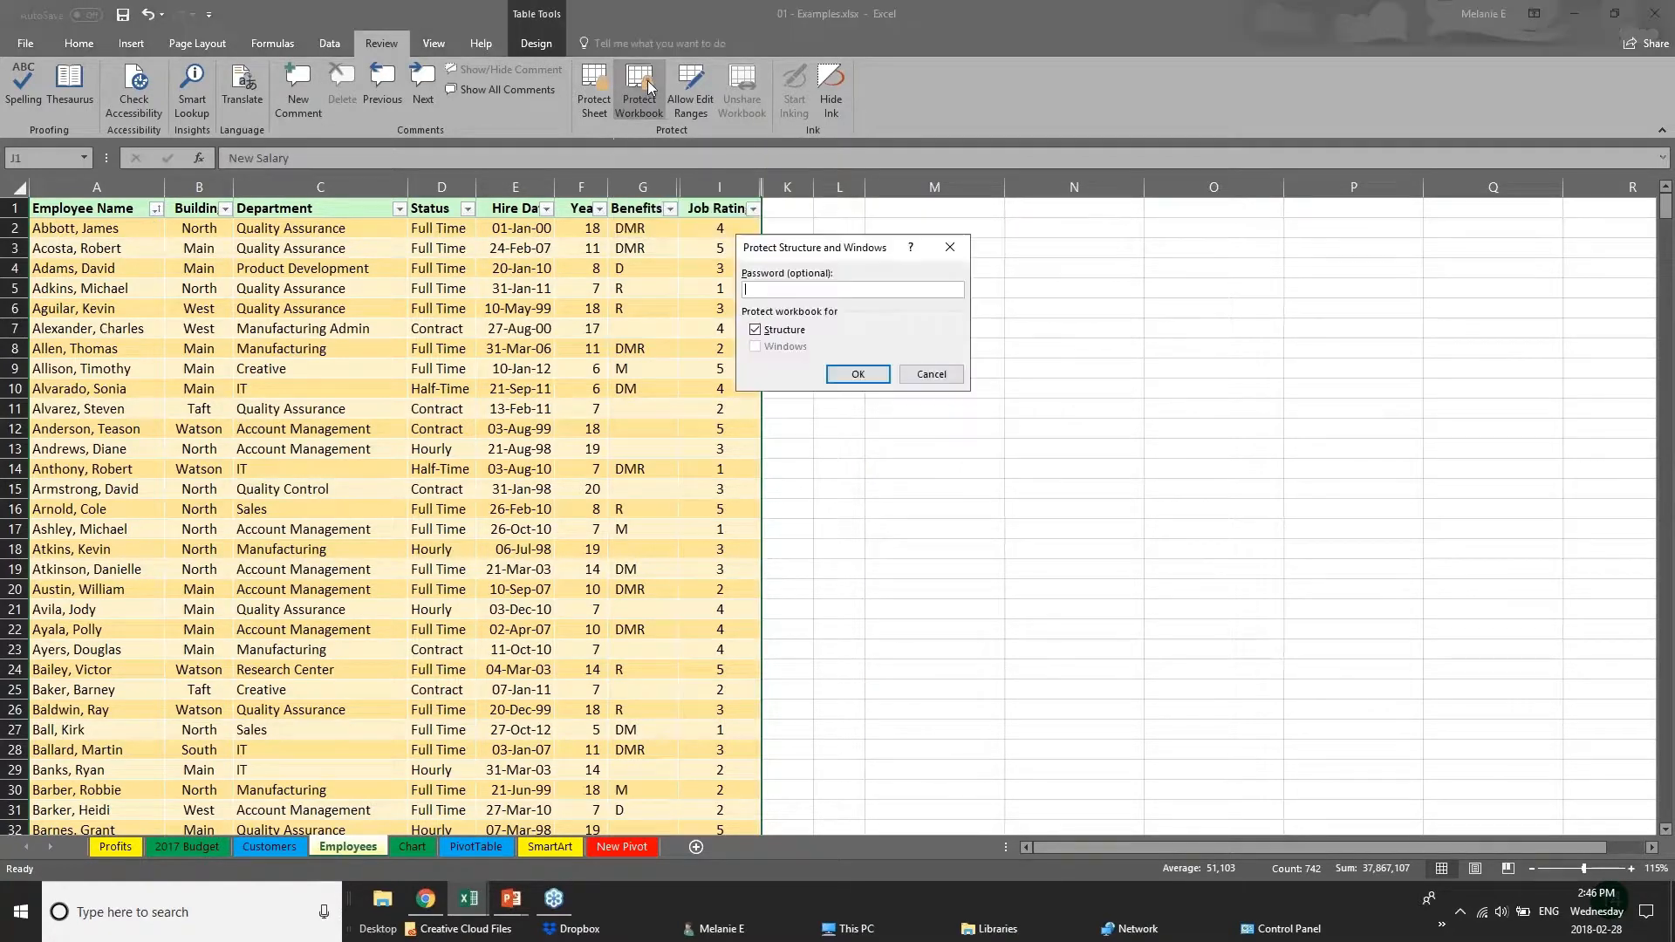
text(p)
key(Return)
text(p)
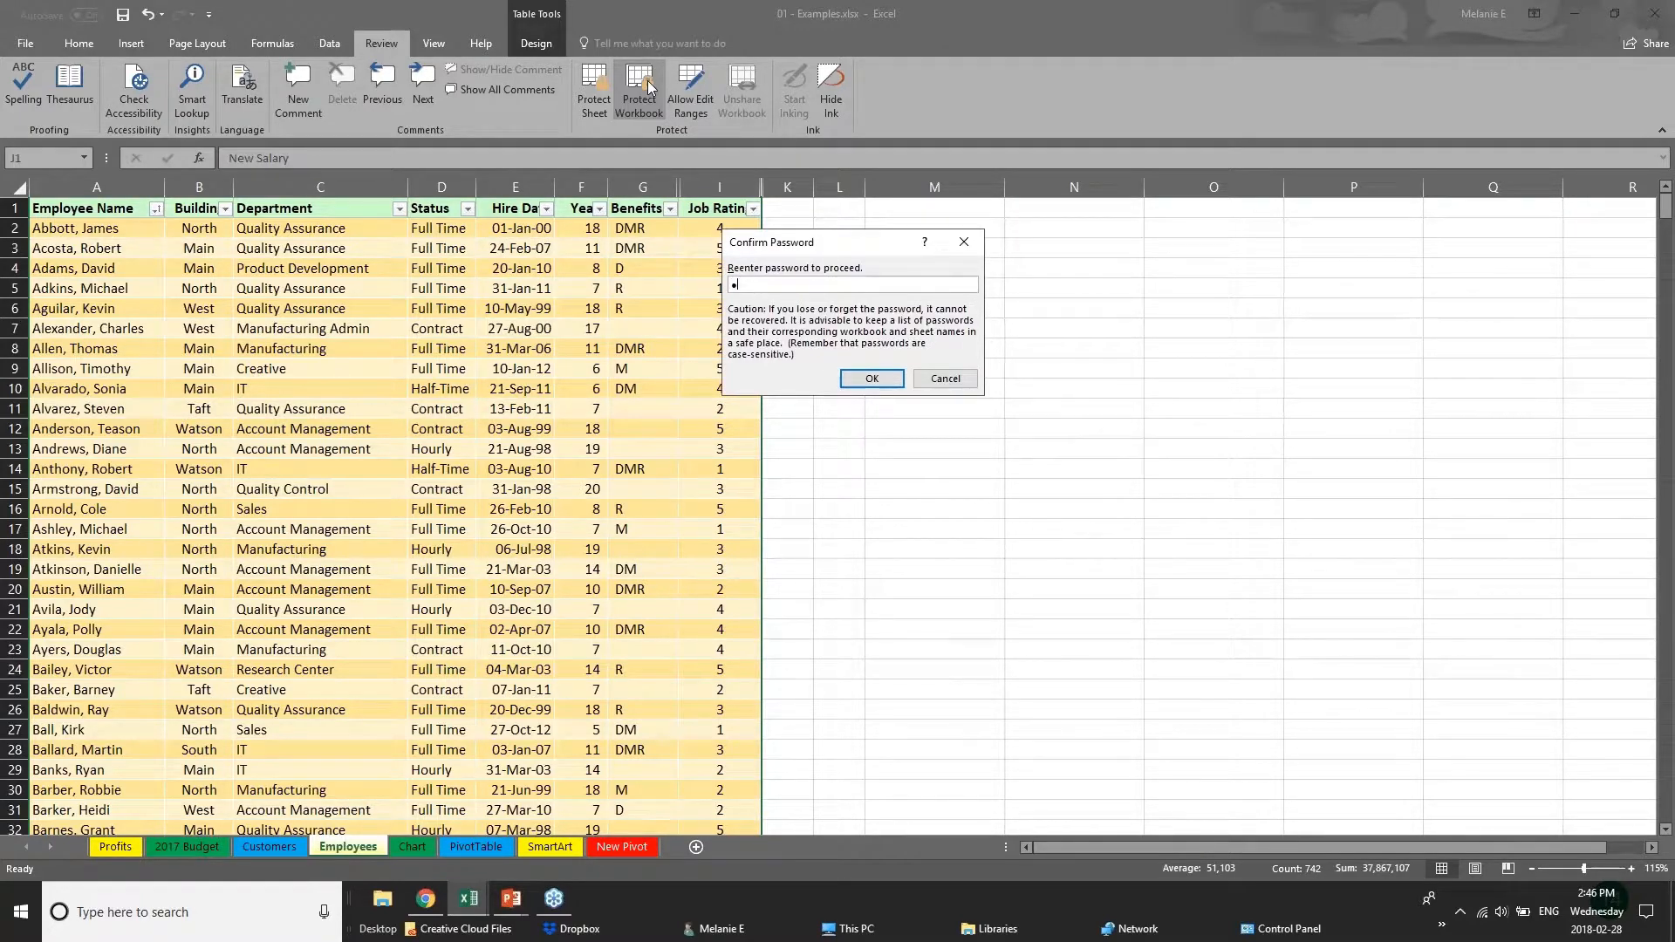
key(Return)
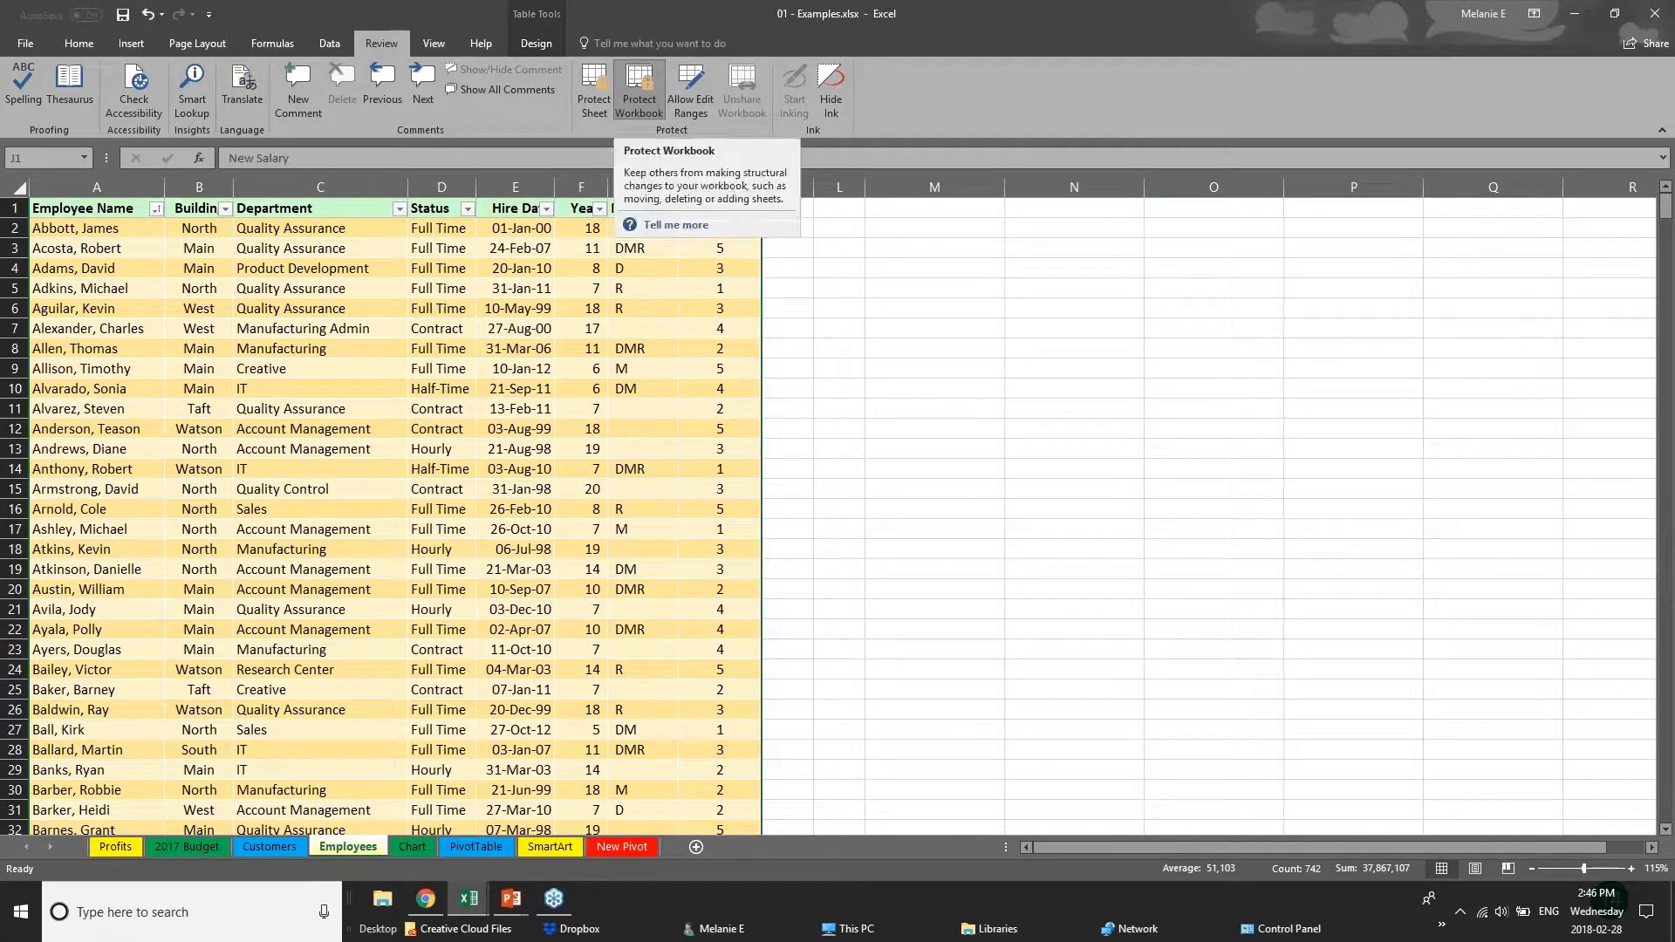
Step: Examine the employee records and the Benefits column on the Employees sheet with workbook protection on
click(648, 348)
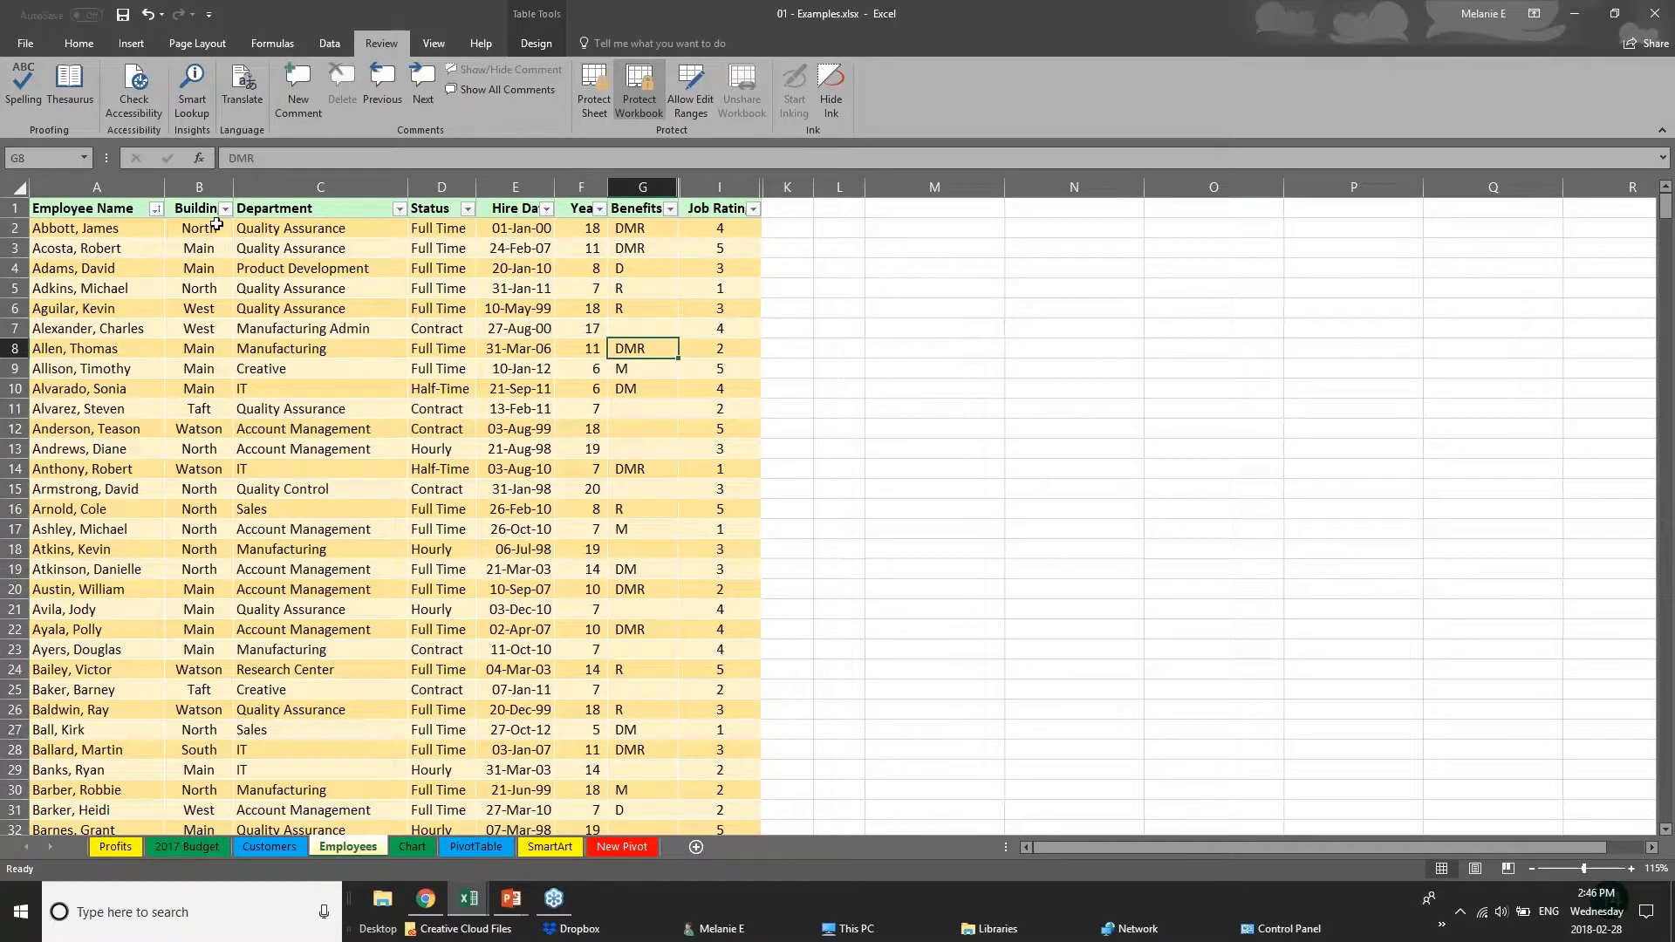
click(205, 309)
click(33, 609)
click(249, 468)
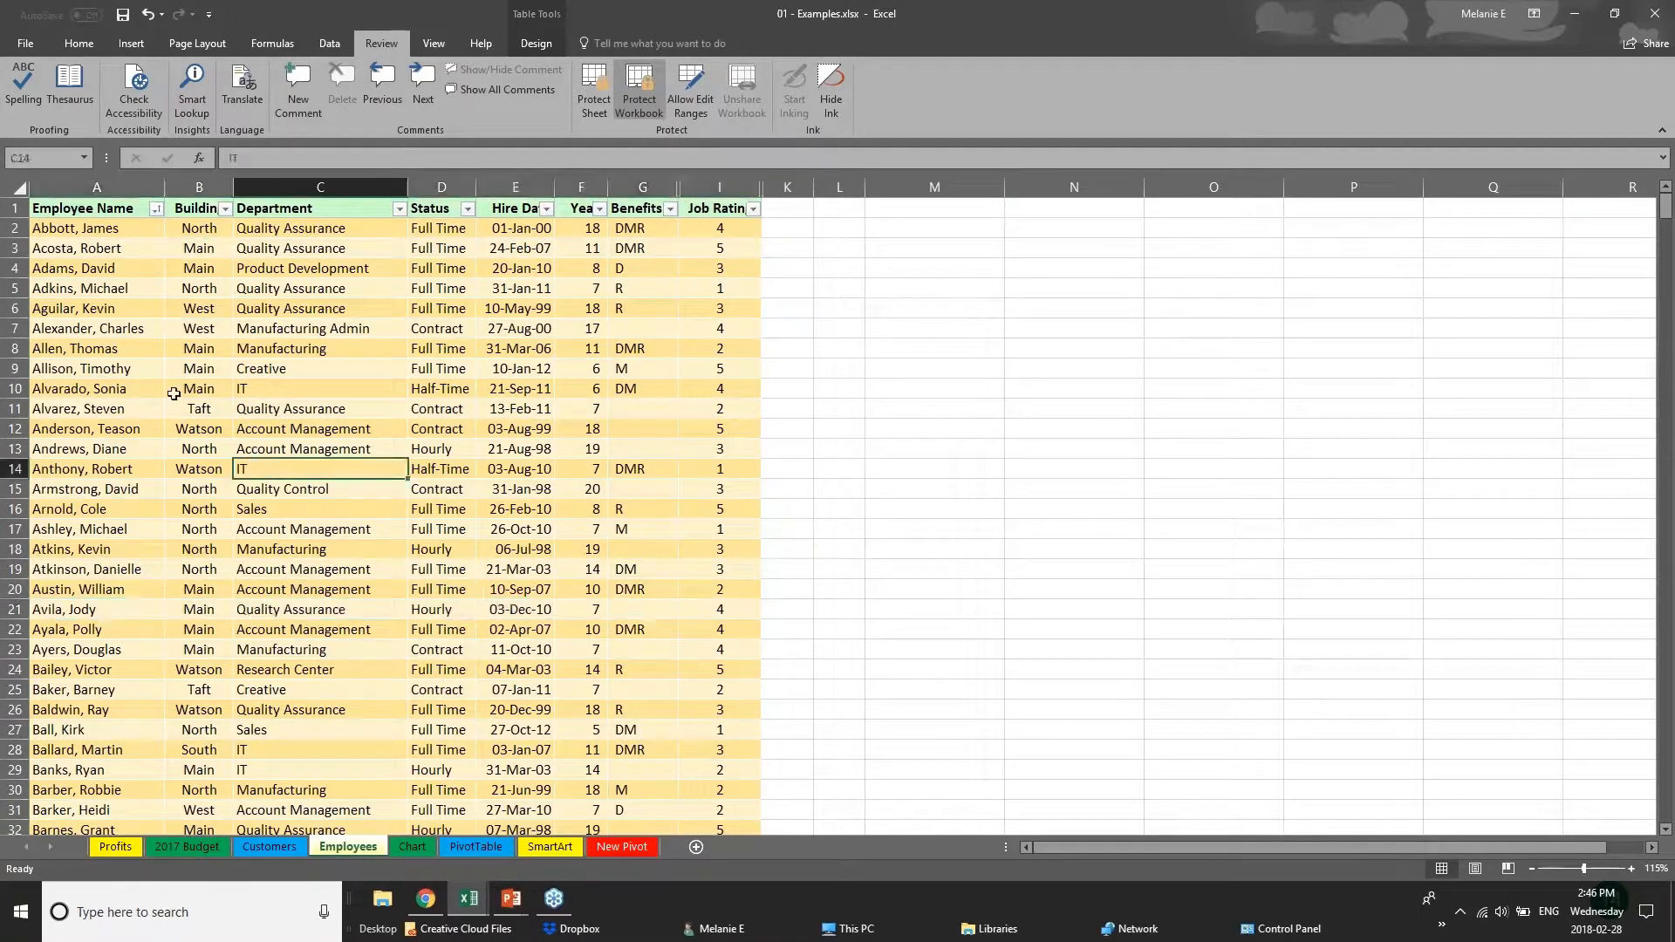
click(496, 487)
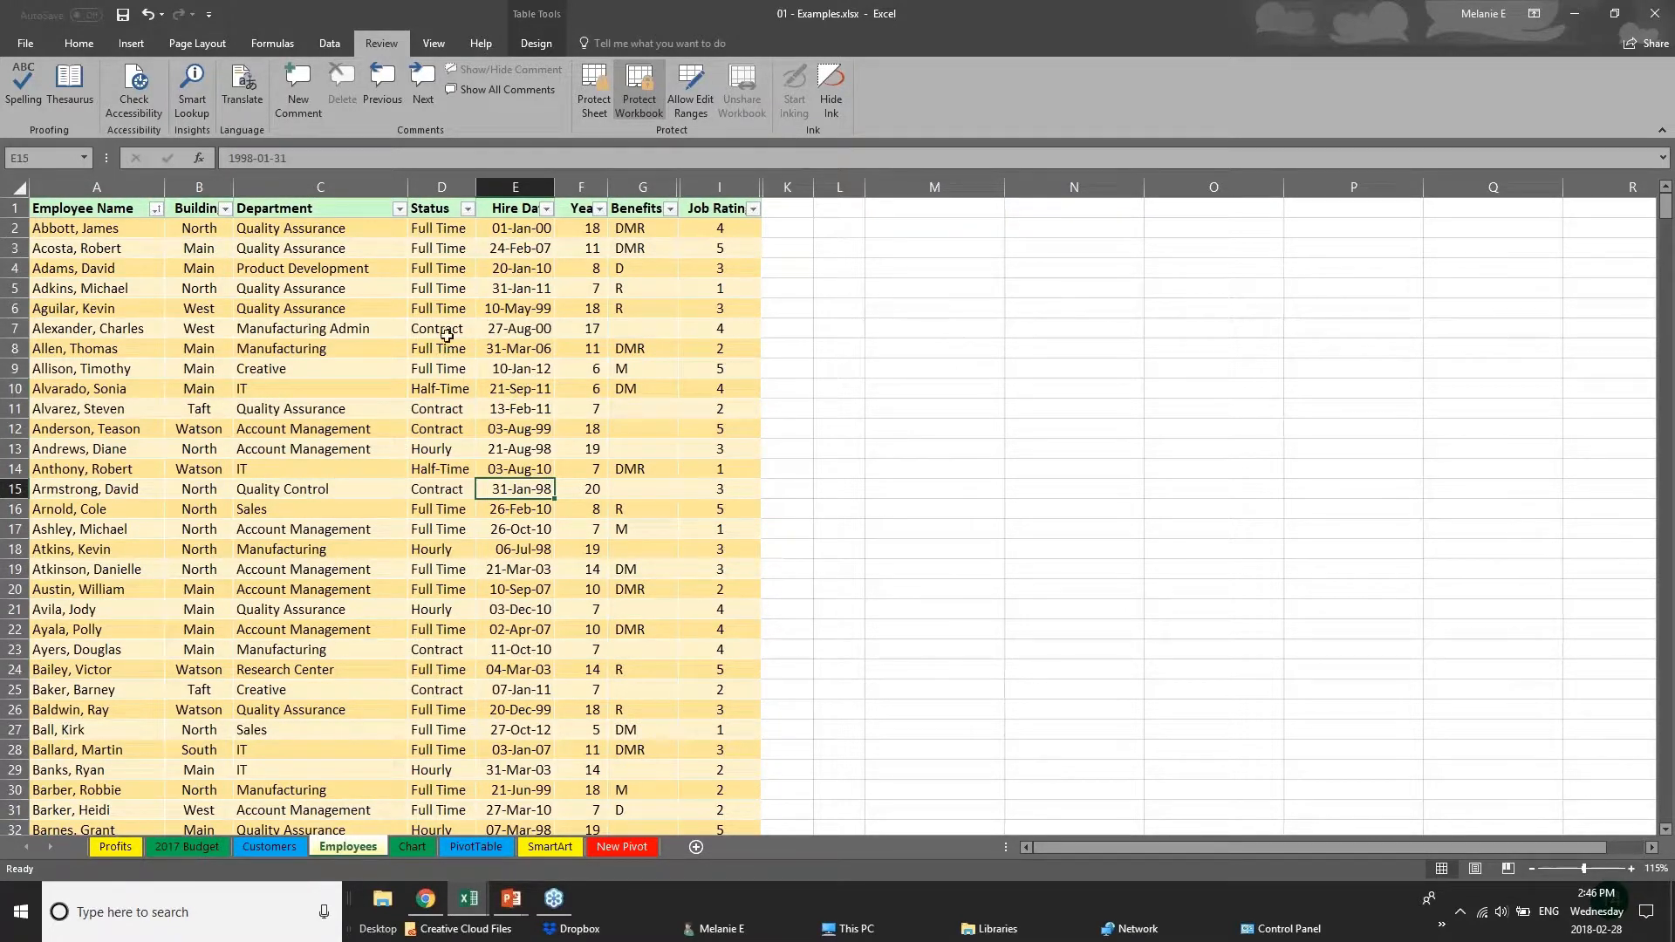
click(643, 187)
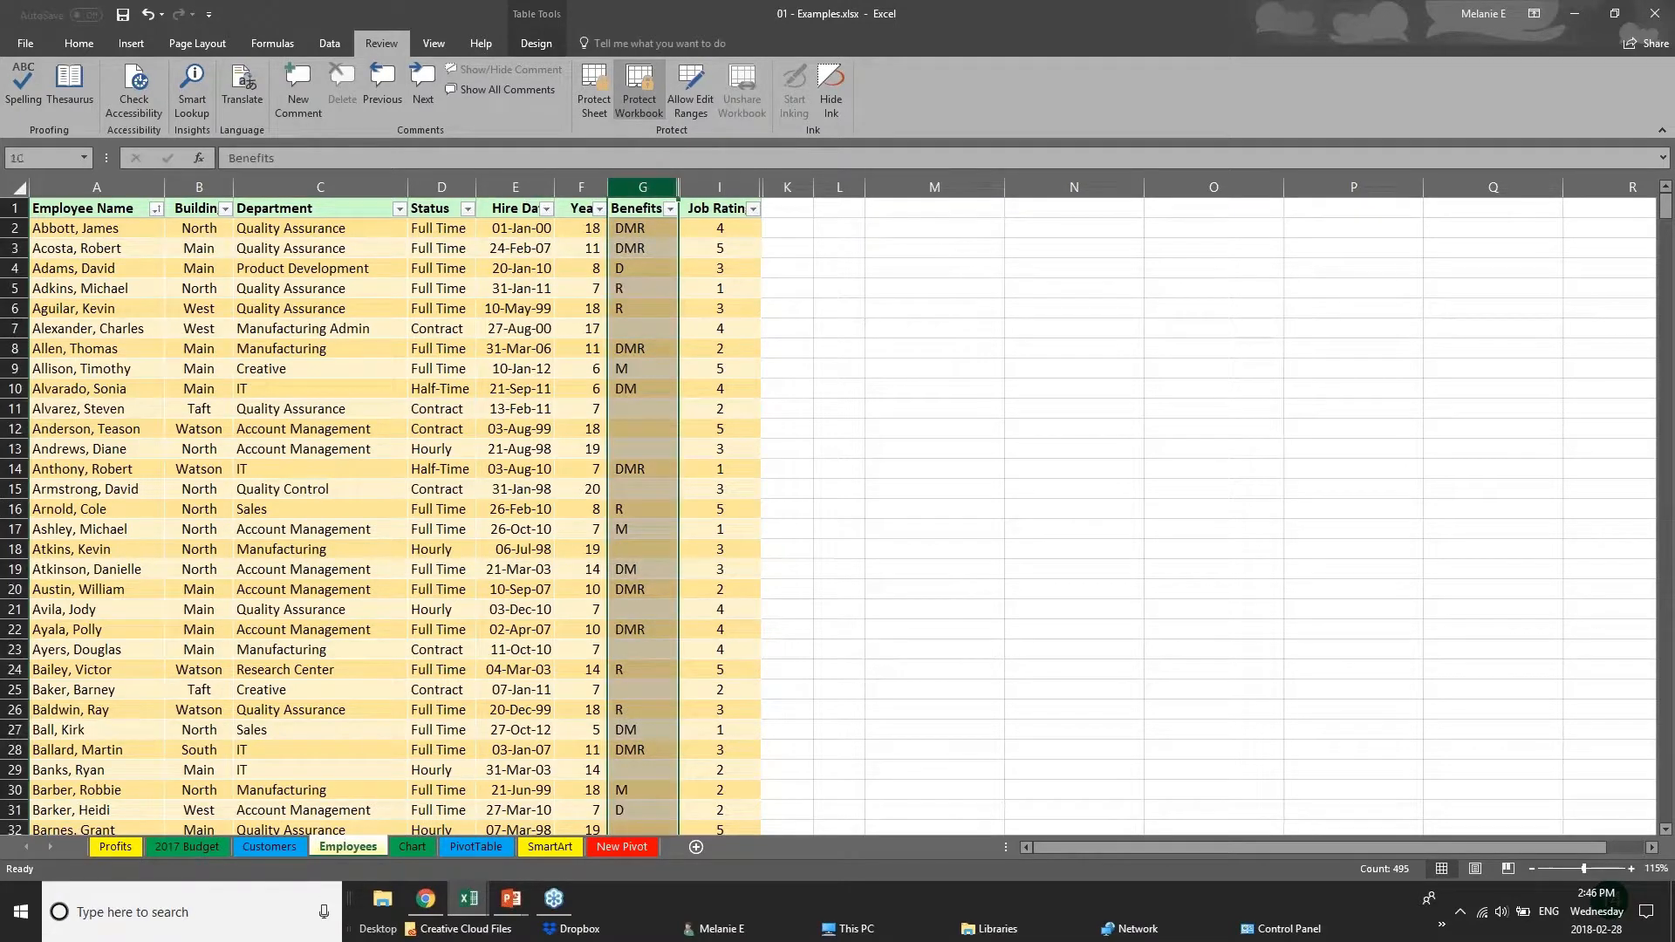
click(529, 295)
click(297, 309)
click(289, 433)
scroll(289, 443, down, 10)
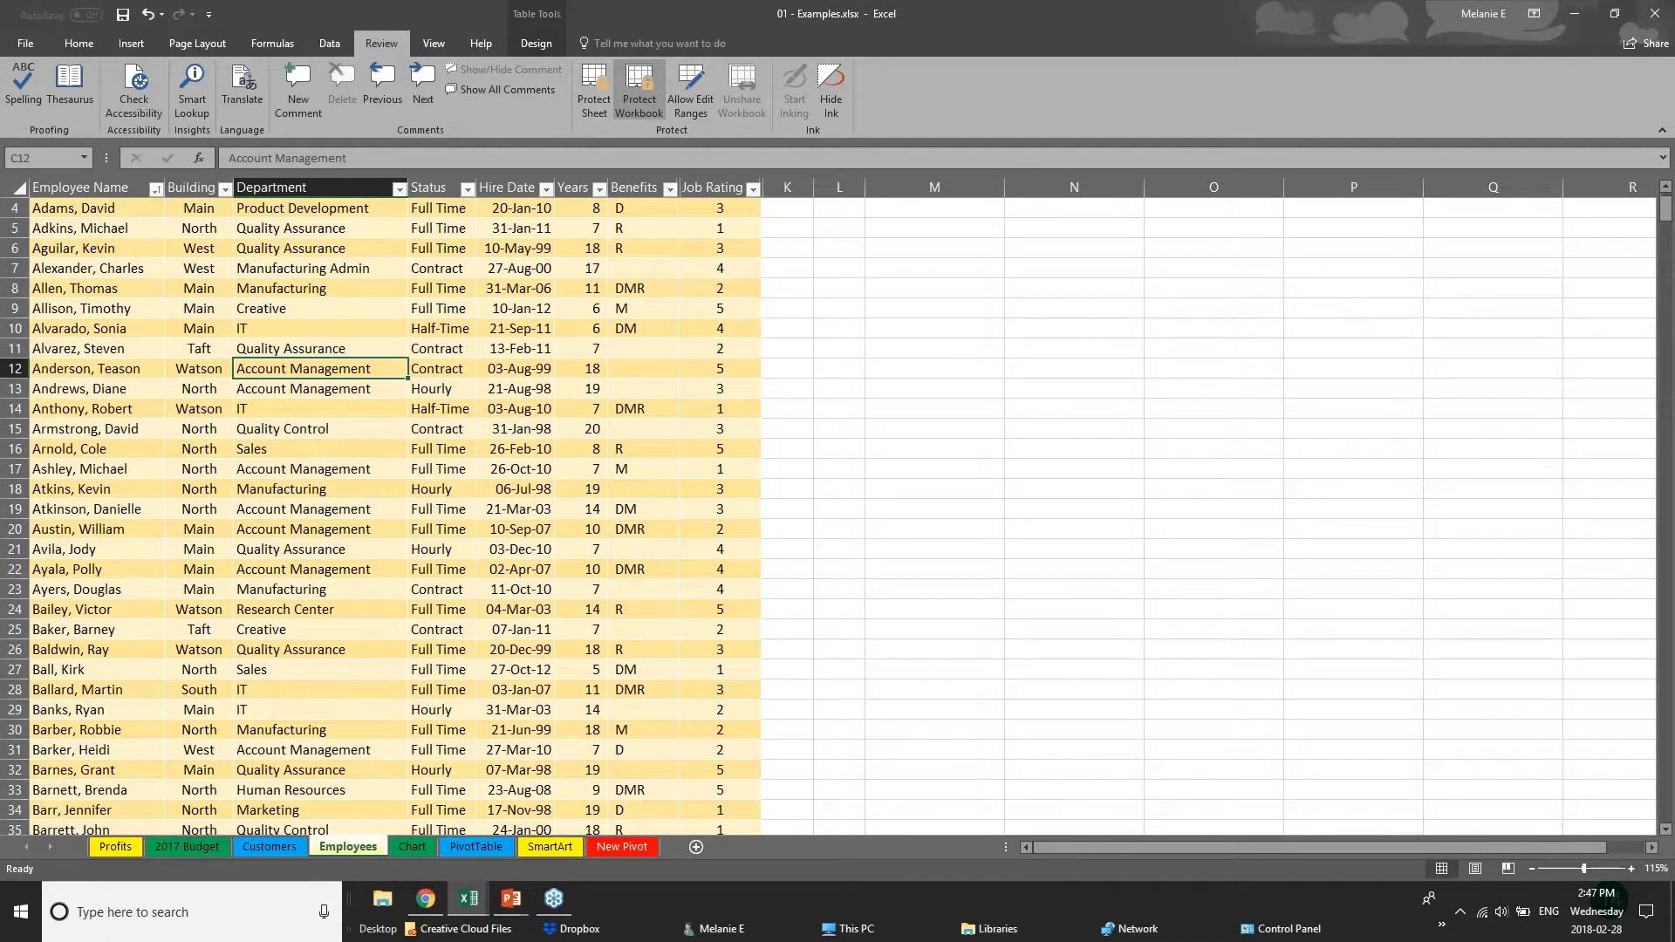
scroll(288, 442, up, 10)
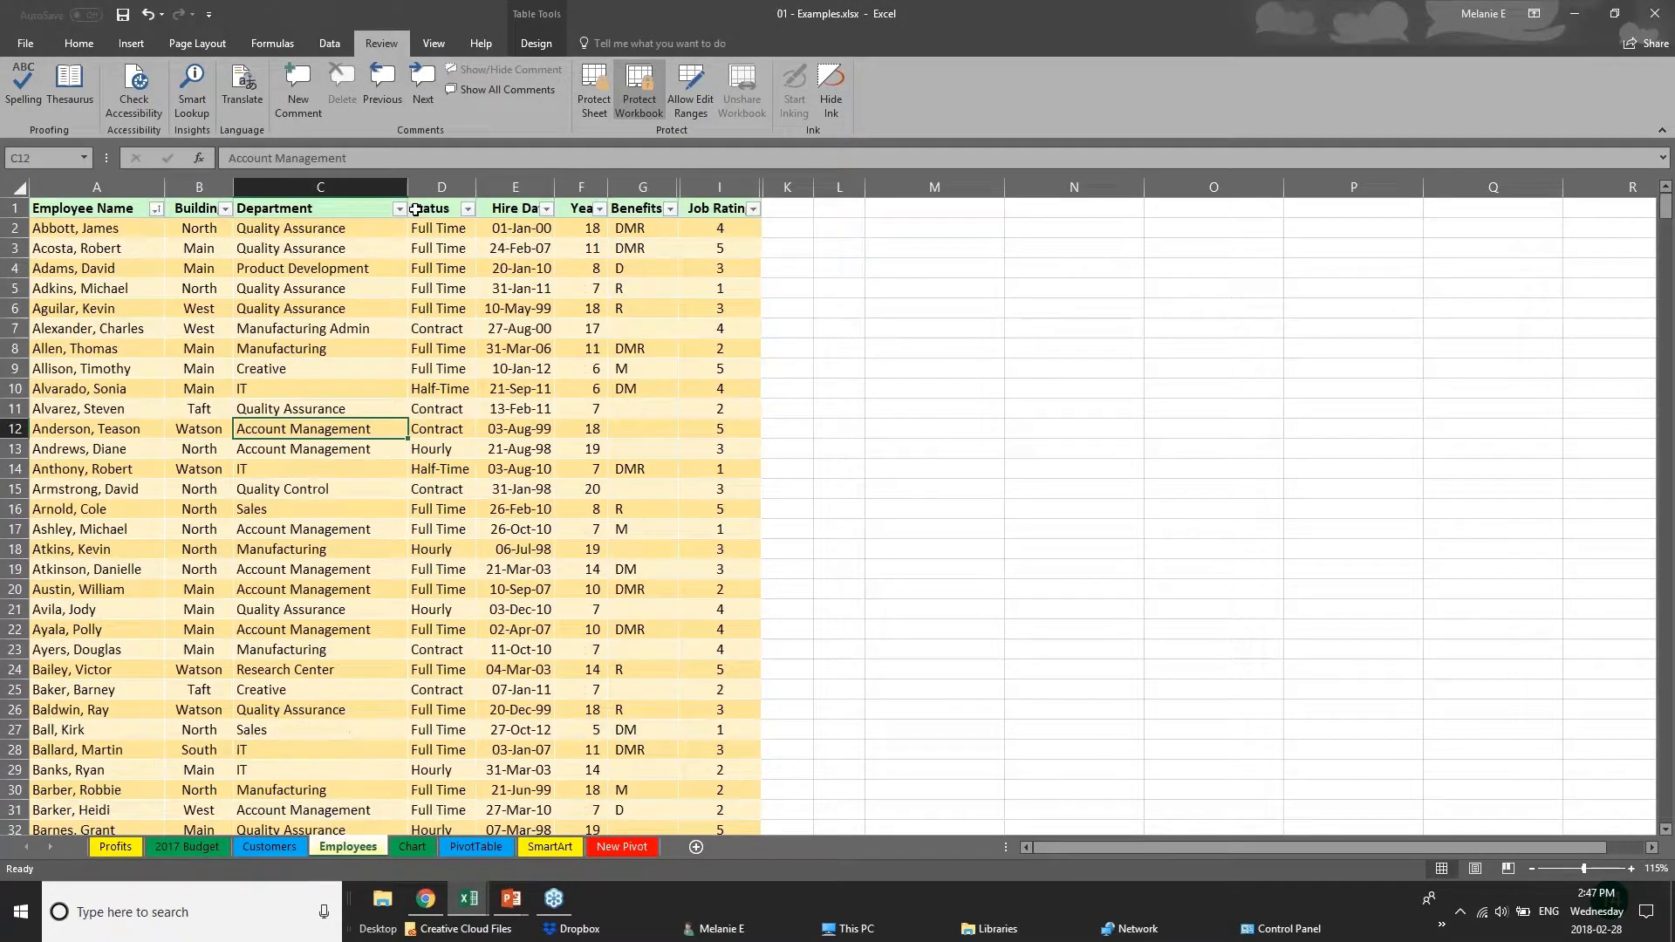
Step: Try to unhide columns on the Employees sheet with the Years column selected
click(319, 183)
click(433, 184)
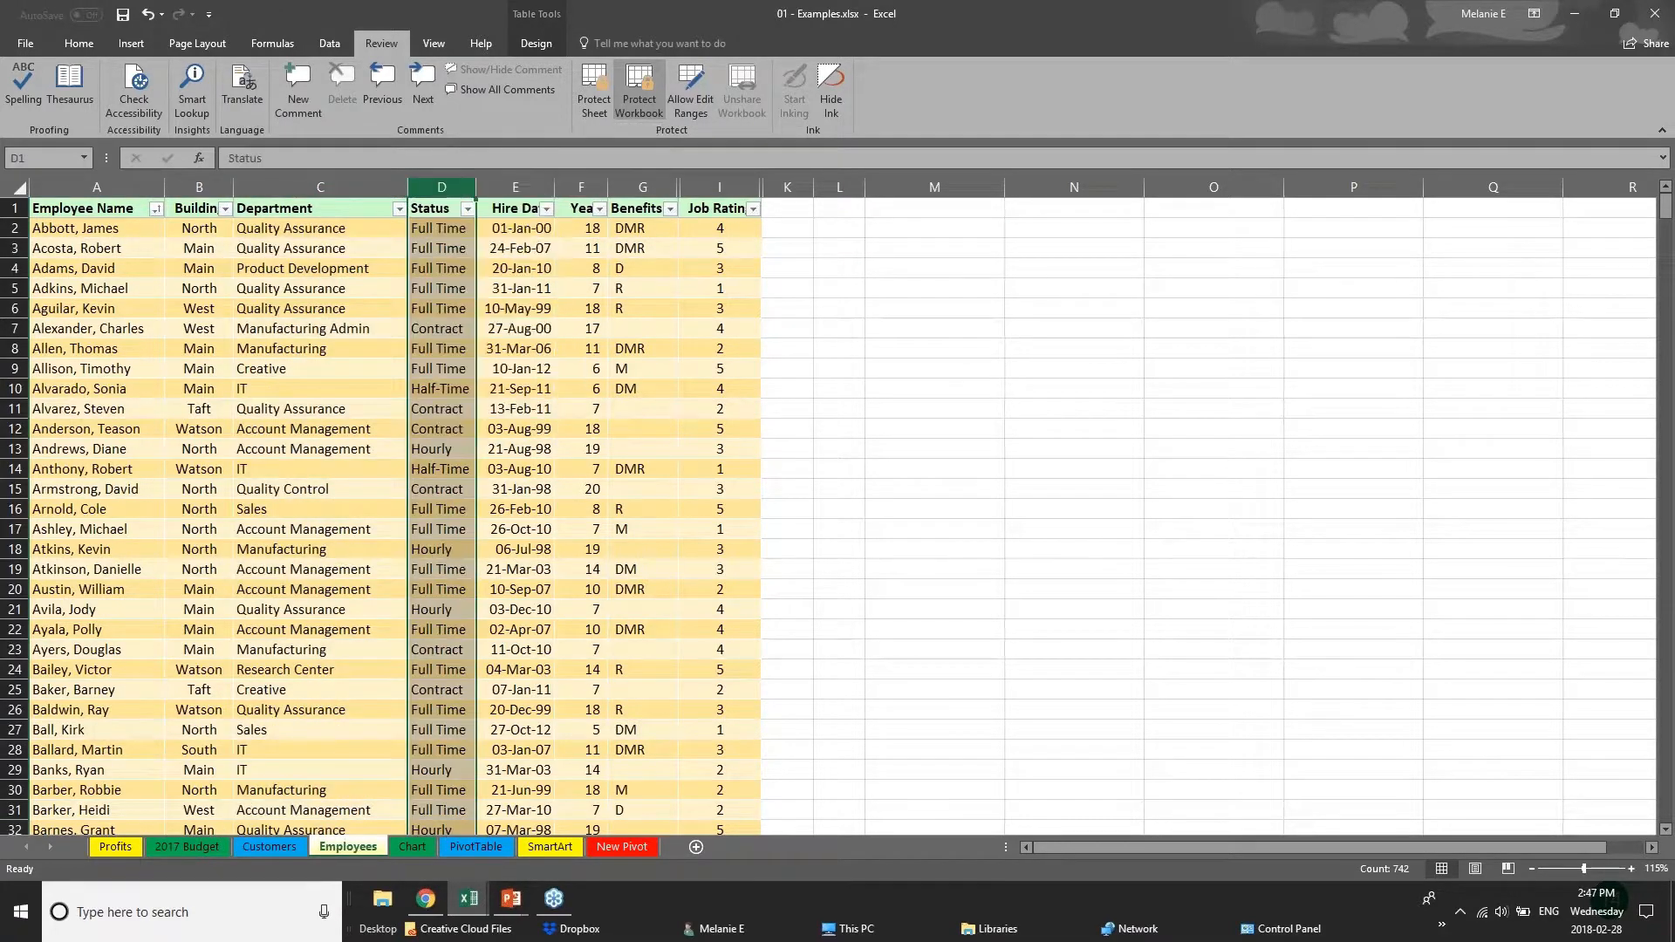
right_click(581, 186)
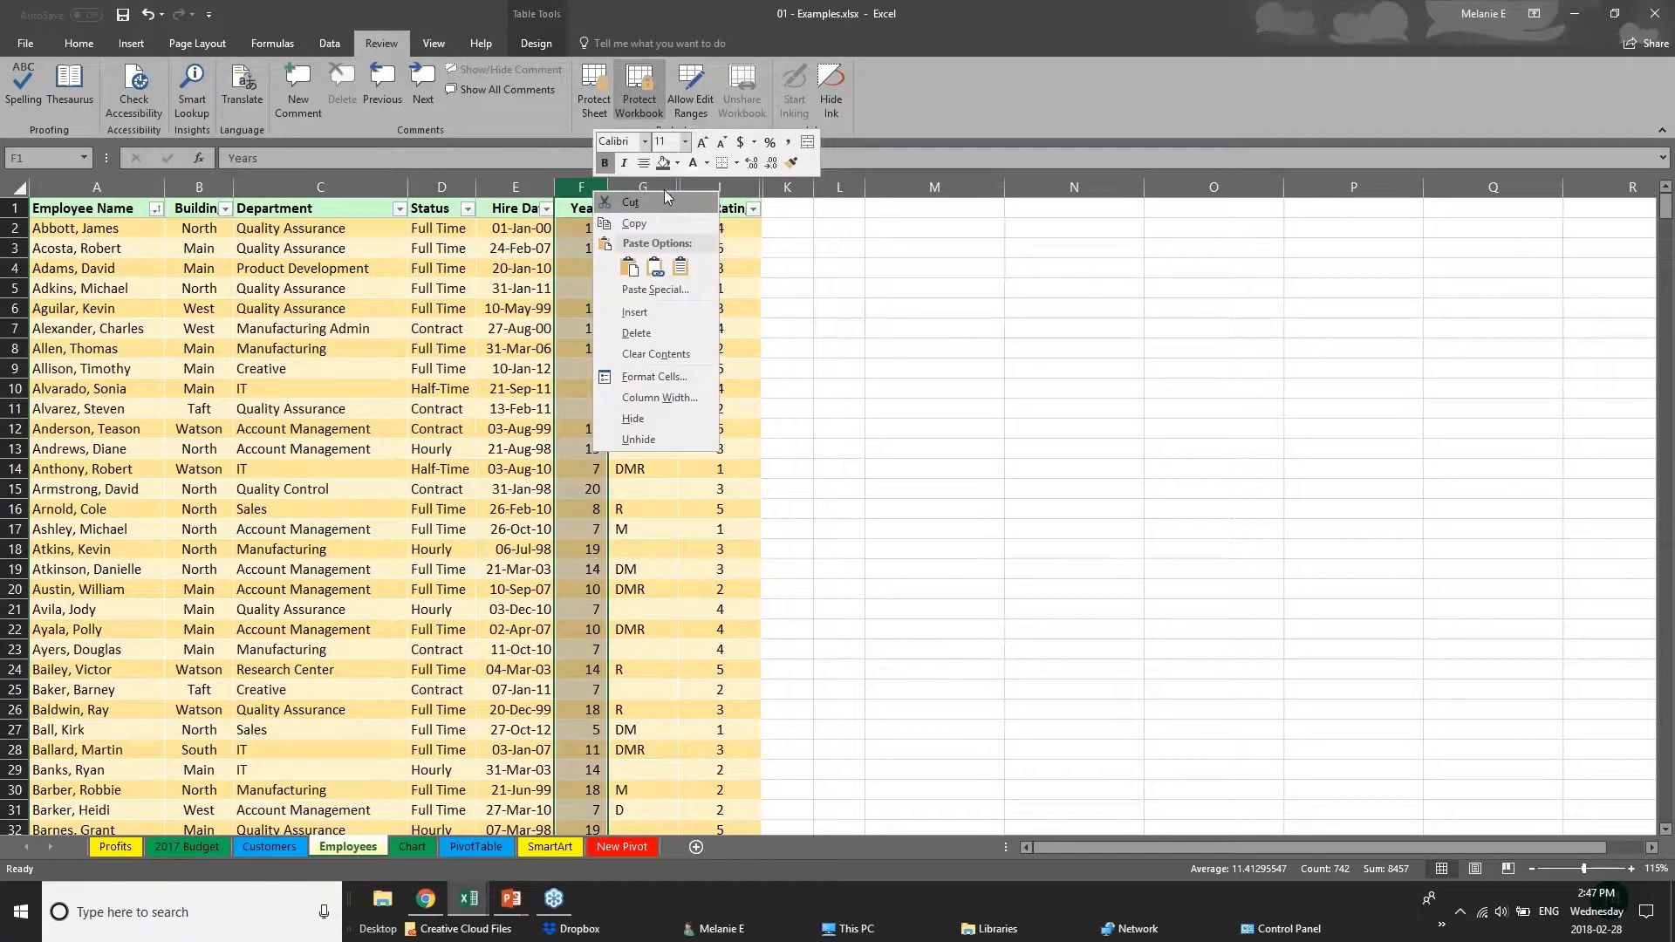
click(672, 438)
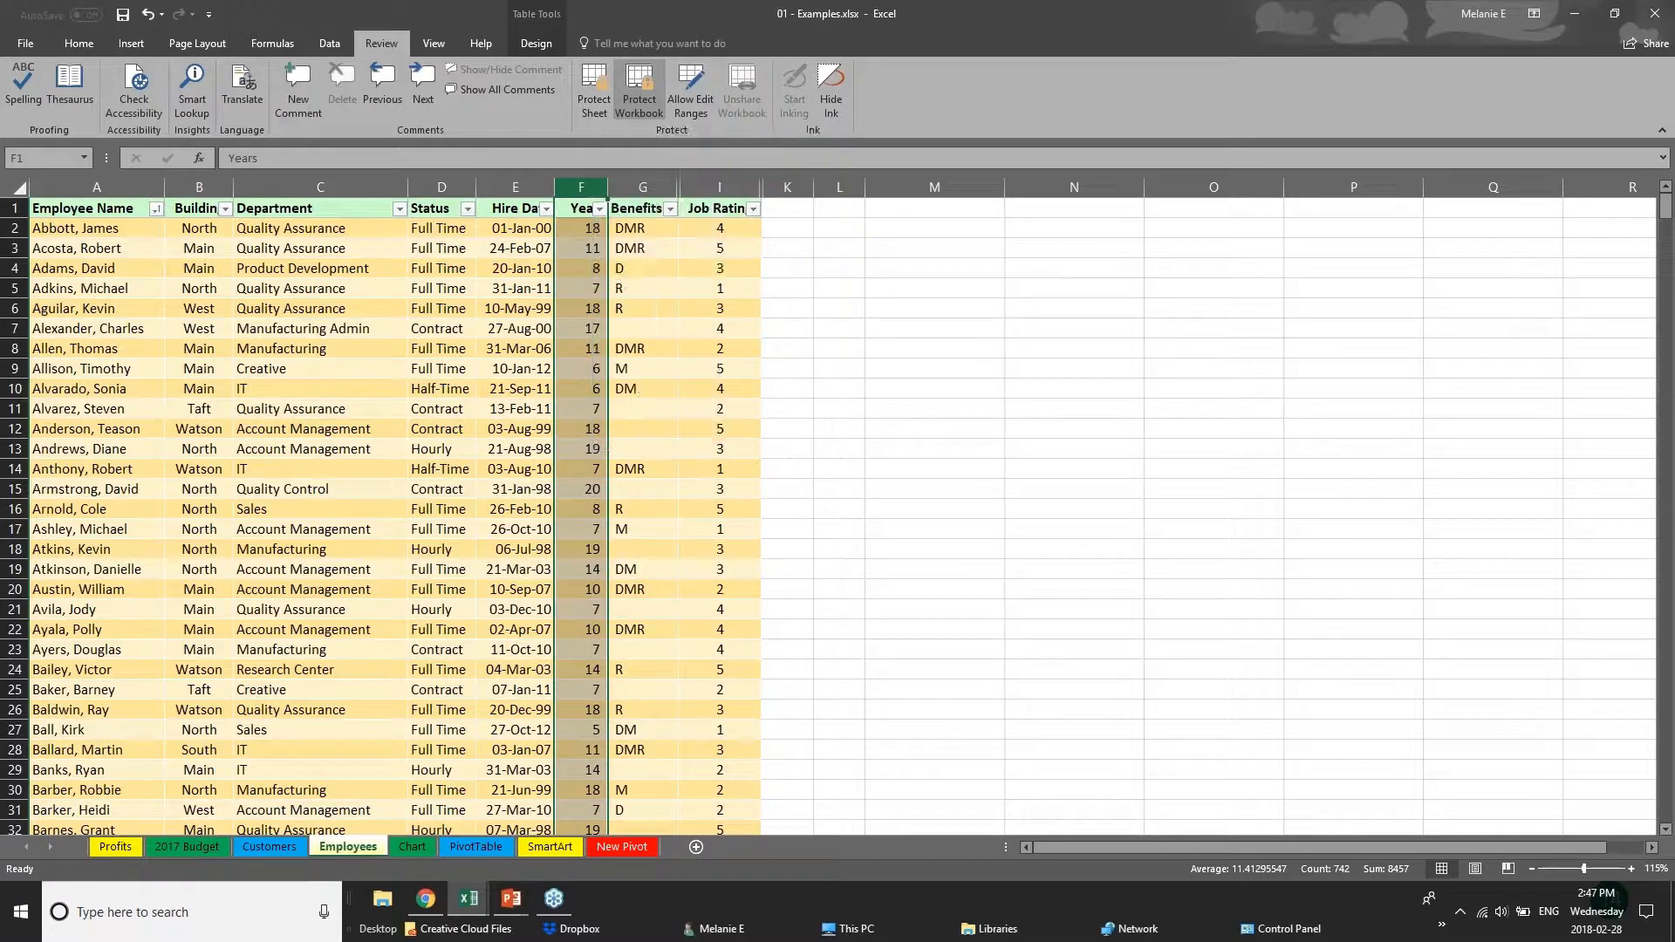
Step: Check the column commands available for the Benefits column, and select the Department, Status and Hire Date columns individually
right_click(656, 187)
click(833, 449)
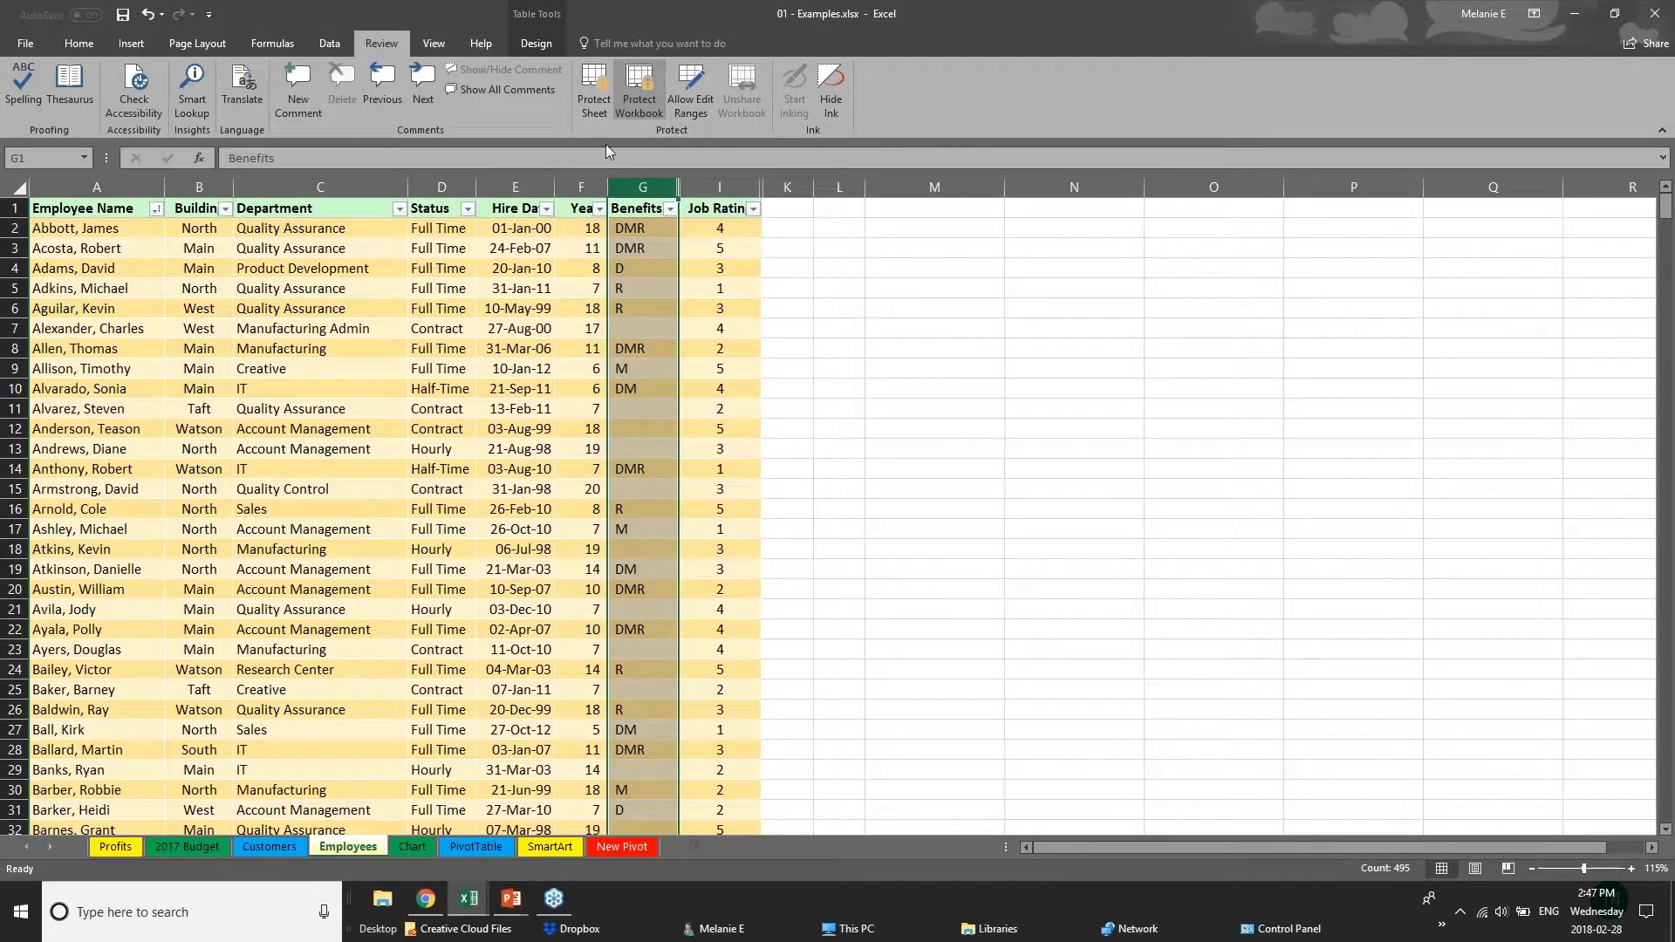
right_click(626, 185)
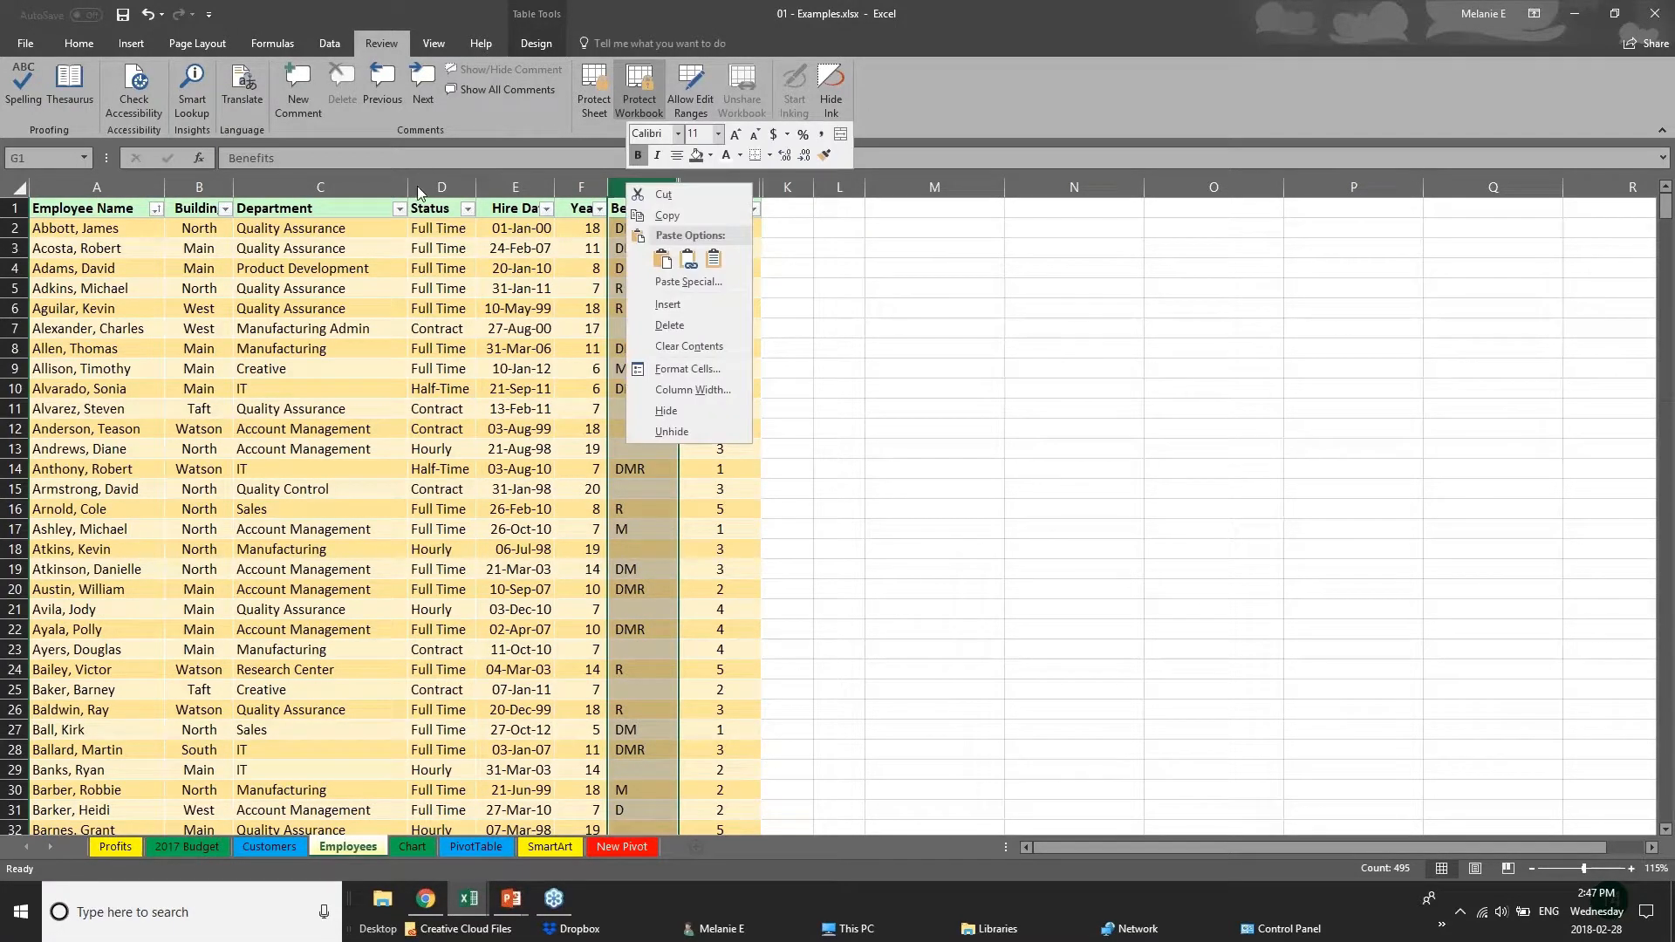
key(Escape)
click(349, 186)
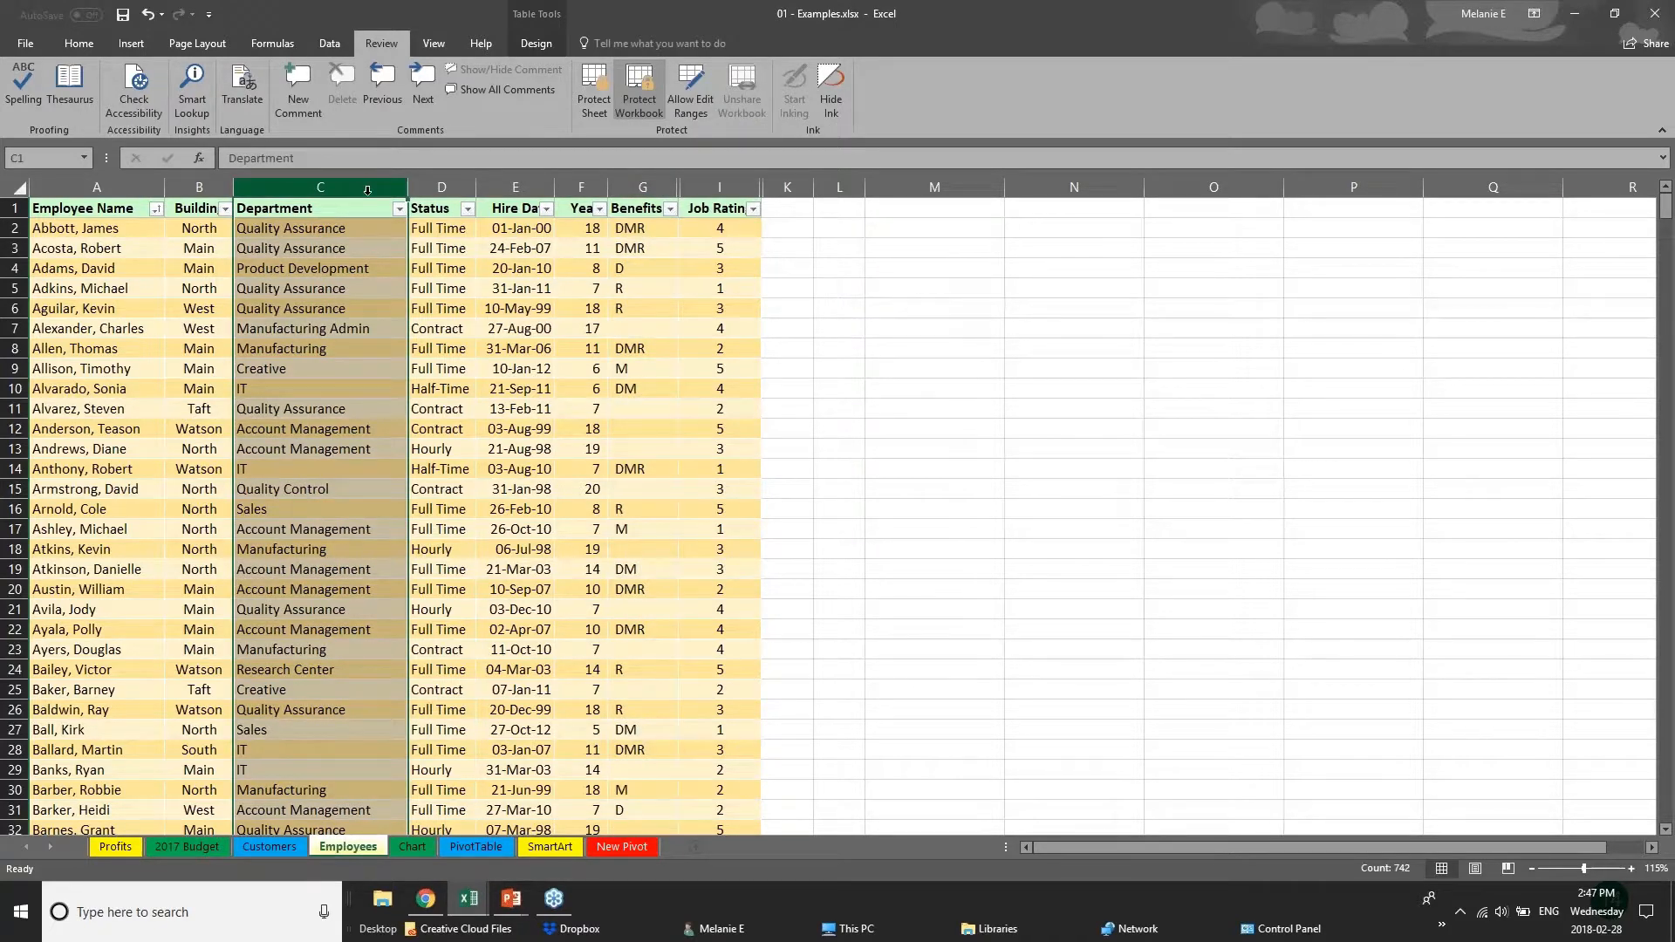
click(427, 187)
click(519, 187)
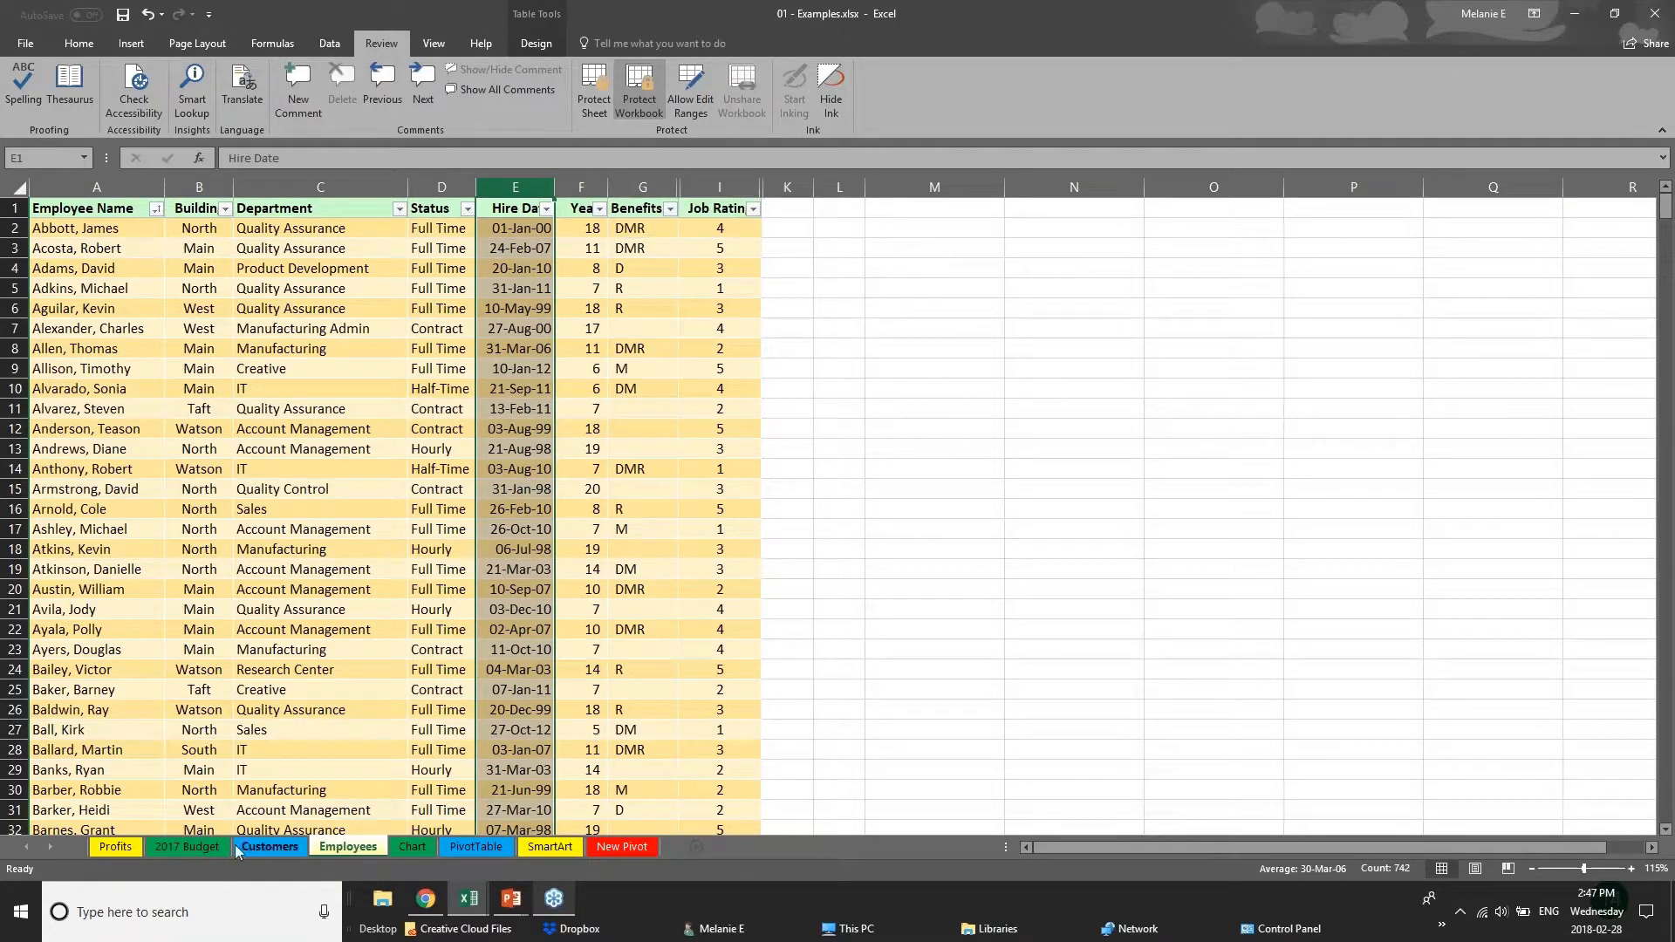
Step: Browse the 2017 Budget, Chart, PivotTable and Customers sheets, and check the sheet commands for Employees under workbook protection
click(188, 848)
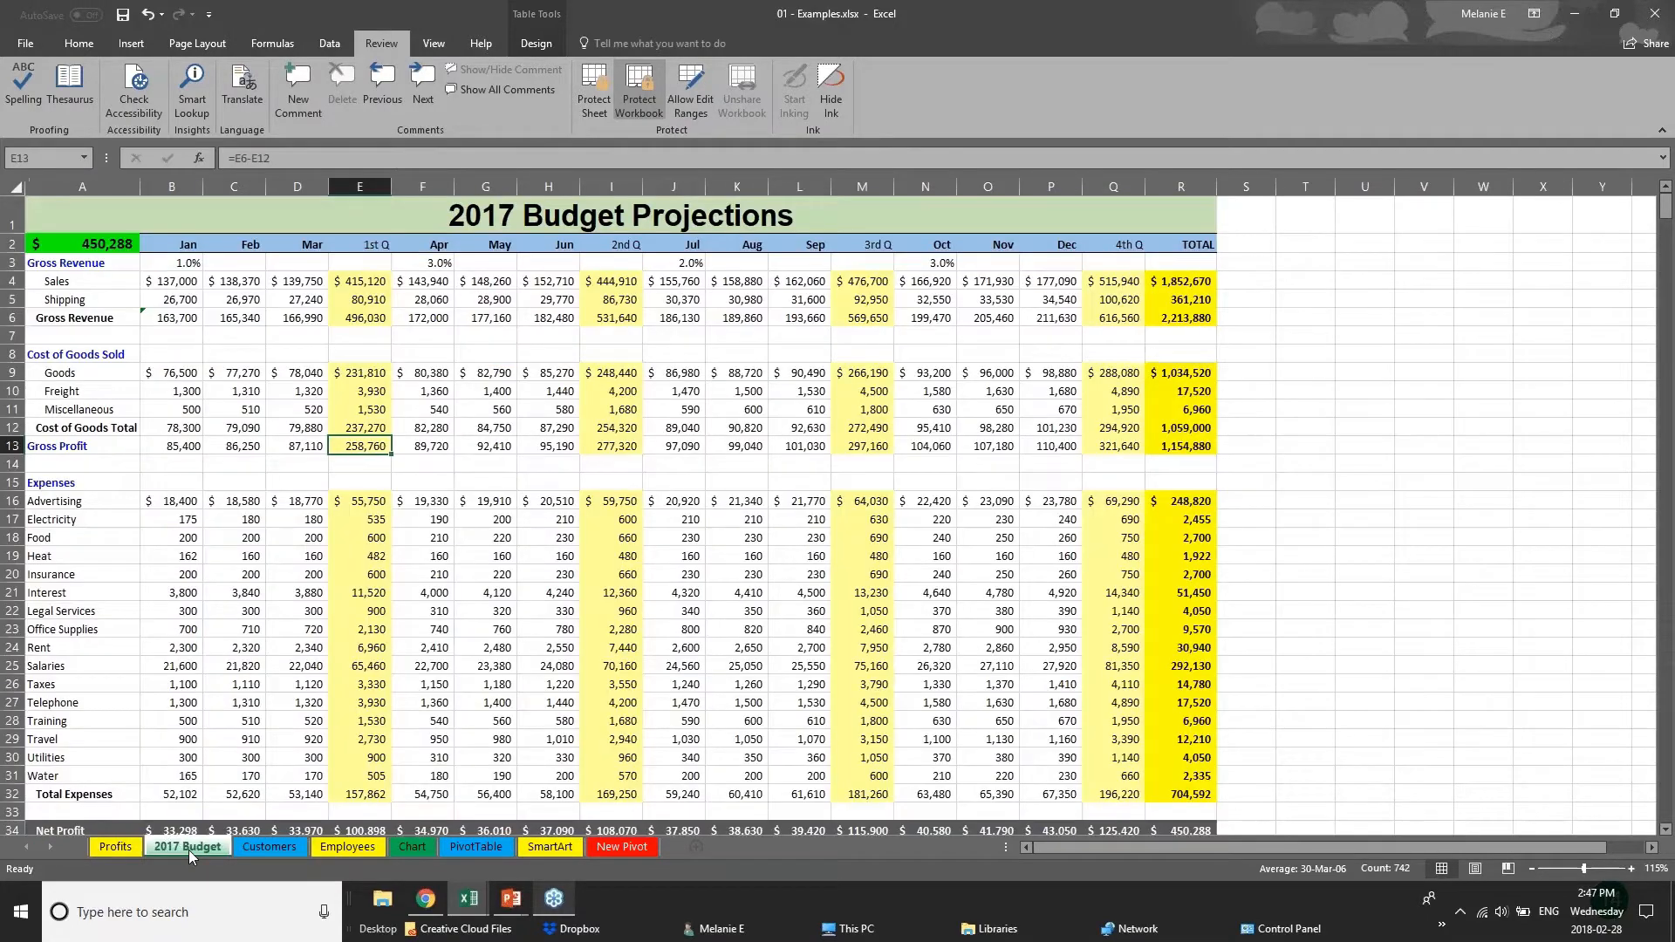
click(349, 848)
click(408, 846)
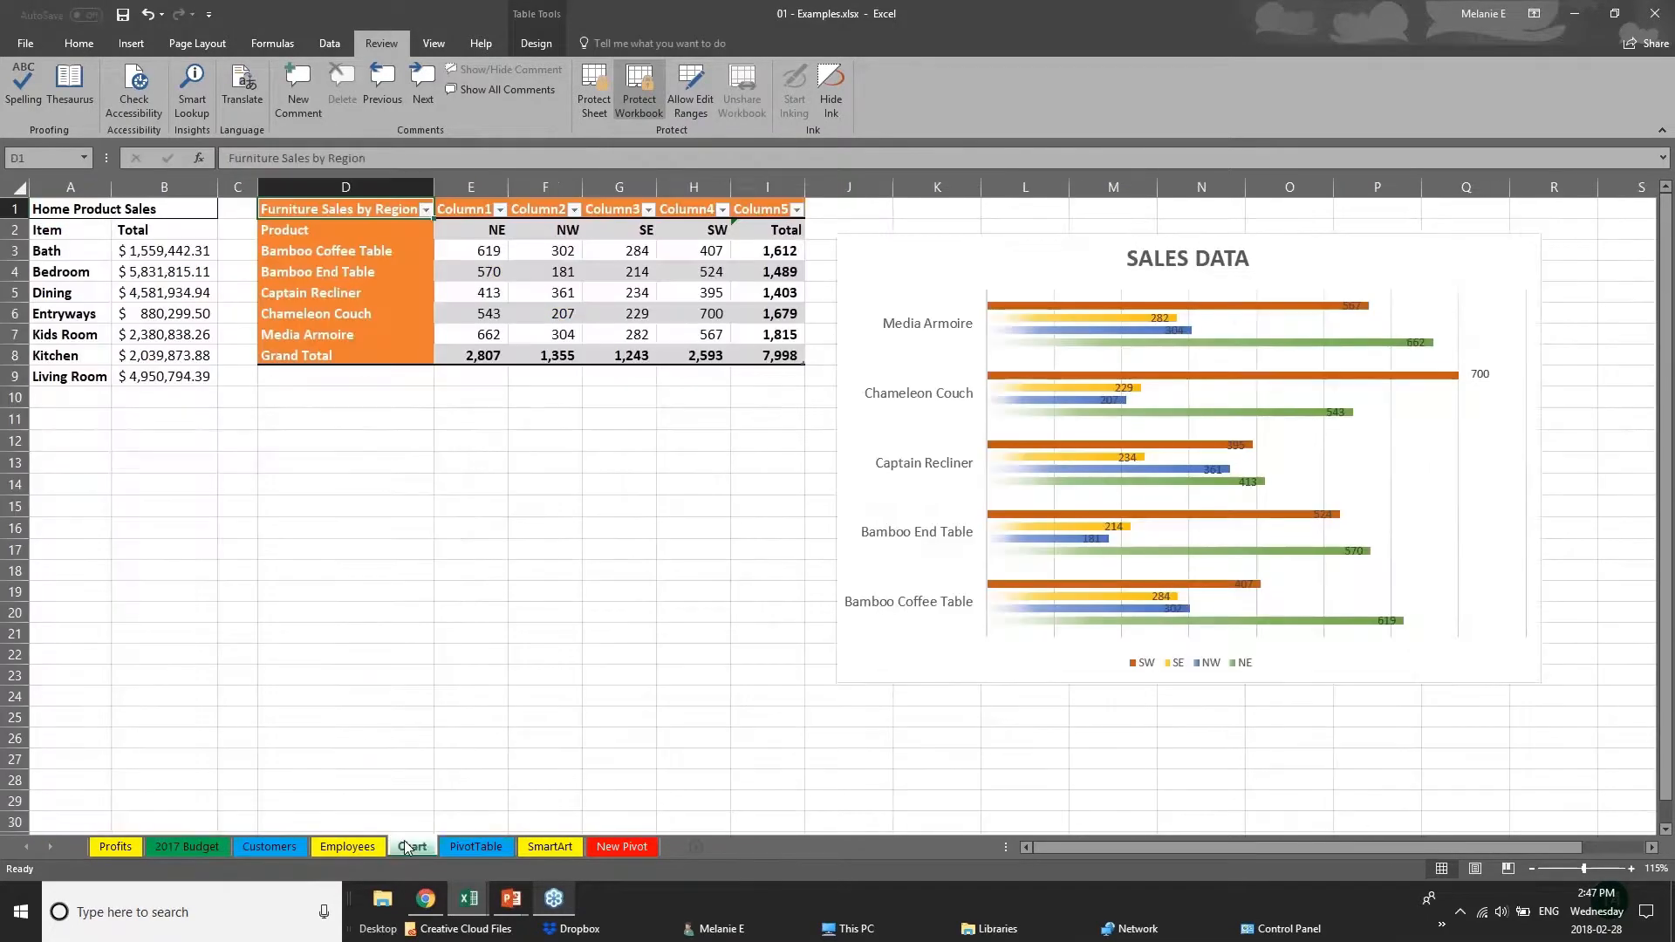
click(467, 851)
click(260, 845)
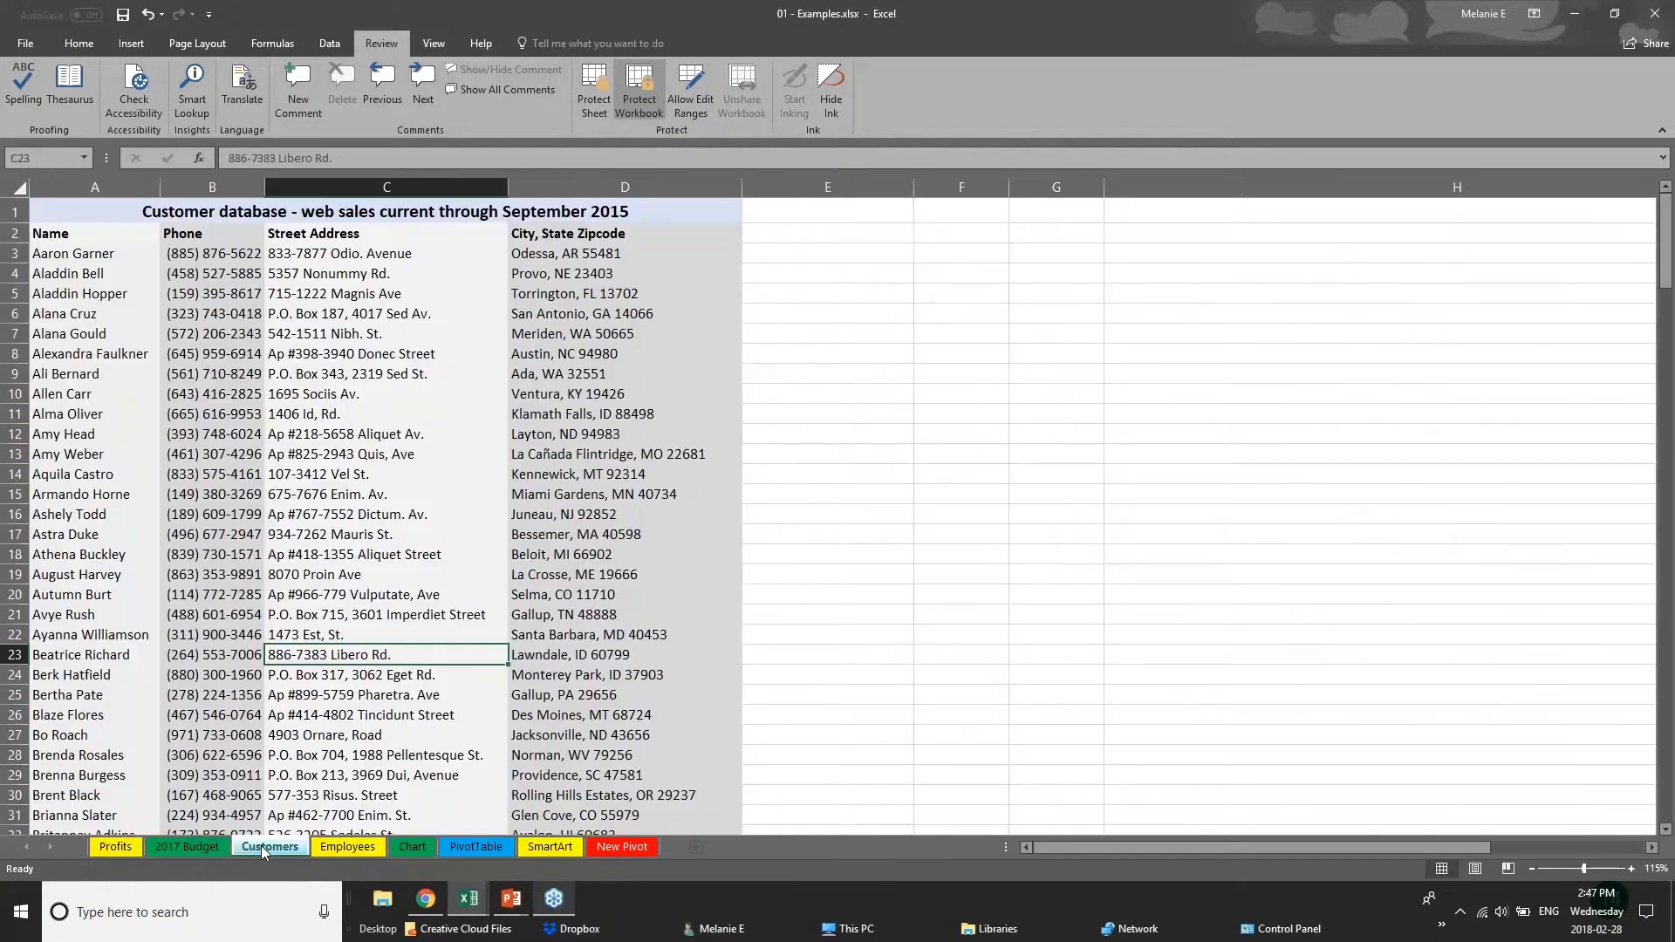
click(311, 846)
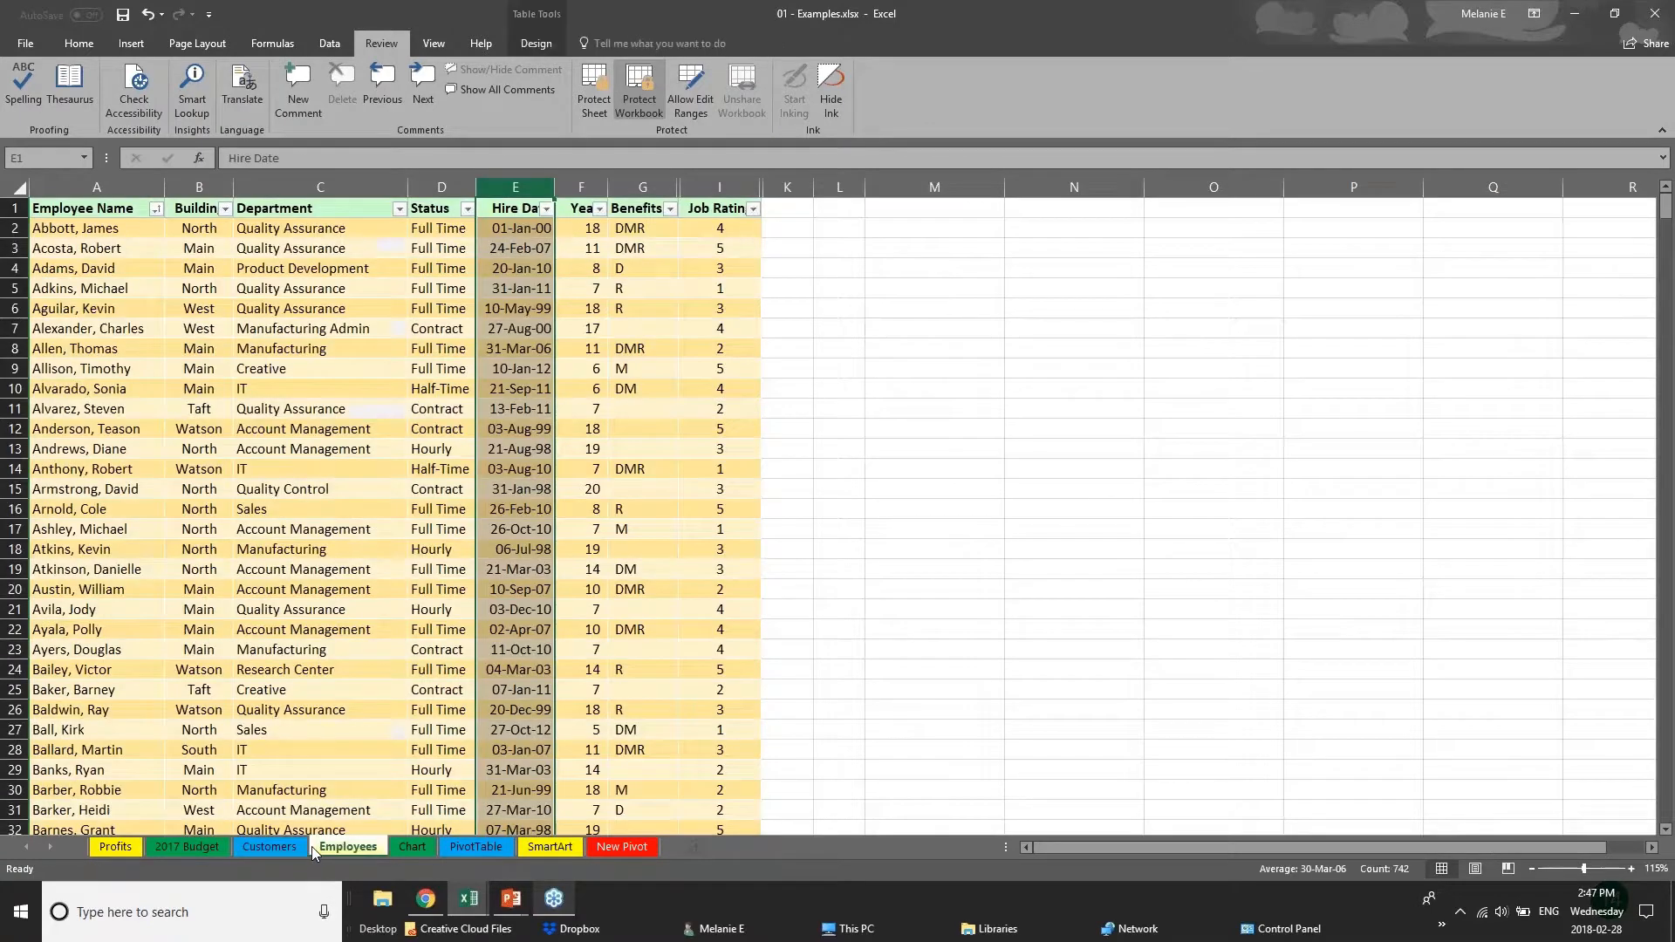
right_click(357, 850)
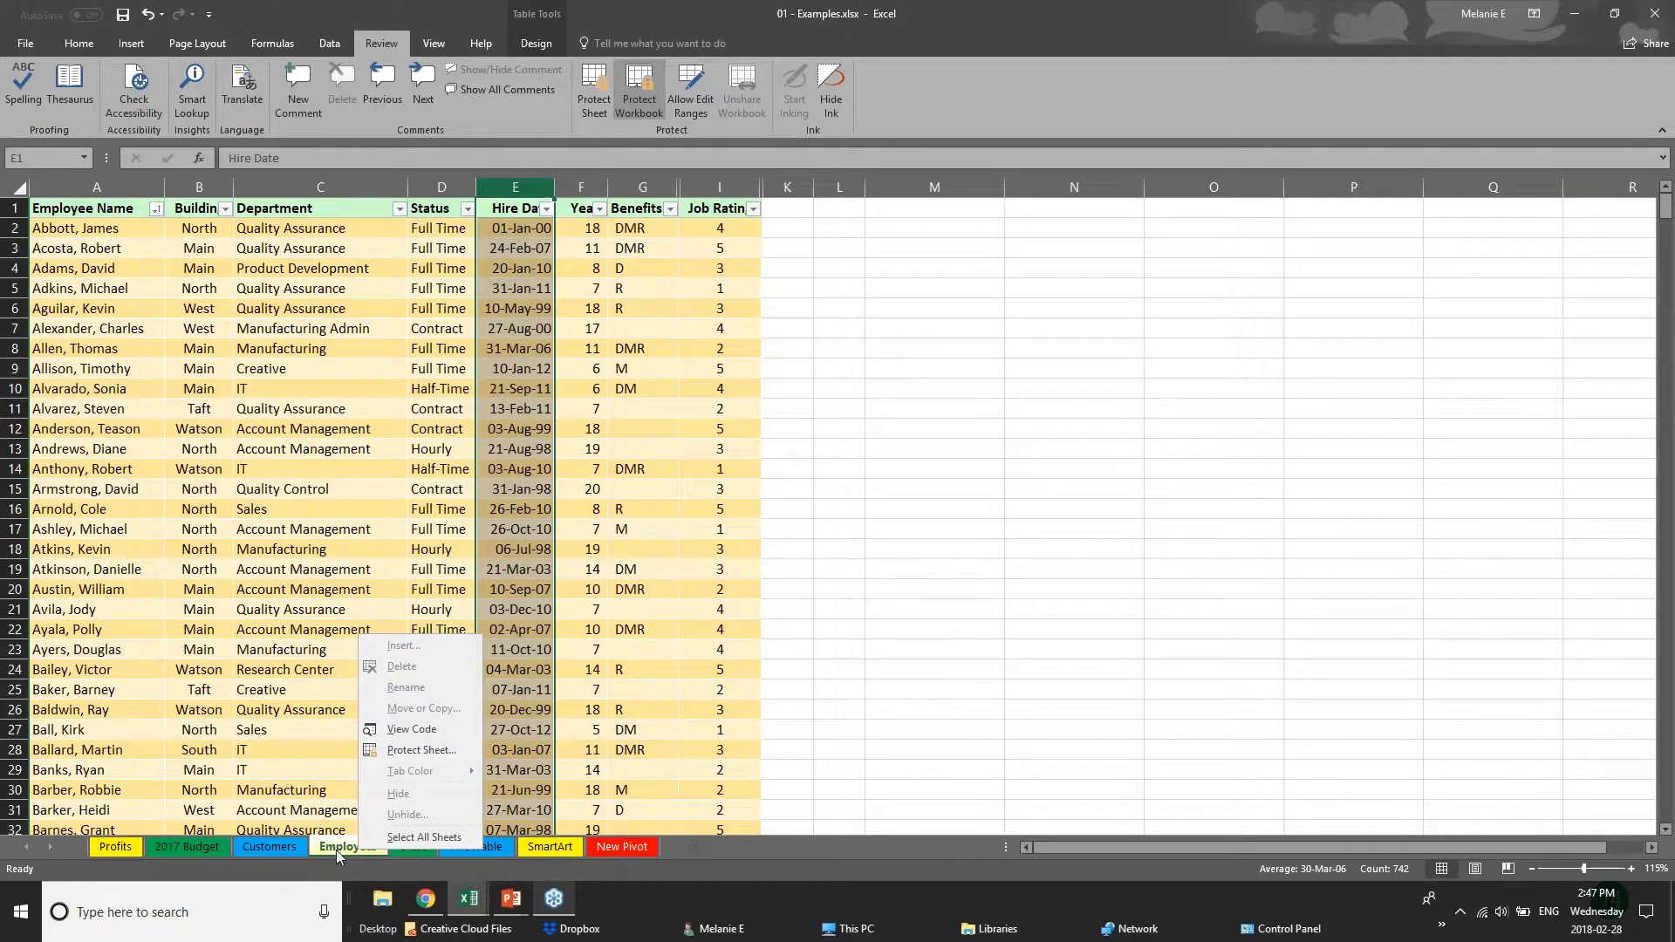
Step: Unprotect the workbook by entering its password, and hide the Employees sheet
click(649, 103)
text(p)
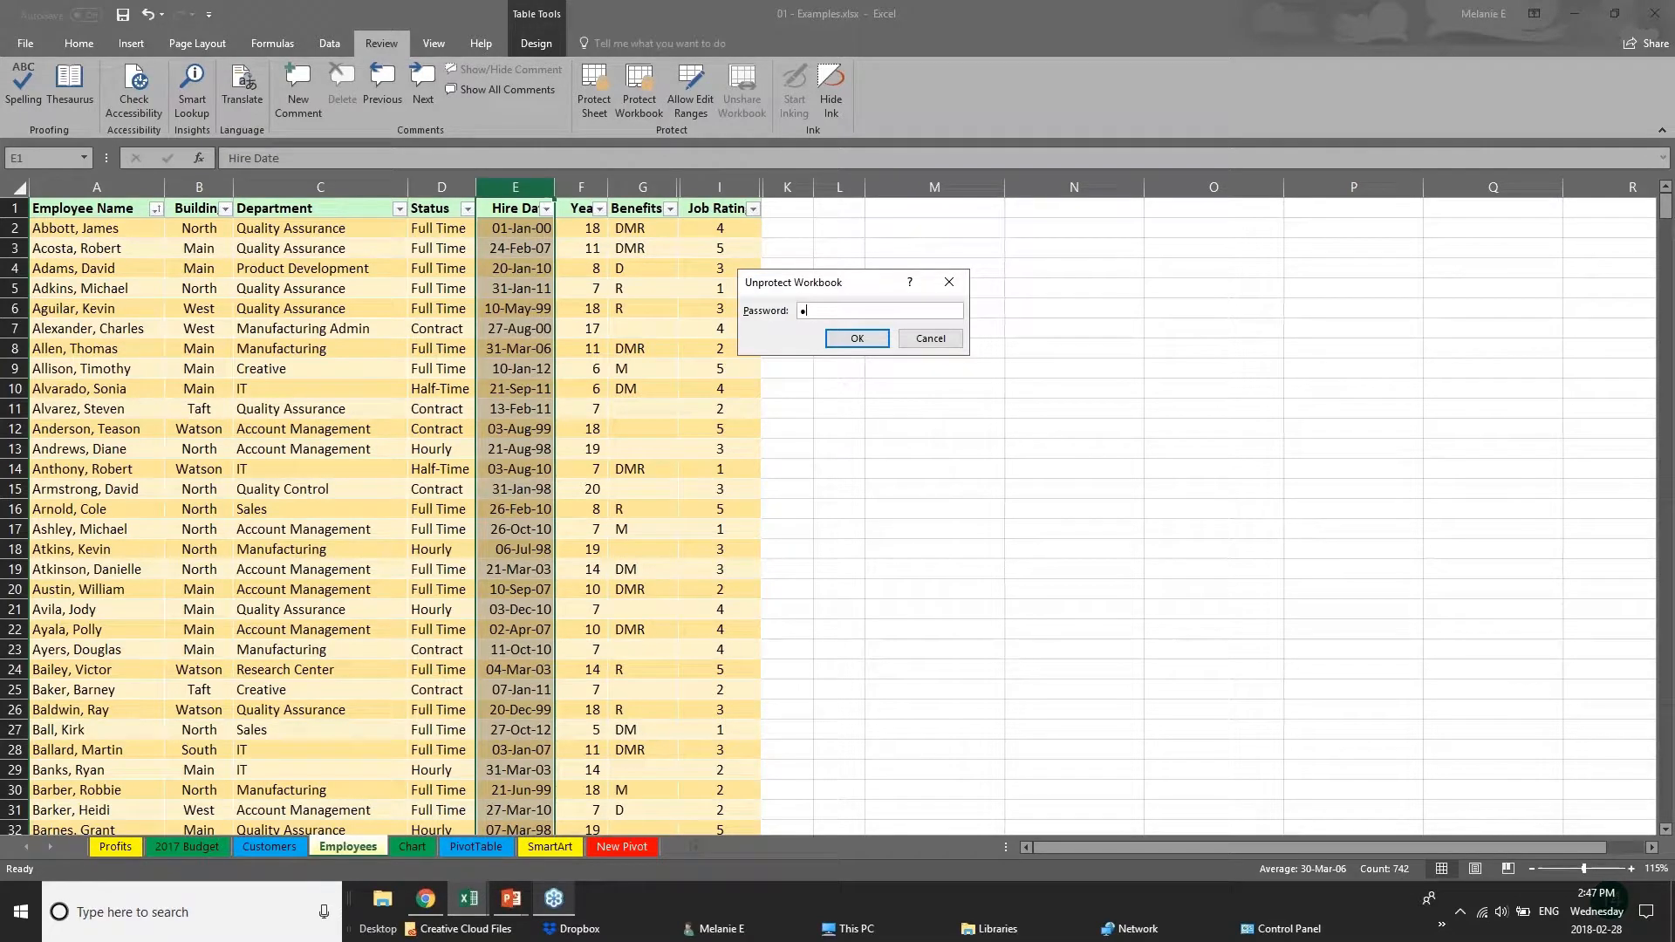
key(Return)
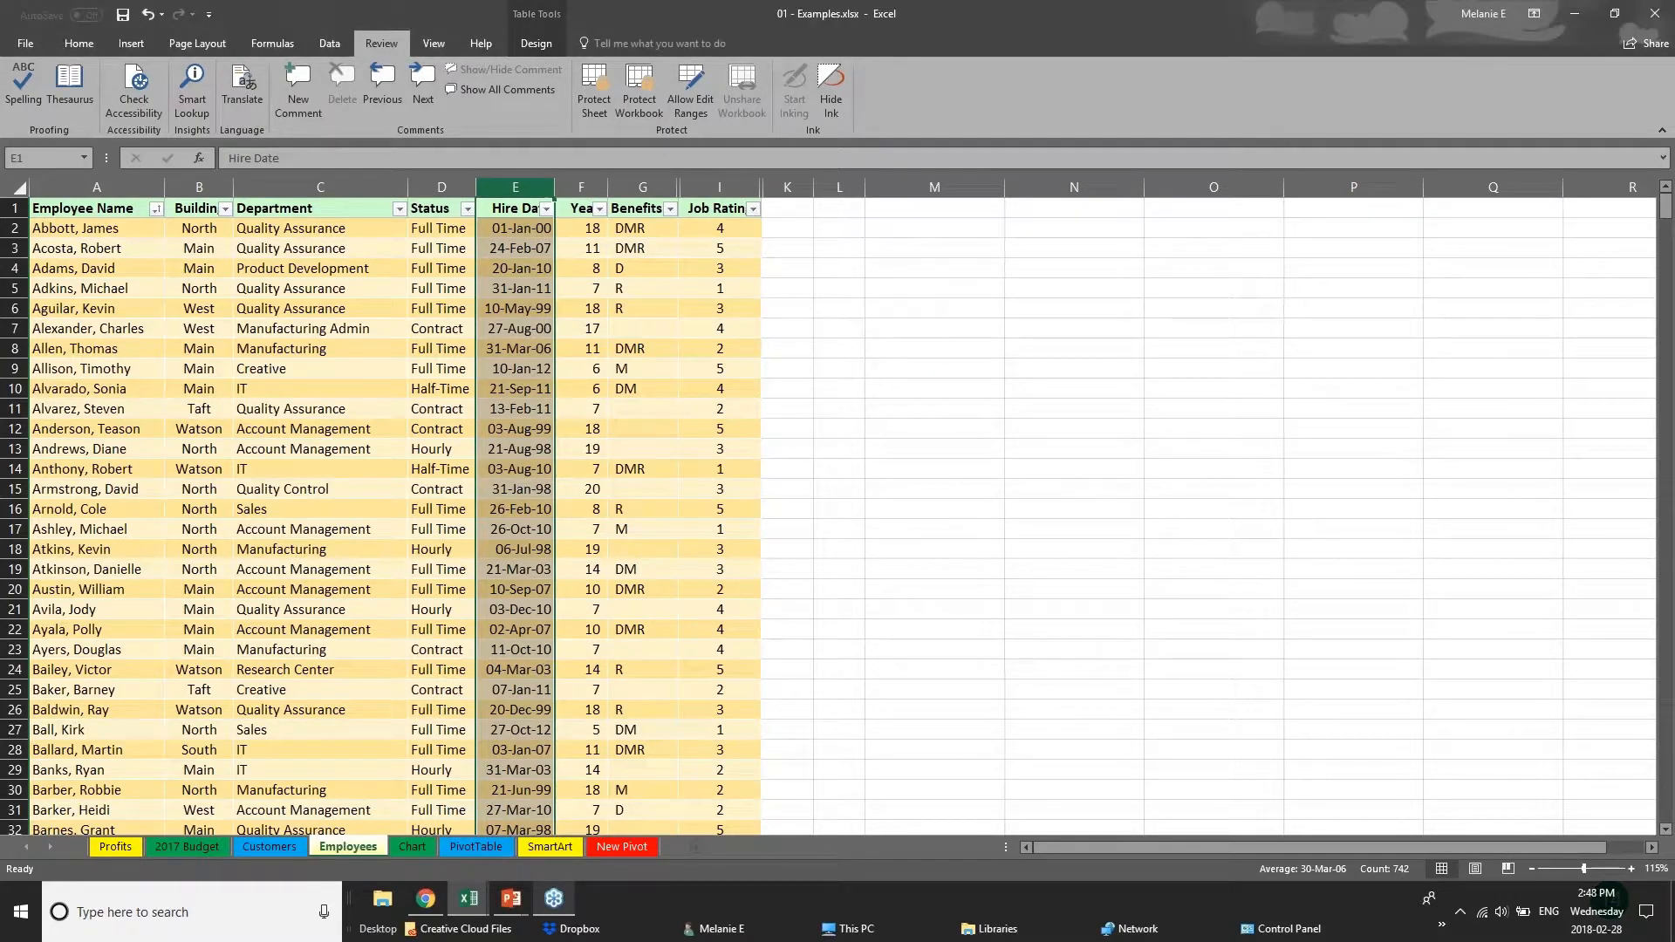
right_click(365, 846)
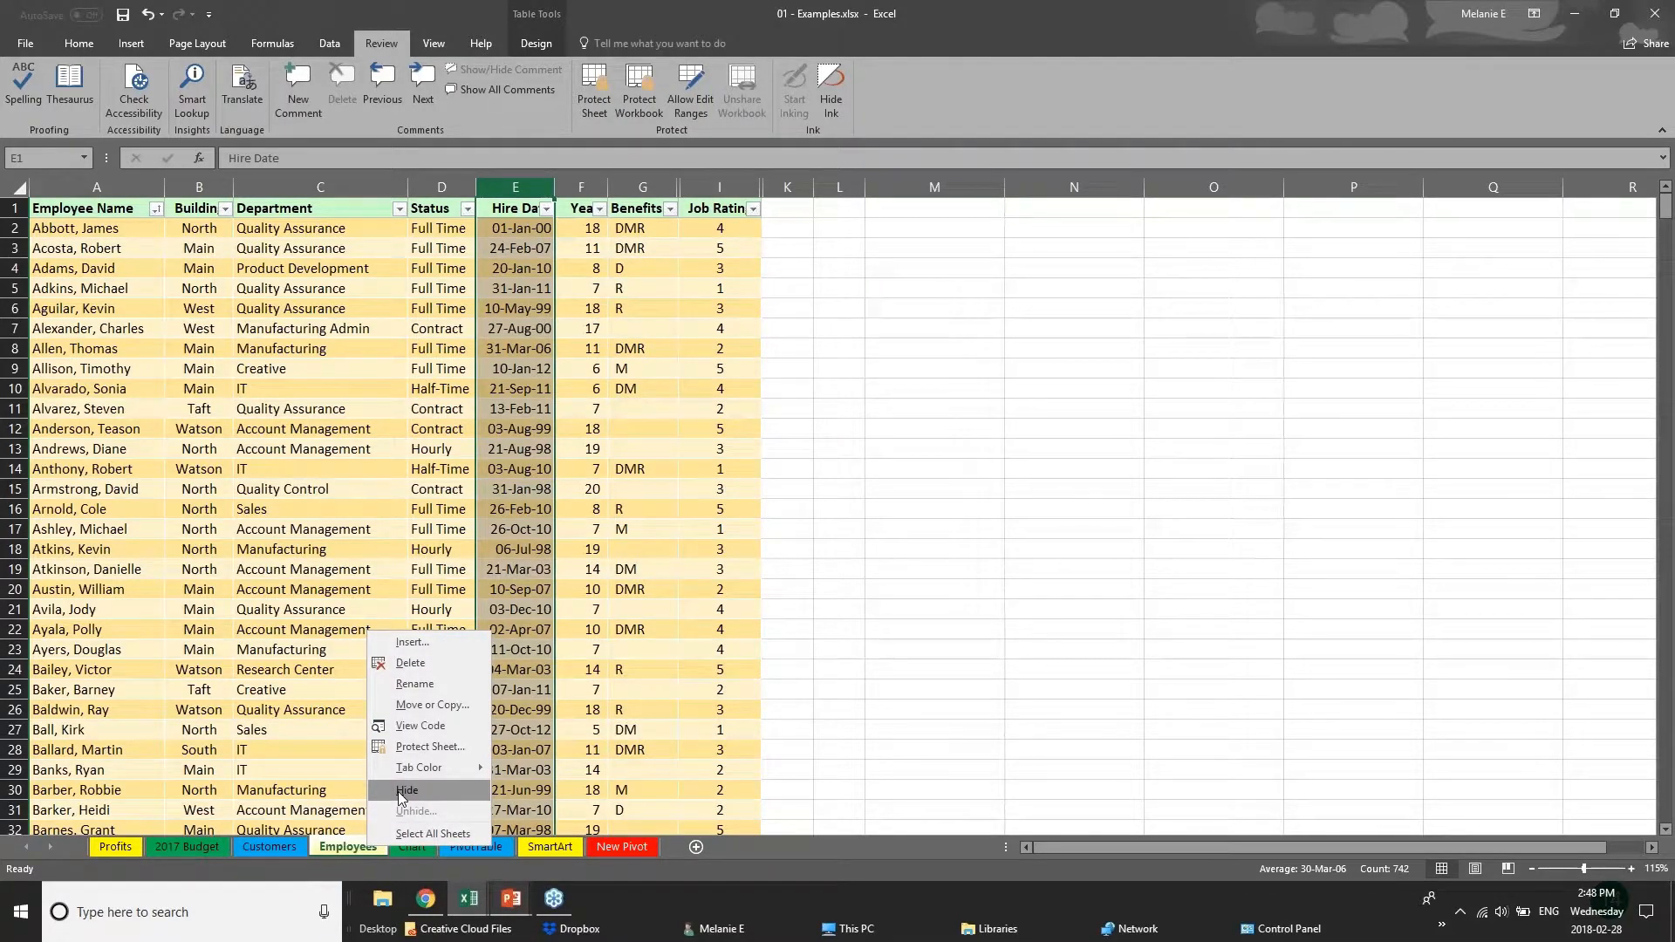
click(403, 794)
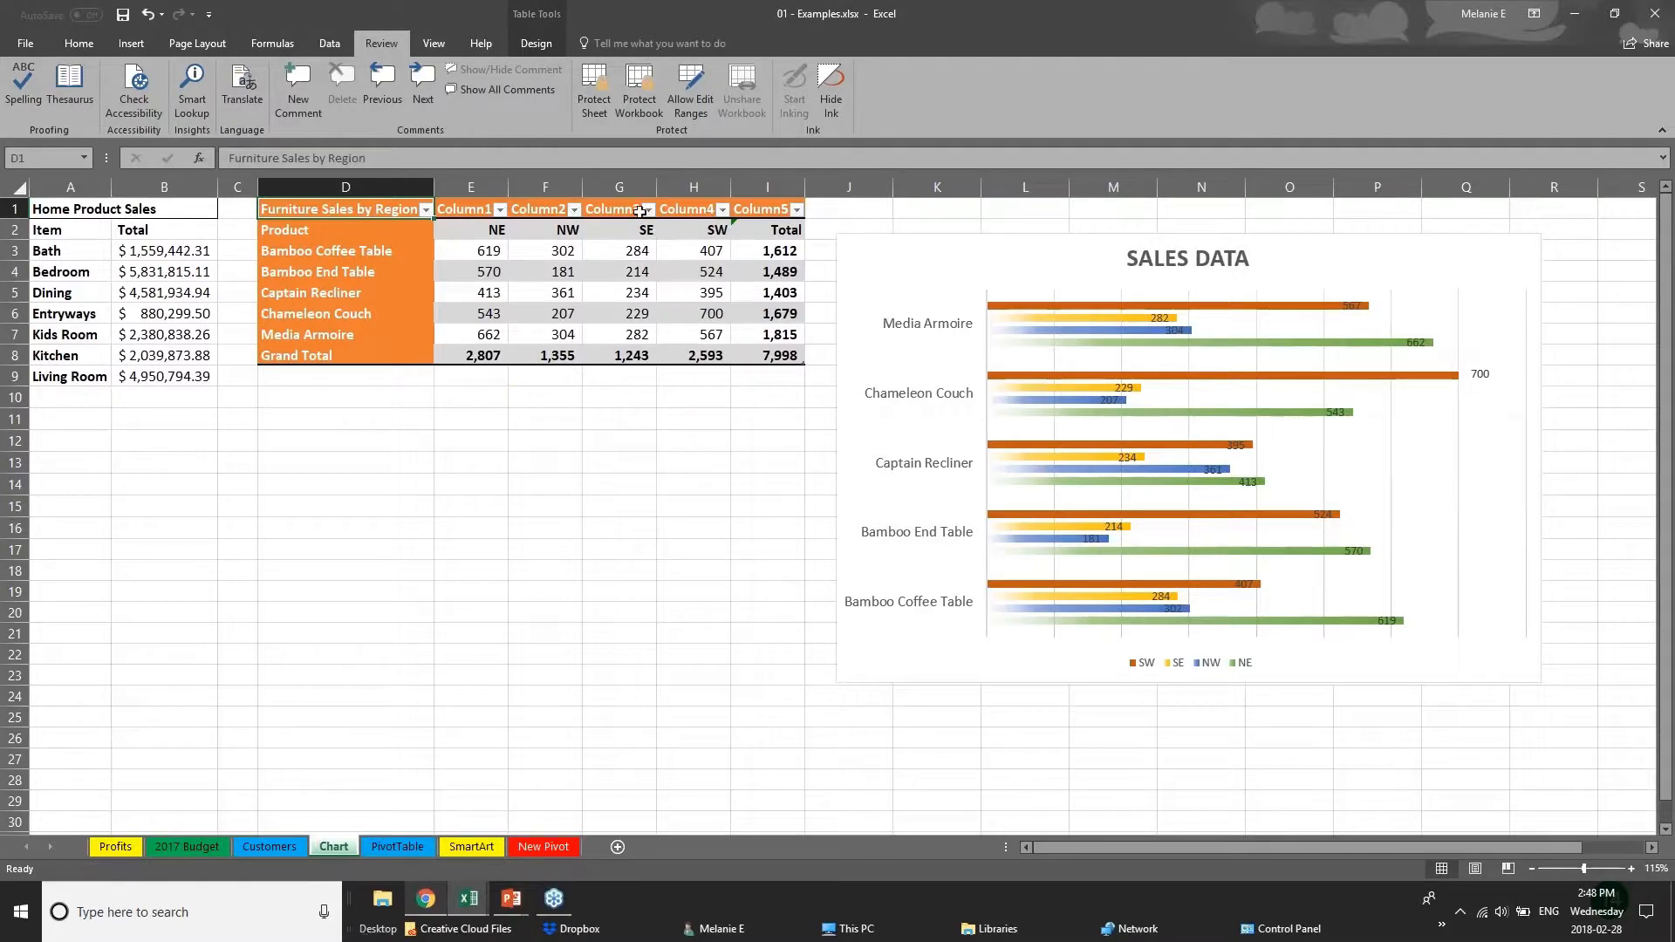
Step: Protect the workbook structure with a password, filling in both the password and confirmation fields
click(646, 106)
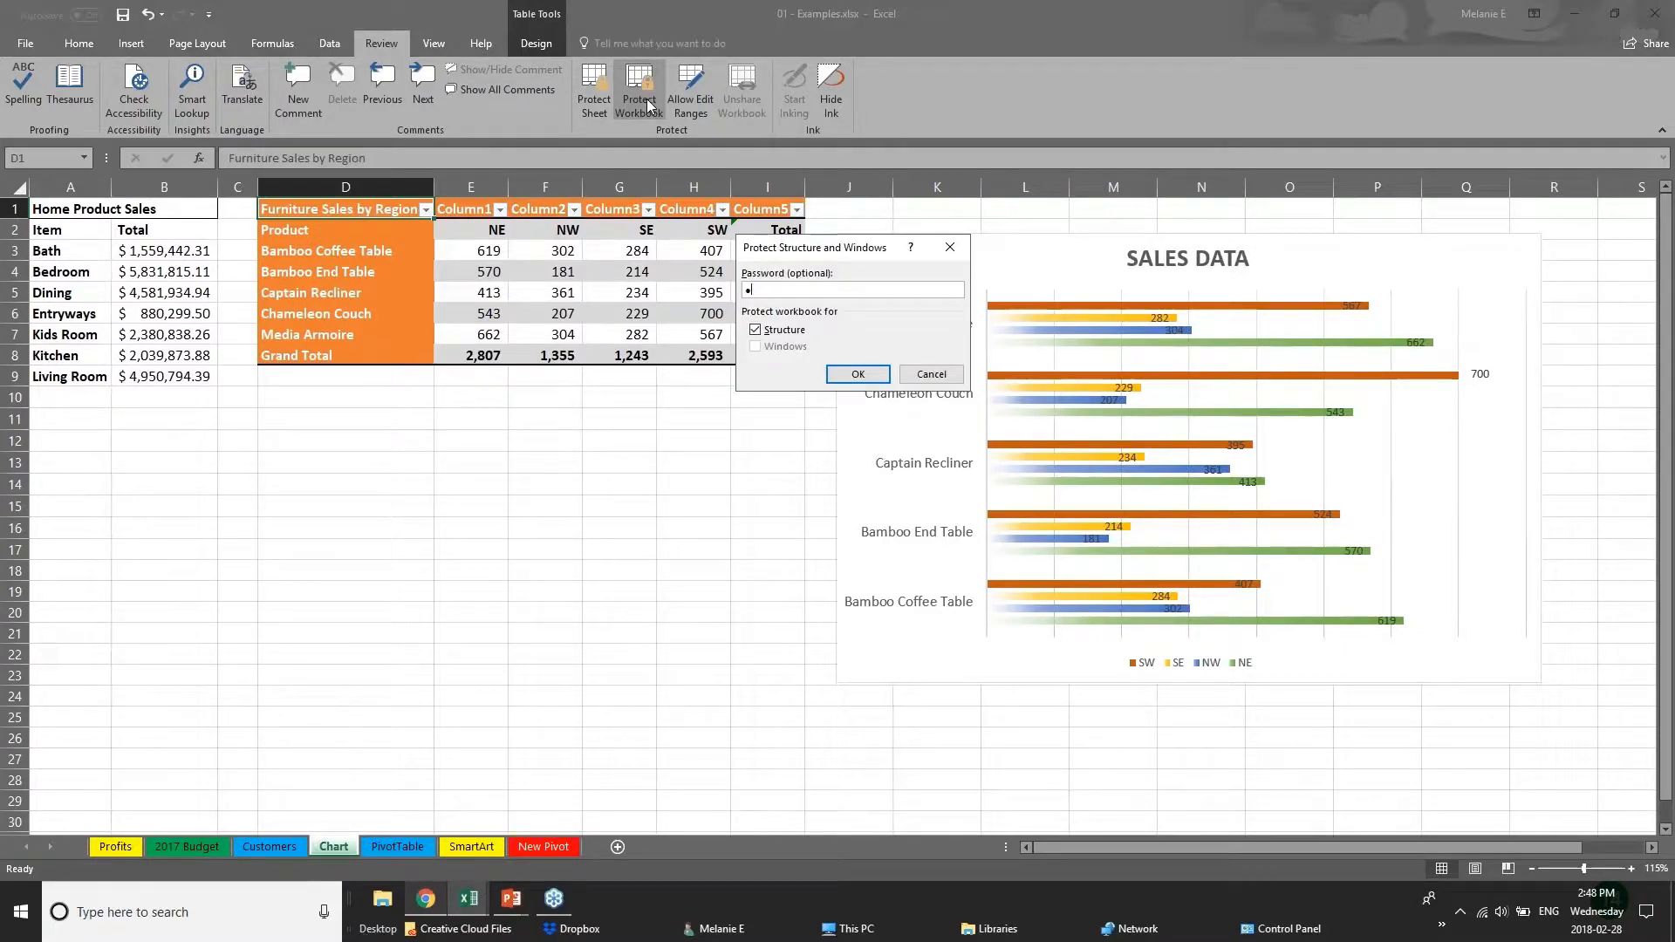
text(••)
key(Return)
text(•)
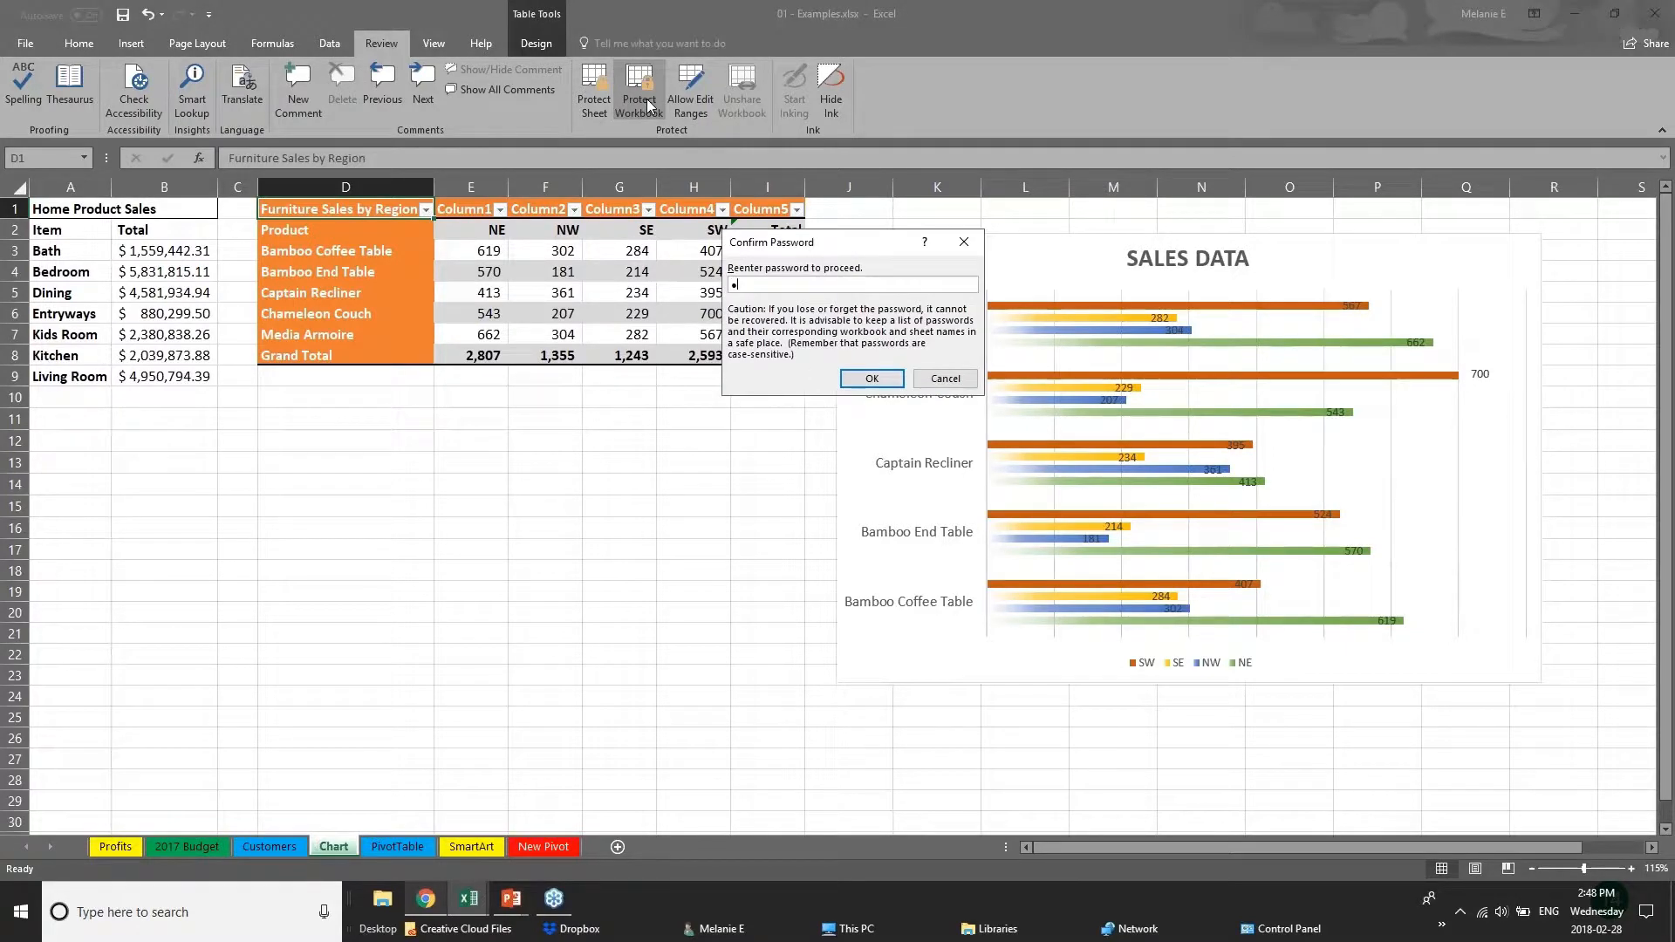
text(•)
key(Return)
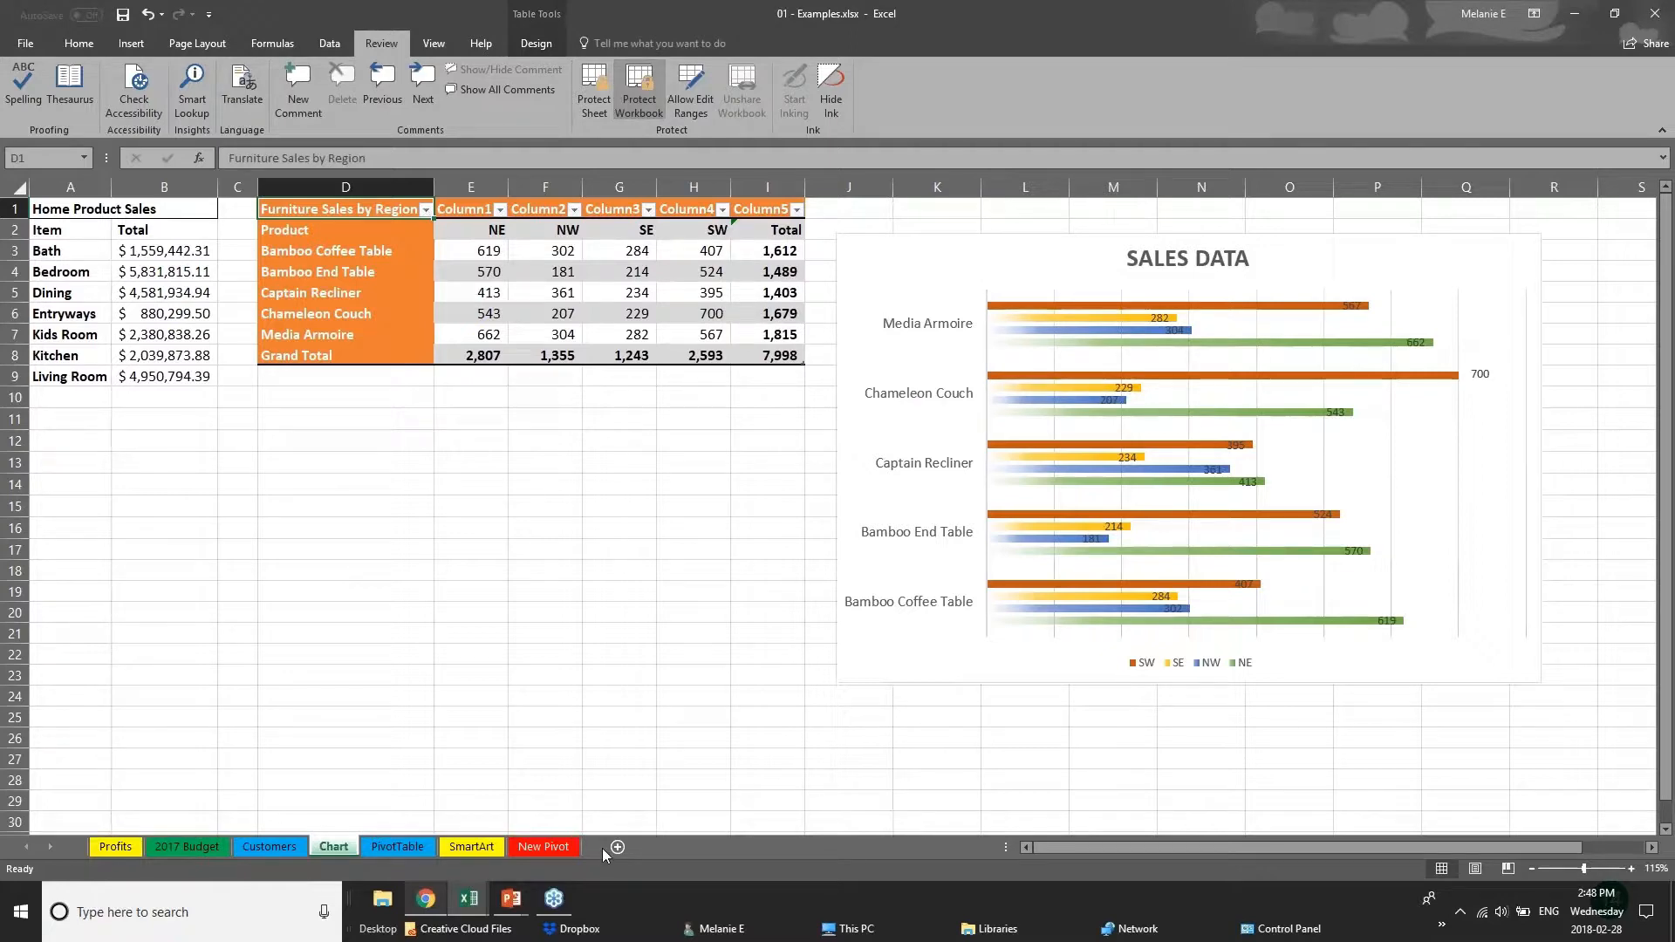
Step: Check the sheet commands for PivotTable under workbook protection, and view the Customers and Chart sheets
click(301, 847)
click(398, 846)
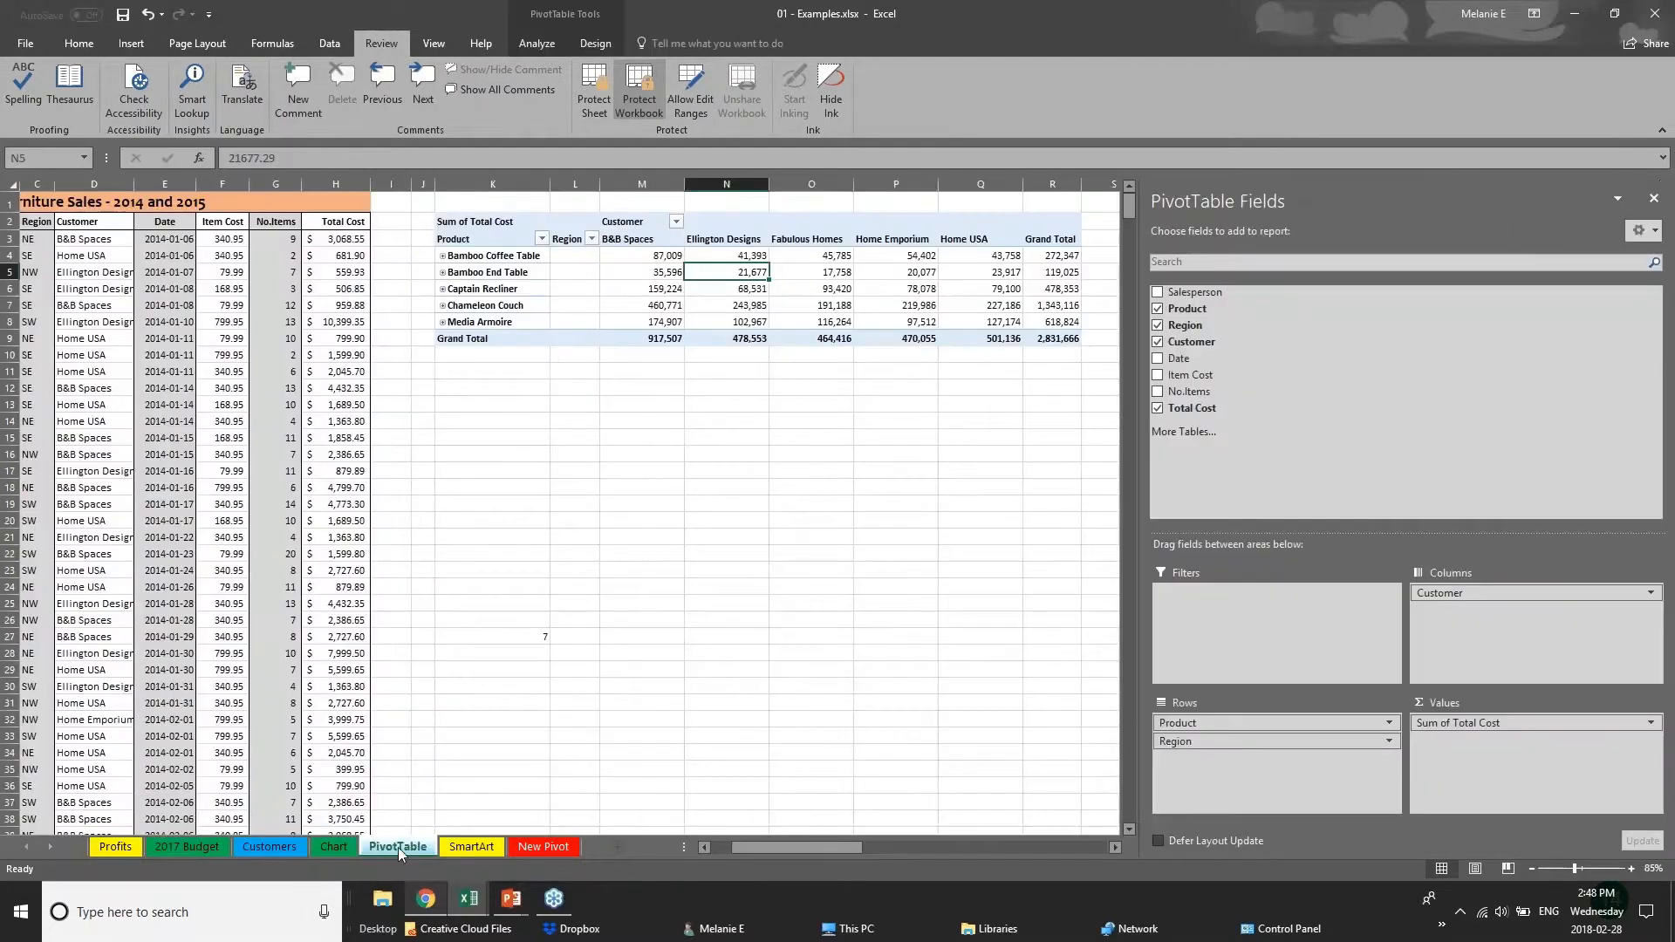
right_click(398, 846)
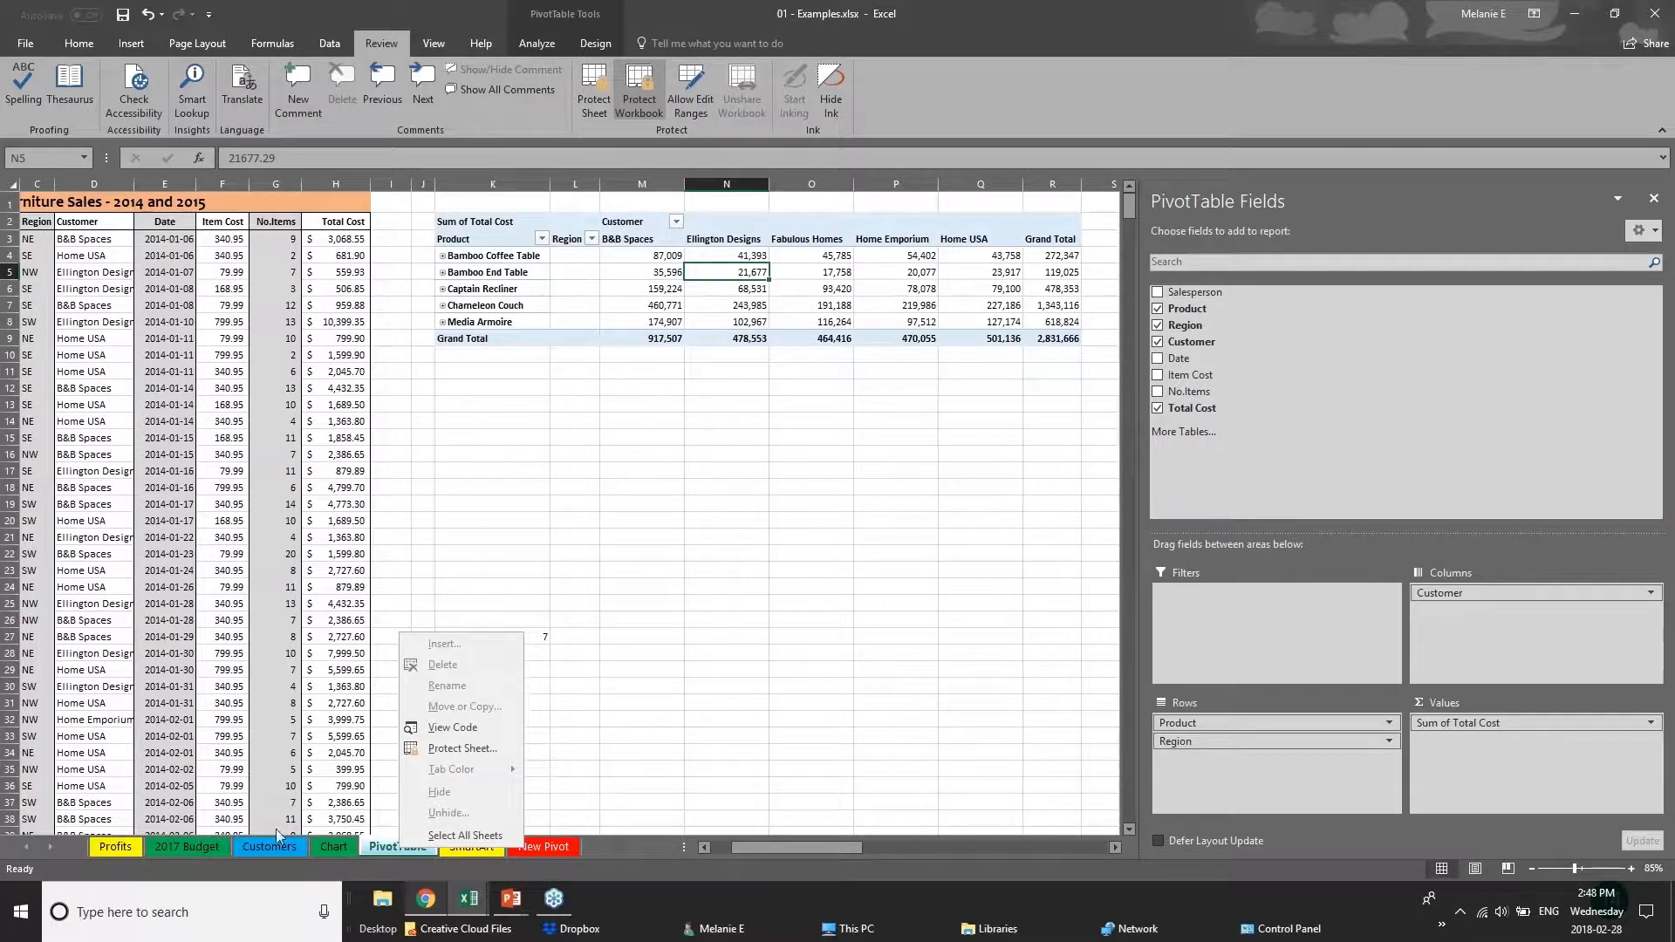
click(283, 850)
click(291, 846)
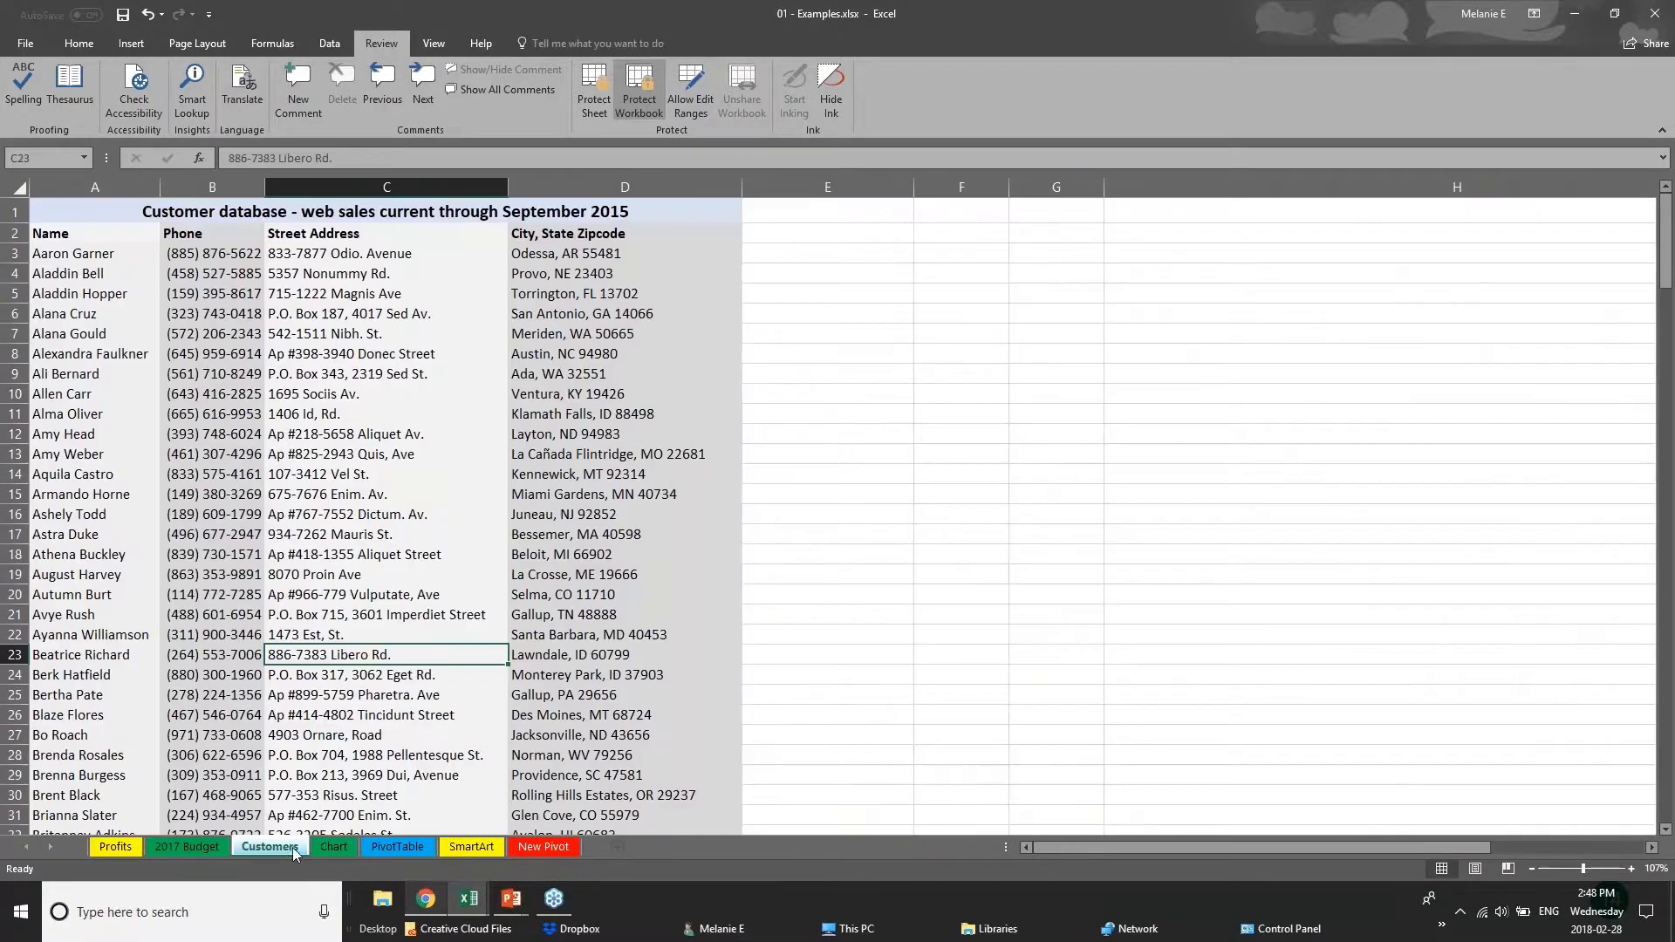
click(333, 846)
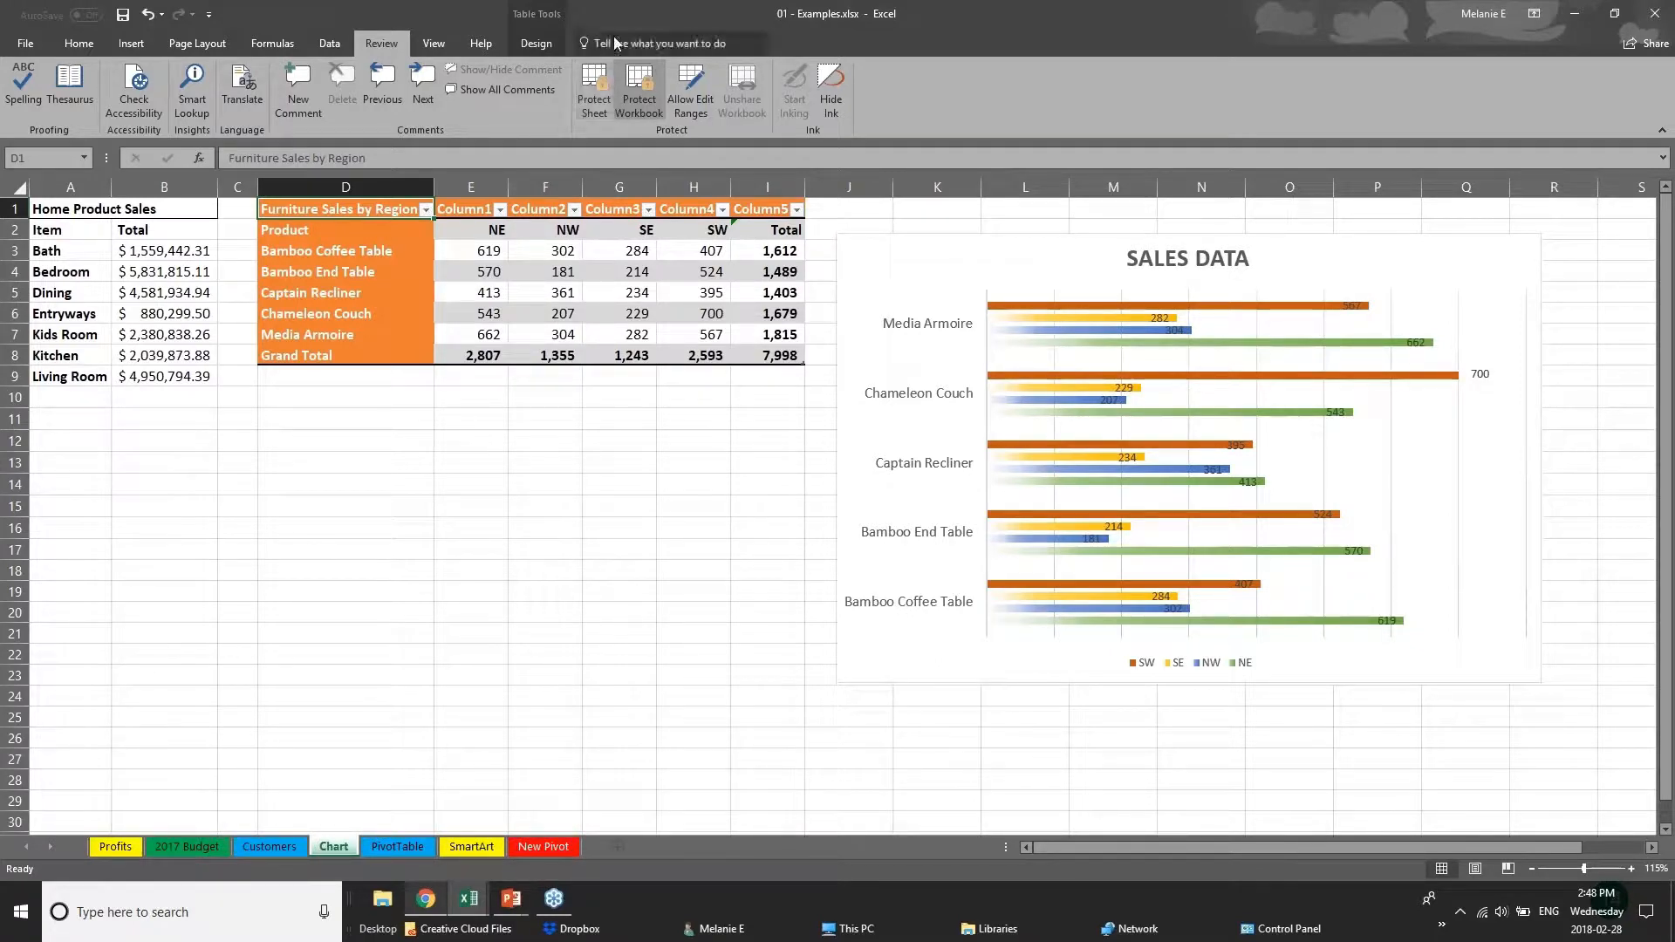
Step: Remove the workbook structure protection by entering the workbook password
click(635, 80)
text(•••)
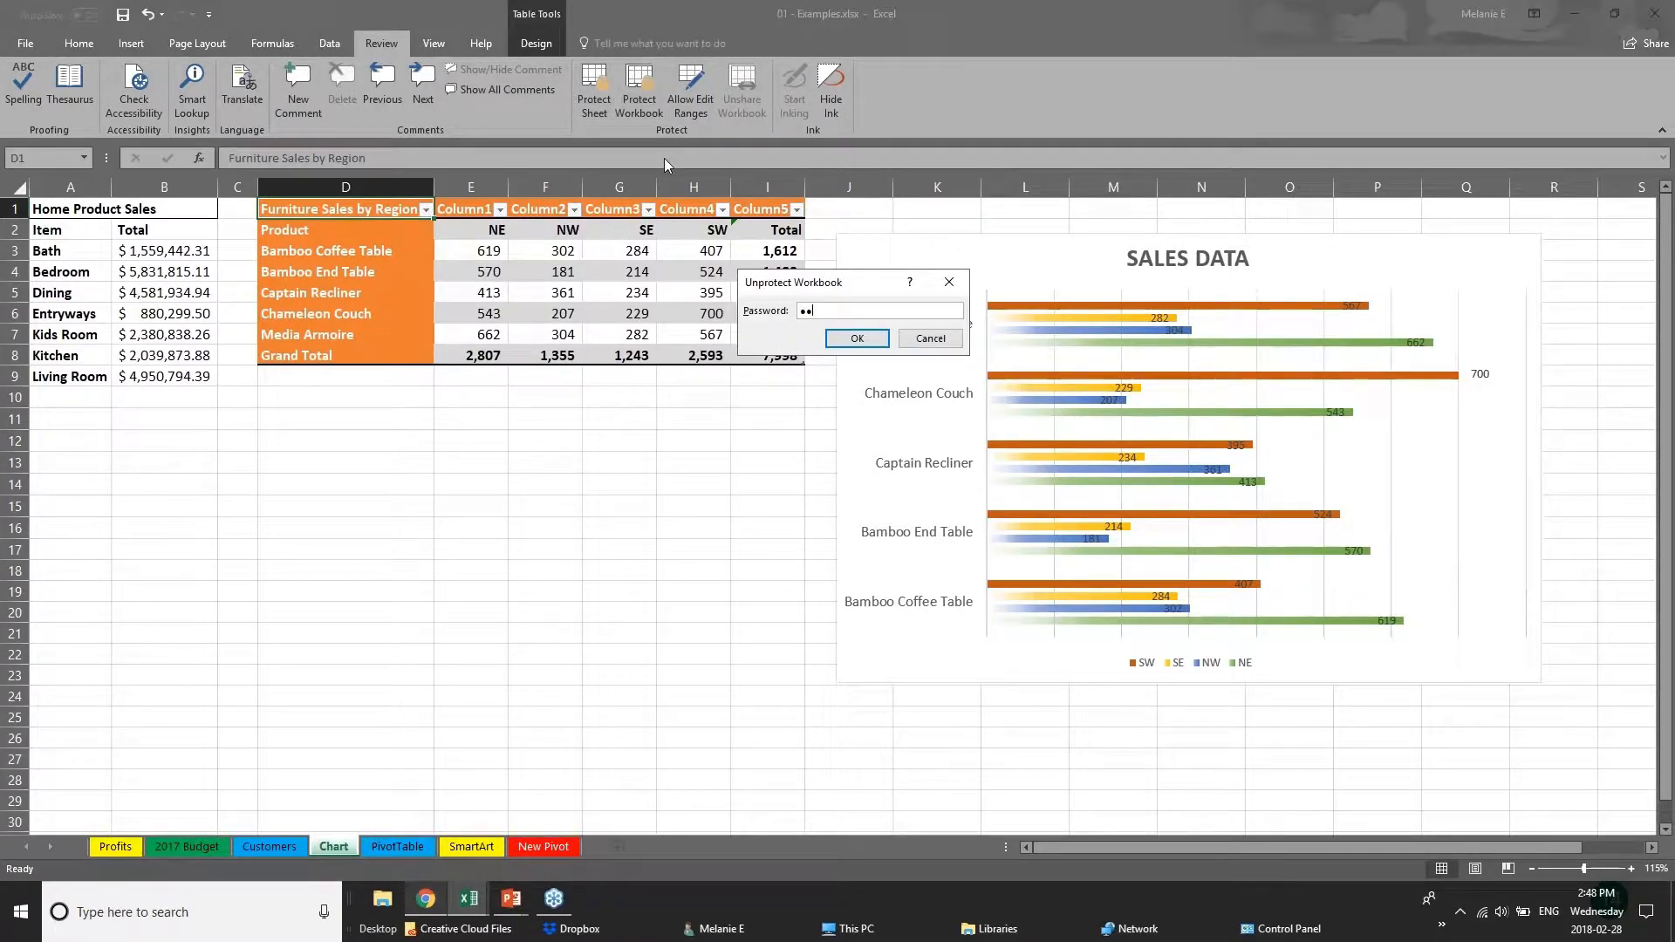
key(Return)
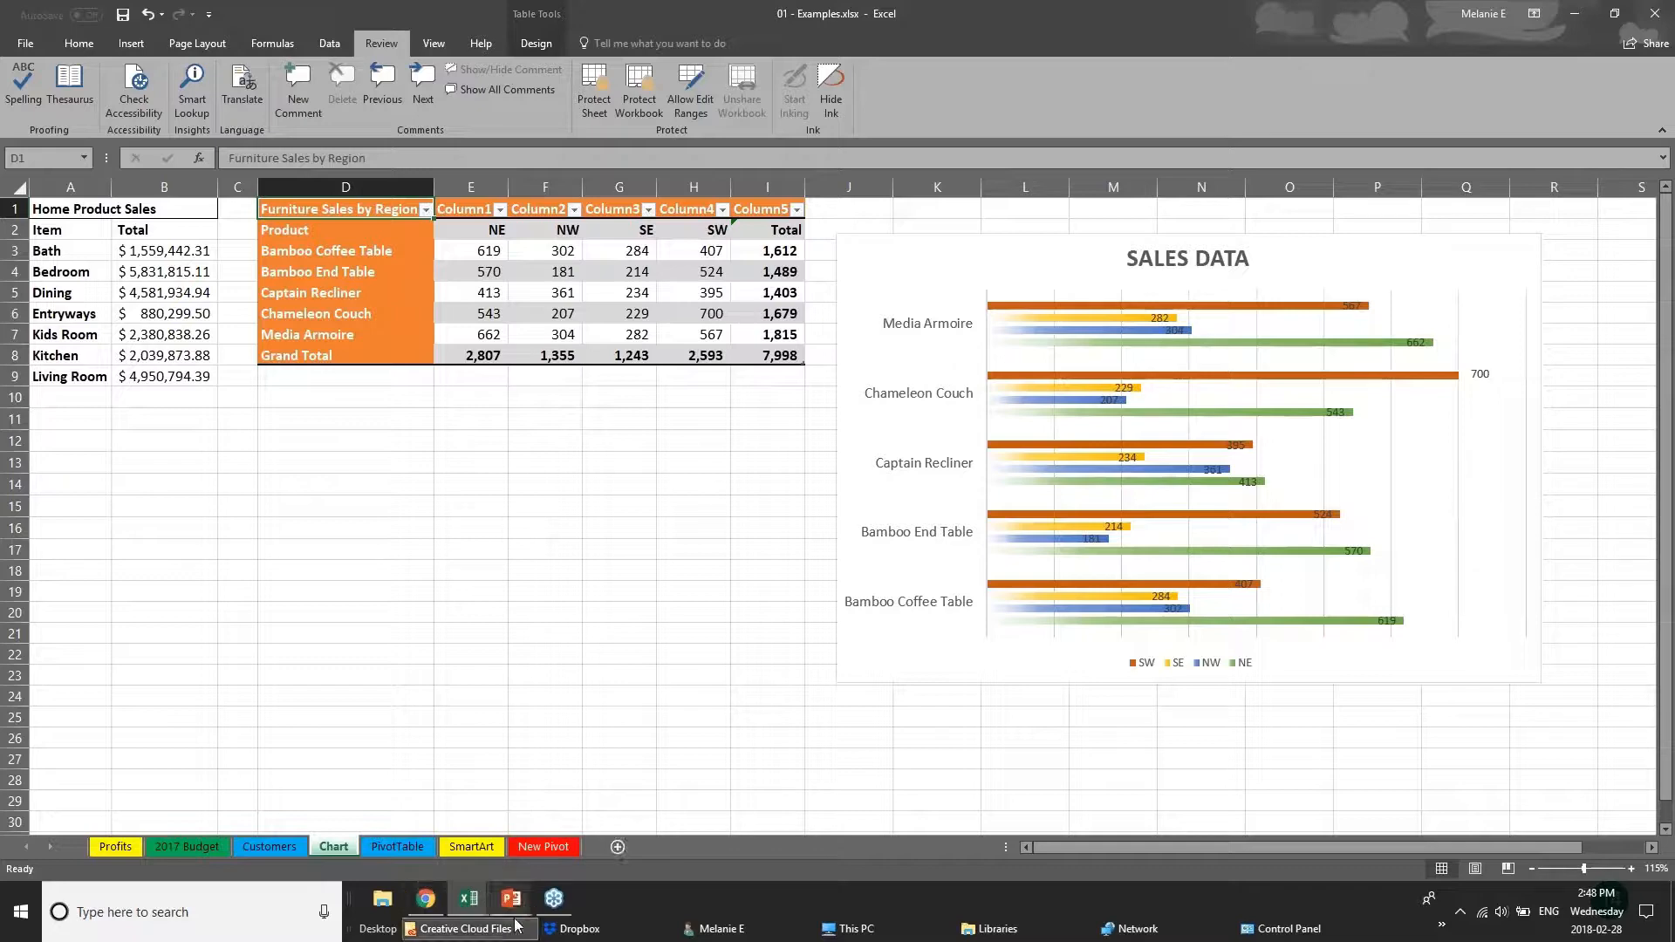
Step: Start sharing the workbook by uploading a copy to OneDrive - Personal
mouse_move(519, 913)
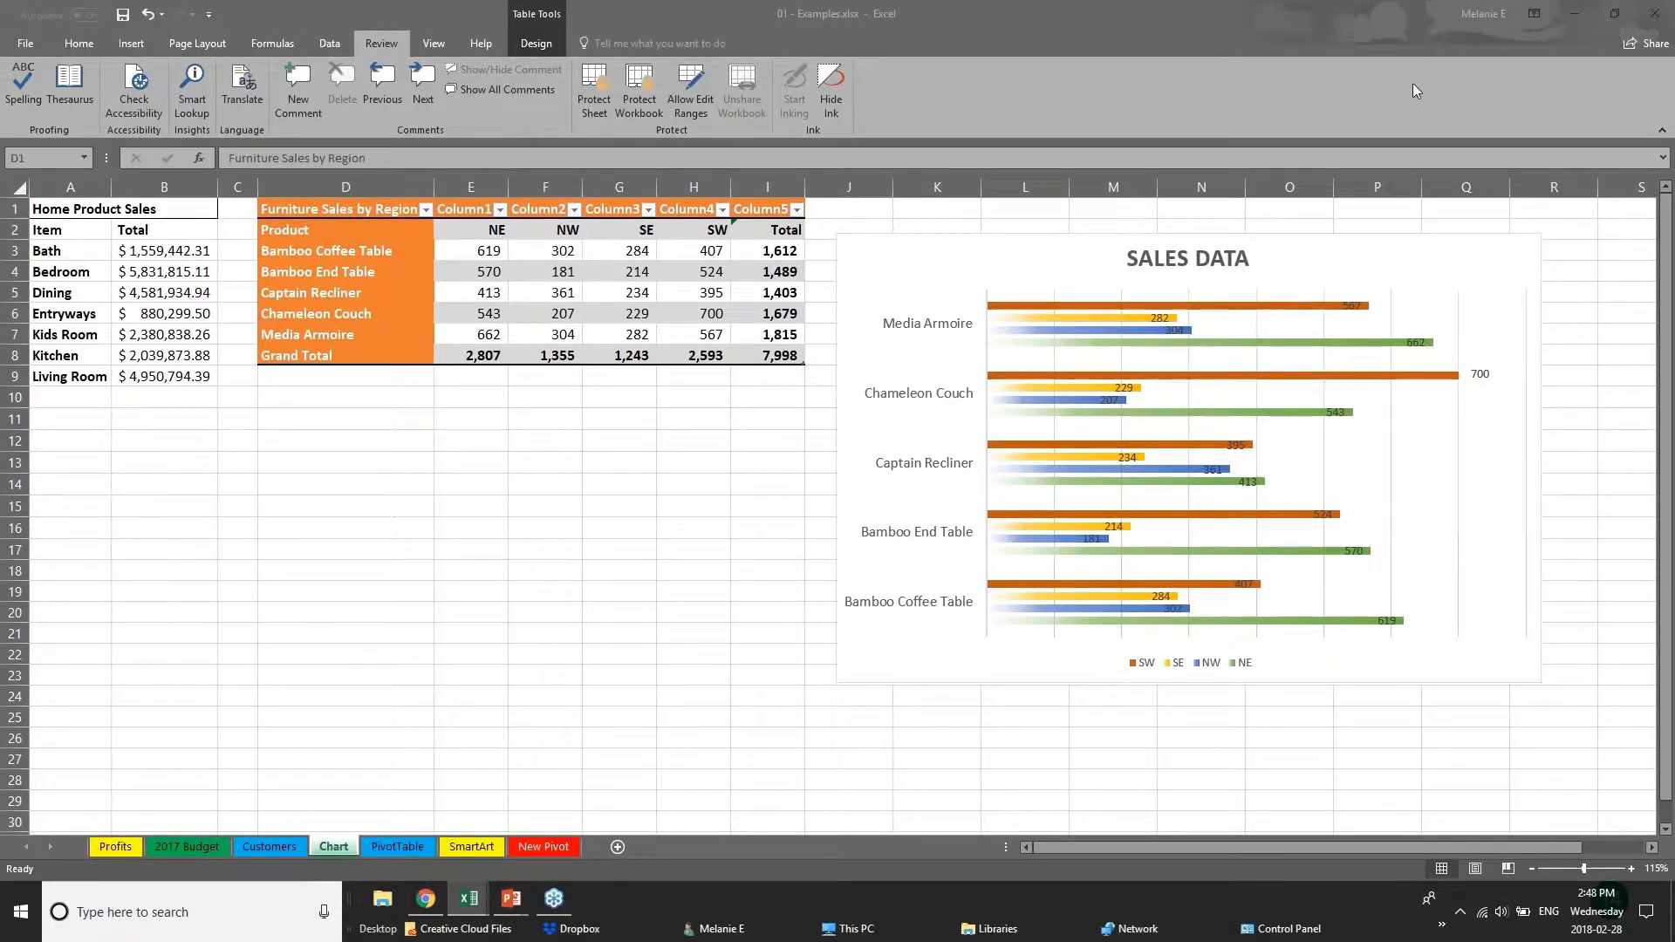
click(1636, 49)
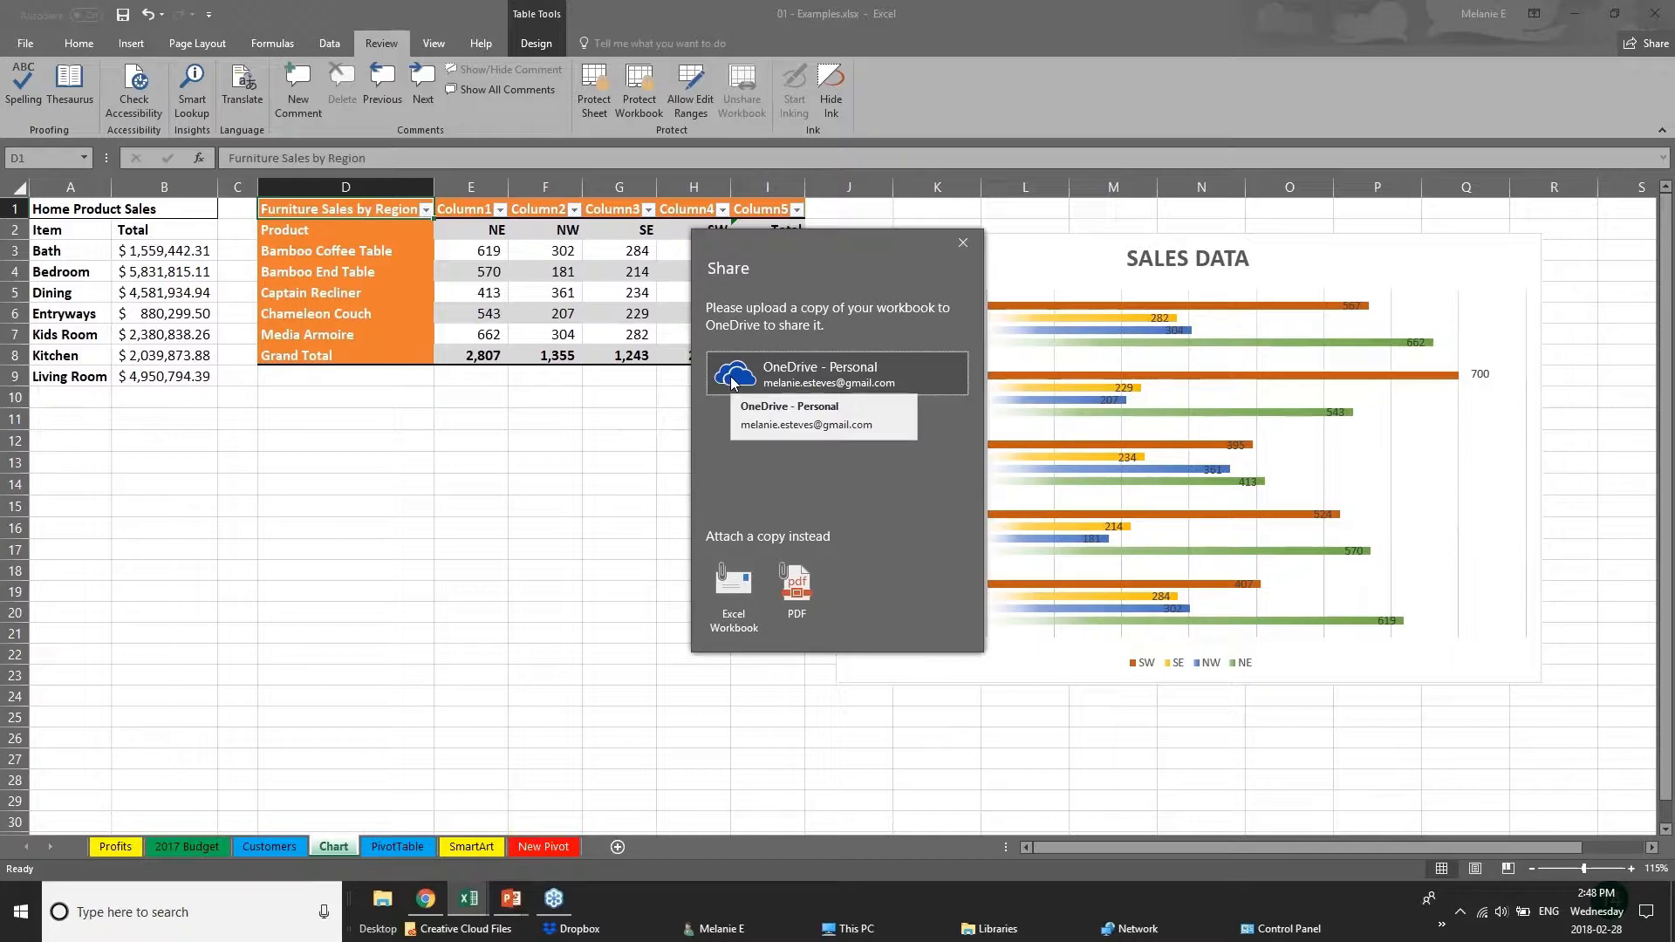
click(732, 381)
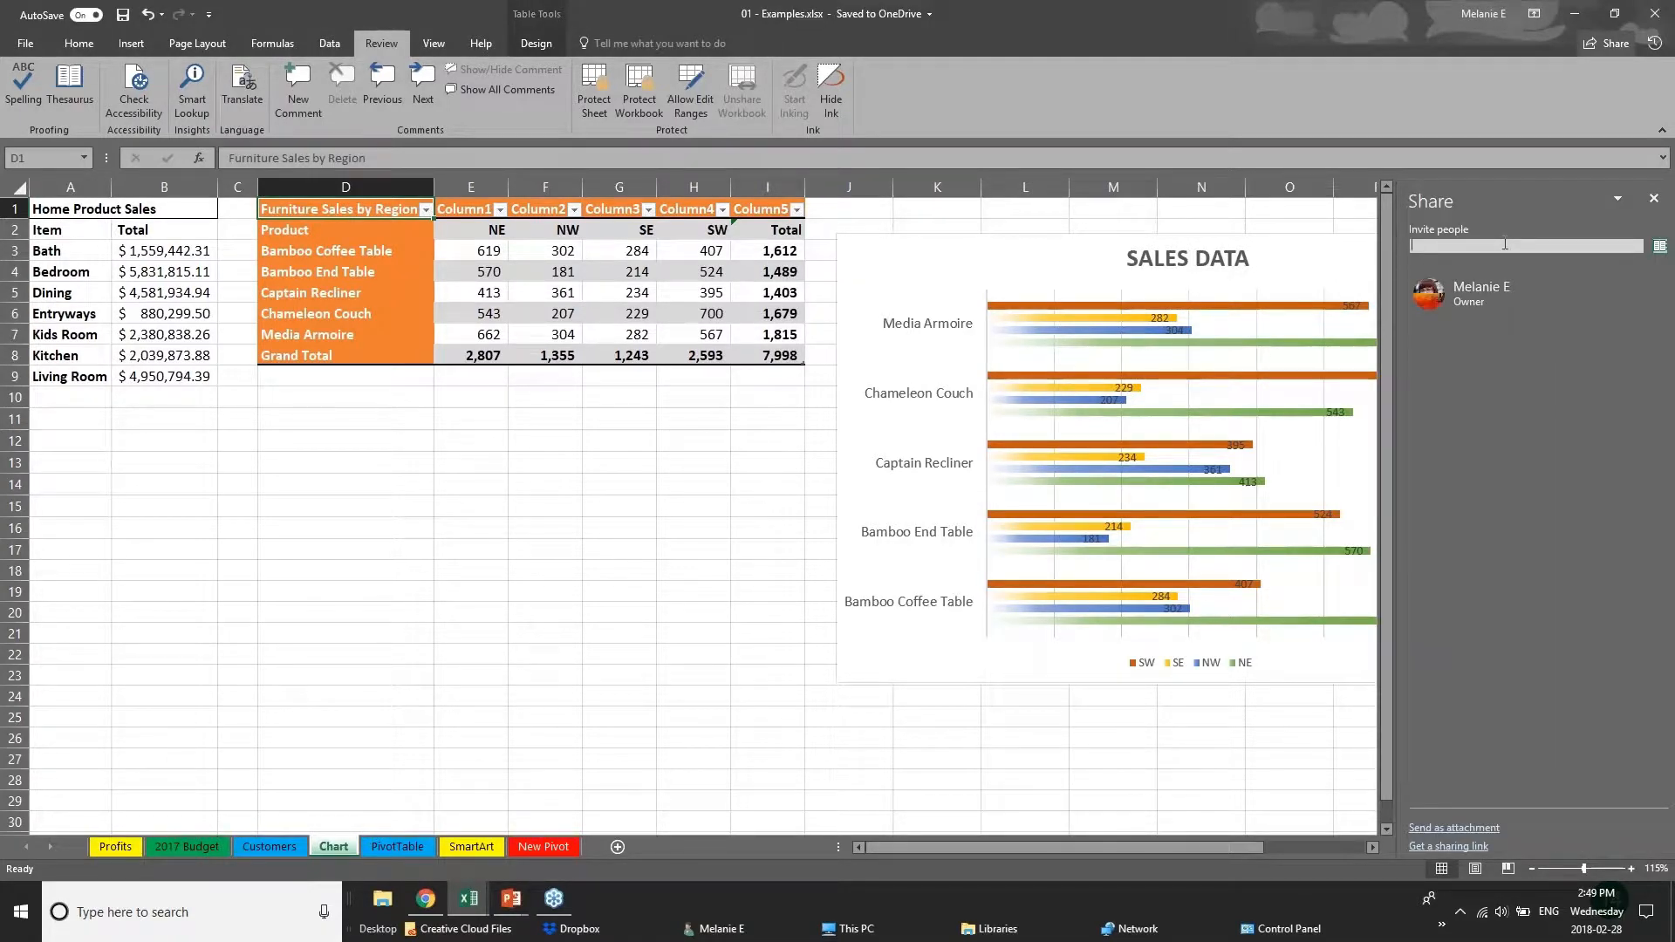
Step: Add a contact's e-mail as an invitee, review the Can edit and Can view permissions, and close sharing without sending the invitation
text(chery)
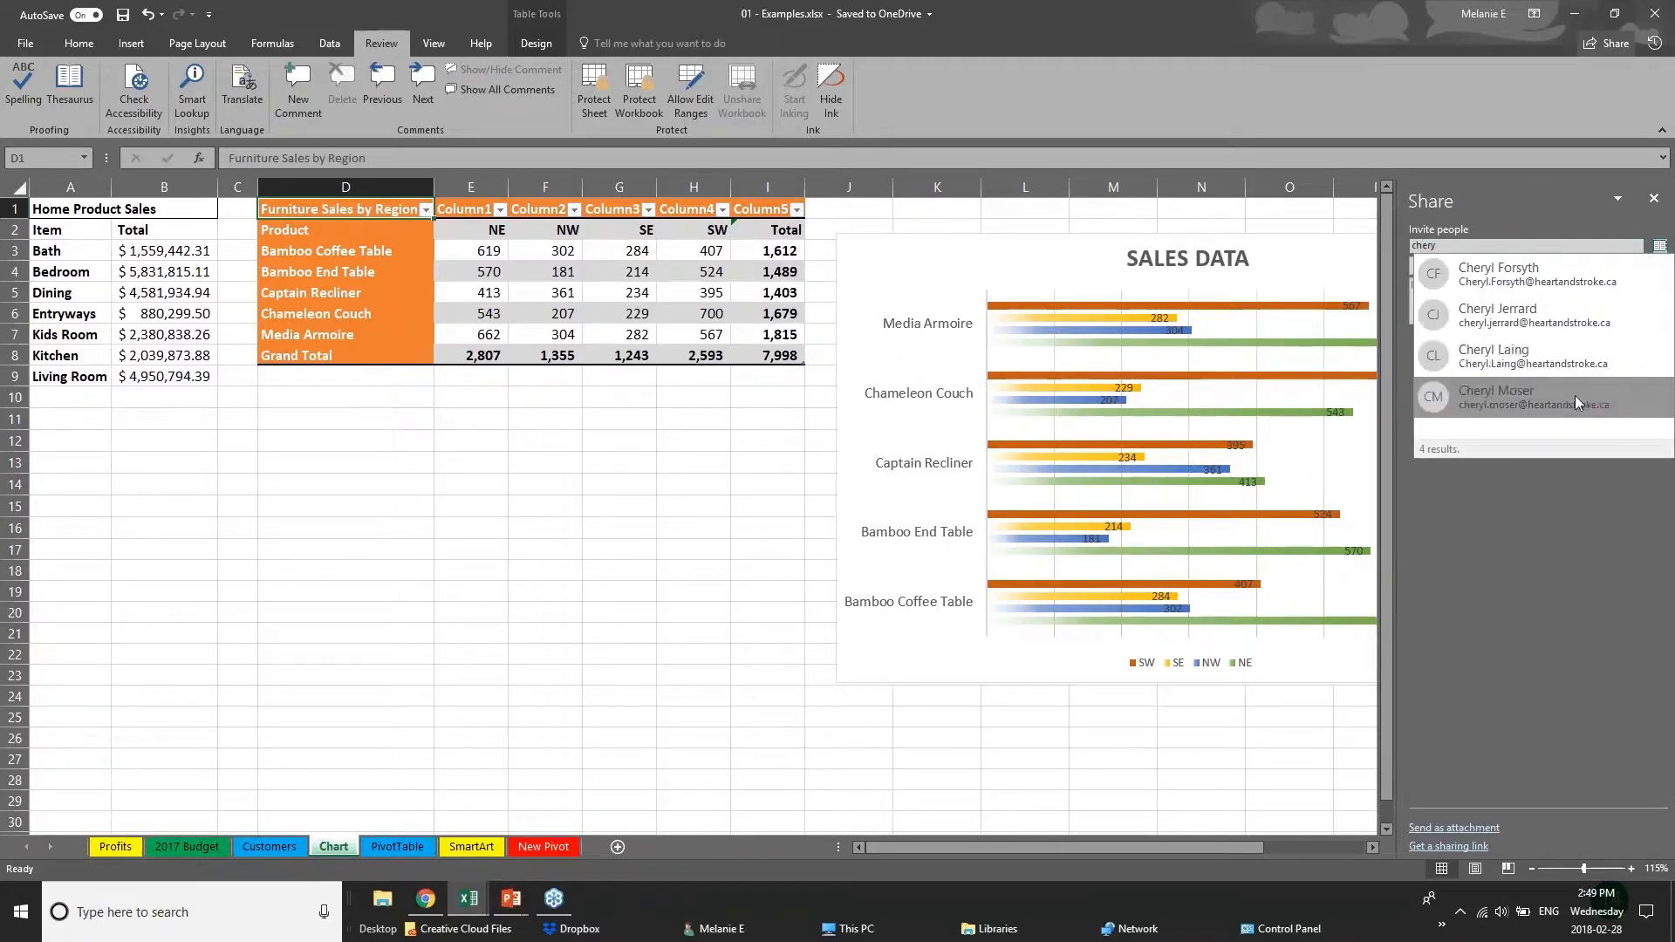
click(1573, 363)
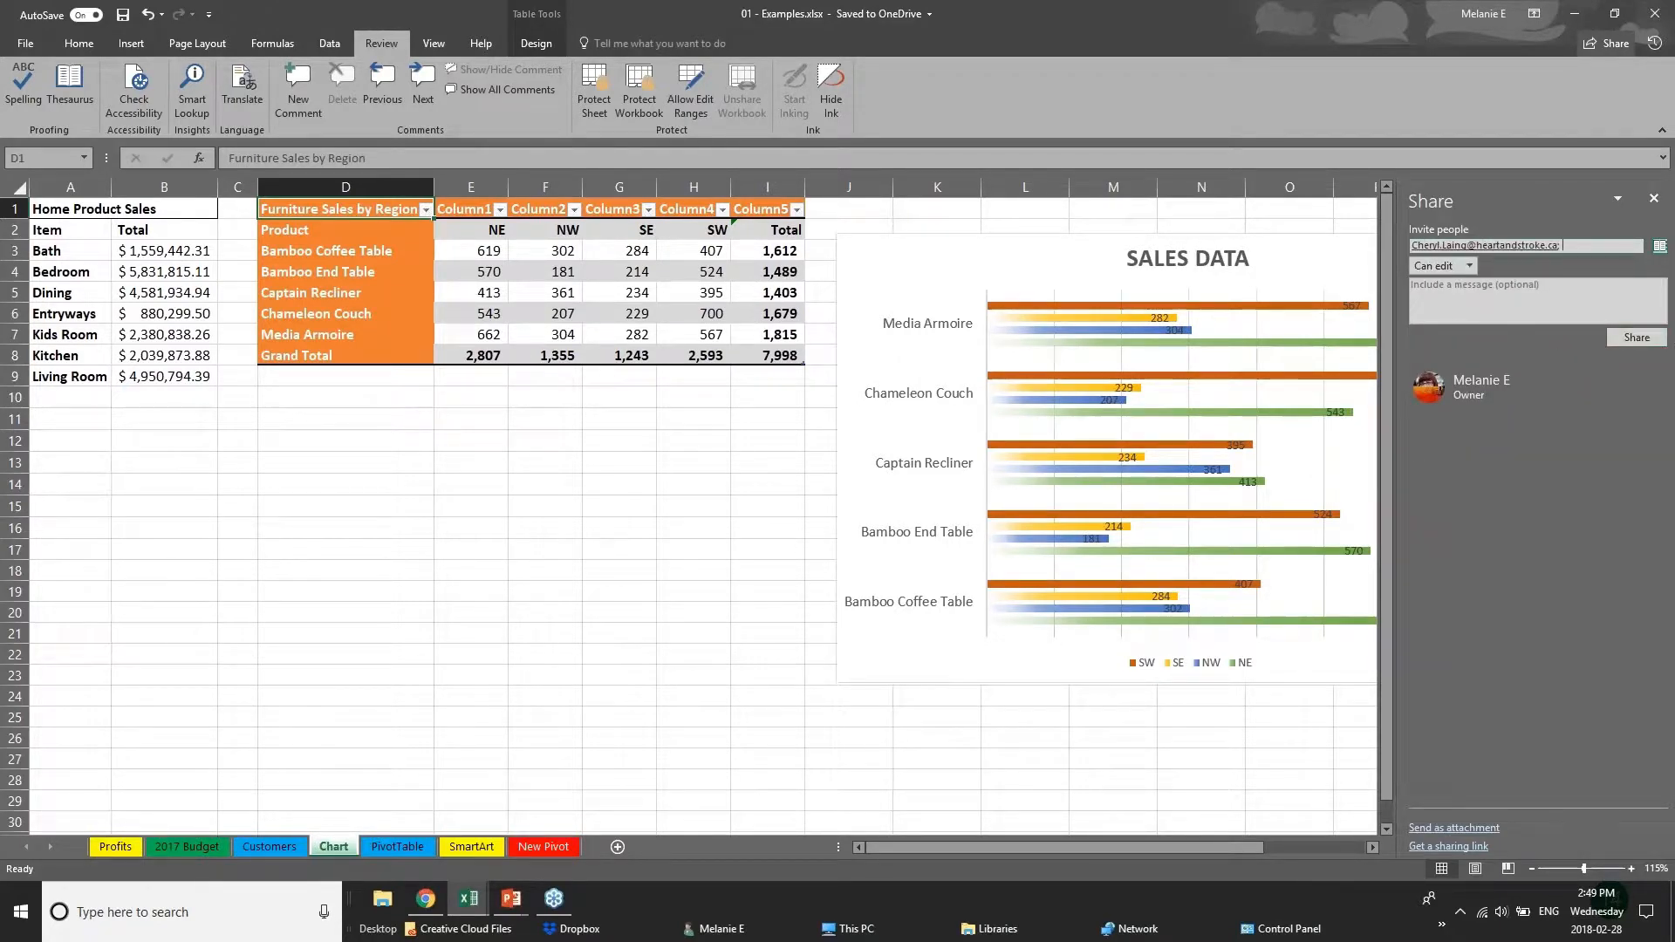
click(1468, 265)
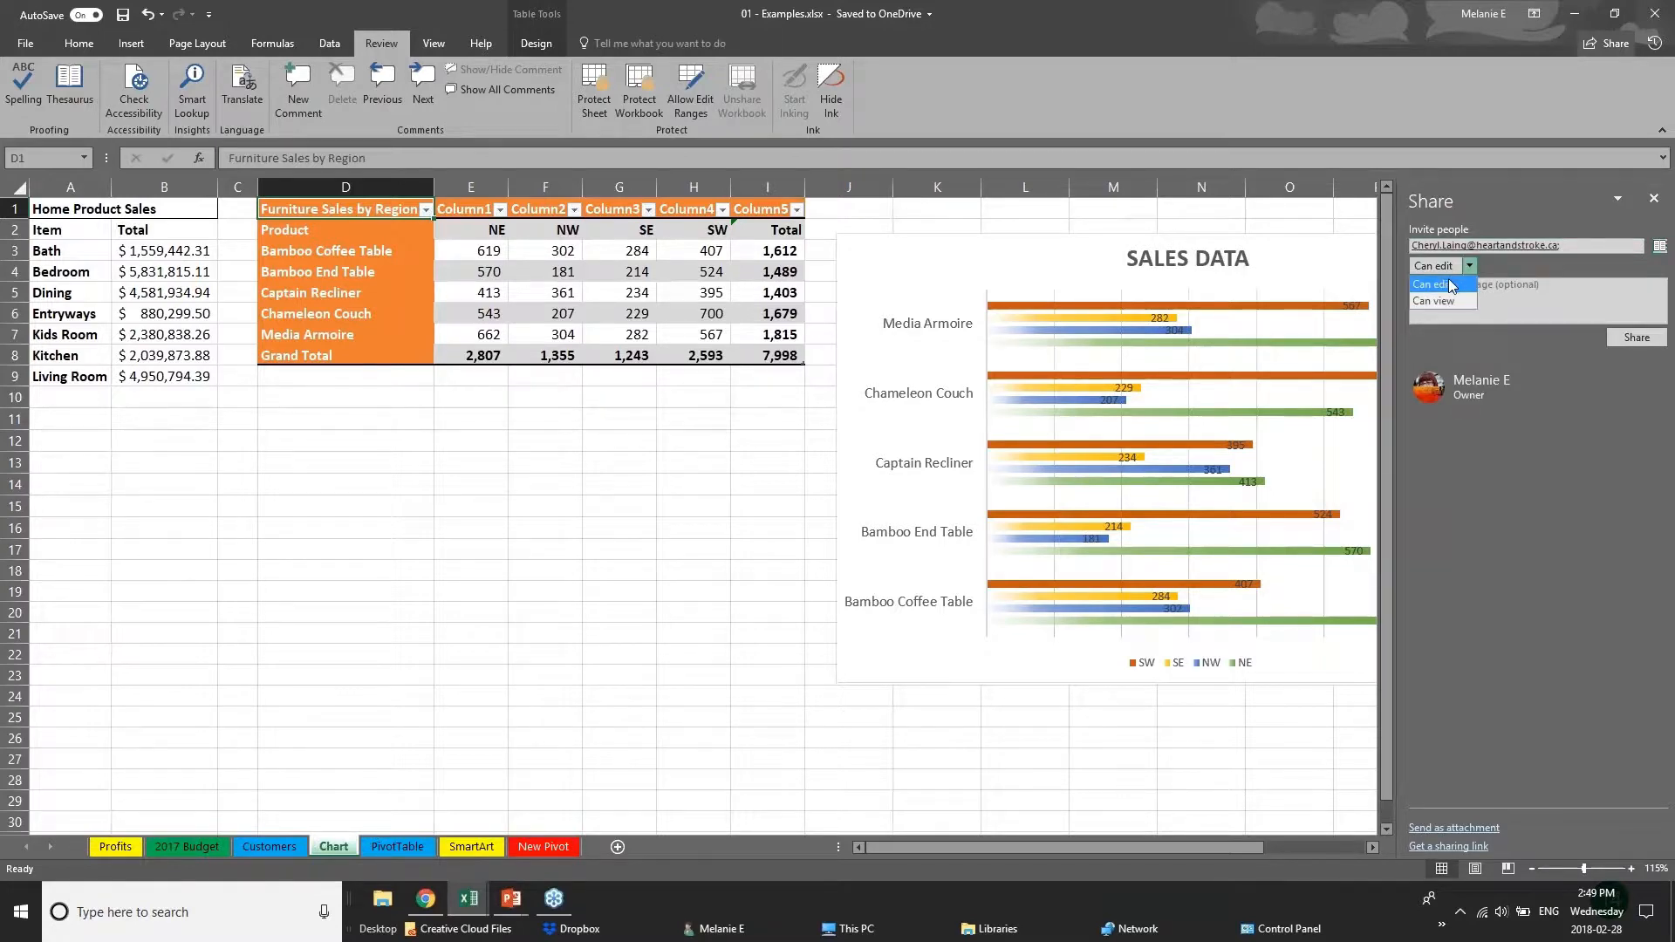
click(1558, 419)
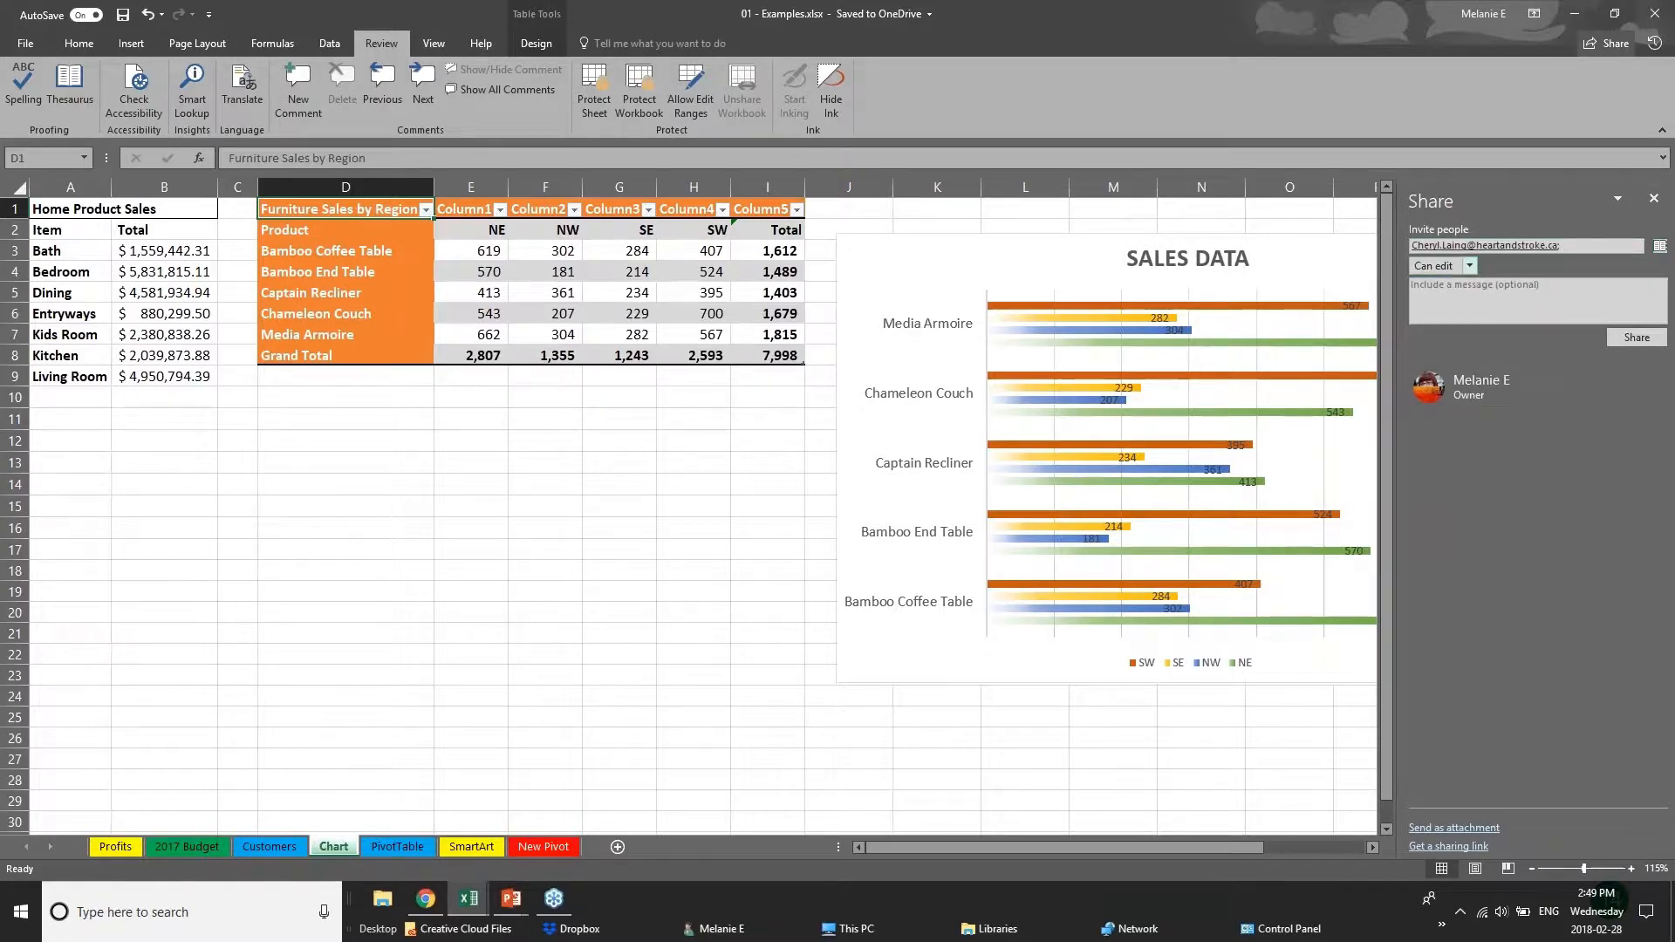
click(1653, 198)
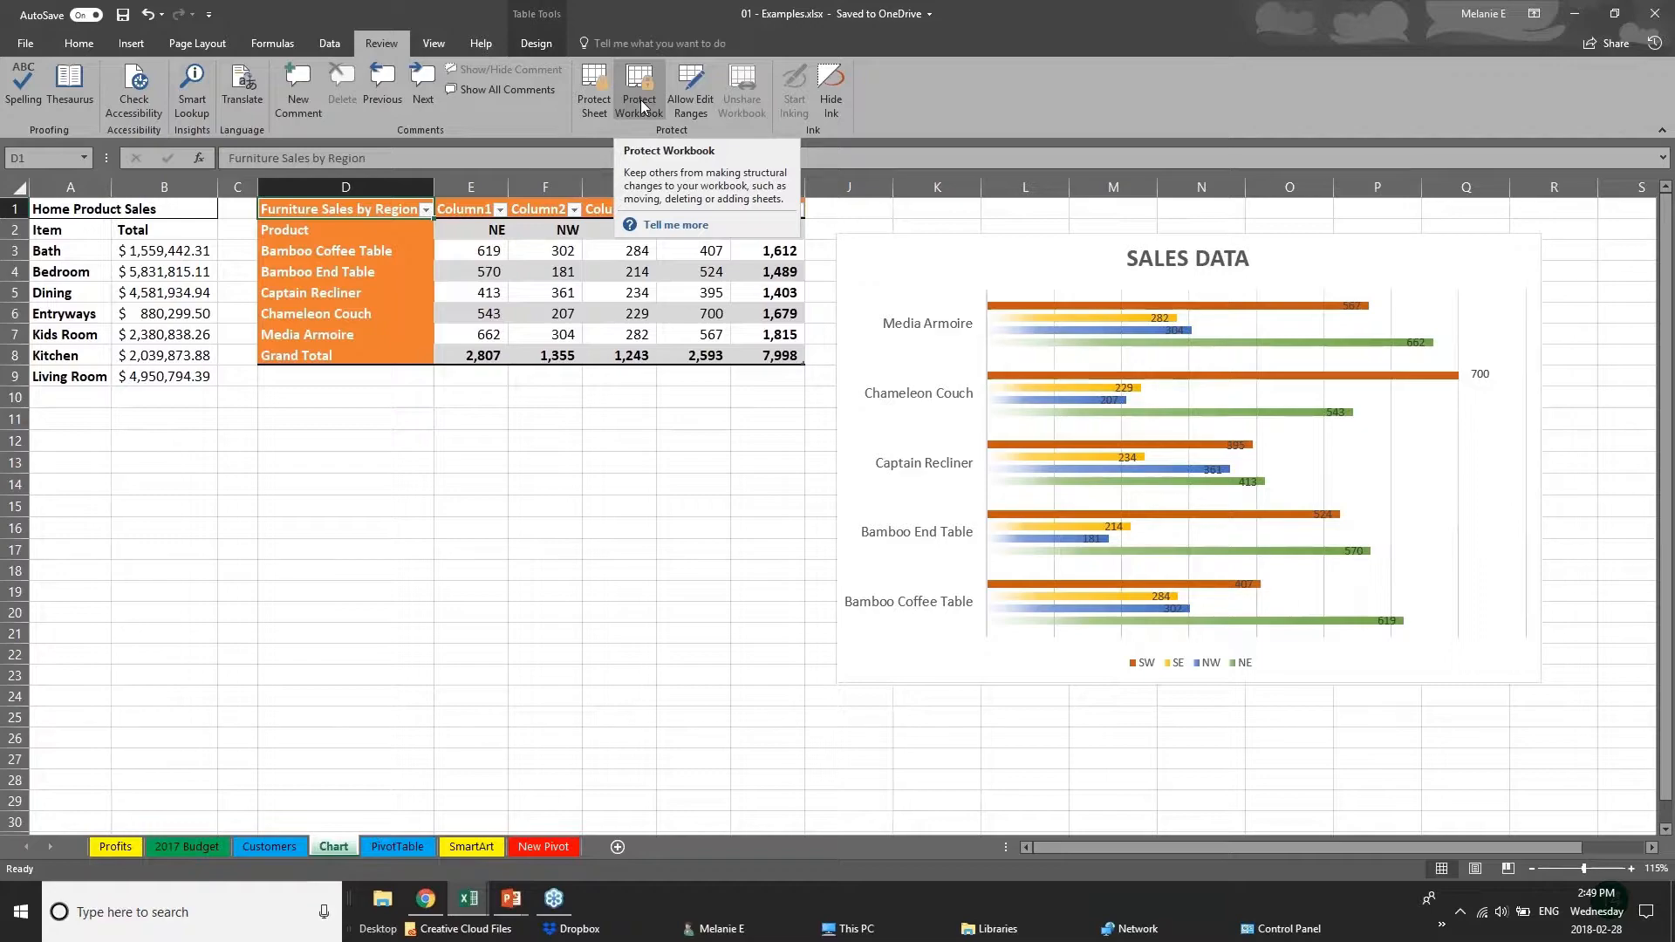
Step: Switch to the running PowerPoint slide show
click(511, 899)
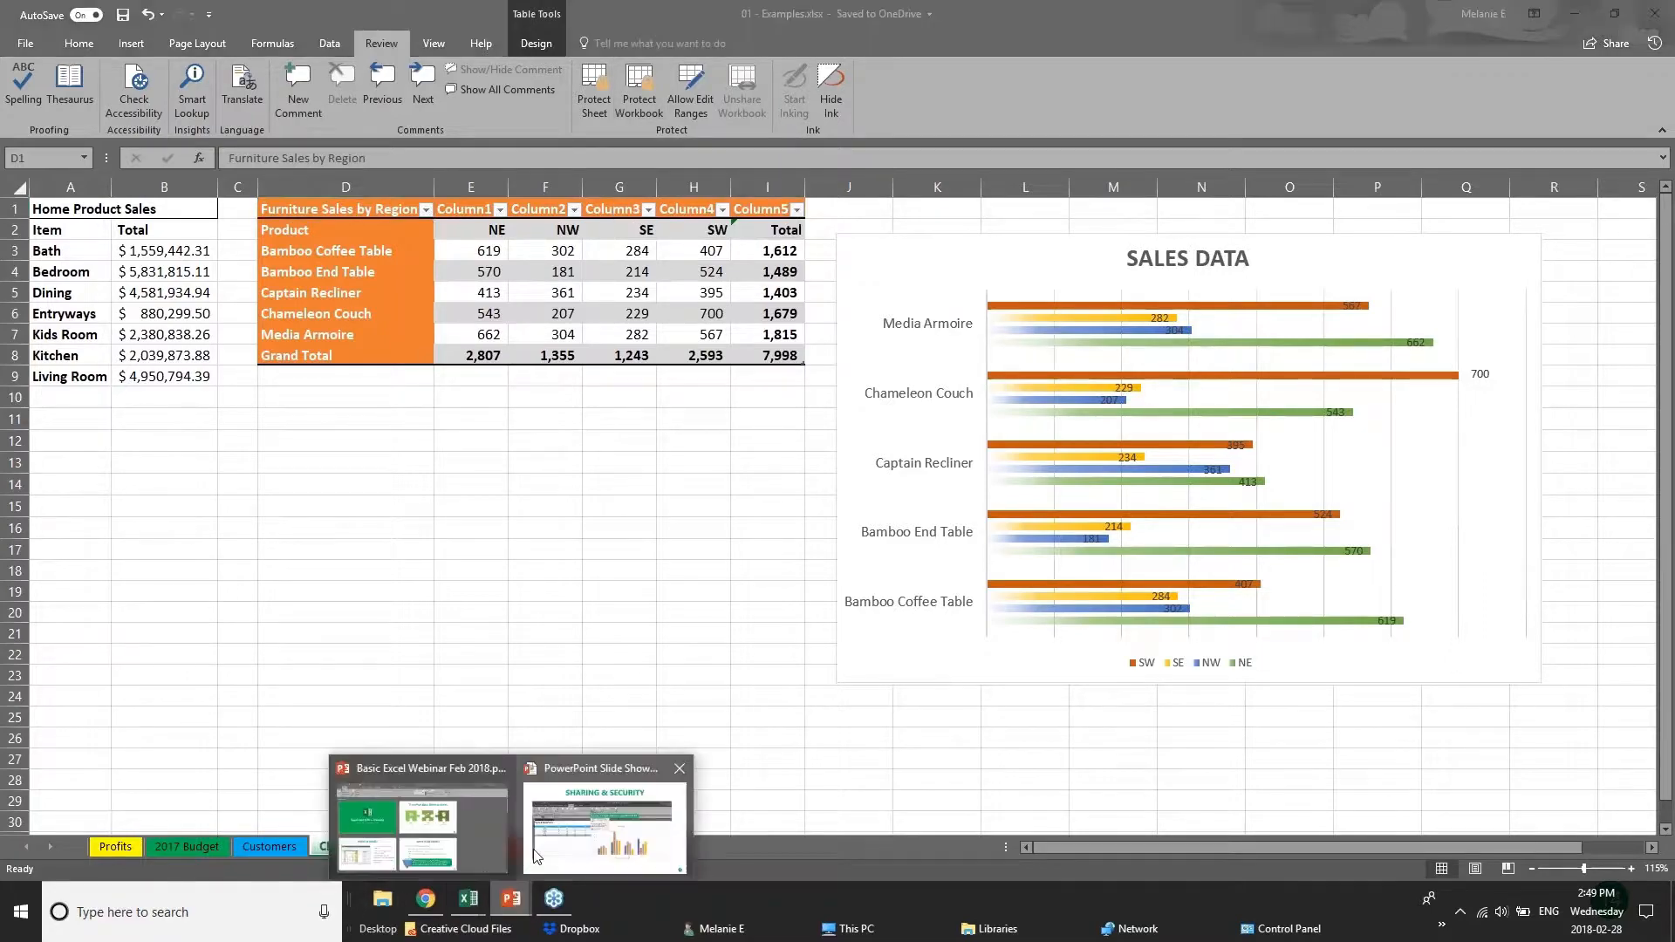
click(600, 827)
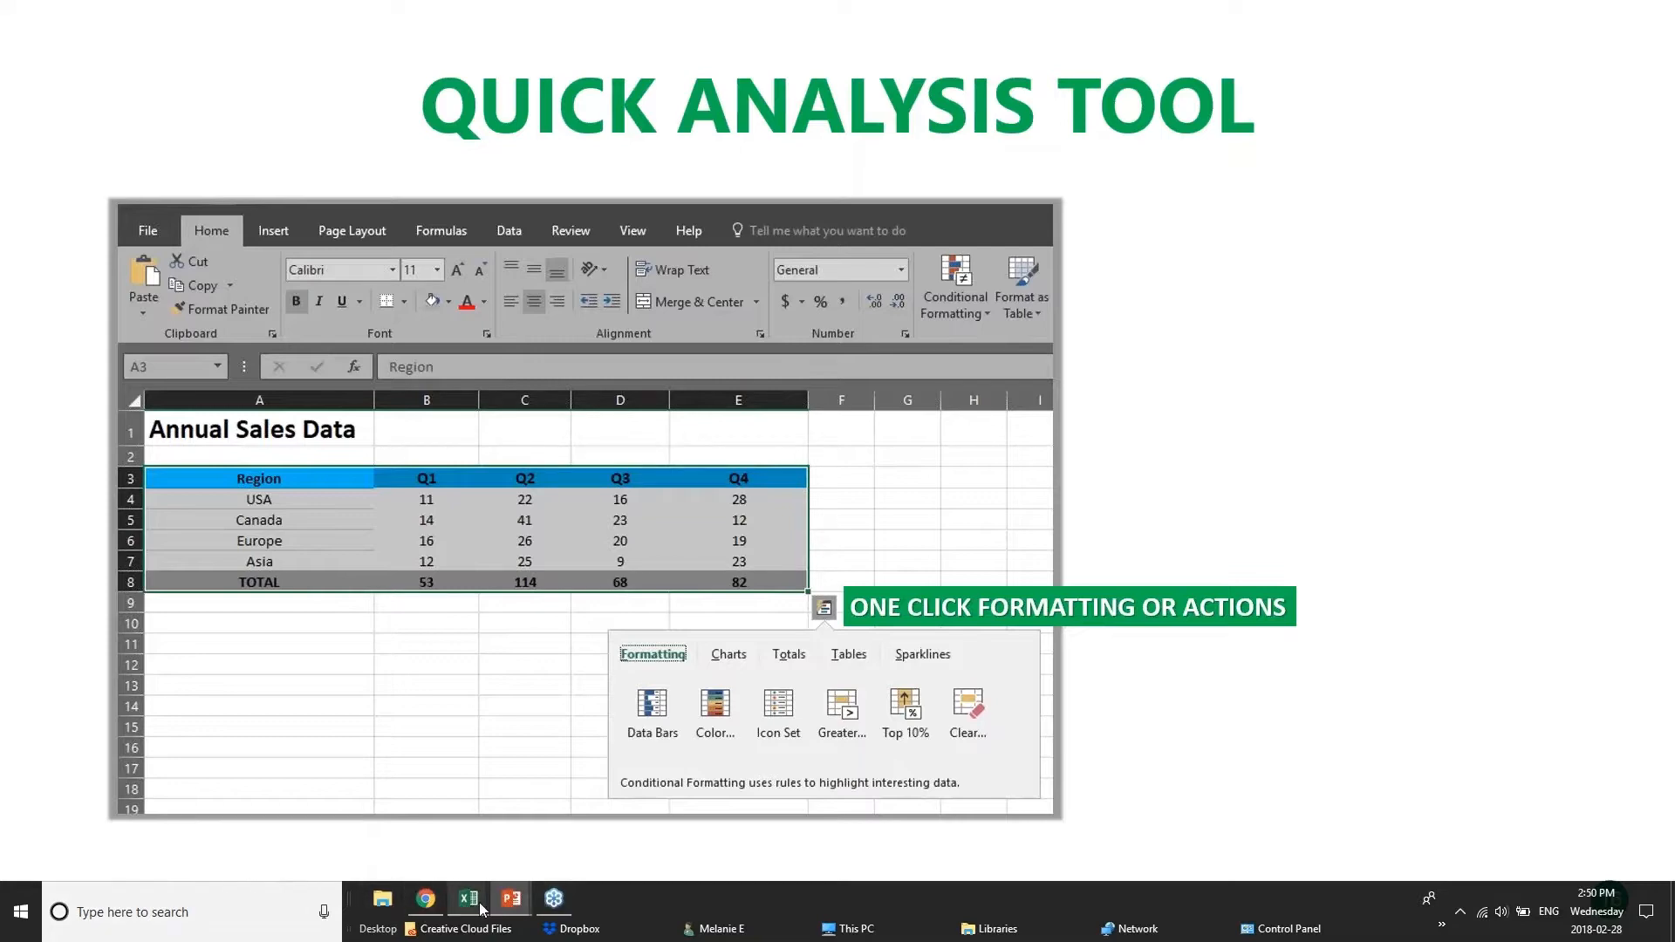
Step: Switch to the Excel workbook Webinar Sample Workbook v1.xlsx
mouse_move(478, 902)
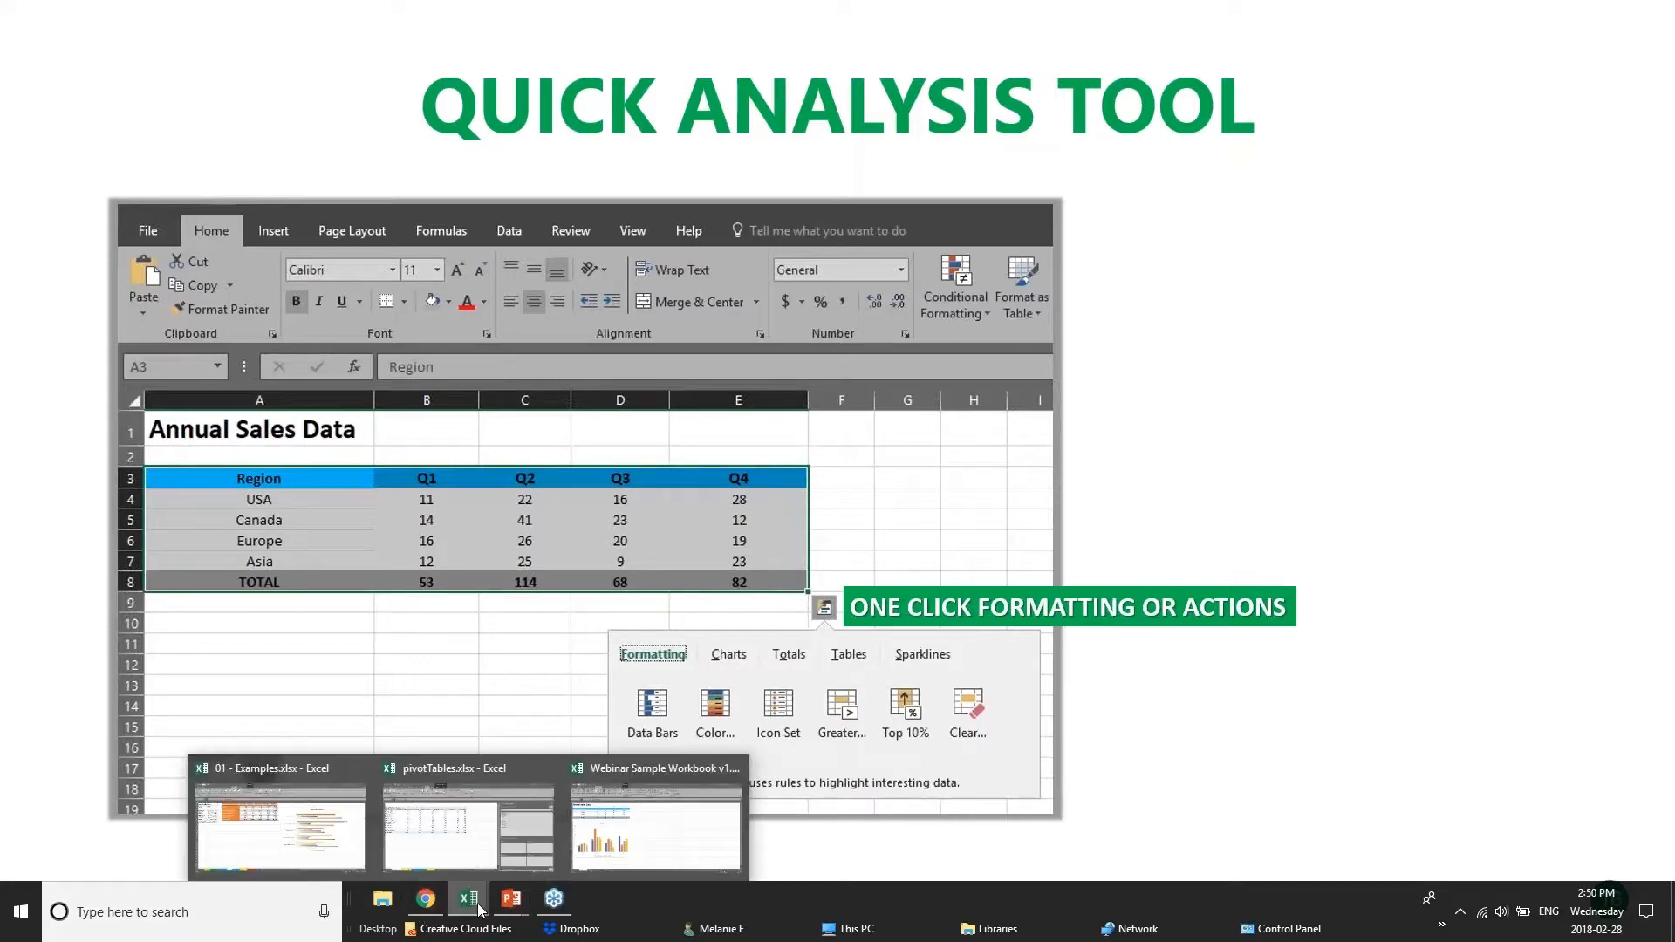
click(634, 835)
click(625, 391)
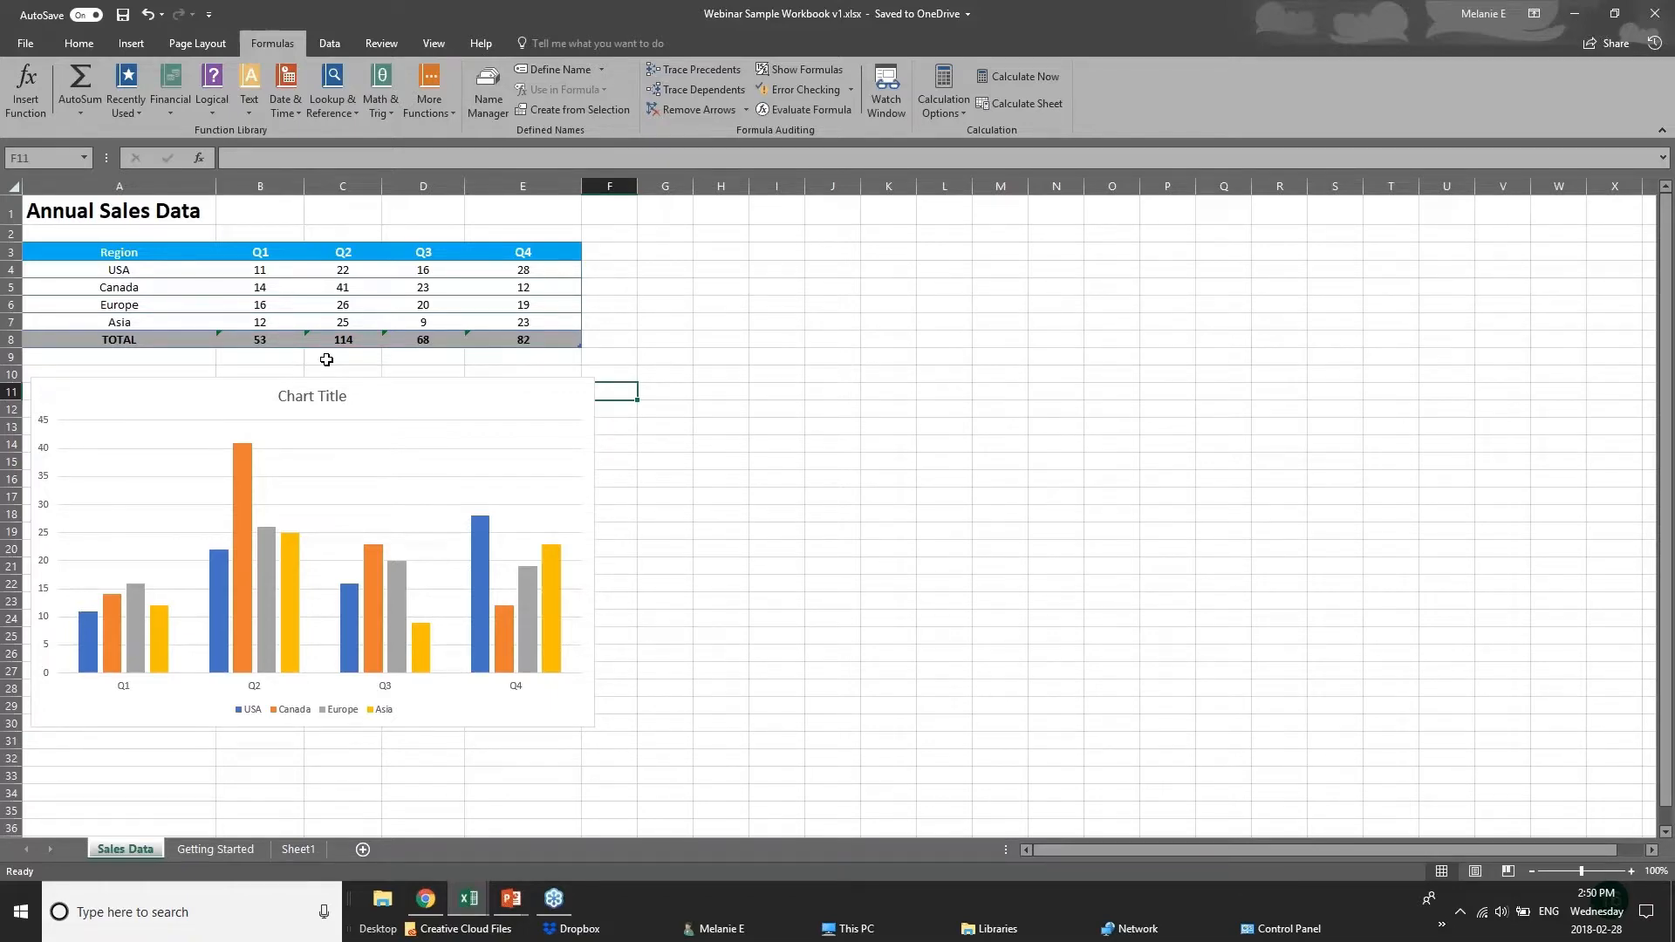
Step: Apply a colour scale and data bars to the Annual Sales Data table, A3:E8, using the Quick Analysis tool
drag(261, 280, 556, 336)
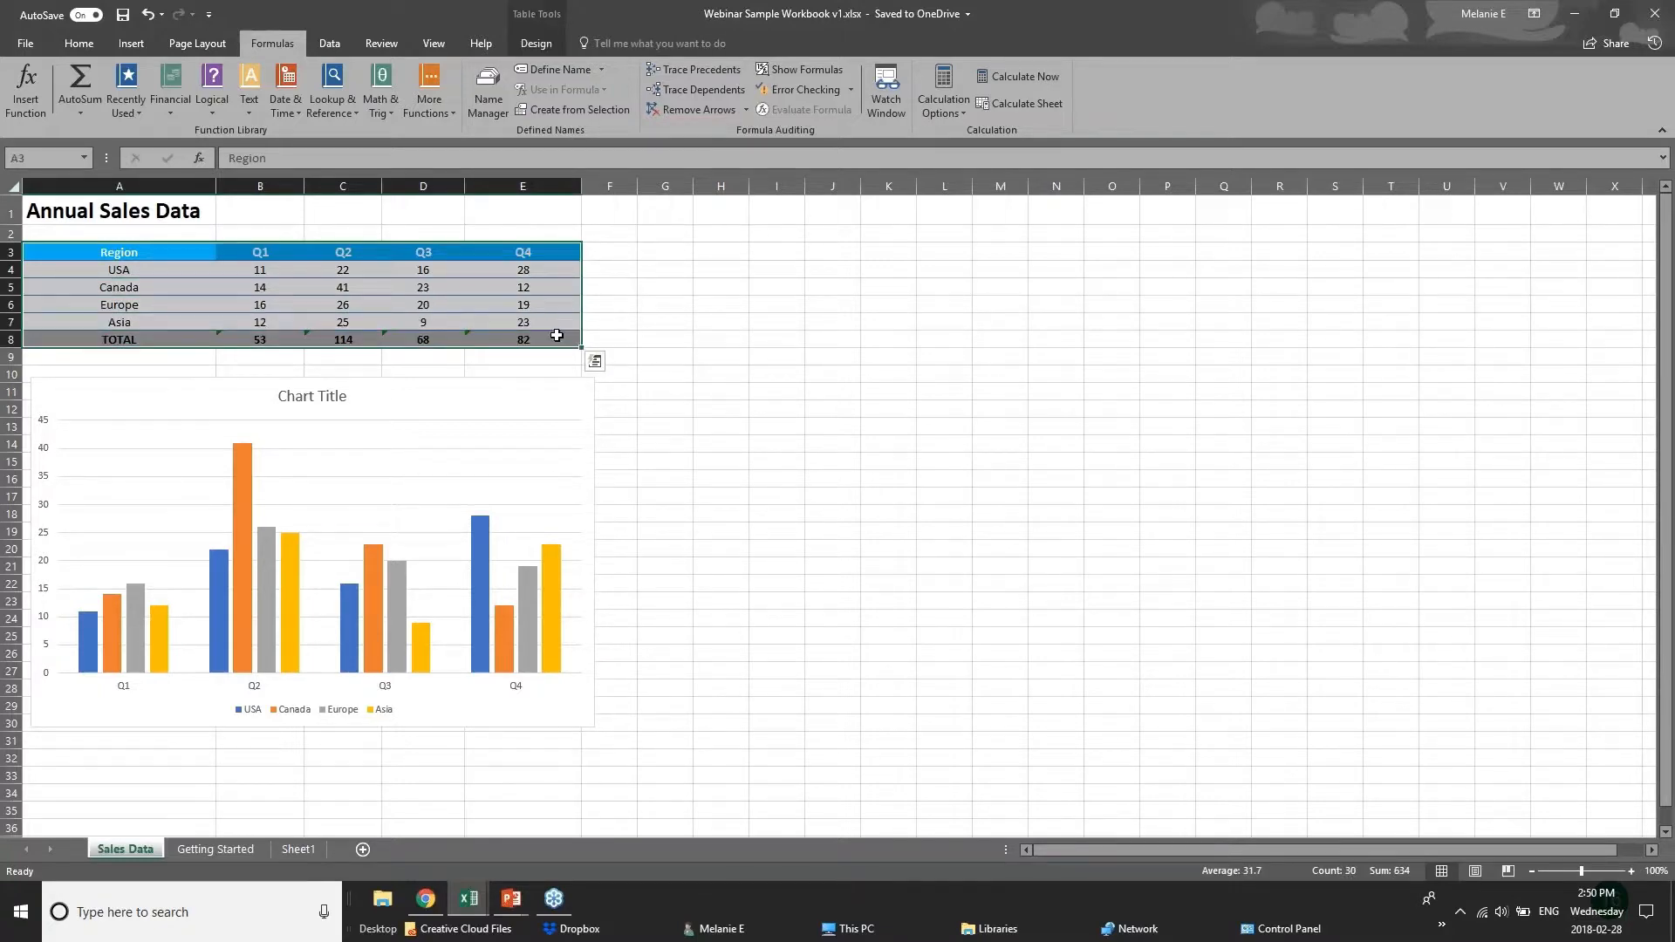
click(595, 363)
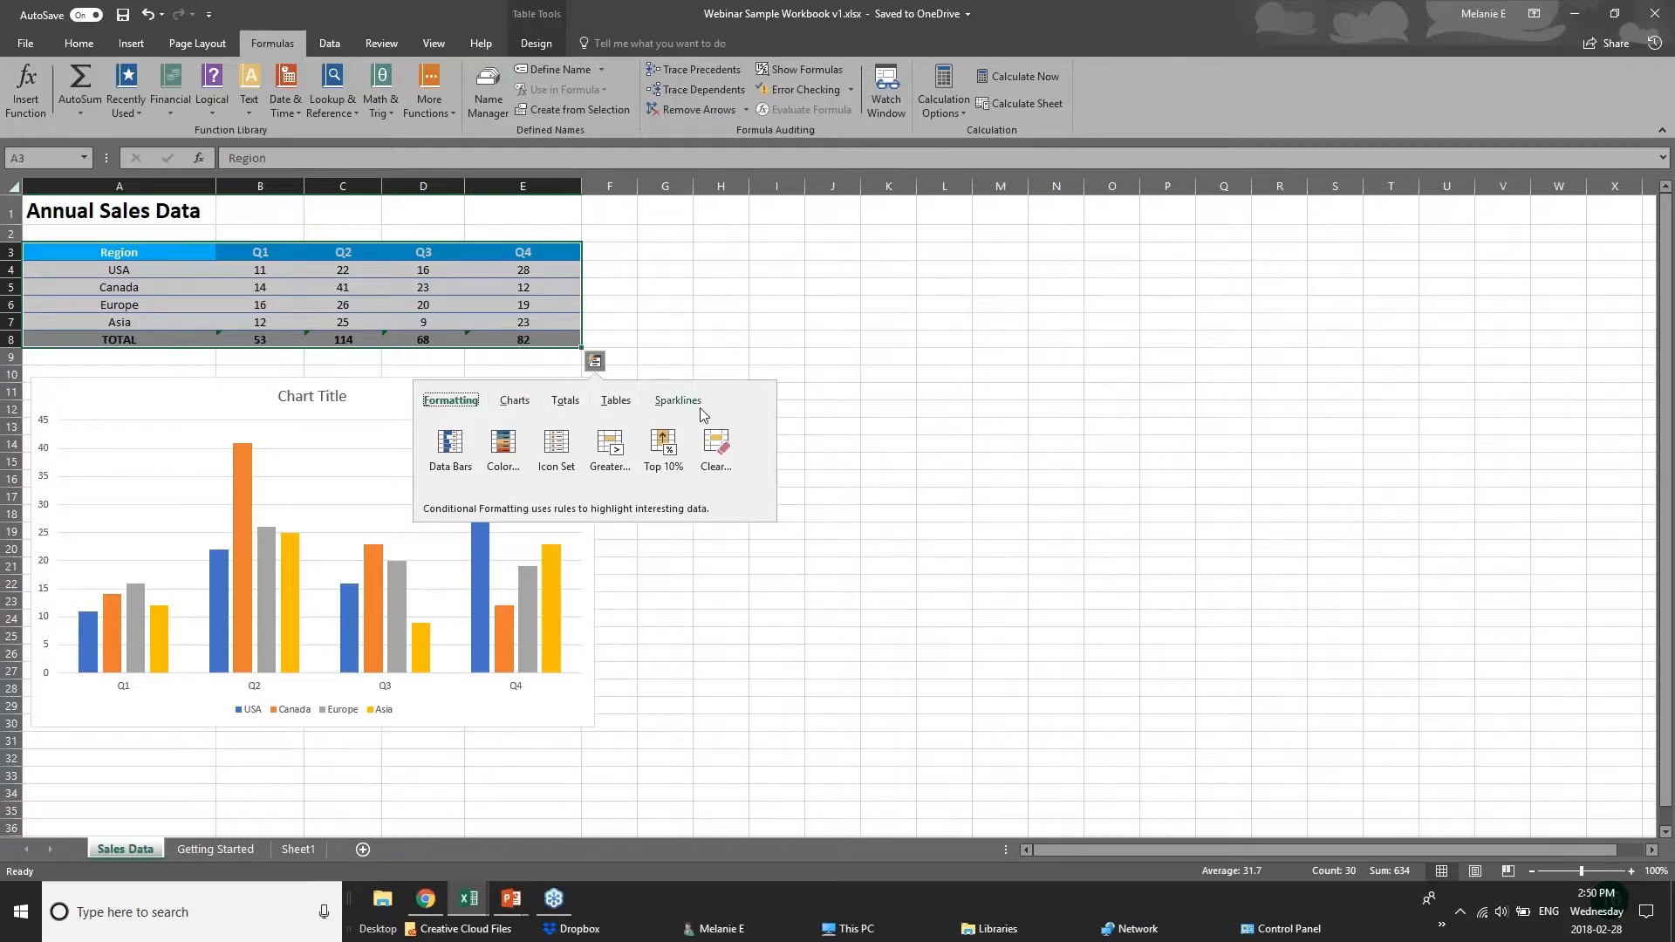
click(567, 404)
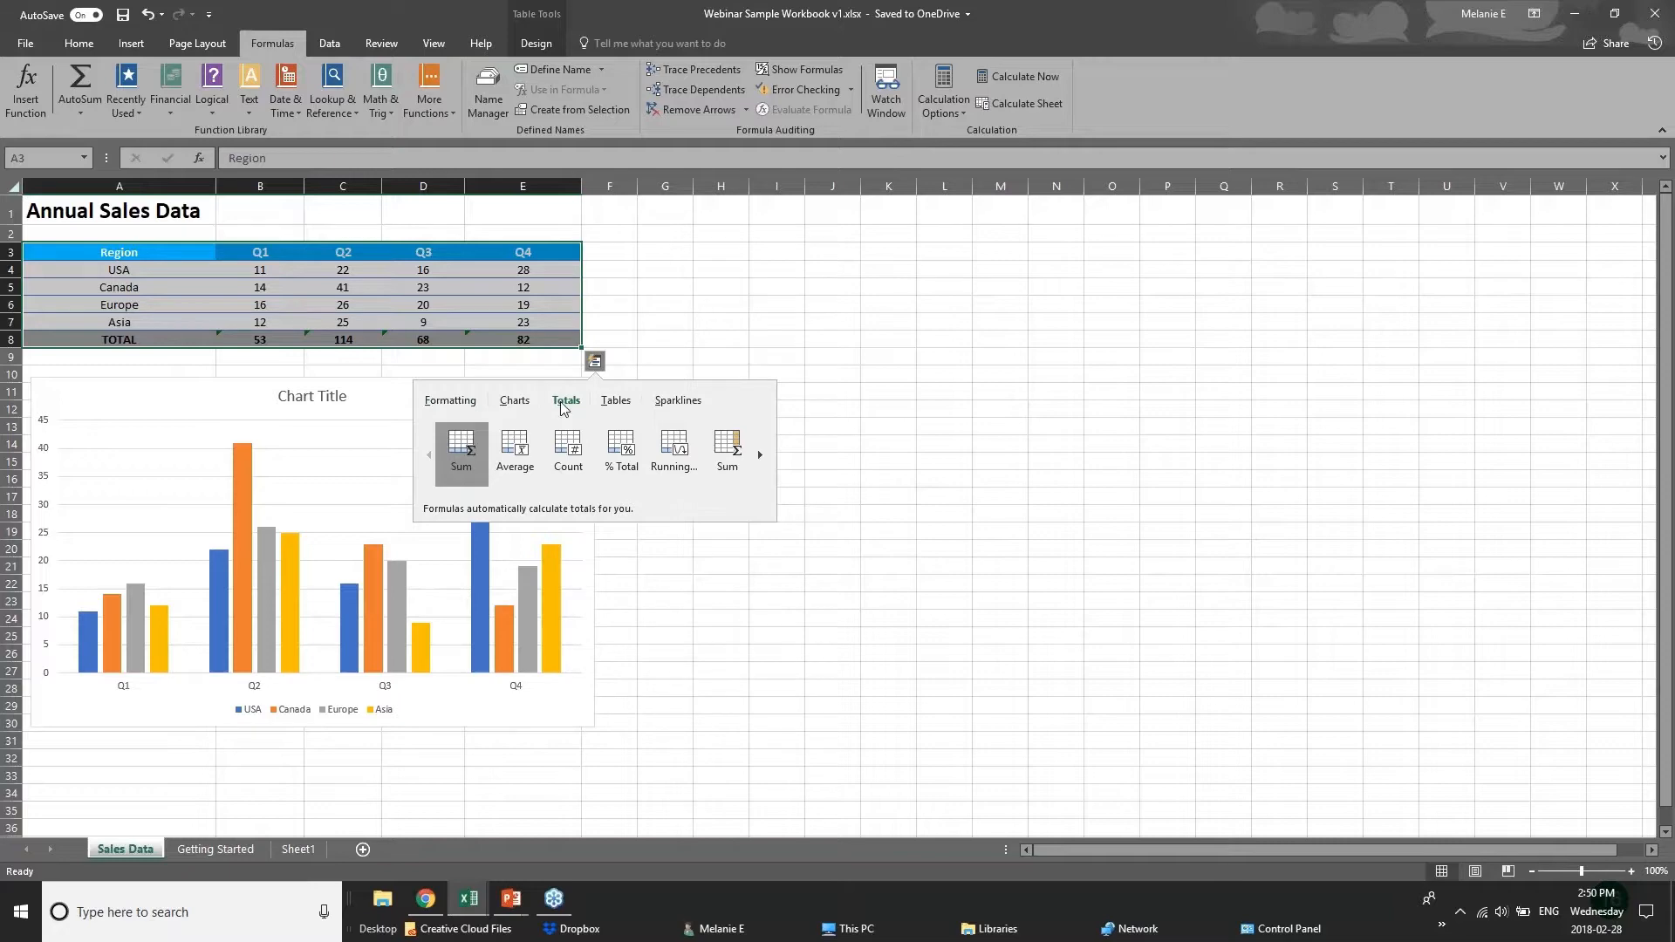
click(450, 401)
click(505, 462)
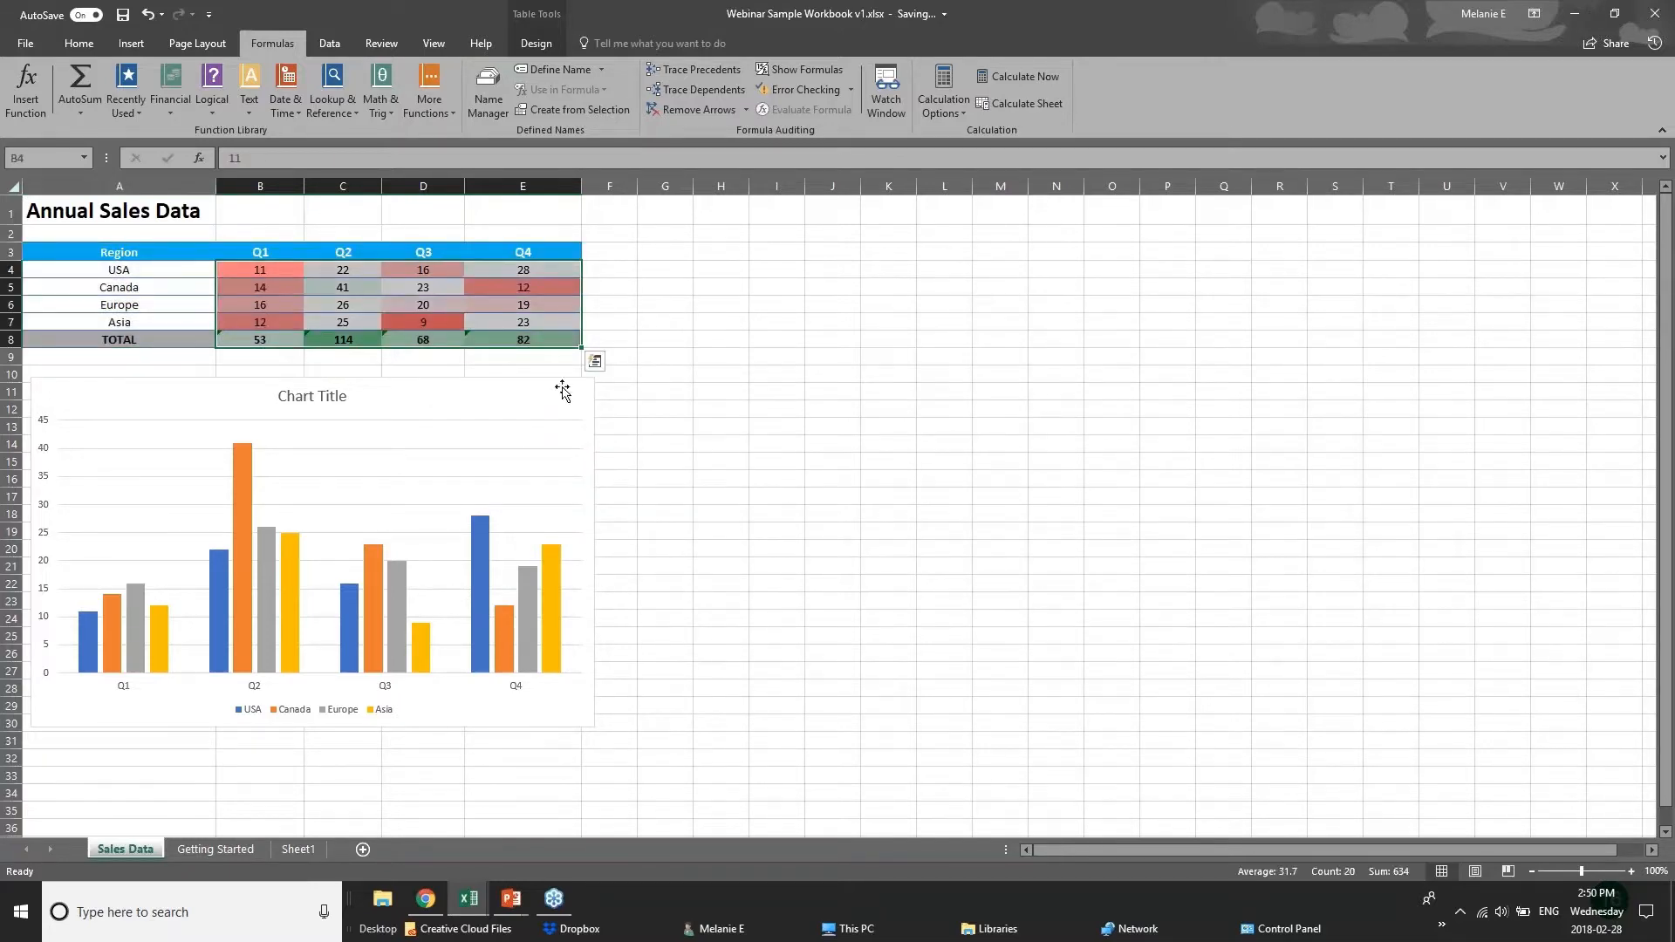
click(595, 361)
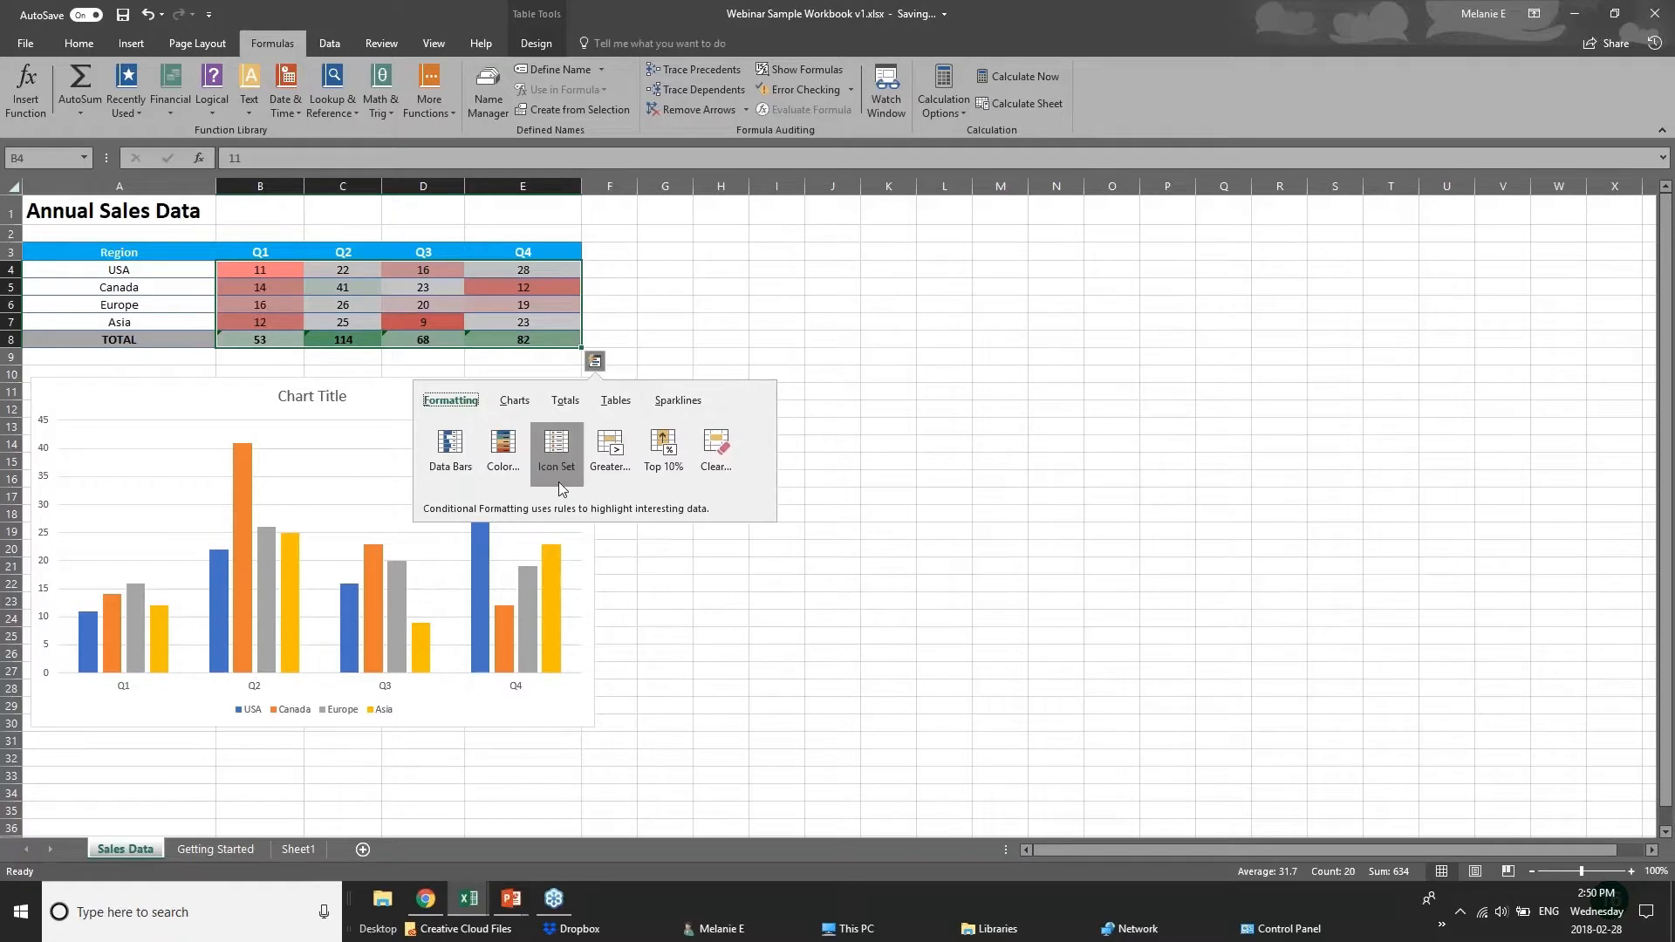
click(447, 455)
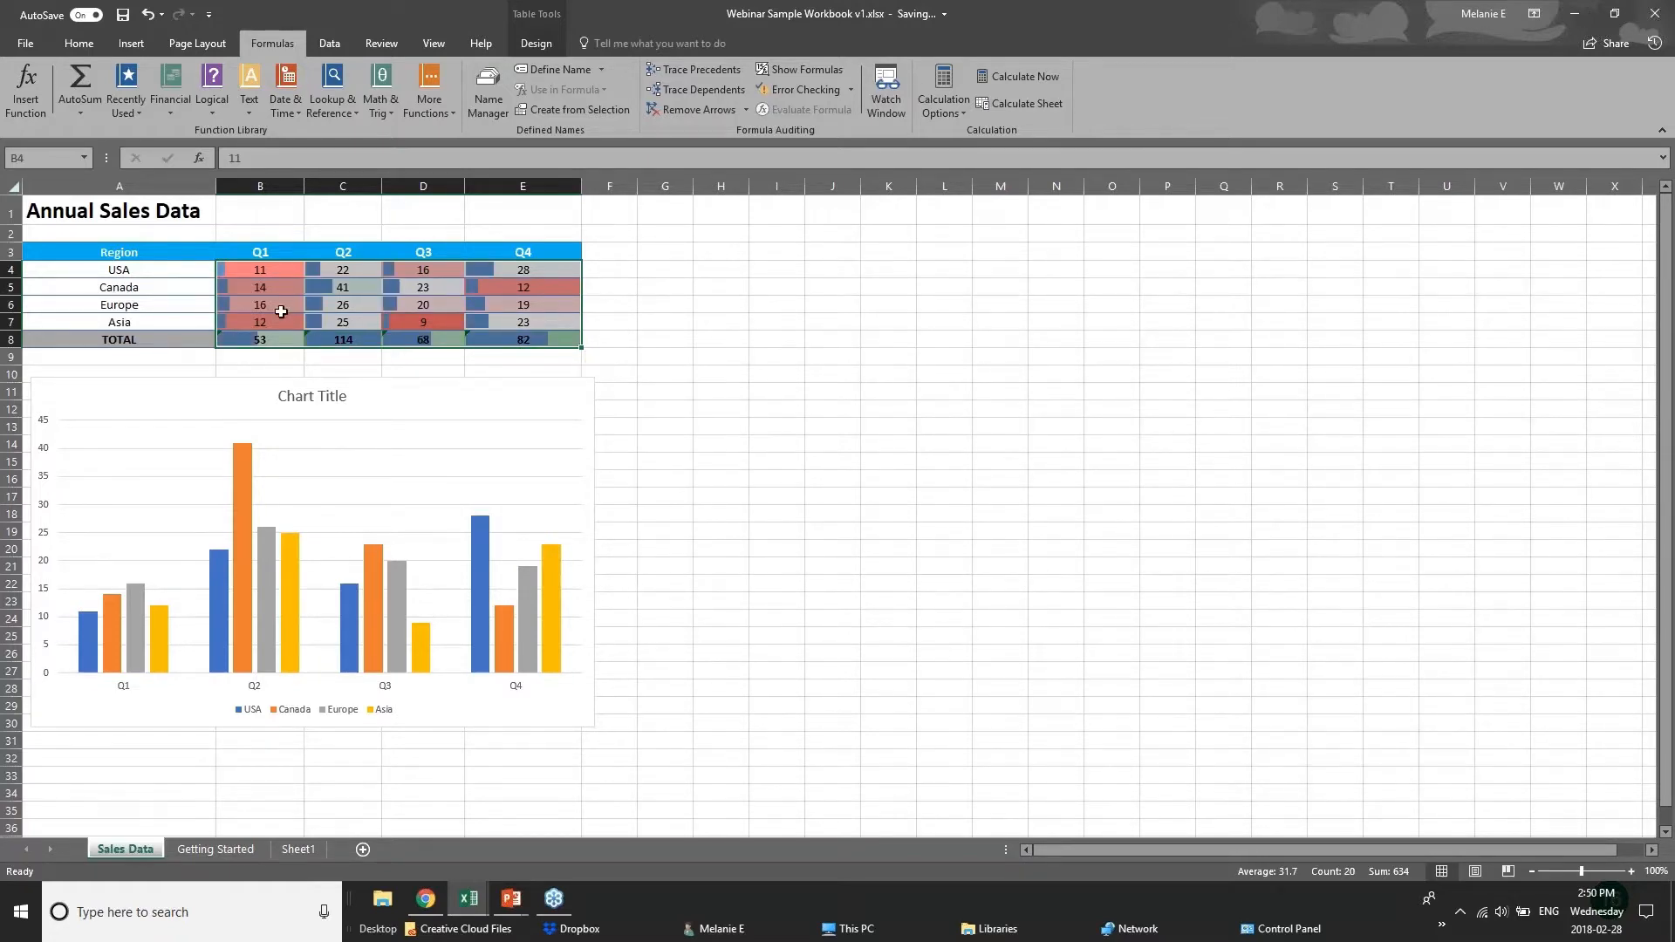
Step: Add a Quick Analysis Greater Than rule with Light Red Fill with Dark Red Text to the sales figures
click(594, 360)
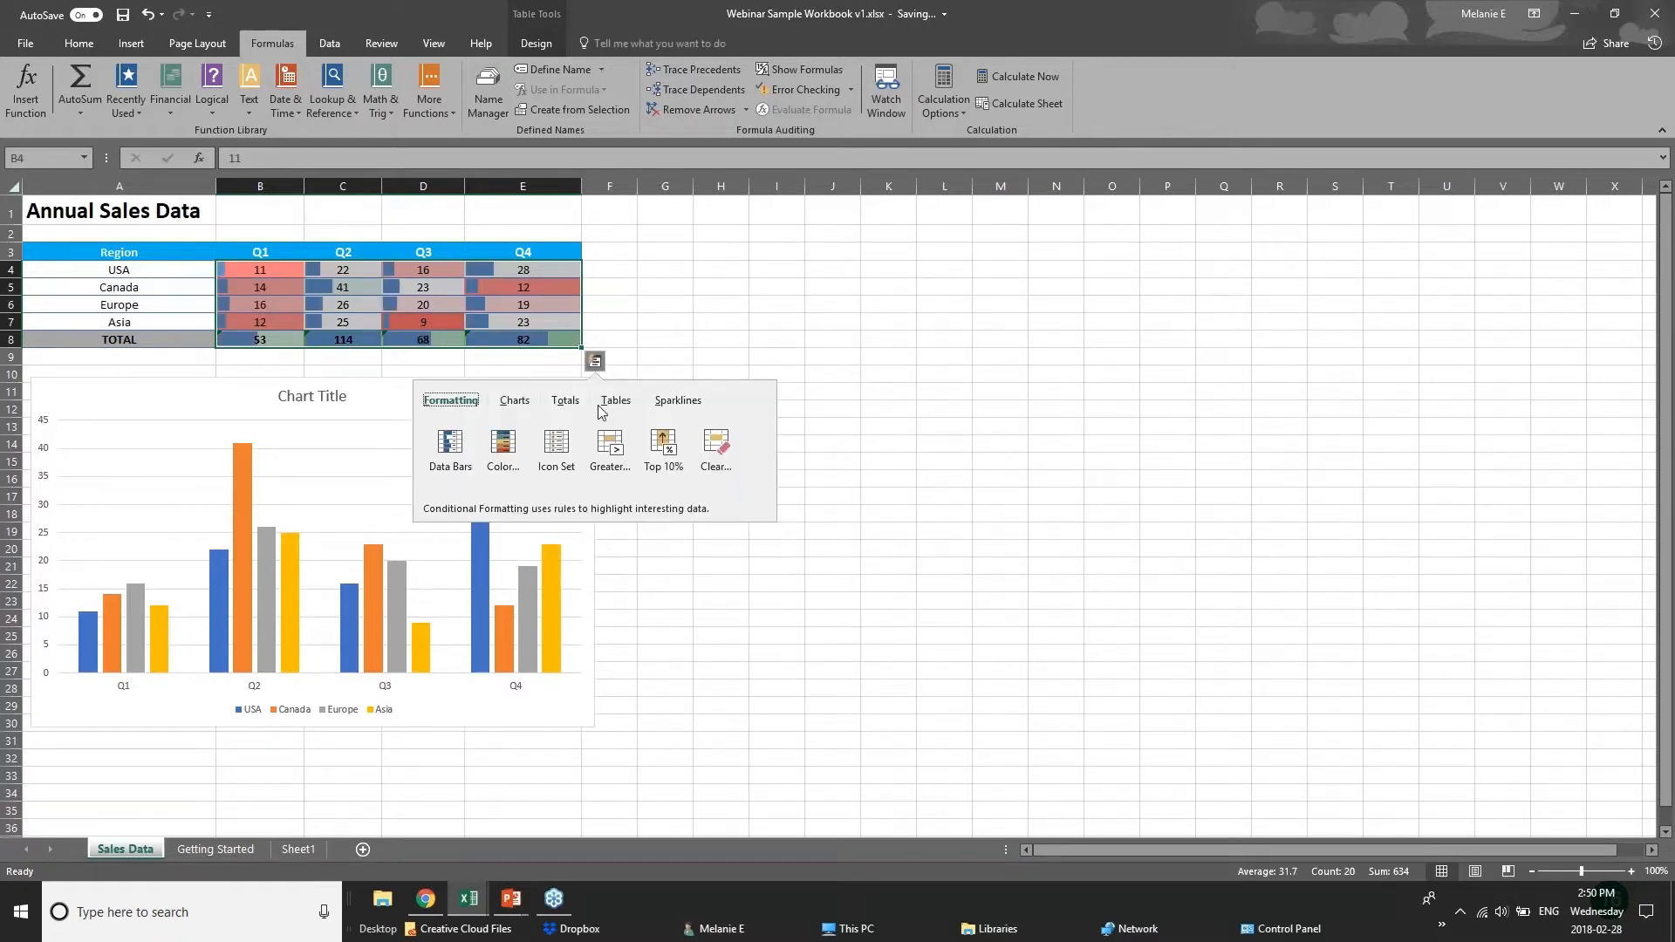
click(610, 463)
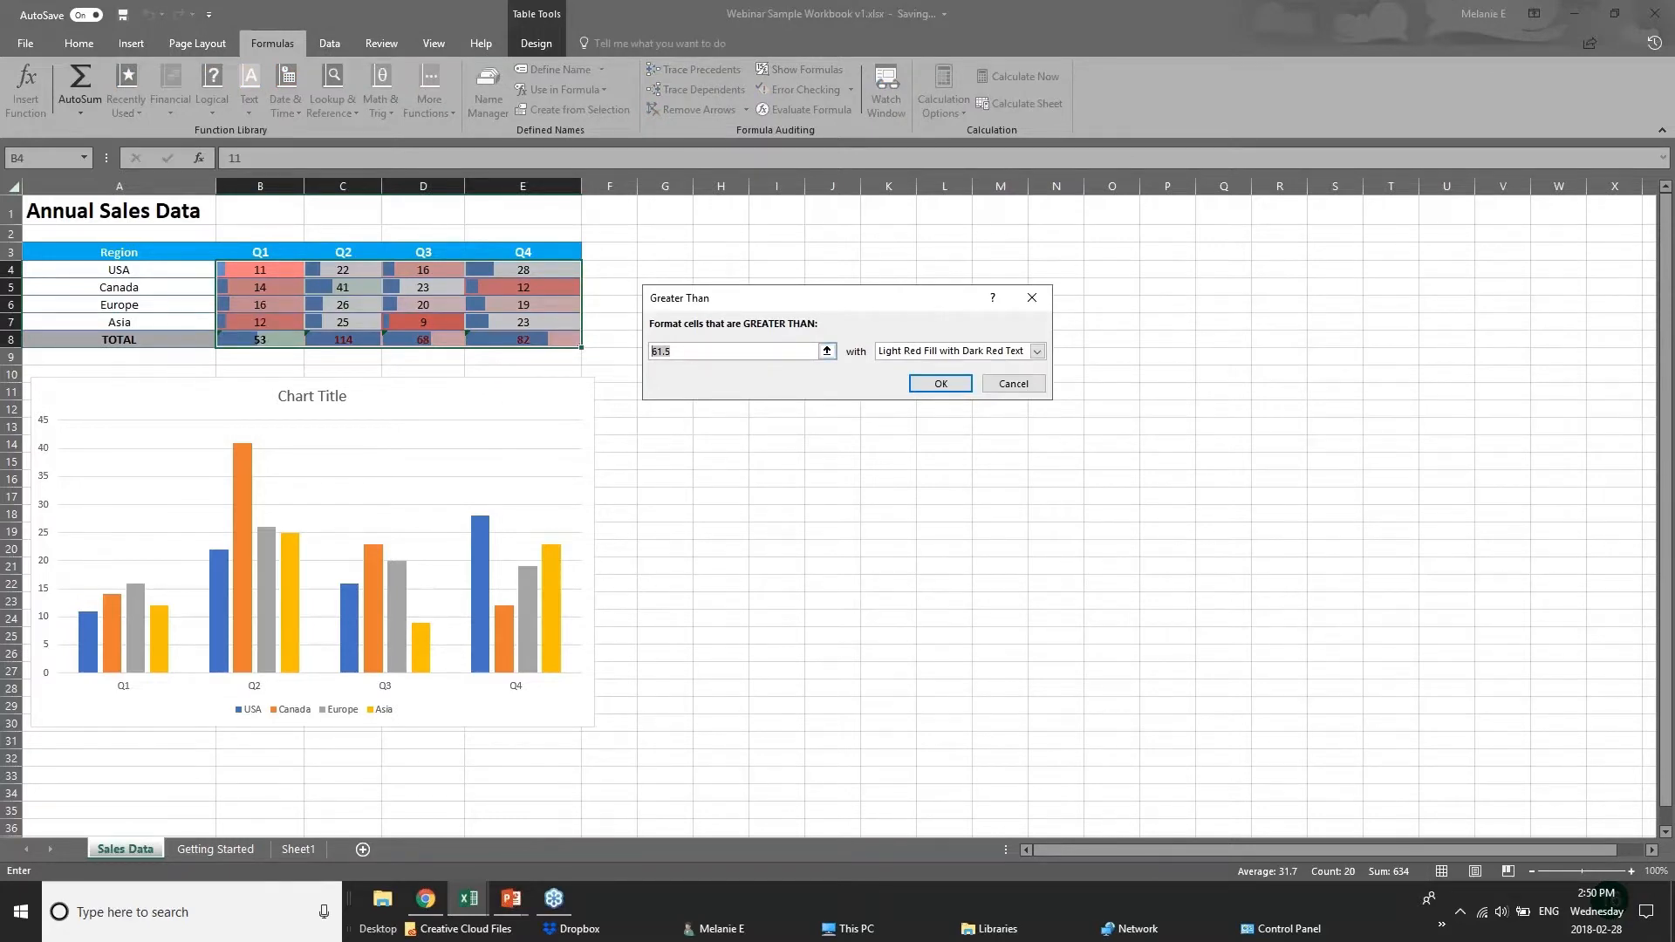
key(Return)
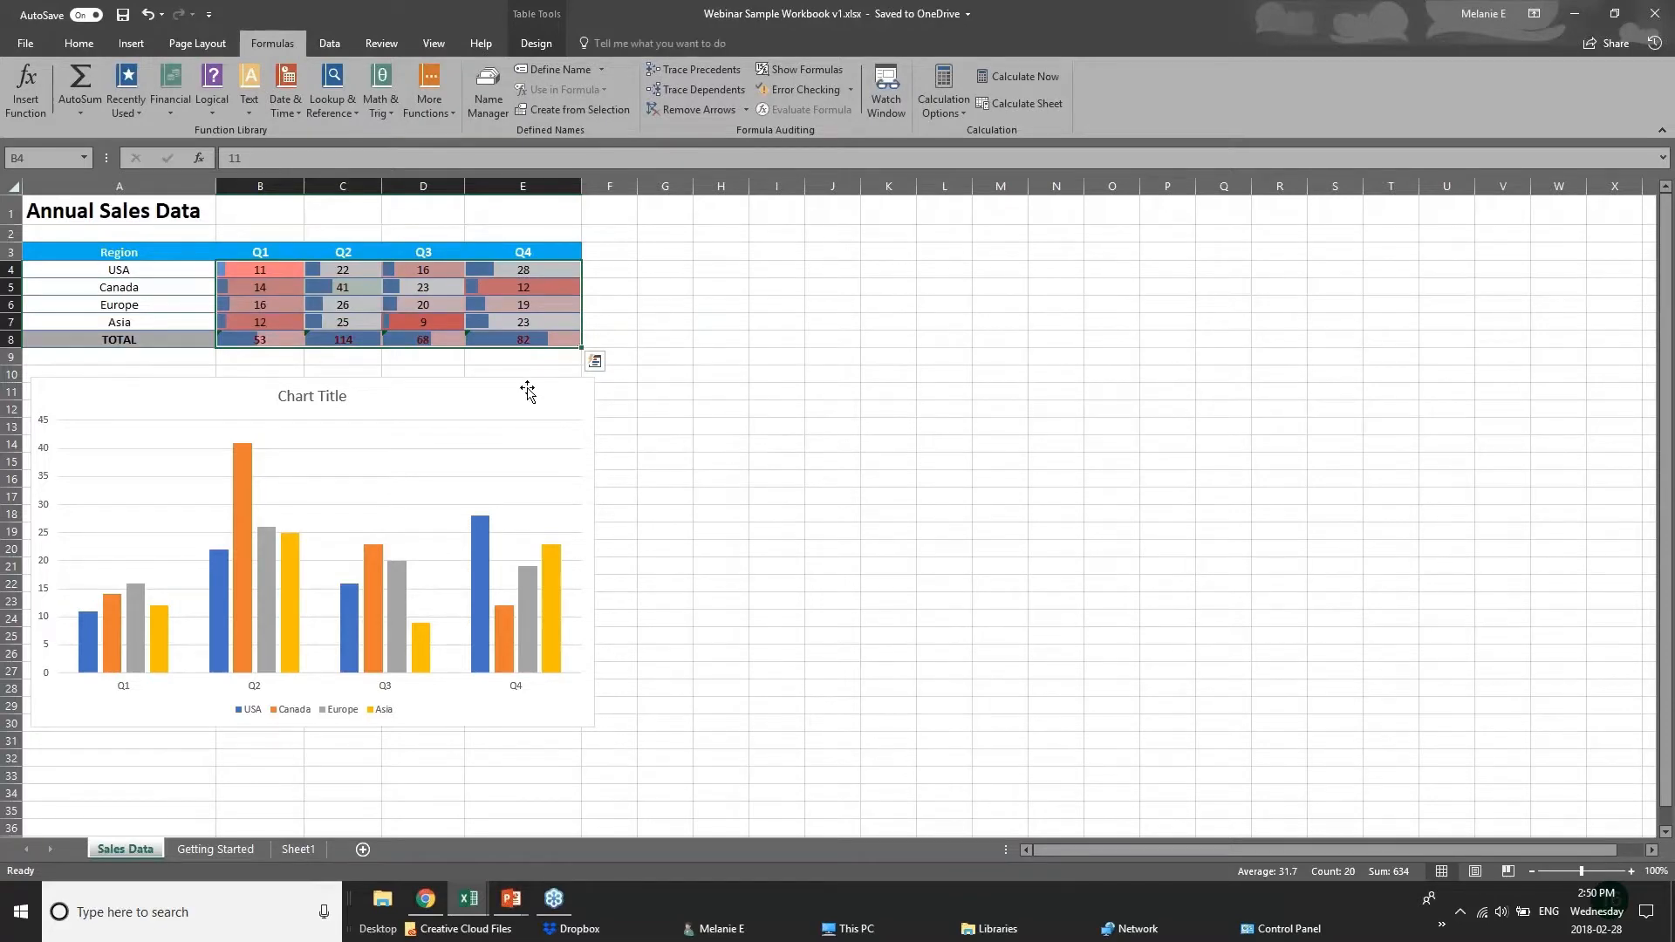
click(528, 392)
click(479, 342)
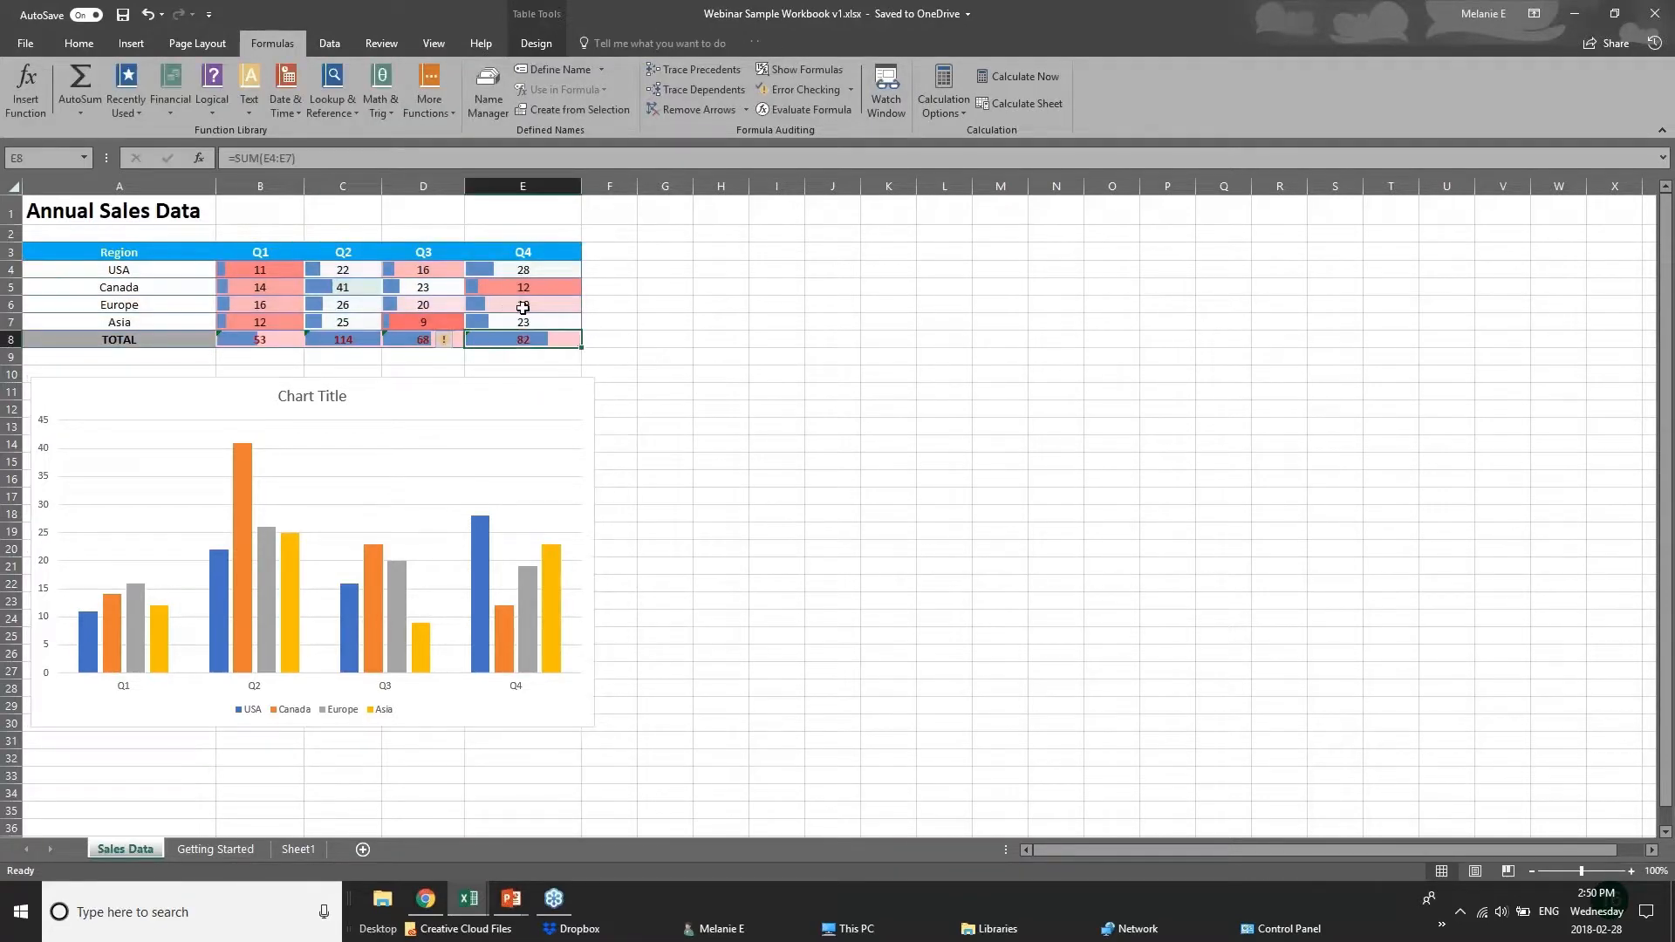
click(584, 328)
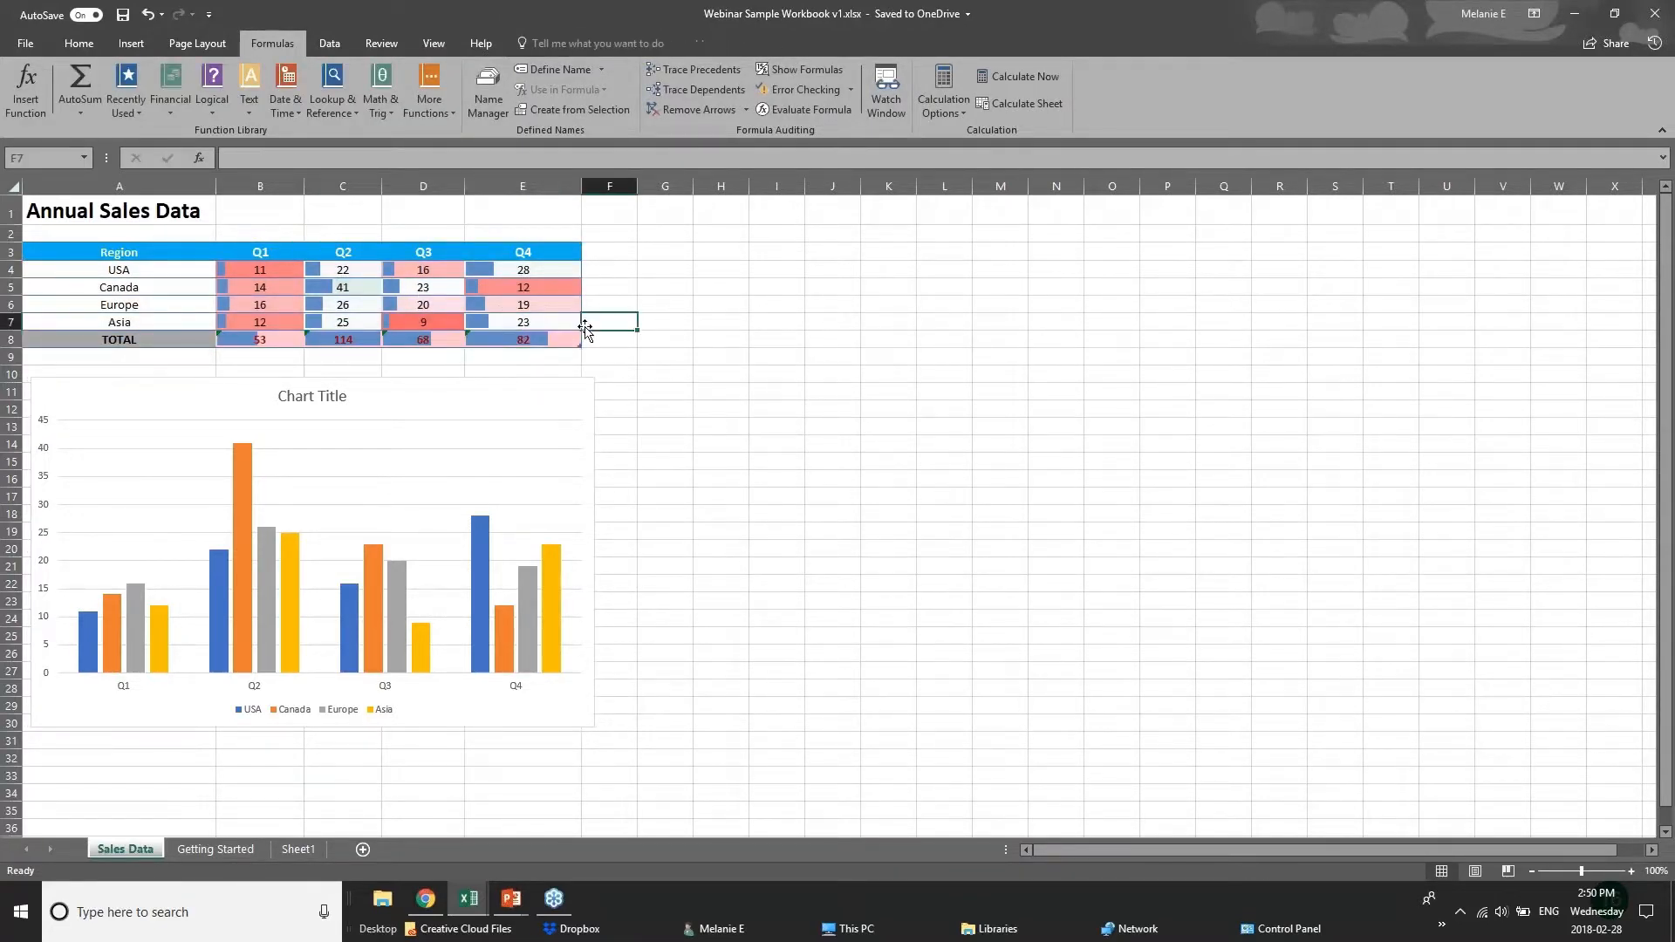
Step: Review the Quick Analysis chart options for the Annual Sales Data table and deselect the table
drag(87, 251, 531, 340)
click(594, 359)
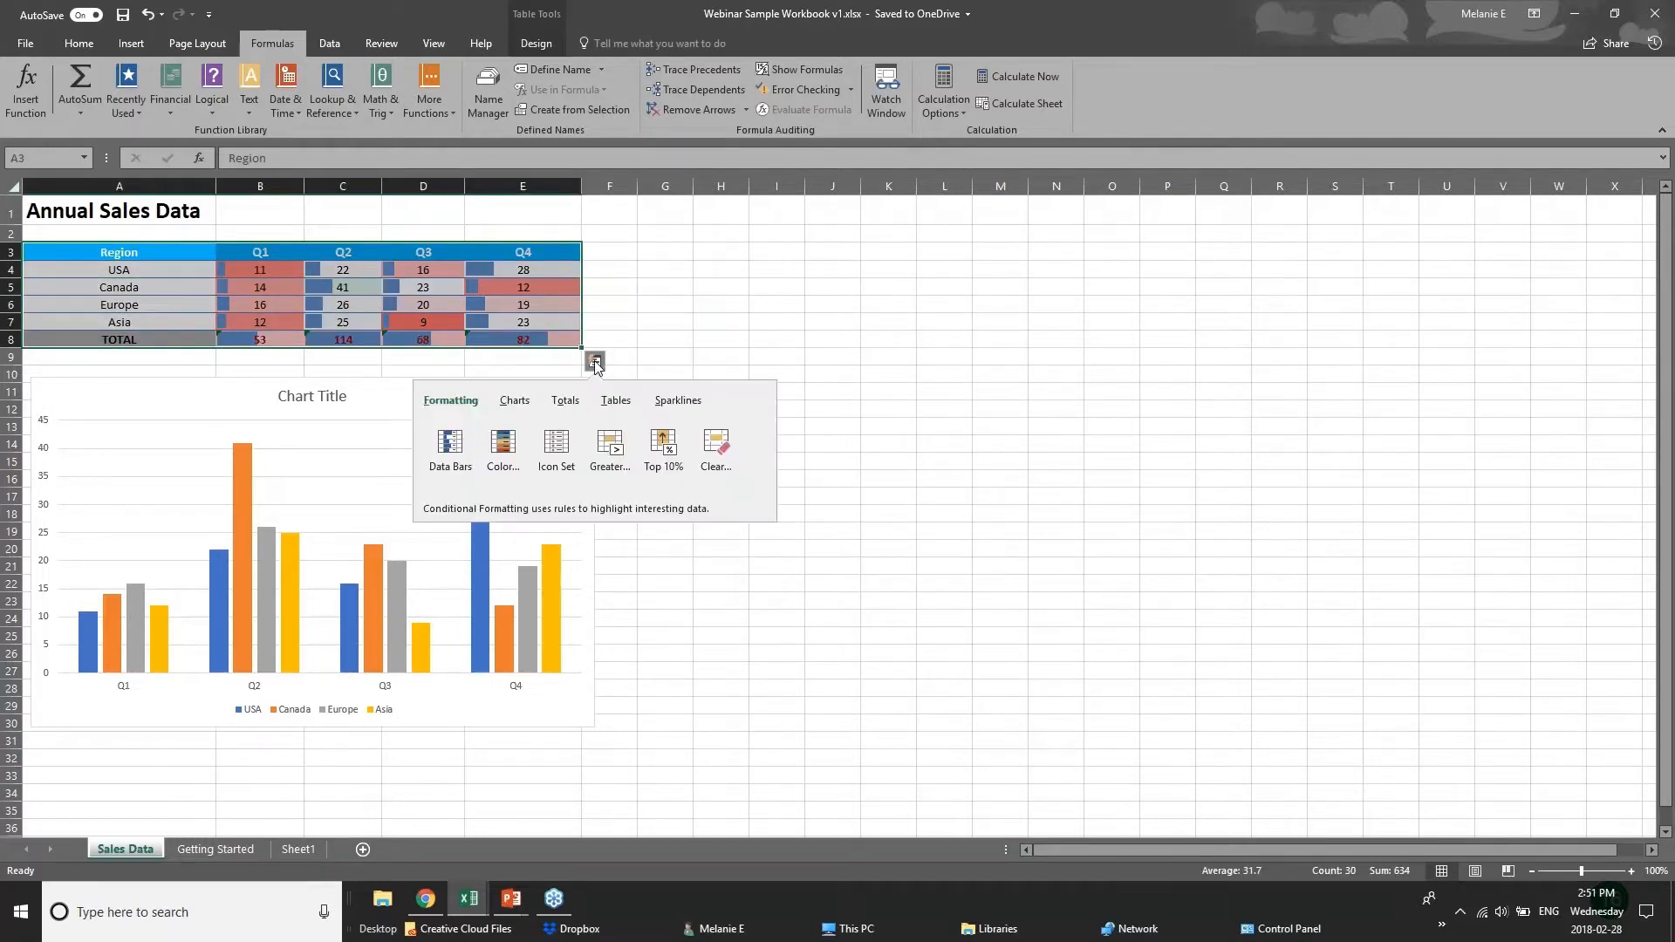
click(520, 405)
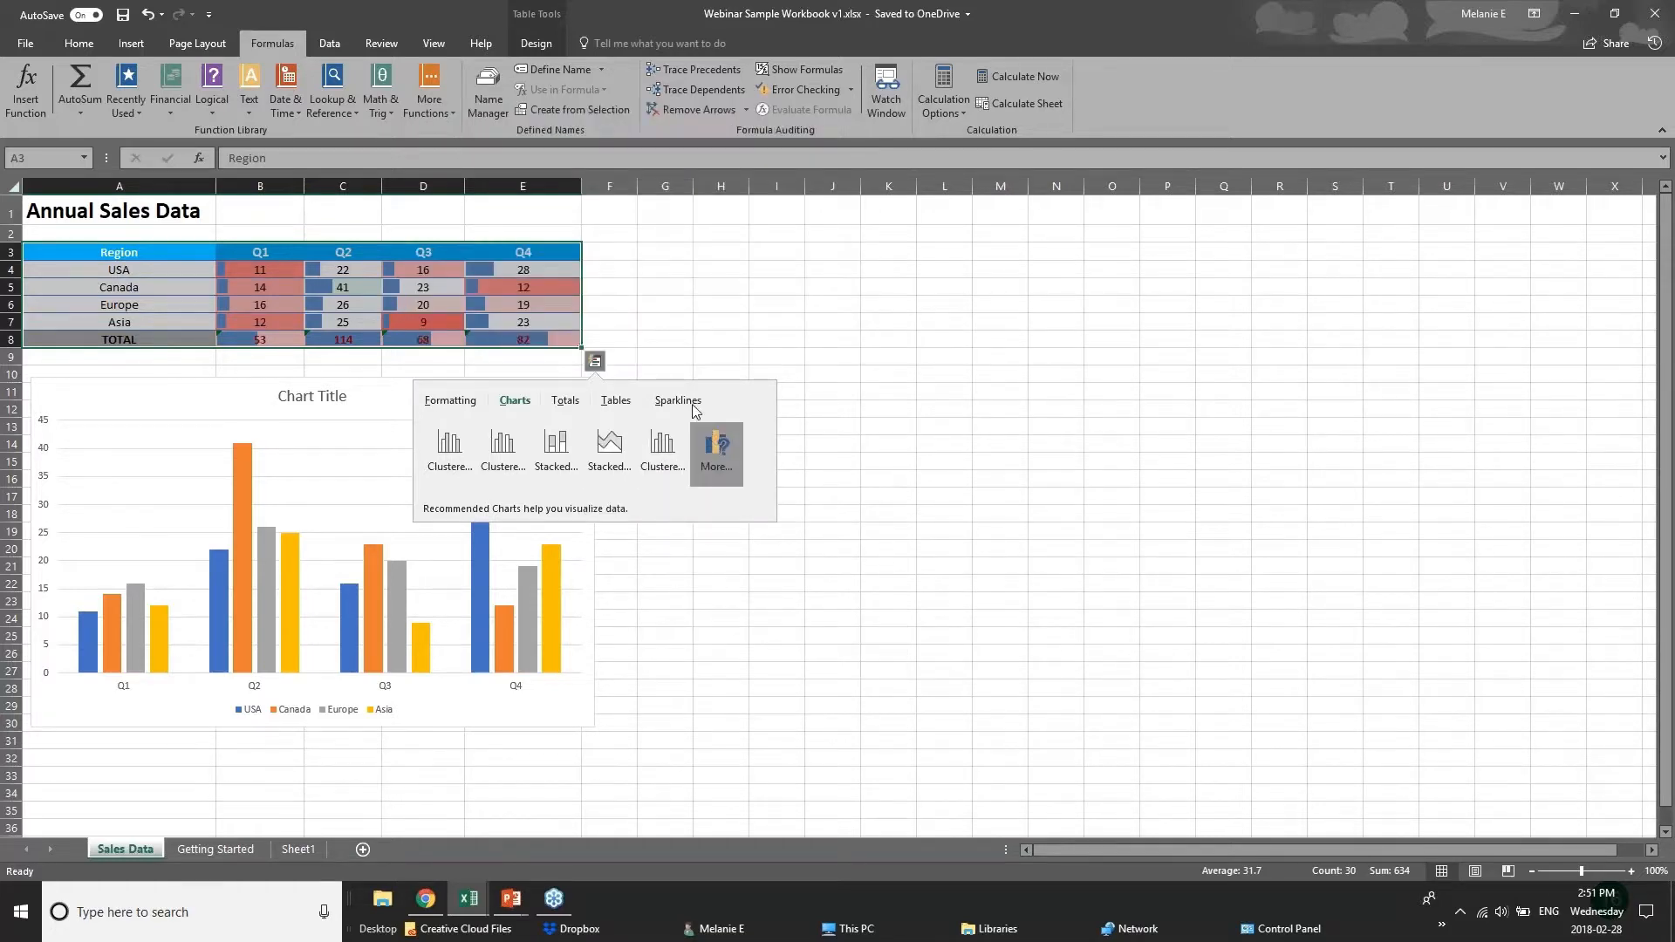
click(423, 252)
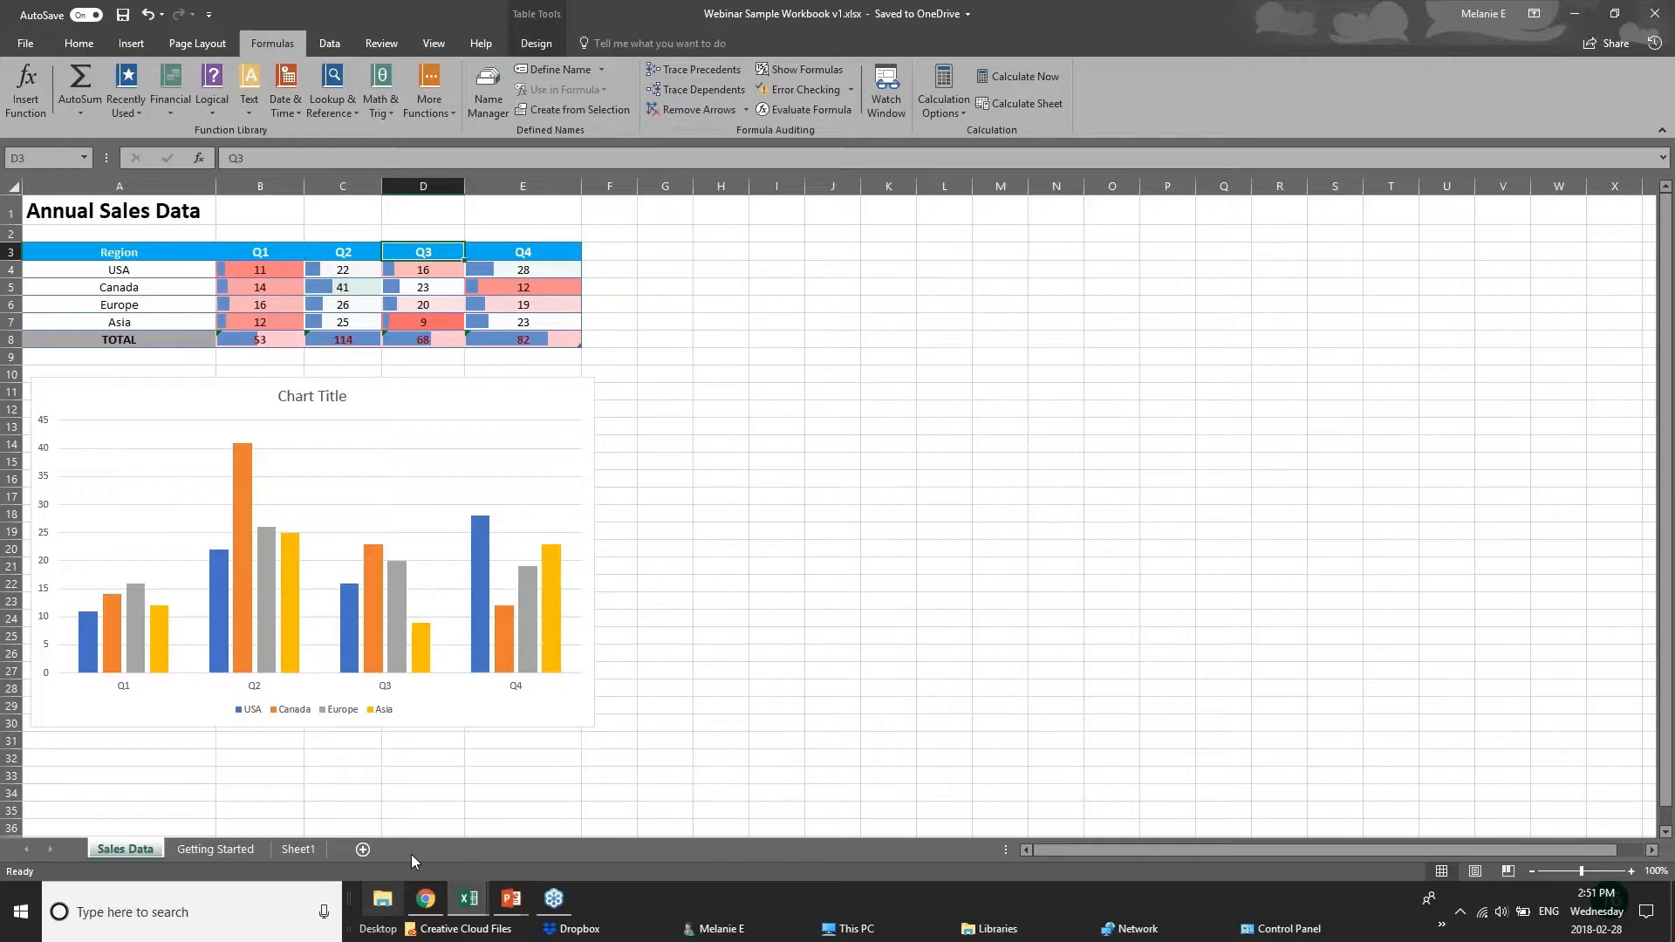
drag(123, 253, 421, 339)
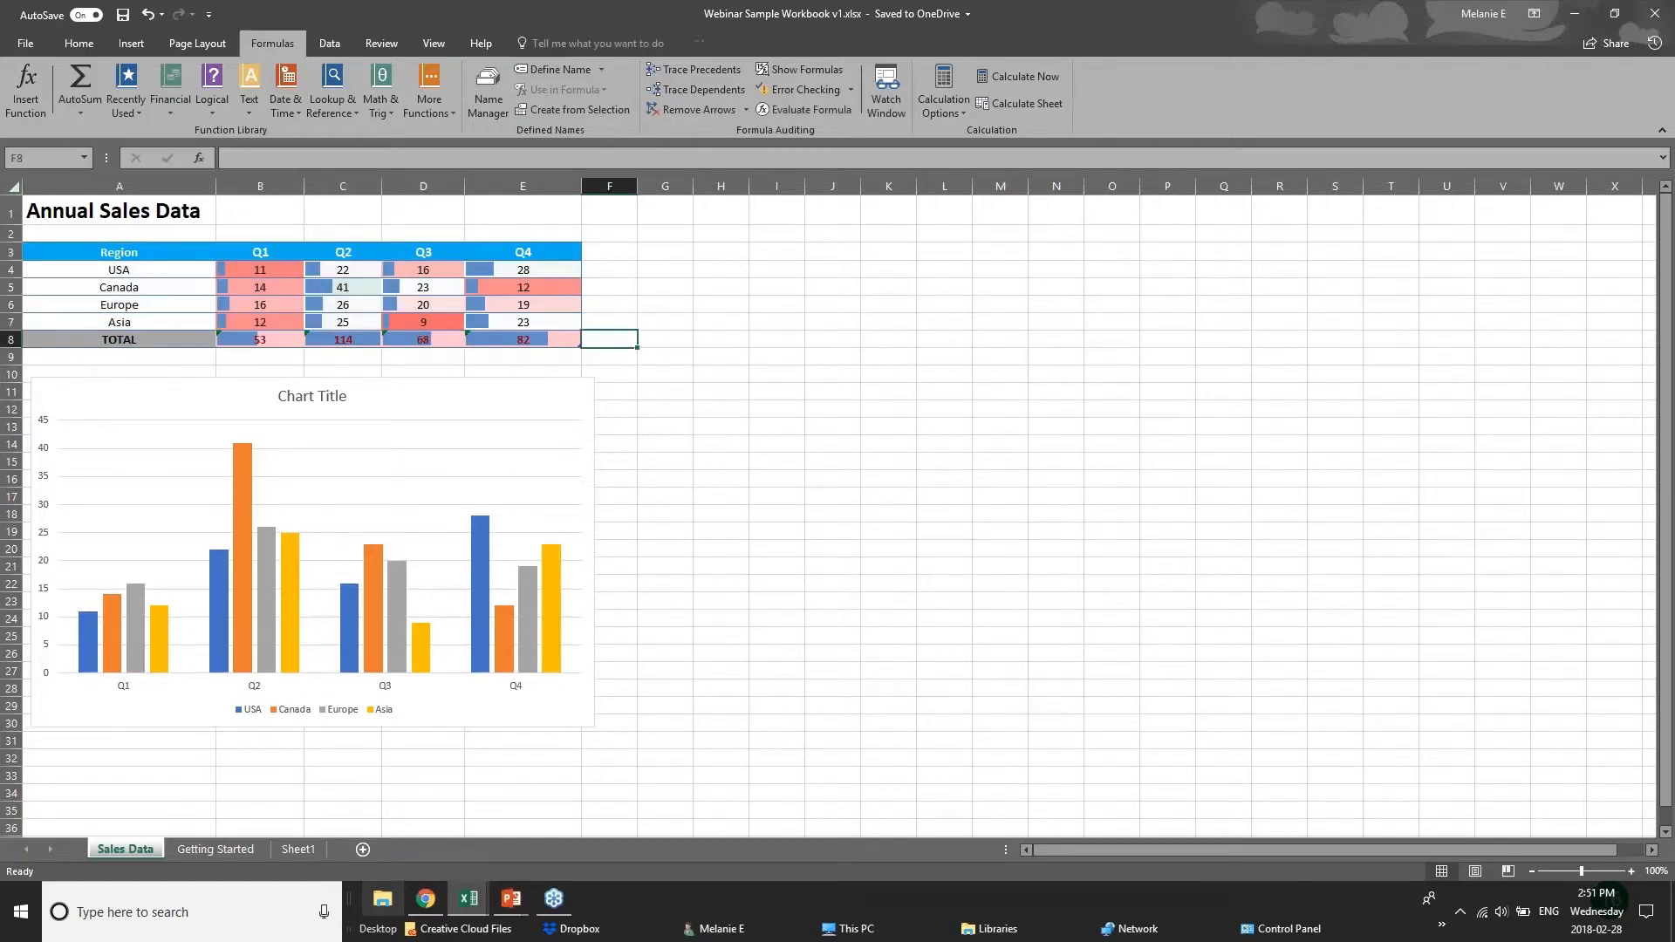
click(609, 340)
Step: Switch to the PowerPoint slide show and show the New Charts slide
click(511, 898)
click(604, 827)
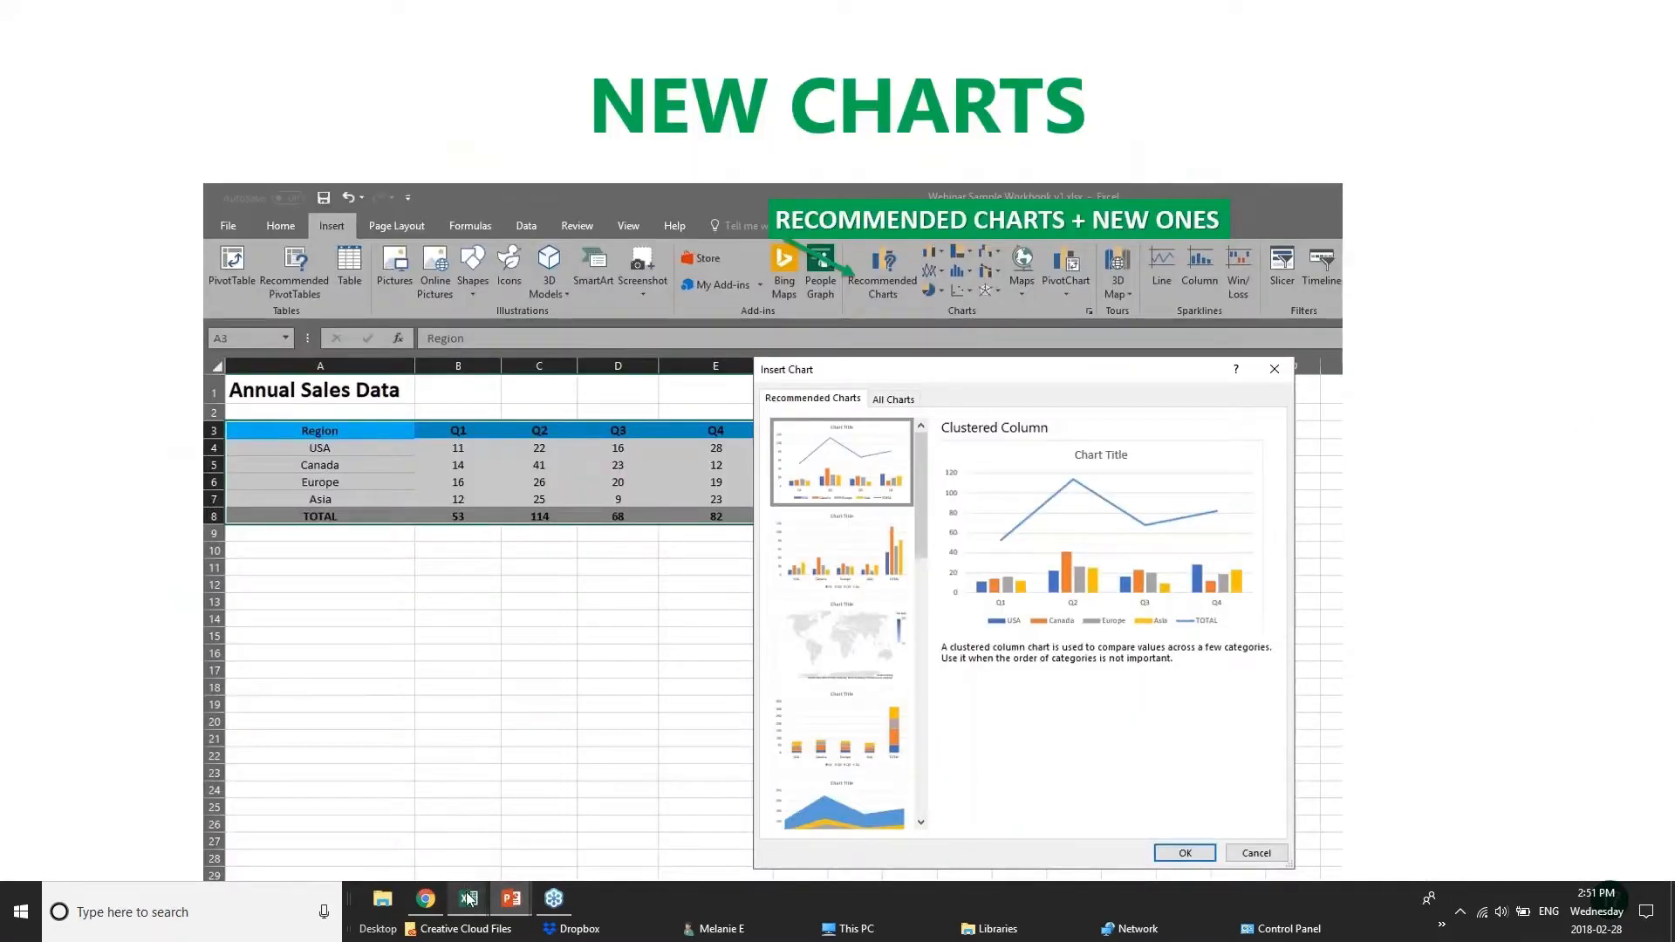
Step: Switch to the Excel workbook 01 - Examples.xlsx
mouse_move(470, 900)
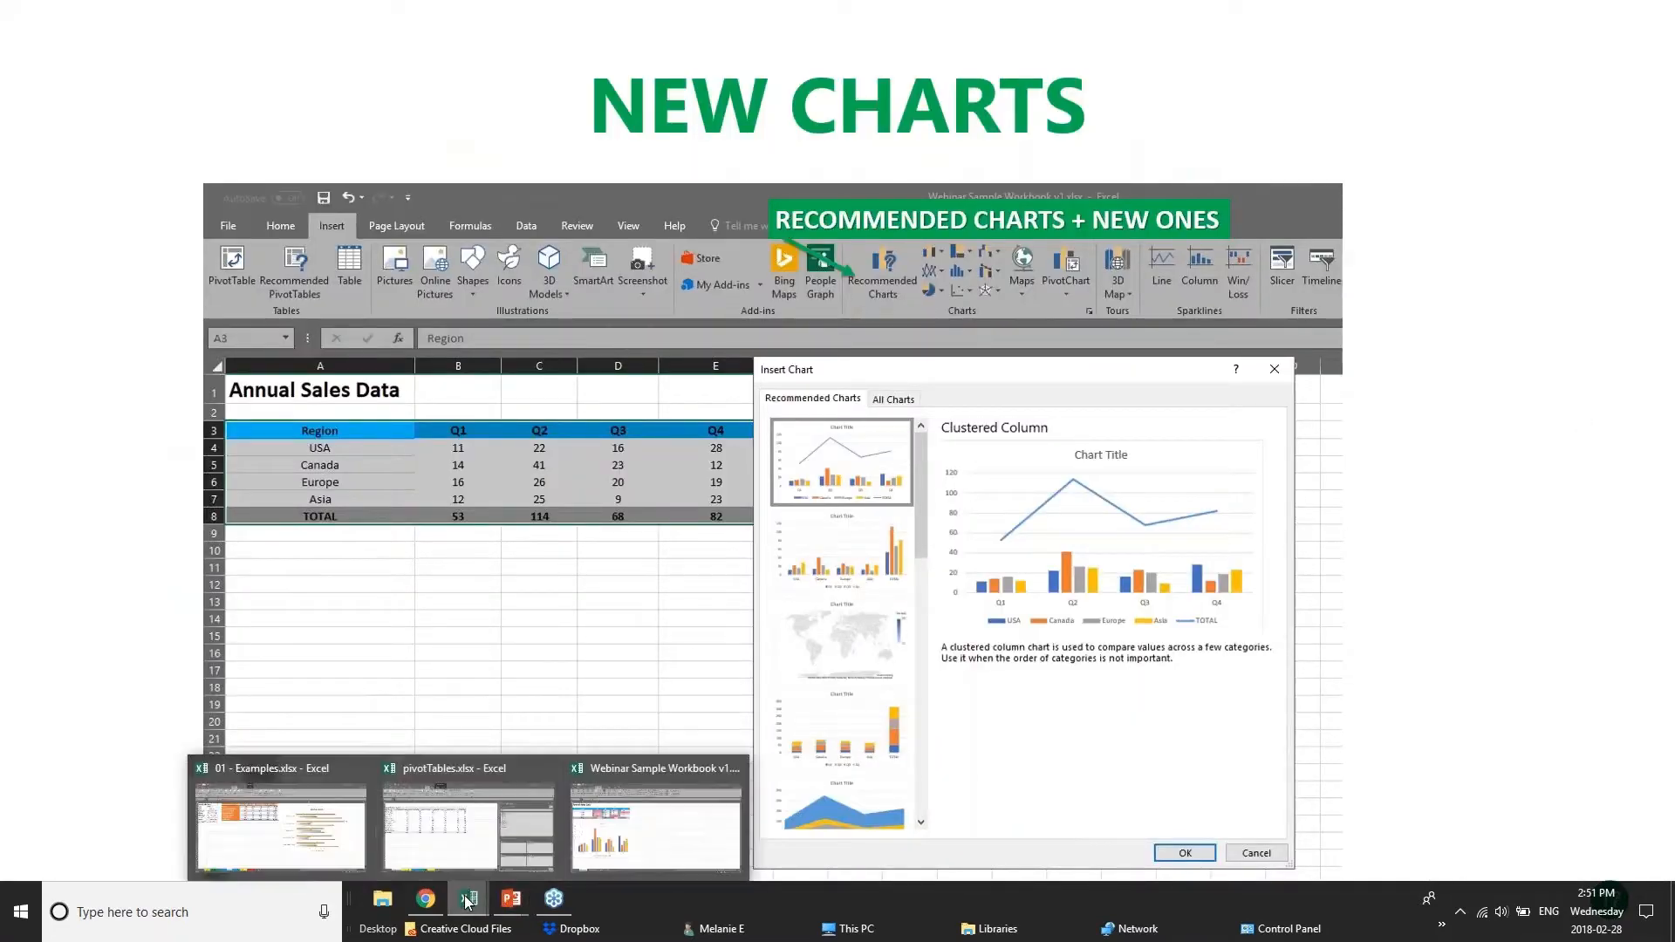
click(511, 833)
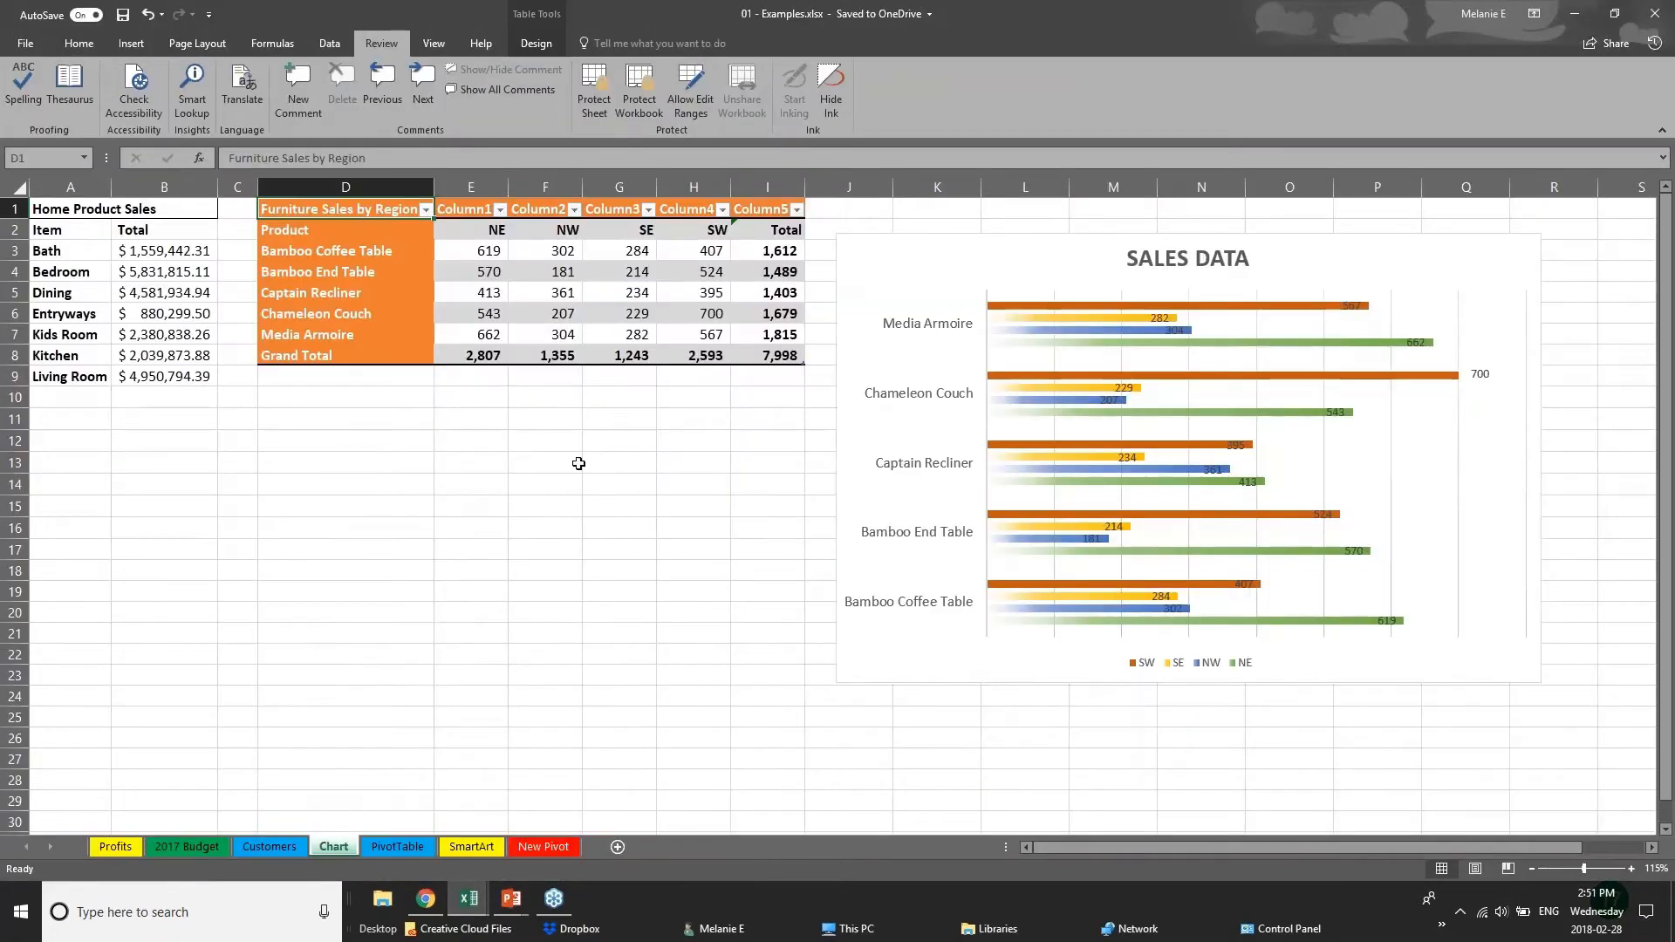
drag(678, 463, 670, 450)
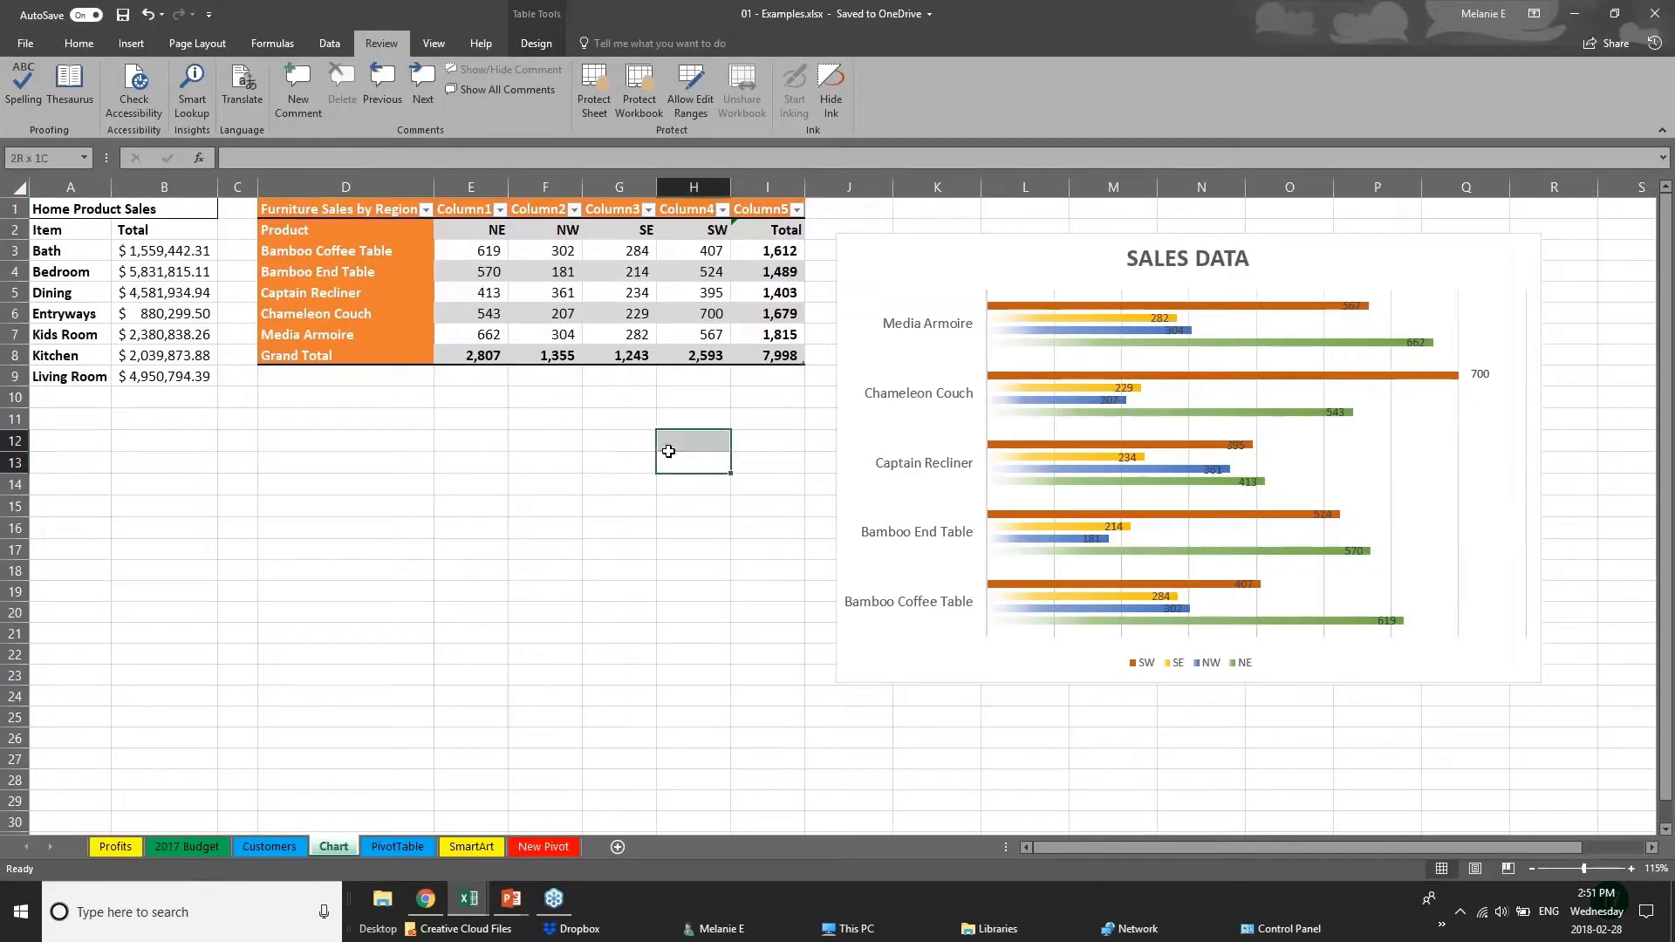
Step: Preview a Treemap chart of the Home Product Sales data without inserting it
click(131, 43)
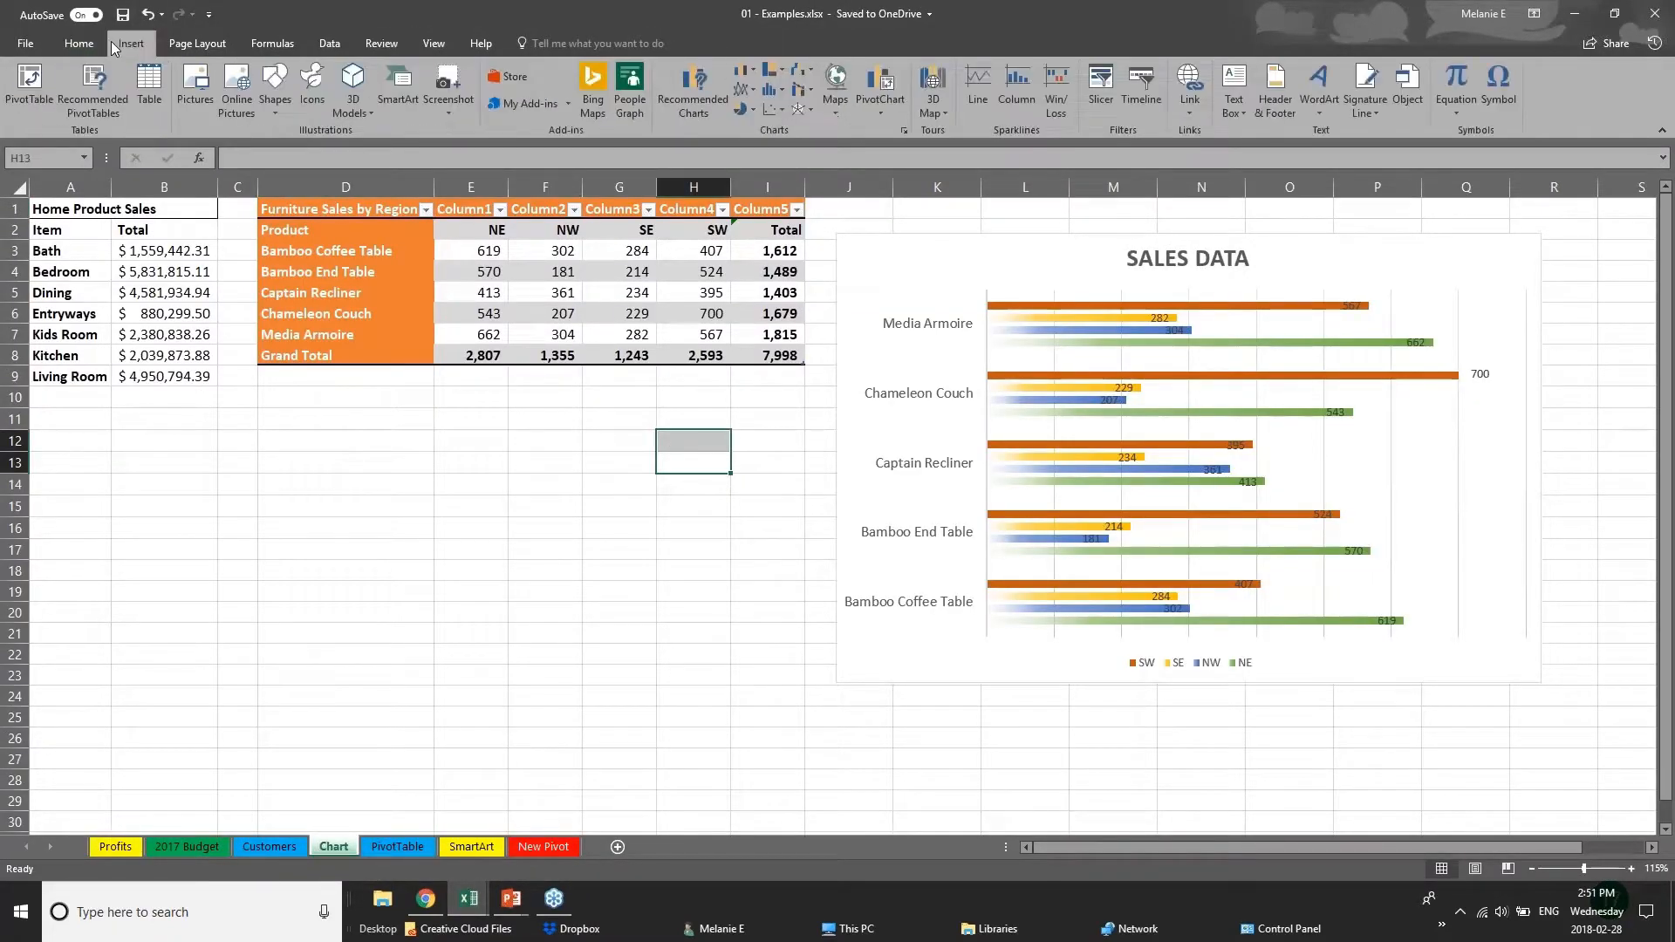
click(130, 274)
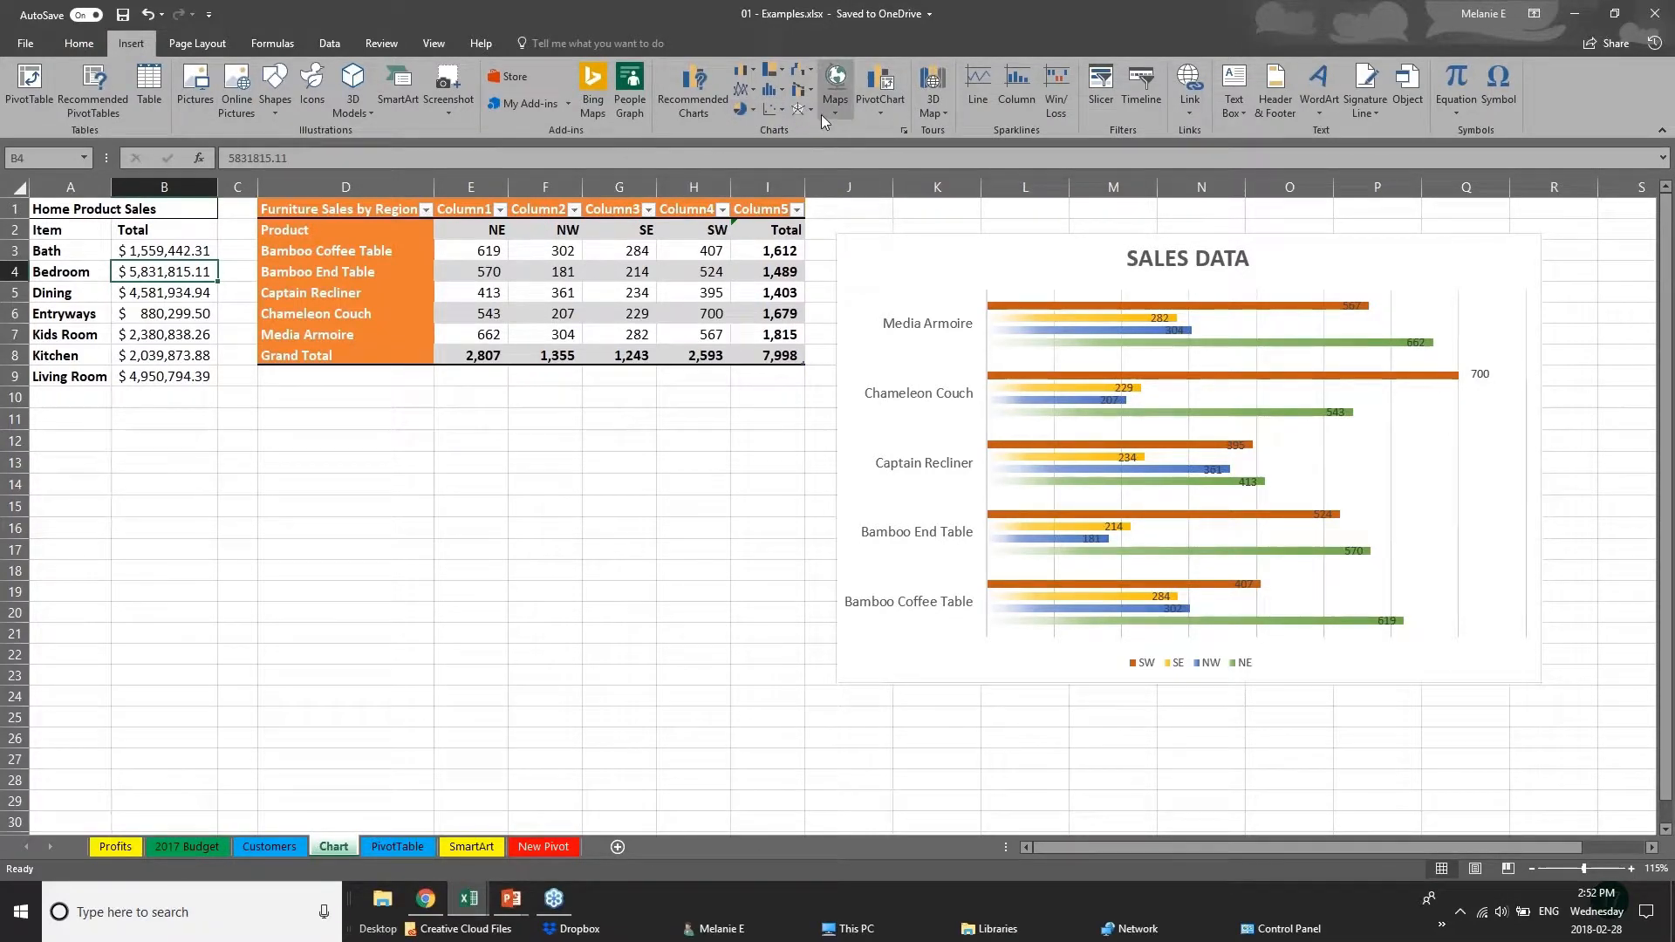
click(773, 70)
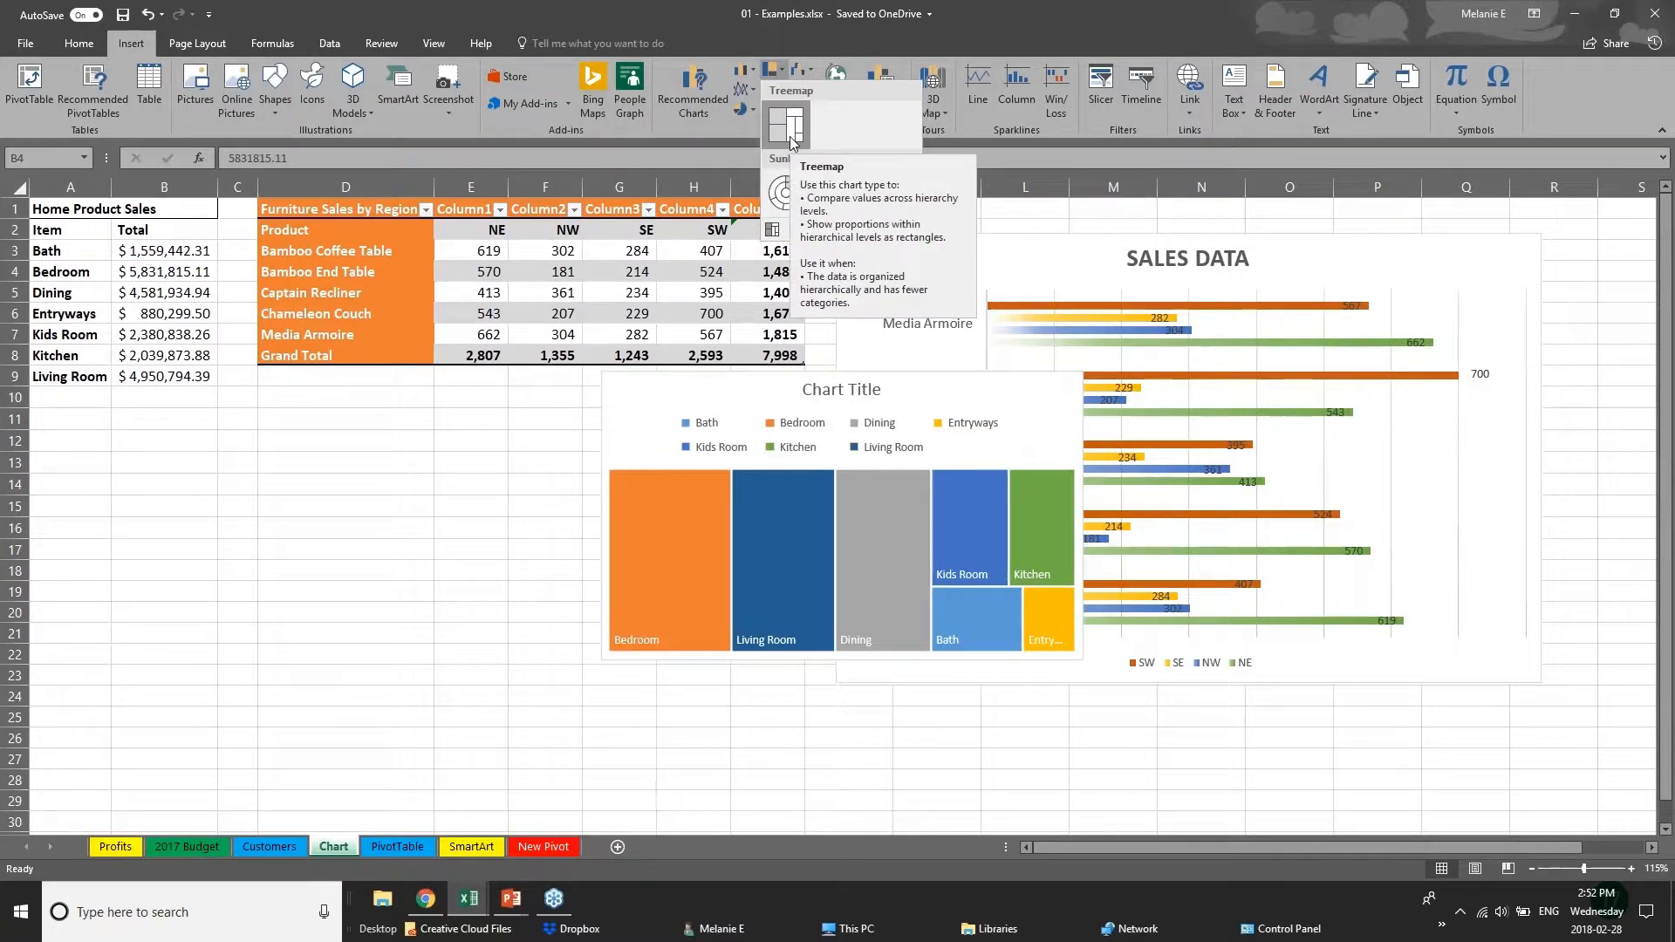
click(375, 214)
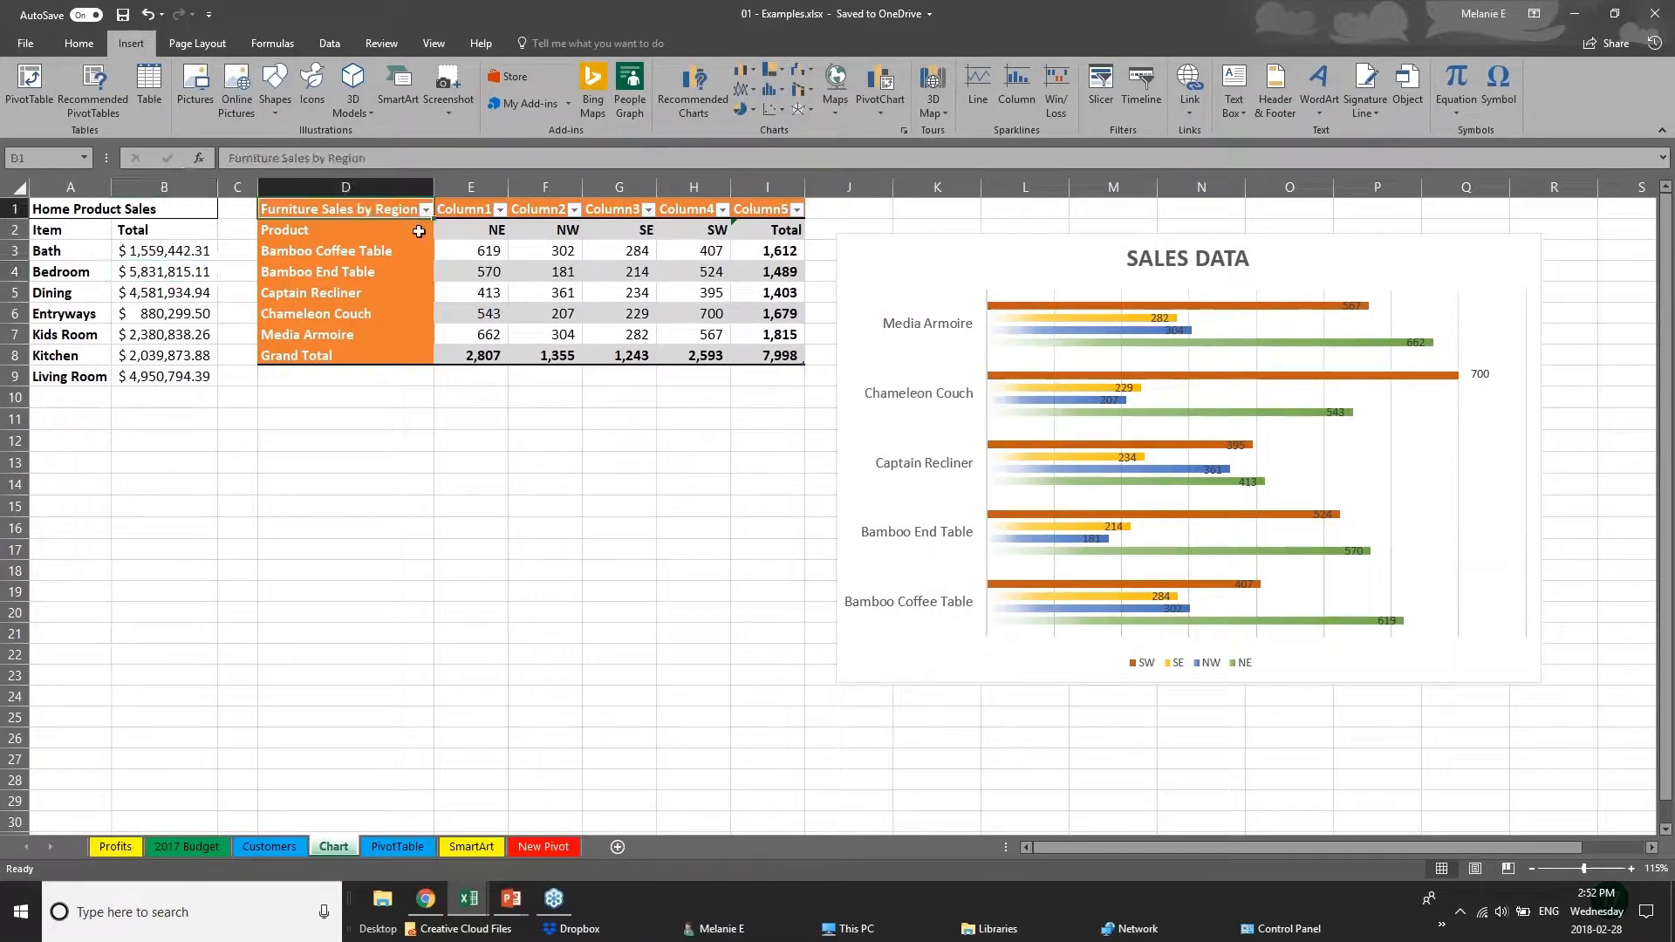
Step: Insert a Treemap chart from the furniture sales figures in E3:I8
drag(469, 251, 475, 275)
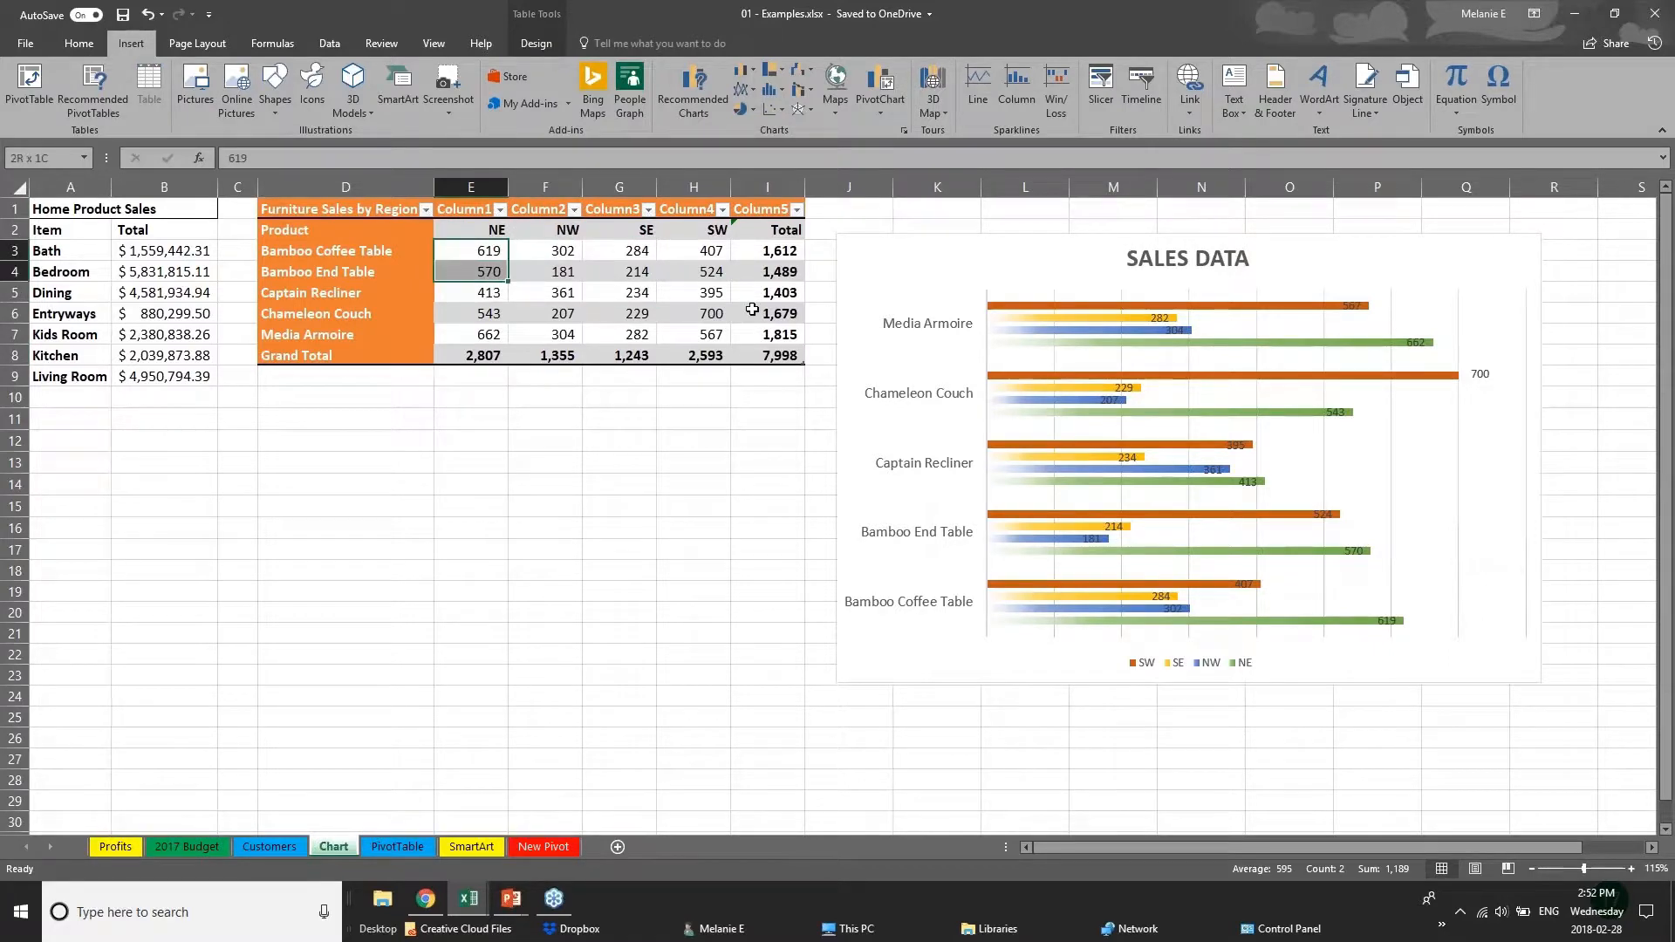
drag(752, 309, 798, 358)
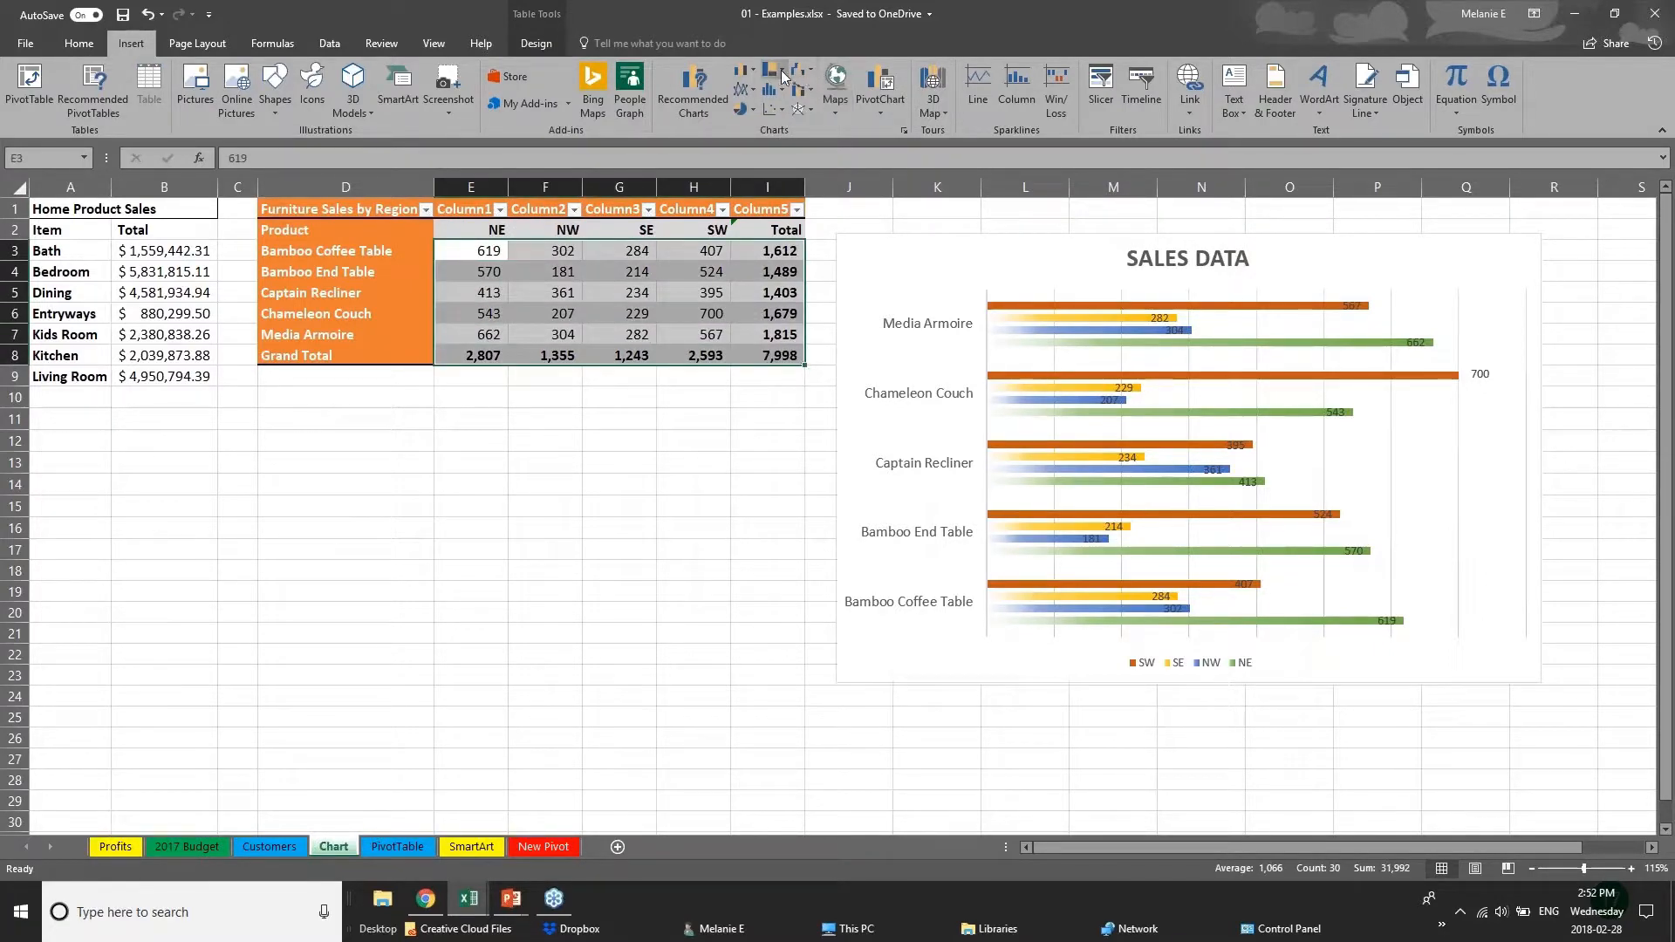
click(782, 70)
click(799, 128)
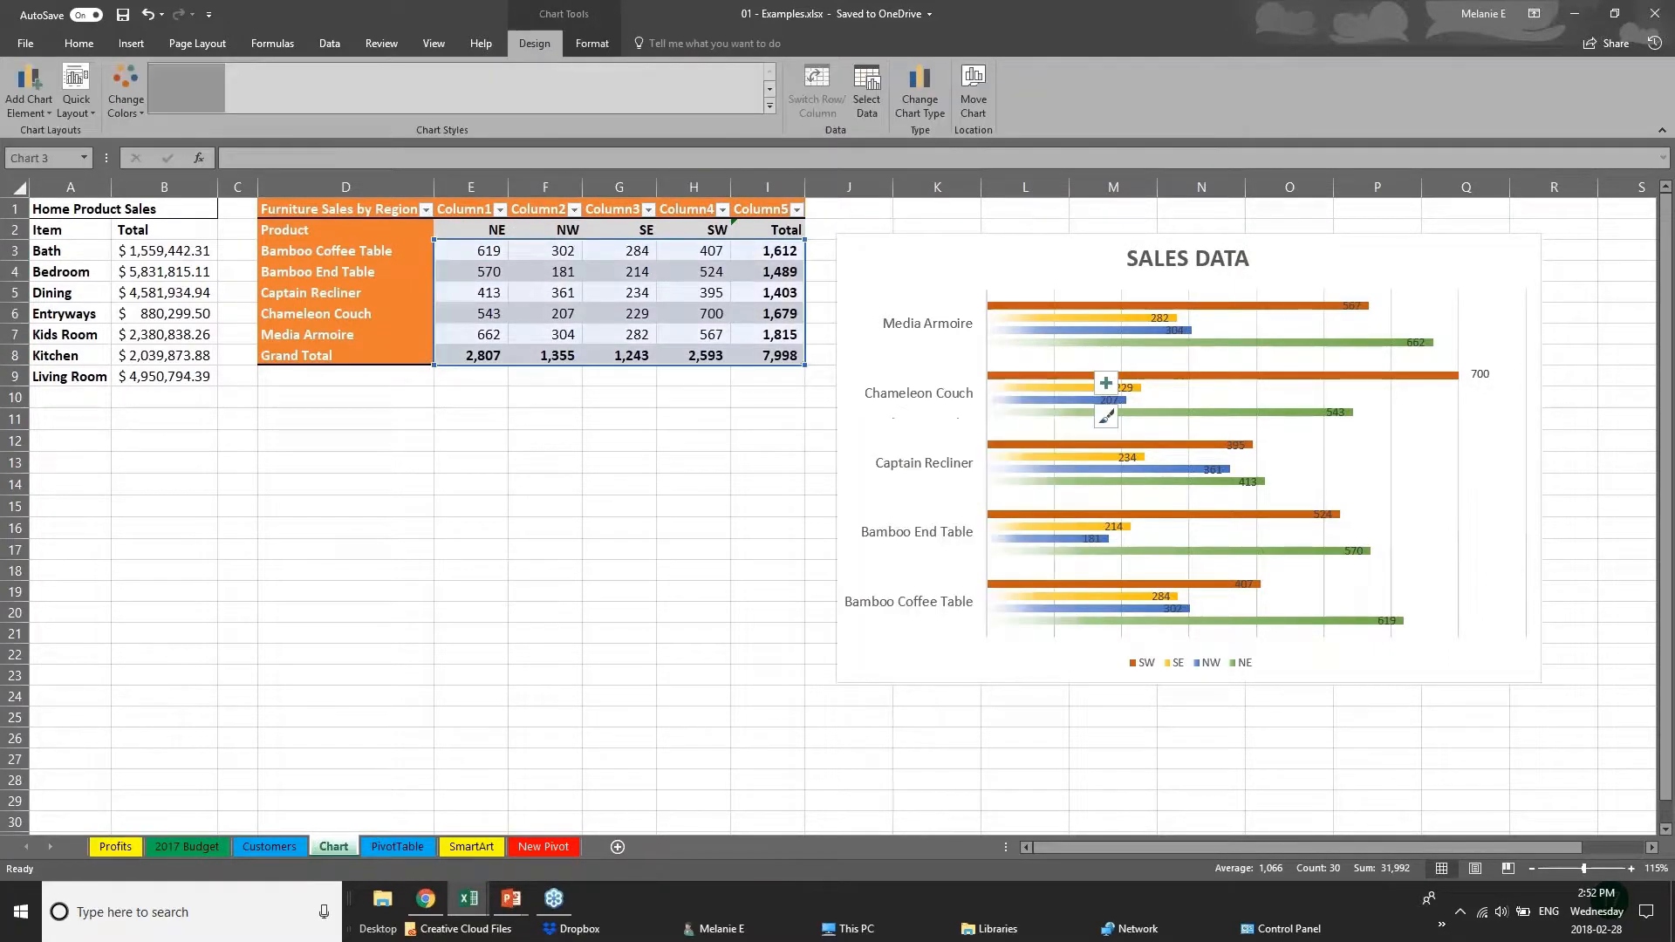
click(830, 672)
click(711, 668)
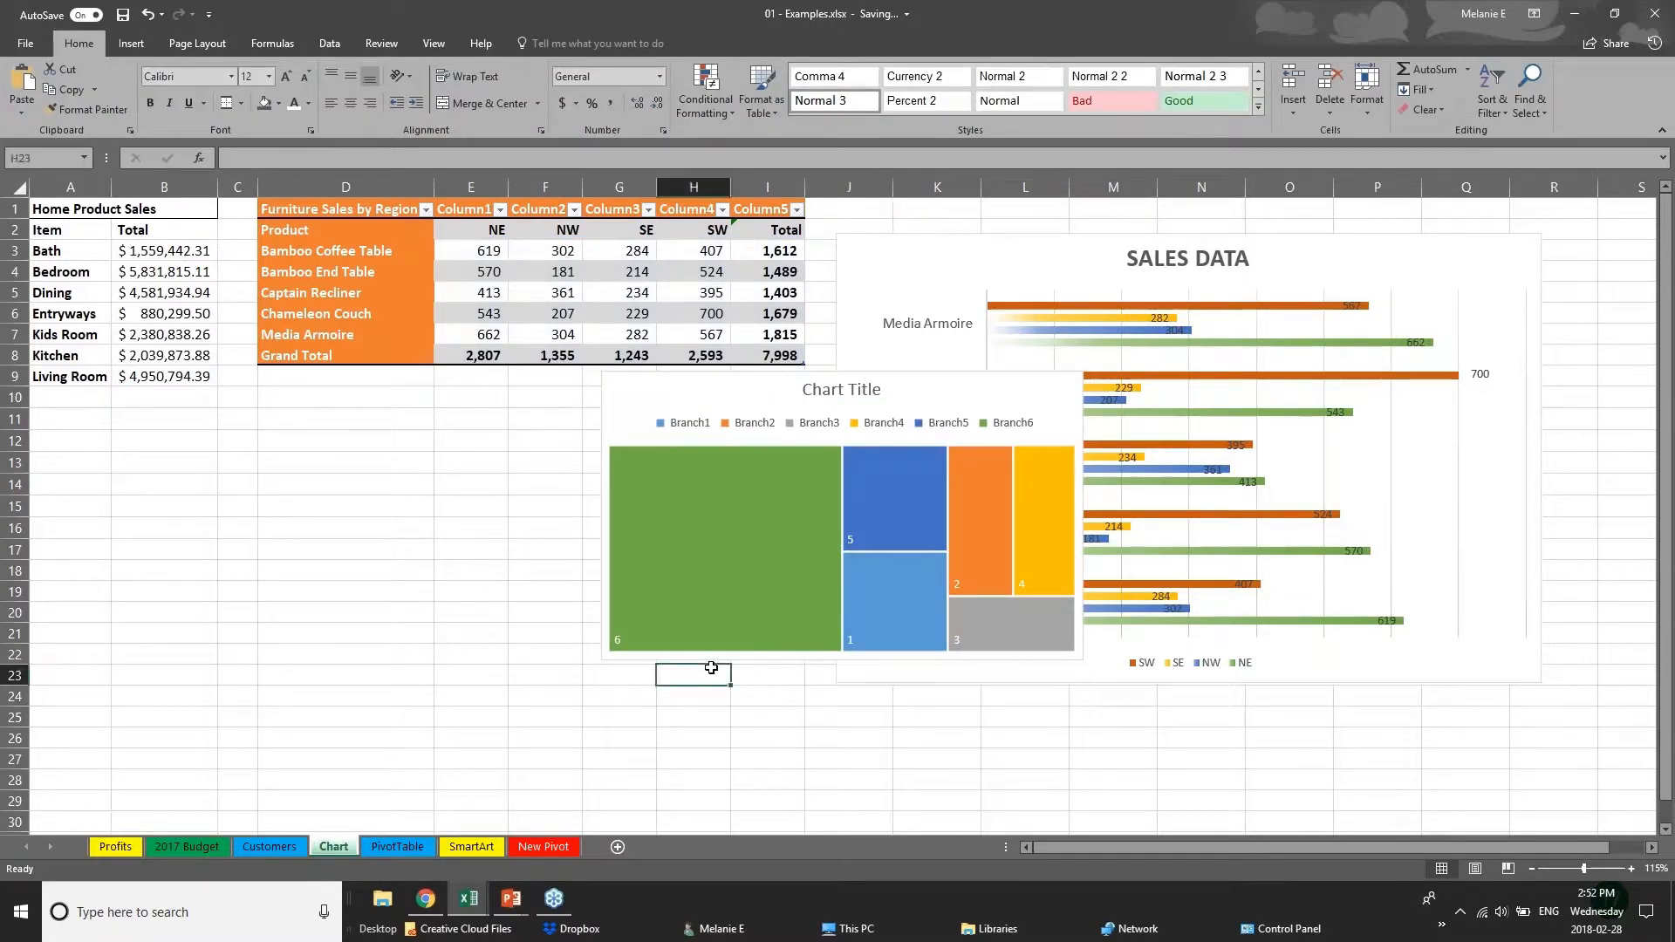
Step: Move the treemap chart into the empty area below the Furniture Sales by Region table
click(710, 652)
drag(769, 400, 438, 446)
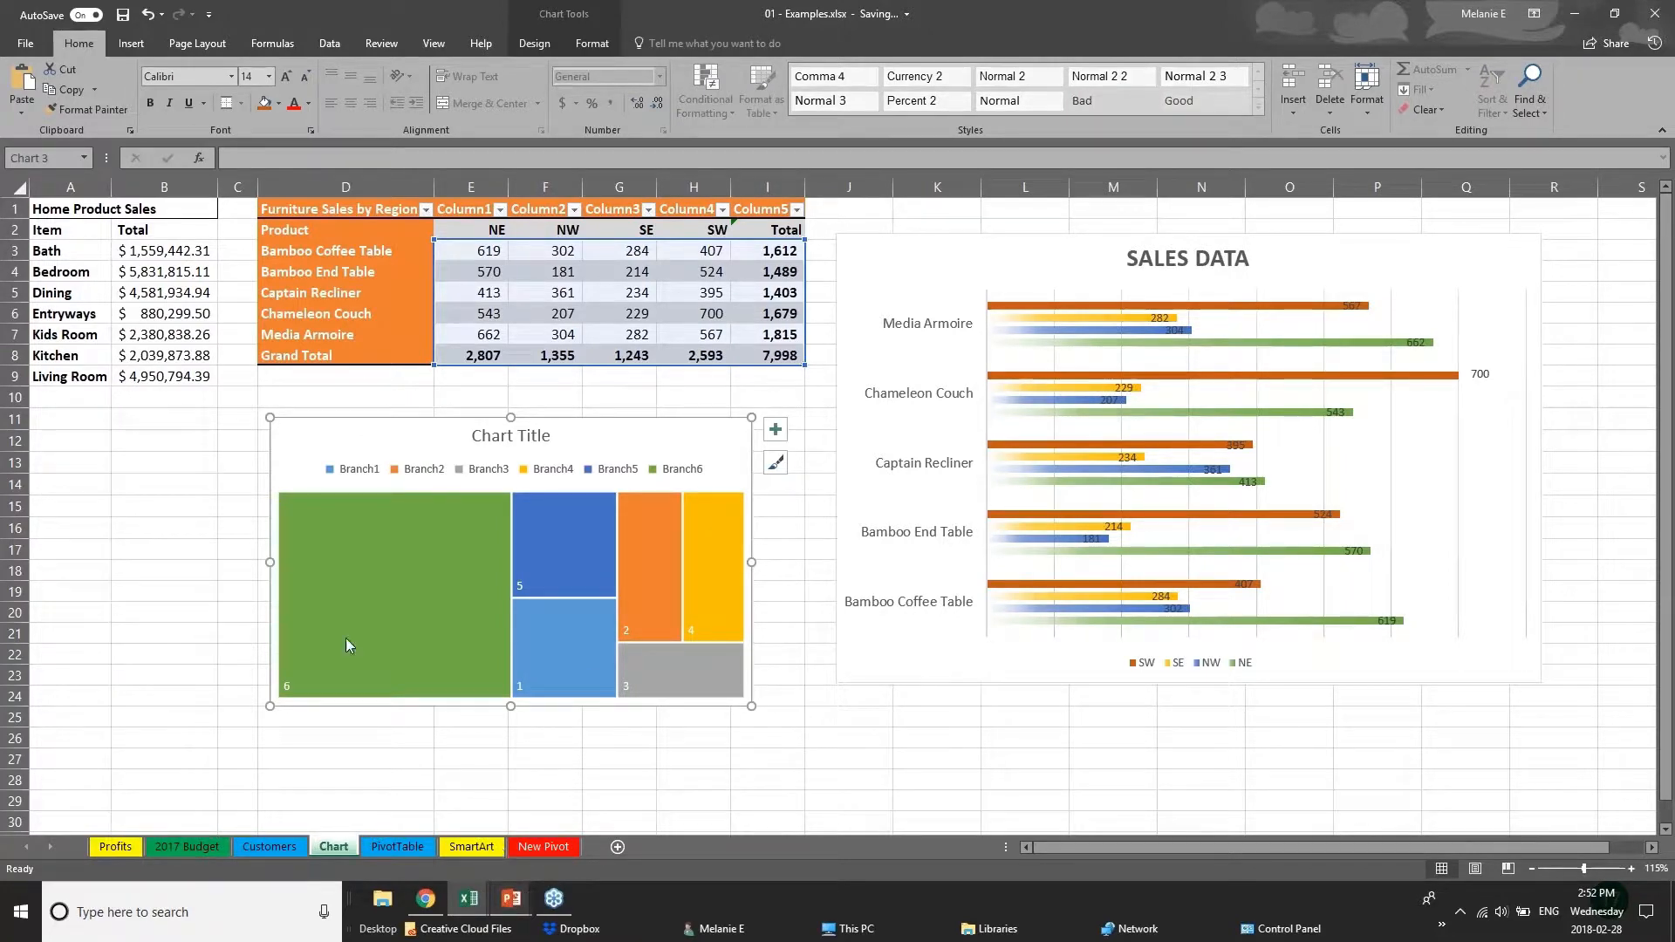
click(164, 591)
click(131, 43)
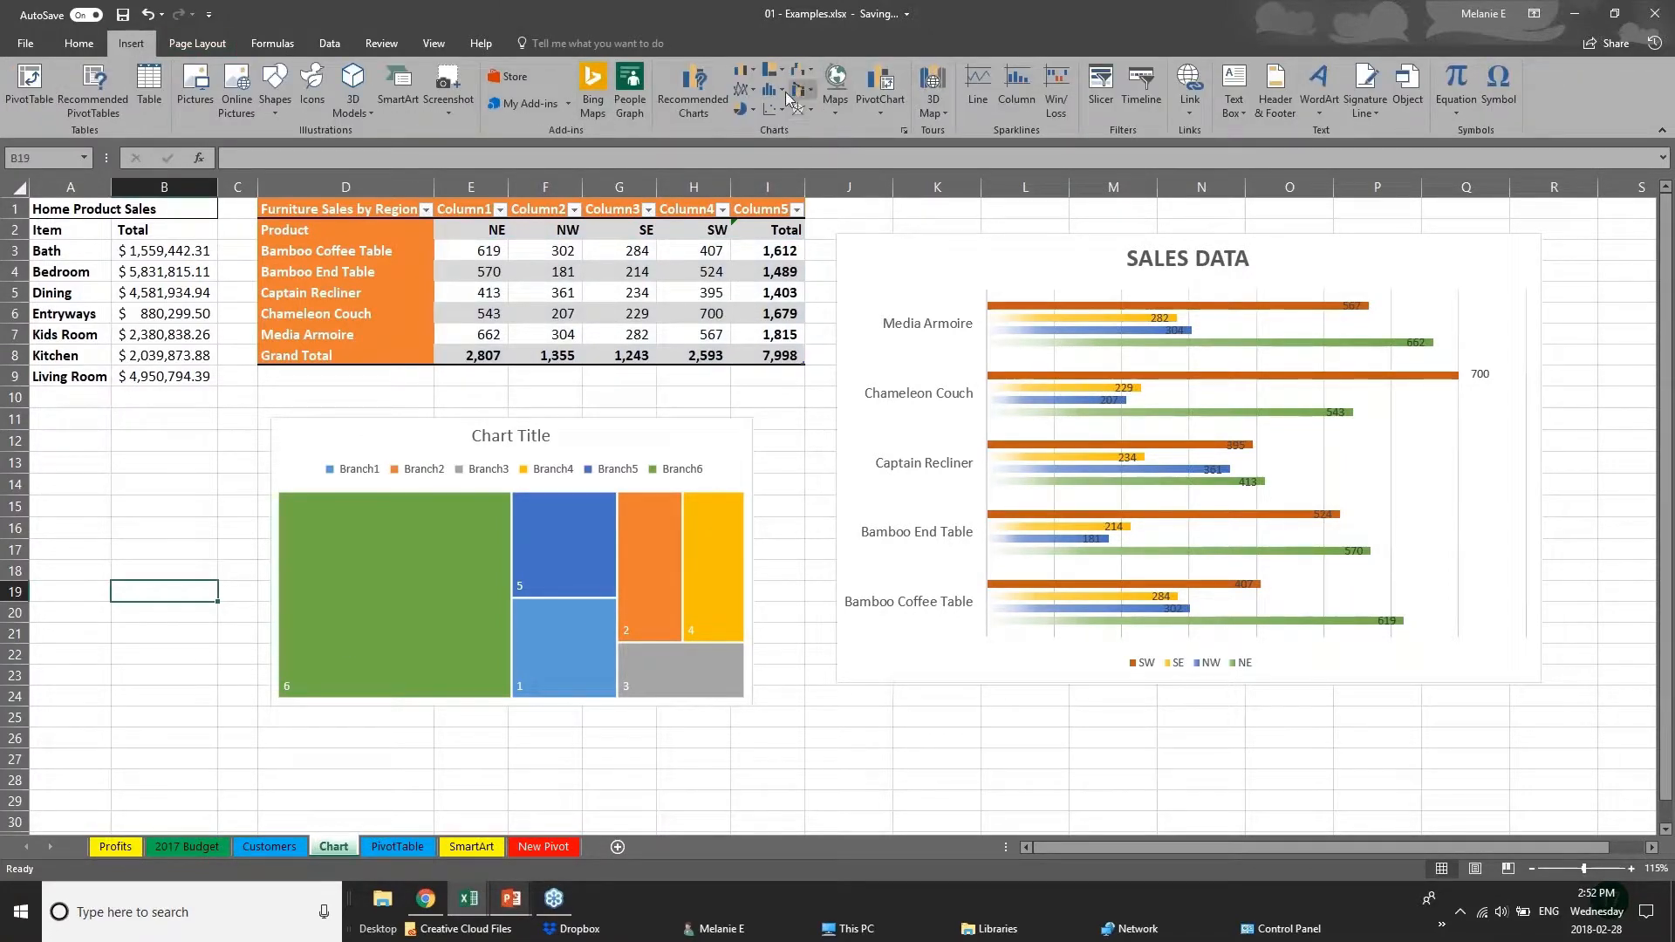
click(703, 96)
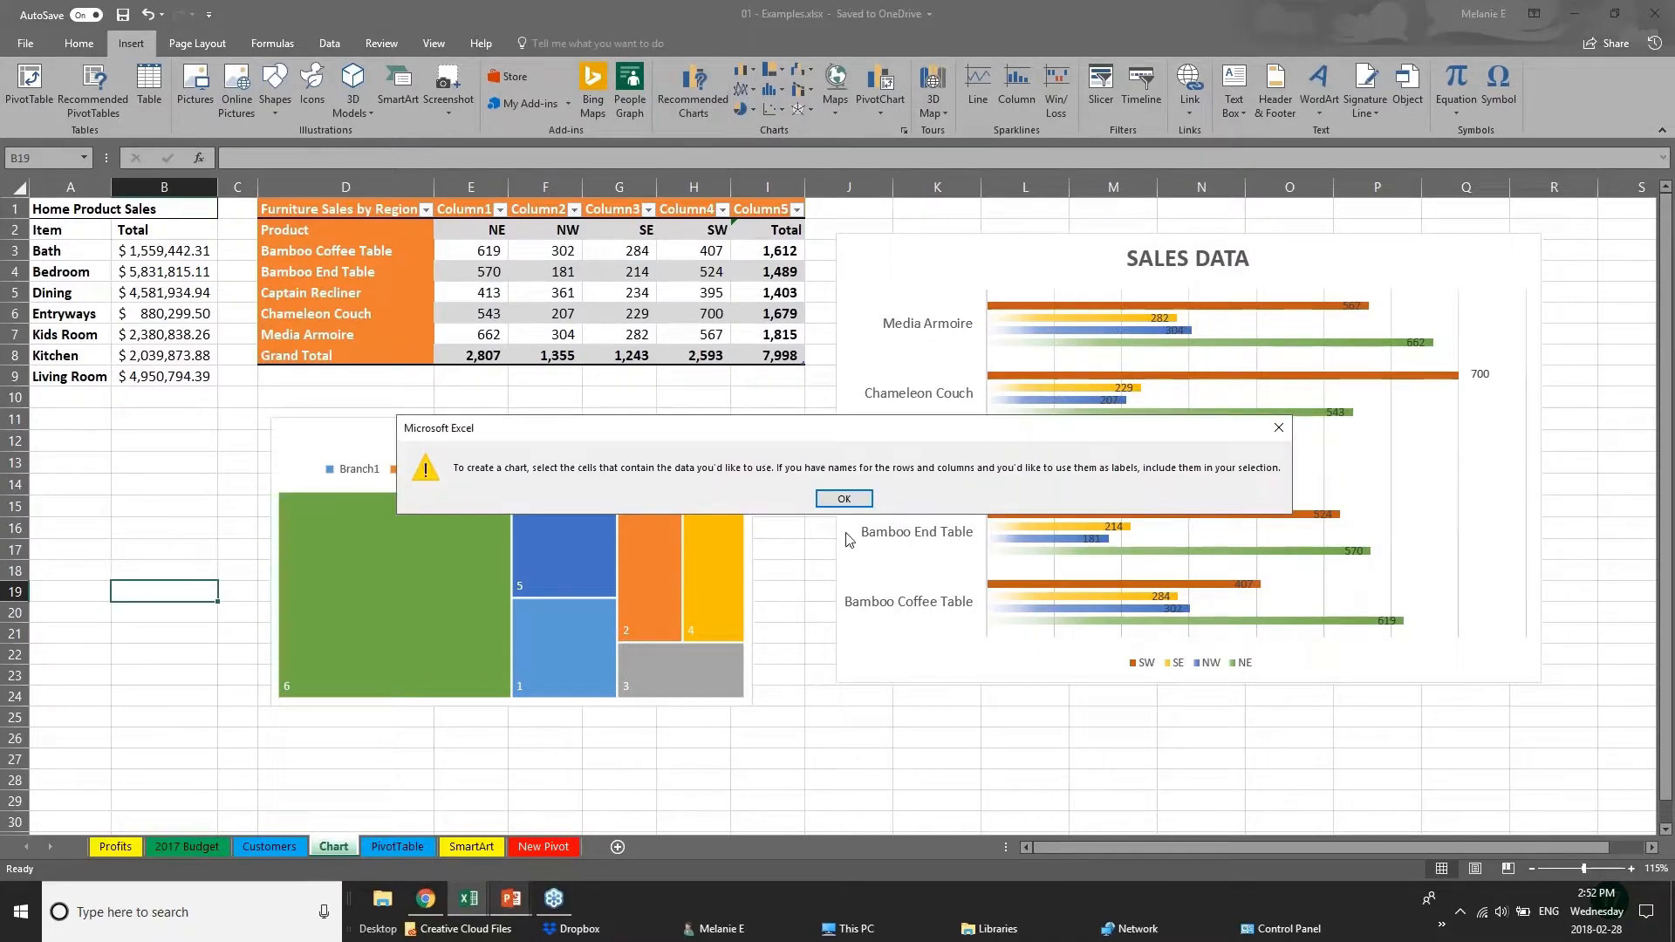
click(844, 498)
Step: Preview Waterfall, Treemap, Box & Whisker and Sunburst charts for the furniture sales figures in E3:I8
click(547, 332)
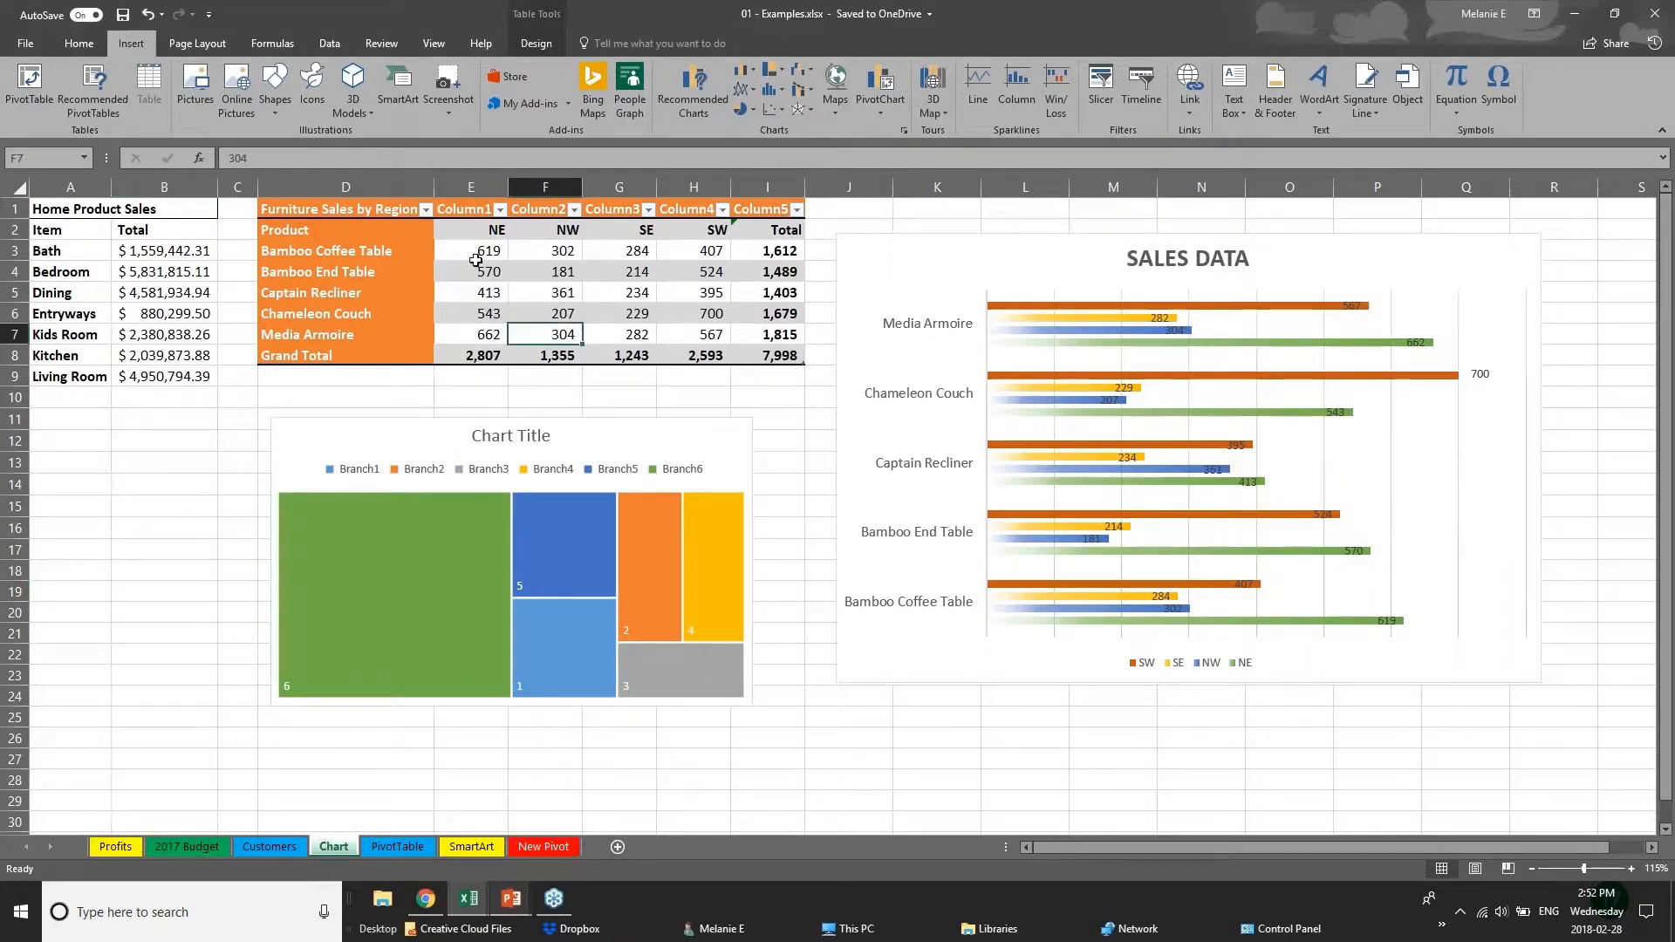
drag(476, 260, 798, 355)
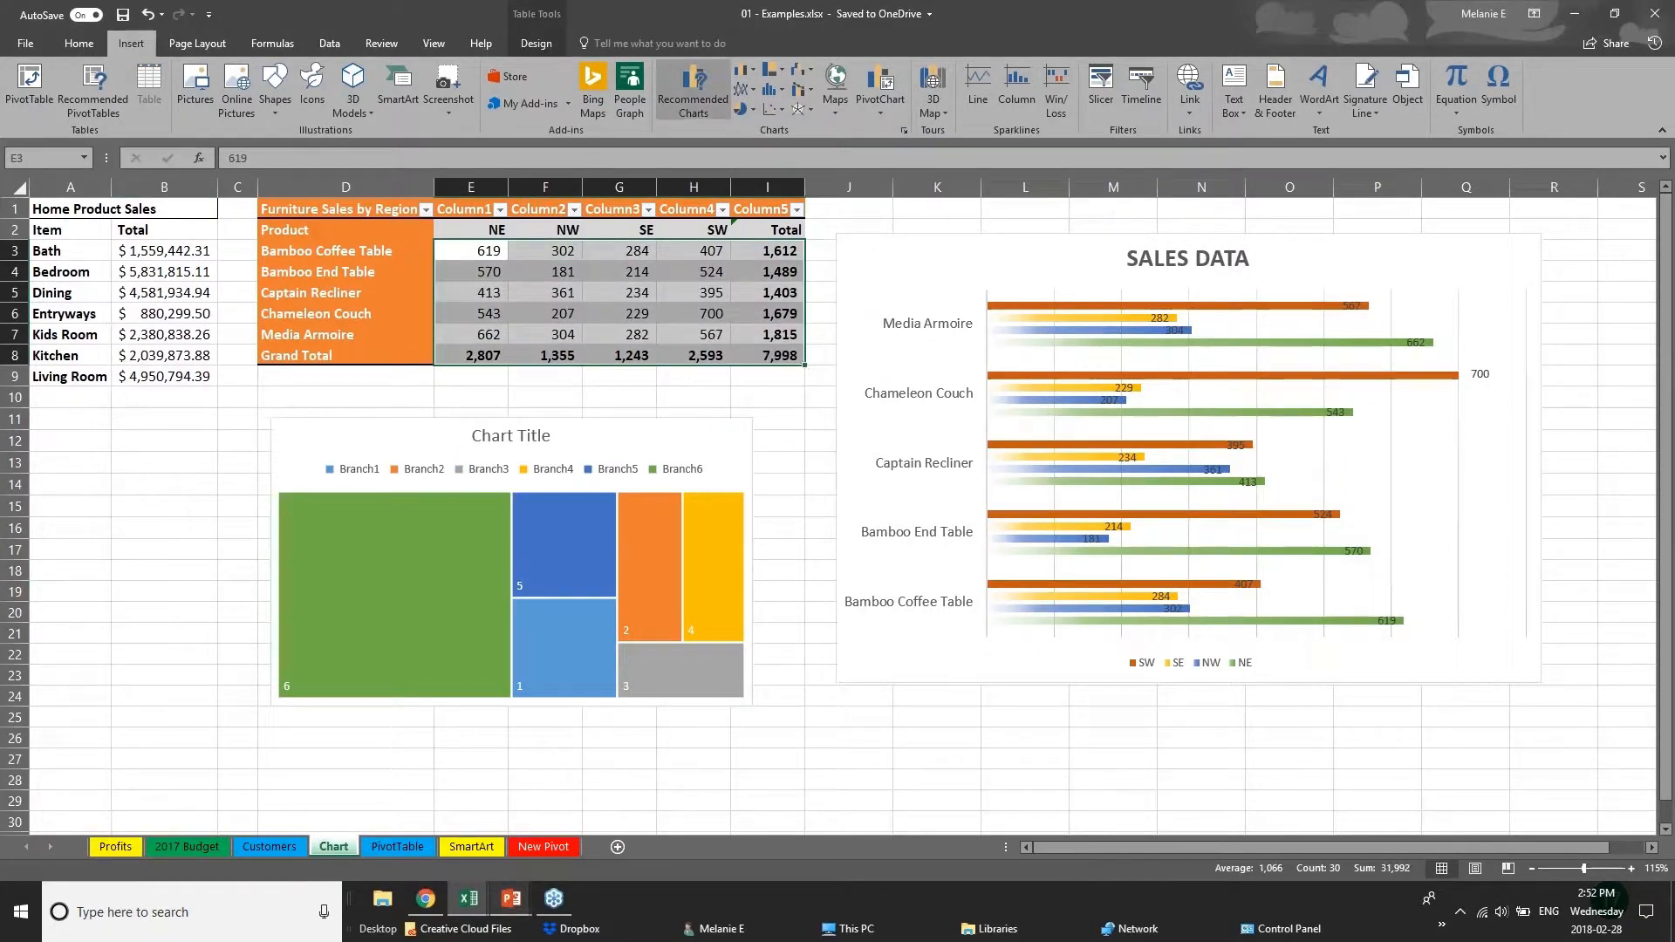
click(693, 87)
click(703, 220)
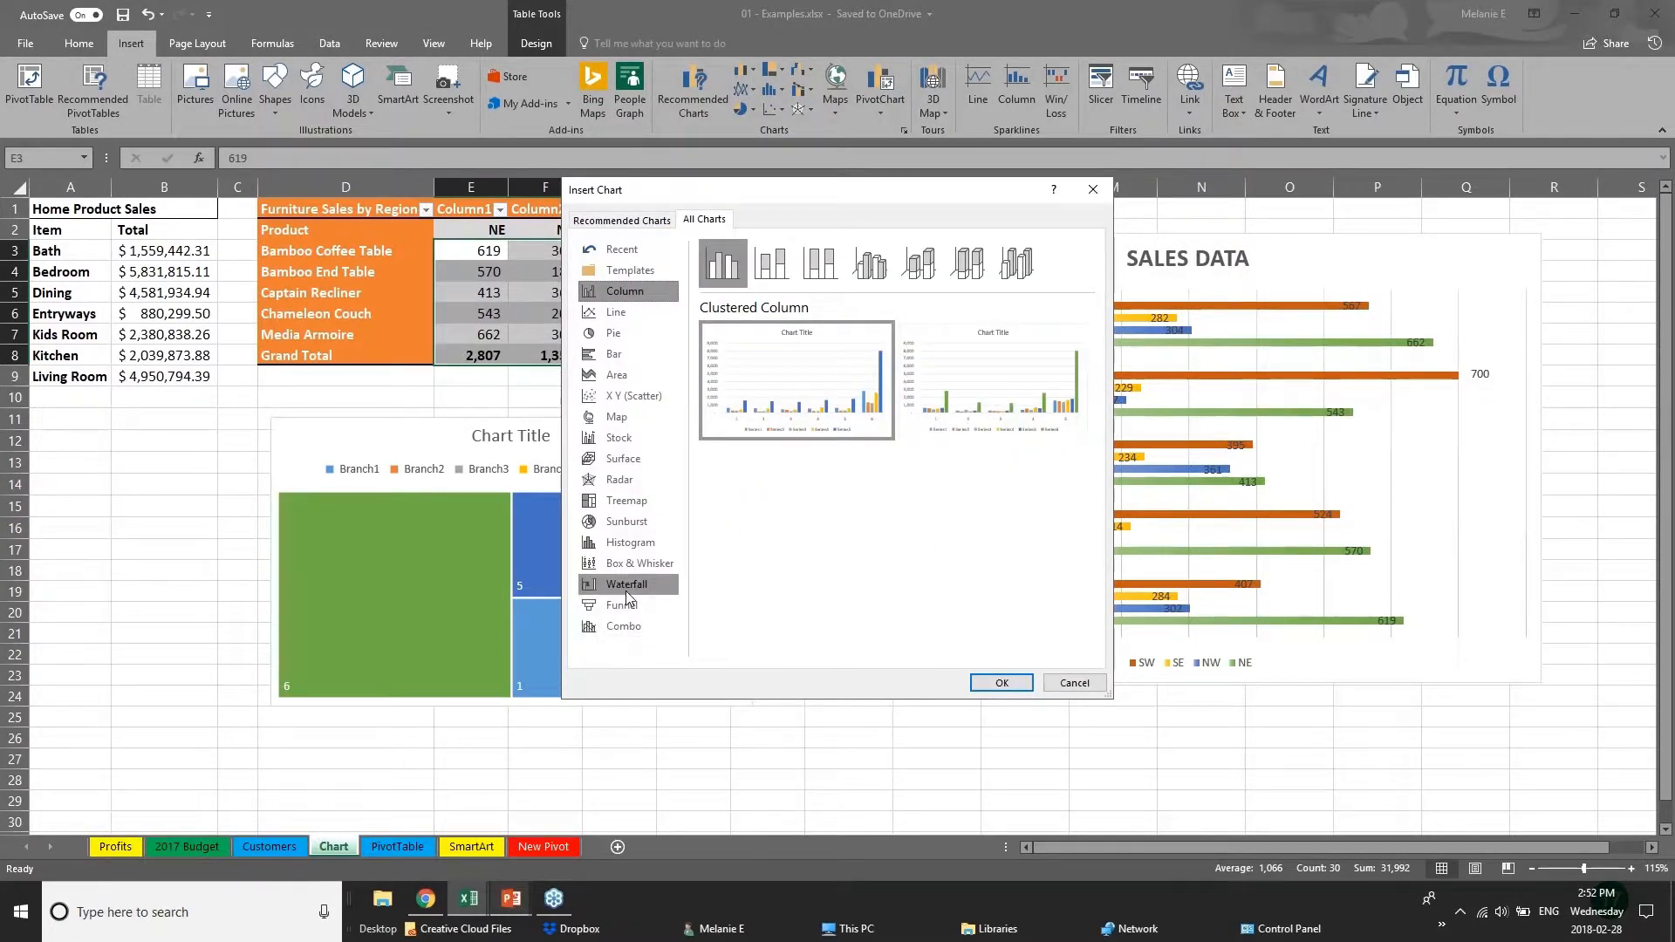
click(626, 585)
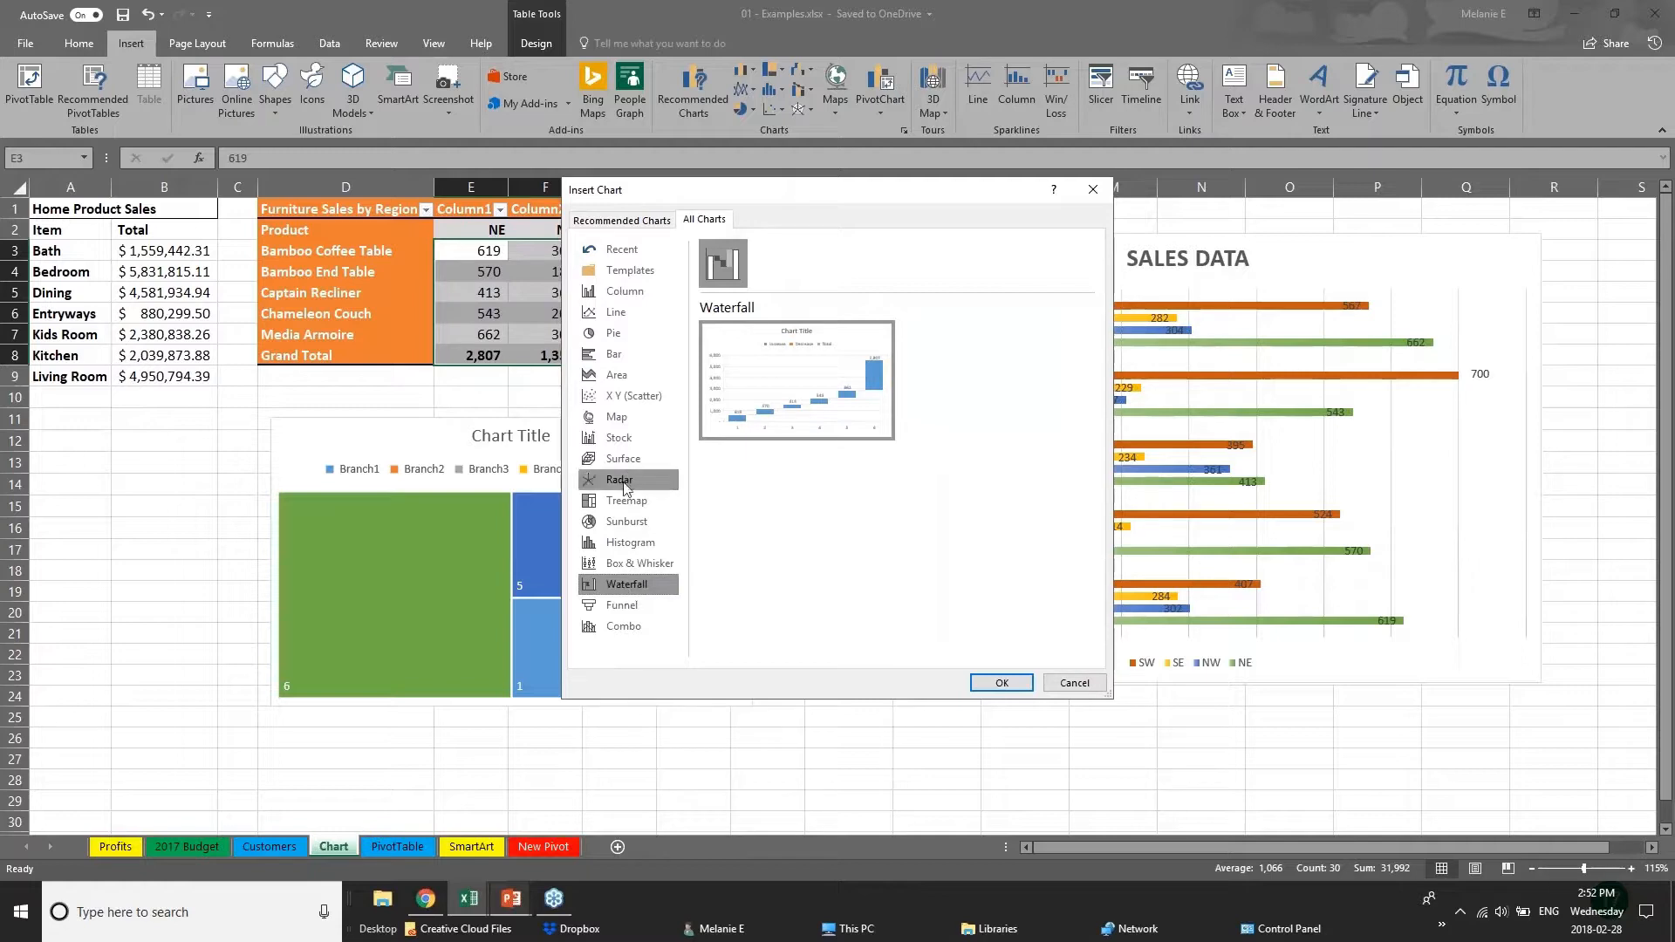
click(617, 510)
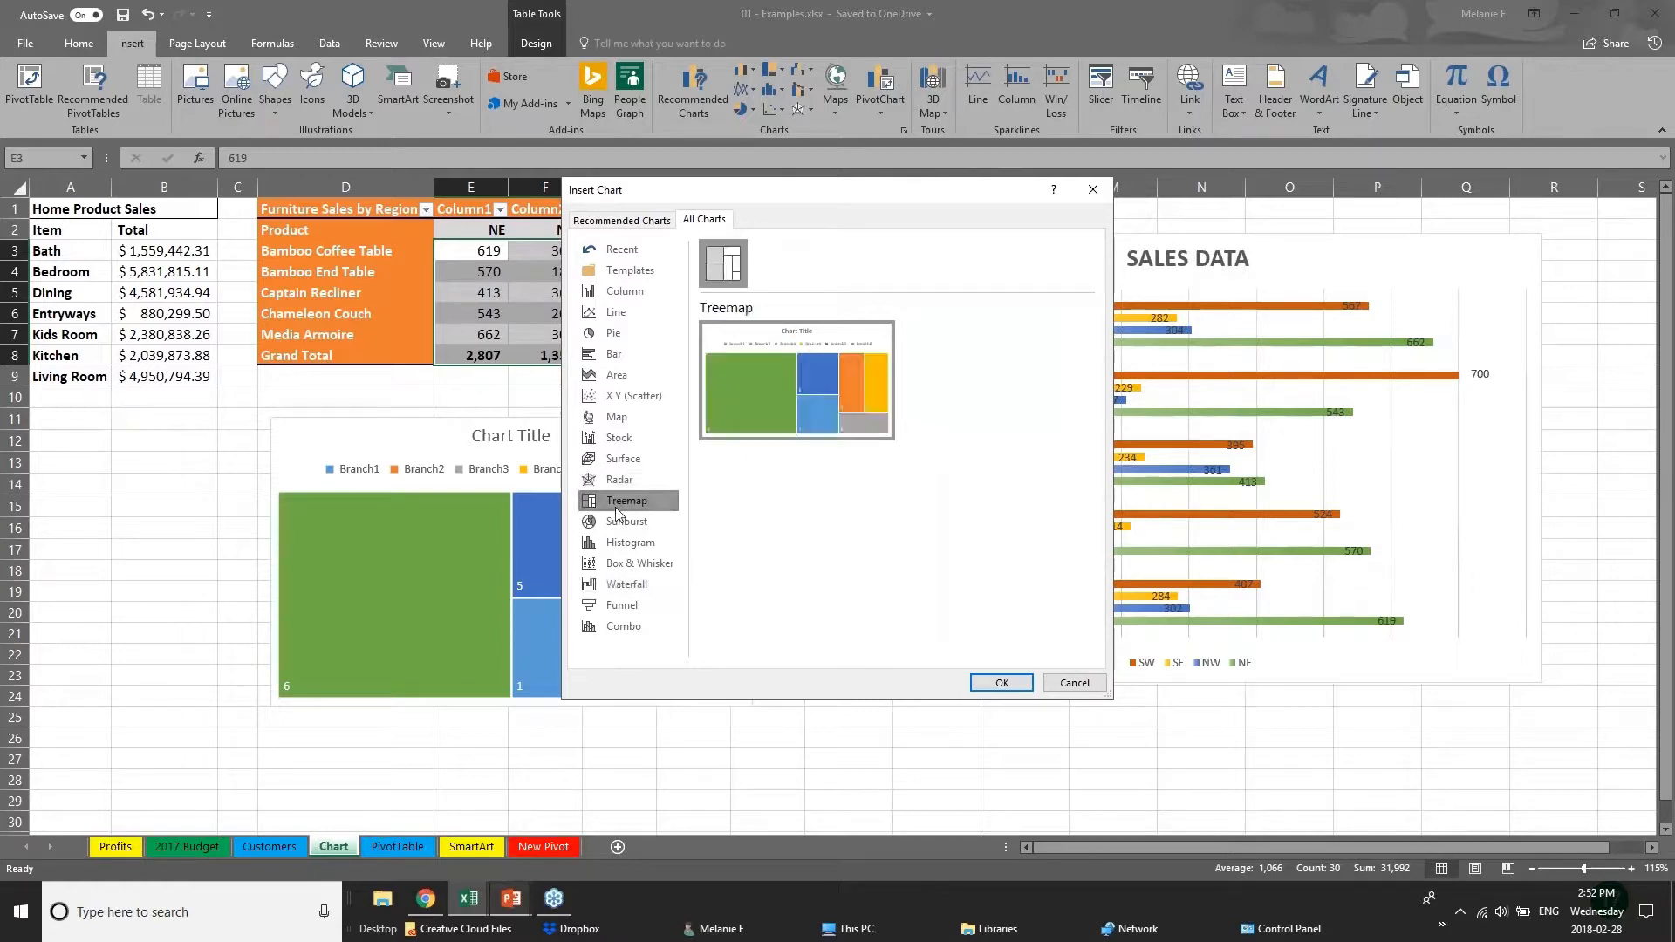
click(652, 566)
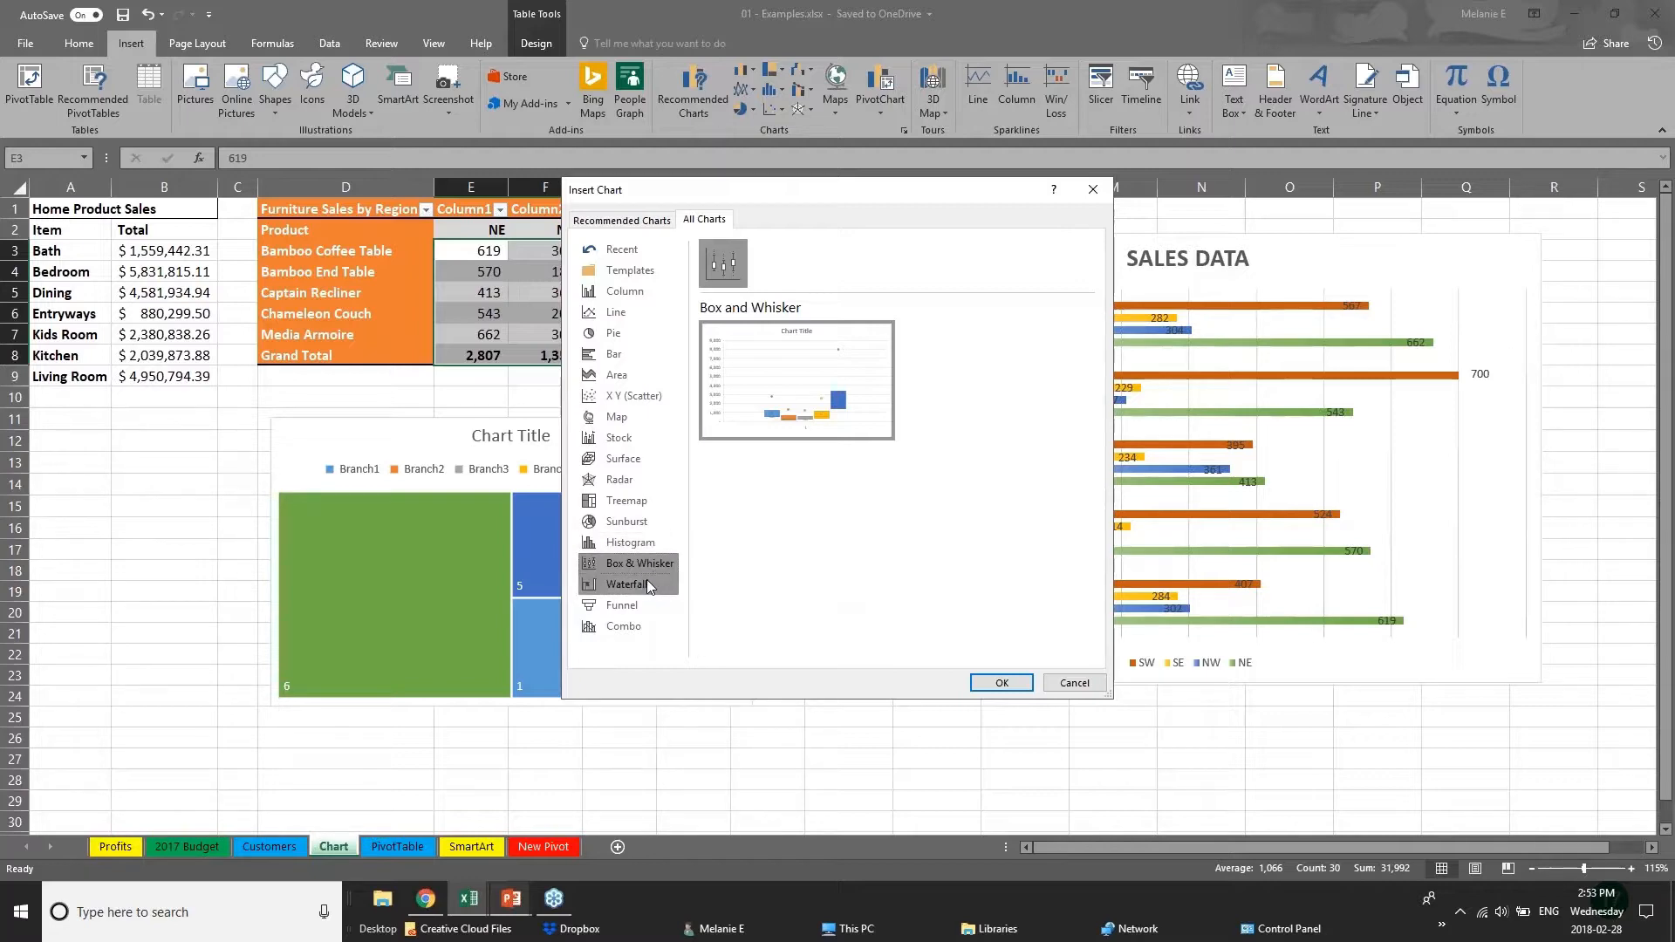
click(651, 520)
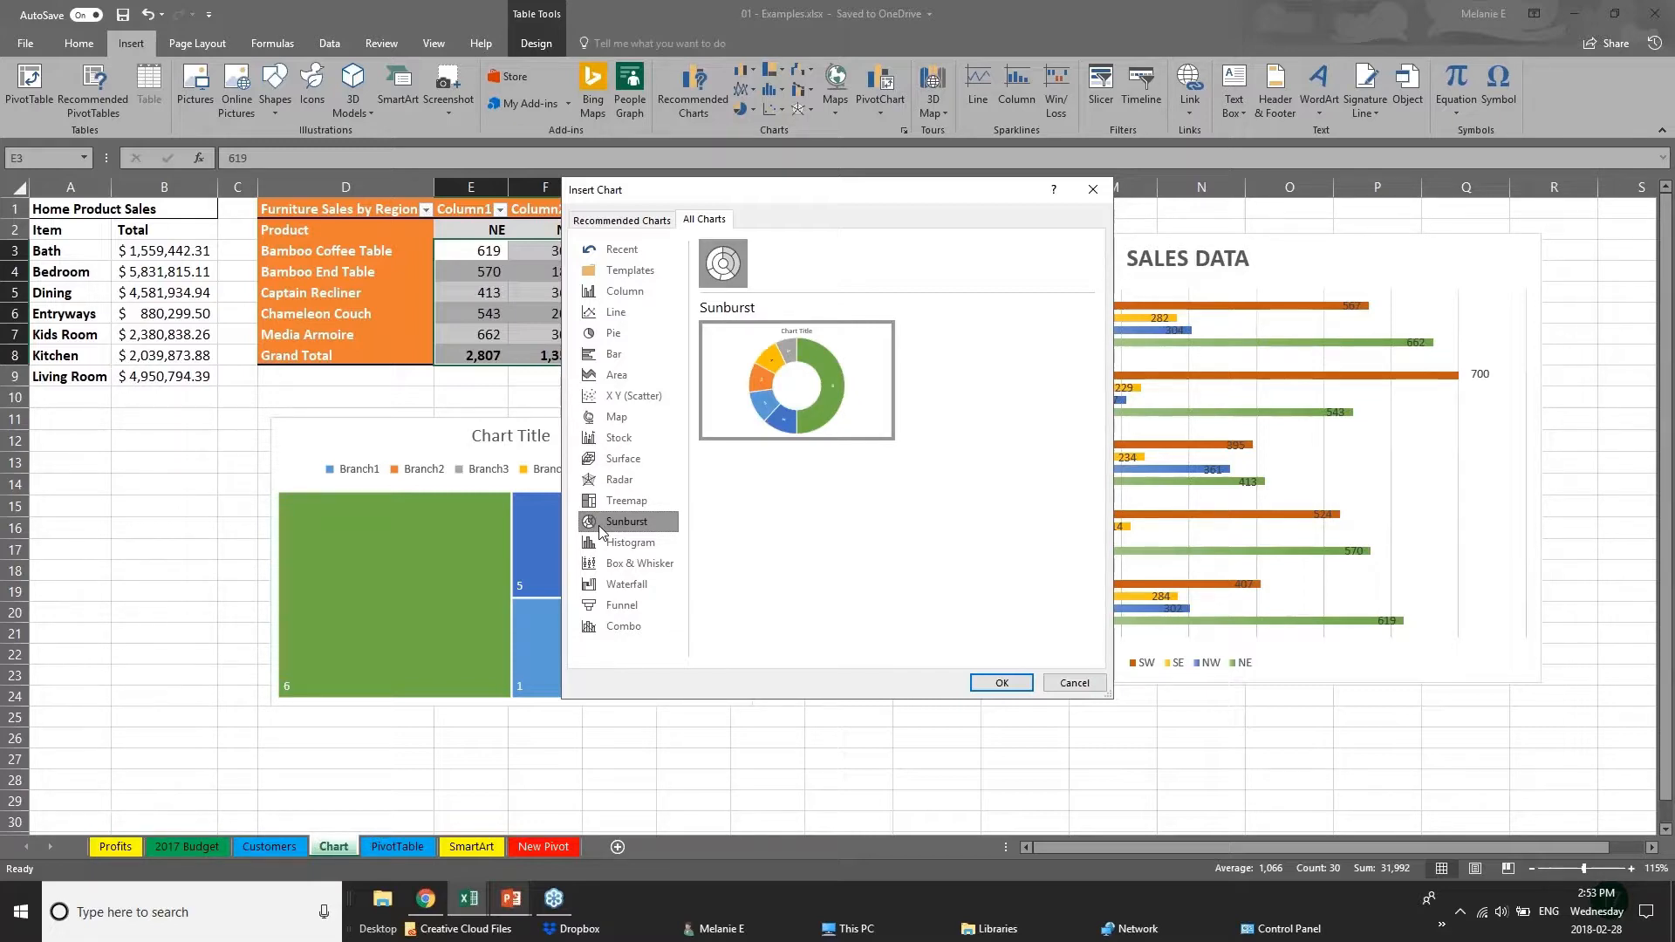
Step: Preview the recommended Clustered Column and Line charts, closing the chart dialog without inserting one
click(608, 218)
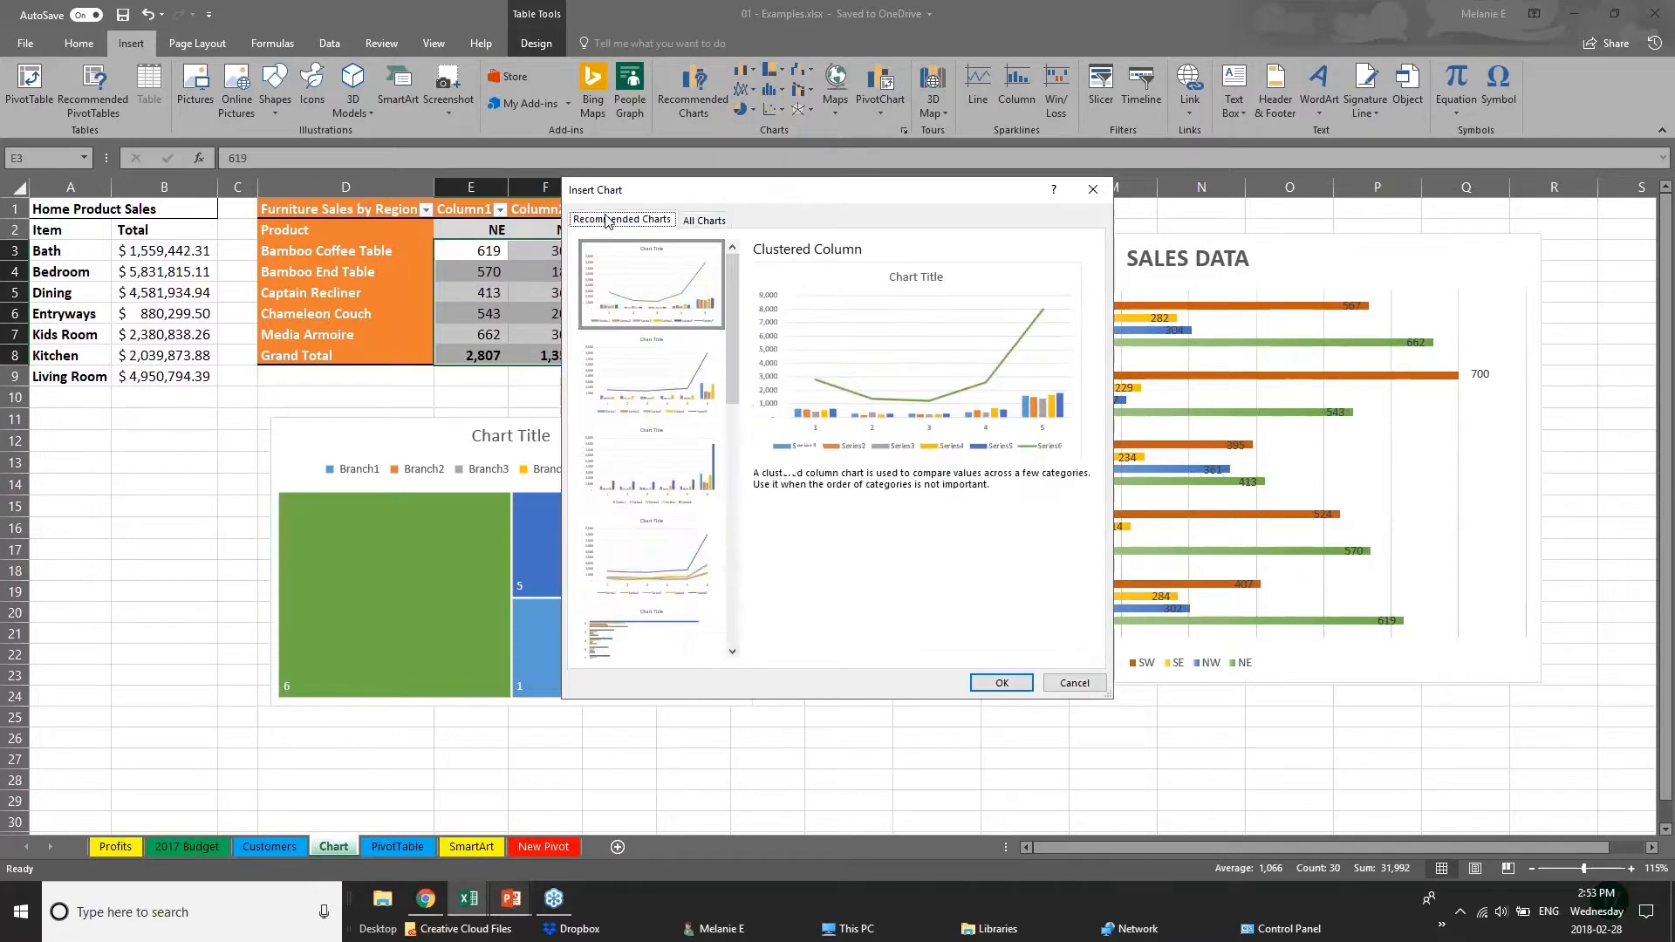
click(647, 385)
click(650, 505)
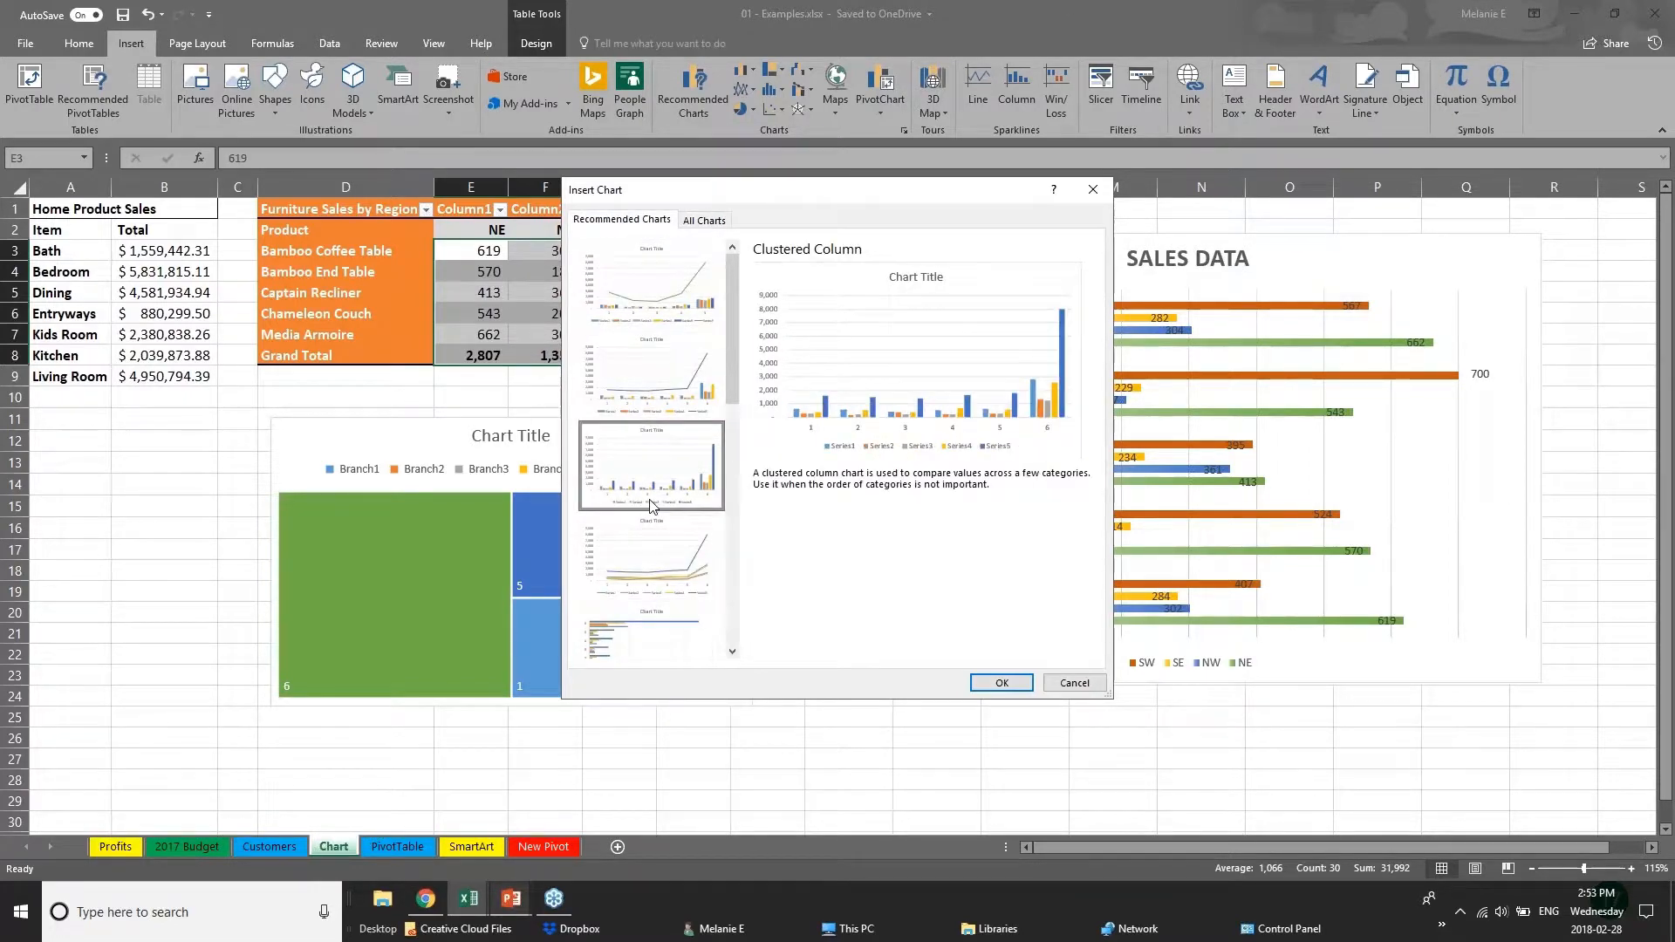
click(655, 551)
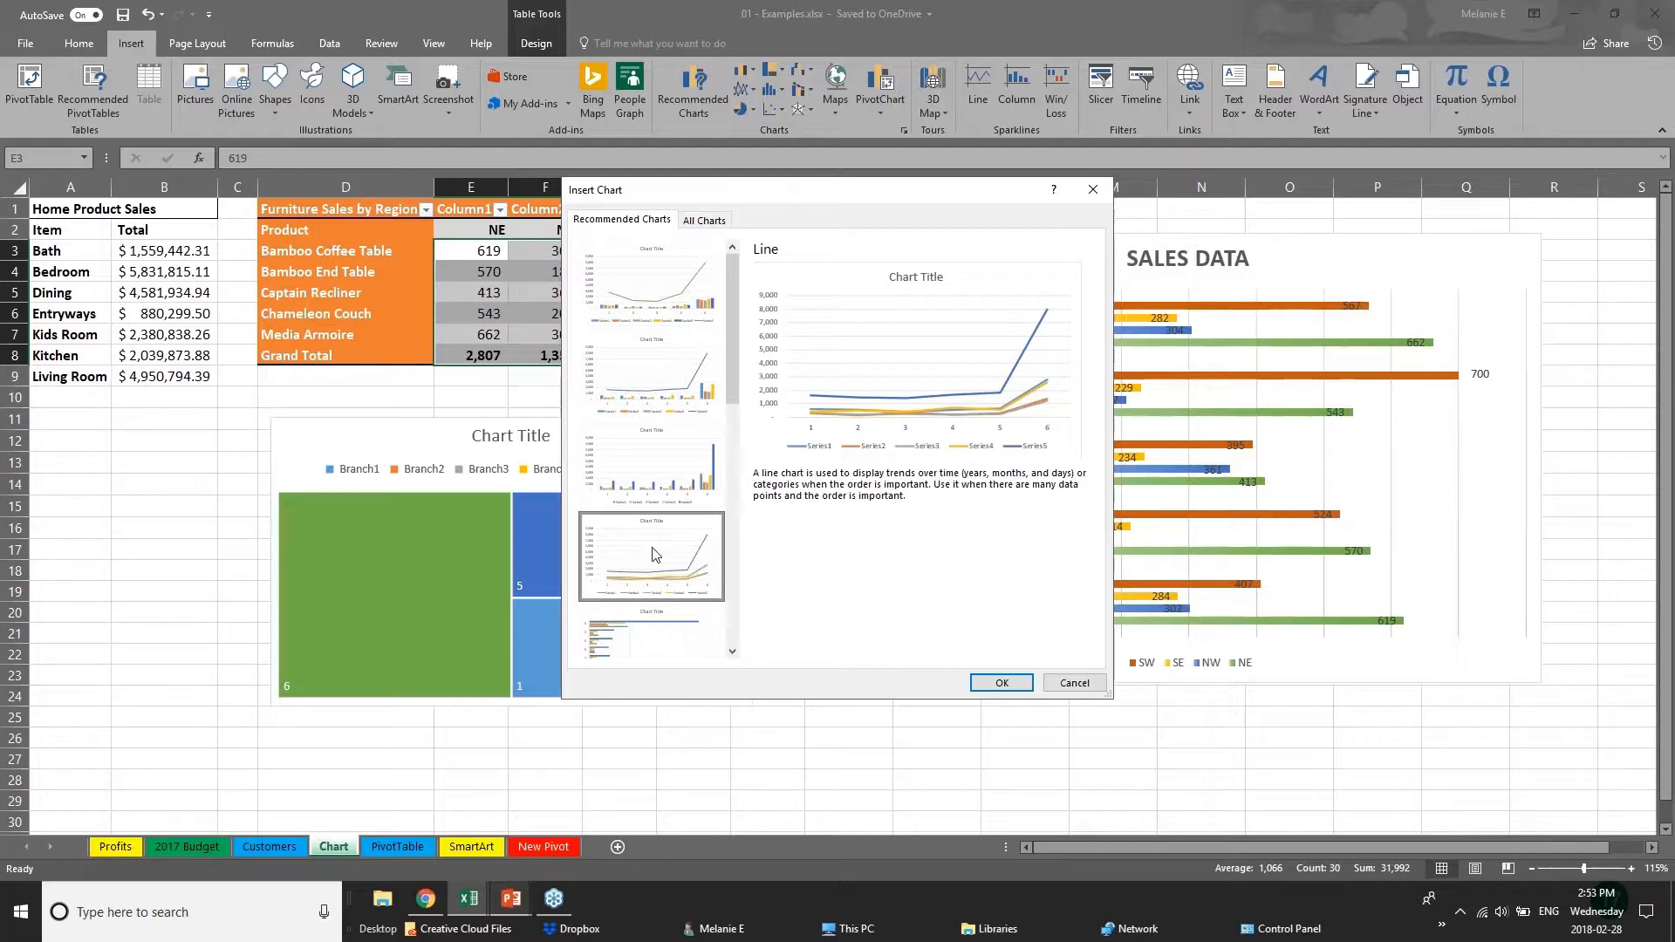
click(1073, 683)
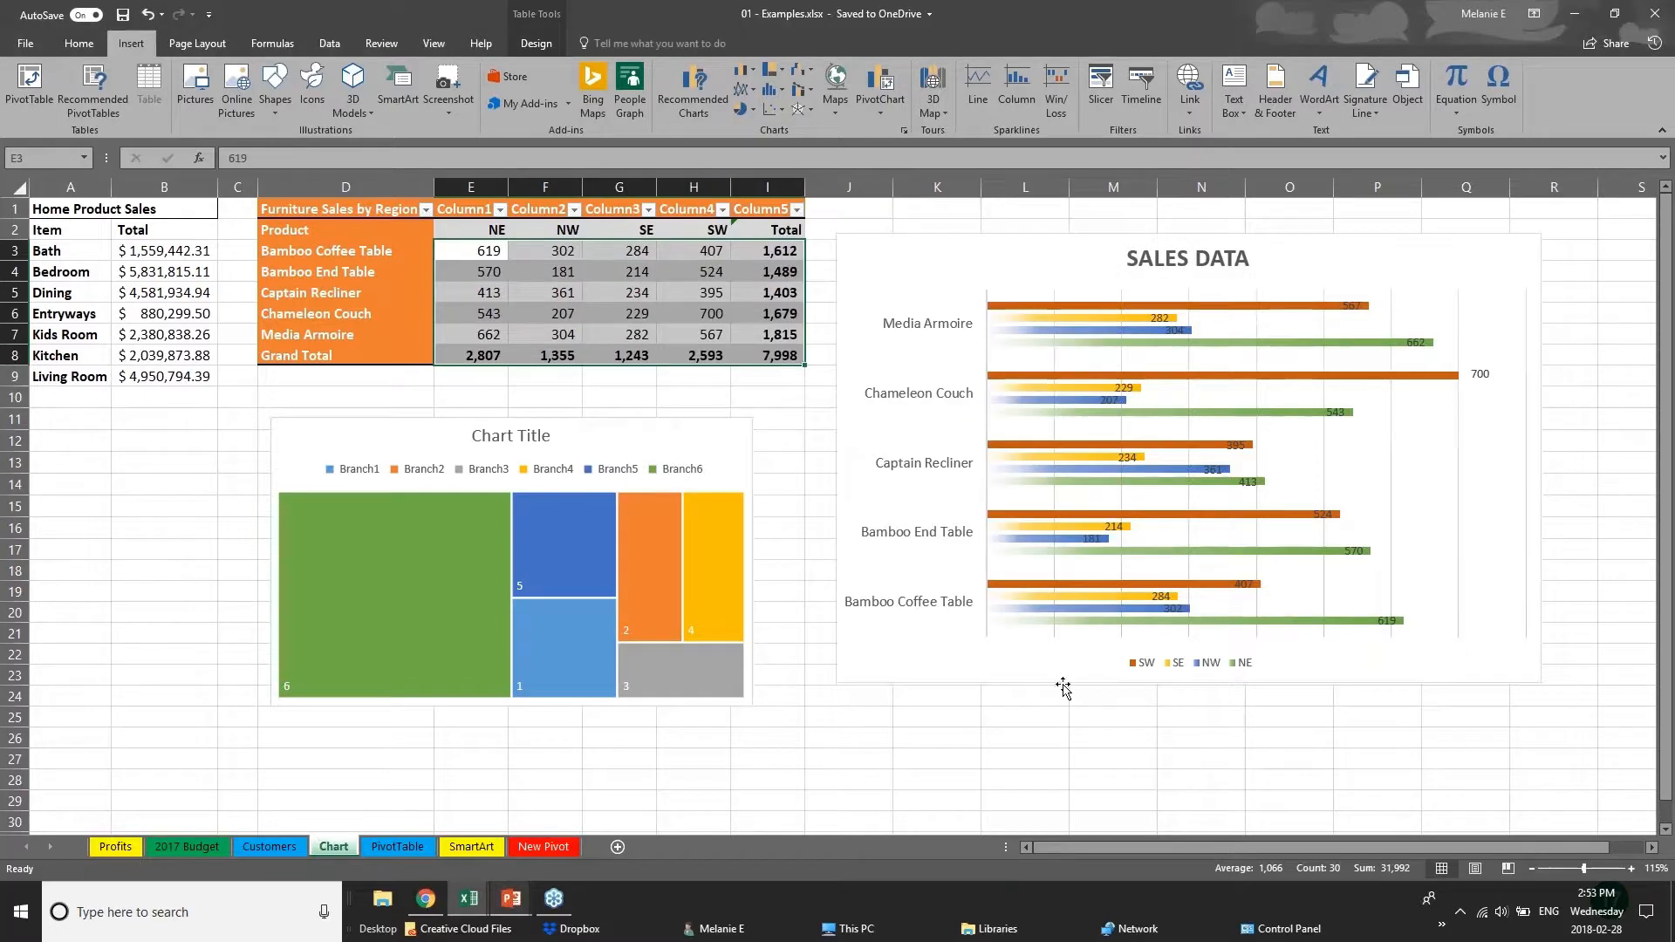
Step: Switch to the PowerPoint slide show and advance to the 3D Power Maps slide
click(506, 907)
click(593, 827)
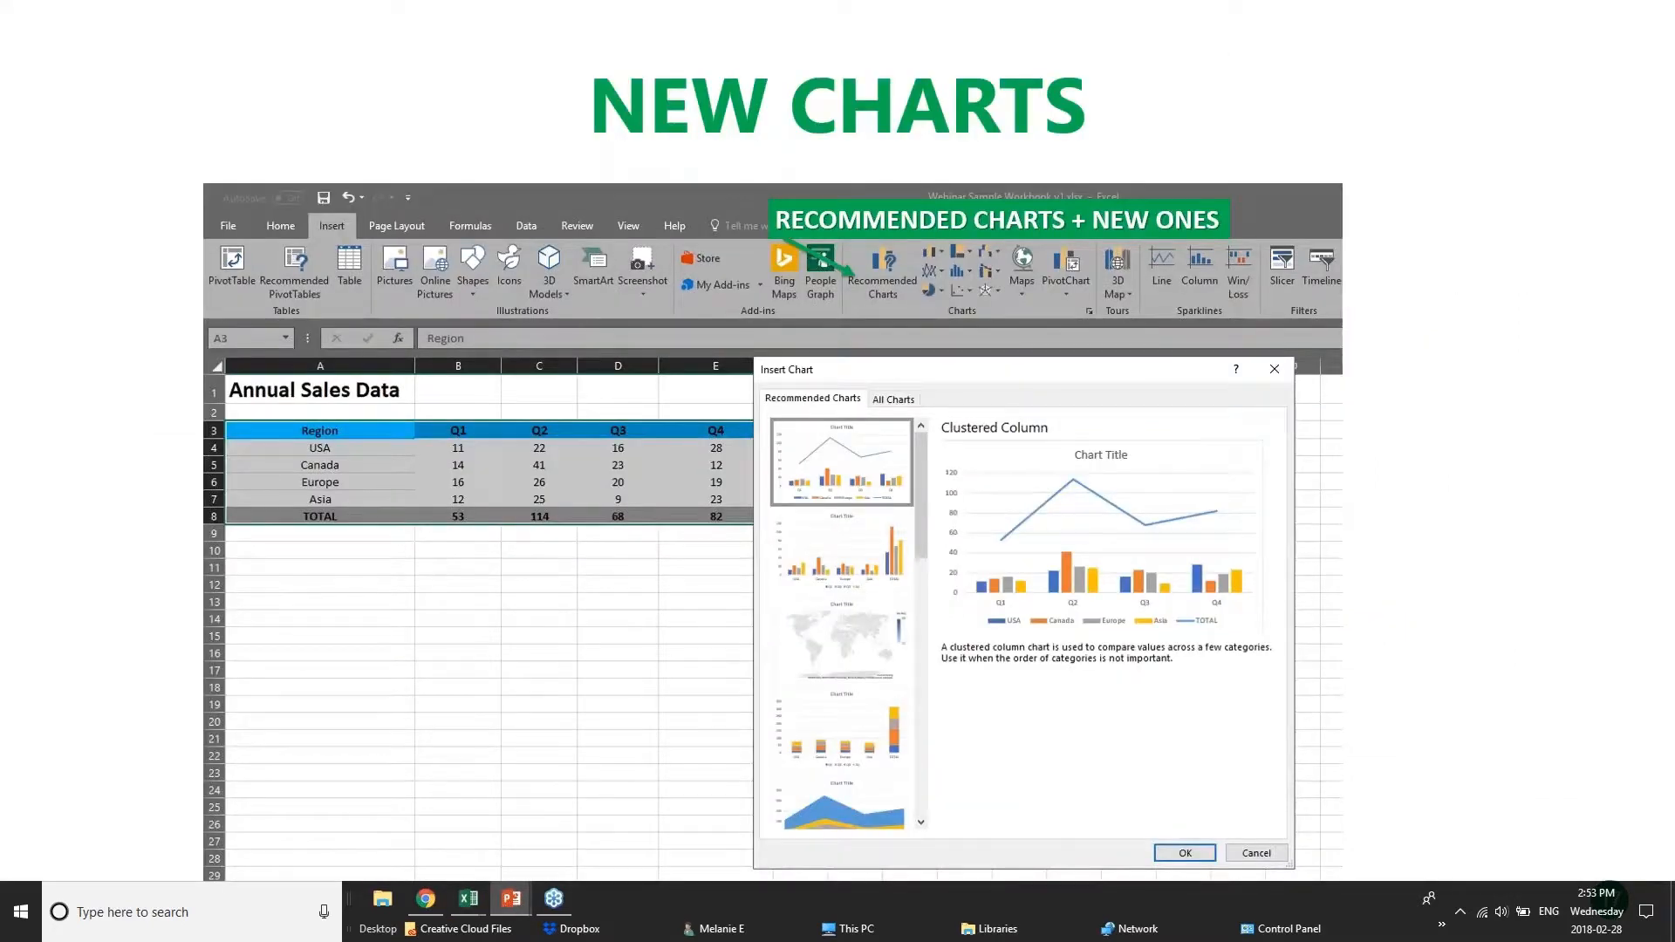
key(Right)
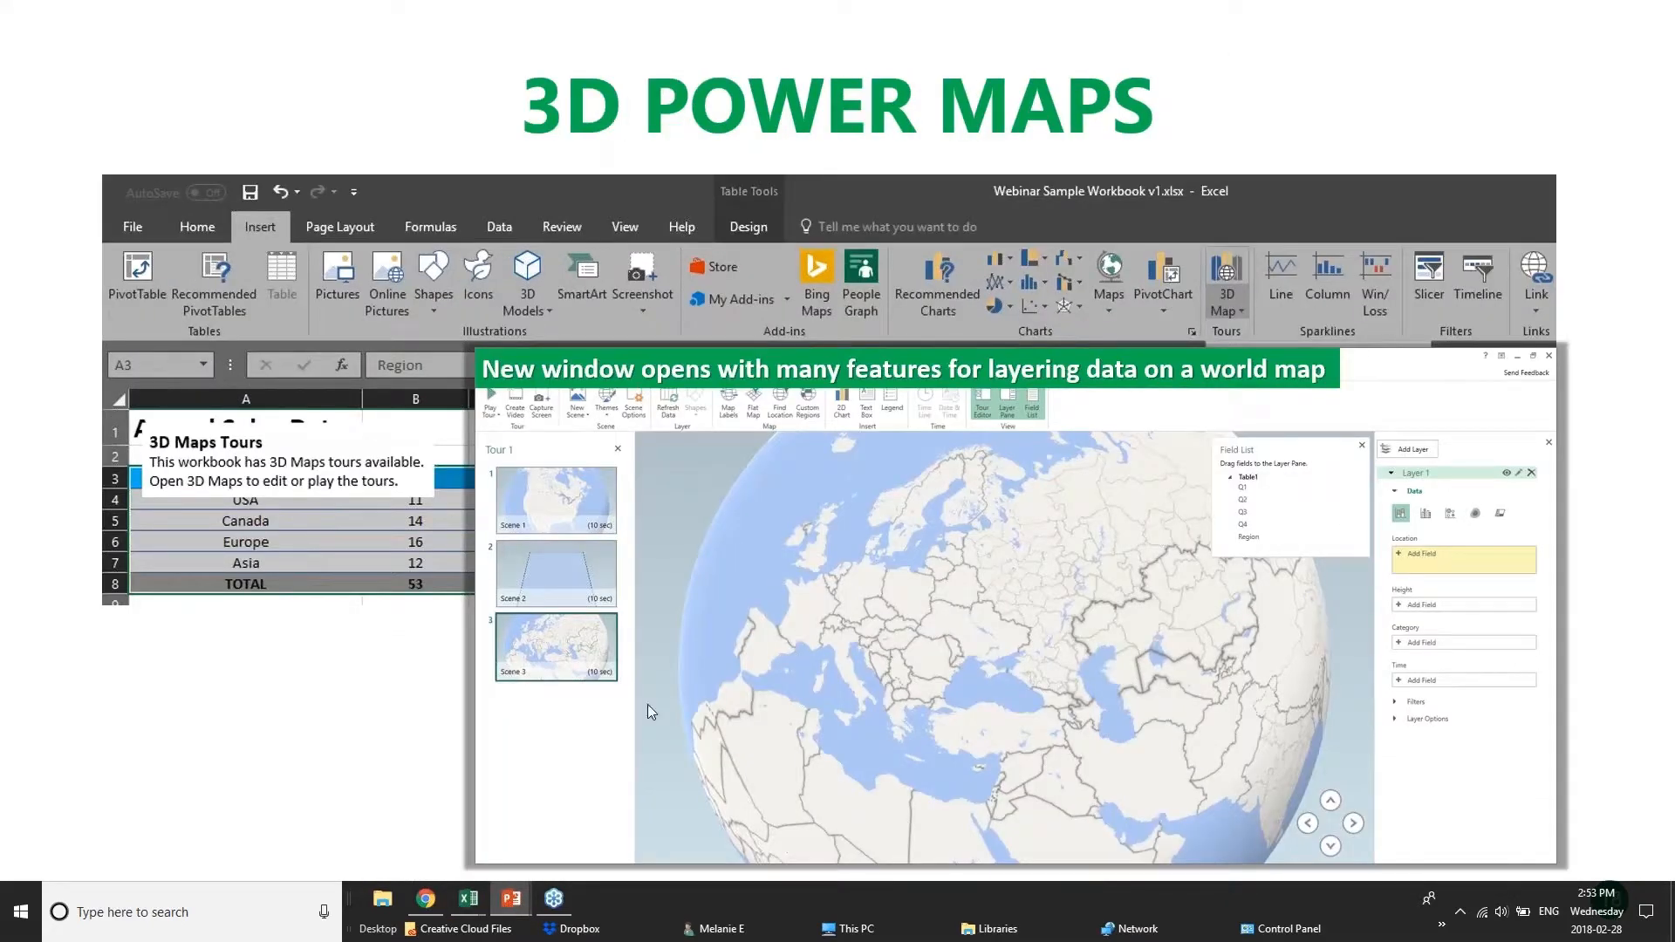
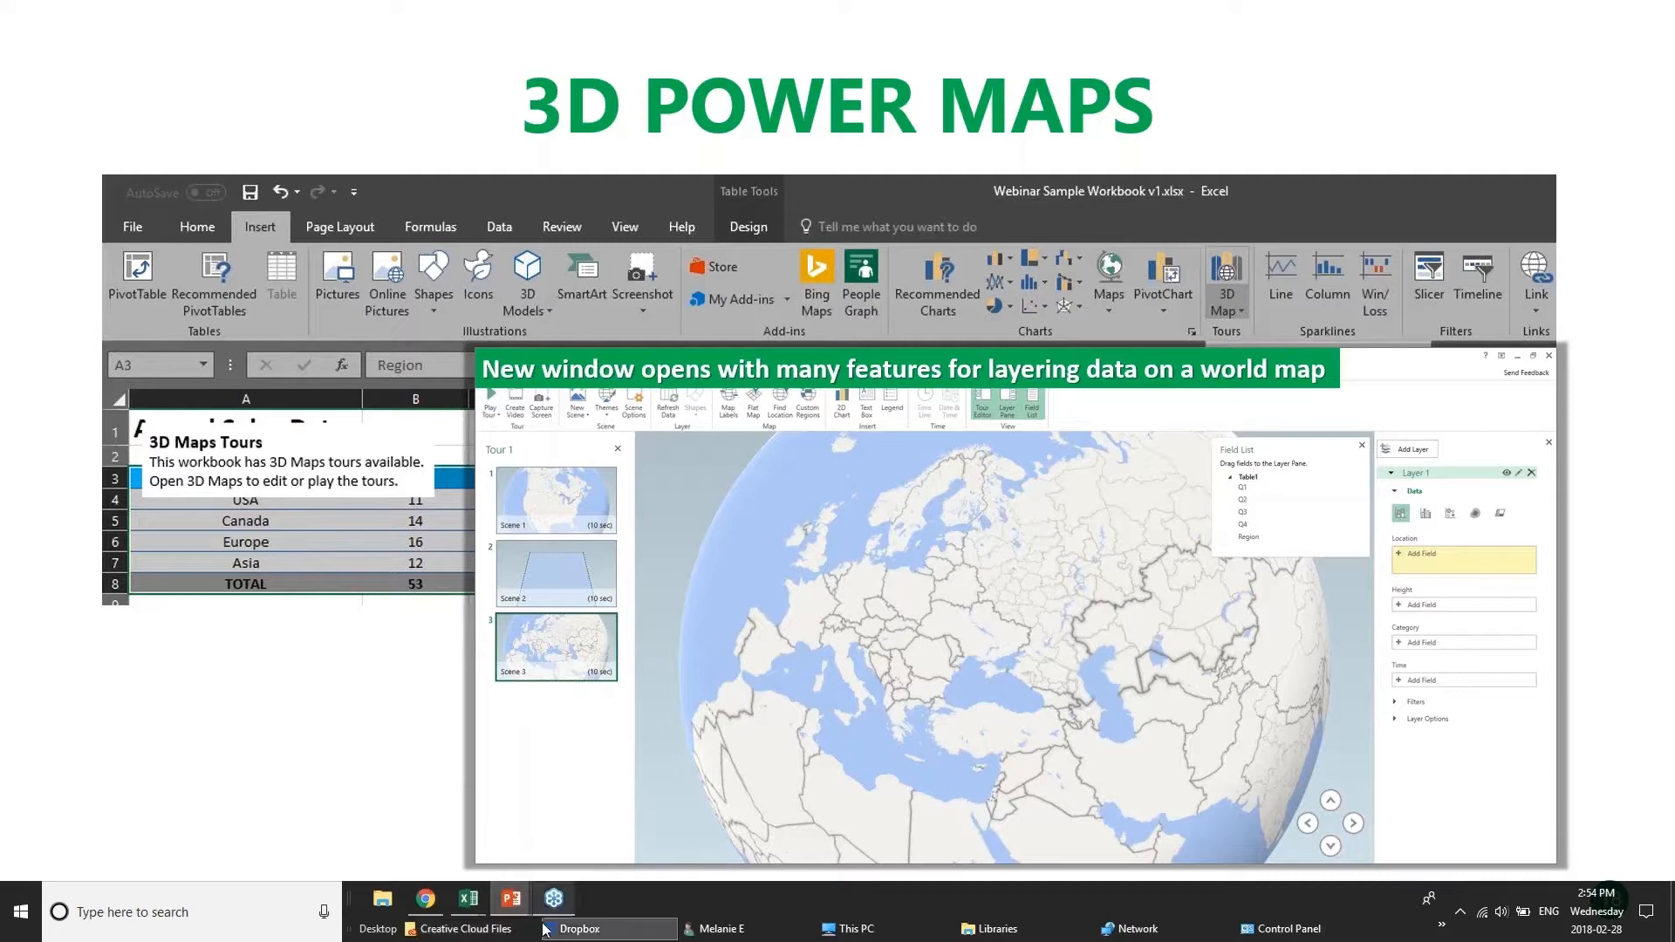
Step: Switch to the Excel workbook 01 - Examples.xlsx and show the 3D Map options
mouse_move(469, 898)
click(277, 842)
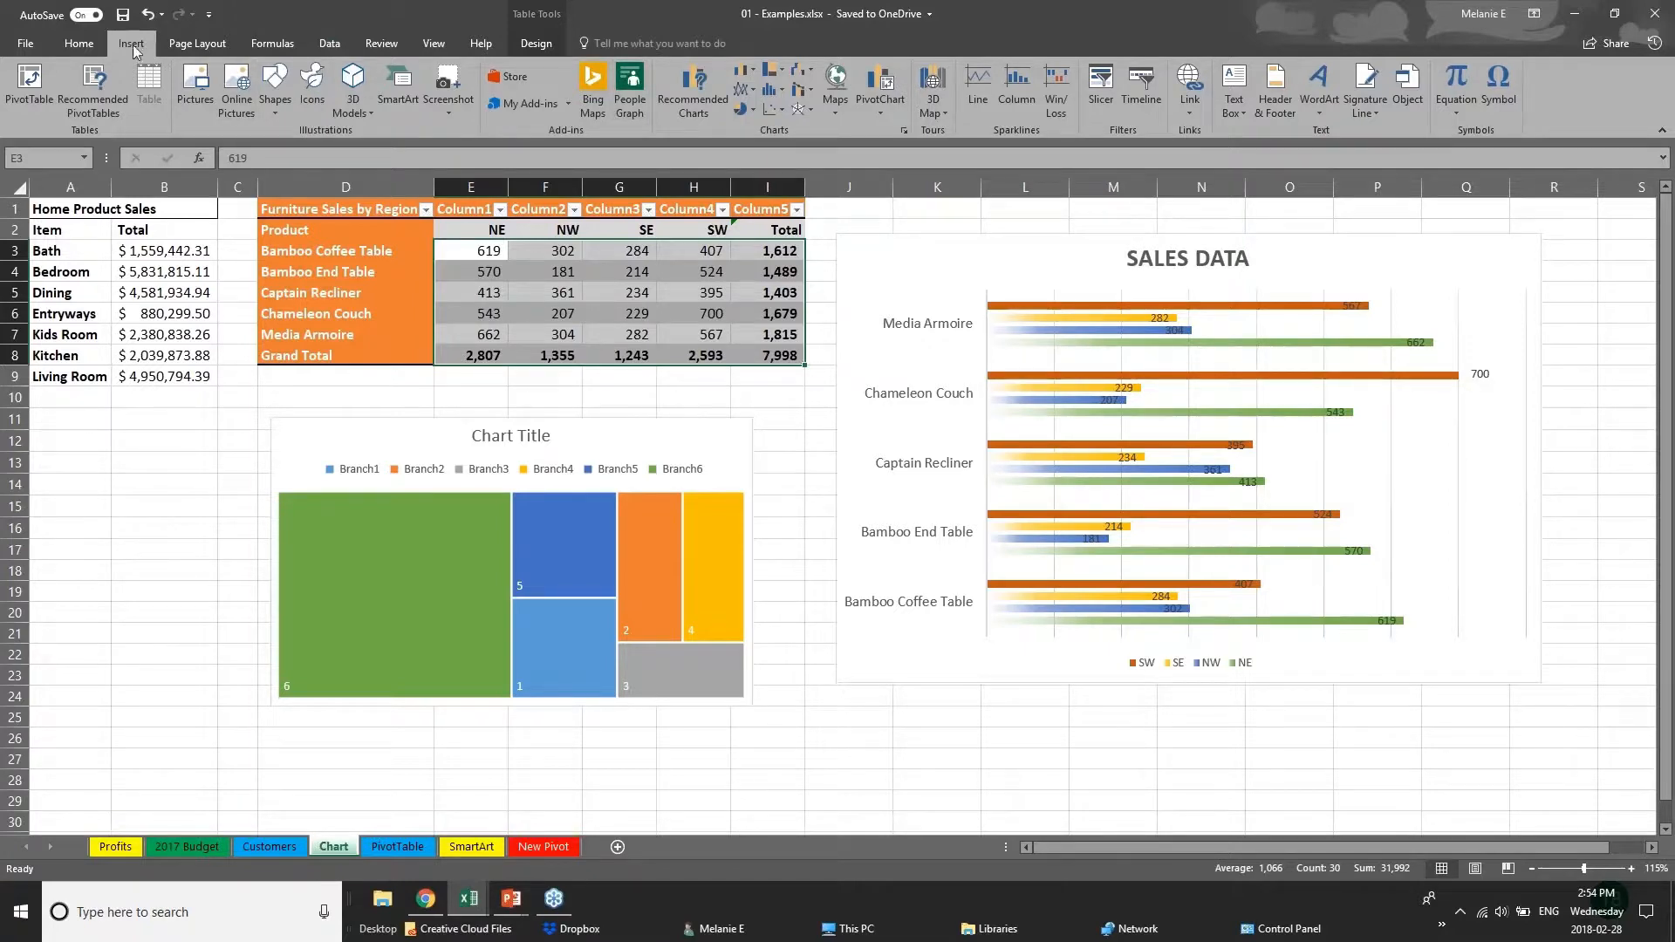
click(945, 112)
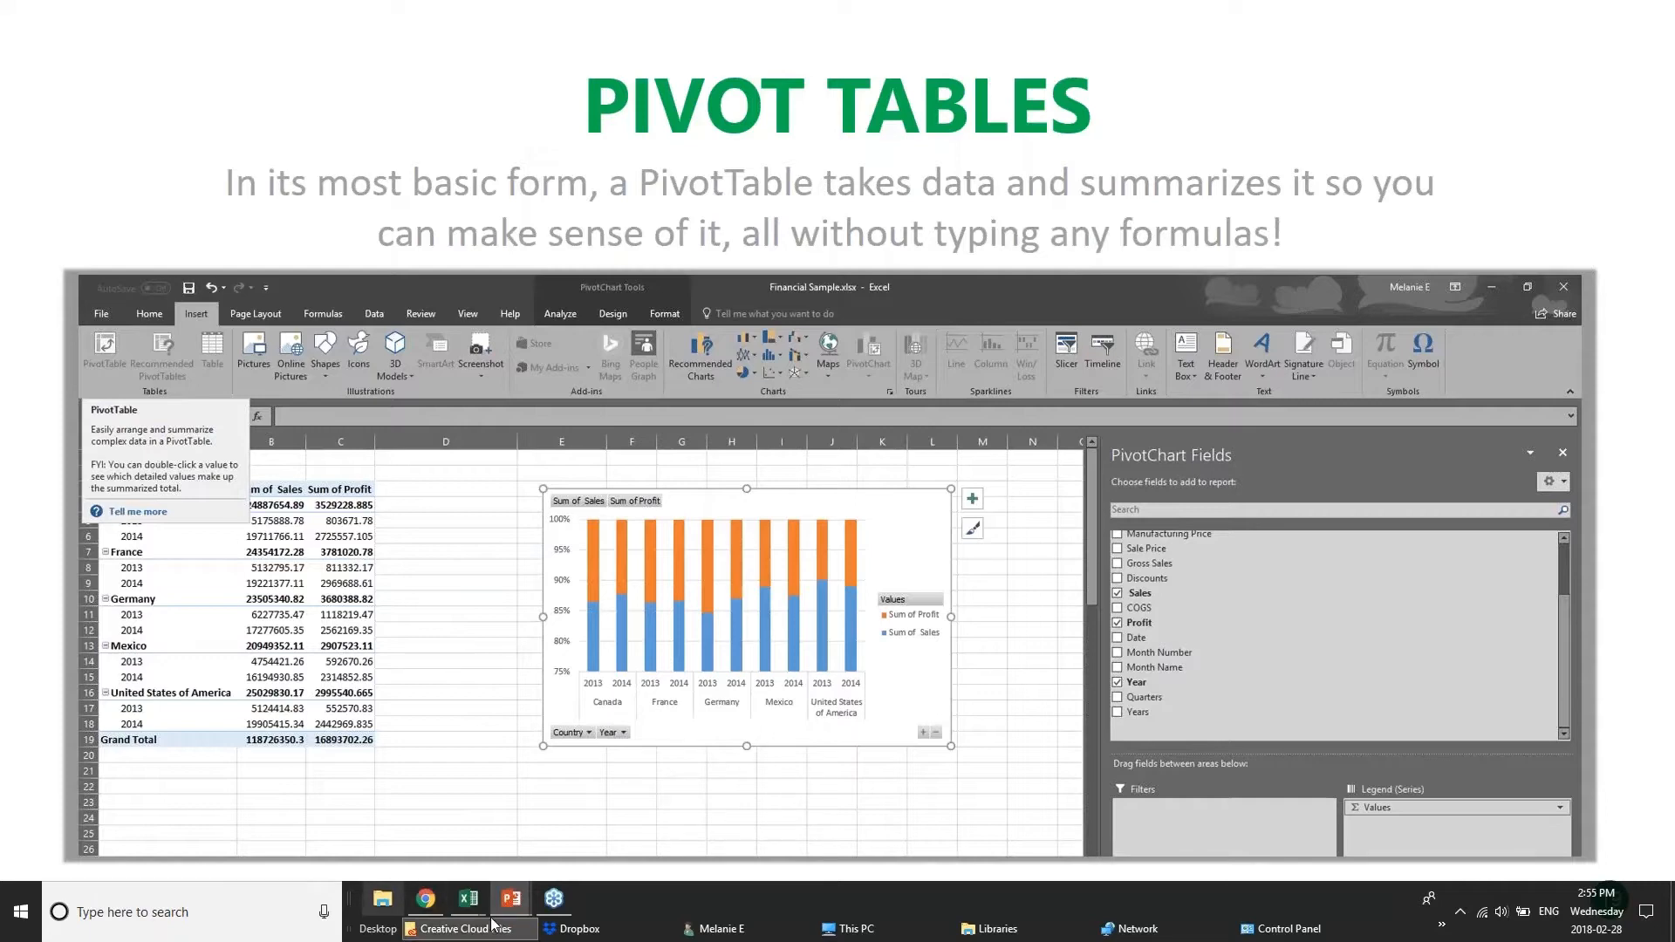
Step: Switch to the Excel workbook pivotTables.xlsx and view its DateGrouping, OtherGrouping and Slicers sheets
mouse_move(460, 907)
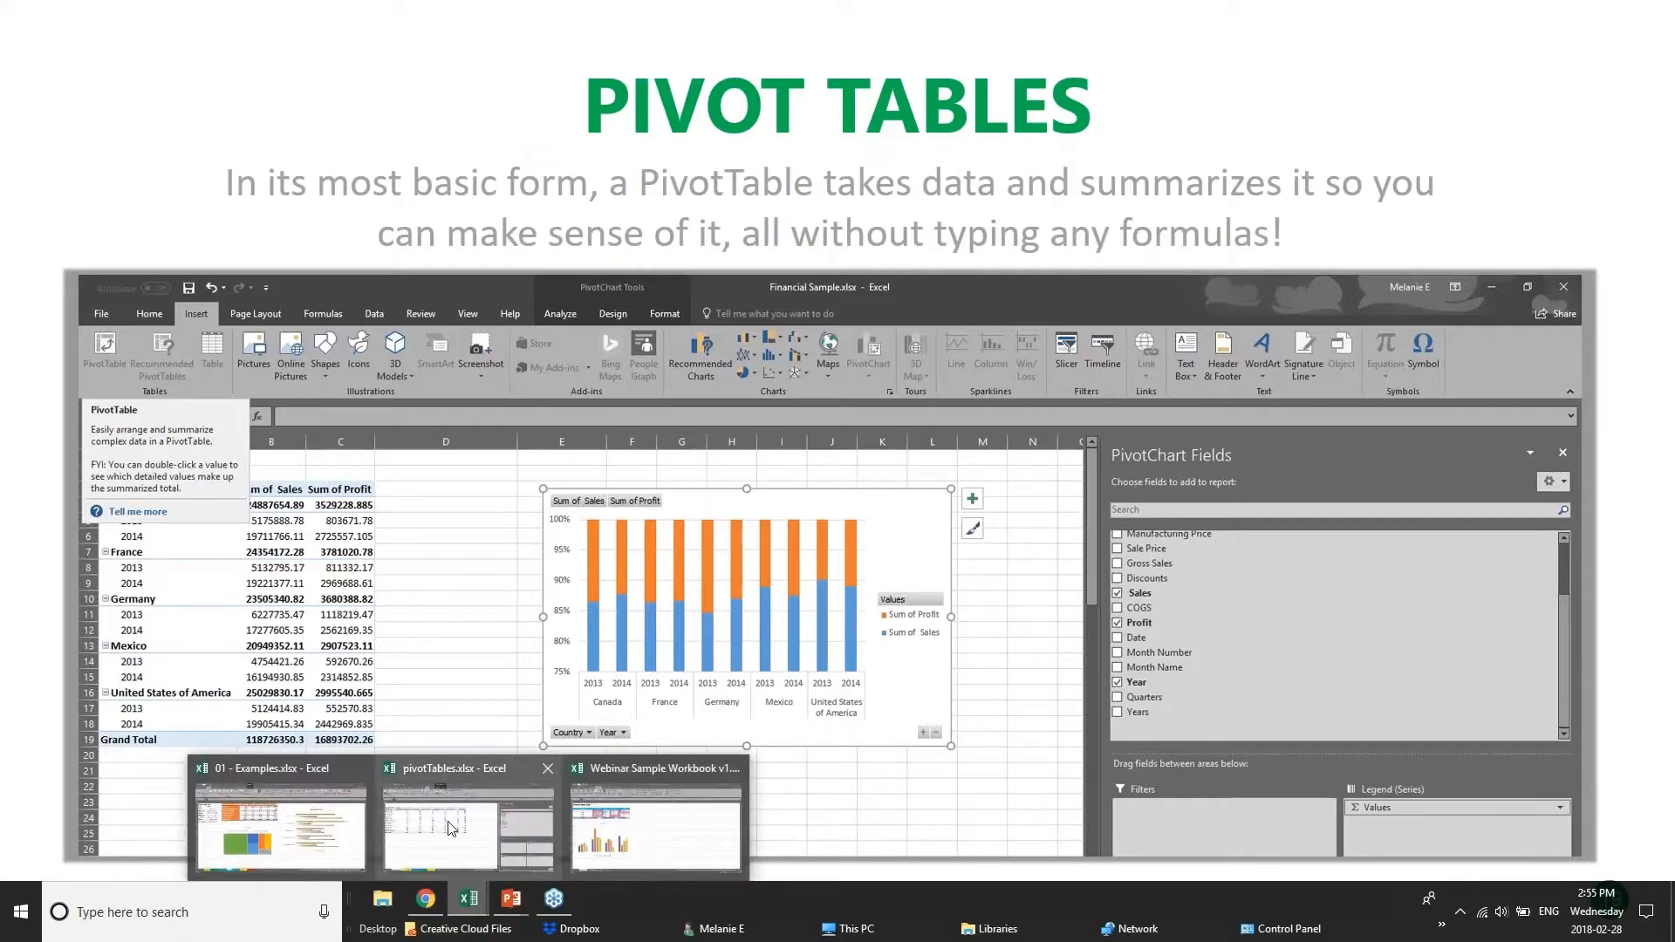
click(497, 825)
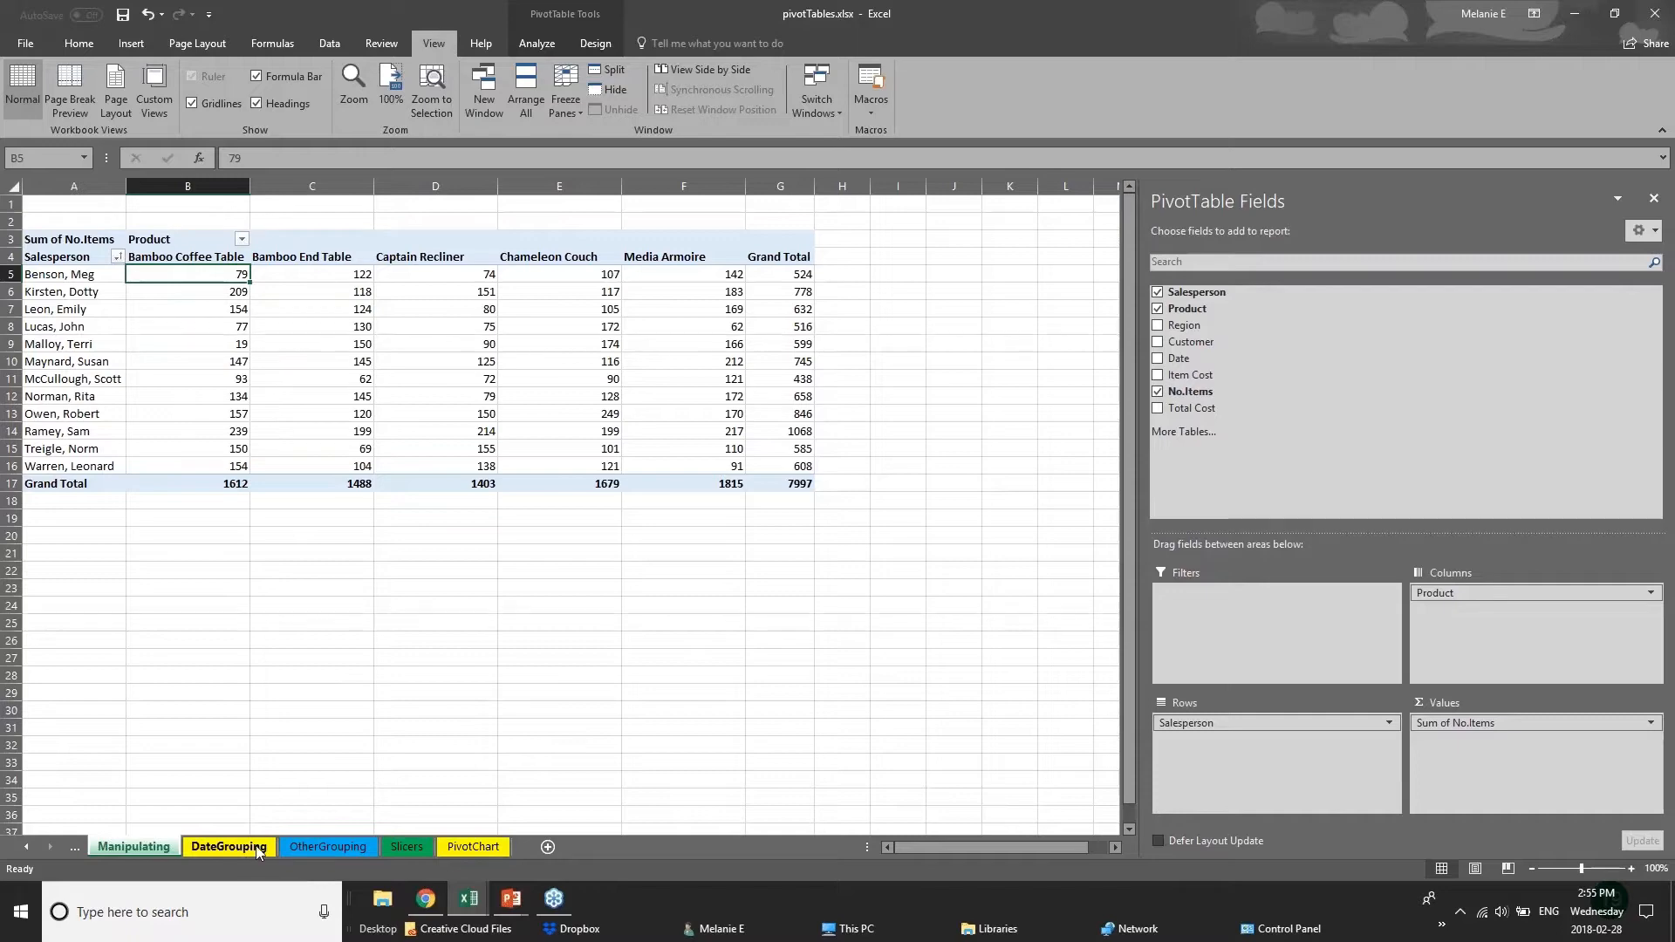
click(228, 846)
click(353, 846)
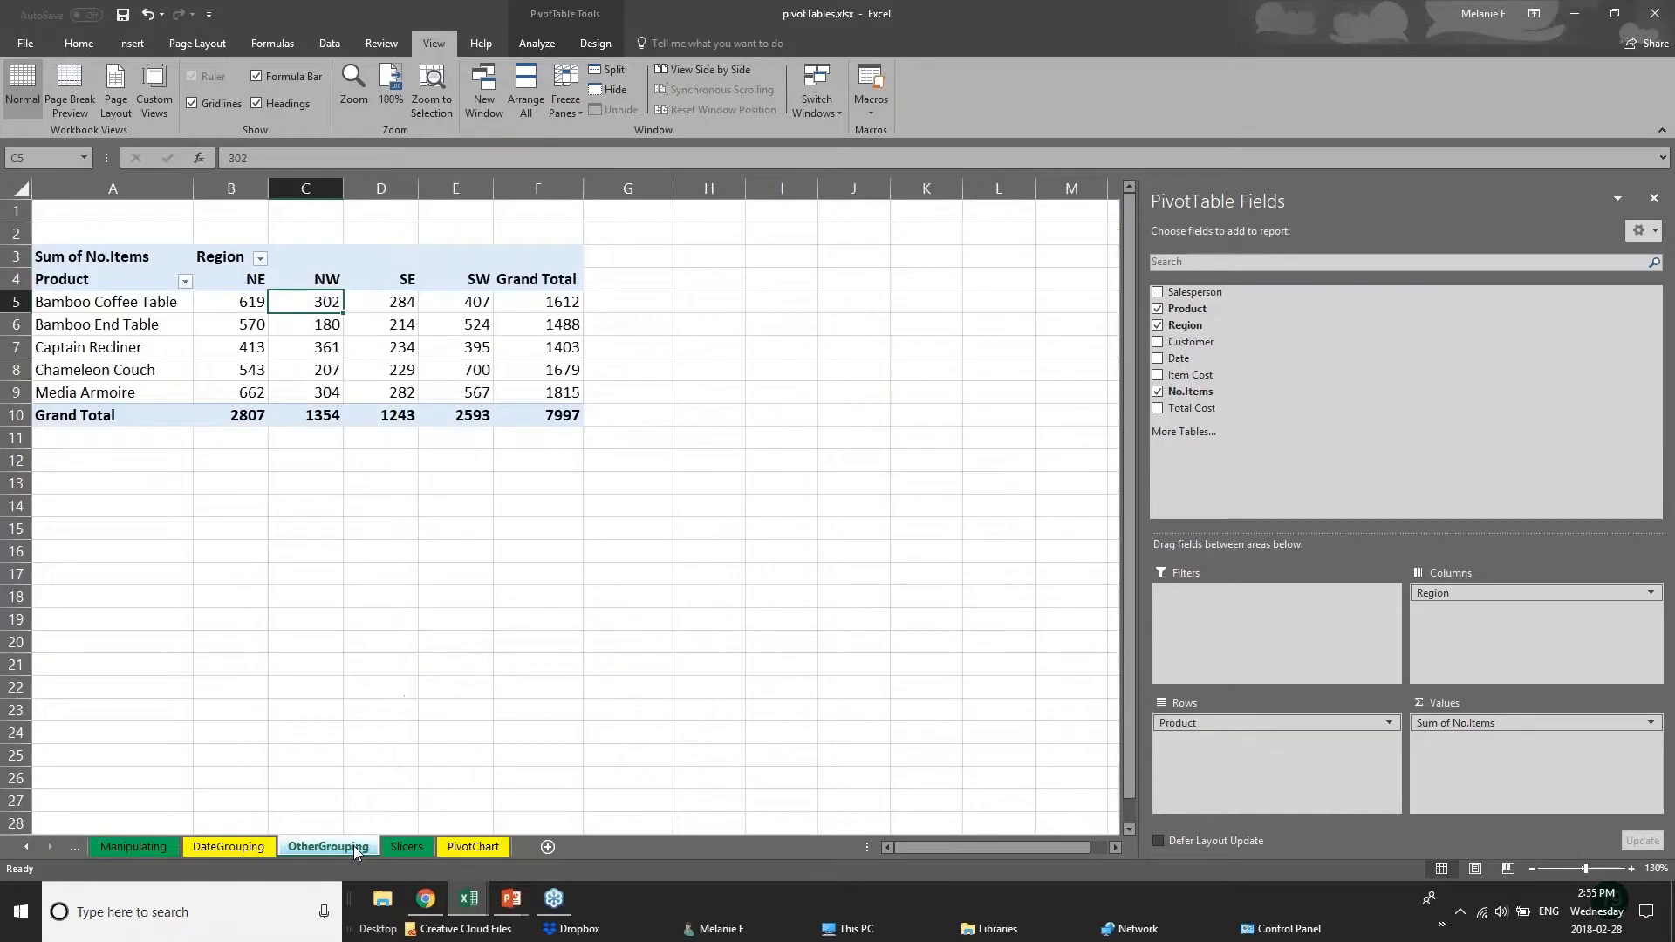
click(417, 845)
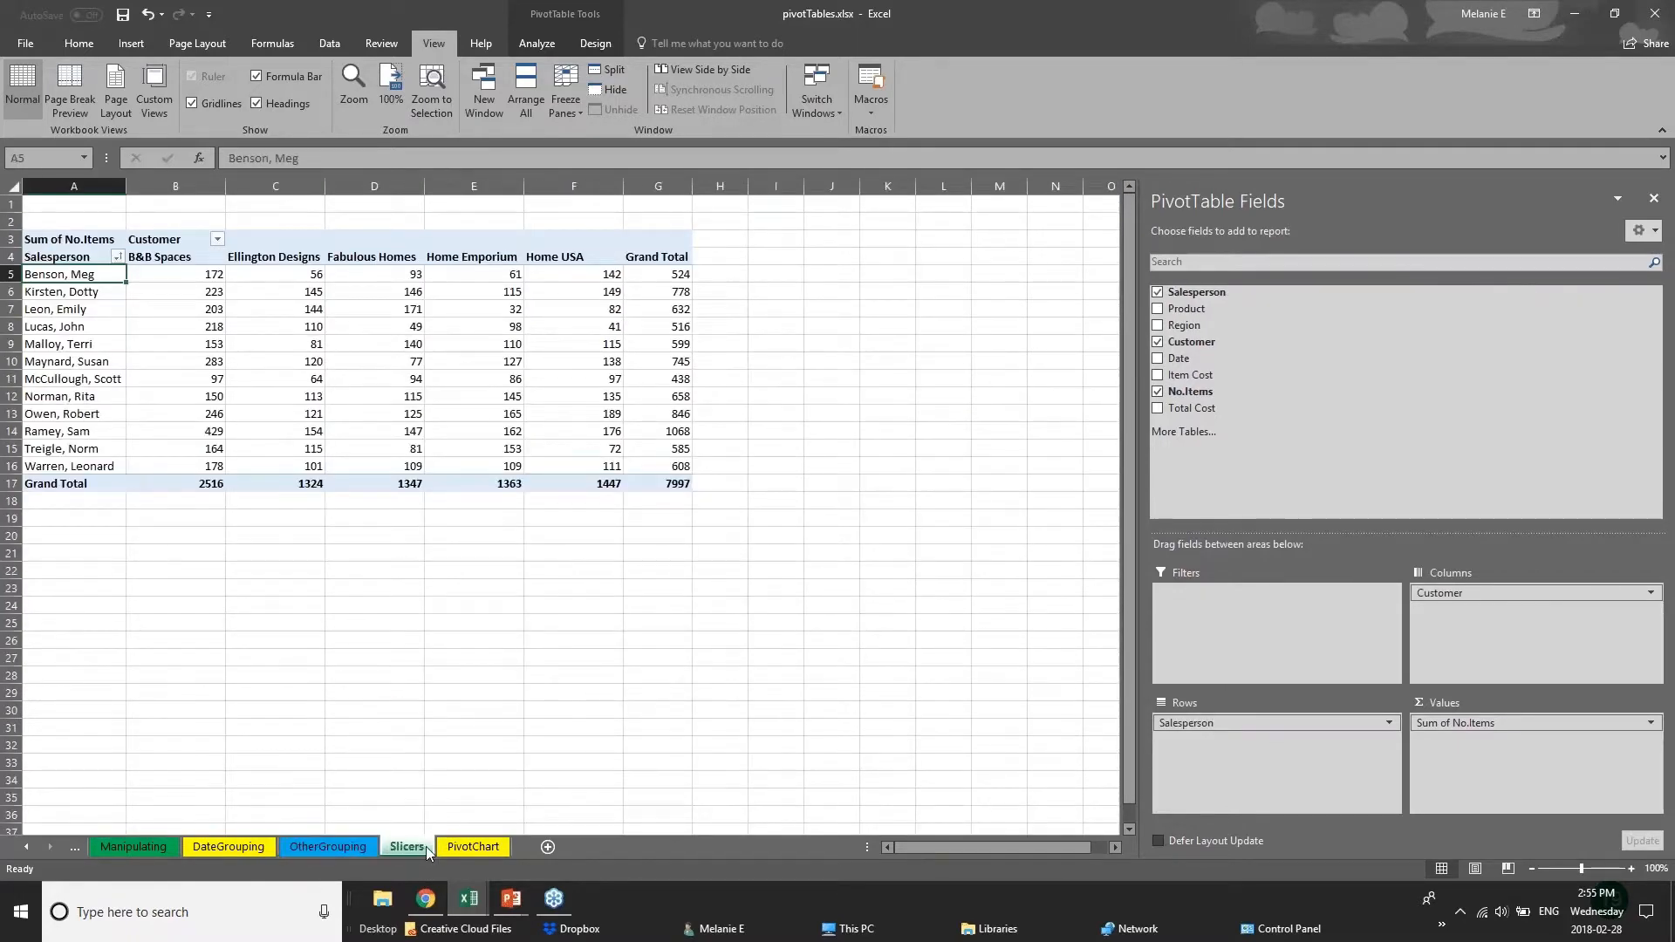
Step: Close the PivotTable field list and select the entire PivotTable on the Slicers sheet
click(1651, 14)
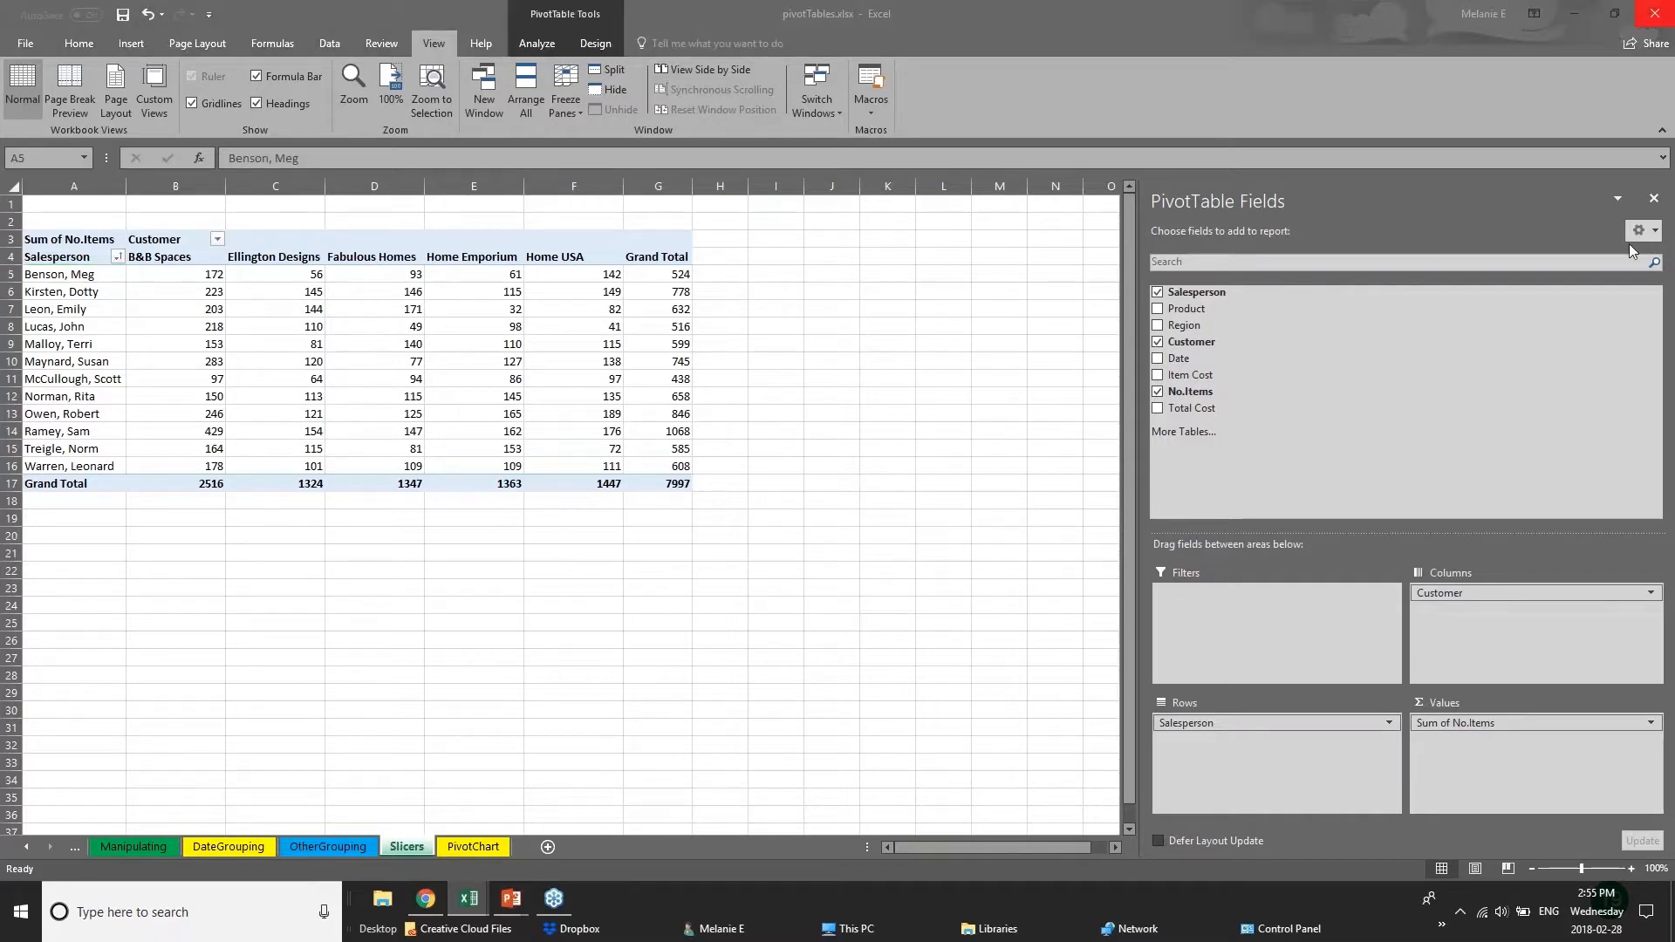
click(1653, 199)
click(518, 445)
click(181, 468)
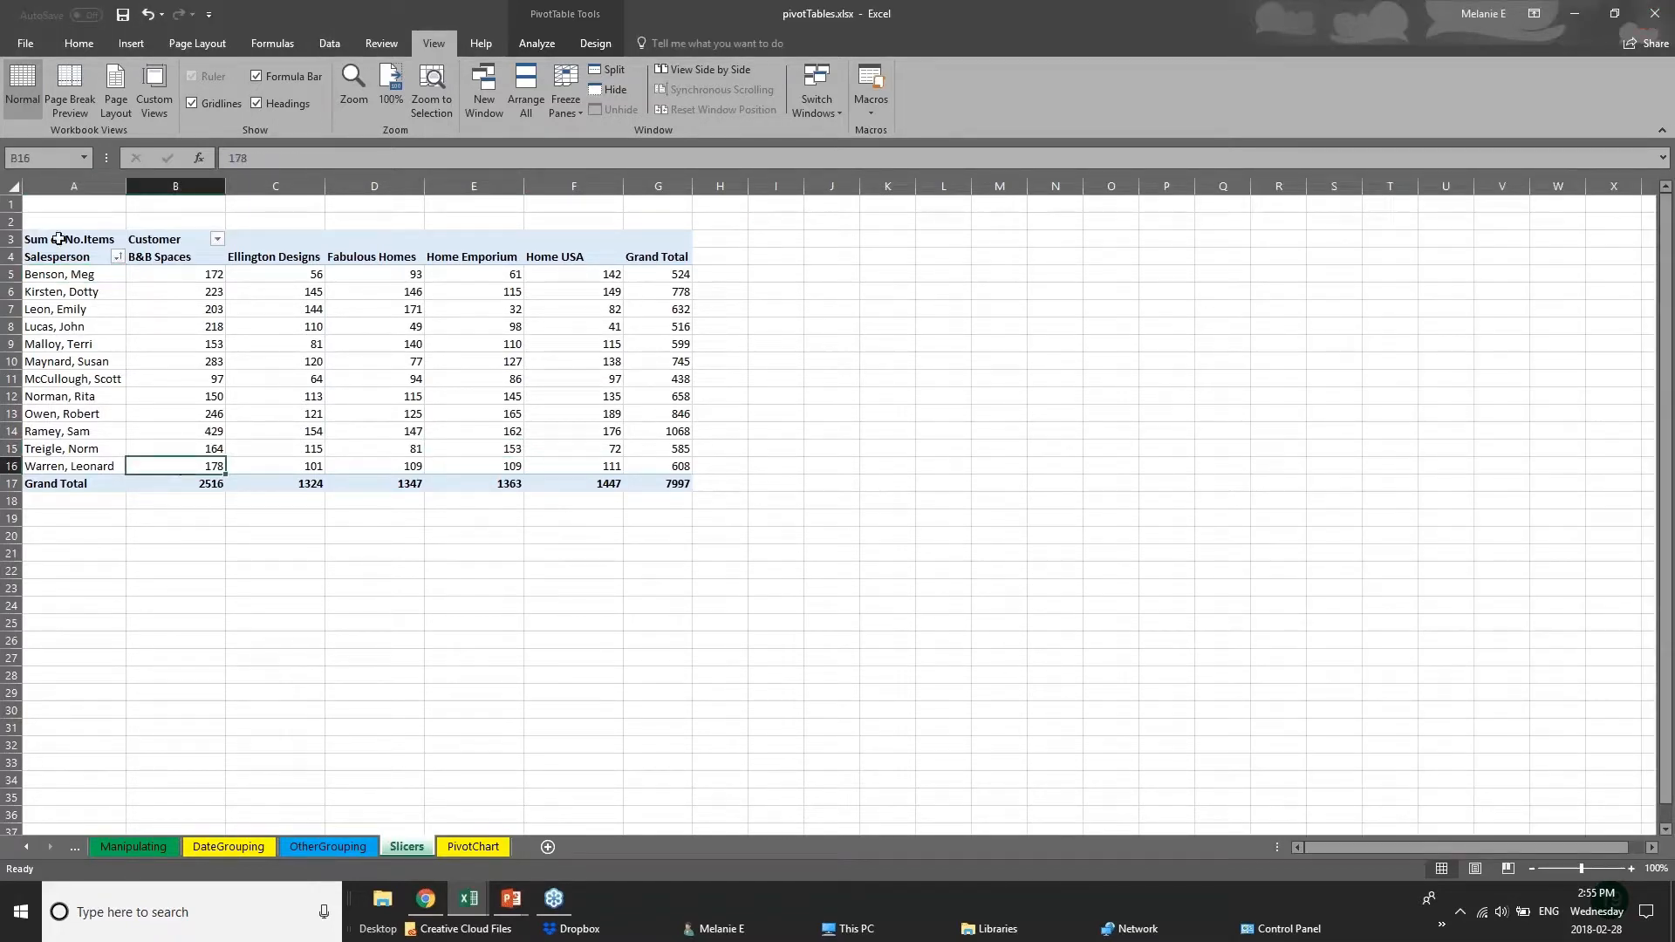
click(63, 230)
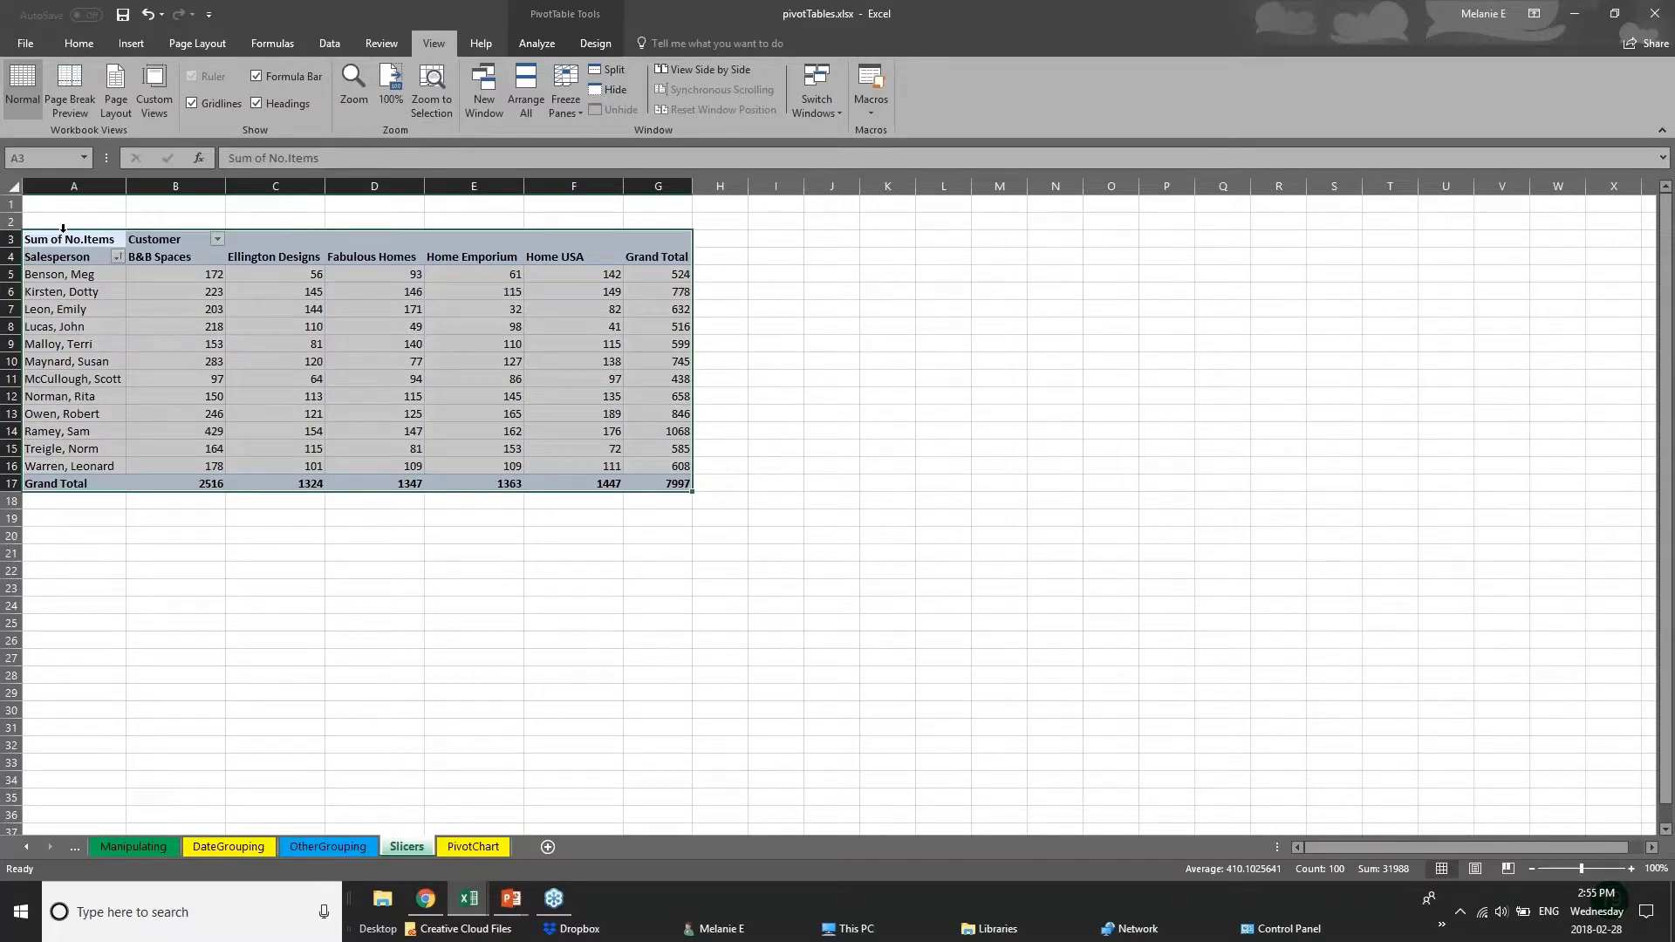
Step: Show the Pivot Tables slide in PowerPoint and return to the Excel workbook pivotTables.xlsx
click(513, 901)
click(558, 837)
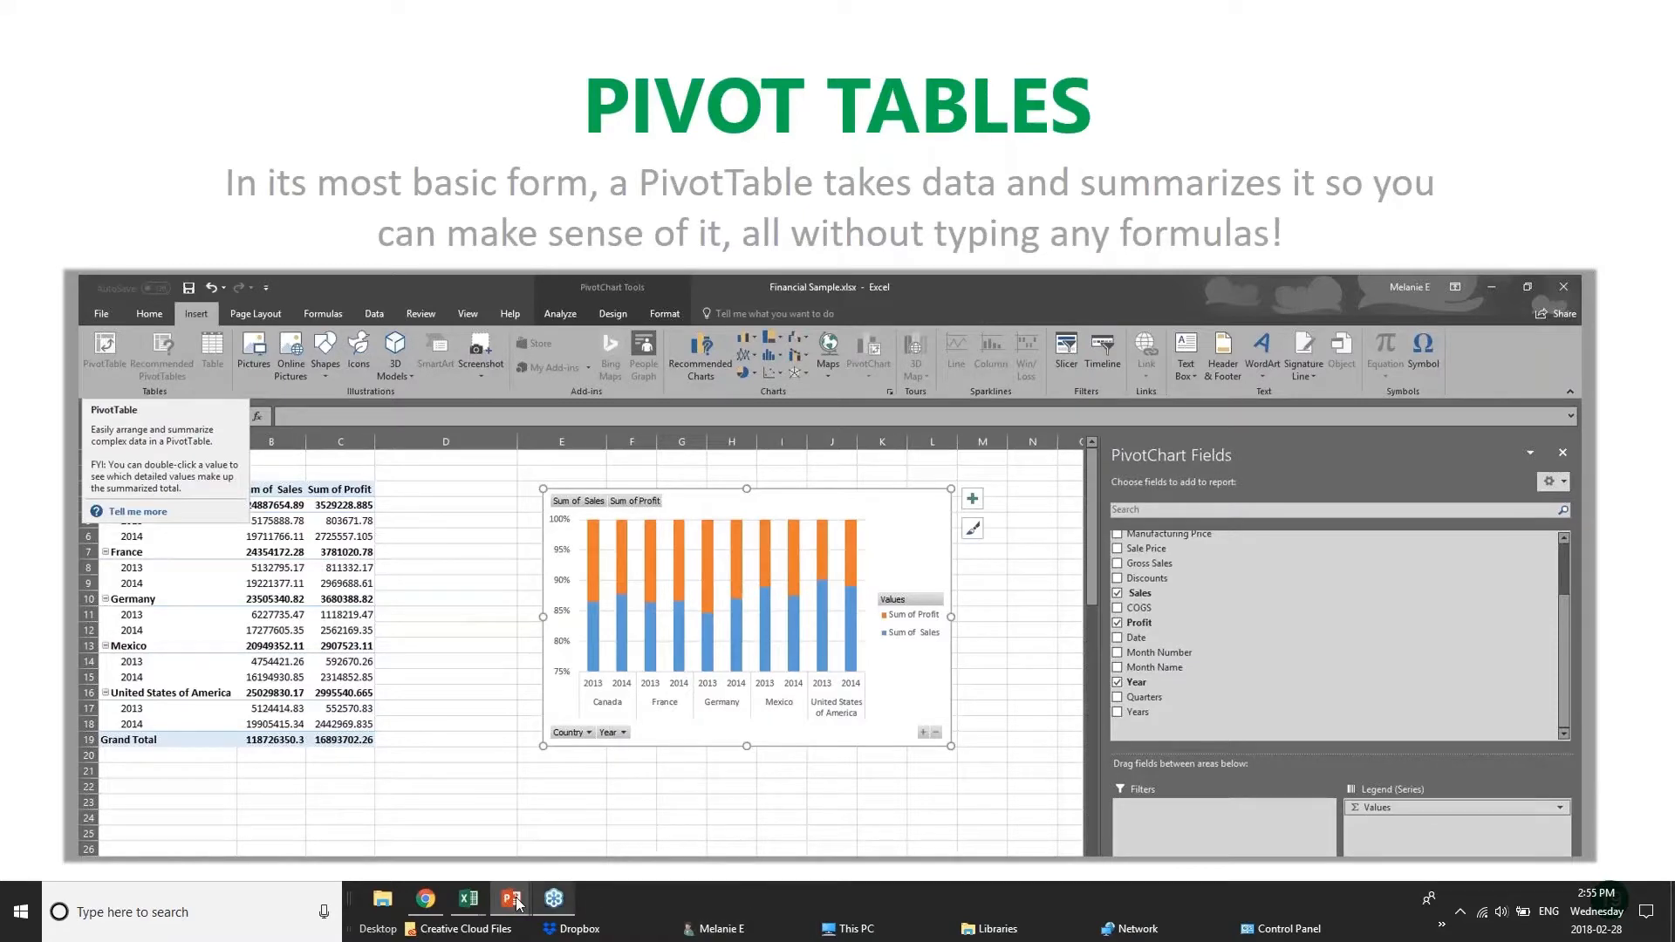
mouse_move(468, 898)
click(498, 836)
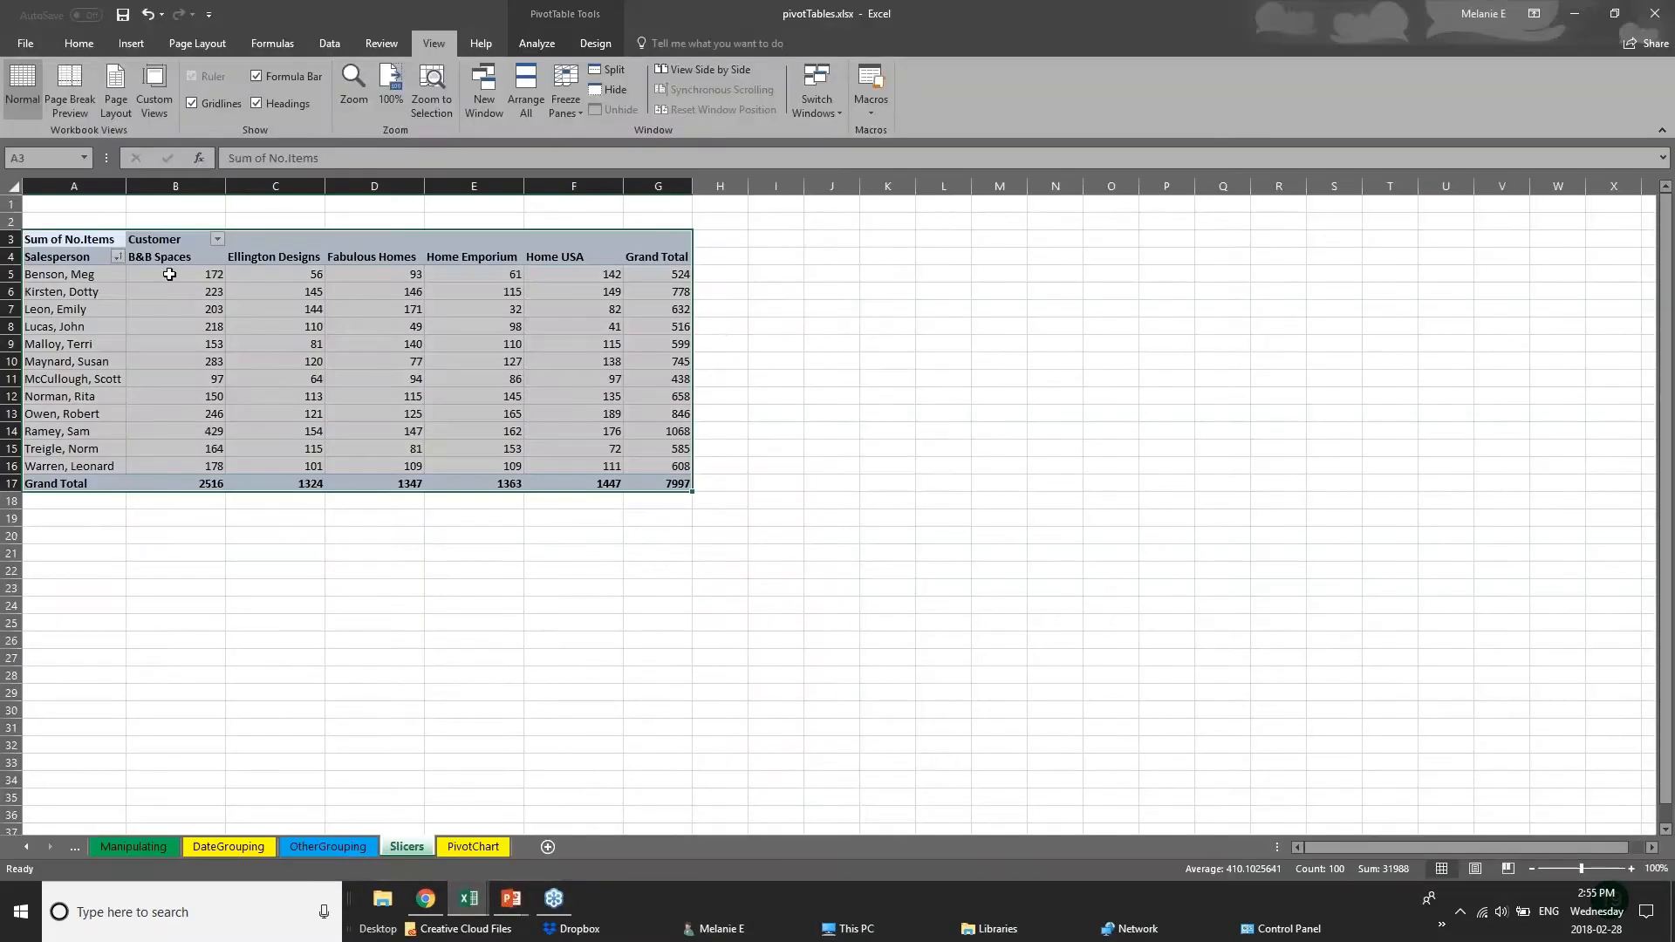
Step: Examine how the Slicers sheet's PivotTable summarizes items by salesperson row and customer column
click(194, 294)
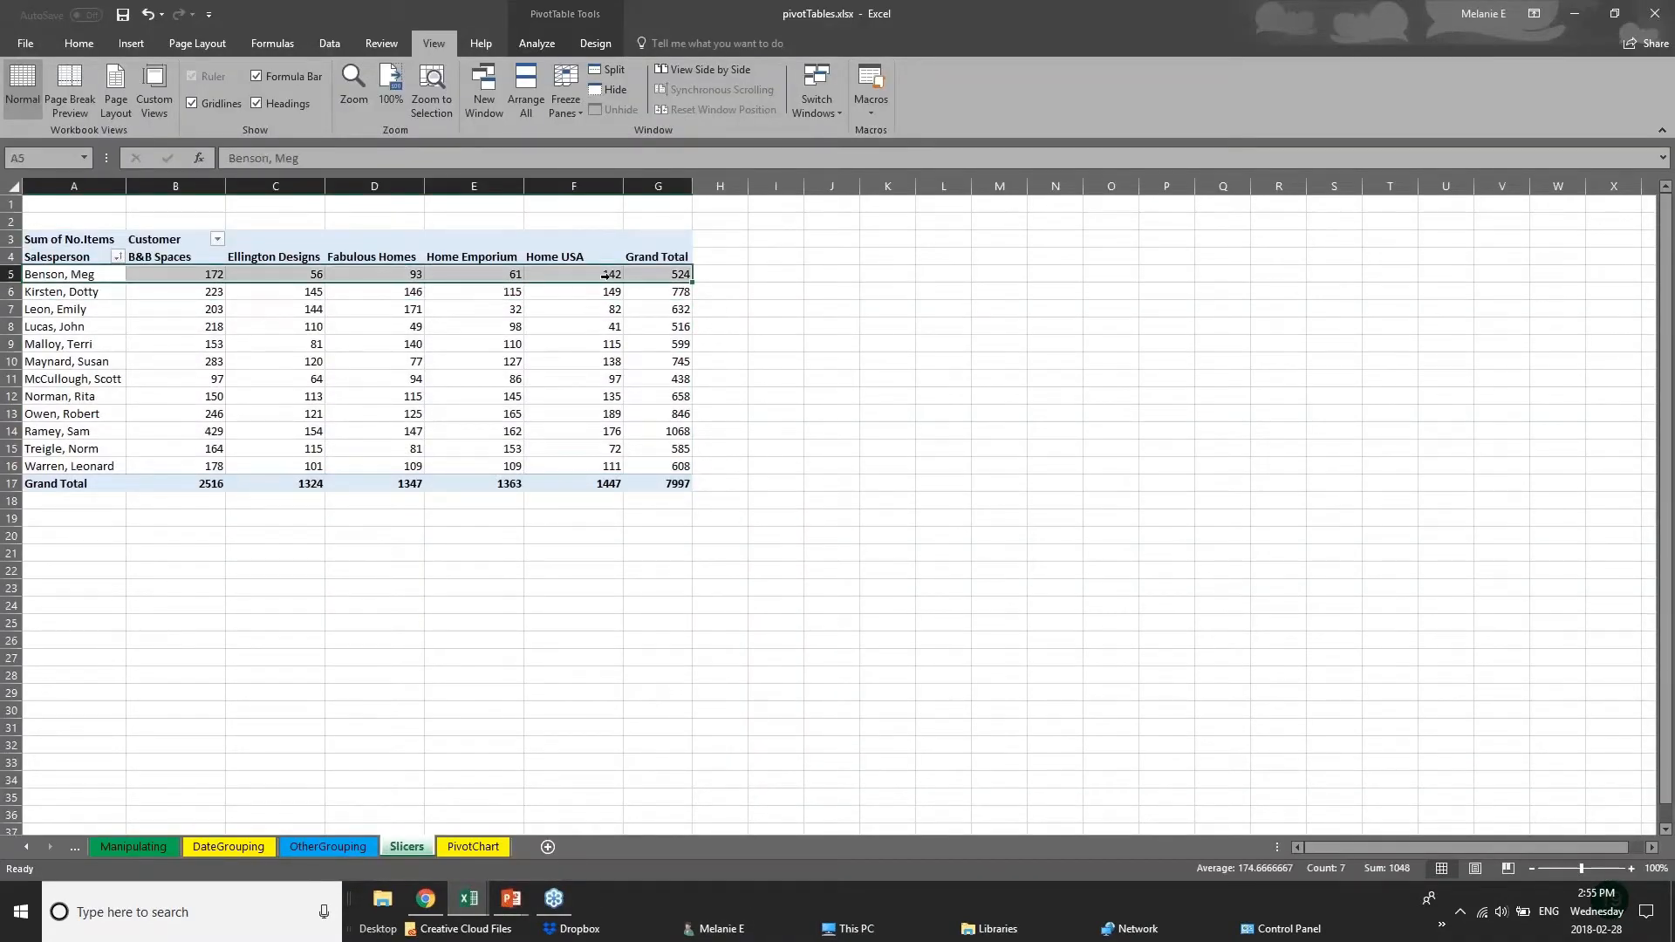
click(720, 274)
drag(109, 309, 213, 319)
drag(273, 259, 280, 485)
click(280, 485)
click(358, 538)
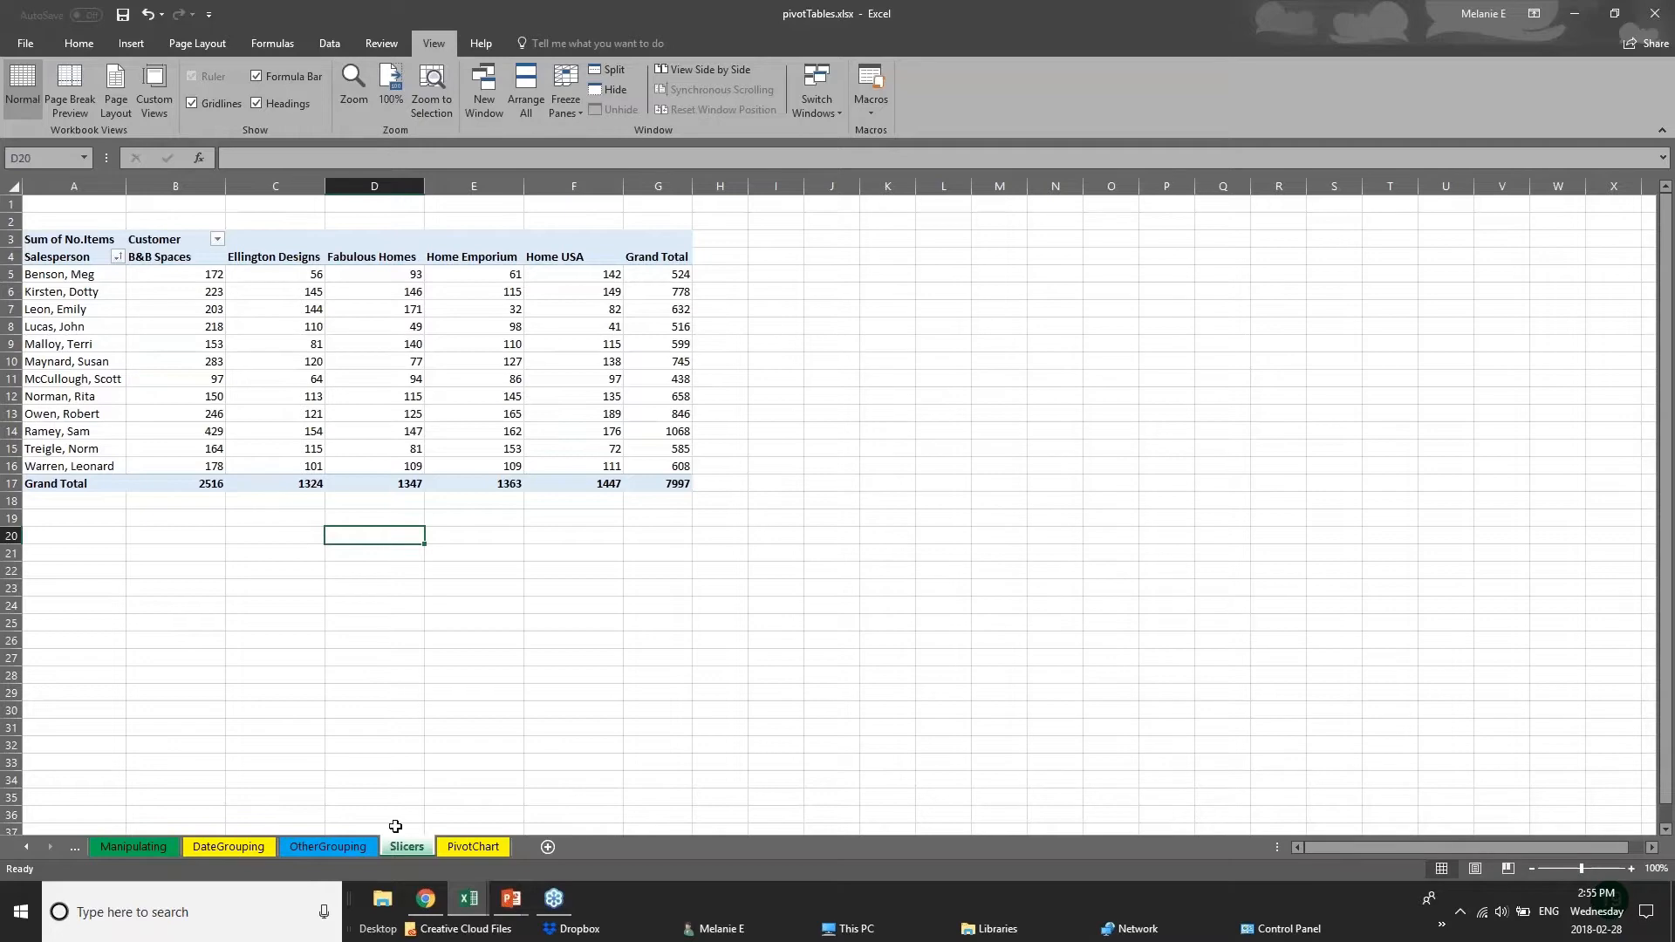
Step: Switch to the workbook 01 - Examples.xlsx and open its PivotTable sheet
click(349, 847)
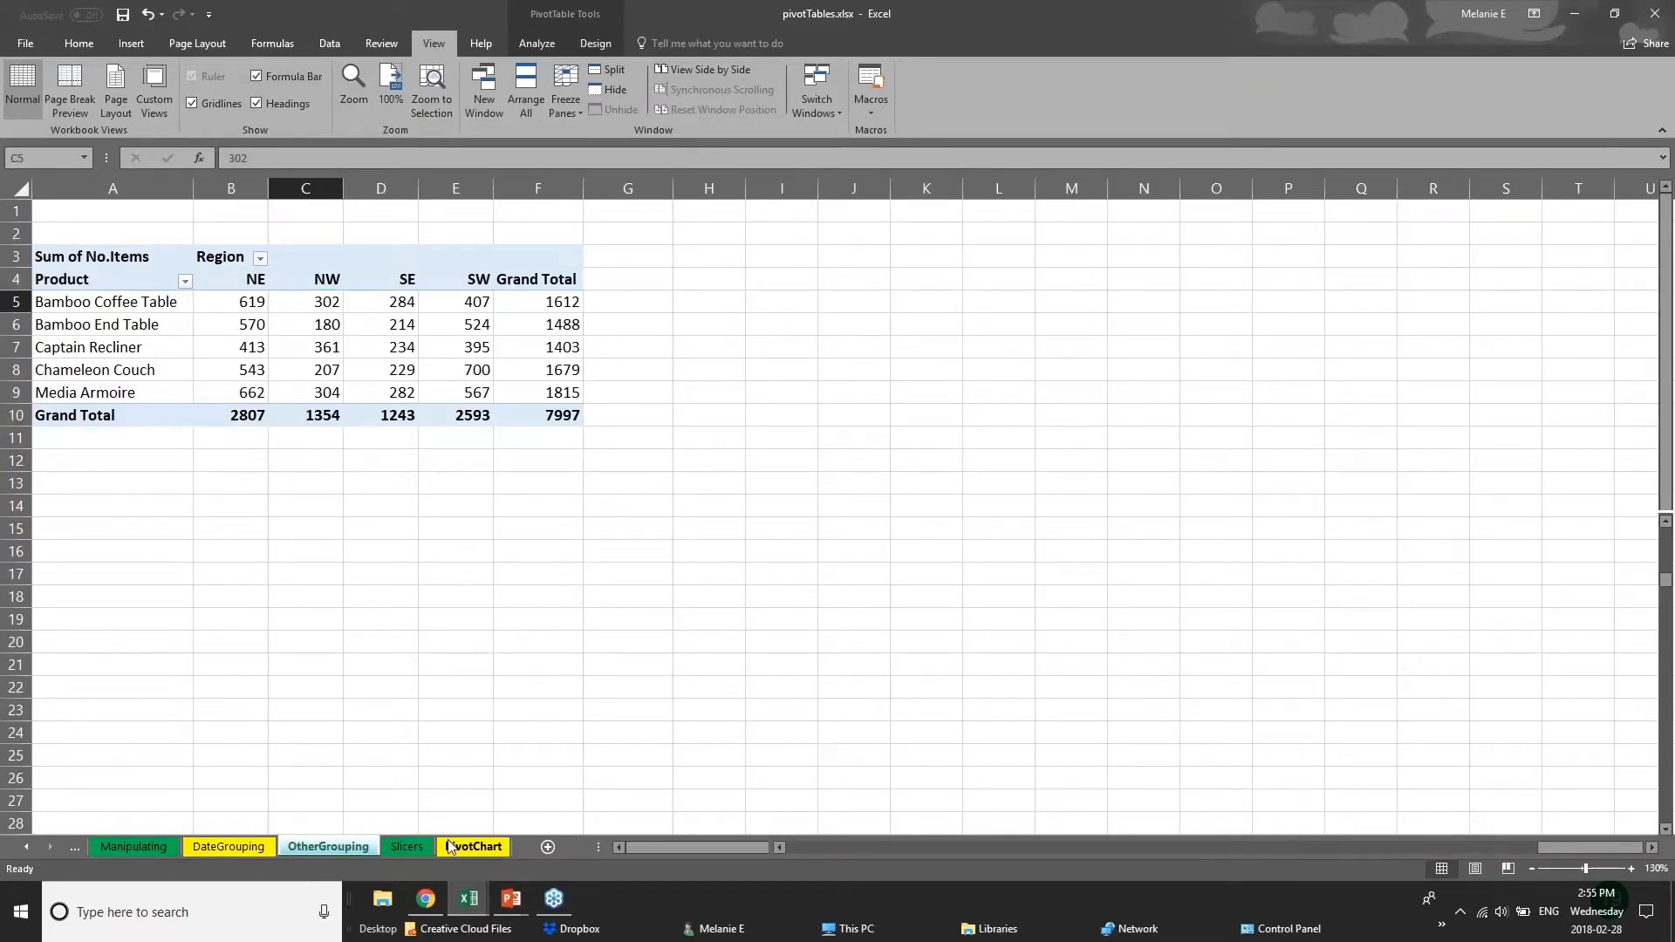
click(410, 847)
mouse_move(469, 903)
click(349, 850)
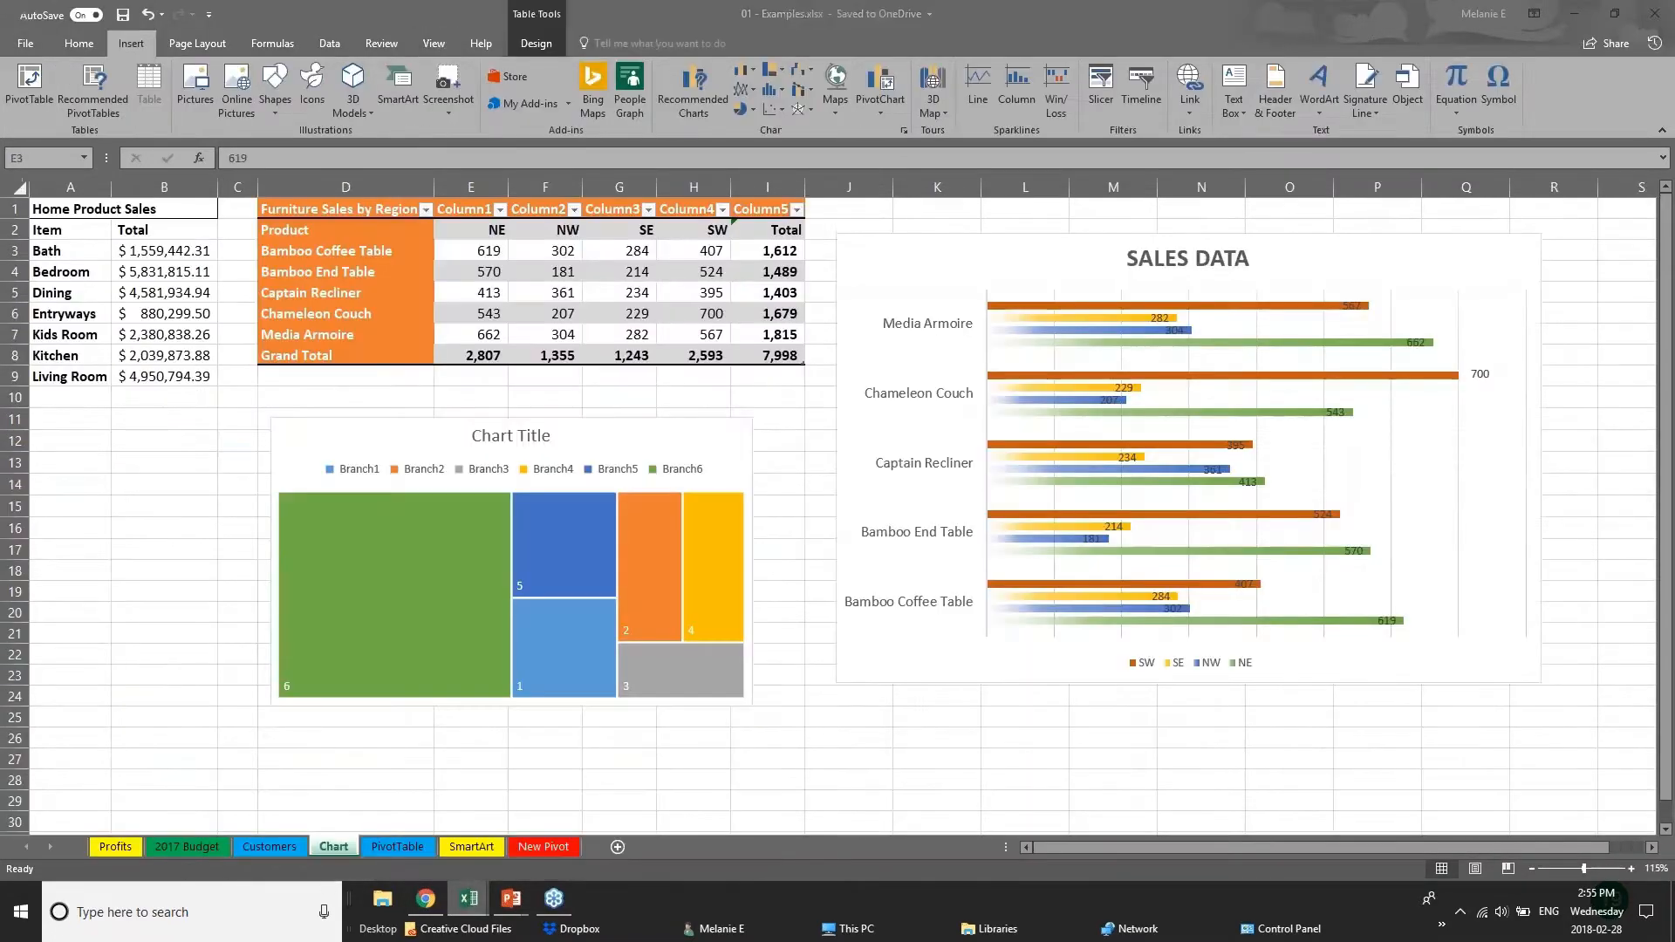
click(407, 848)
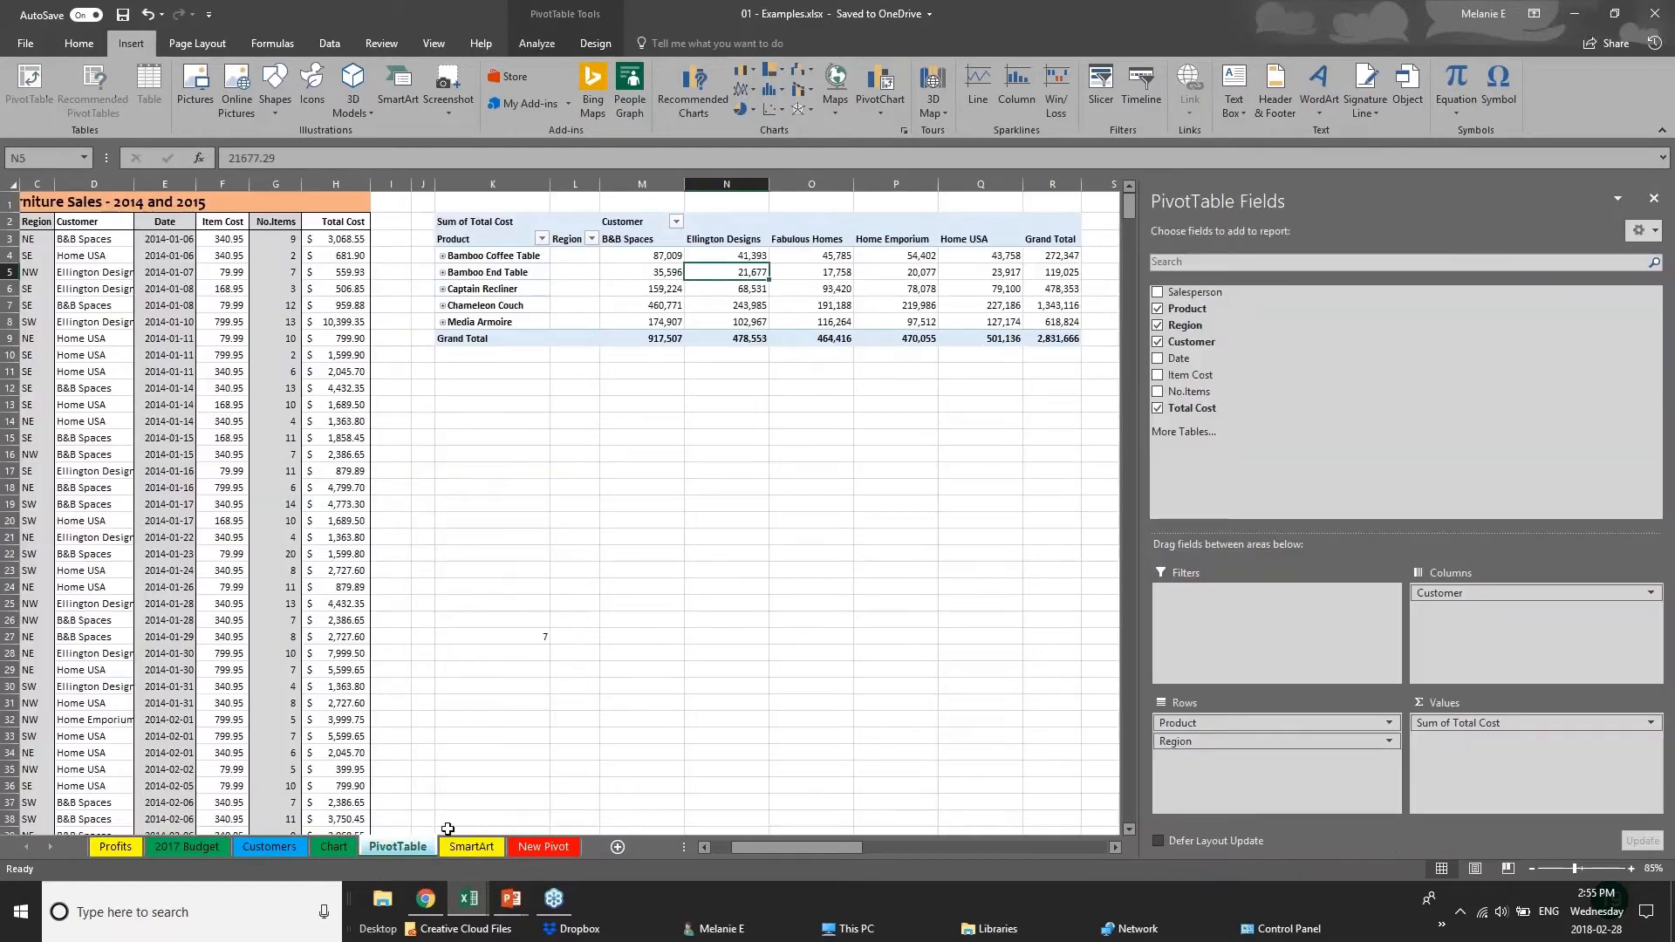
Step: Close the PivotTable field list and delete the existing PivotTable within K1:T11
click(1653, 198)
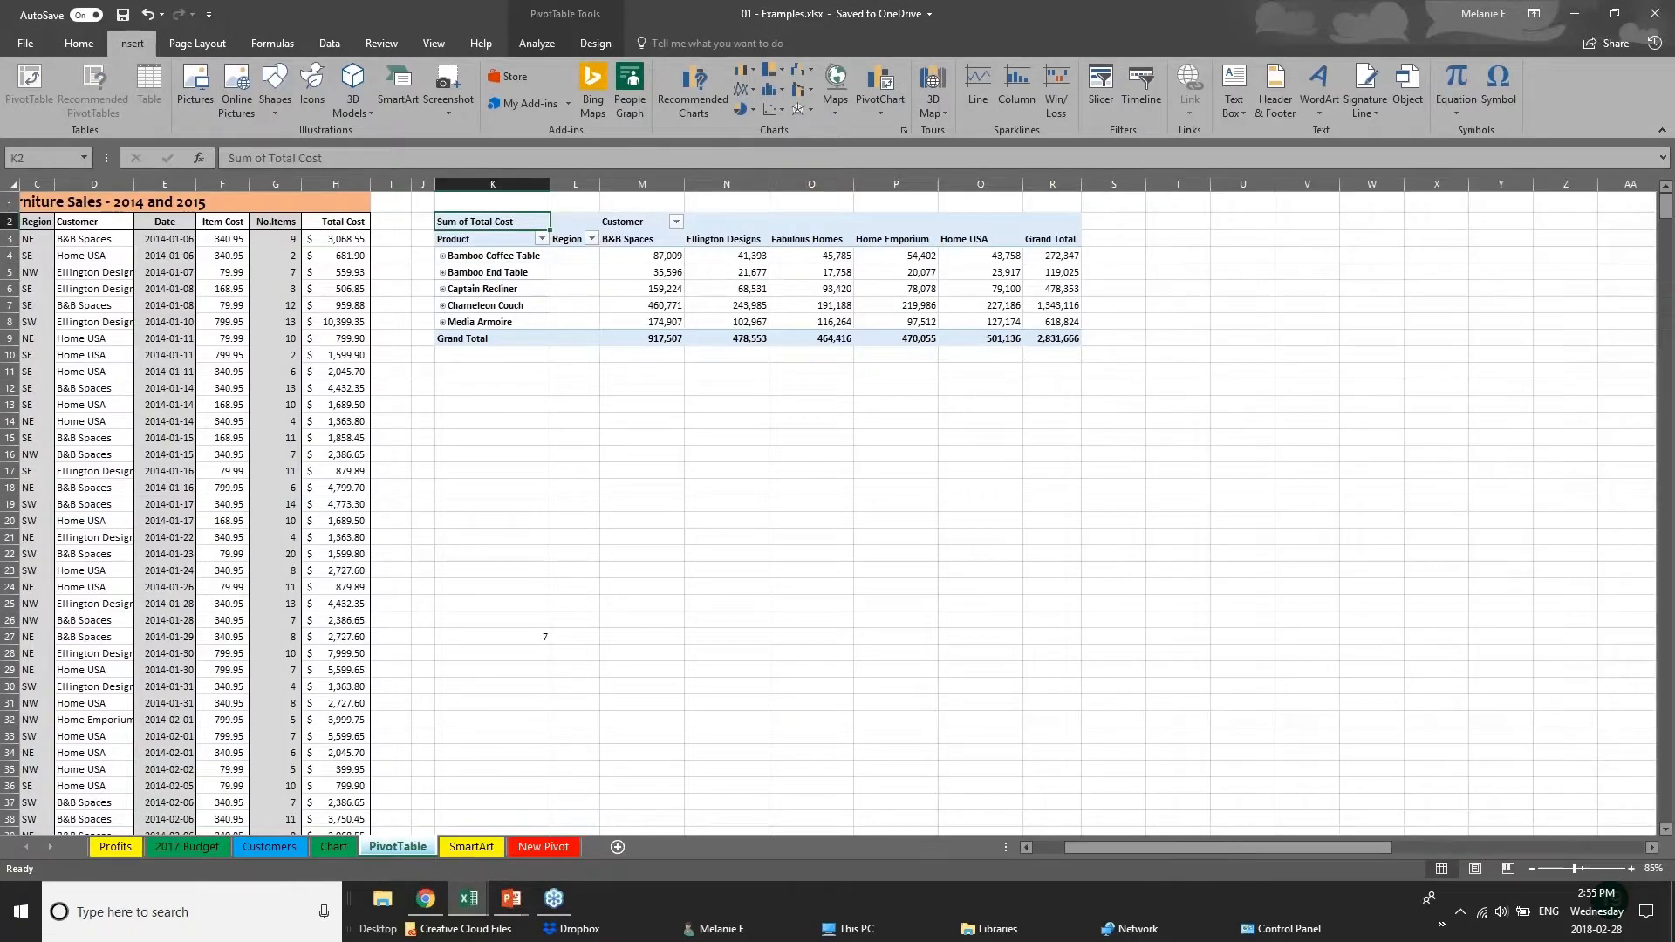
drag(453, 198, 1177, 374)
key(Delete)
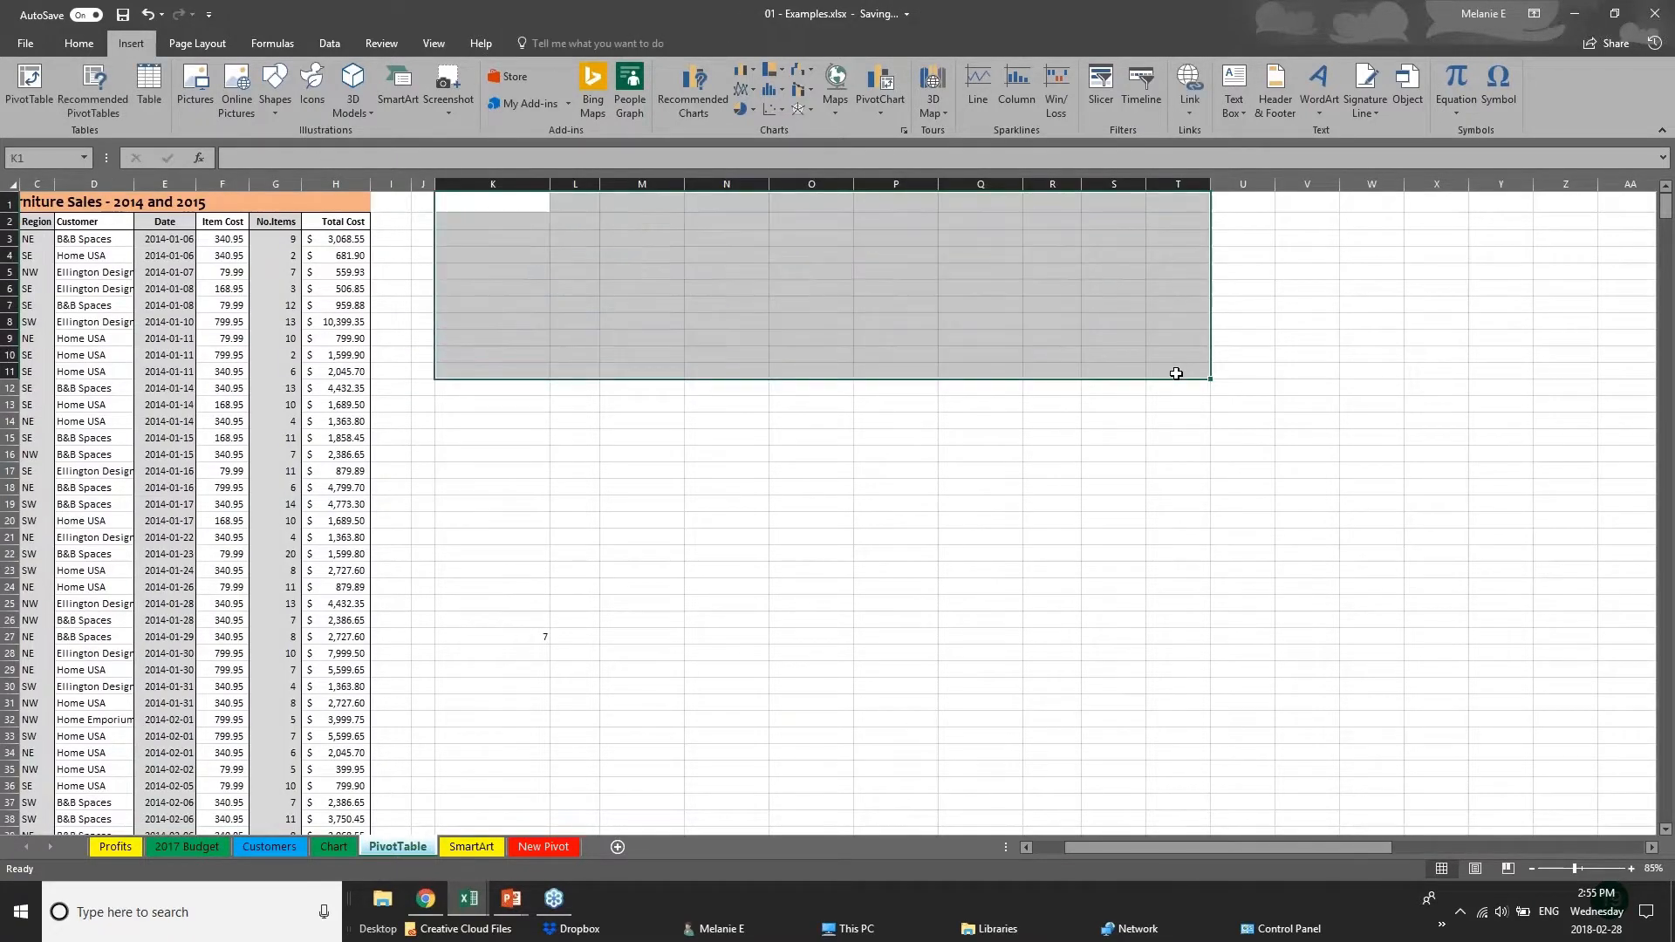
Step: Select cell A5 in the Salesperson column of the Furniture Sales - 2014 and 2015 data
click(234, 353)
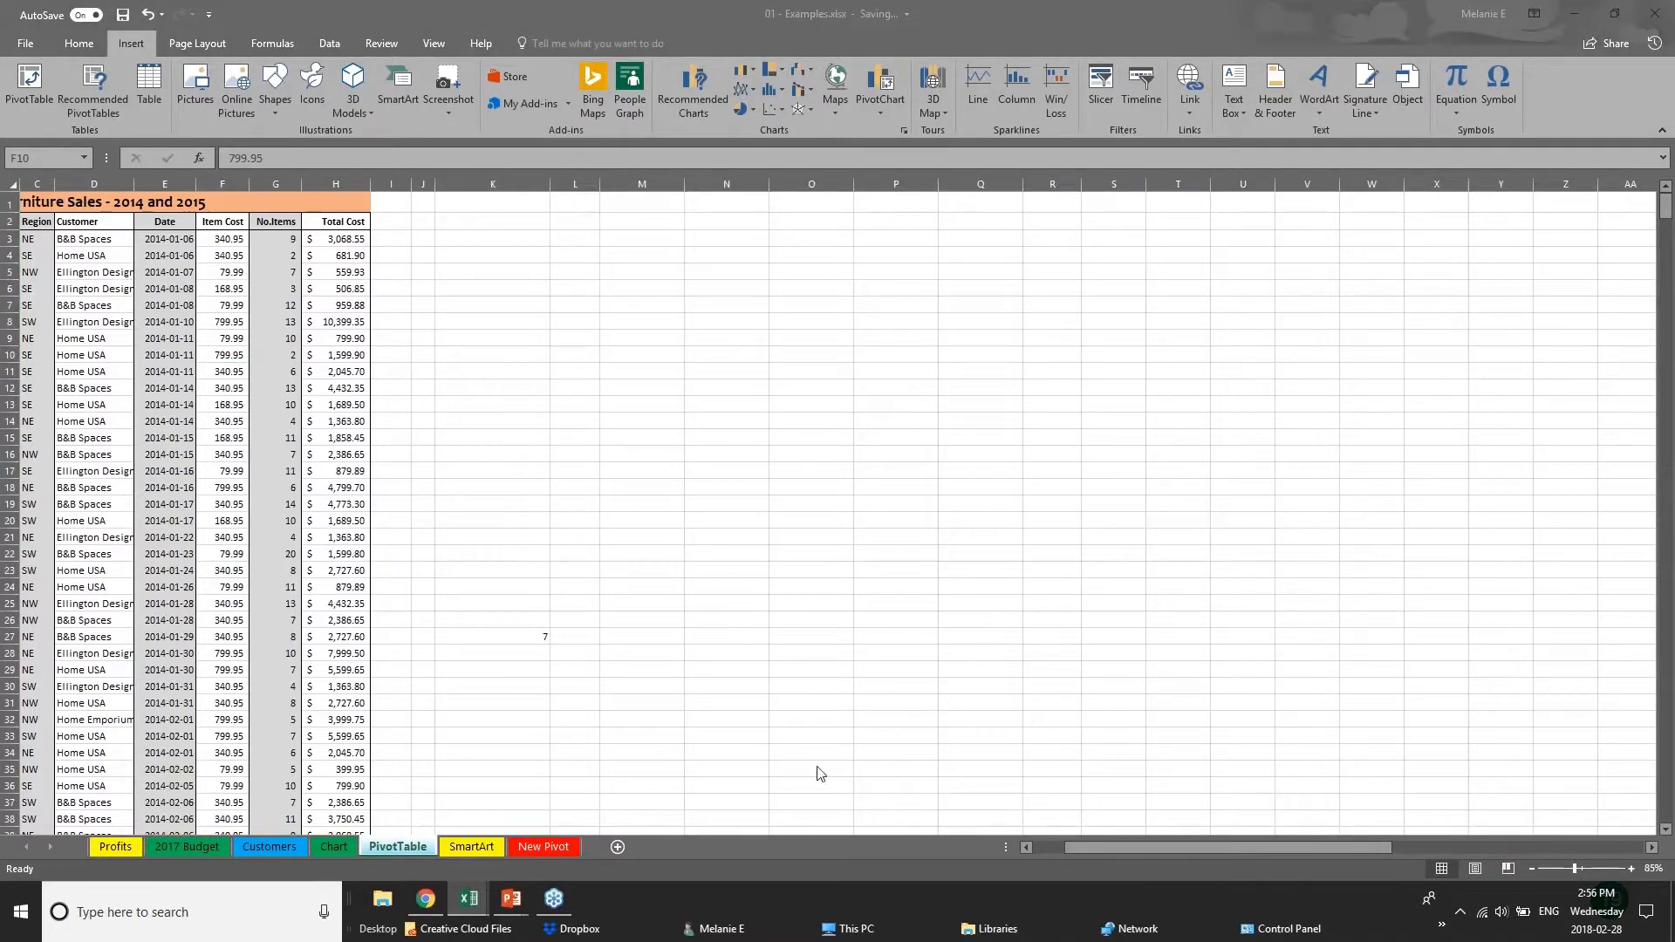
click(1090, 841)
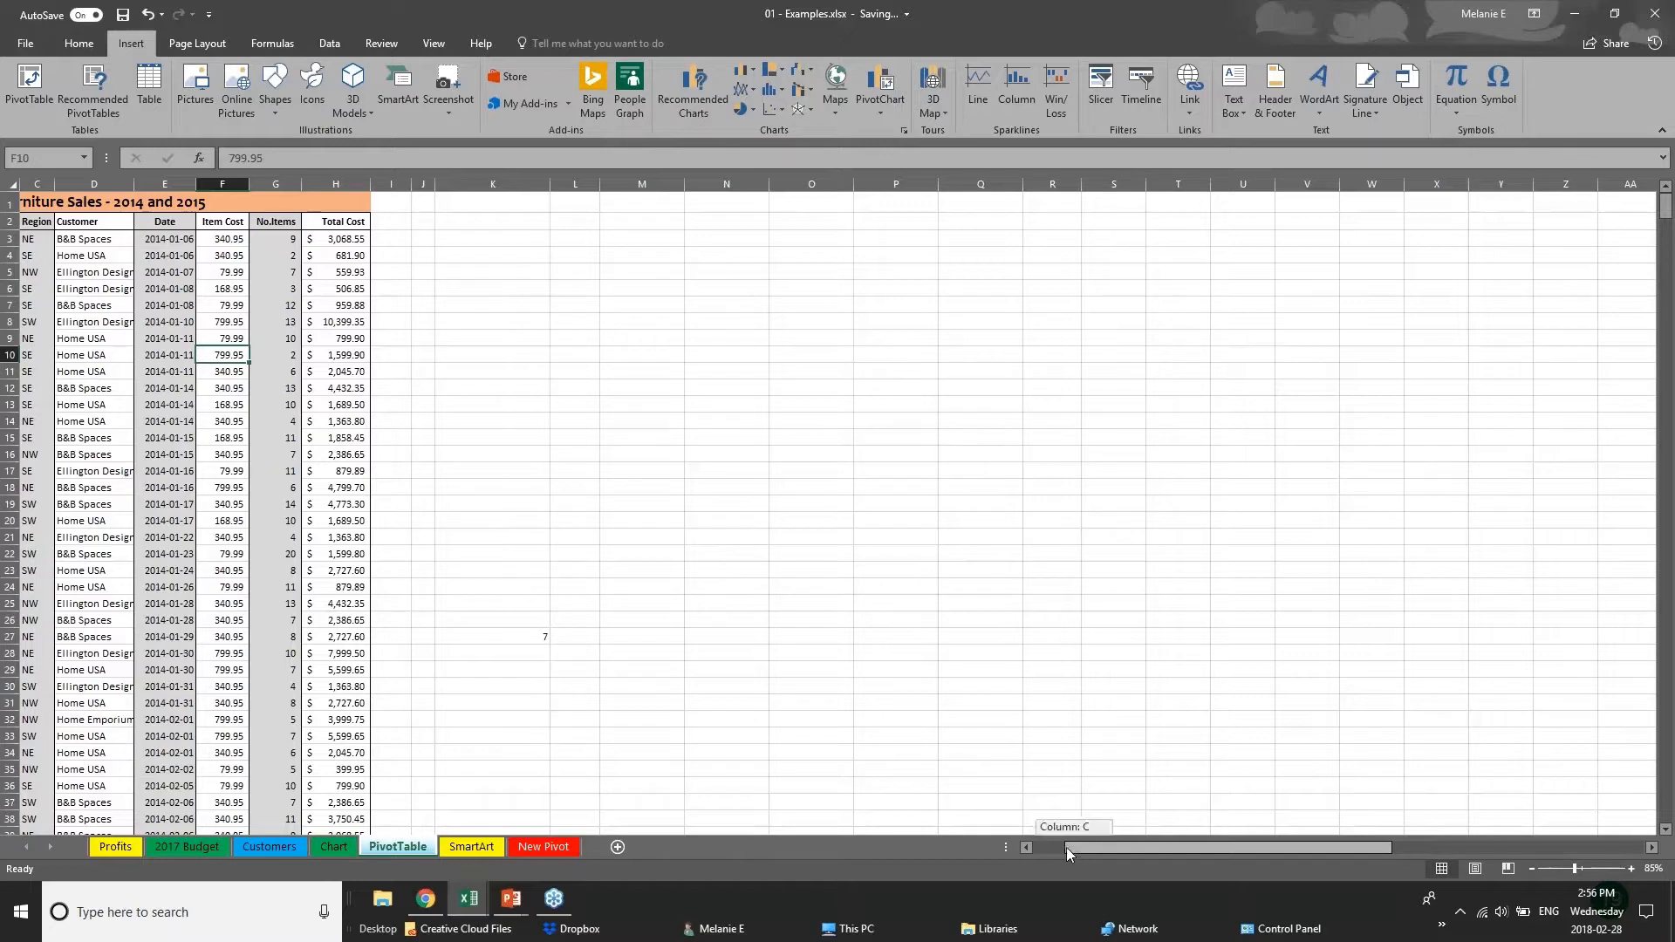
drag(1066, 846, 1035, 841)
click(80, 275)
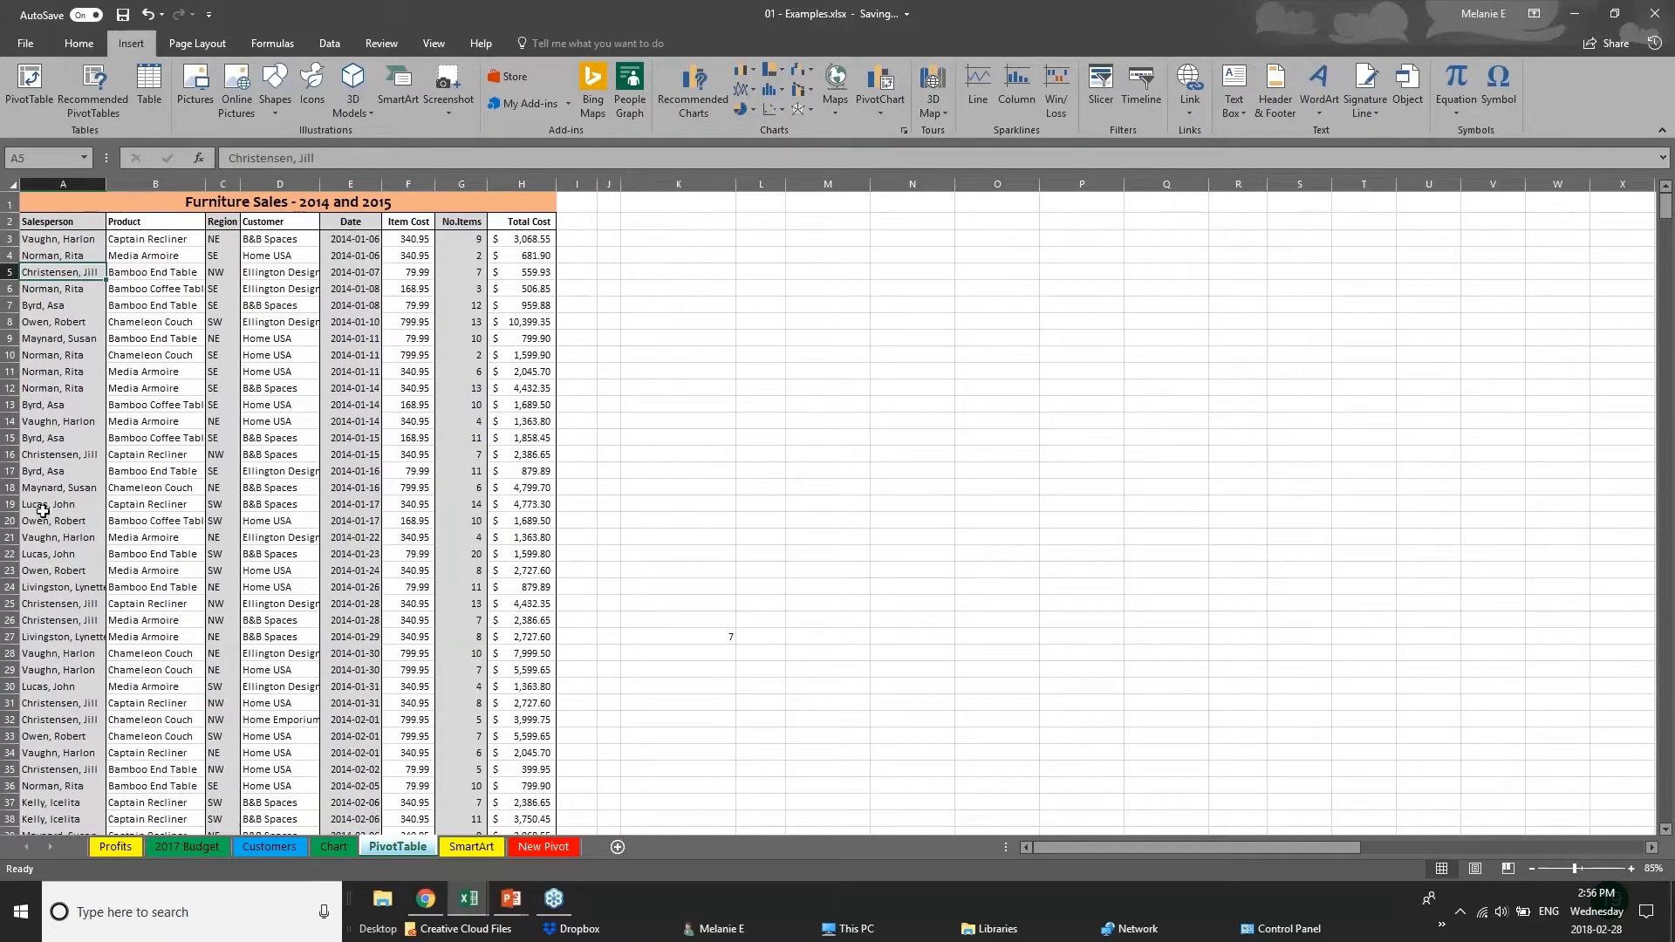
Step: Examine the Furniture Sales - 2014 and 2015 records from the first entries down to the mid-2014 rows
scroll(42, 510, down, 5)
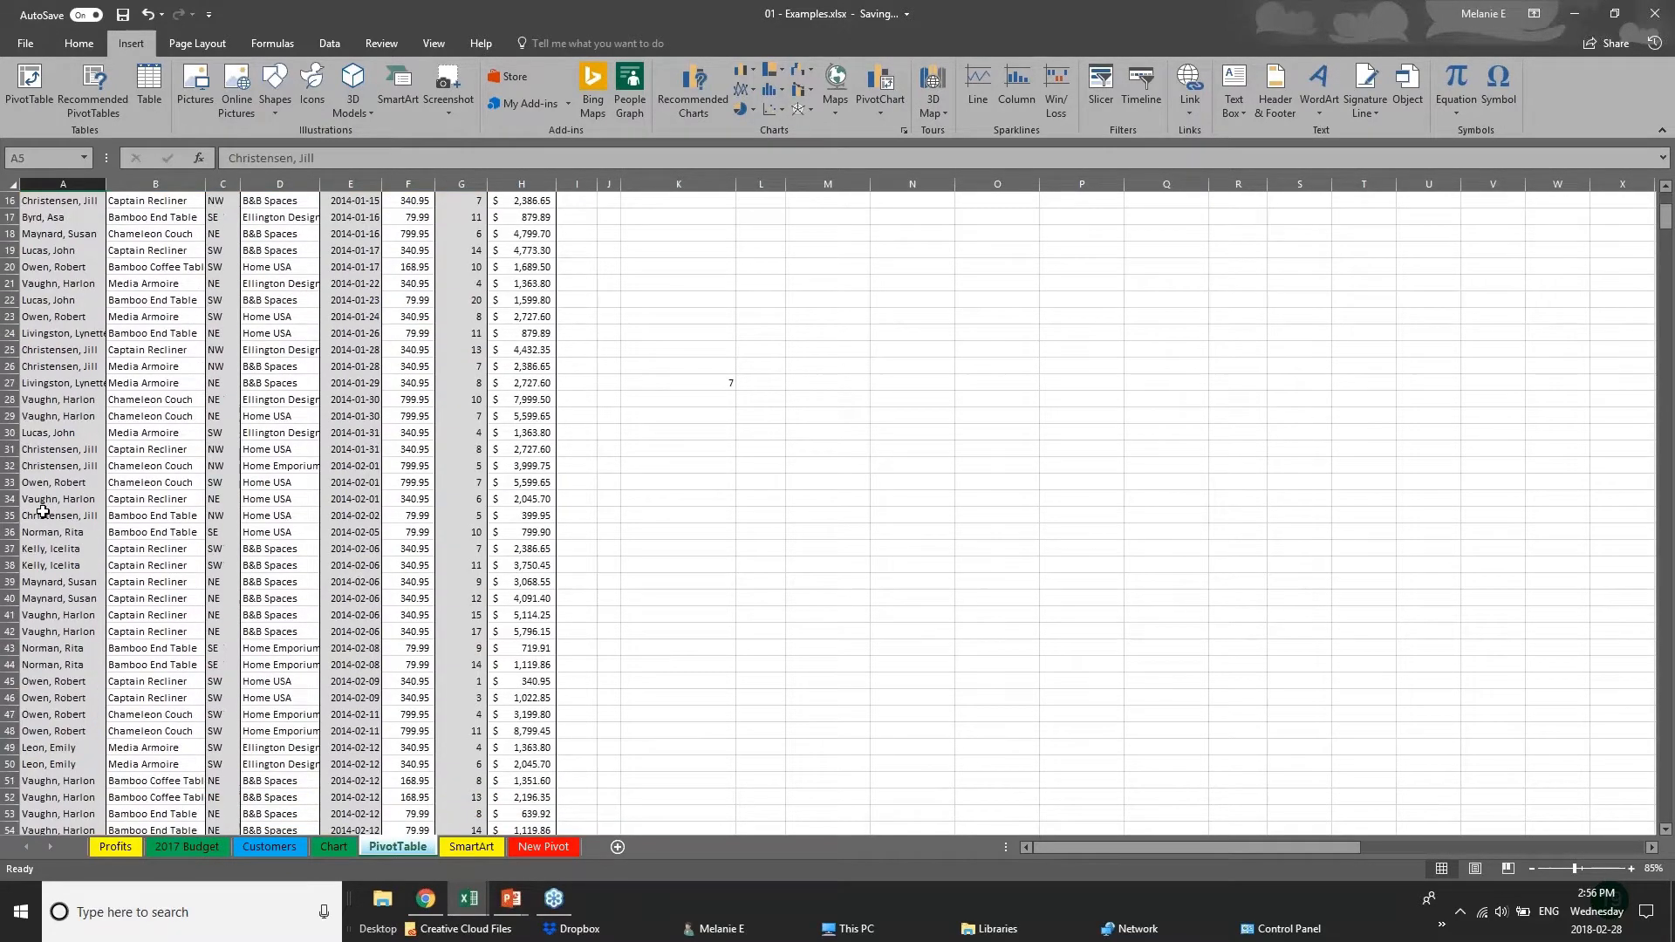
scroll(254, 342, up, 5)
click(511, 245)
click(519, 353)
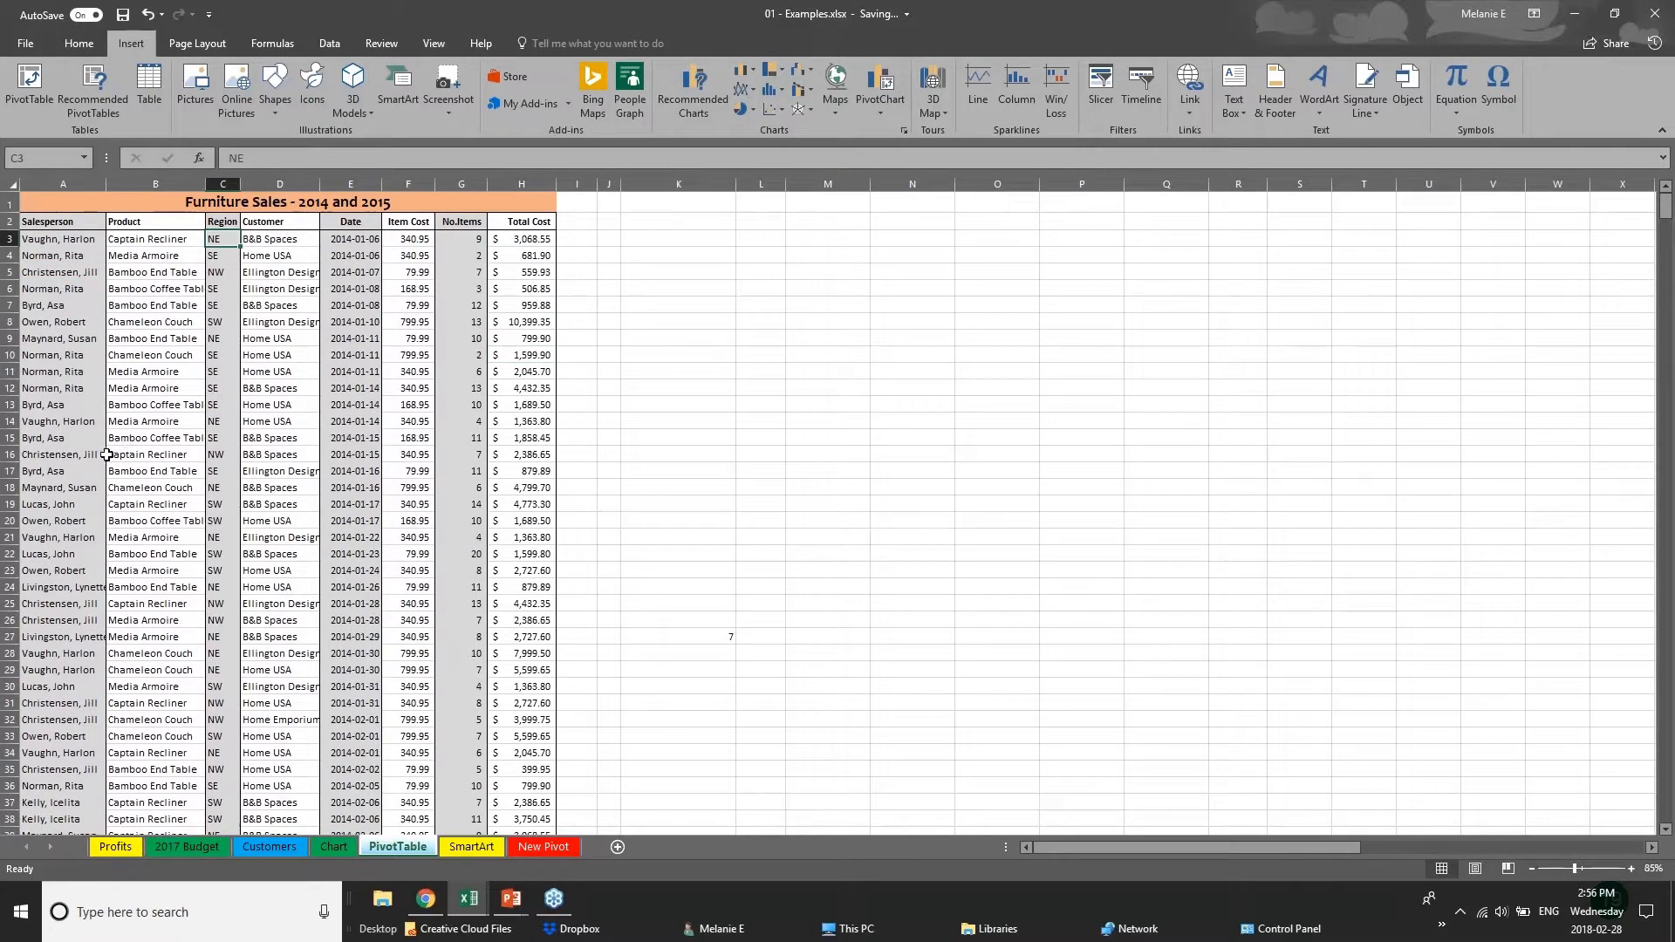
click(98, 488)
scroll(110, 695, down, 5)
scroll(110, 695, down, 20)
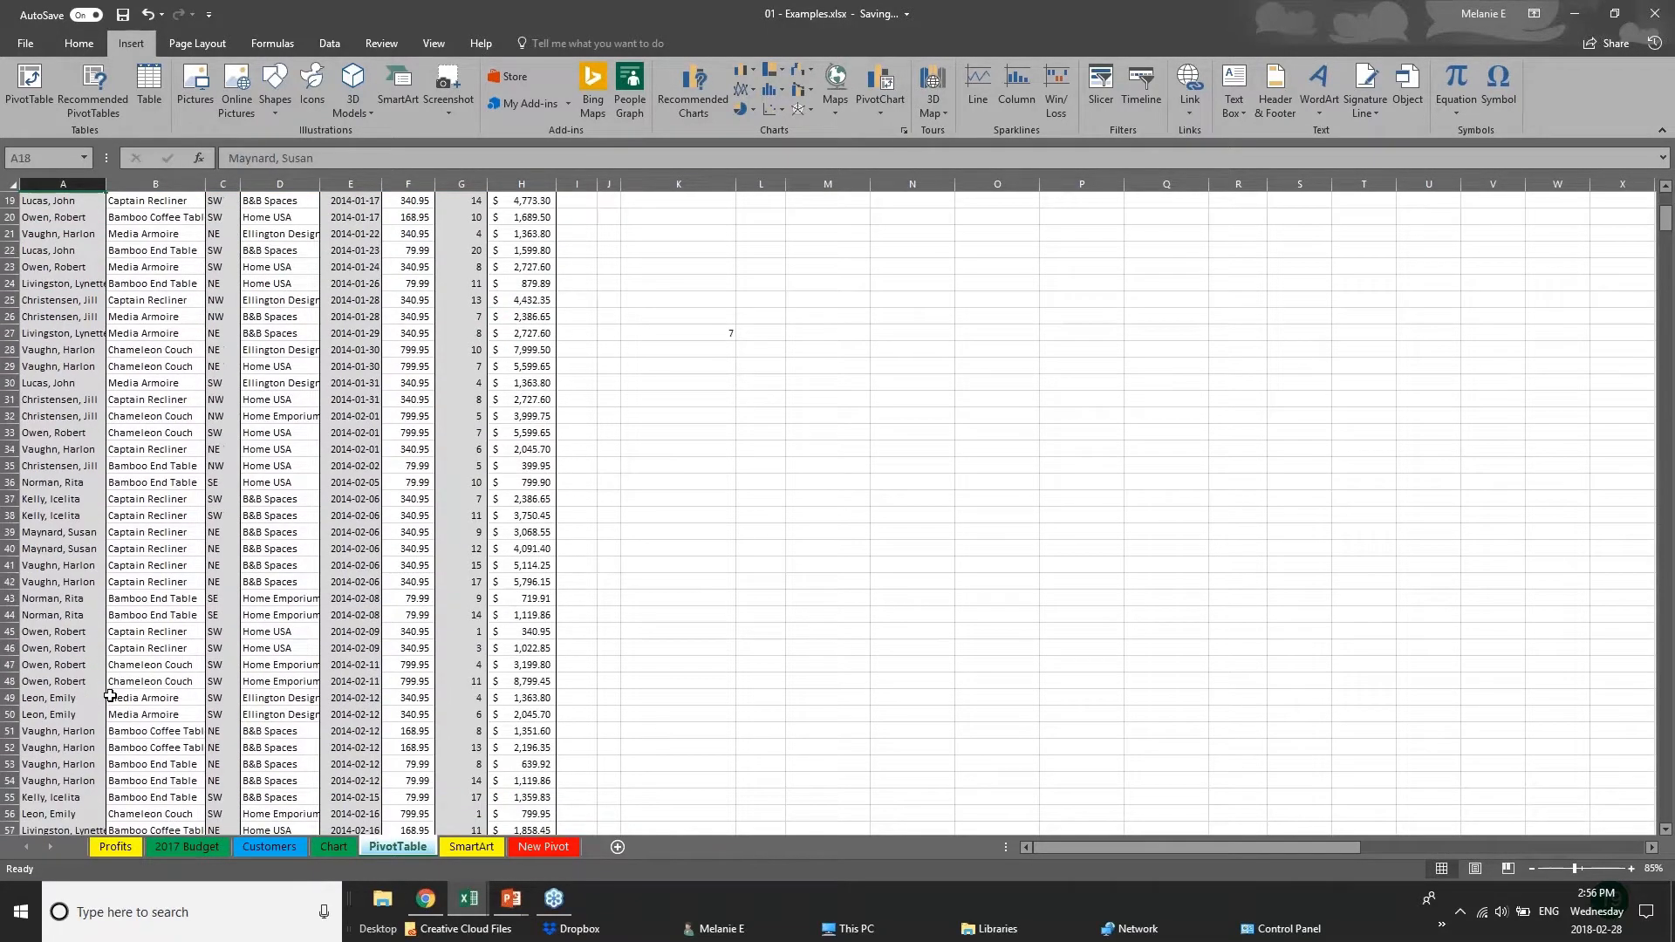
scroll(110, 695, down, 17)
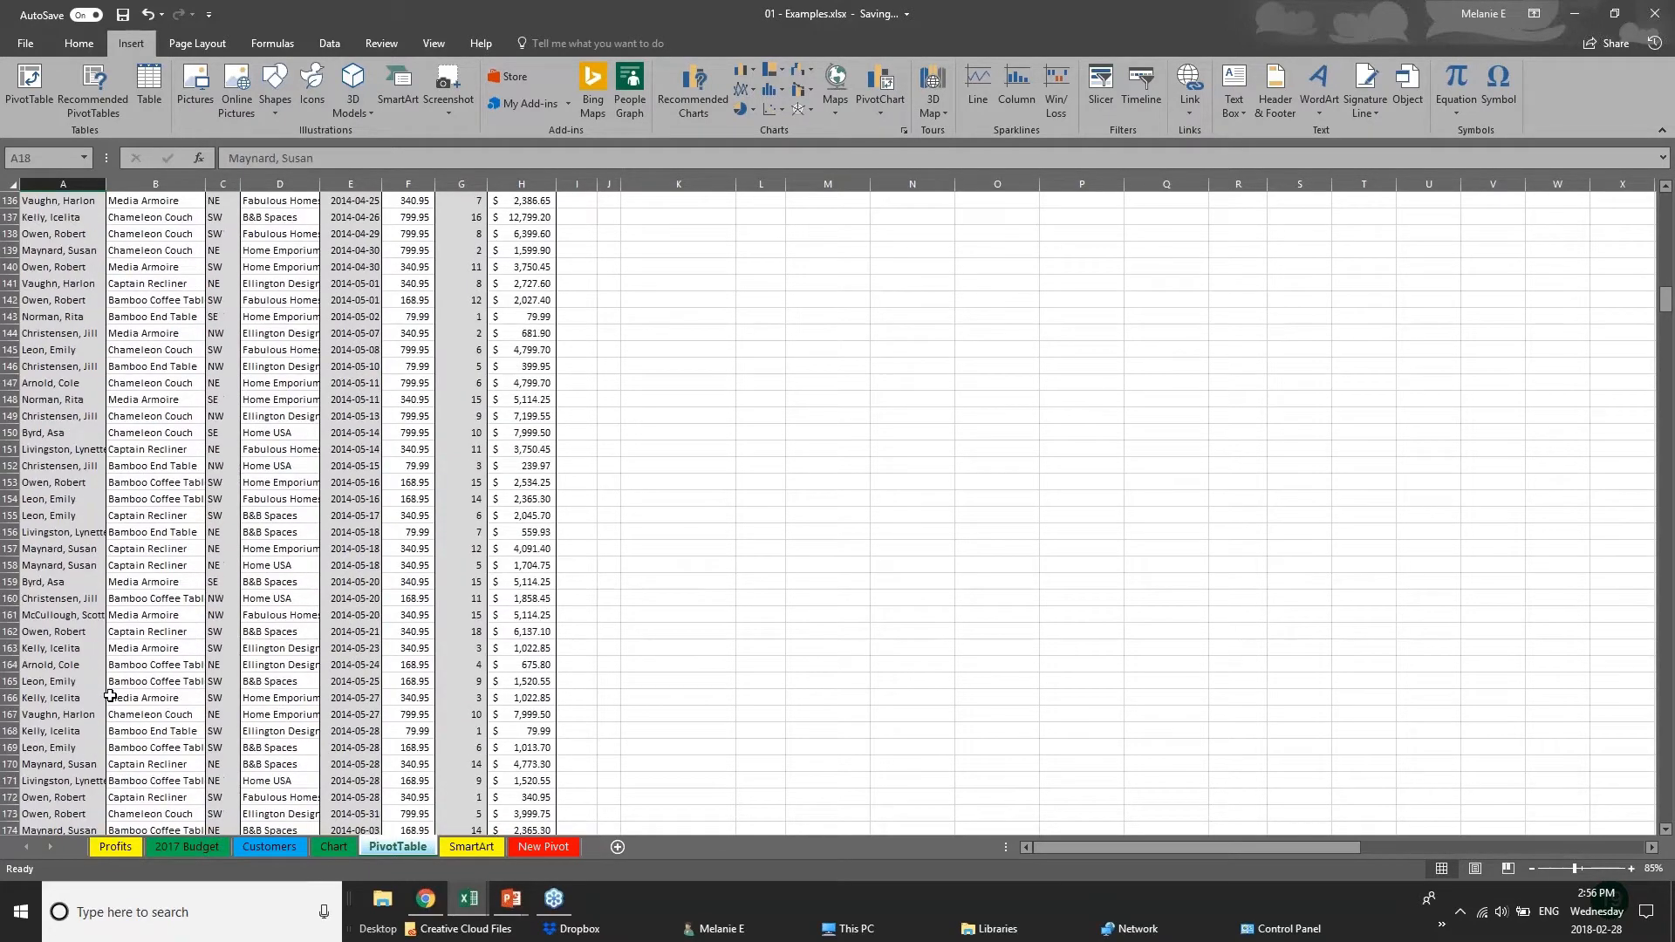
scroll(110, 695, up, 20)
scroll(110, 695, up, 19)
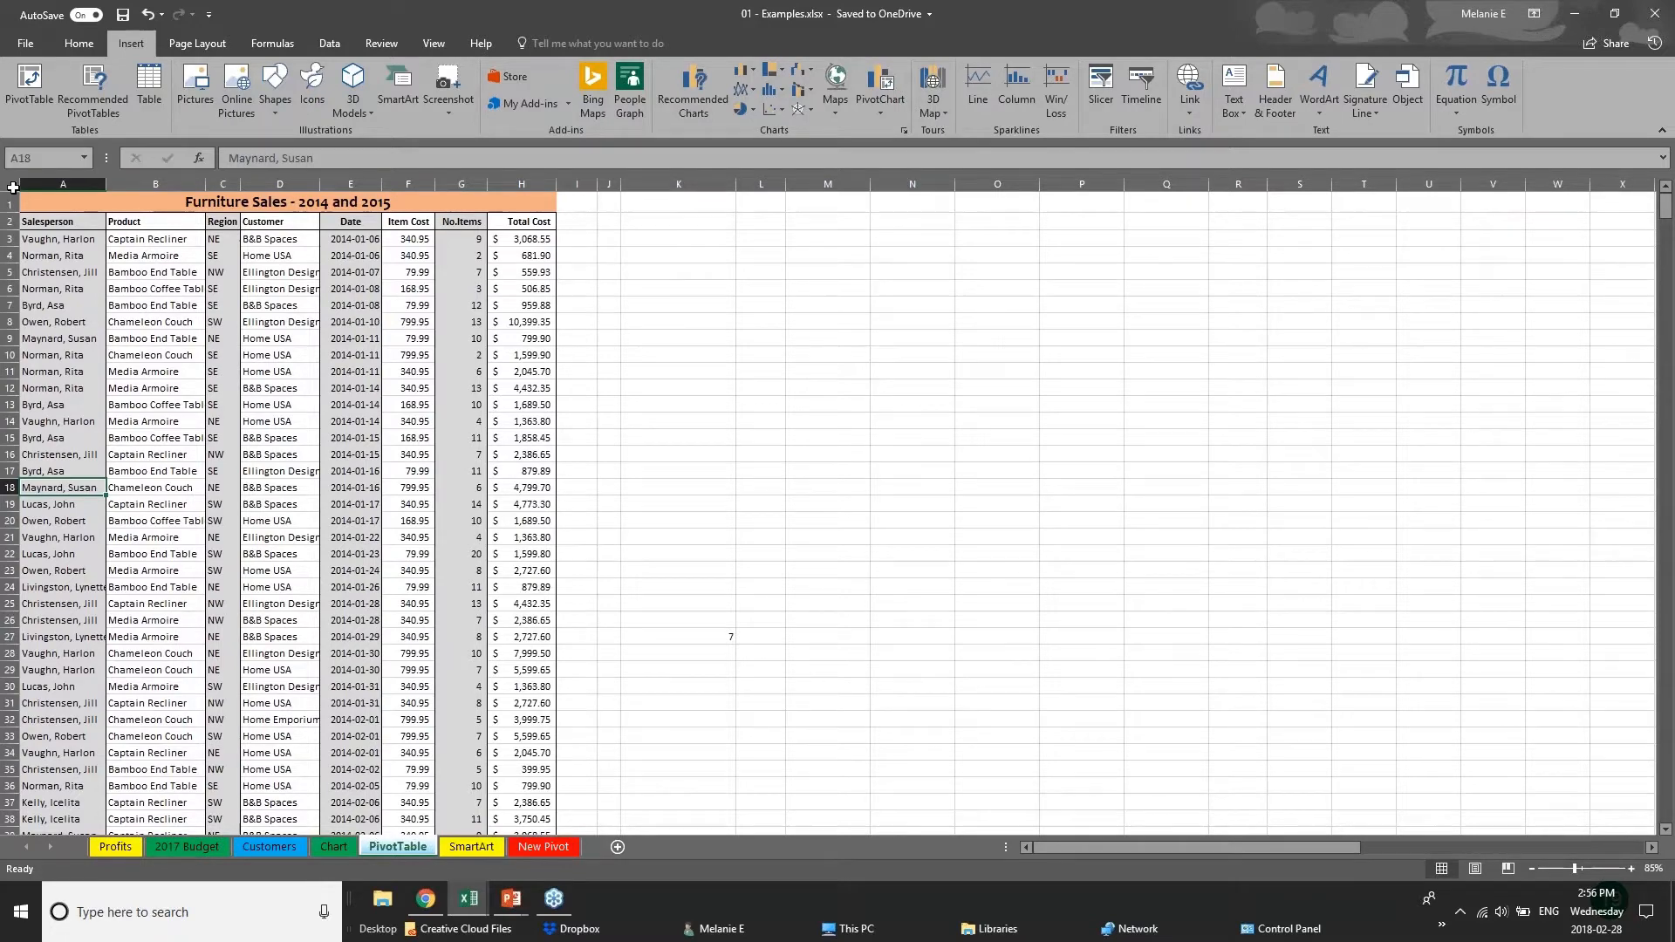
click(13, 186)
click(680, 419)
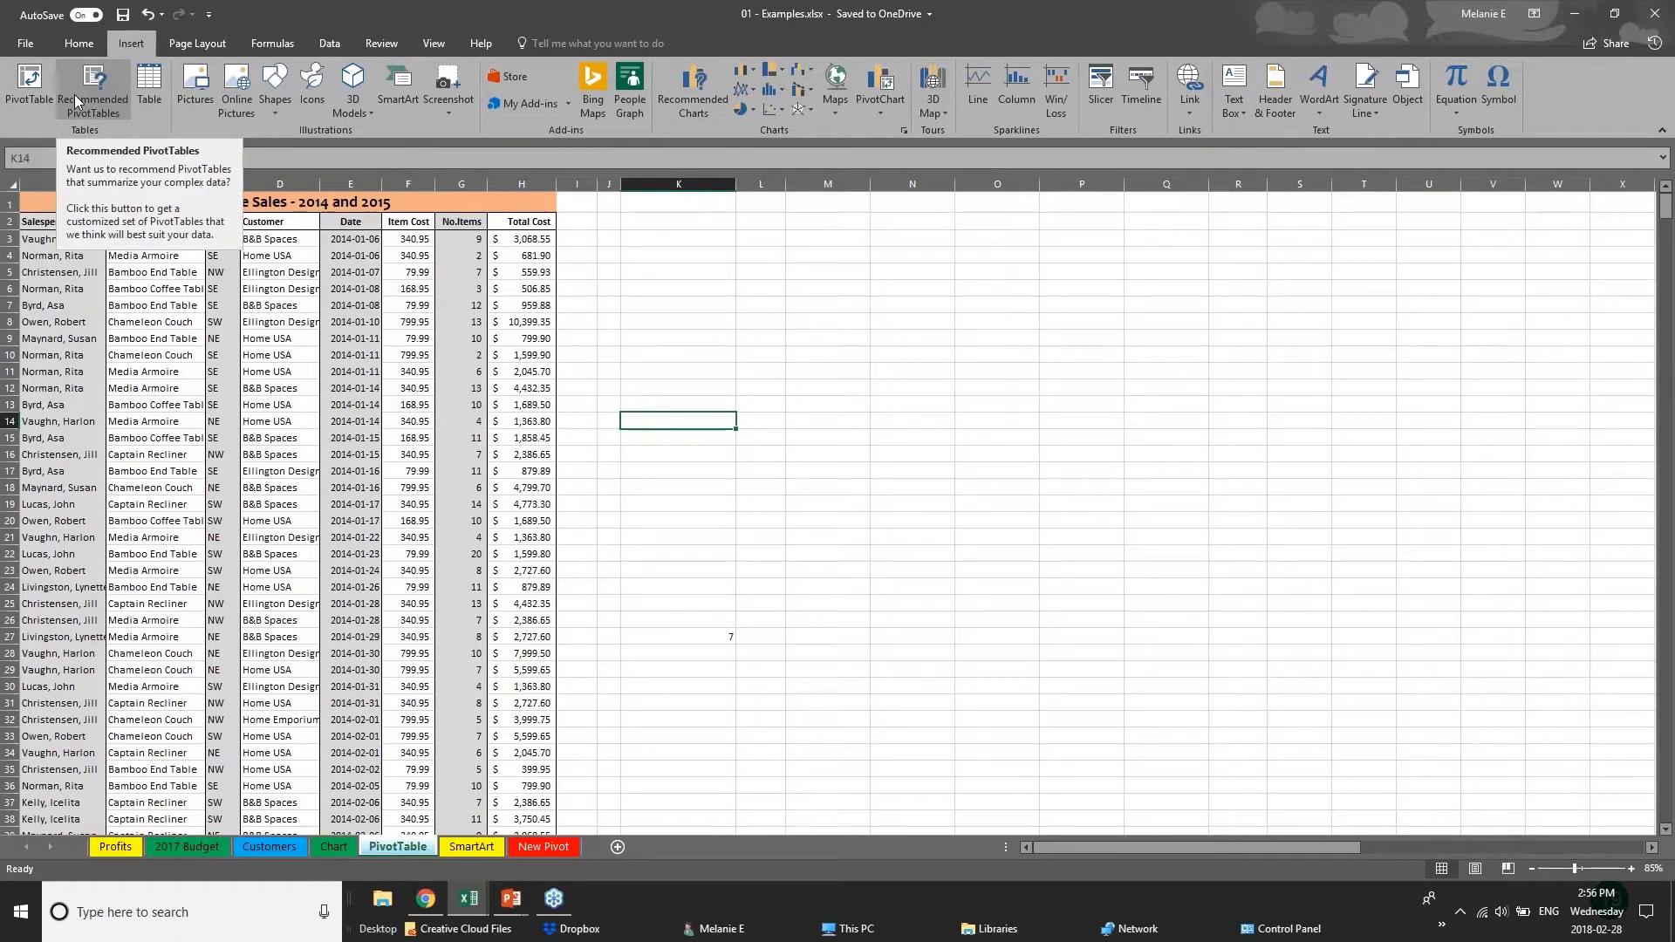
click(28, 87)
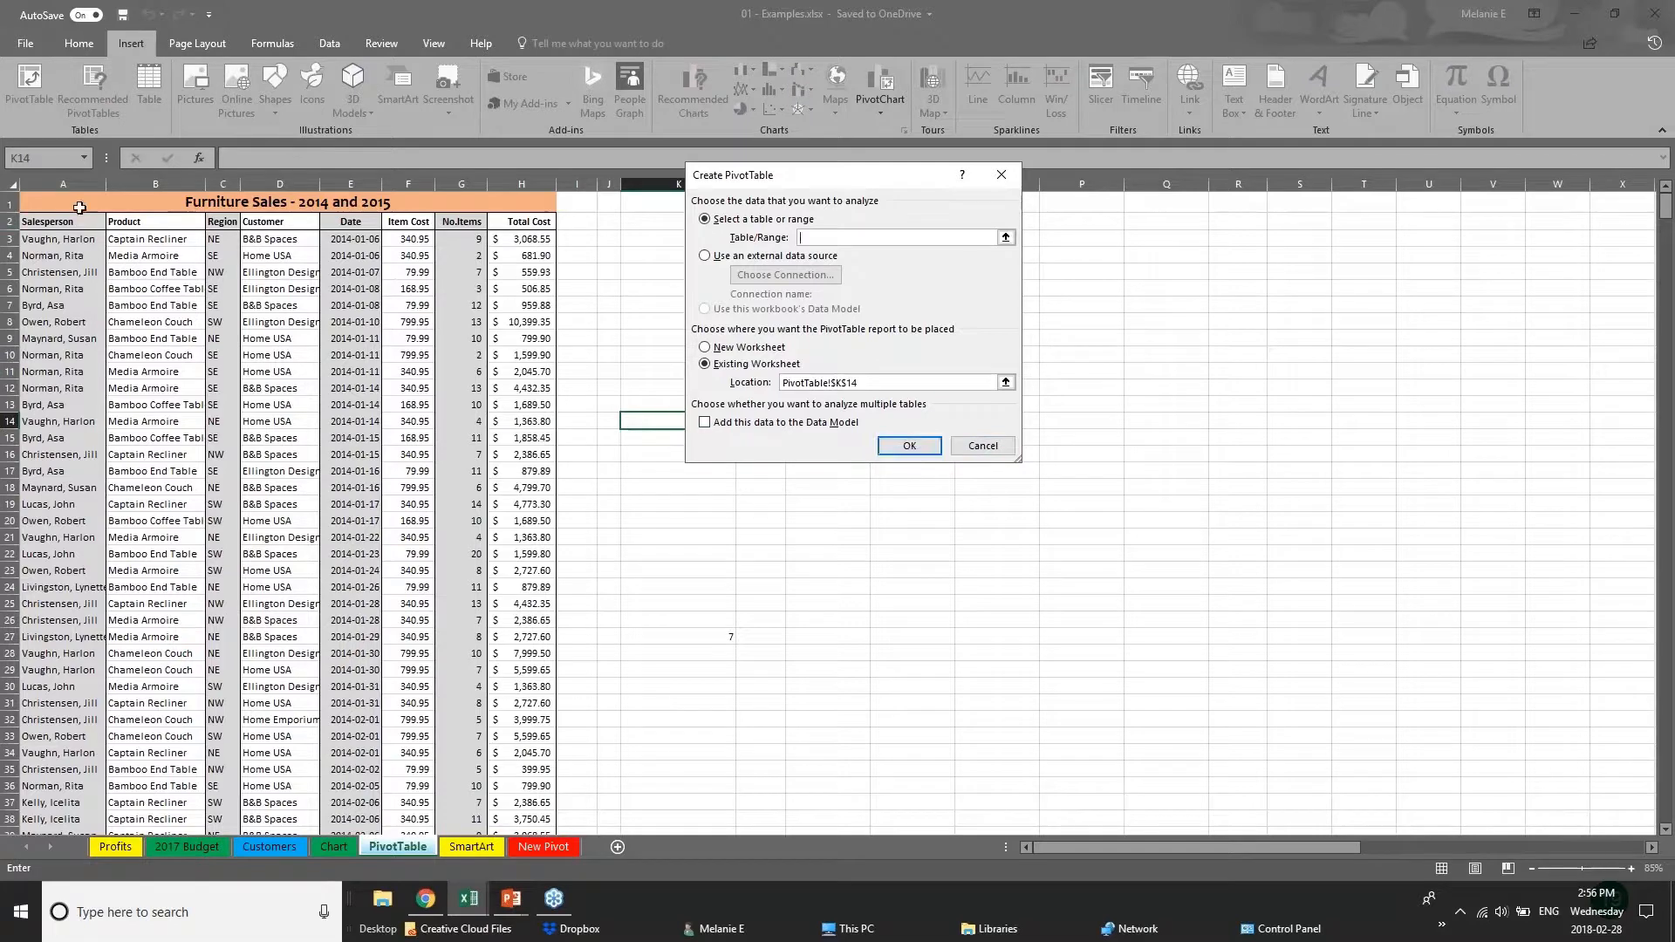
click(66, 184)
click(49, 199)
key(Escape)
Step: Try to create a PivotTable on a new worksheet from the entire sheet, using range PivotTable!$A:$AM
click(8, 182)
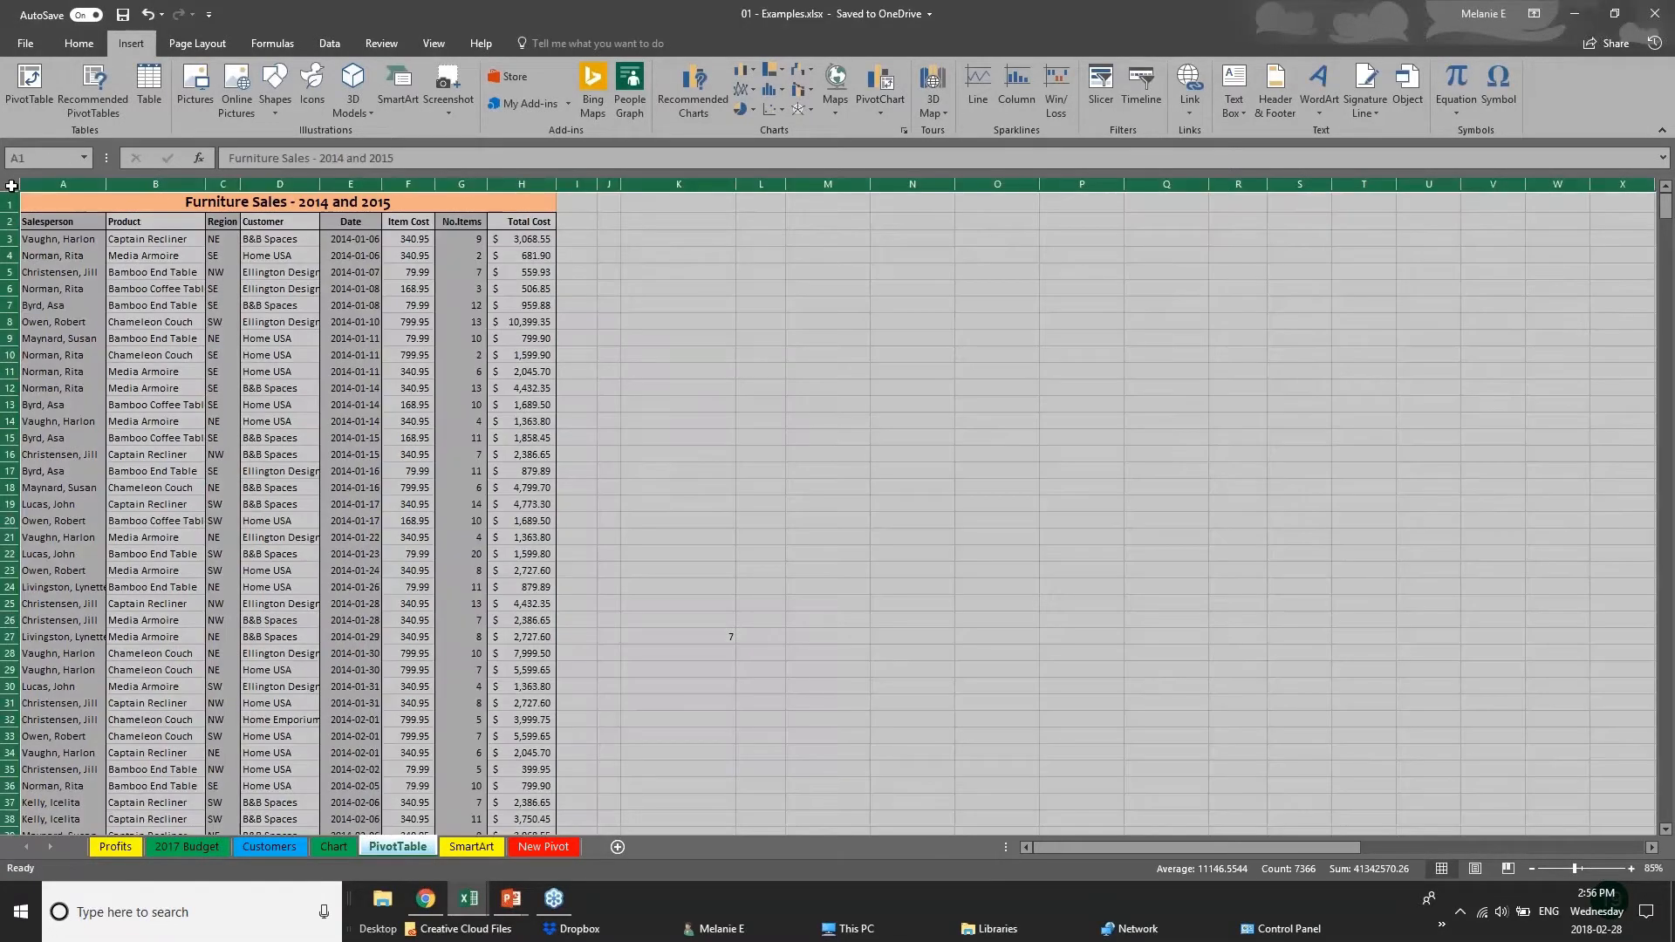
click(27, 79)
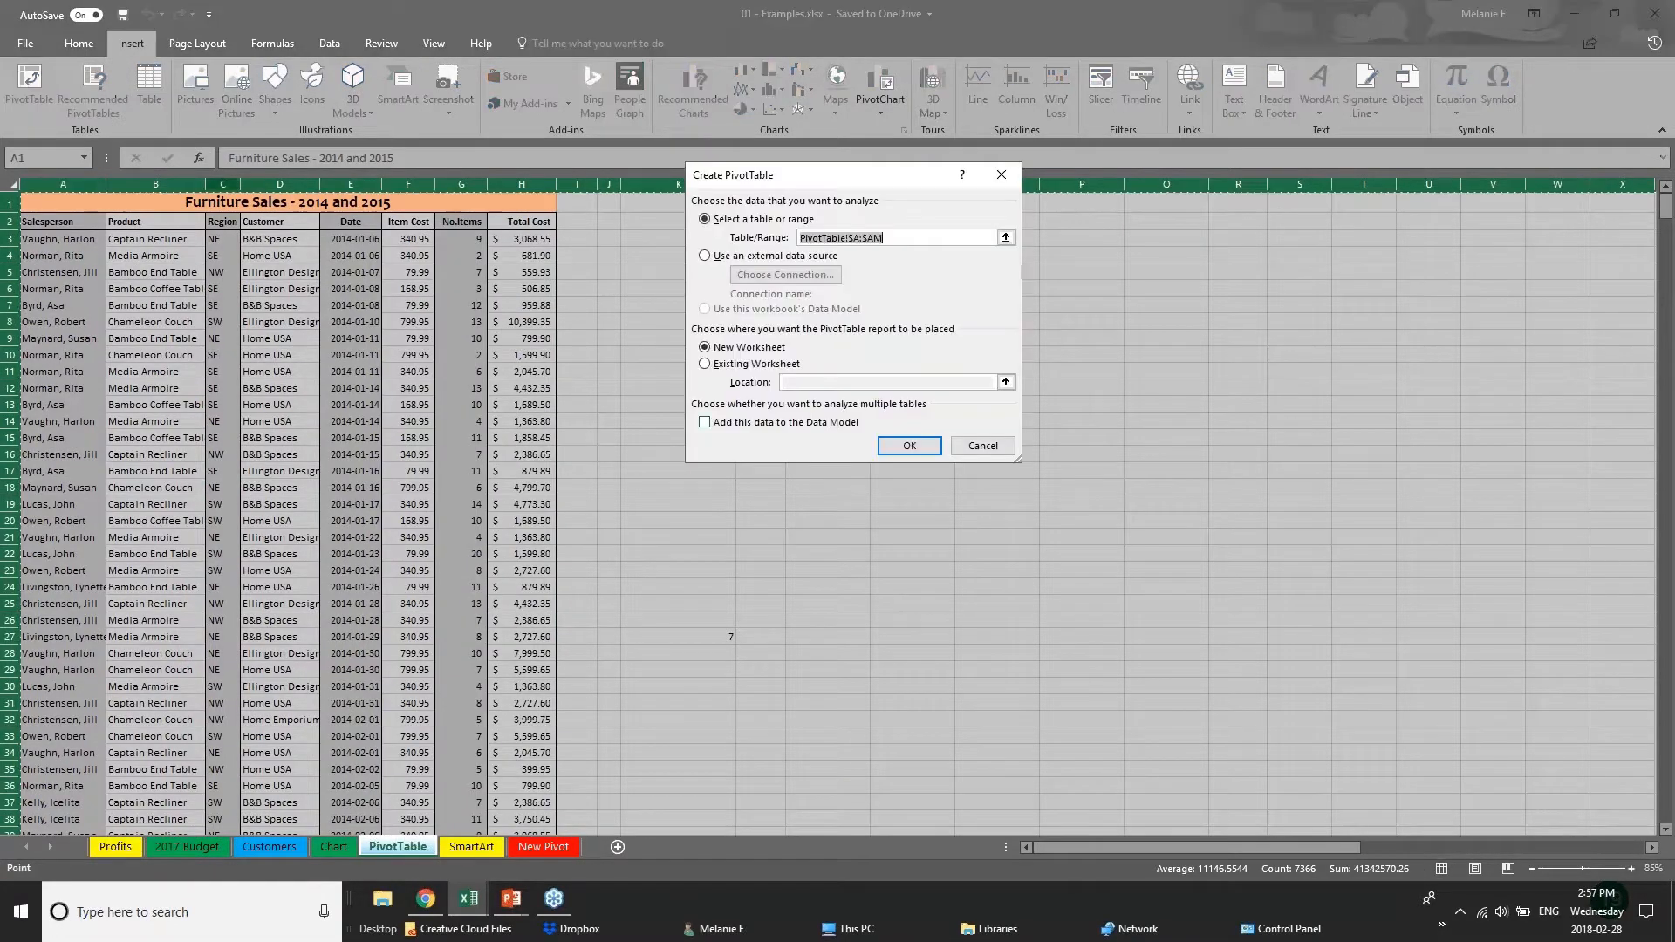
click(924, 450)
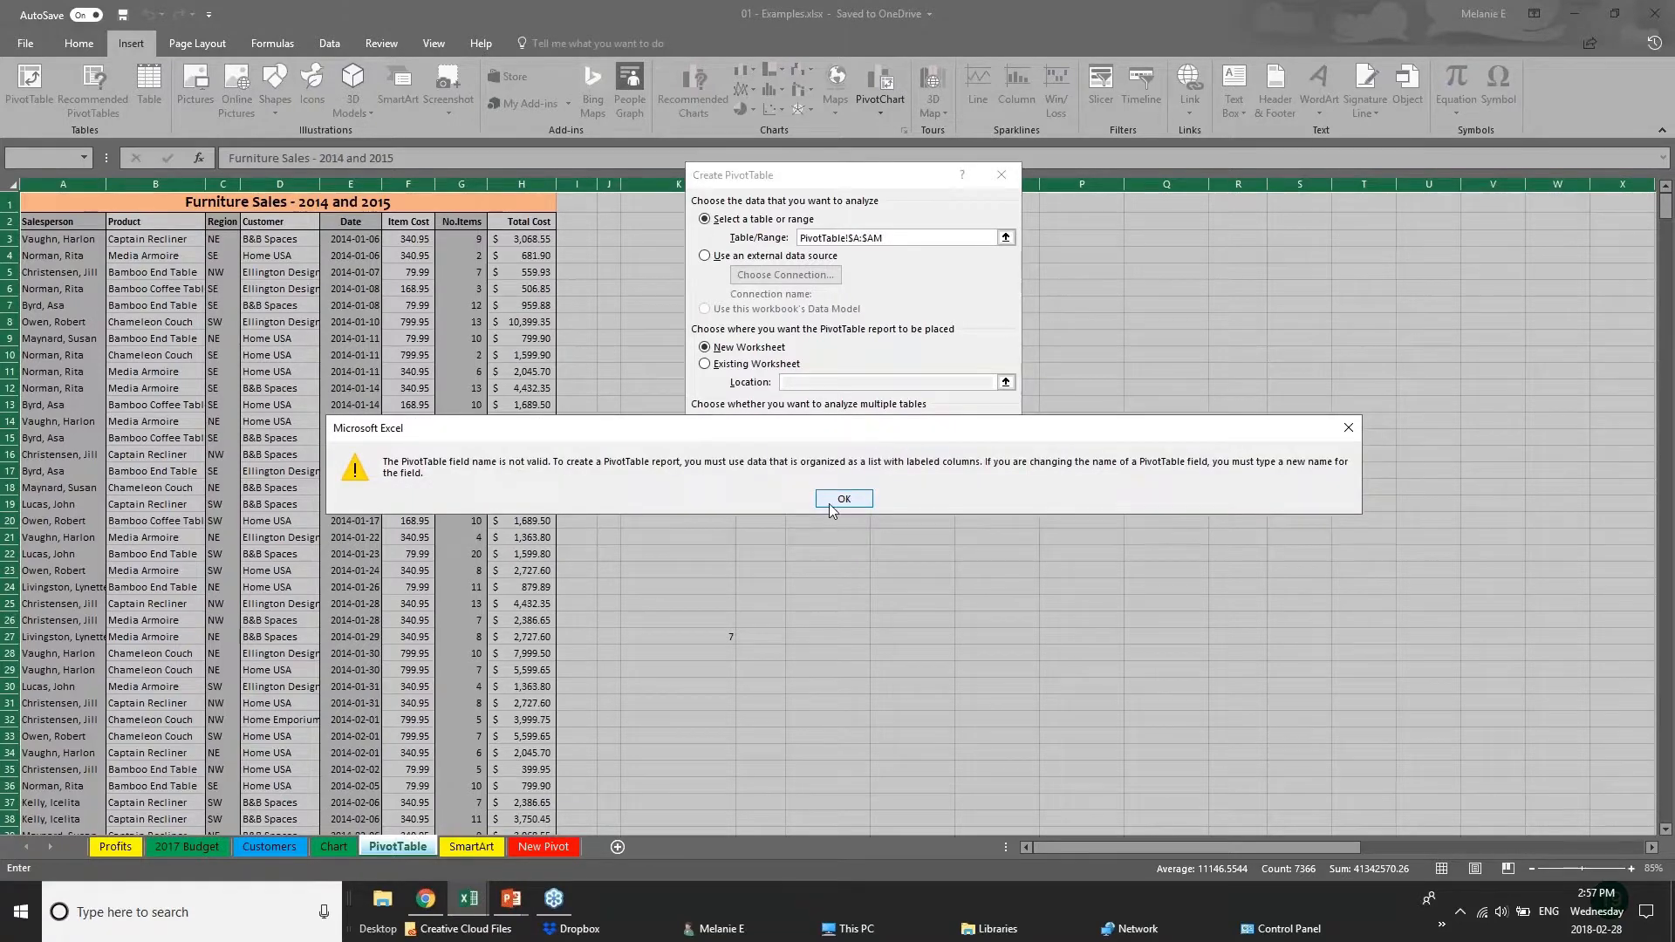
click(835, 502)
click(890, 454)
click(839, 501)
click(982, 446)
click(281, 256)
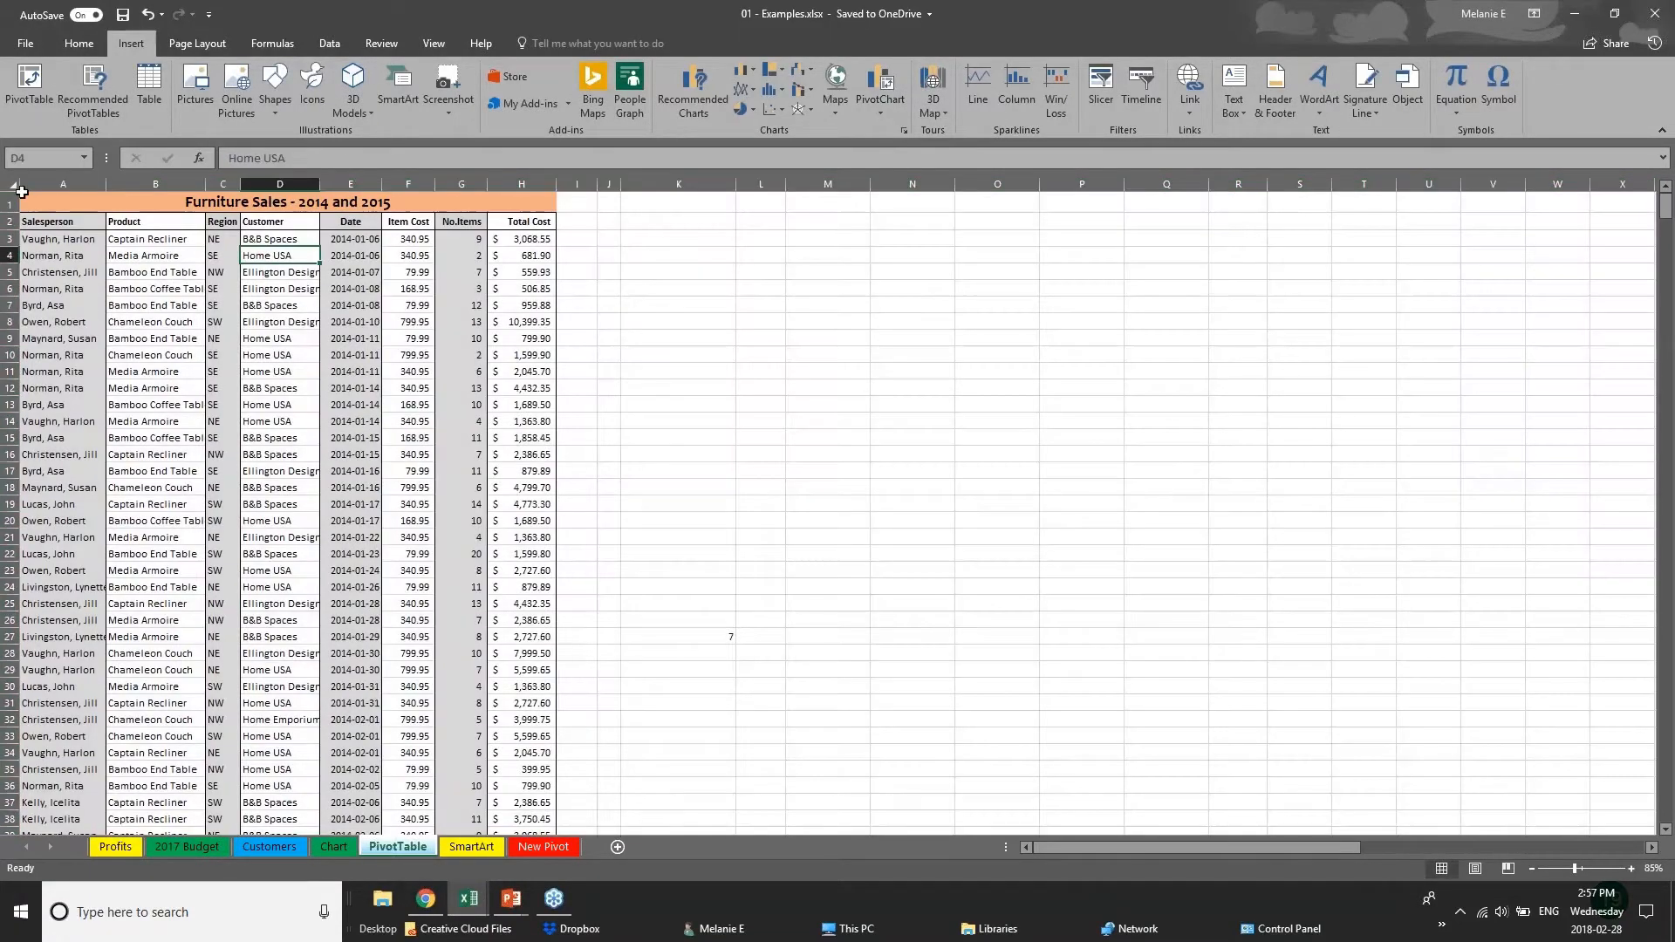
Step: Create a PivotTable on a new worksheet from the furniture sales data in columns A to H
drag(31, 182, 113, 183)
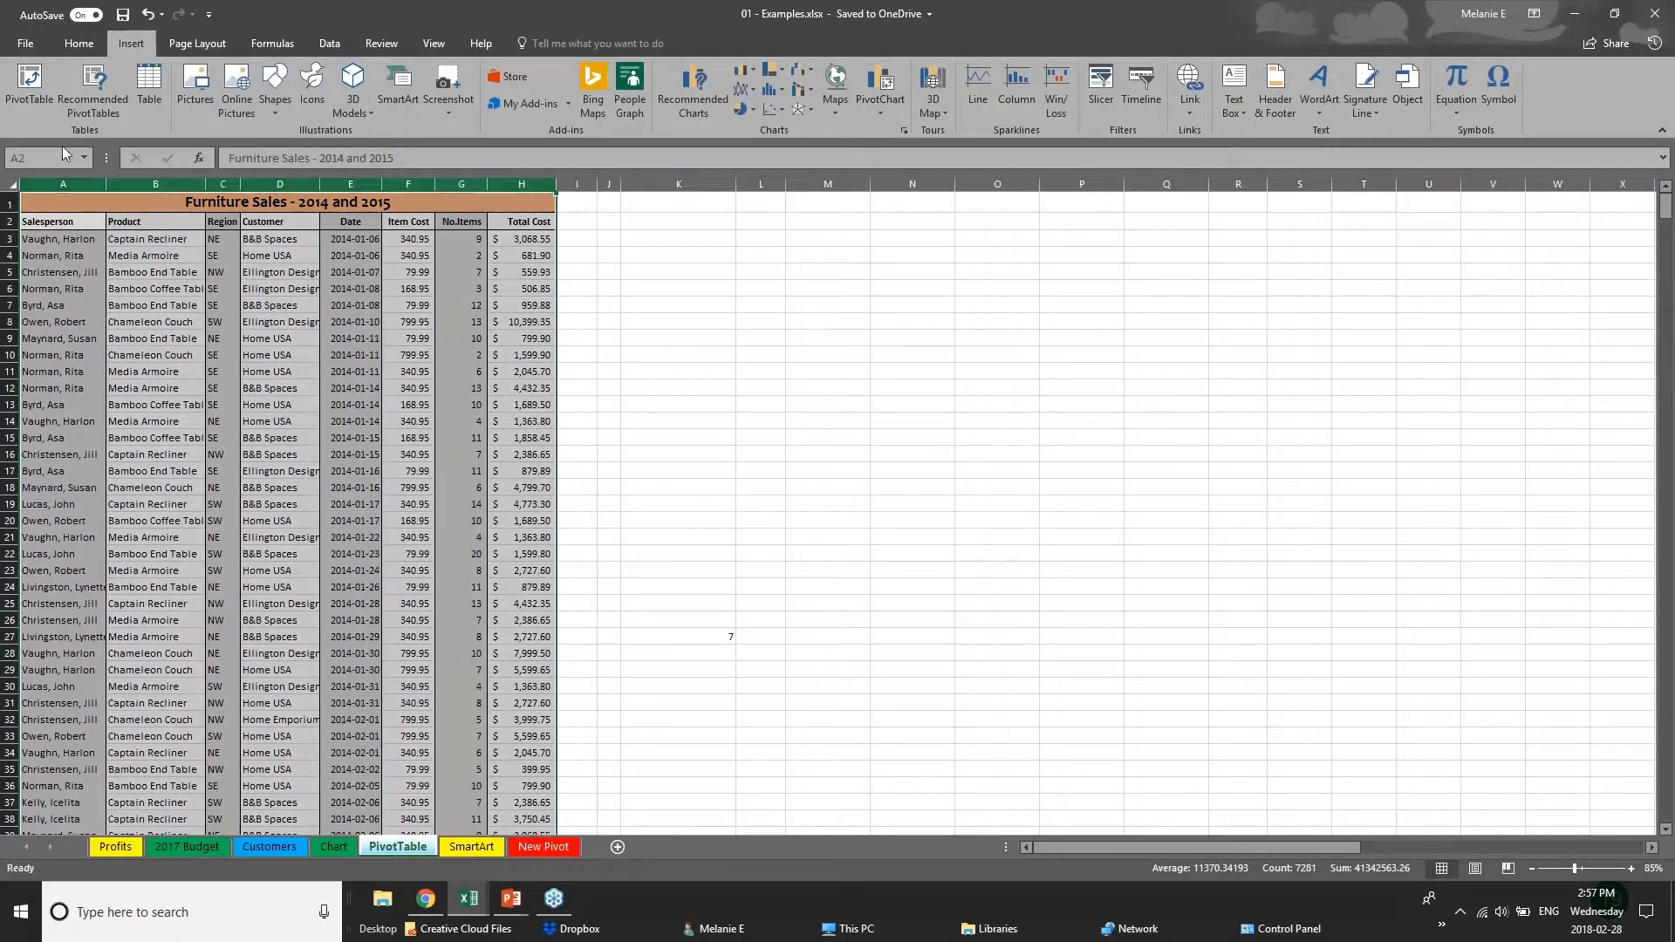
click(29, 87)
key(Return)
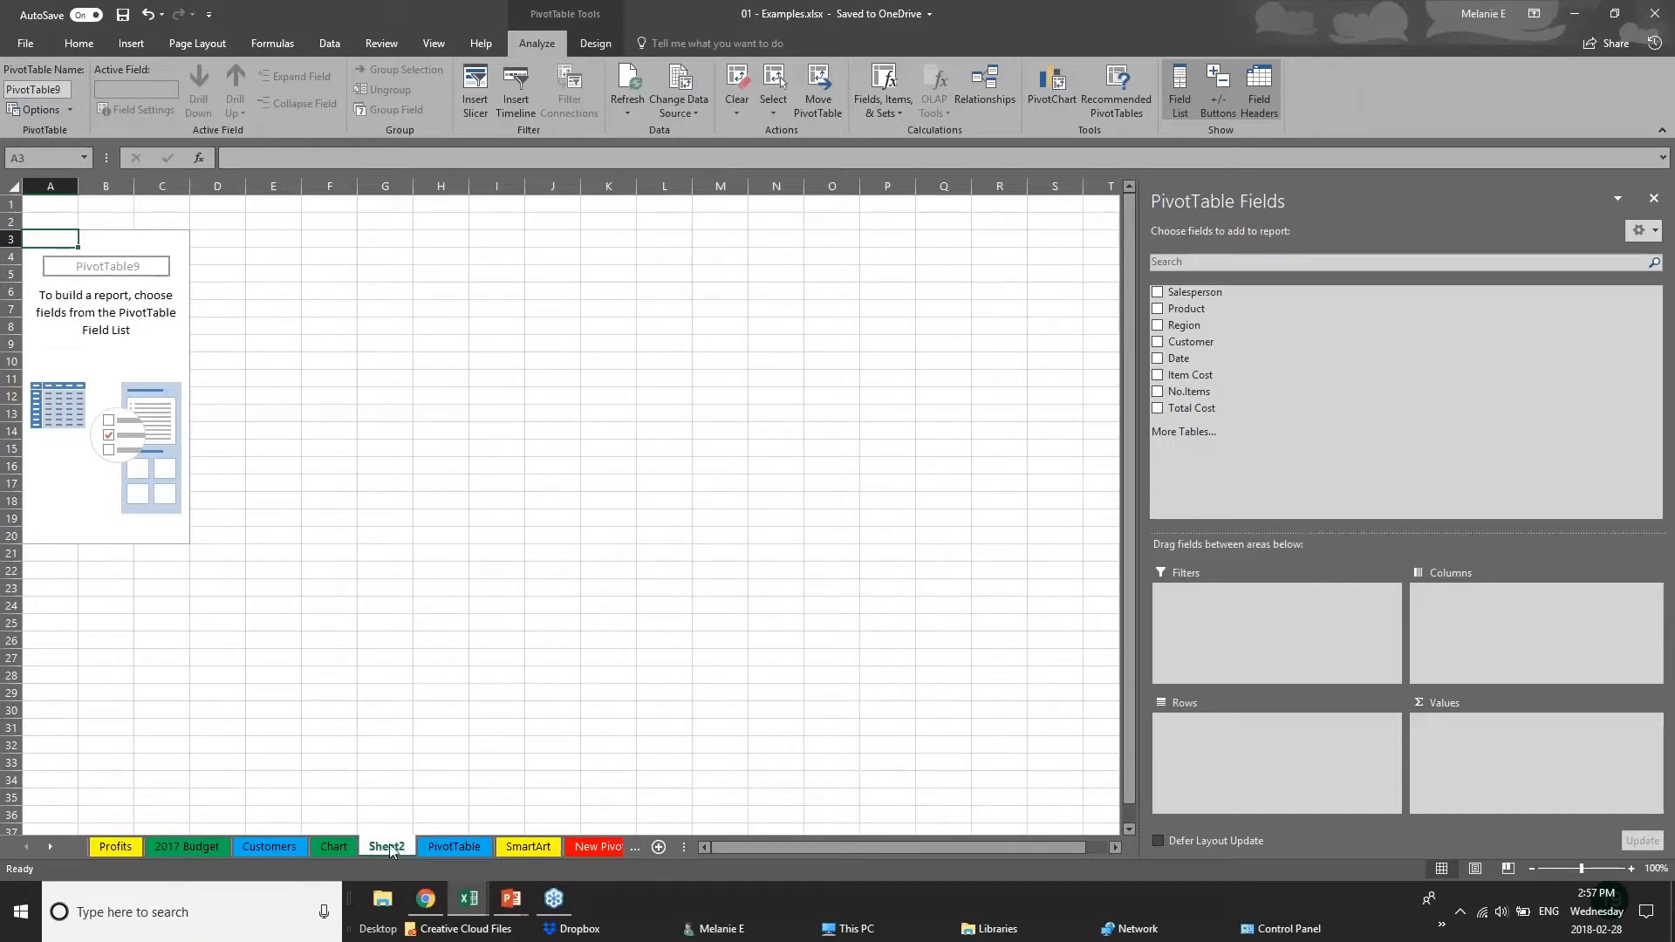
Step: Rename the new PivotTable worksheet as PIVOT 2
double_click(405, 849)
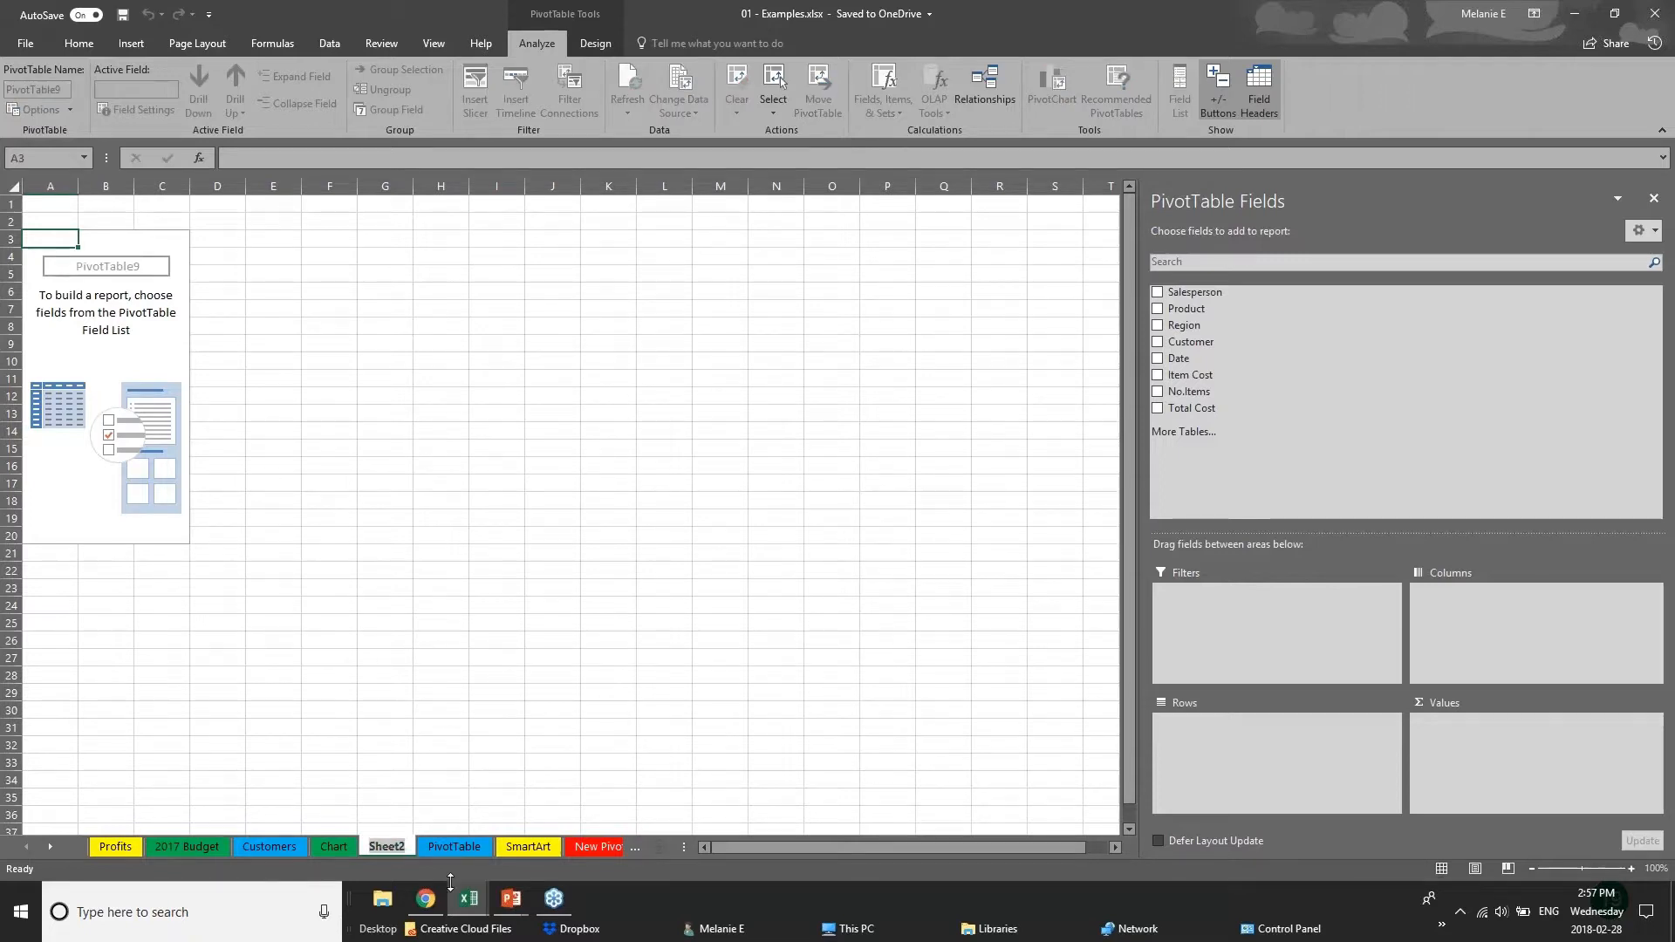
text(PIVO)
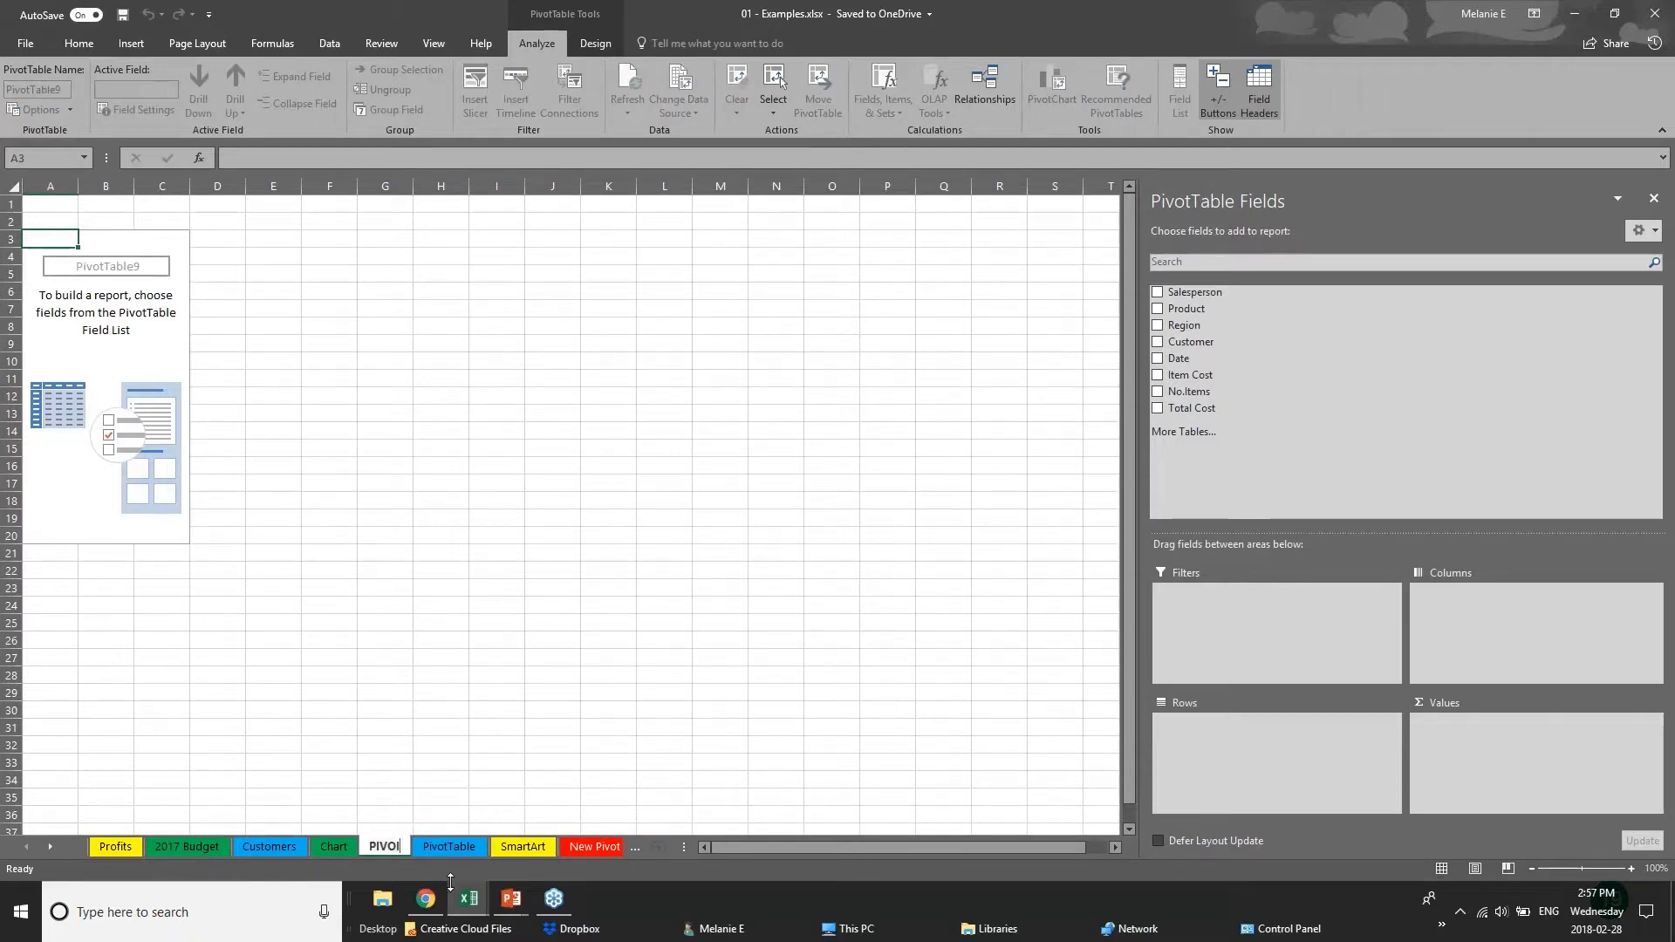
text(T 2)
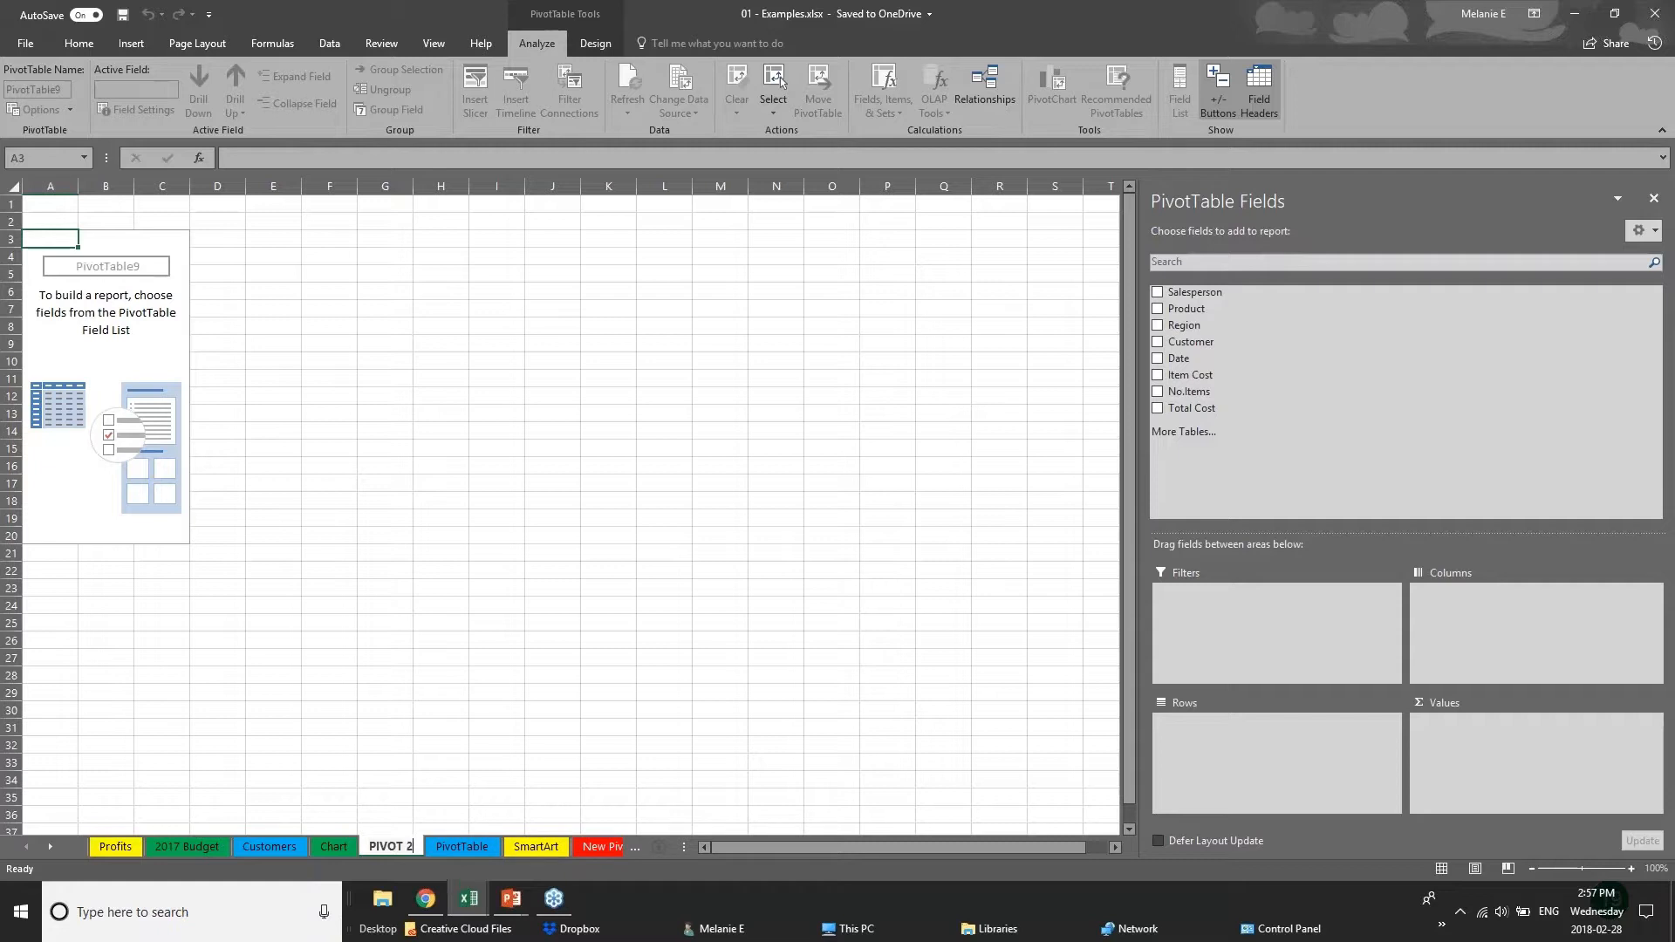
click(125, 271)
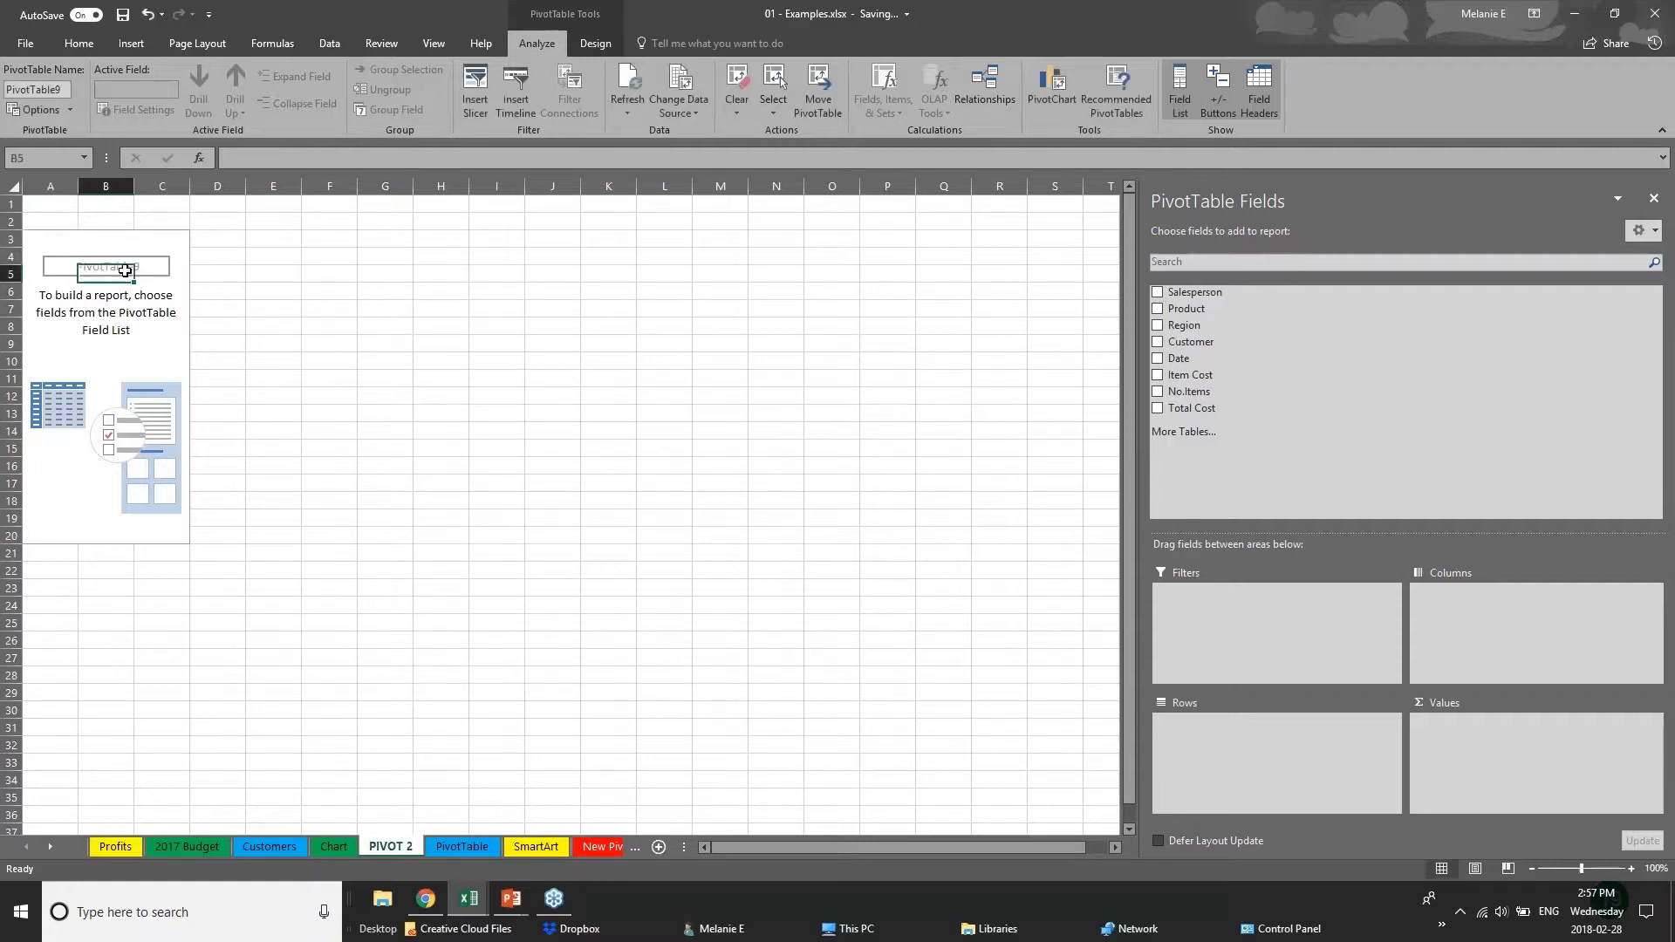
key(Up)
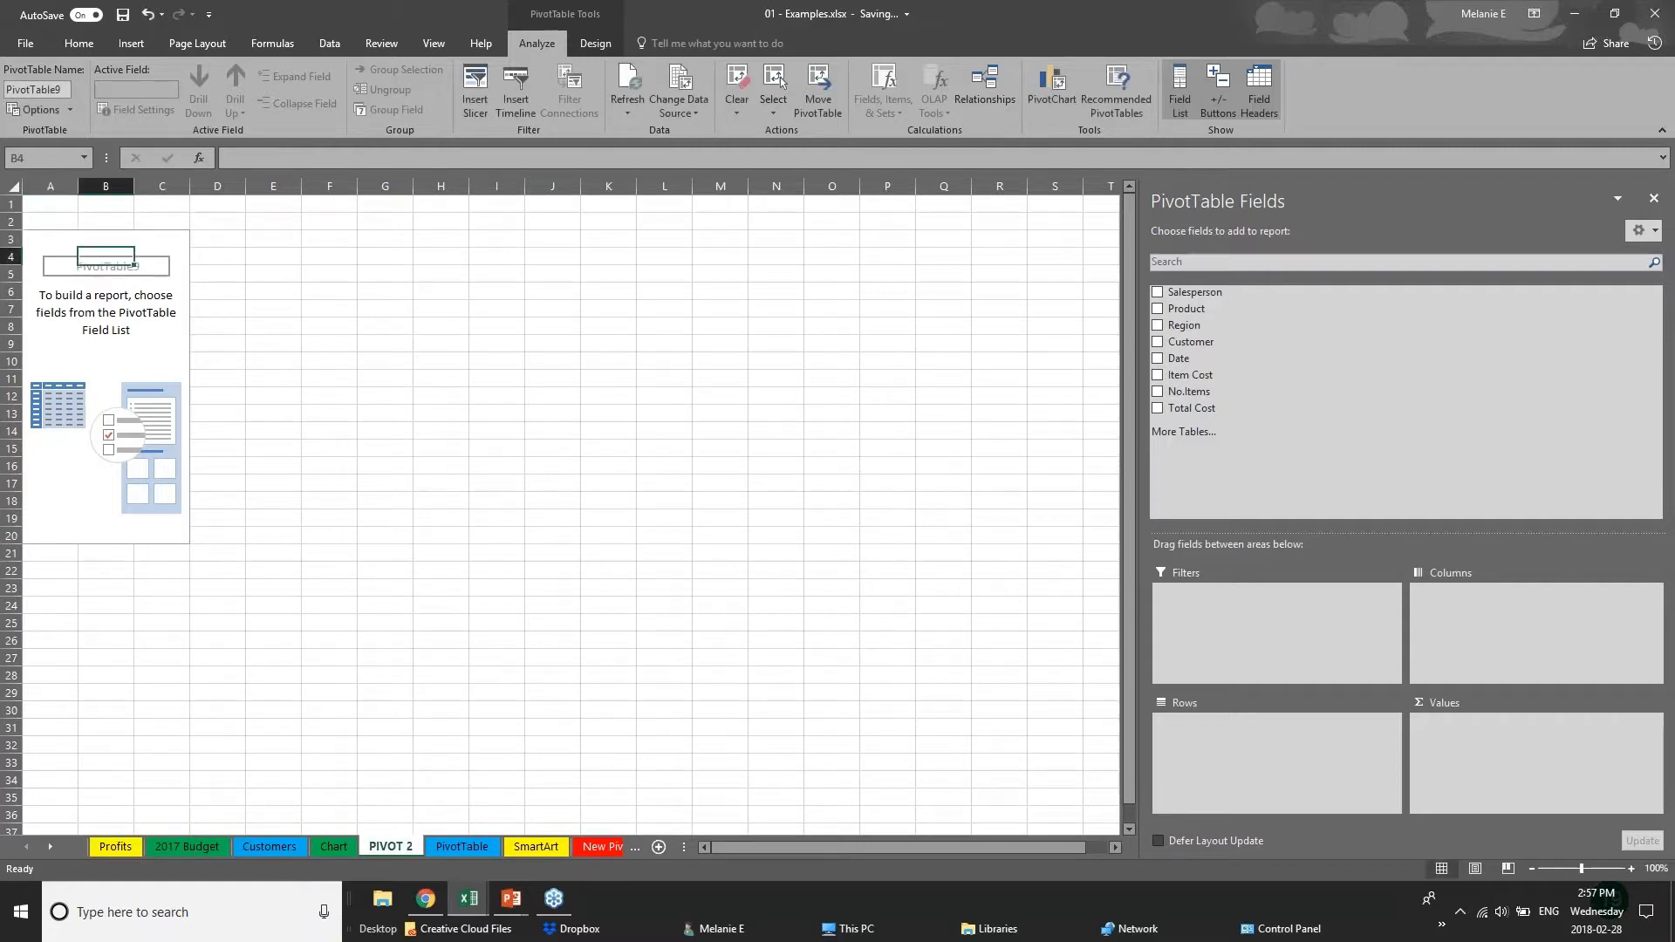
click(1652, 12)
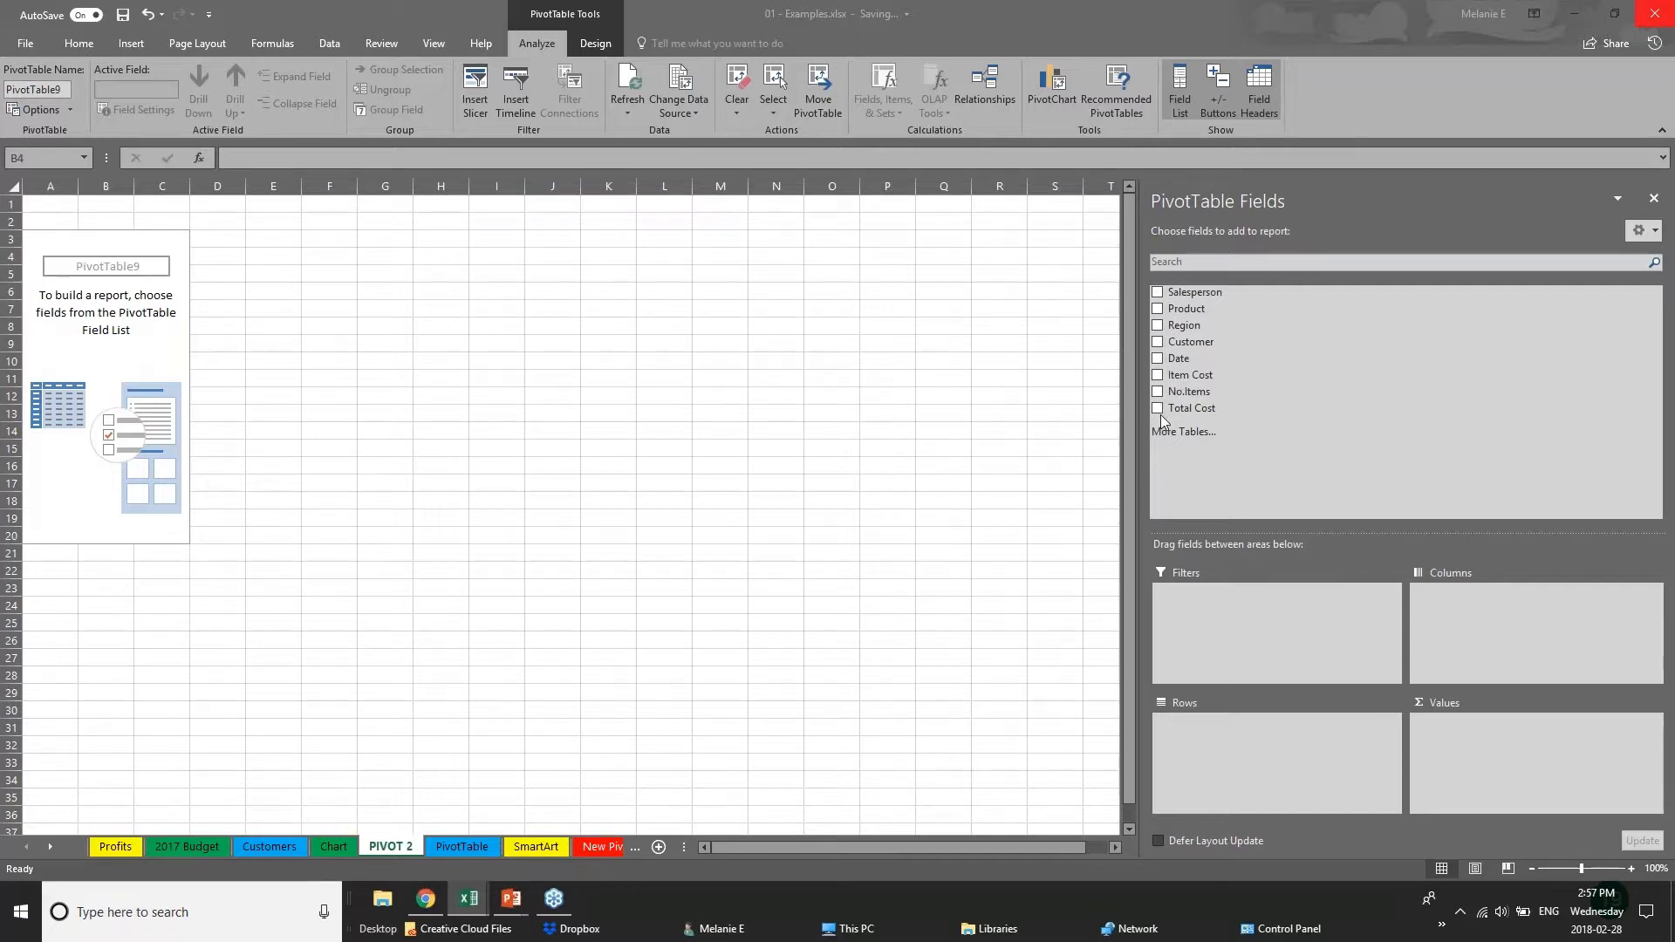
Step: Add Region and Date to the PivotTable rows, and remove Quarters and Date so only Region and Years remain
click(1157, 326)
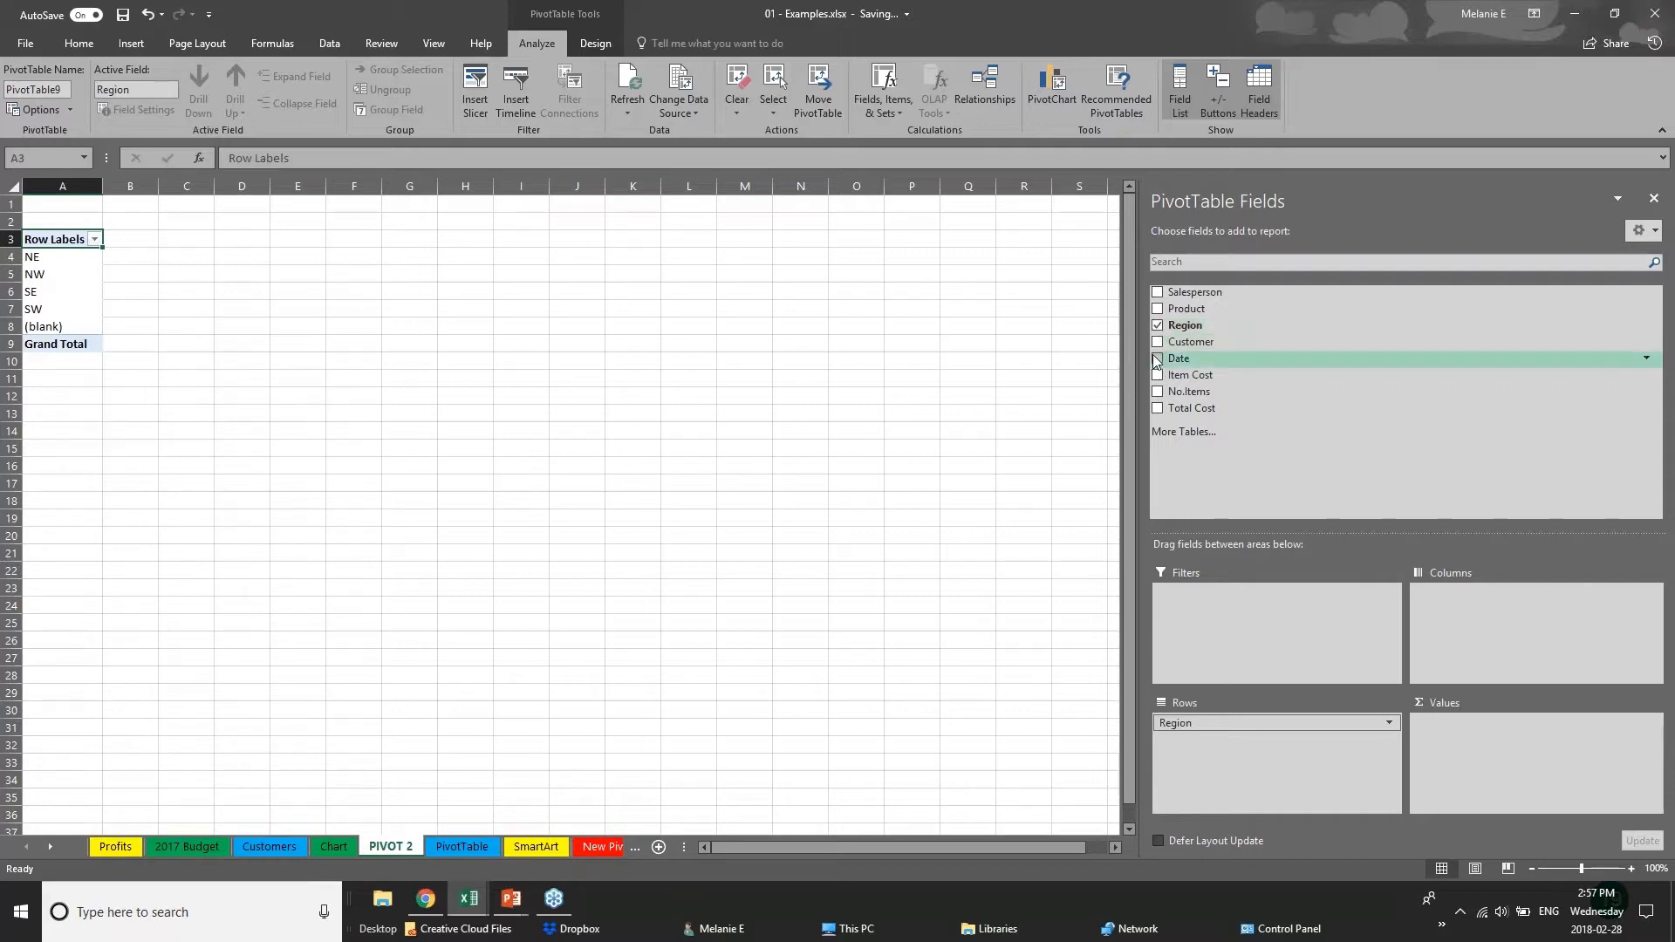
click(1157, 358)
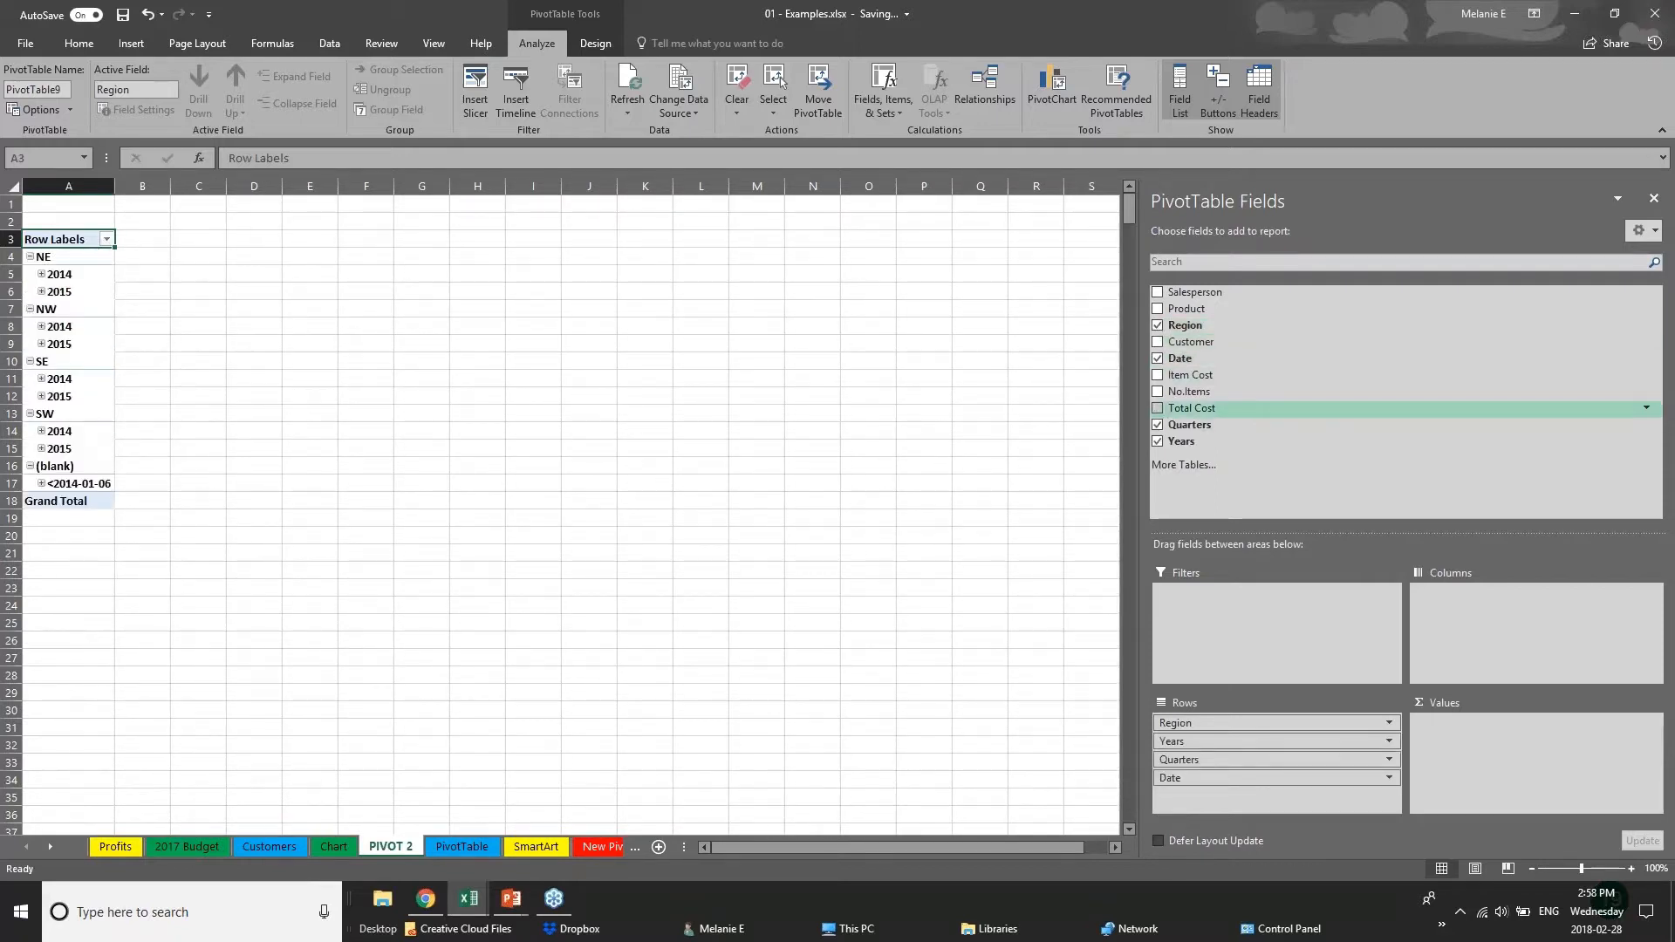
click(1157, 425)
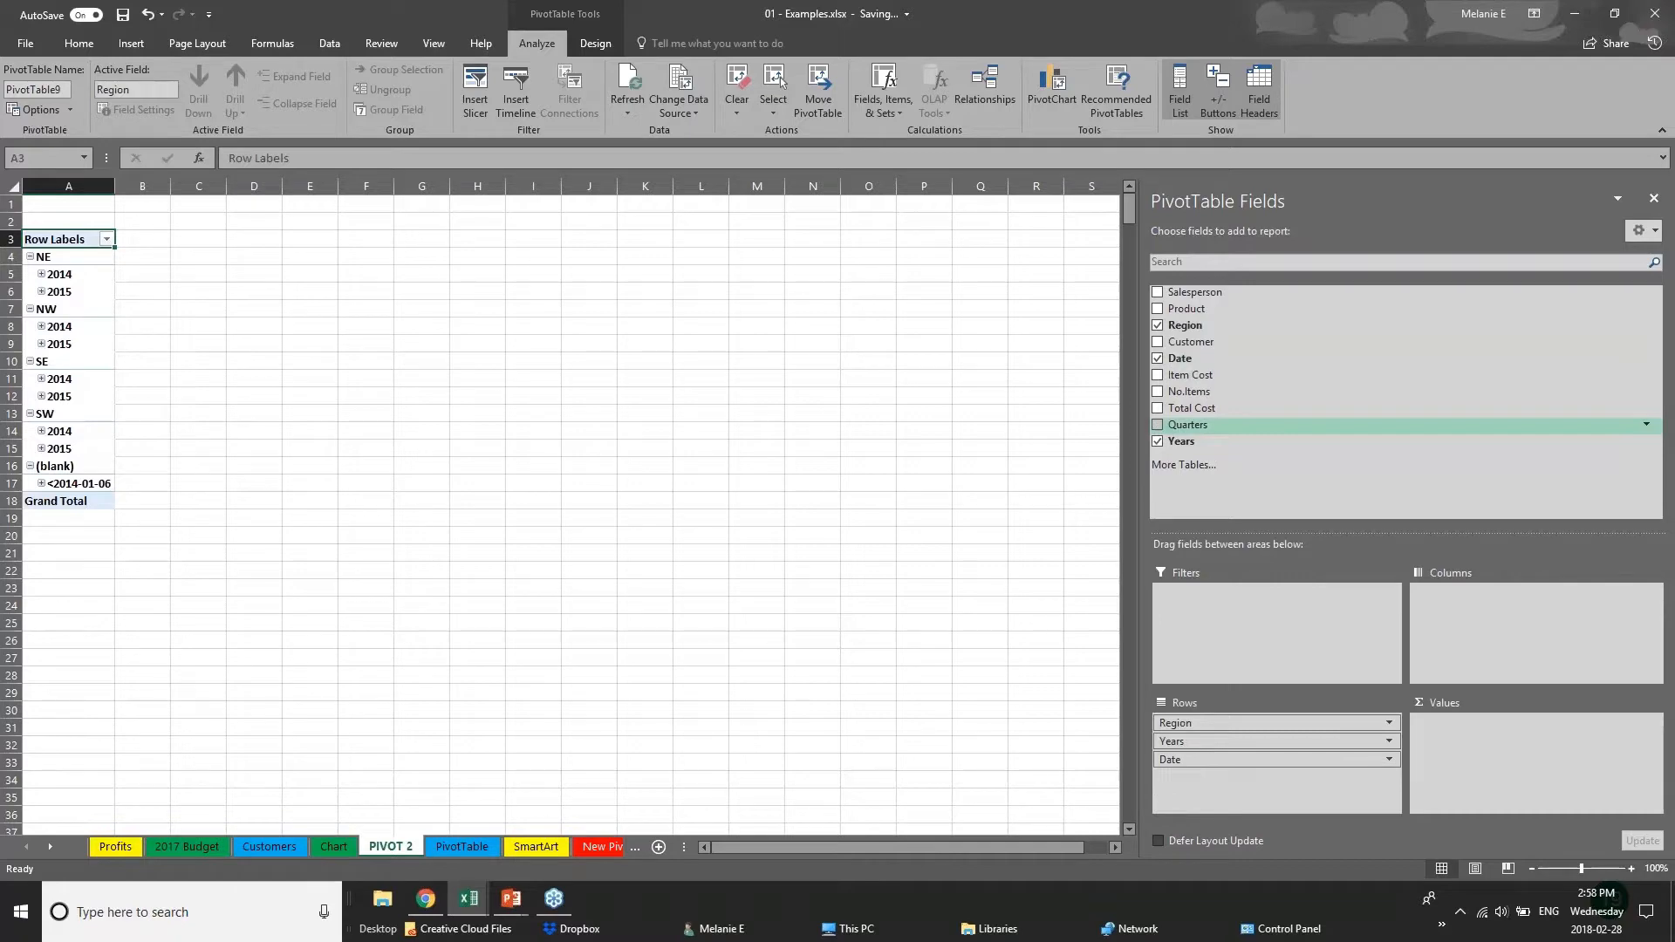
click(1157, 358)
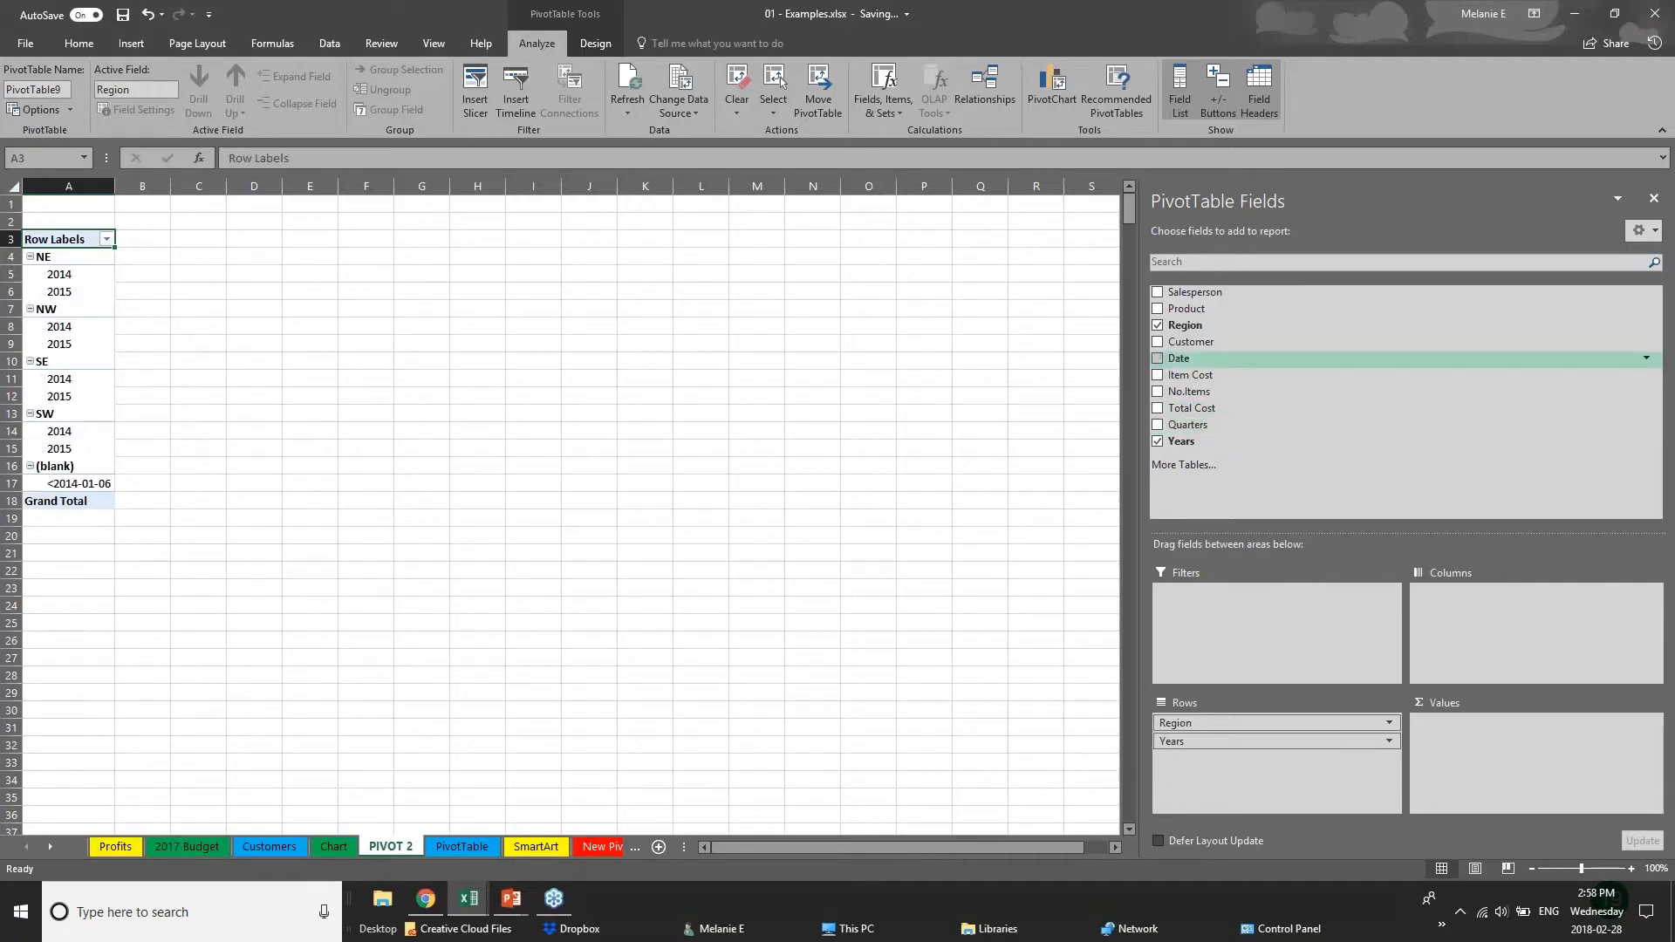
Step: Add Total Cost to the PivotTable values and widen columns A and B
click(1157, 408)
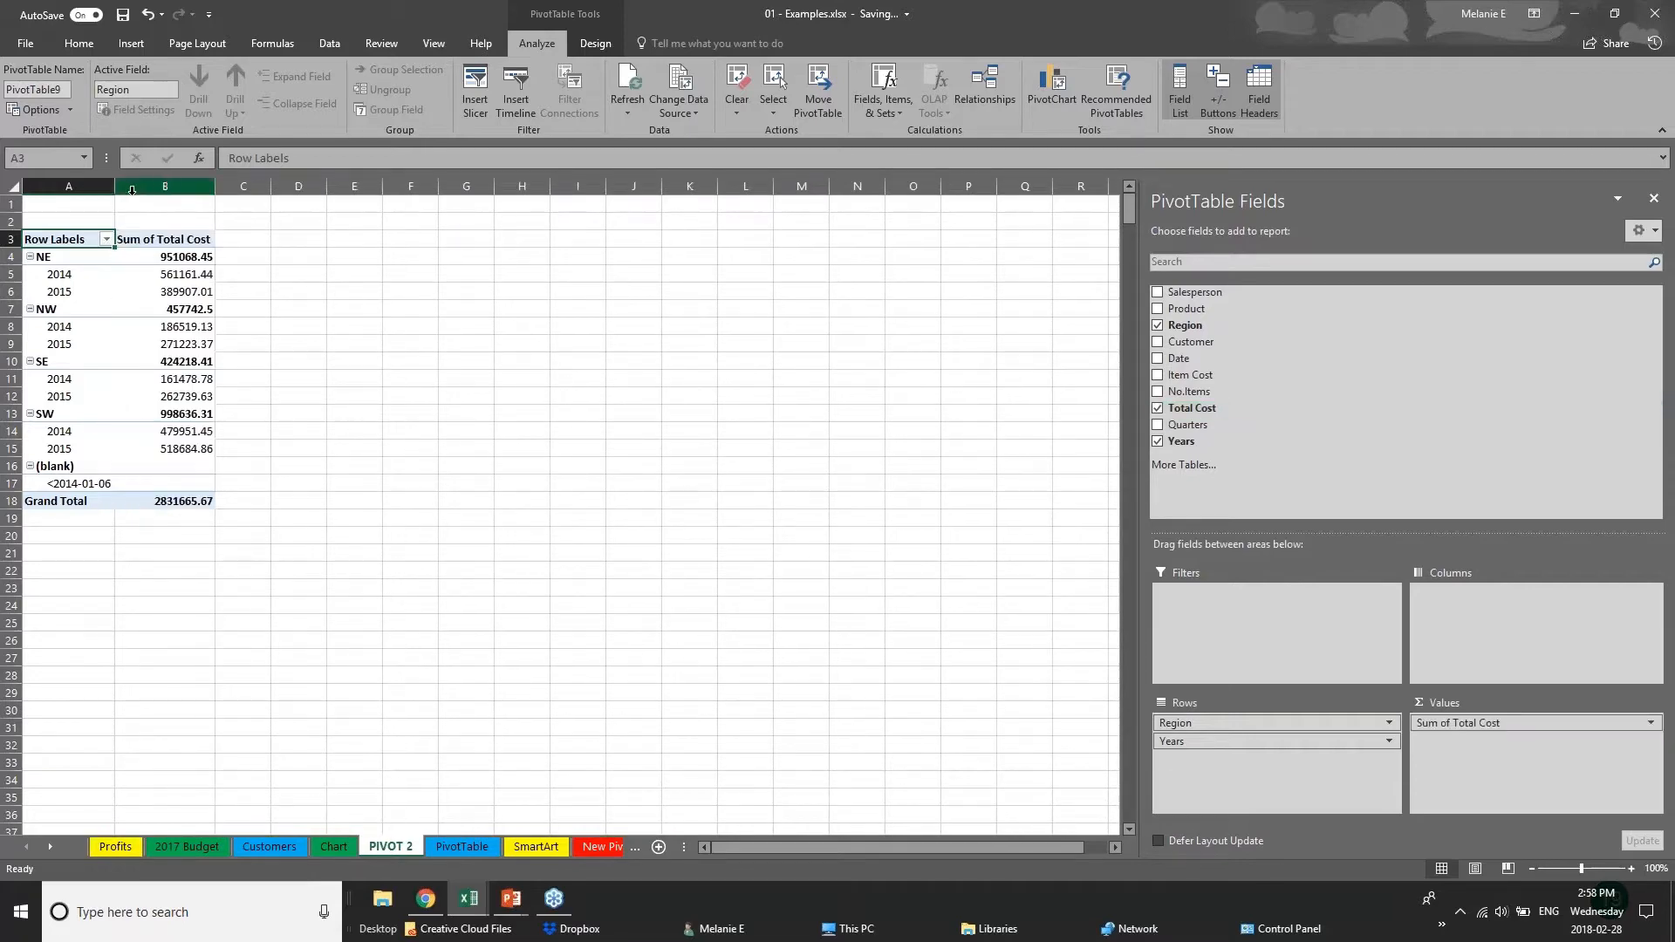
drag(114, 186, 183, 192)
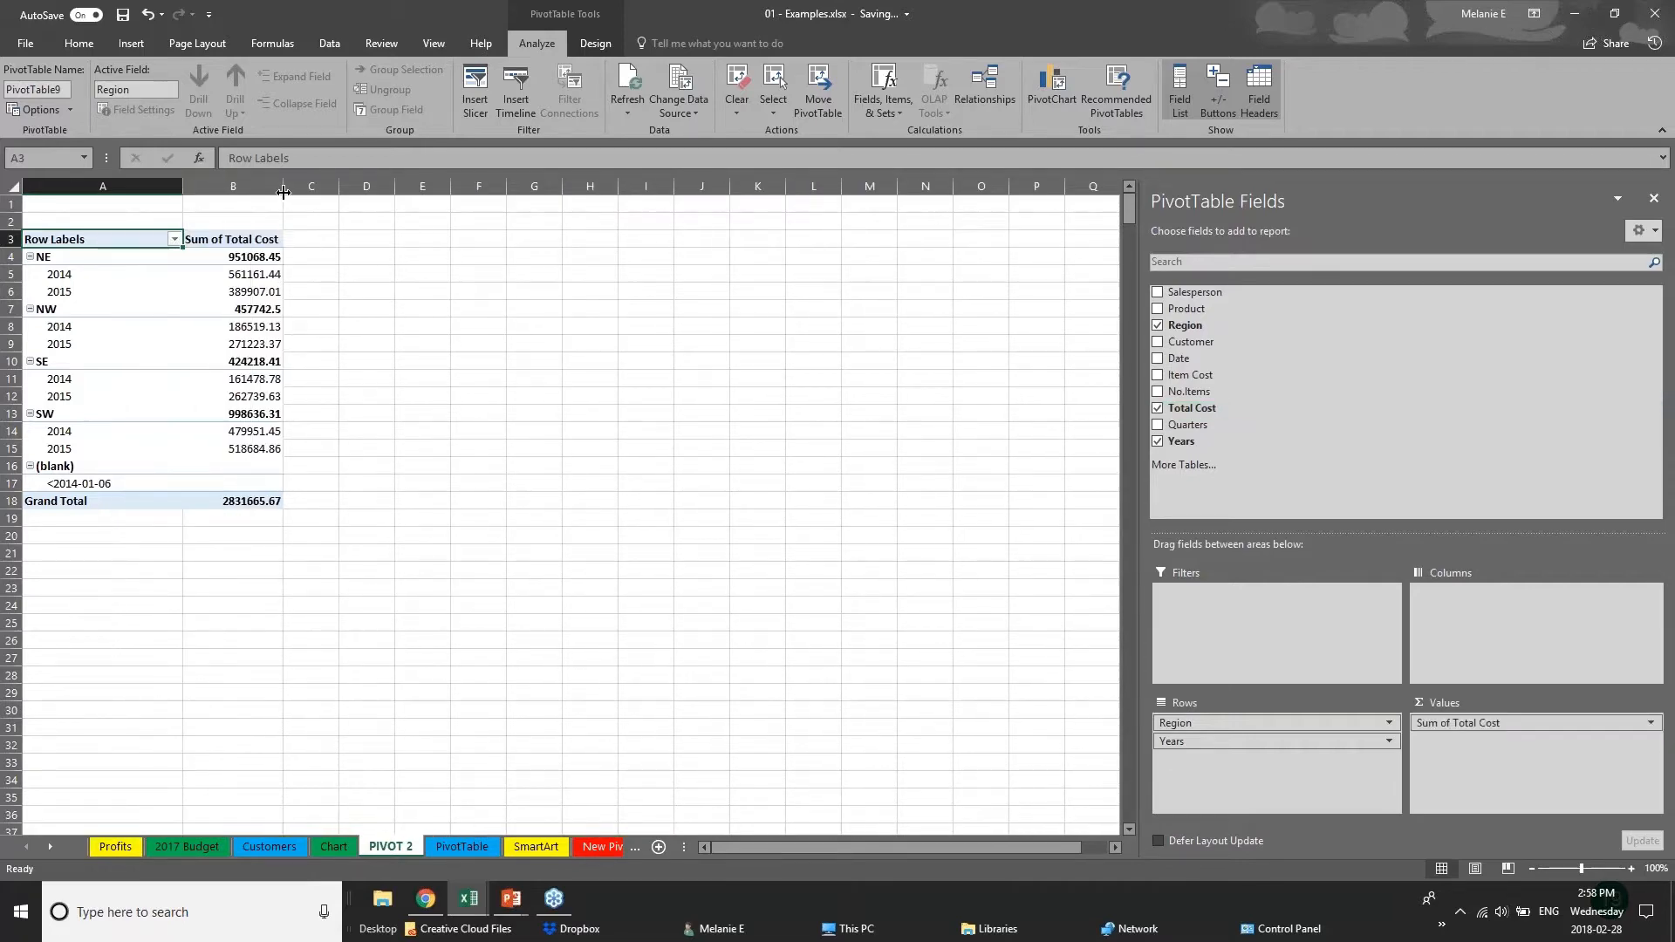
drag(283, 188, 392, 191)
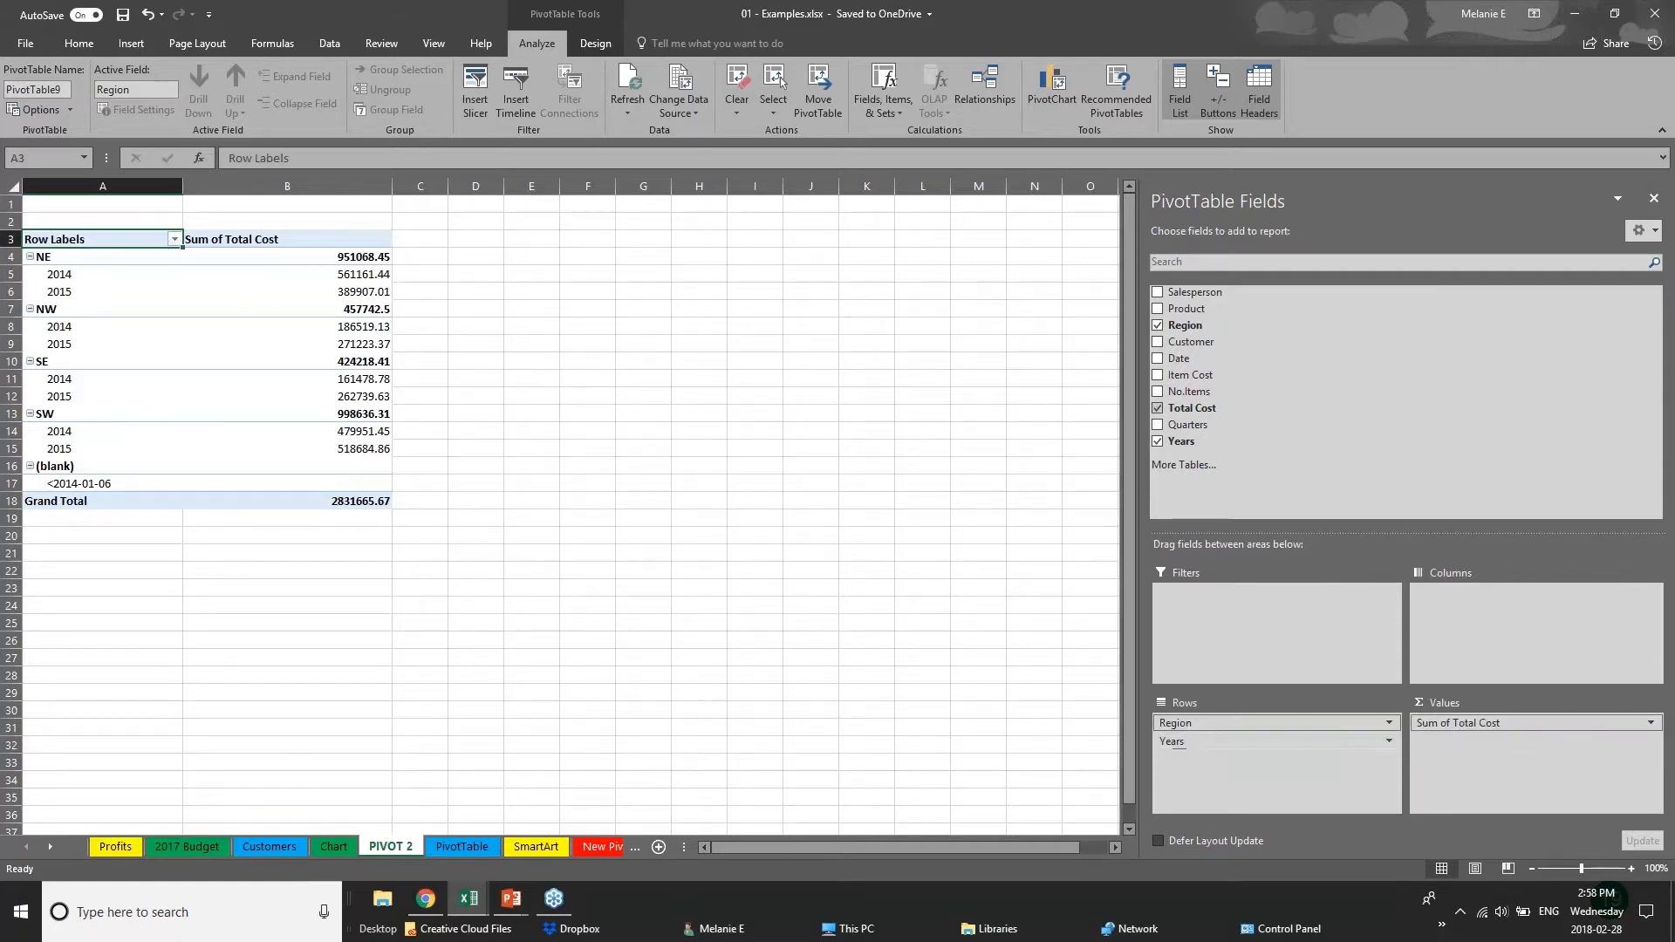
Step: Move the Years field from the PivotTable's rows to its columns
click(1226, 741)
click(1248, 744)
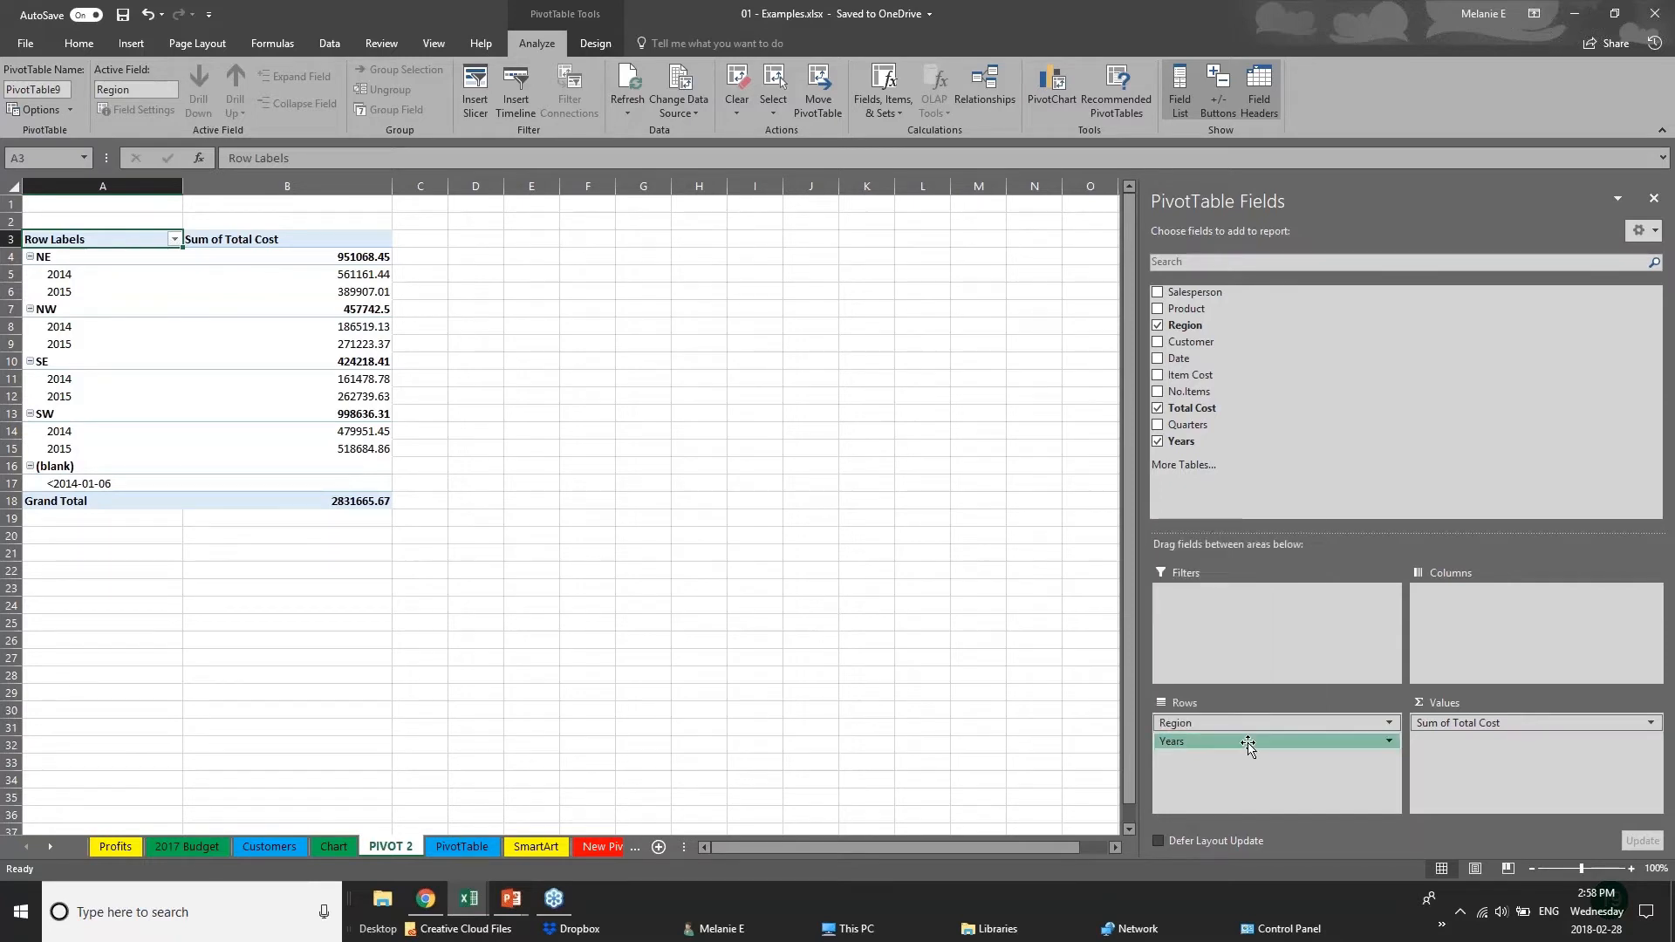
click(1246, 743)
drag(1245, 743, 1488, 614)
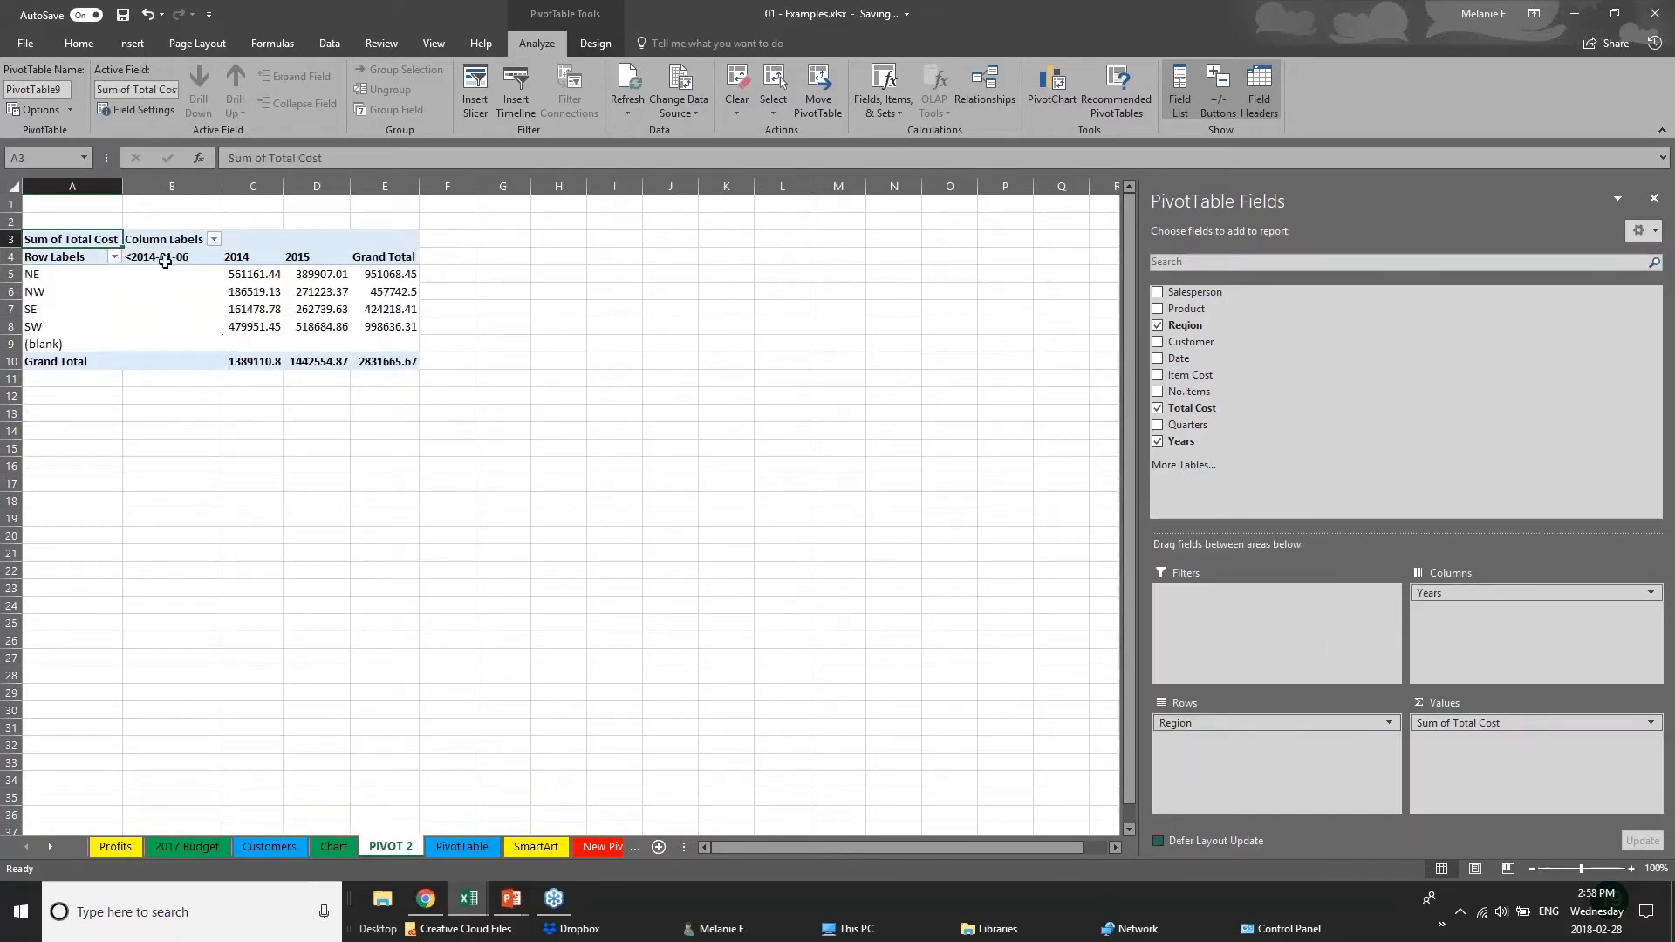
Step: Examine the Total Cost figures for each region under 2014 and 2015
click(35, 274)
click(39, 327)
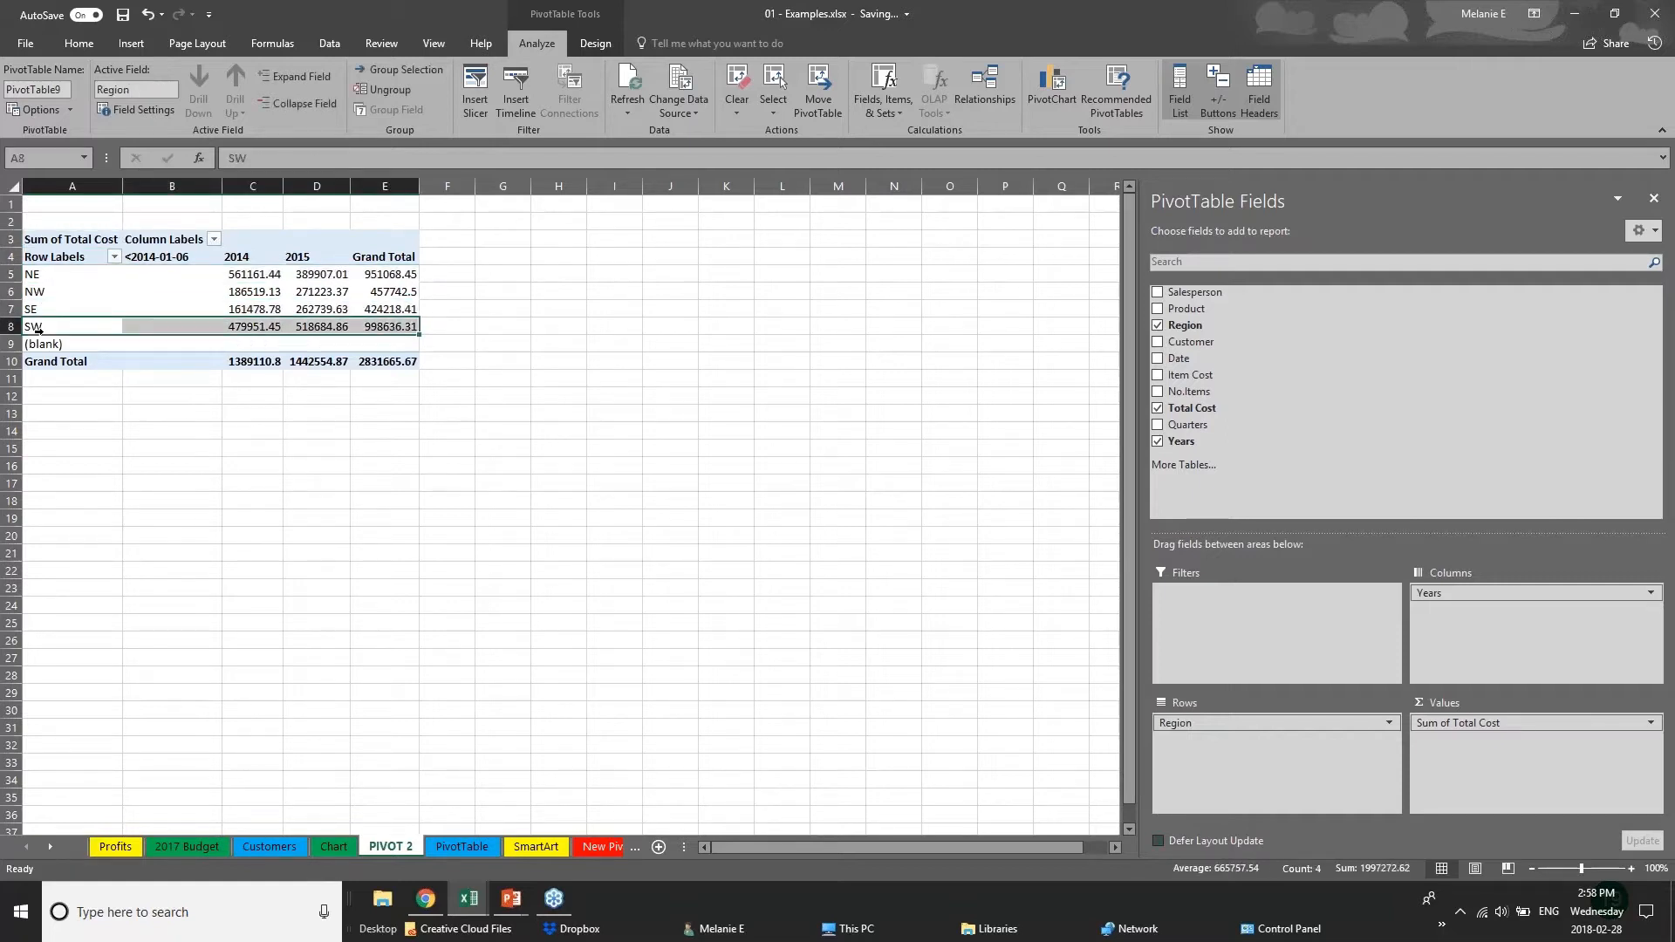
click(234, 275)
click(234, 310)
click(340, 258)
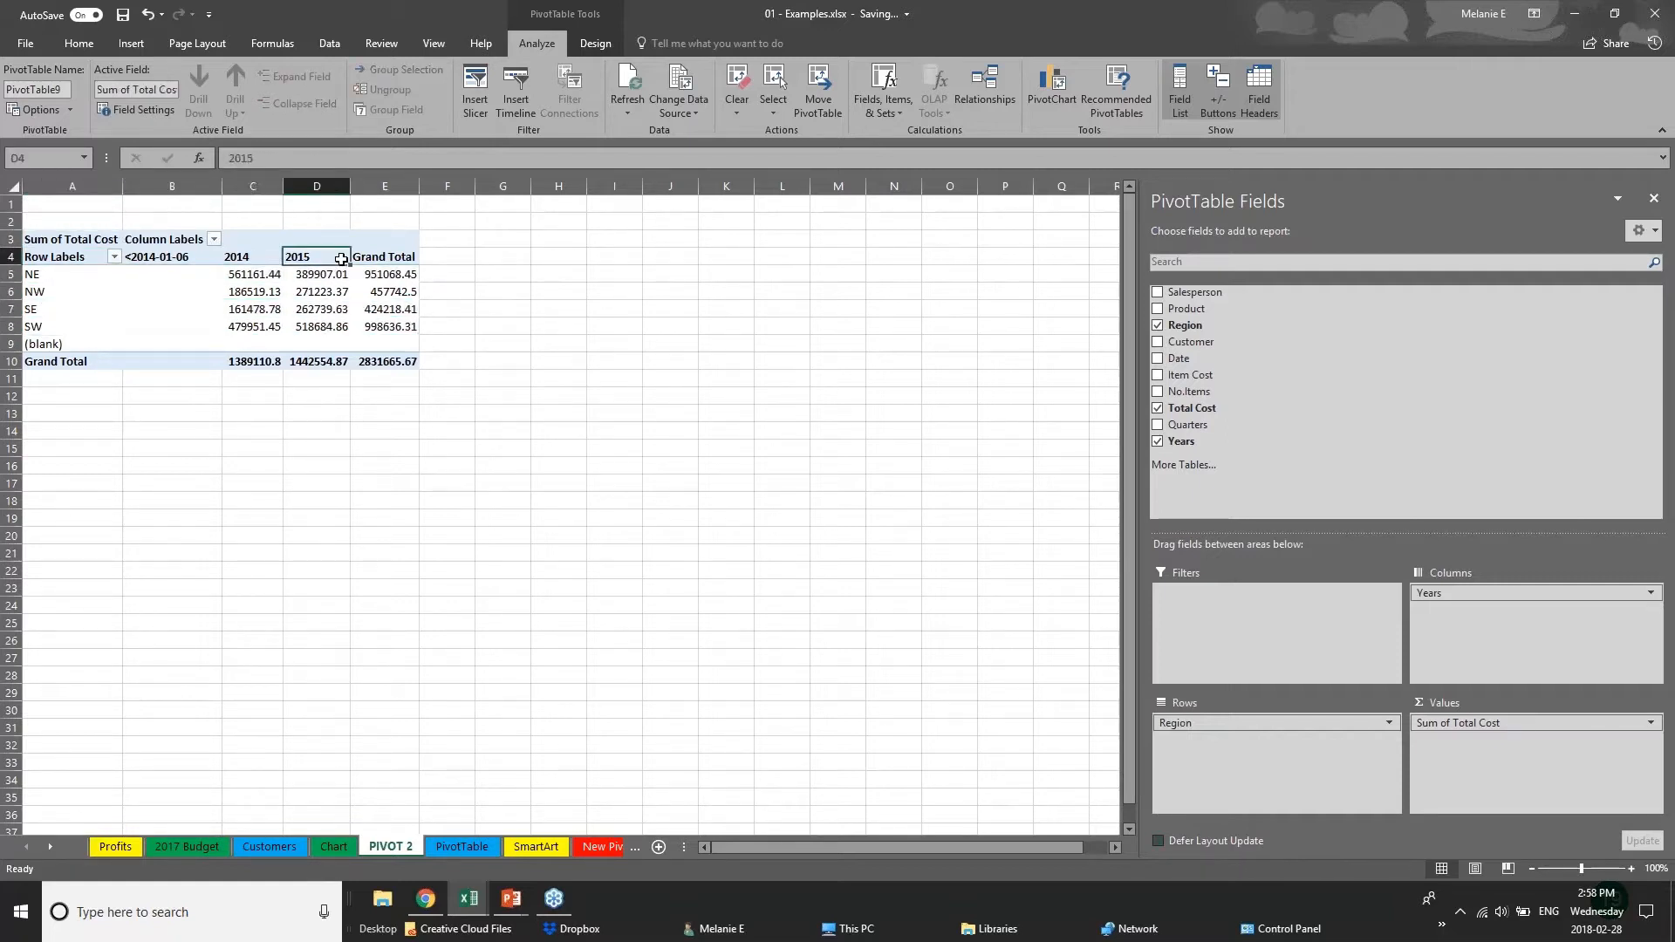
click(317, 291)
click(330, 326)
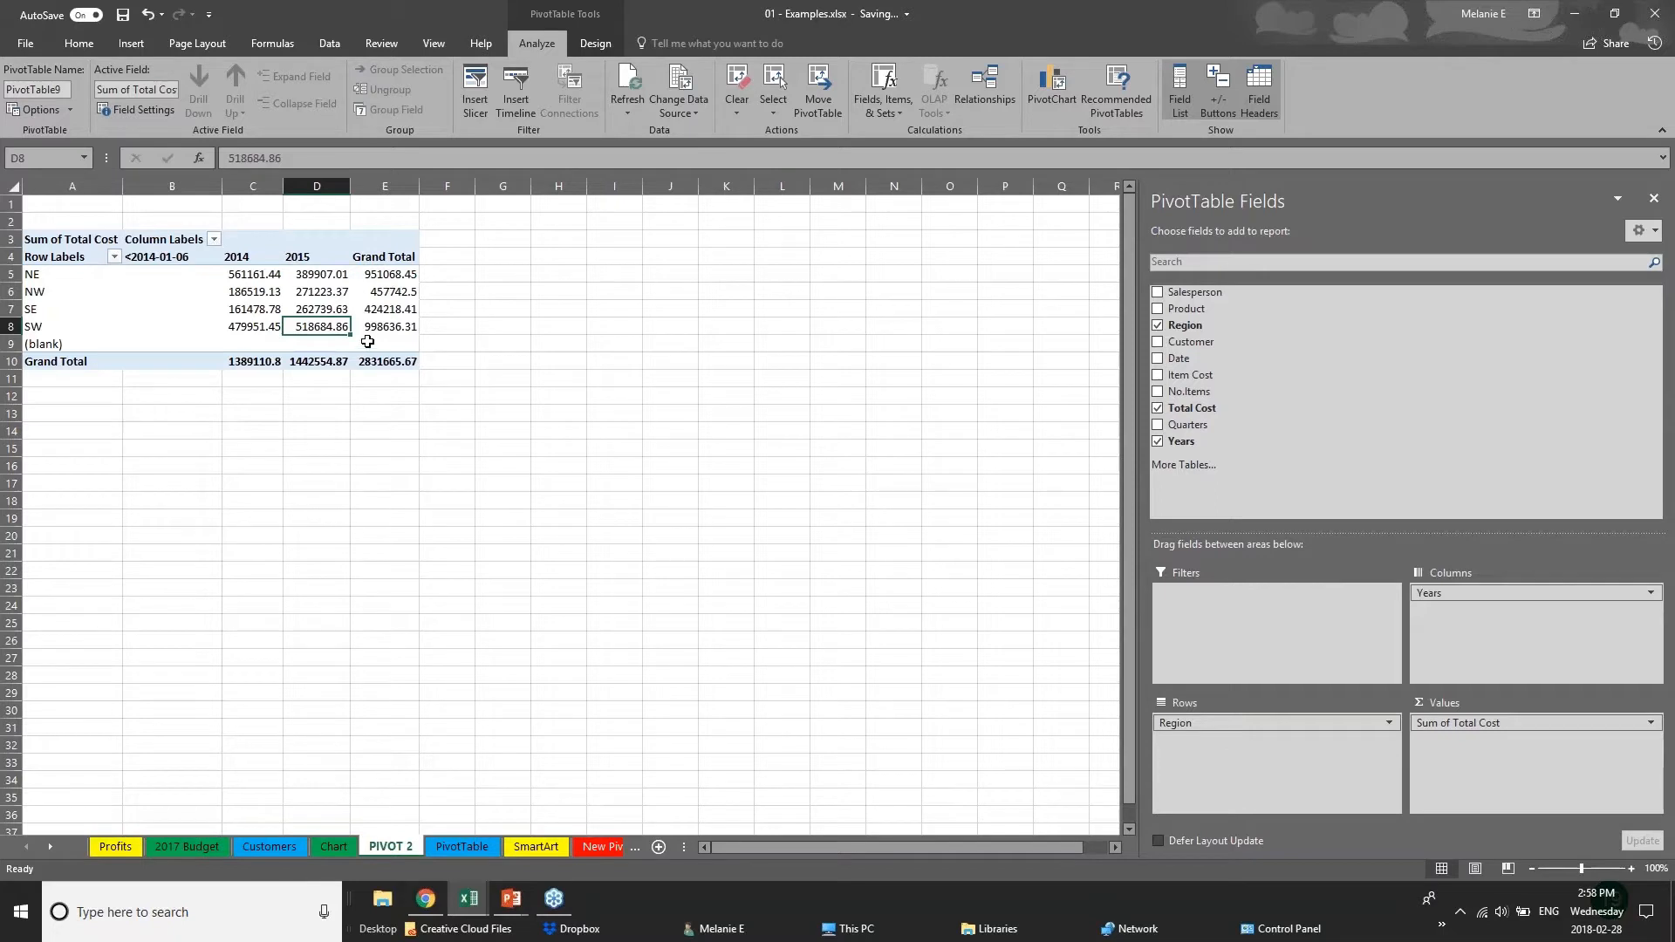
Step: Swap Region into the columns and Years into the rows, and add Customer to the columns and Date to the rows
mouse_move(1483, 593)
mouse_down()
mouse_move(1273, 602)
mouse_move(1247, 741)
mouse_move(1493, 602)
mouse_up()
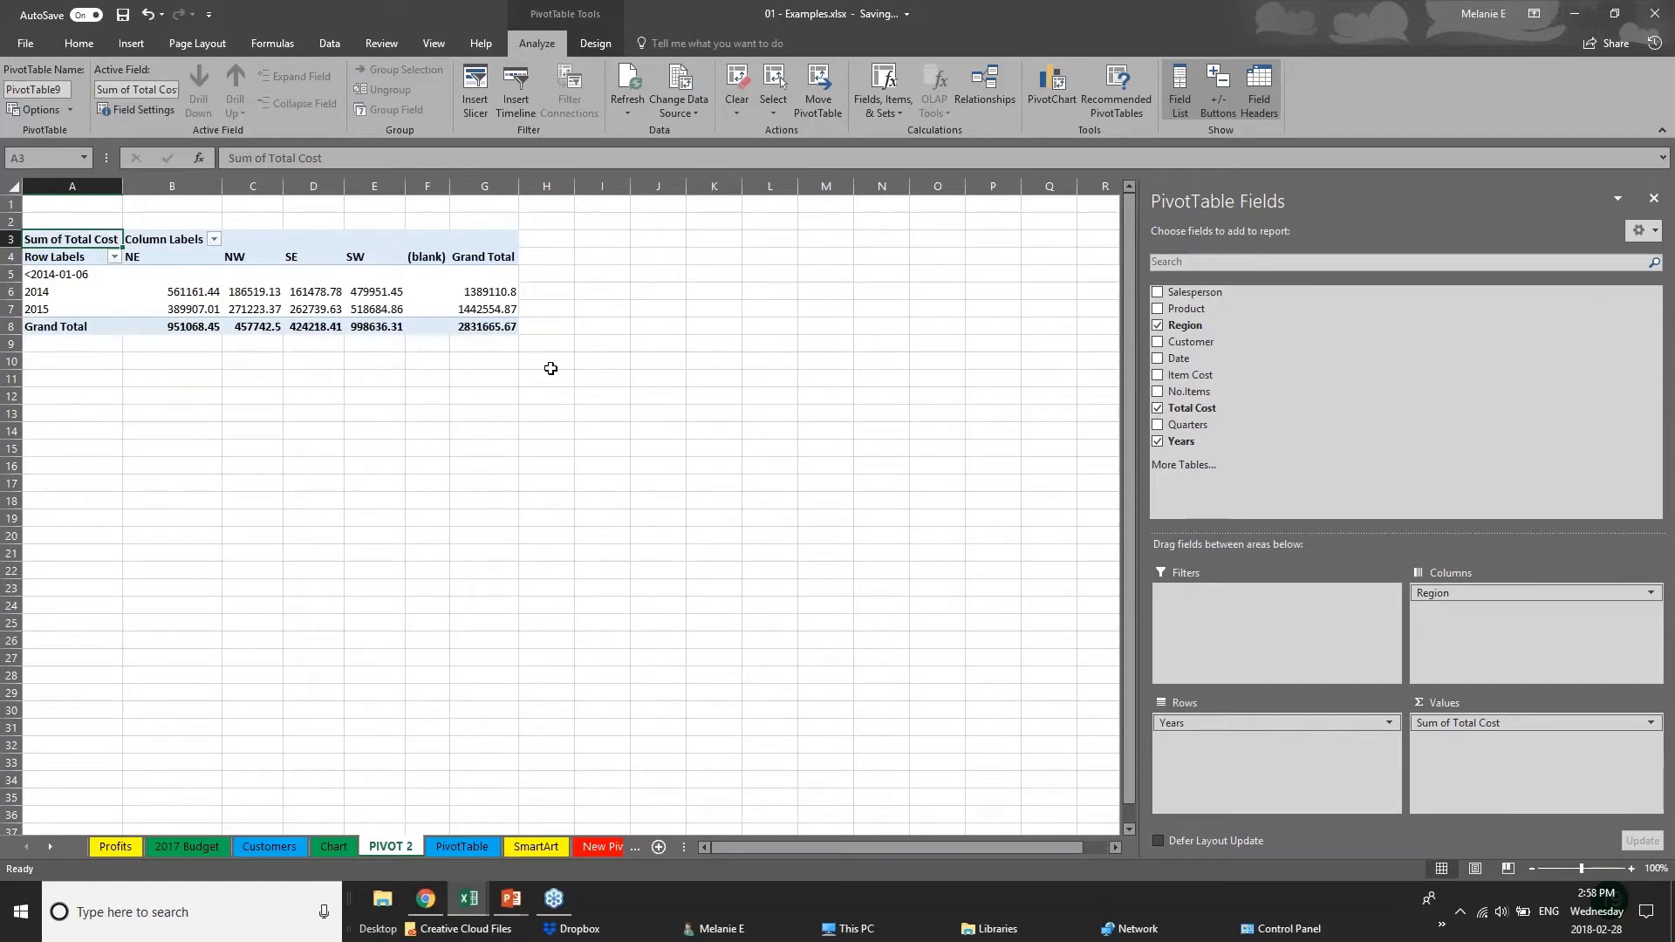
click(1158, 342)
click(1158, 358)
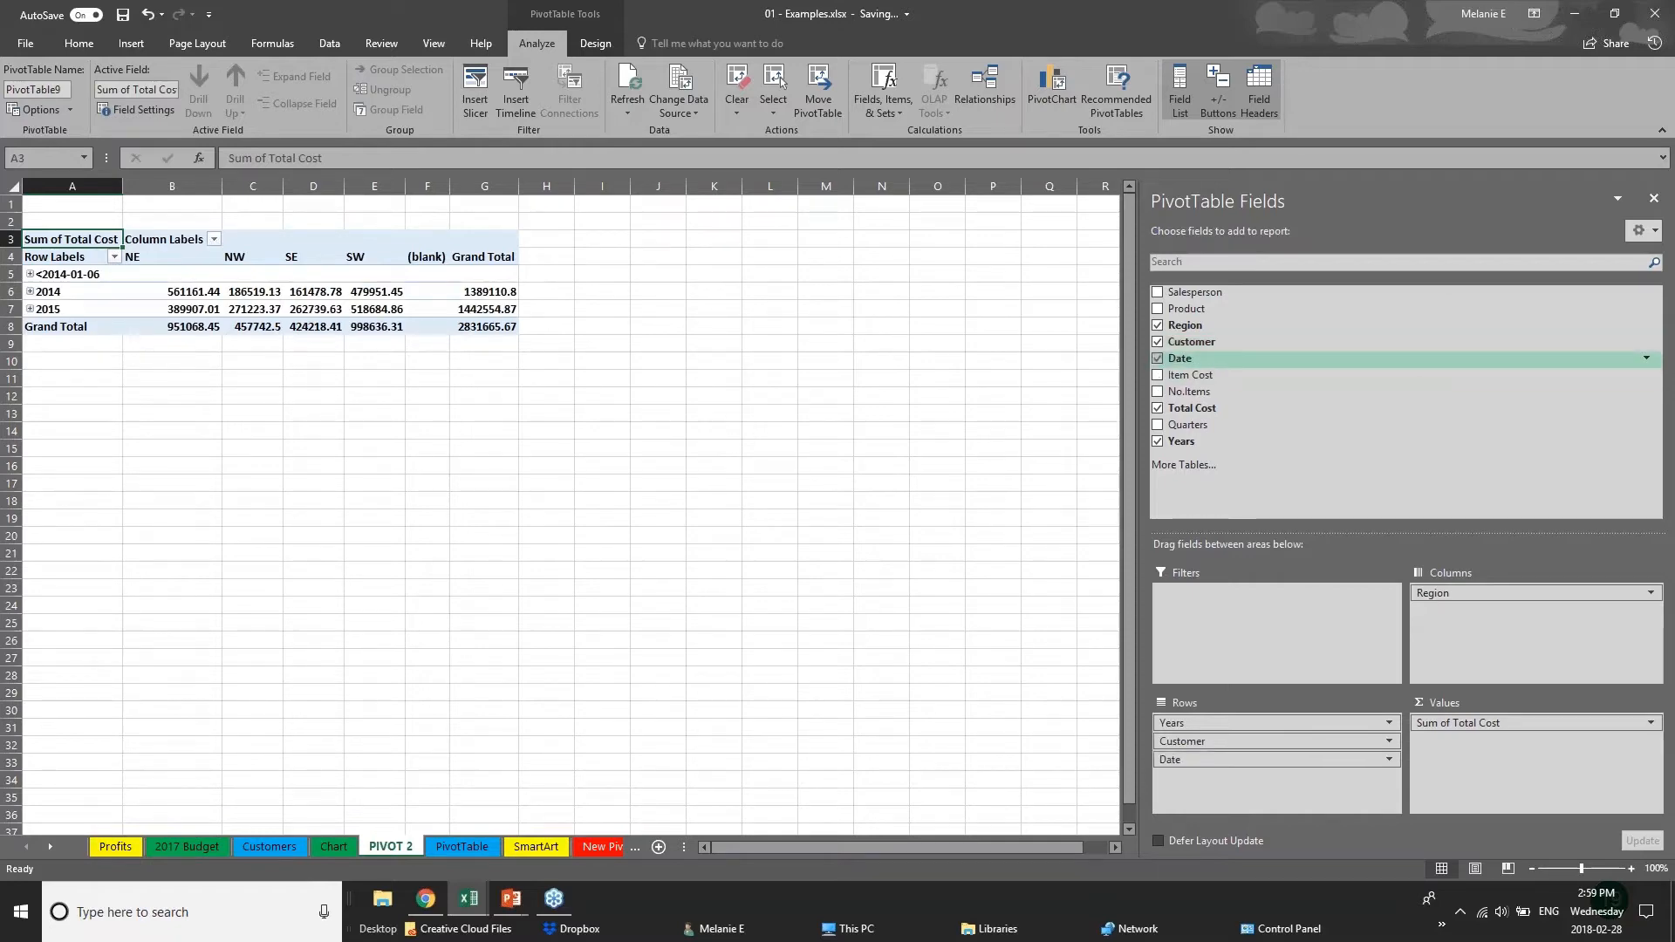
drag(1221, 740, 1500, 611)
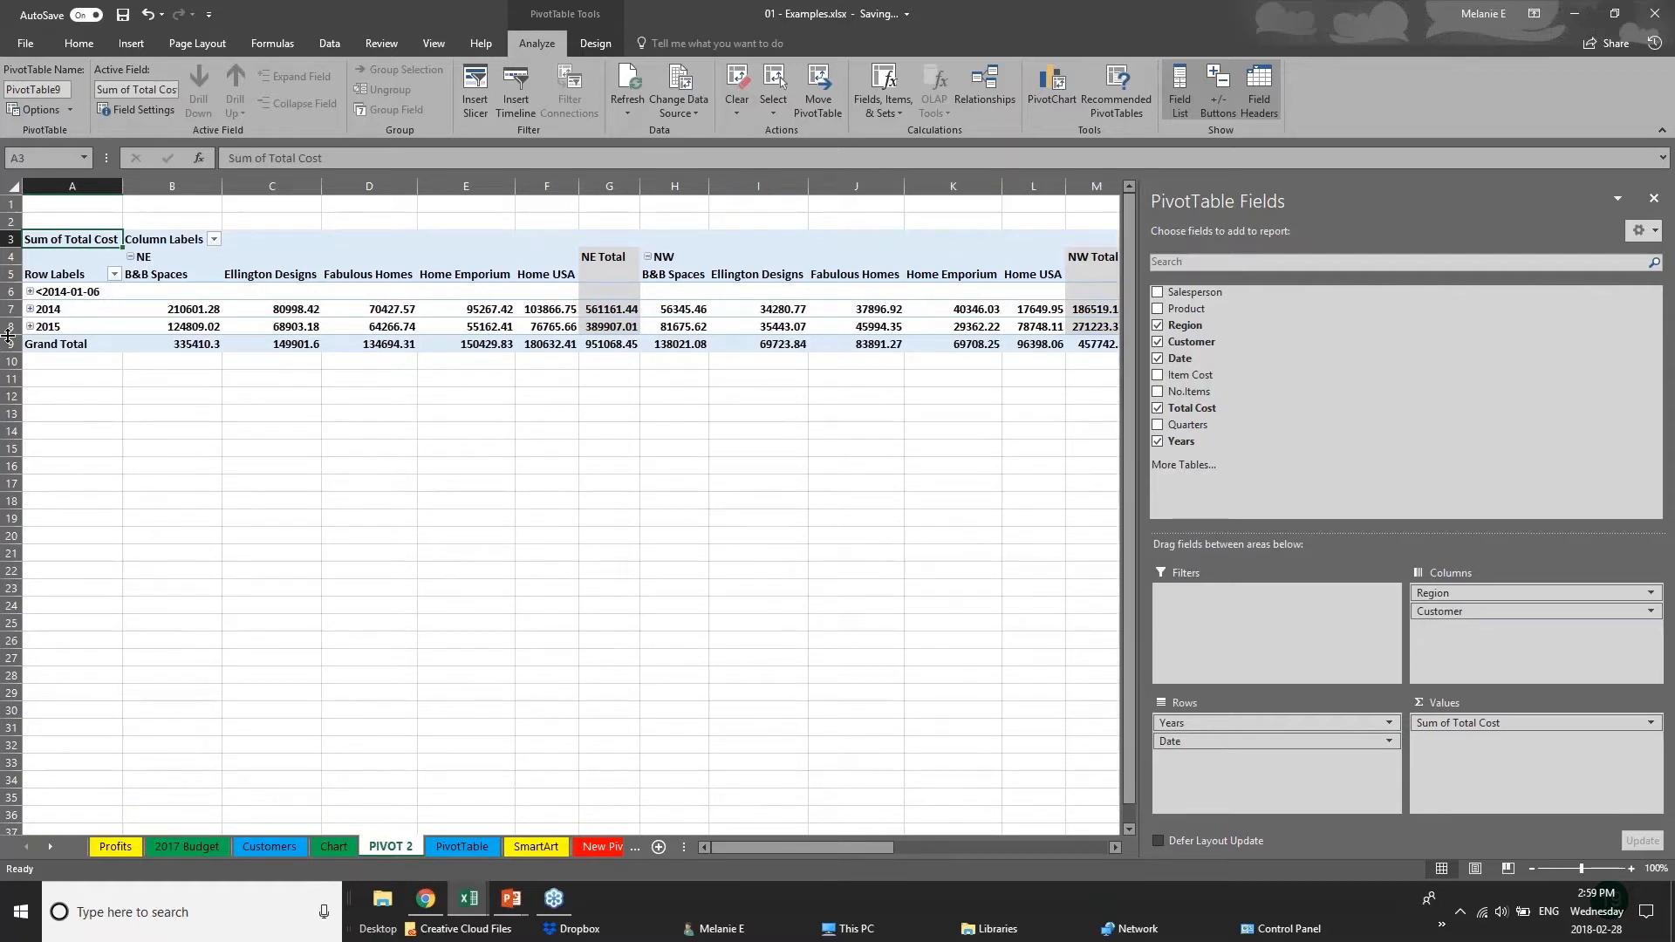
Step: Expand and collapse the PivotTable's year row groups, including 2014 and 2015, to examine the monthly Total Cost figures
click(29, 292)
click(29, 292)
click(30, 310)
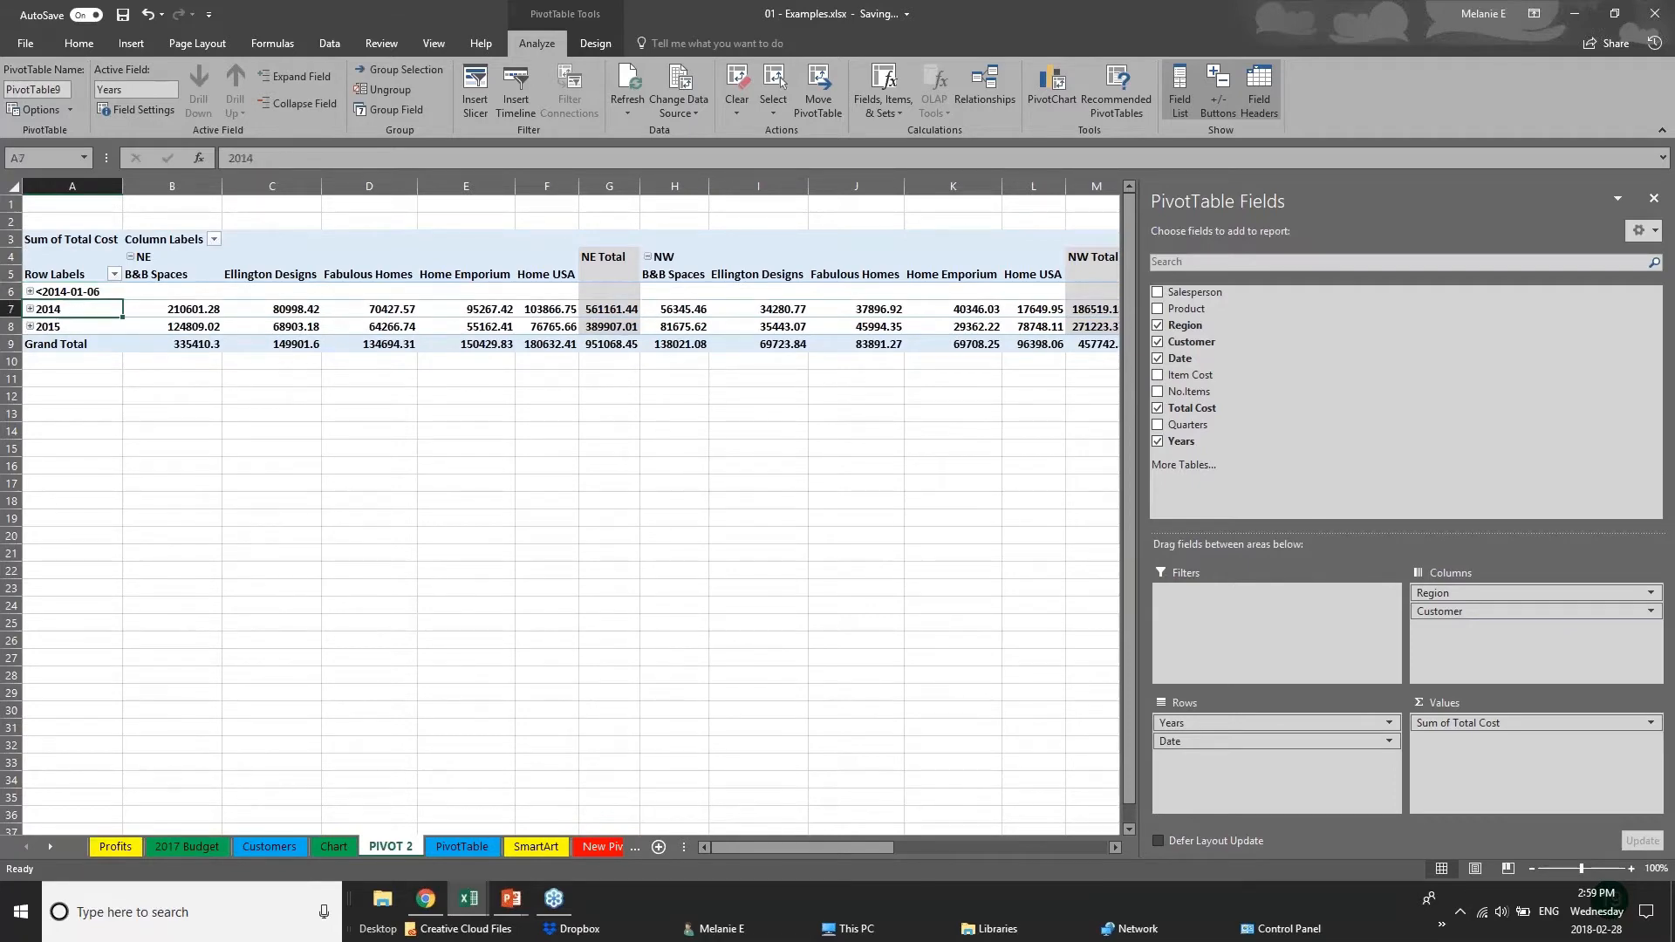
click(30, 309)
click(31, 327)
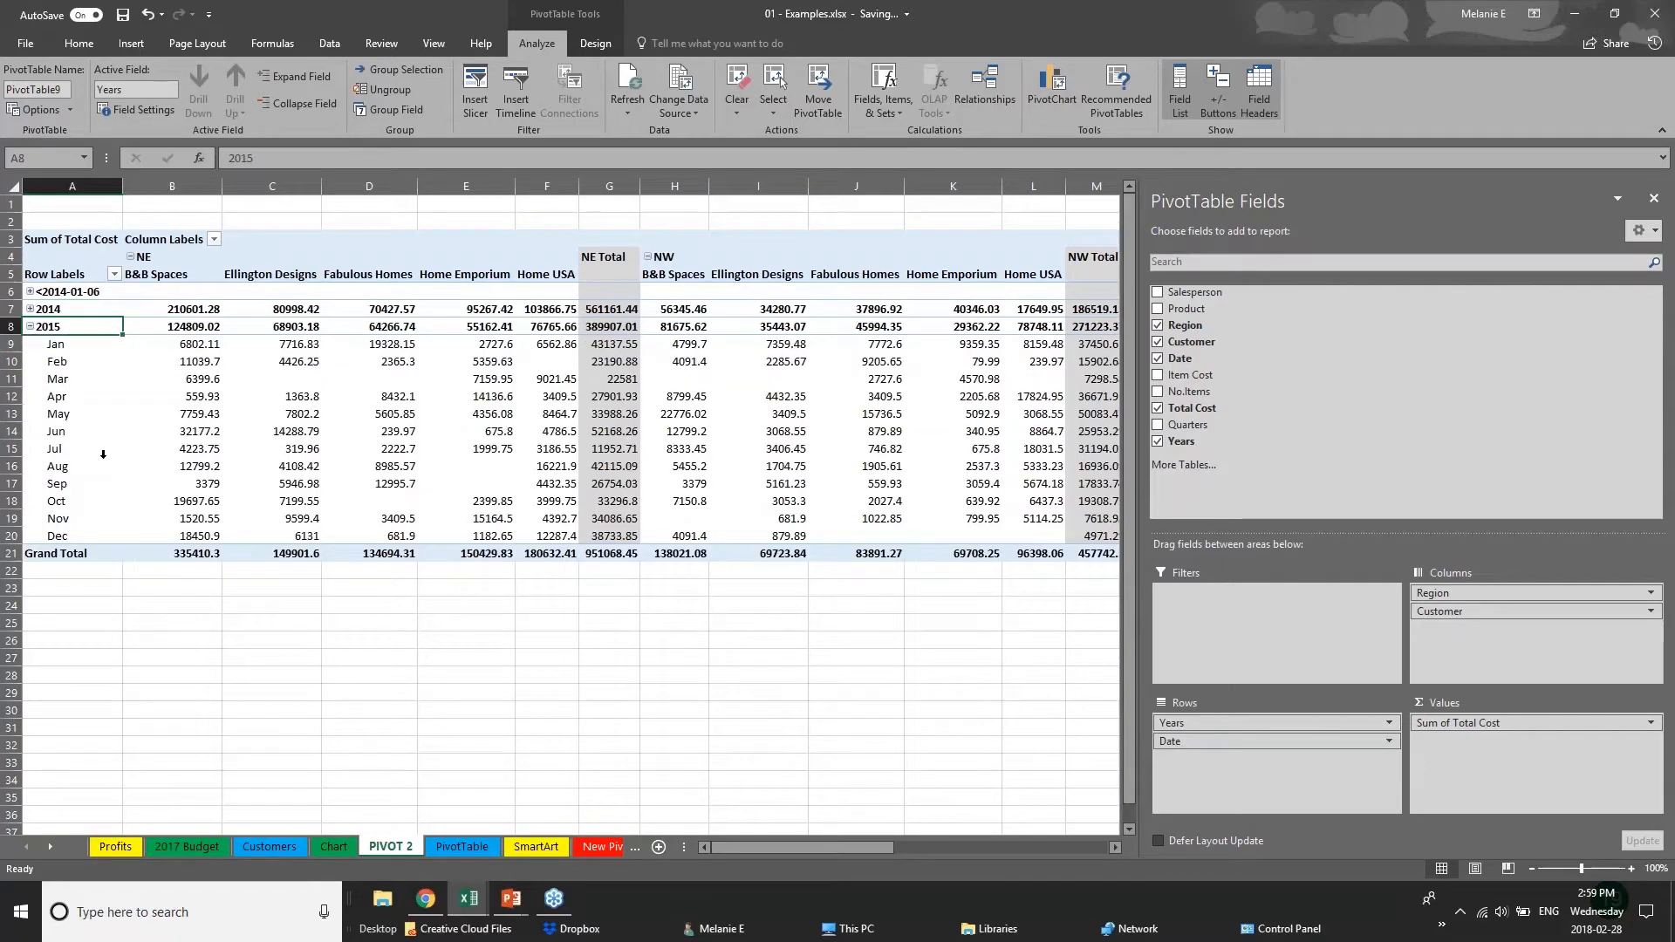
click(31, 326)
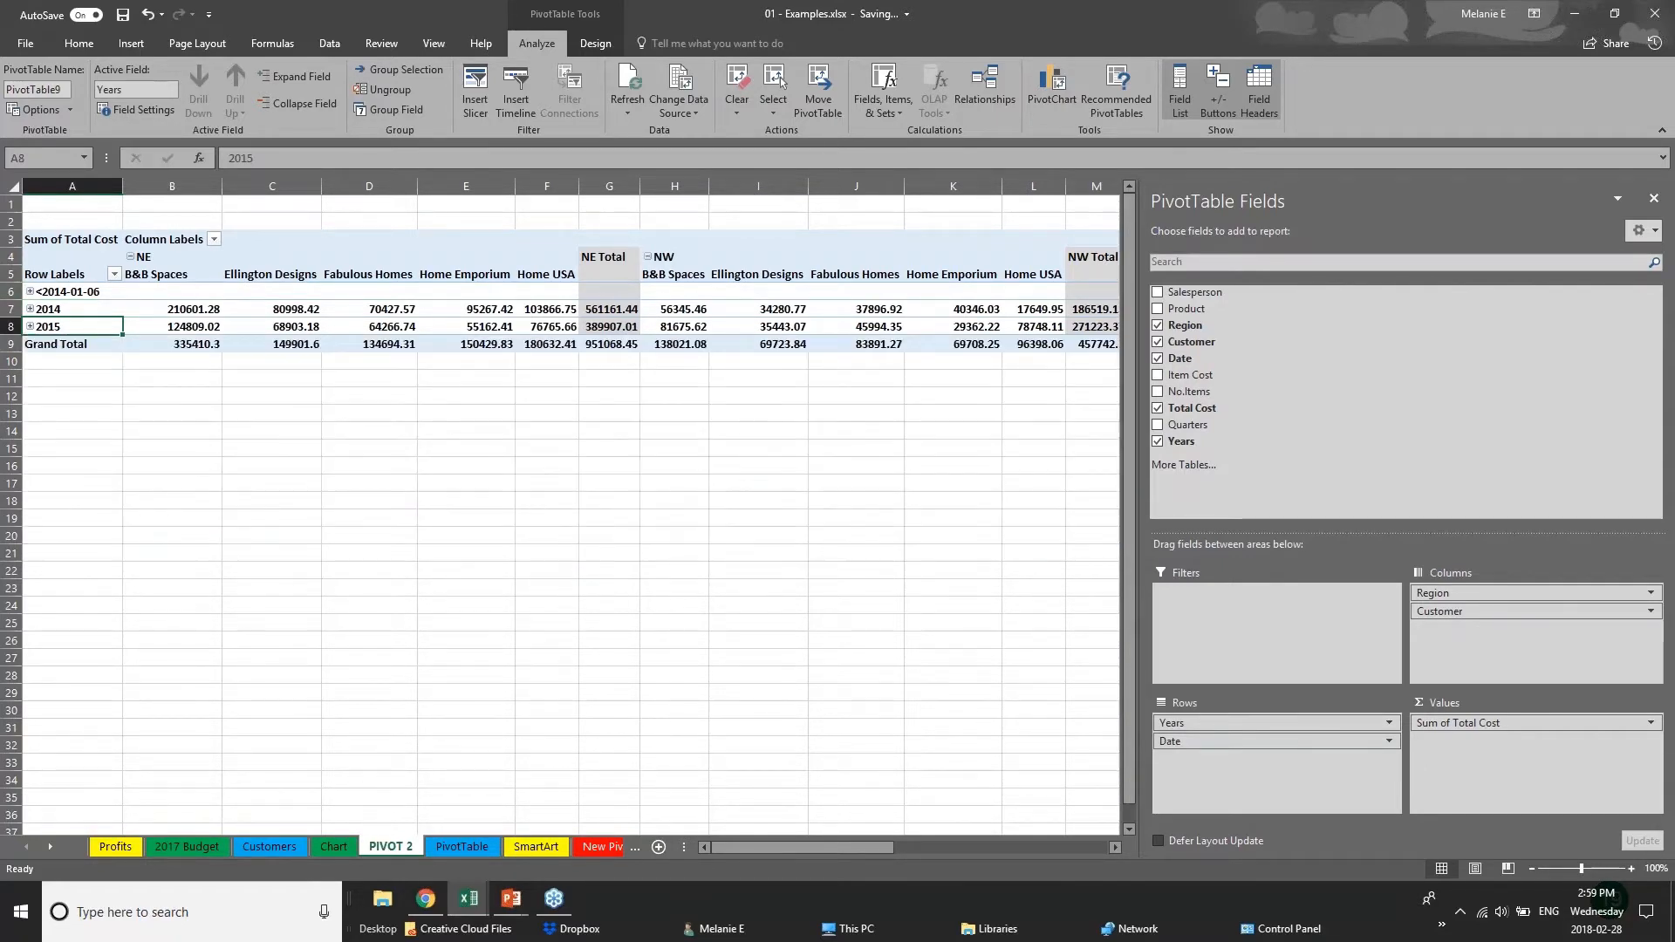
Step: Remove the Customer and Date fields from the PivotTable, leaving Region in the columns and Years in the rows
click(671, 422)
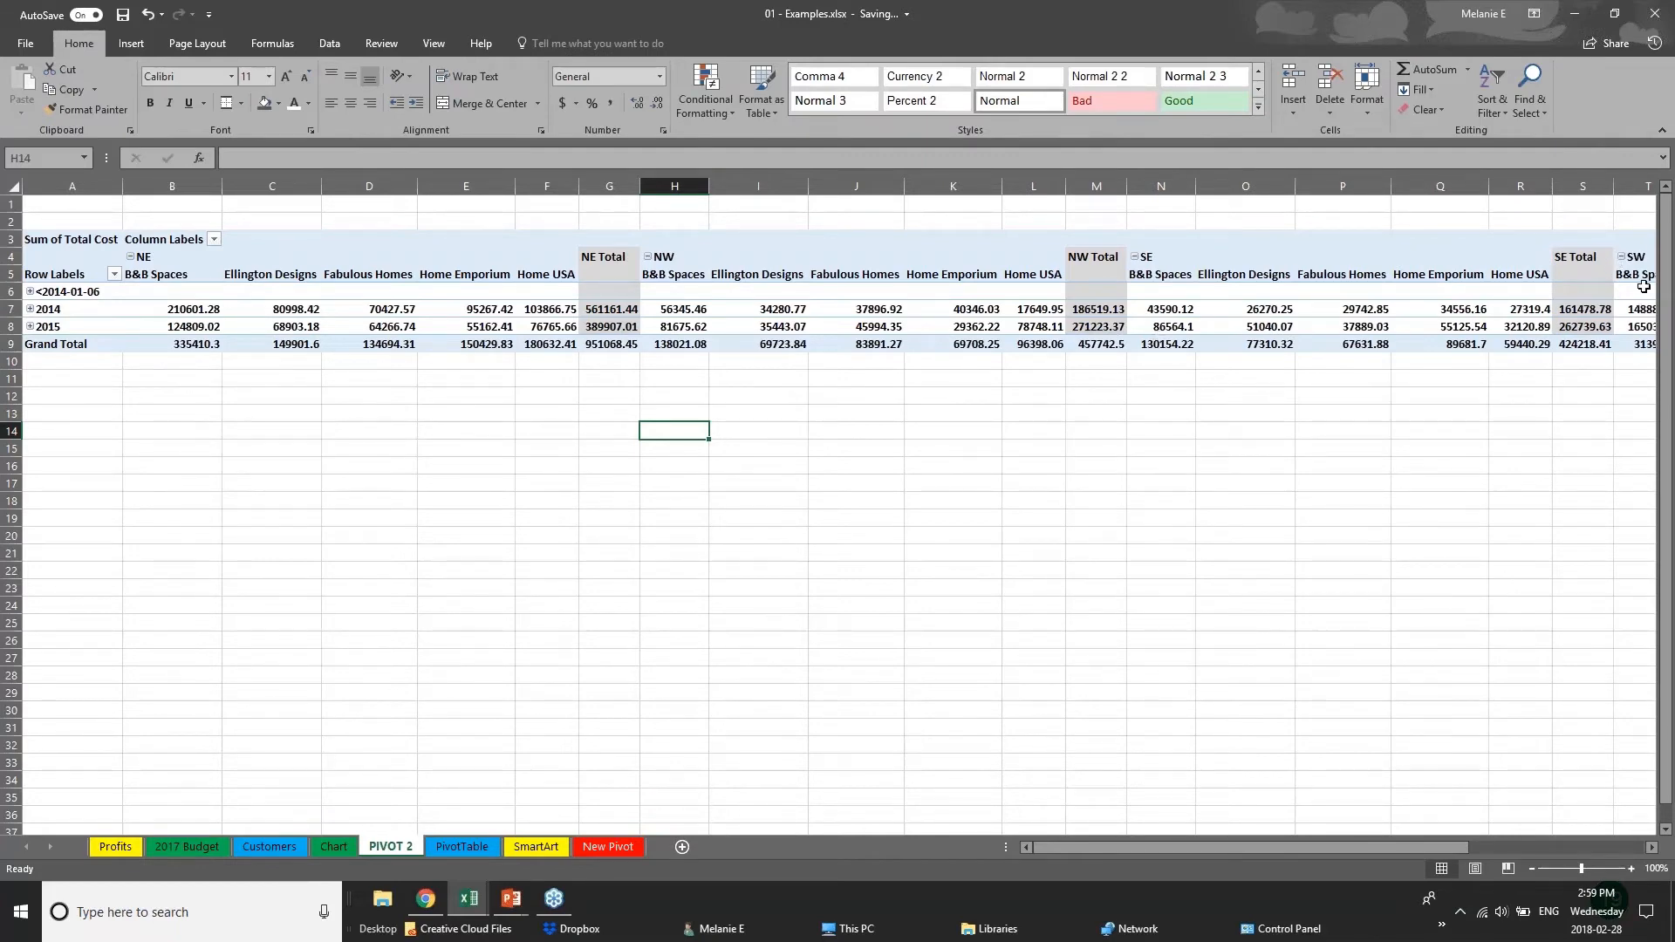
click(1225, 294)
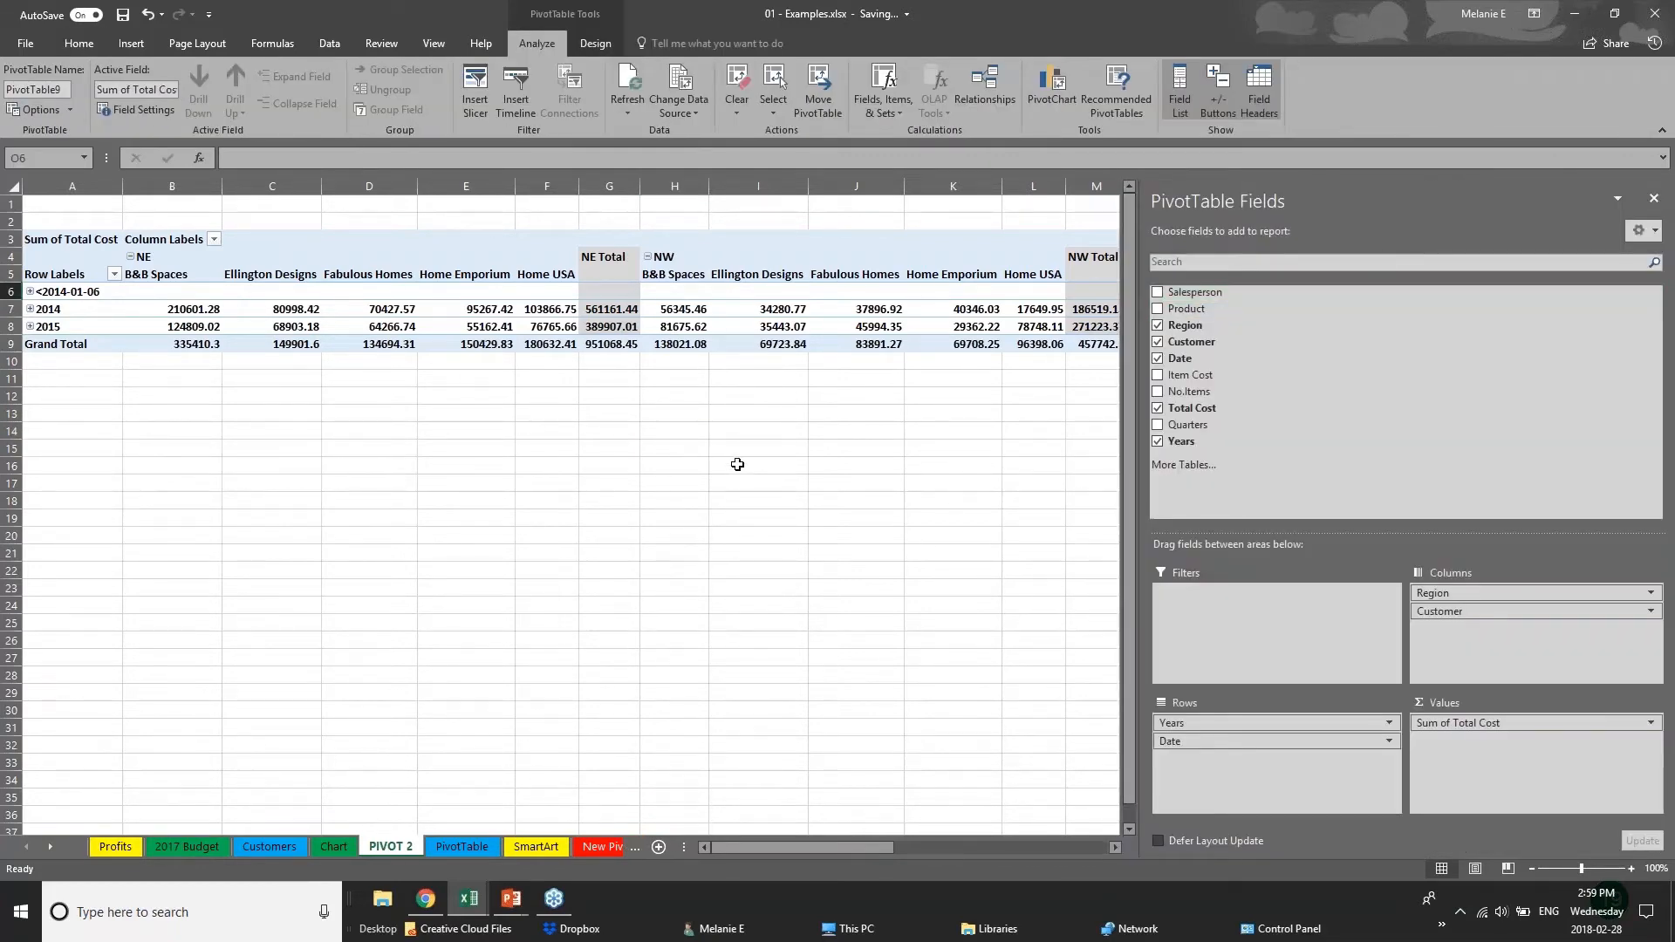
click(83, 413)
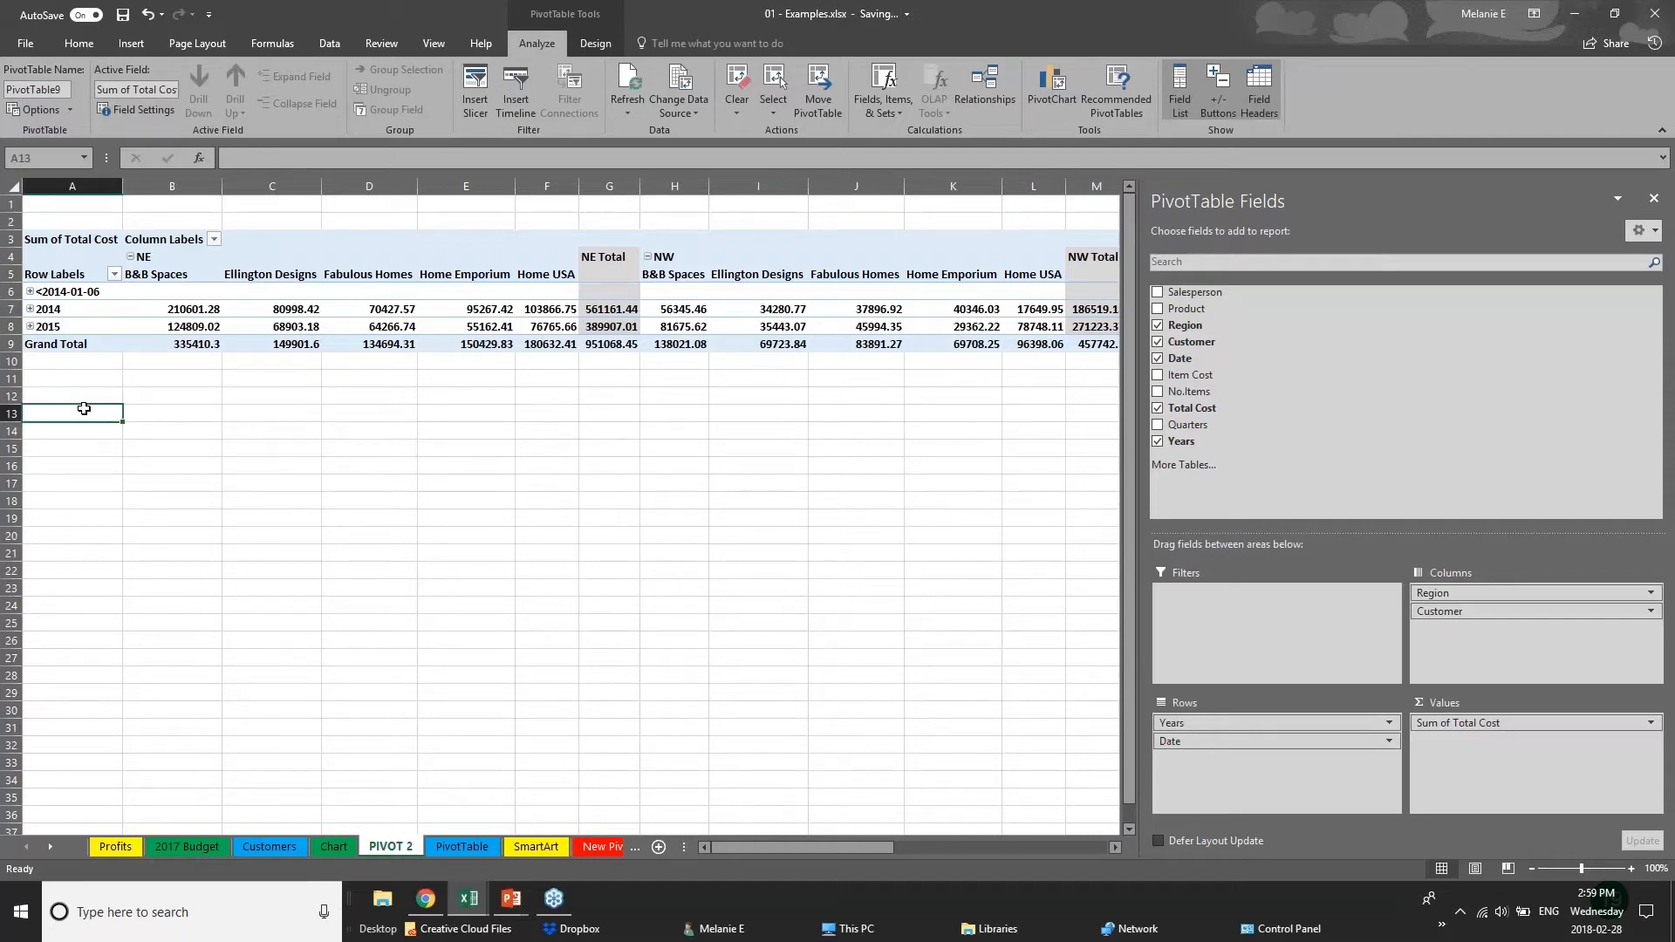
click(593, 328)
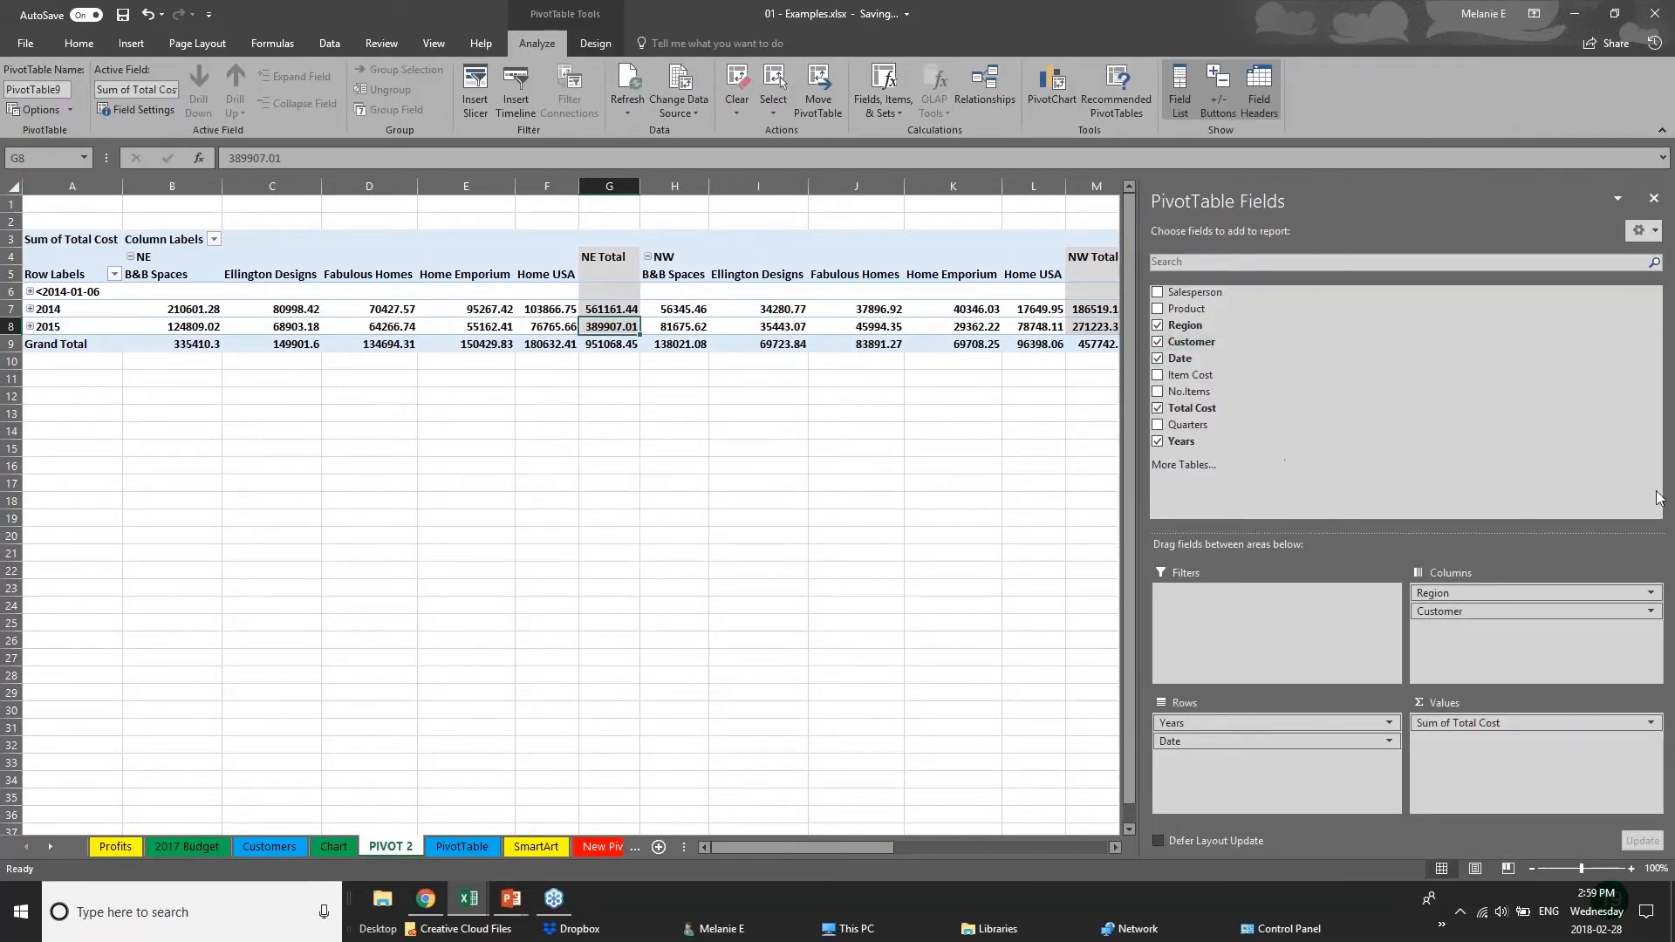
click(1158, 341)
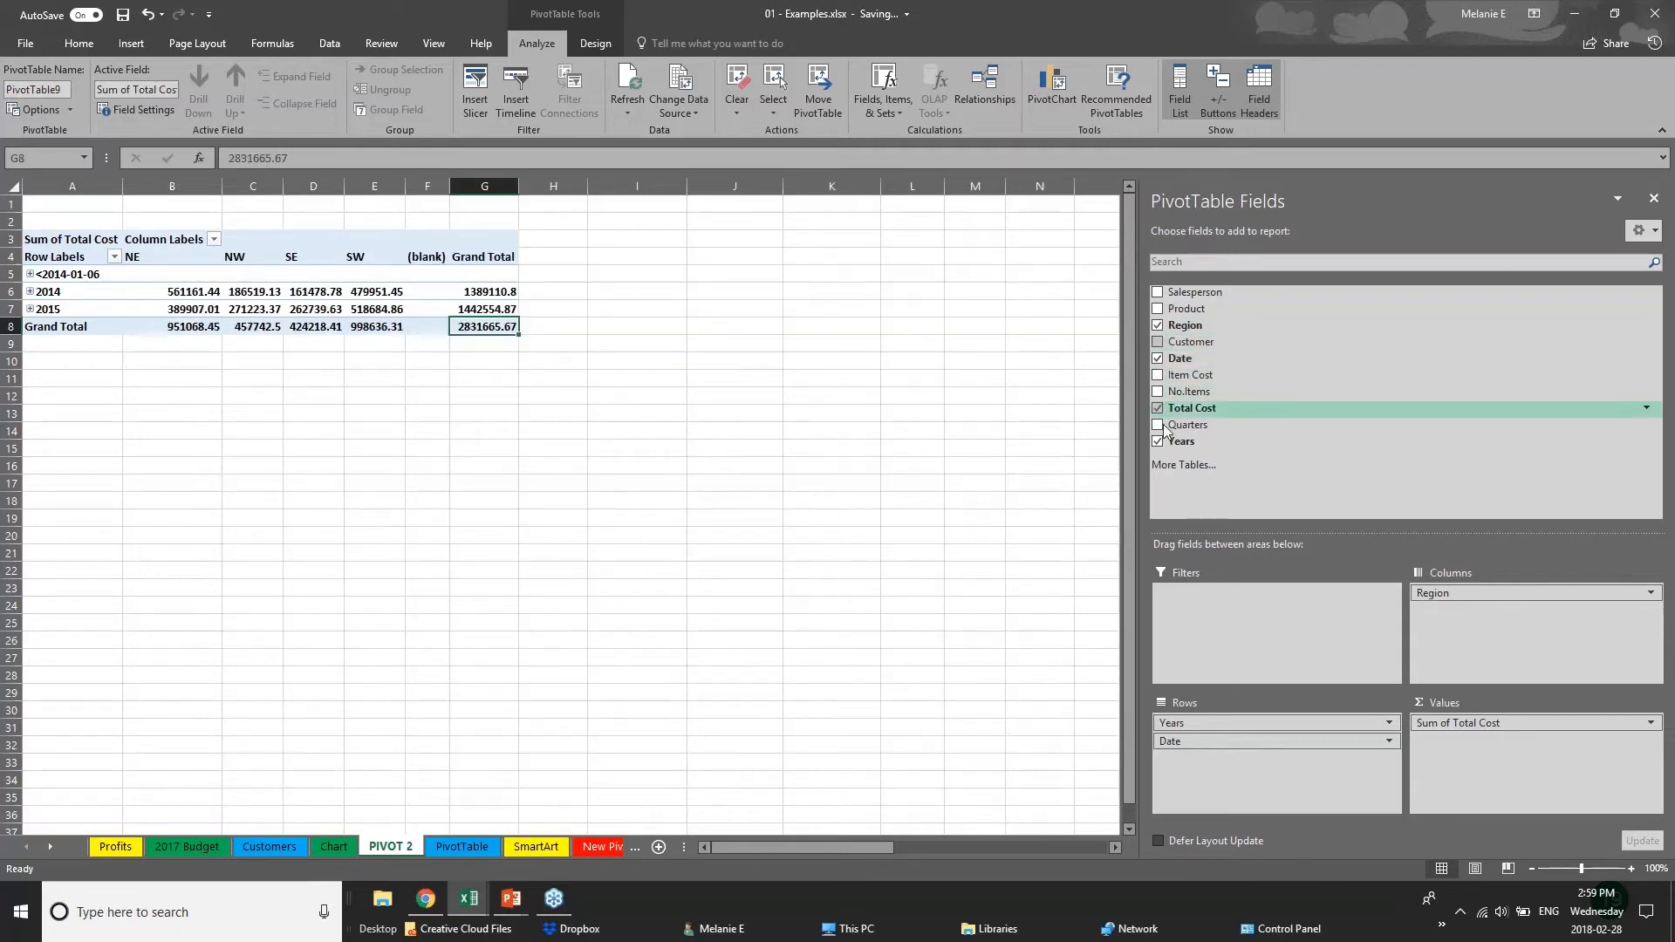
click(1157, 358)
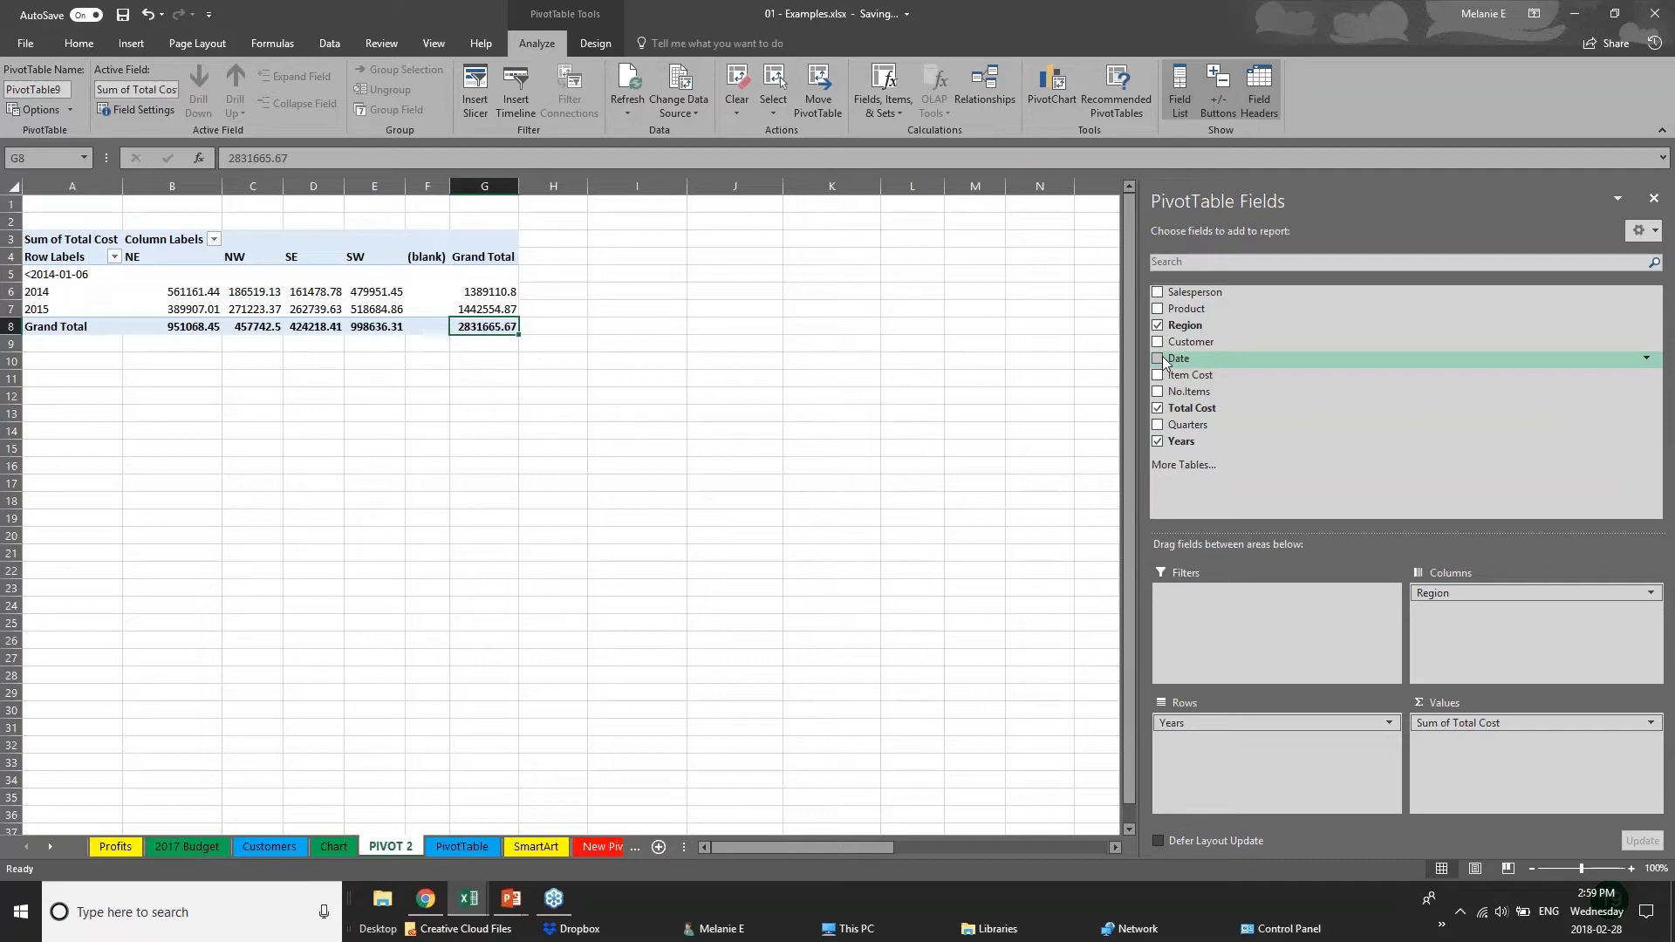
click(98, 373)
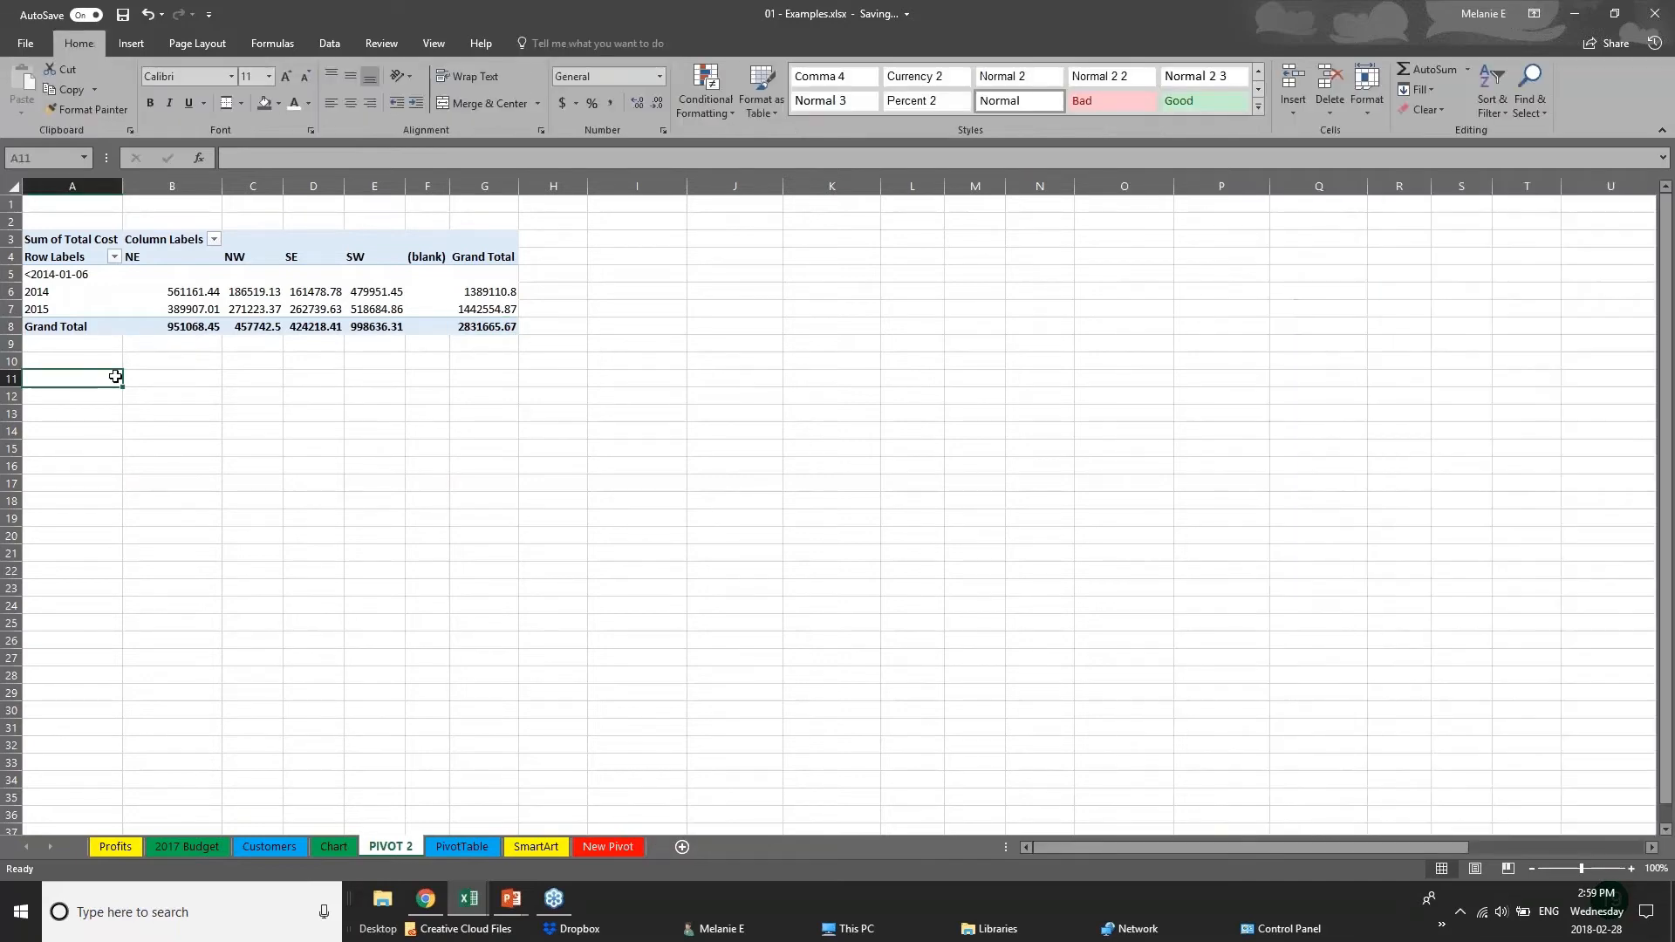
Step: Insert a Clustered Column PivotChart from the PivotTable and place it beside the table, starting near row 2
click(268, 321)
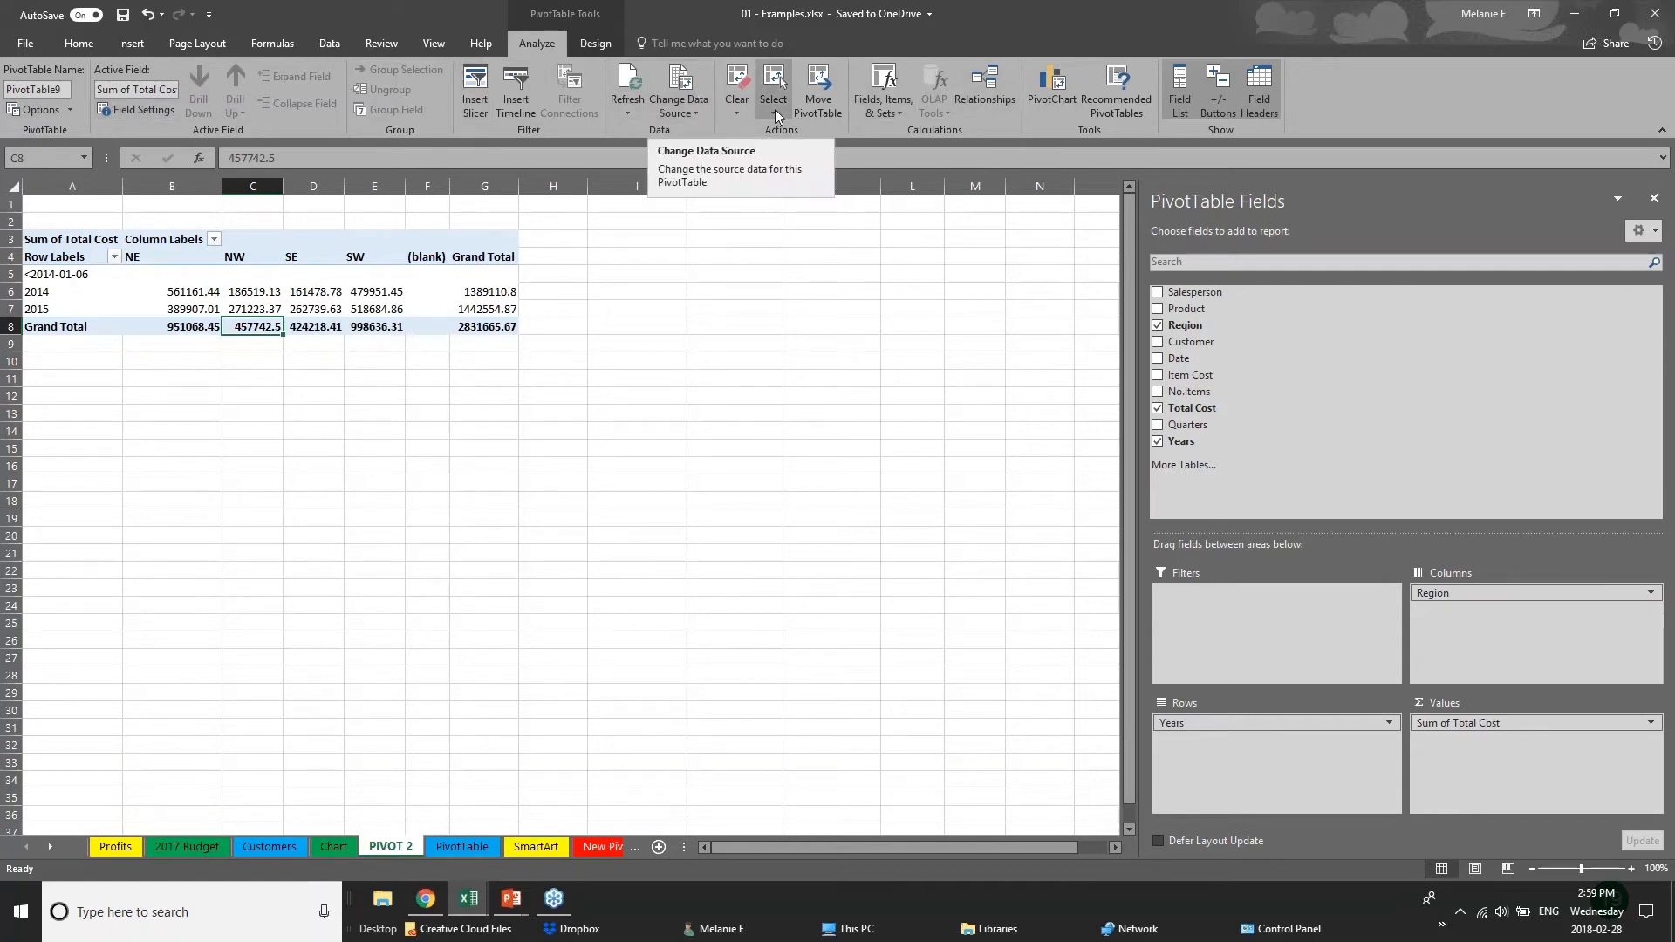
click(1055, 96)
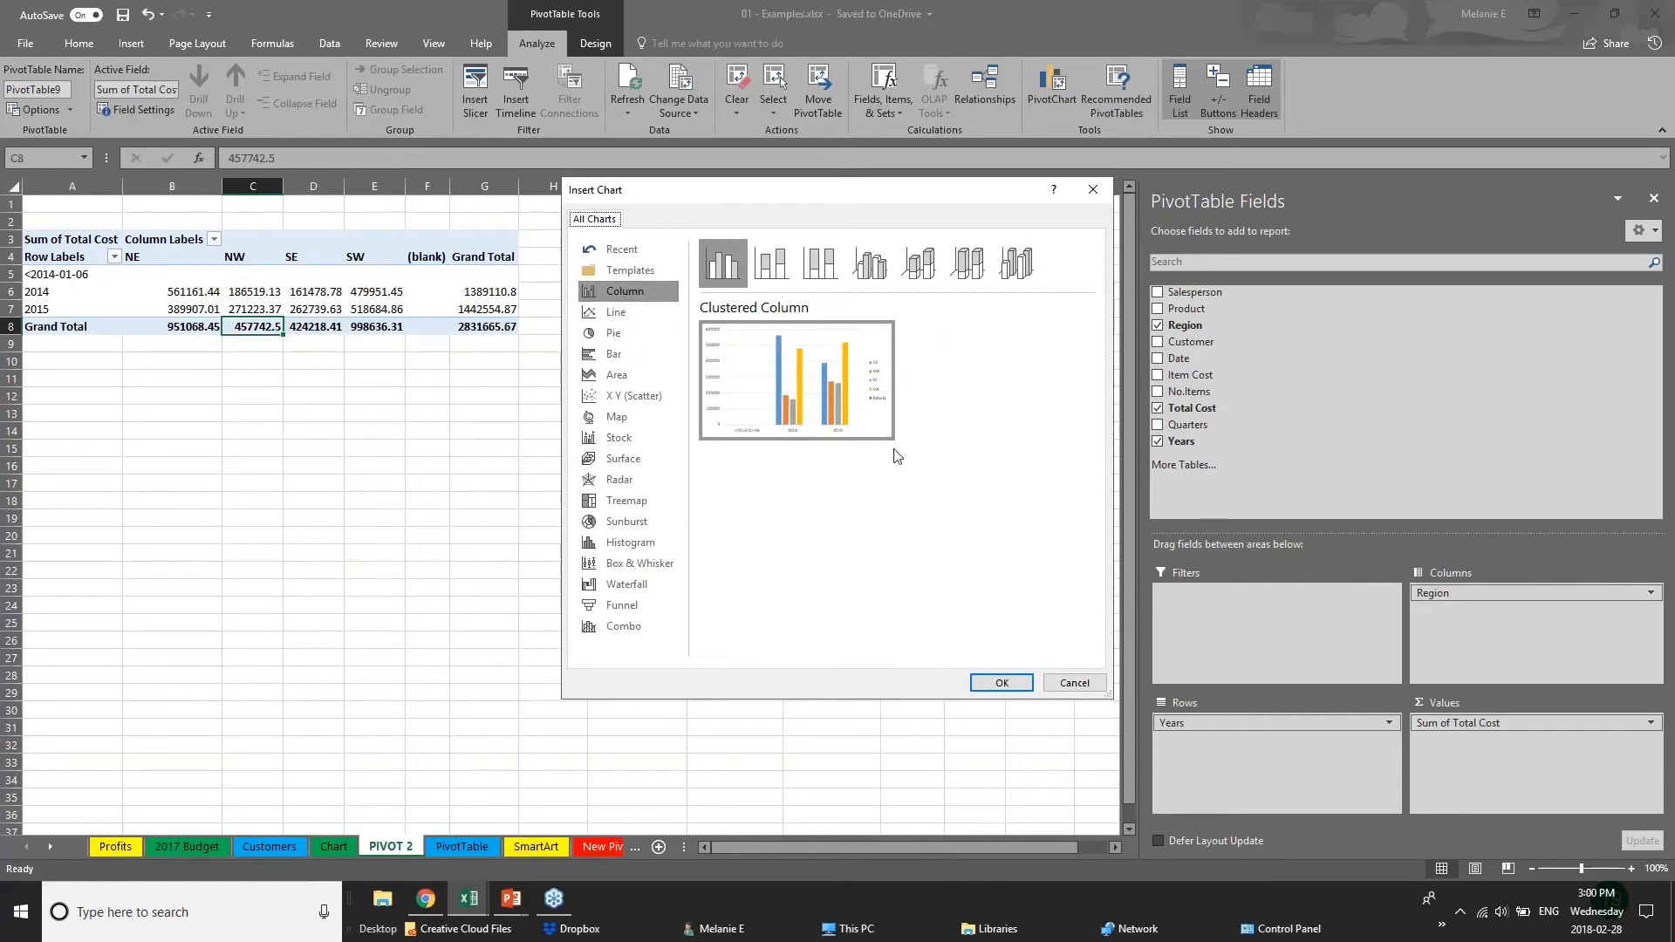
click(1012, 683)
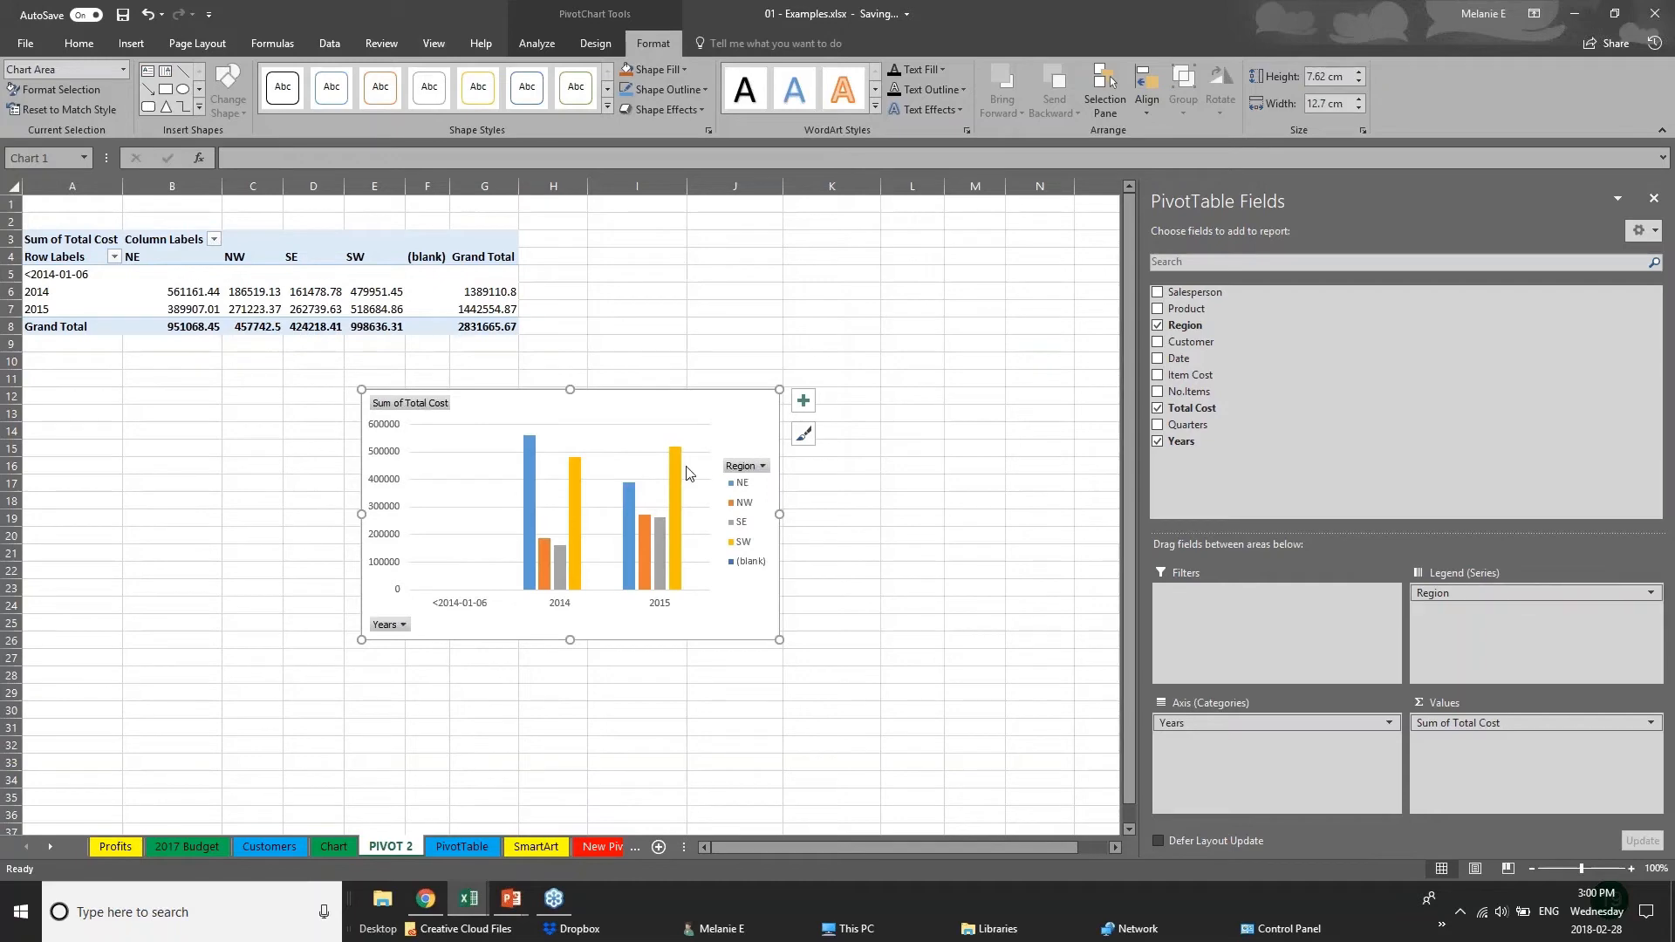
drag(708, 423, 964, 235)
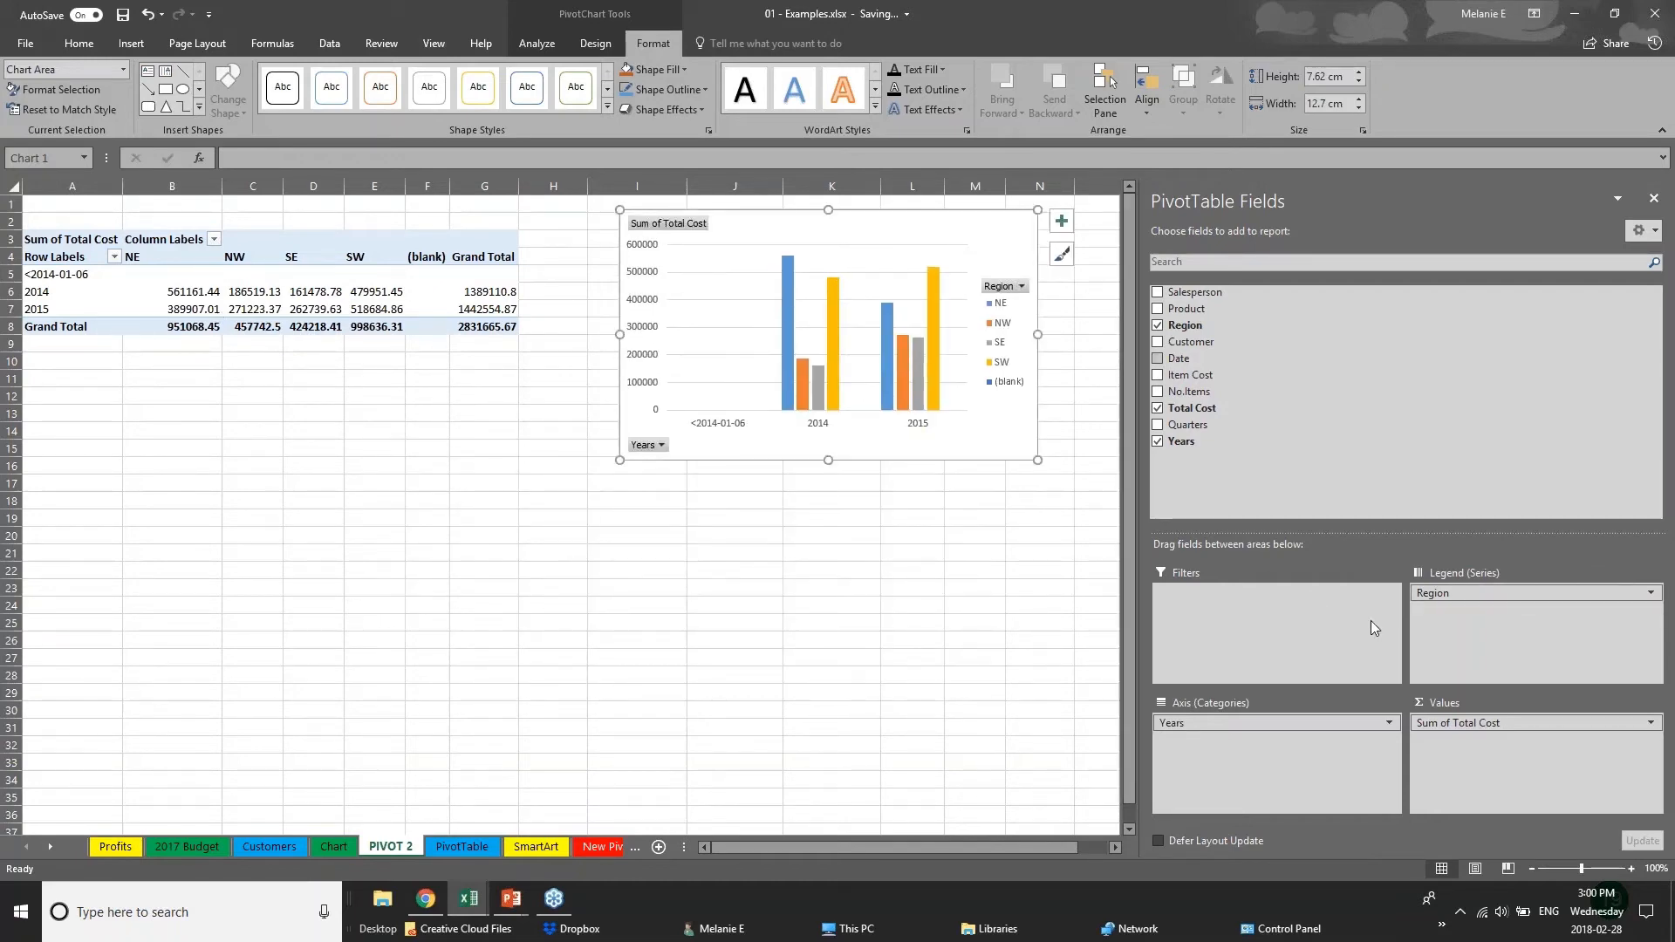
Step: Add Product to the PivotChart's axis categories and Customer to its legend series below Region
click(1289, 723)
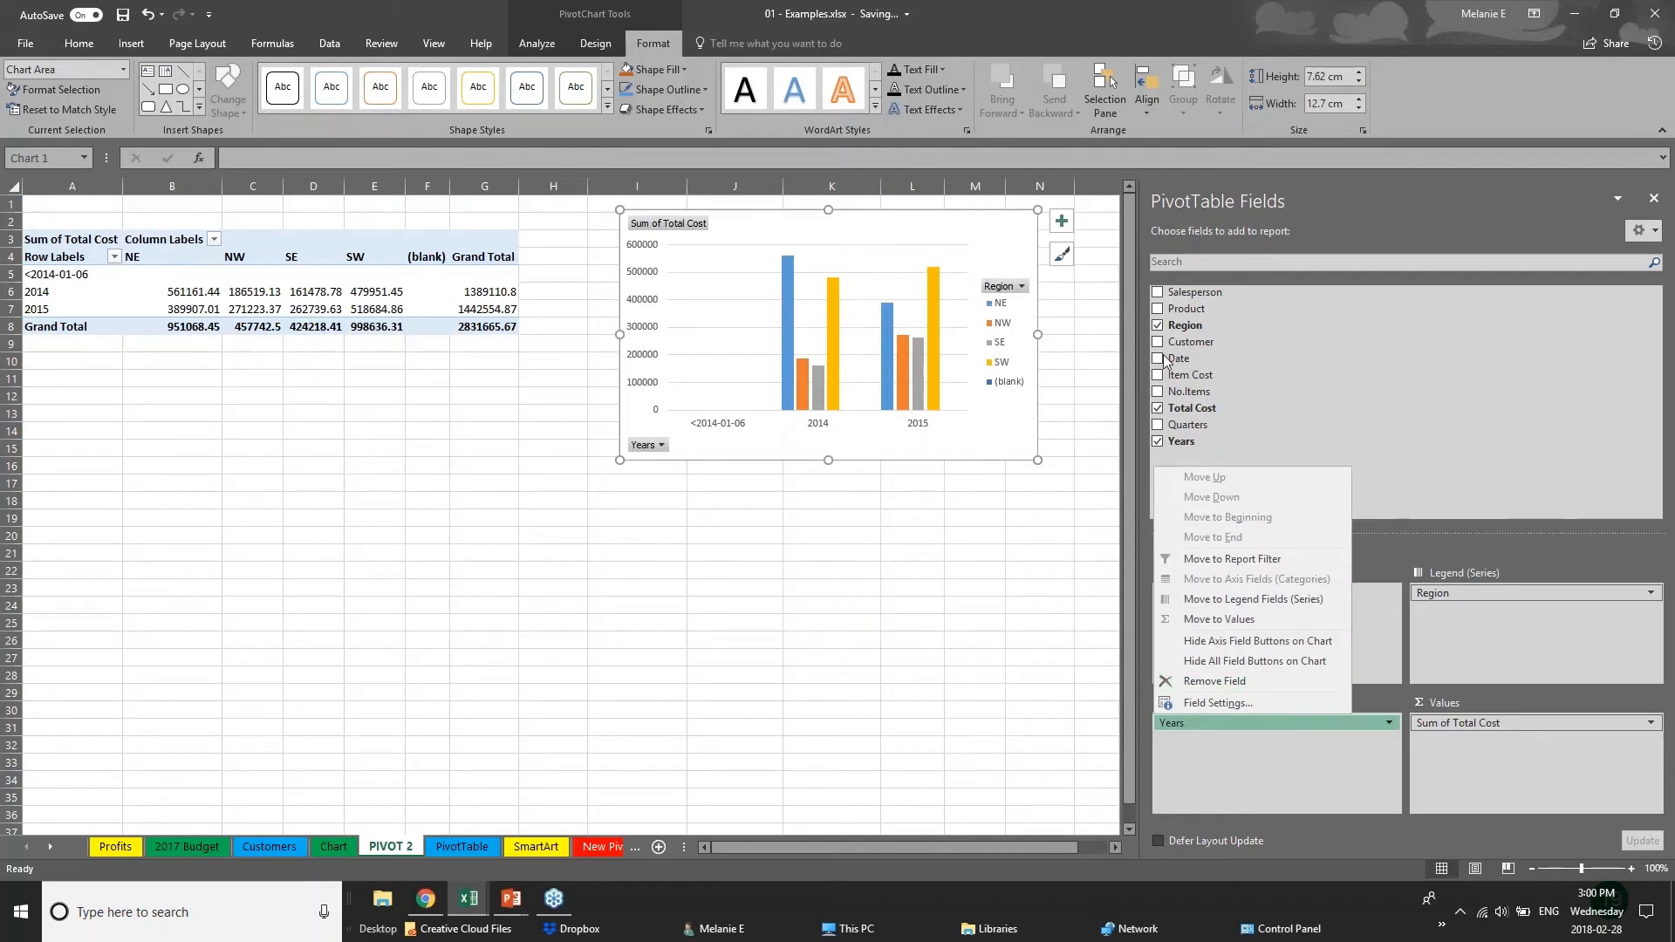
click(1158, 309)
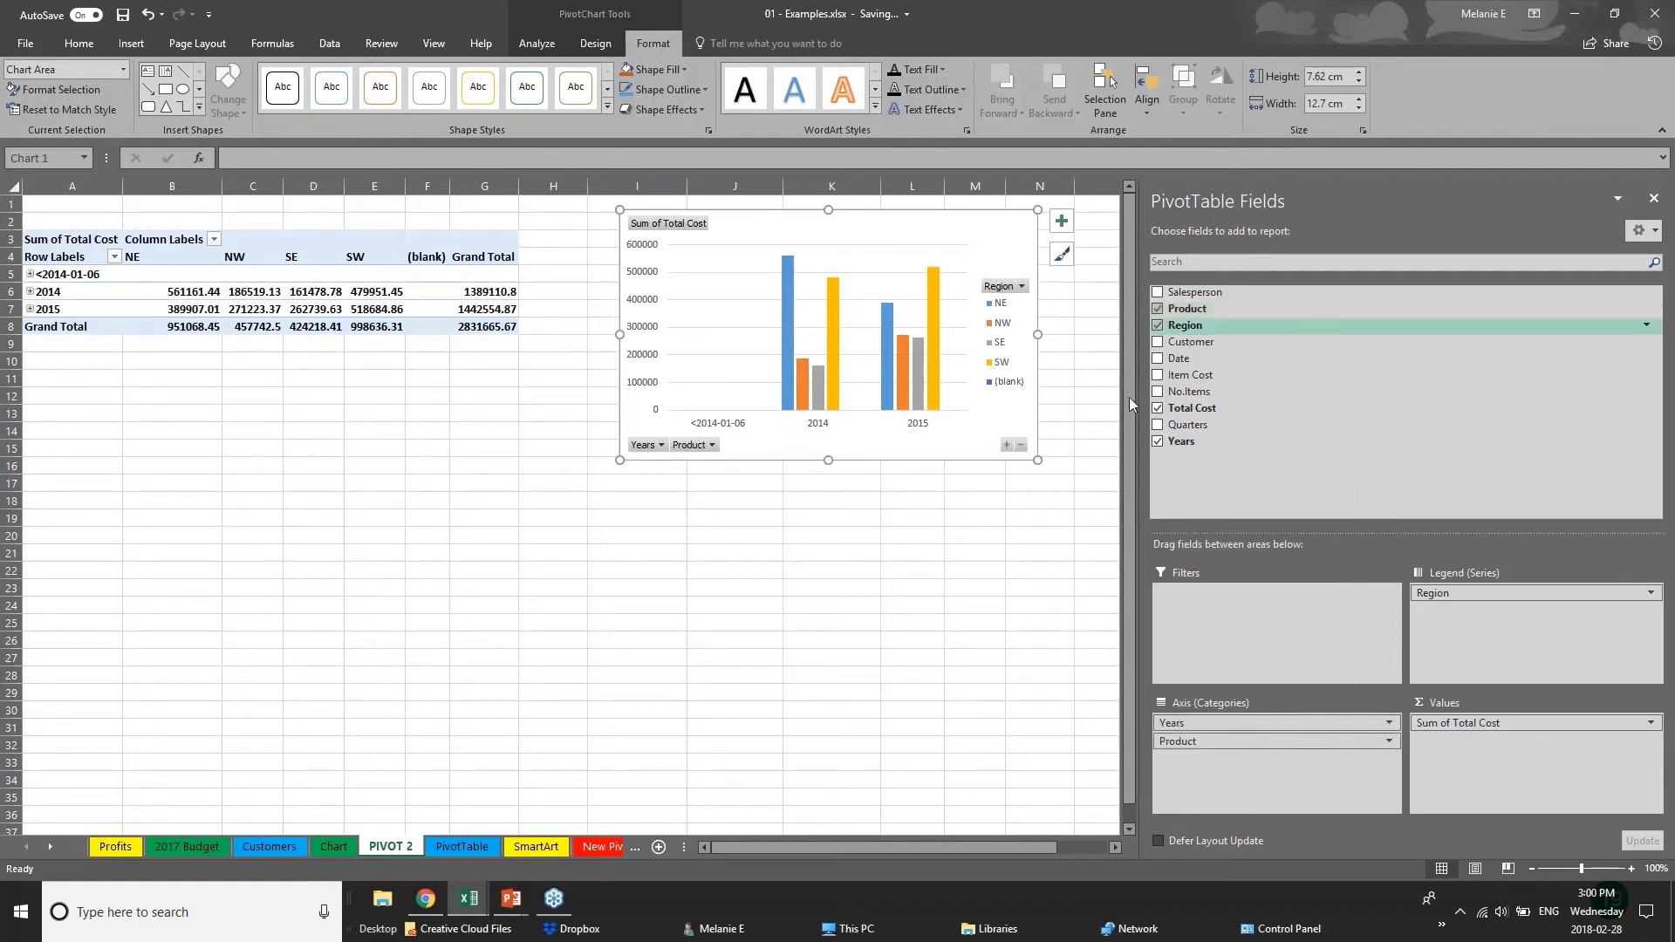
click(1158, 342)
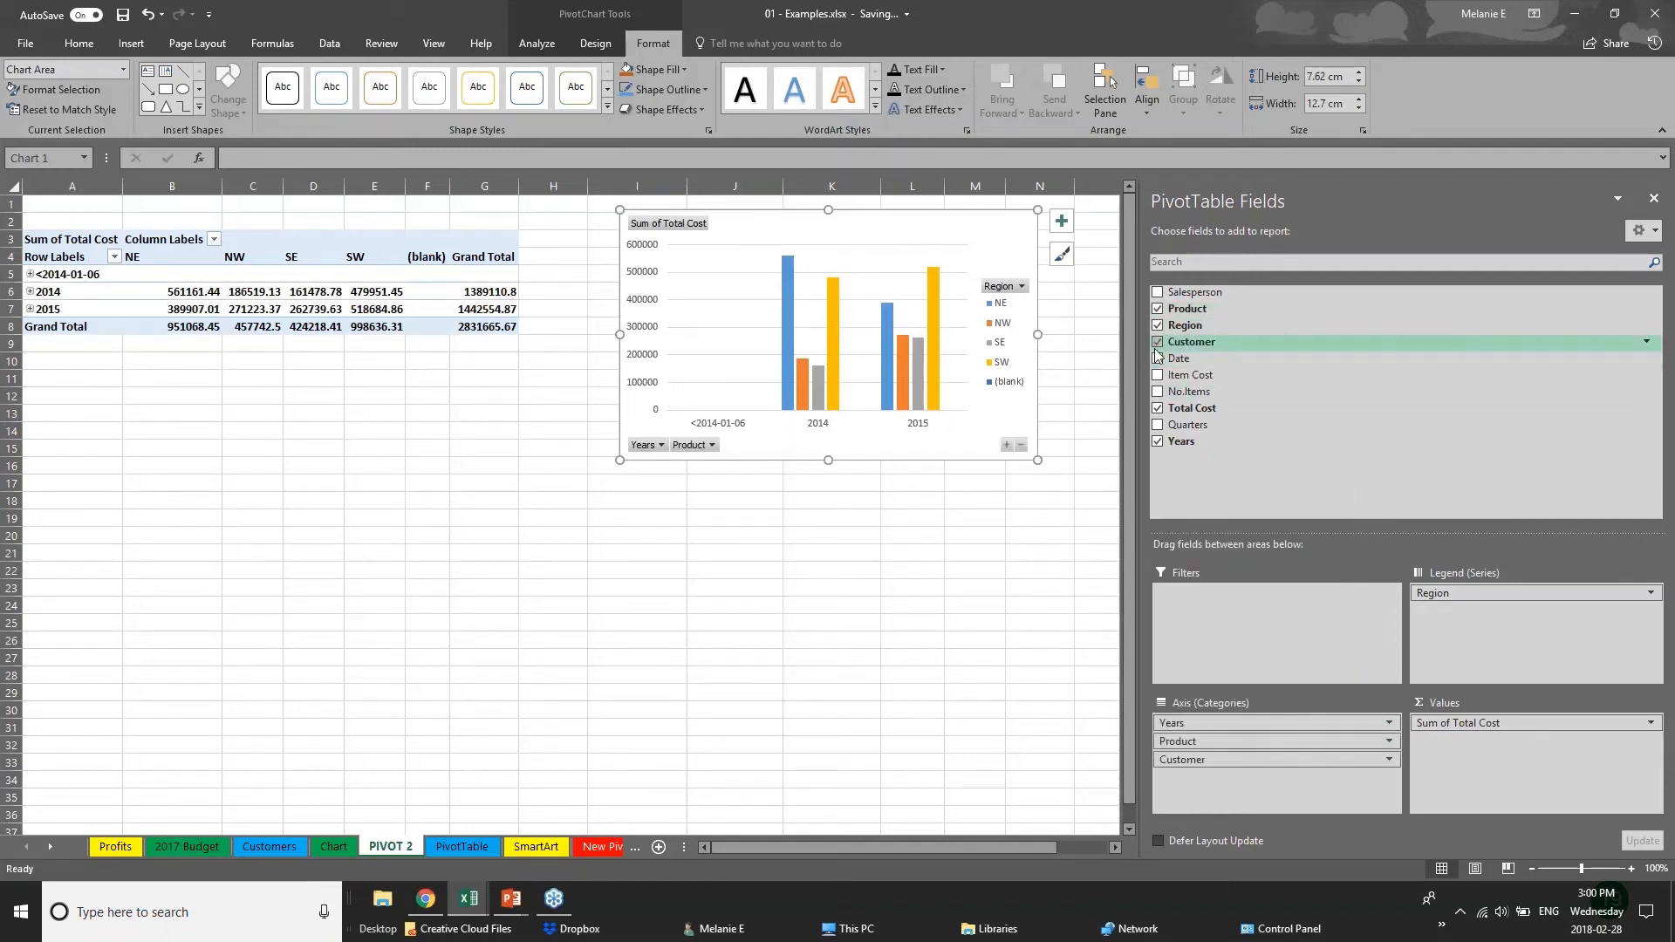
click(768, 446)
click(768, 445)
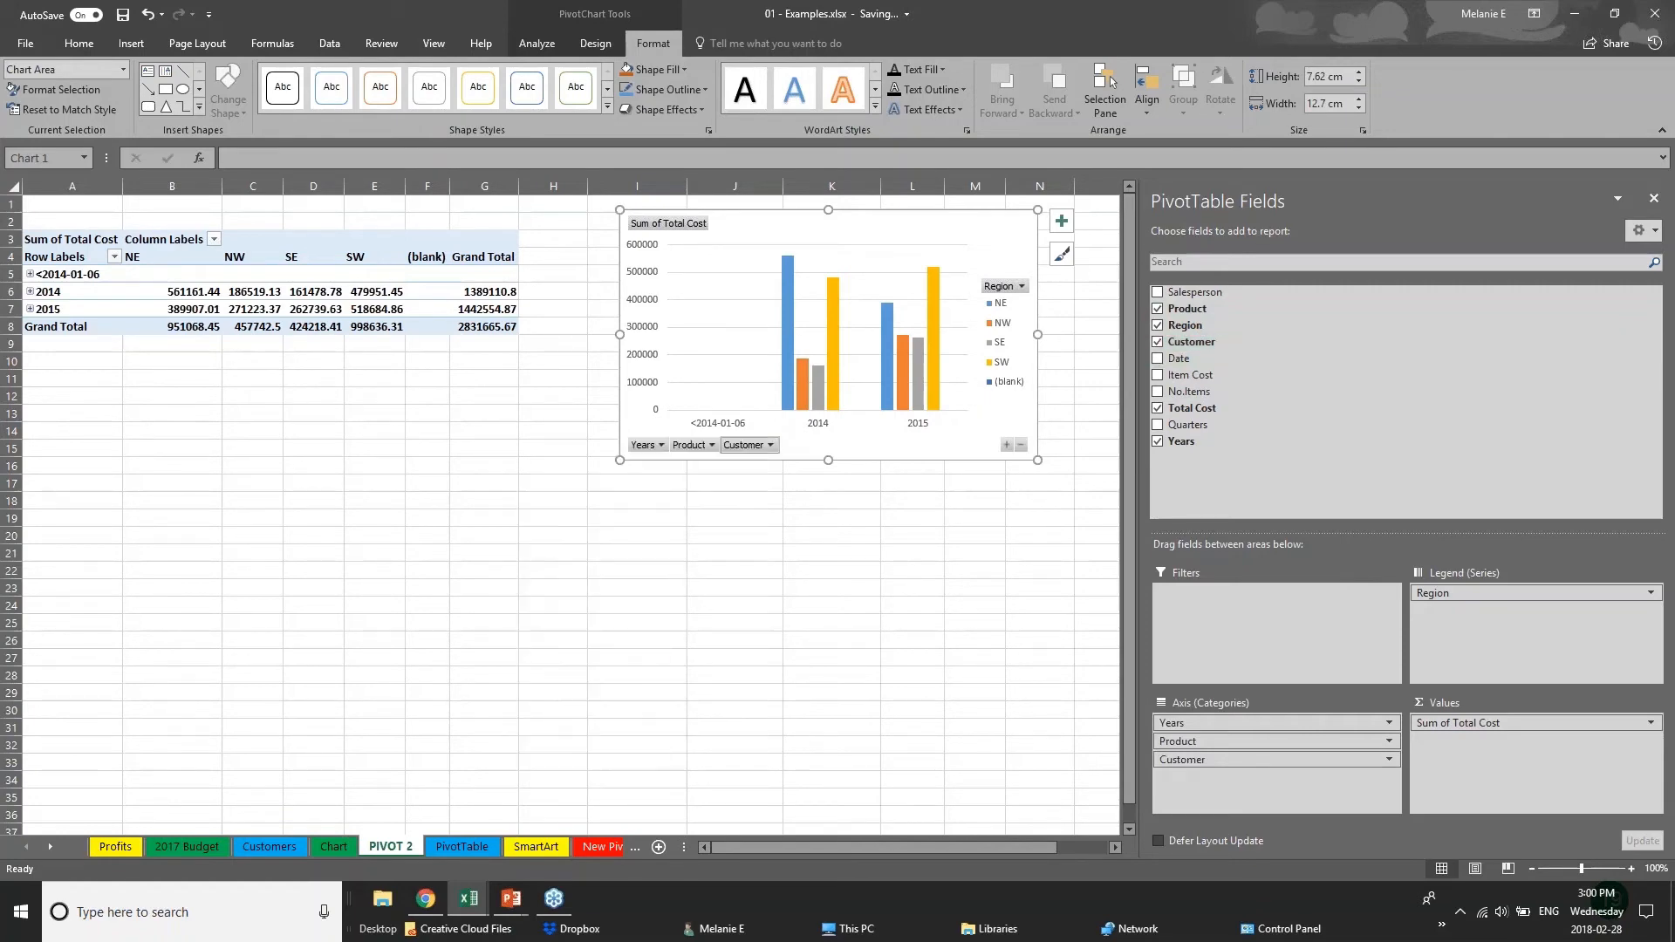
click(769, 446)
drag(1221, 759, 1482, 611)
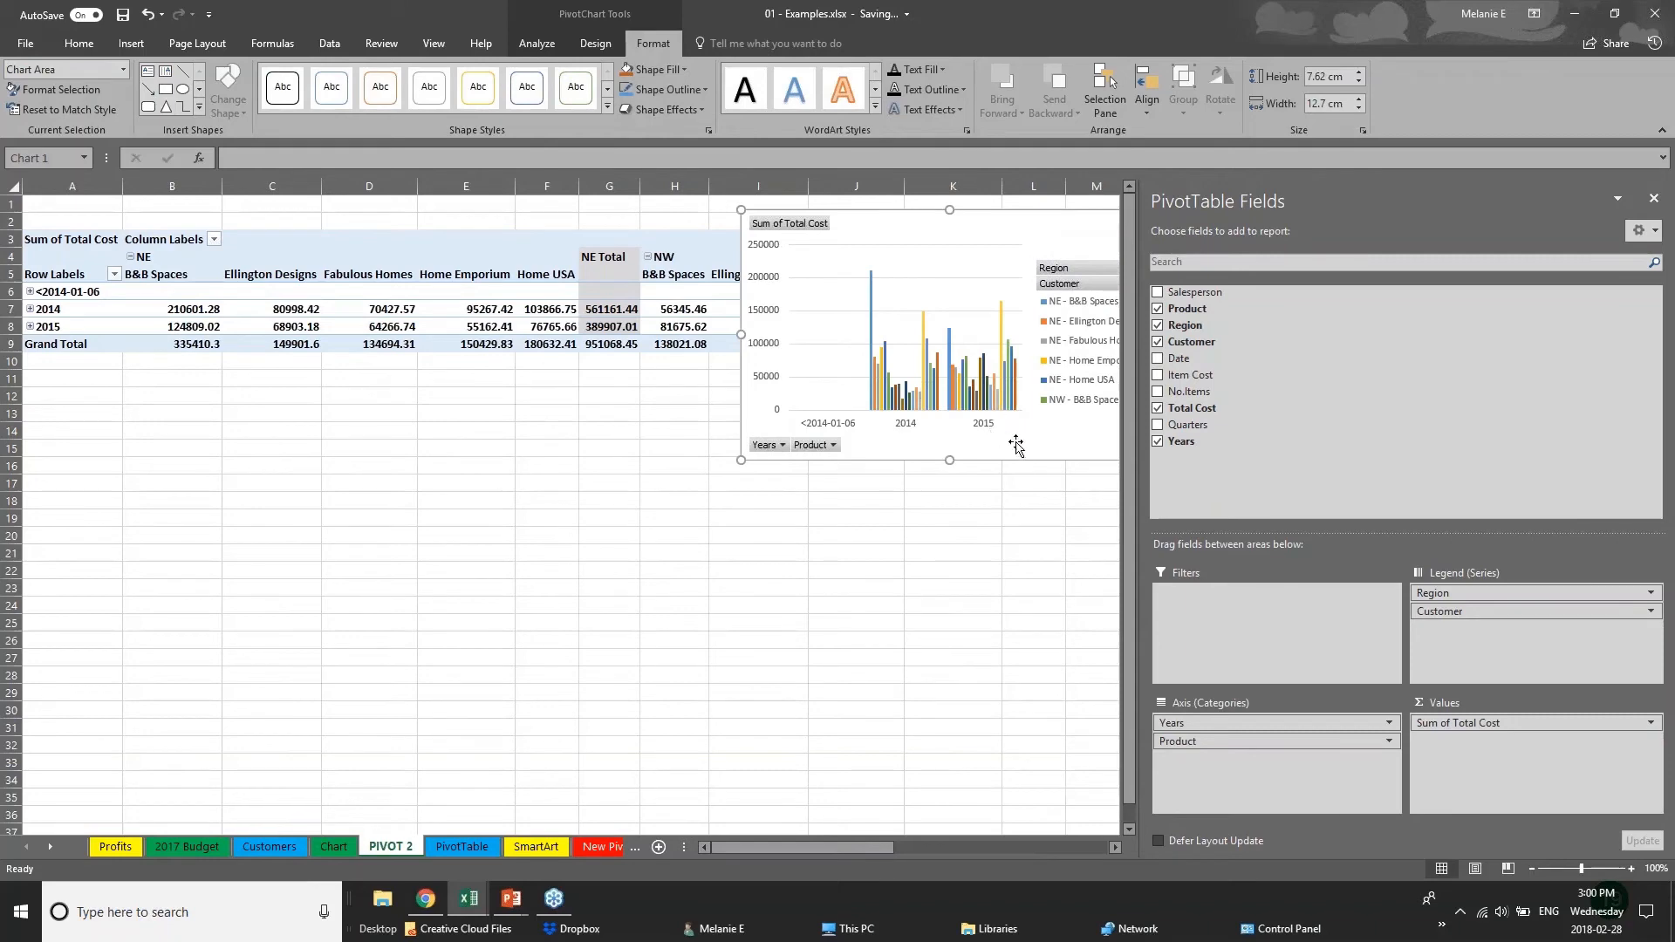
Step: Move the PivotChart below the PivotTable and rearrange its fields to Customer and Product in the legend, Years and Region on the axis
drag(877, 293, 753, 584)
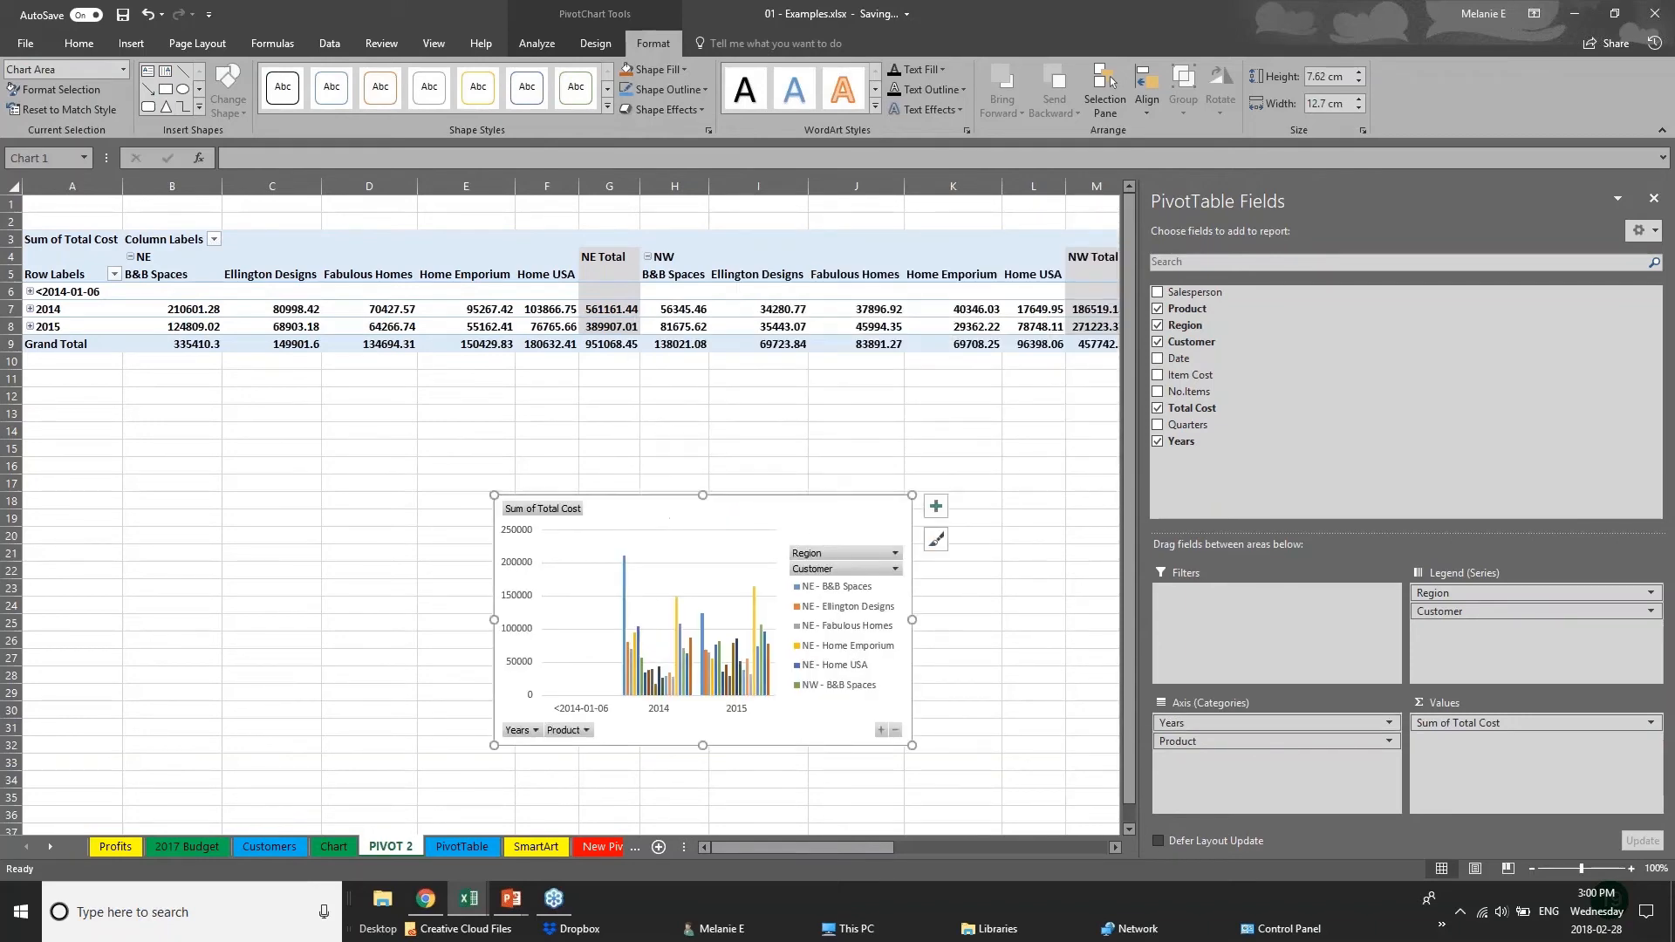
mouse_move(1483, 593)
mouse_down()
mouse_move(1258, 800)
mouse_move(1260, 737)
mouse_move(1483, 607)
mouse_up()
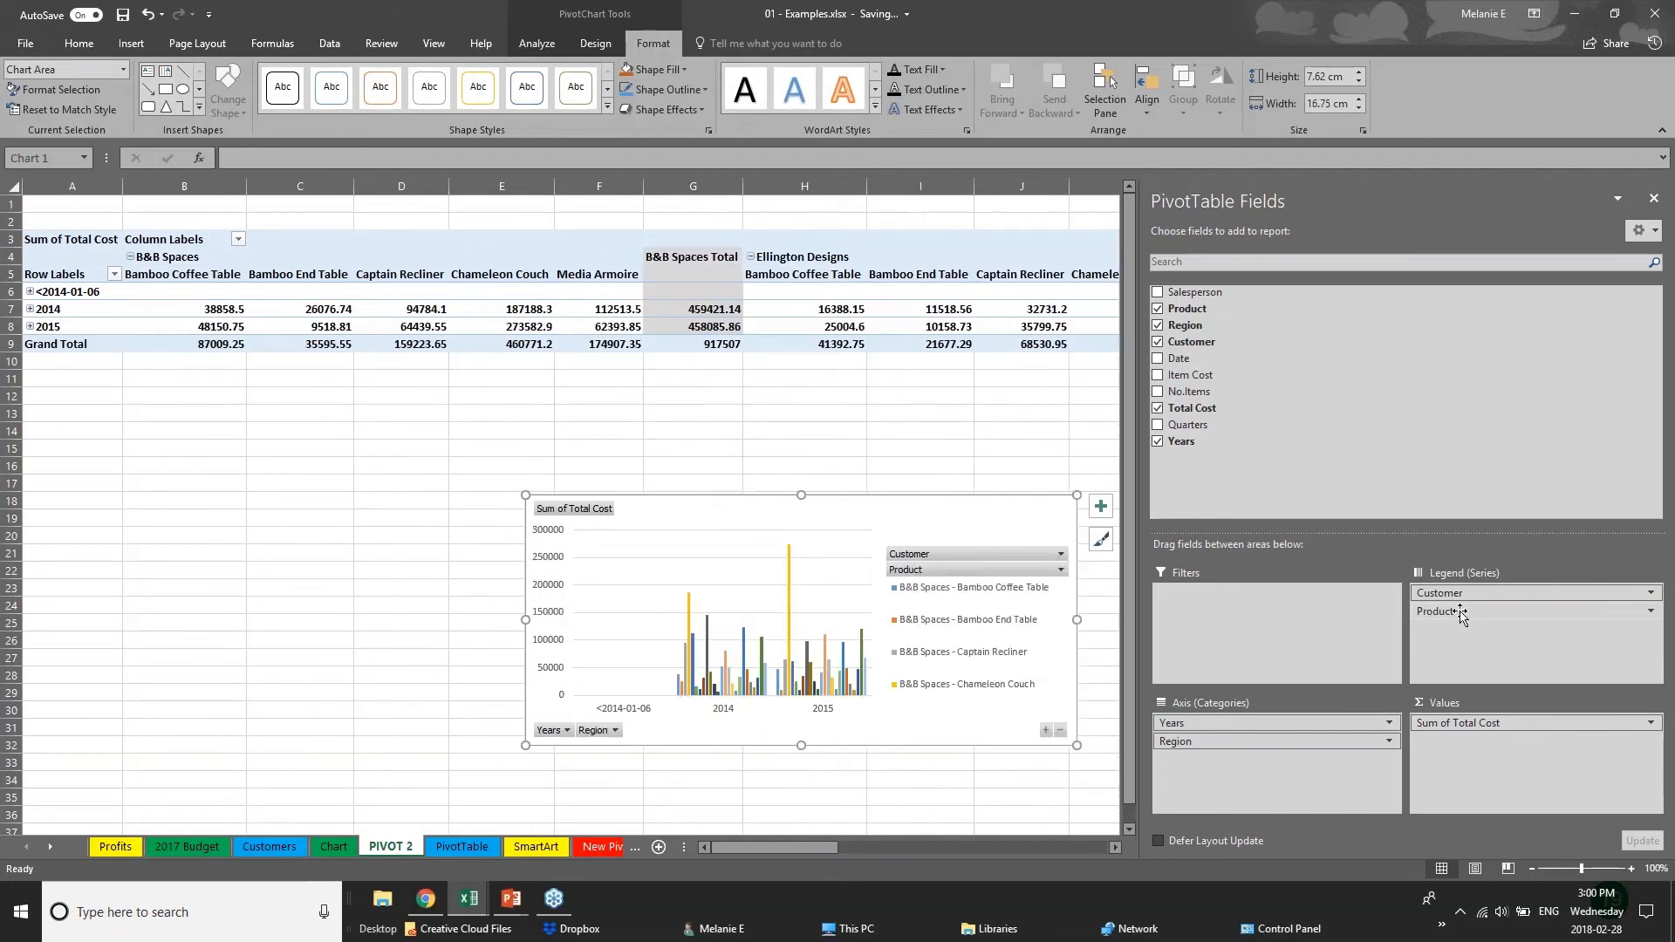
click(131, 43)
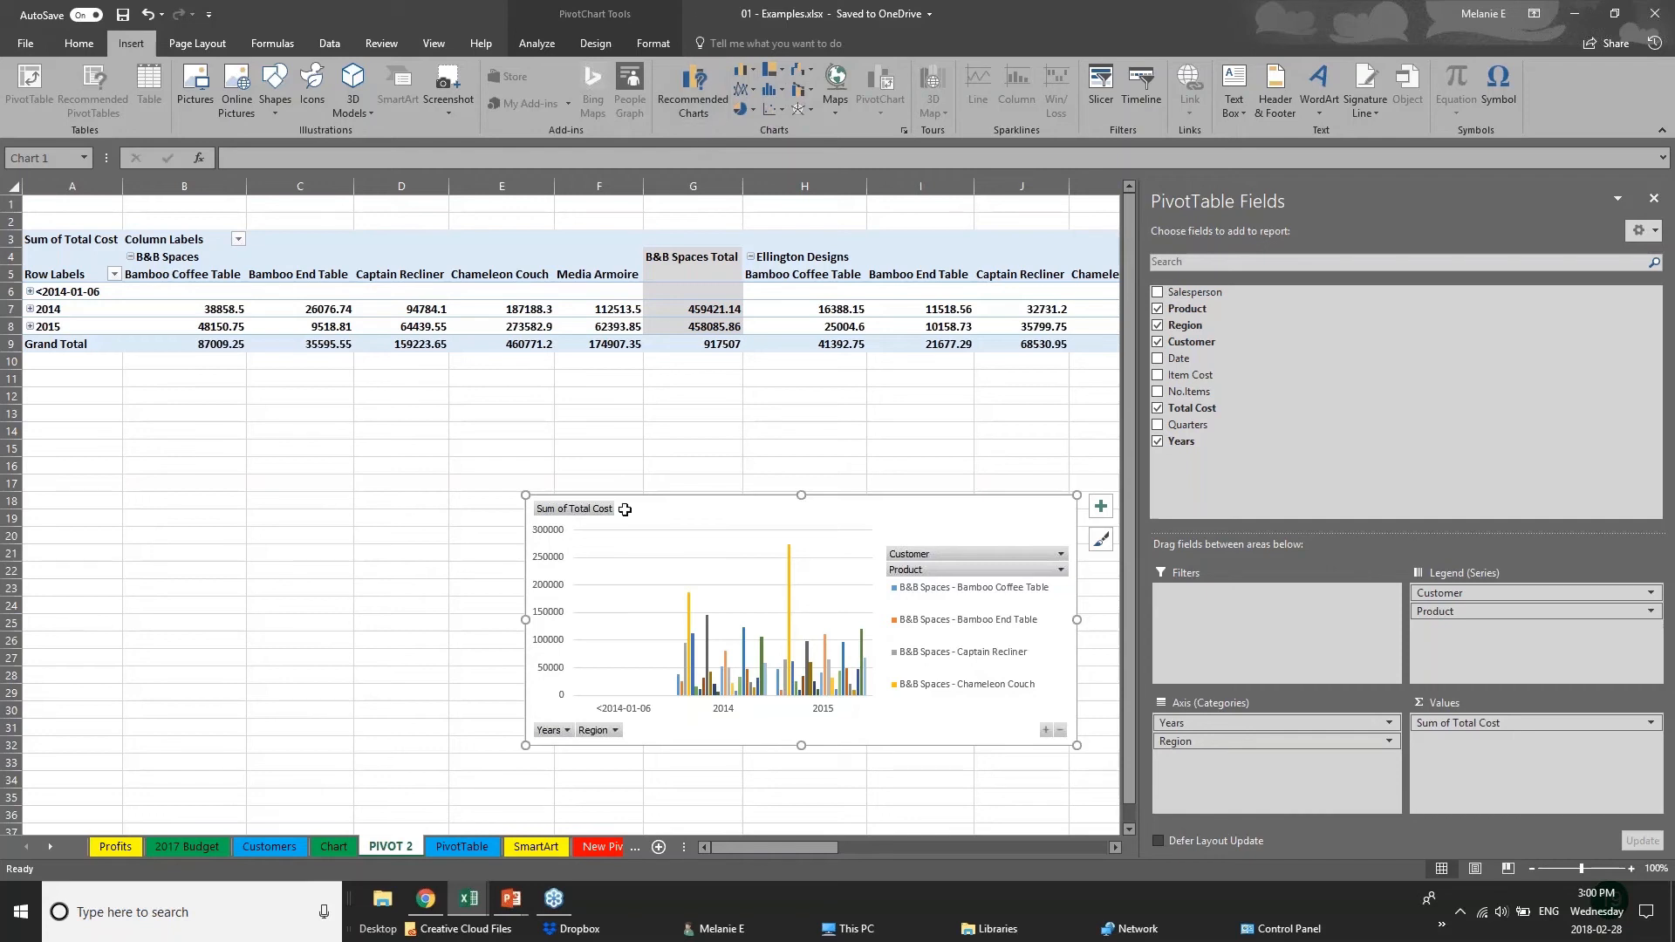
click(480, 528)
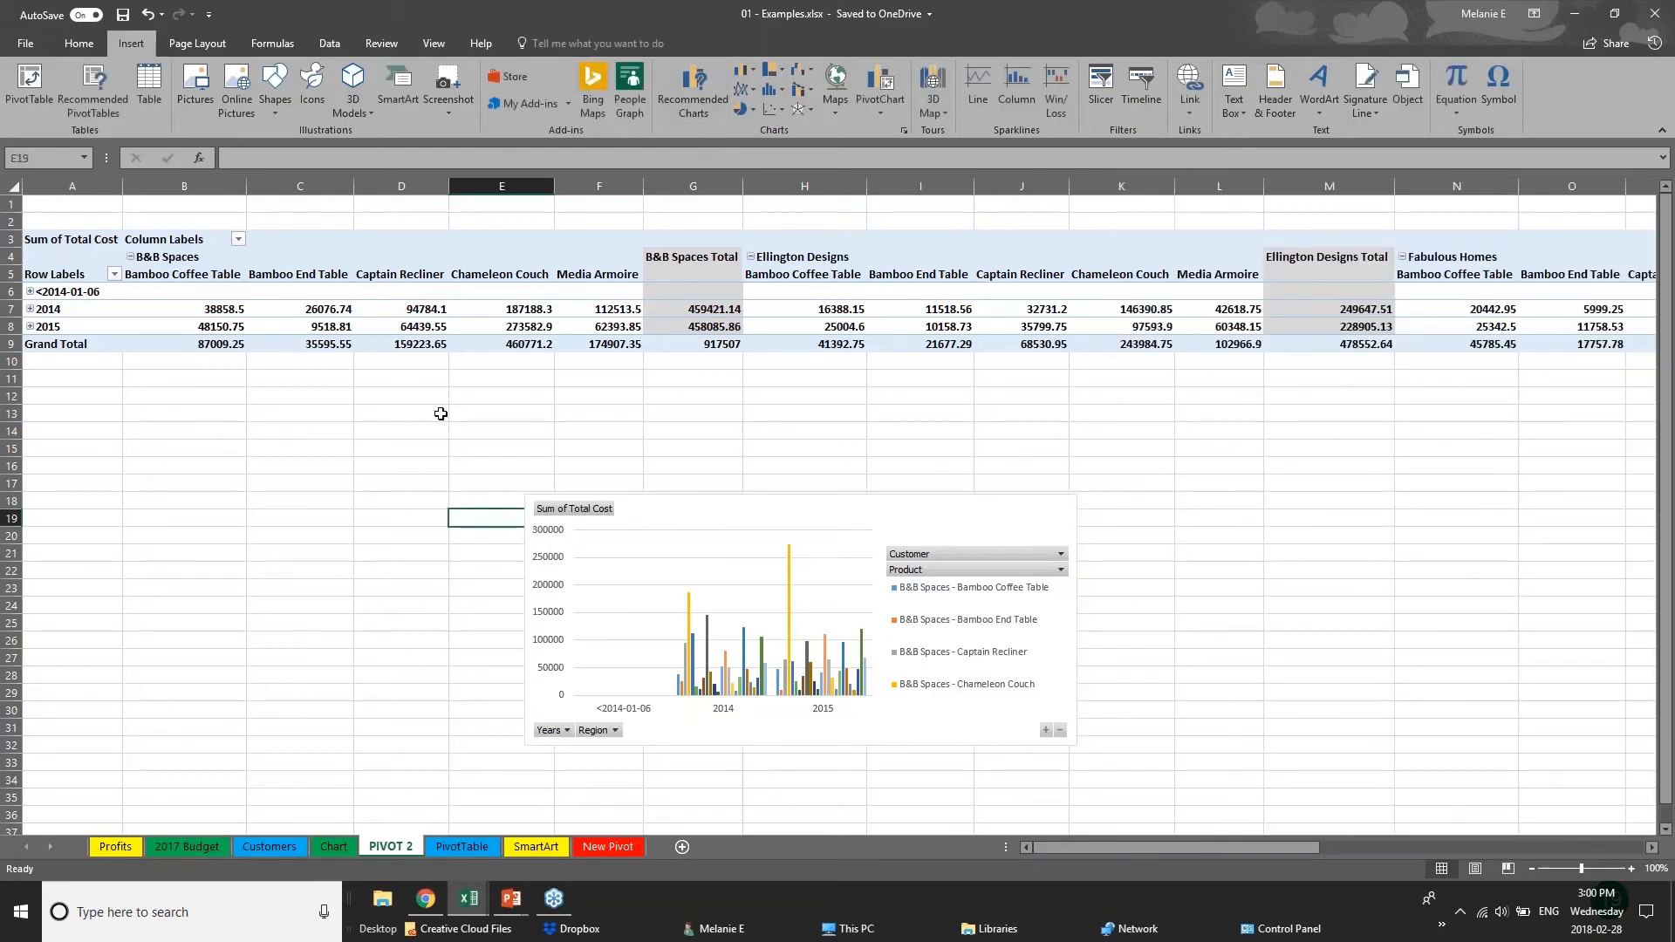
Step: Switch to the running PowerPoint slide show and advance to the closing Thank you slide
click(511, 899)
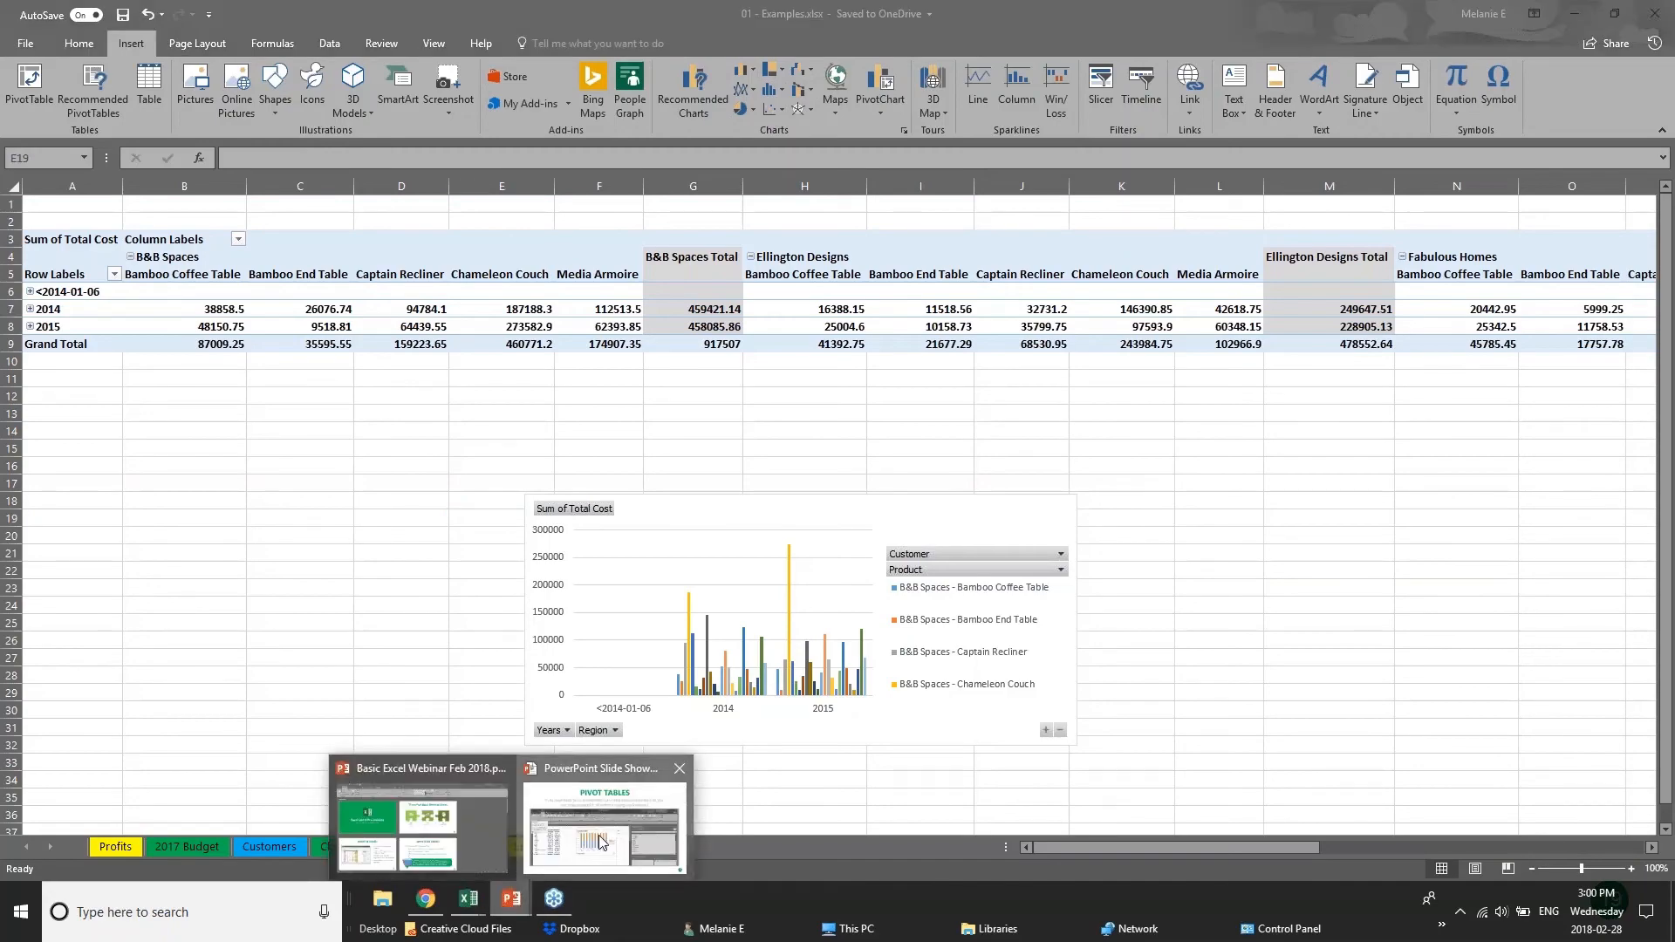
click(600, 842)
key(Right)
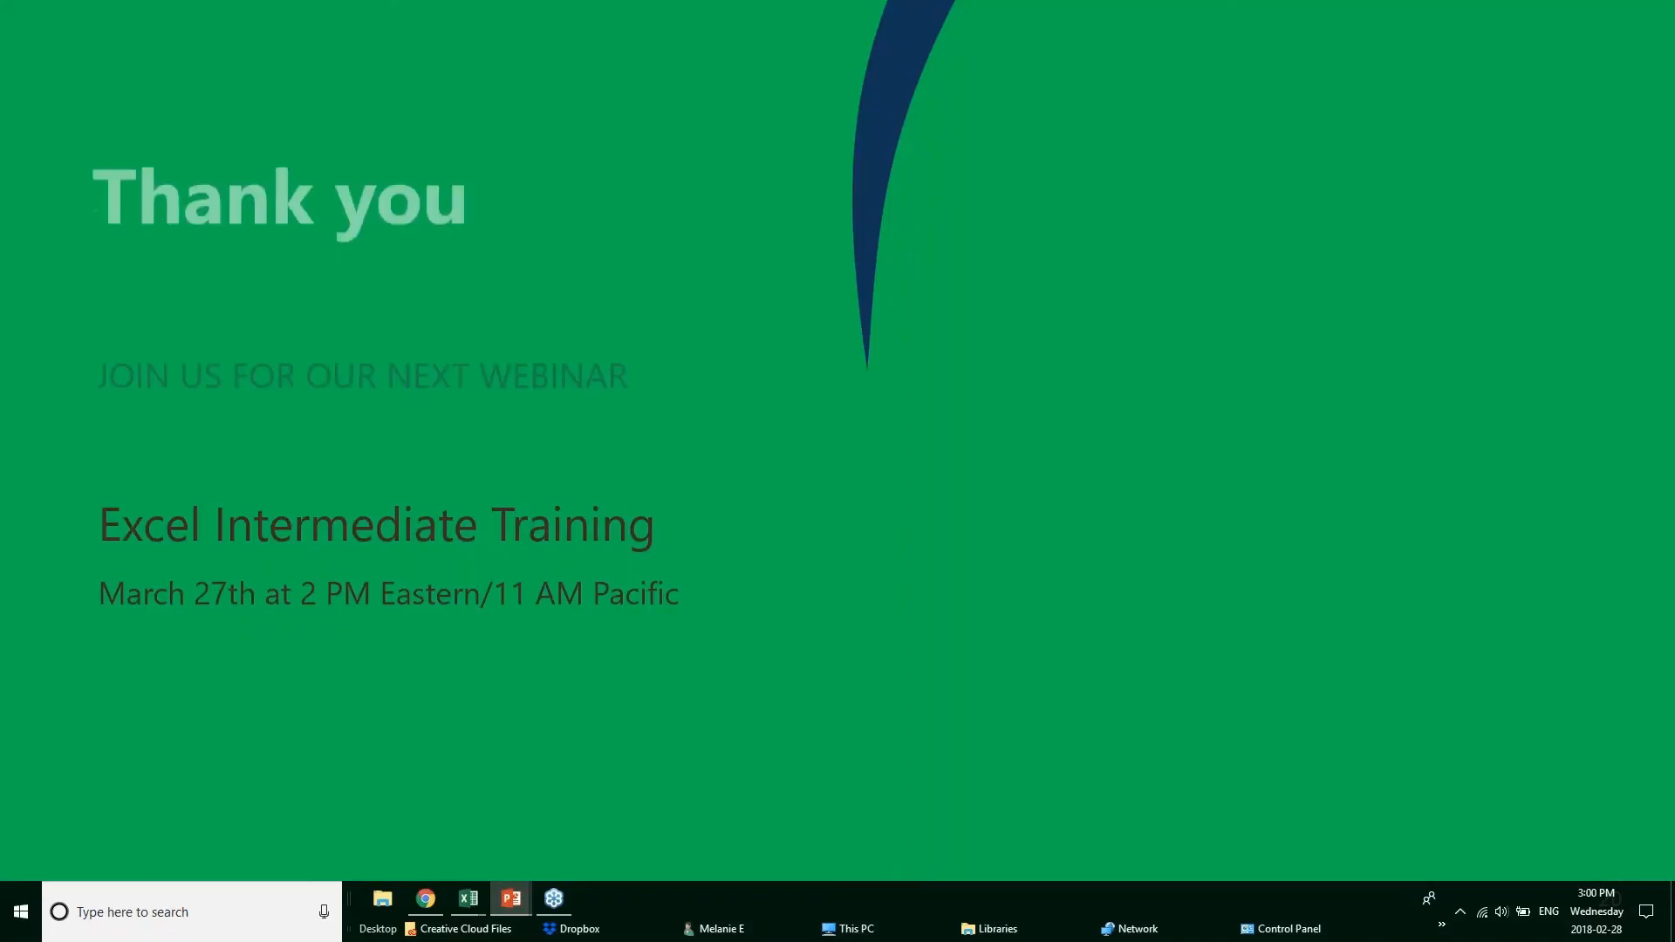